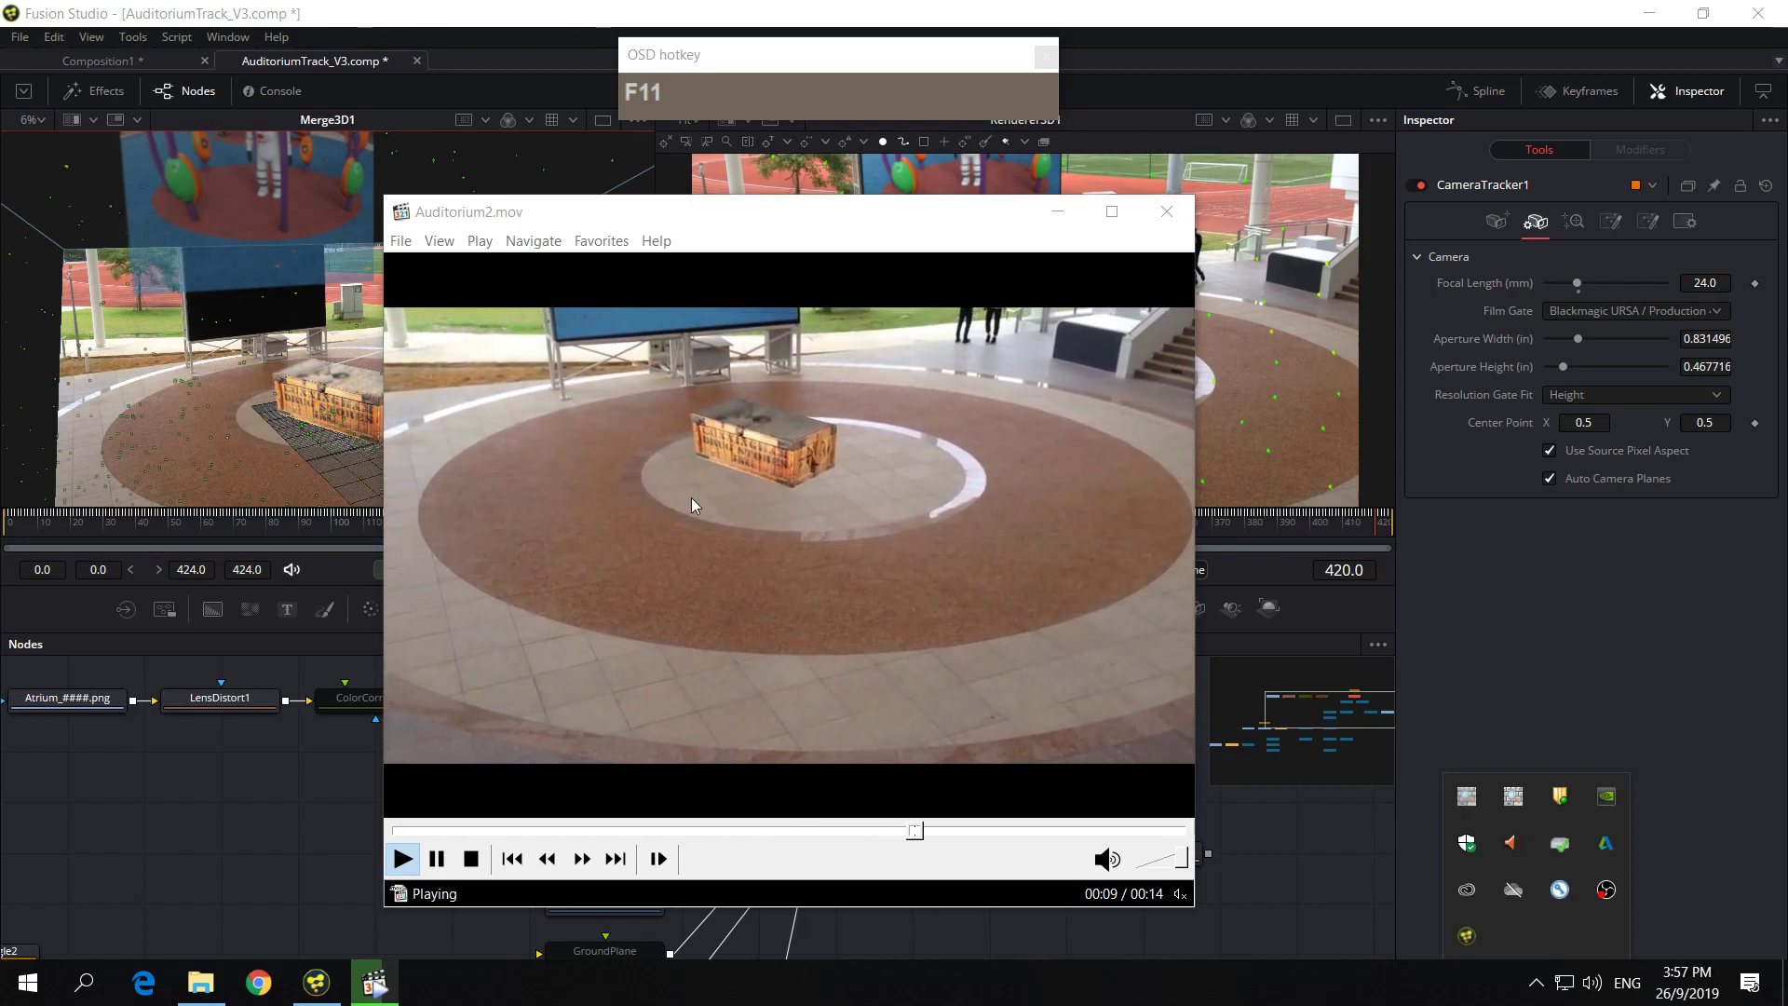
# - Review the Auditorium2.mov preview at normal and full-window size, stop playback and close the player
pyautogui.moveTo(755, 214); pyautogui.dragTo(1040, 299)
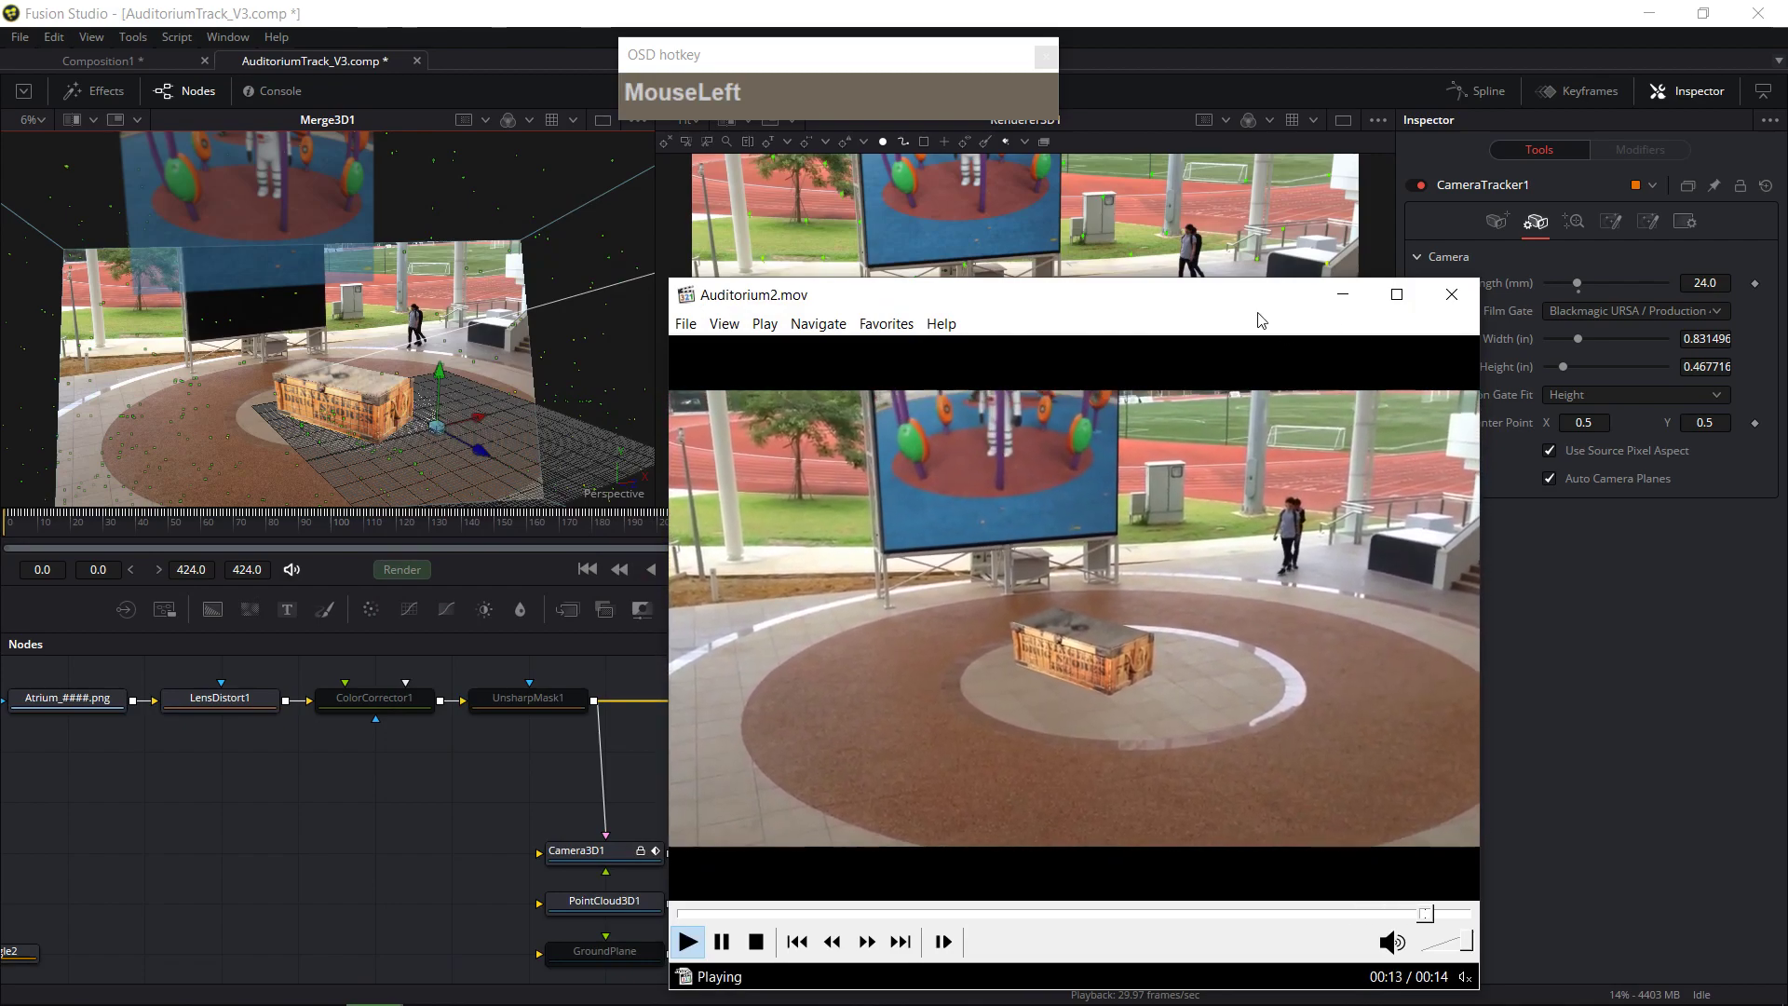
pyautogui.moveTo(1261, 305); pyautogui.dragTo(1070, 212)
pyautogui.click(1207, 207)
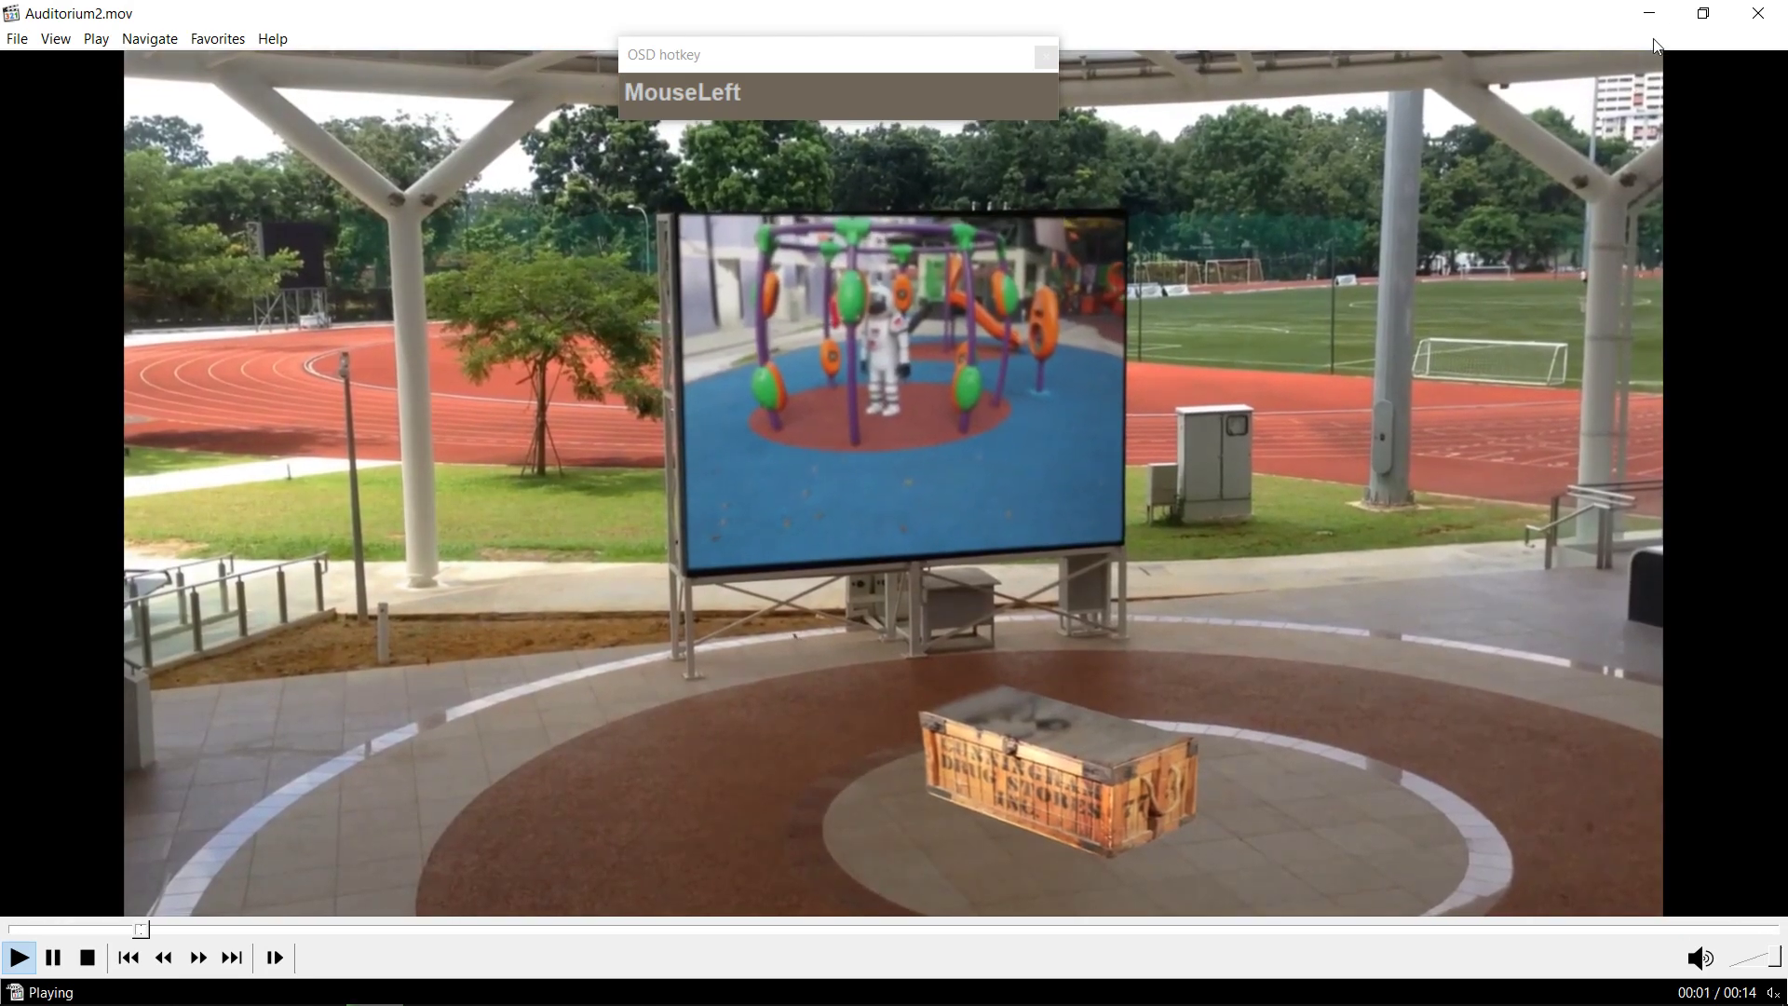
pyautogui.click(1704, 13)
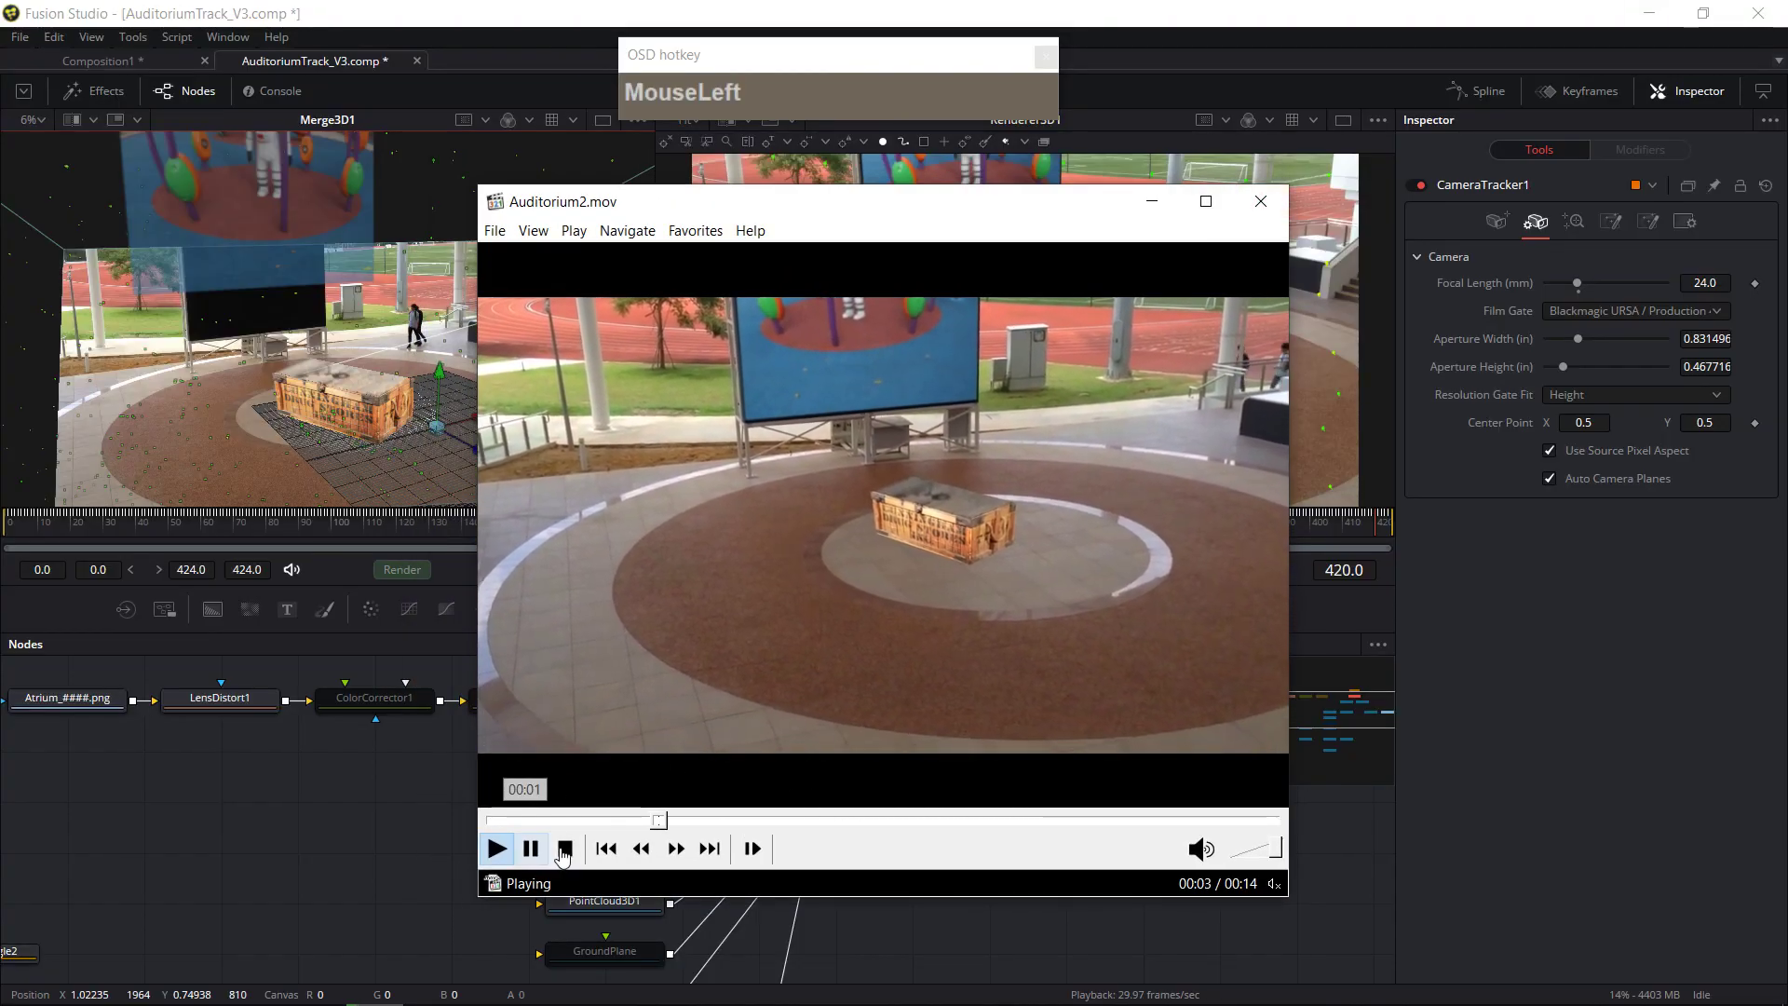
pyautogui.click(565, 848)
pyautogui.click(1260, 201)
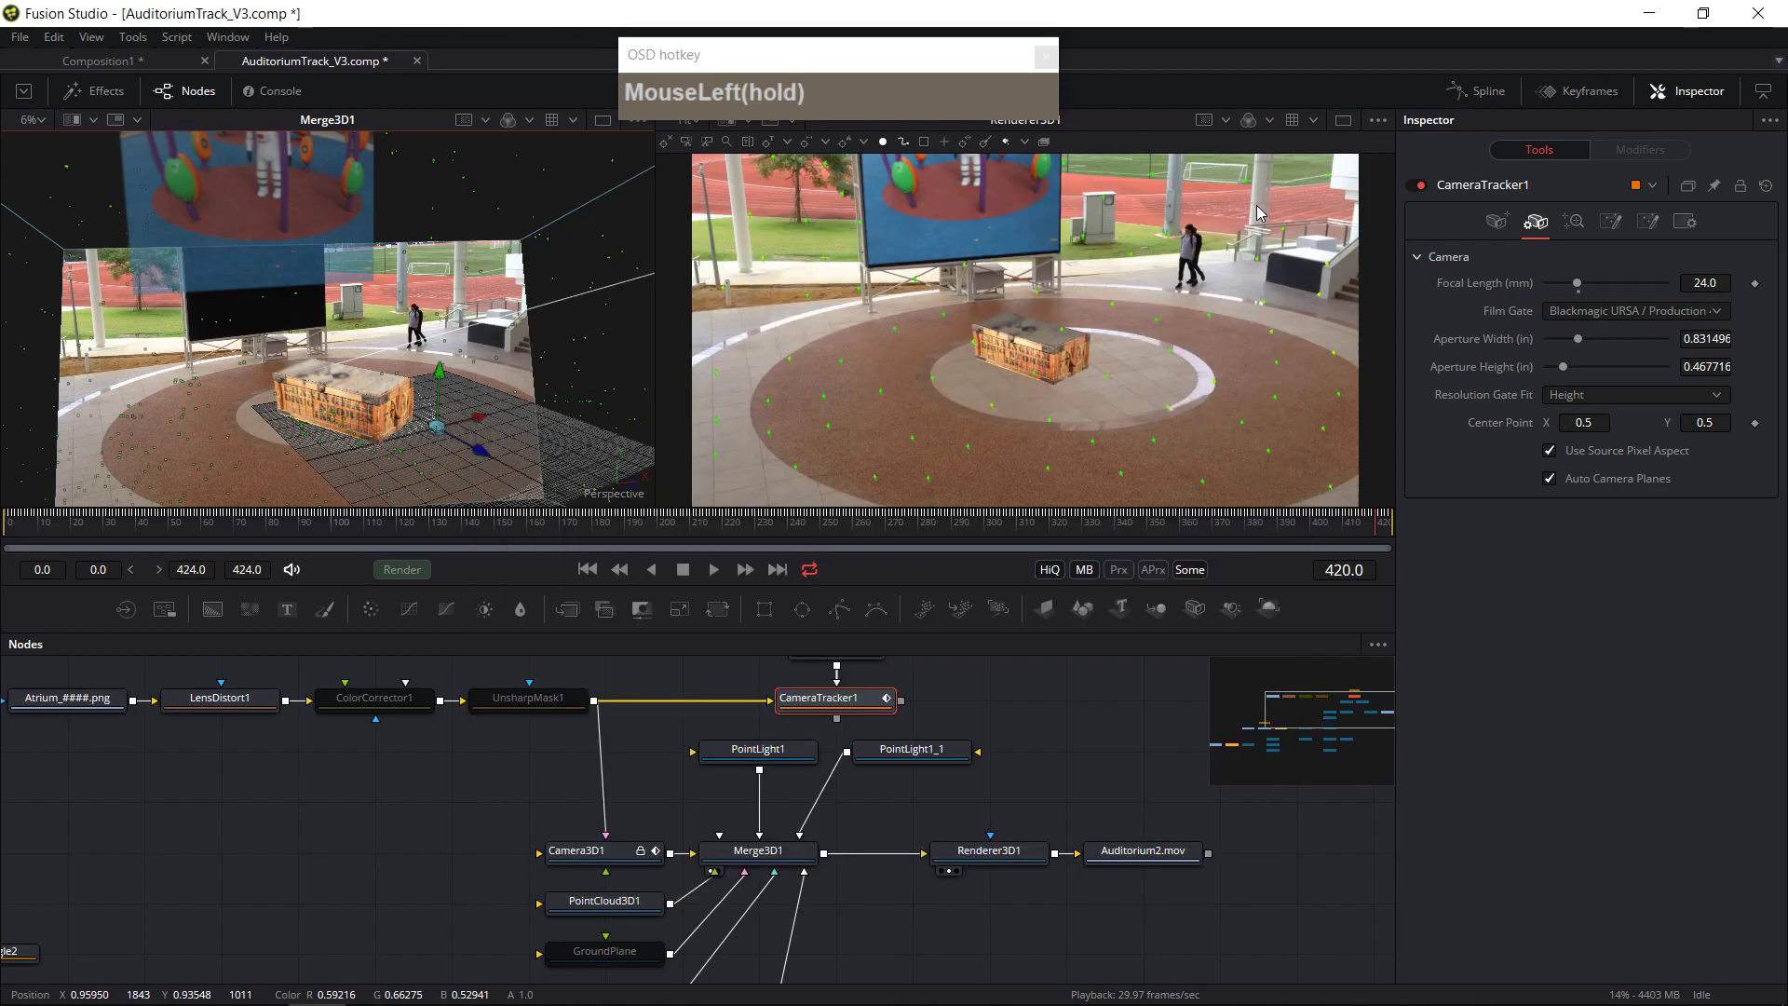
# - Switch to Composition1 and show frame 11 of the Atrium footage
pyautogui.moveTo(492, 417); pyautogui.dragTo(596, 456)
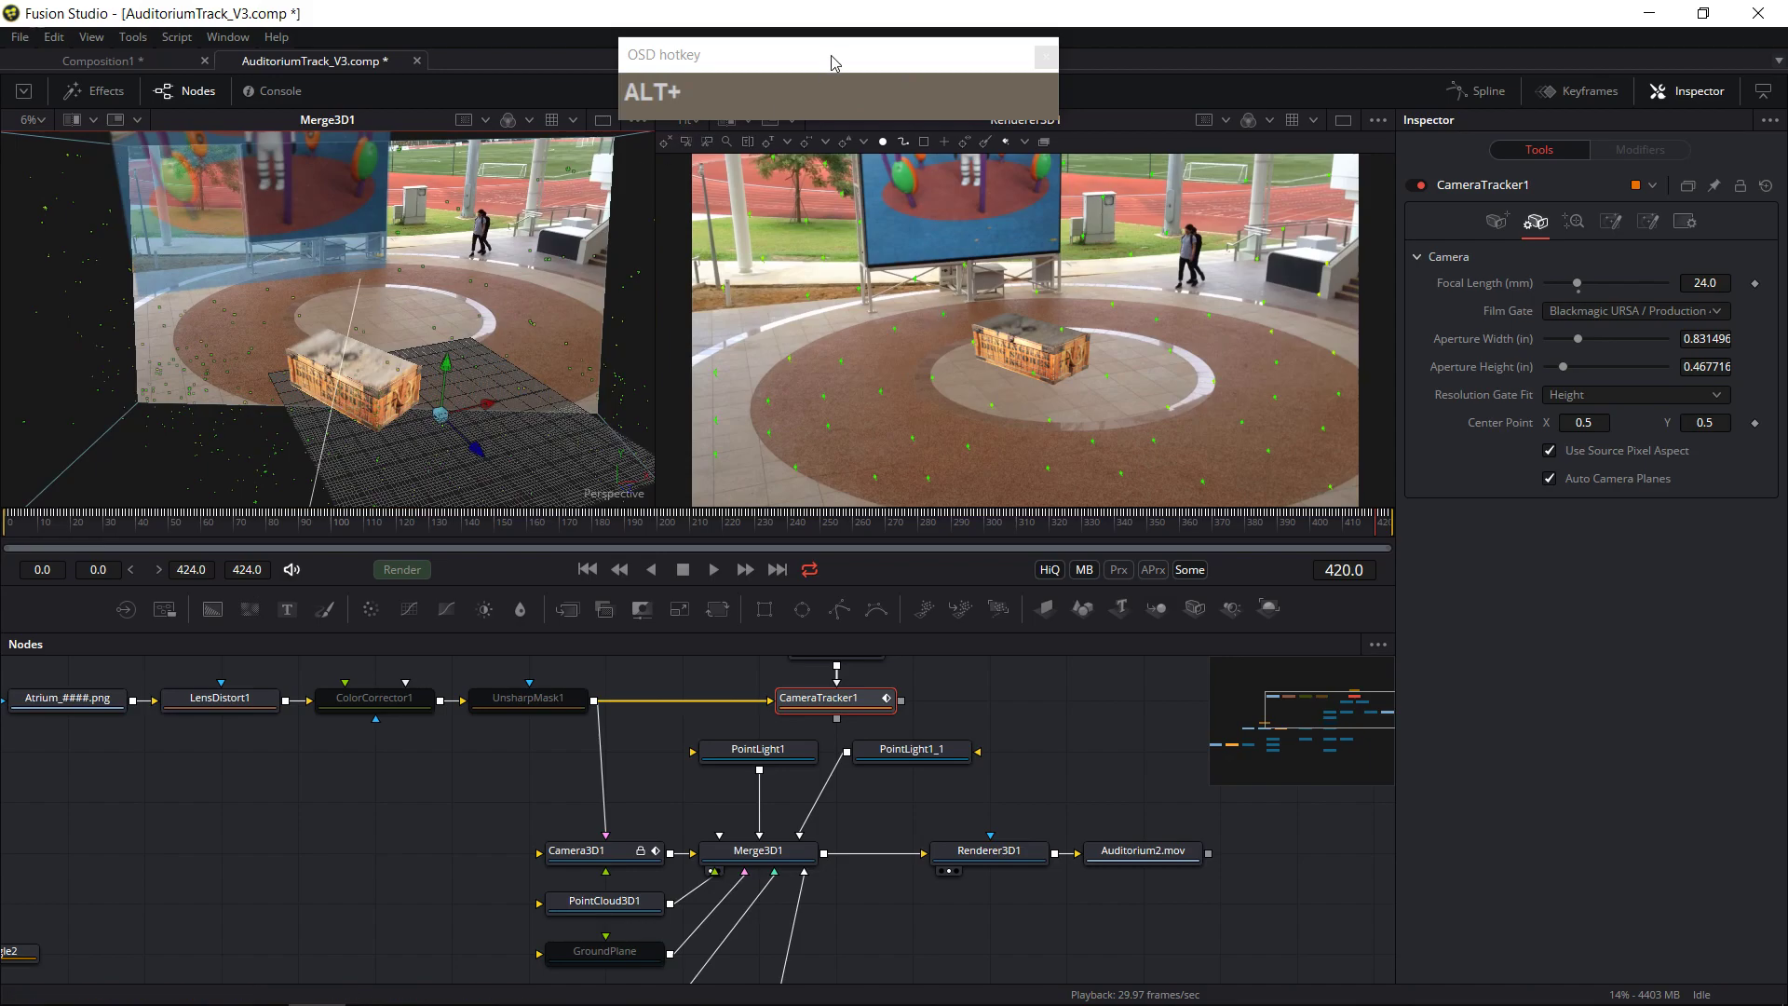
pyautogui.moveTo(748, 93); pyautogui.dragTo(771, 84)
pyautogui.click(101, 60)
pyautogui.moveTo(463, 783); pyautogui.dragTo(674, 765)
pyautogui.moveTo(364, 761); pyautogui.dragTo(340, 749)
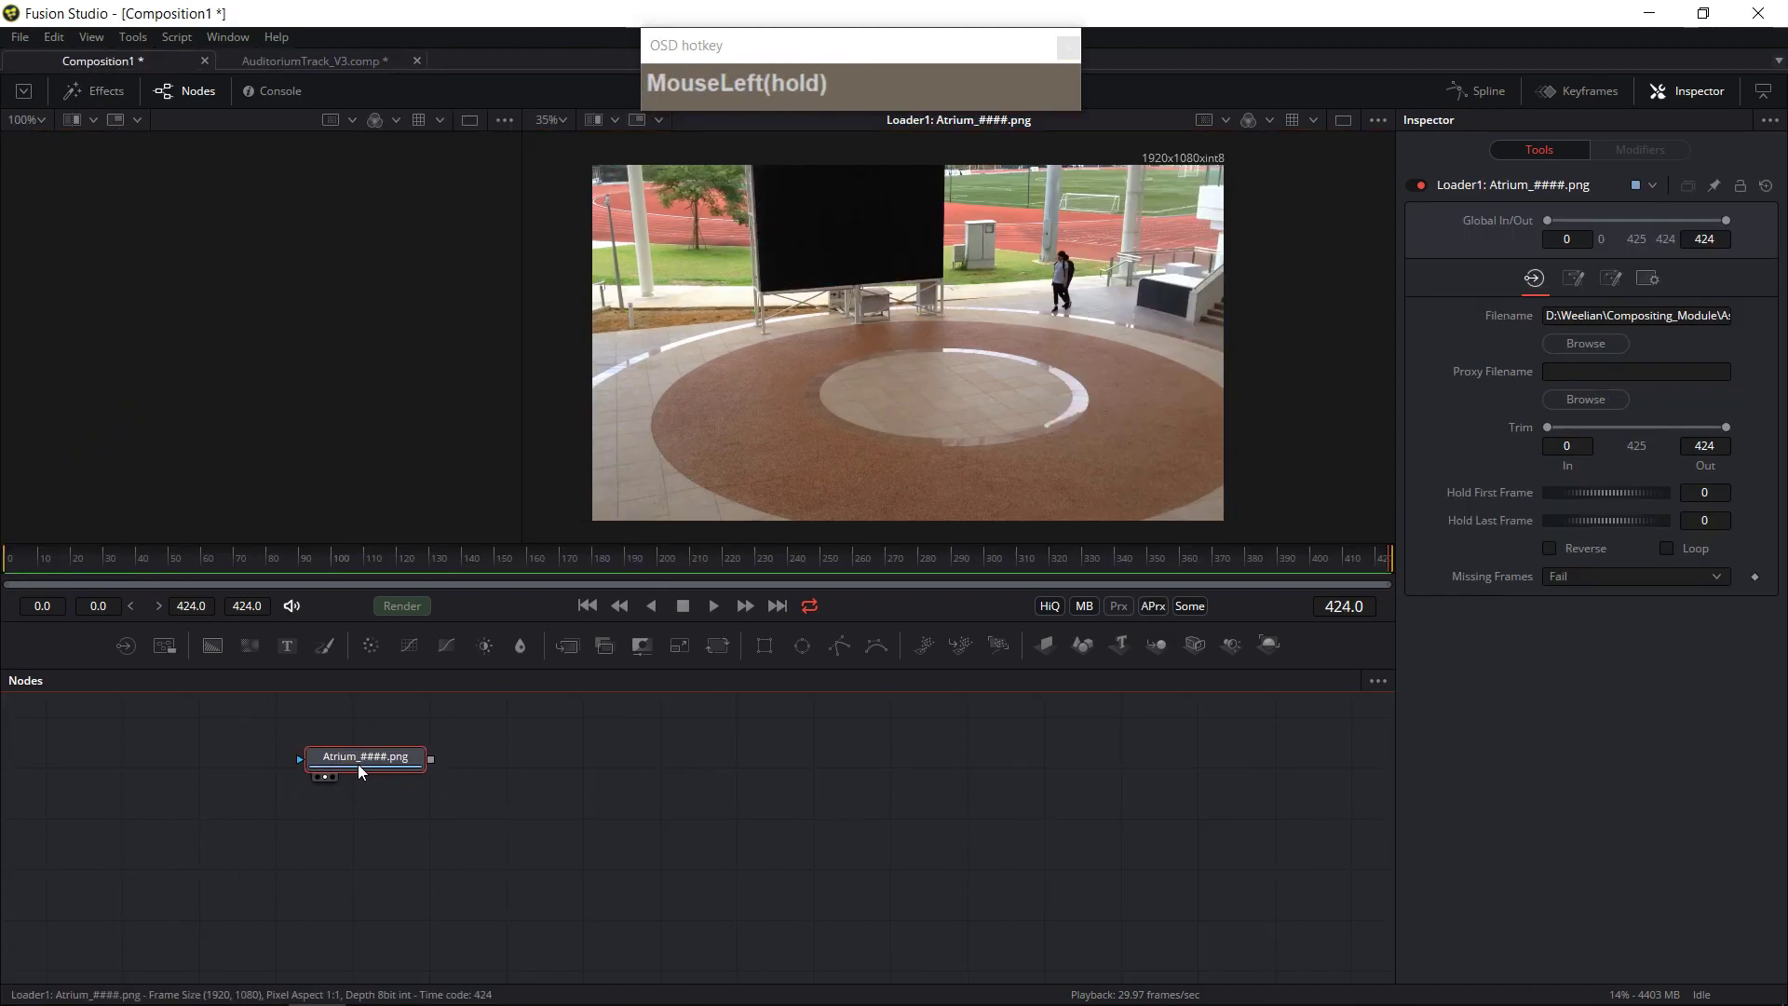
pyautogui.click(45, 568)
pyautogui.moveTo(56, 568)
pyautogui.mouseDown()
pyautogui.moveTo(1394, 588)
pyautogui.moveTo(44, 587)
pyautogui.mouseUp()
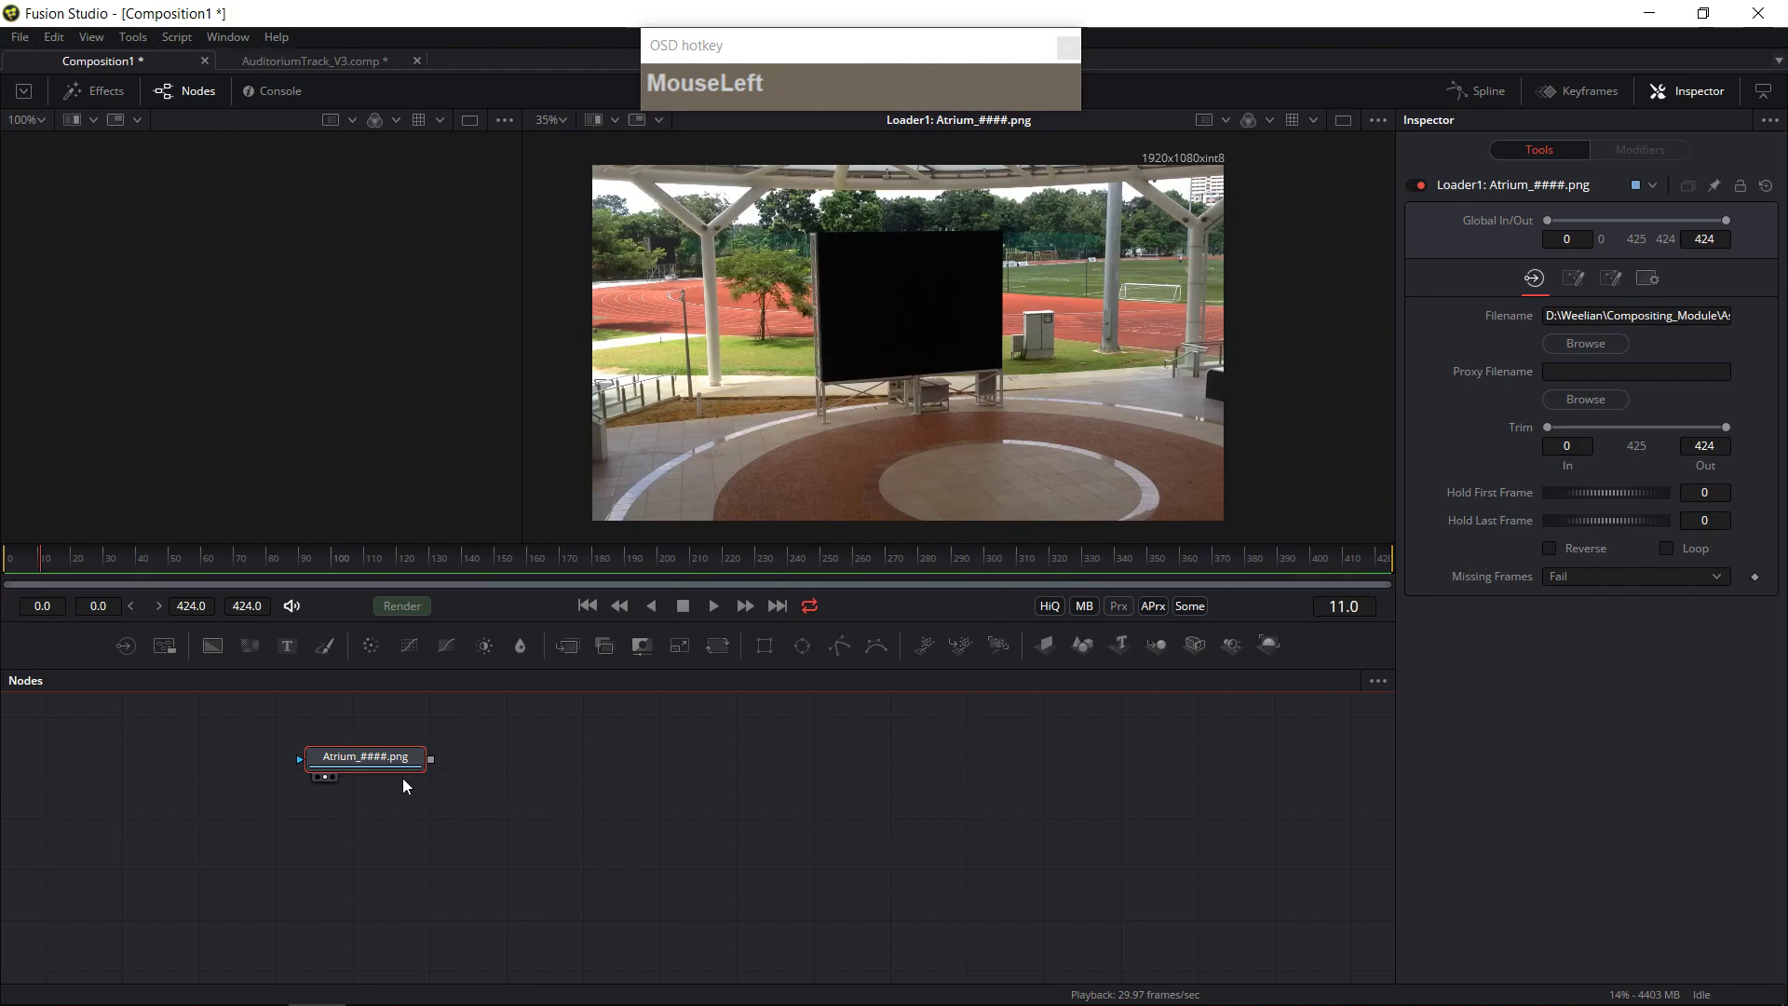
# - Examine the Atrium footage closely around the black screen, the pillar and the floor for lens distortion
pyautogui.moveTo(388, 761); pyautogui.dragTo(360, 746)
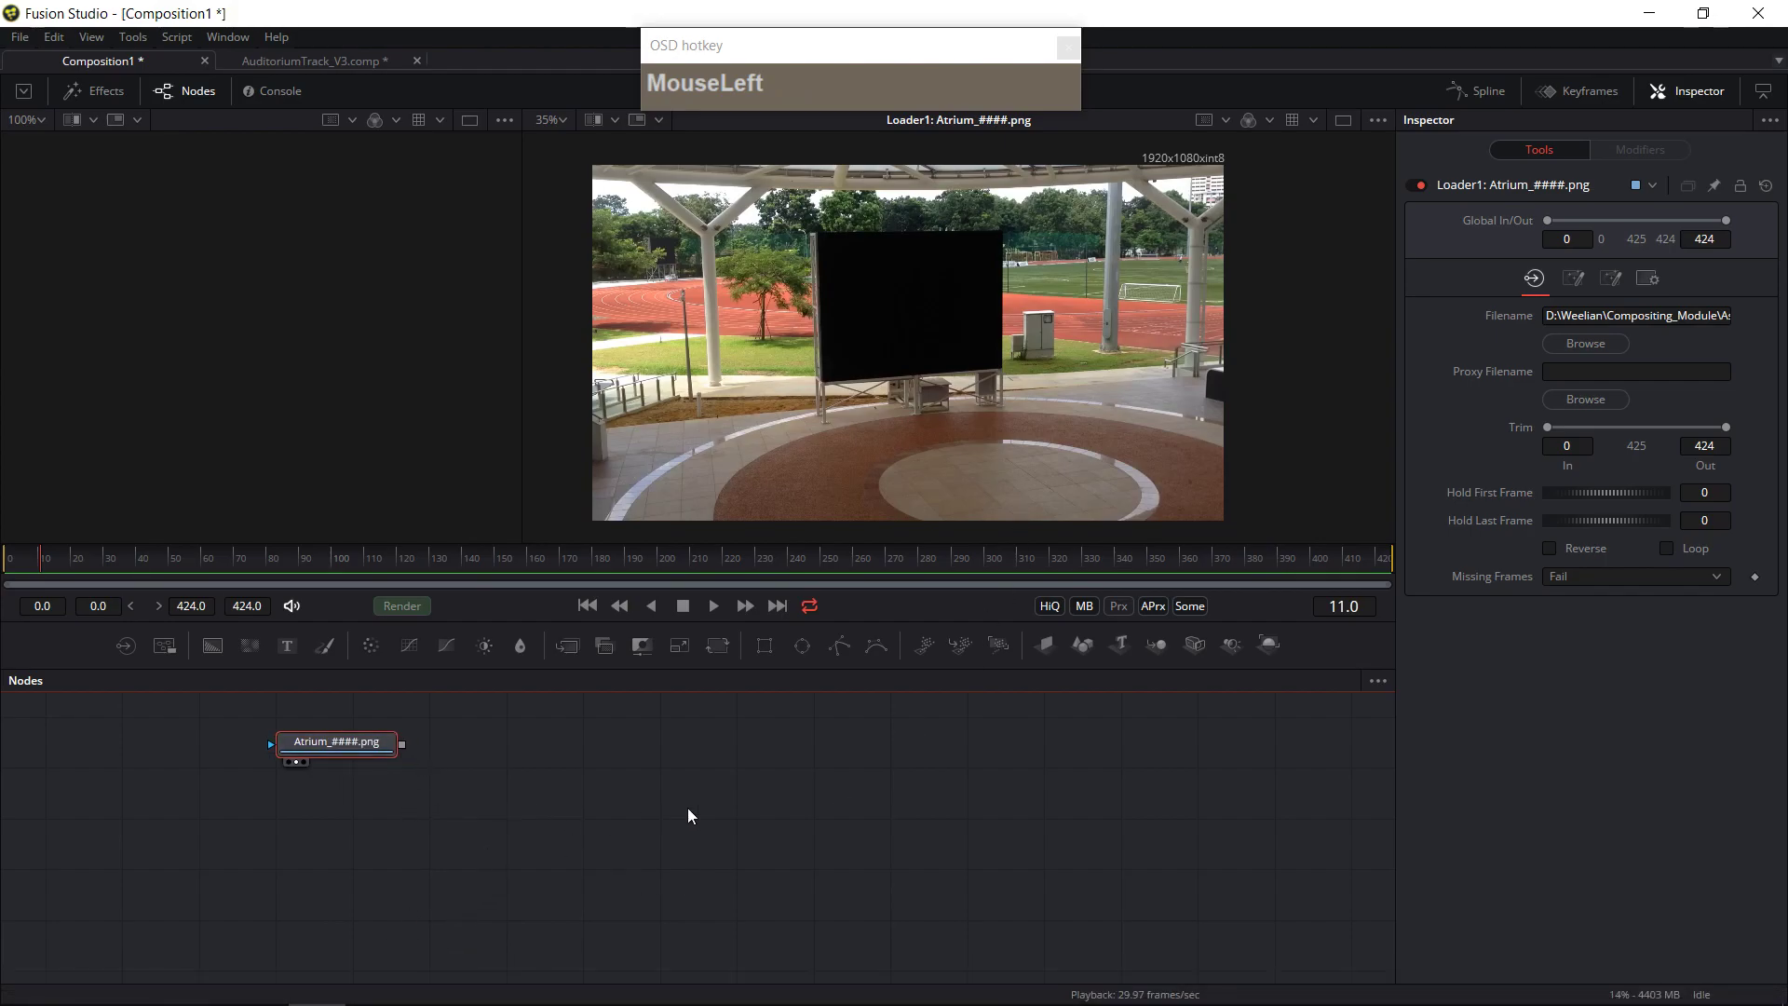
pyautogui.moveTo(909, 300); pyautogui.dragTo(956, 307)
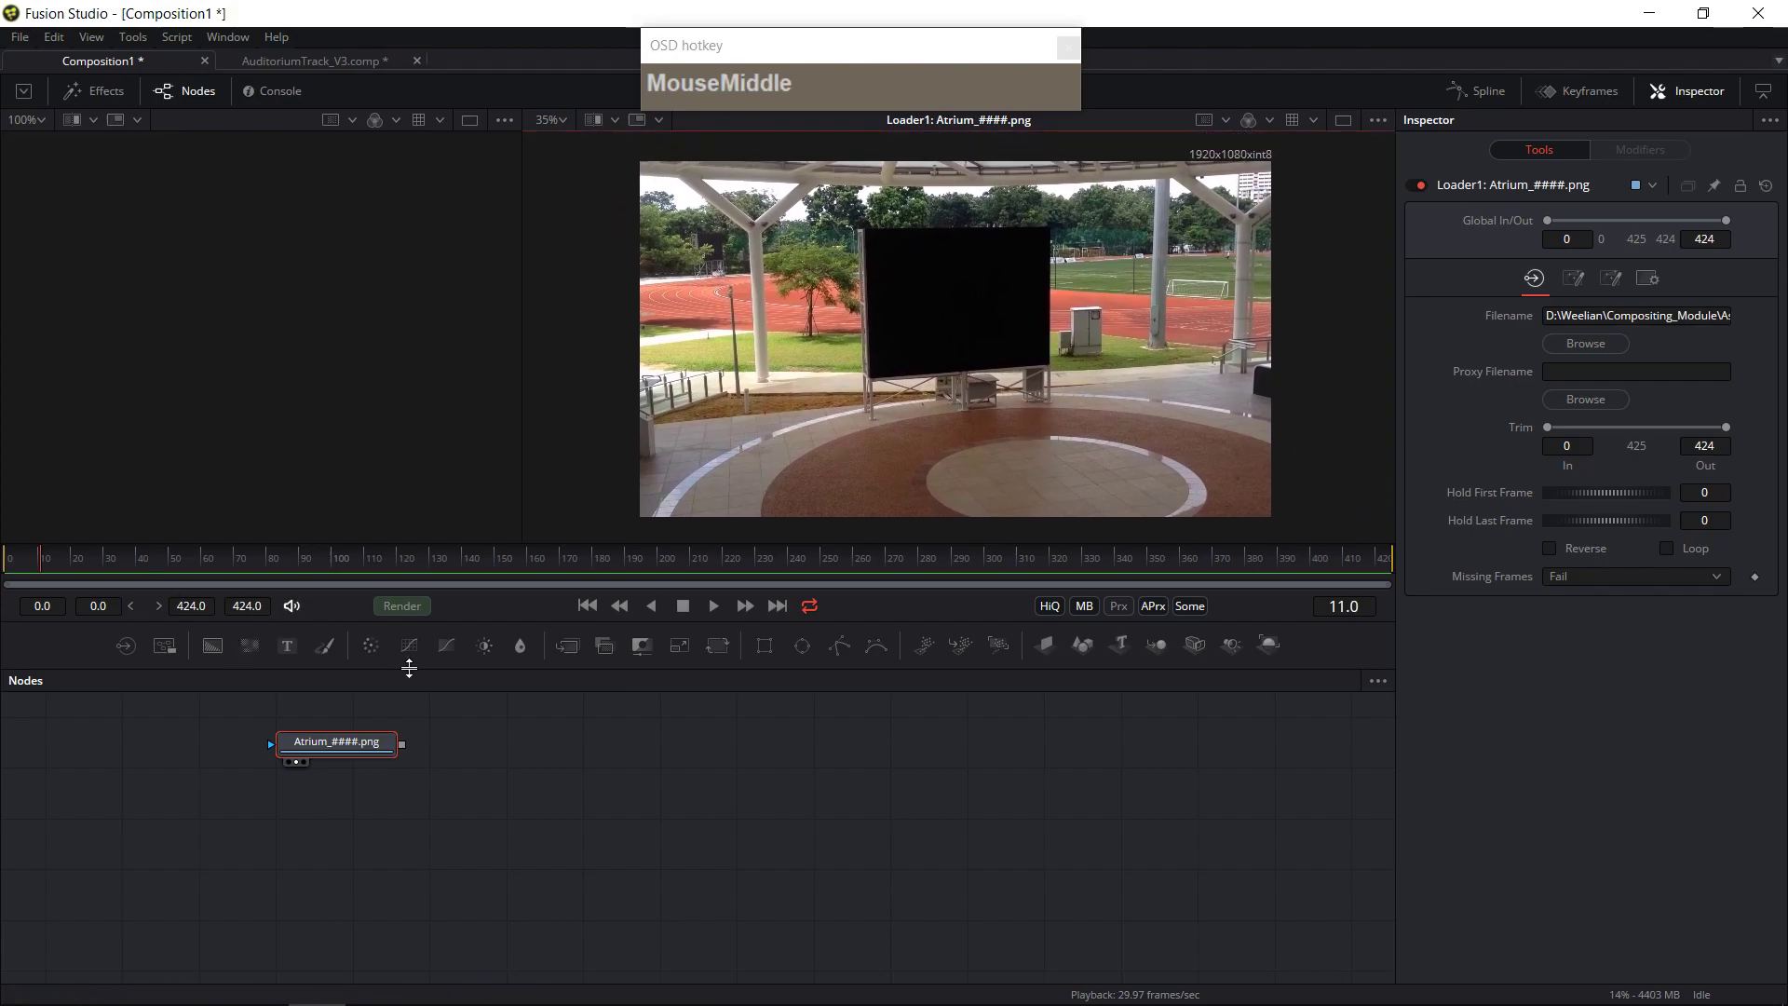
pyautogui.moveTo(316, 747); pyautogui.dragTo(307, 756)
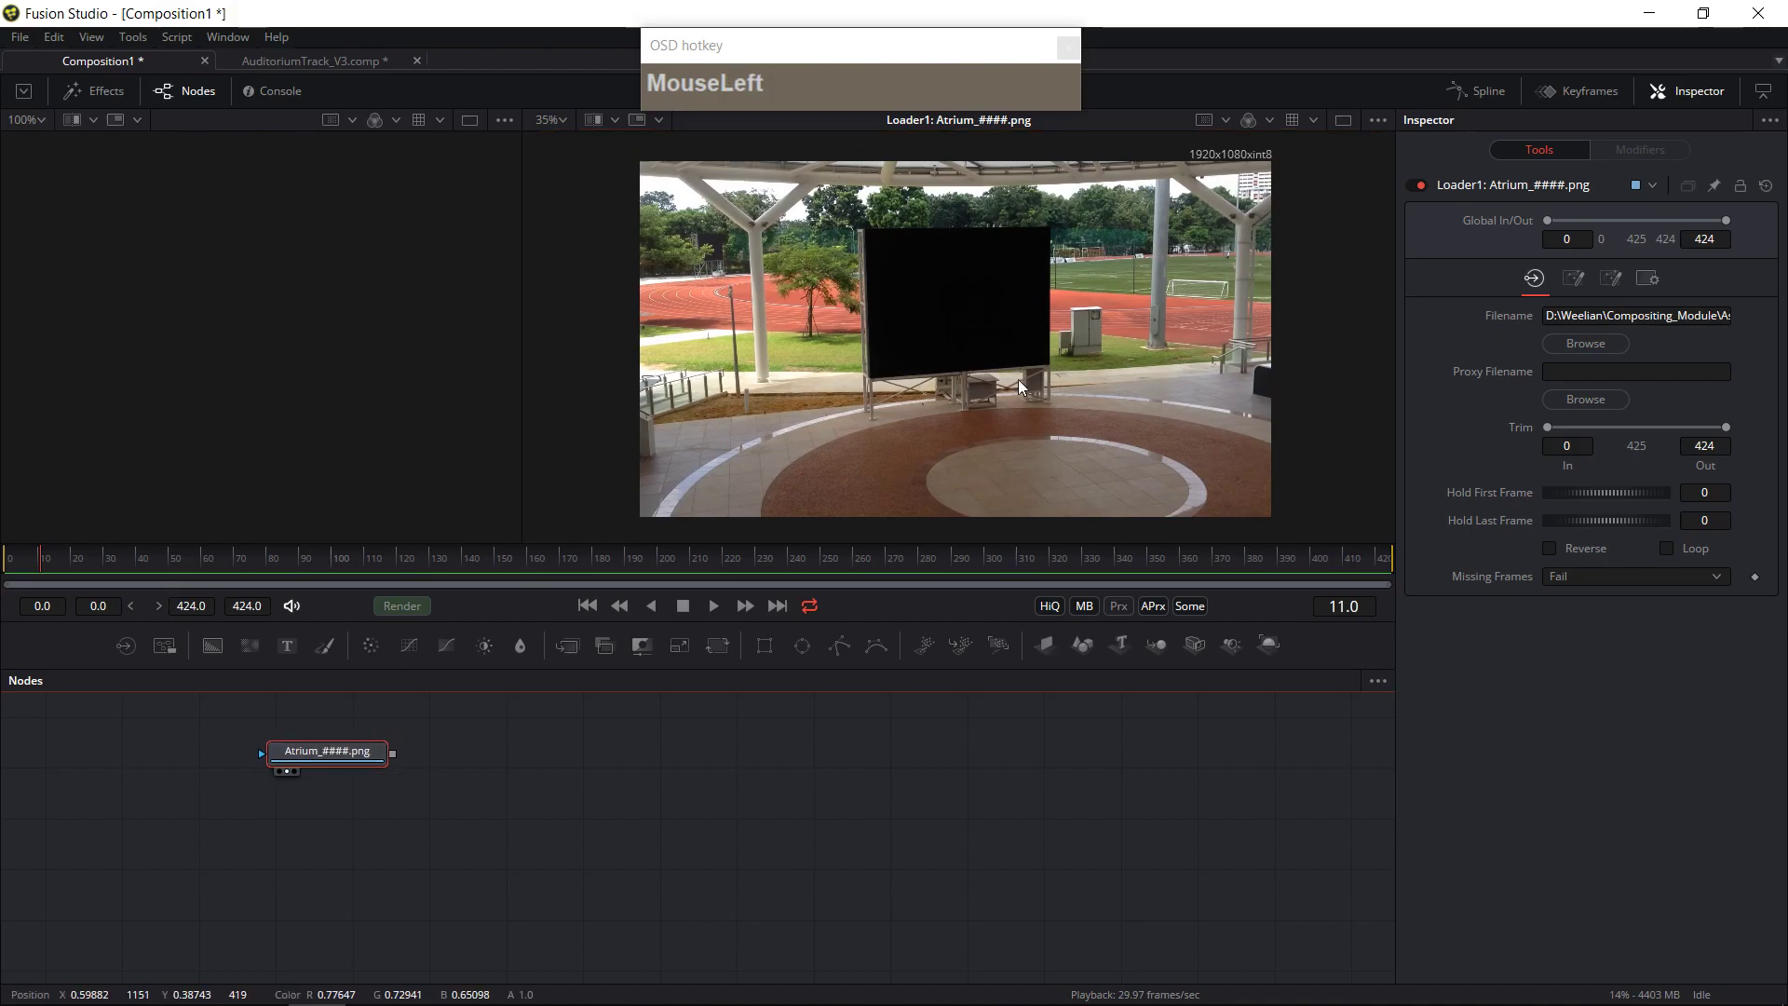
pyautogui.scroll(2, 1019, 378)
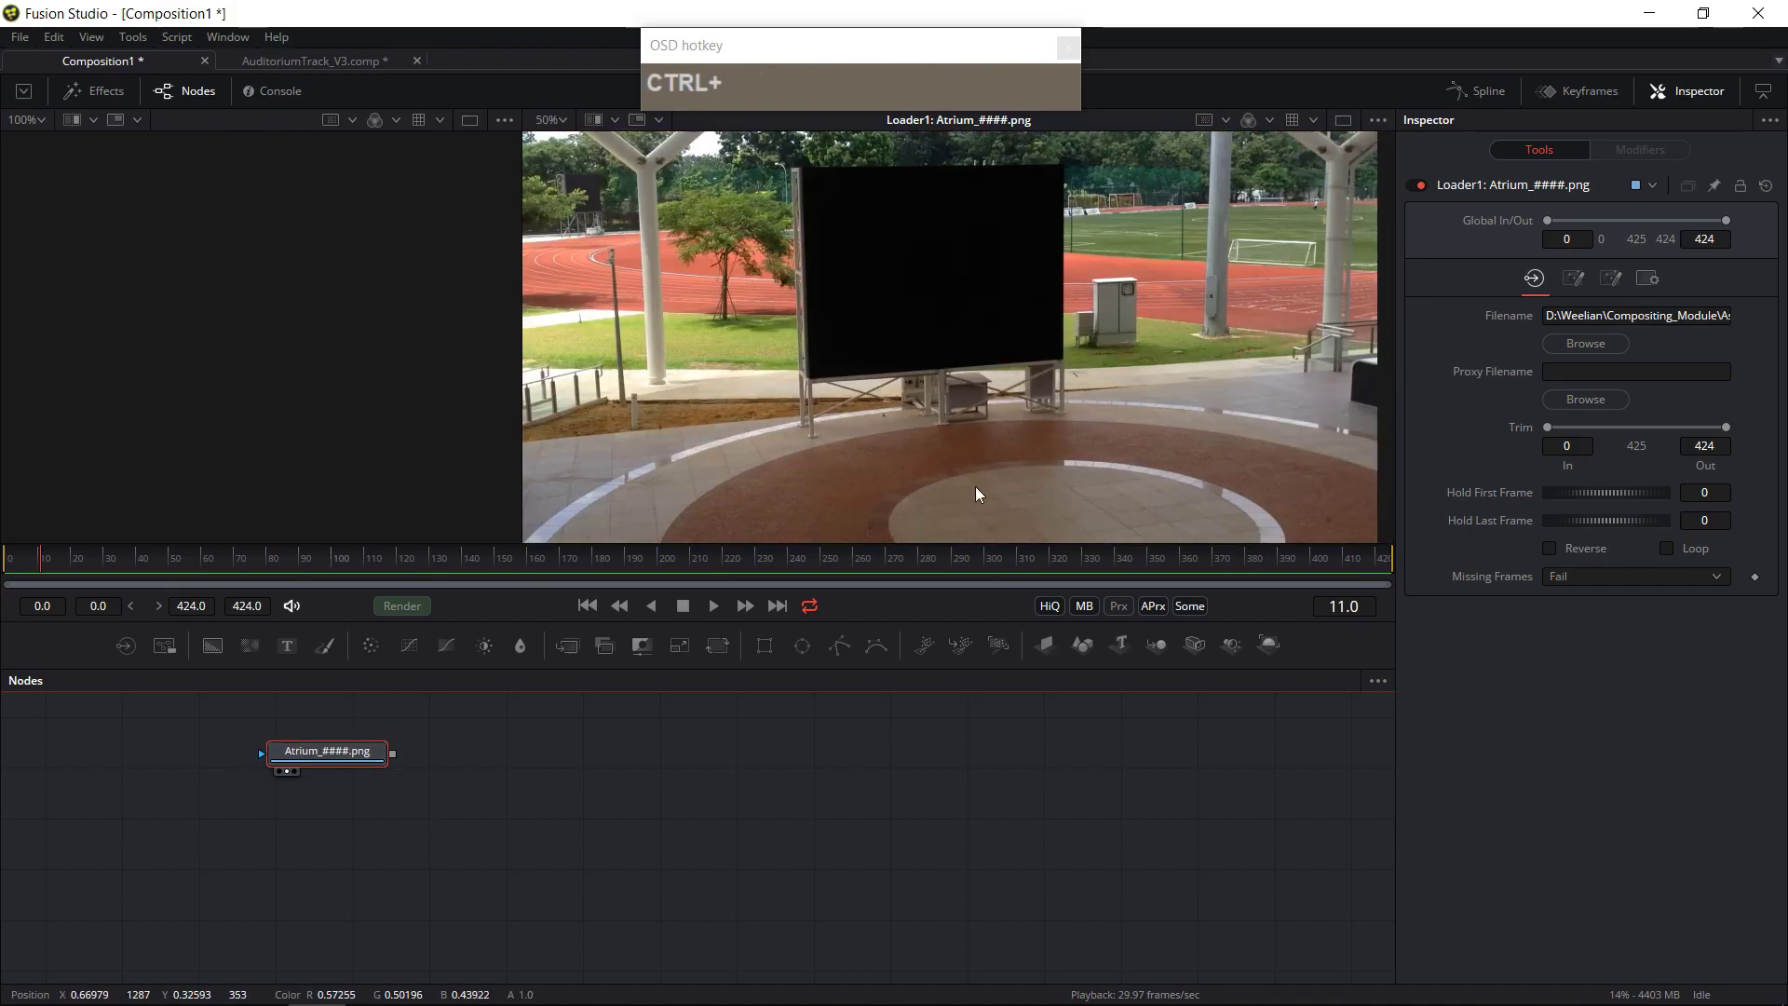
pyautogui.scroll(1, 1124, 395)
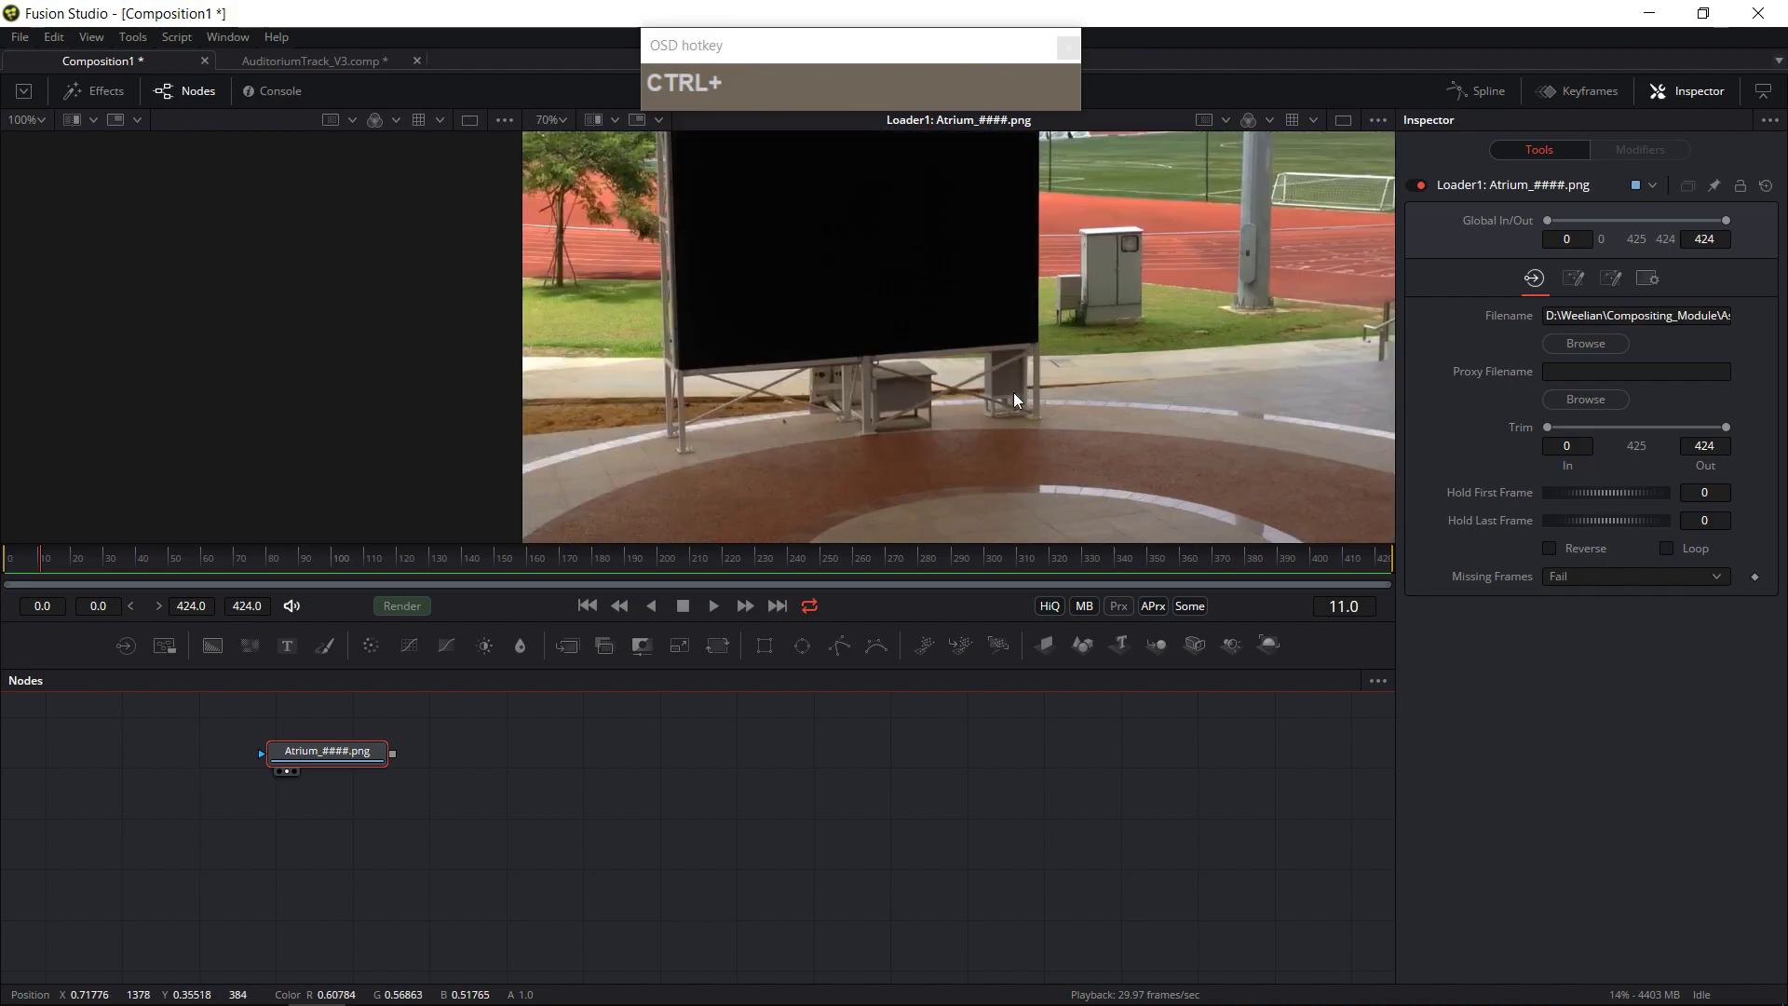
pyautogui.moveTo(1063, 427); pyautogui.dragTo(1220, 438)
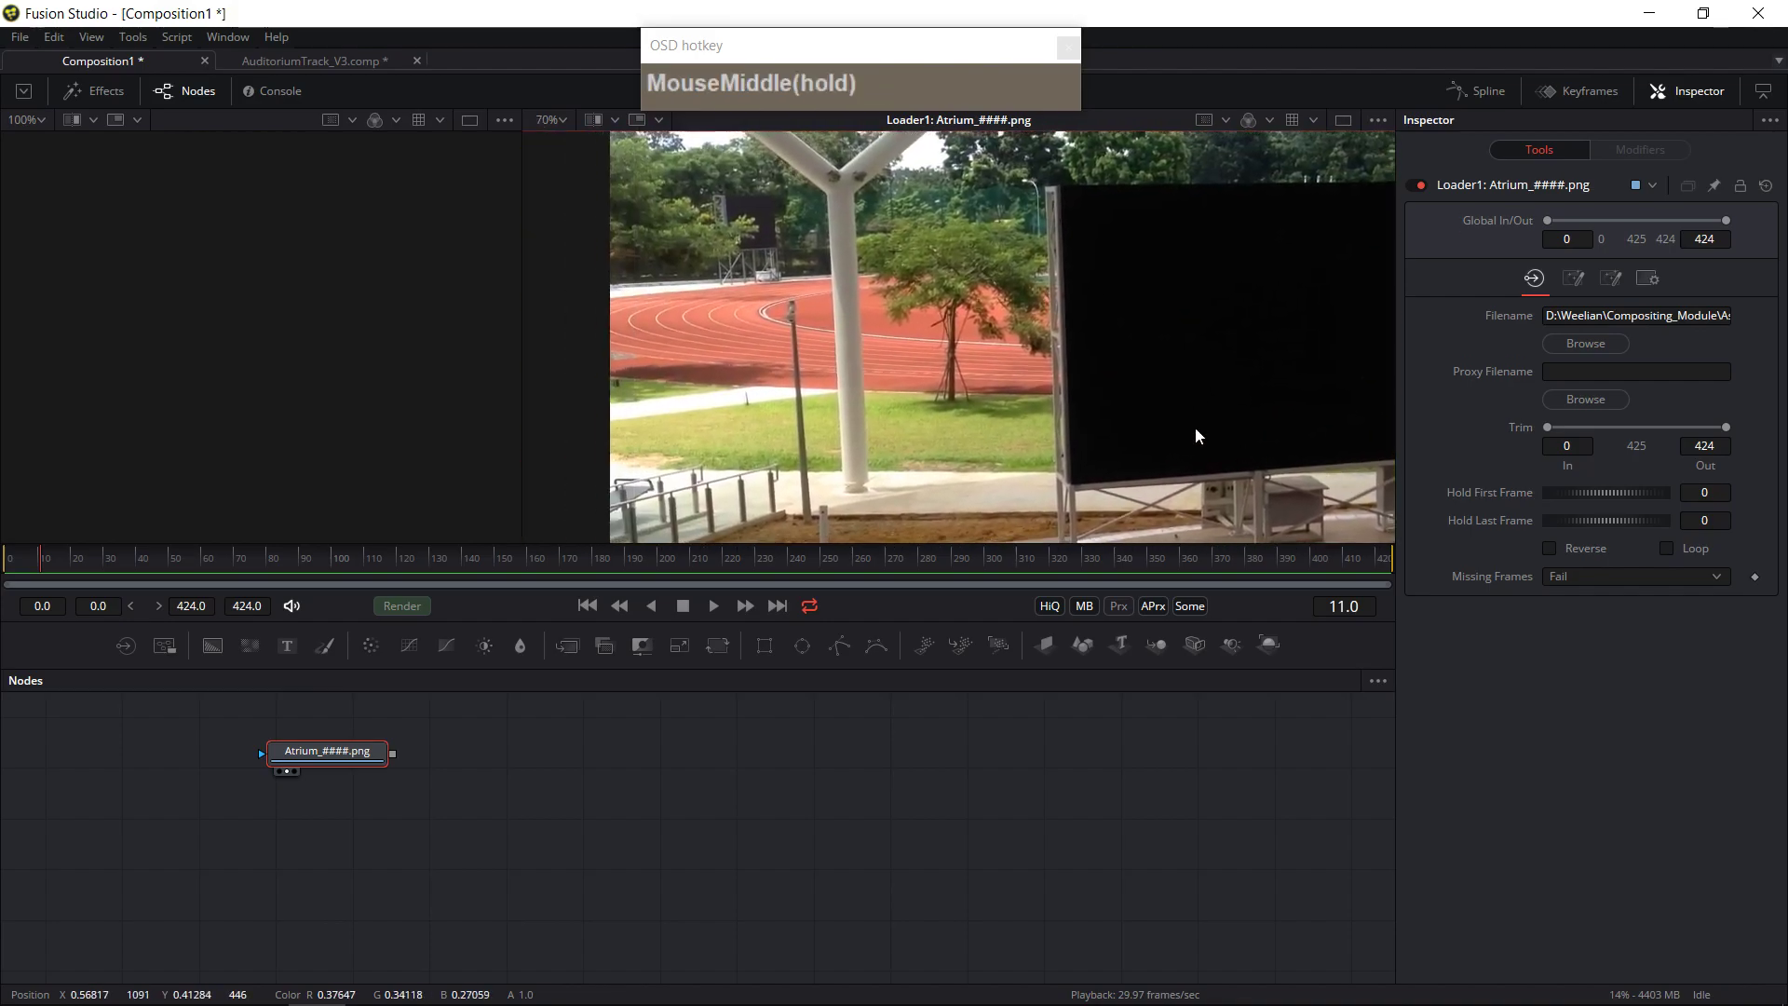
pyautogui.scroll(-2, 1162, 410)
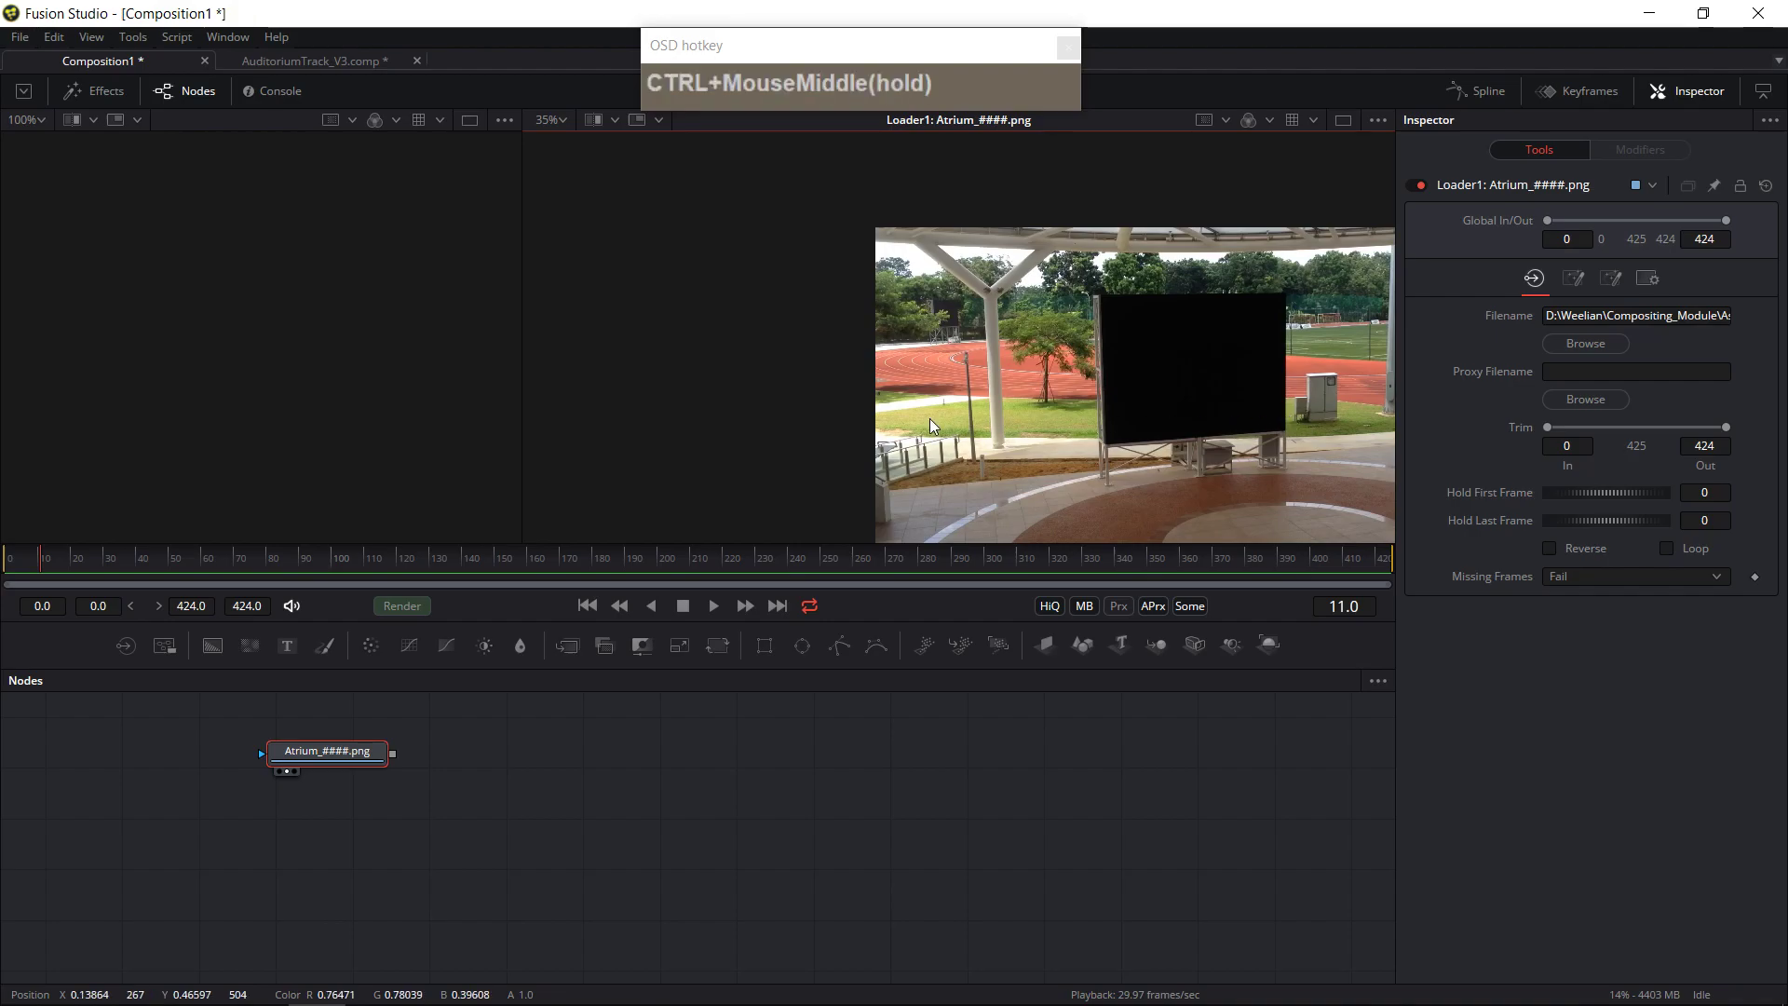
pyautogui.moveTo(1201, 438); pyautogui.dragTo(965, 428)
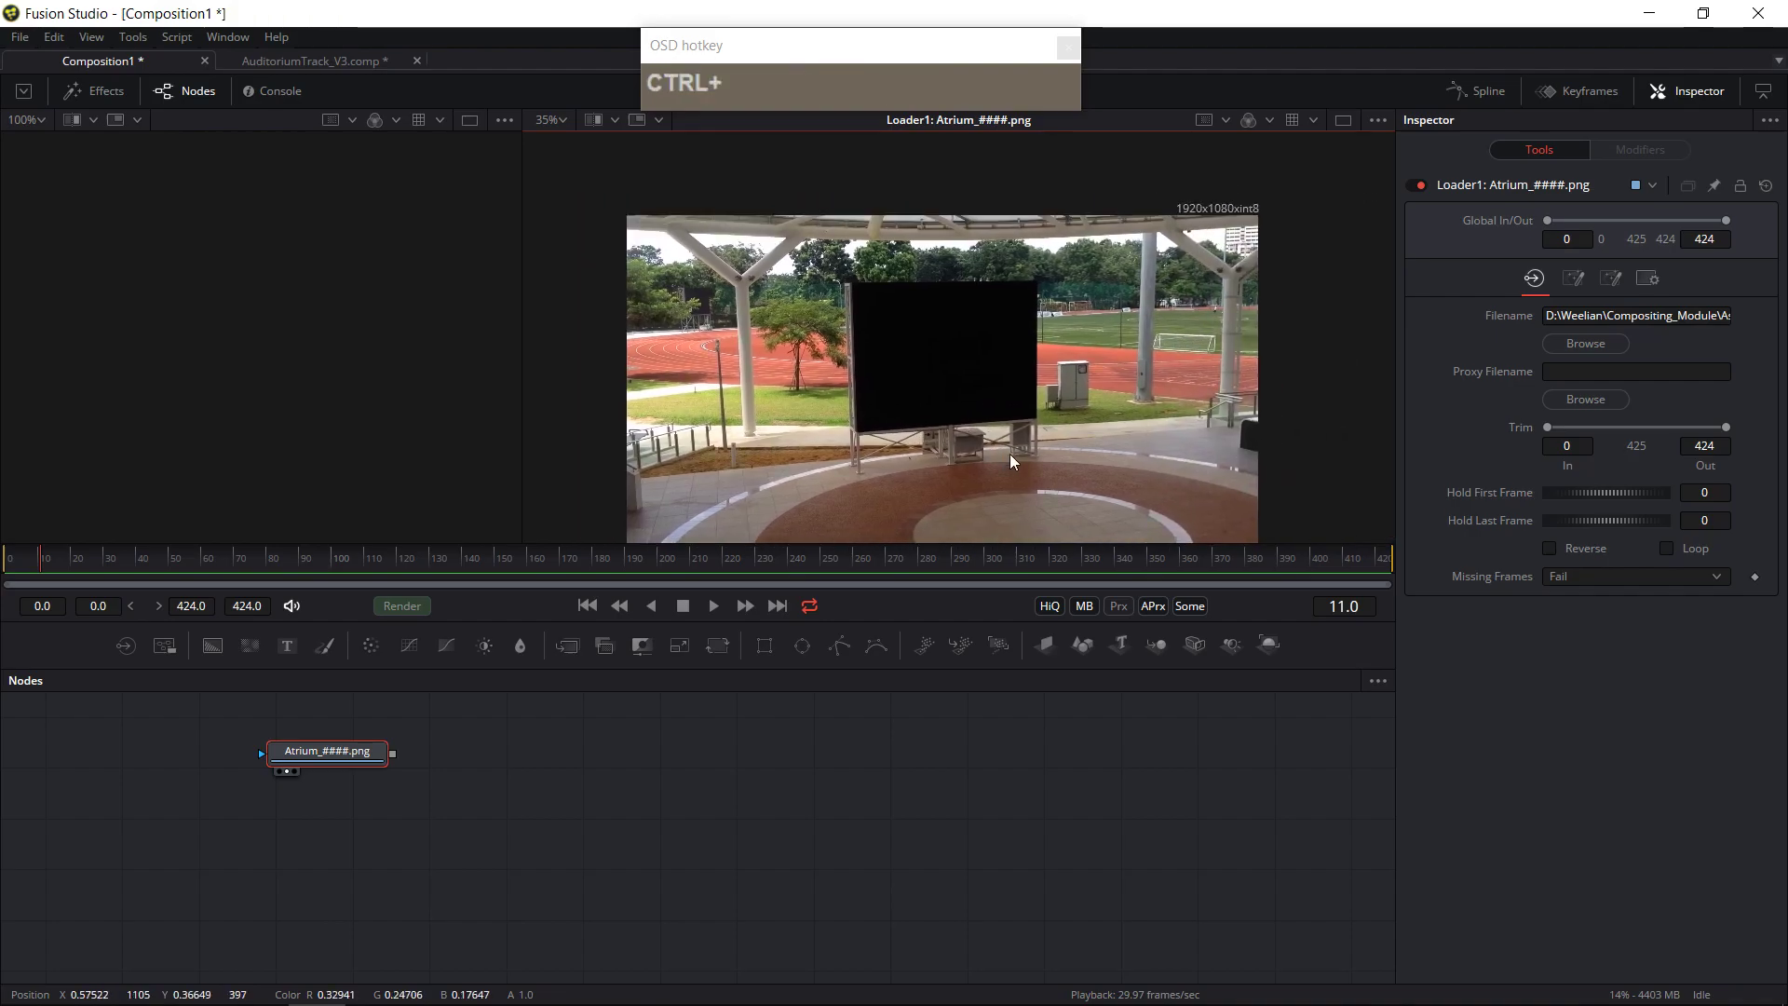
# - Add a Lens Distort node after the Atrium loader
pyautogui.moveTo(320, 757); pyautogui.dragTo(310, 761)
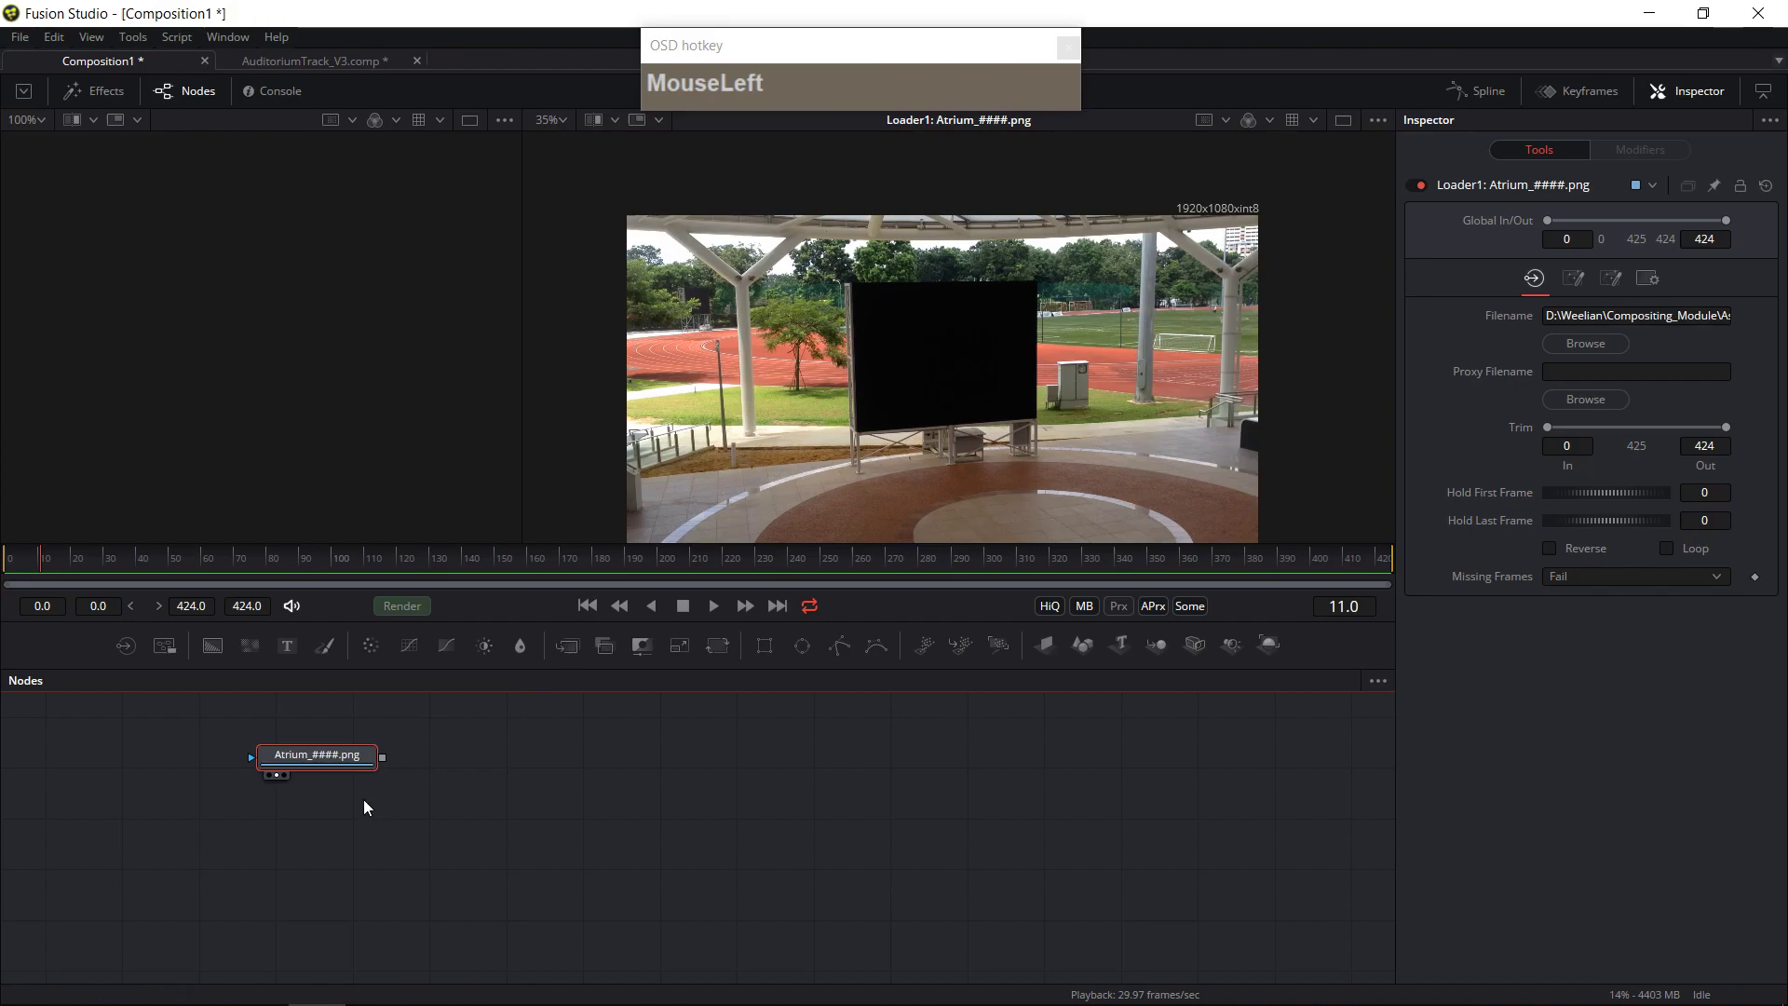
pyautogui.hotkey('shift', 'space')
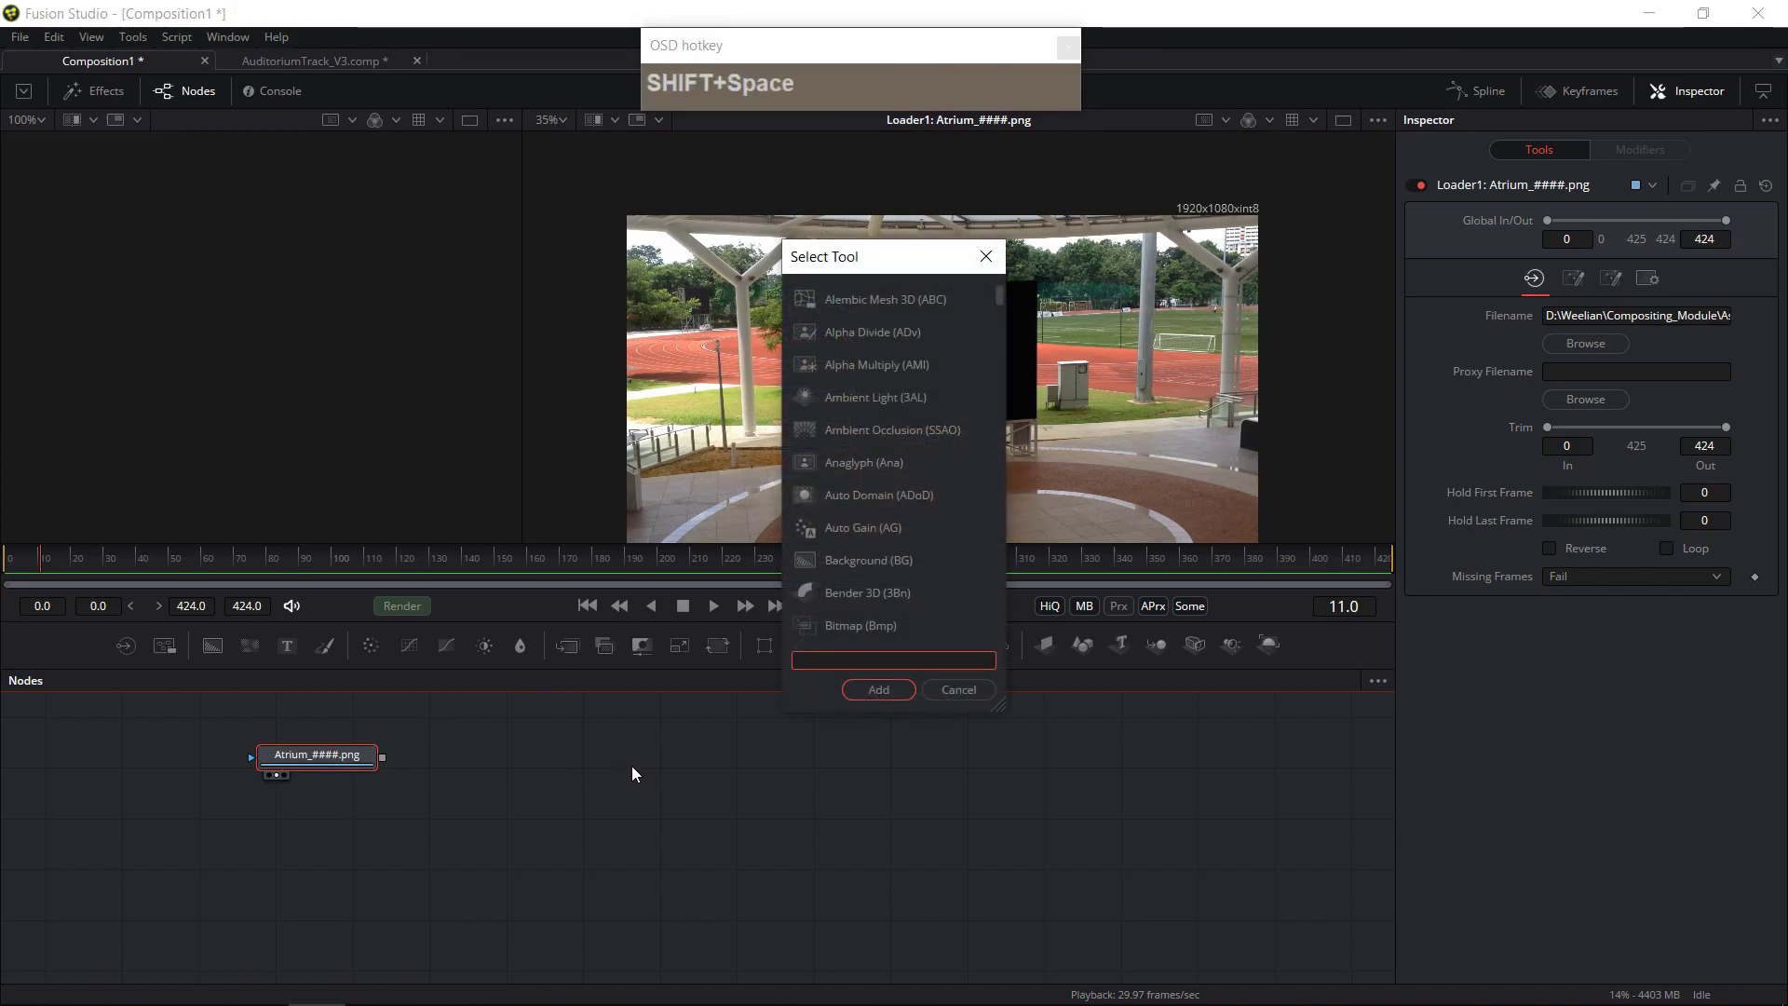
pyautogui.write('len')
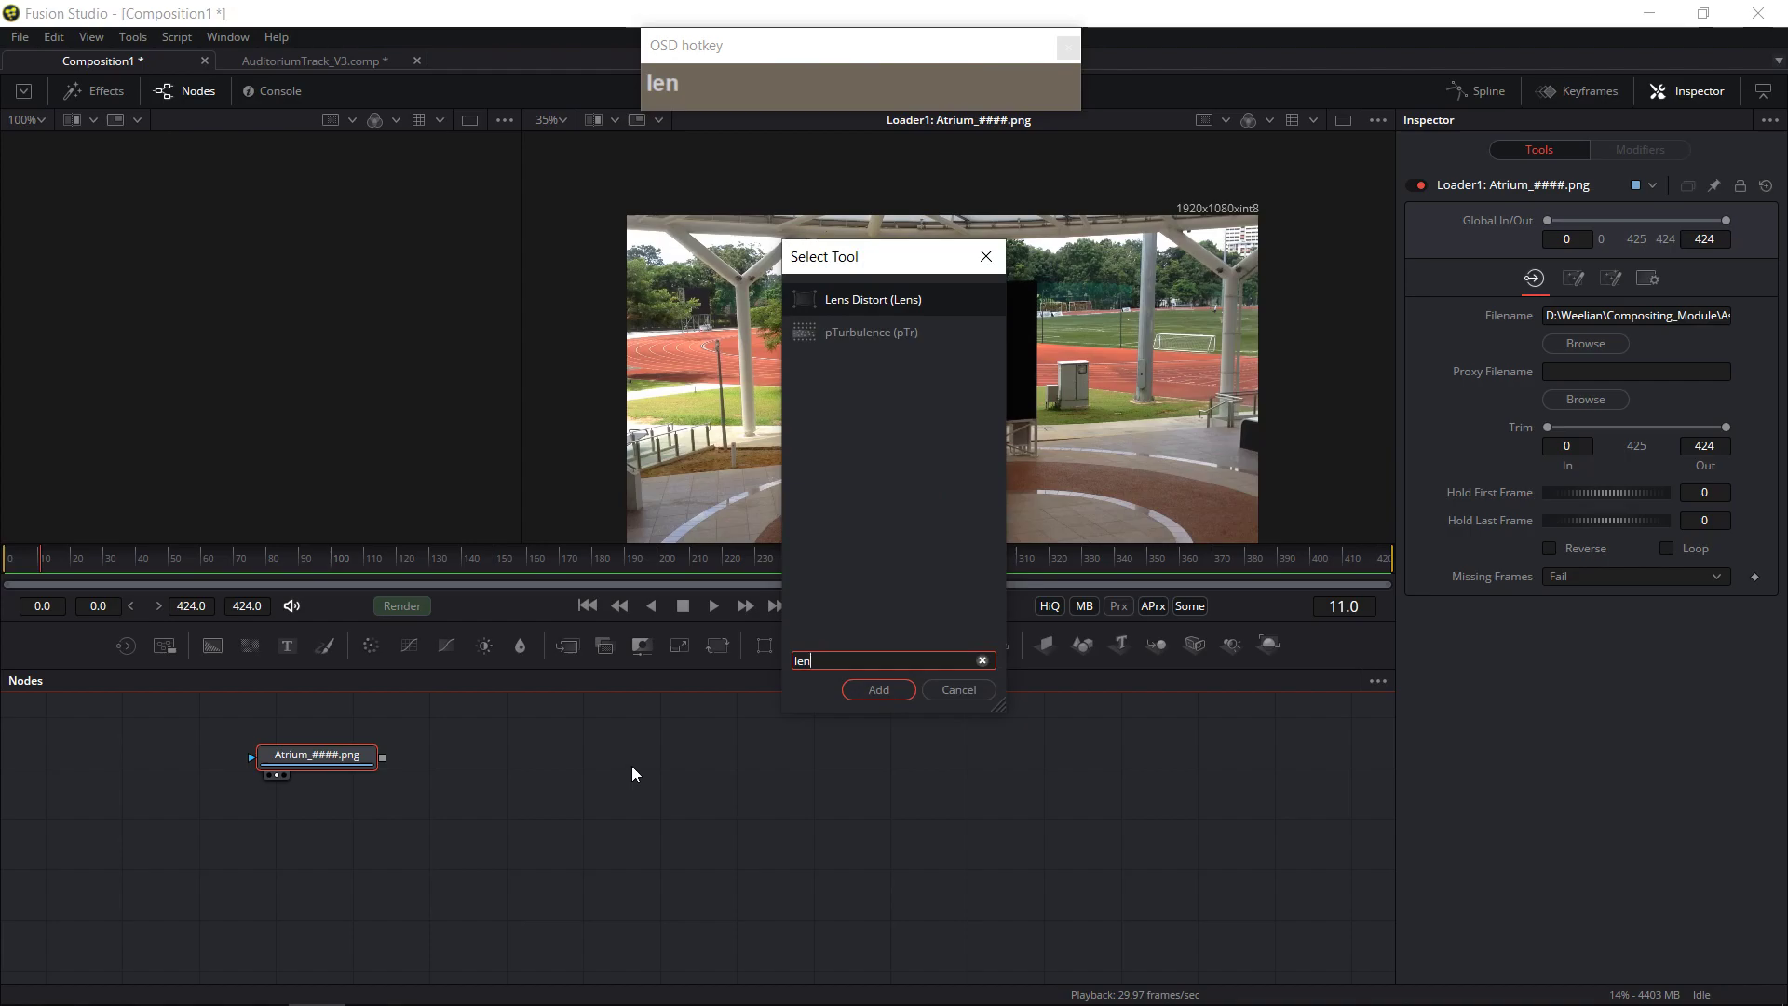
pyautogui.click(879, 692)
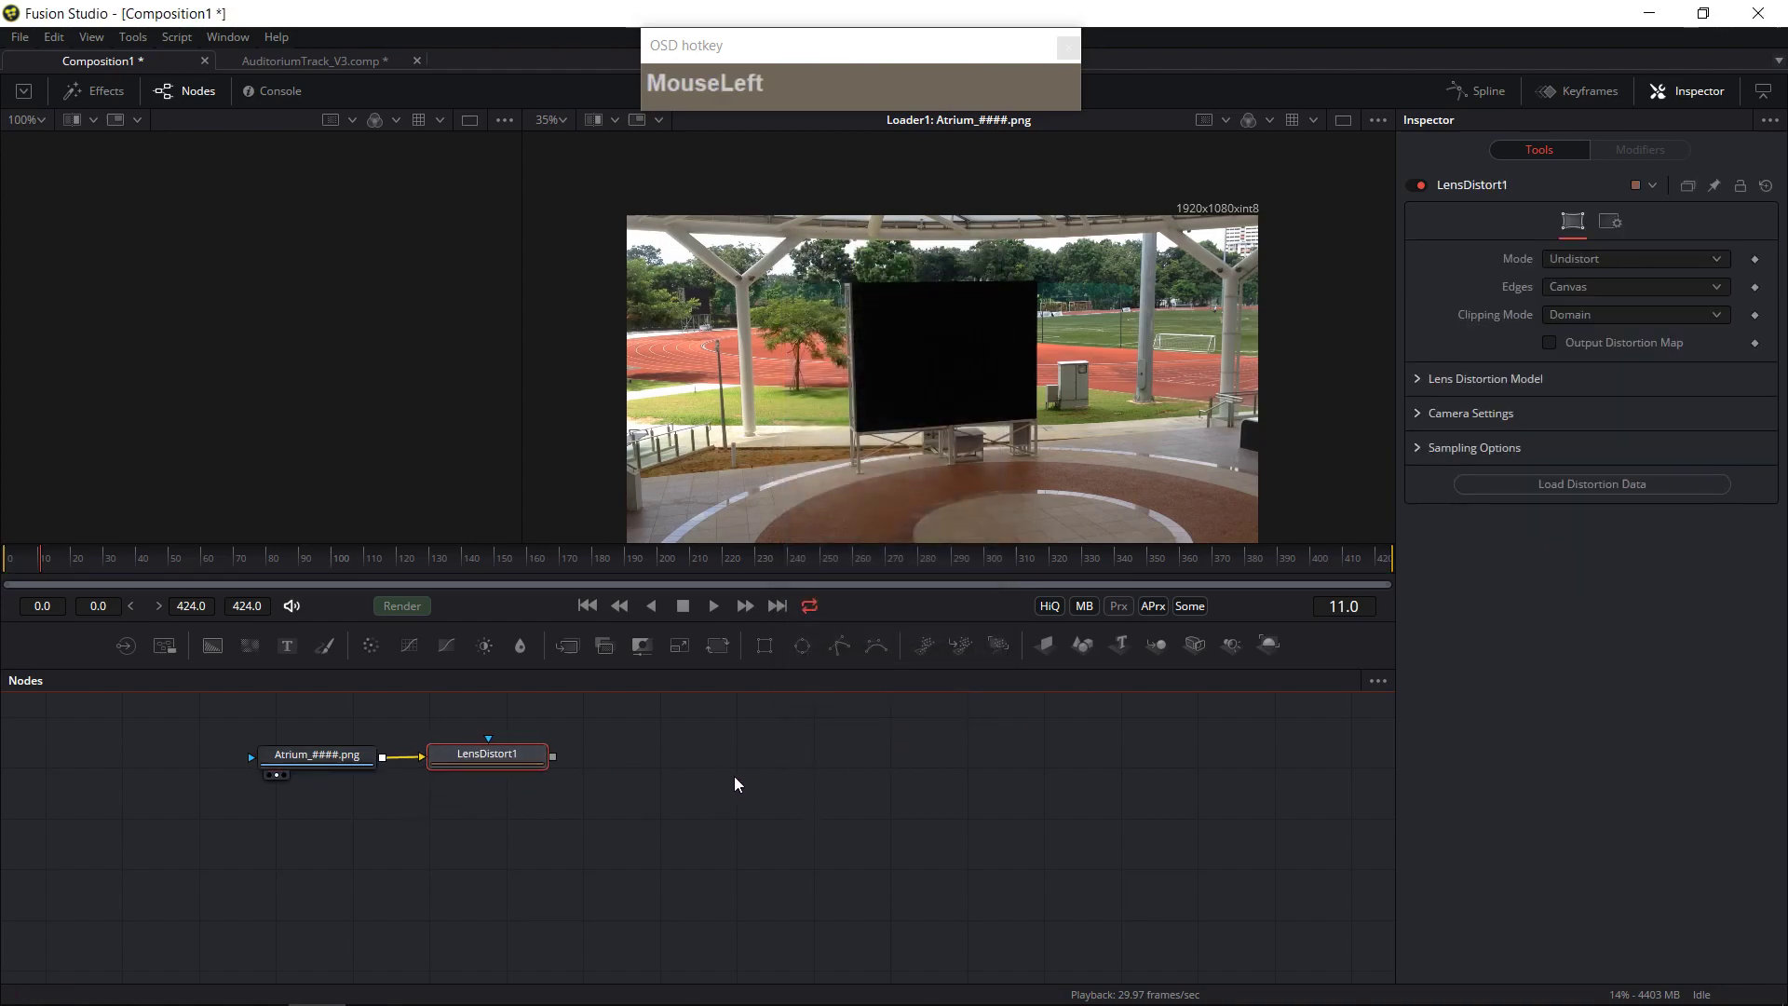
# - Display LensDistort1 in the second viewer and the Atrium loader in the first viewer, both framed for comparison
pyautogui.press('2')
pyautogui.click(413, 408)
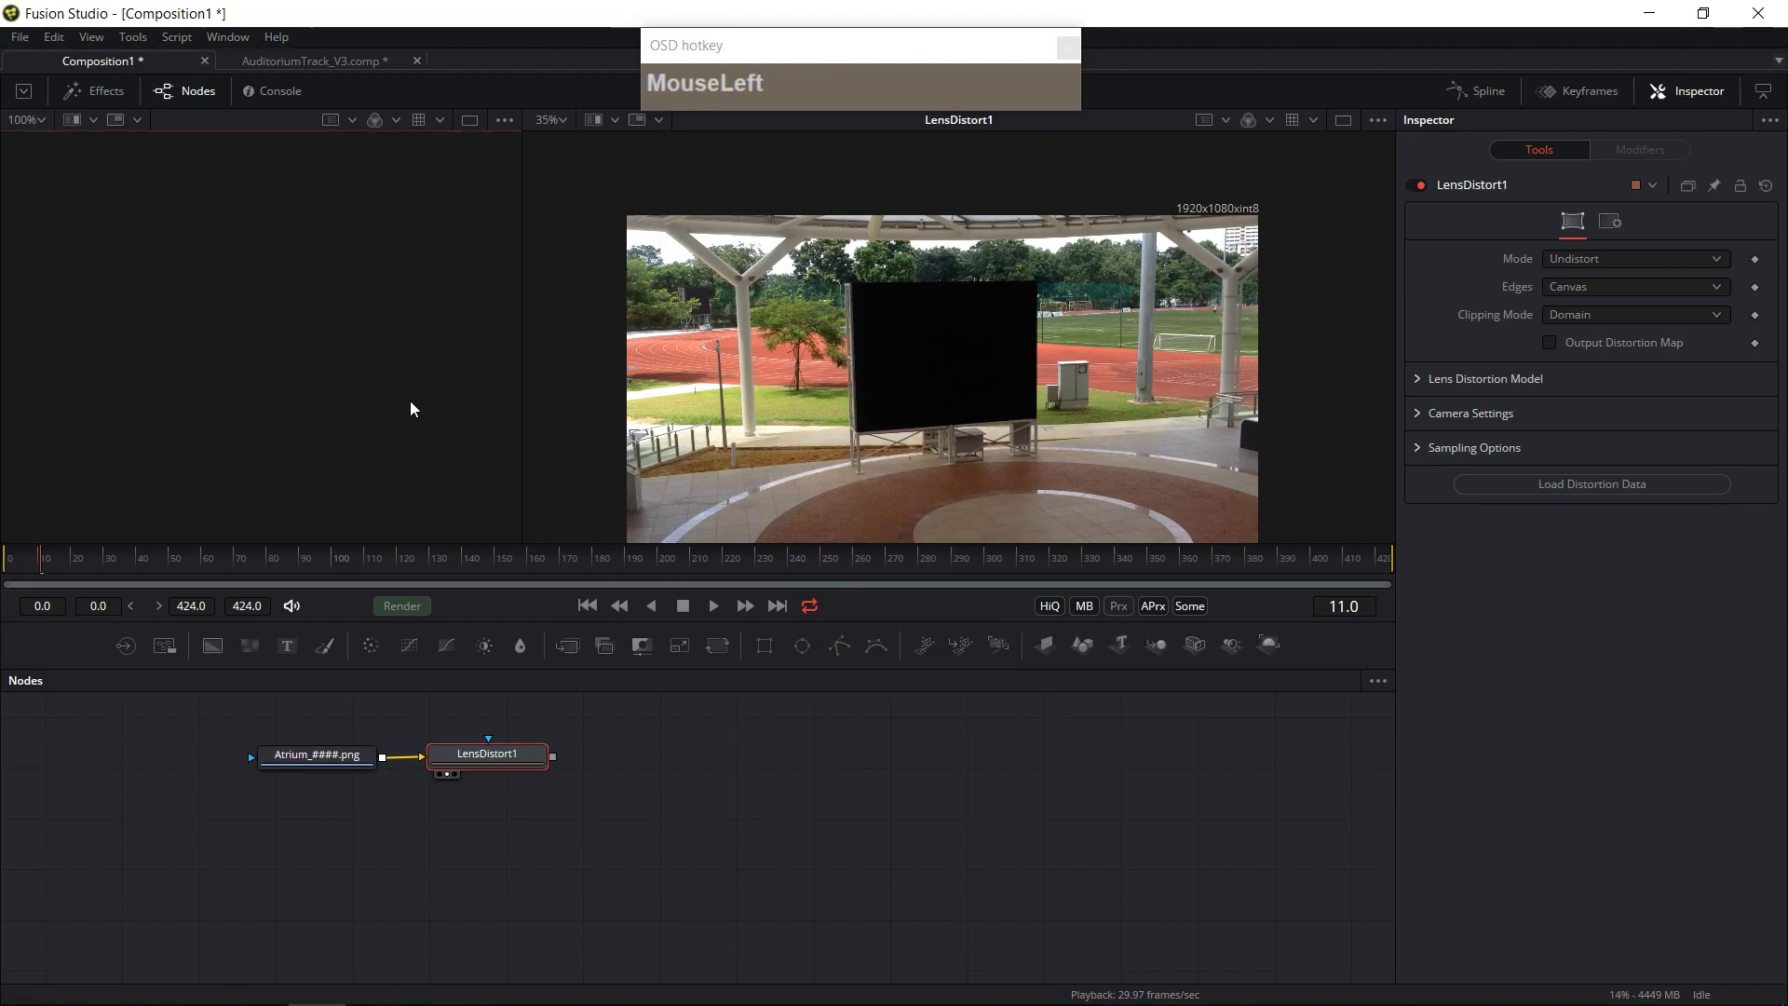
pyautogui.click(304, 756)
pyautogui.press('1')
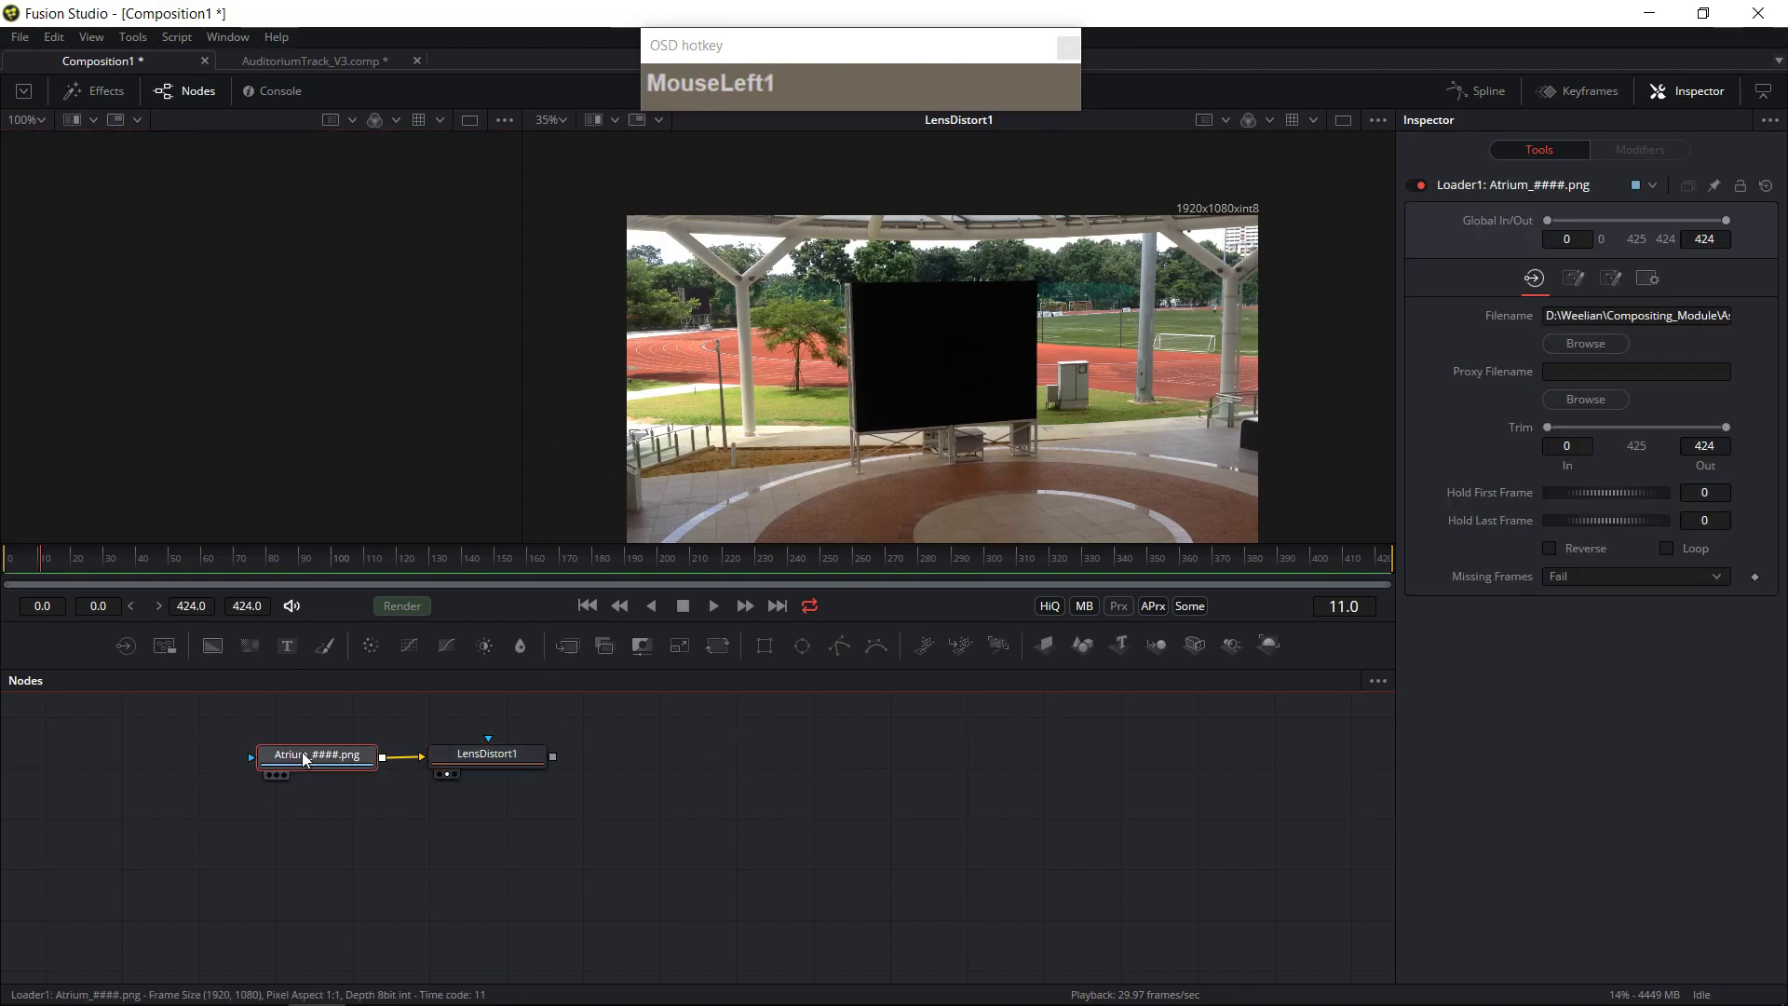
pyautogui.scroll(-1, 365, 340)
pyautogui.scroll(-3, 363, 363)
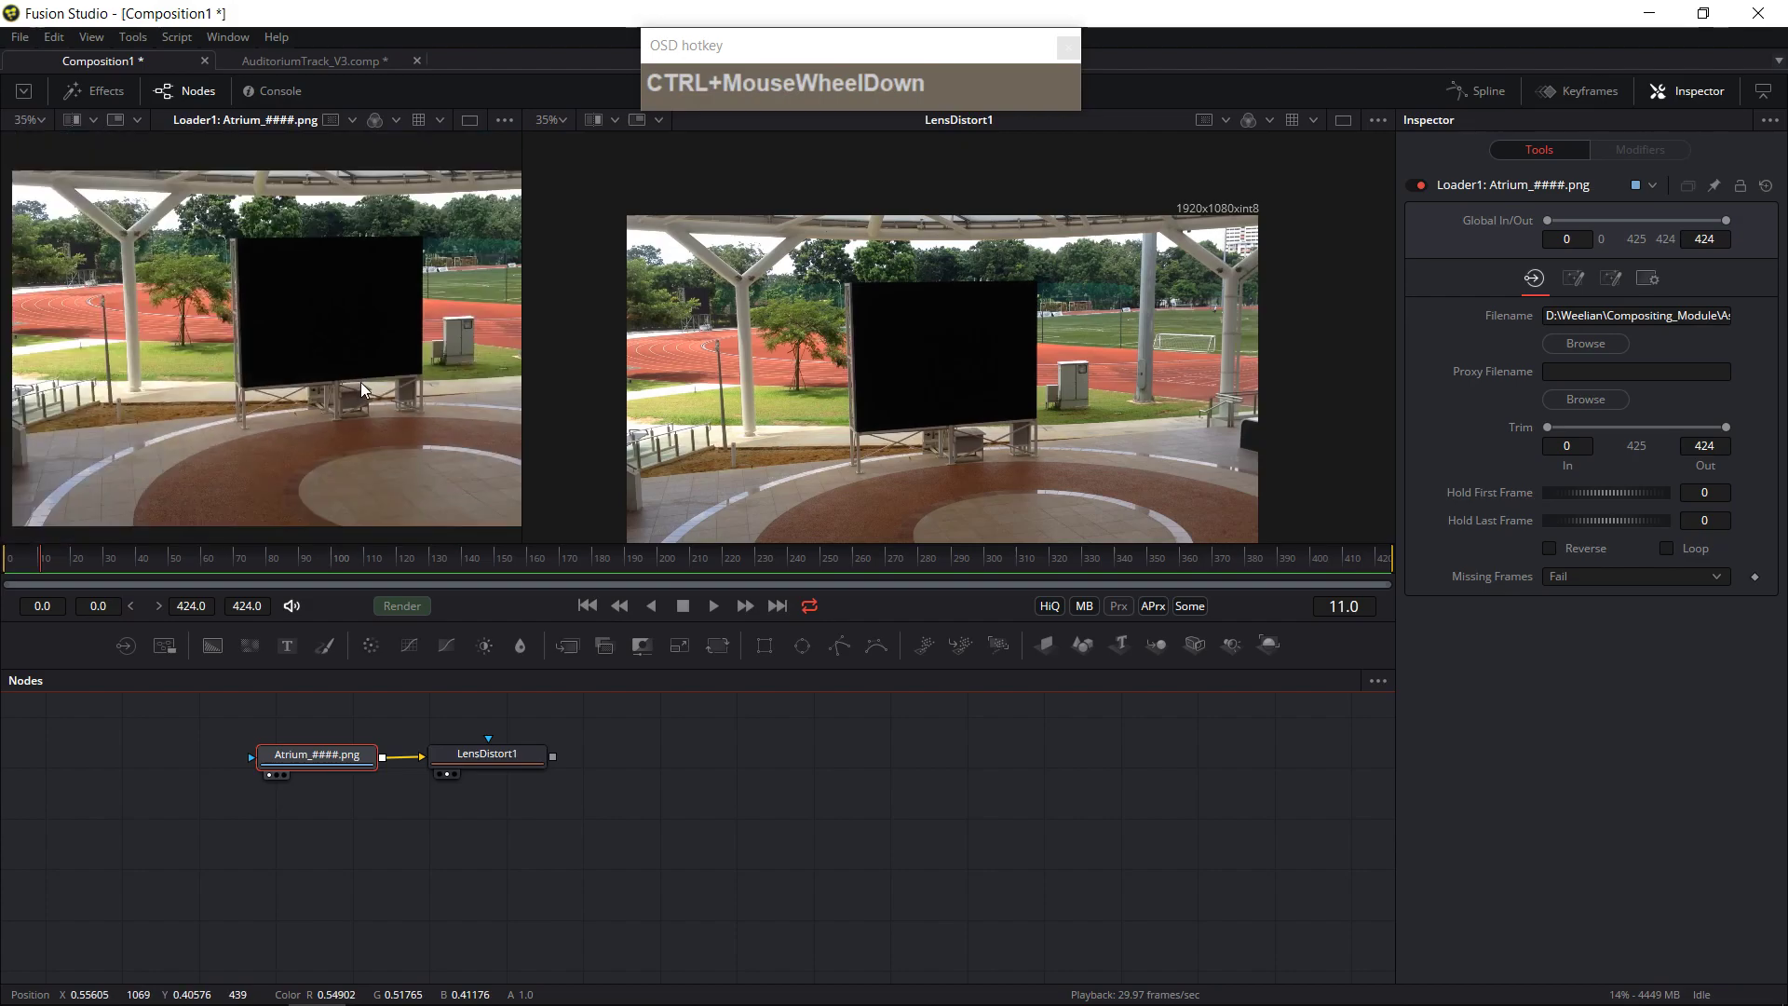
pyautogui.moveTo(871, 419); pyautogui.dragTo(914, 400)
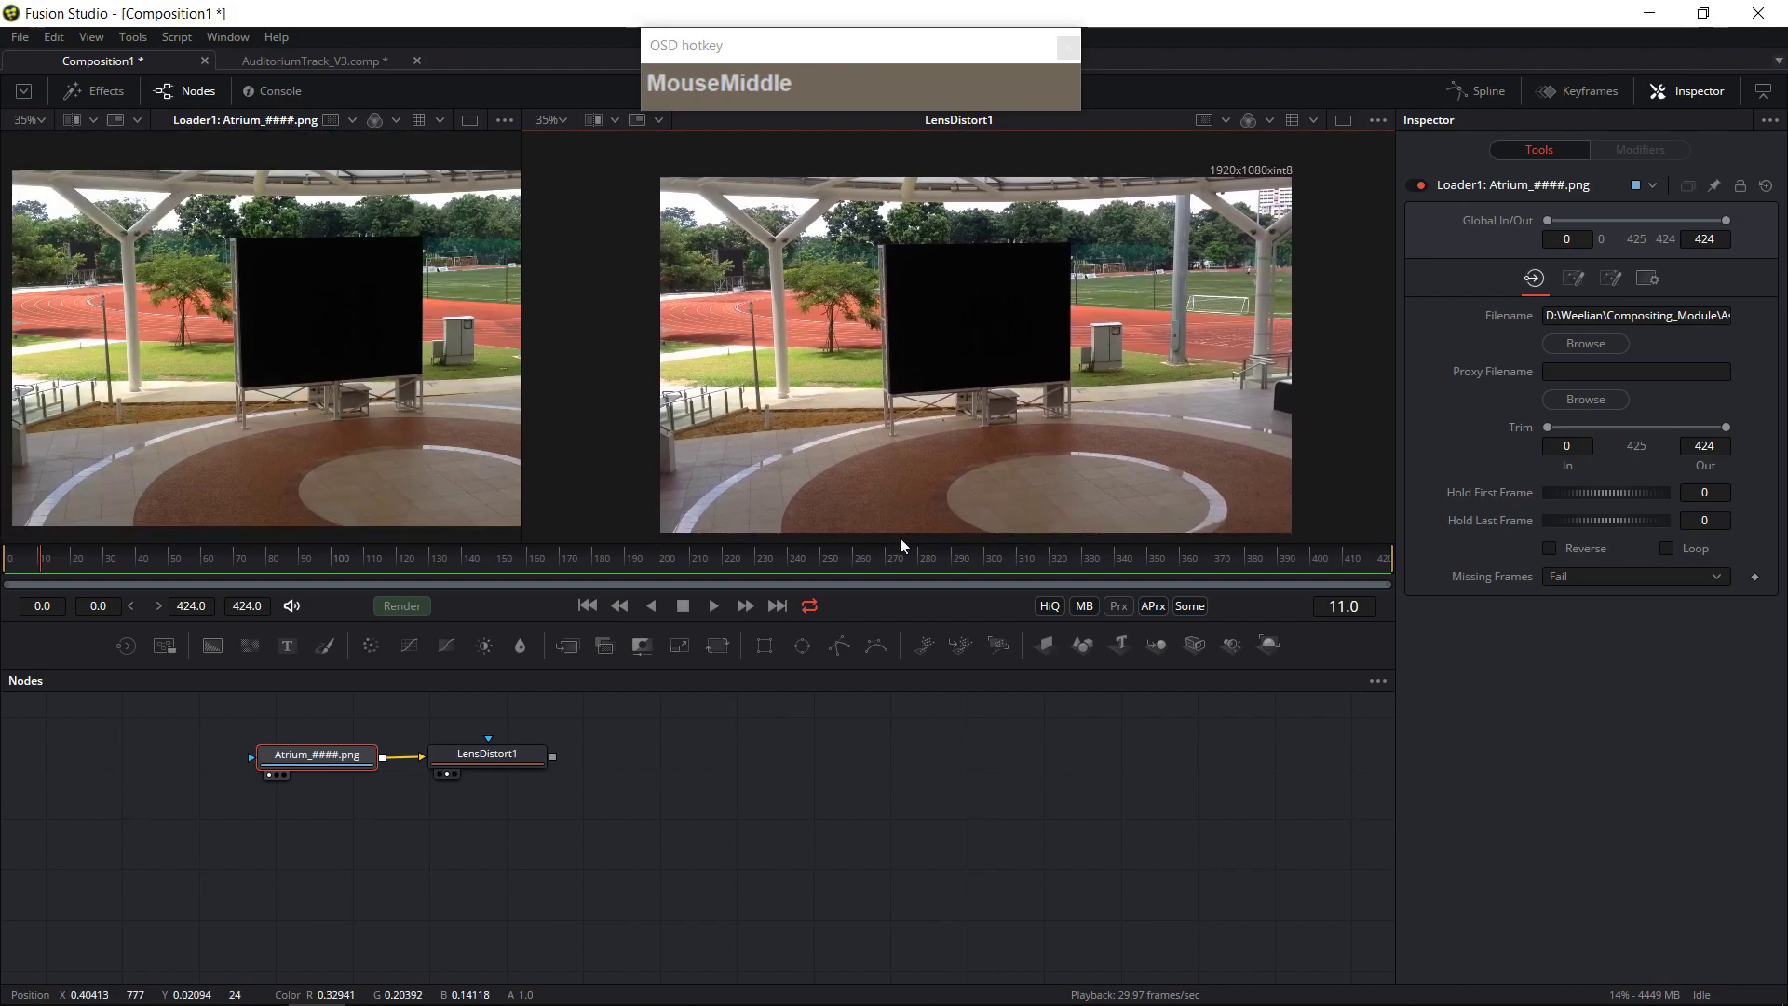
# - Set the Distortion of LensDistort1 to 0.008 in its lens distortion model and space the node away from the loader
pyautogui.moveTo(458, 747)
pyautogui.mouseDown()
pyautogui.moveTo(474, 735)
pyautogui.moveTo(470, 757)
pyautogui.mouseUp()
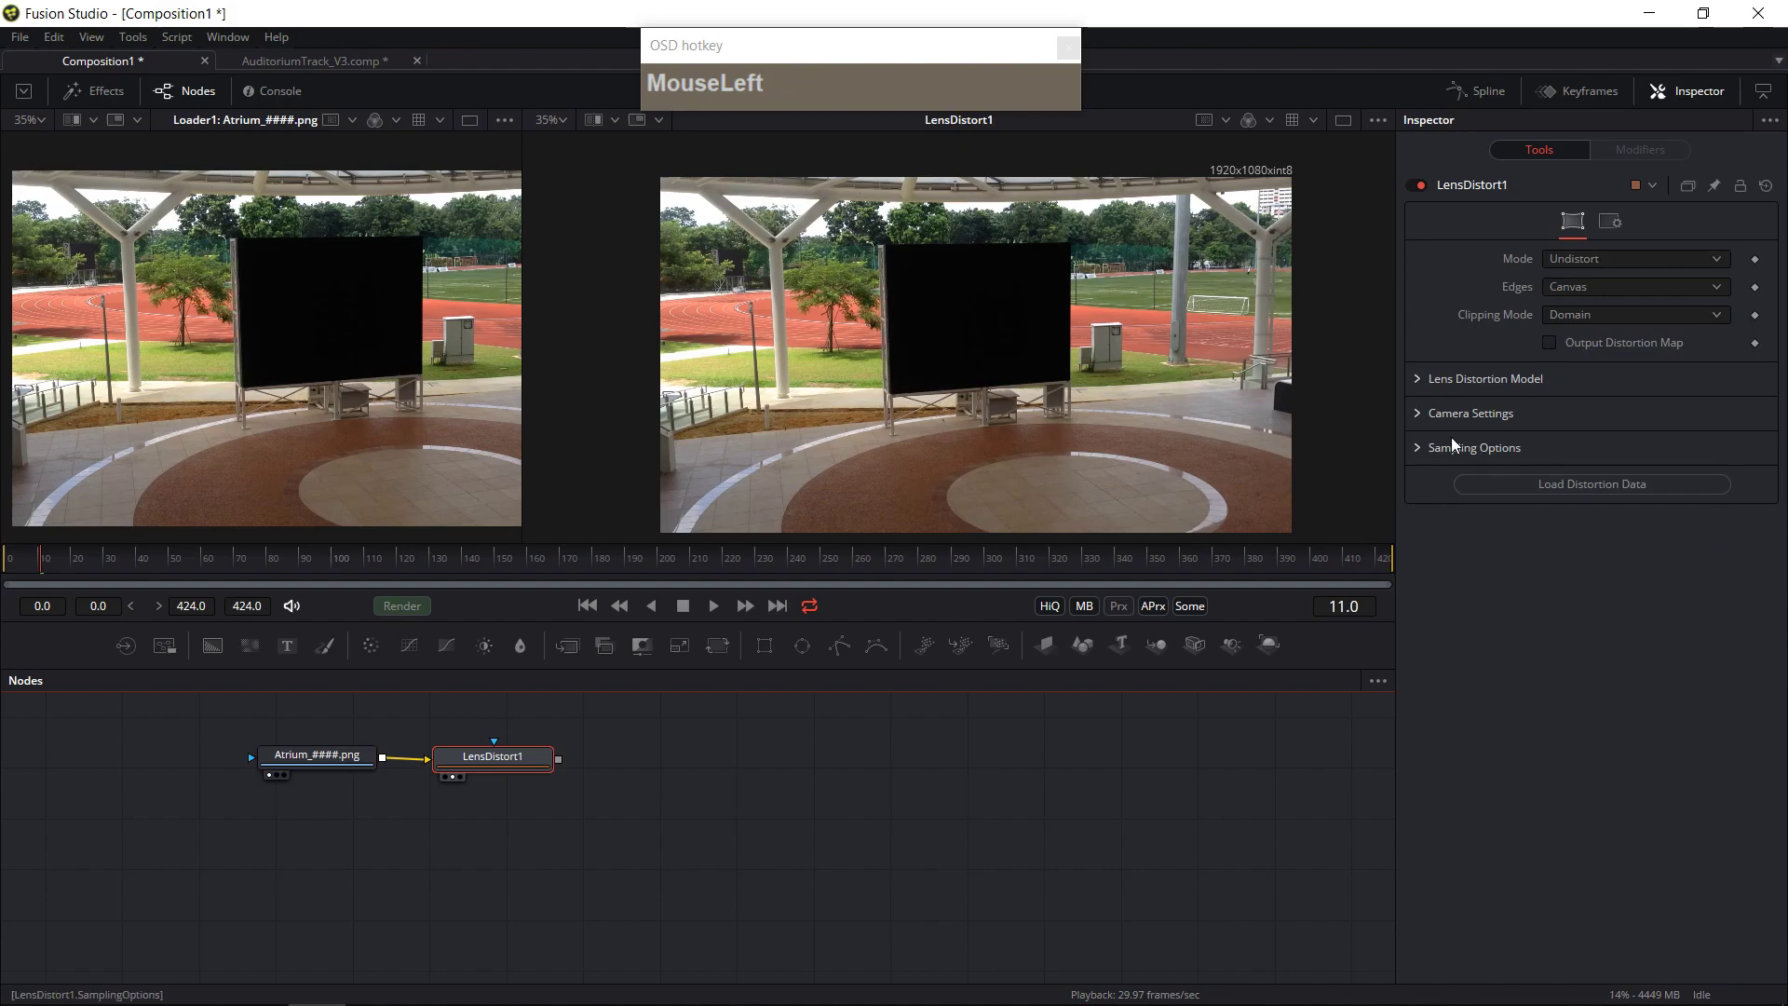
pyautogui.click(1415, 380)
pyautogui.moveTo(1610, 434); pyautogui.dragTo(1700, 454)
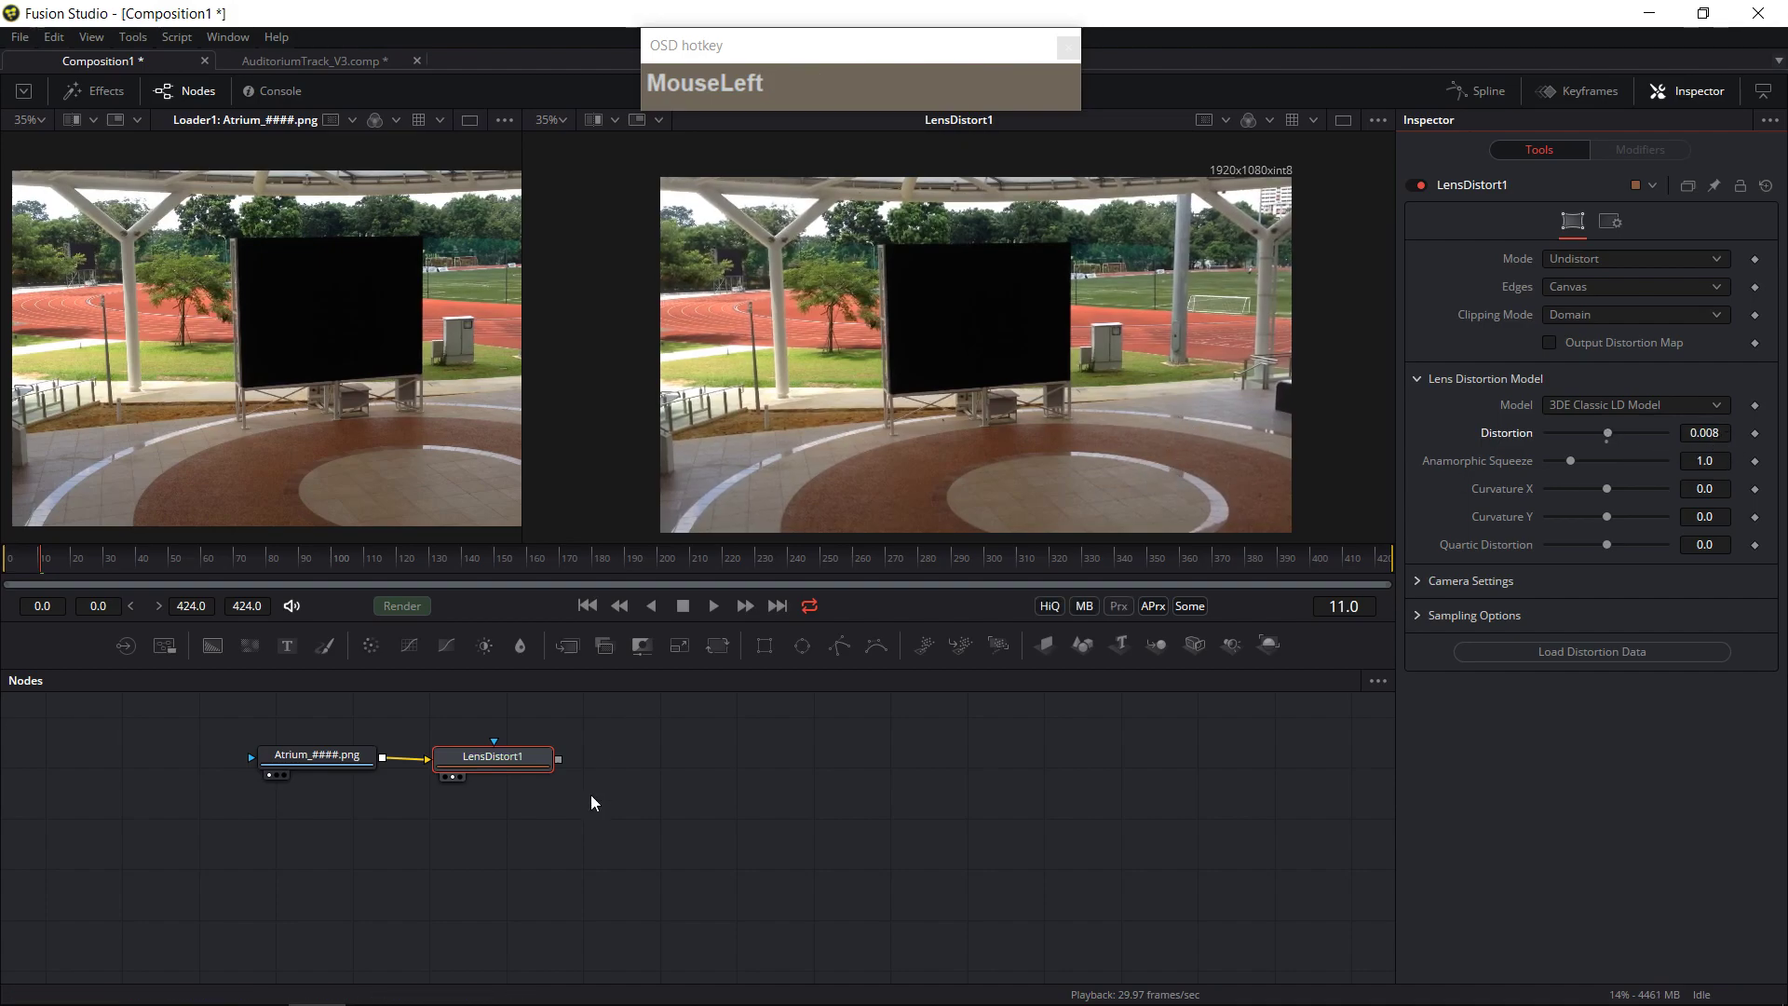
pyautogui.moveTo(532, 752); pyautogui.dragTo(534, 754)
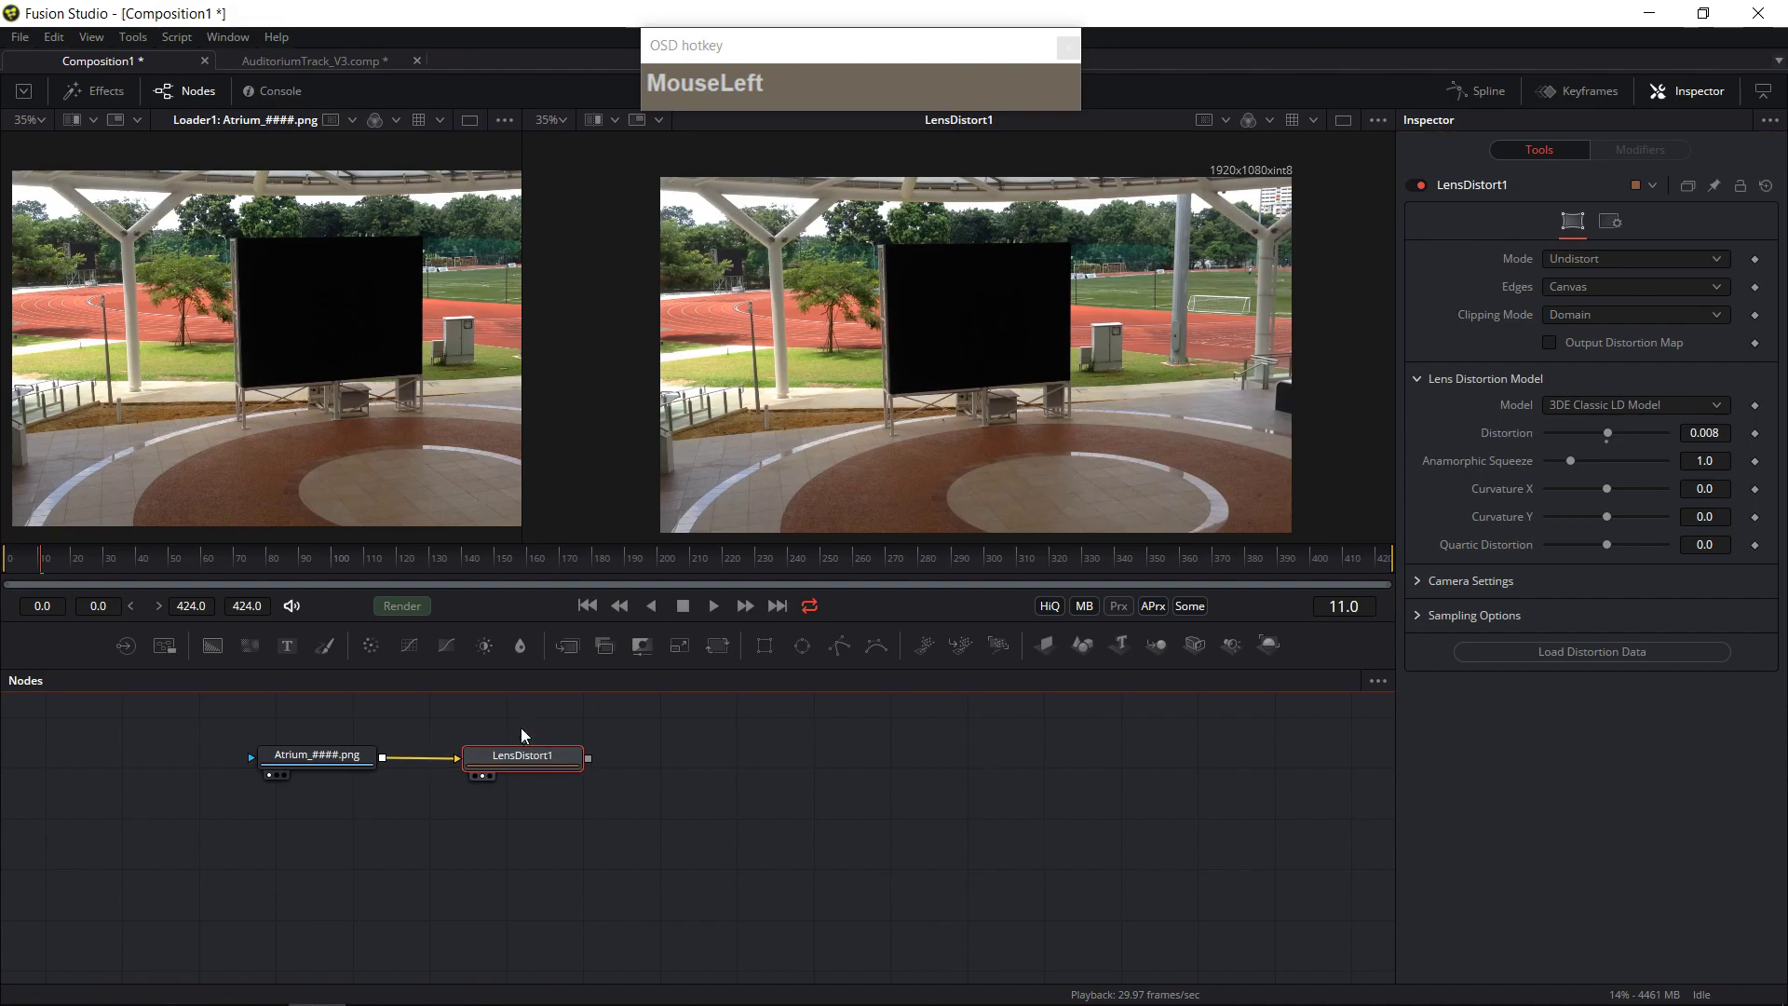
# - Toggle the LensDistort1 node off and on repeatedly to compare the distorted and undistorted footage
pyautogui.hotkey('ctrl', 'p')
pyautogui.hotkey('ctrl', 'p')
pyautogui.hotkey('ctrl', 'p')
pyautogui.hotkey('ctrl', 'p')
pyautogui.hotkey('ctrl', 'p')
pyautogui.hotkey('ctrl', 'p')
pyautogui.hotkey('ctrl', 'p')
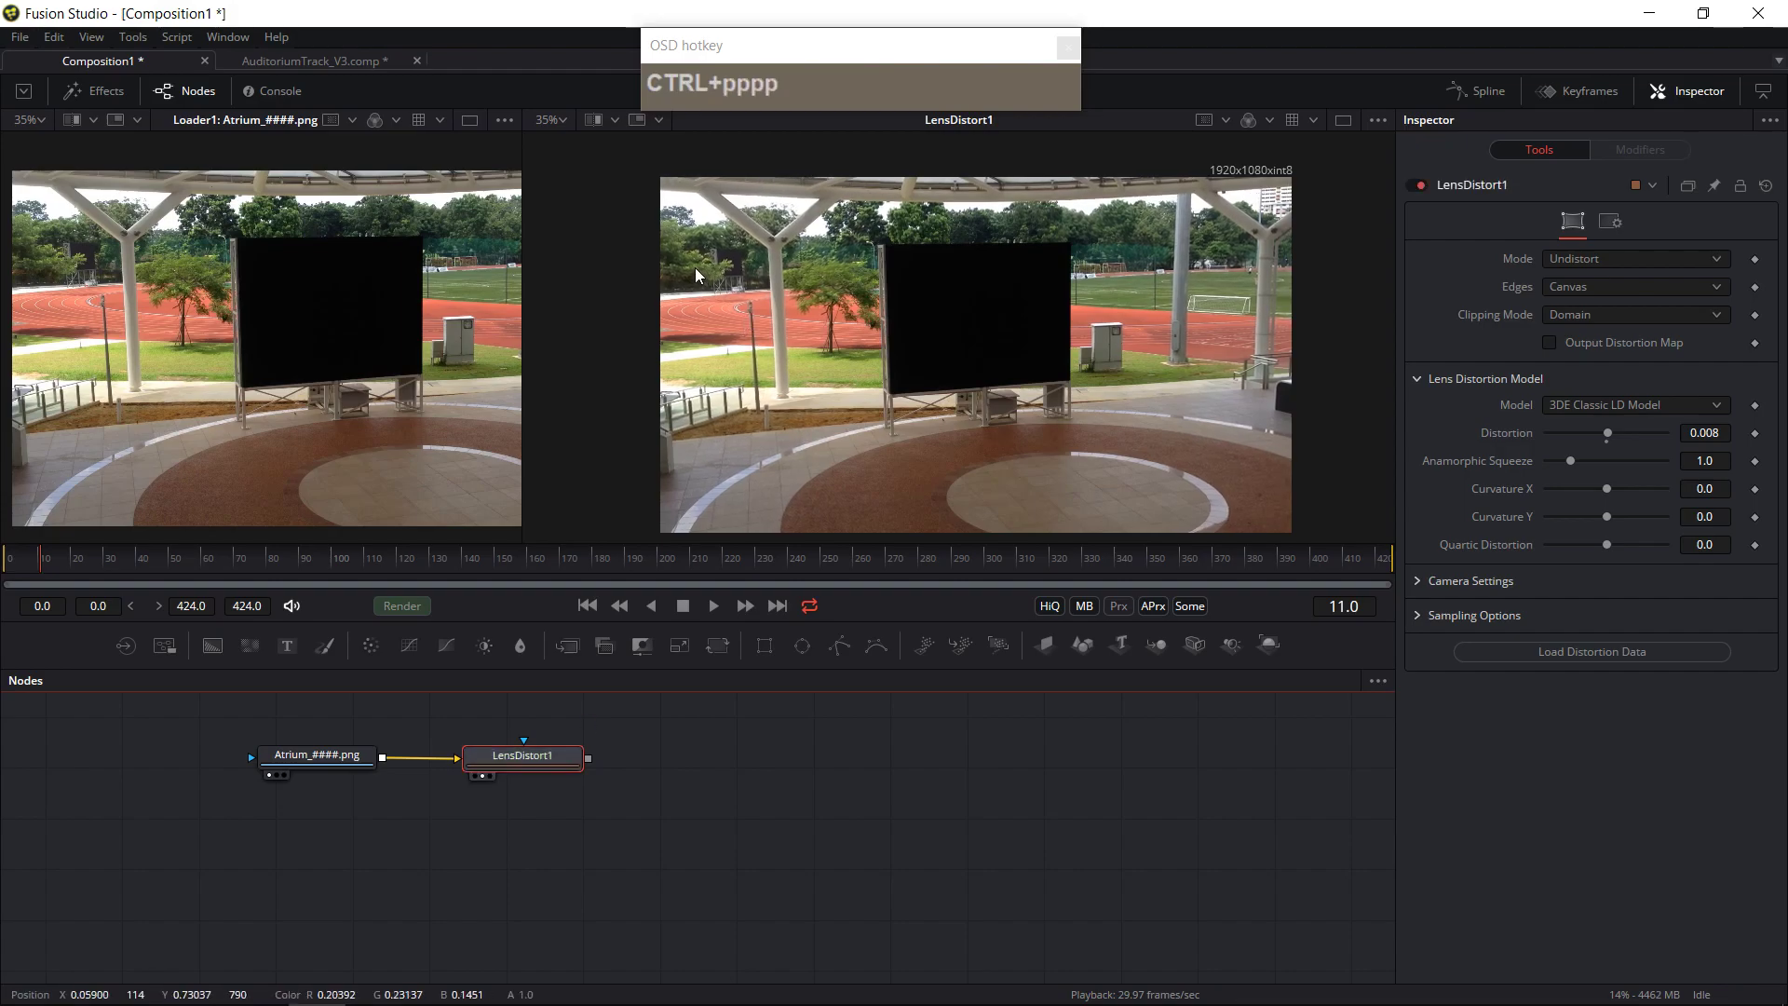
pyautogui.hotkey('ctrl', 'p')
pyautogui.hotkey('ctrl', 'p')
pyautogui.hotkey('ctrl', 'p')
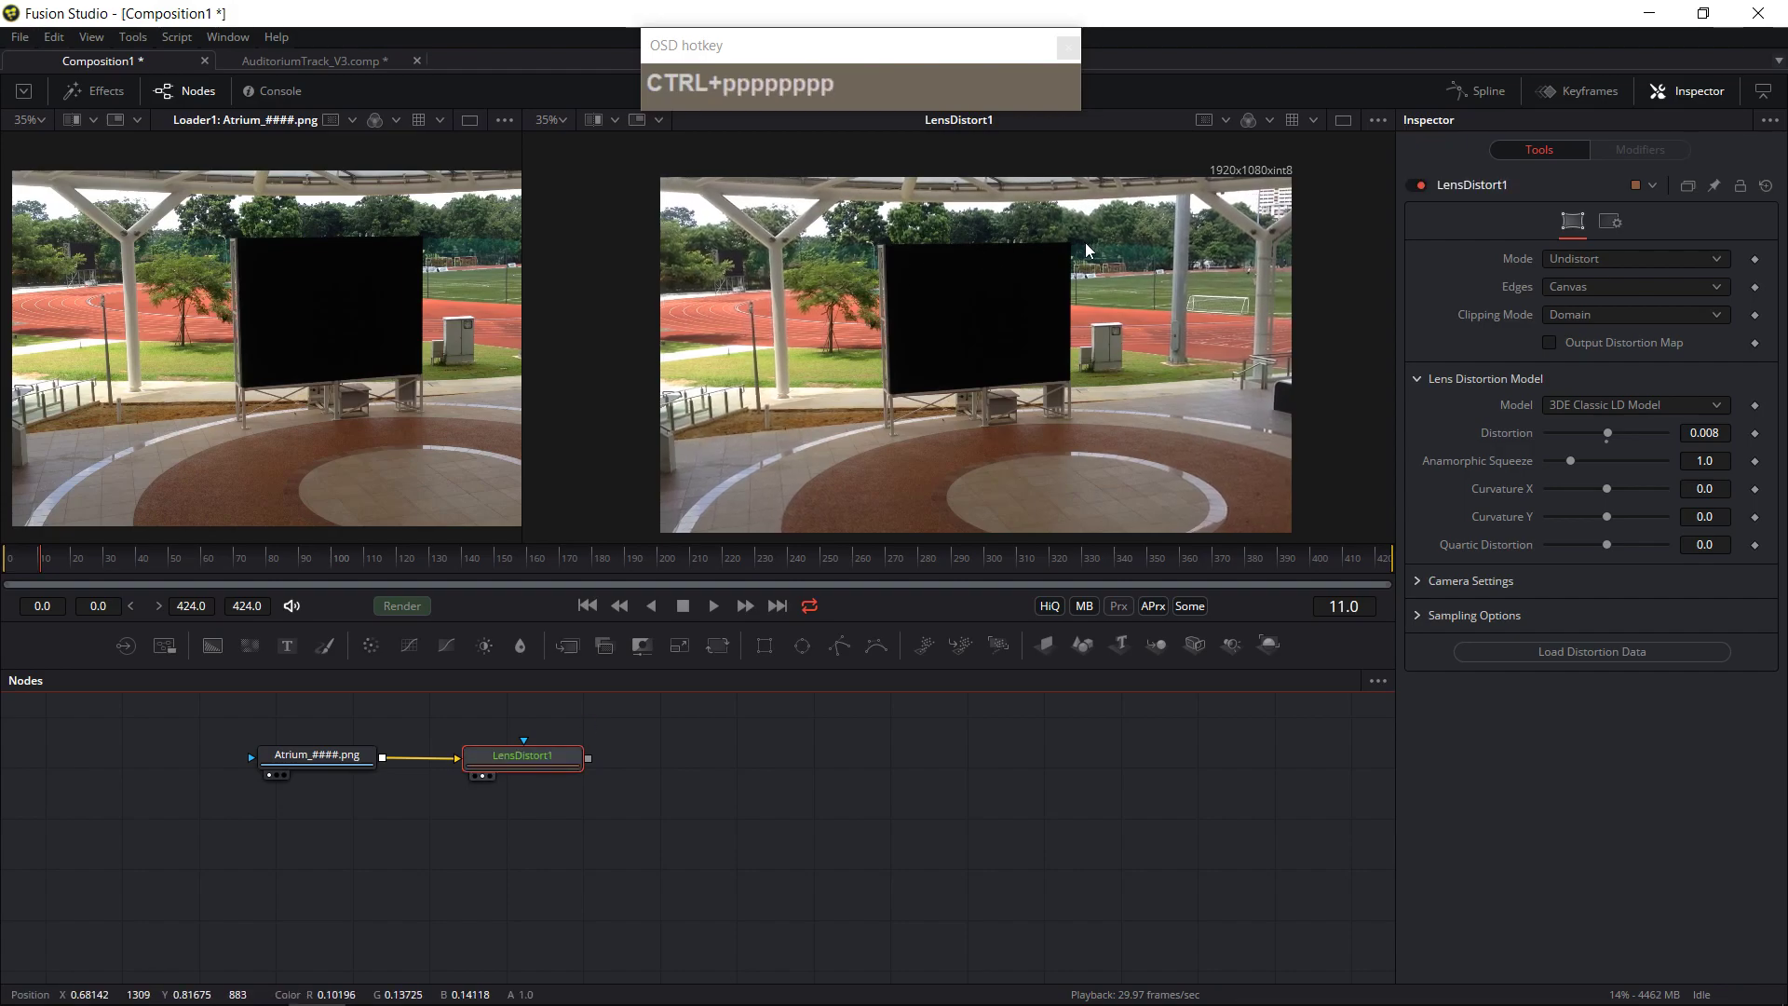
pyautogui.hotkey('ctrl', 'p')
pyautogui.hotkey('ctrl', 'p')
pyautogui.hotkey('ctrl', 'p')
pyautogui.hotkey('ctrl', 'p')
pyautogui.hotkey('ctrl', 'p')
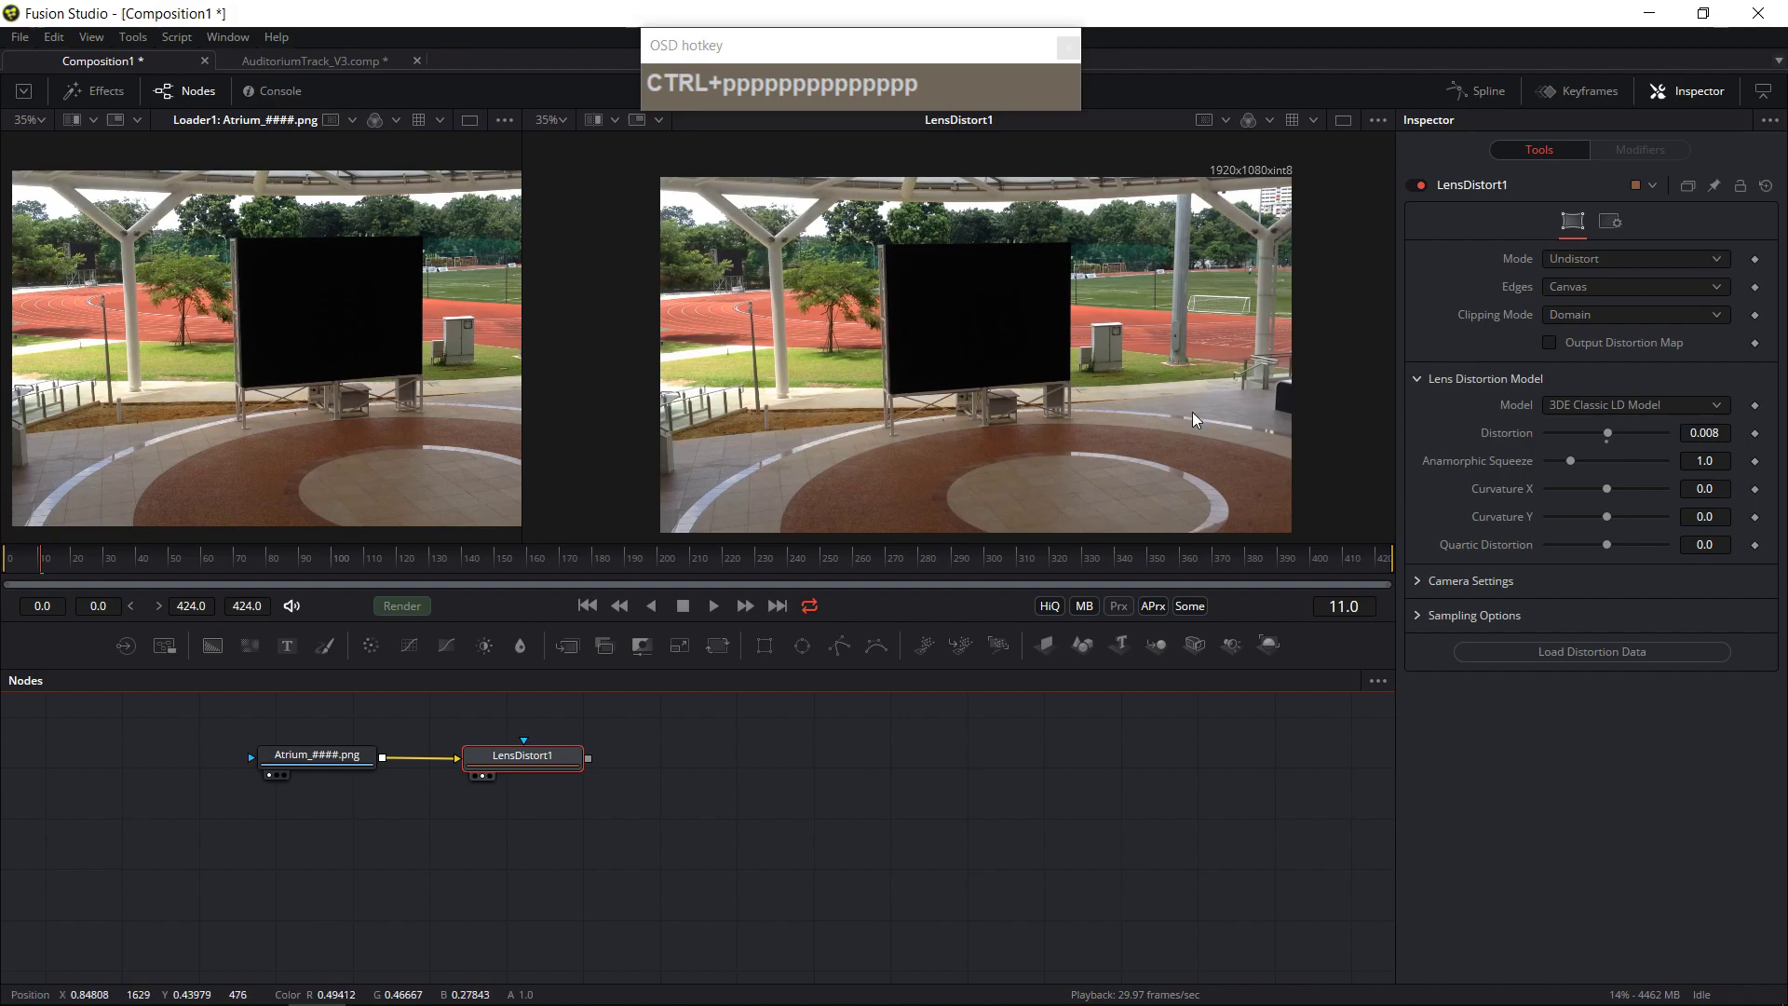
# - Add an Unsharp Mask node after LensDistort1, arranging the node chain to make room for it
pyautogui.moveTo(801, 858); pyautogui.dragTo(507, 835)
pyautogui.click(467, 782)
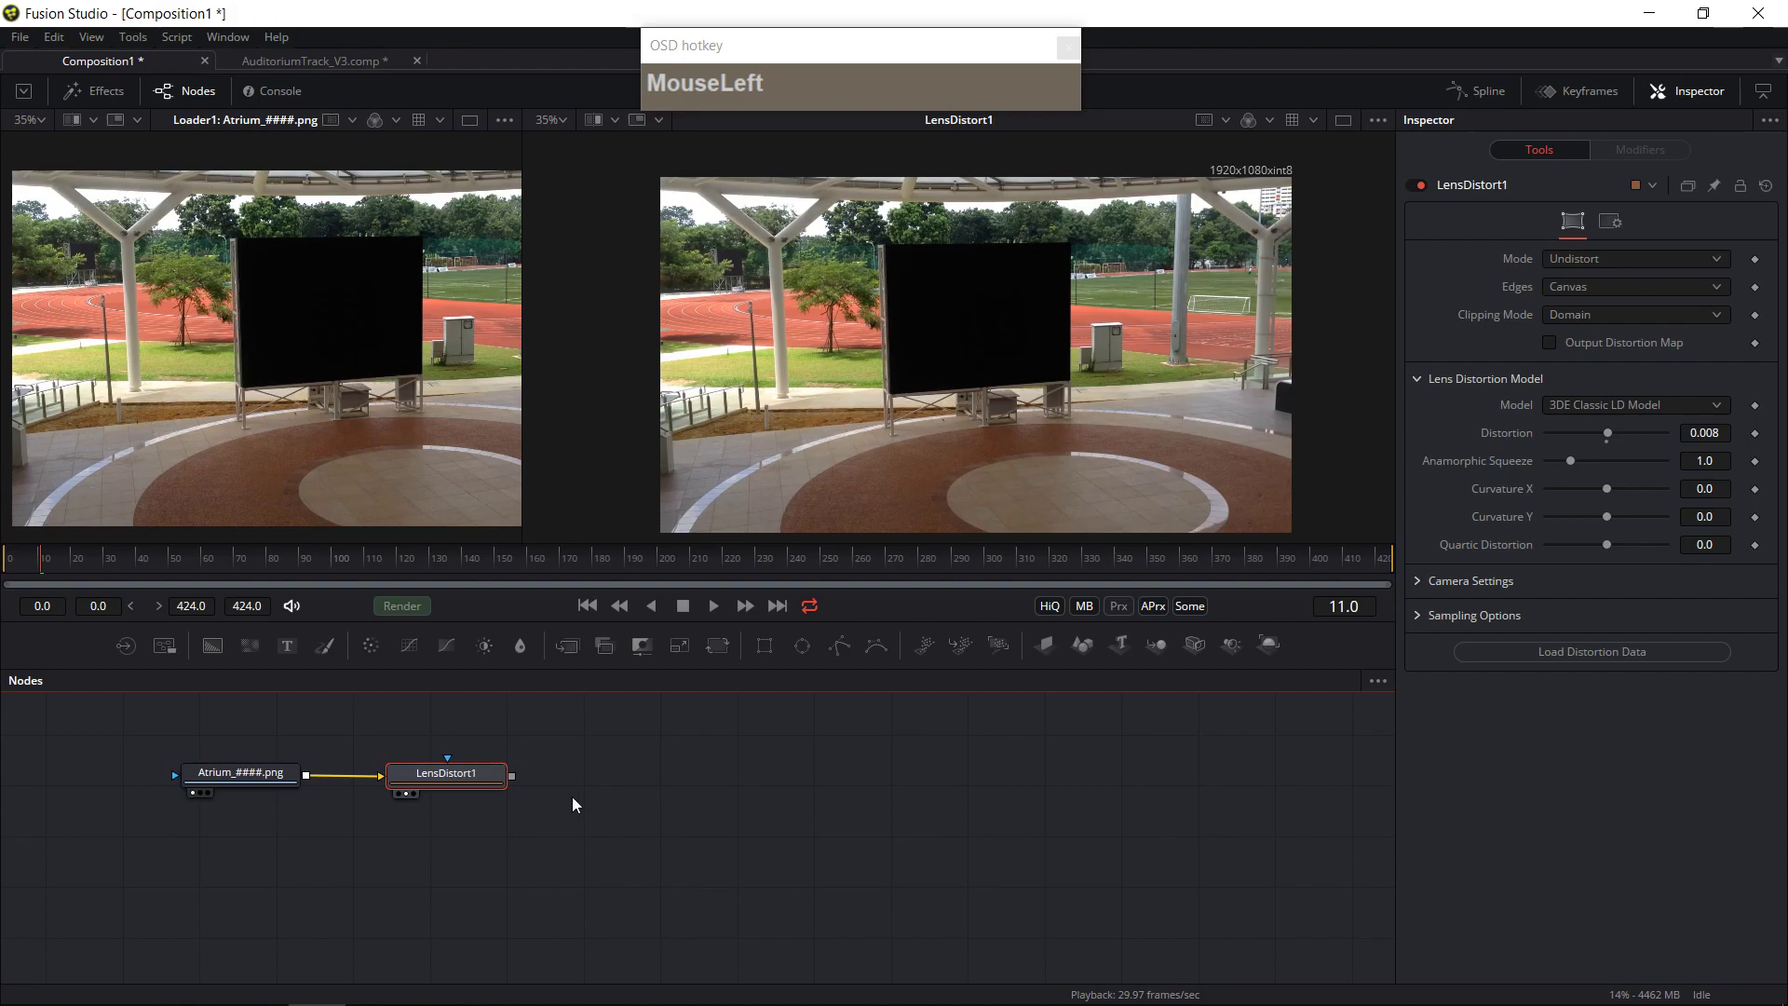
pyautogui.moveTo(484, 785); pyautogui.dragTo(498, 785)
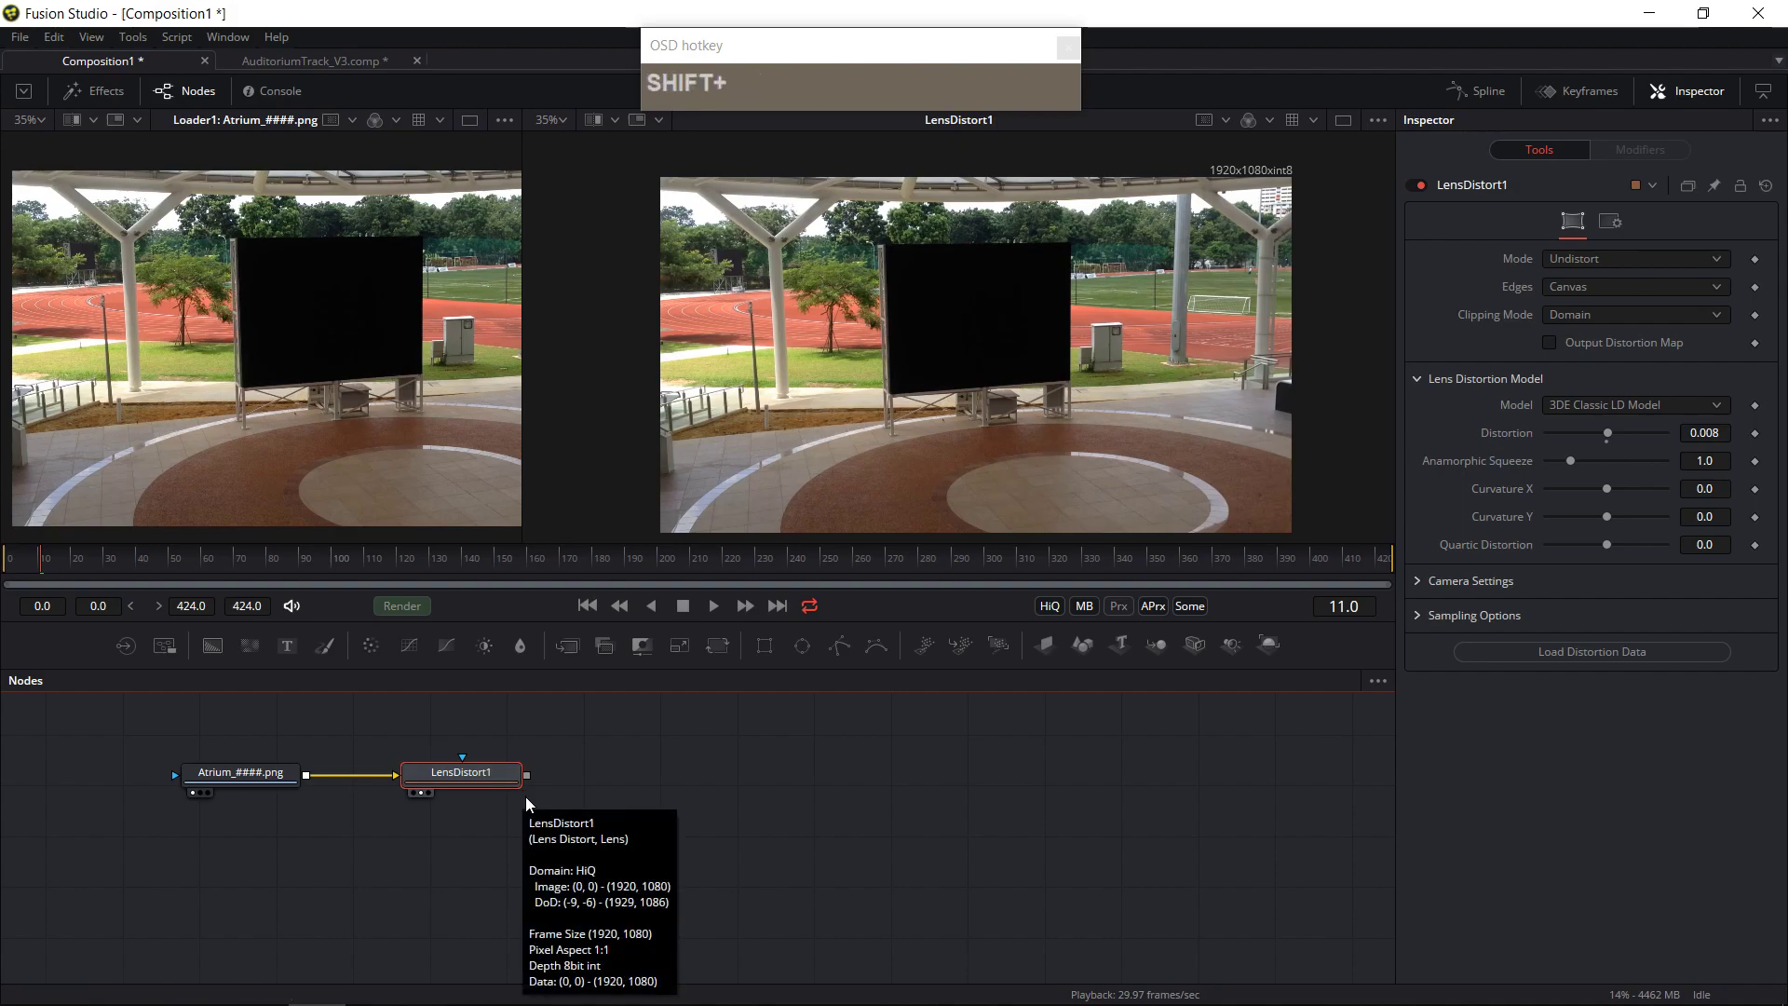
pyautogui.hotkey('shift', 'space')
pyautogui.write('len')
pyautogui.press('BackSpace')
pyautogui.press('BackSpace')
pyautogui.press('BackSpace')
pyautogui.write('usm')
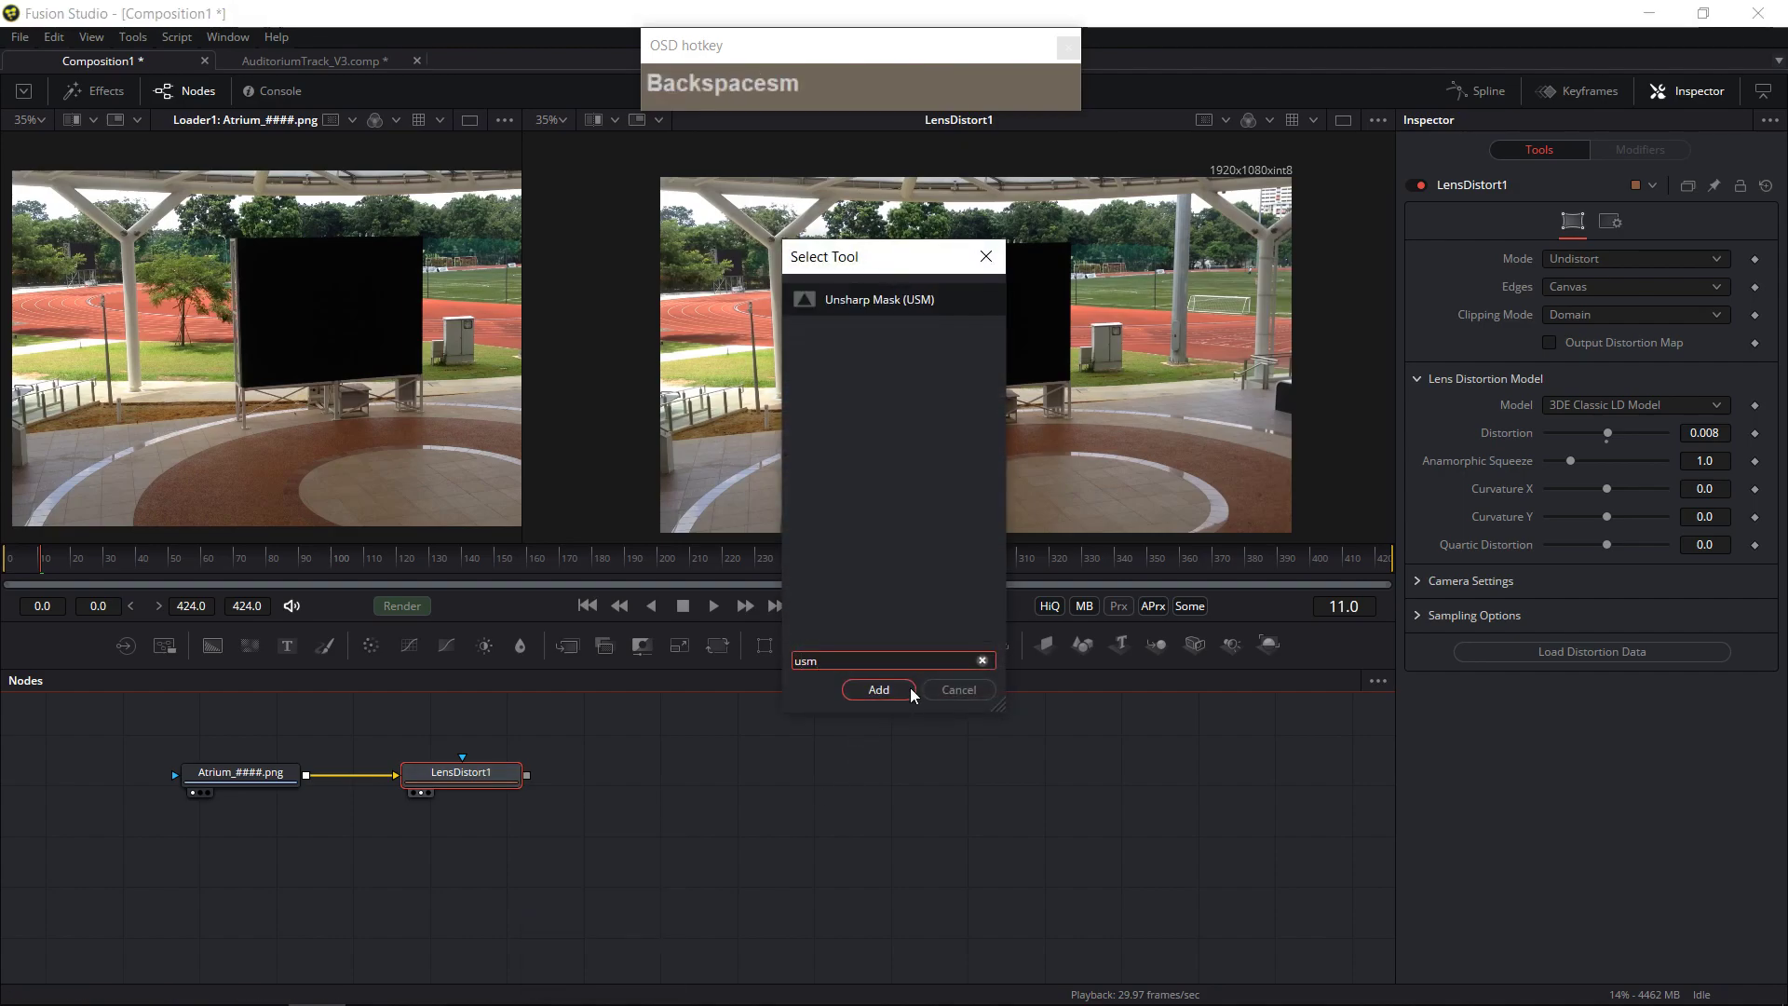
pyautogui.click(879, 689)
pyautogui.moveTo(633, 787); pyautogui.dragTo(658, 787)
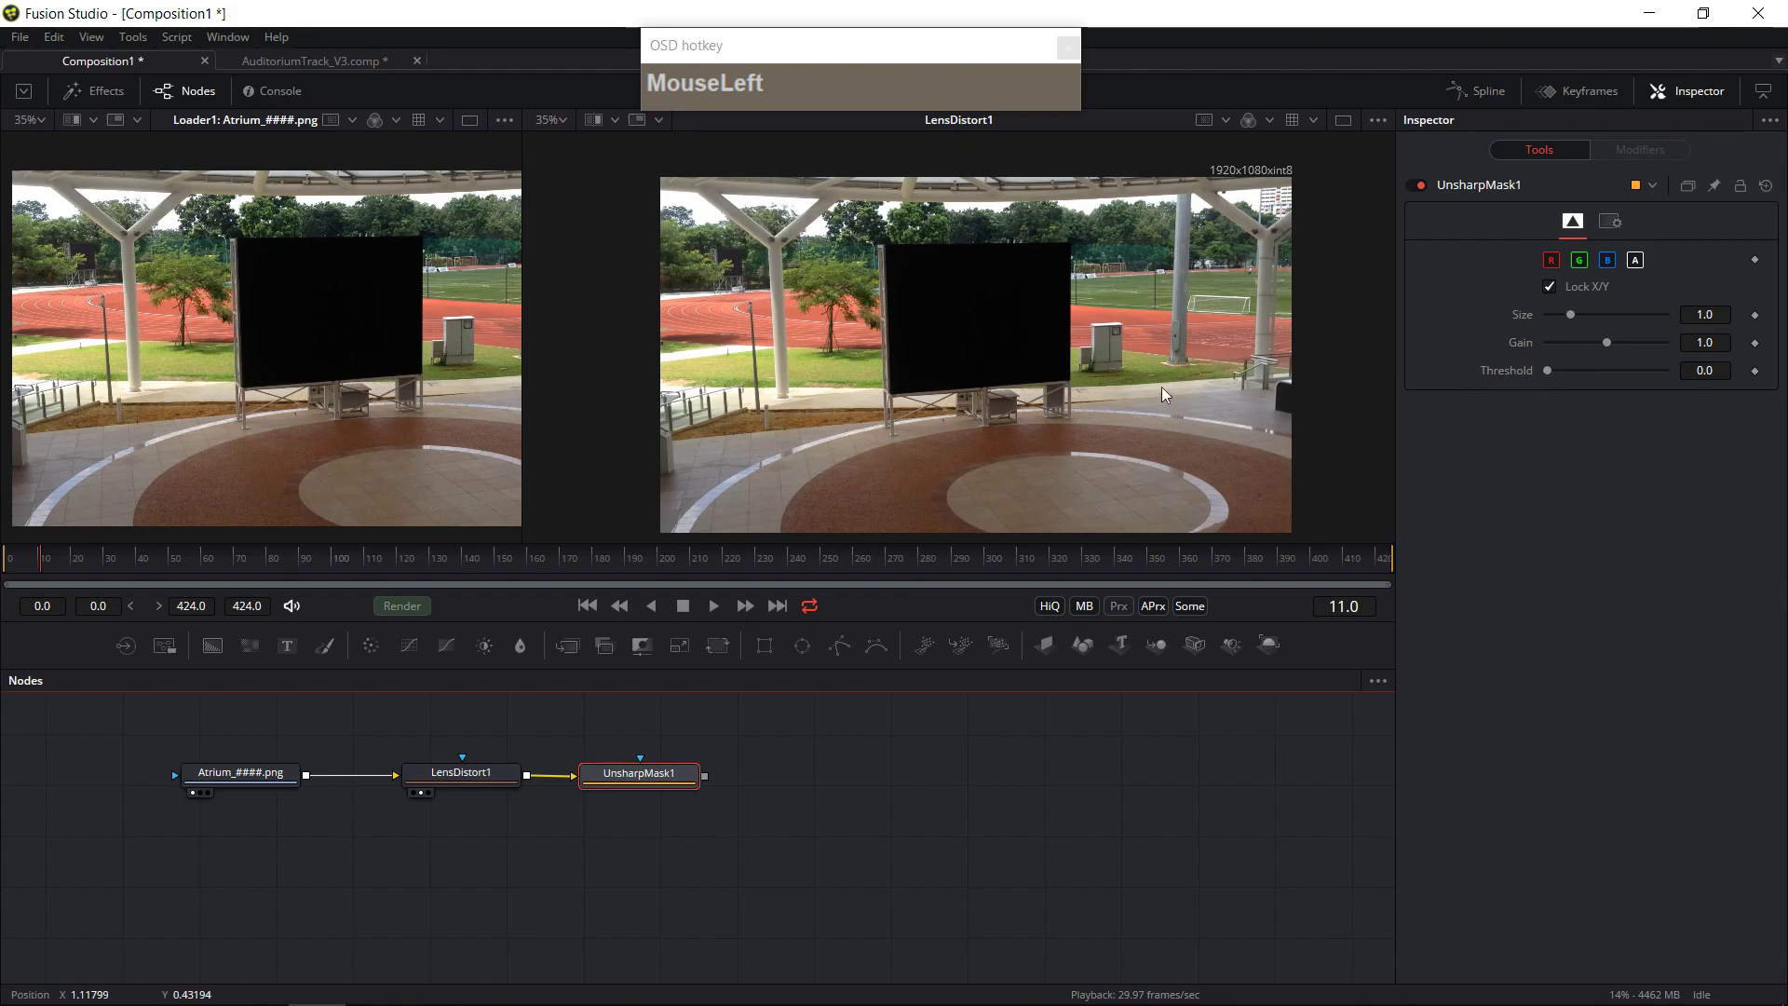
# - Set the Size of UnsharpMask1 to 1.378 for the floor detail of the Atrium footage
pyautogui.keyDown('ctrl'); pyautogui.scroll(5, 1033, 475); pyautogui.keyUp('ctrl')
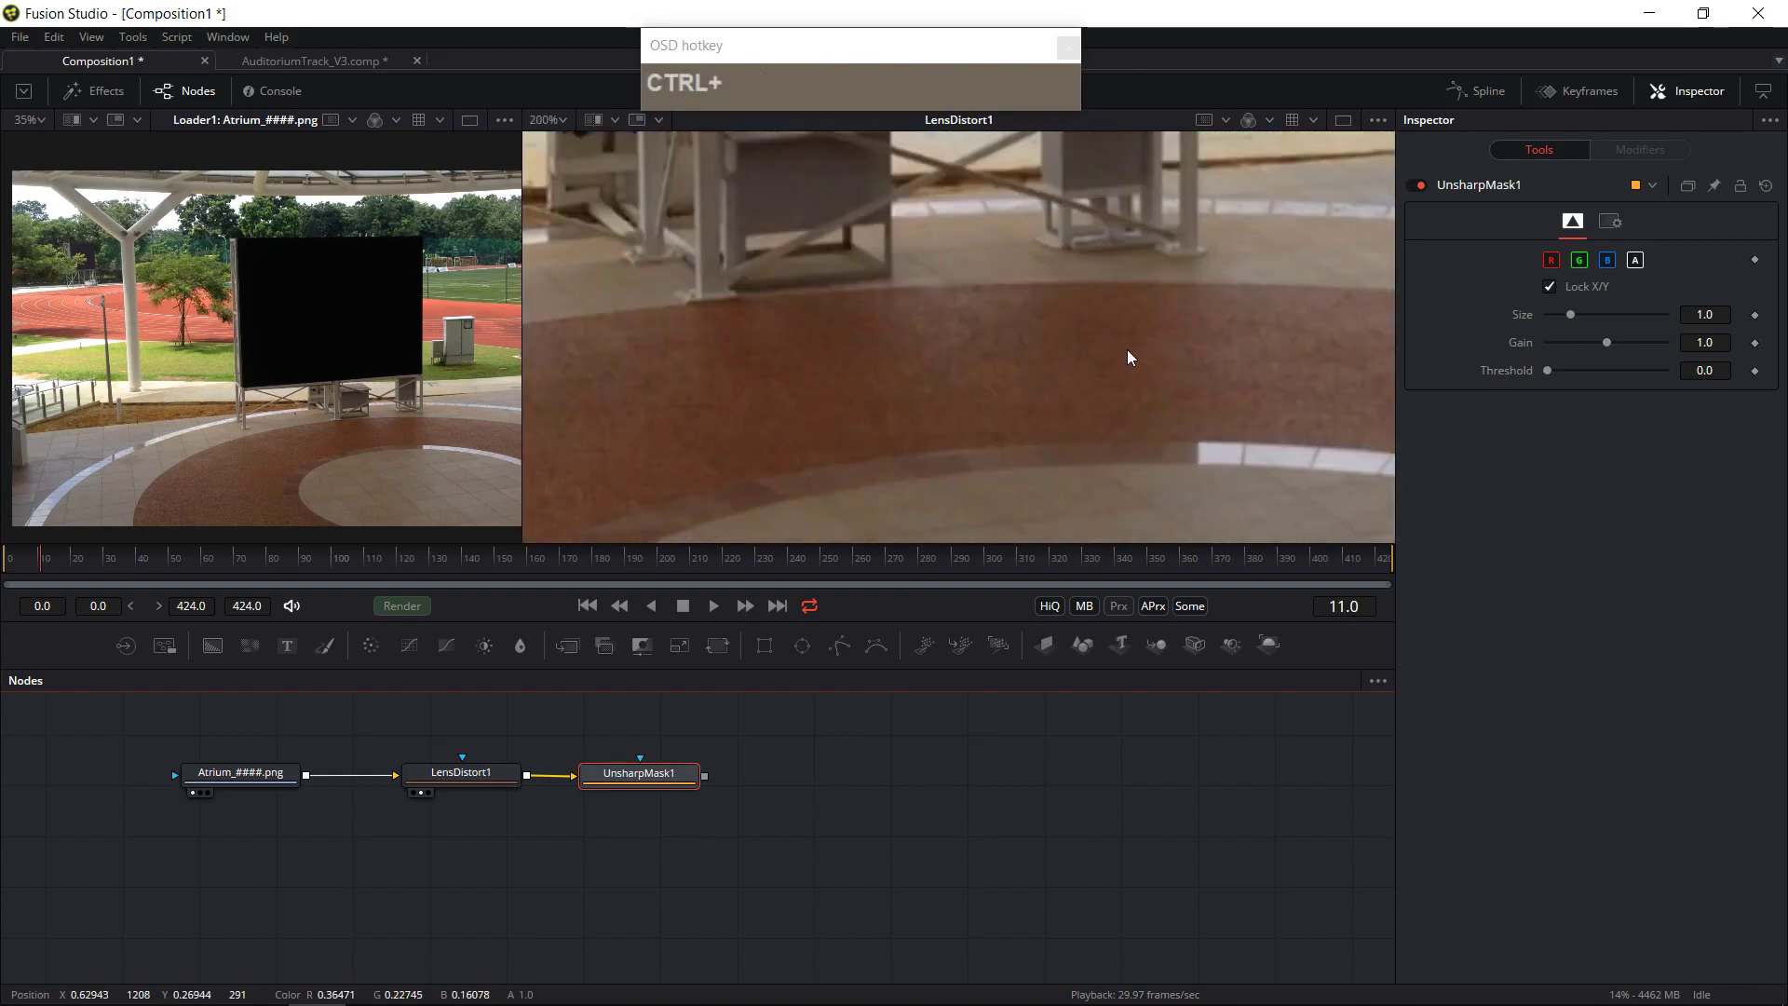
pyautogui.click(1578, 317)
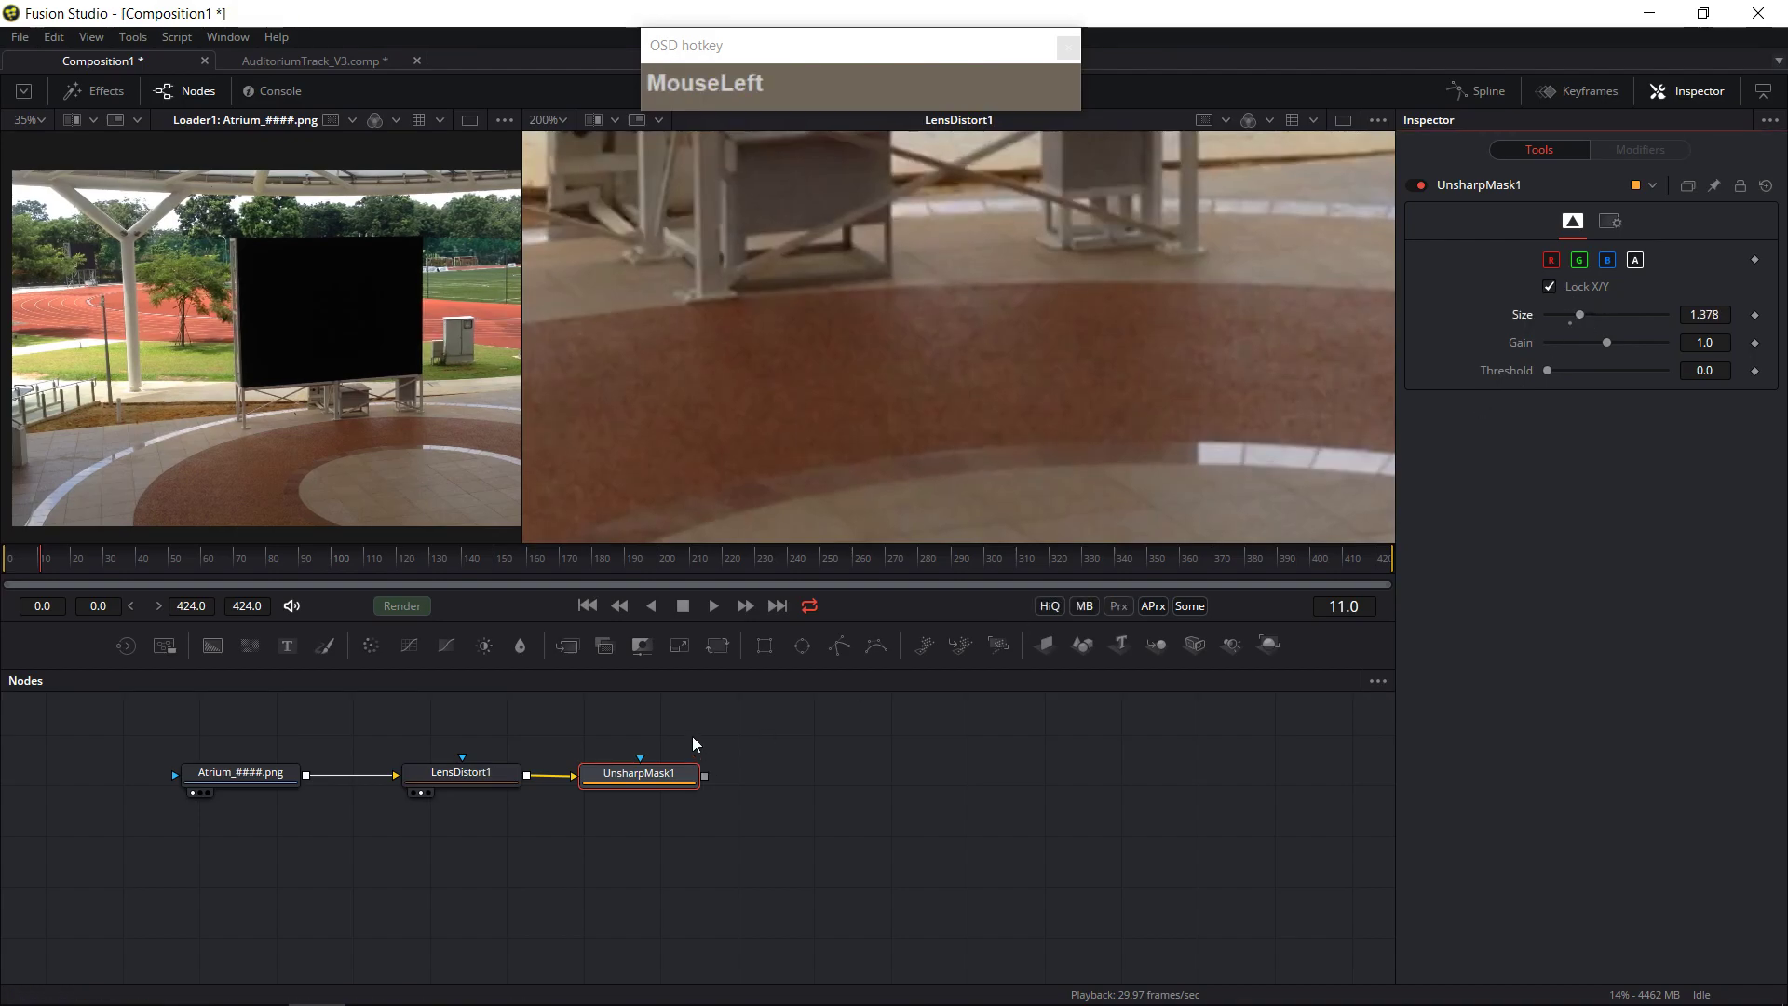
# - Show UnsharpMask1 in the second viewer and raise its Gain to 2.52 to sharpen the floor detail
pyautogui.click(654, 778)
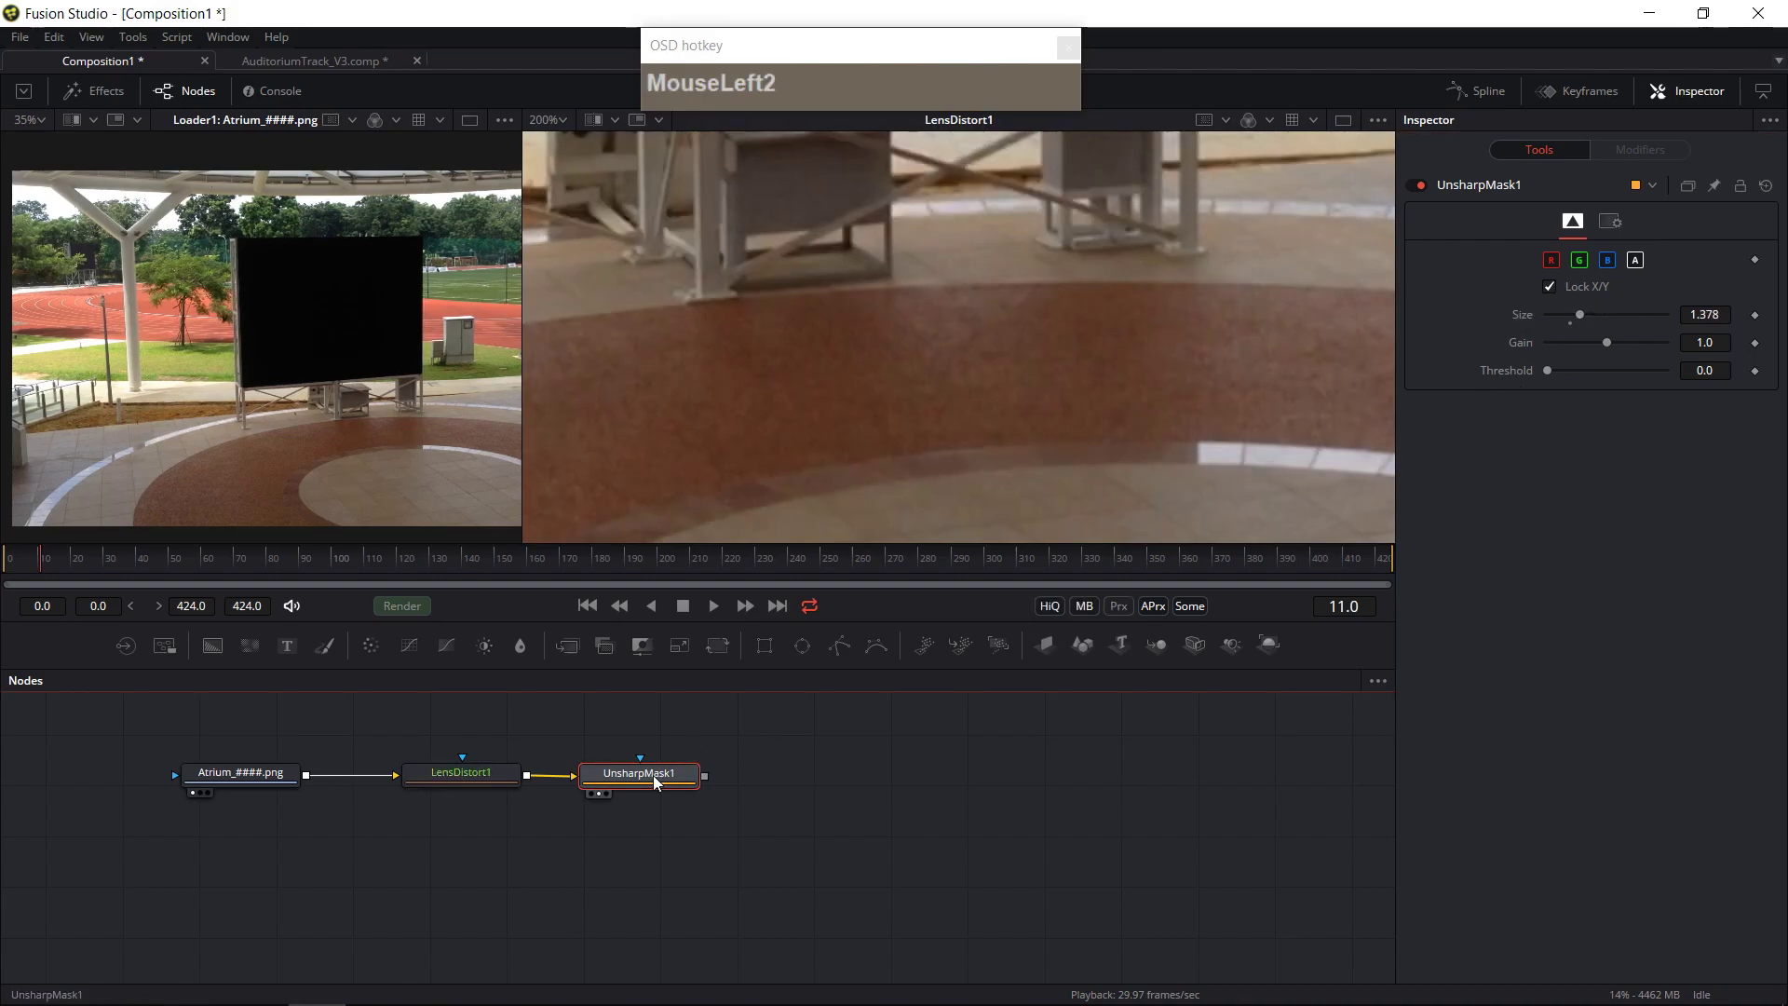
pyautogui.moveTo(1600, 342); pyautogui.dragTo(1628, 349)
pyautogui.moveTo(968, 465); pyautogui.dragTo(1086, 389)
pyautogui.scroll(-1, 1058, 400)
pyautogui.scroll(-4, 1056, 400)
# - Add a Camera Tracker node after UnsharpMask1 and space the nodes evenly along the chain
pyautogui.moveTo(639, 773); pyautogui.dragTo(674, 773)
pyautogui.hotkey('shift', 'space')
pyautogui.write('usm')
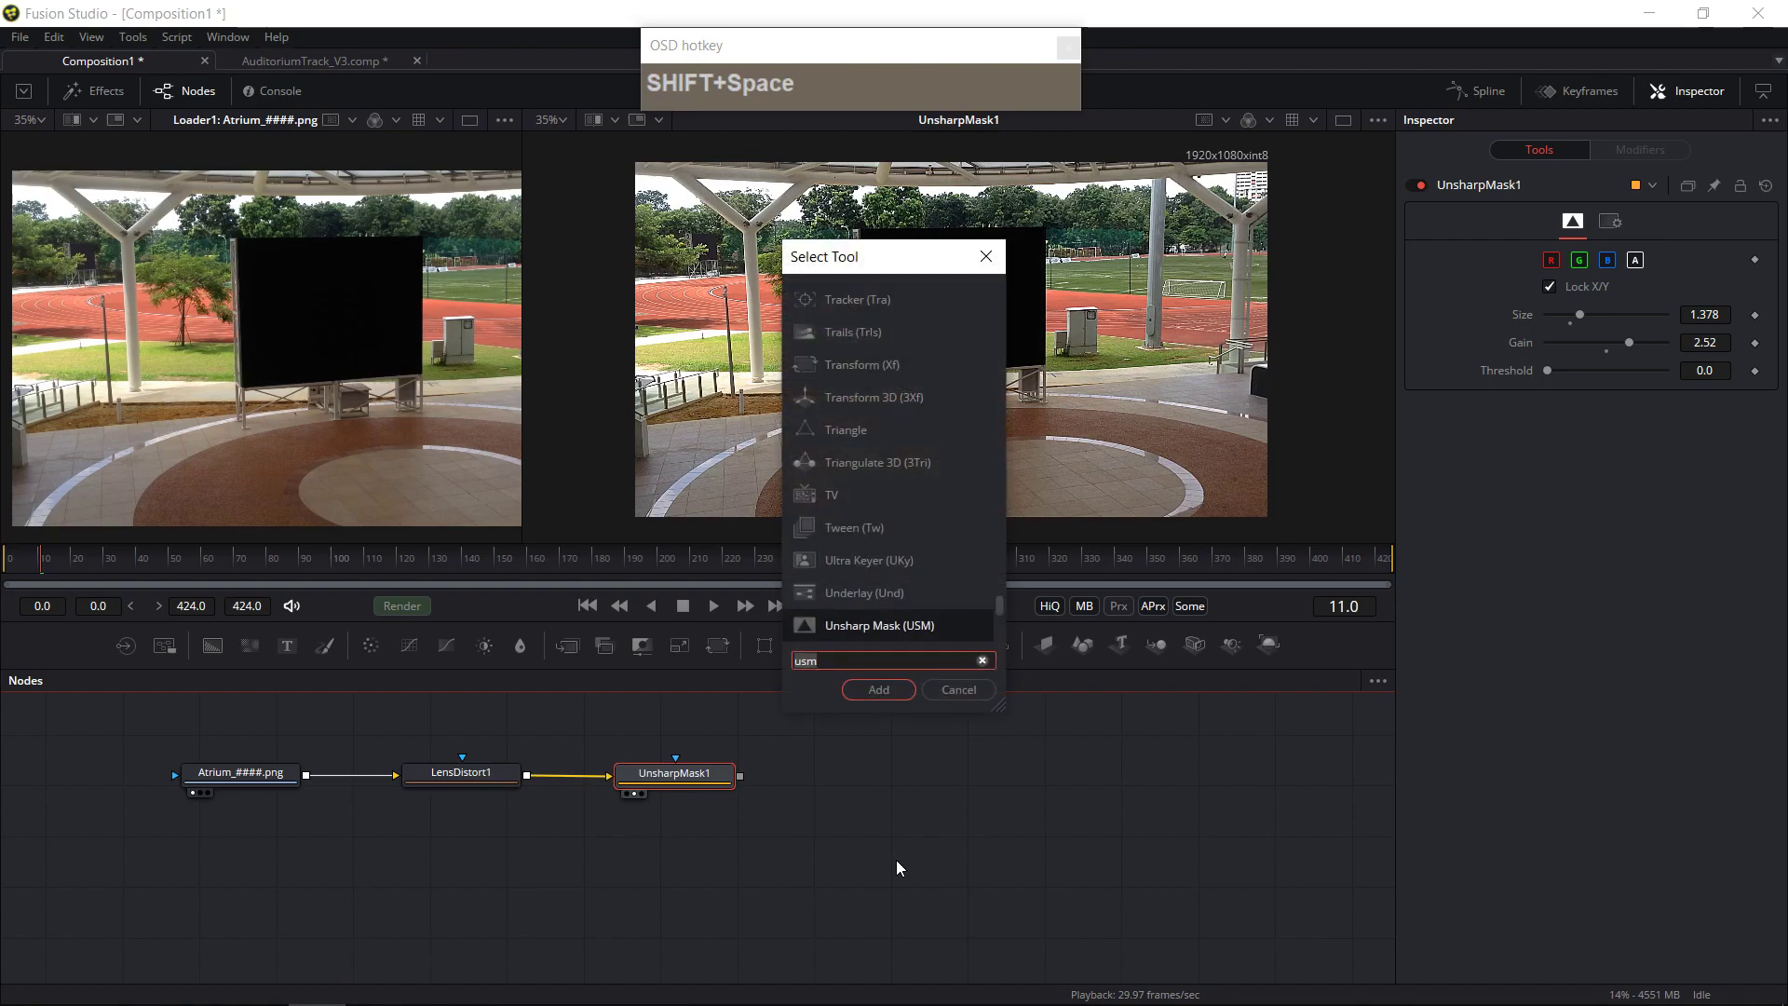
pyautogui.press('BackSpace')
pyautogui.press('BackSpace')
pyautogui.press('BackSpace')
pyautogui.write('ct')
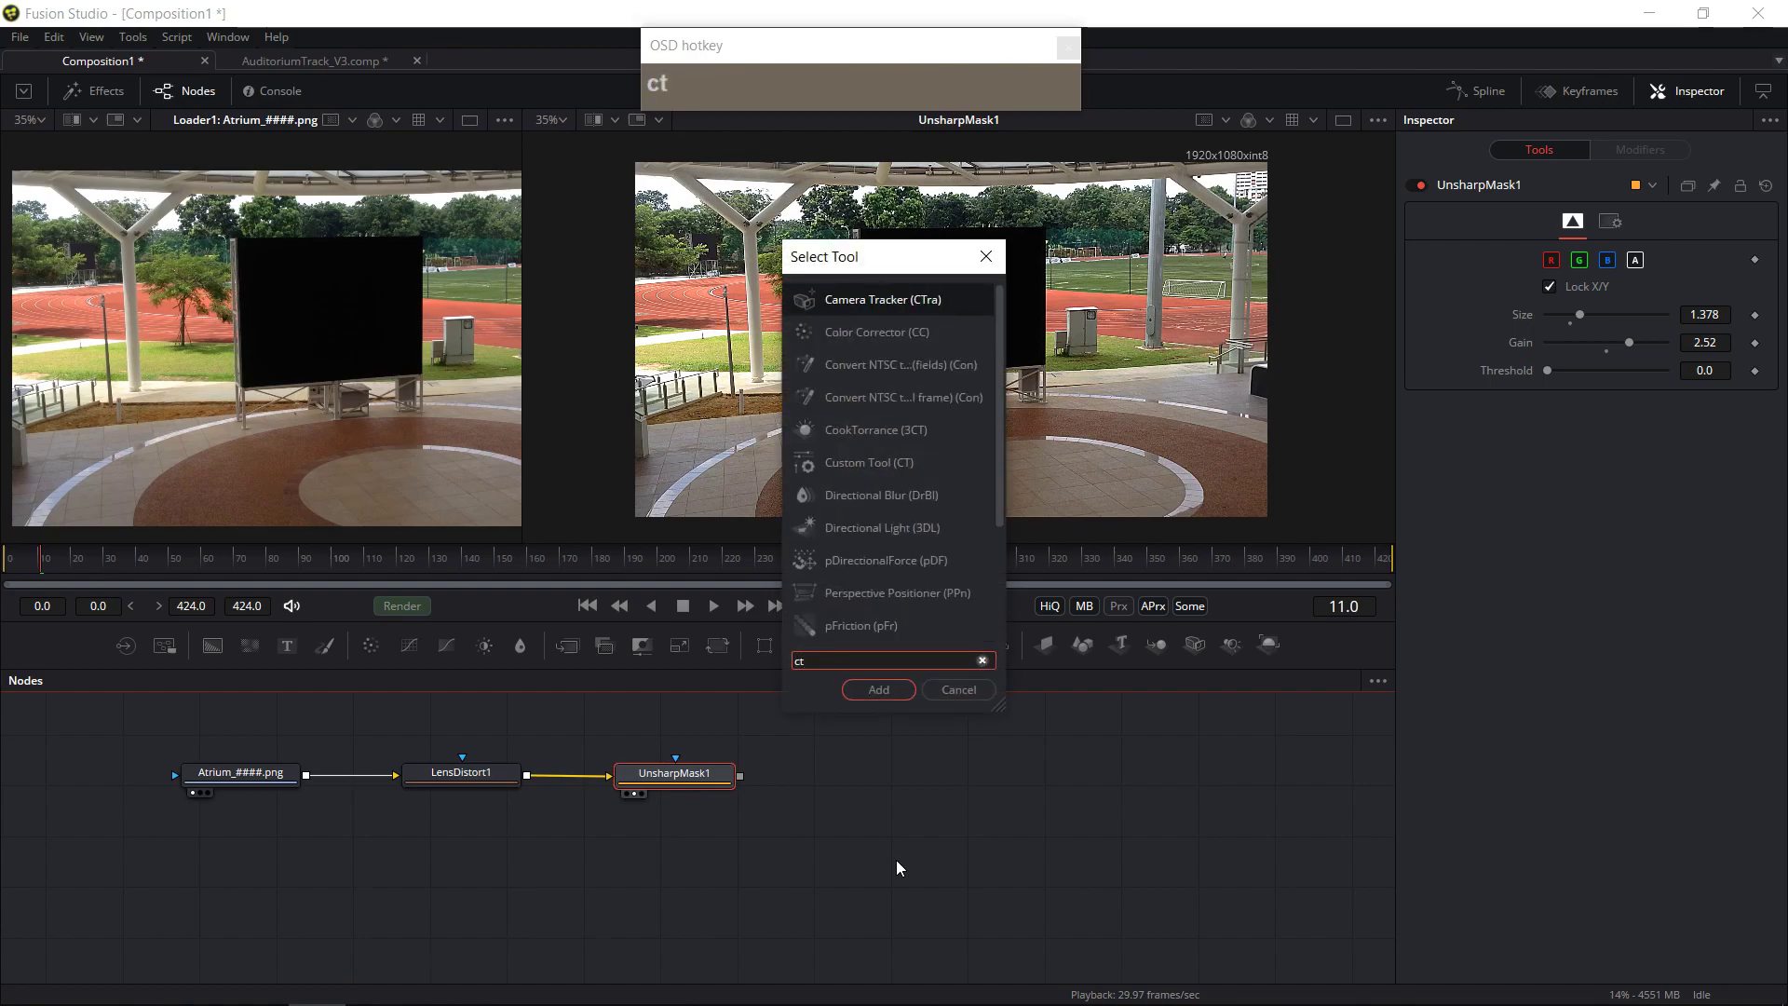
pyautogui.press('Return')
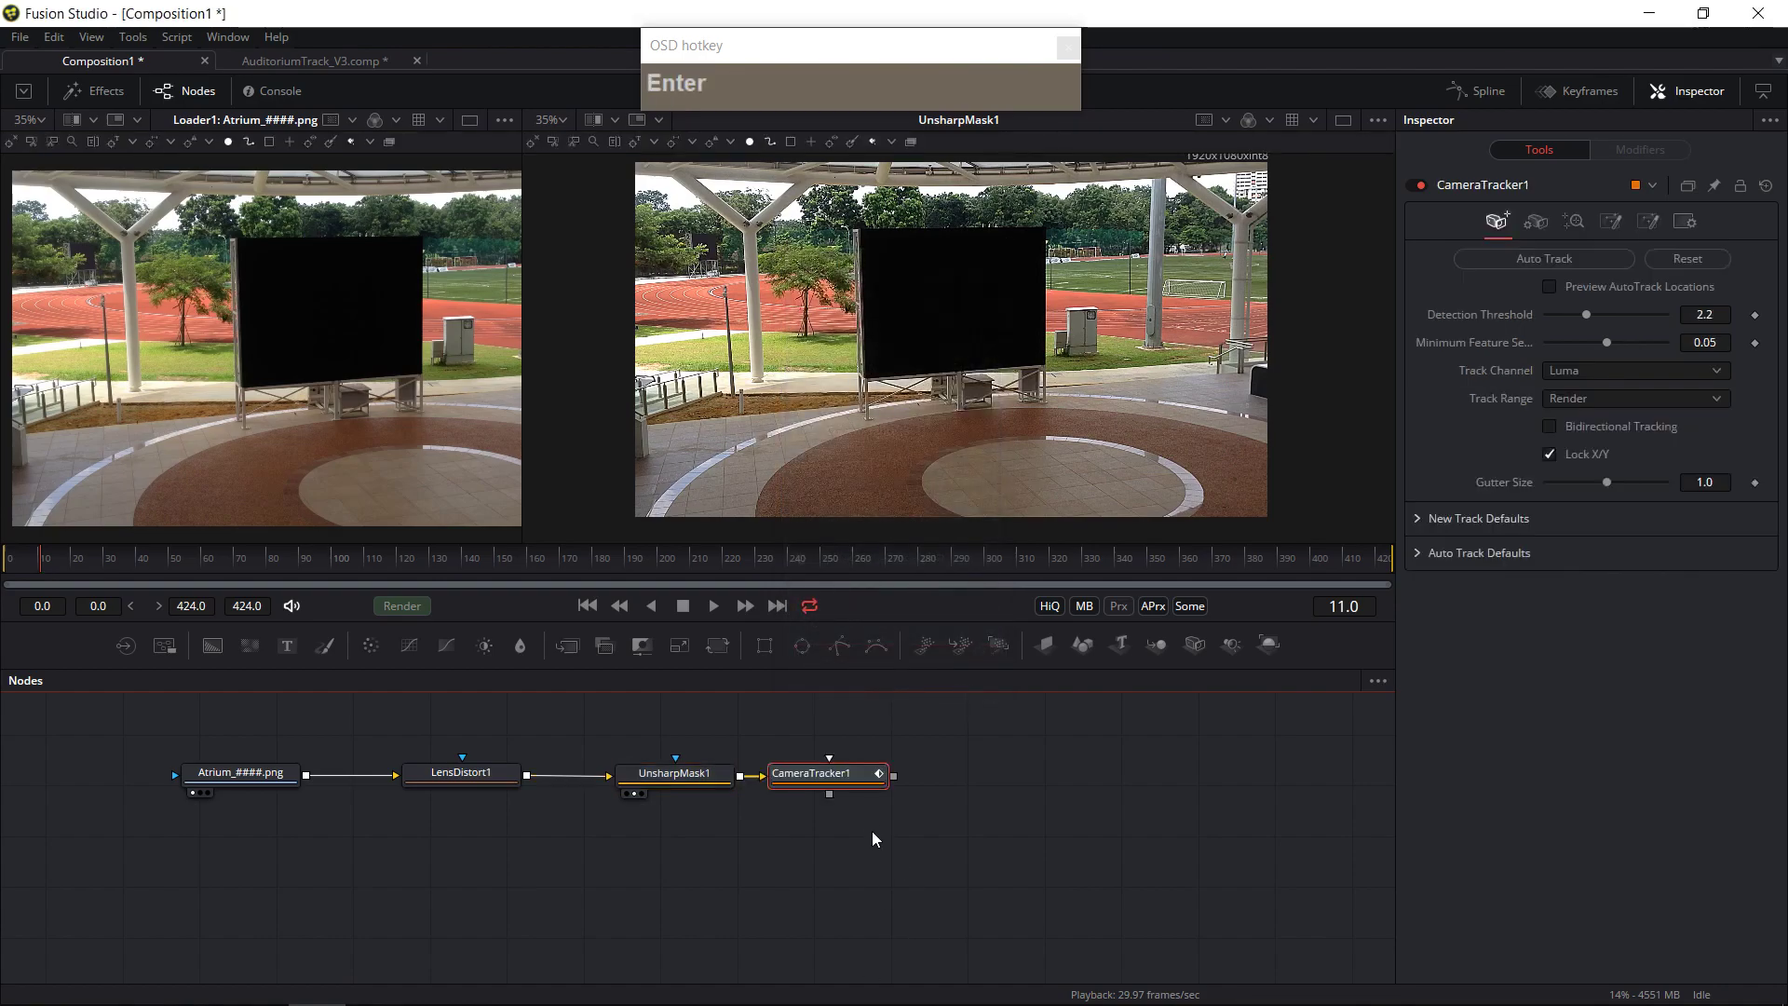
pyautogui.moveTo(790, 781); pyautogui.dragTo(826, 780)
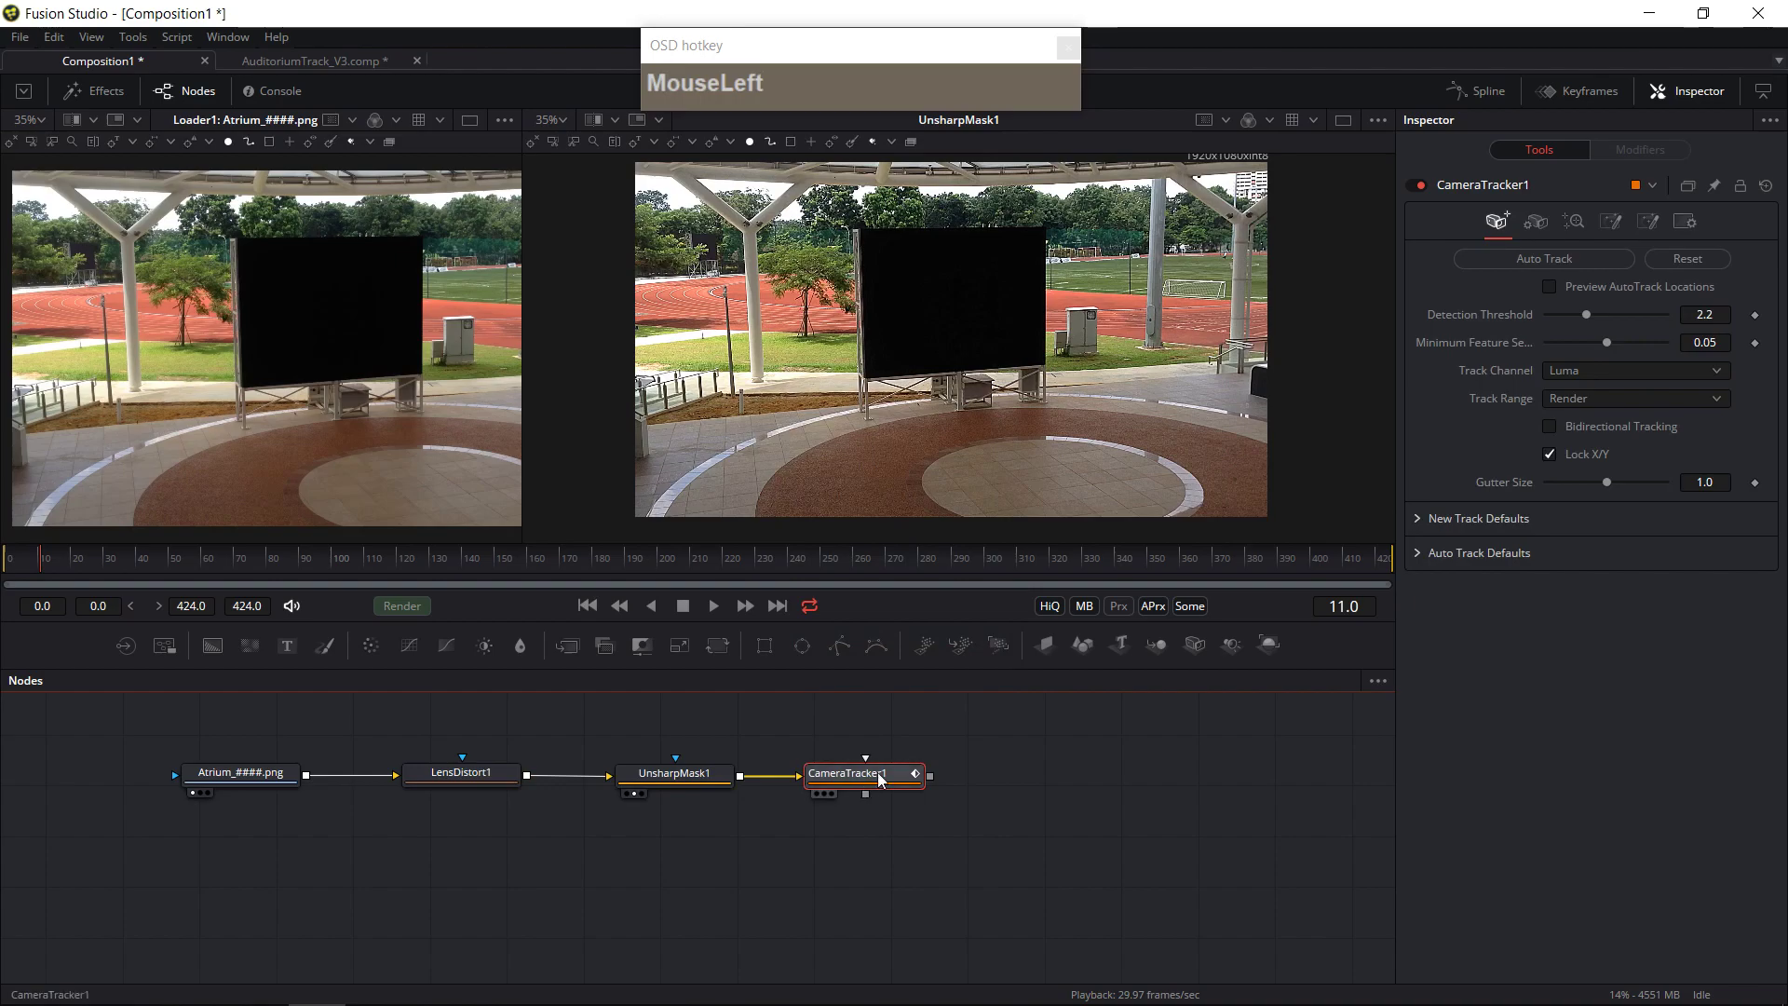
# - Show CameraTracker1 in a single viewer, play the footage and enlarge the viewer area
pyautogui.press('2')
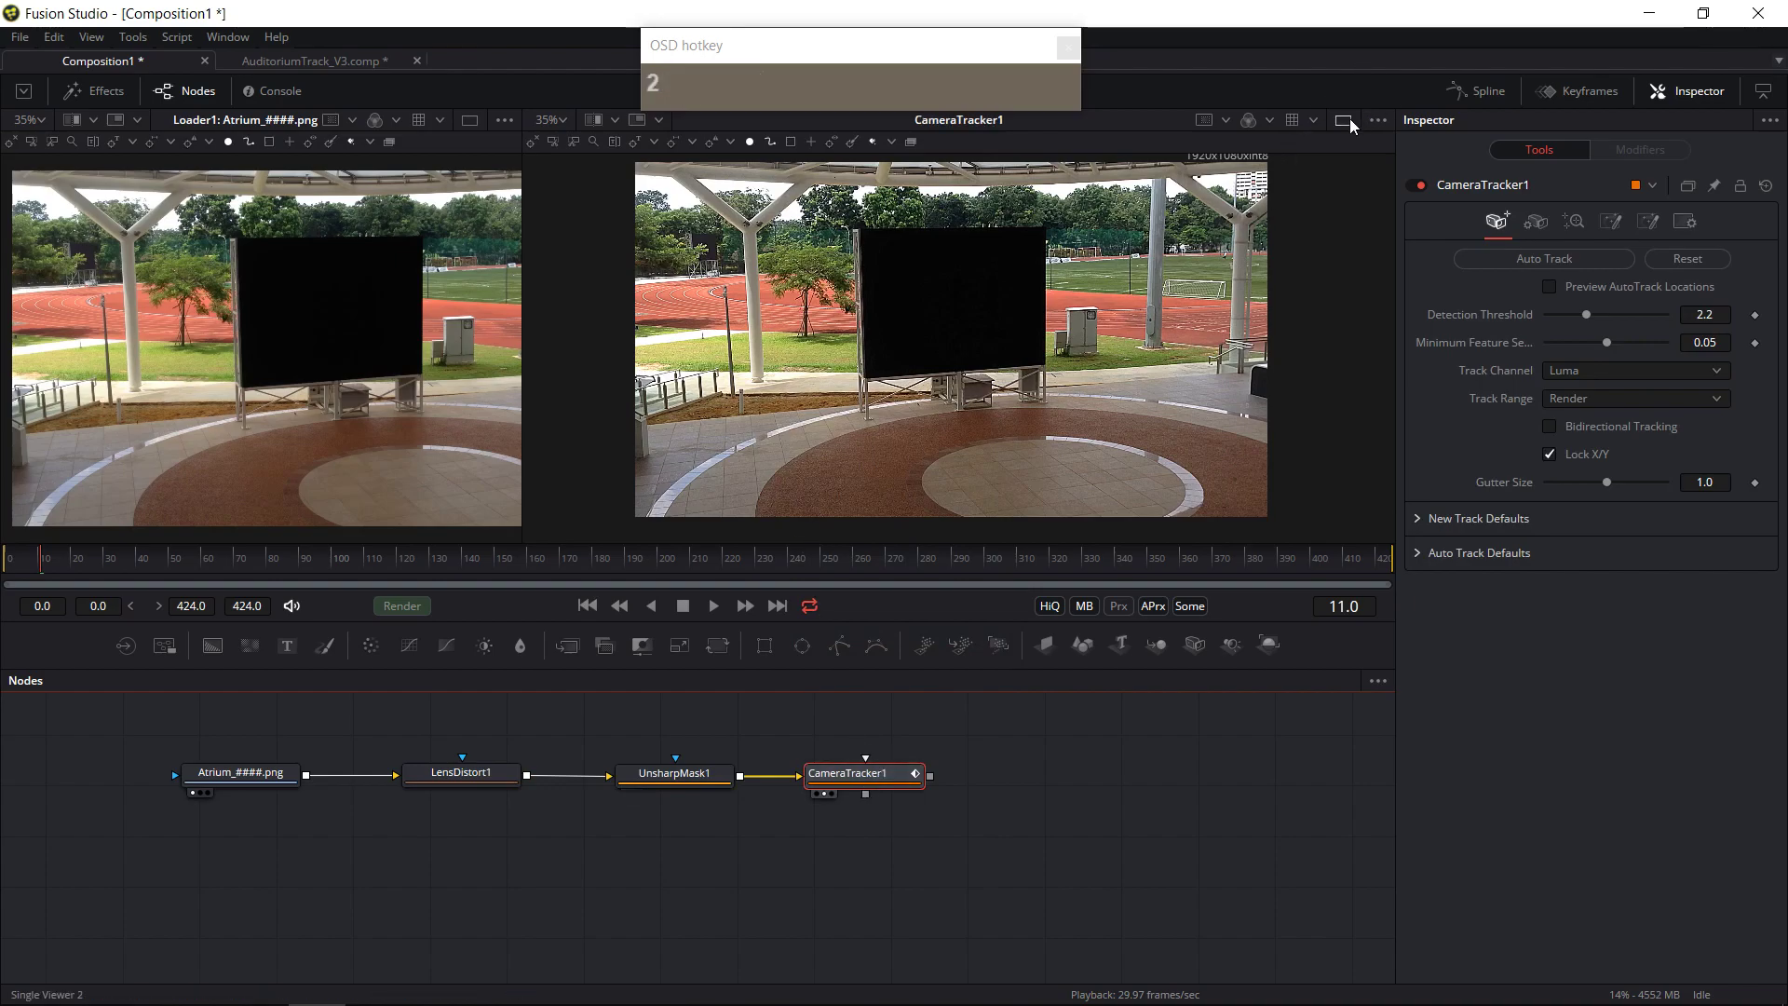
pyautogui.click(1345, 122)
pyautogui.scroll(1, 750, 383)
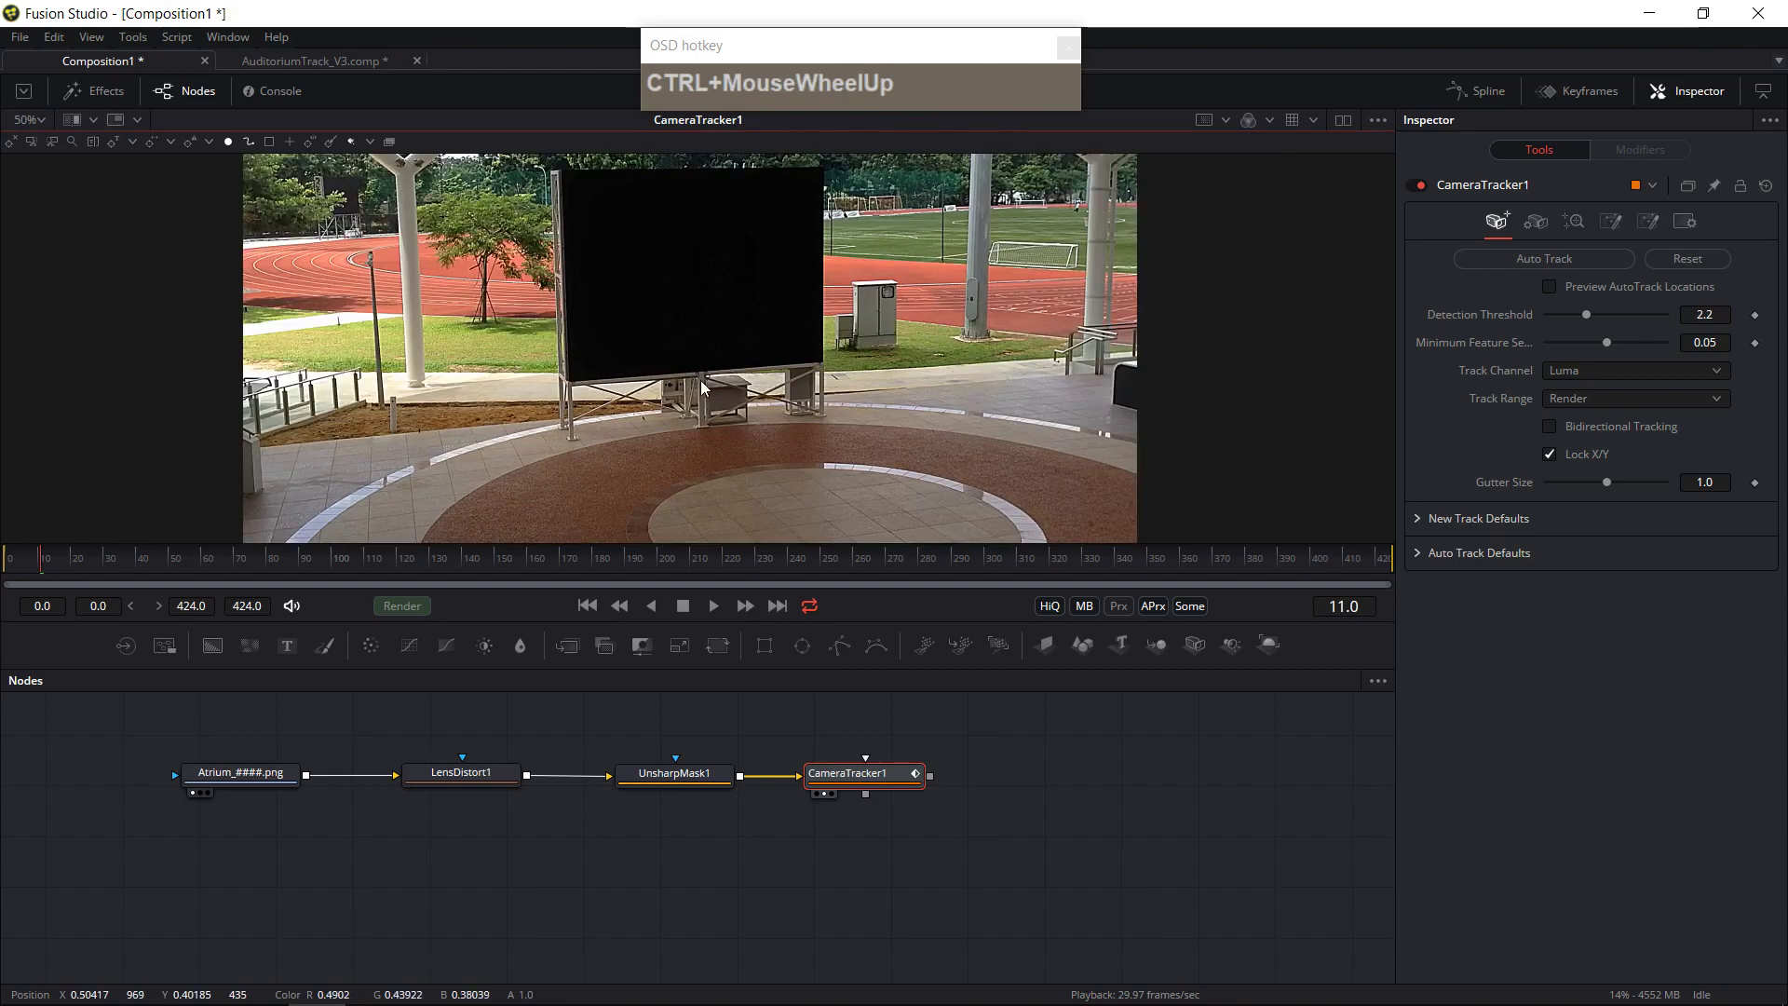
pyautogui.click(714, 605)
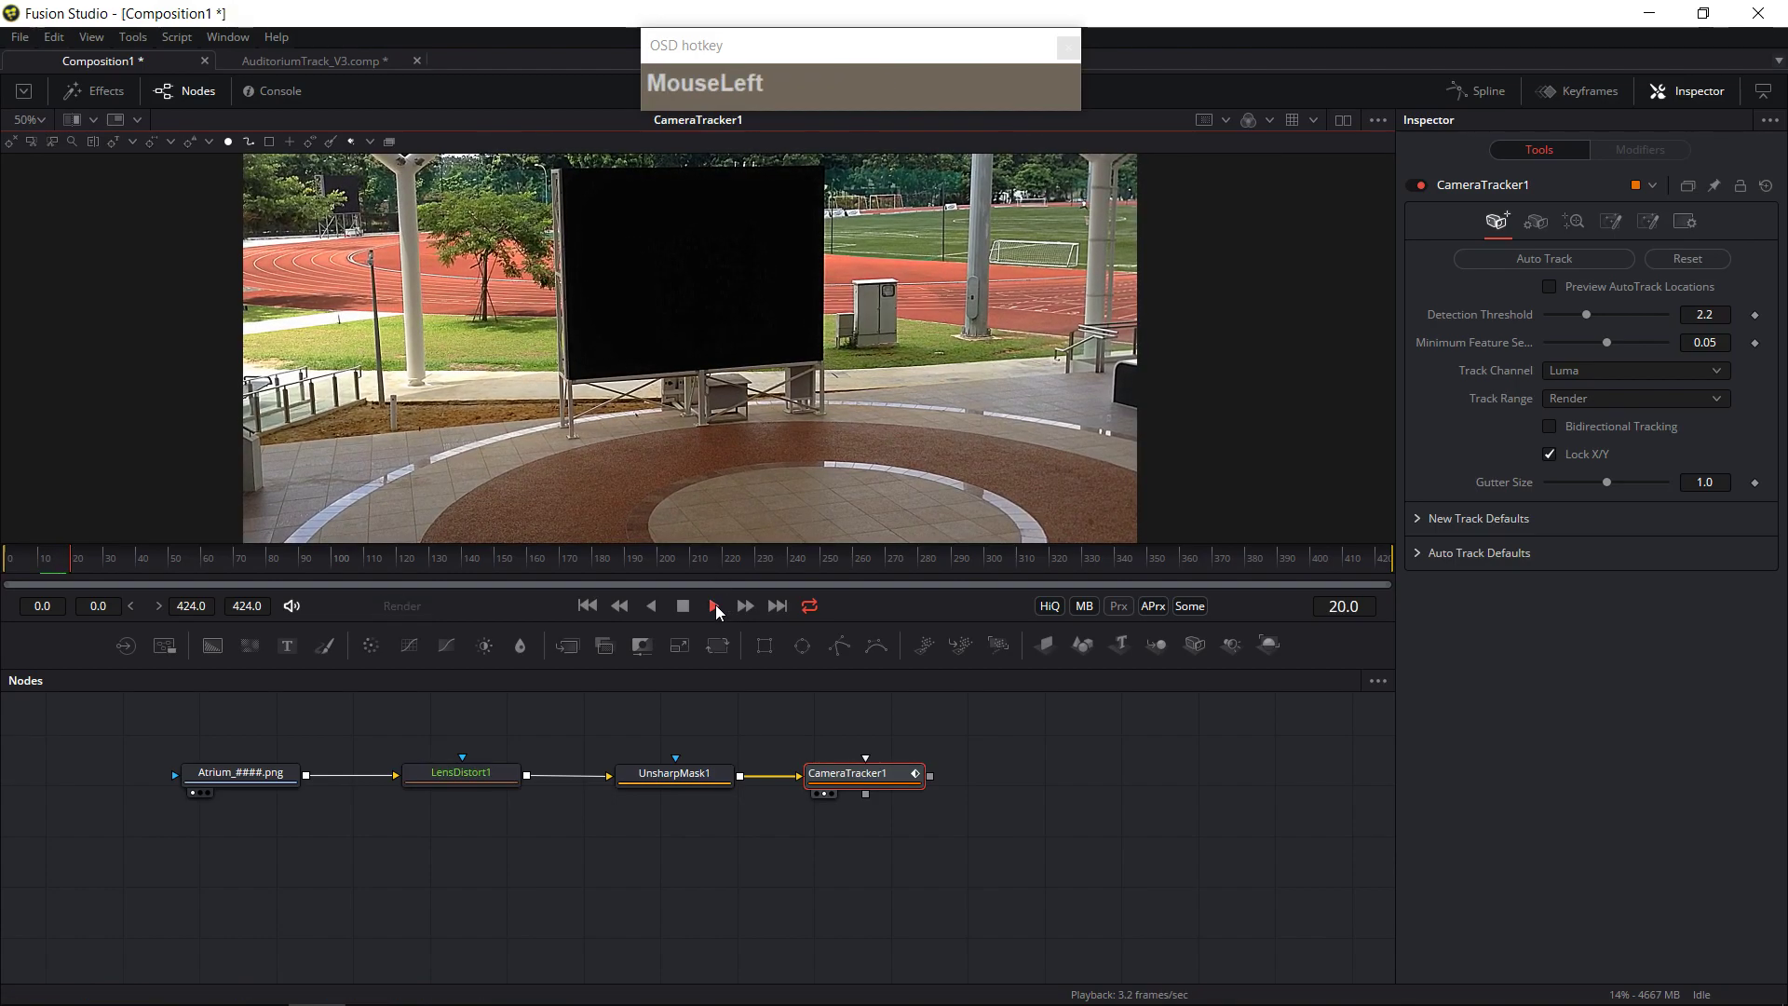
pyautogui.moveTo(721, 668); pyautogui.dragTo(722, 853)
# - Scrub through the Atrium footage to examine where people and other moving objects appear in the shot
pyautogui.middleClick(838, 483)
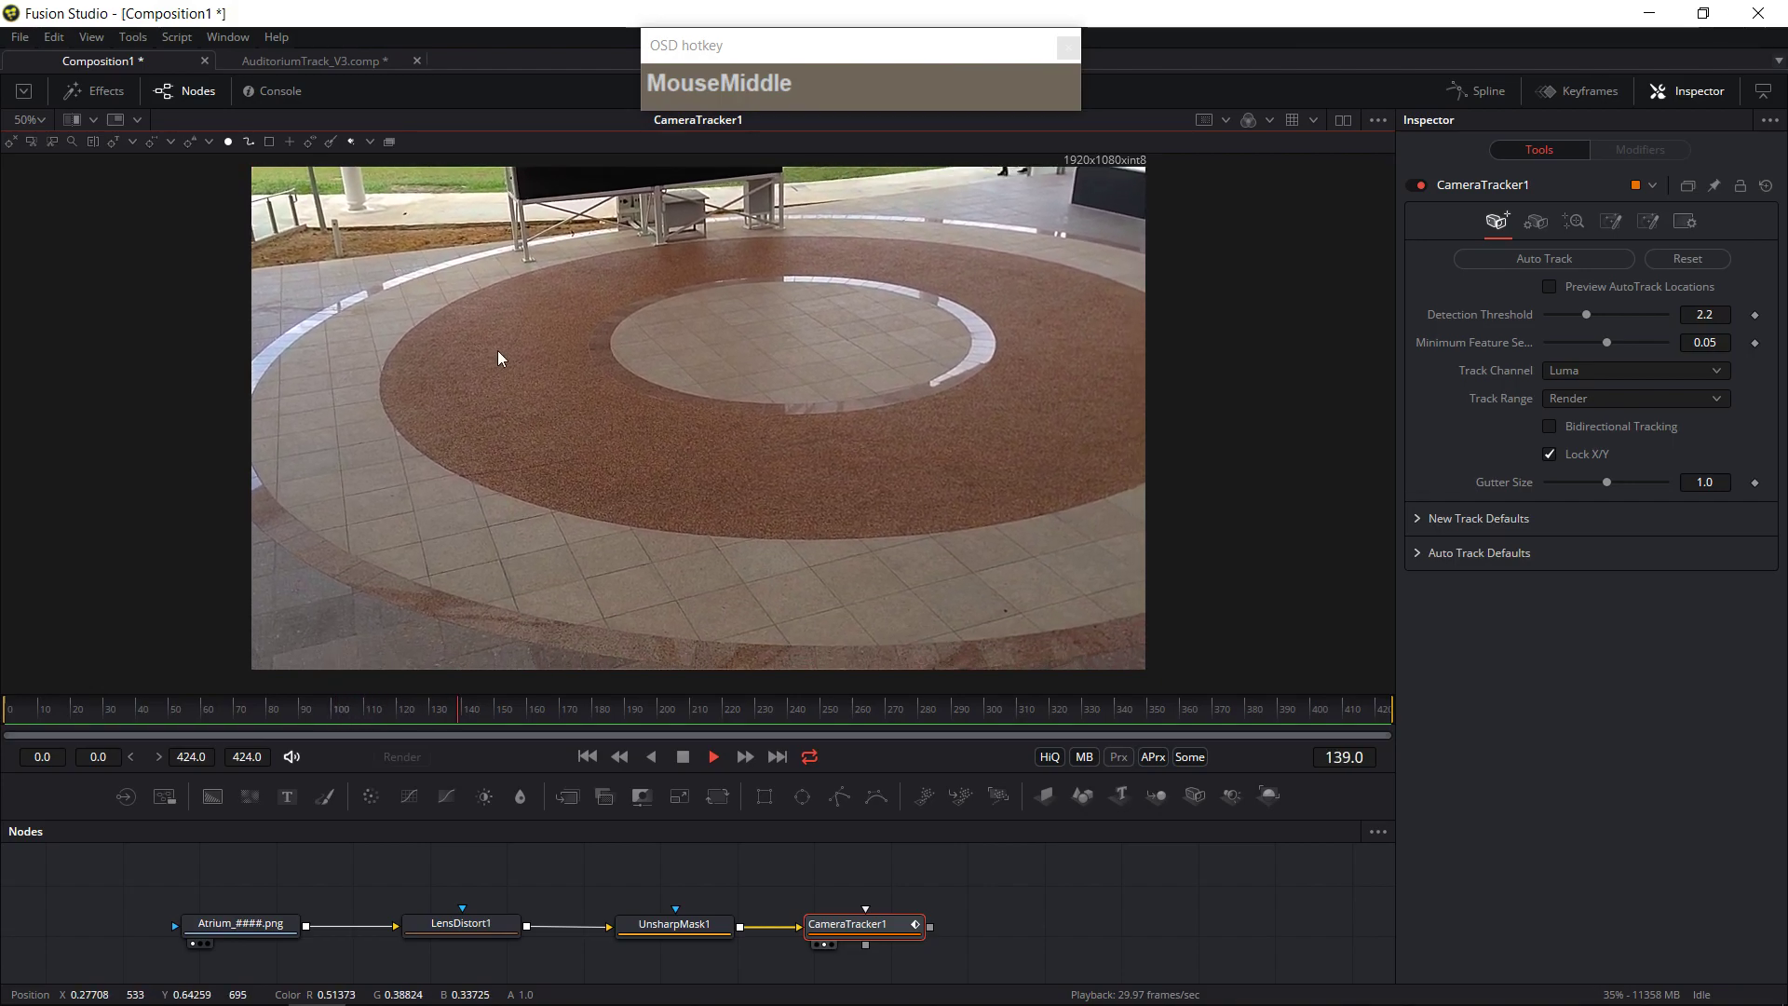
pyautogui.scroll(4, 491, 347)
pyautogui.moveTo(492, 350); pyautogui.dragTo(859, 710)
pyautogui.moveTo(50, 719); pyautogui.dragTo(294, 729)
pyautogui.keyDown('ctrl'); pyautogui.scroll(-2, 587, 581); pyautogui.keyUp('ctrl')
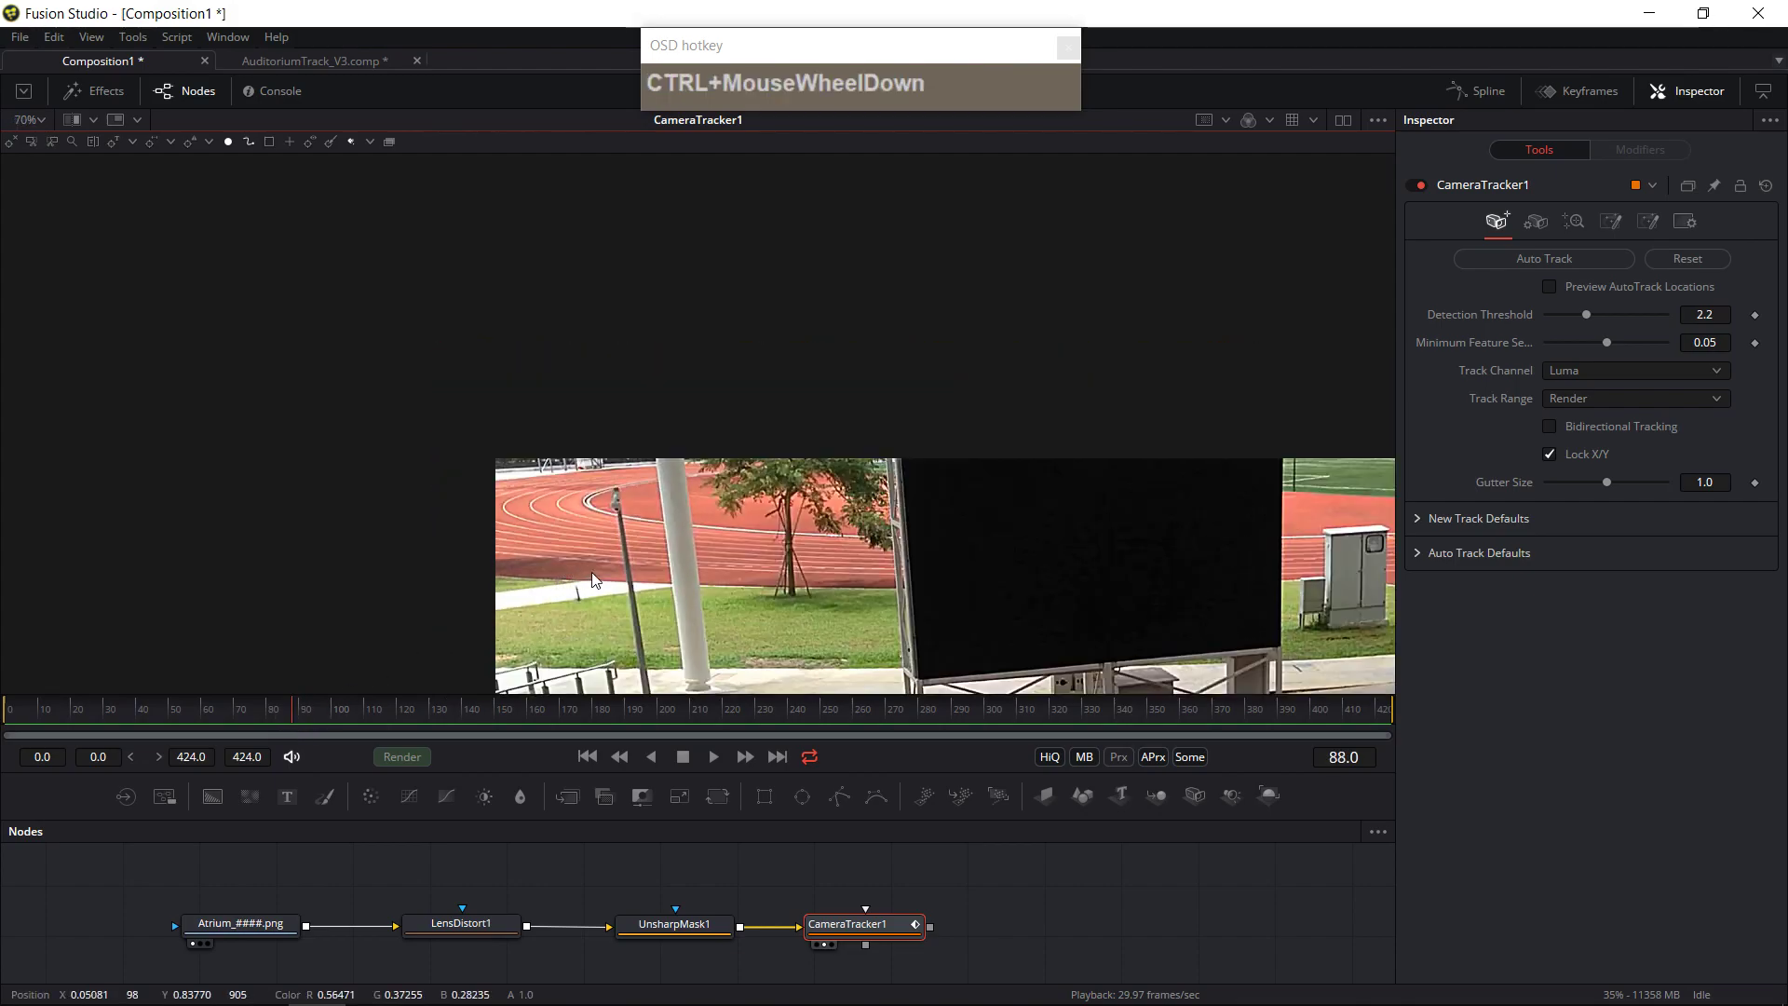
pyautogui.click(391, 710)
pyautogui.moveTo(212, 736)
pyautogui.mouseDown()
pyautogui.moveTo(136, 737)
pyautogui.moveTo(239, 739)
pyautogui.mouseUp()
pyautogui.scroll(-1, 981, 591)
pyautogui.middleClick(983, 594)
pyautogui.moveTo(542, 709); pyautogui.dragTo(507, 720)
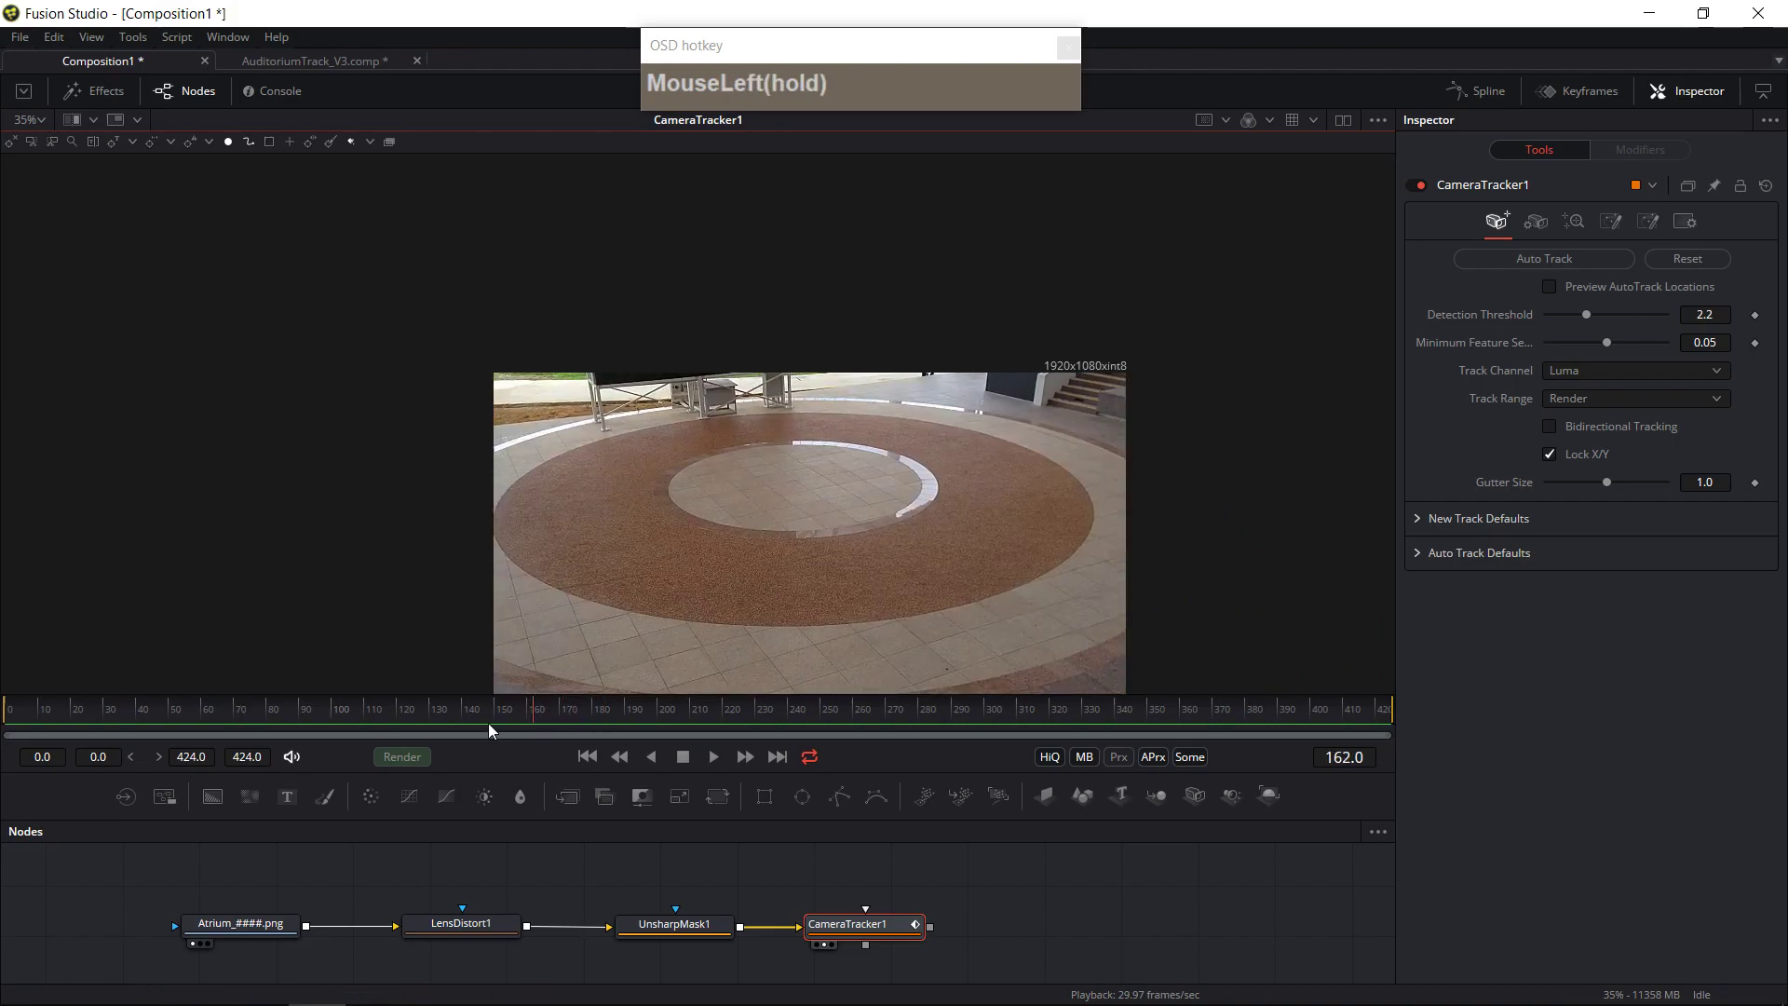
pyautogui.moveTo(307, 732); pyautogui.dragTo(159, 734)
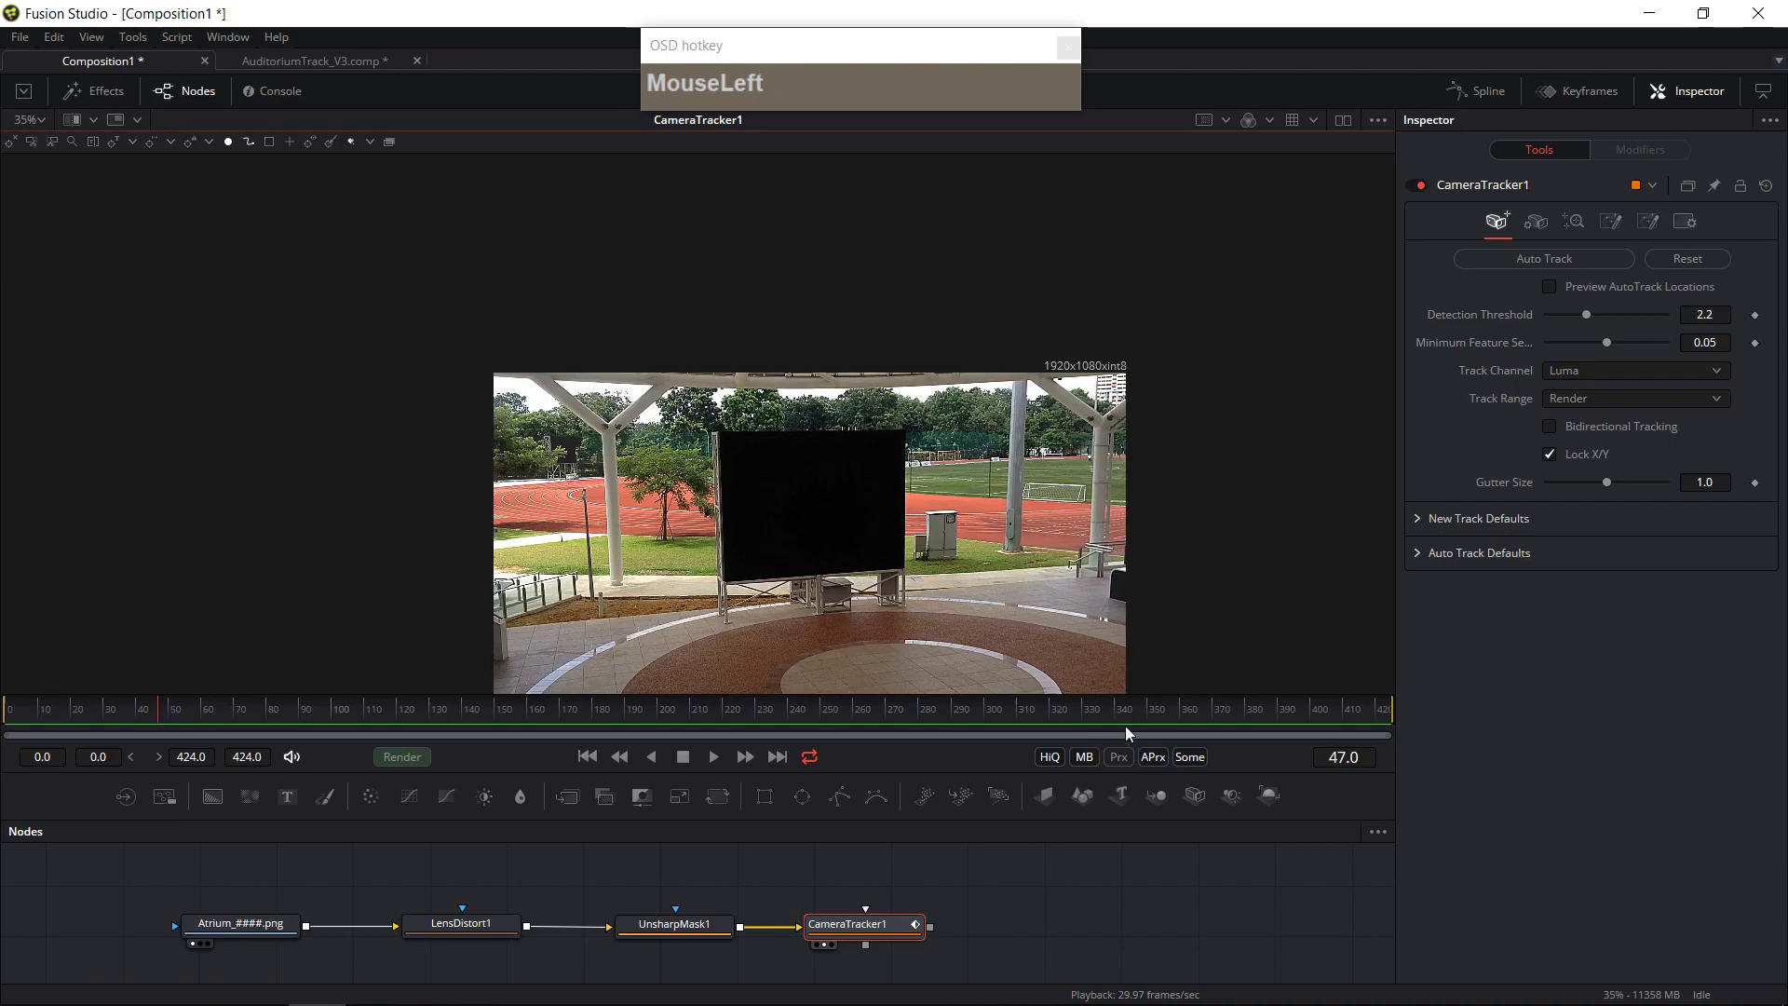
pyautogui.moveTo(975, 713); pyautogui.dragTo(1159, 713)
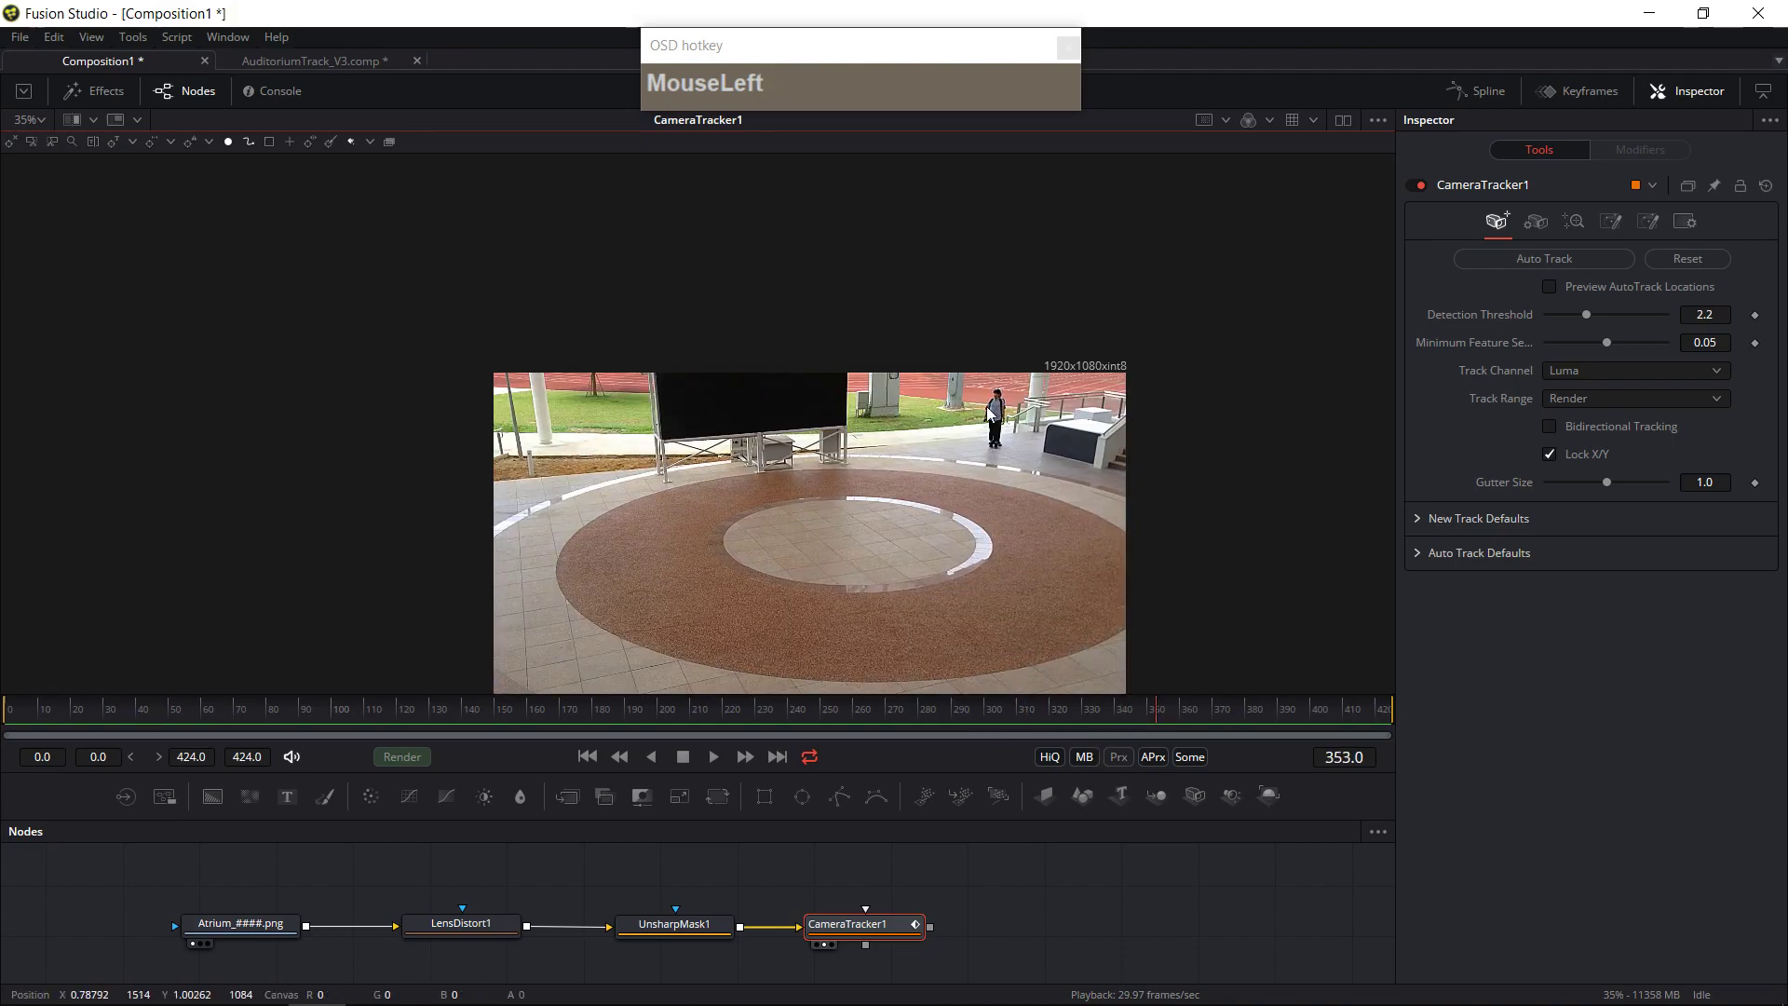
pyautogui.moveTo(992, 551); pyautogui.dragTo(942, 447)
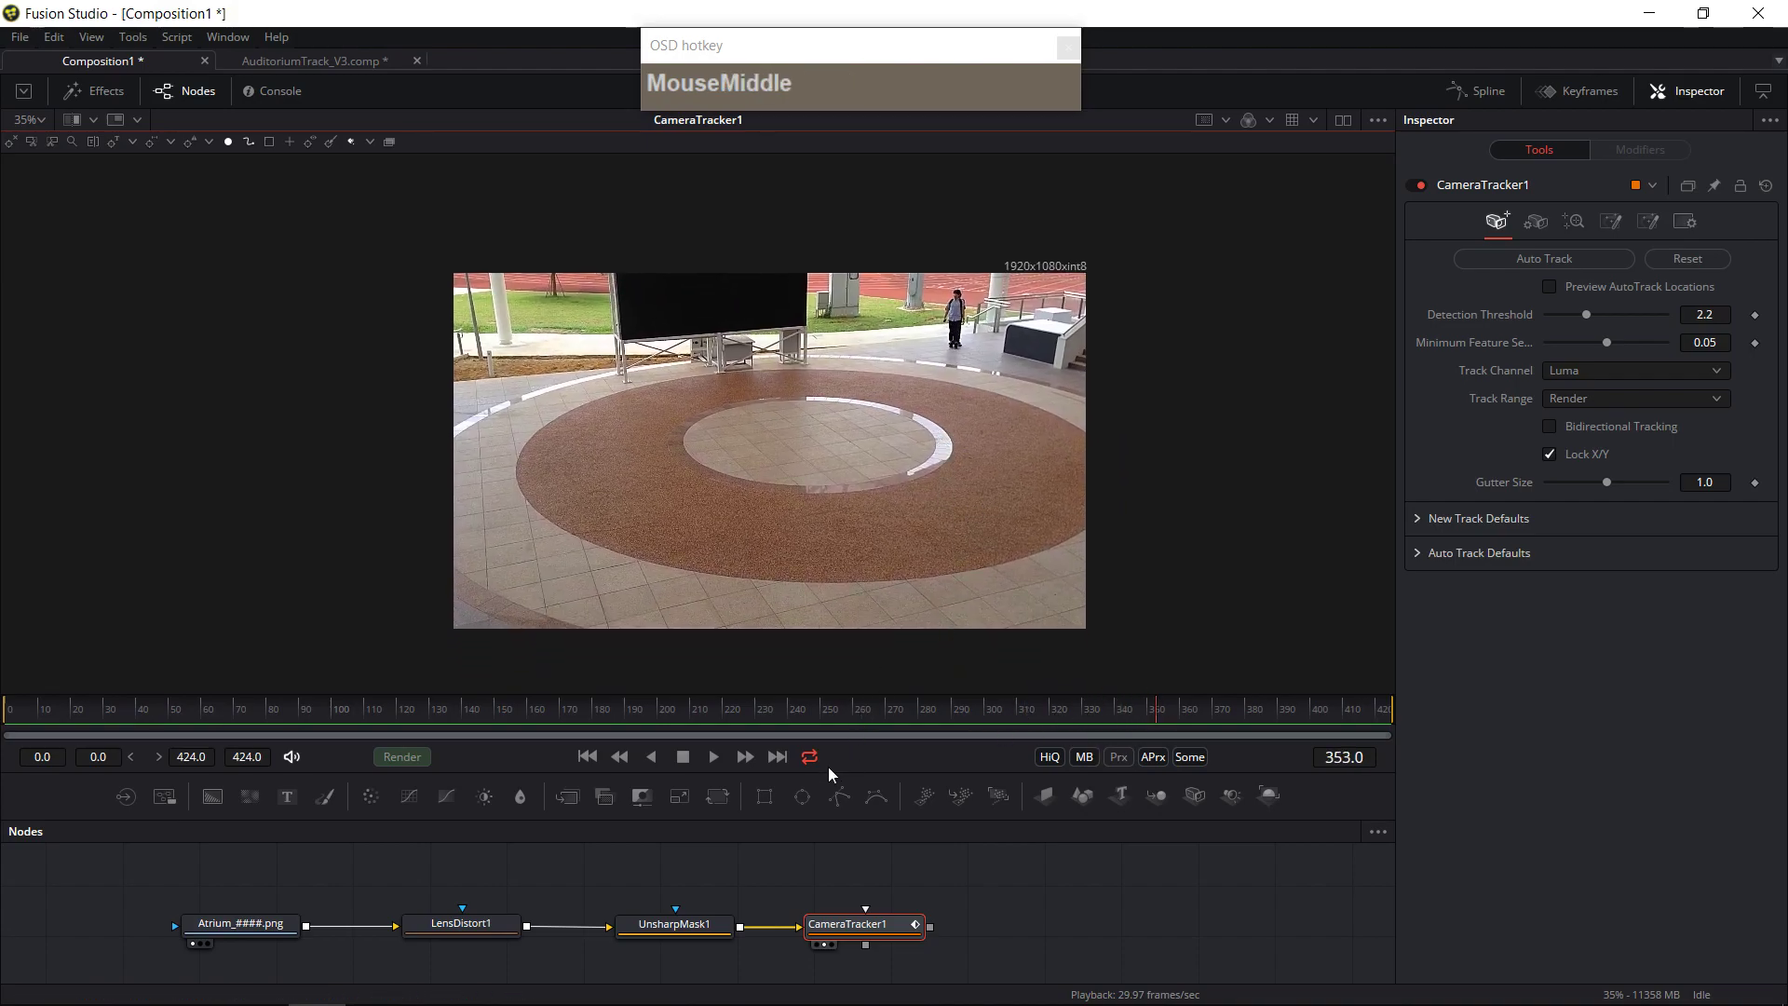
# - Mask CameraTracker1 with a rectangle fitted around the standing person at frame 353, about 0.061 wide and 0.212 high
pyautogui.click(766, 802)
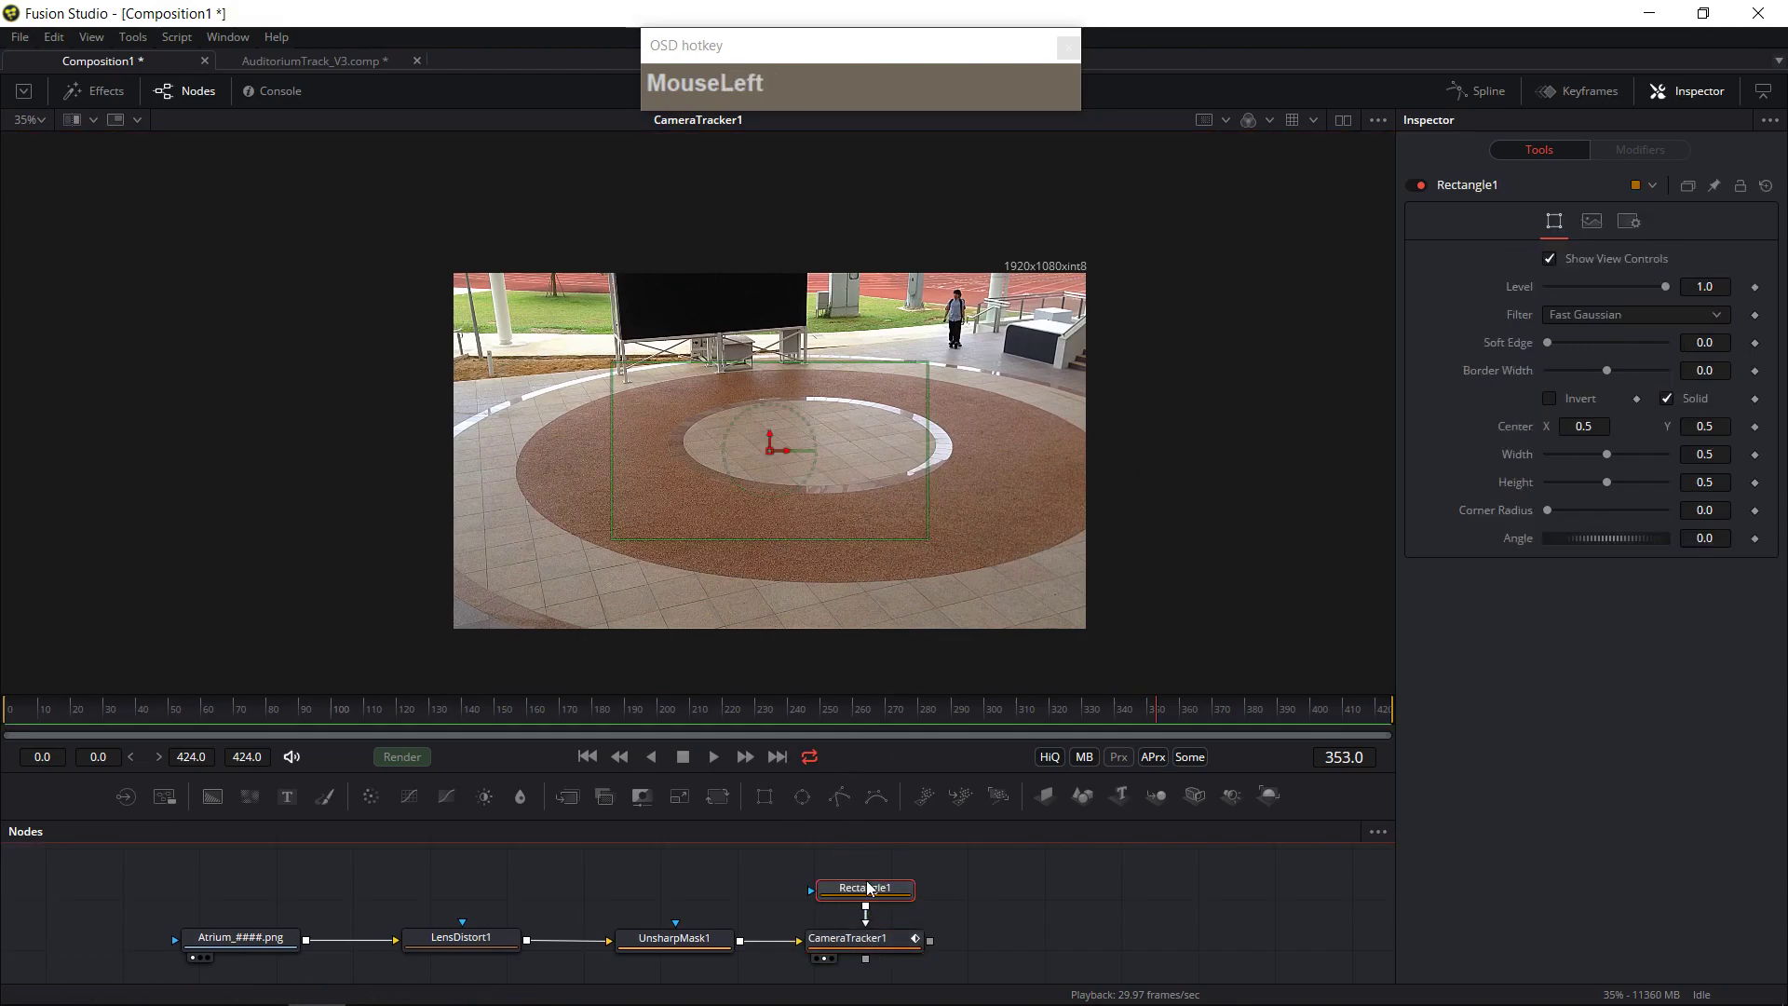
pyautogui.click(880, 941)
pyautogui.click(872, 881)
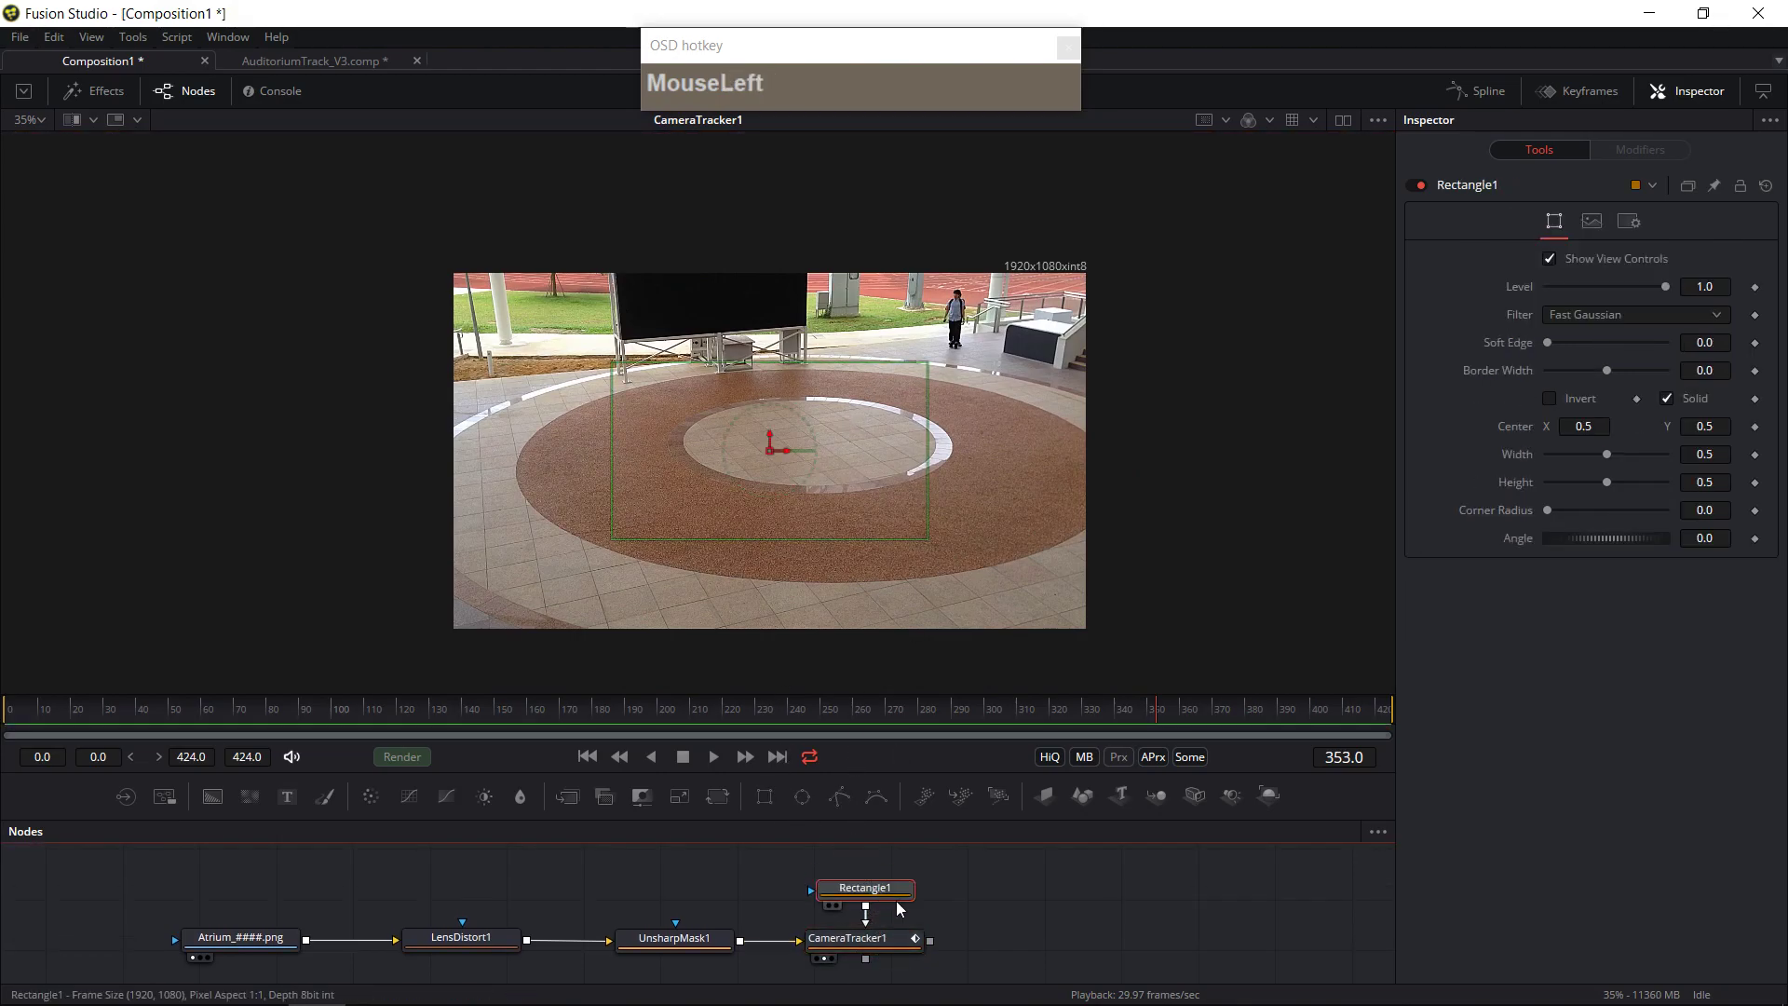
pyautogui.moveTo(930, 360); pyautogui.dragTo(965, 328)
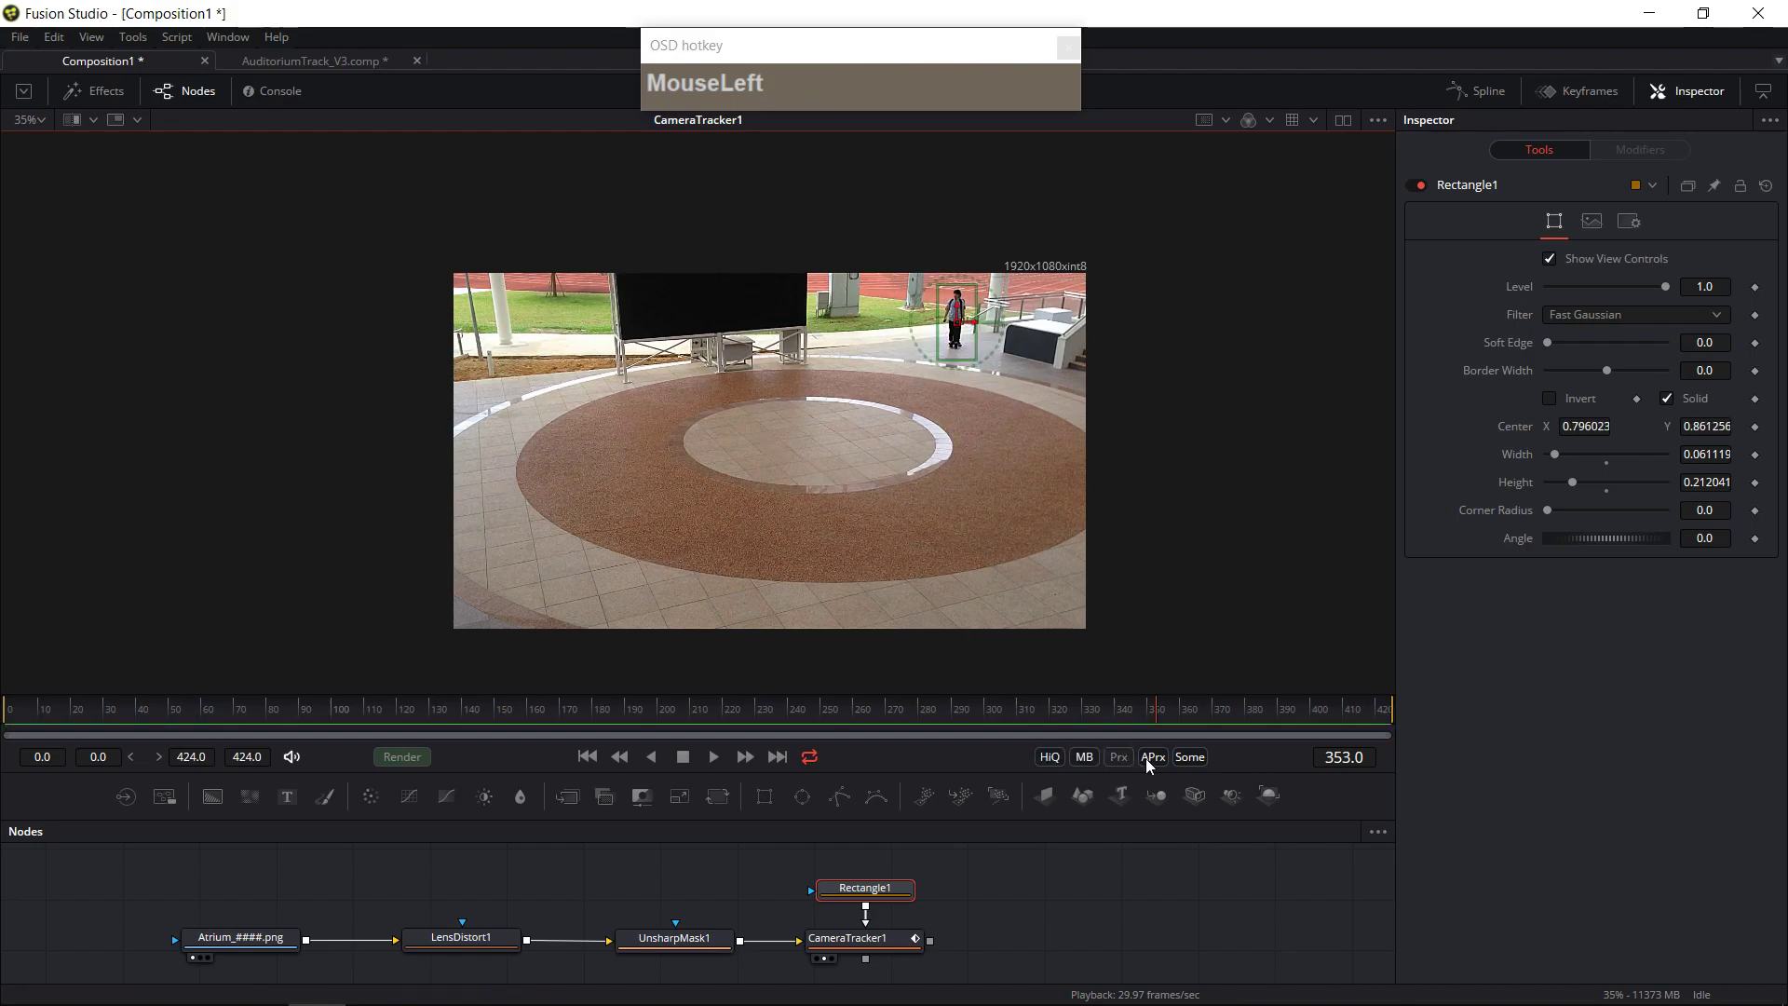
# - Place the rectangle mask over the walking person at frame 424 and start keyframing its Center there
pyautogui.click(1234, 724)
pyautogui.moveTo(1234, 724); pyautogui.dragTo(1471, 719)
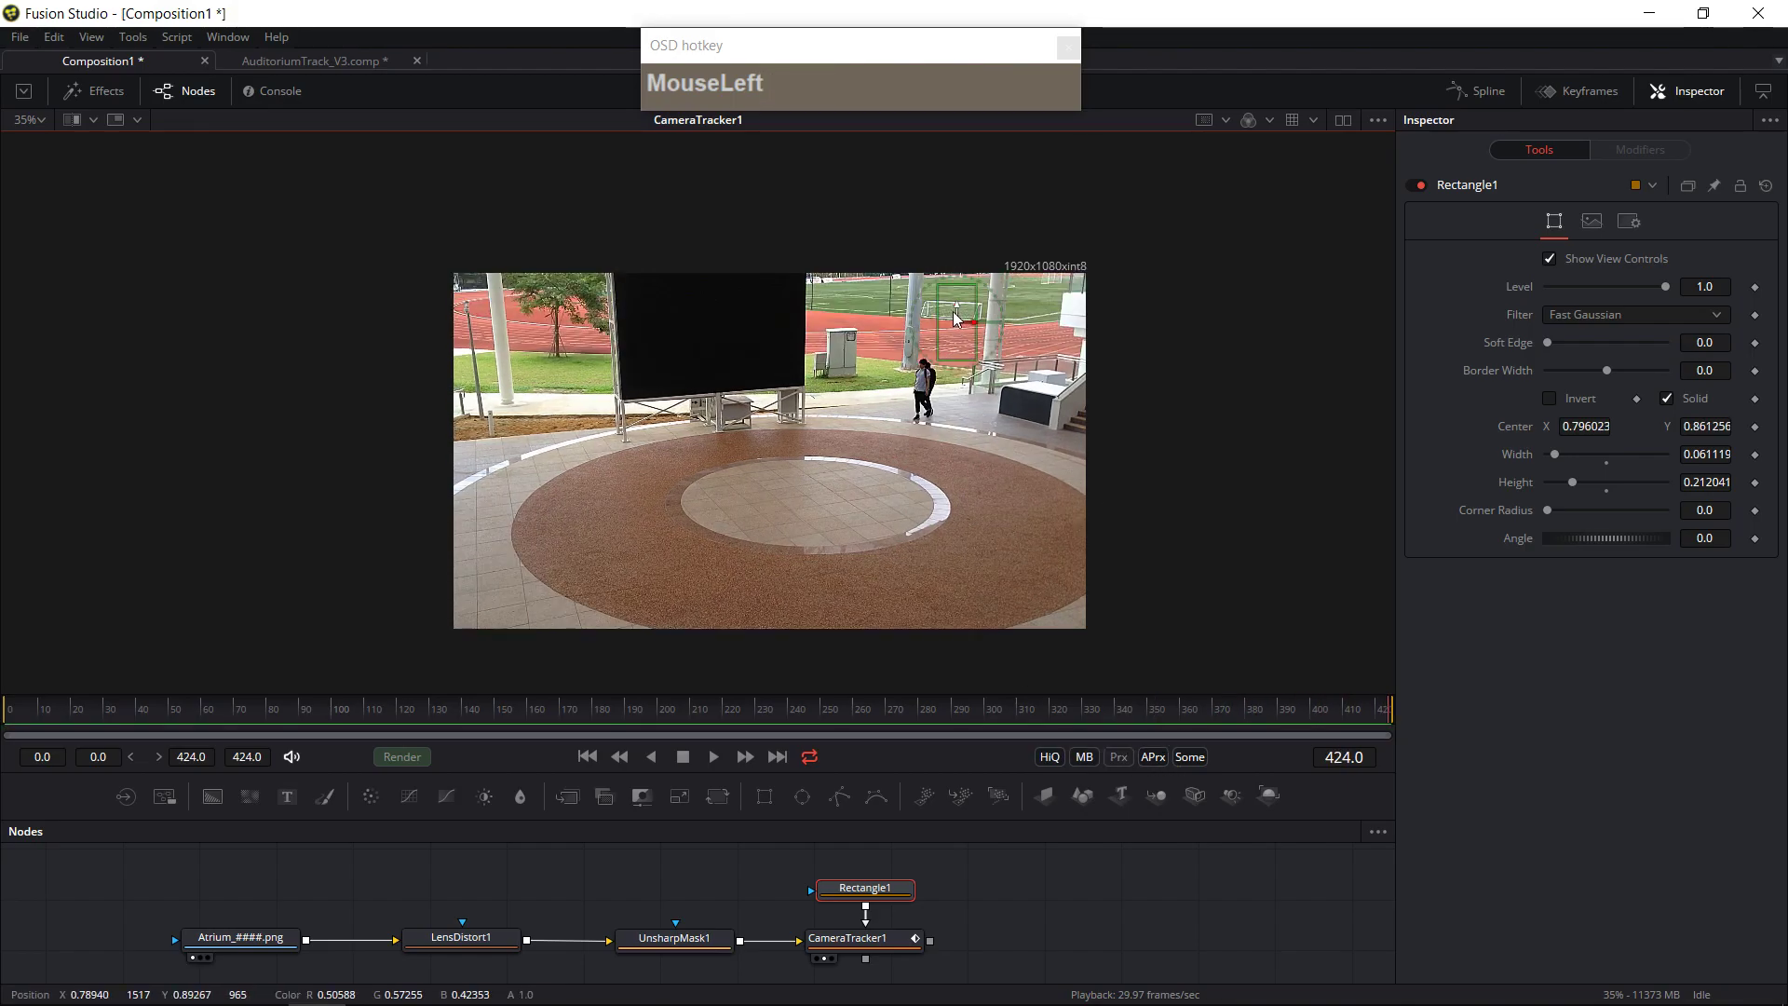
pyautogui.moveTo(959, 331); pyautogui.dragTo(931, 395)
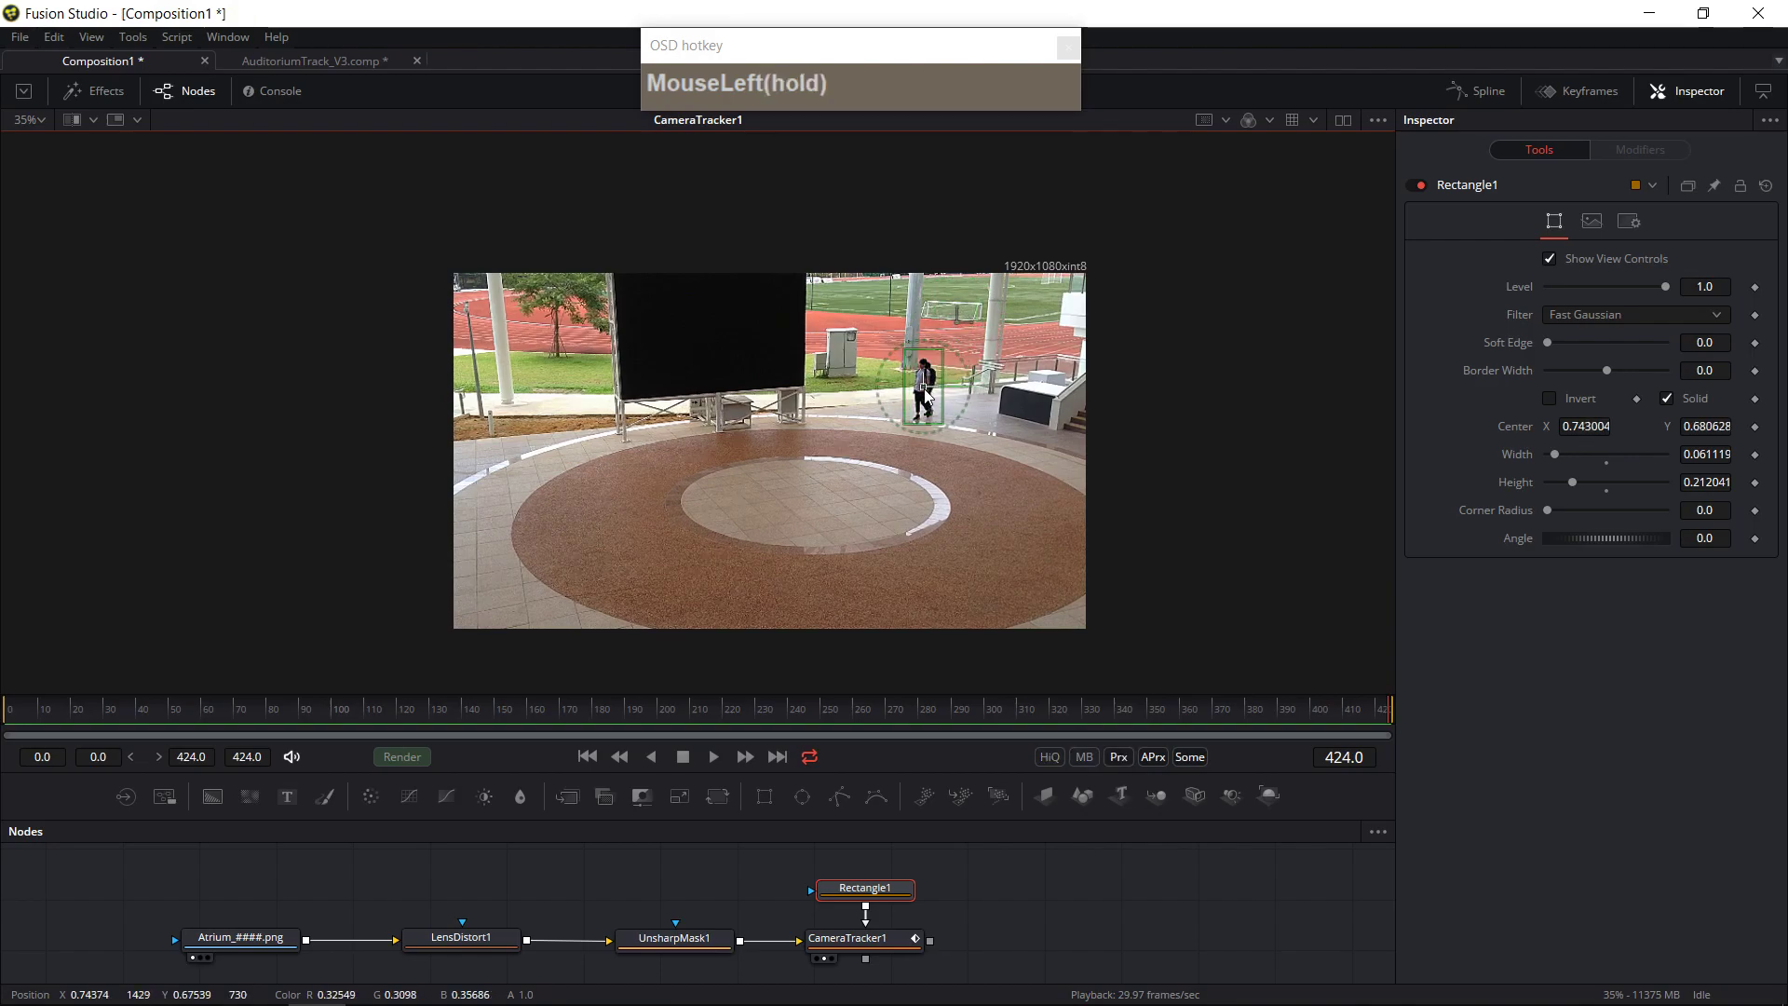
pyautogui.click(1754, 426)
# - Keyframe the rectangle mask's Center over the person at frame 359, at frame 376 and at a frame between 376 and 424
pyautogui.moveTo(1372, 714); pyautogui.dragTo(1175, 728)
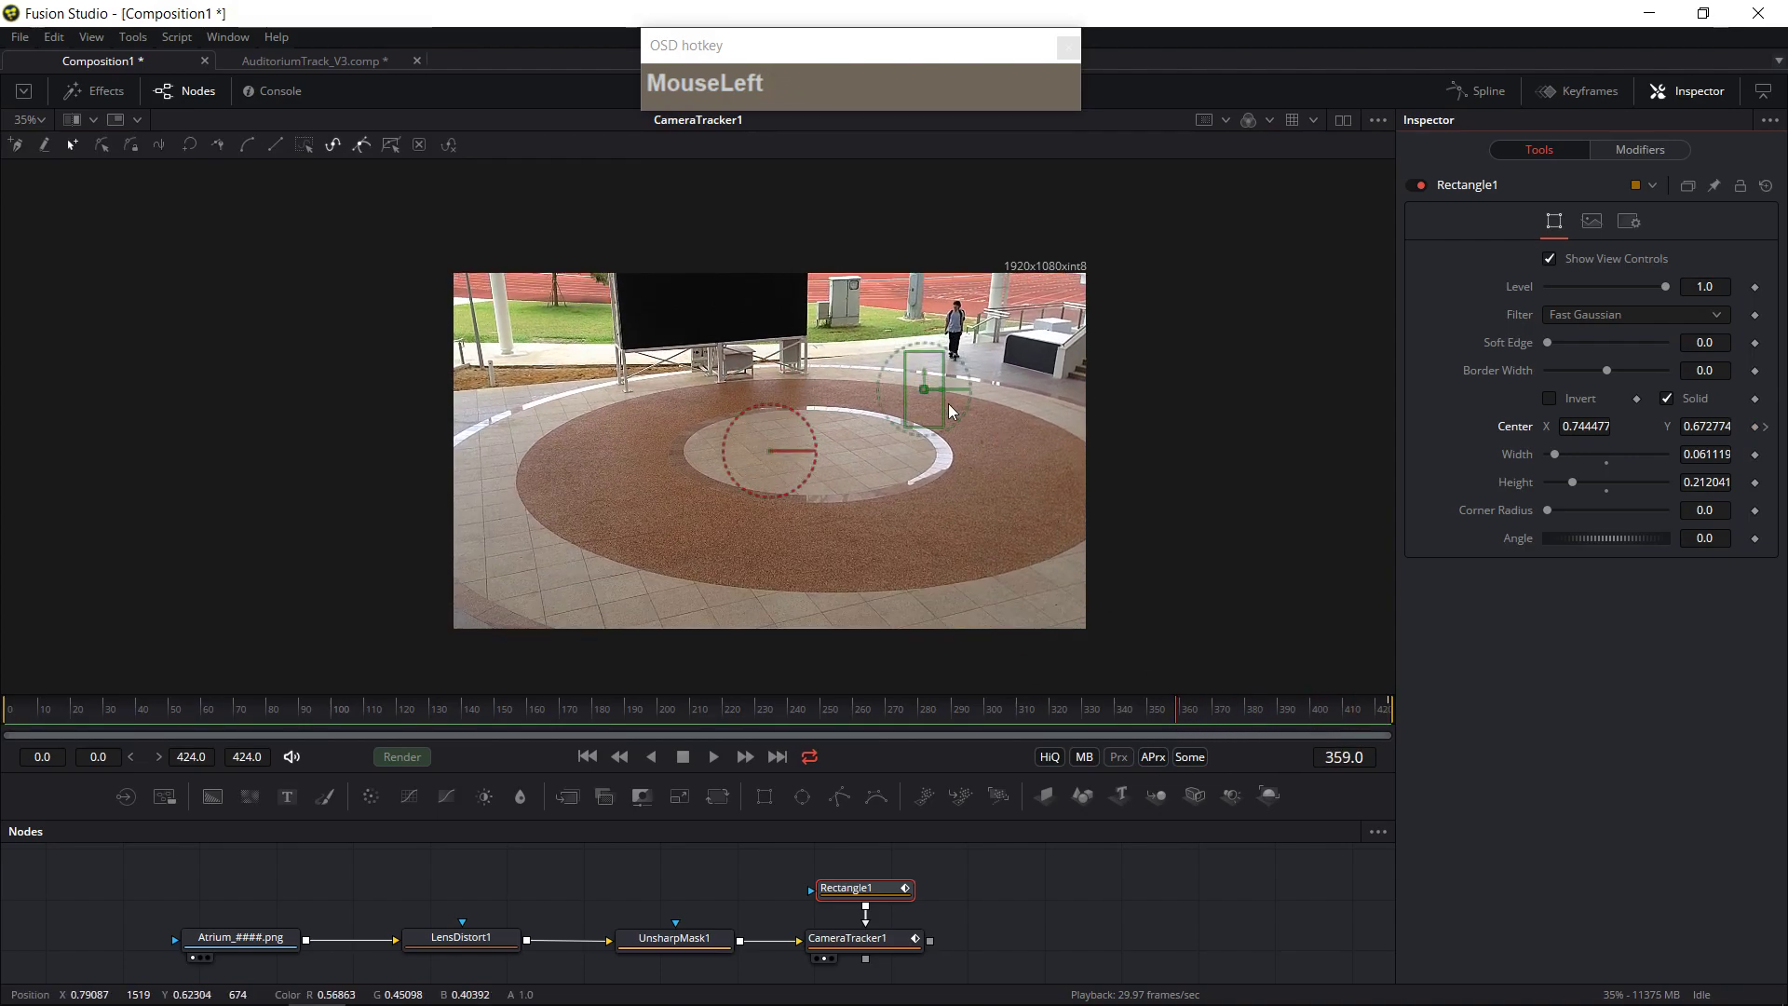
pyautogui.moveTo(927, 394); pyautogui.dragTo(959, 343)
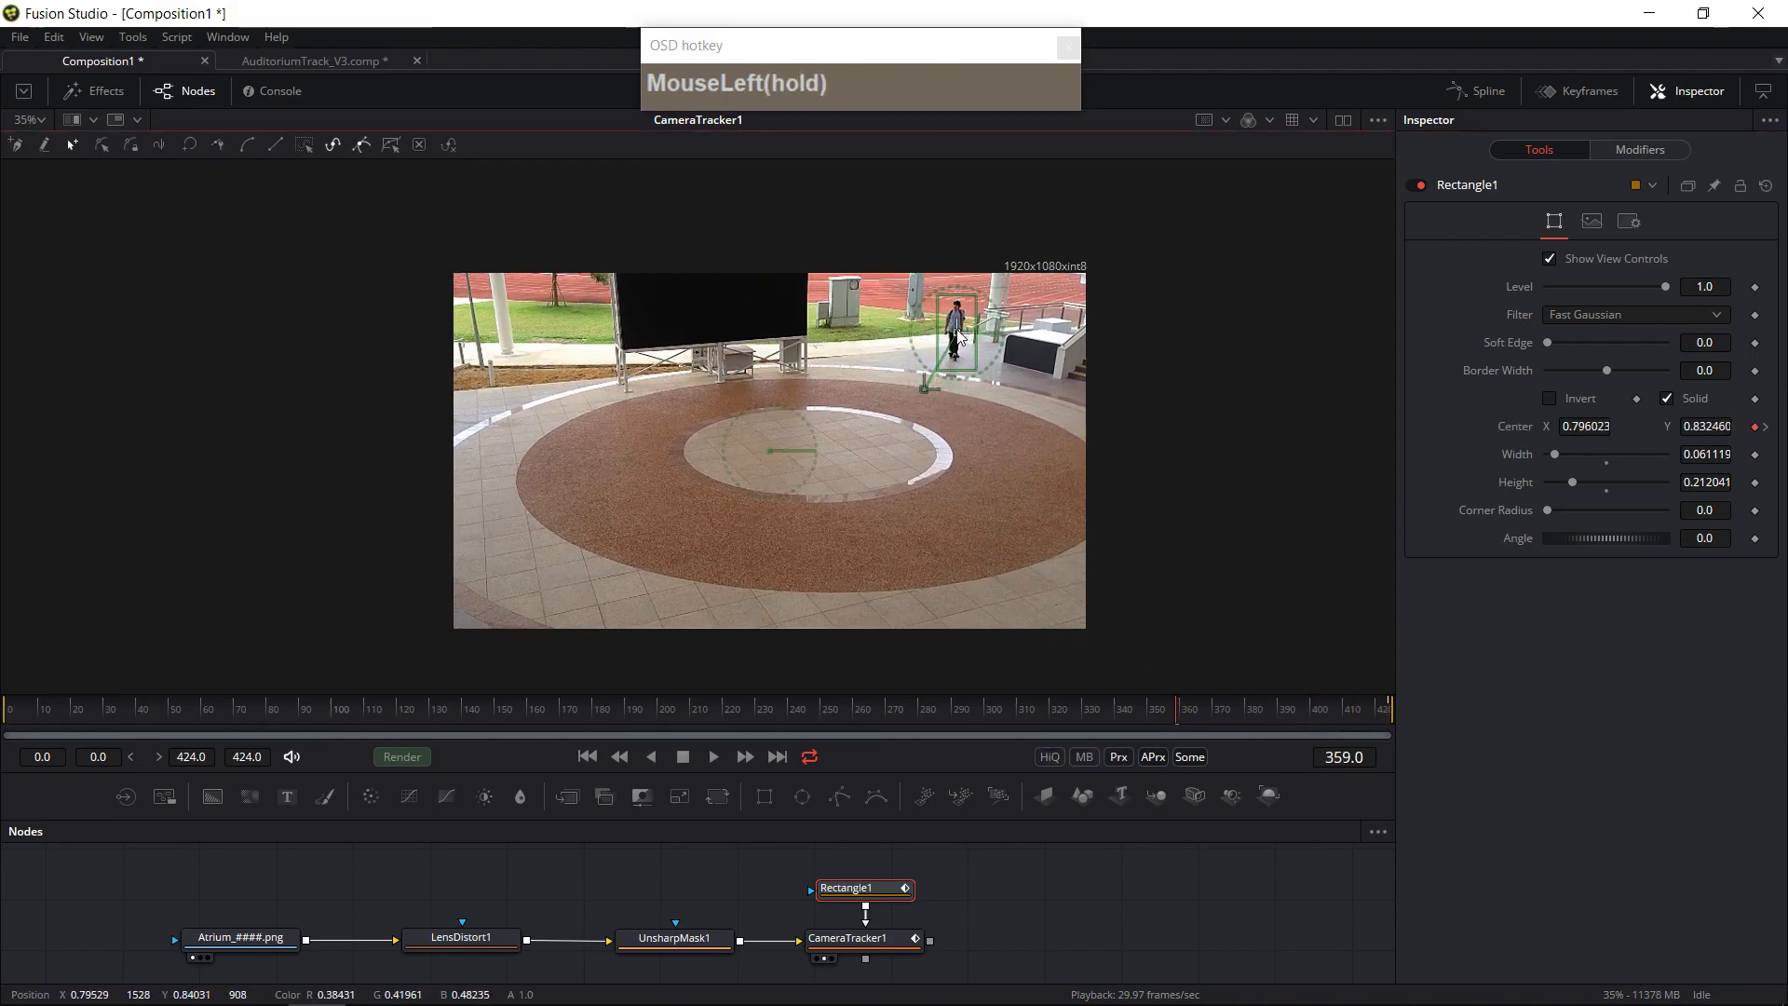
pyautogui.click(1291, 717)
pyautogui.moveTo(942, 366); pyautogui.dragTo(944, 384)
pyautogui.moveTo(1289, 722); pyautogui.dragTo(1147, 722)
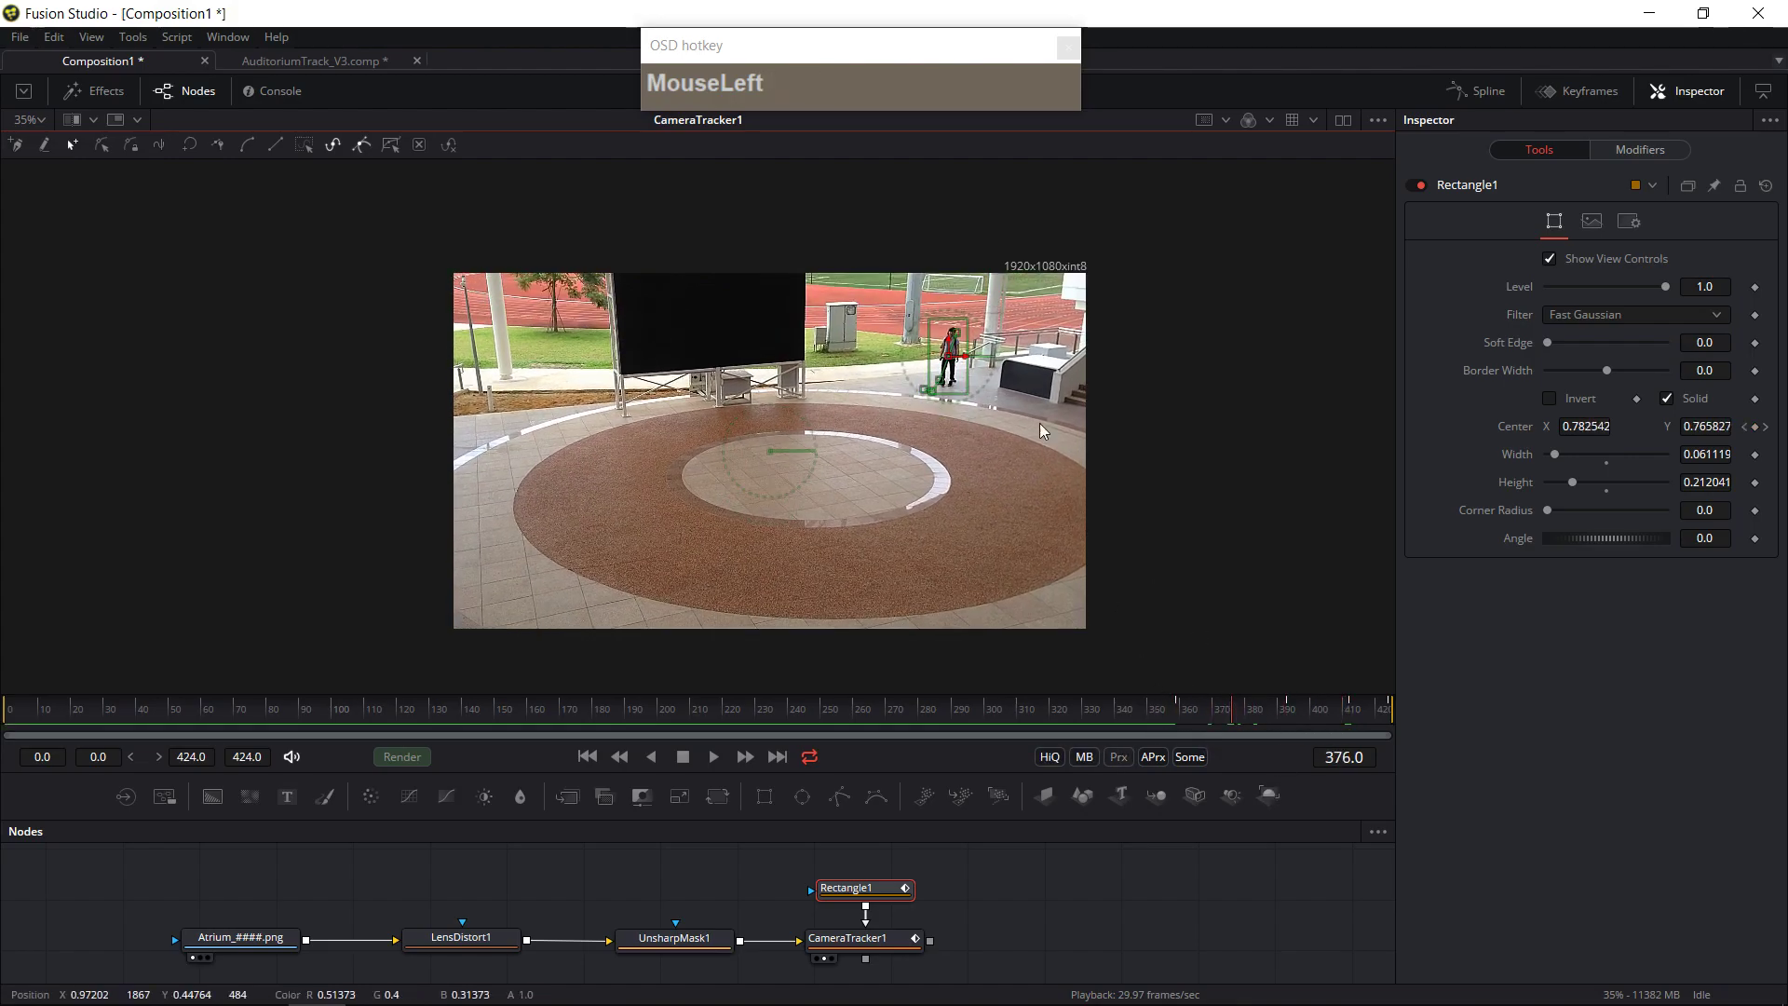
pyautogui.moveTo(957, 366); pyautogui.dragTo(1004, 529)
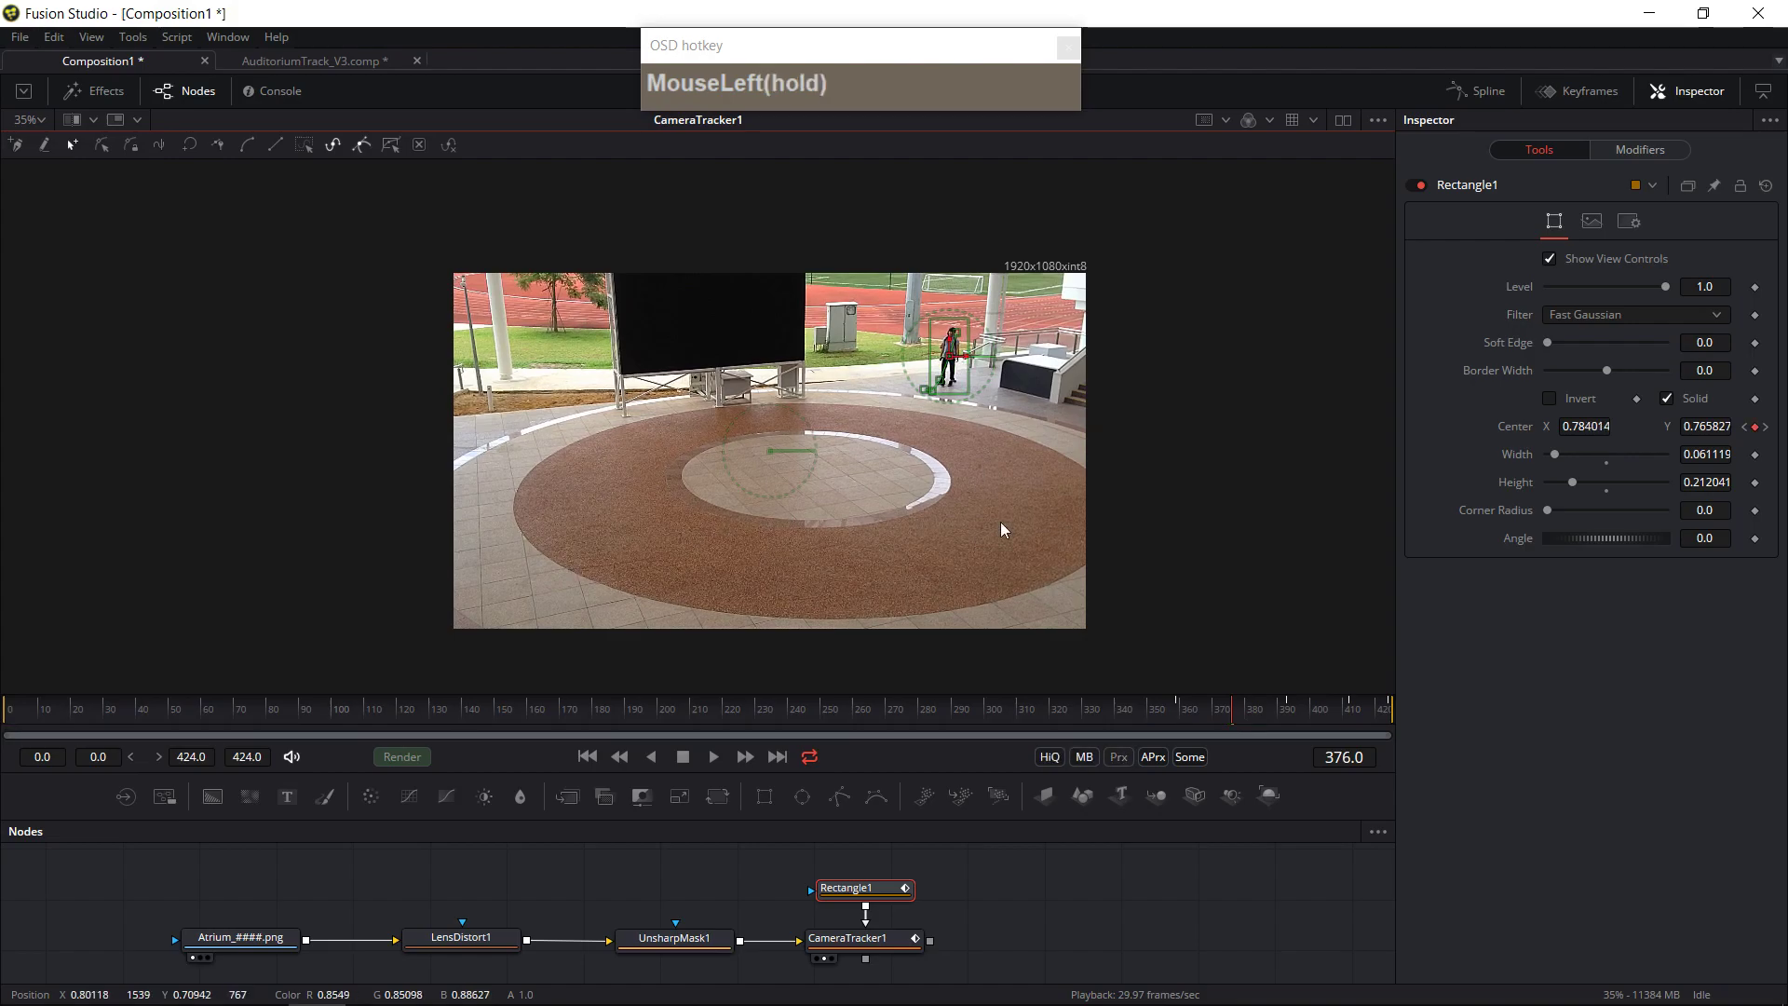
# - Keyframe the rectangle mask over the people at two frames before 359 and widen it to about 0.082
pyautogui.click(1108, 718)
pyautogui.moveTo(965, 299); pyautogui.dragTo(956, 301)
pyautogui.moveTo(1046, 722); pyautogui.dragTo(1016, 714)
pyautogui.moveTo(976, 311); pyautogui.dragTo(958, 302)
# - Keyframe the rectangle mask over the people at the image's upper edge at frames 280, 245 and 204
pyautogui.moveTo(1020, 736); pyautogui.dragTo(919, 722)
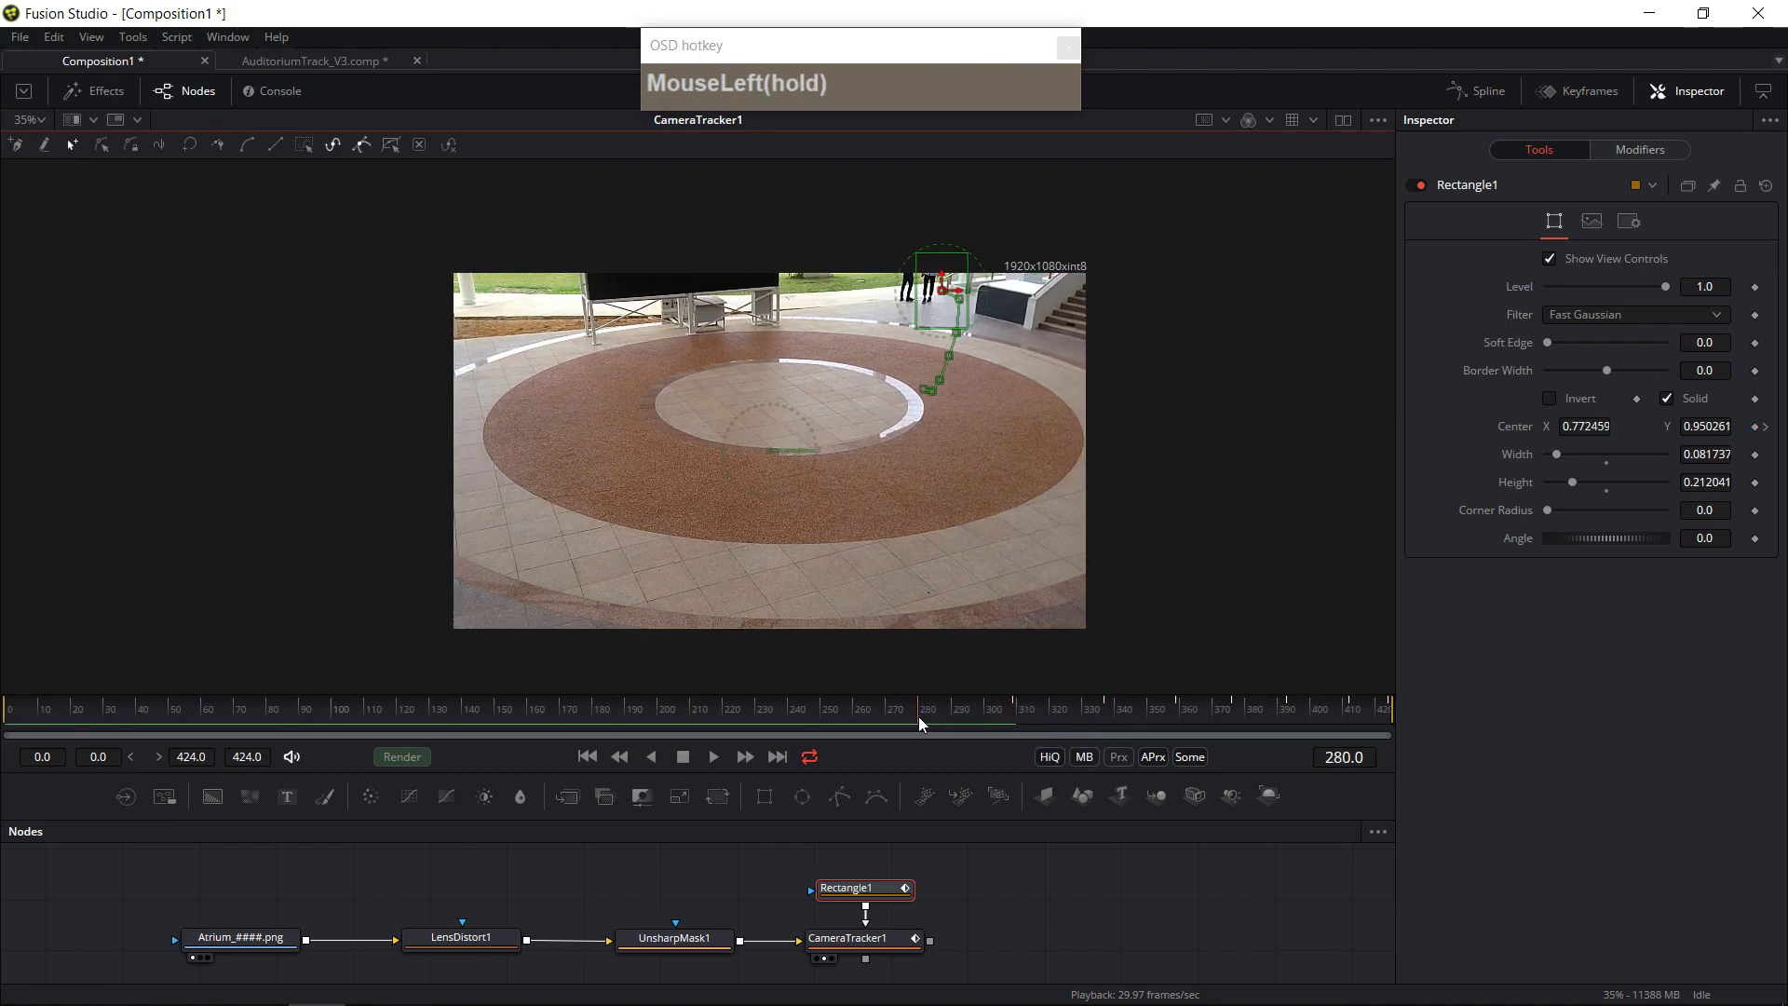
pyautogui.moveTo(942, 296); pyautogui.dragTo(914, 274)
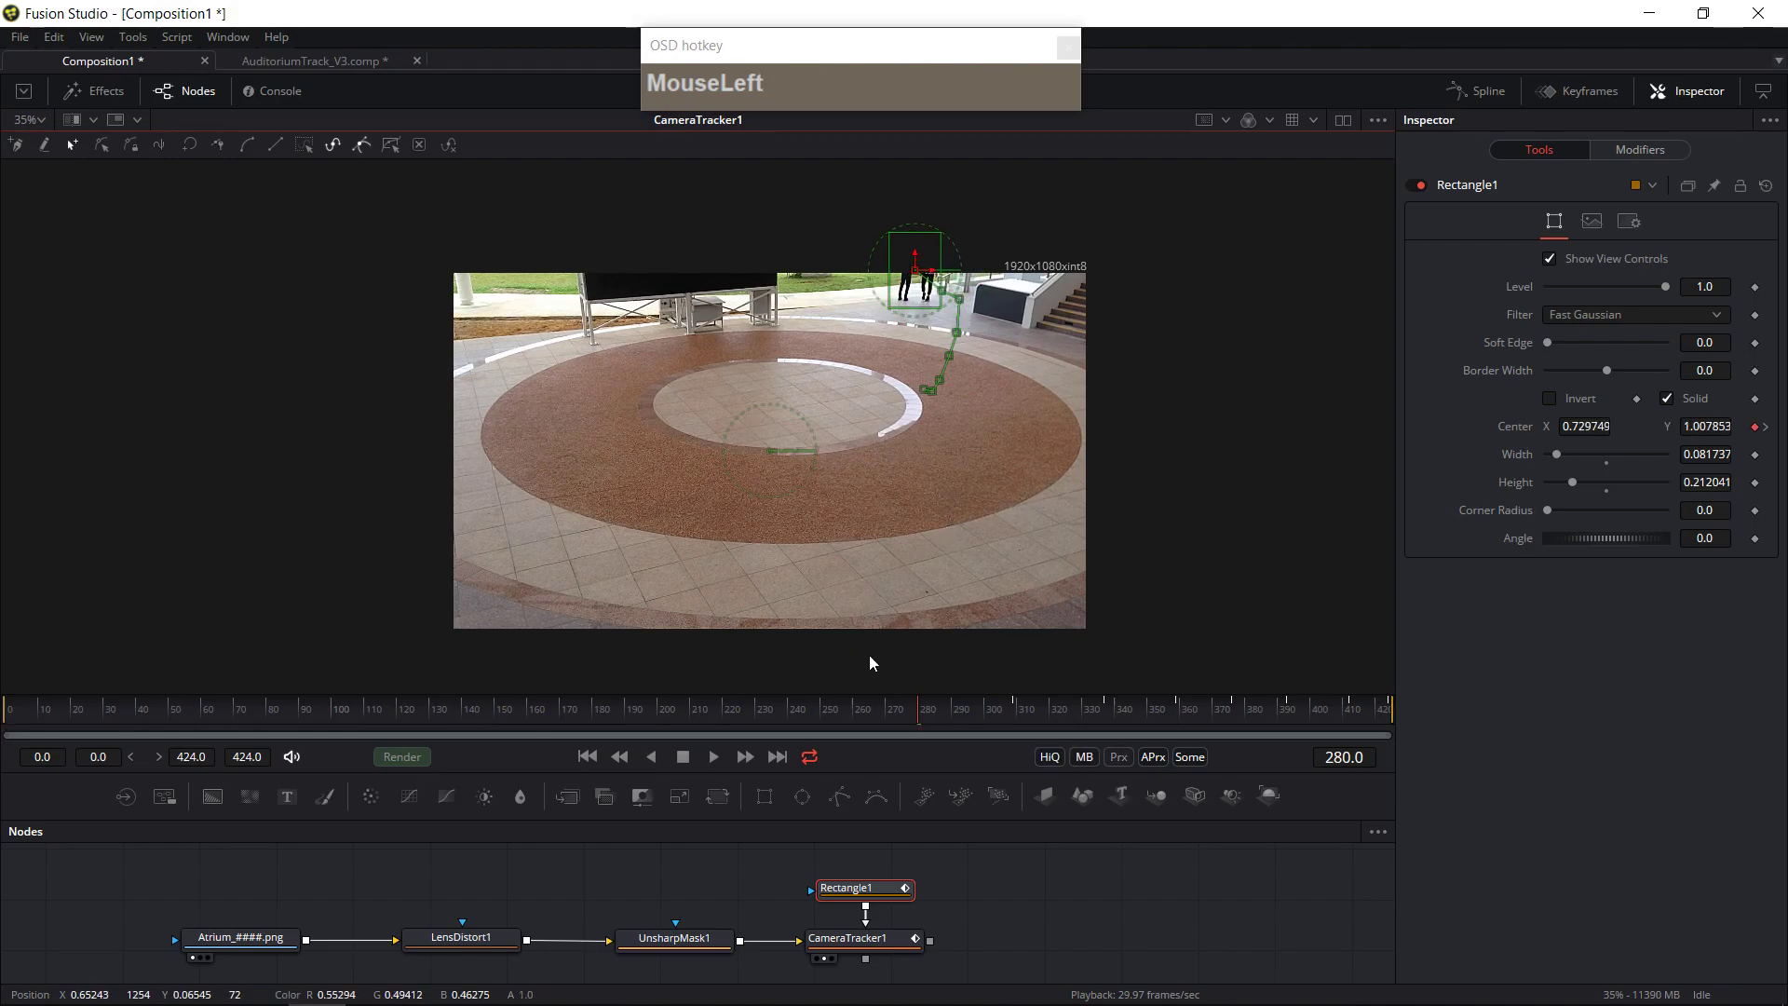
pyautogui.moveTo(850, 711); pyautogui.dragTo(808, 710)
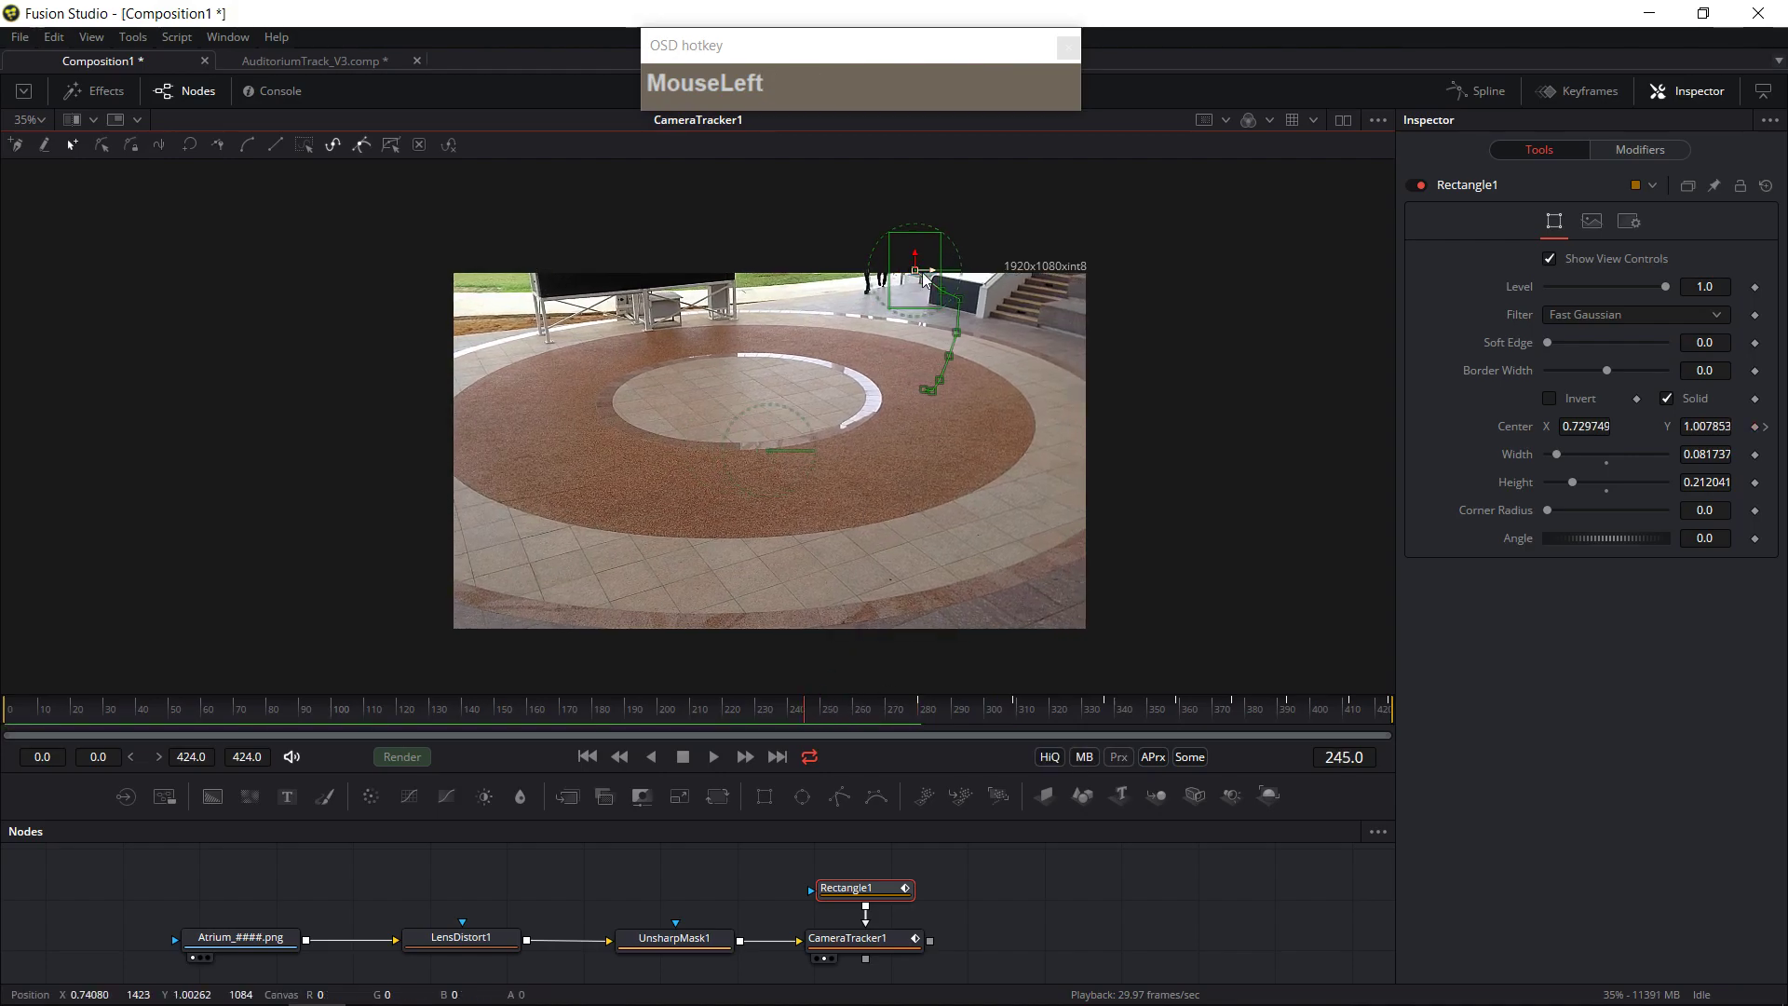
pyautogui.moveTo(917, 260); pyautogui.dragTo(865, 268)
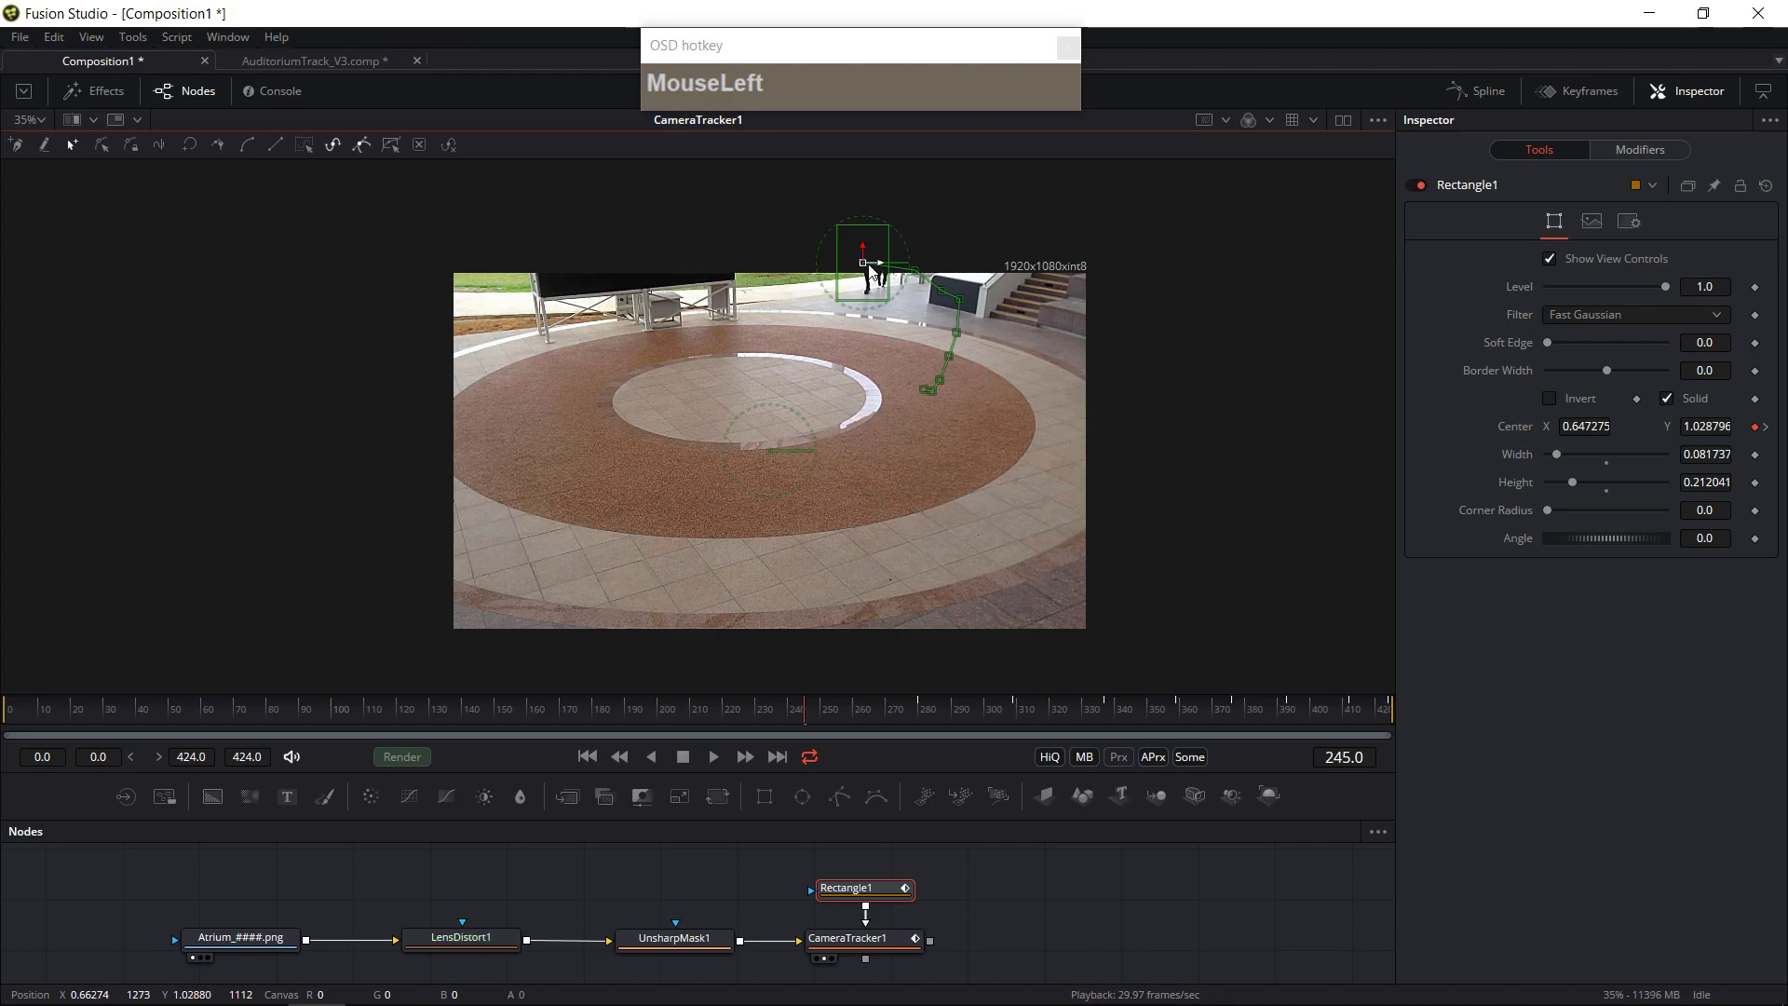
pyautogui.click(671, 712)
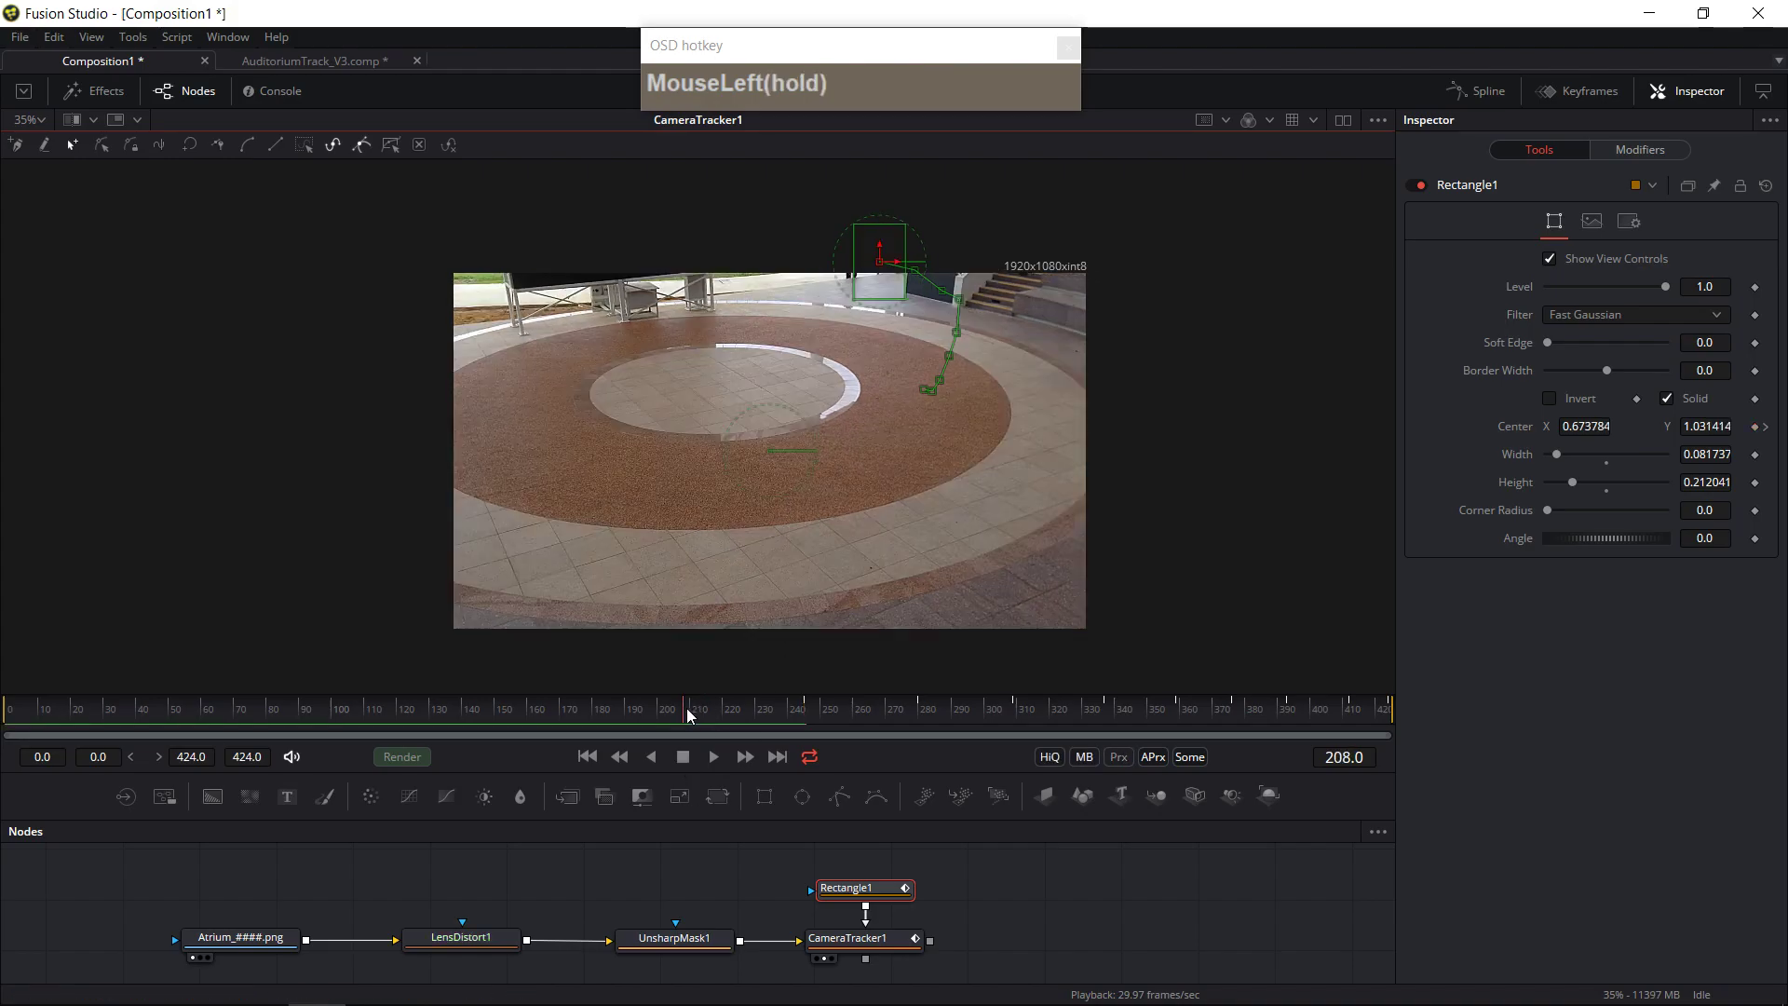
pyautogui.moveTo(849, 258); pyautogui.dragTo(857, 251)
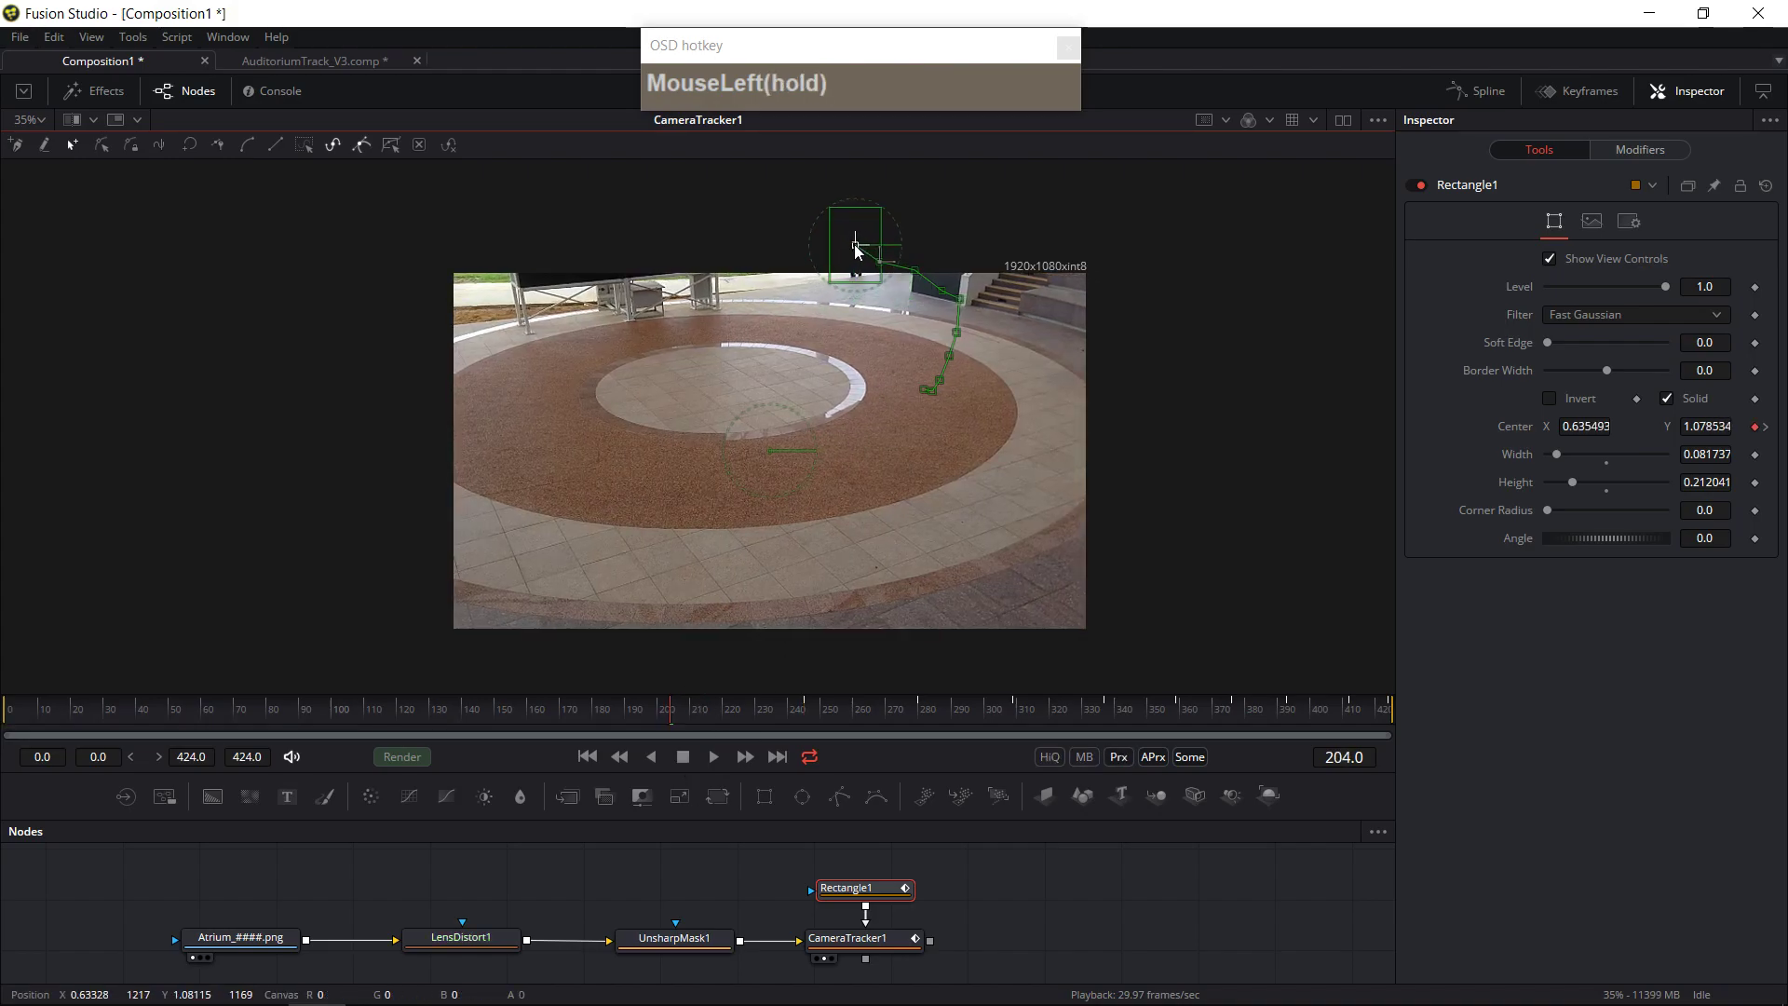
# - Keyframe the rectangle mask above the image at frame 157 and over the walking person at frame 106
pyautogui.moveTo(642, 712); pyautogui.dragTo(527, 710)
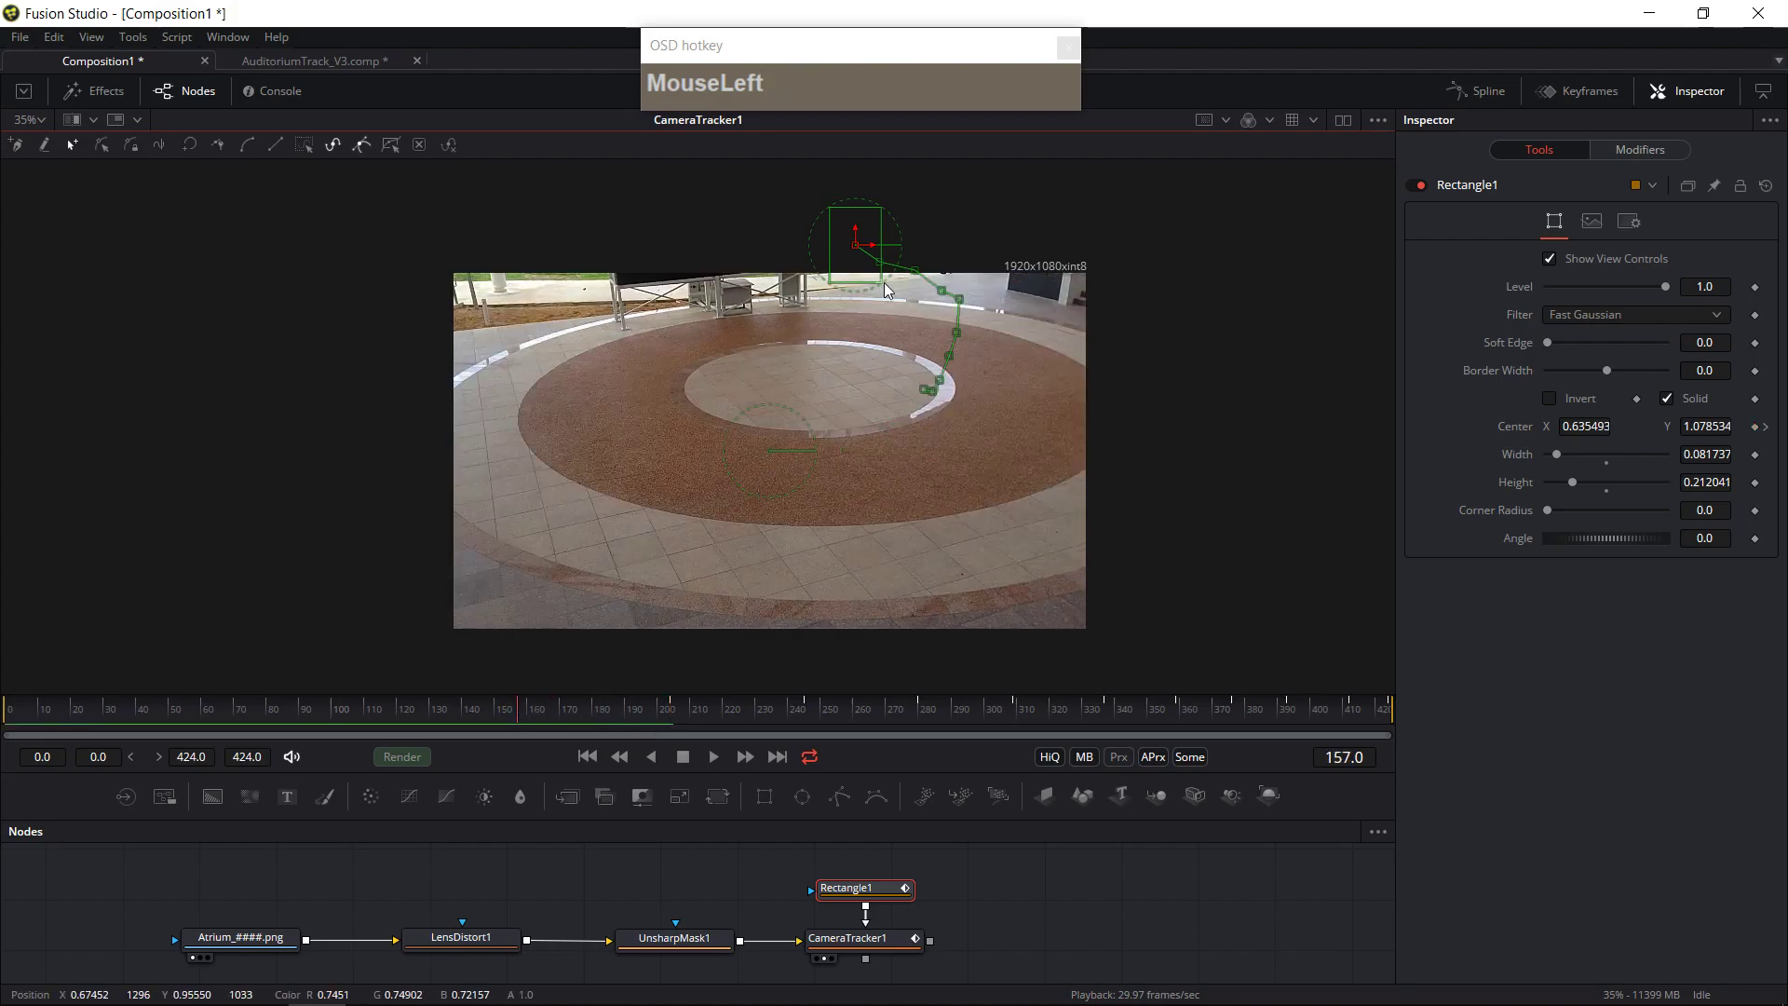
pyautogui.moveTo(405, 727); pyautogui.dragTo(345, 717)
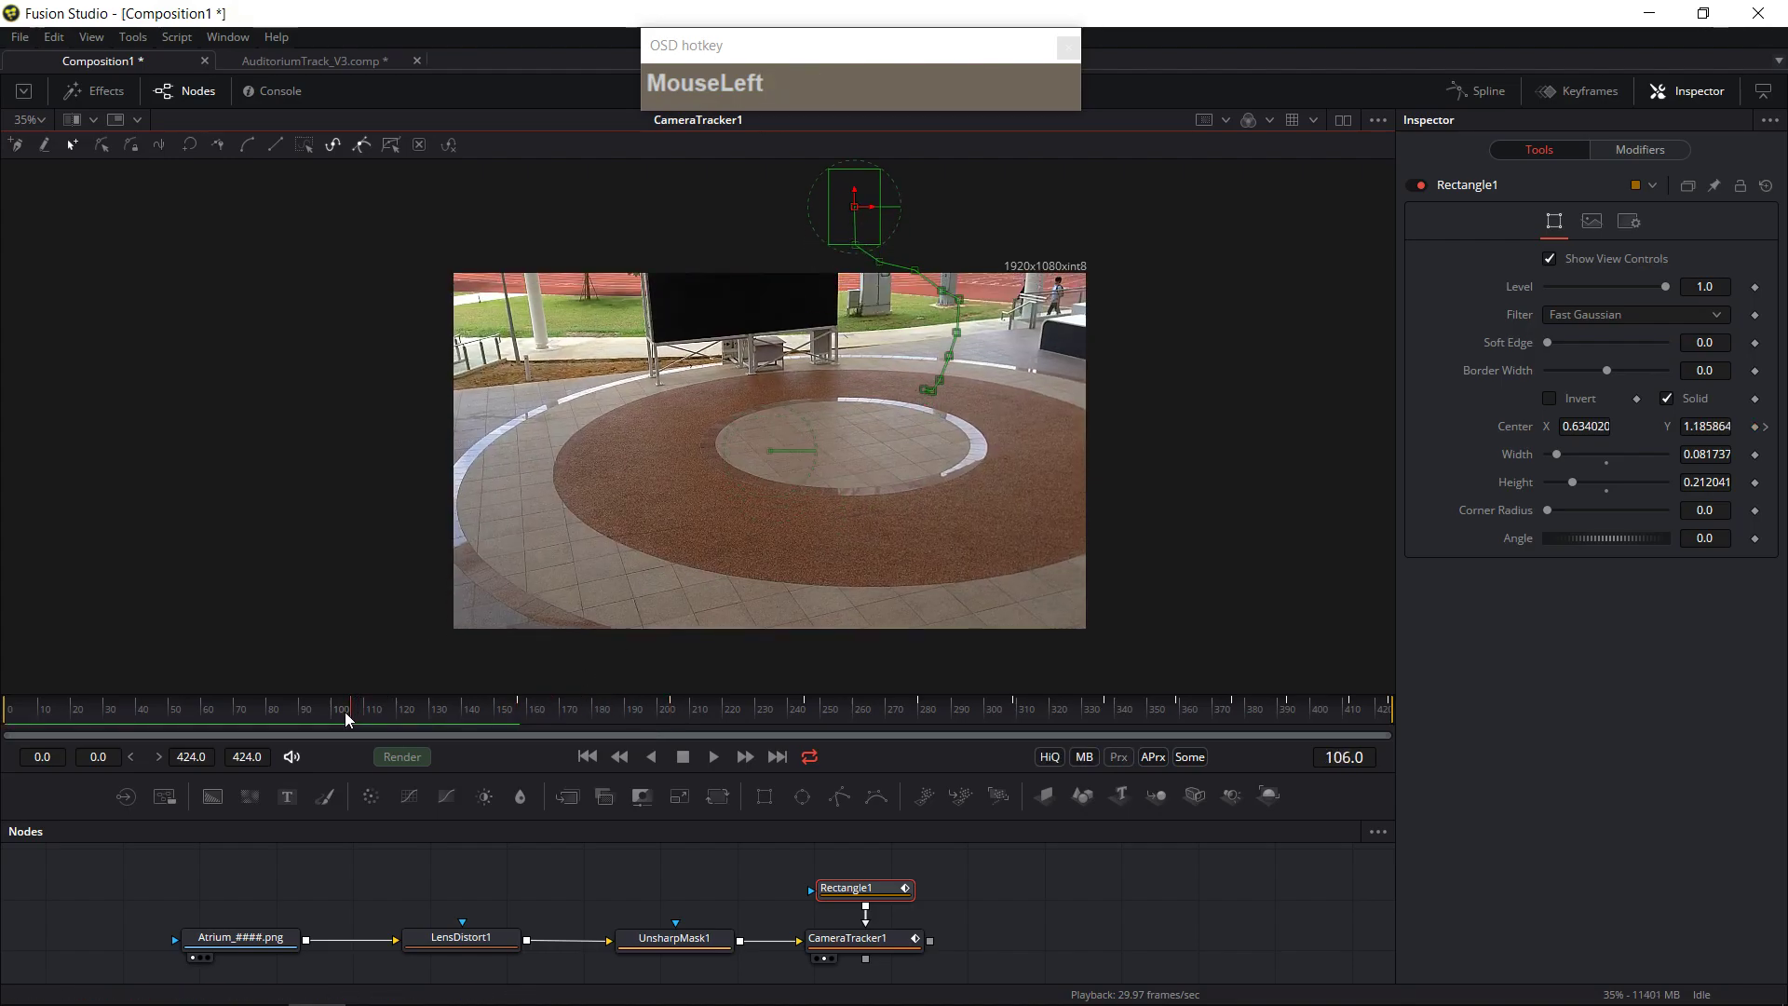
pyautogui.moveTo(858, 213); pyautogui.dragTo(1090, 304)
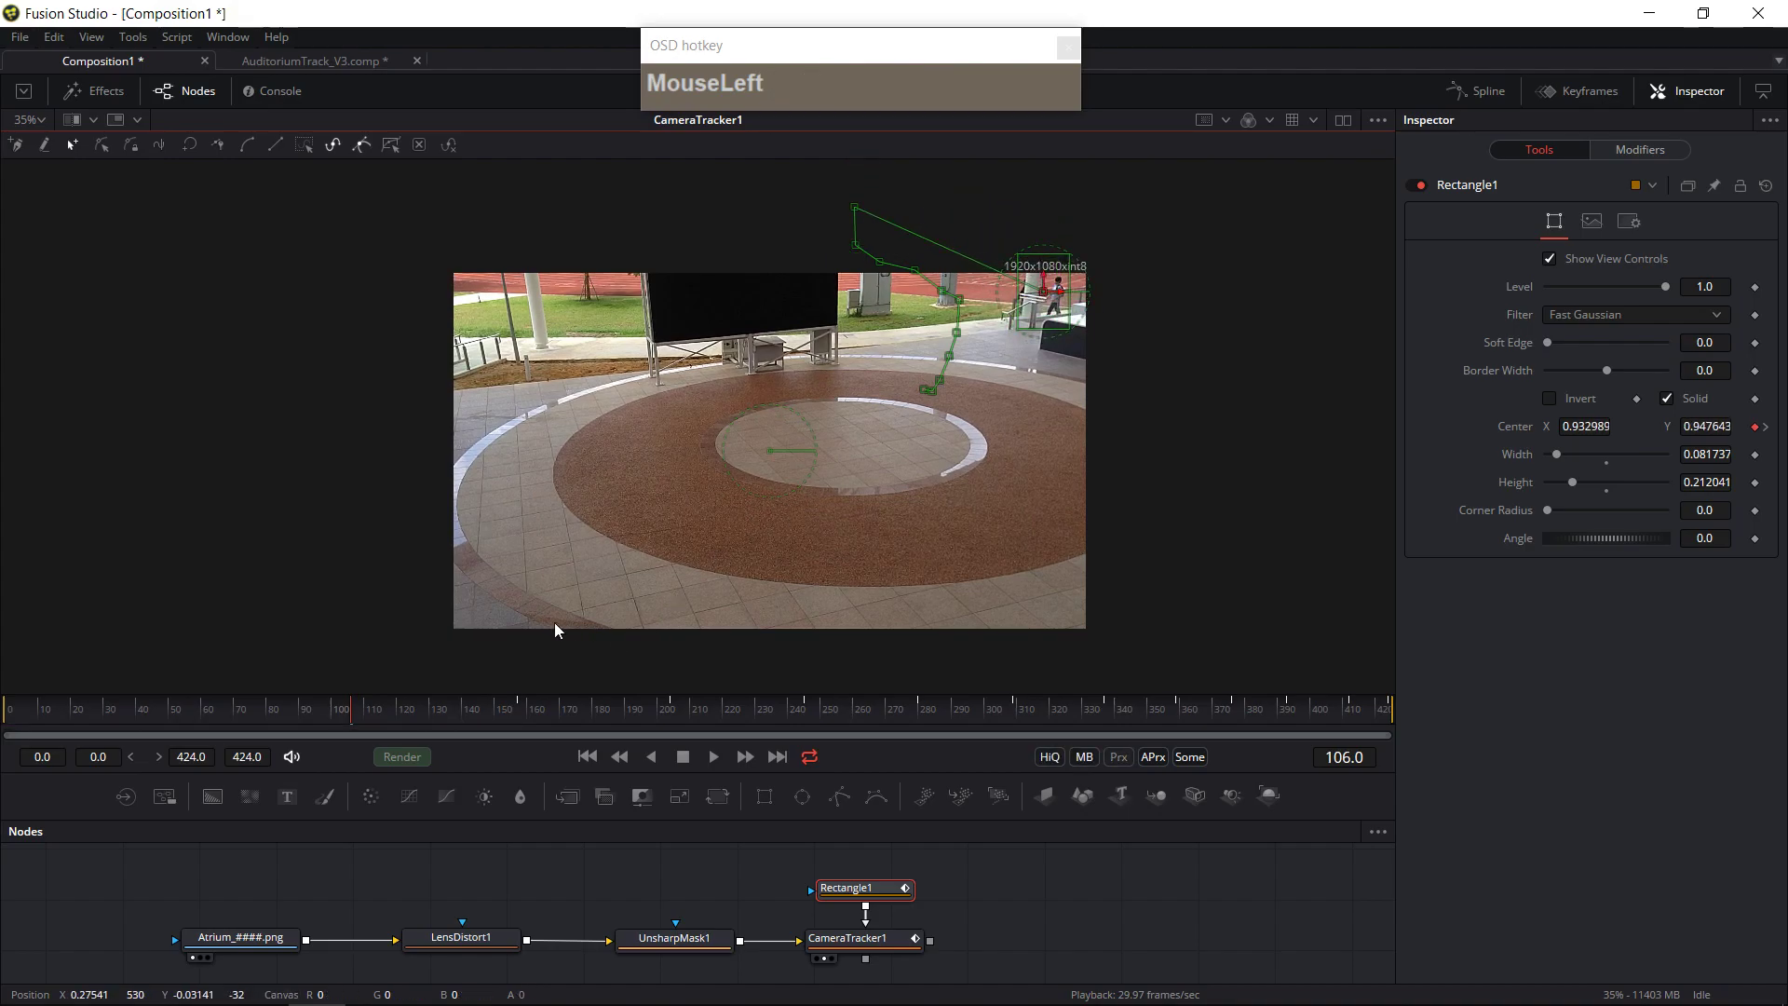
# - Correct the rectangle mask's position at frame 137, keyframe it over the person at frame 77, and return to the first frame
pyautogui.moveTo(406, 723); pyautogui.dragTo(451, 723)
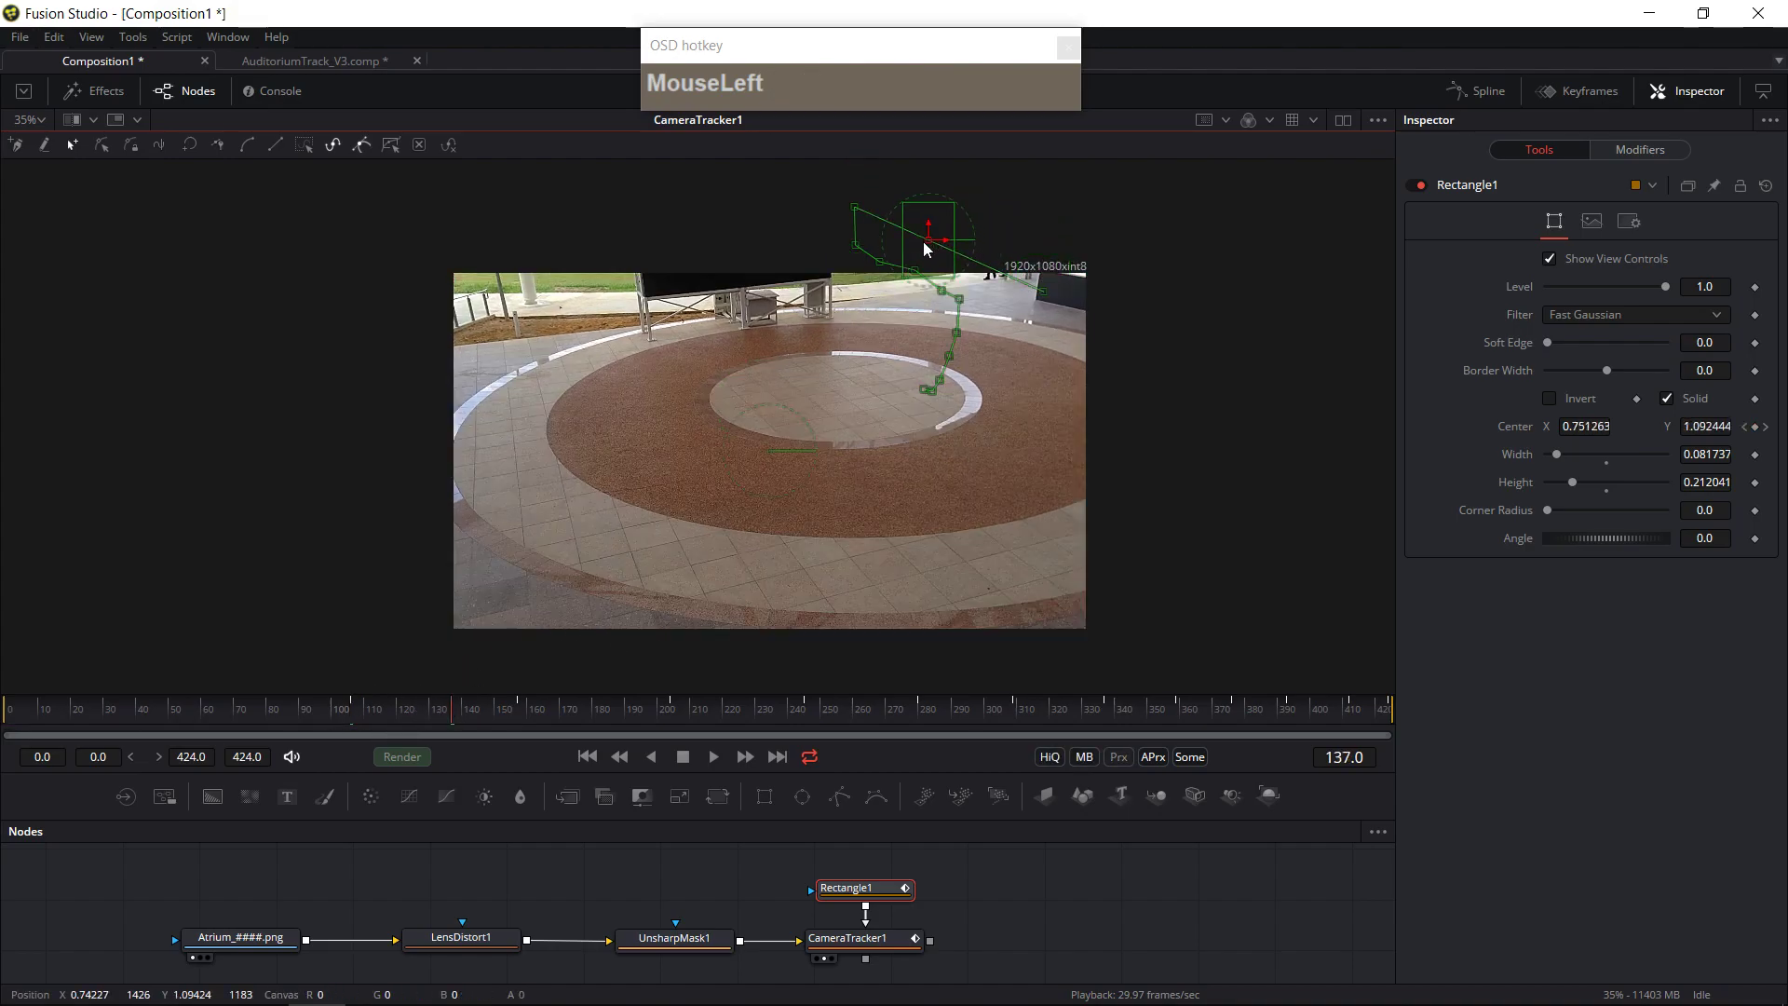
pyautogui.moveTo(929, 236); pyautogui.dragTo(1003, 247)
pyautogui.moveTo(400, 712); pyautogui.dragTo(257, 730)
pyautogui.moveTo(1044, 291); pyautogui.dragTo(1080, 363)
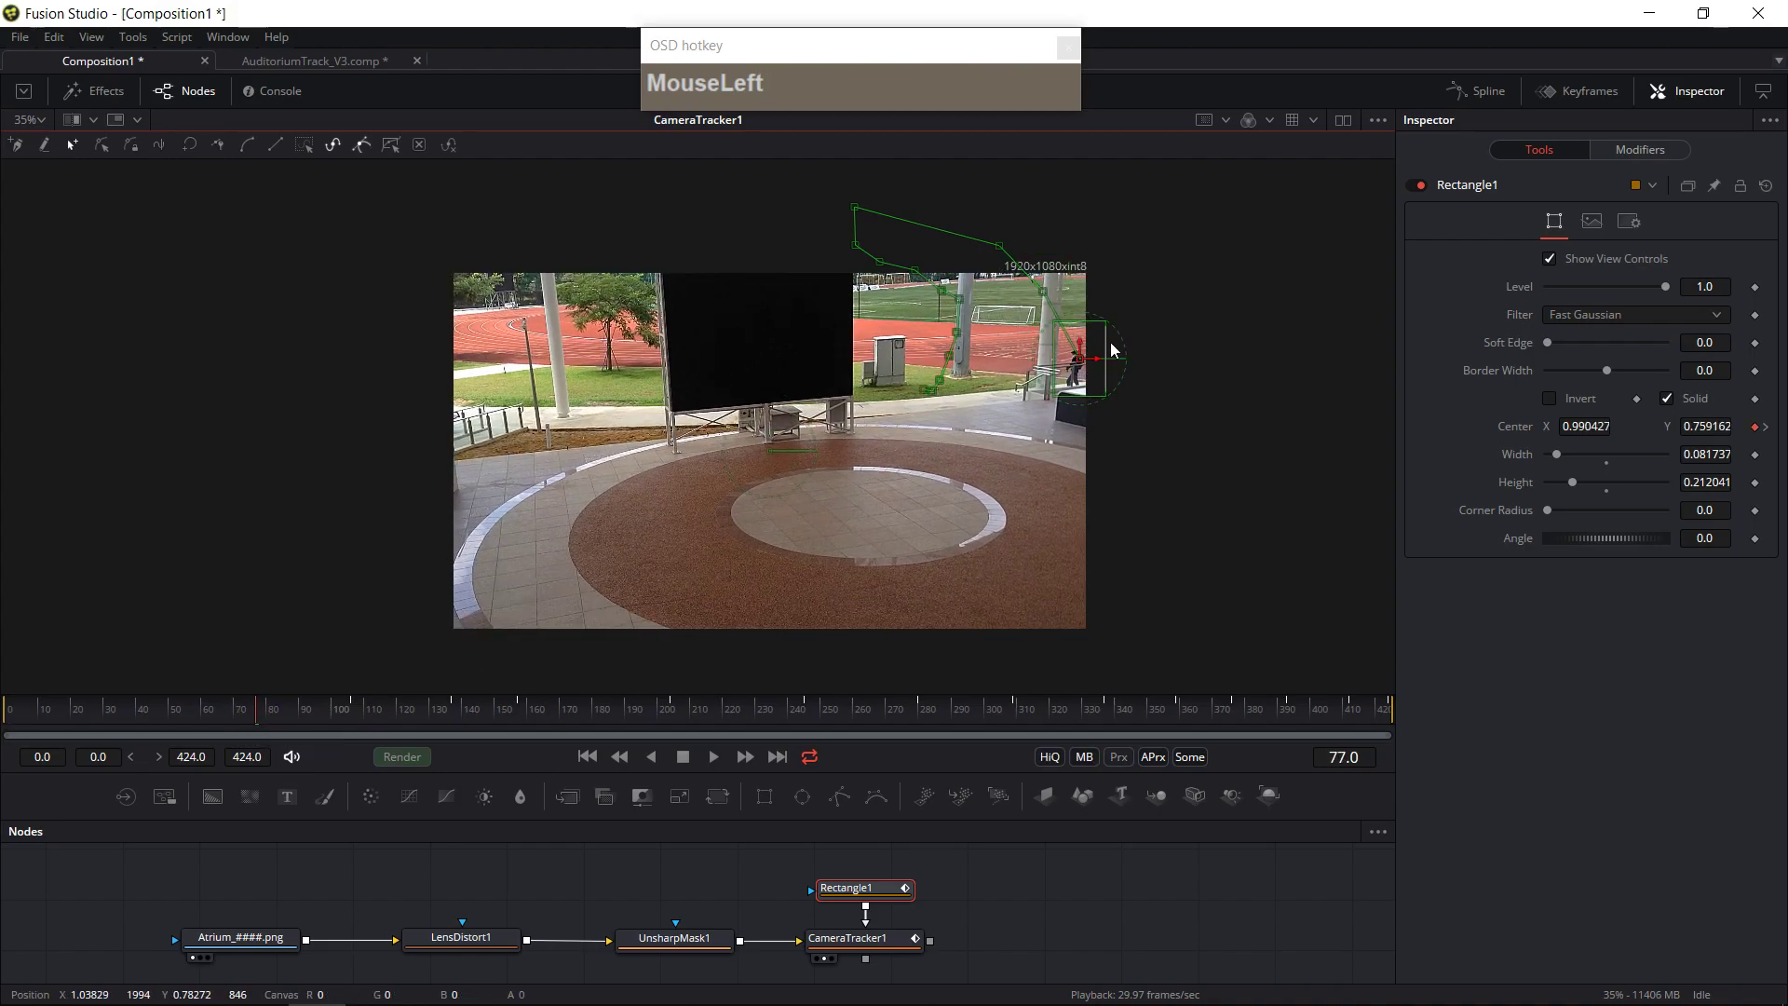
pyautogui.click(587, 756)
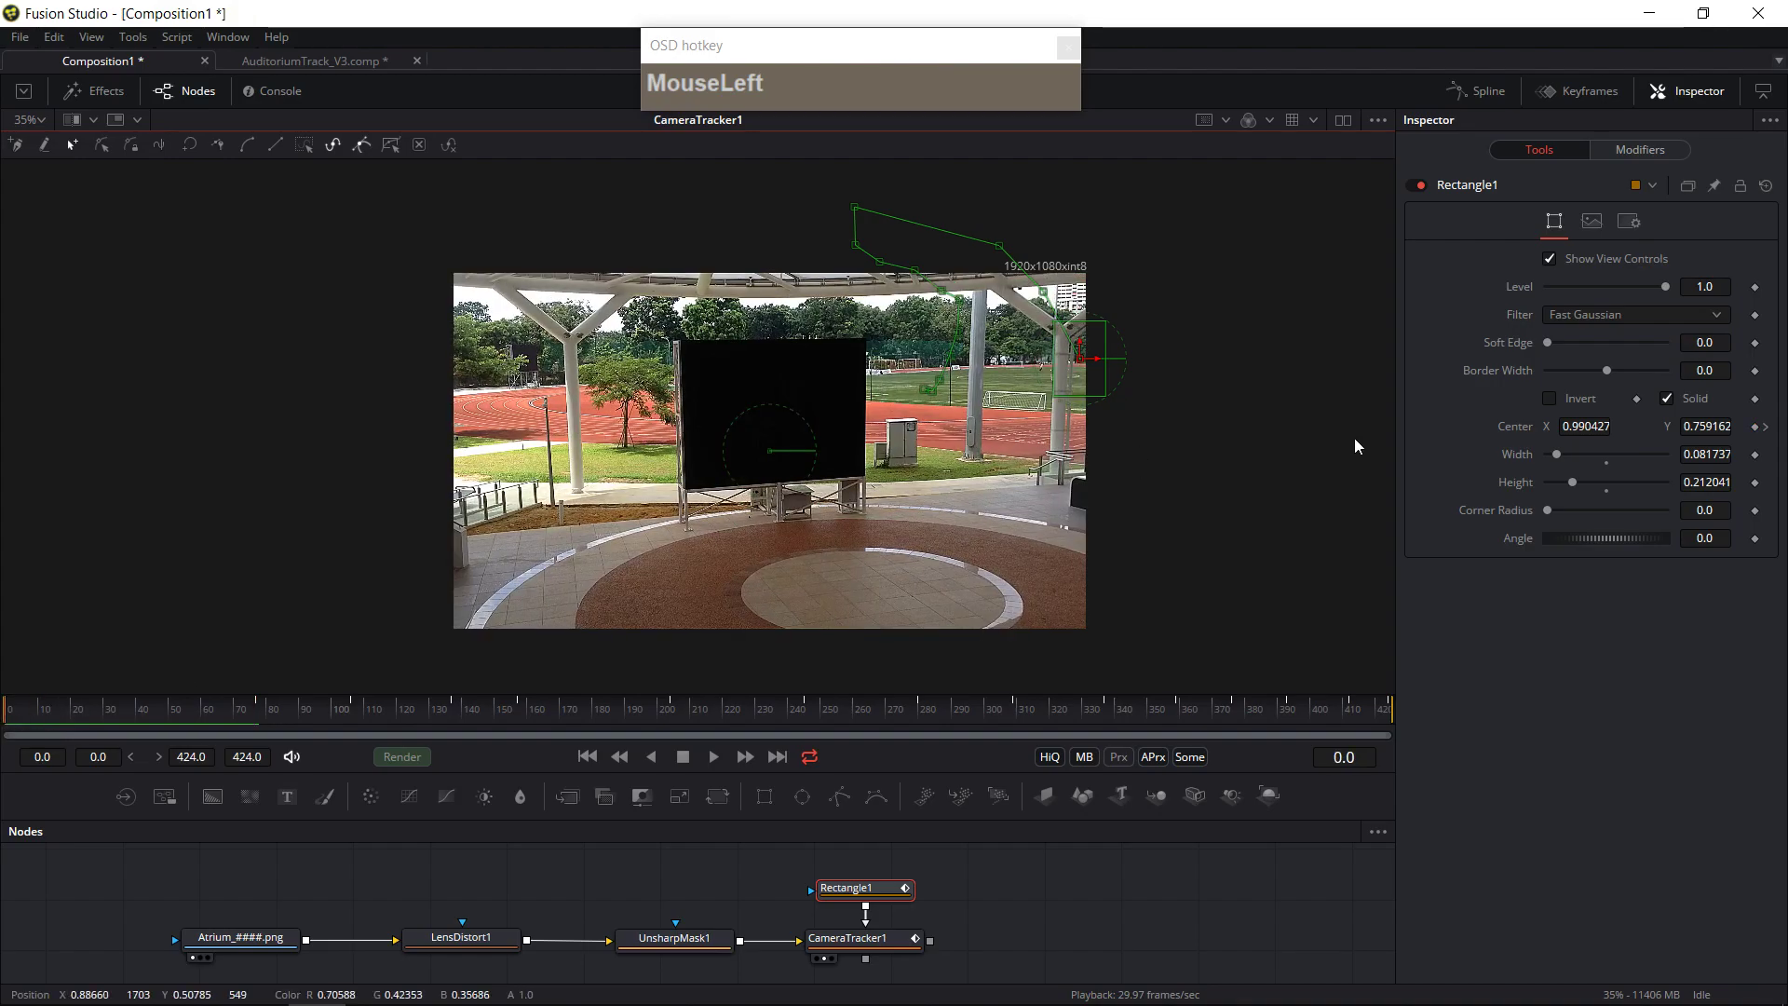
# - Keyframe the rectangle mask's width and height at the first frame and lower its center to Y about 0.736 at frame 77
pyautogui.click(1755, 453)
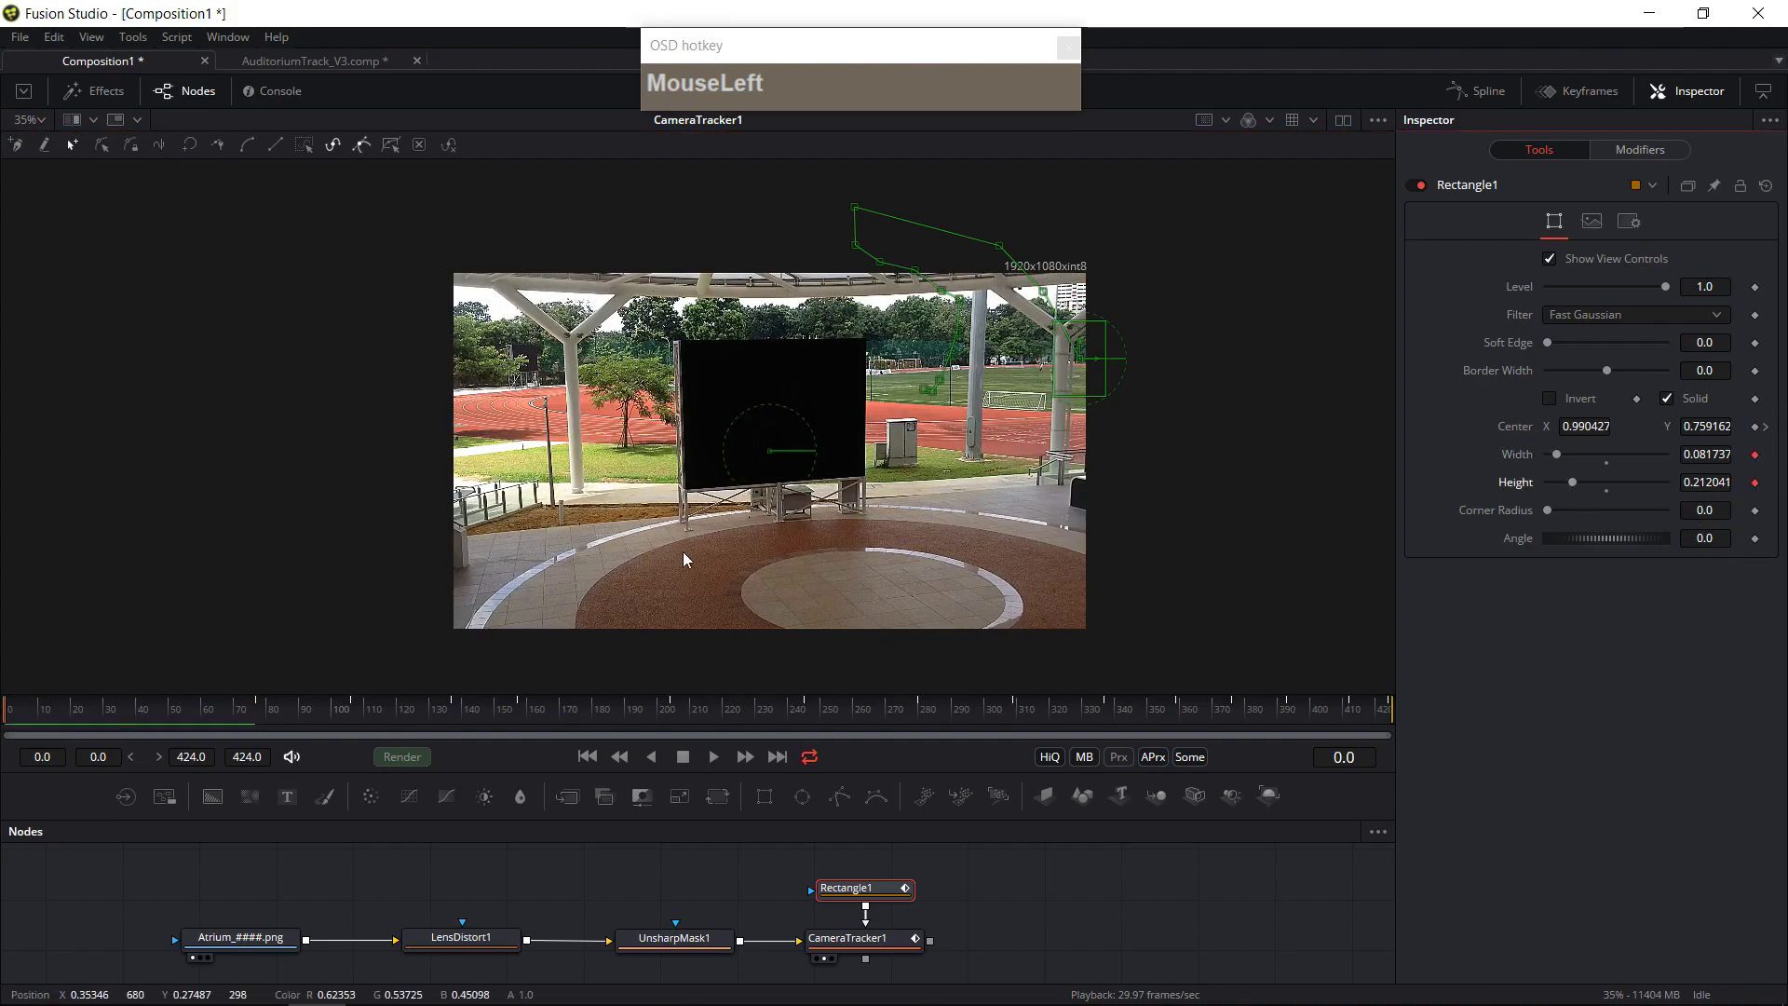
pyautogui.click(259, 710)
pyautogui.click(1118, 344)
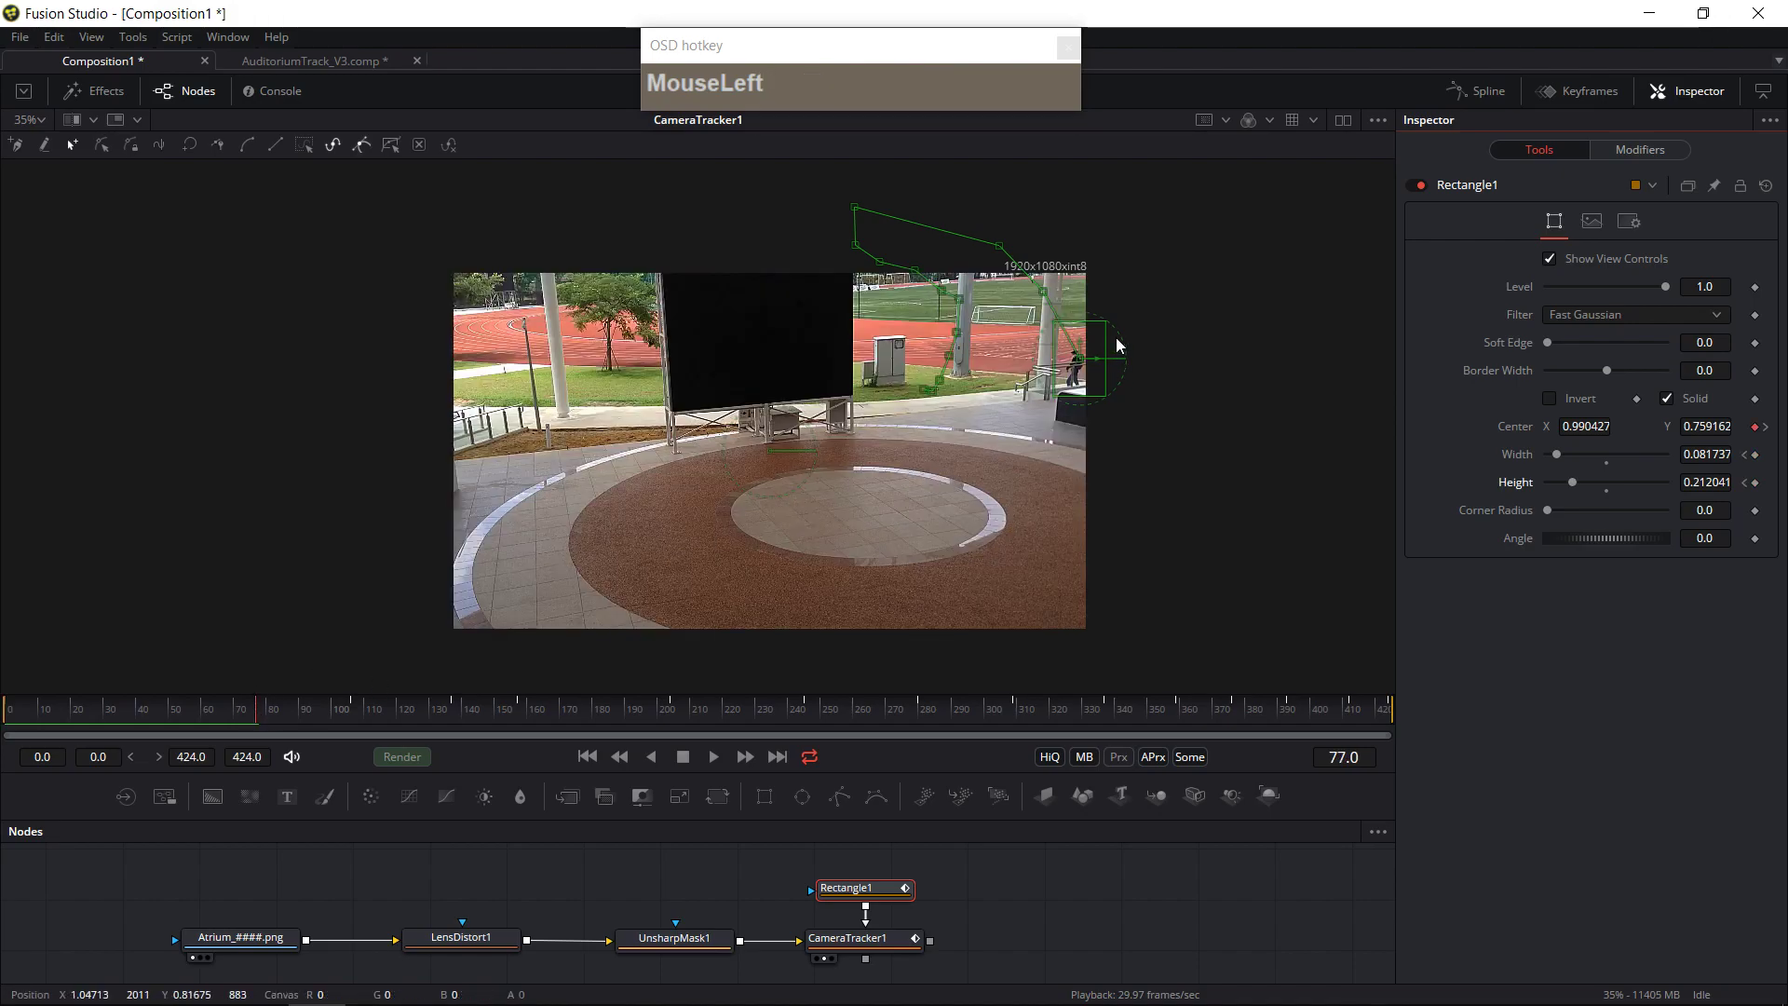
pyautogui.moveTo(1110, 330)
pyautogui.mouseDown()
pyautogui.moveTo(1089, 348)
pyautogui.moveTo(1099, 337)
pyautogui.mouseUp()
# - Keyframe the rectangle mask outside the image at frame 0, about X 1.083, Y 0.728, and at frame 62, about X 1.045, Y 0.658
pyautogui.press('Home')
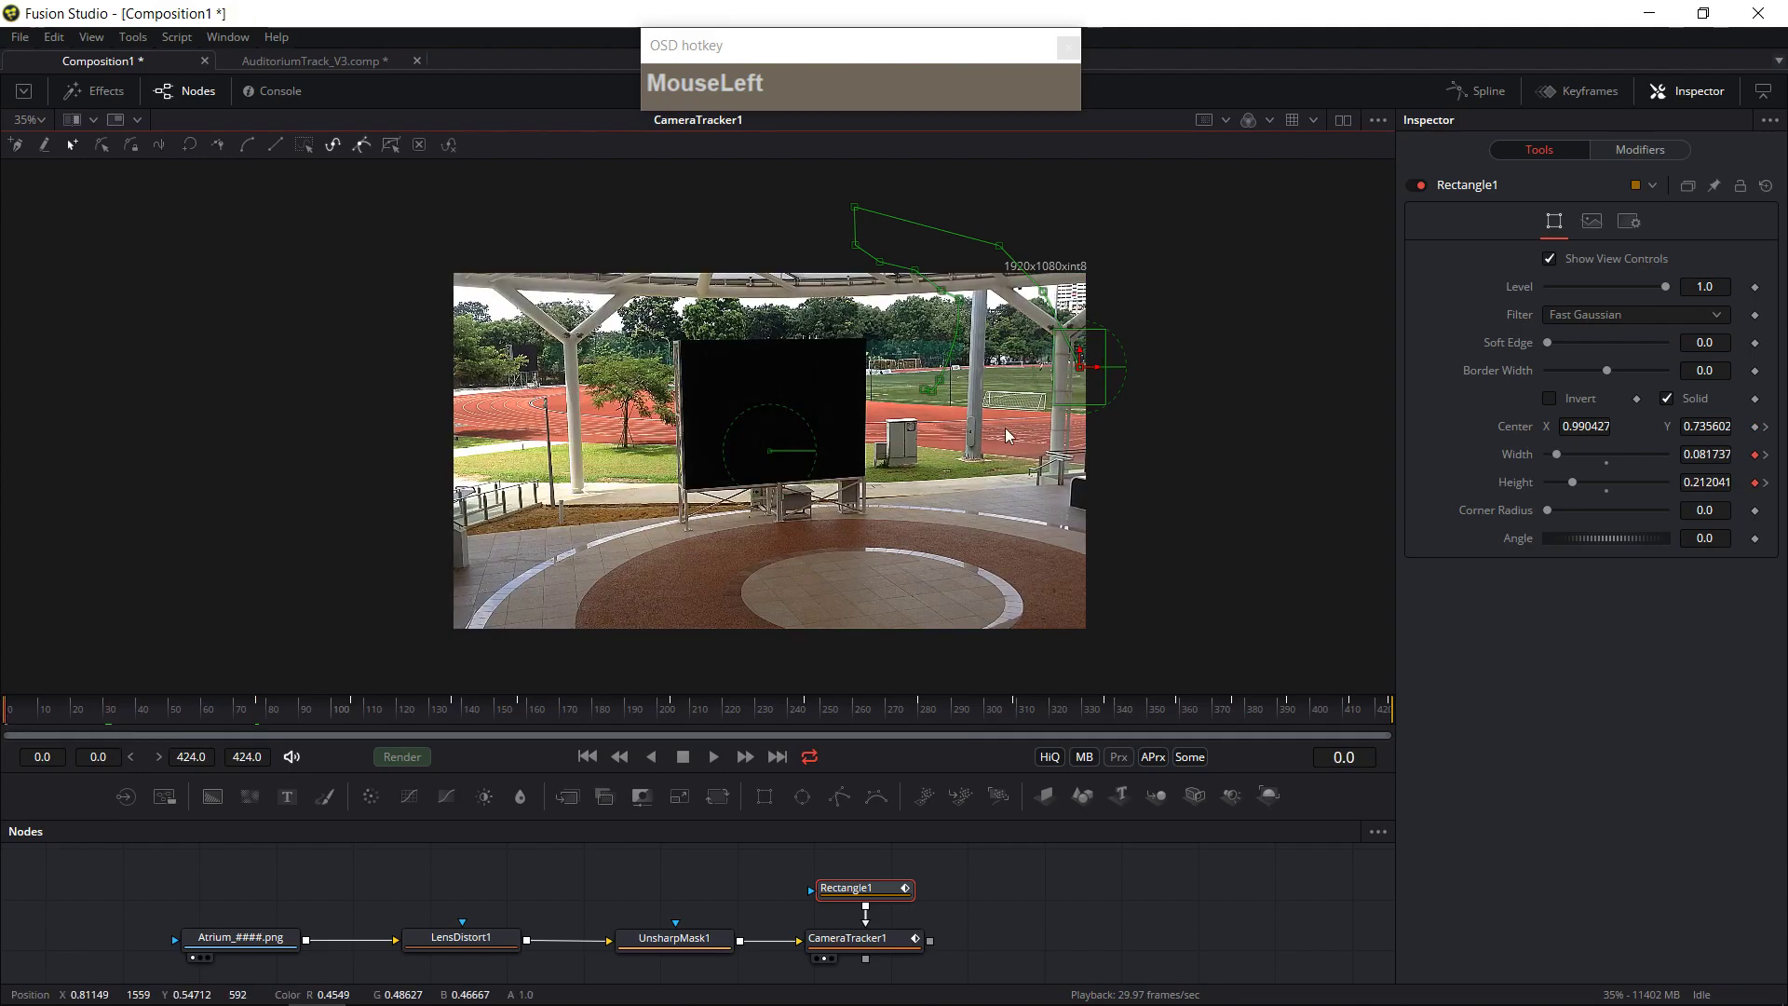
pyautogui.moveTo(1083, 372); pyautogui.dragTo(1138, 370)
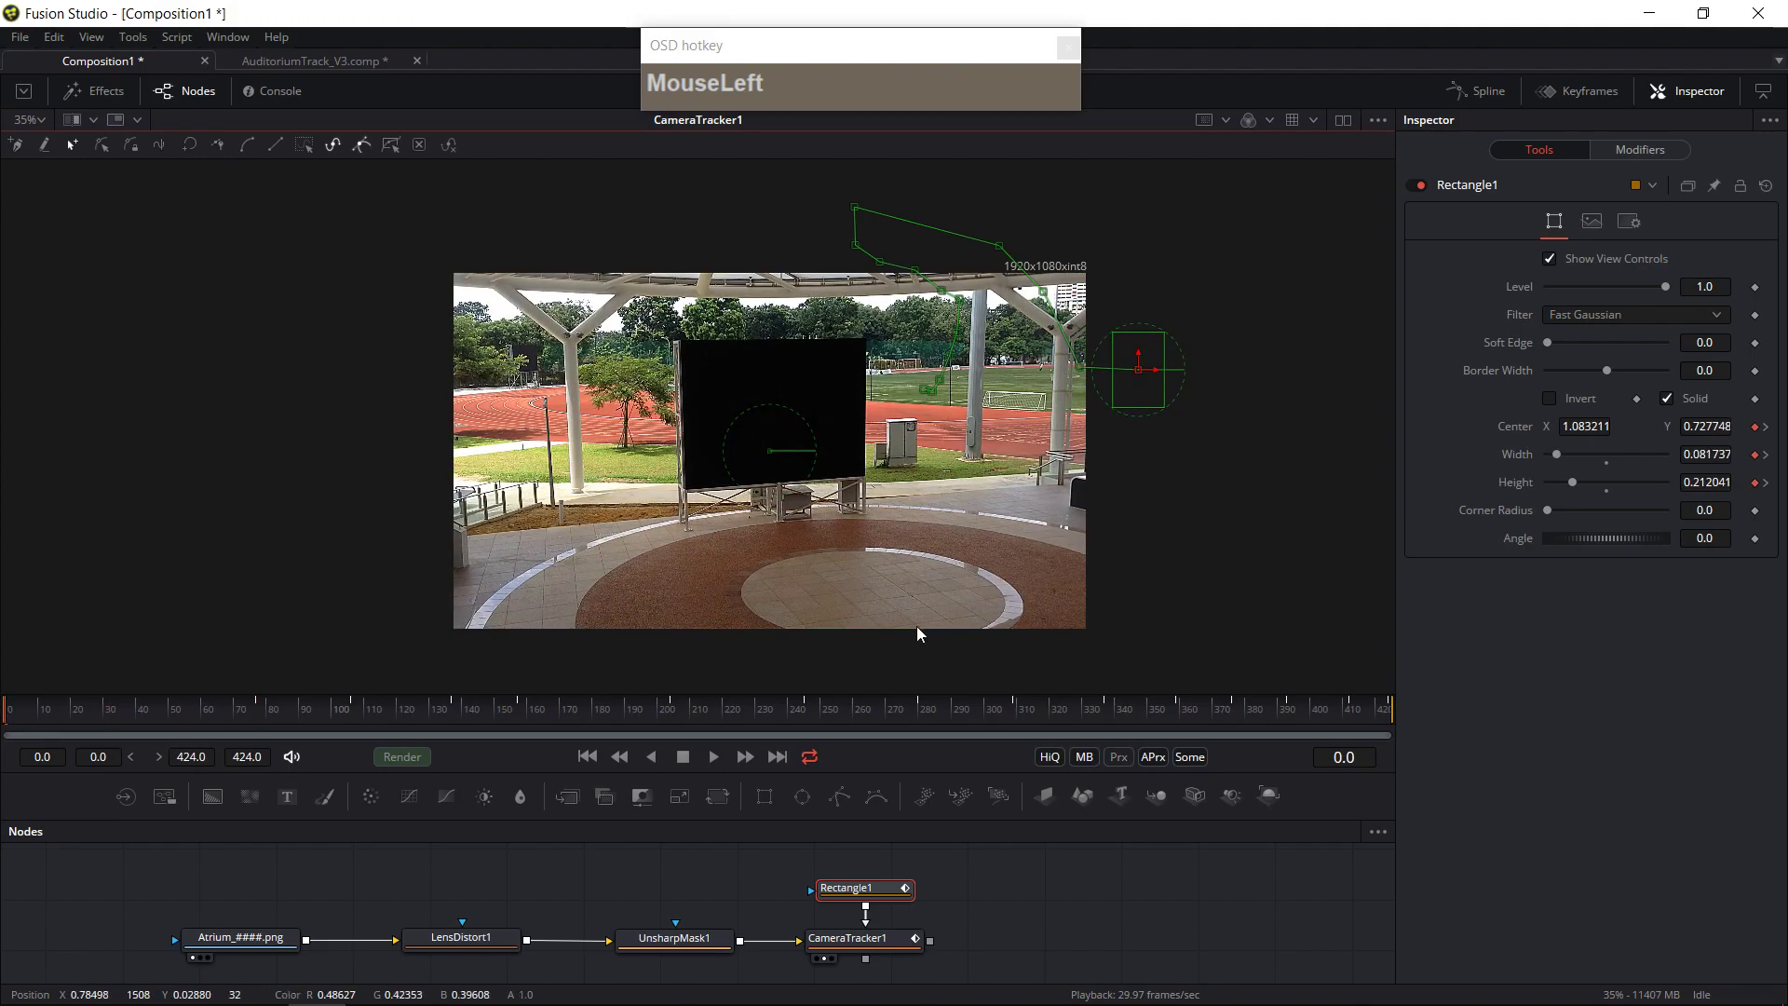
pyautogui.moveTo(151, 718); pyautogui.dragTo(208, 726)
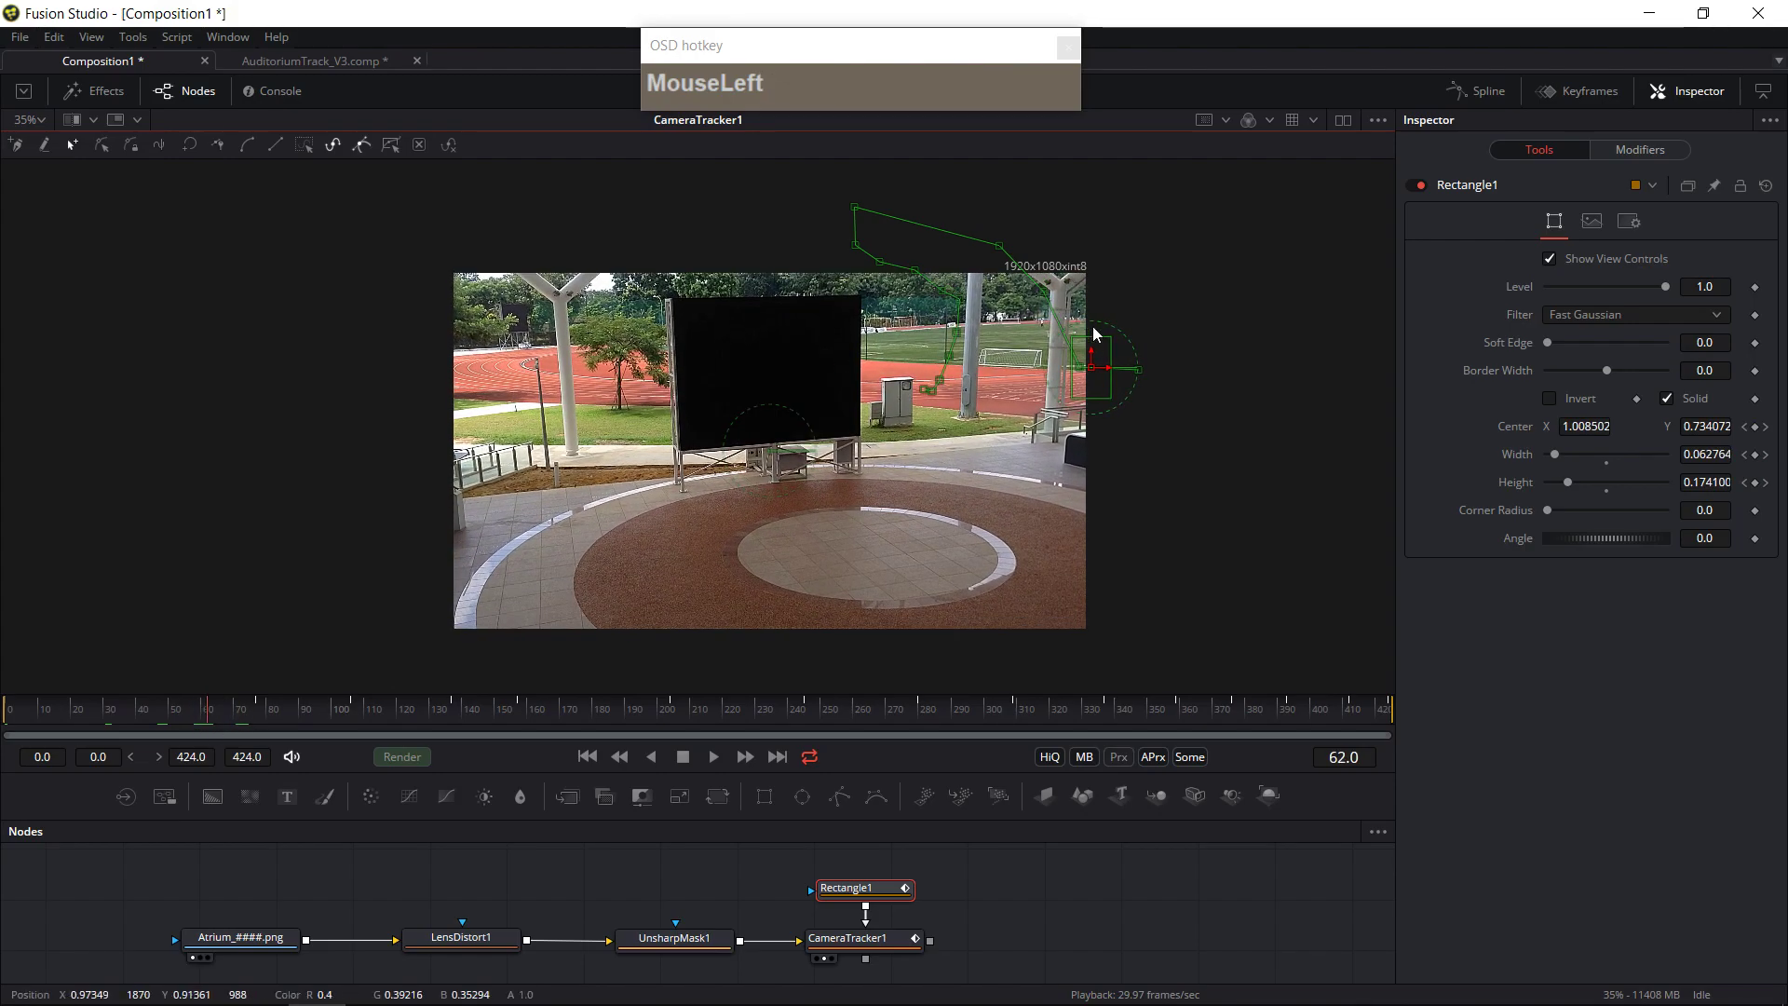
pyautogui.moveTo(1094, 372); pyautogui.dragTo(1117, 392)
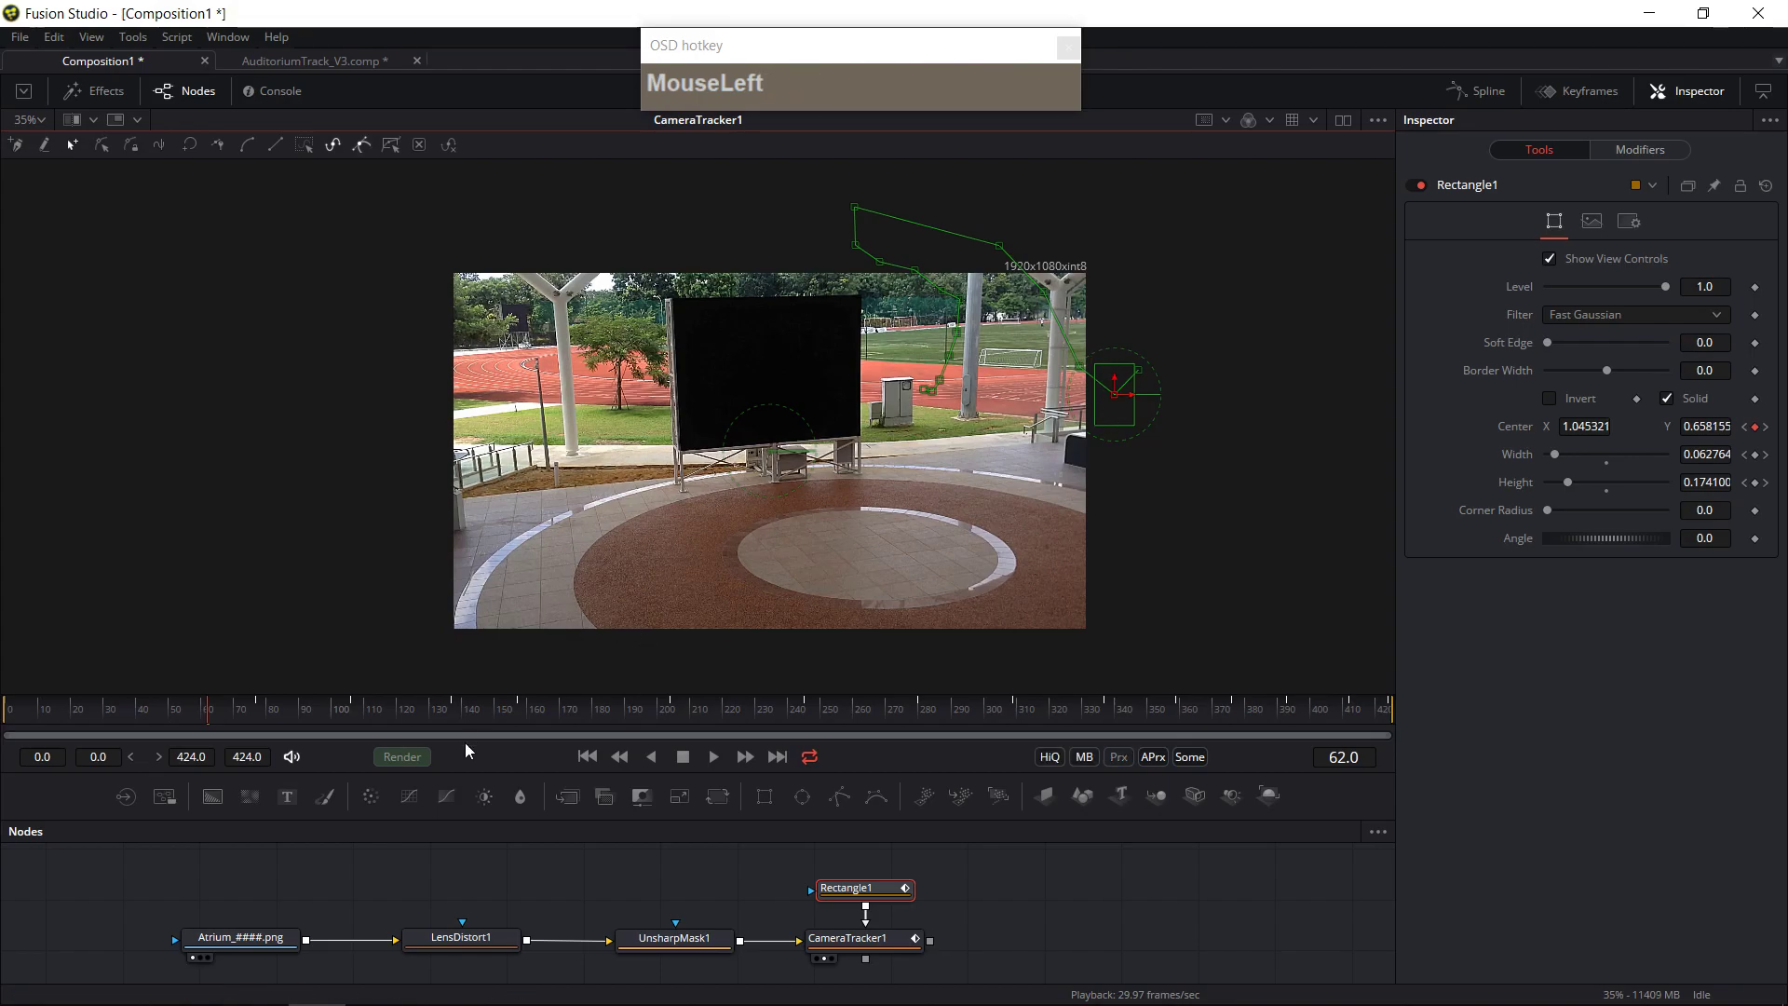
# - Lower the rectangle mask's center to Y about 1.056 at frame 137 and readjust it over the people up to frame 280
pyautogui.moveTo(246, 713); pyautogui.dragTo(357, 713)
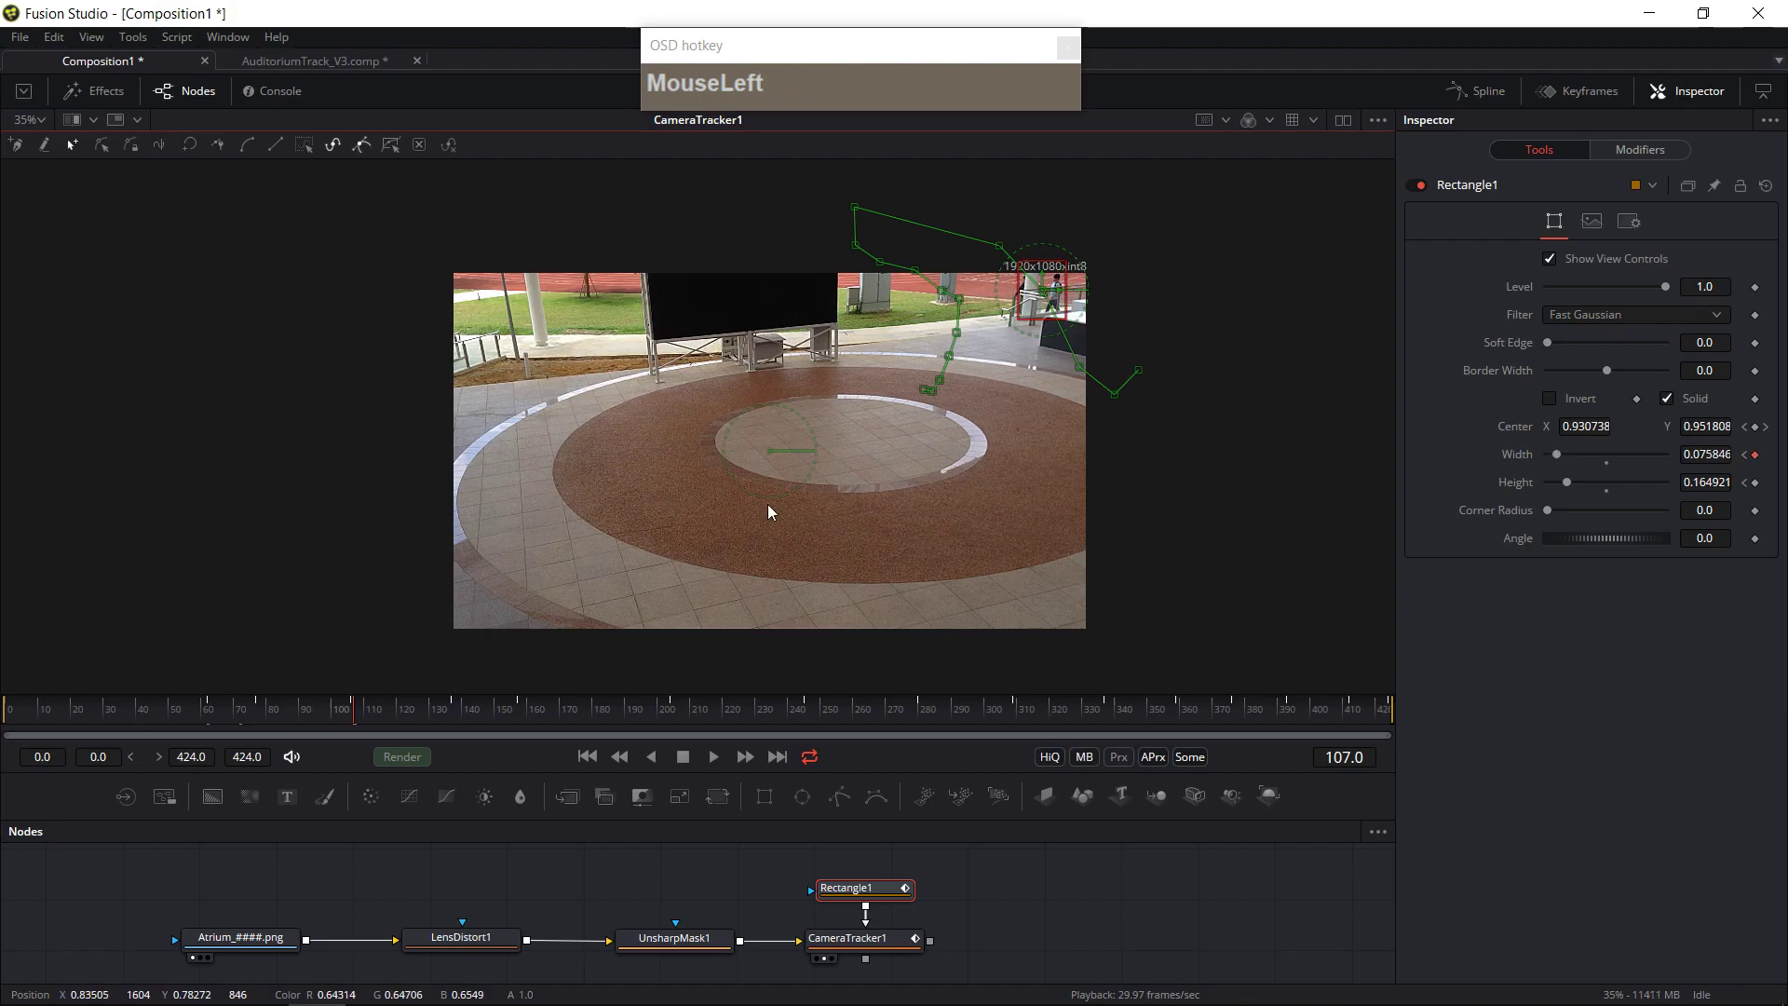
pyautogui.moveTo(434, 717); pyautogui.dragTo(456, 718)
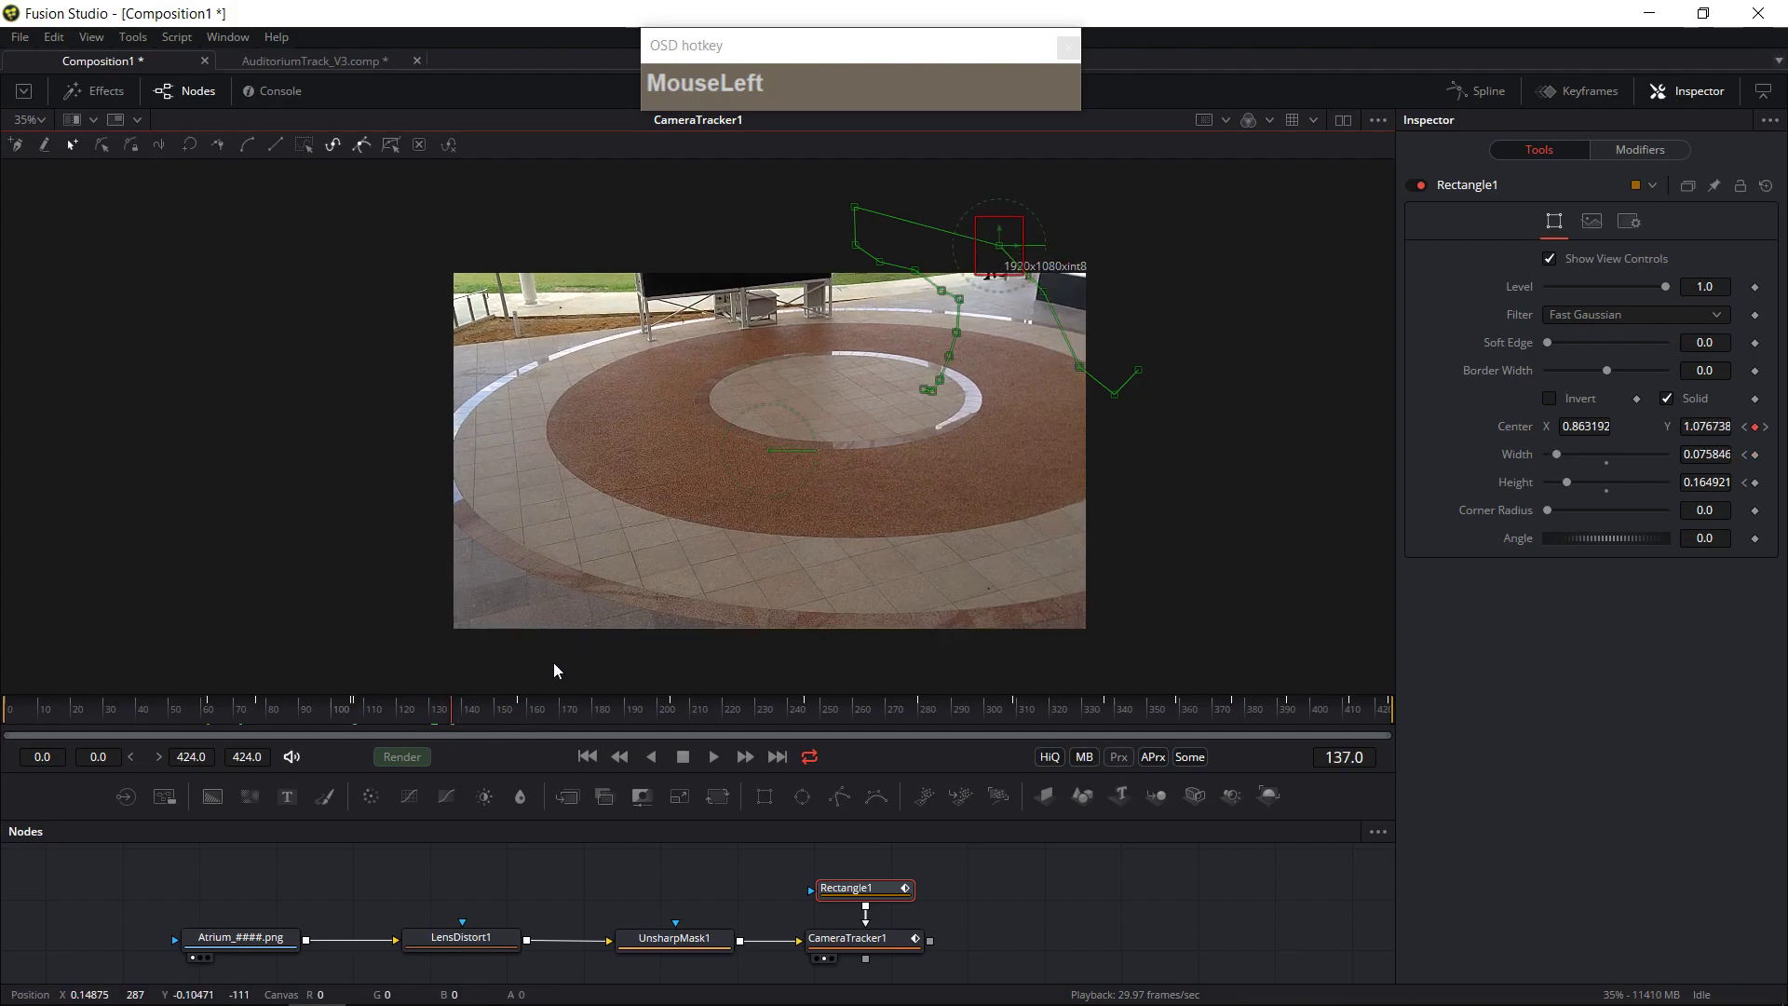
pyautogui.moveTo(1000, 257); pyautogui.dragTo(1004, 261)
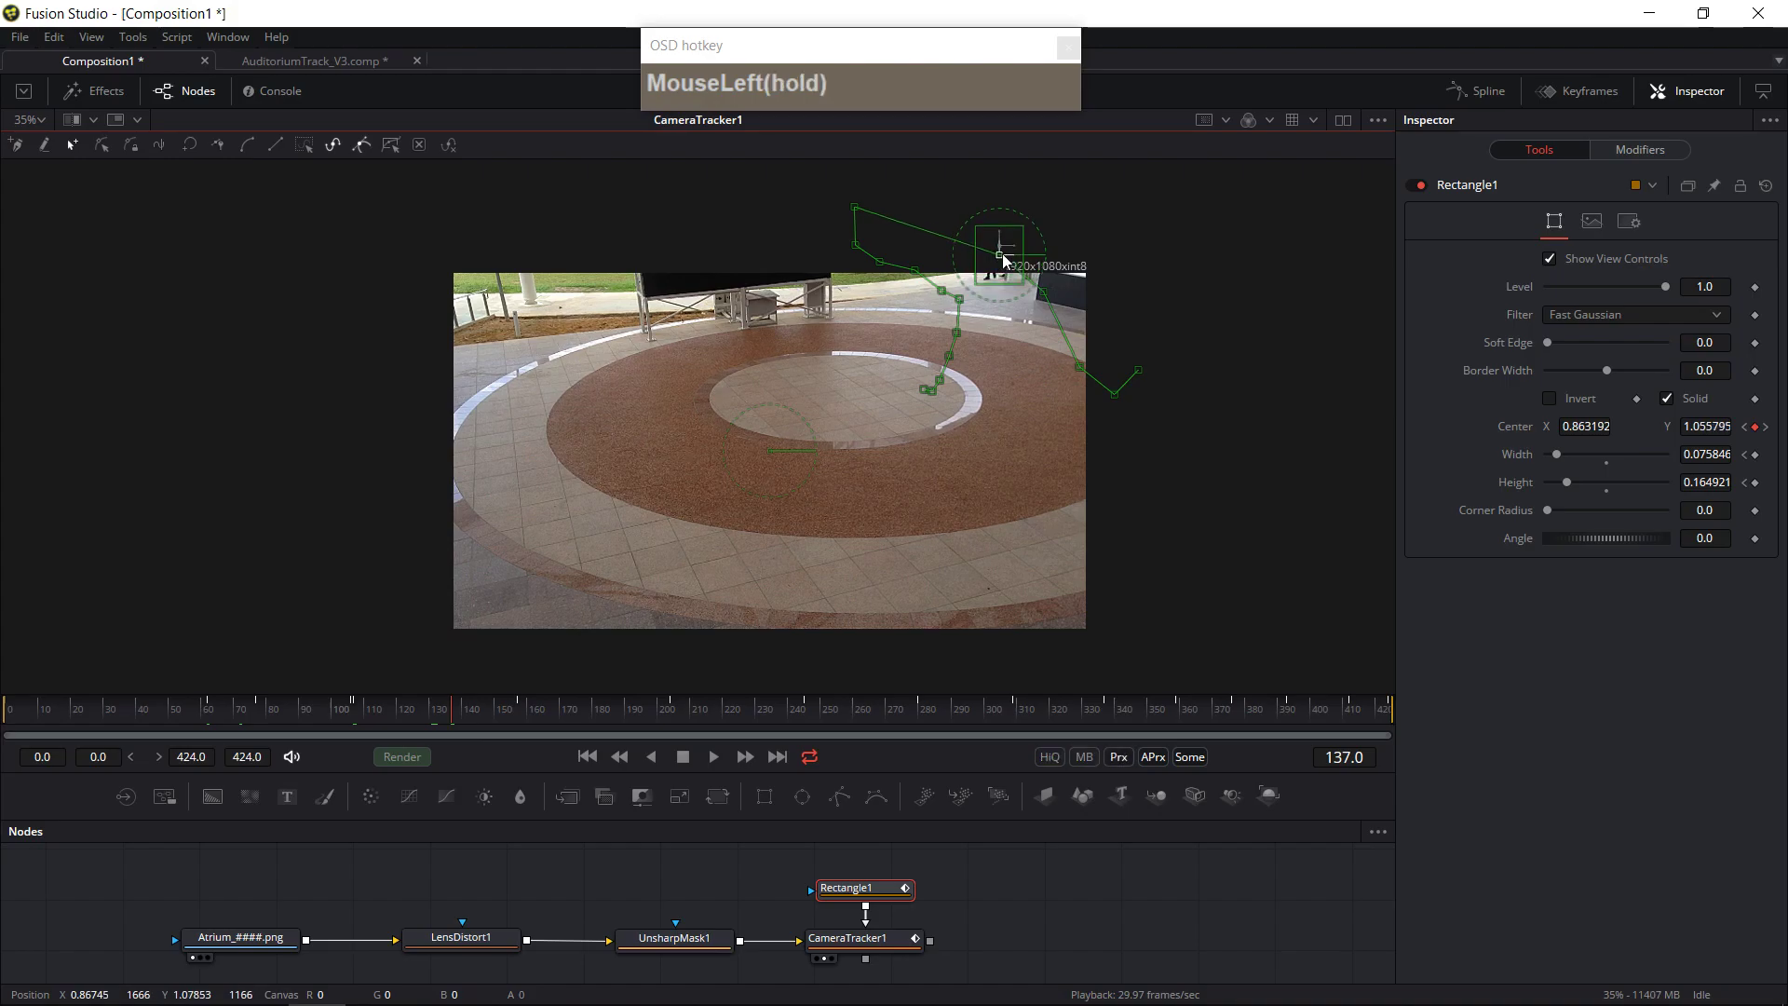
pyautogui.press('alt')
pyautogui.press('space')
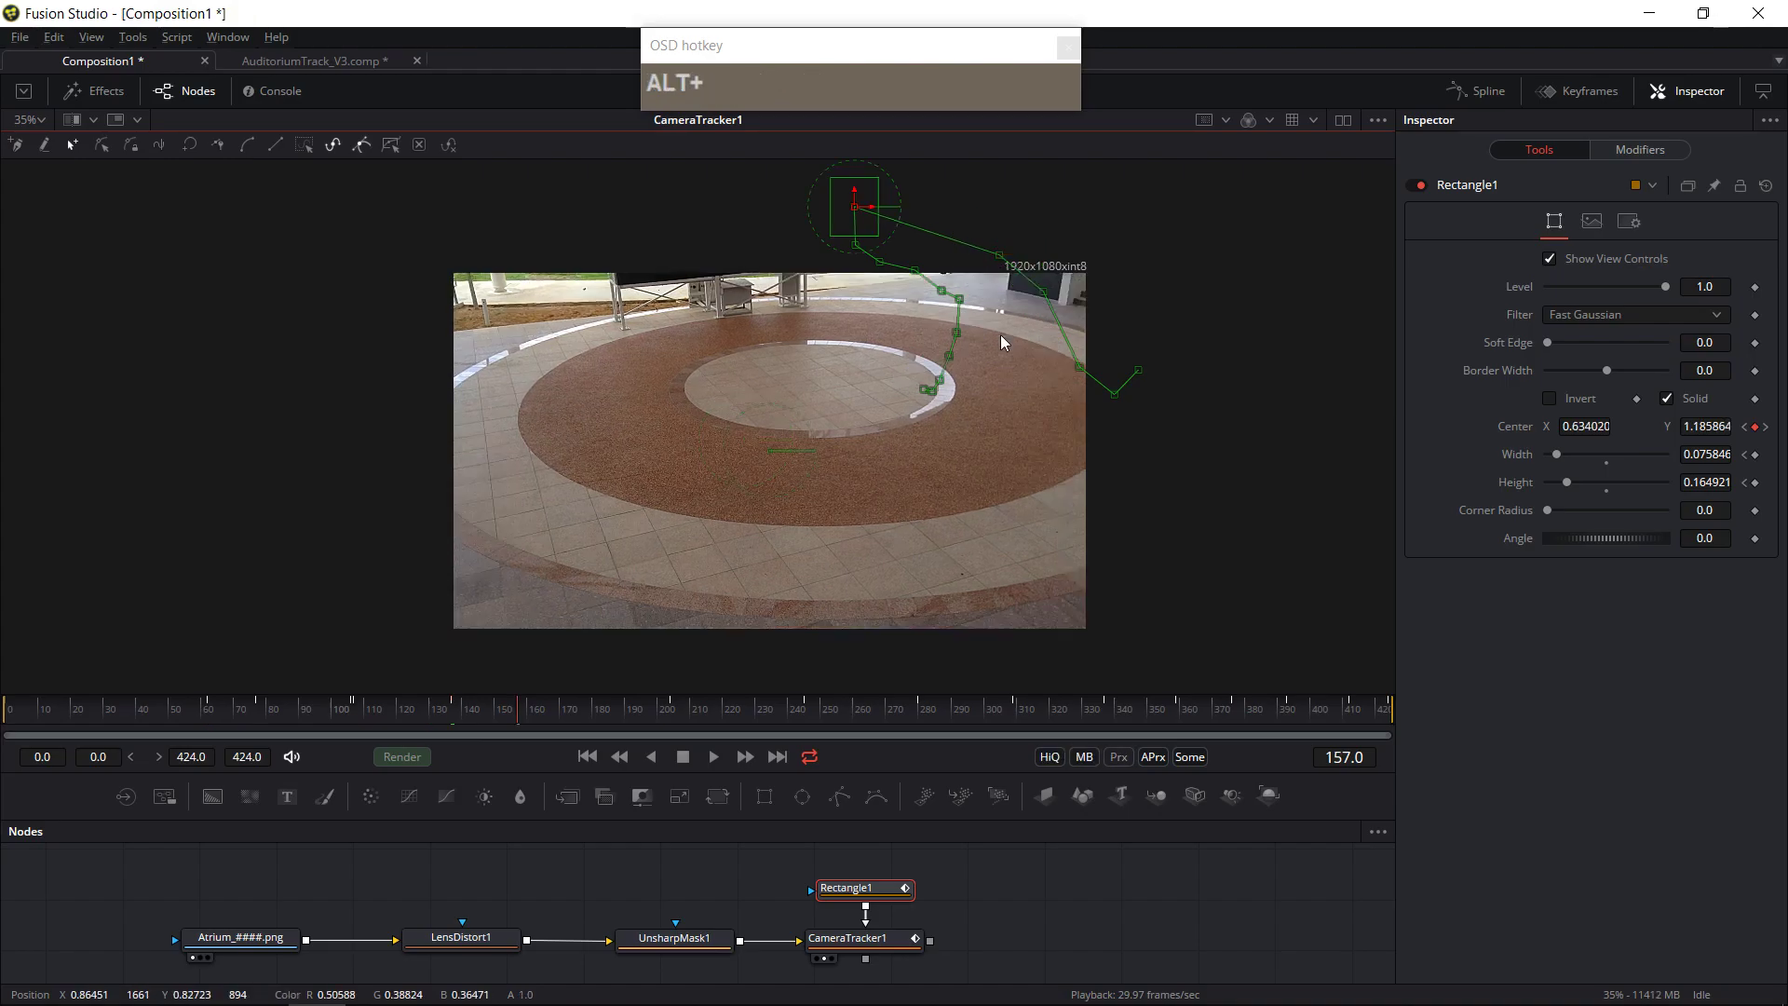
pyautogui.moveTo(855, 244); pyautogui.dragTo(915, 282)
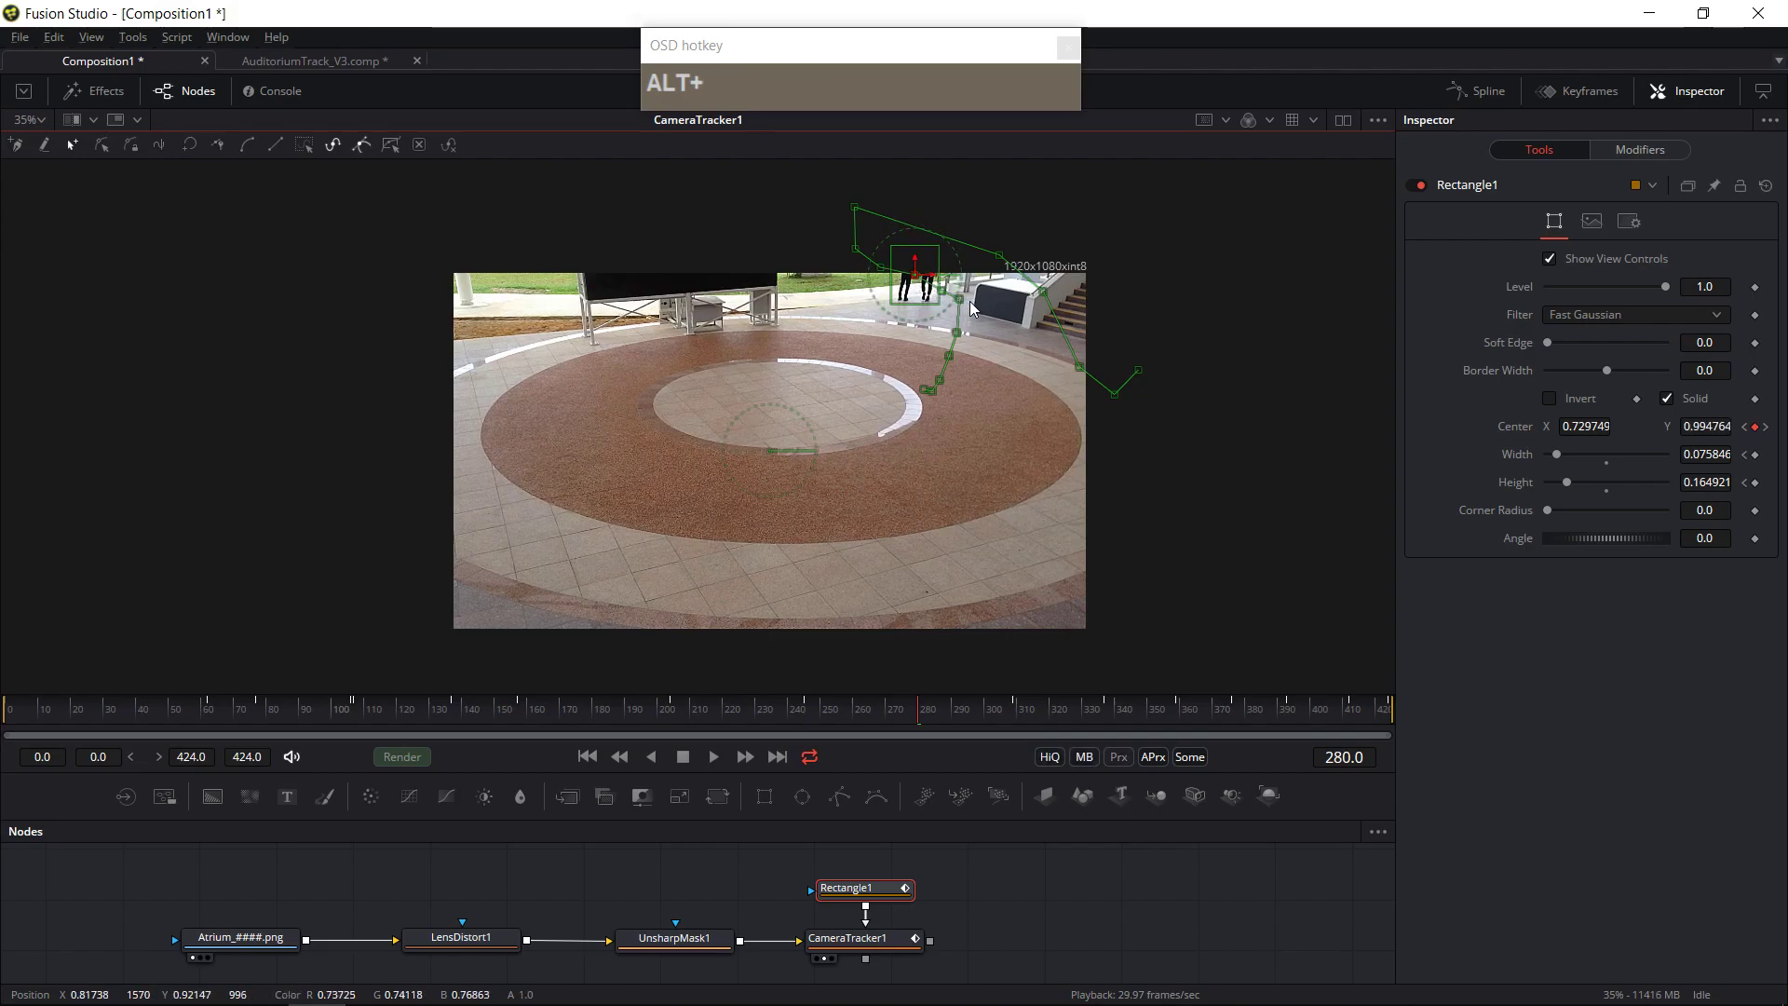
# - Check how the rectangle mask covers the walking people at its keyframes from frame 280 through 412
pyautogui.hotkey('alt', ']')
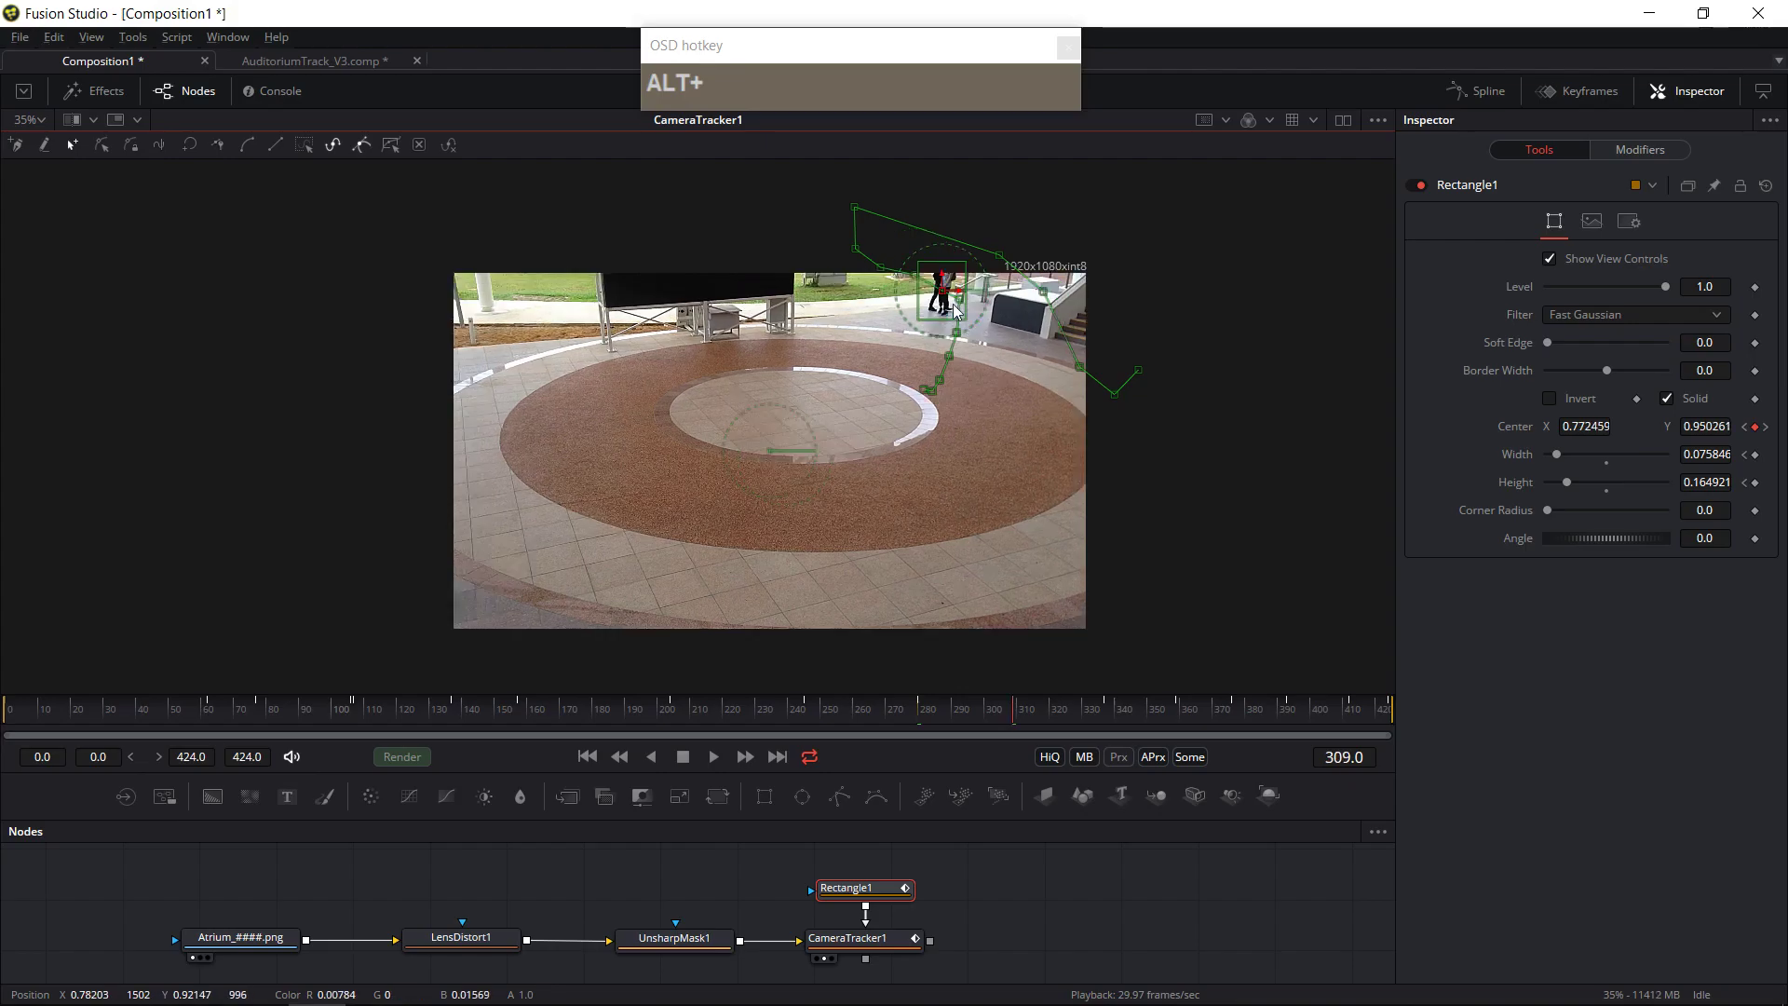
pyautogui.hotkey('alt', ']')
pyautogui.hotkey('alt', ']')
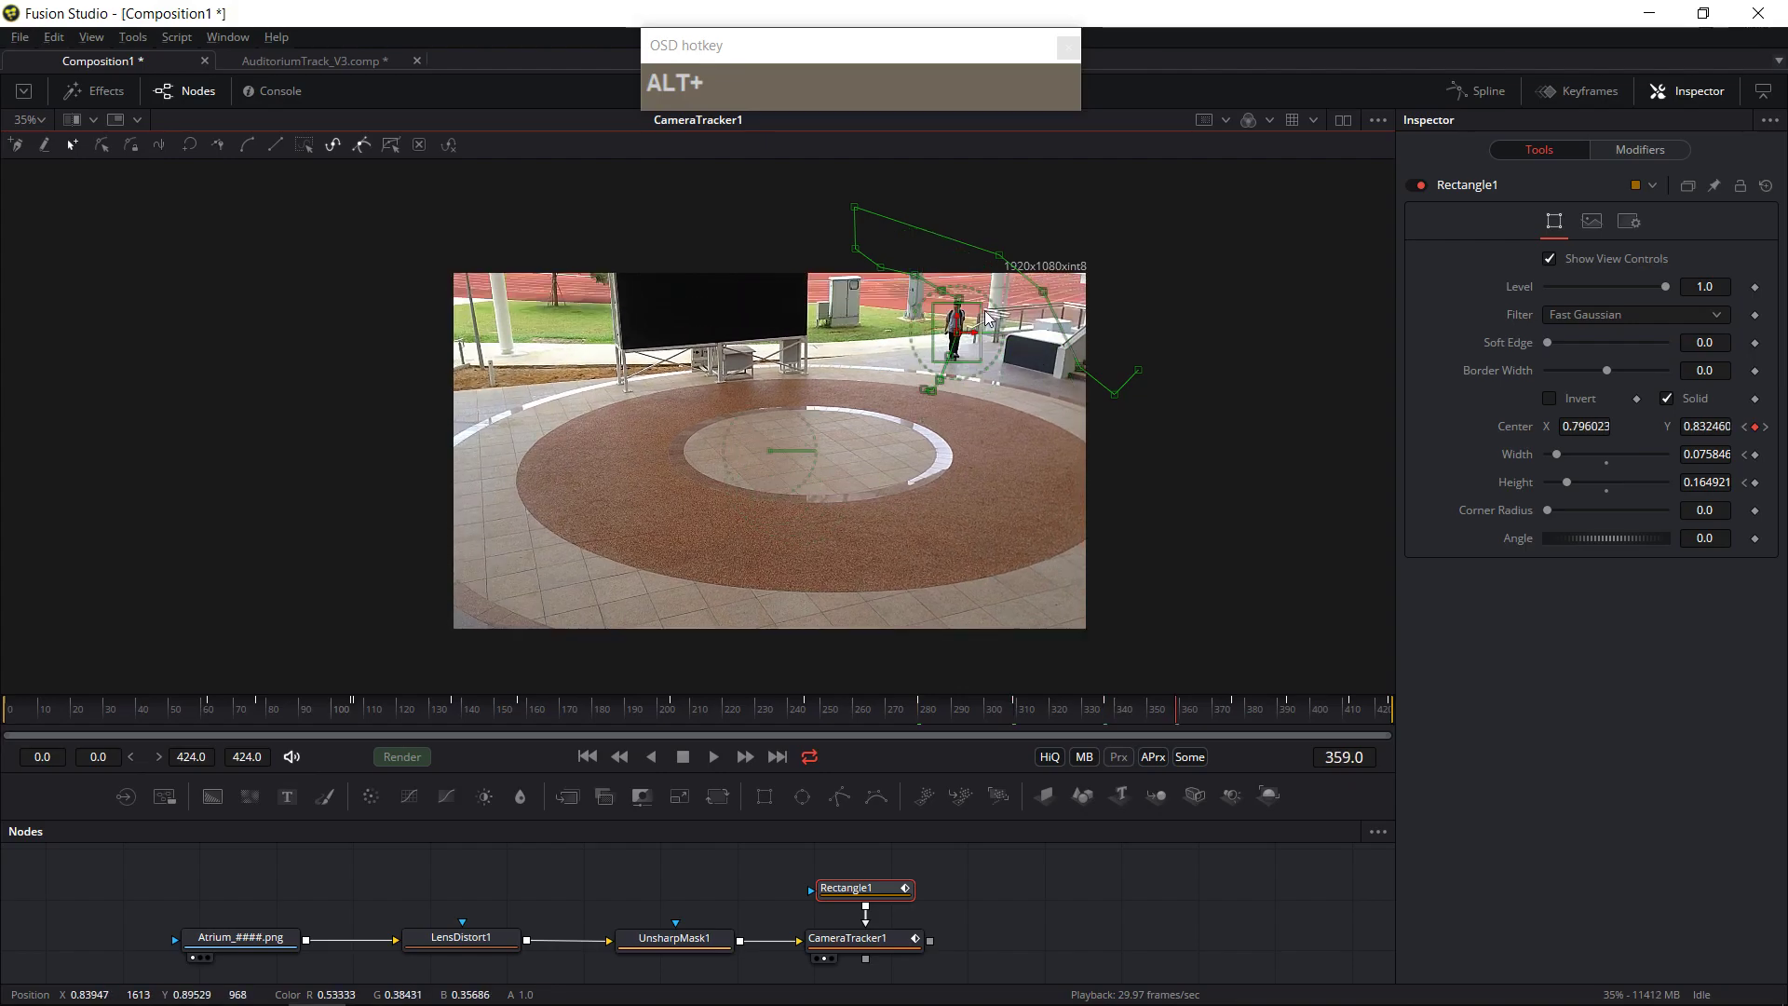
pyautogui.hotkey('alt', ']')
pyautogui.hotkey('alt', ']')
pyautogui.hotkey('alt', ']')
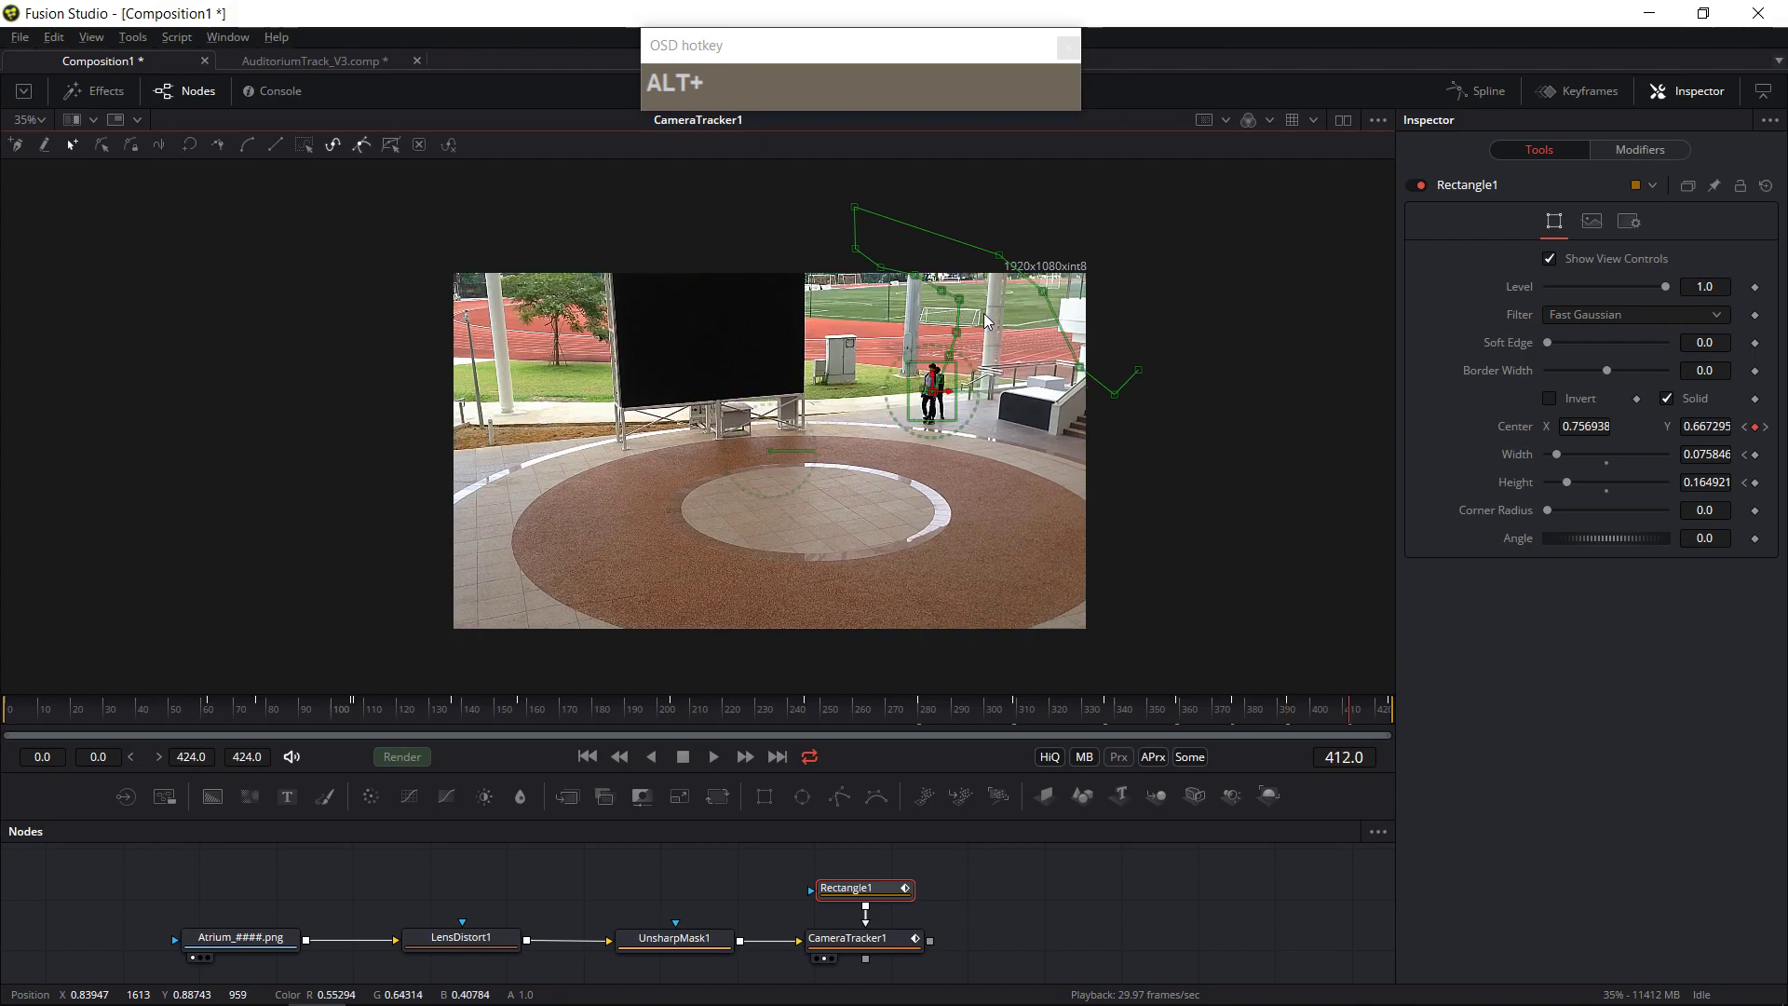
pyautogui.hotkey('alt', ']')
pyautogui.moveTo(944, 690); pyautogui.dragTo(1259, 775)
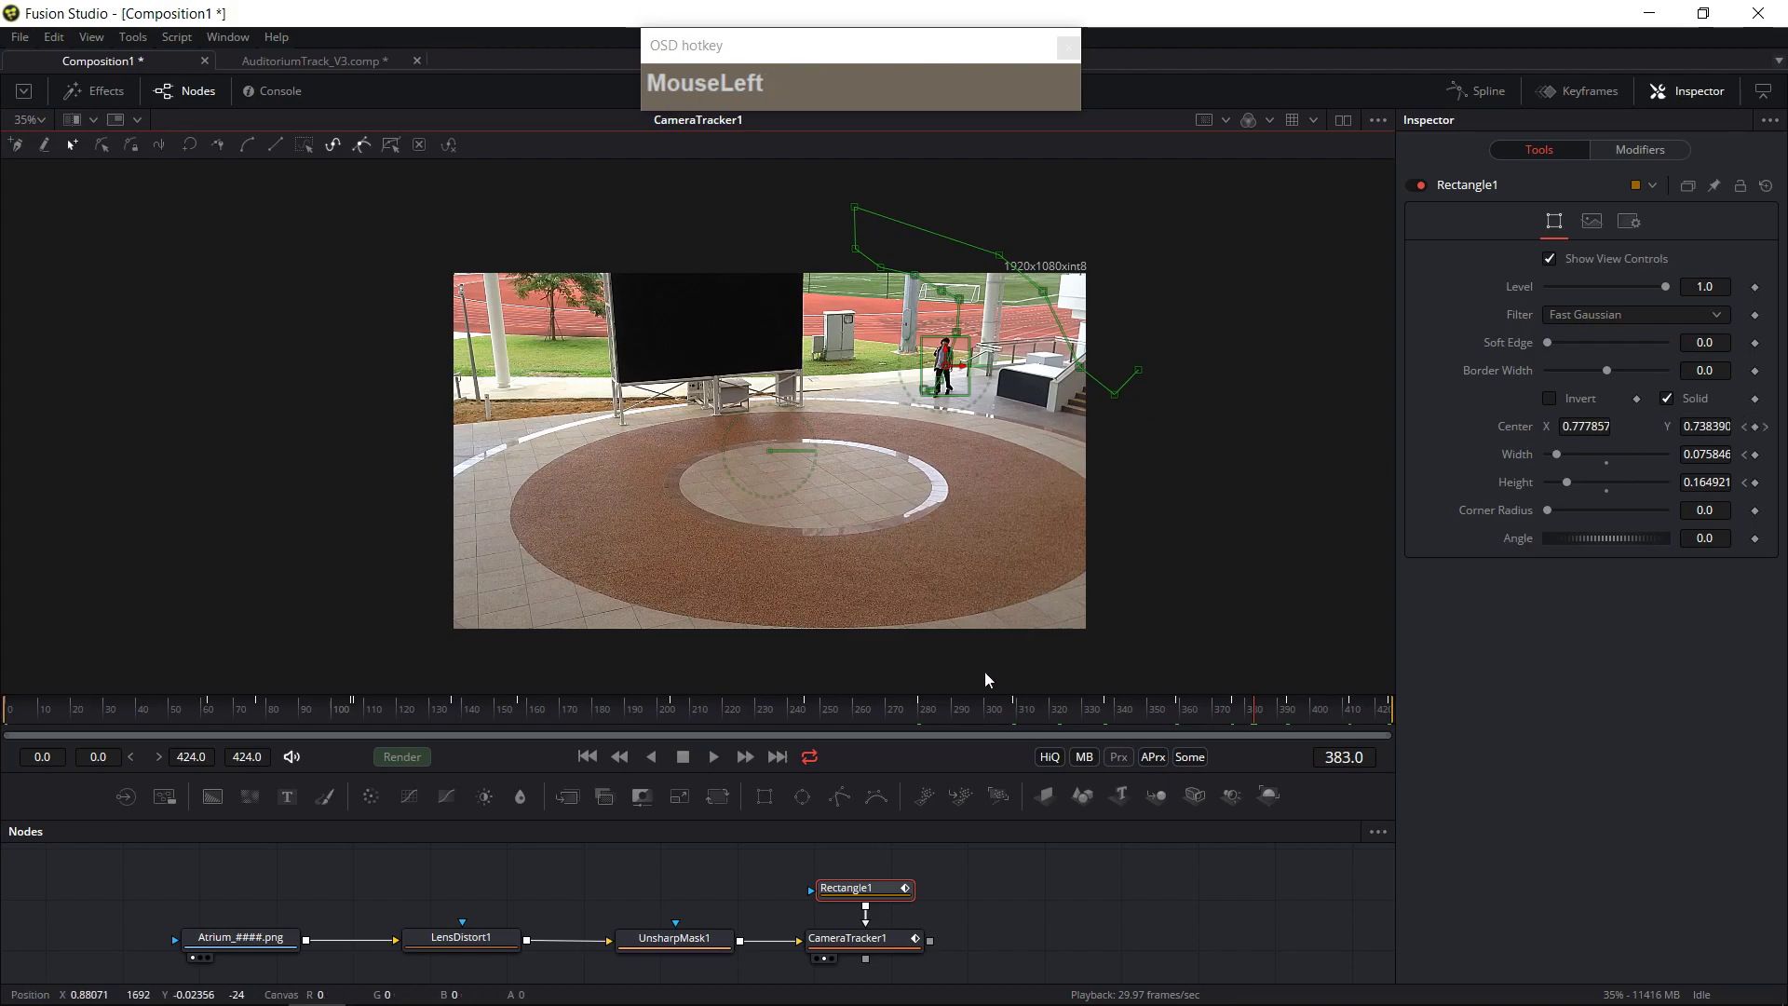
# - View the Rectangle1 mask on its own and invert it
pyautogui.click(836, 912)
pyautogui.click(833, 907)
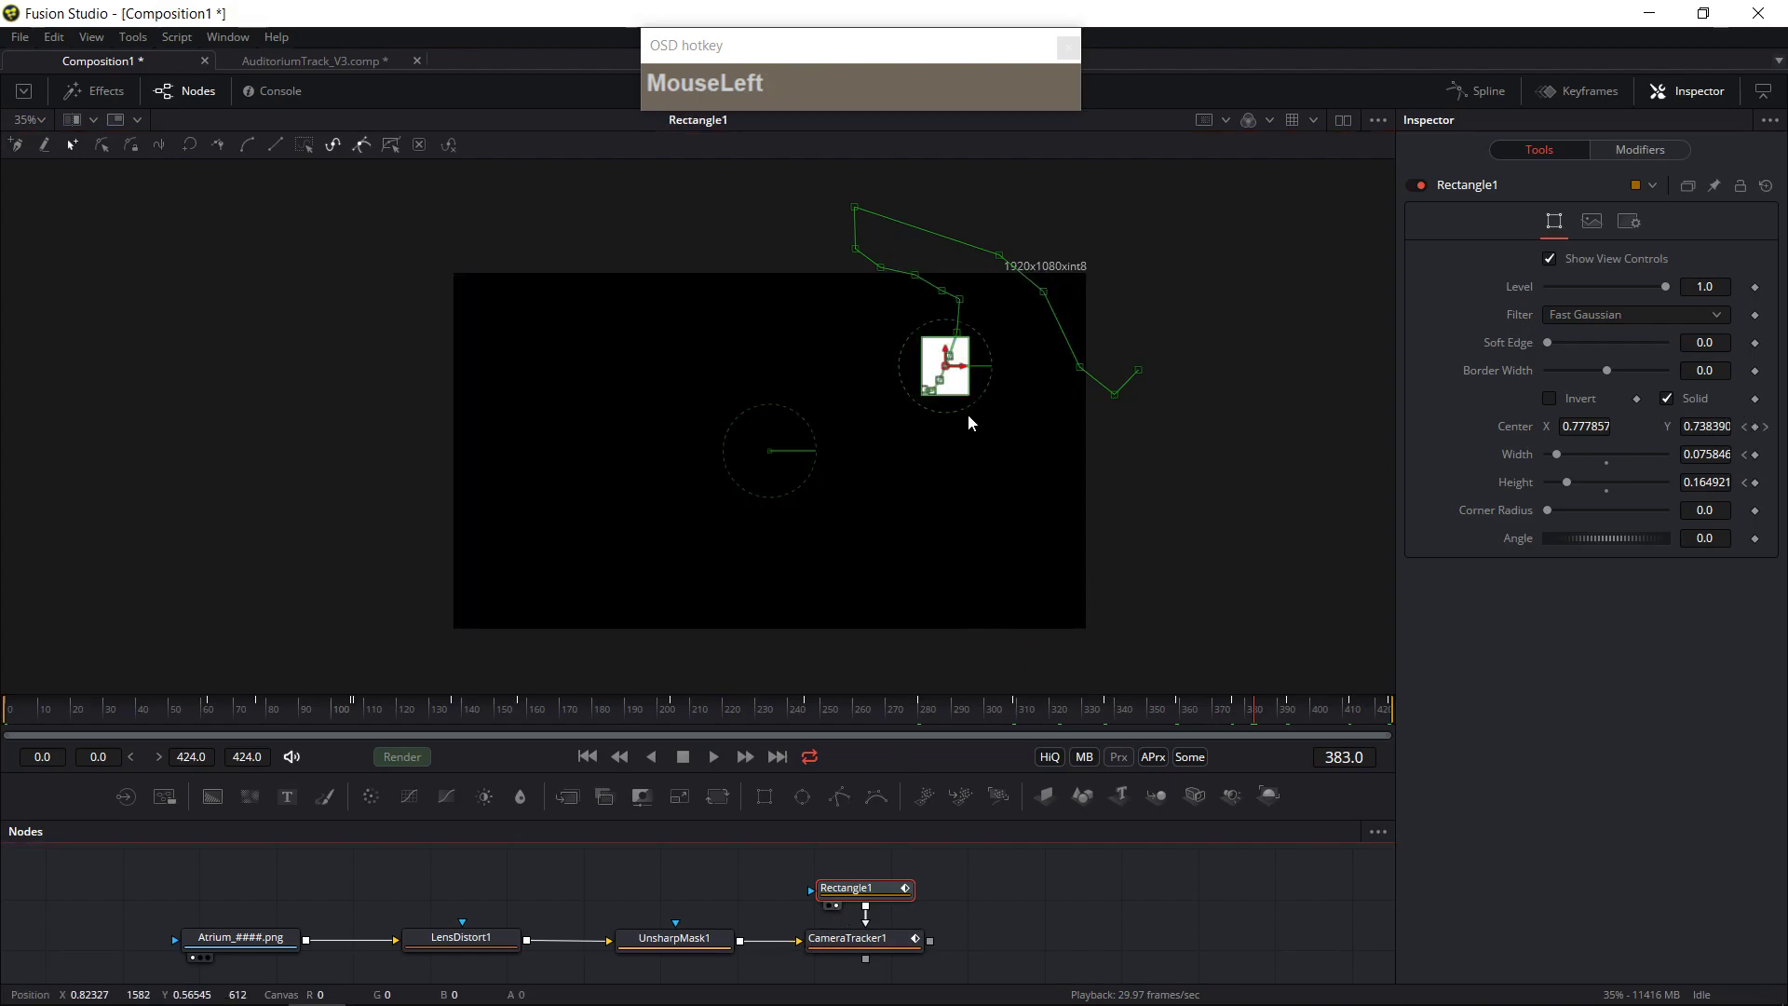
pyautogui.click(1553, 400)
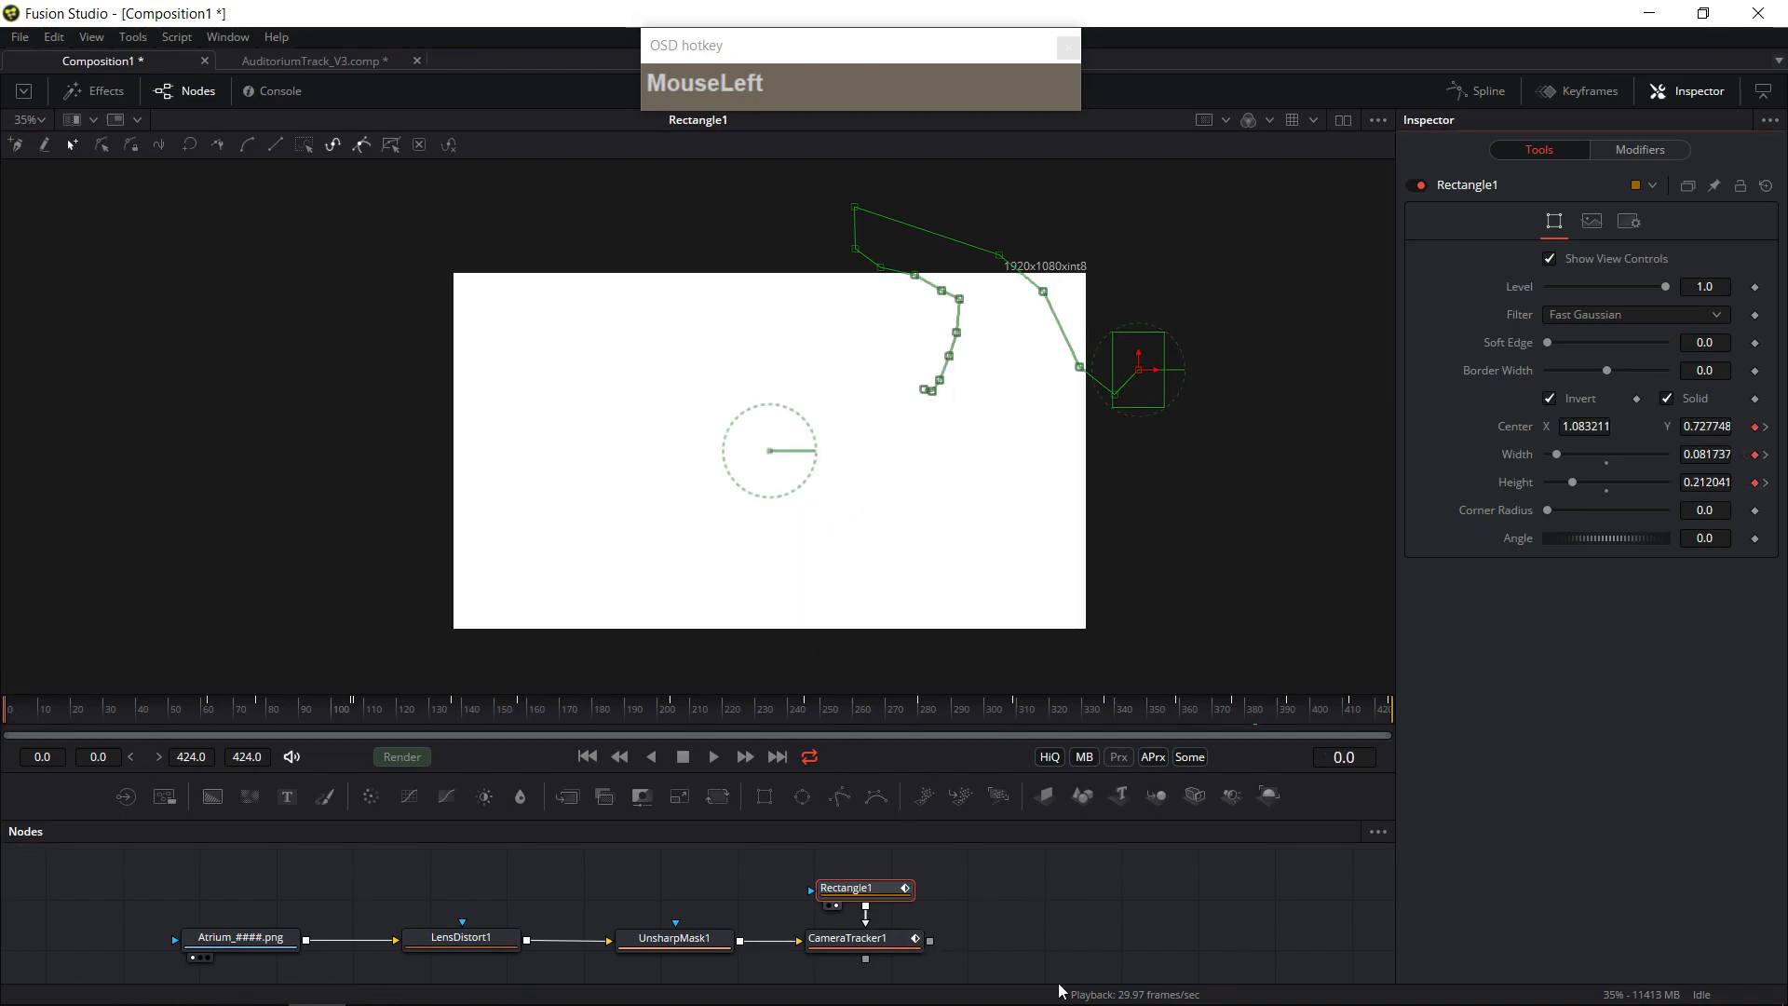
# - View the CameraTracker1 node, enable Preview AutoTrack Locations and examine the preview points through the shot up to frame 368
pyautogui.click(845, 940)
pyautogui.click(825, 943)
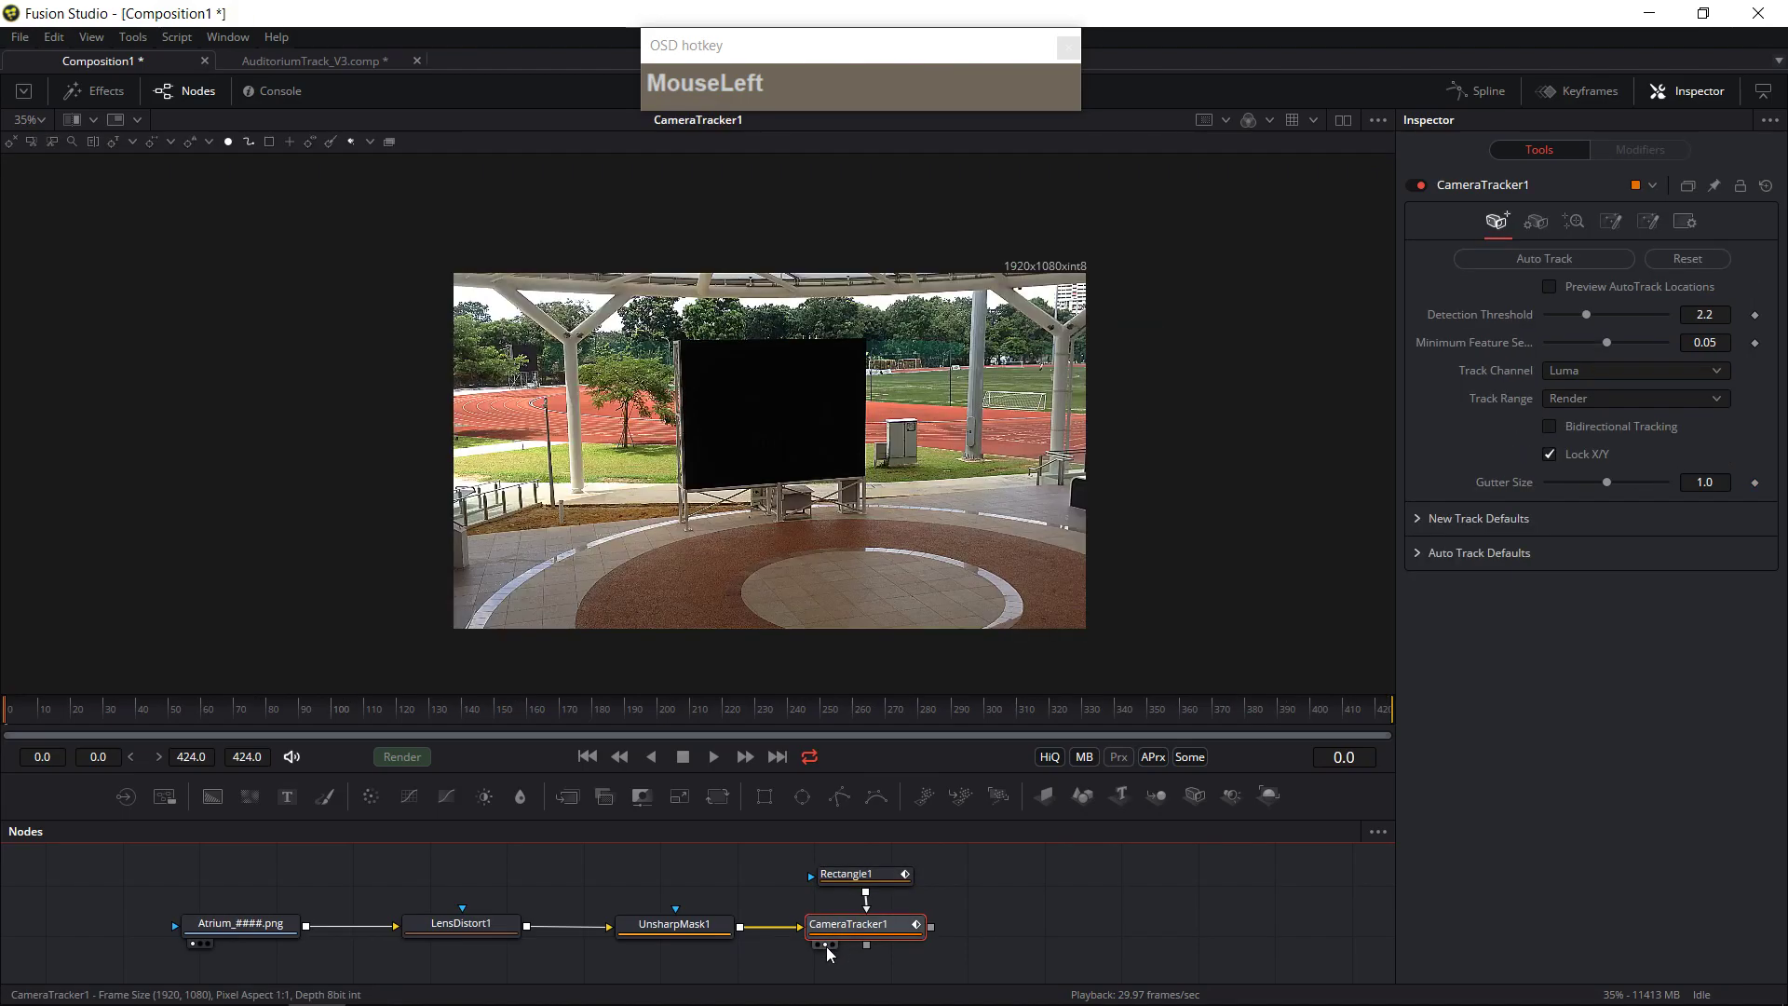
pyautogui.click(1548, 286)
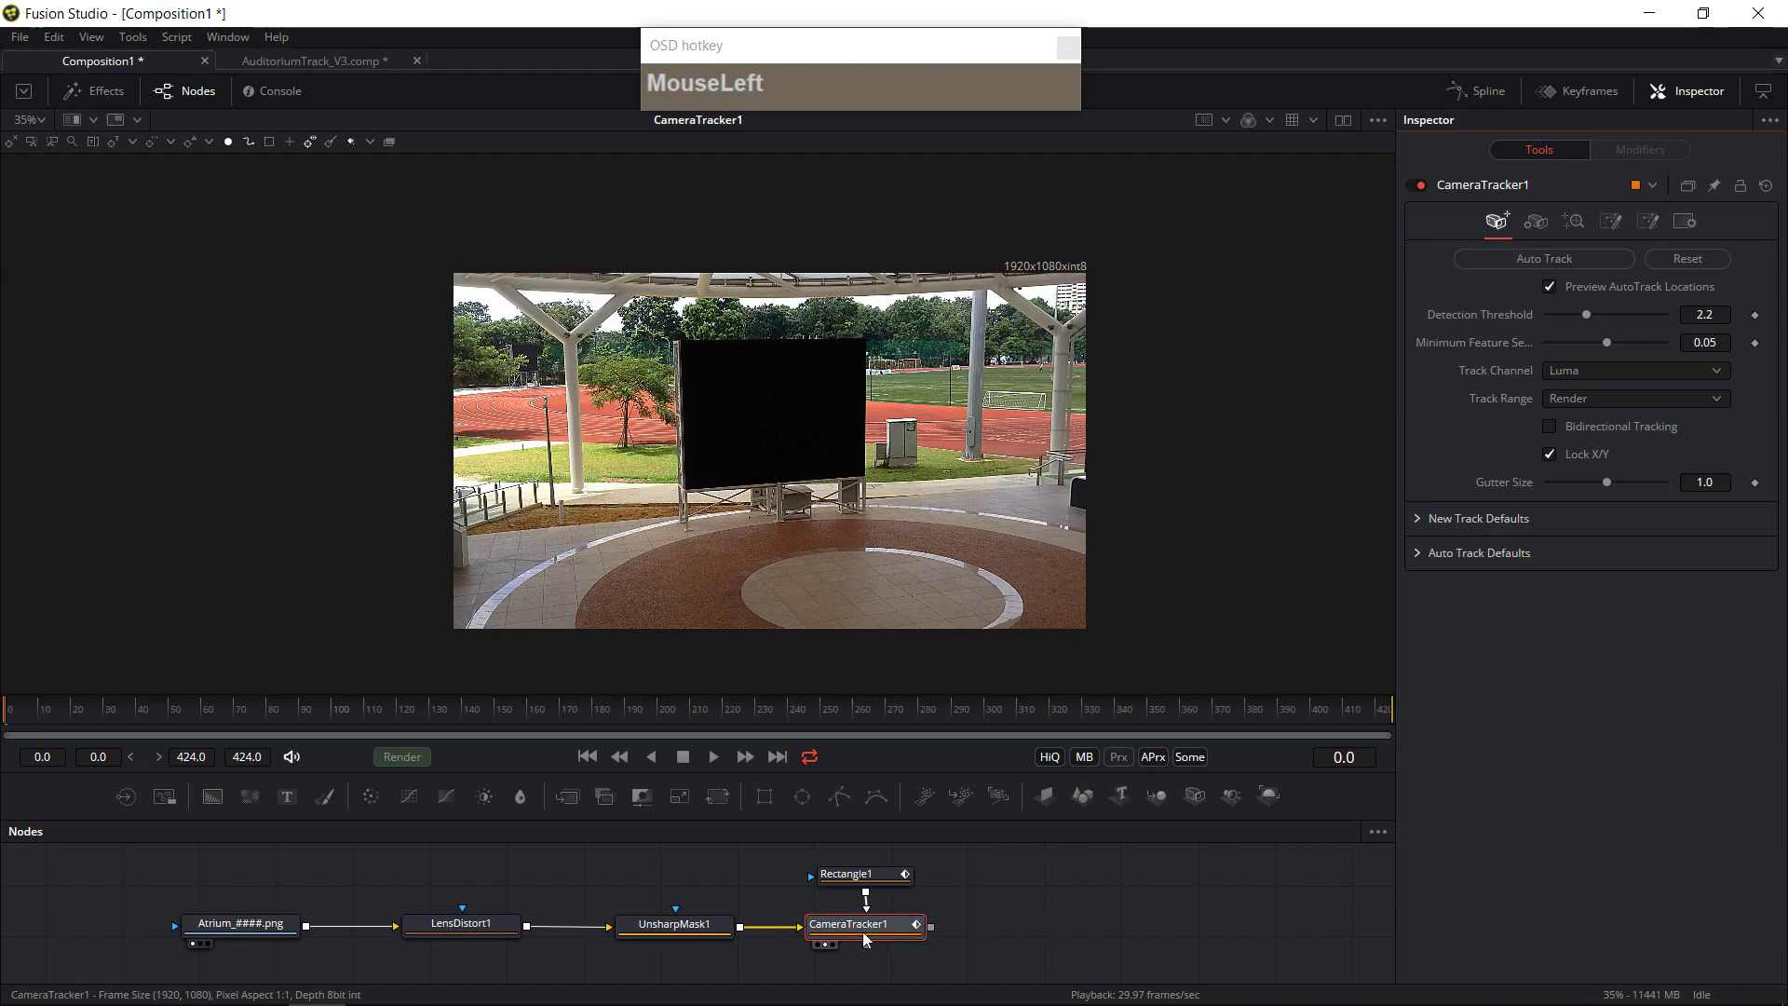
pyautogui.moveTo(59, 718); pyautogui.dragTo(1205, 726)
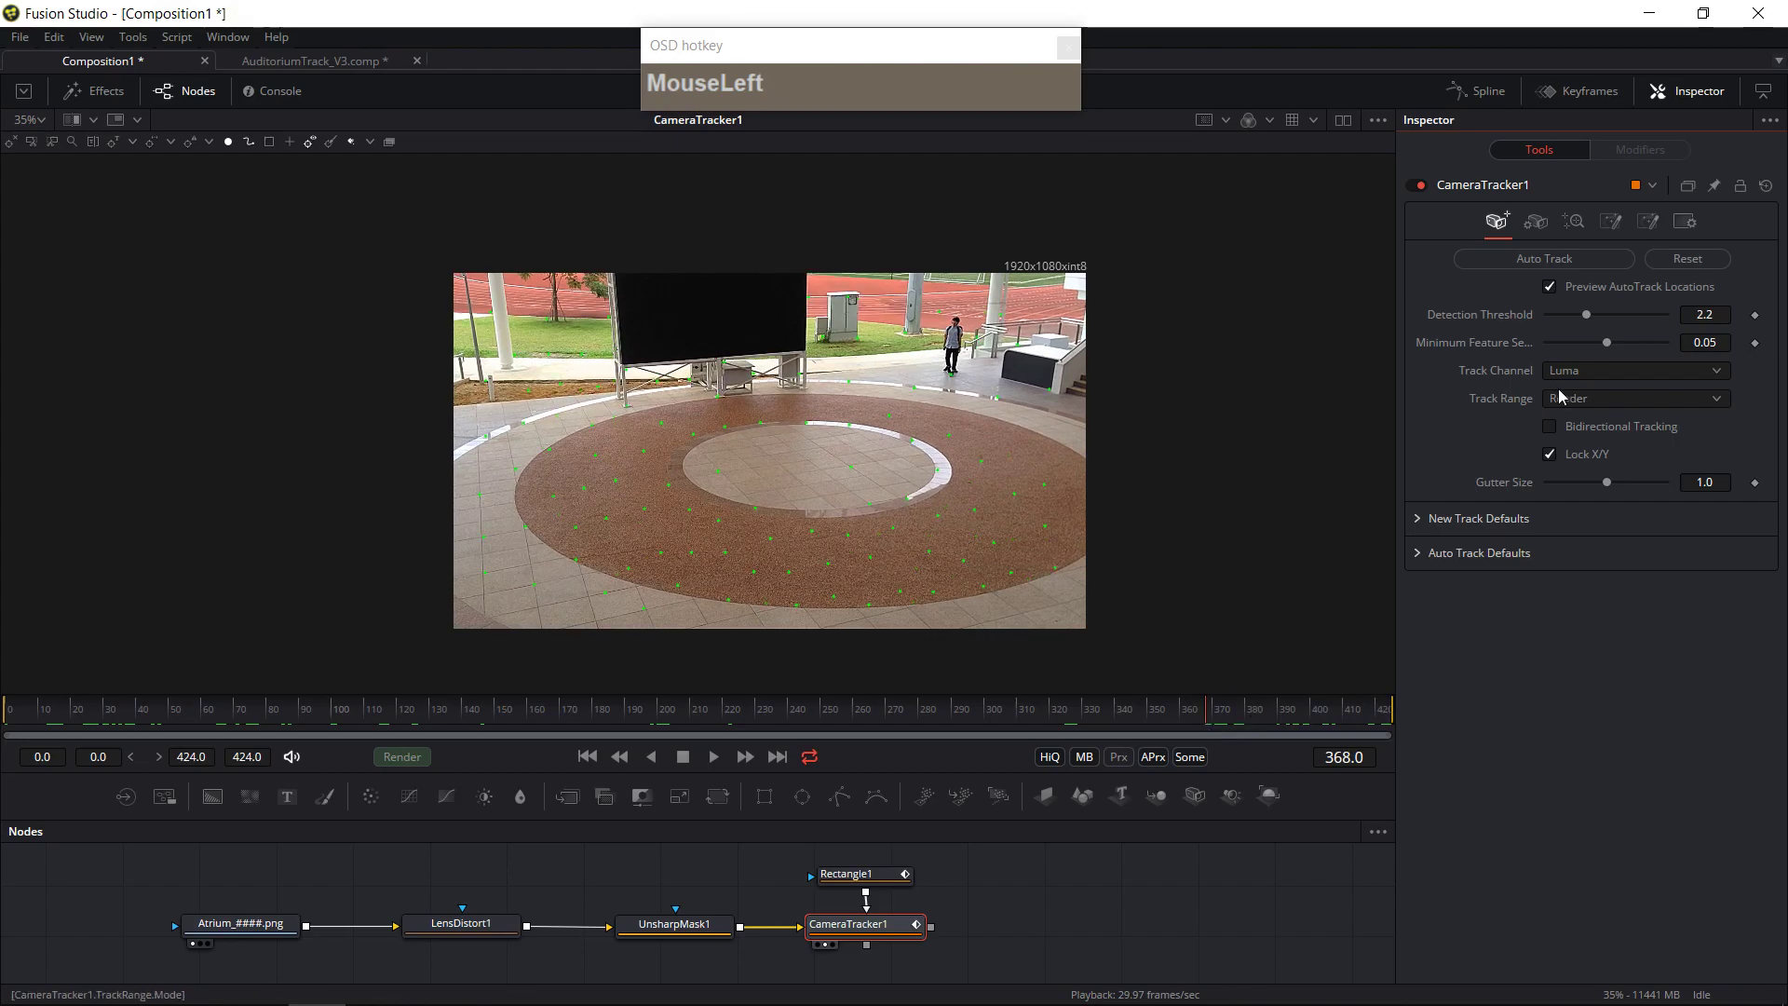
# - Review the camera tracker's Track Channel options and keep Luma
pyautogui.click(1639, 370)
pyautogui.click(1572, 310)
pyautogui.click(1665, 368)
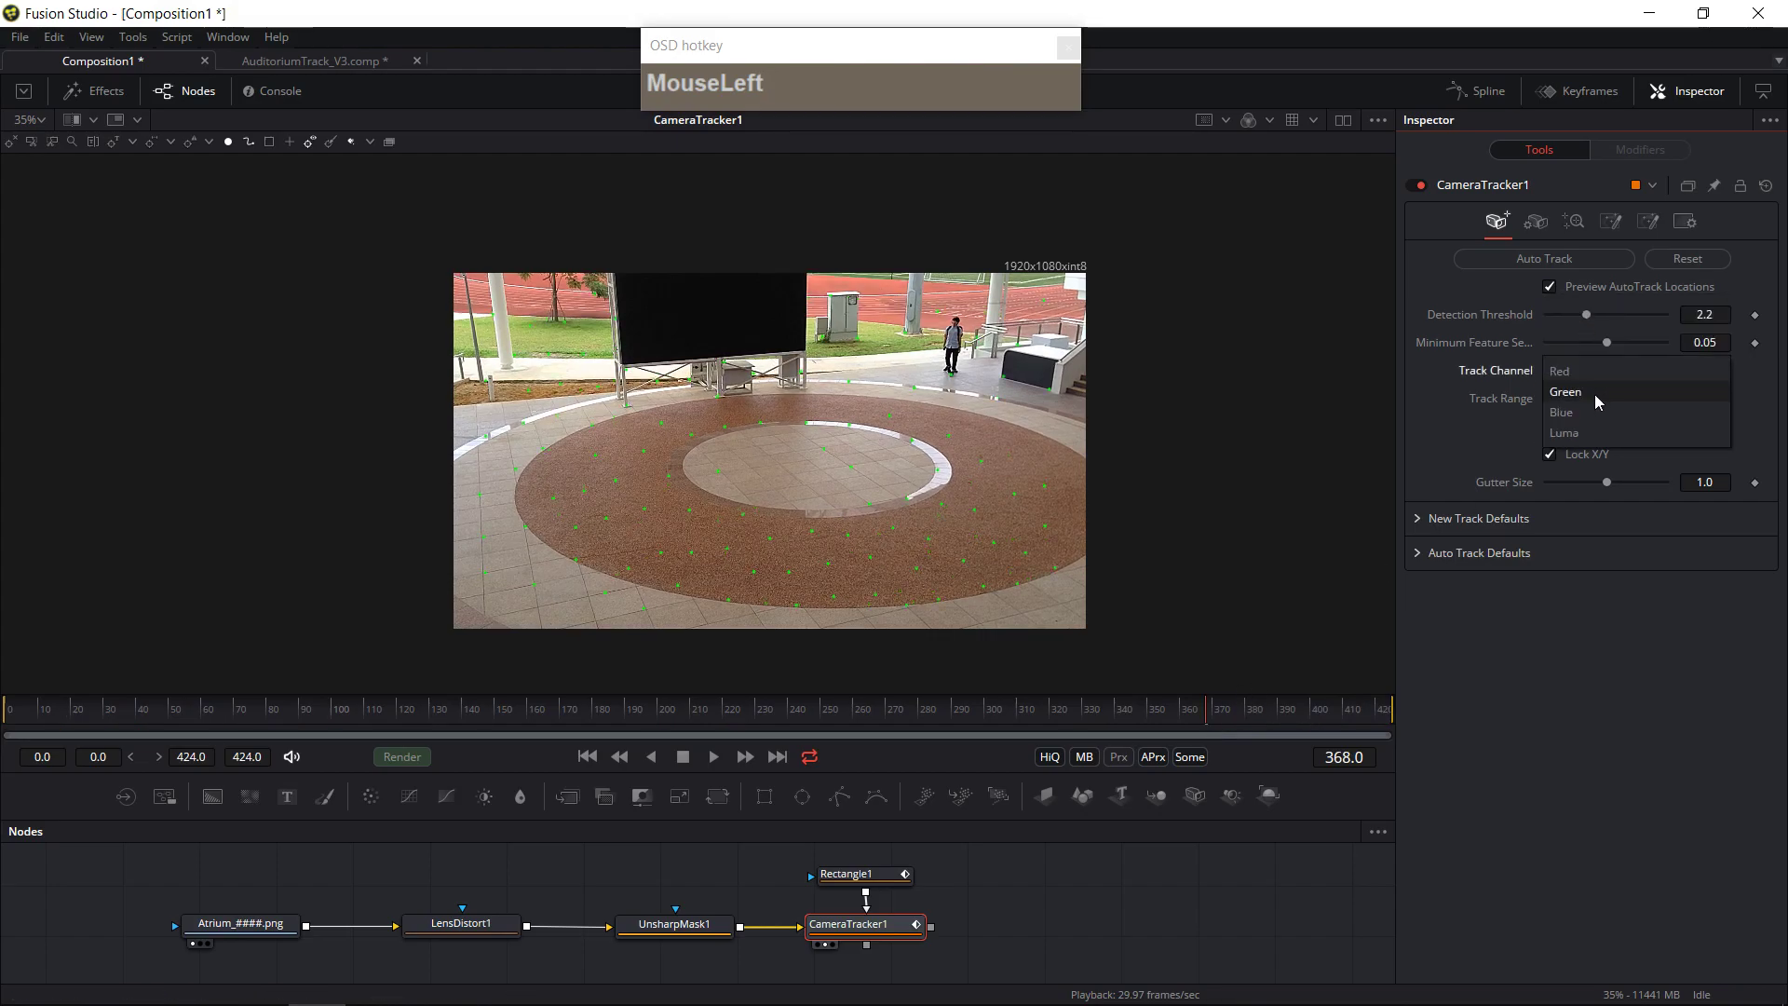
pyautogui.click(1587, 414)
pyautogui.click(1595, 377)
pyautogui.click(1588, 391)
pyautogui.click(1590, 363)
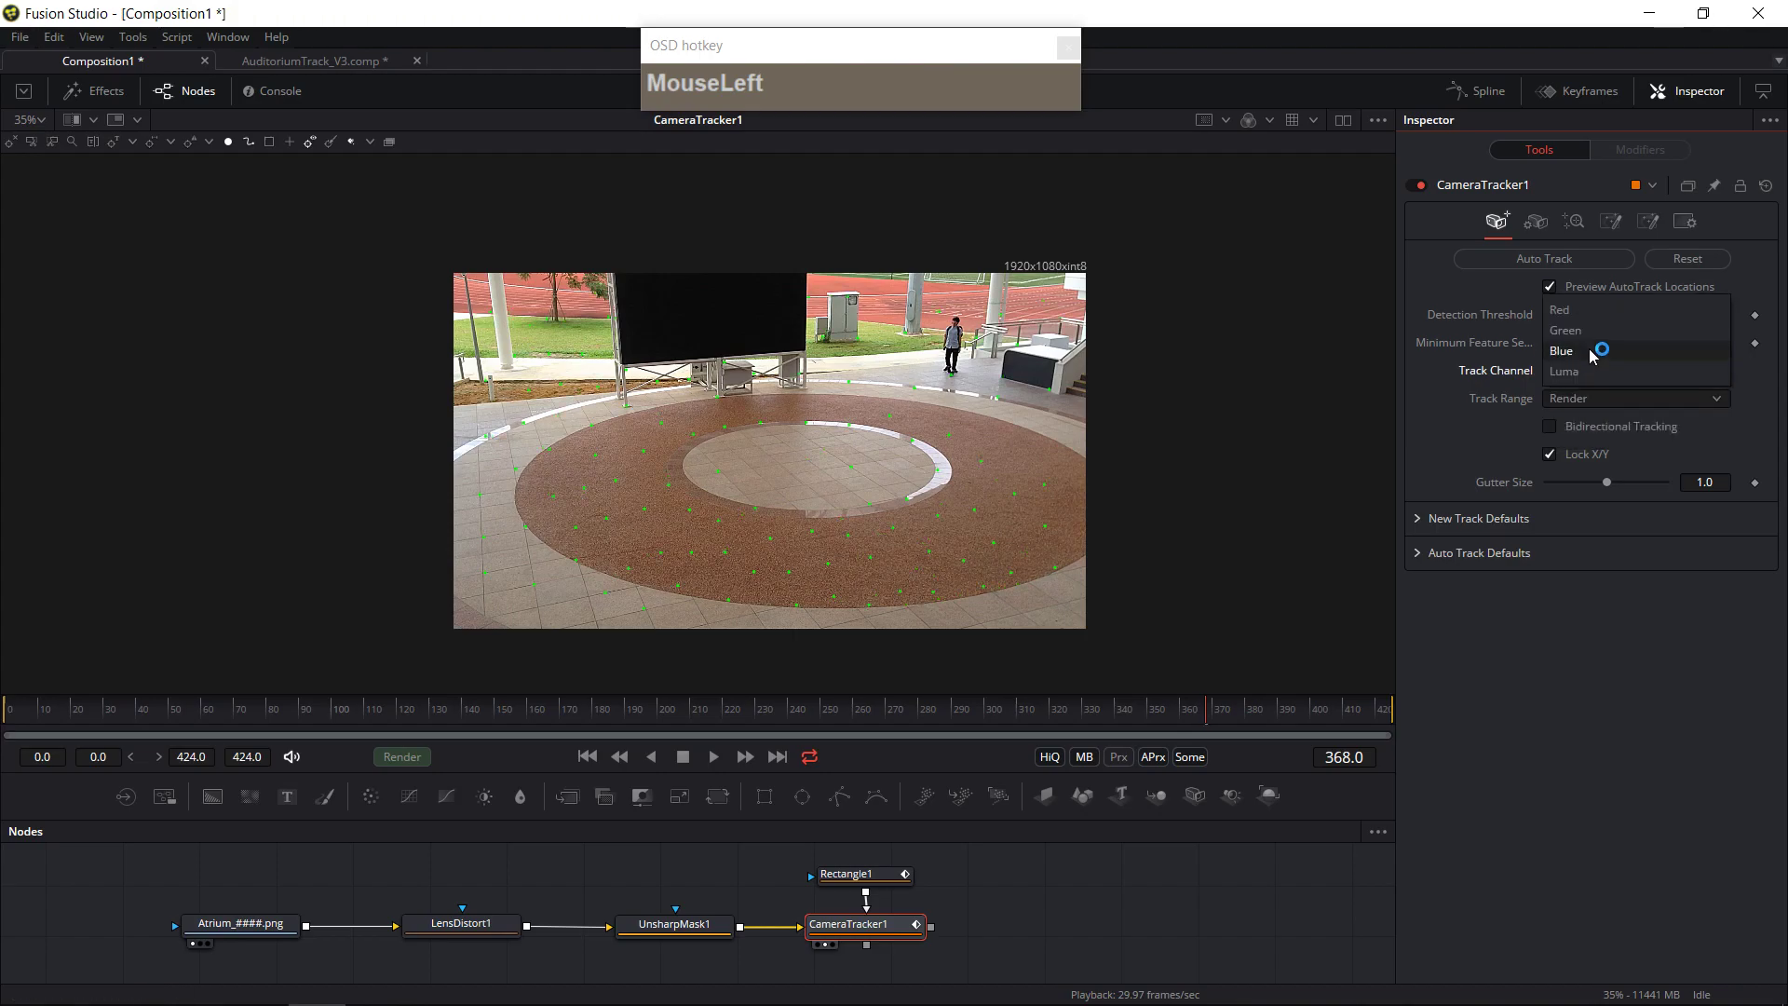
pyautogui.click(1569, 371)
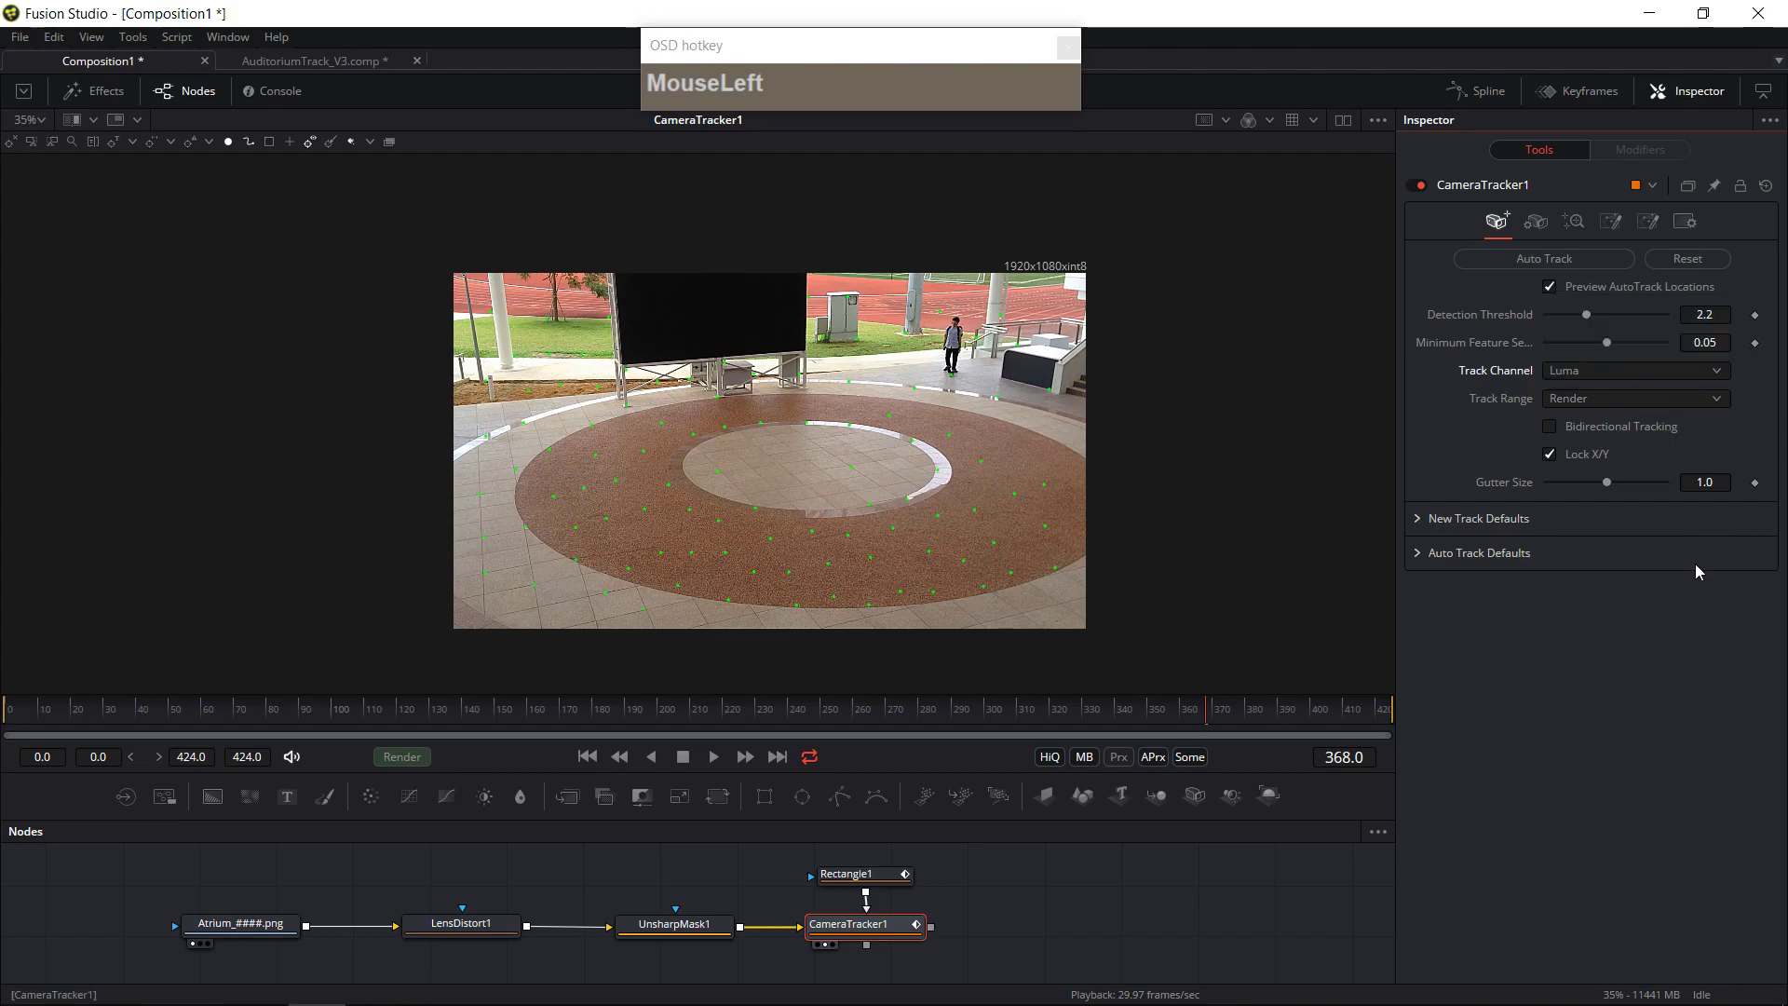
# - Enable Bidirectional Tracking with Optical Flow as the new-track tracker, and auto track the footage
pyautogui.click(1421, 519)
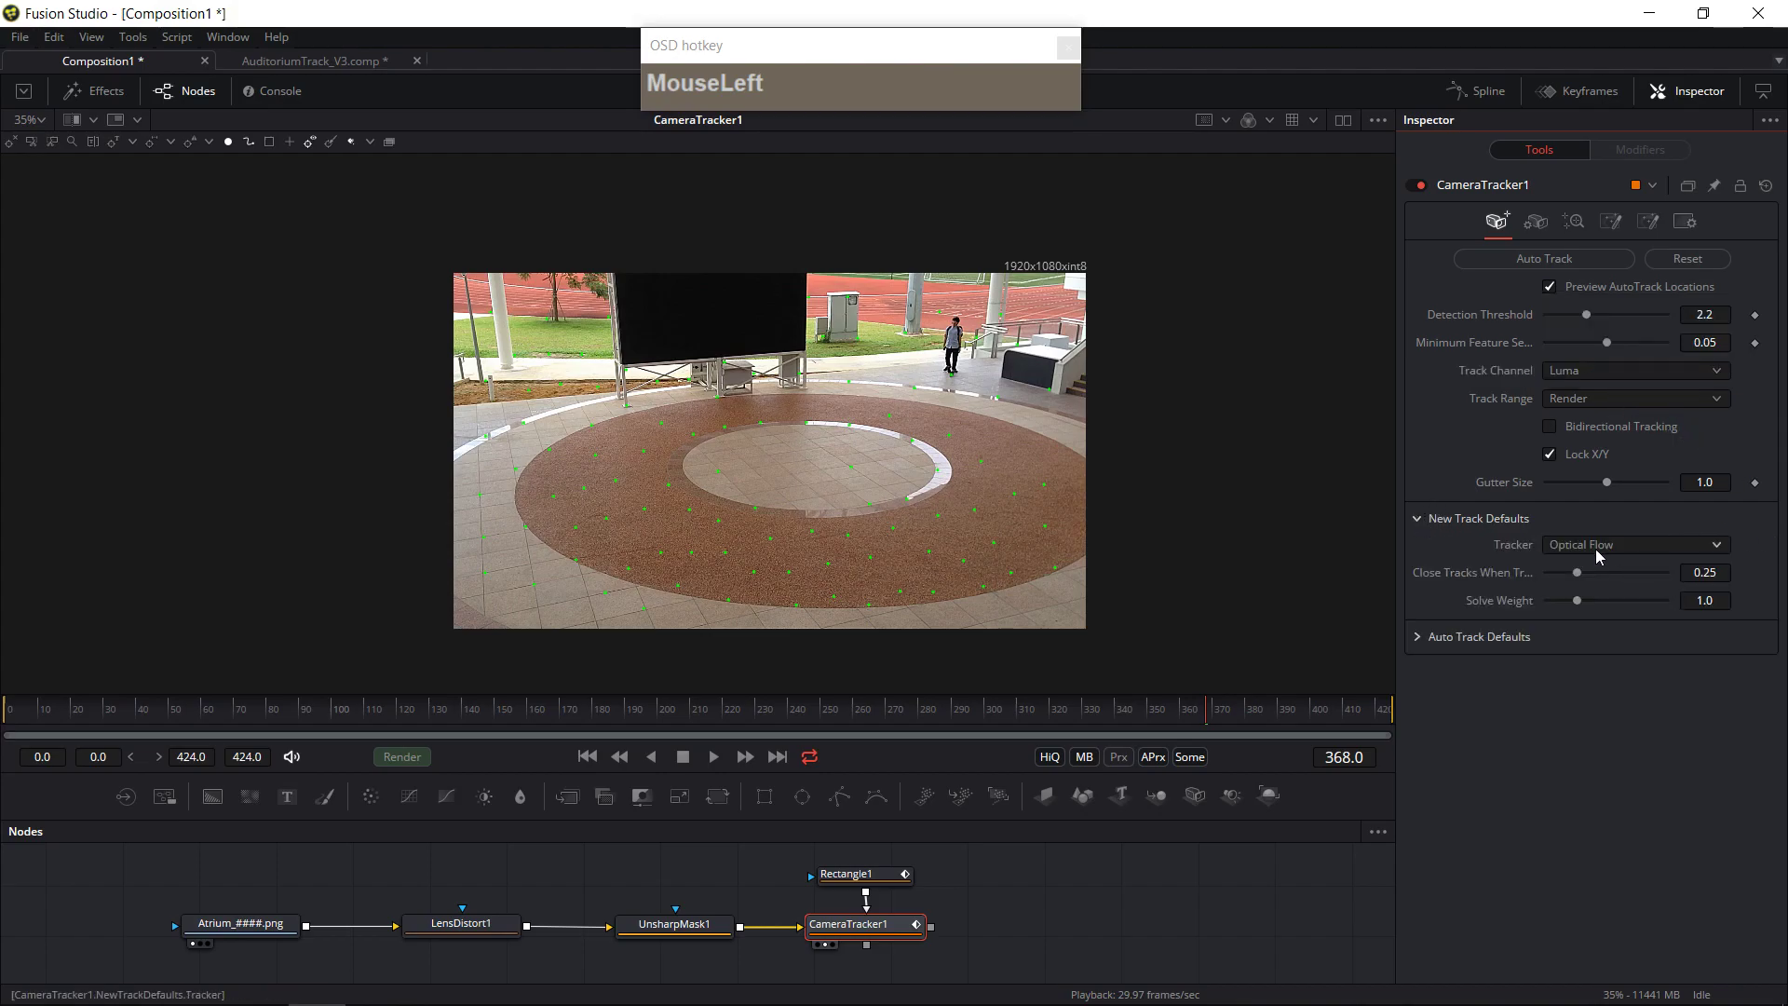
pyautogui.click(1411, 513)
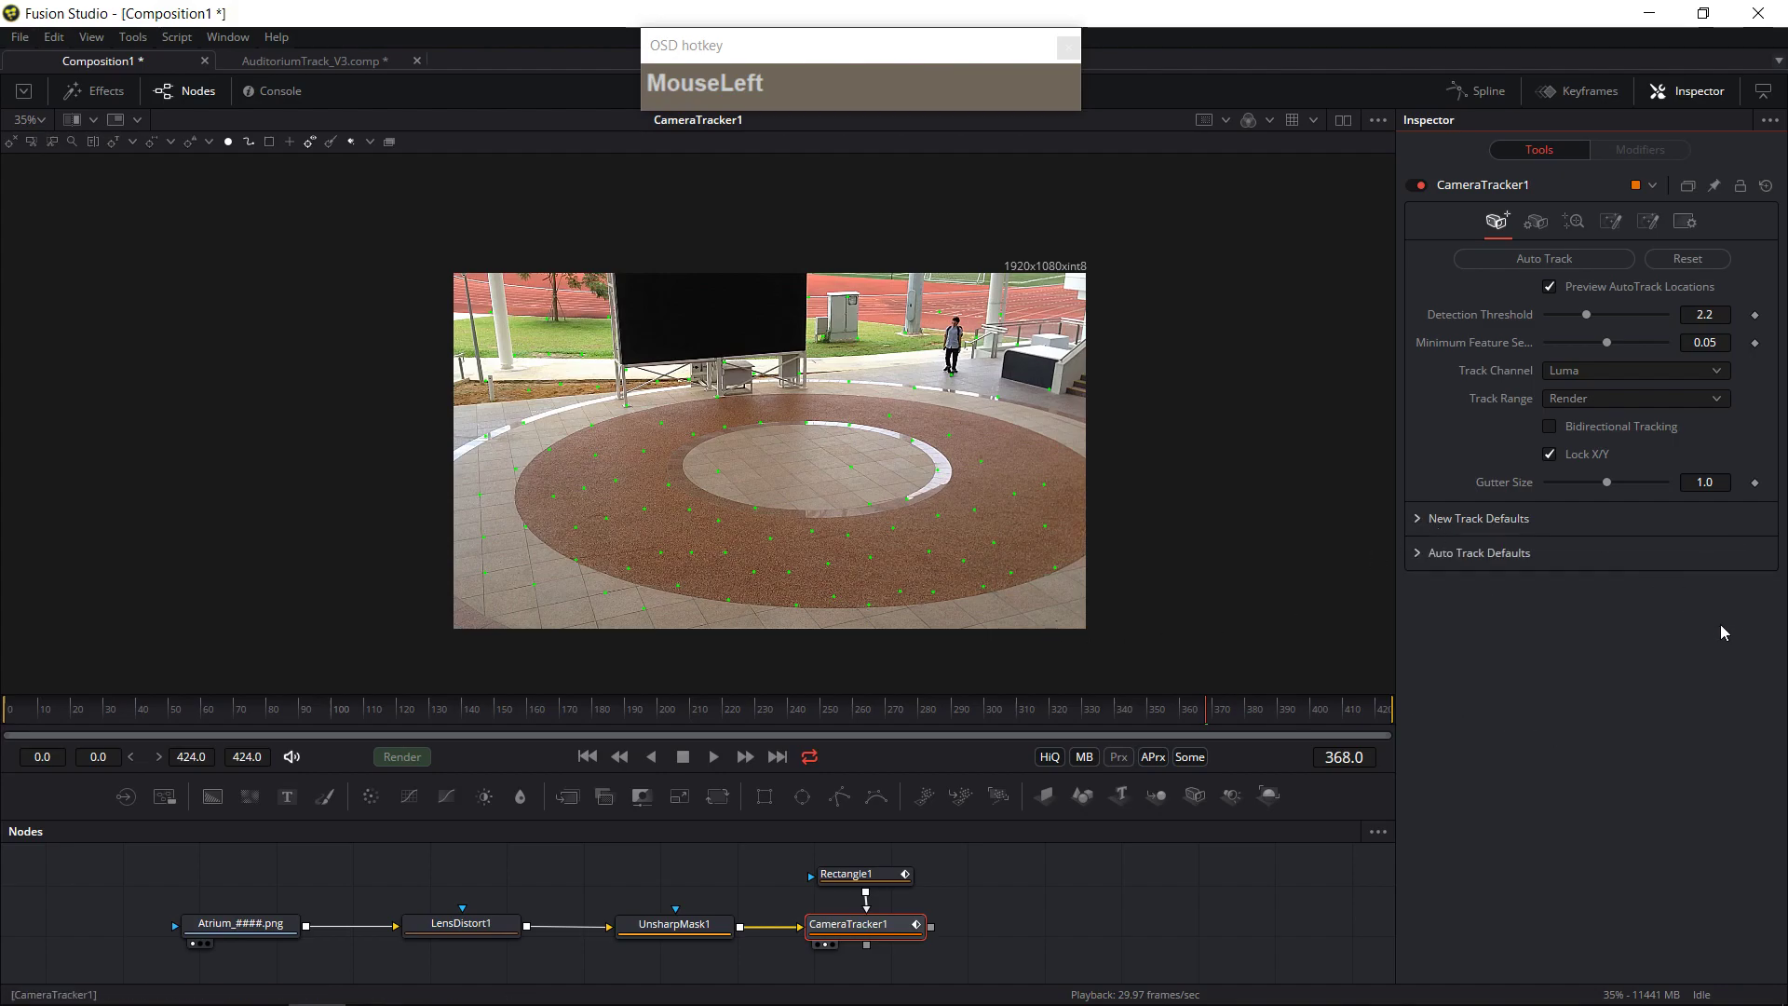
pyautogui.click(1419, 517)
pyautogui.click(1601, 545)
pyautogui.click(1444, 456)
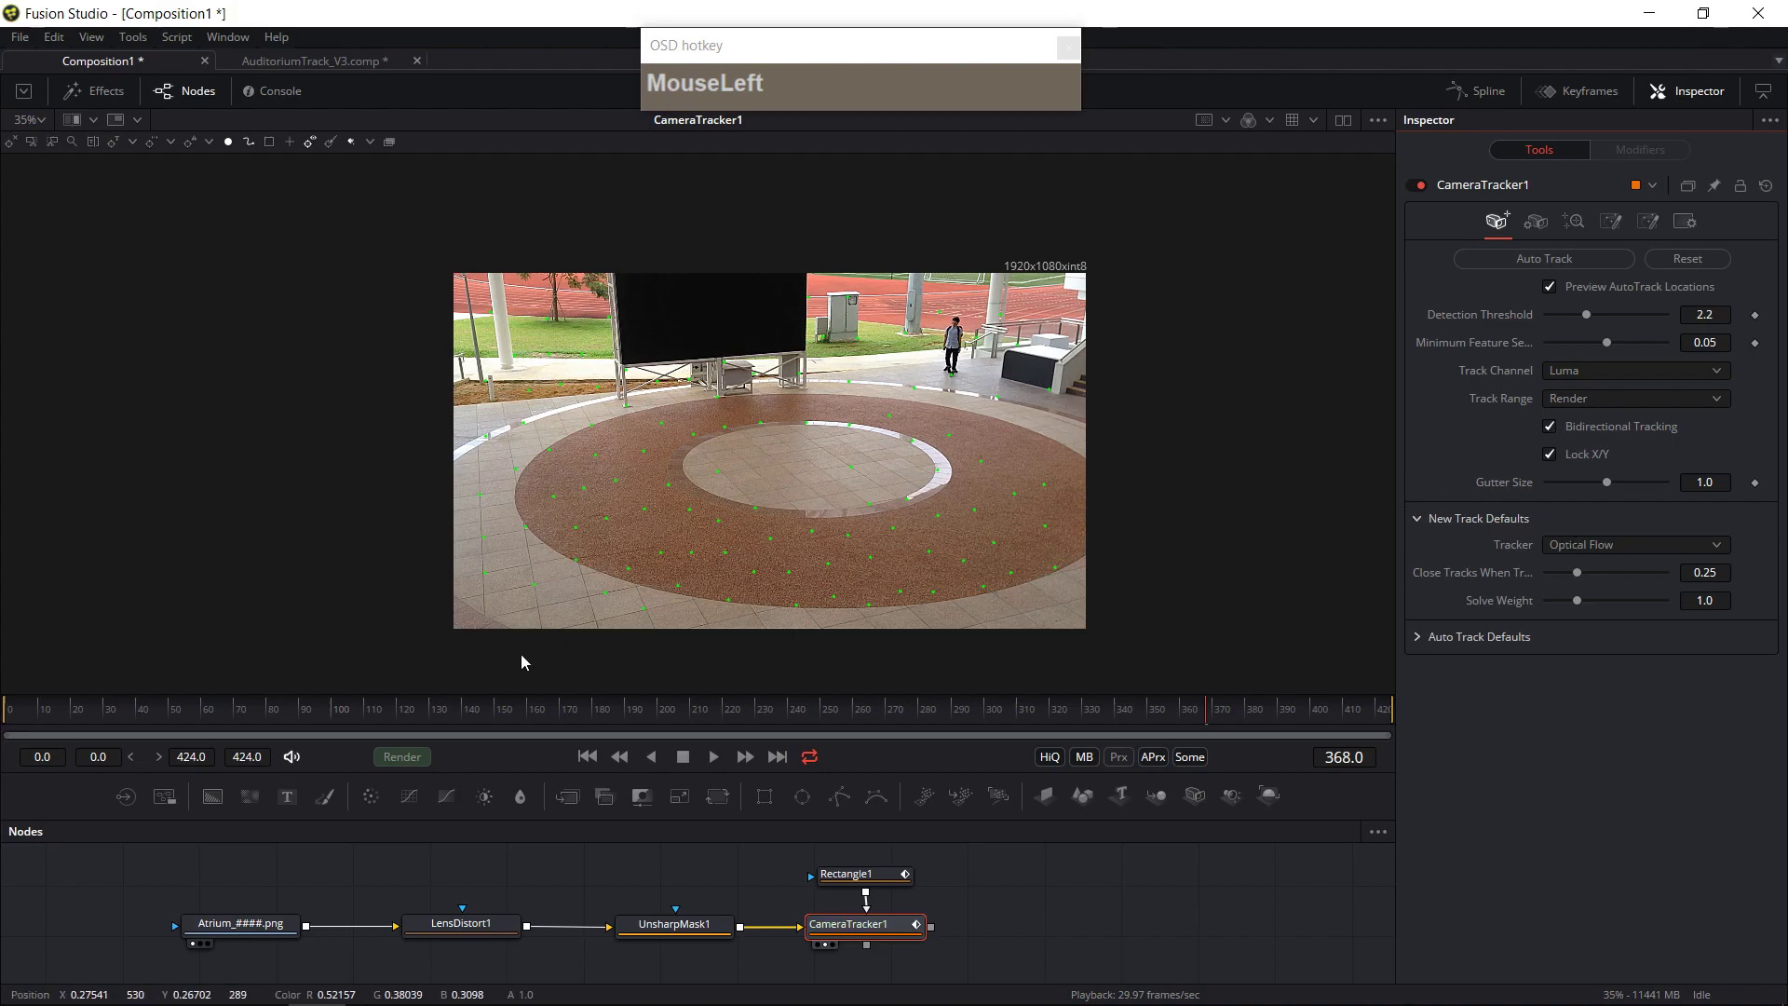
pyautogui.moveTo(329, 706); pyautogui.dragTo(54, 720)
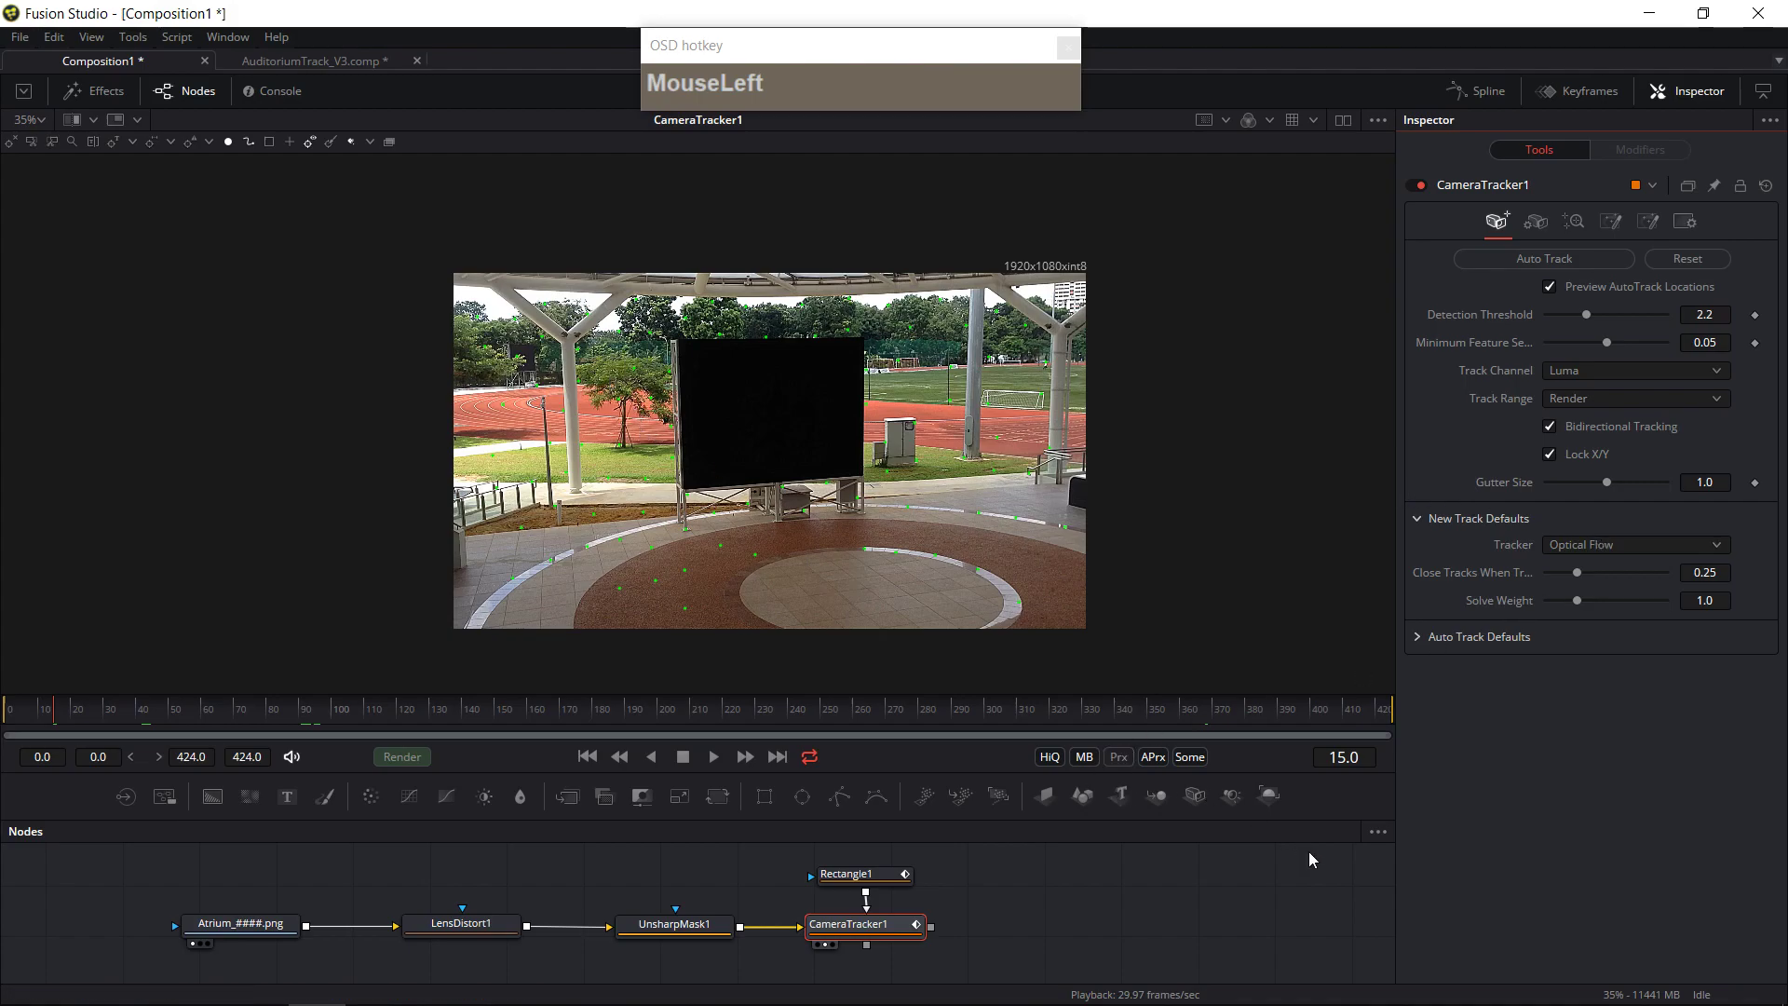
pyautogui.click(1588, 262)
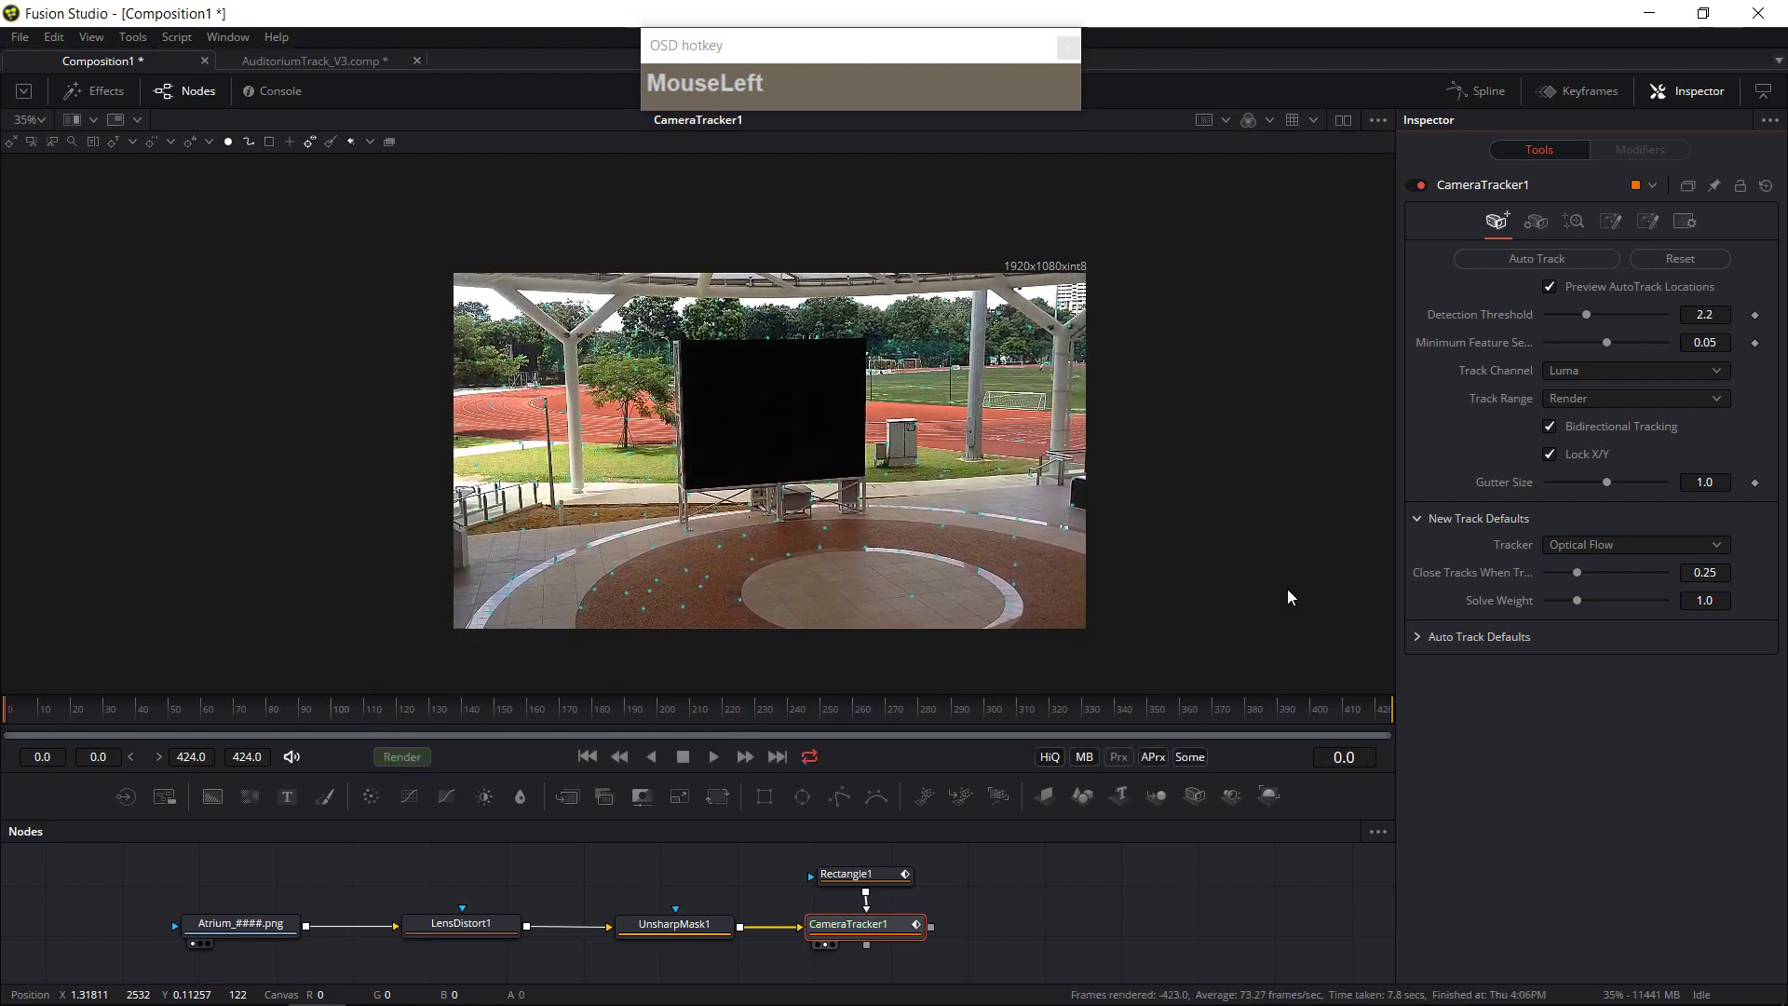
# - Delete the unwanted tracks around the tree, the black screen and the foliage above it at the first frame
pyautogui.moveTo(647, 391); pyautogui.dragTo(661, 447)
pyautogui.press('Delete')
pyautogui.click(812, 456)
pyautogui.press('Delete')
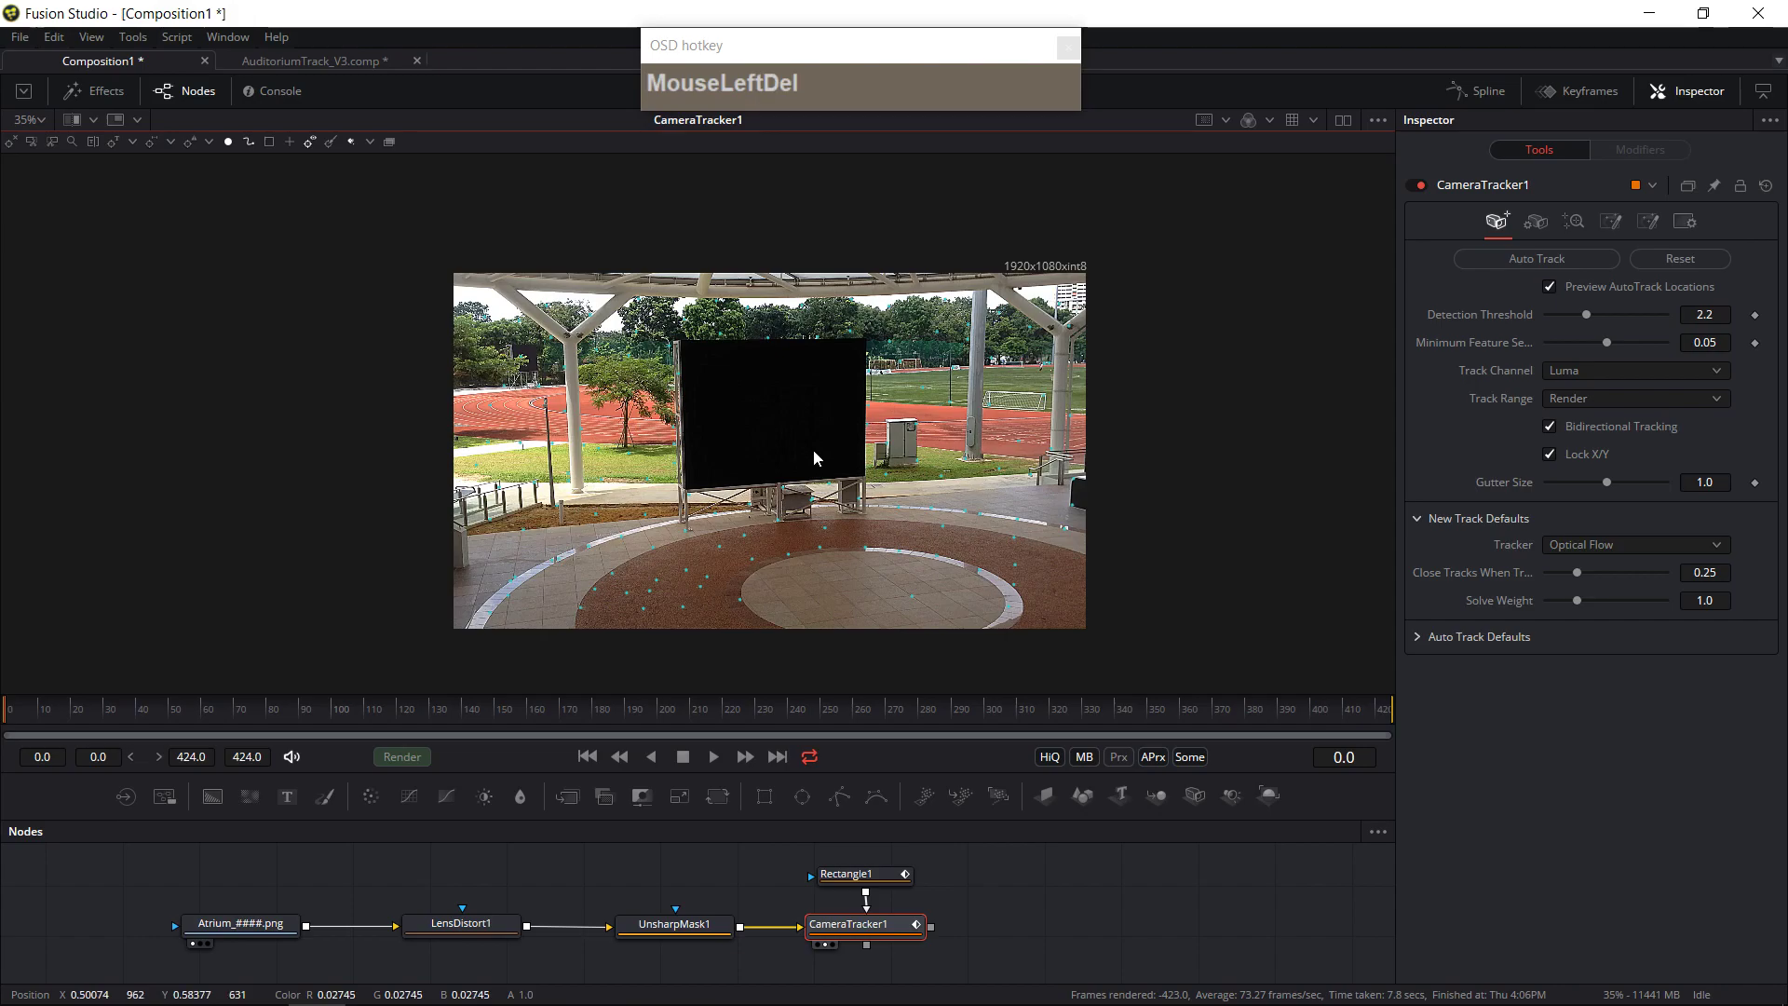
pyautogui.moveTo(676, 338); pyautogui.dragTo(731, 304)
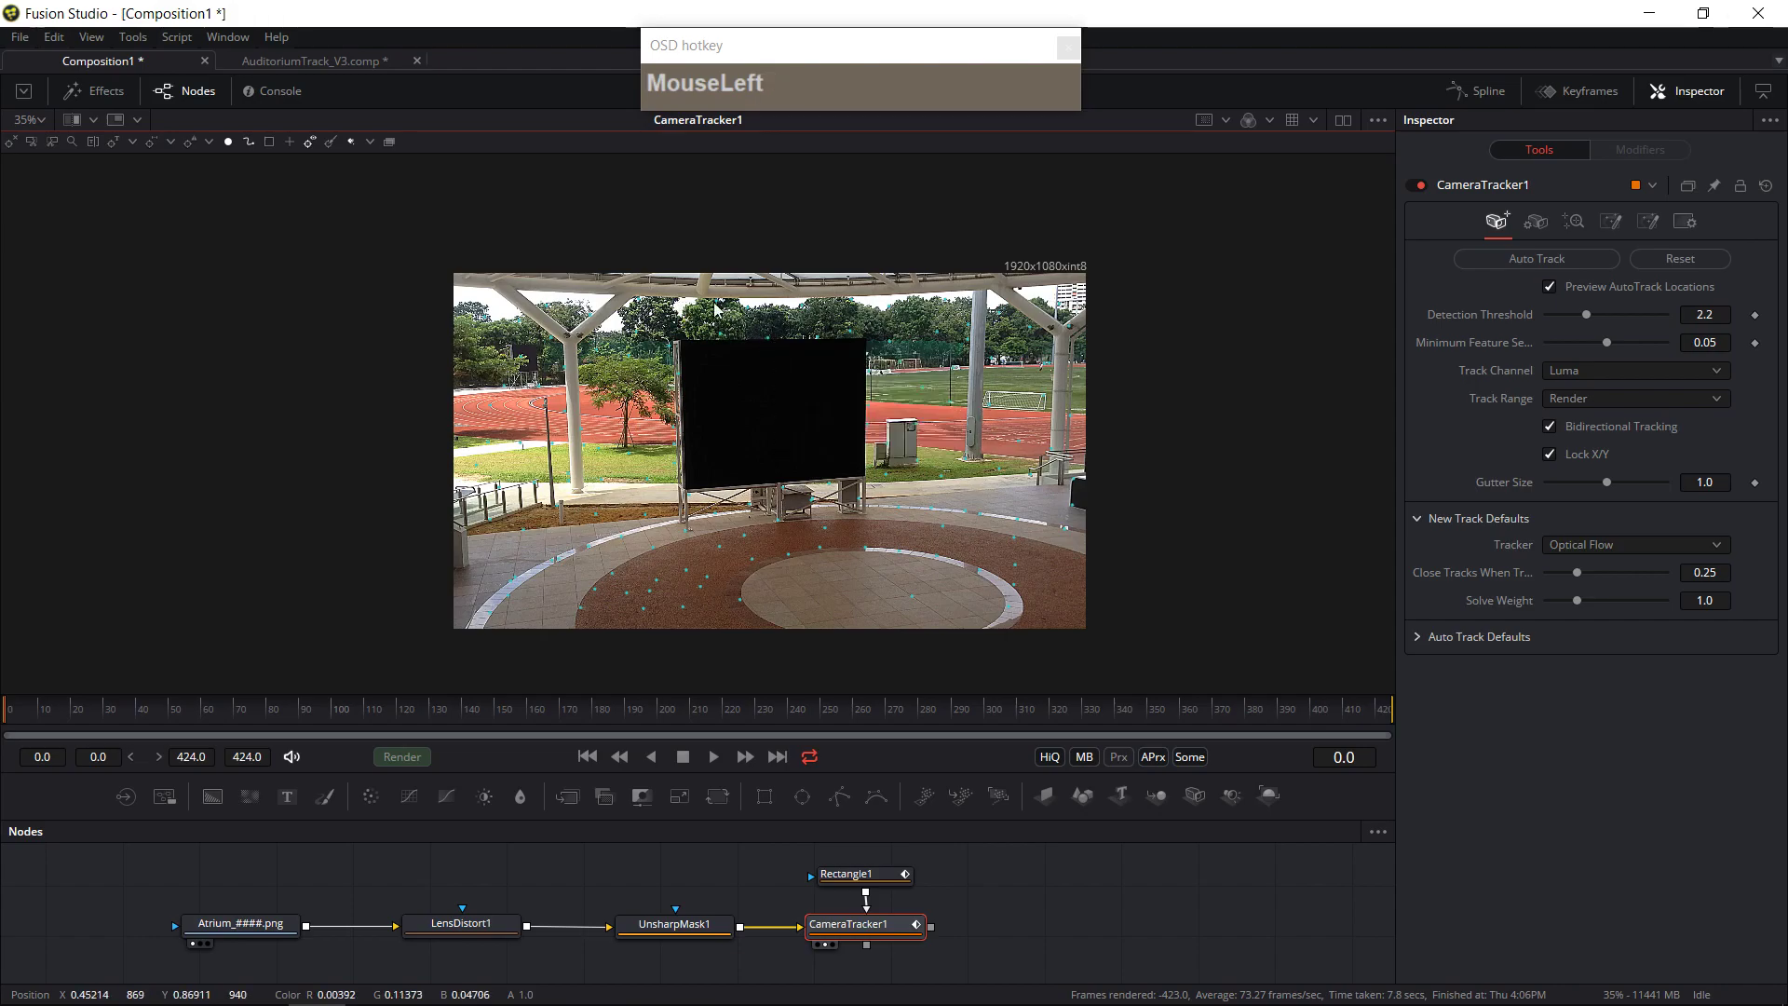
pyautogui.press('Delete')
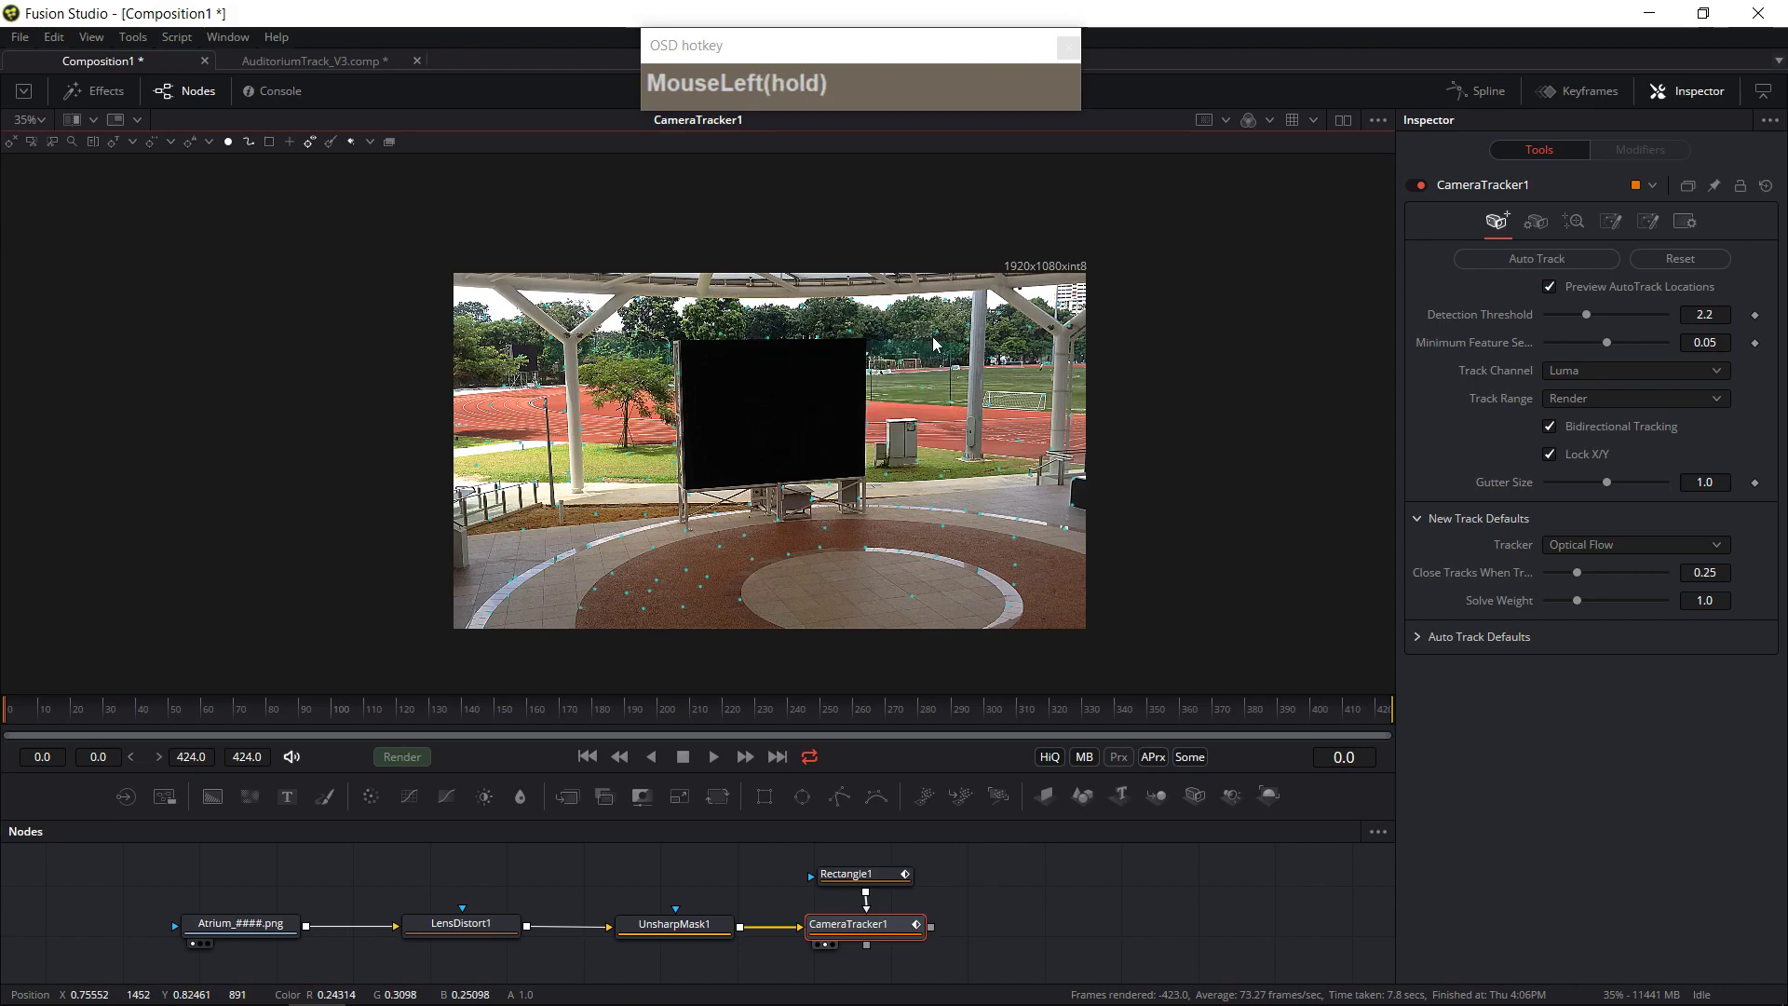
pyautogui.moveTo(941, 345); pyautogui.dragTo(942, 347)
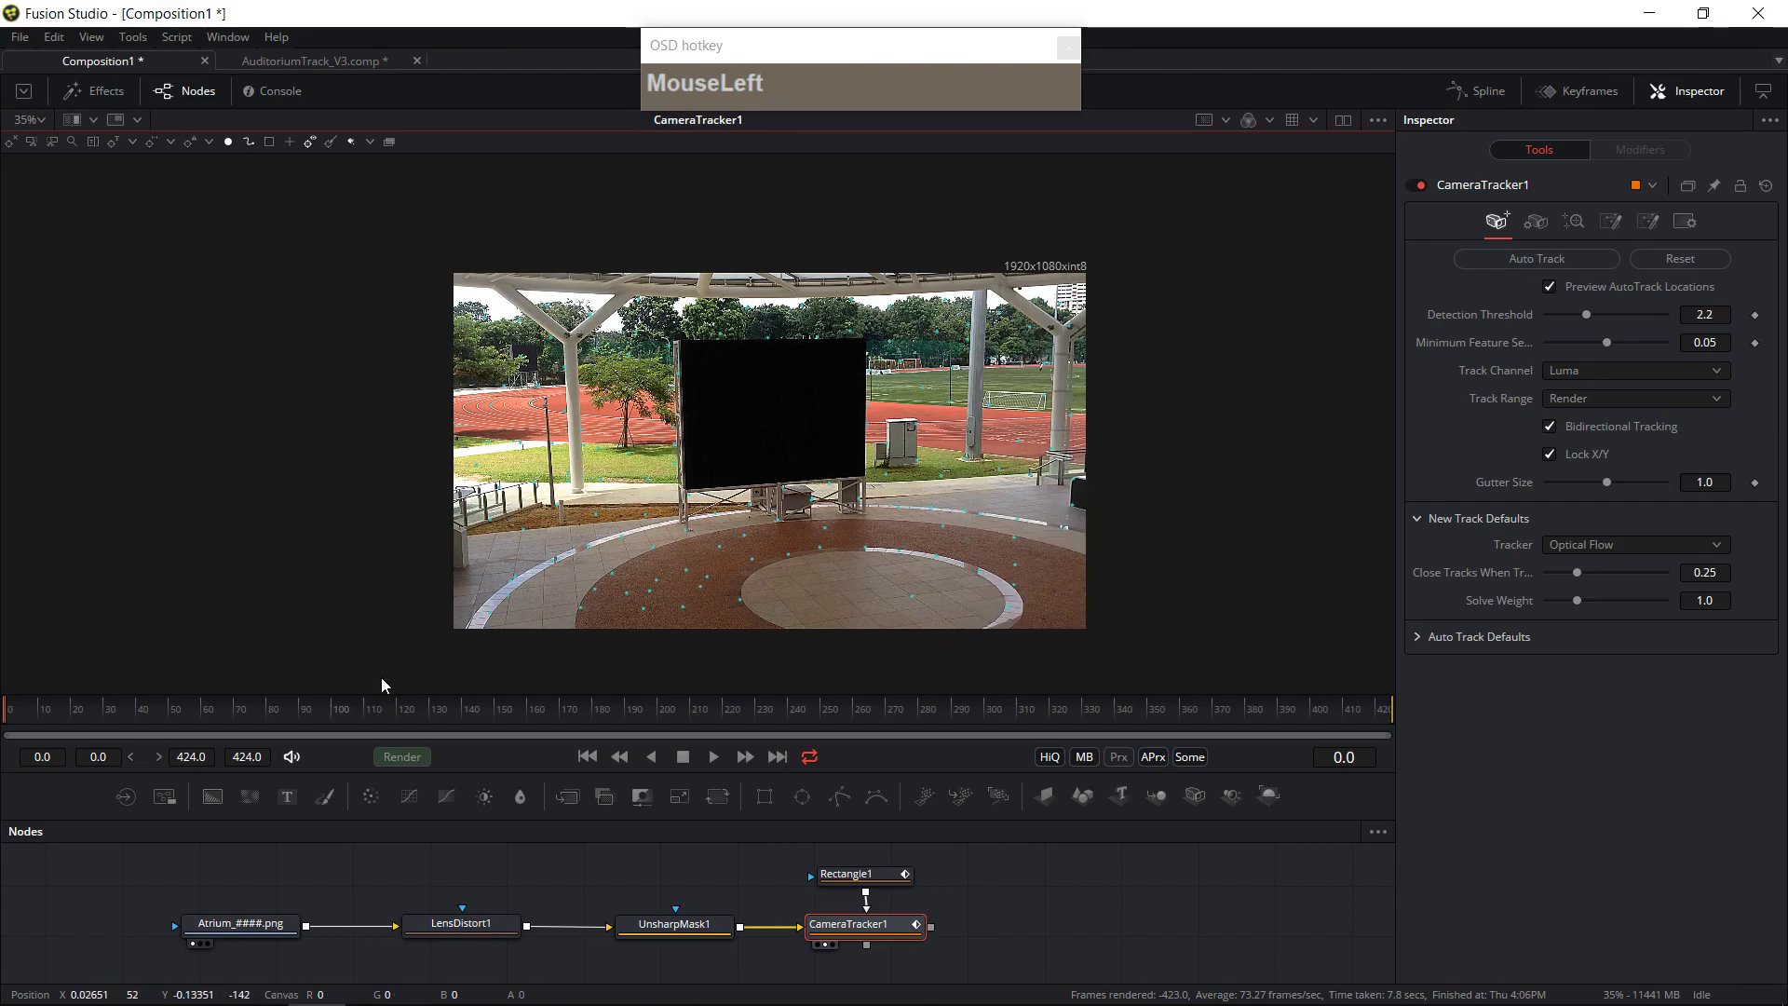
# - Check the tracks through the shot beyond frame 126 and delete the stray ones found along the way
pyautogui.moveTo(135, 729); pyautogui.dragTo(425, 738)
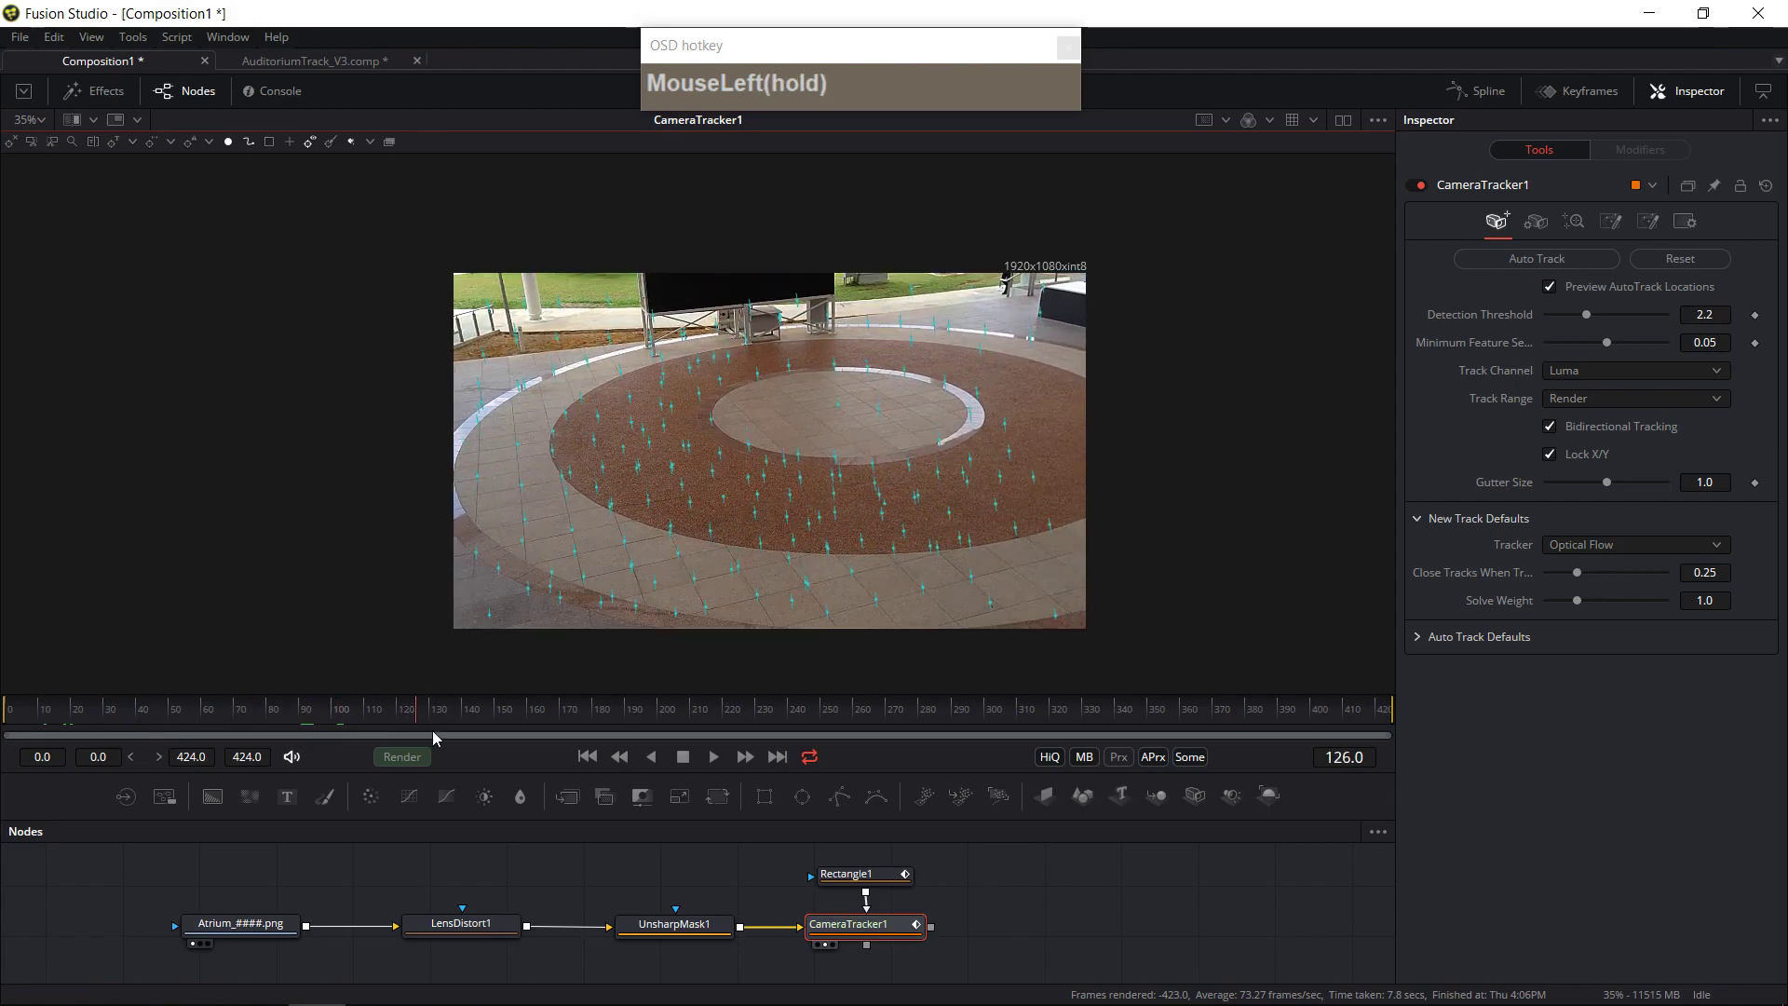
pyautogui.moveTo(689, 731); pyautogui.dragTo(187, 767)
pyautogui.press('Delete')
pyautogui.press('Delete')
pyautogui.click(1387, 725)
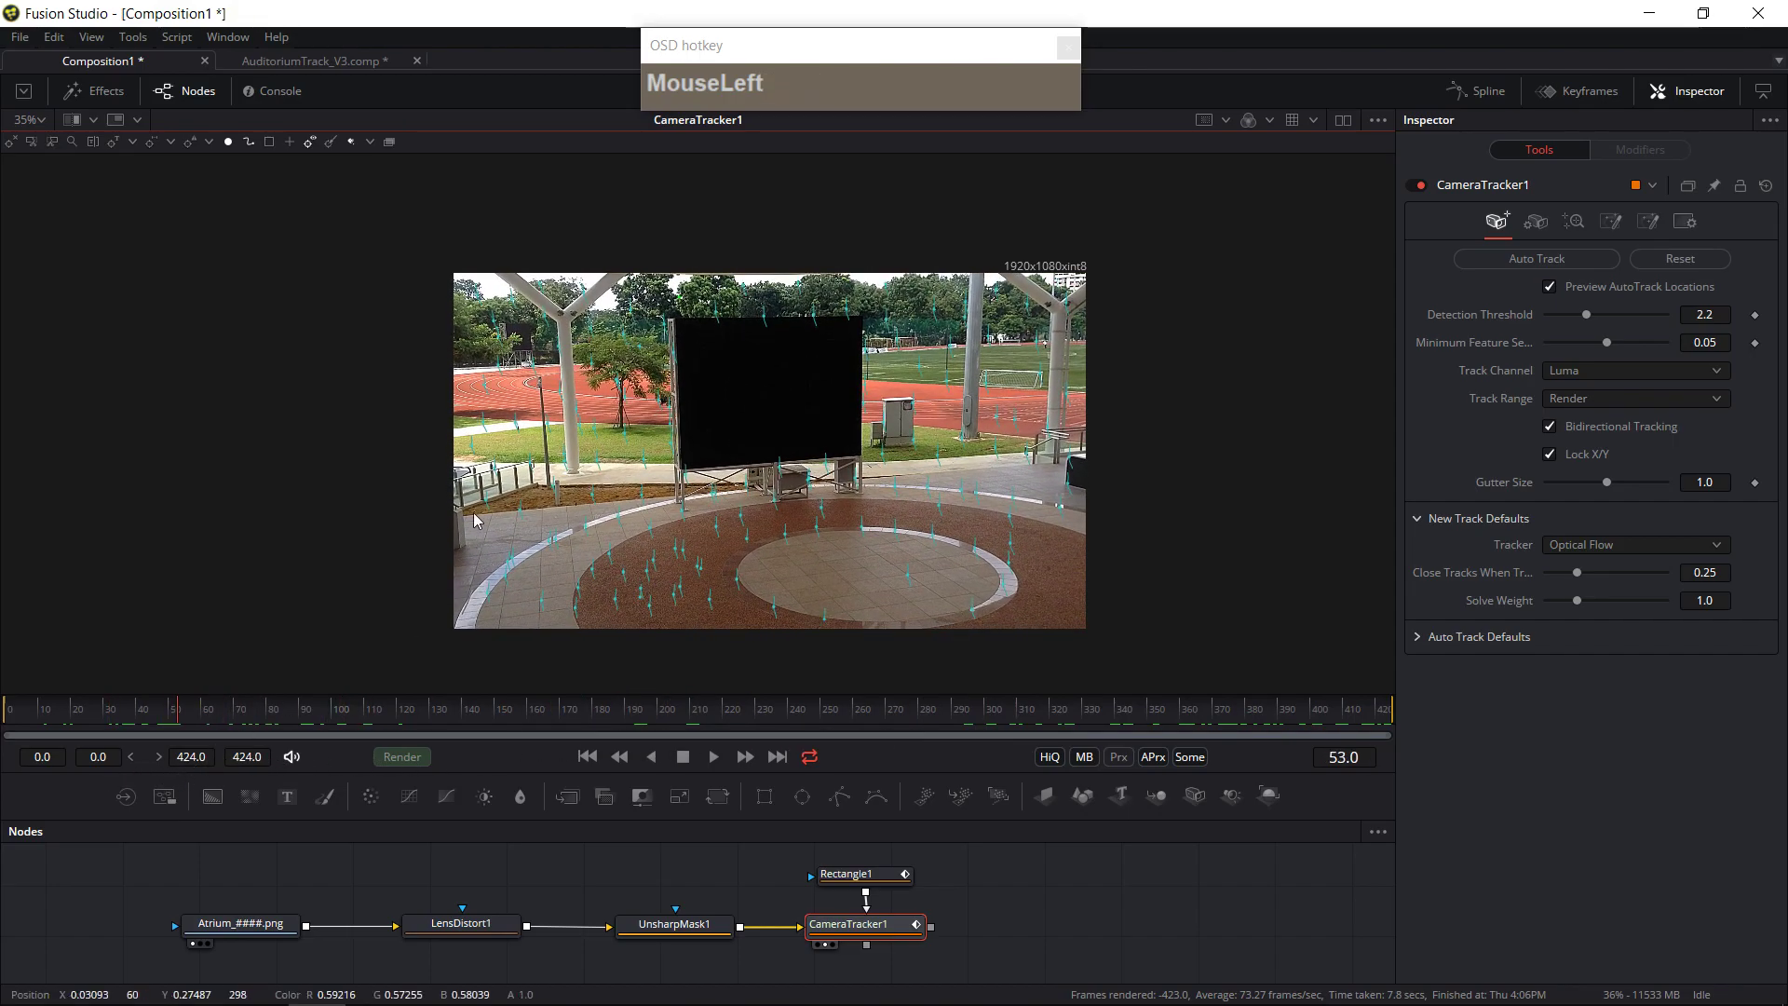
# - Delete the unwanted tracks on the tree's foliage and trunk at frame 53
pyautogui.moveTo(588, 361); pyautogui.dragTo(642, 372)
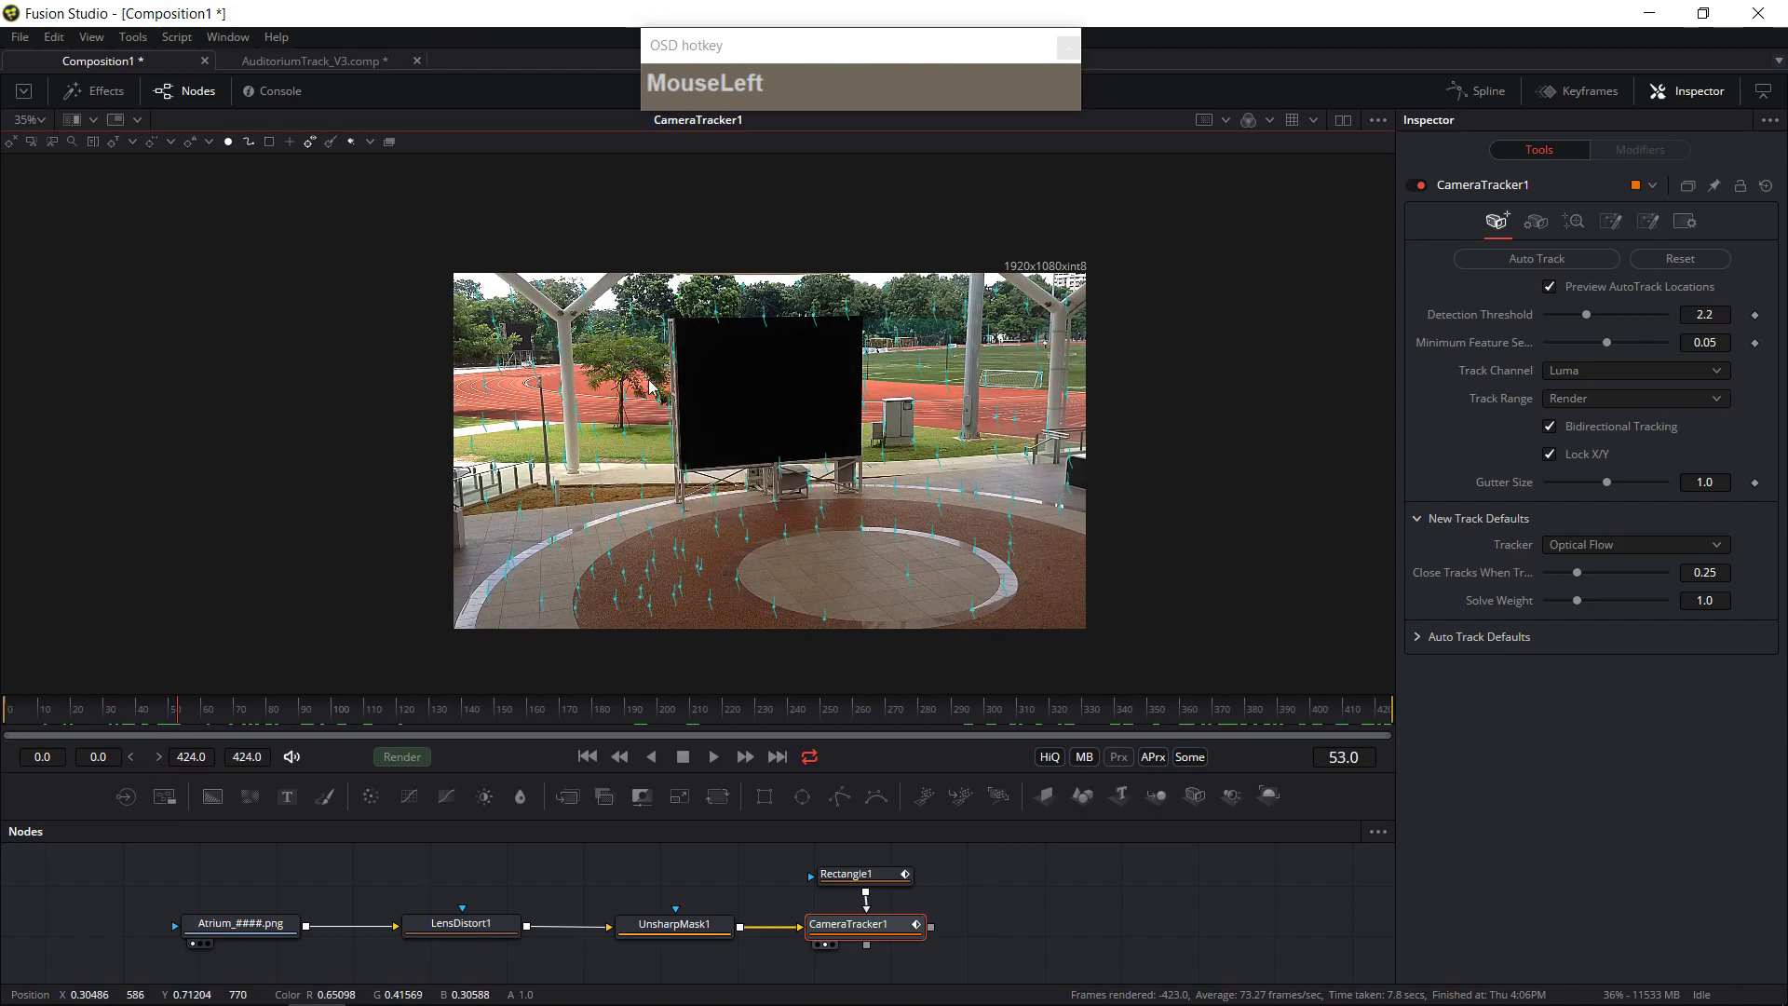
pyautogui.doubleClick(633, 409)
pyautogui.click(632, 409)
pyautogui.doubleClick(634, 419)
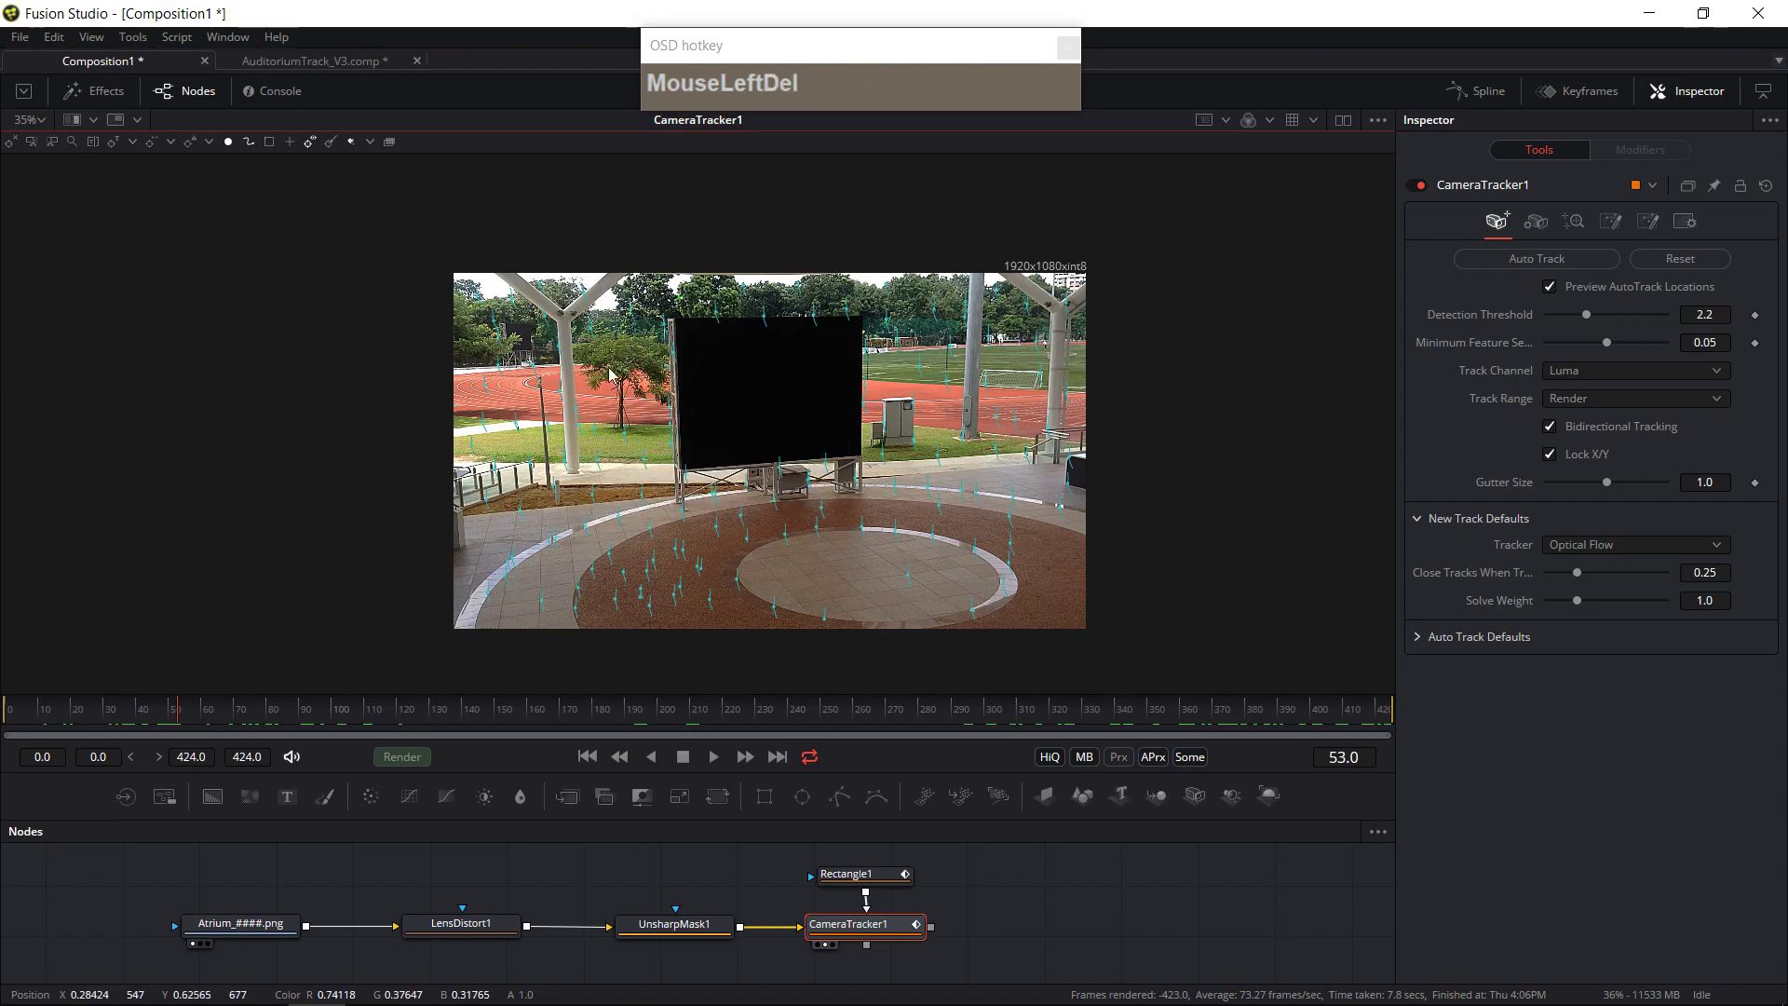
pyautogui.click(656, 625)
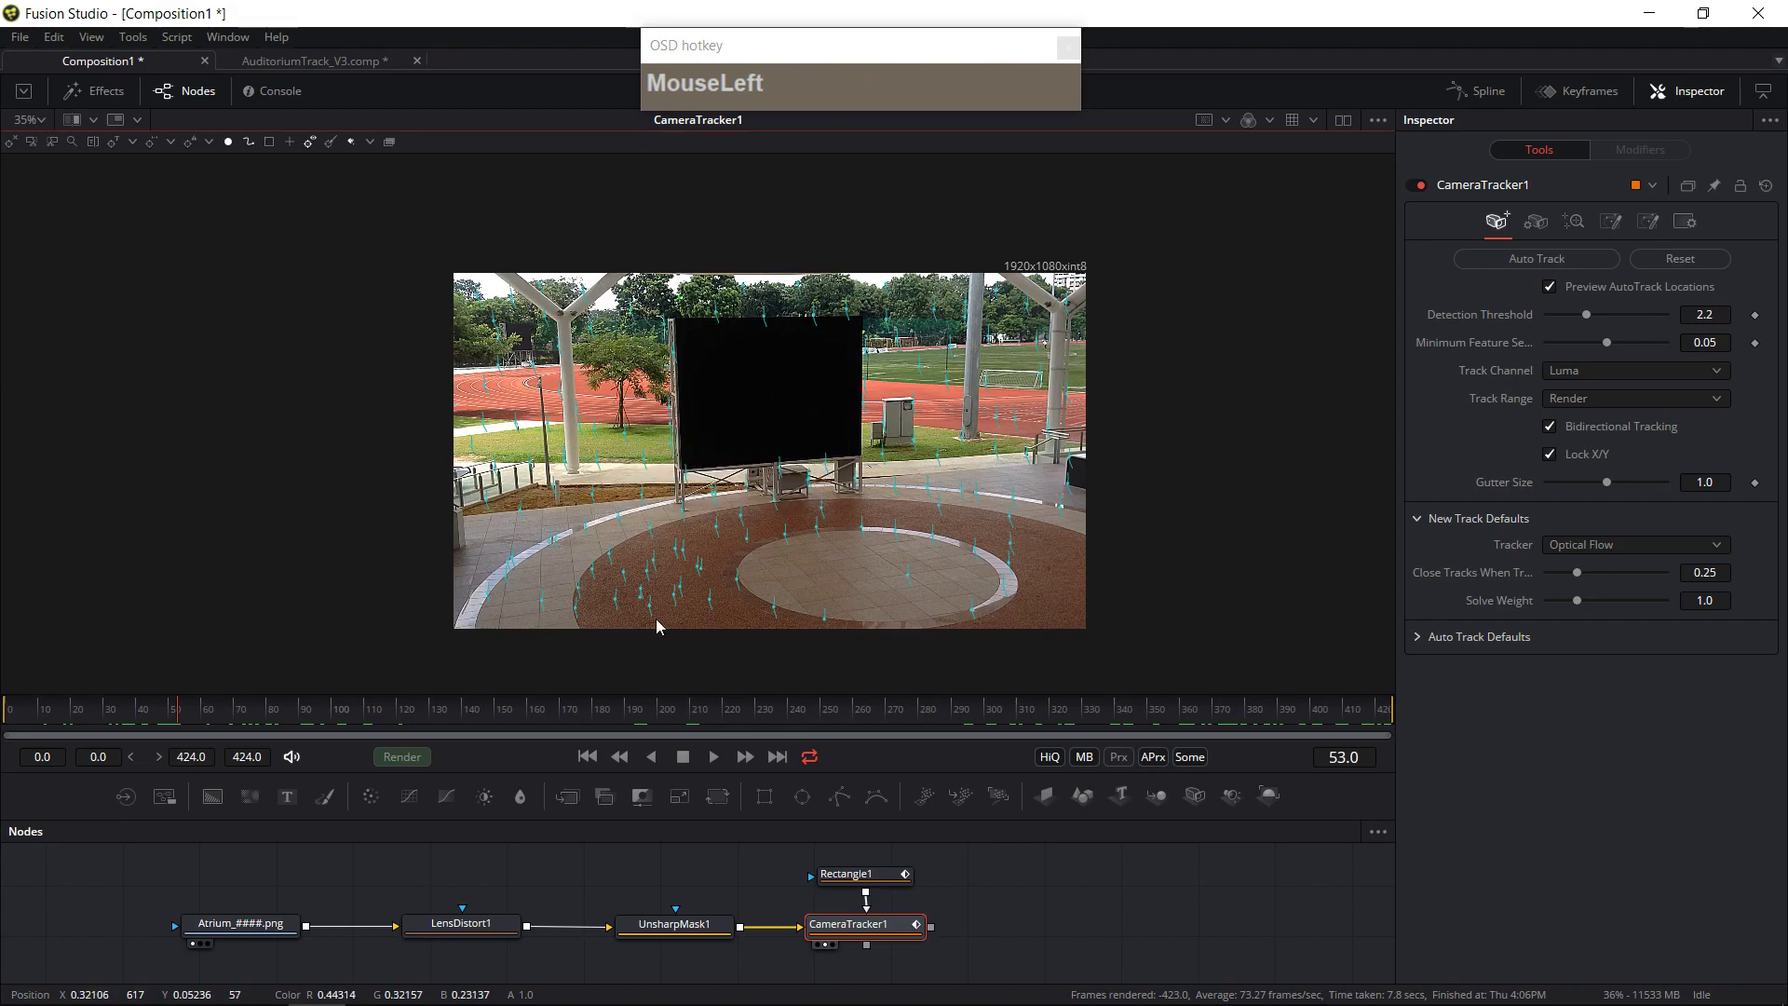
# - Go to frame 73 and delete the unwanted tracks near the tree
pyautogui.click(251, 712)
pyautogui.click(235, 723)
pyautogui.click(244, 719)
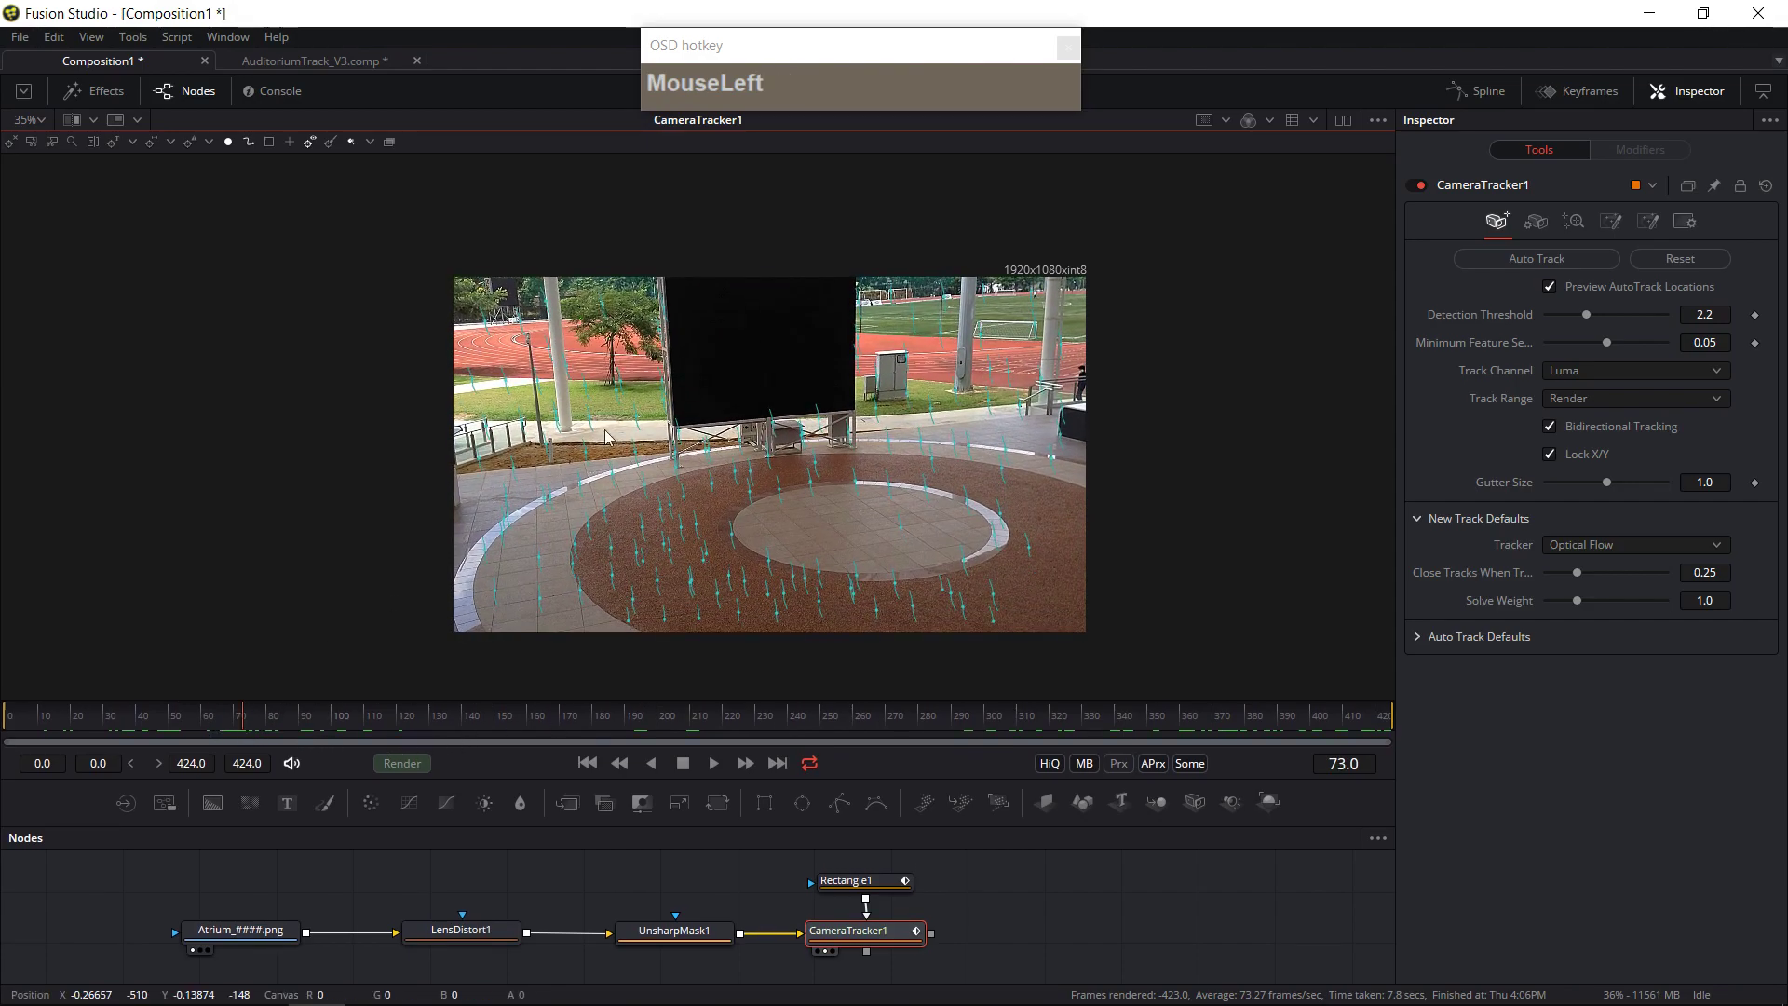
pyautogui.press('Delete')
# - Delete the remaining tracks beside the tree and around the black screen's lower edge at frame 47
pyautogui.moveTo(267, 719); pyautogui.dragTo(157, 735)
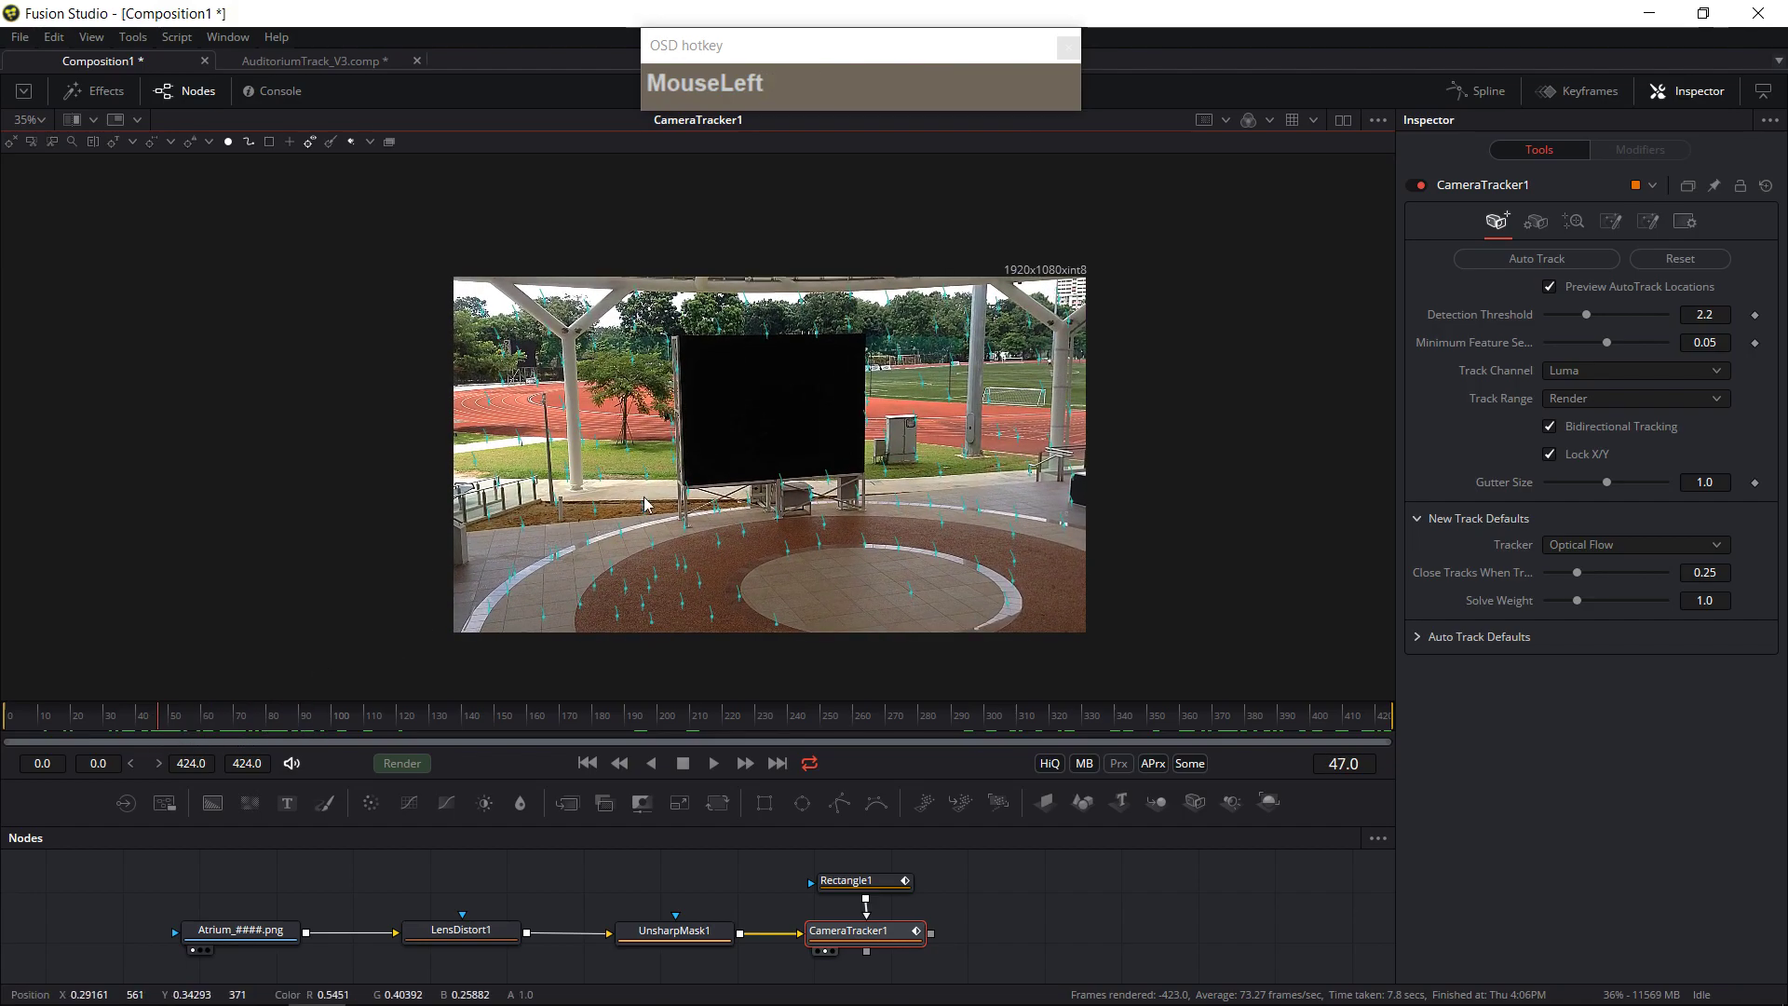
pyautogui.click(654, 402)
pyautogui.press('Delete')
pyautogui.moveTo(676, 427); pyautogui.dragTo(875, 547)
pyautogui.press('Delete')
pyautogui.click(684, 433)
pyautogui.press('Delete')
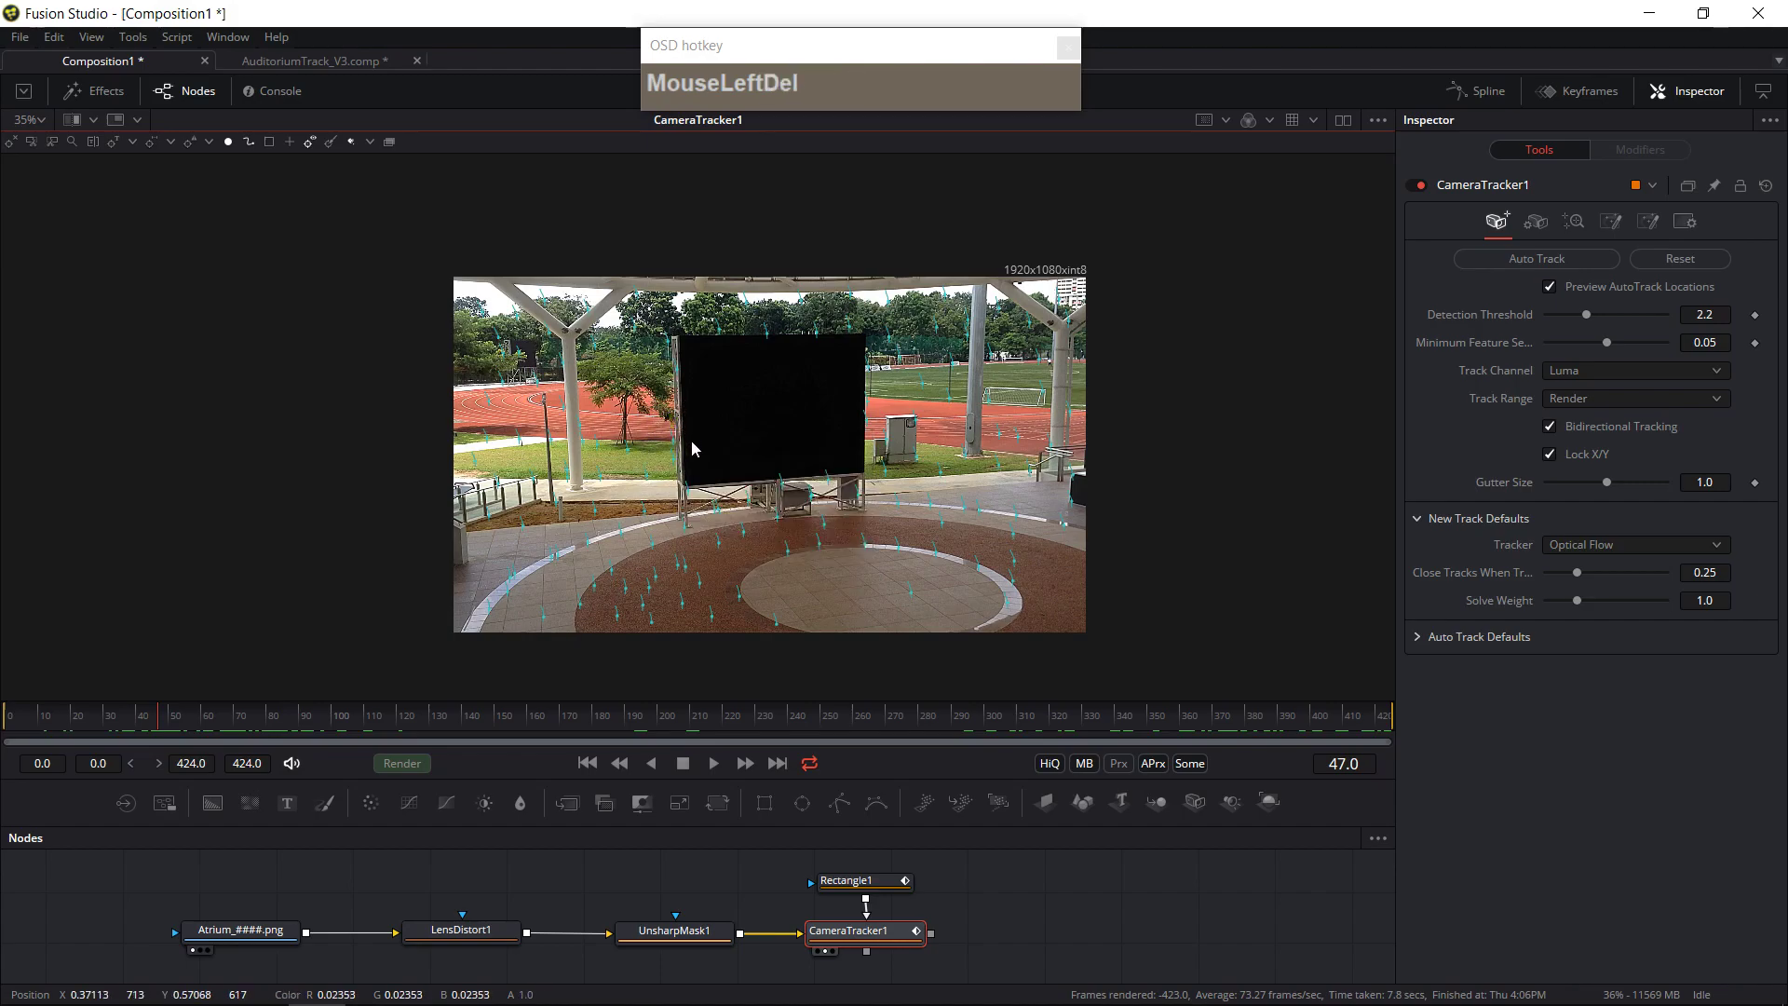
# - Turn off Preview AutoTrack Locations and check the actual tracks over the early frames
pyautogui.moveTo(104, 717); pyautogui.dragTo(152, 729)
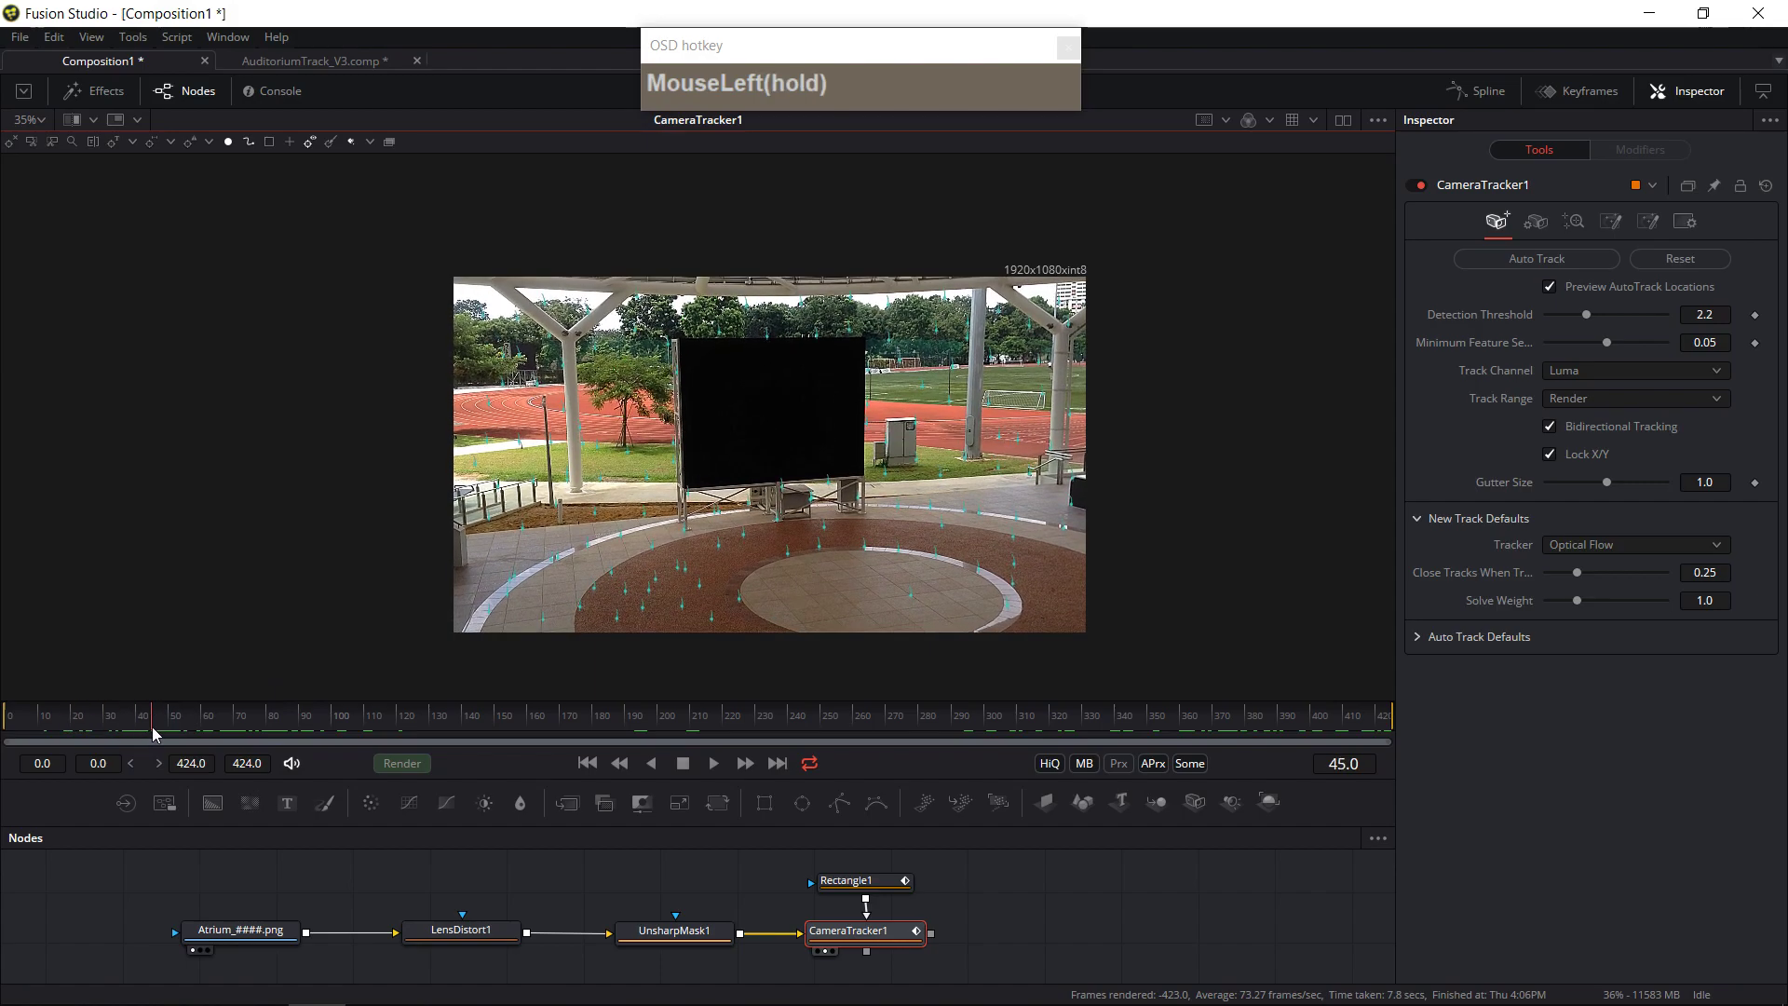
pyautogui.click(1550, 286)
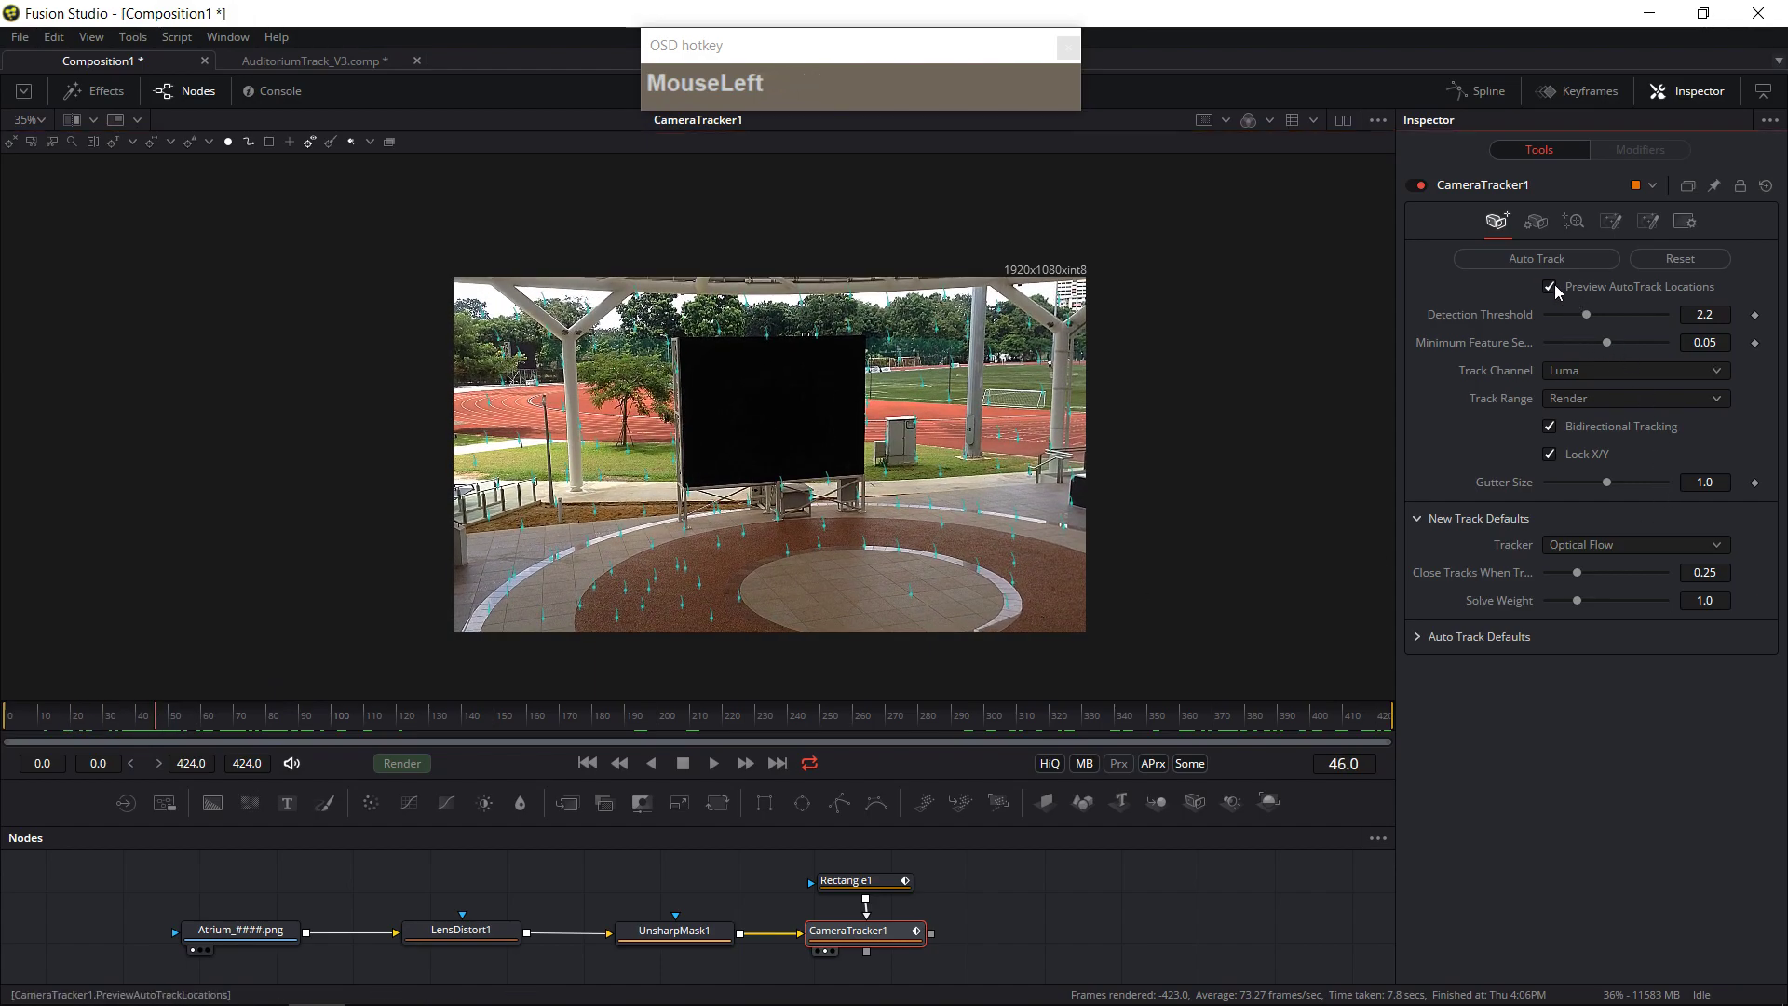
pyautogui.click(80, 726)
pyautogui.moveTo(80, 724); pyautogui.dragTo(131, 726)
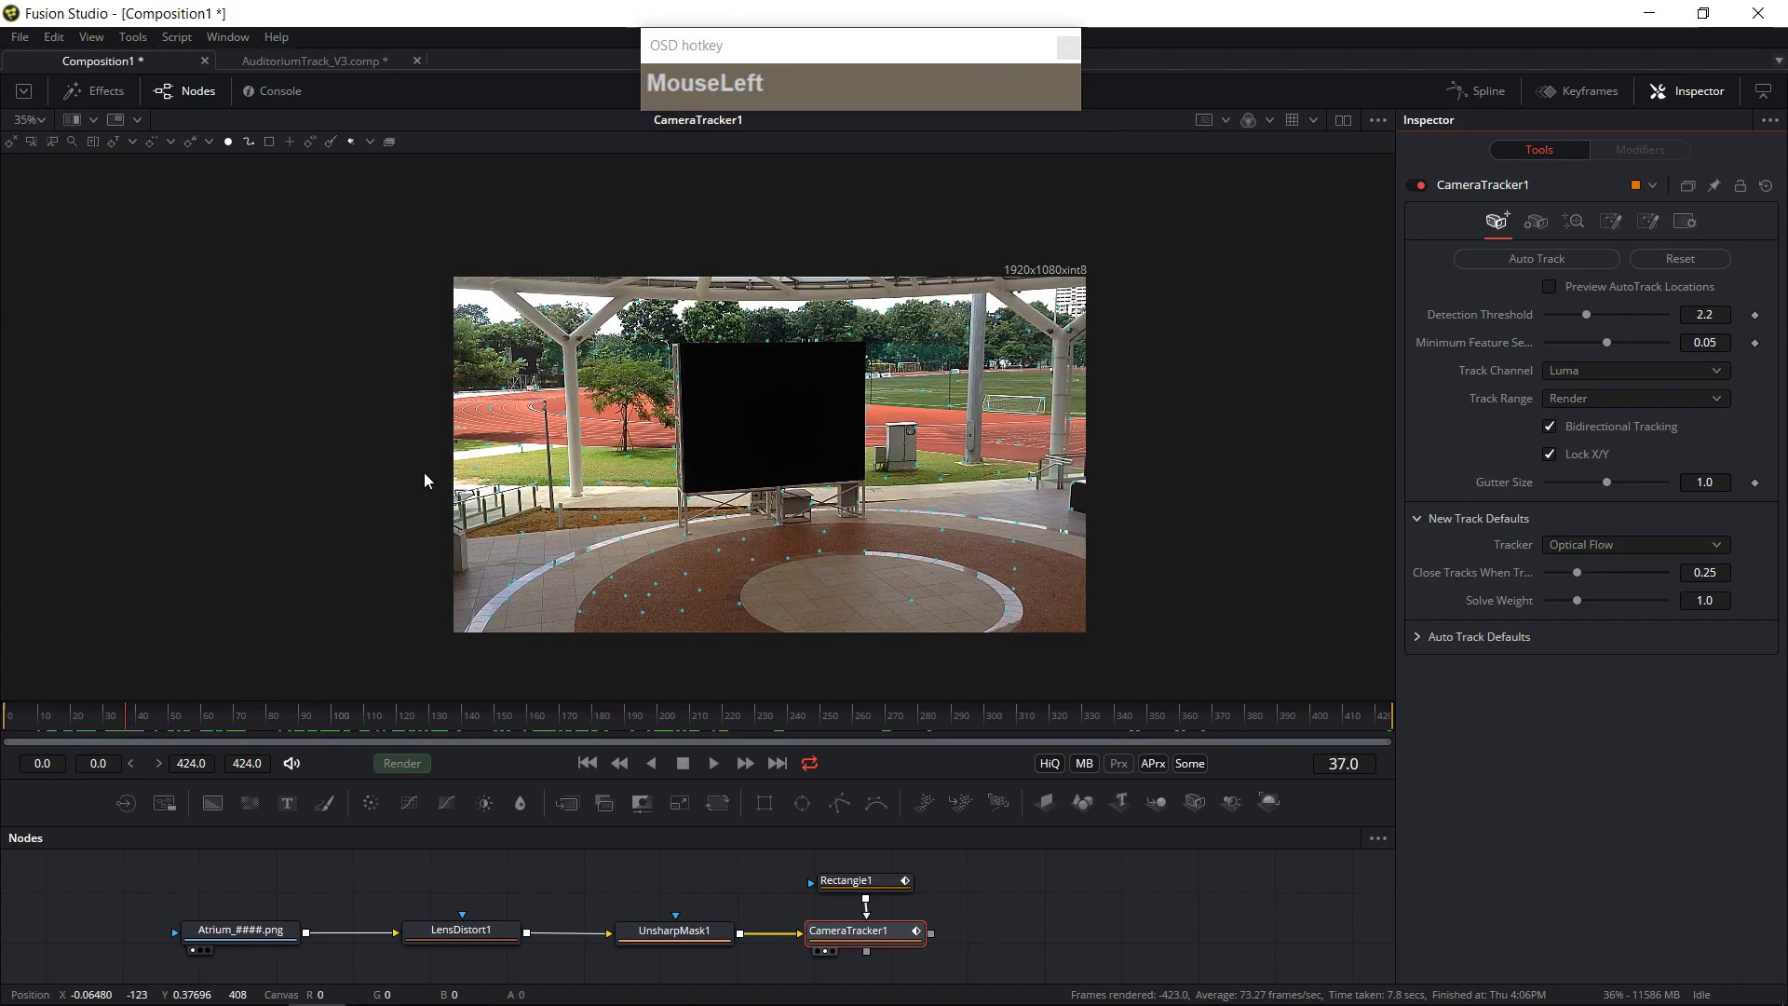
# - Delete the tracks along the footage's left edge at frame 37, and return to frame 0
pyautogui.moveTo(426, 478); pyautogui.dragTo(489, 378)
pyautogui.press('Delete')
pyautogui.press('Delete')
pyautogui.moveTo(122, 728); pyautogui.dragTo(2, 738)
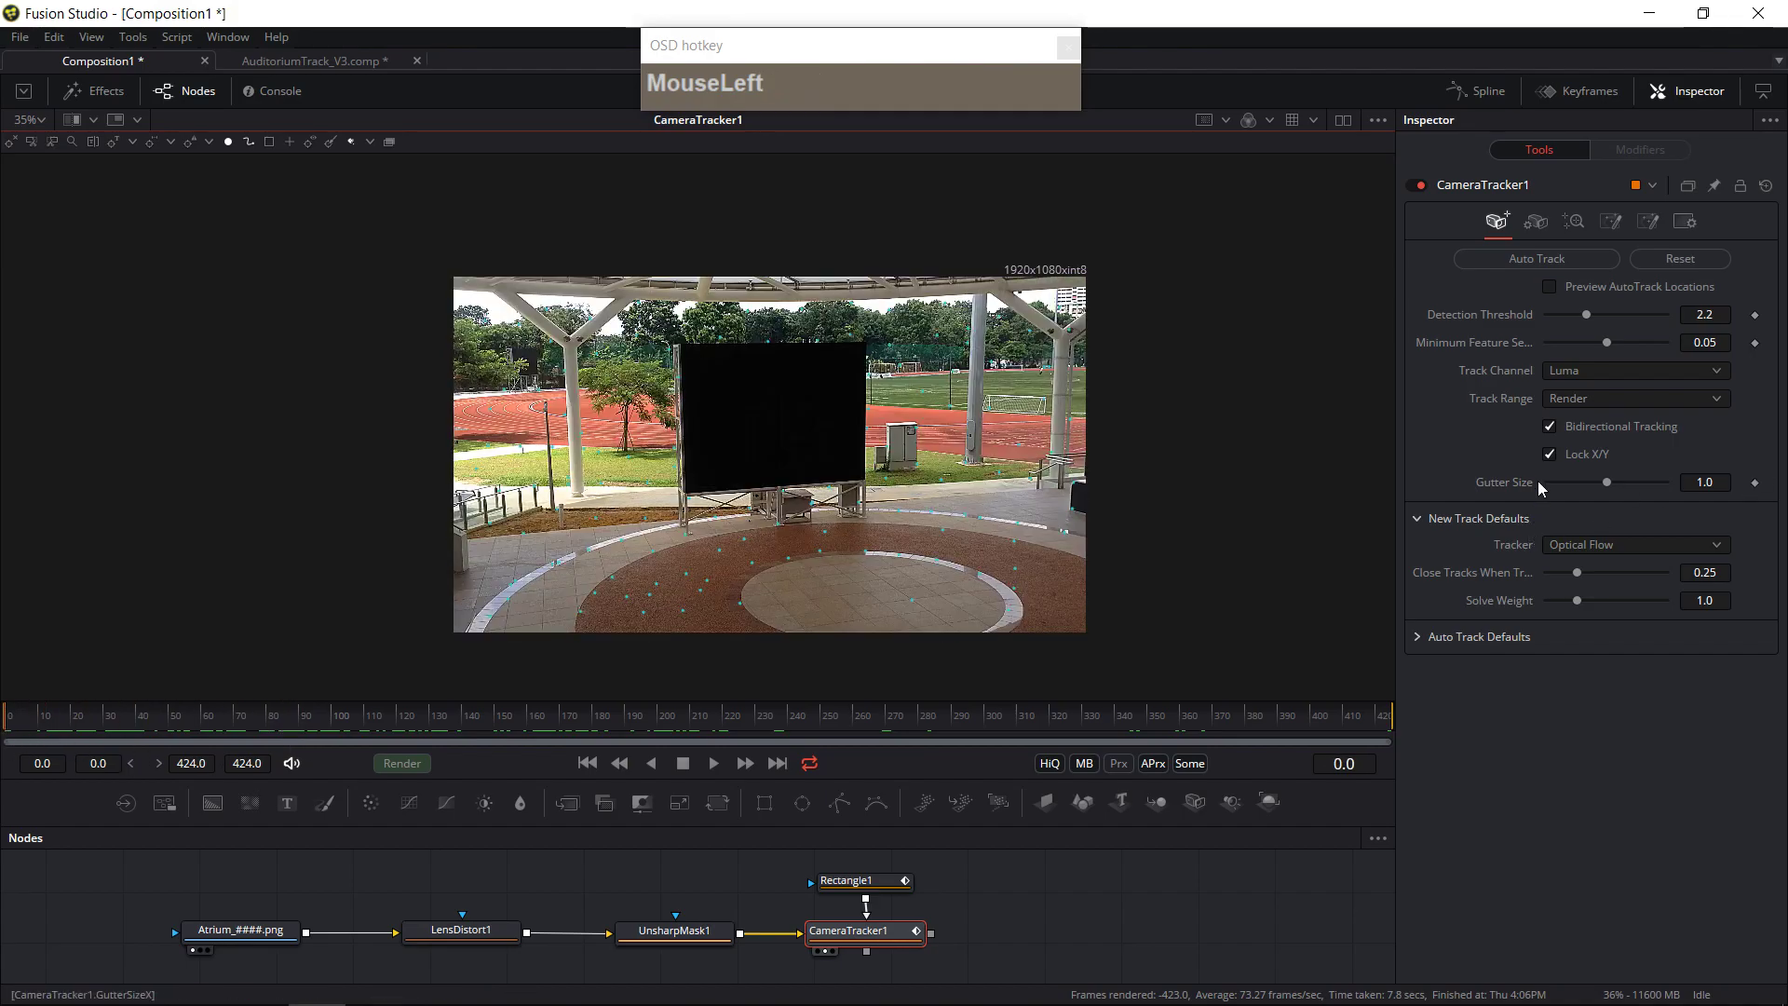
# - Set the camera tracker's focal length to 24 mm
pyautogui.click(1535, 220)
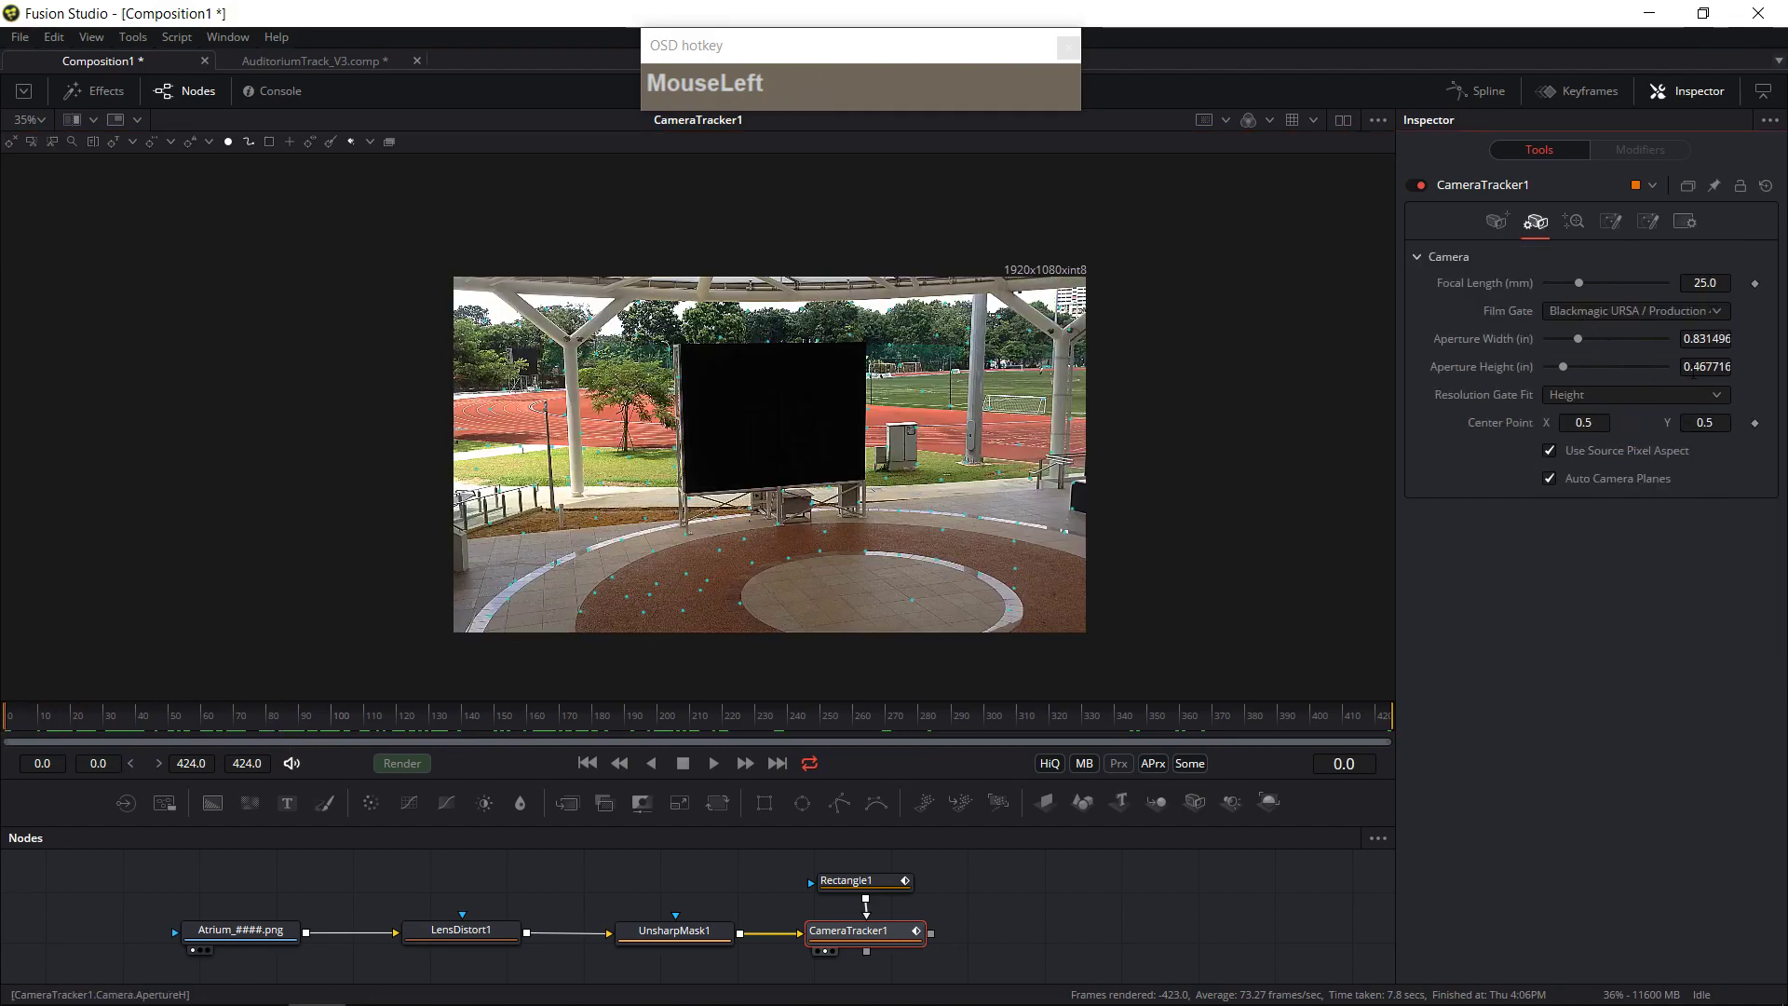
pyautogui.click(1704, 282)
pyautogui.write('24')
pyautogui.click(1758, 259)
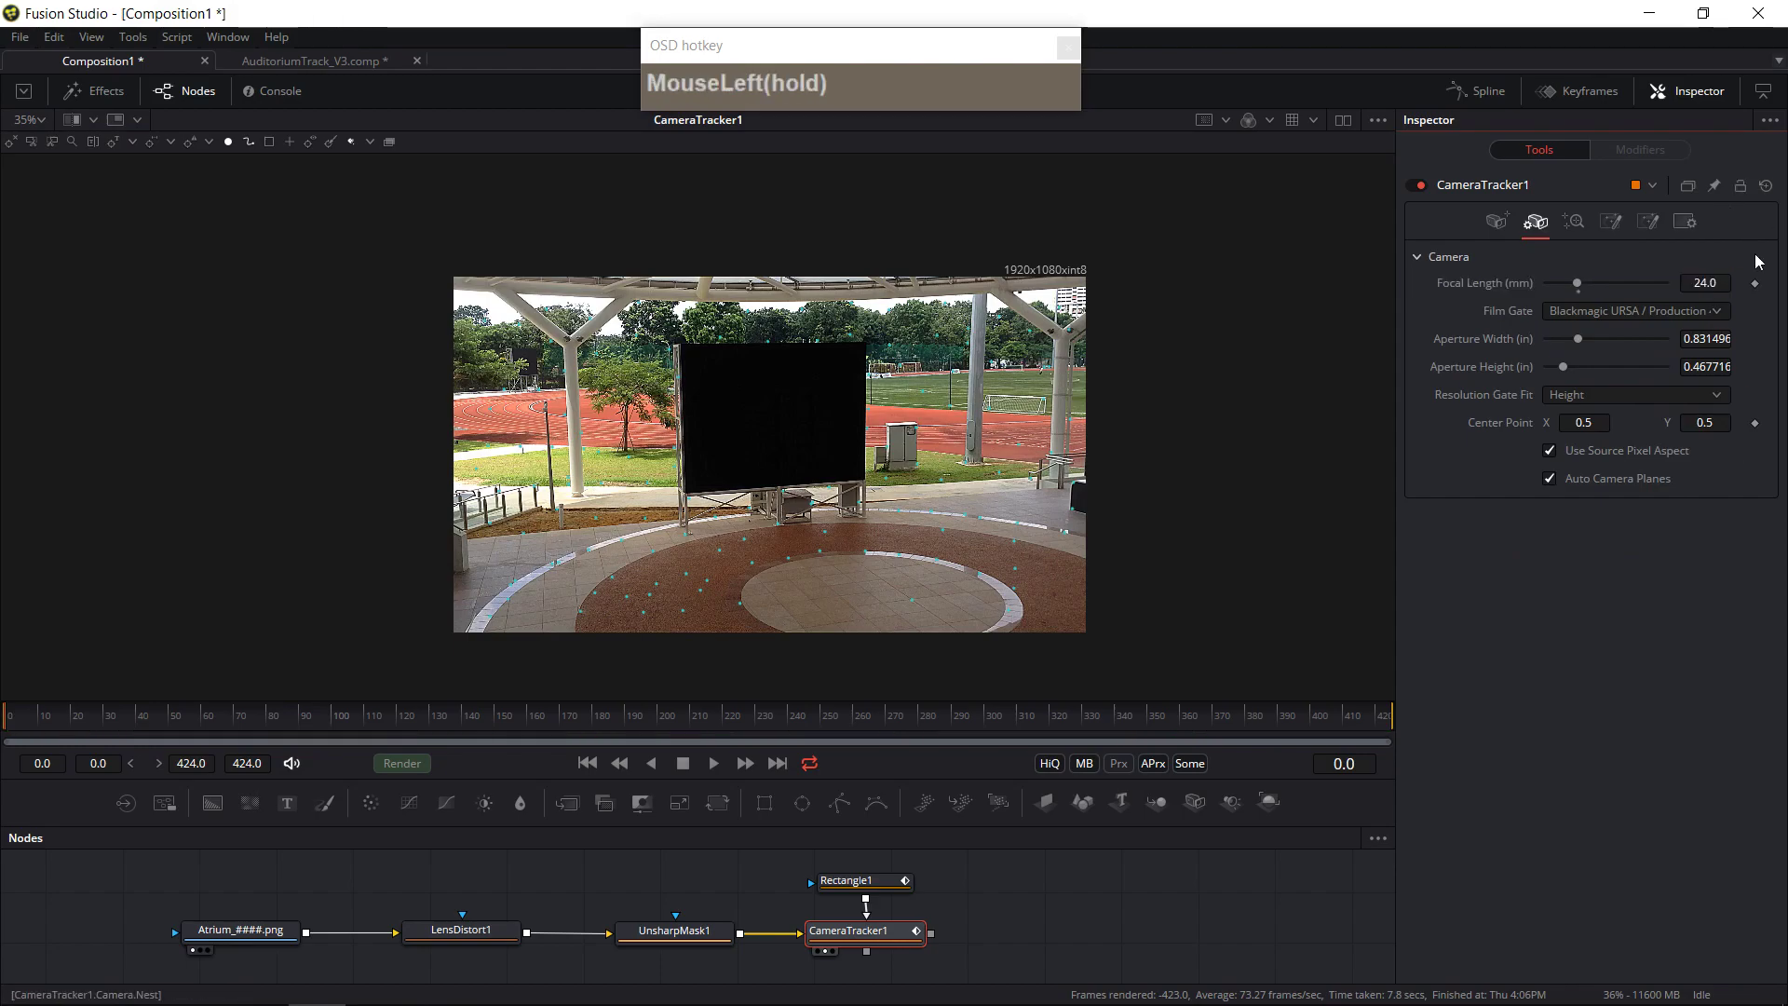
# - Solve the camera from the cleaned-up tracks over the whole frame range
pyautogui.click(1573, 221)
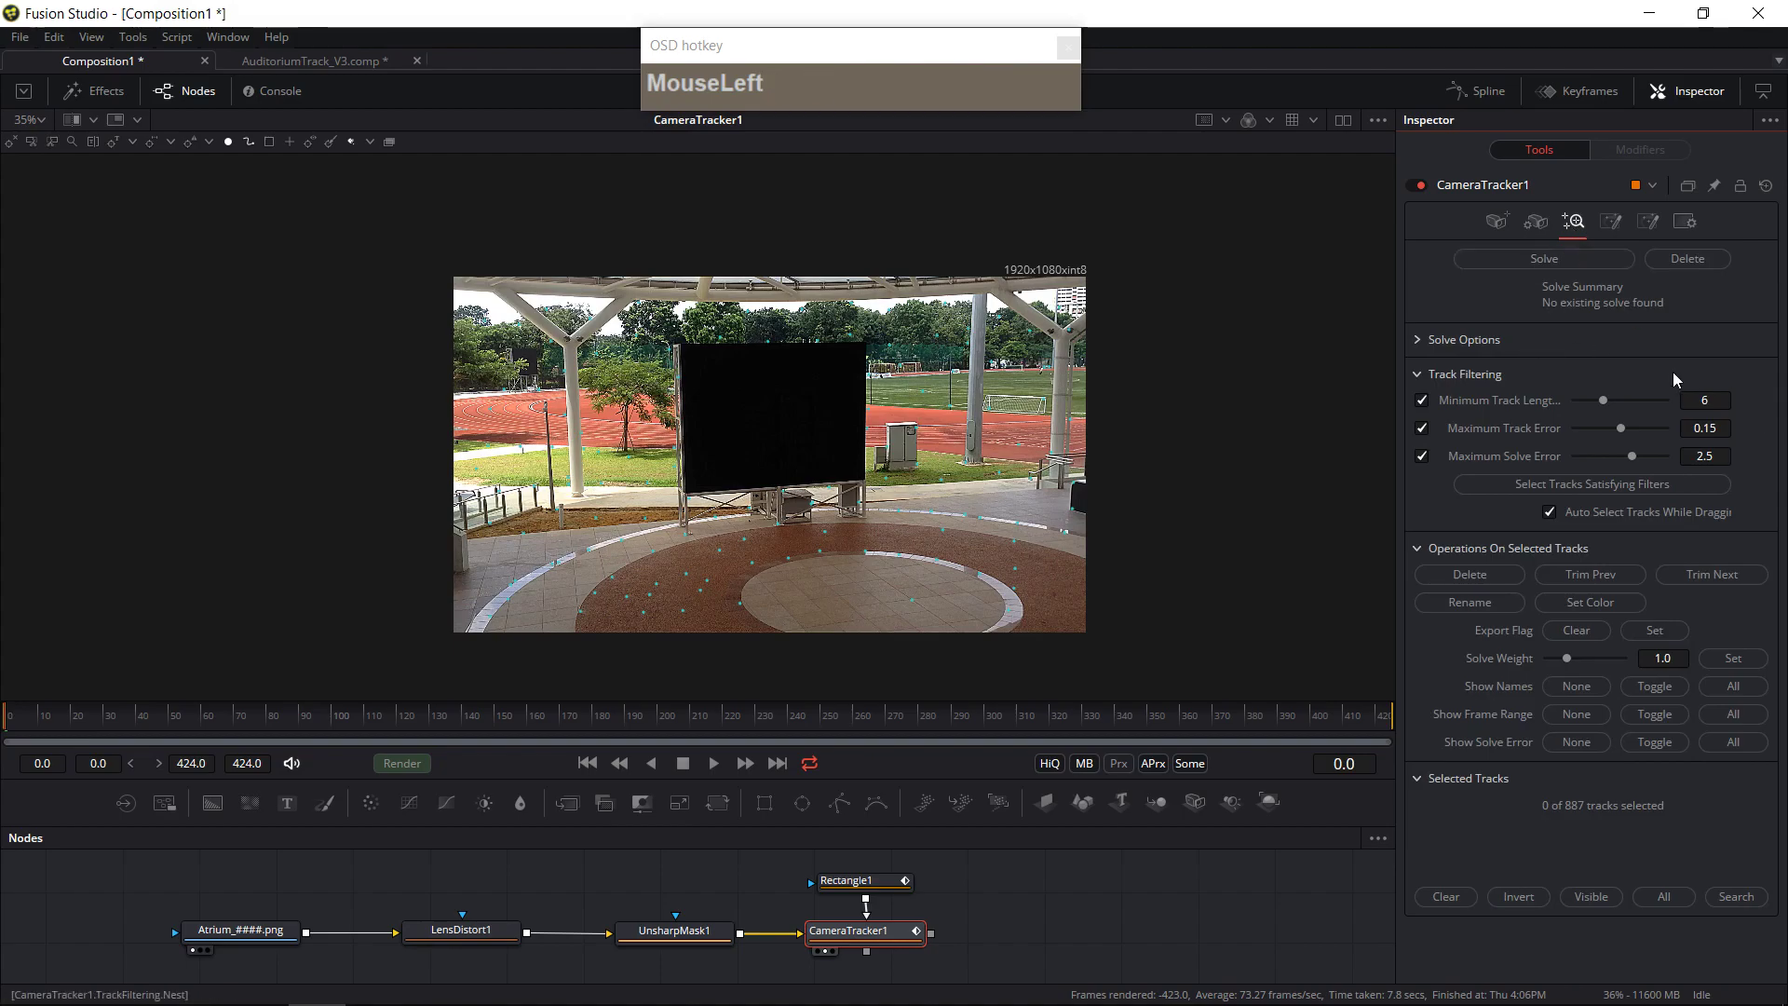
pyautogui.click(1560, 266)
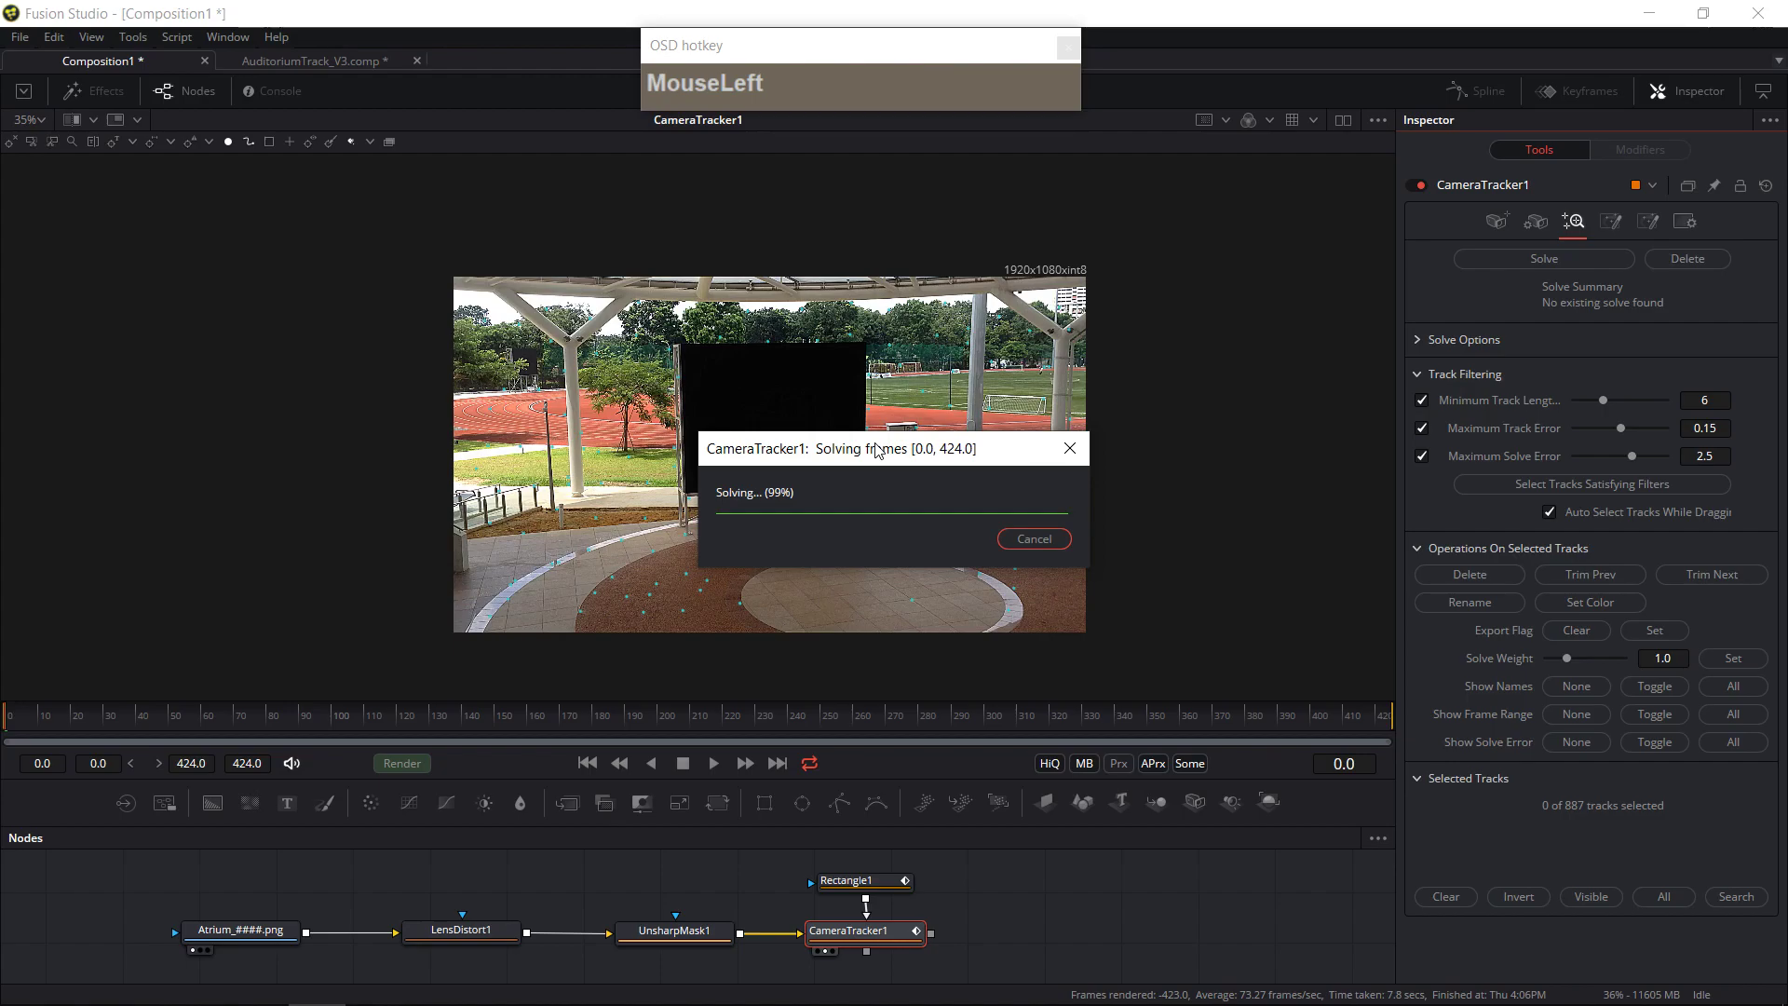
pyautogui.moveTo(918, 453); pyautogui.dragTo(848, 433)
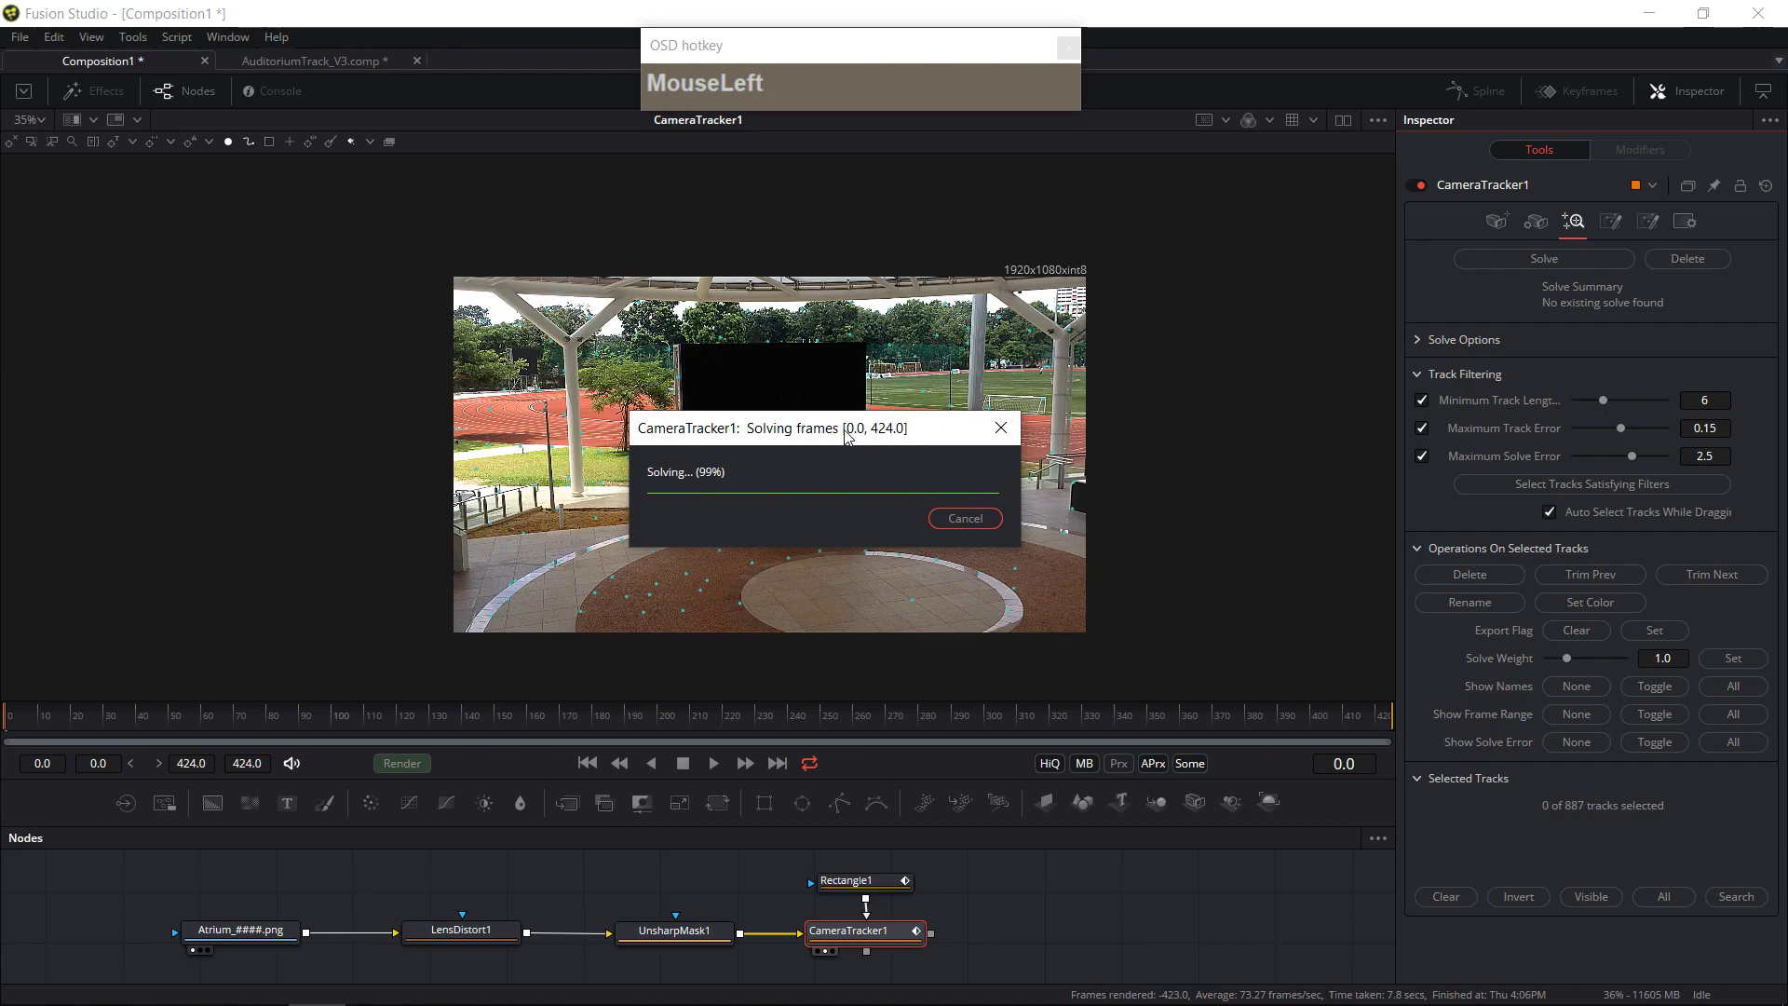
pyautogui.click(249, 91)
pyautogui.moveTo(856, 441); pyautogui.dragTo(869, 322)
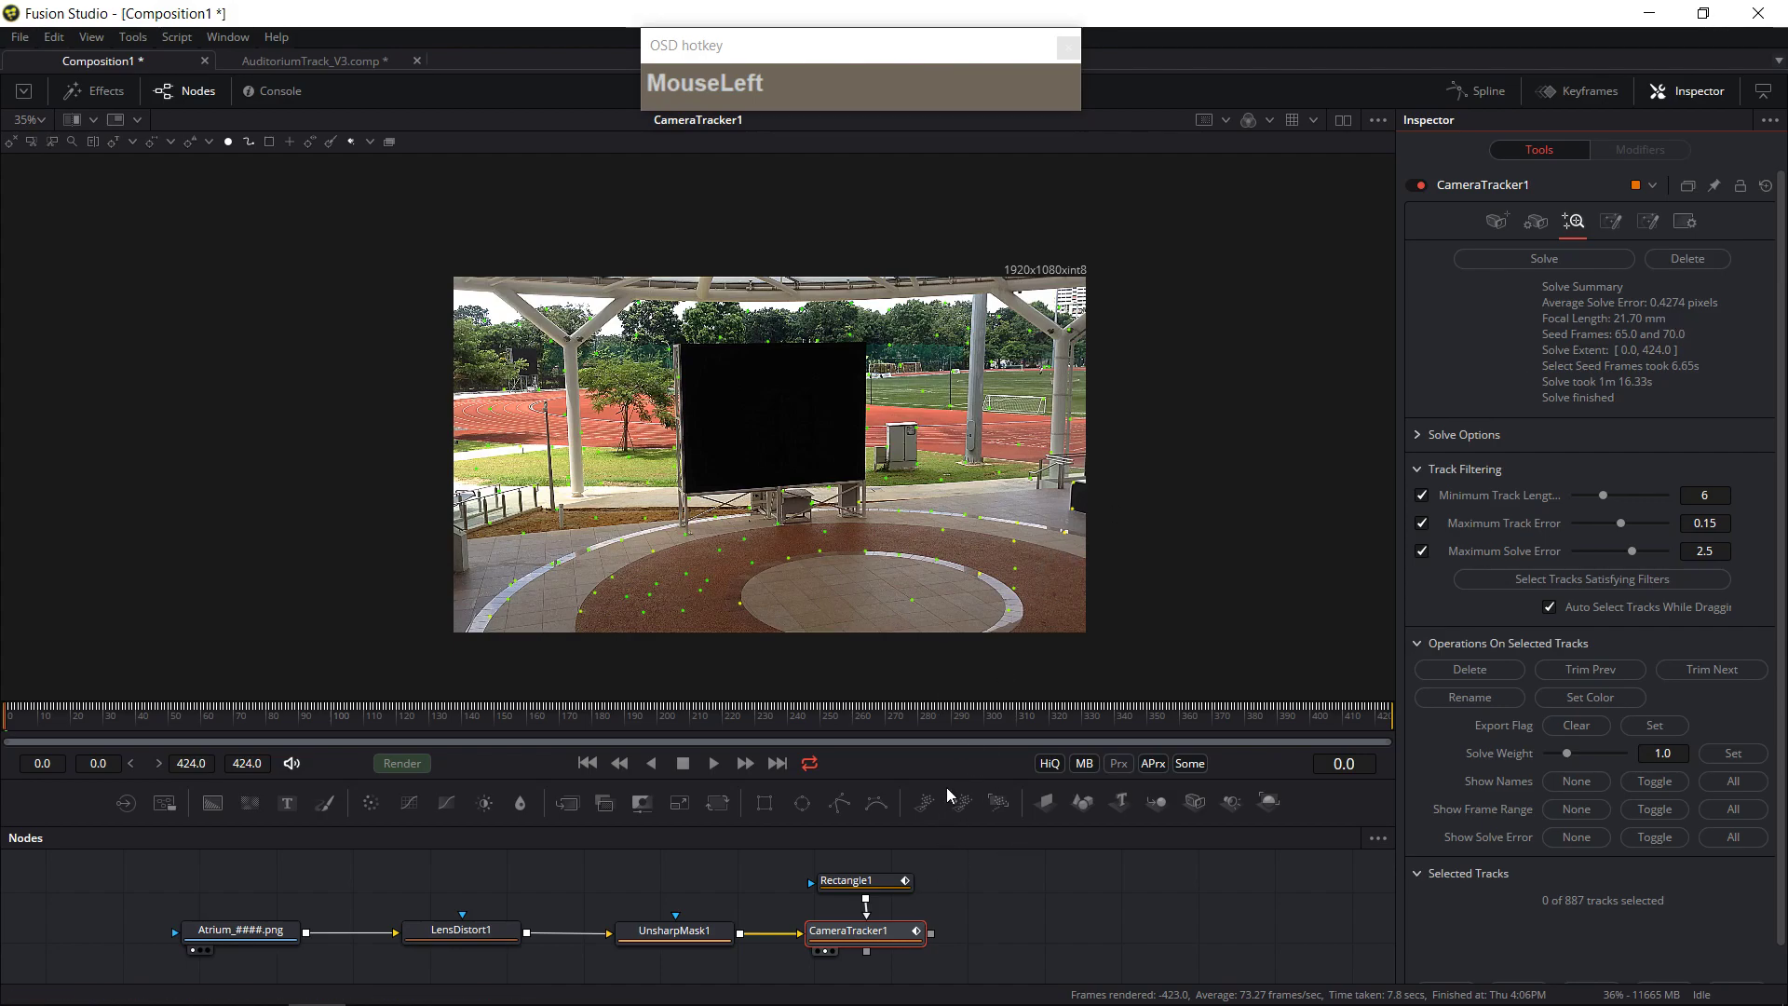
# - Make more room for the node graph and add a Transform 3D node beside CameraTracker1
pyautogui.moveTo(946, 825); pyautogui.dragTo(946, 700)
pyautogui.click(938, 850)
pyautogui.hotkey('shift', 'space')
pyautogui.write('ct')
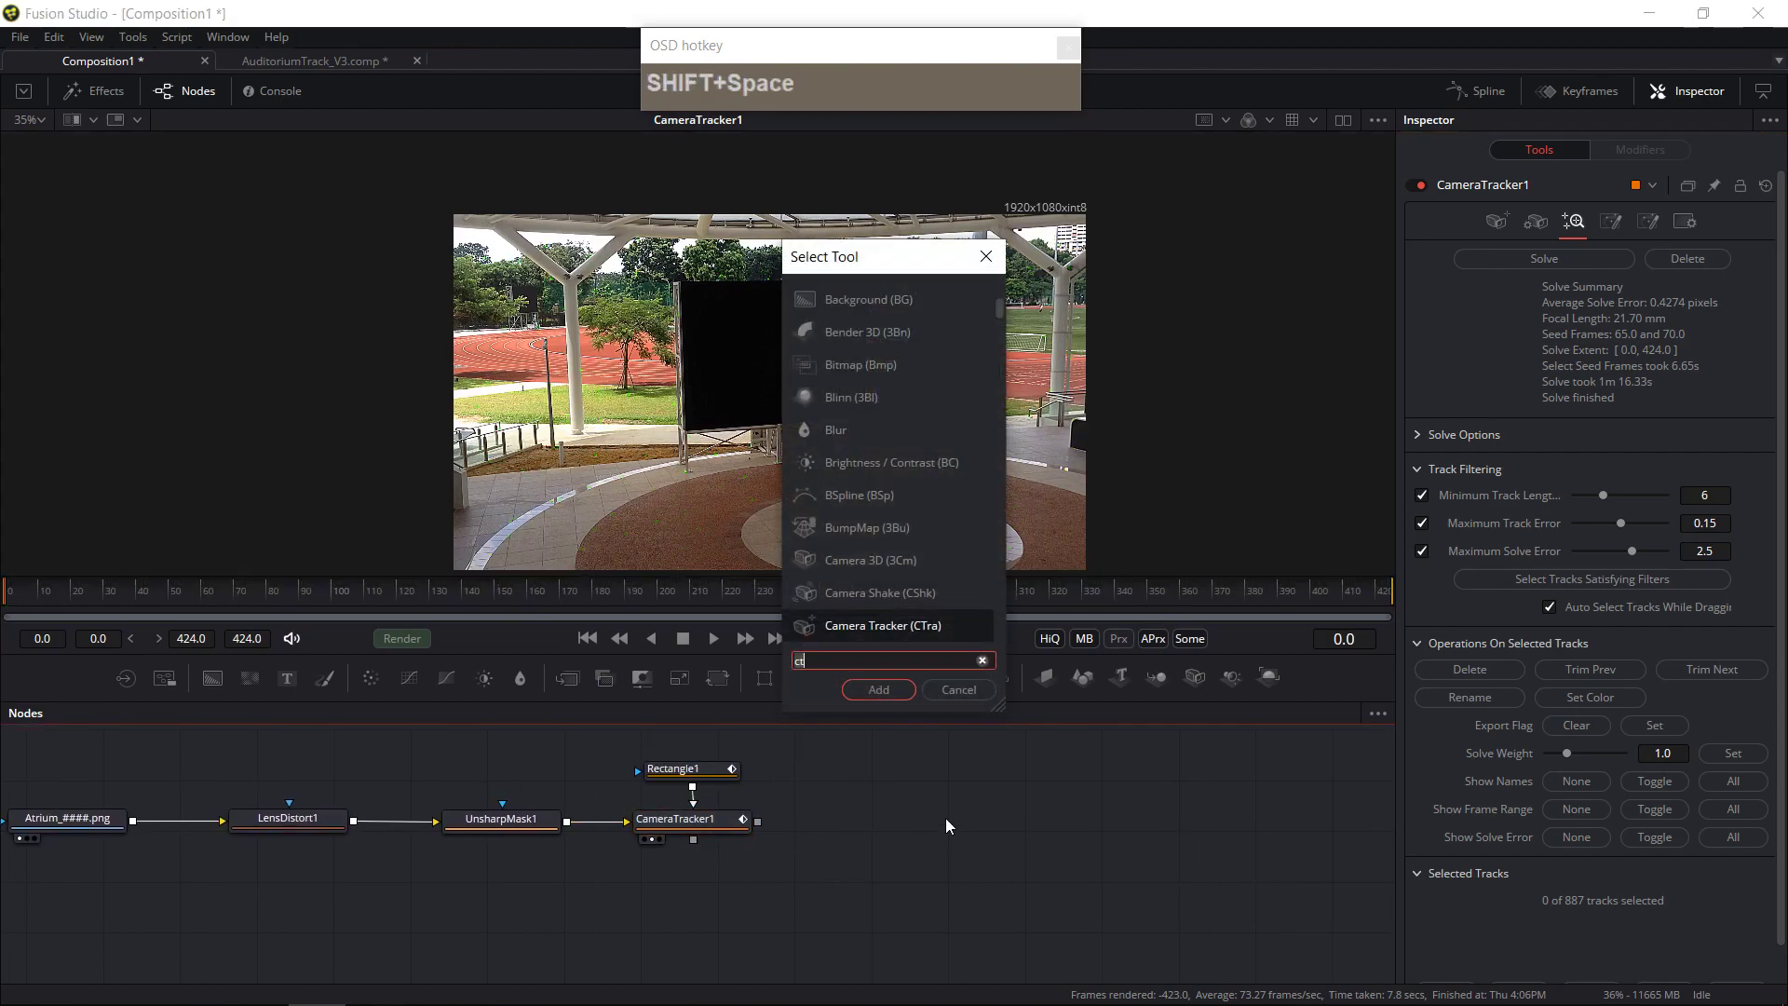
pyautogui.press('BackSpace')
pyautogui.press('BackSpace')
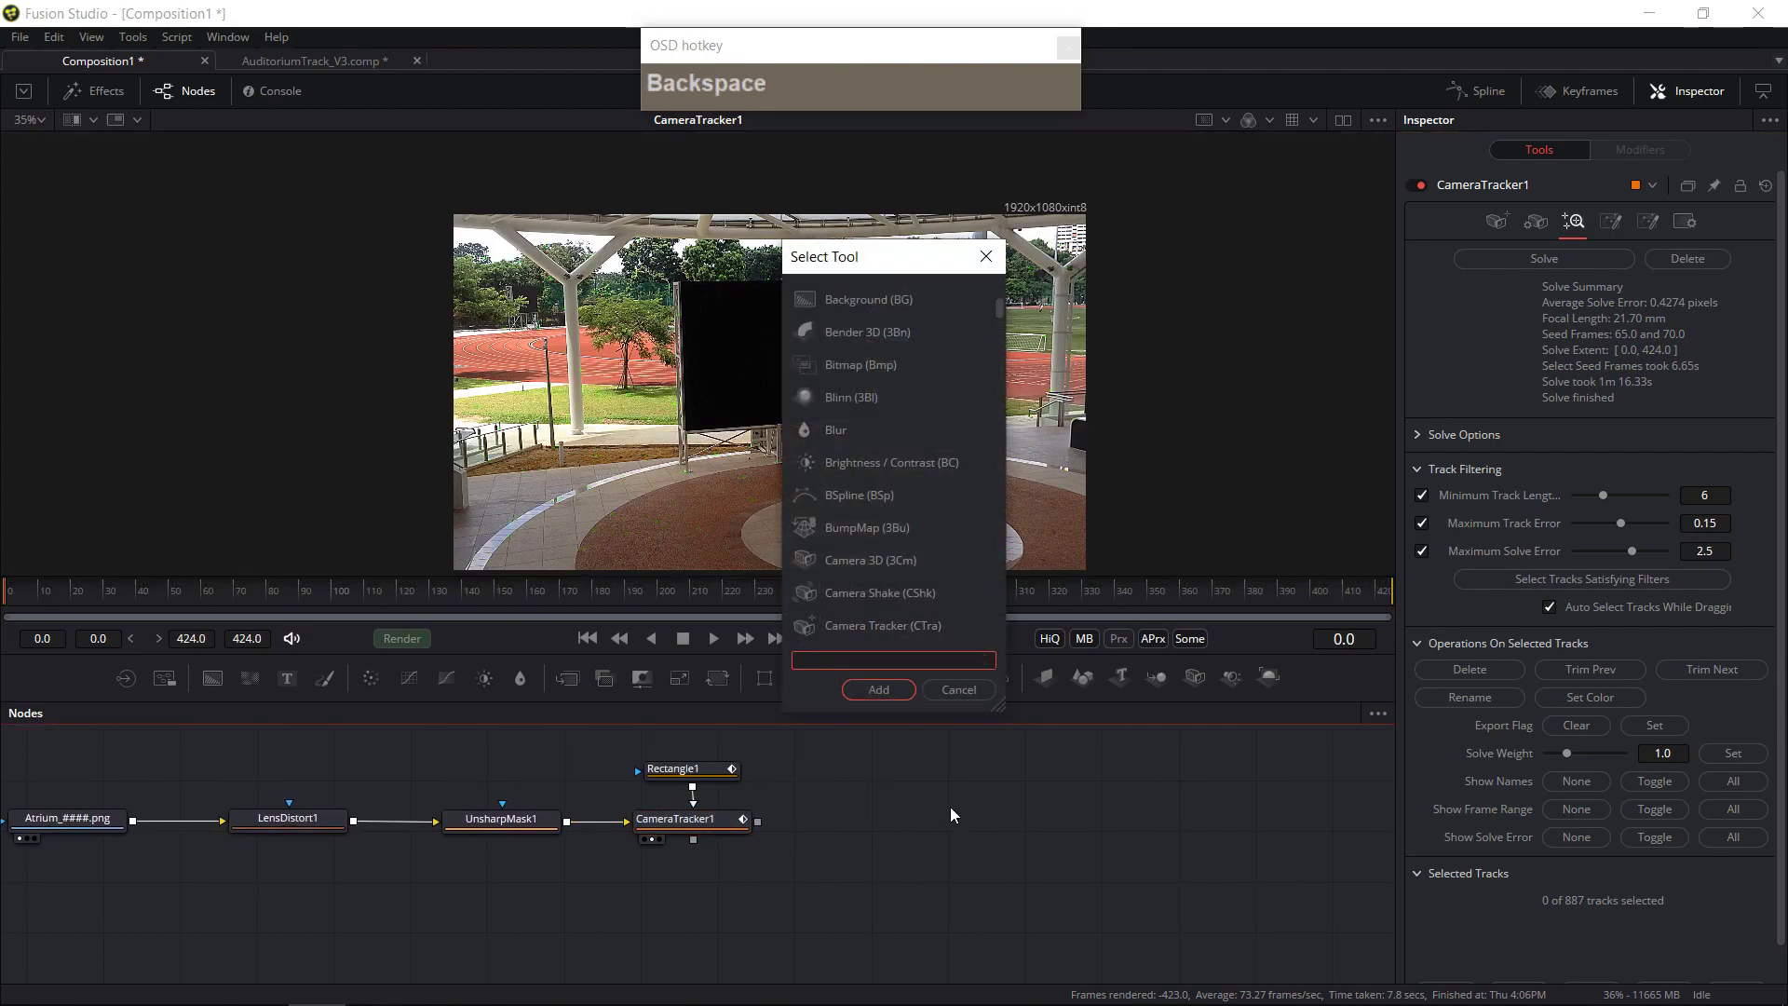
pyautogui.write('3d')
pyautogui.write('t')
pyautogui.press('BackSpace')
pyautogui.press('BackSpace')
pyautogui.press('BackSpace')
pyautogui.write('trans')
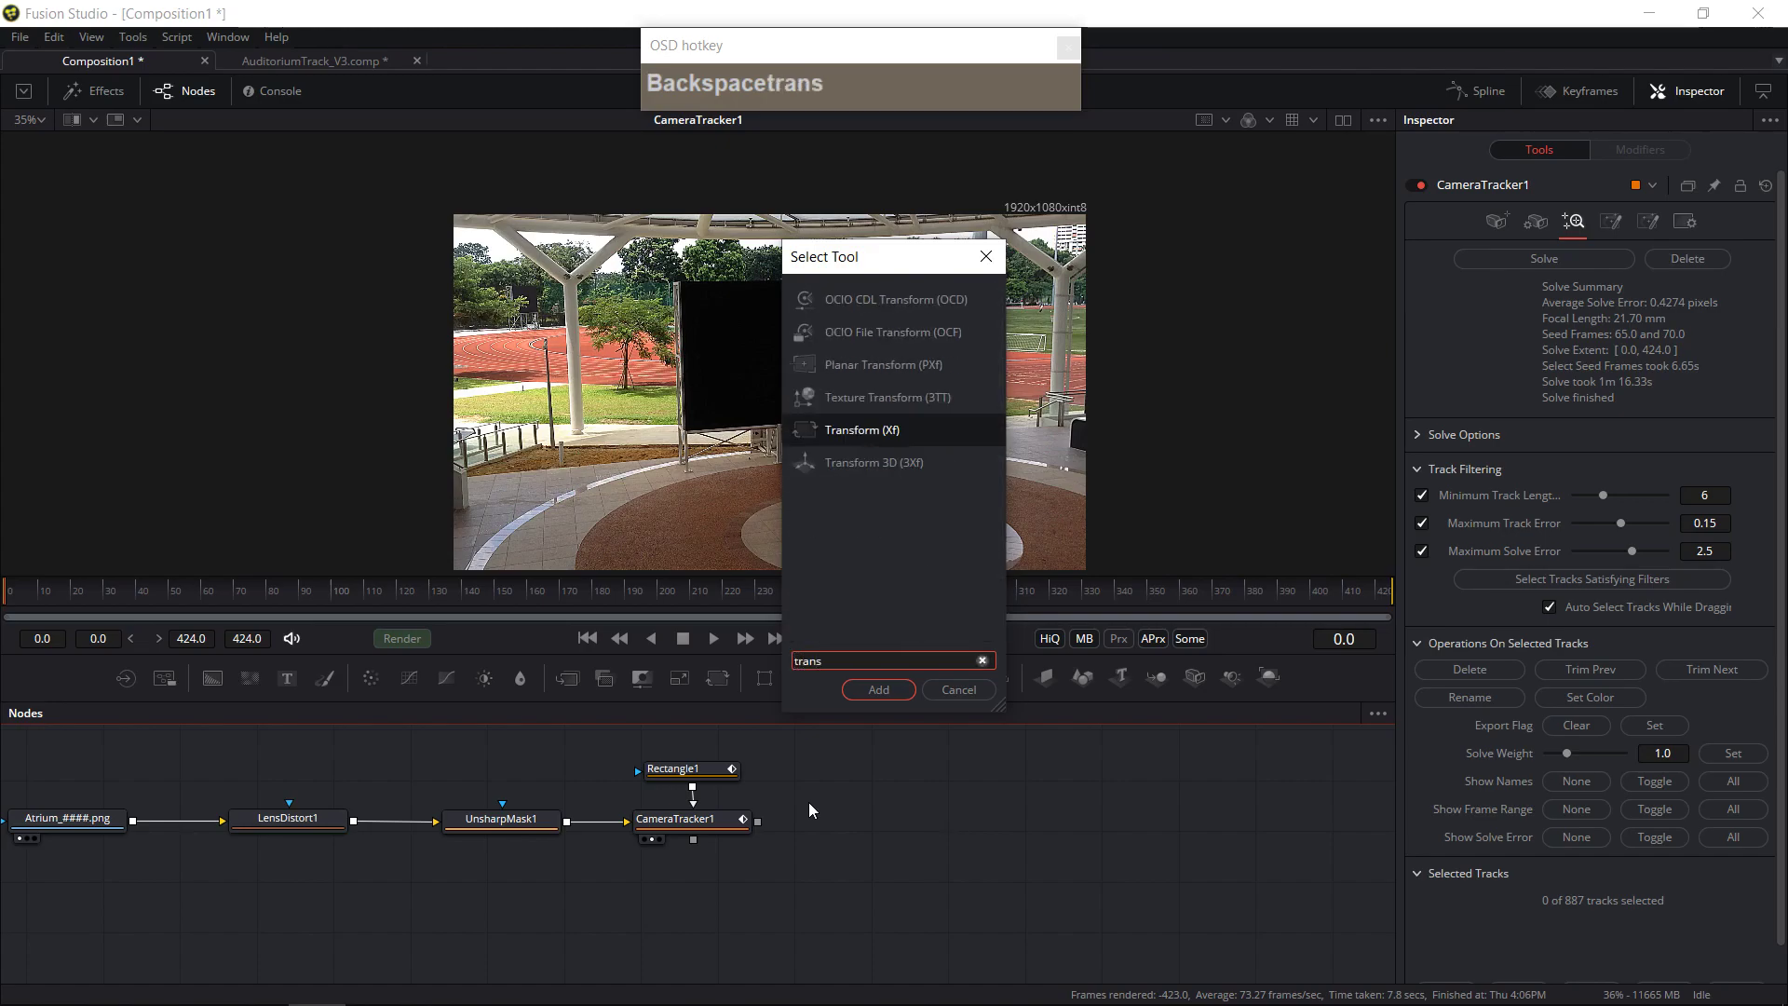
pyautogui.click(852, 460)
pyautogui.click(879, 689)
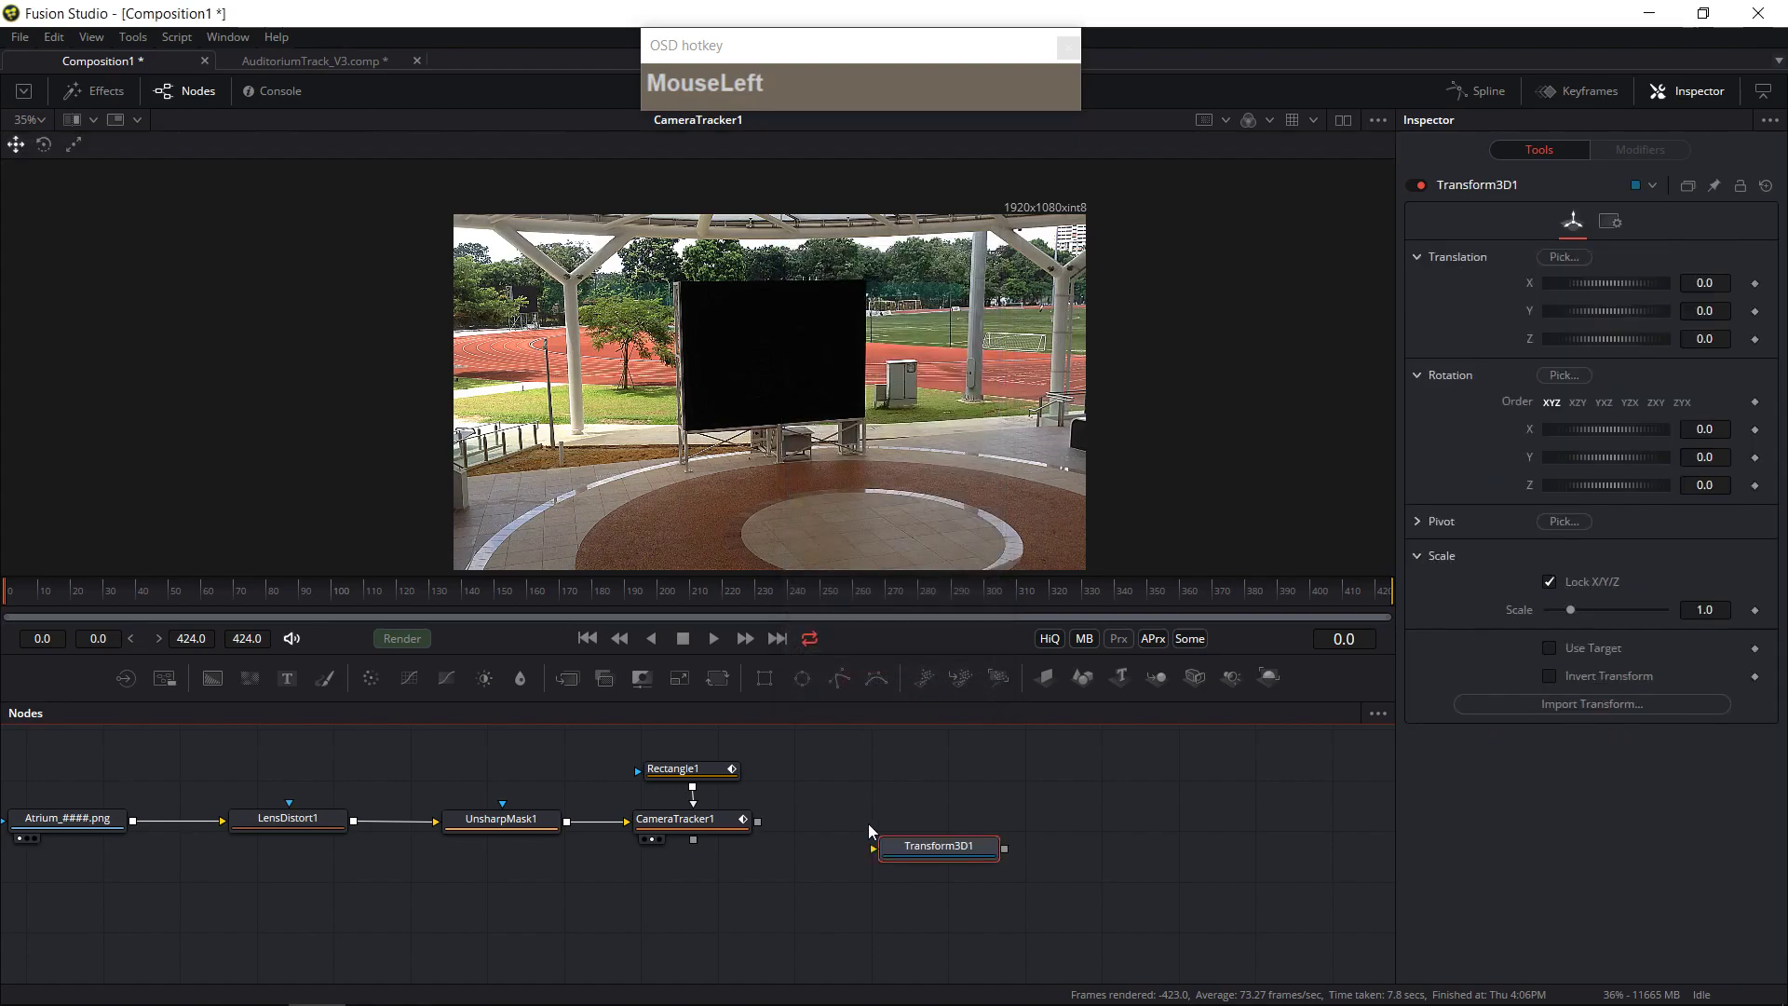
# - Connect CameraTracker1's output to the Transform3D1 node and view Transform3D1
pyautogui.moveTo(910, 845); pyautogui.dragTo(869, 818)
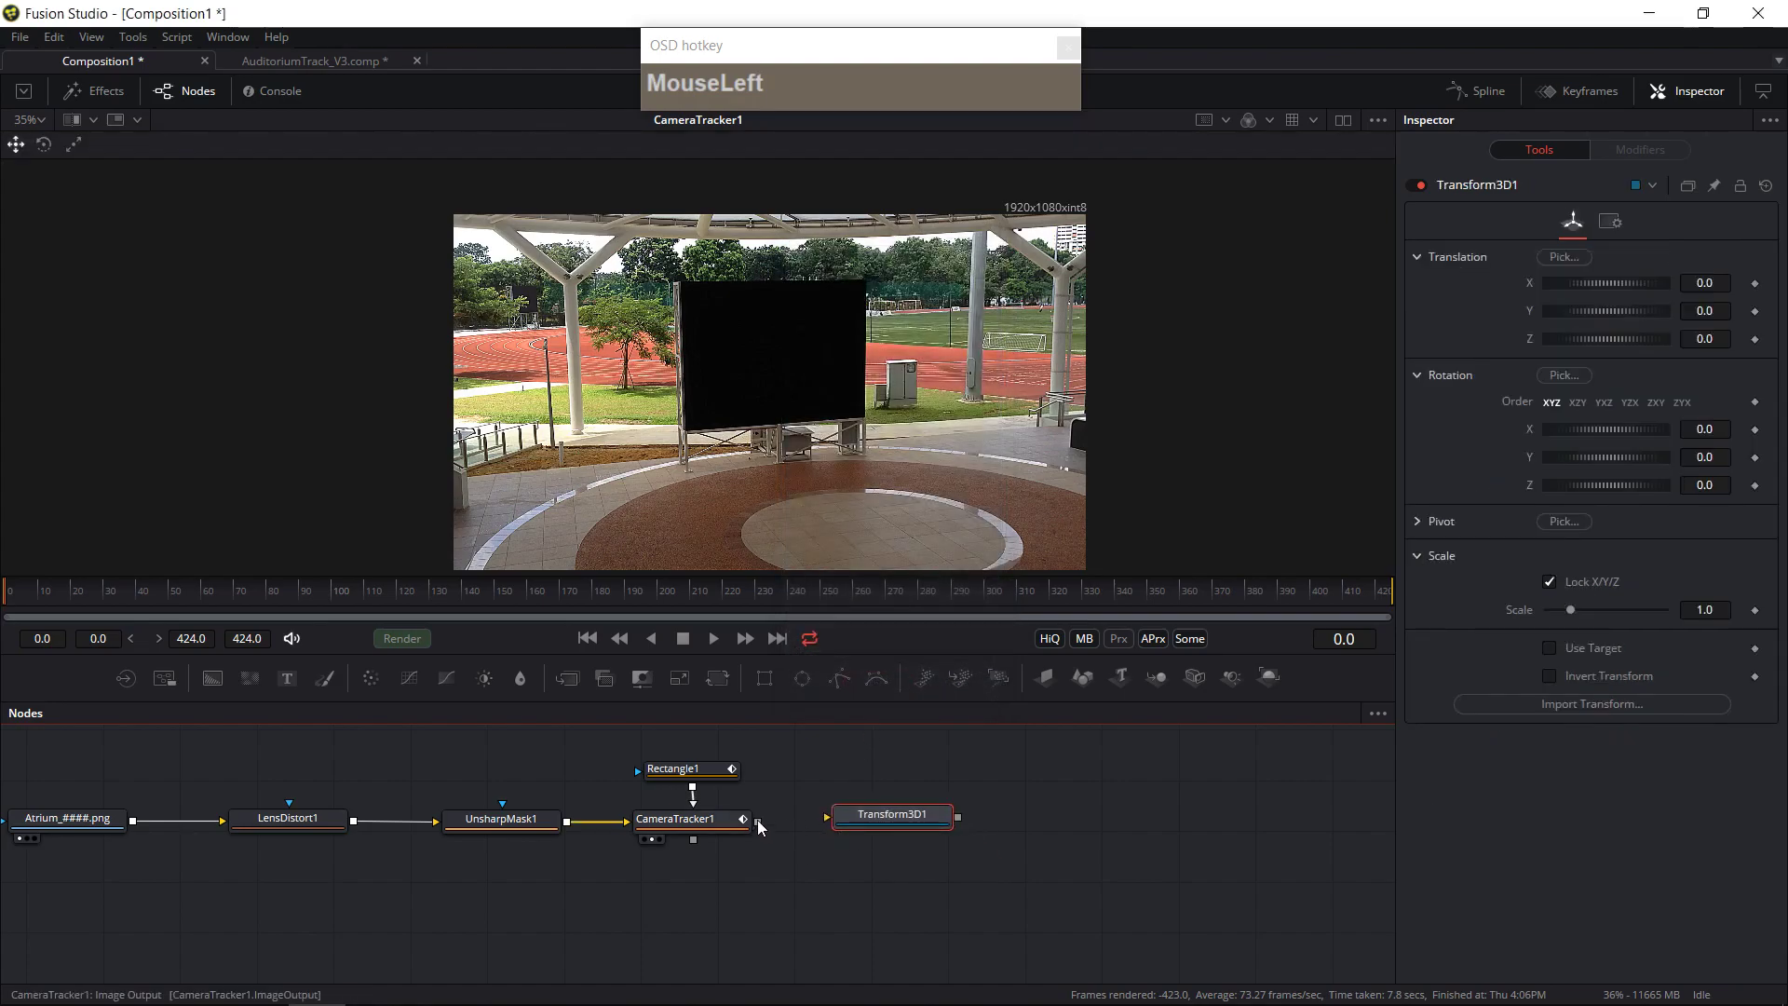
pyautogui.moveTo(694, 842); pyautogui.dragTo(878, 824)
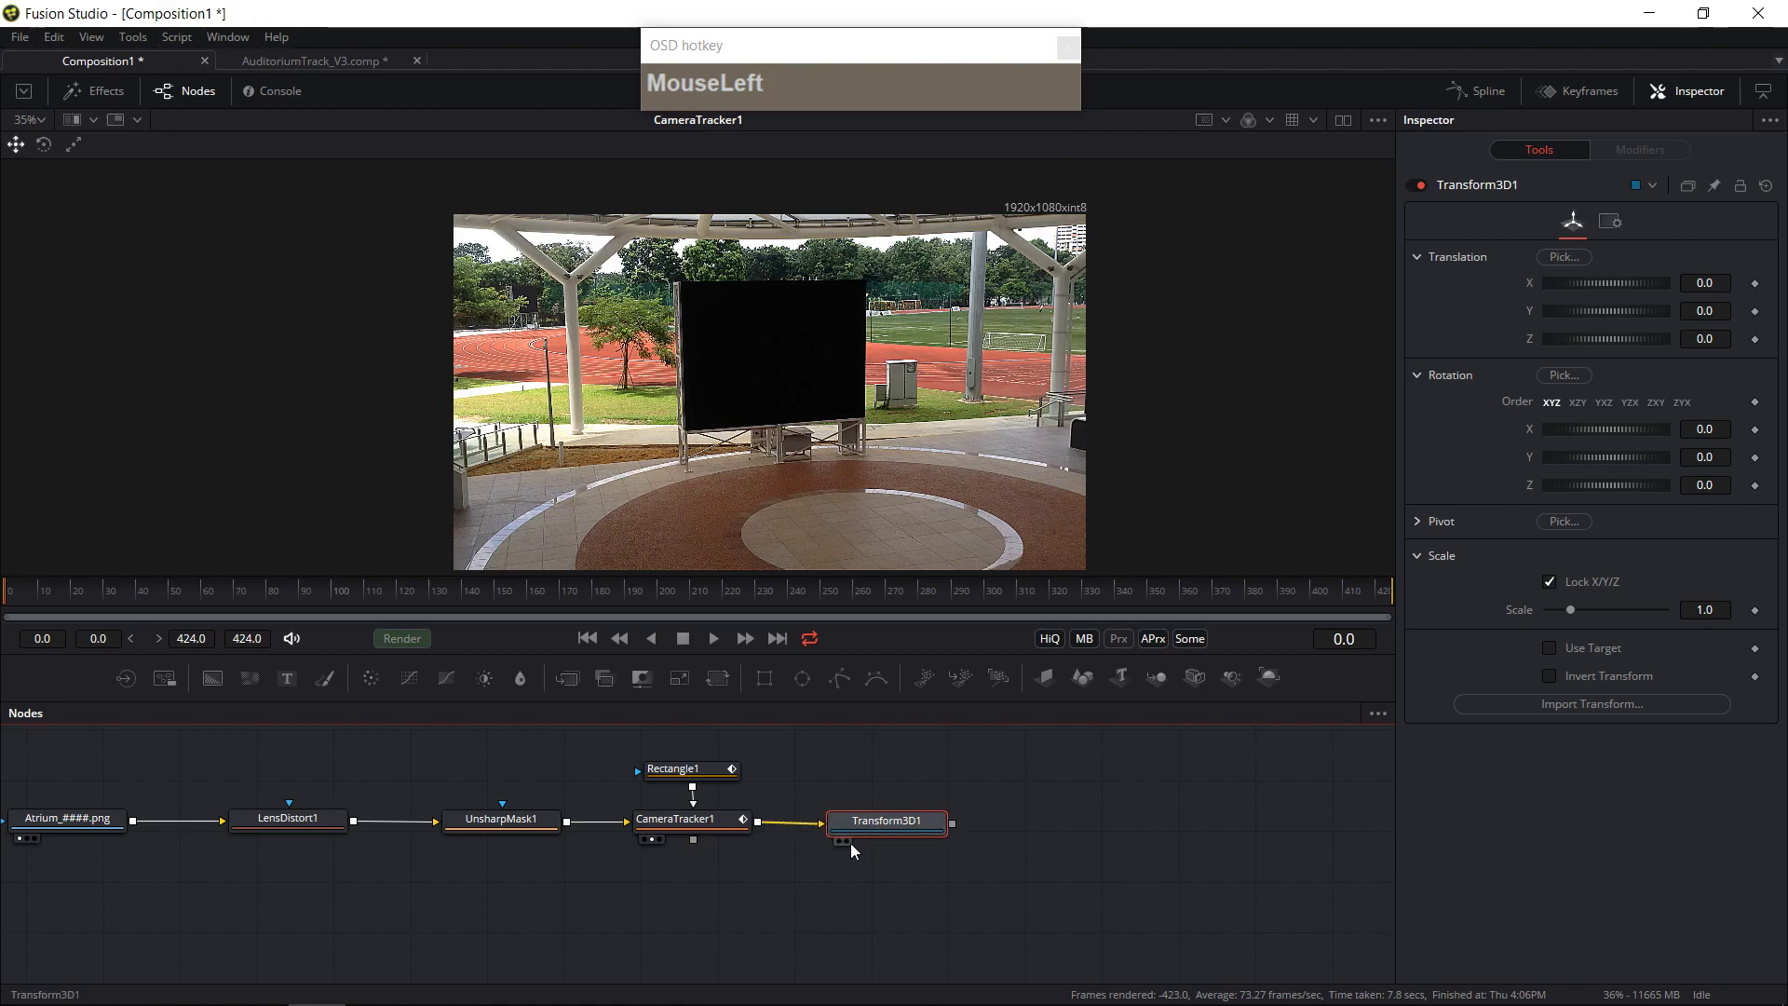
pyautogui.click(845, 841)
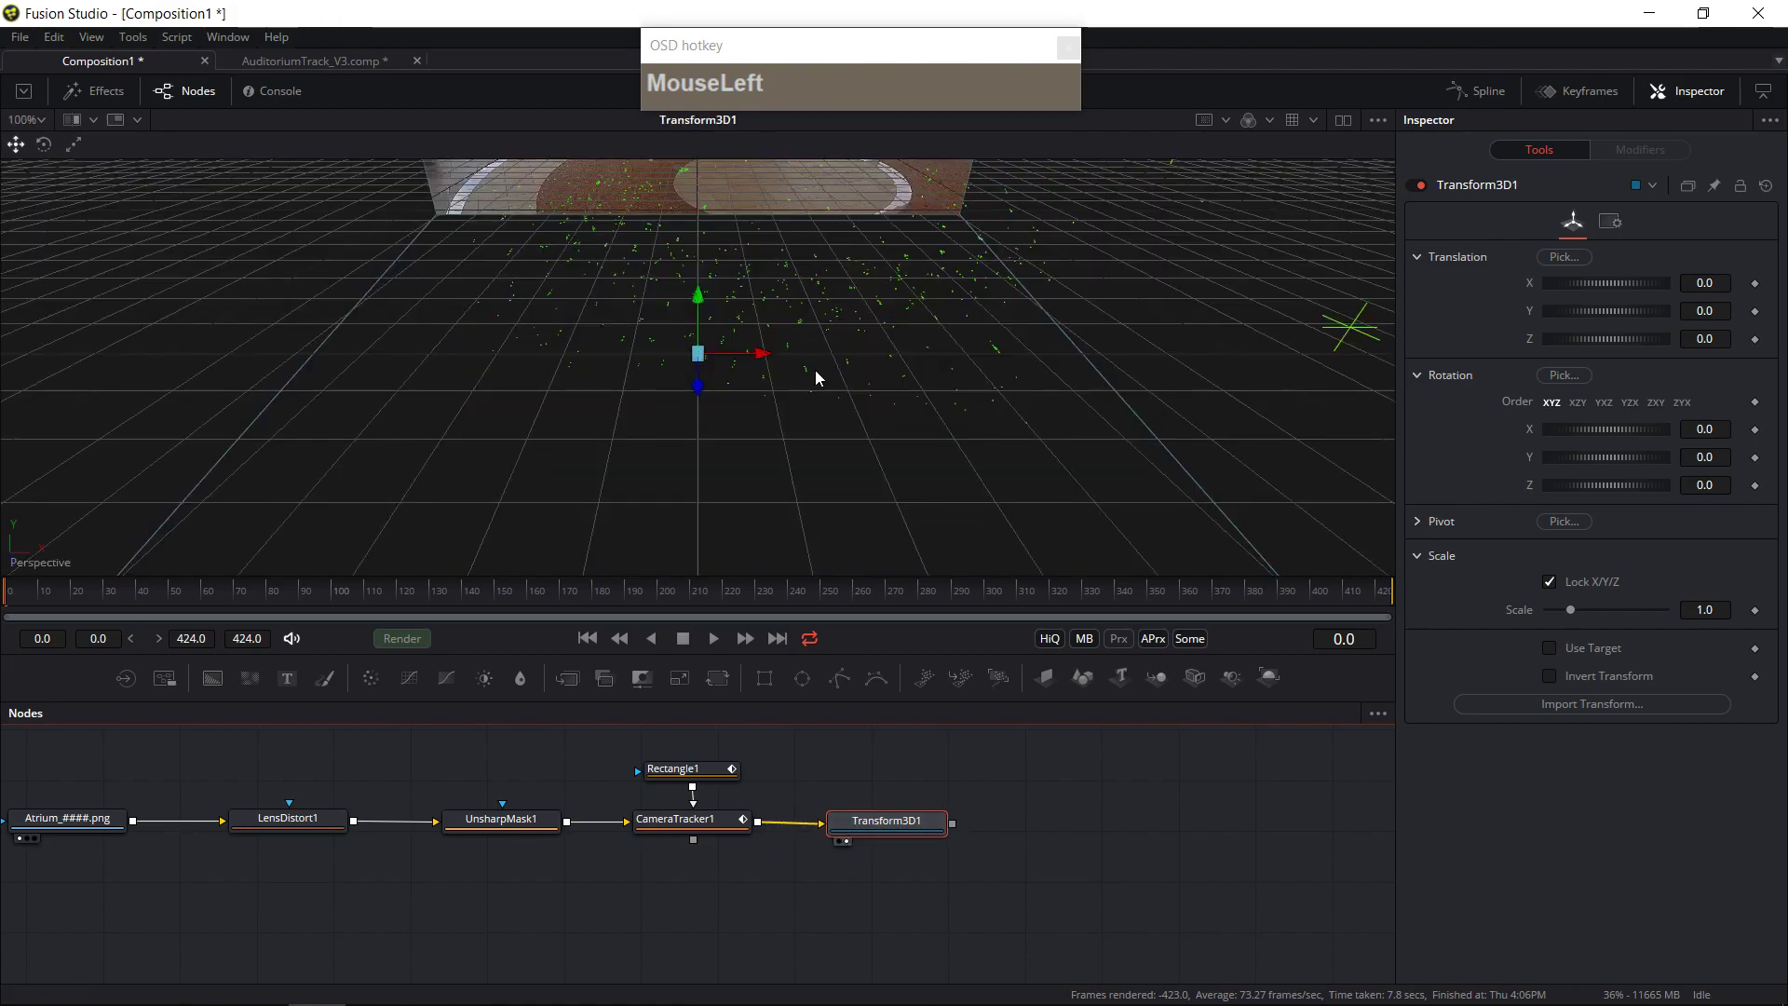
# - Examine the solved camera path and point cloud in the 3D perspective view while playing the shot
pyautogui.keyDown('ctrl'); pyautogui.scroll(-5, 824, 371); pyautogui.keyUp('ctrl')
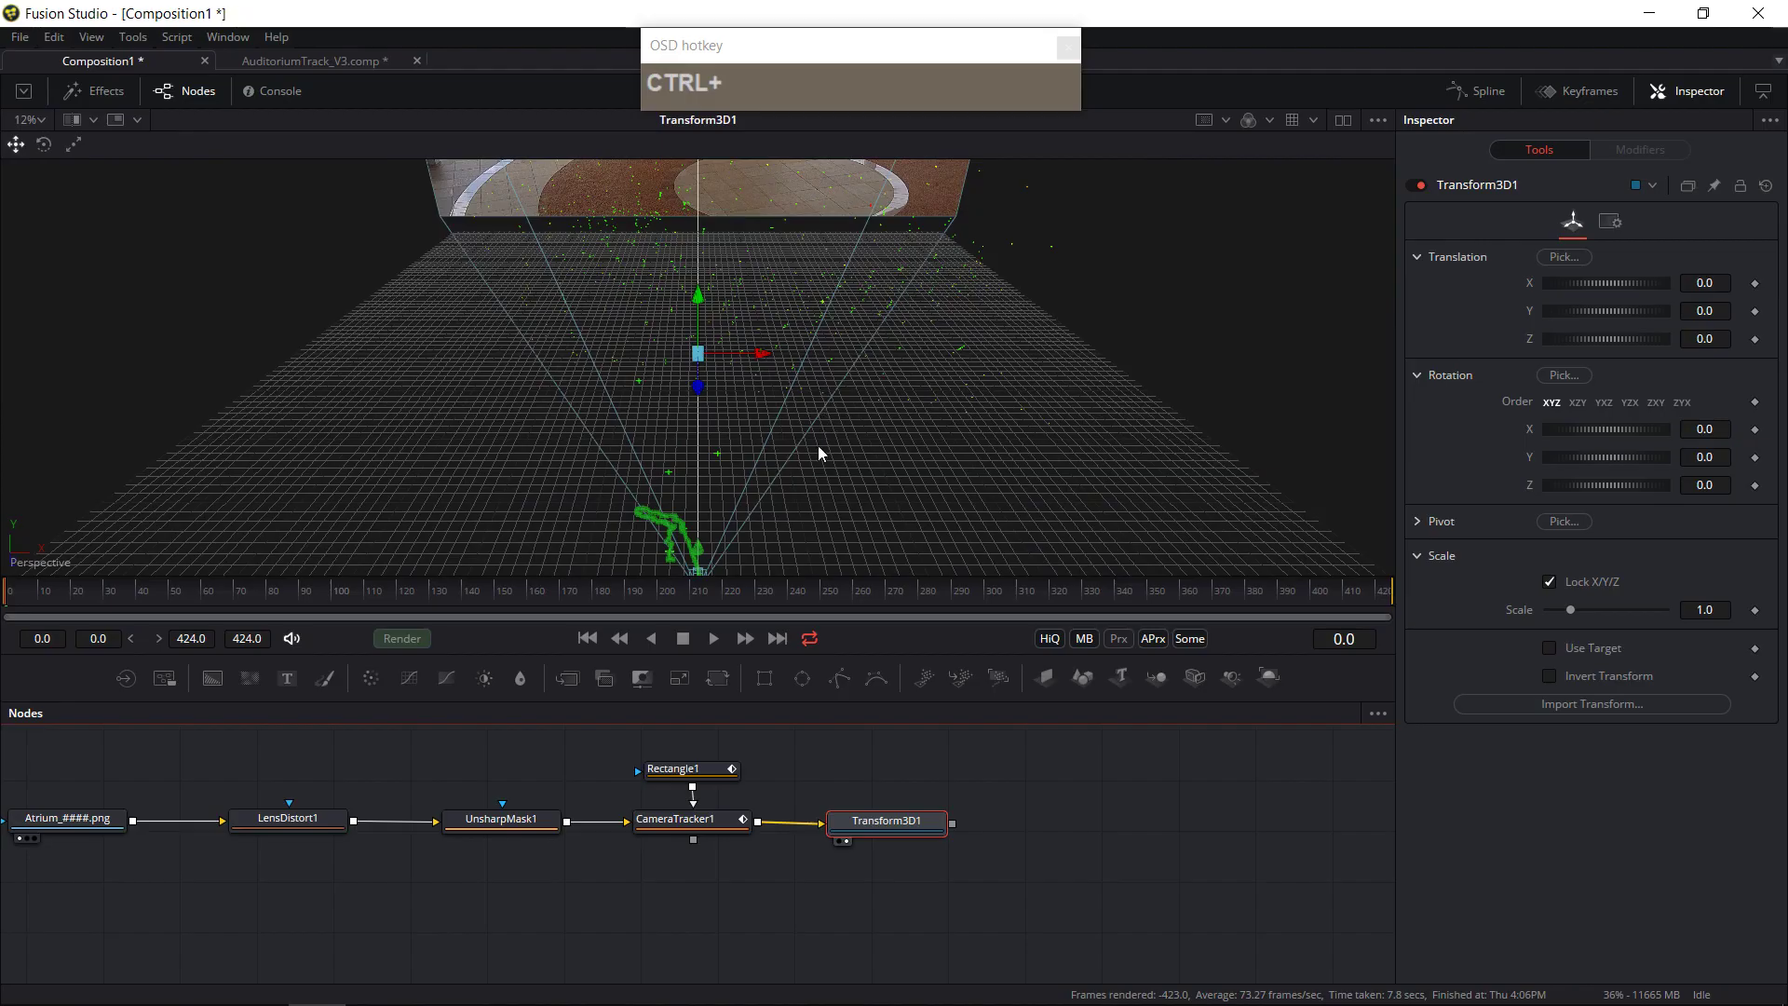
pyautogui.moveTo(808, 501); pyautogui.dragTo(1079, 493)
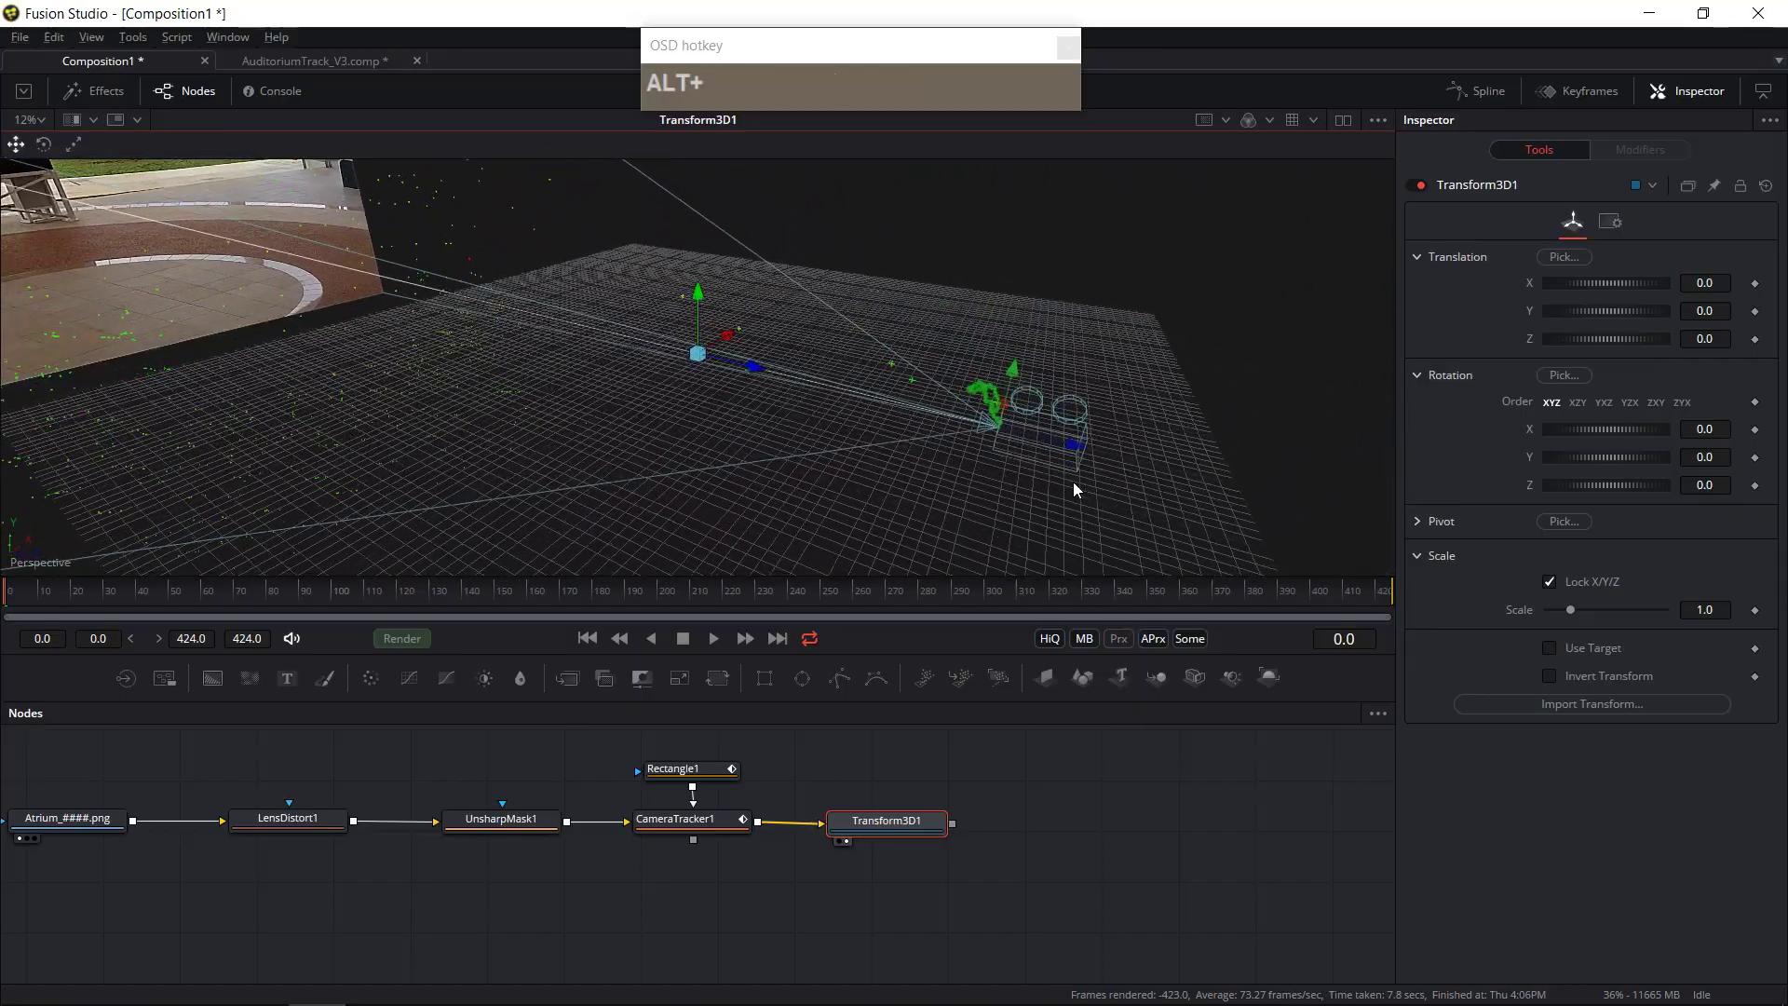
pyautogui.moveTo(991, 450); pyautogui.dragTo(927, 472)
pyautogui.scroll(-3, 930, 454)
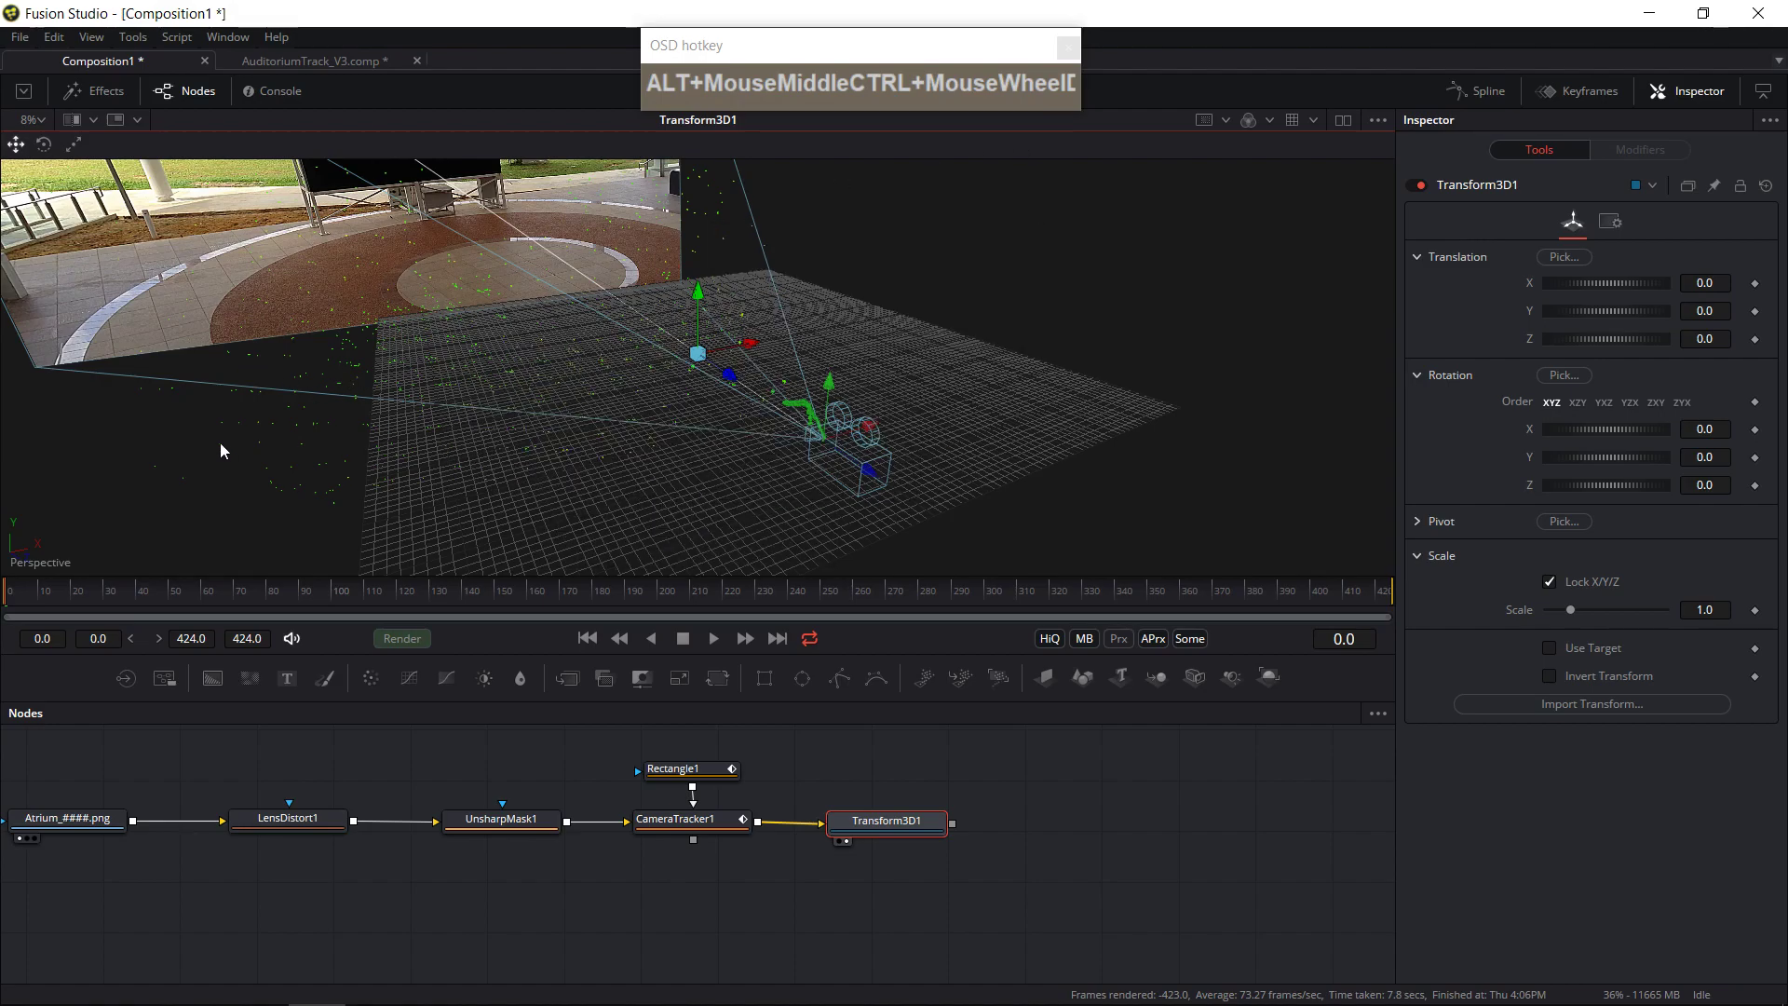
pyautogui.click(713, 638)
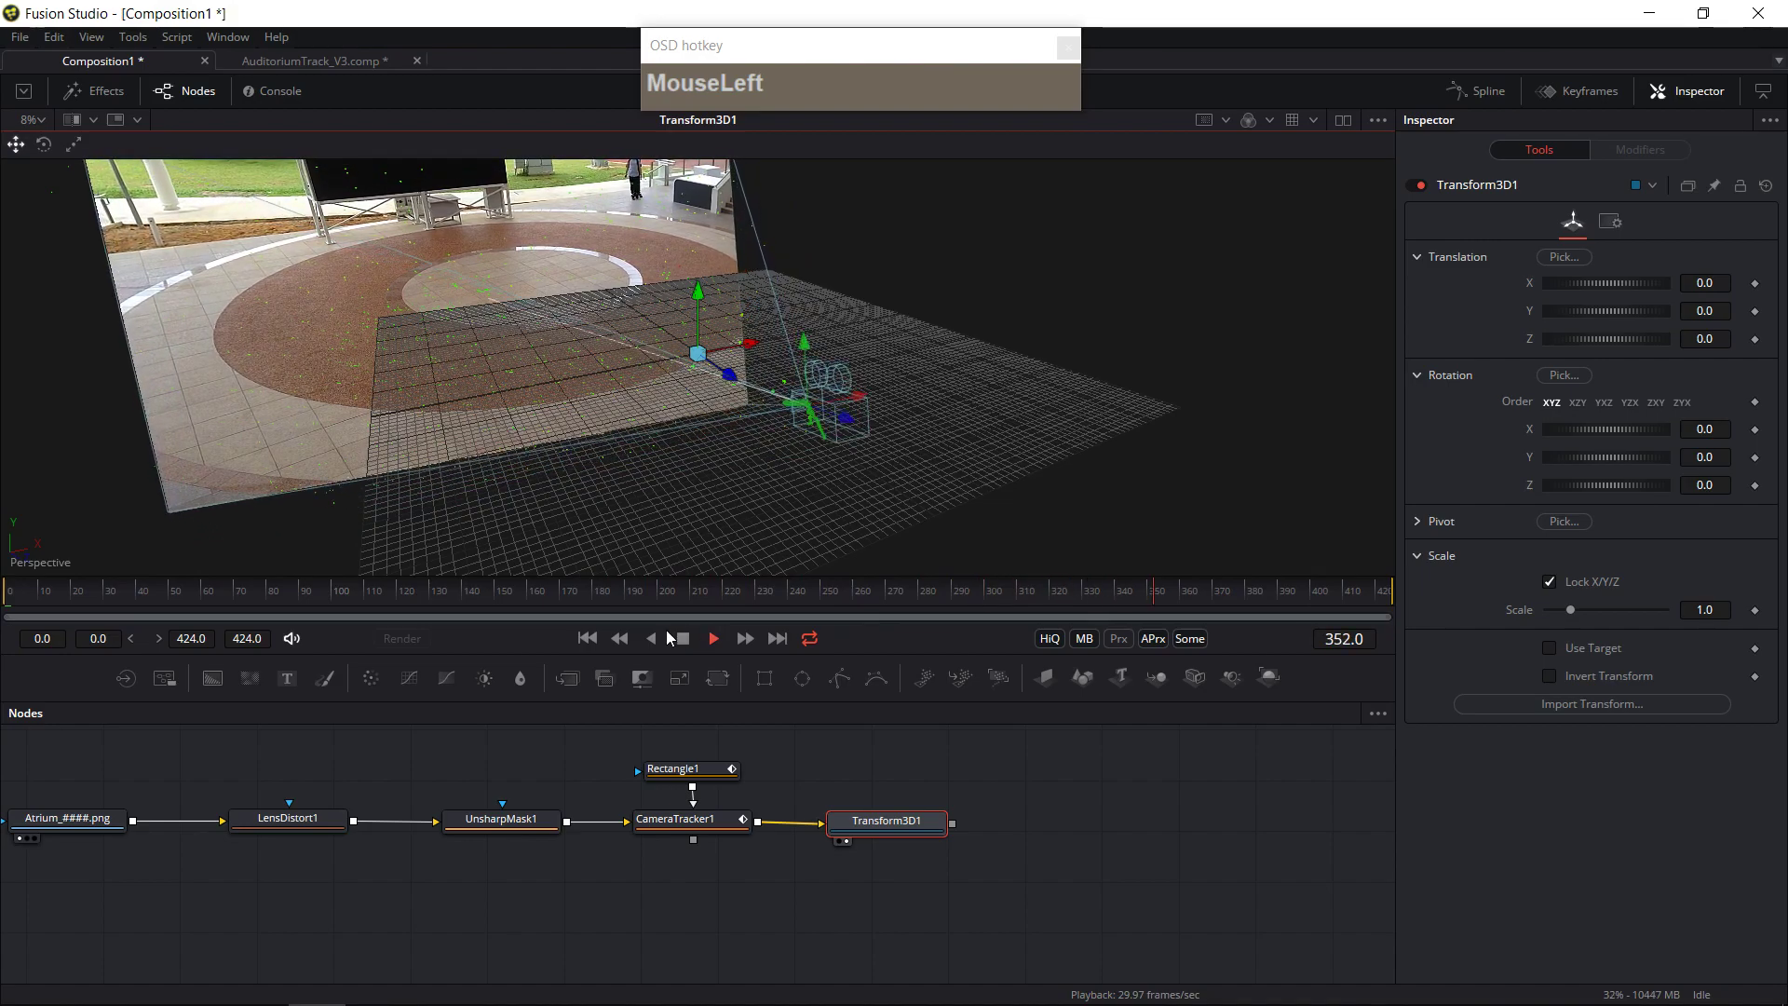
# - Stop playback at frame 111 and review CameraTracker1's solve summary, Solve Options and track filtering settings
pyautogui.click(675, 819)
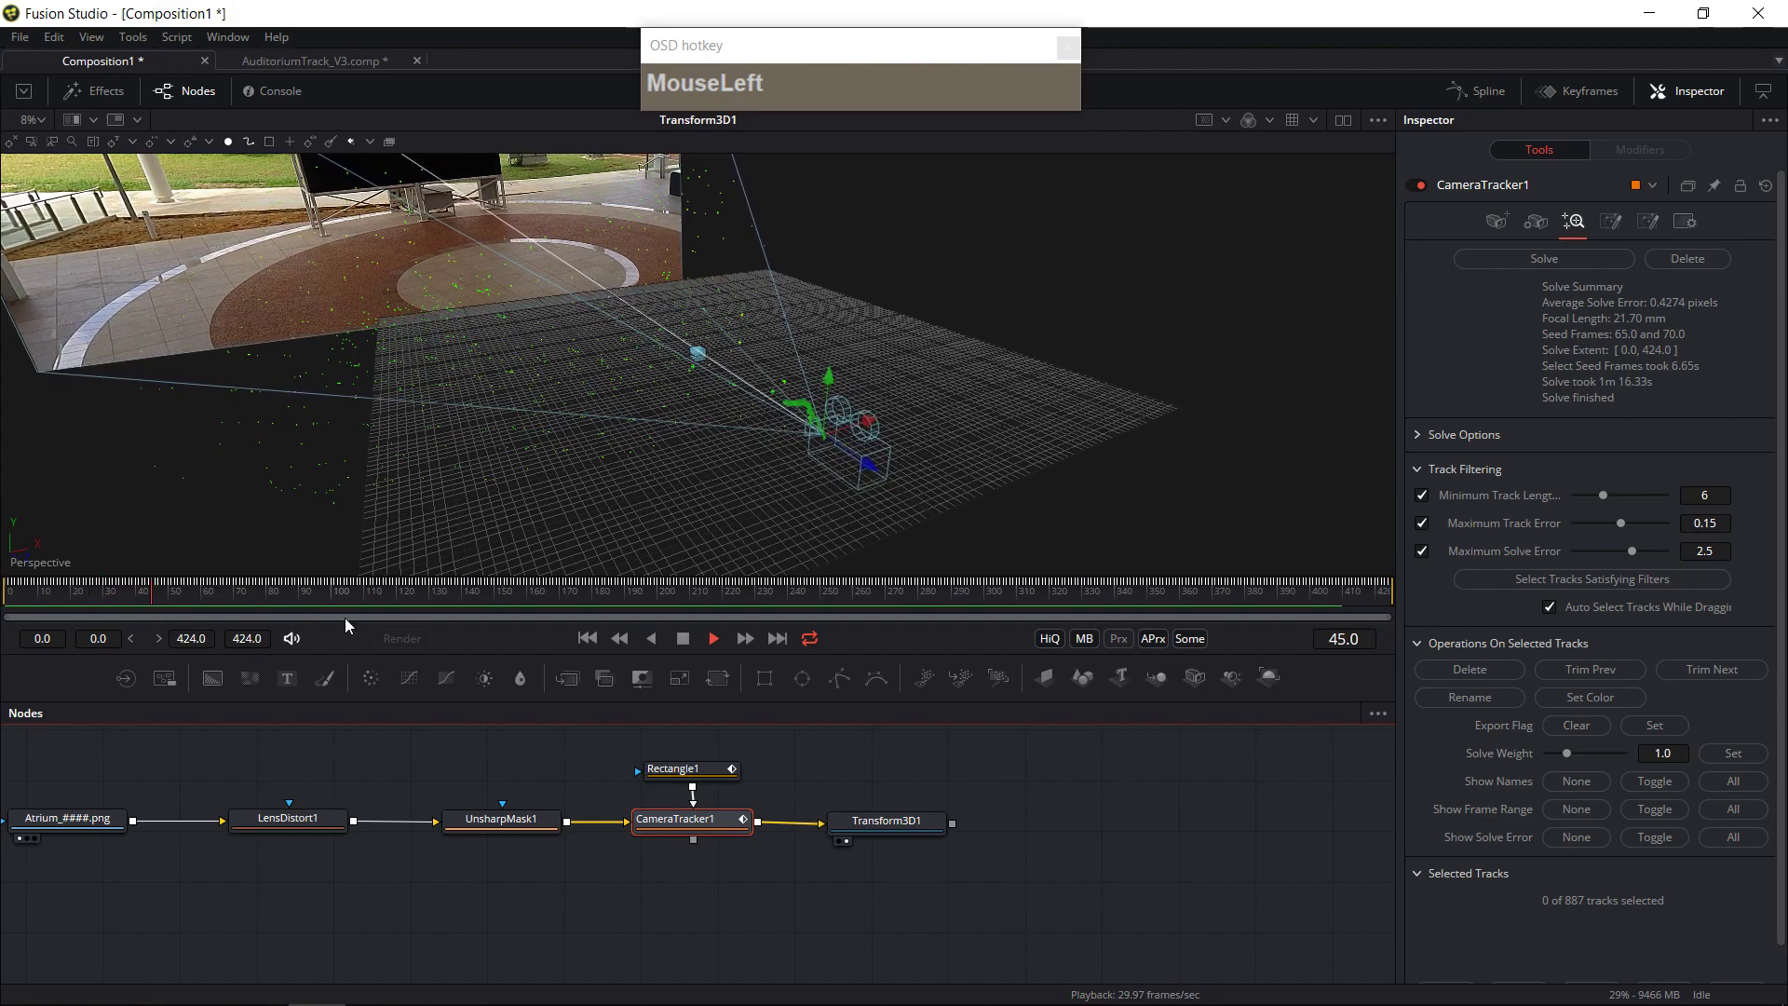
pyautogui.click(682, 639)
pyautogui.moveTo(243, 592); pyautogui.dragTo(367, 607)
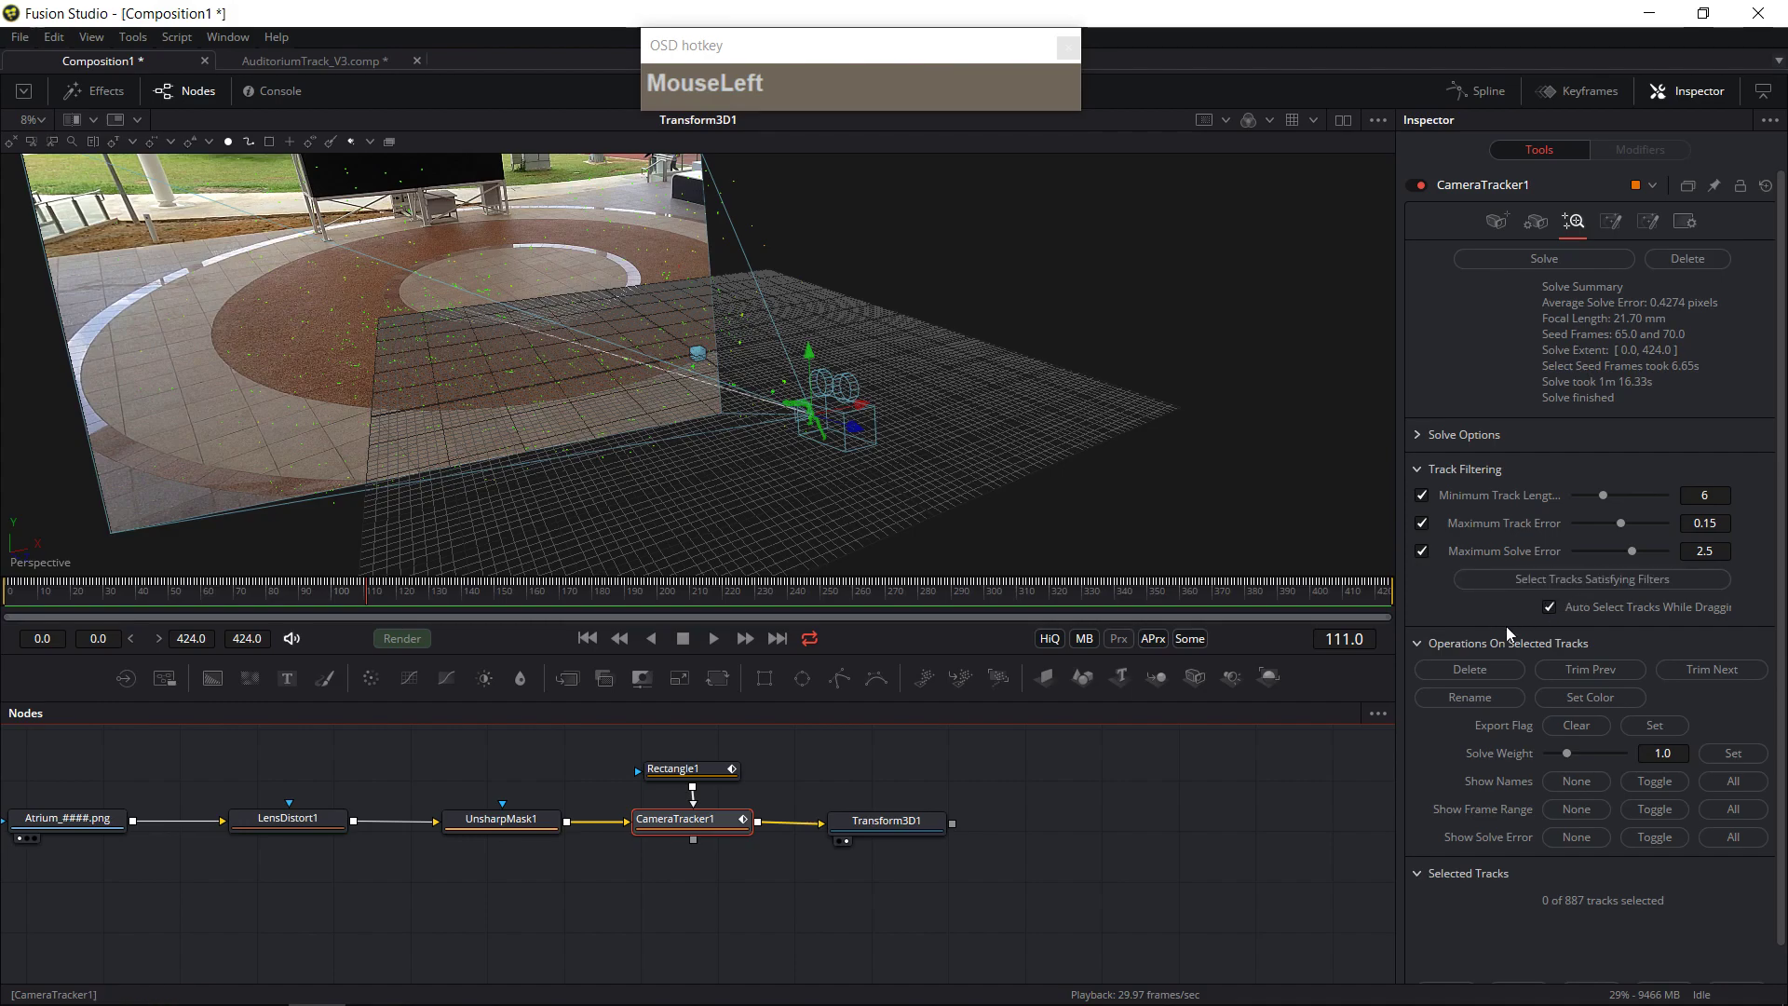
pyautogui.scroll(-1, 1471, 579)
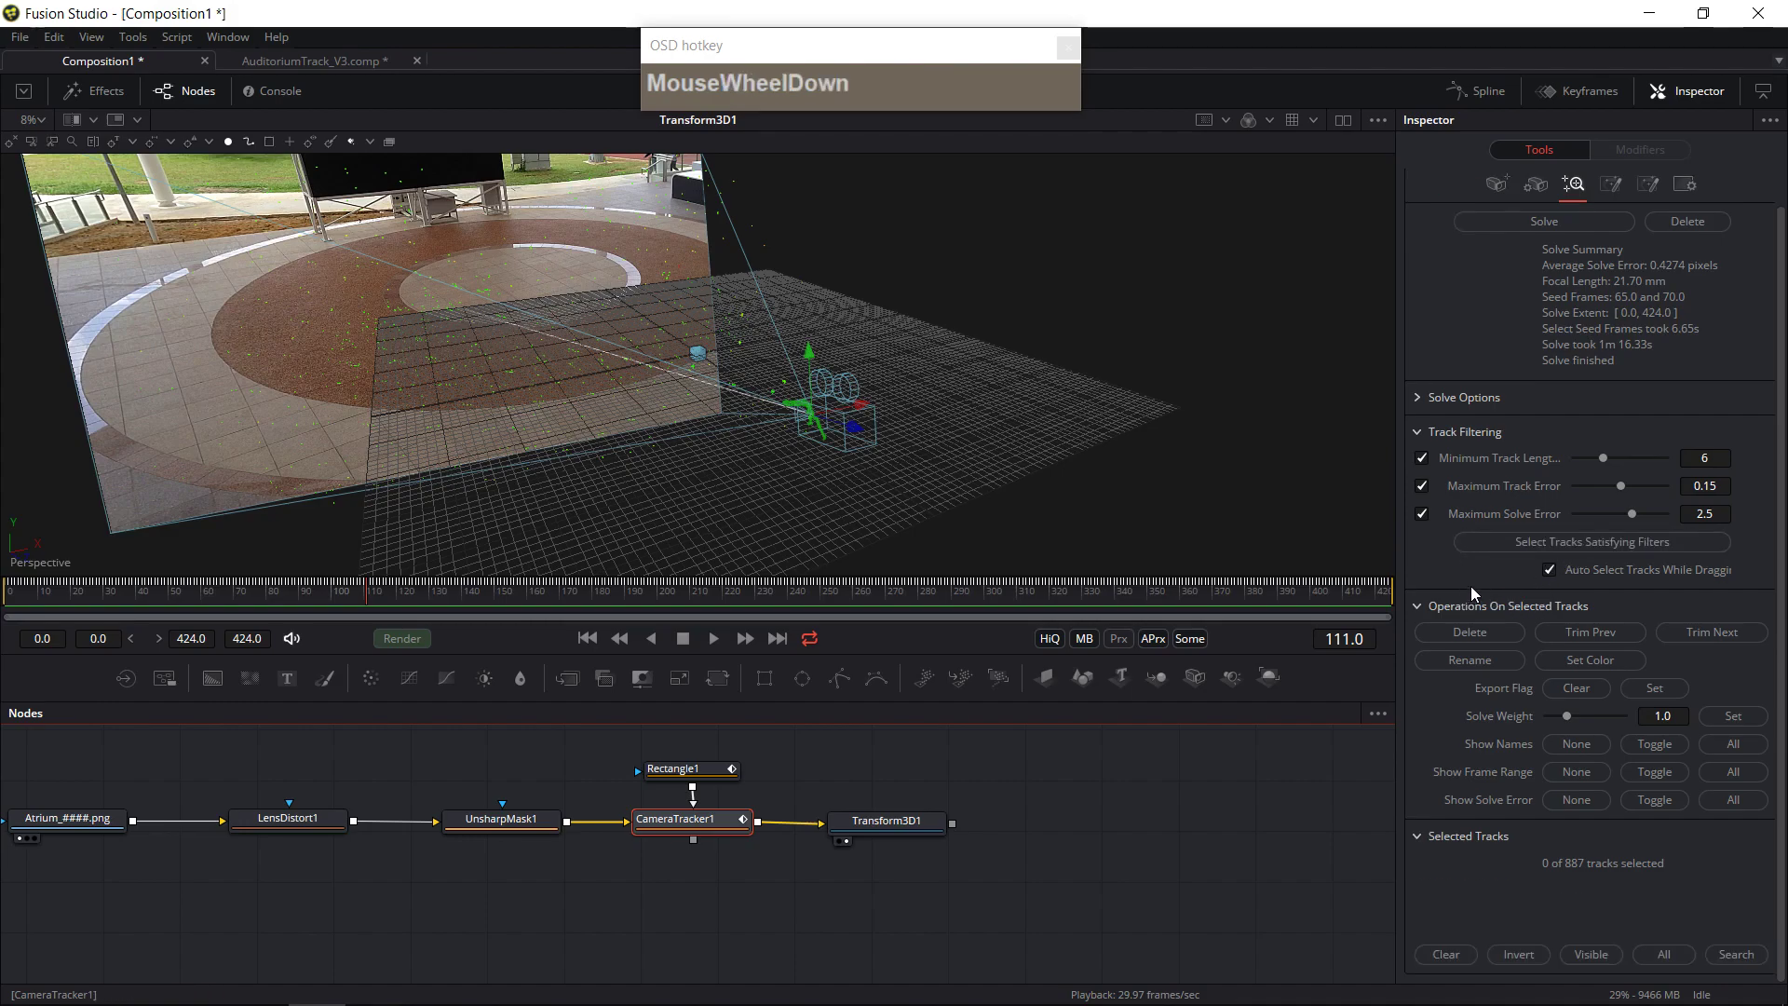
pyautogui.click(1429, 406)
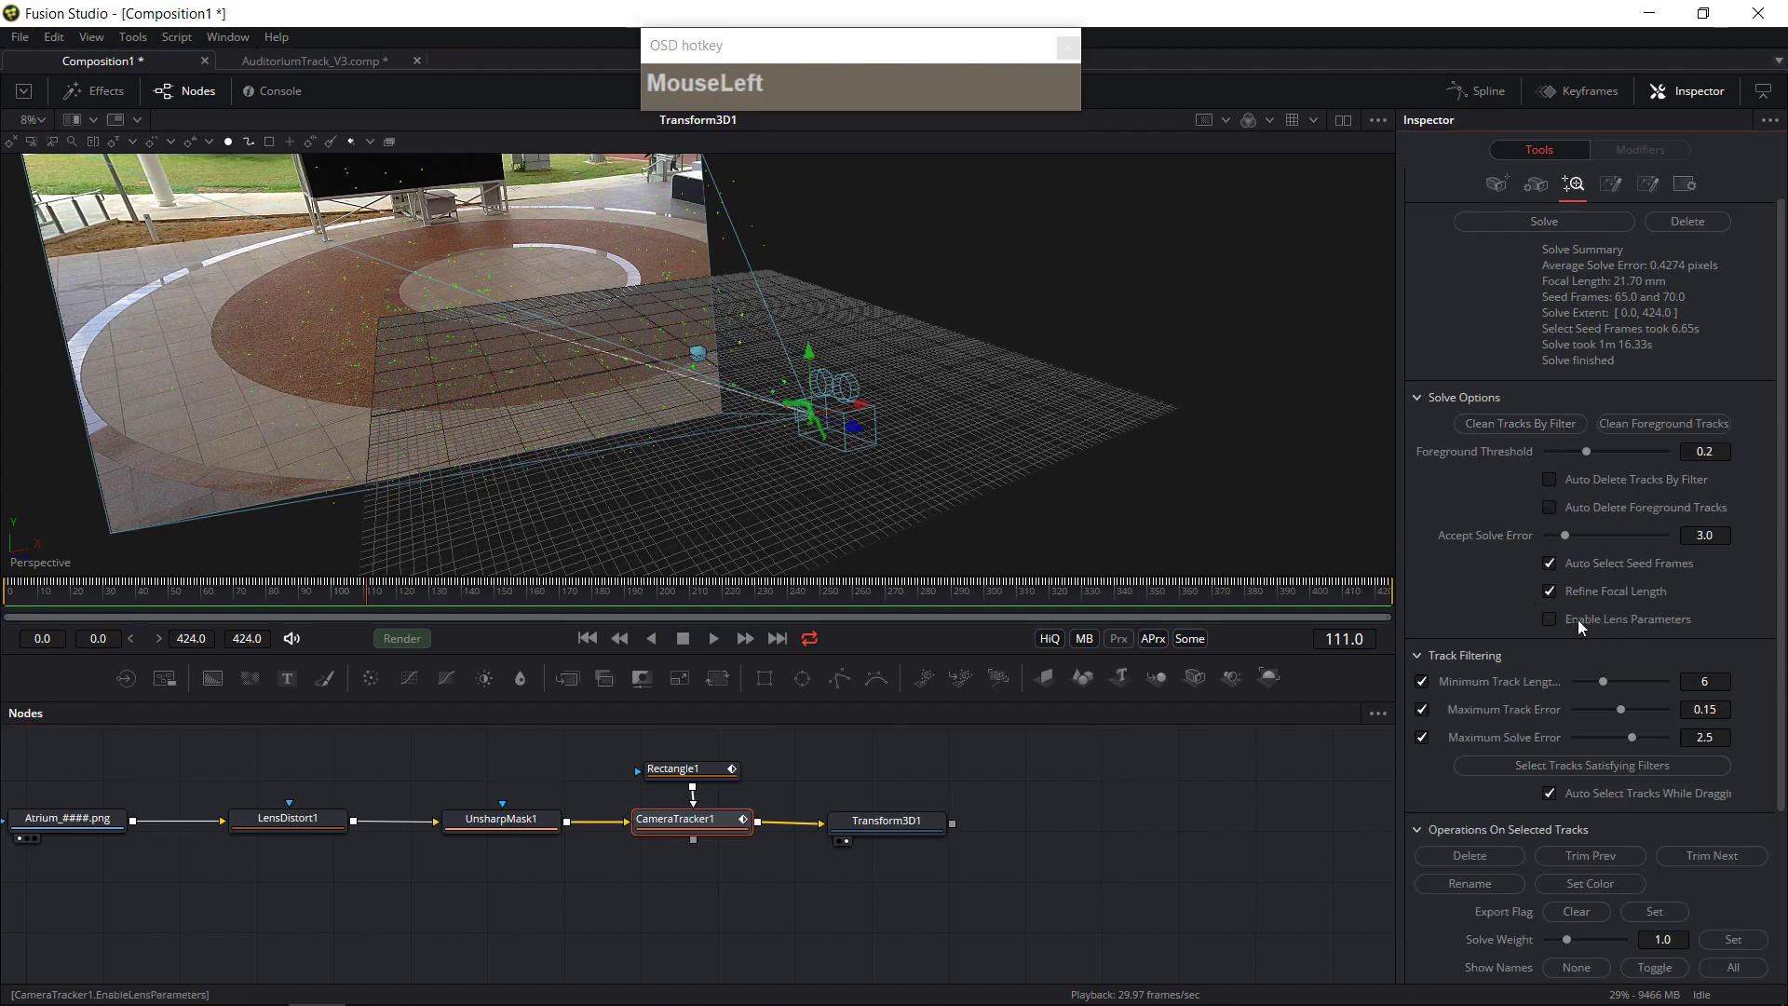
pyautogui.click(1419, 398)
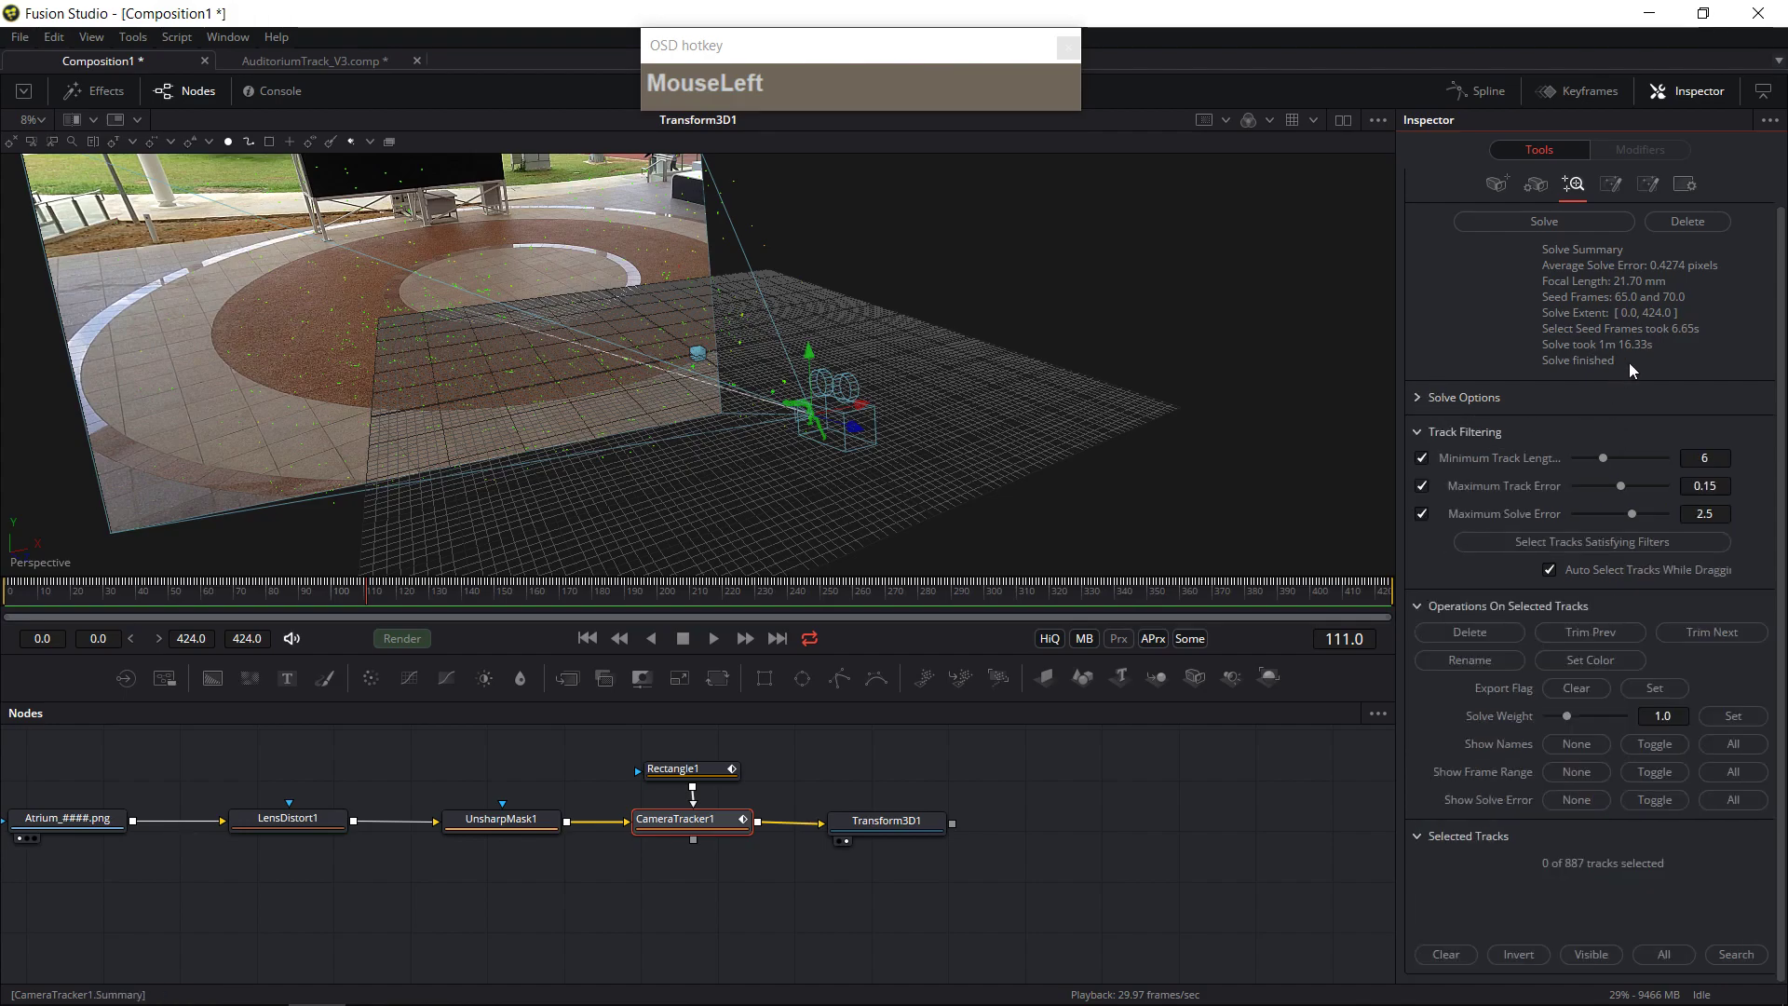
pyautogui.scroll(-1, 1540, 545)
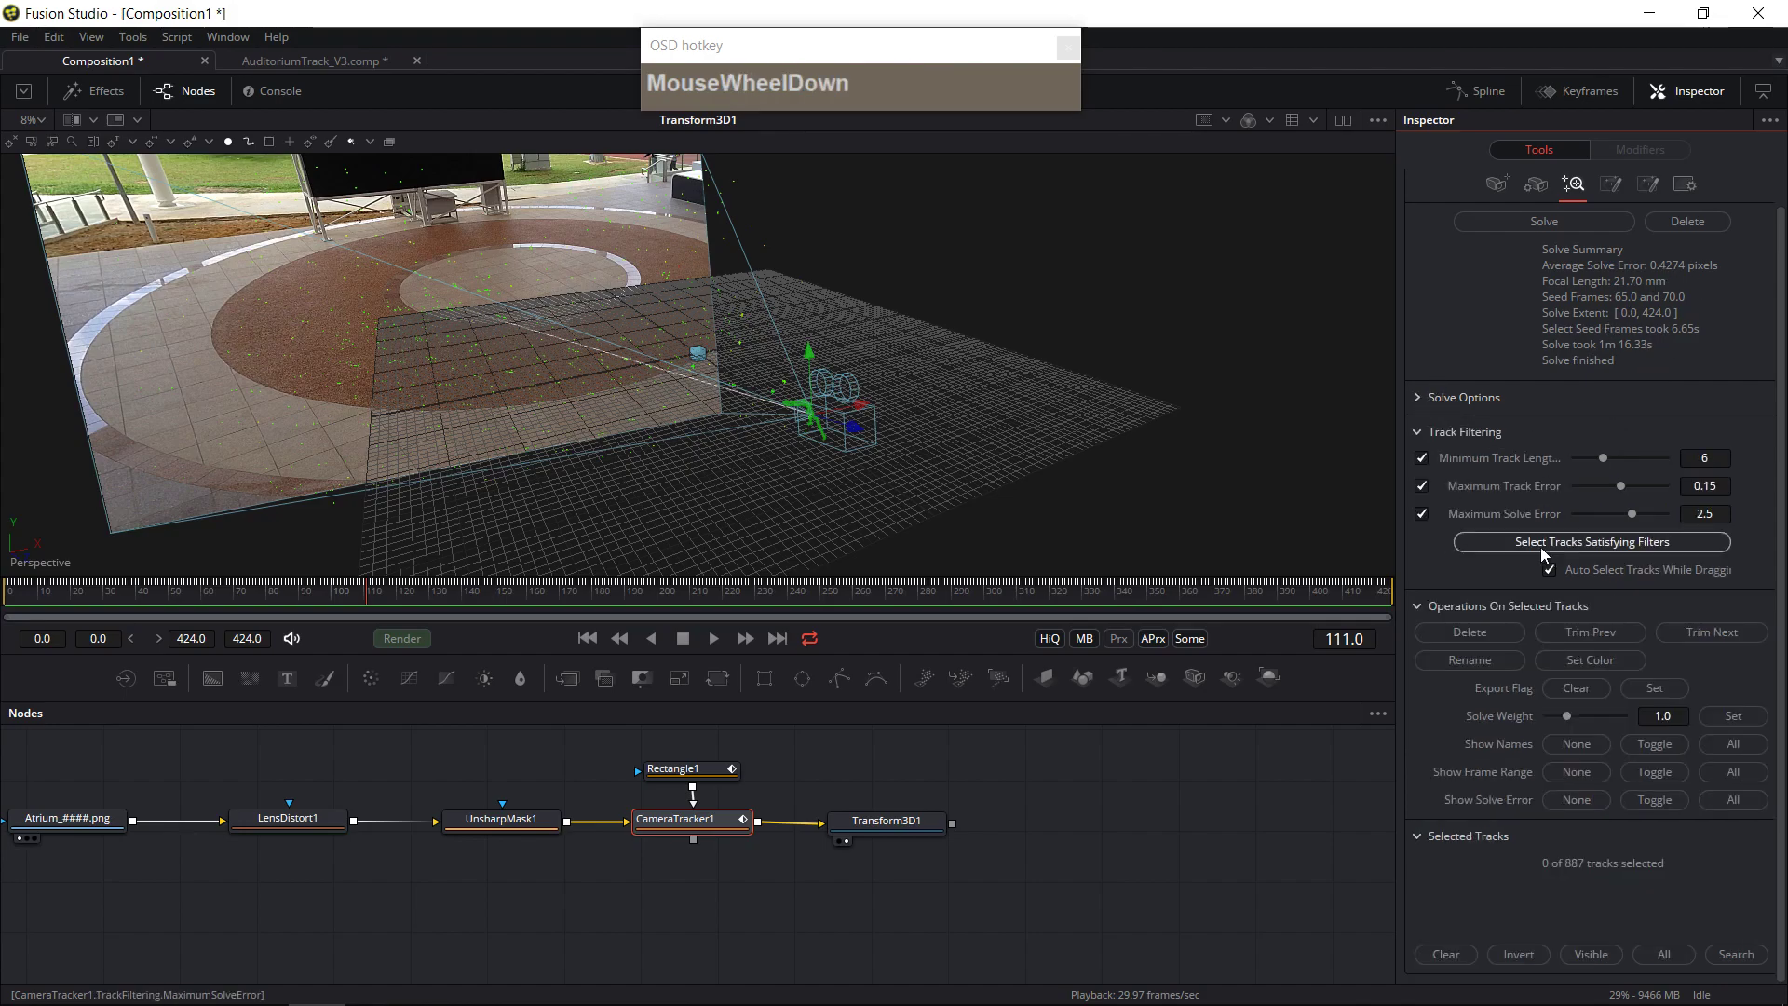
# - View CameraTracker1 and frame the full tracked footage to review its track points at frame 111
pyautogui.click(703, 849)
pyautogui.click(651, 841)
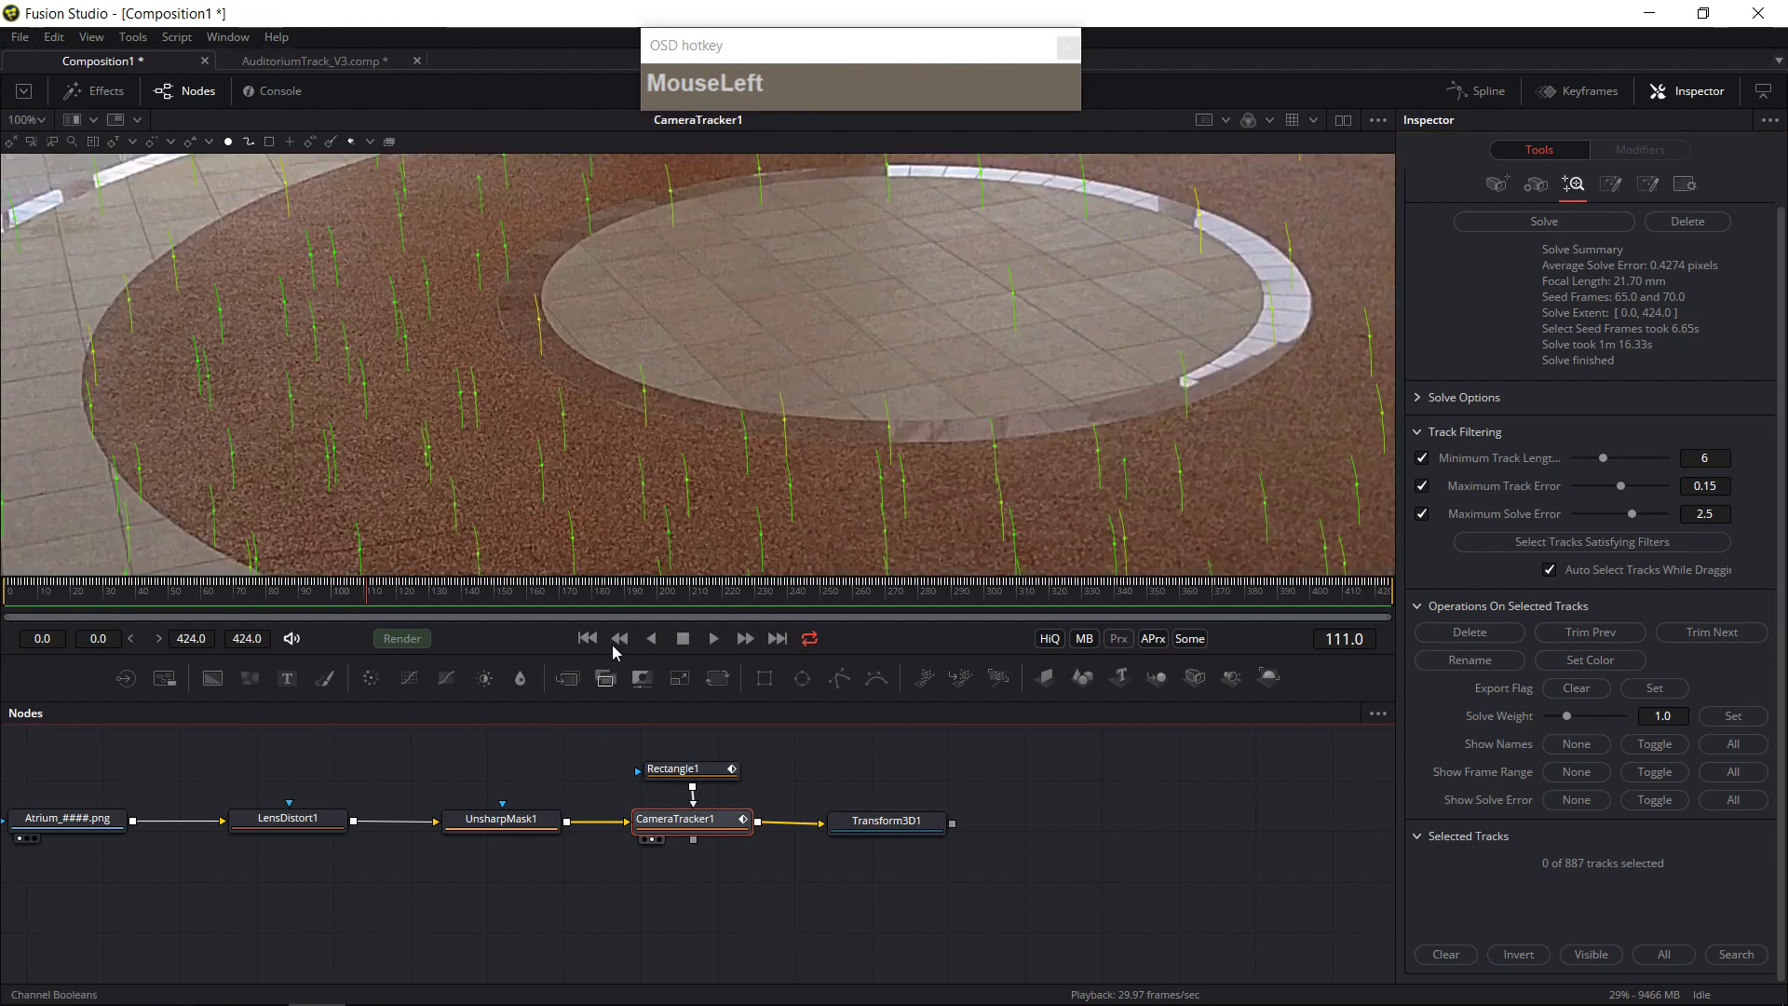
pyautogui.scroll(2, 690, 511)
pyautogui.scroll(2, 764, 545)
pyautogui.scroll(-2, 772, 538)
pyautogui.scroll(1, 773, 538)
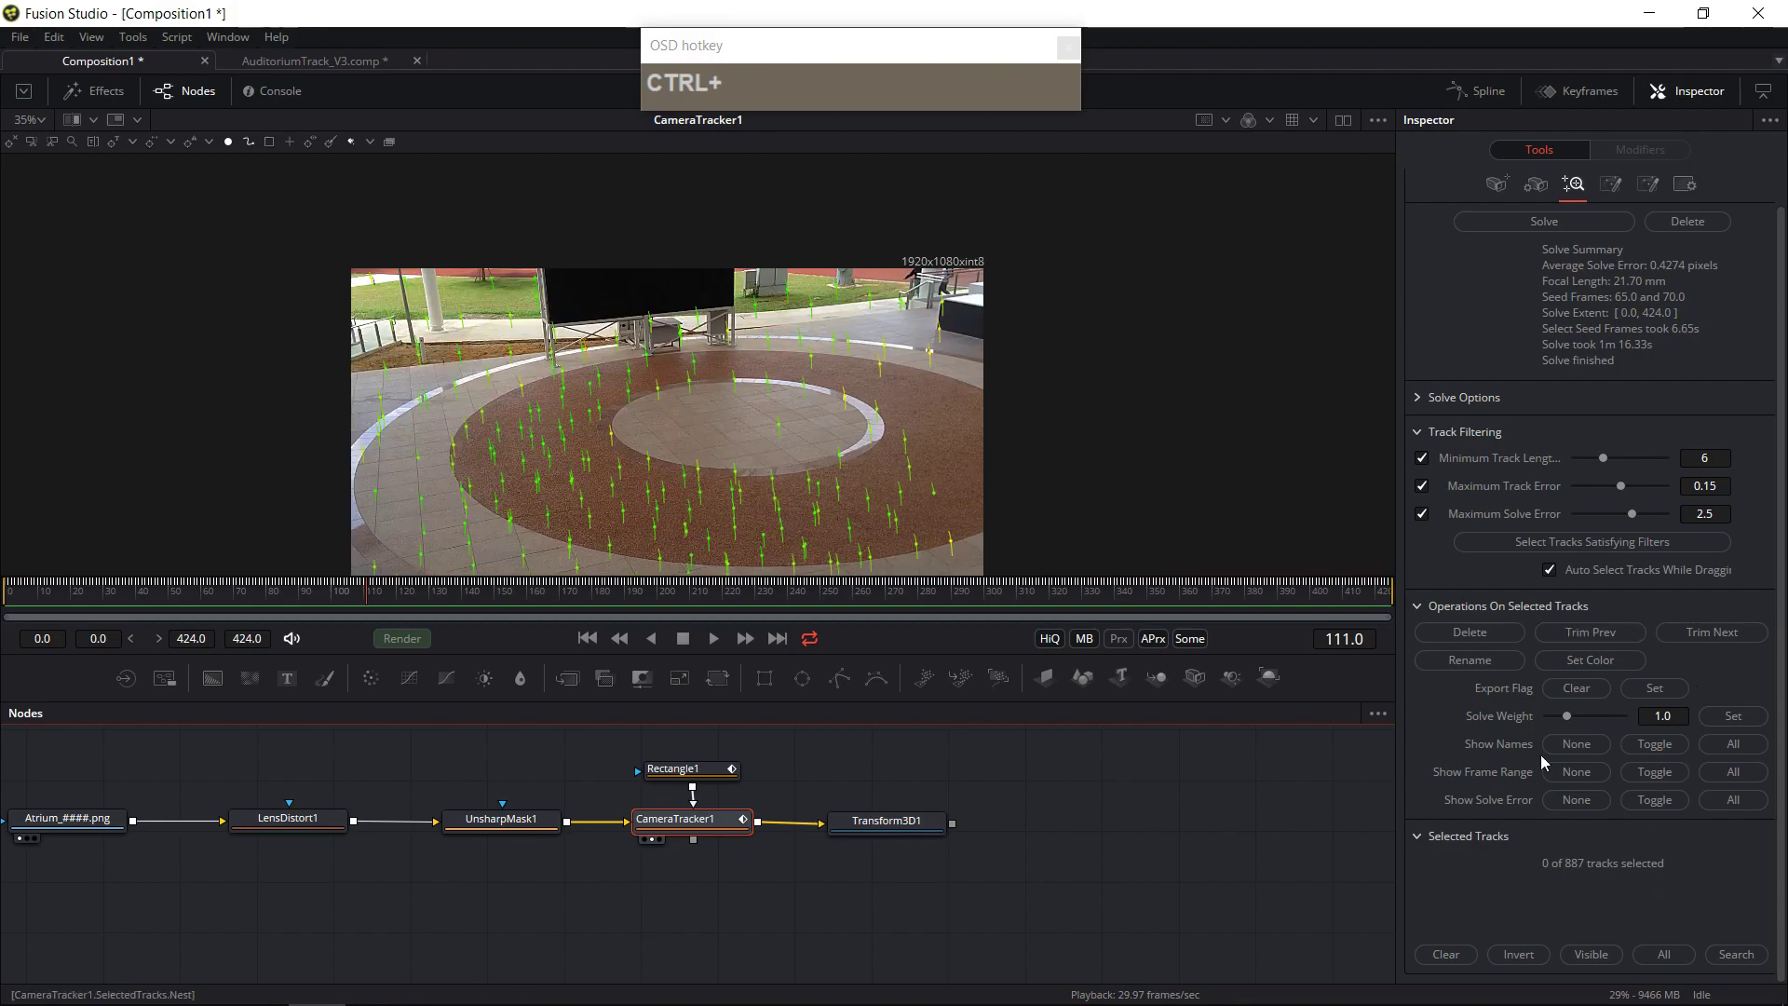
pyautogui.moveTo(862, 371); pyautogui.dragTo(1056, 366)
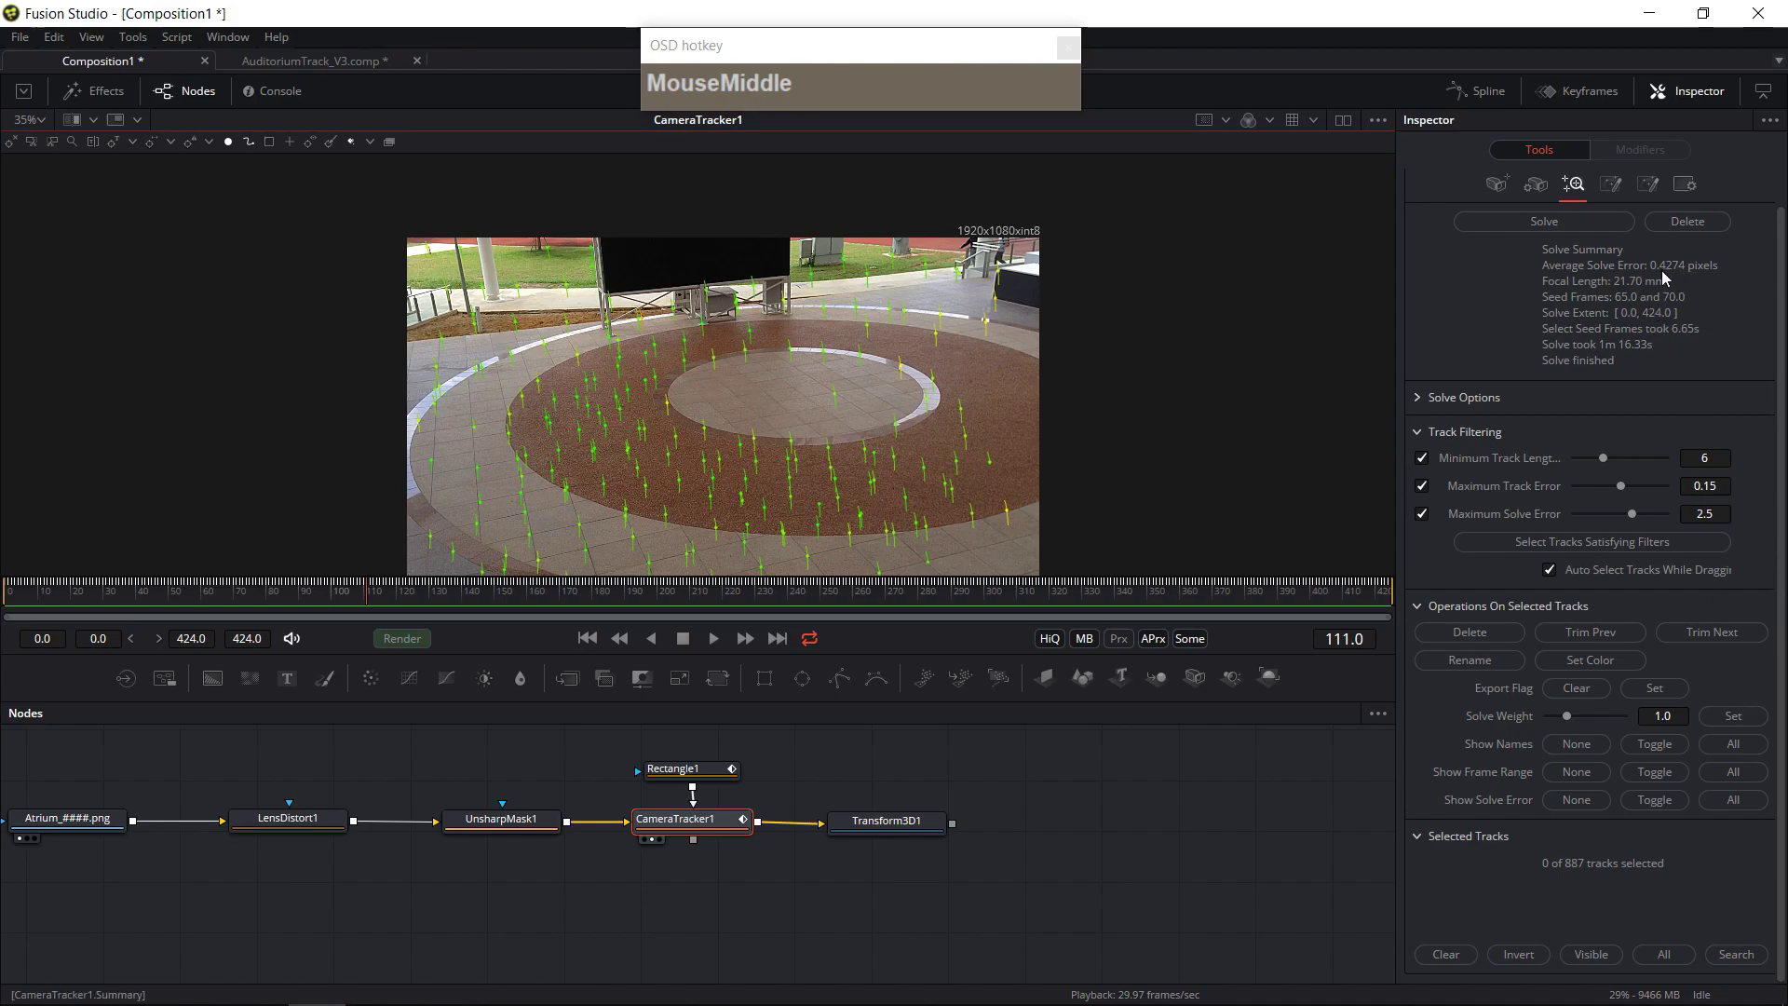
pyautogui.moveTo(943, 779); pyautogui.dragTo(908, 795)
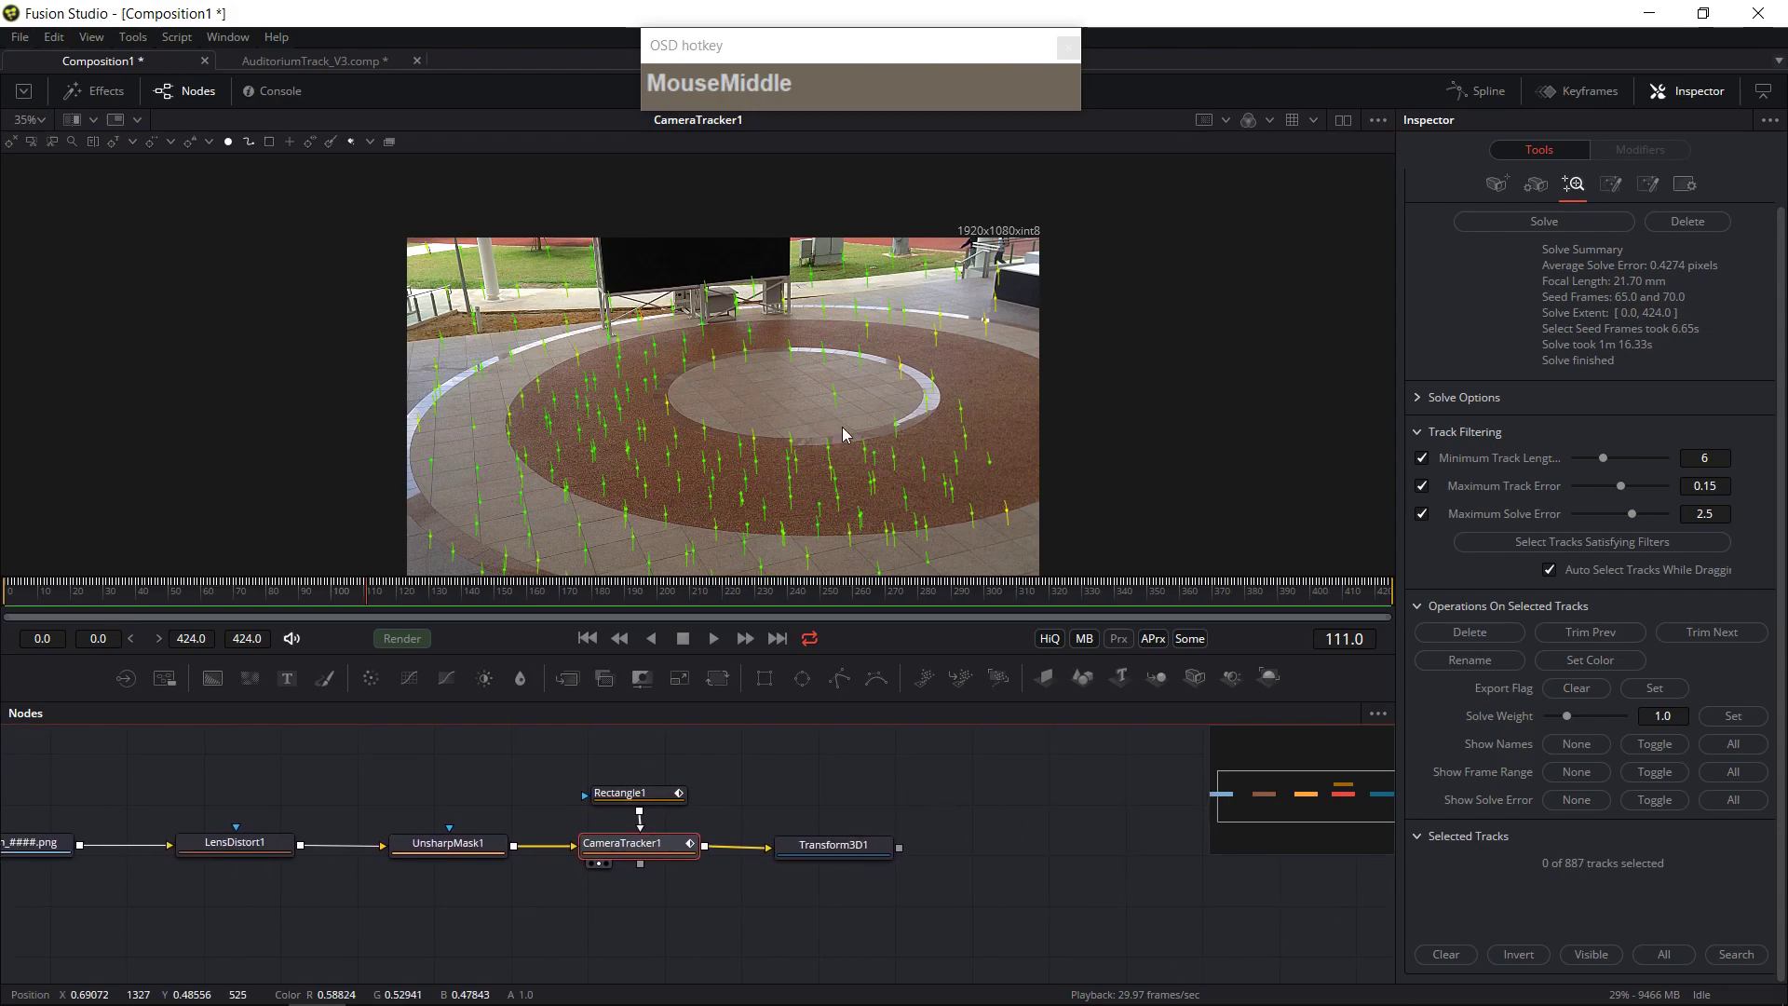
pyautogui.moveTo(840, 445); pyautogui.dragTo(803, 349)
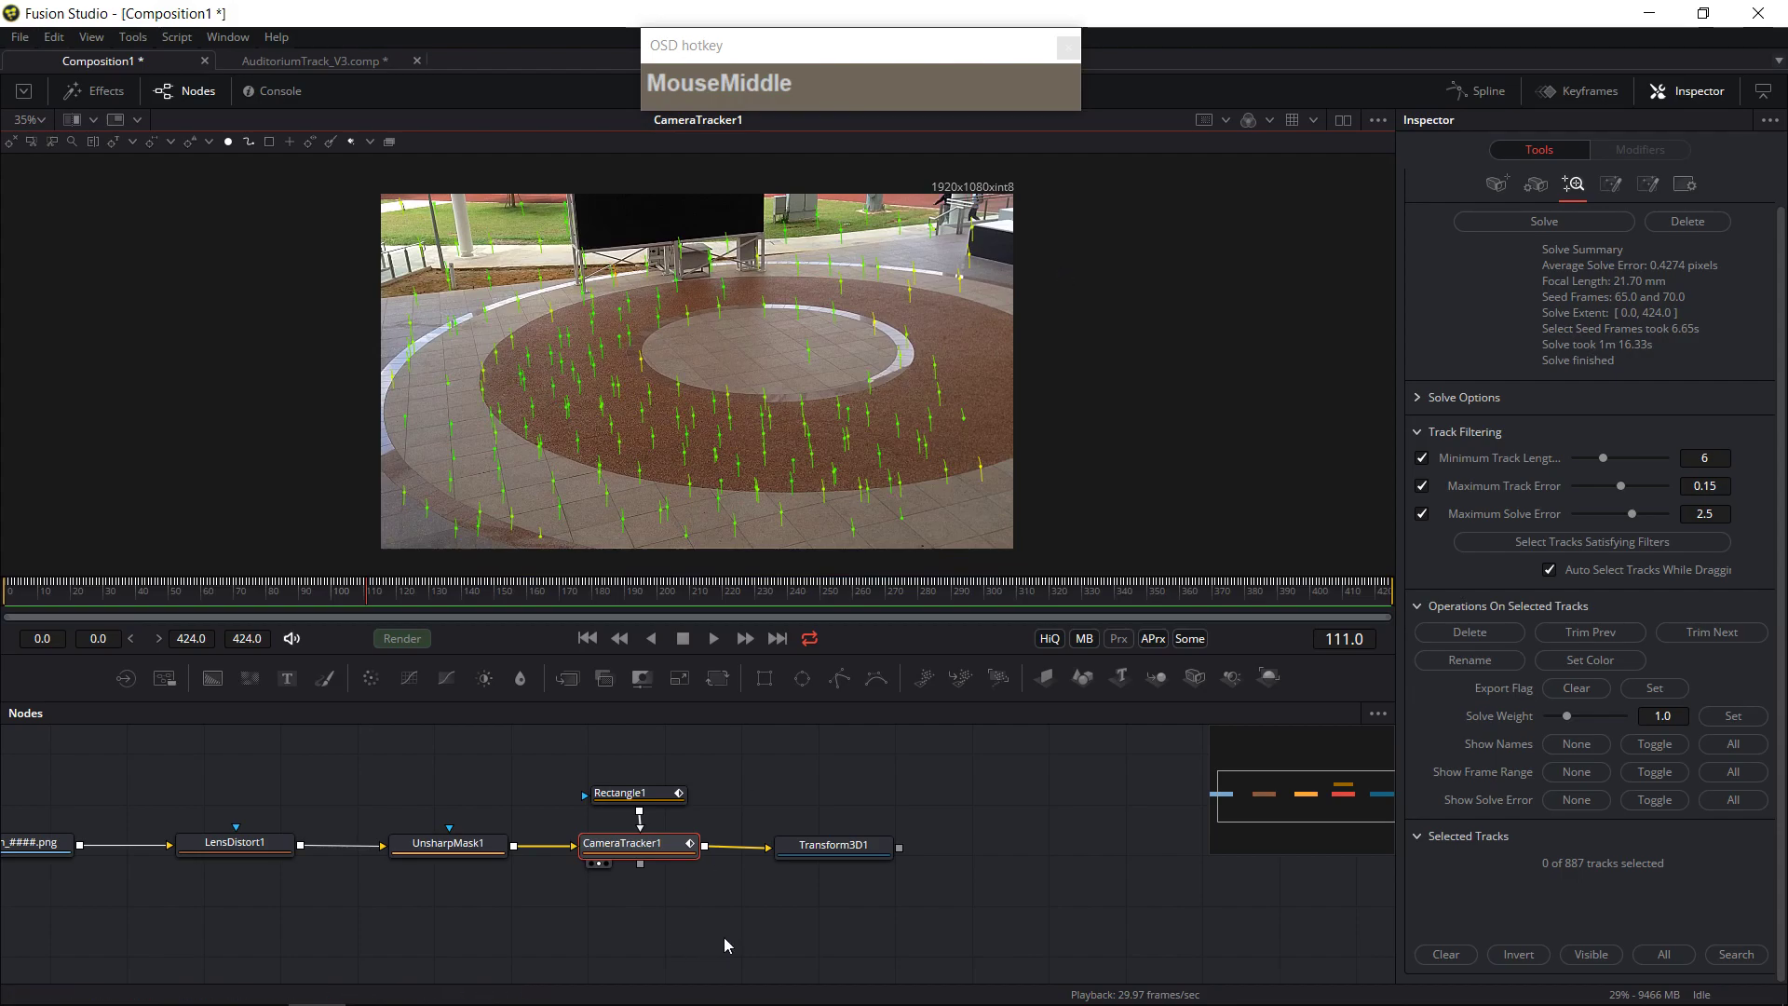
# - Open CameraTracker1's export settings and expand the 3D Scene Transform options
pyautogui.moveTo(724, 936); pyautogui.dragTo(726, 920)
pyautogui.click(1608, 190)
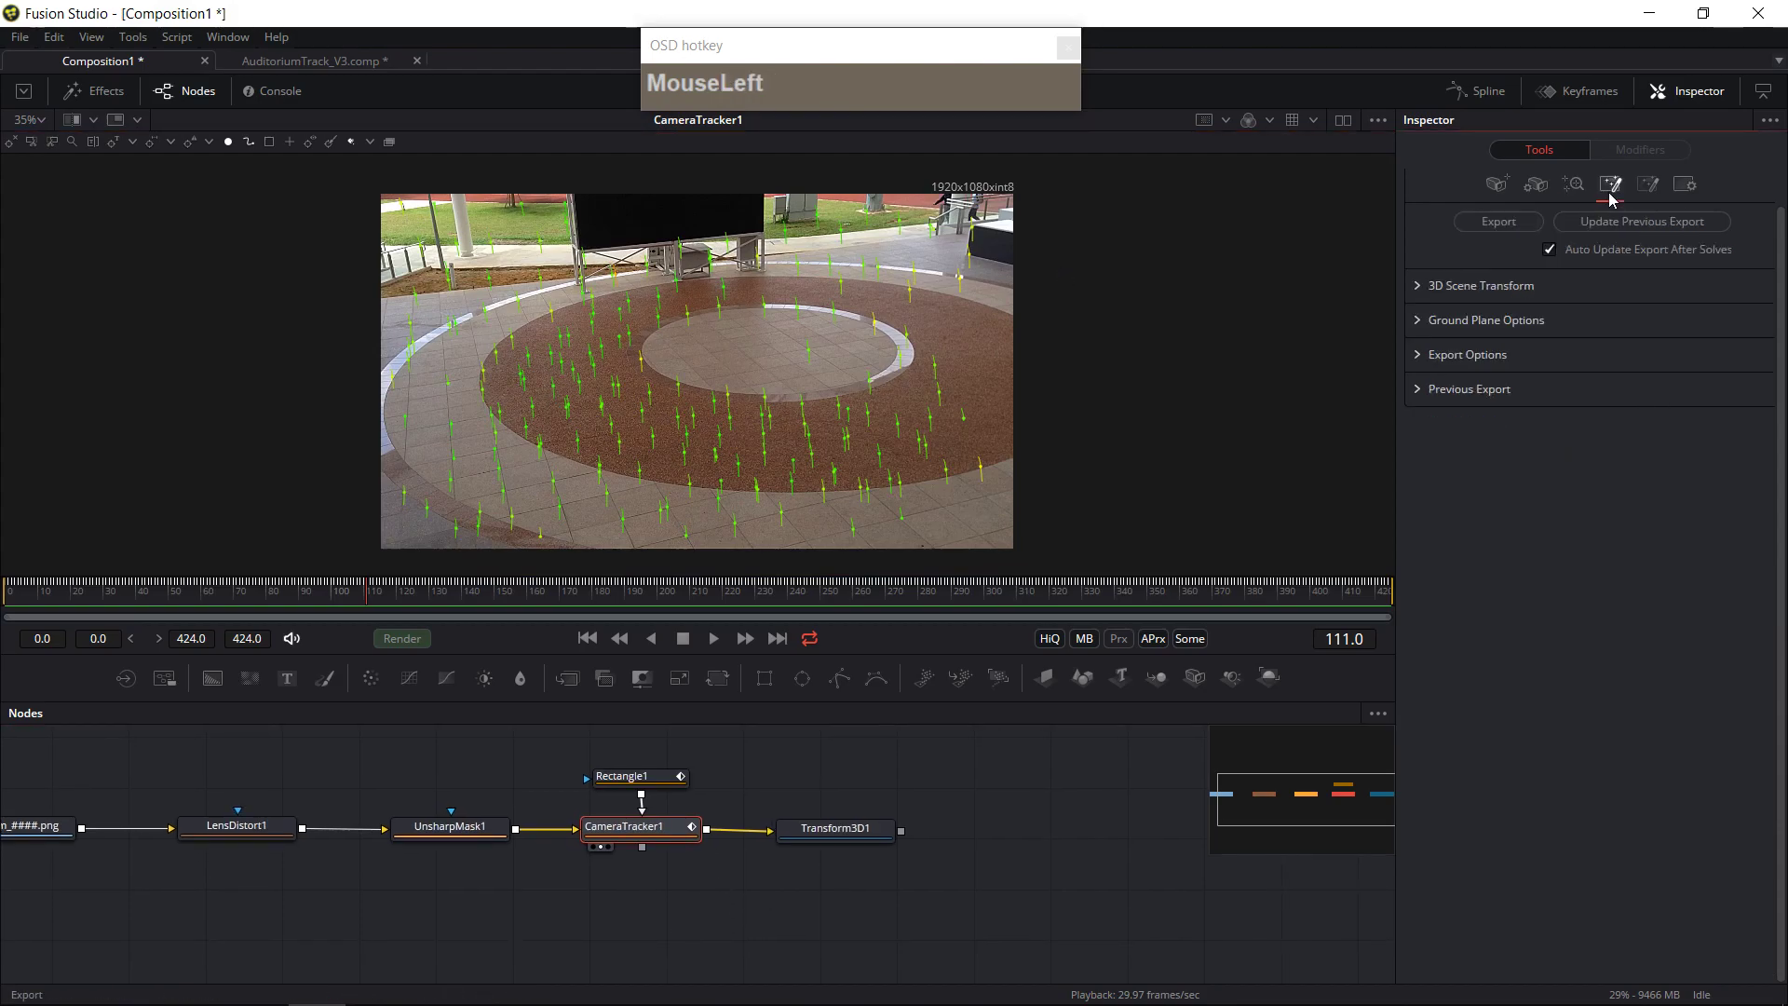
pyautogui.click(1421, 286)
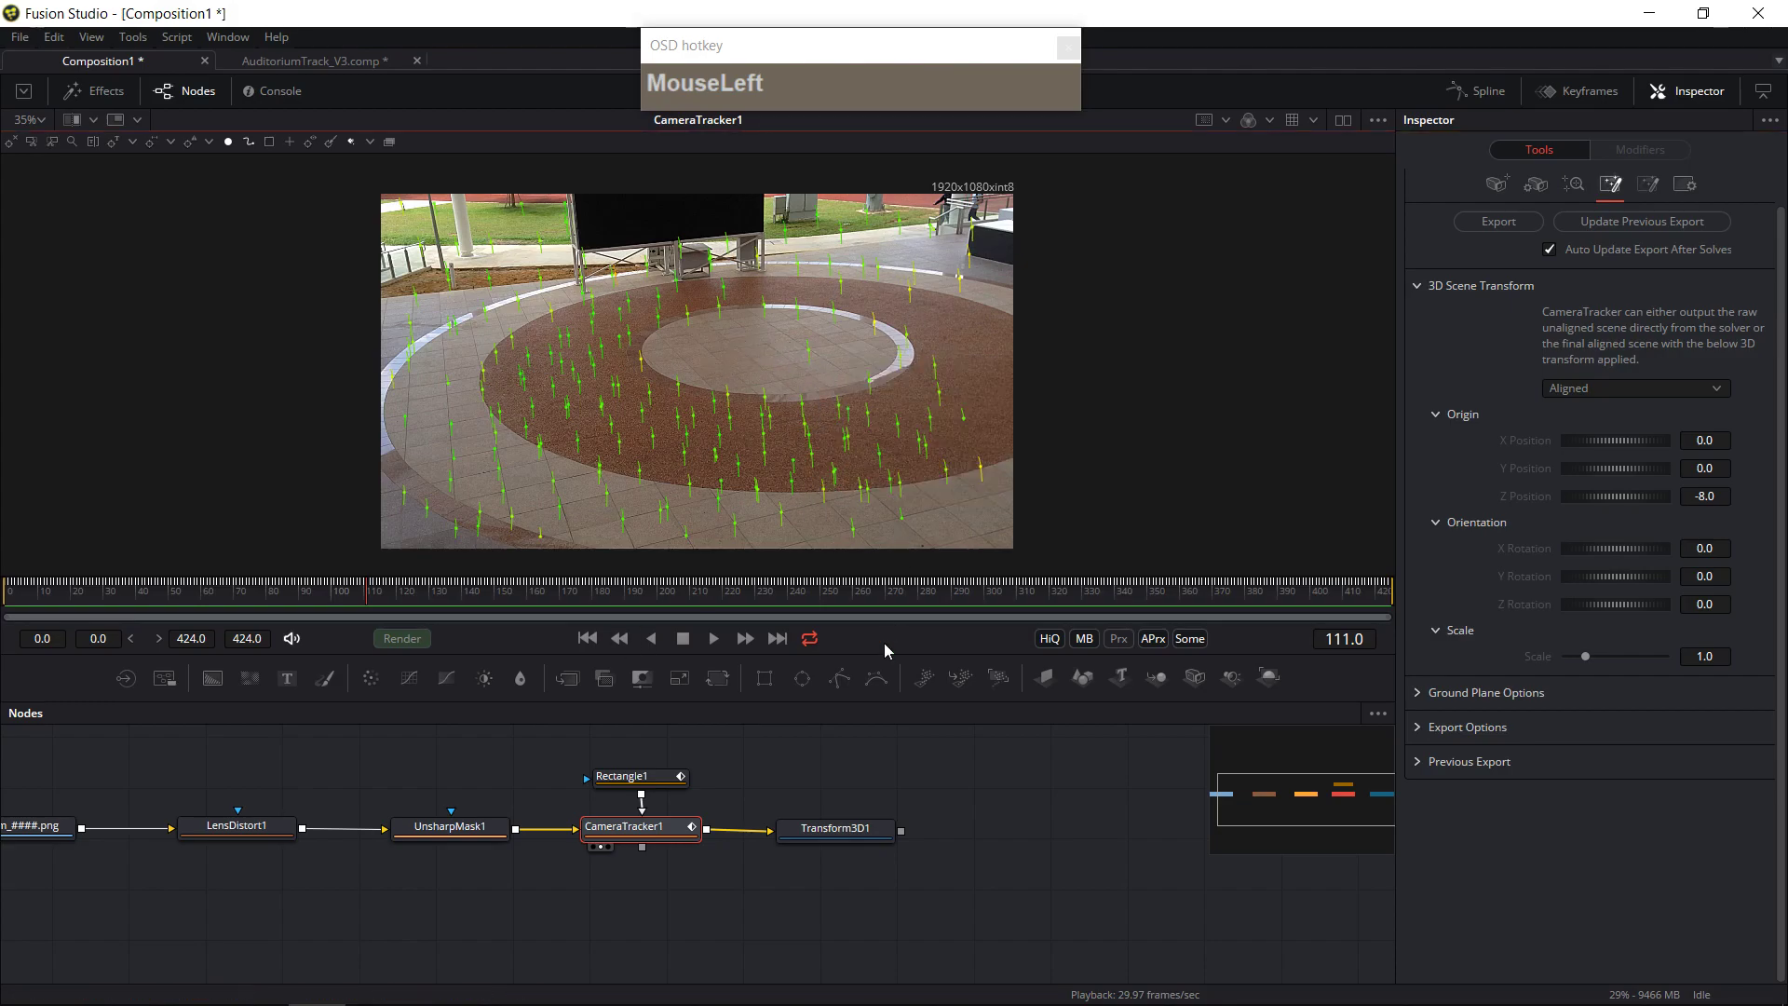
# - View Transform3D1 in perspective and examine how the point cloud sits relative to the camera and grid
pyautogui.click(792, 849)
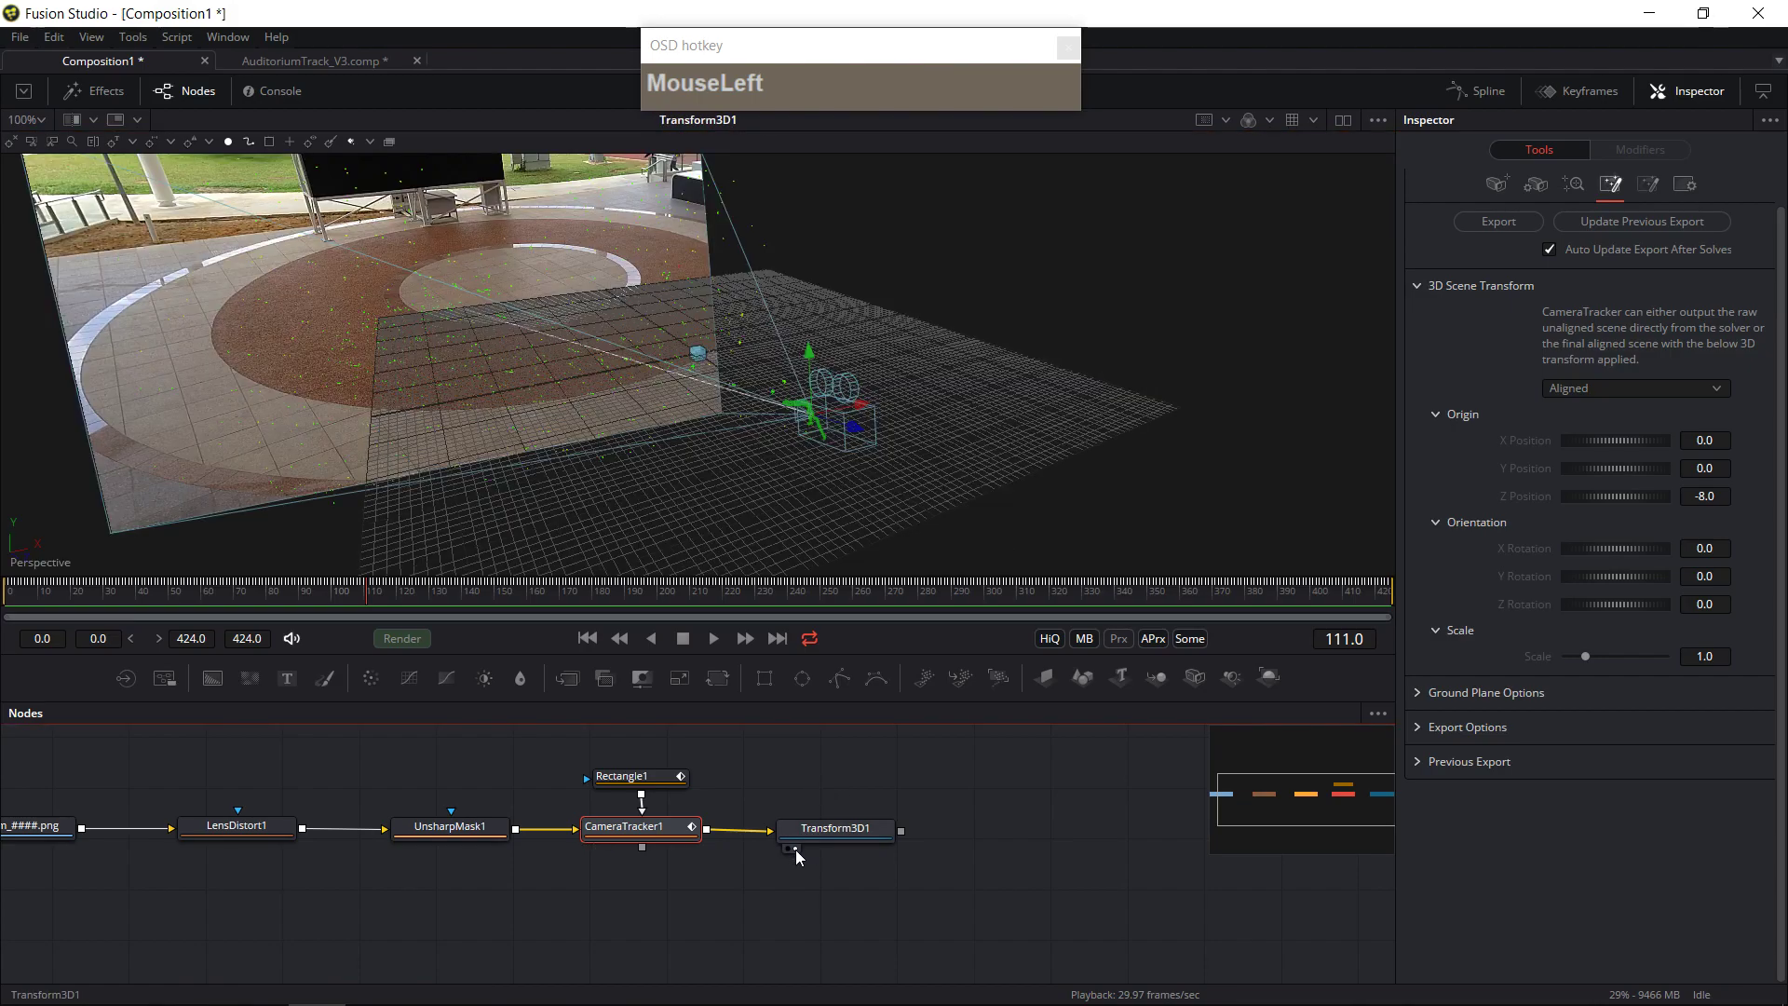
pyautogui.moveTo(858, 388); pyautogui.dragTo(899, 355)
pyautogui.scroll(-5, 898, 354)
pyautogui.moveTo(723, 371); pyautogui.dragTo(276, 370)
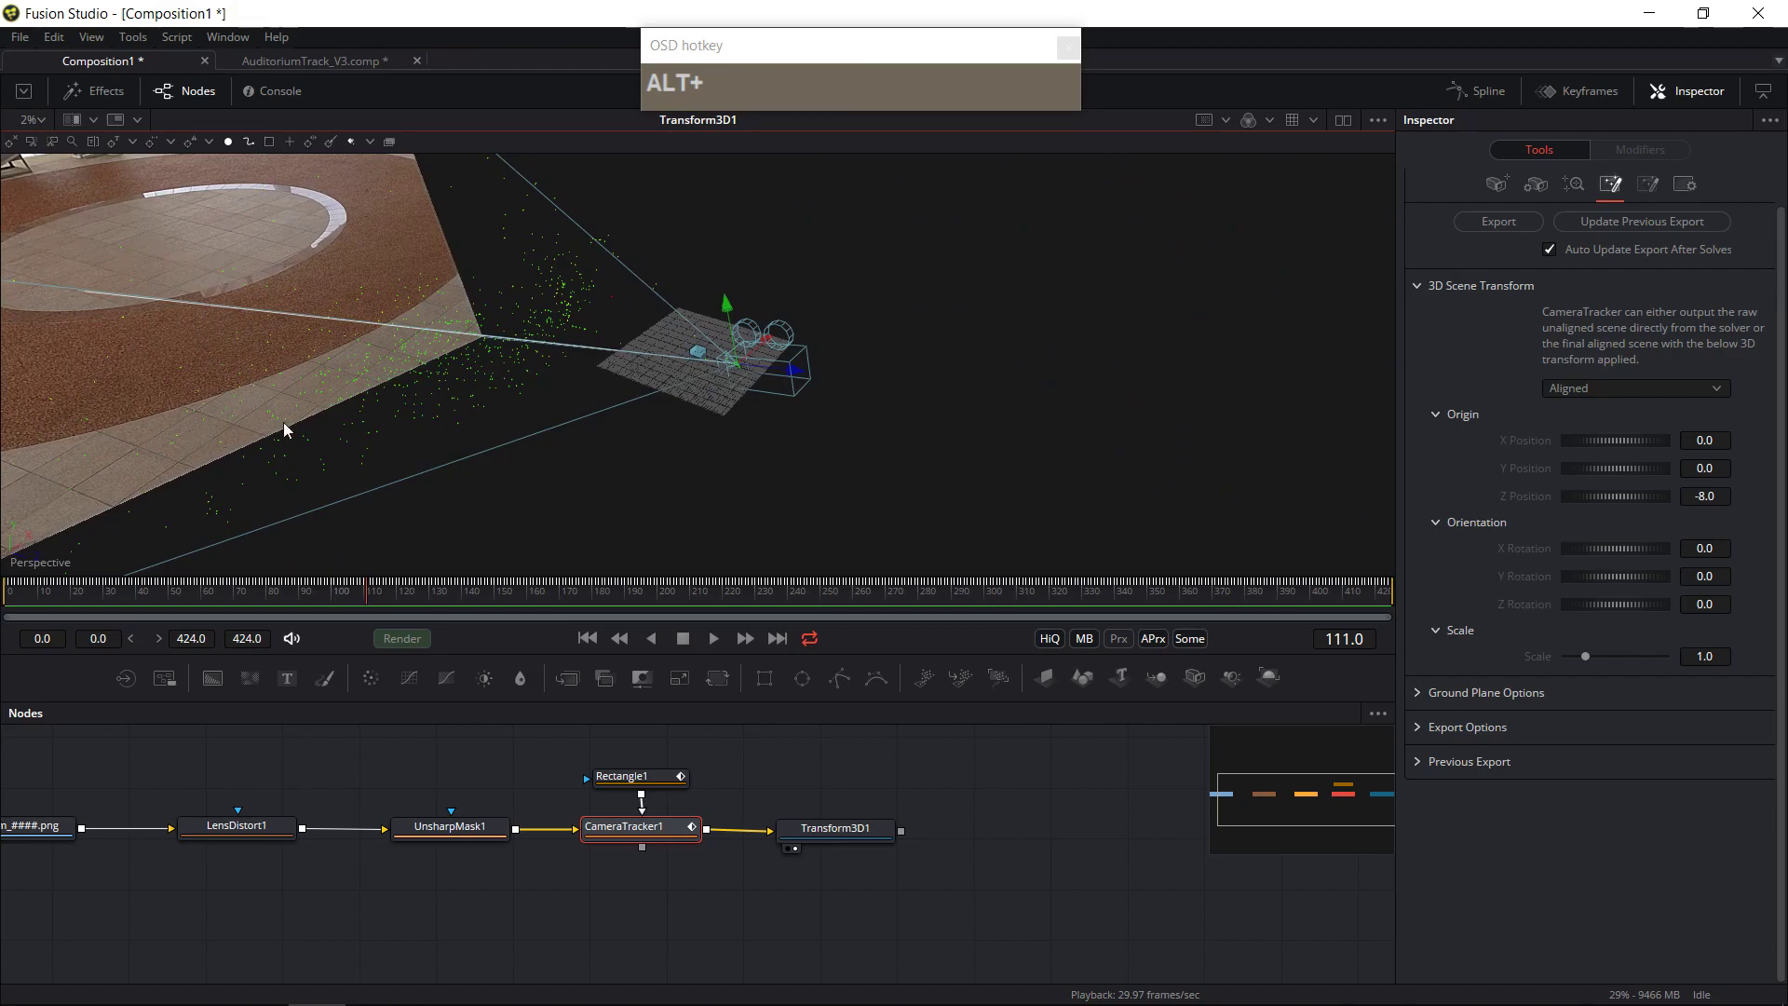
pyautogui.moveTo(191, 411); pyautogui.dragTo(251, 436)
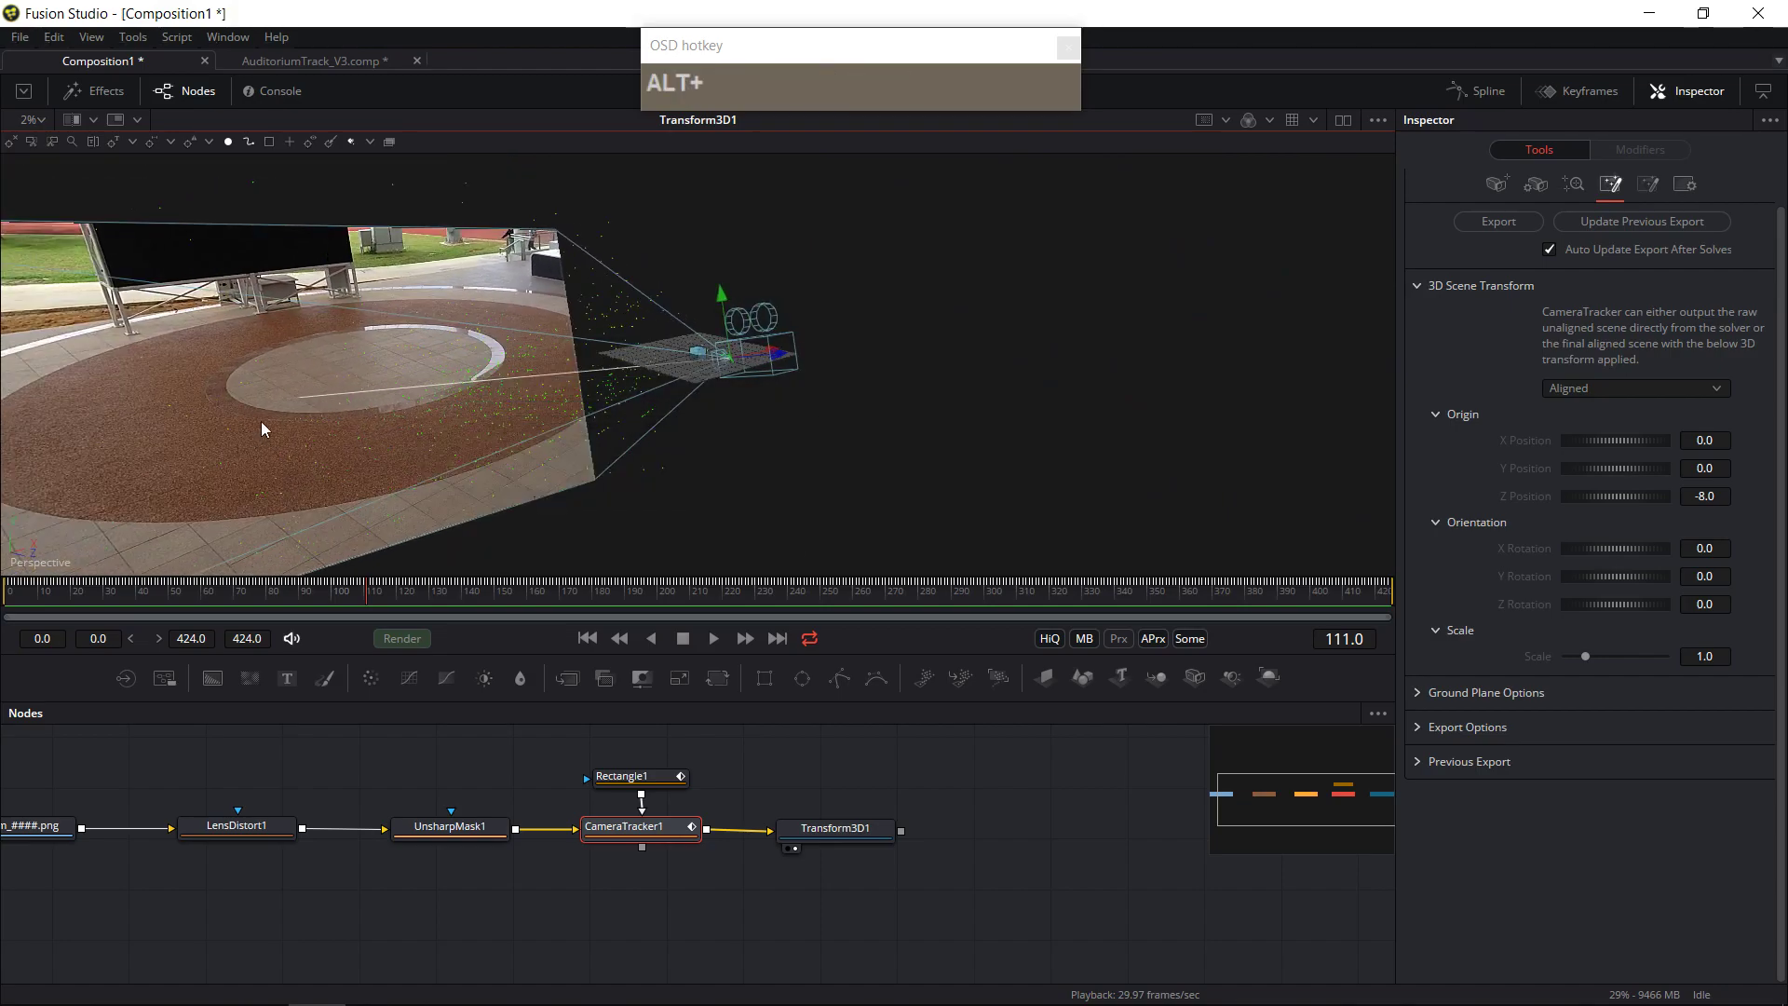
pyautogui.moveTo(261, 515); pyautogui.dragTo(672, 606)
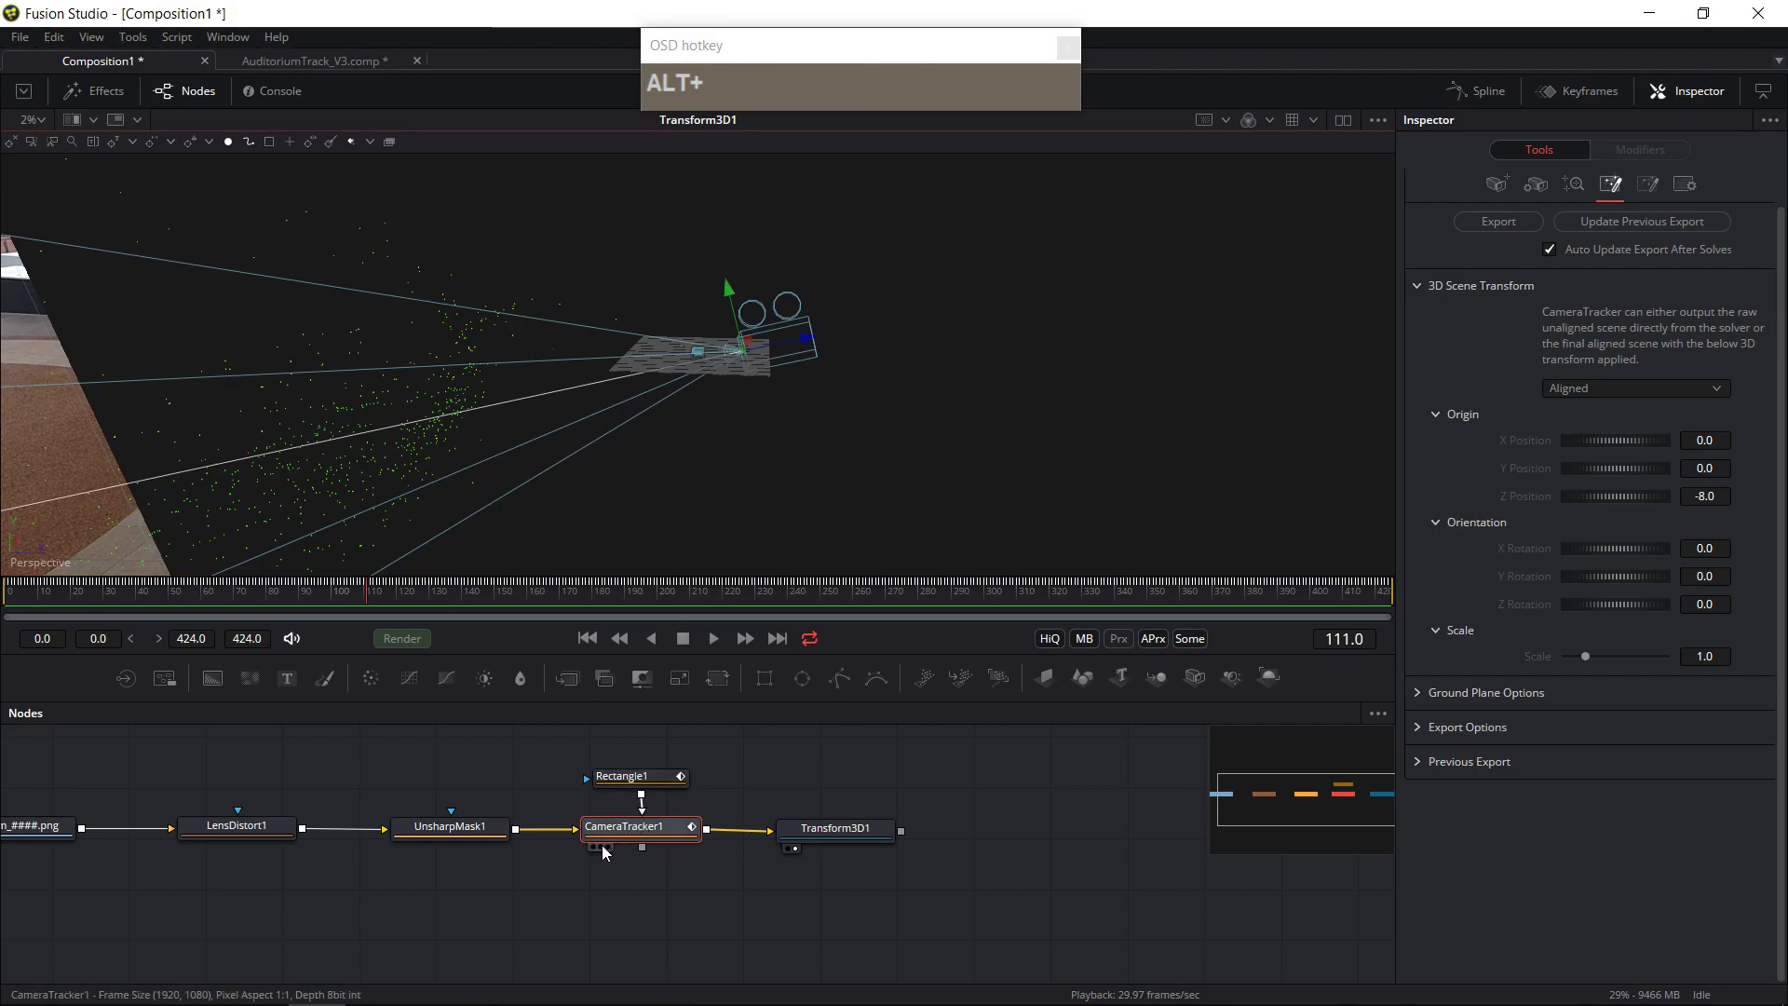
# - View CameraTracker1 at frame 228 and select the track near the centre of the paved inner circle
pyautogui.click(602, 848)
pyautogui.hotkey('ctrl', 'f')
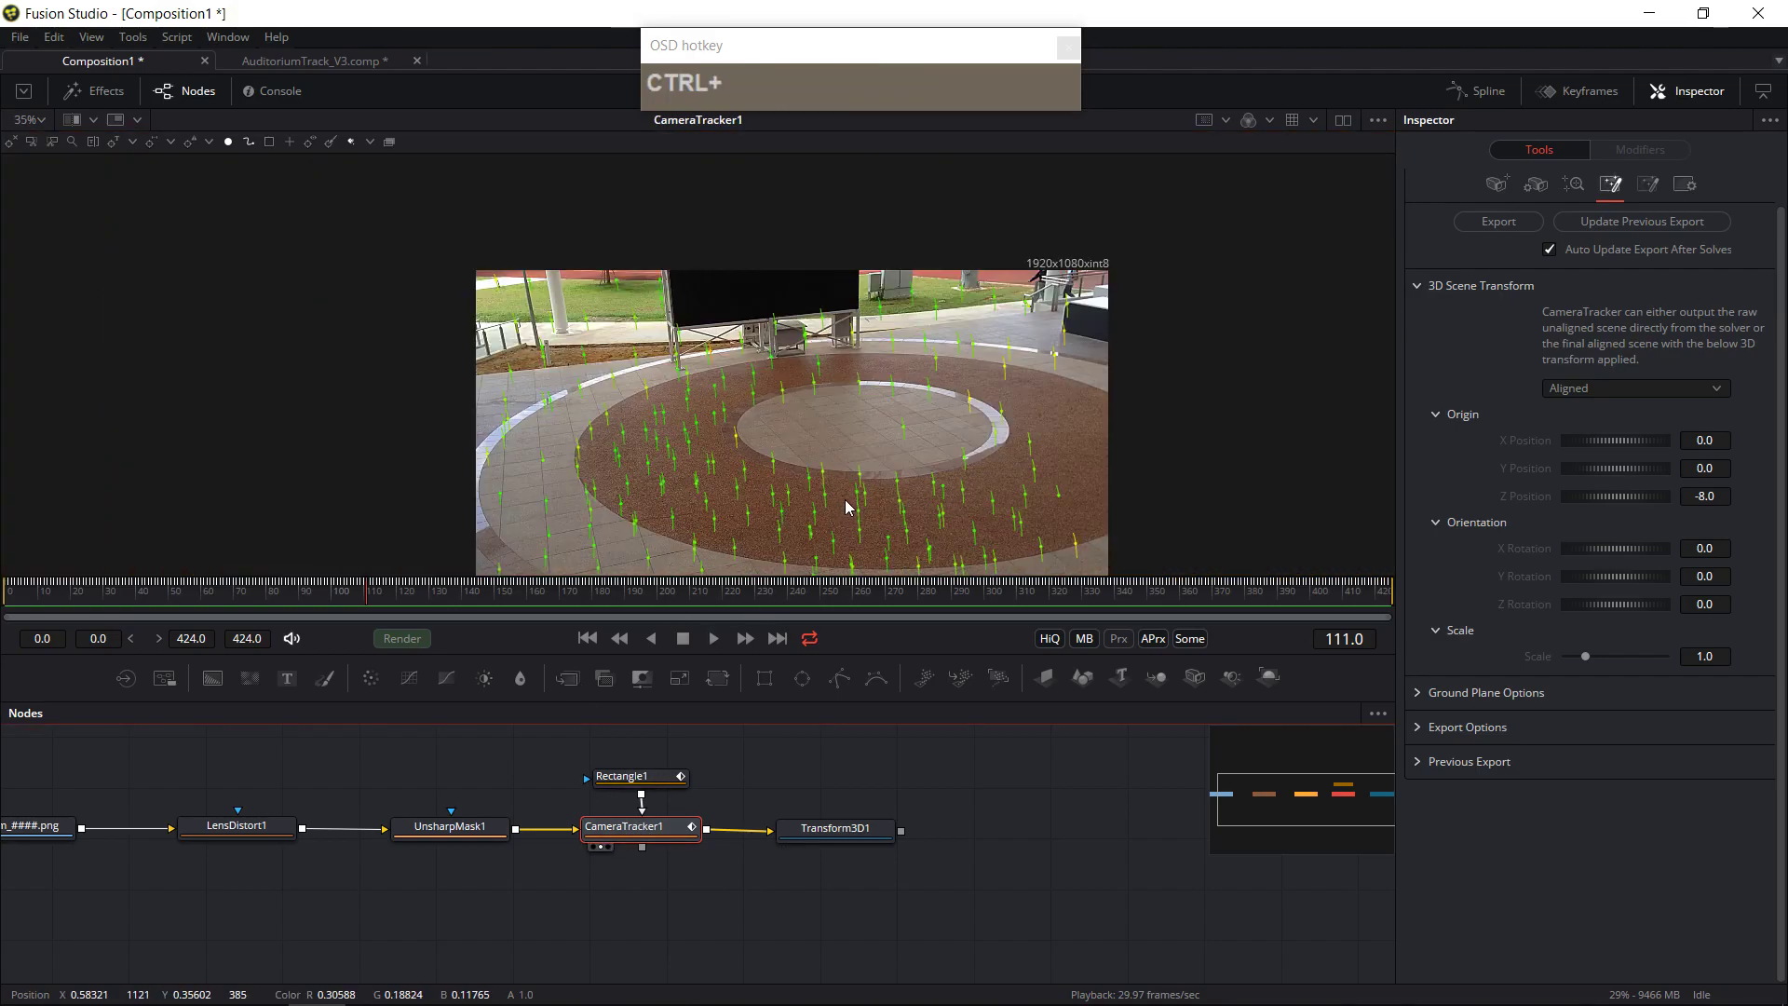
pyautogui.scroll(1, 848, 508)
pyautogui.moveTo(126, 592); pyautogui.dragTo(728, 592)
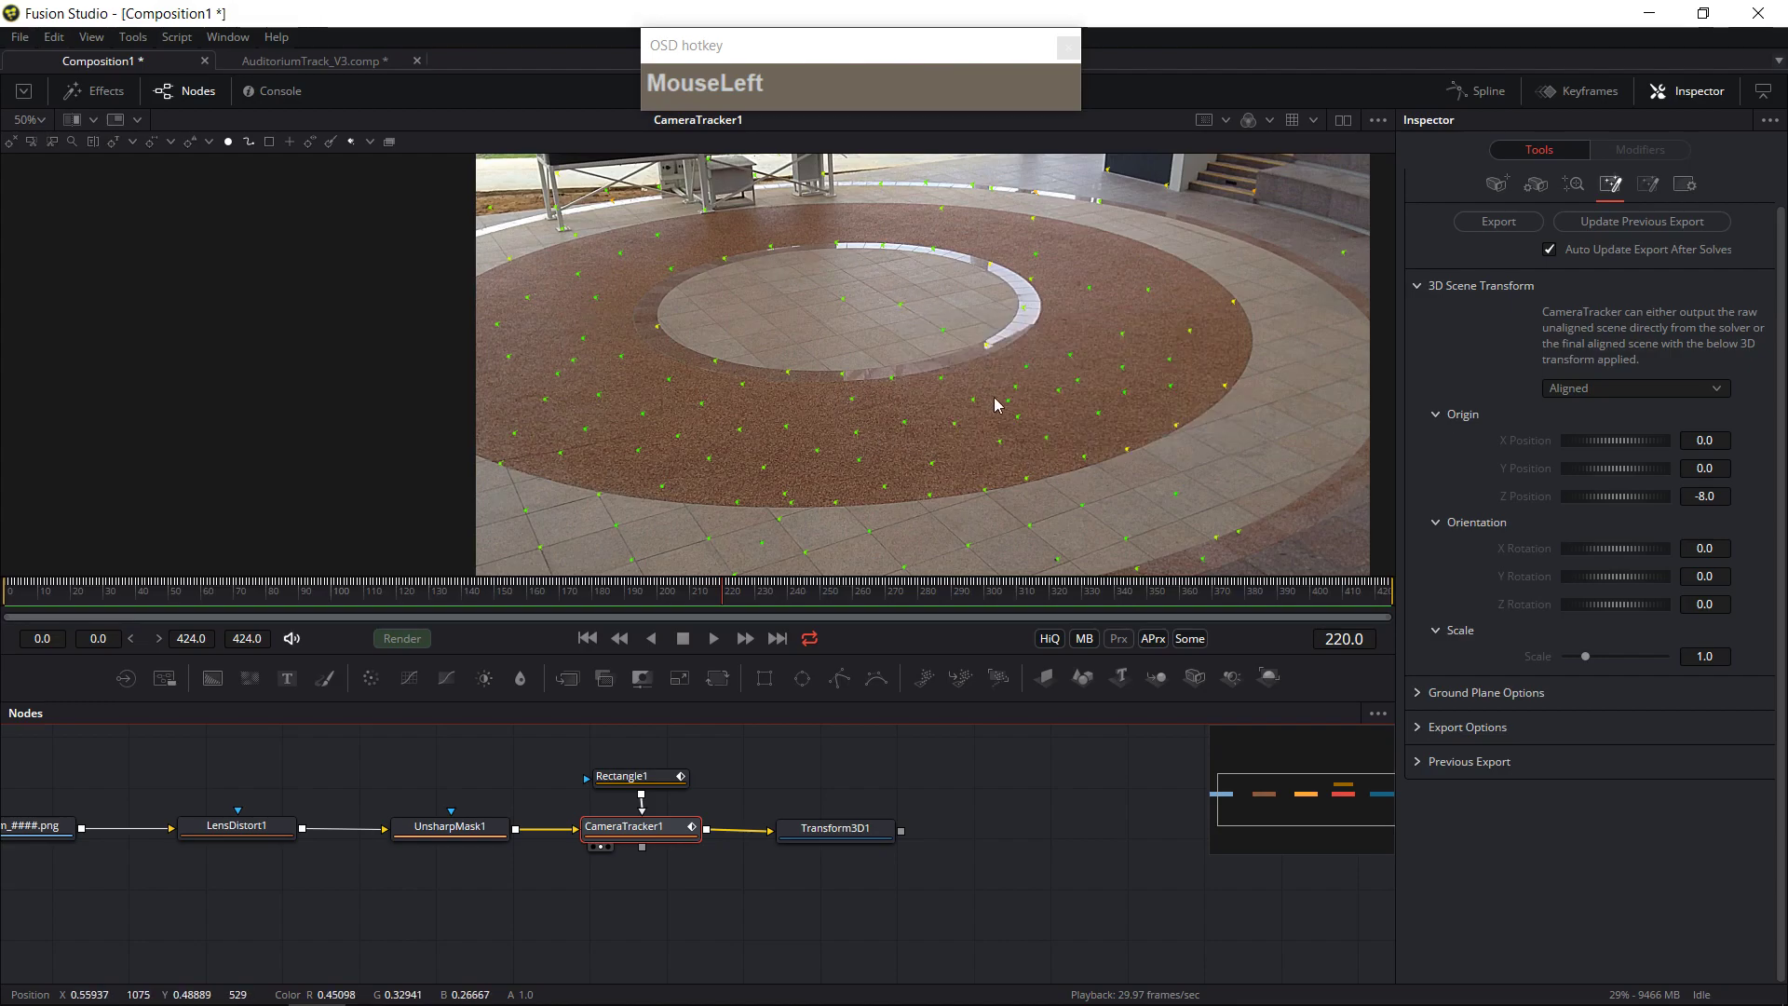
pyautogui.scroll(-1, 992, 403)
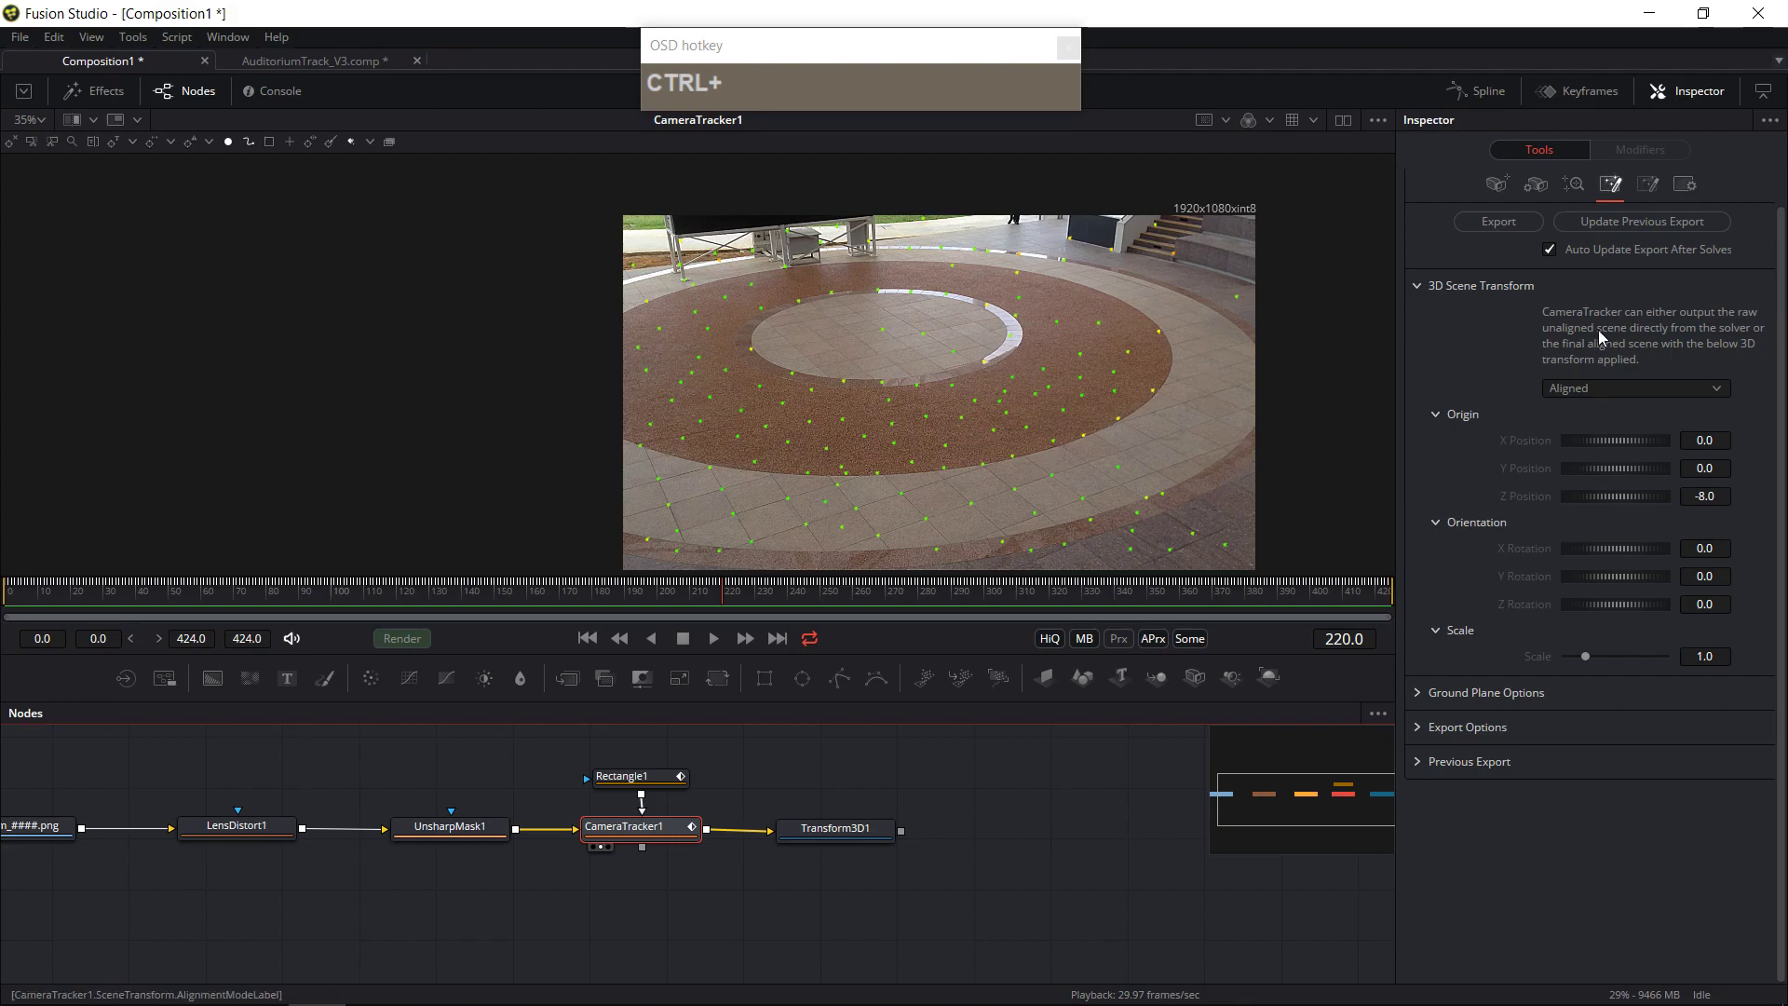
pyautogui.moveTo(870, 317); pyautogui.dragTo(900, 355)
pyautogui.moveTo(693, 617); pyautogui.dragTo(758, 608)
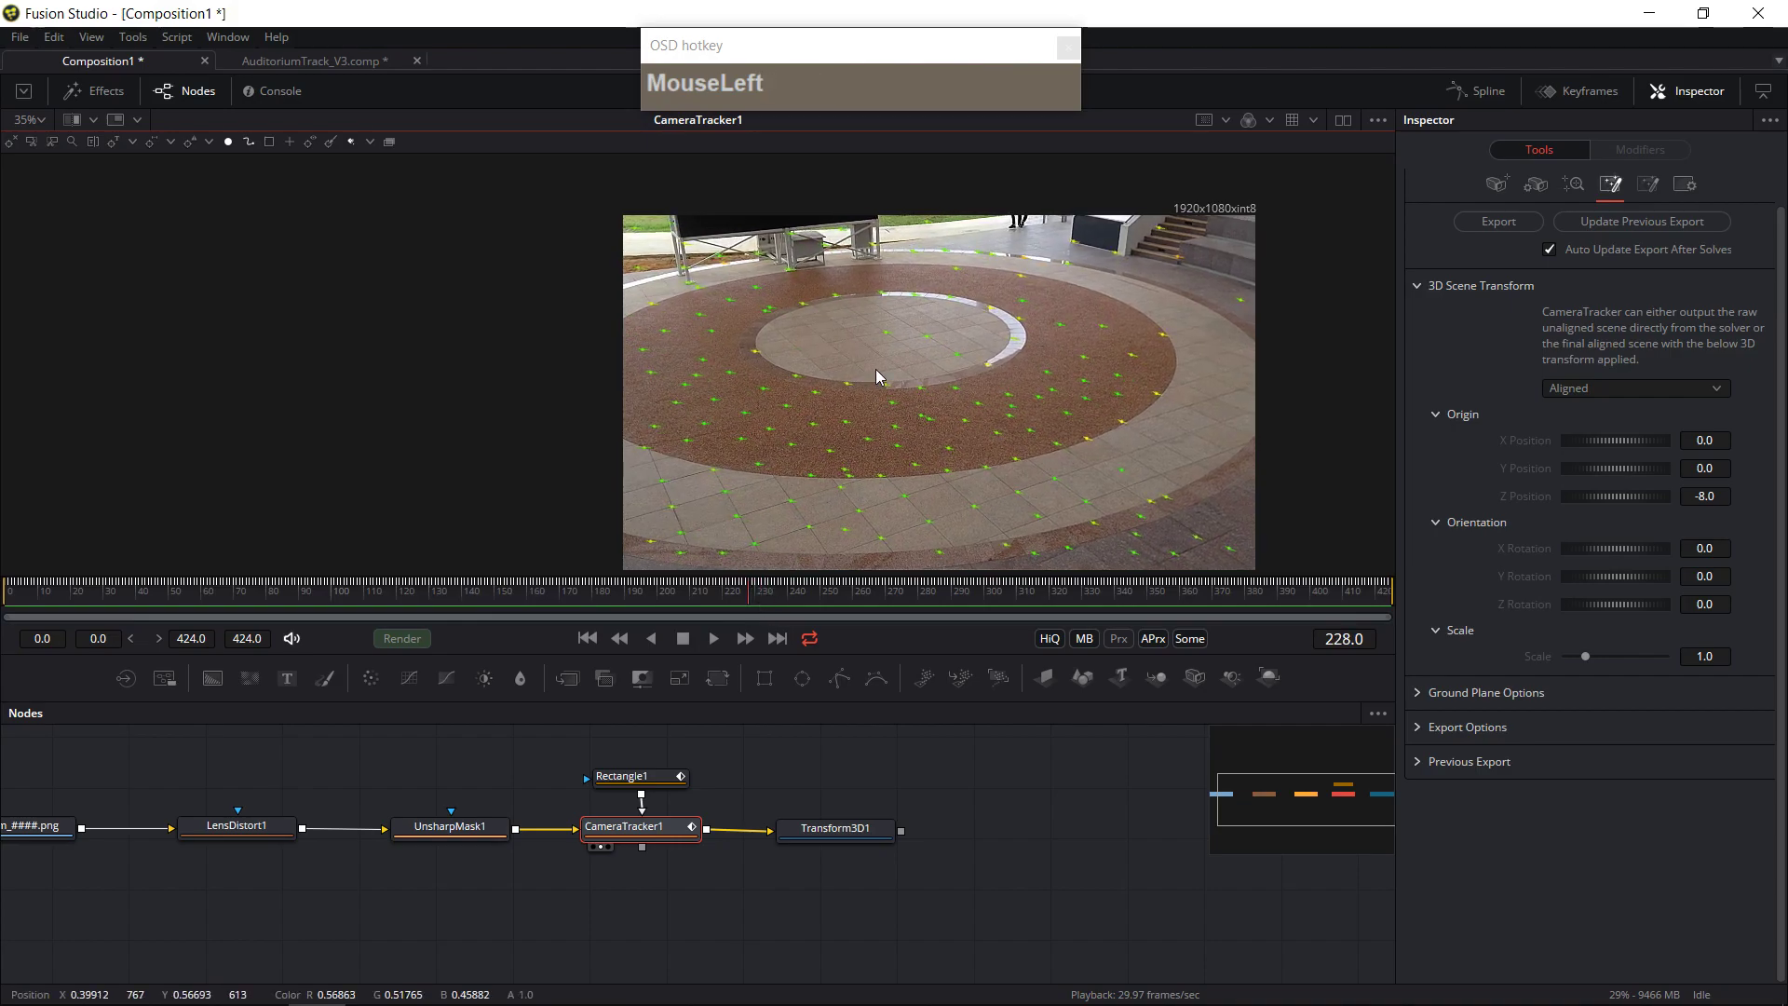
pyautogui.moveTo(871, 338); pyautogui.dragTo(900, 337)
# - Unalign the 3D scene transform, set its origin from the selected track, and return it to Aligned
pyautogui.click(1583, 377)
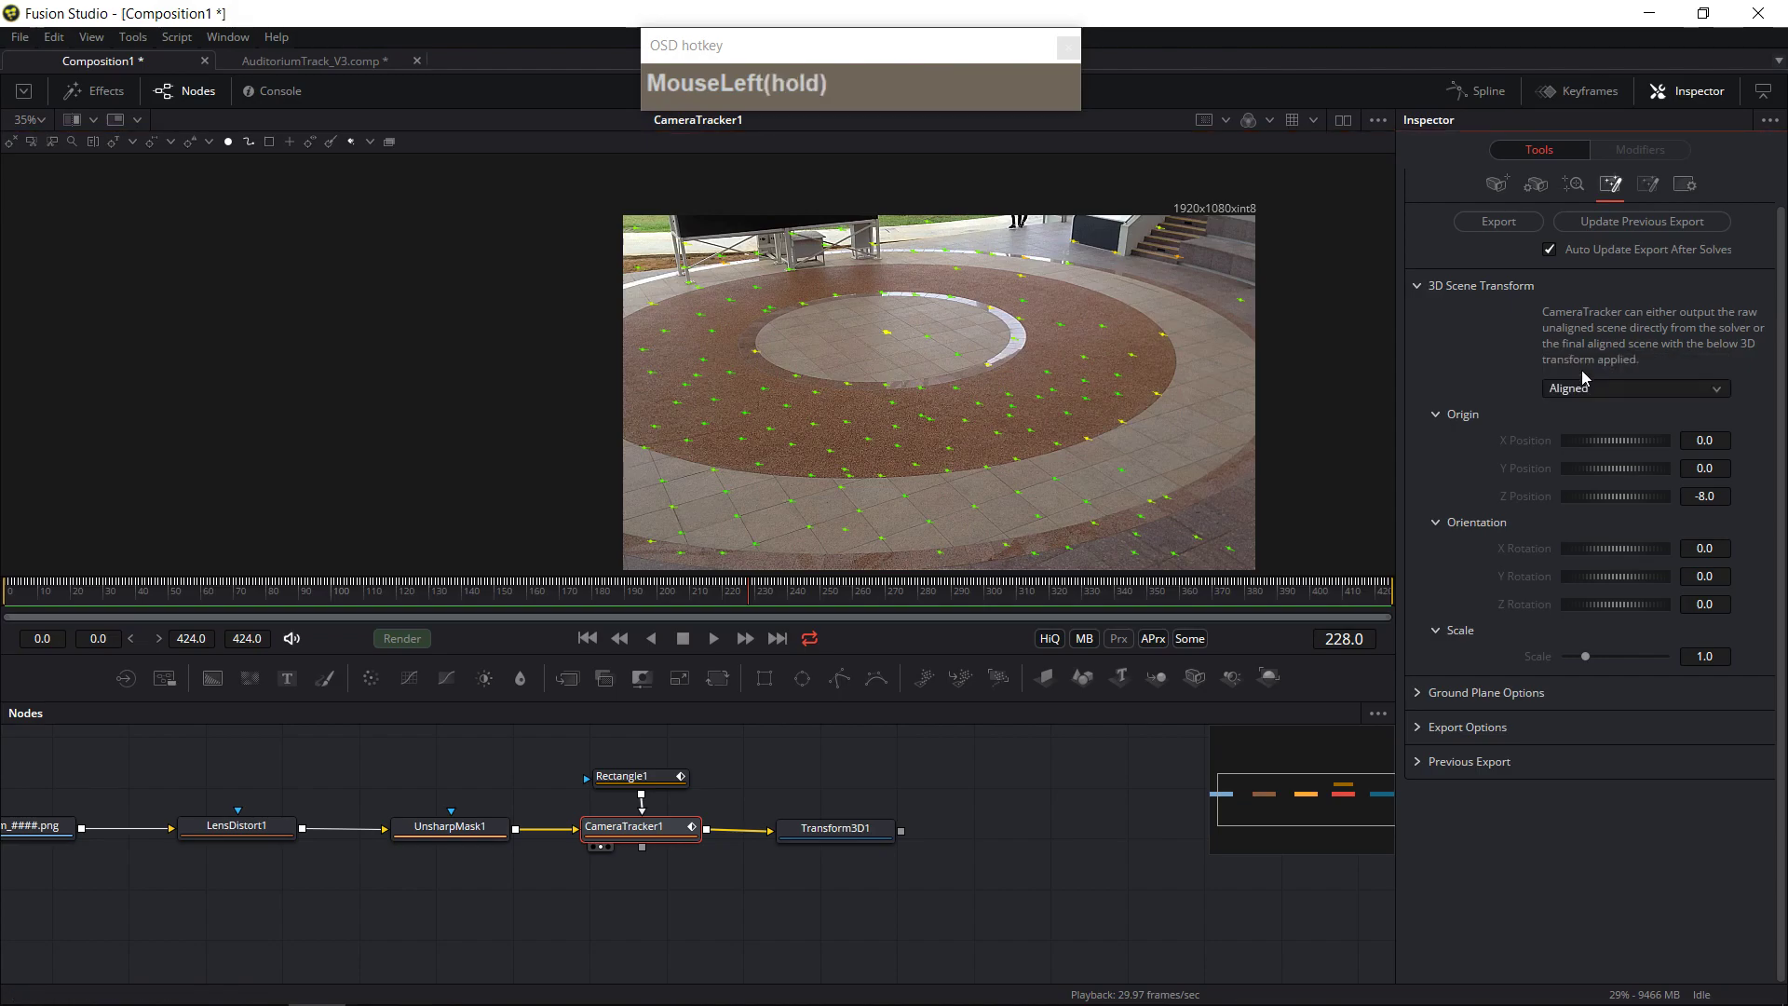
pyautogui.click(1598, 387)
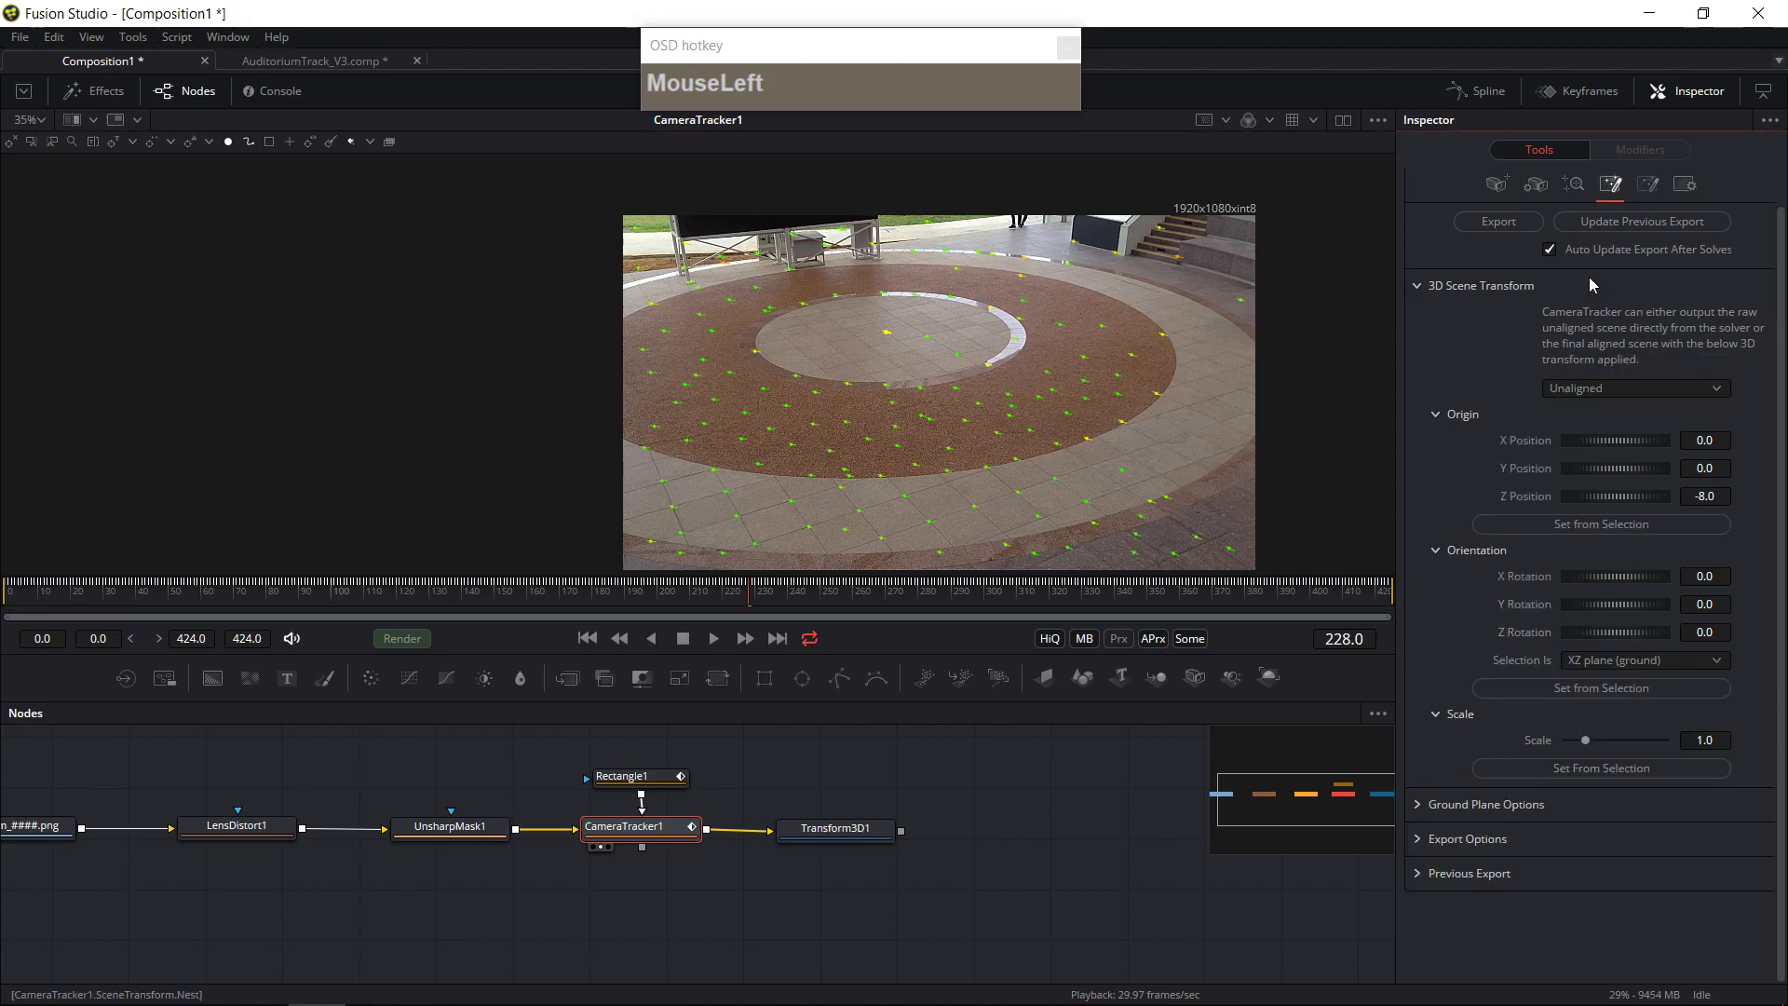
pyautogui.click(1601, 524)
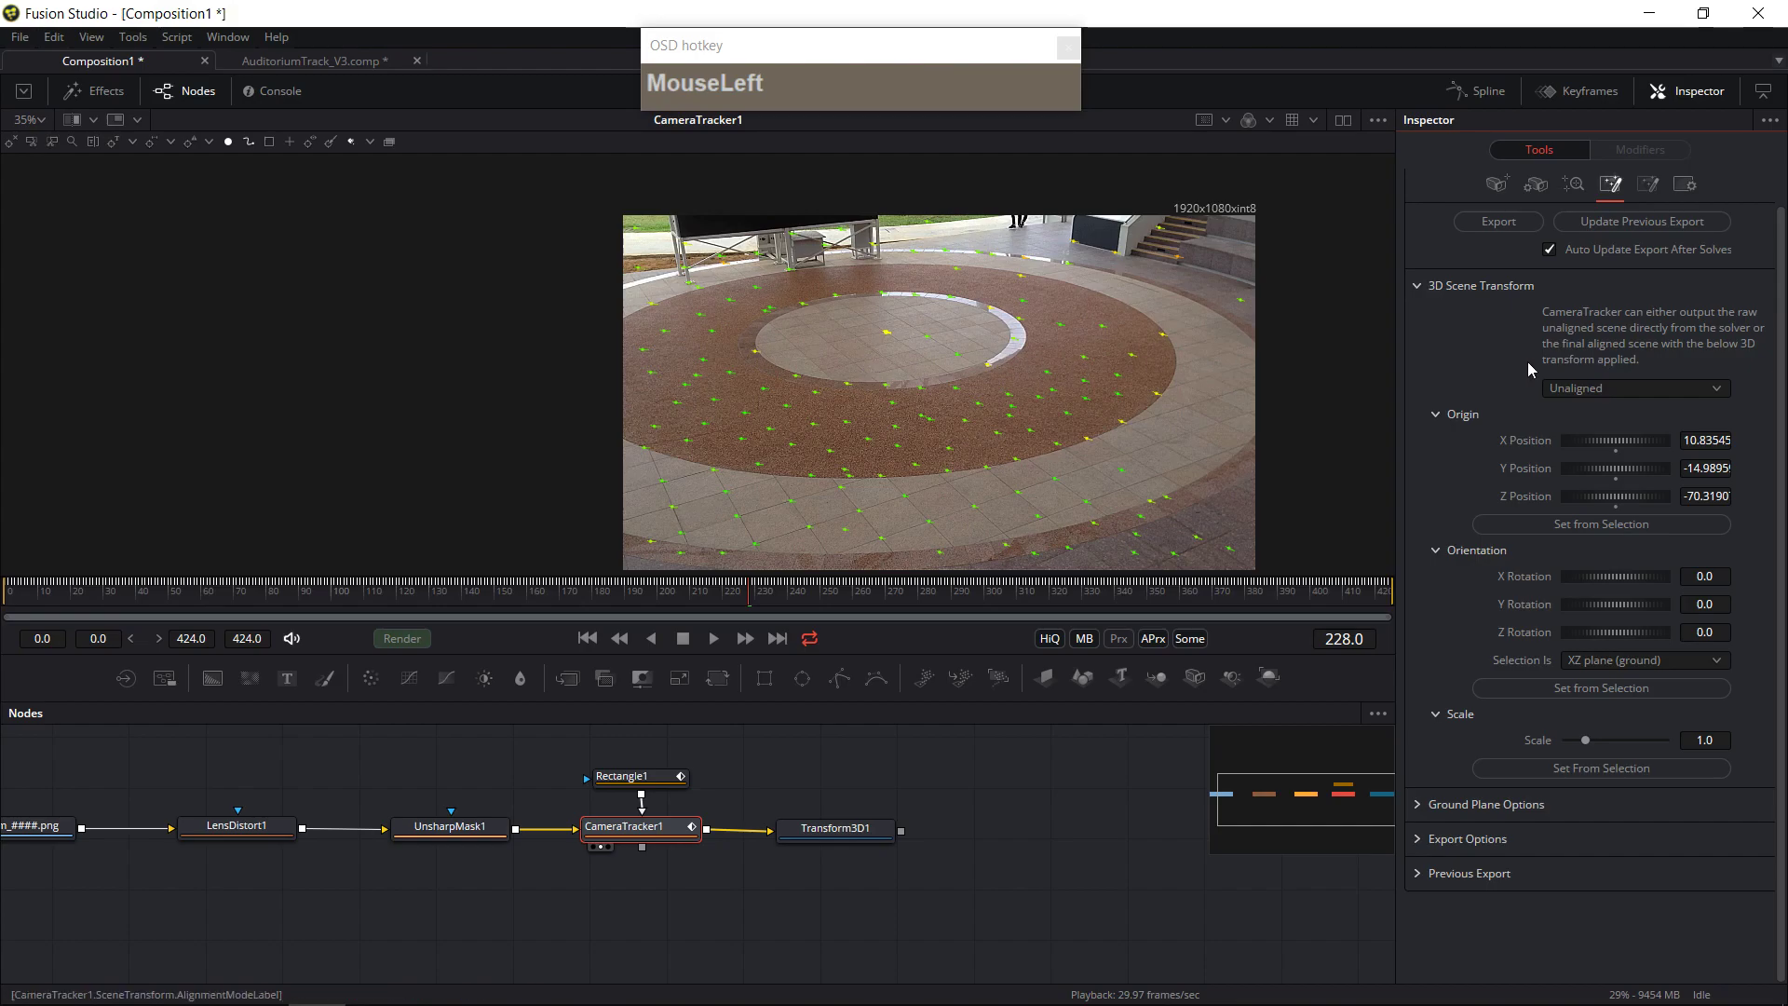
pyautogui.click(1609, 386)
pyautogui.click(1690, 402)
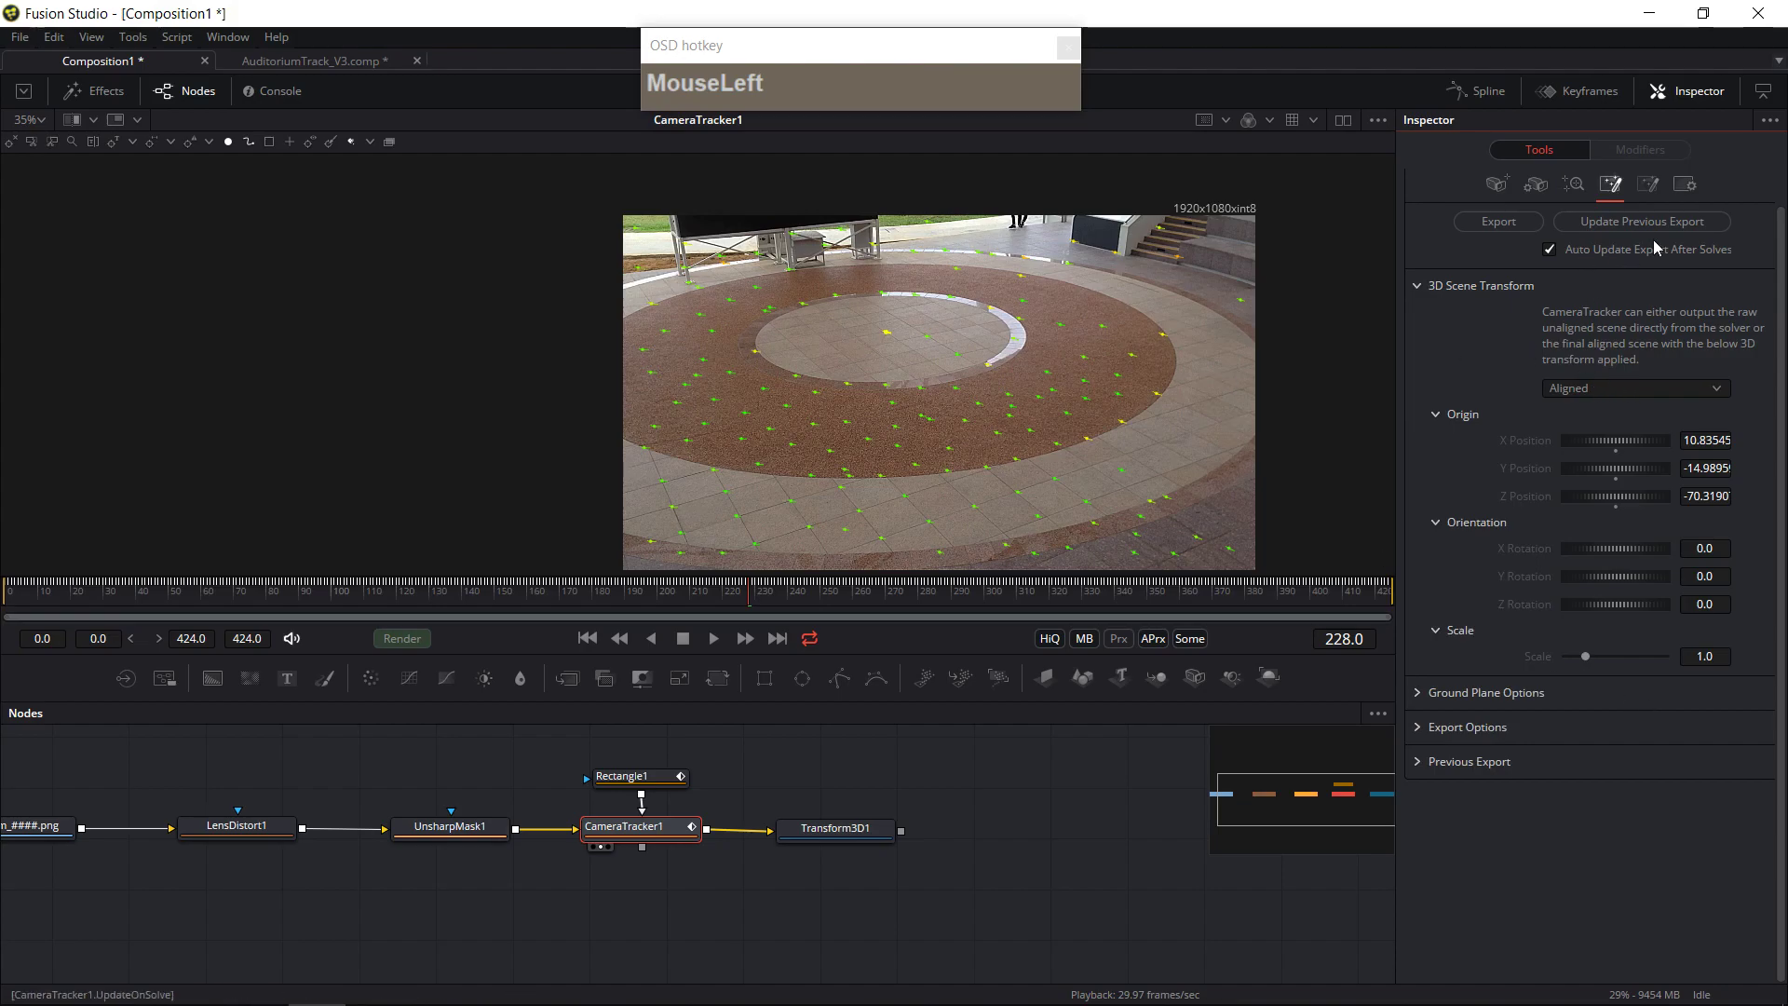
# - Export the aligned scene from CameraTracker1 and move the exported nodes into clear space below the main node chain
pyautogui.click(1494, 230)
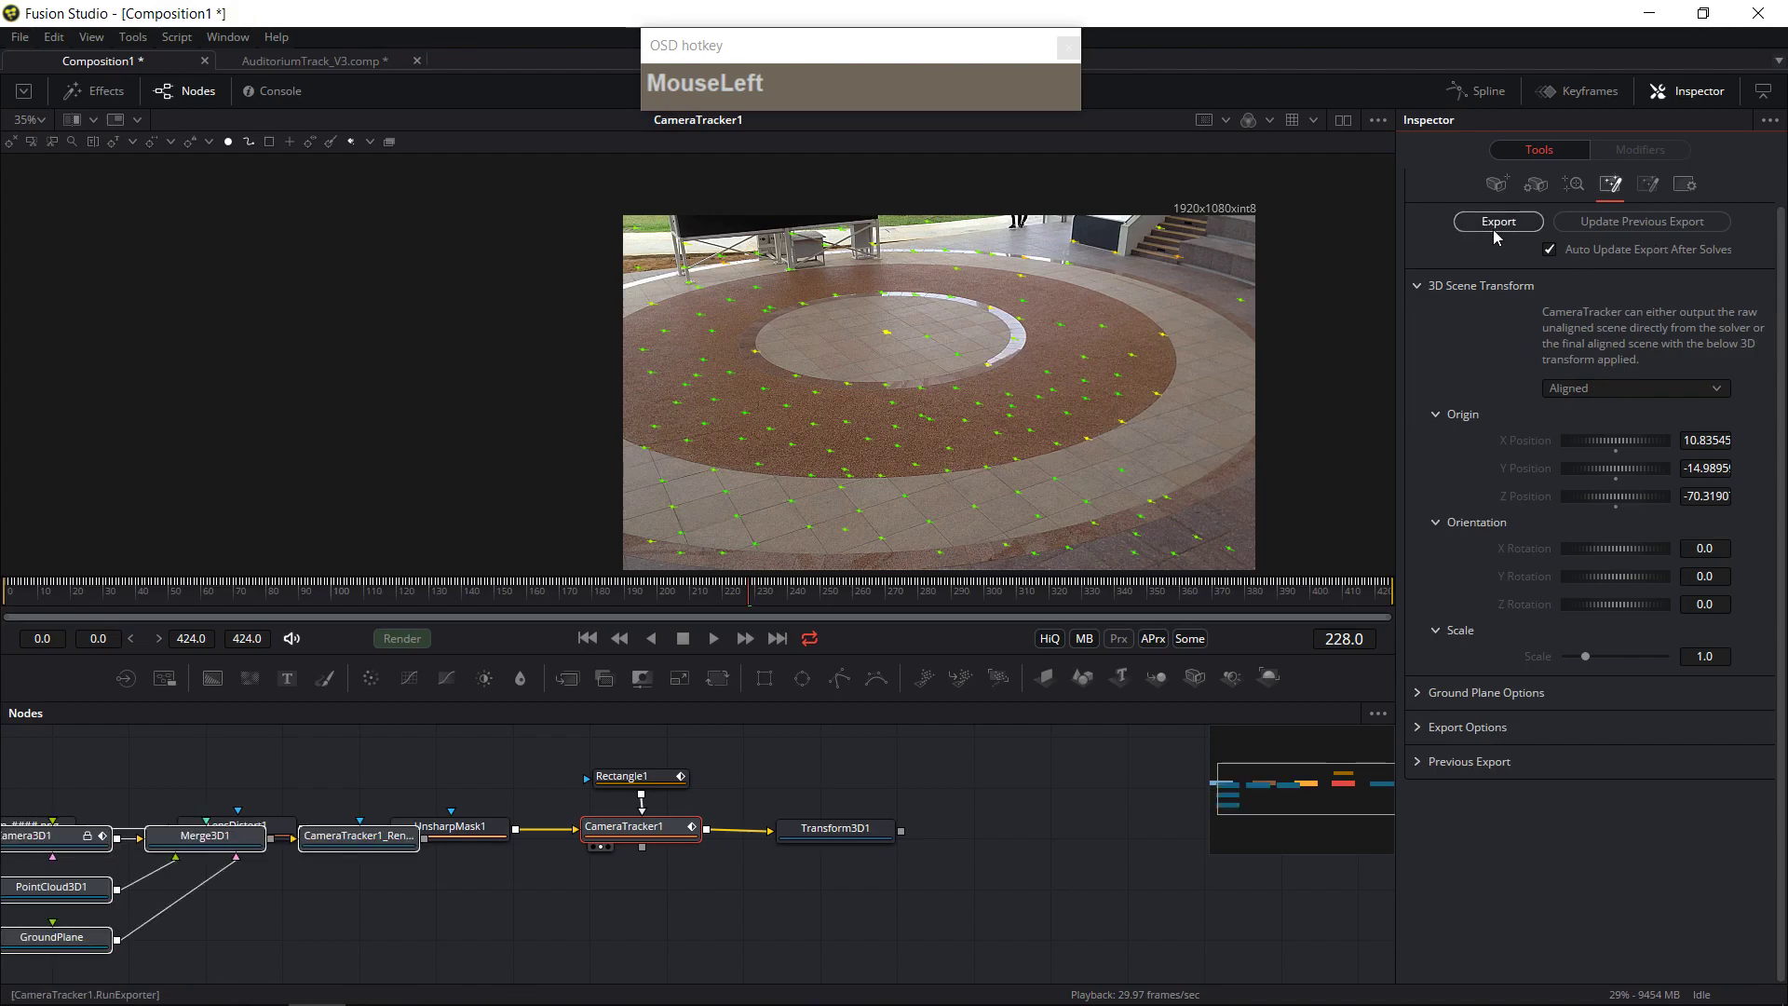
pyautogui.middleClick(227, 906)
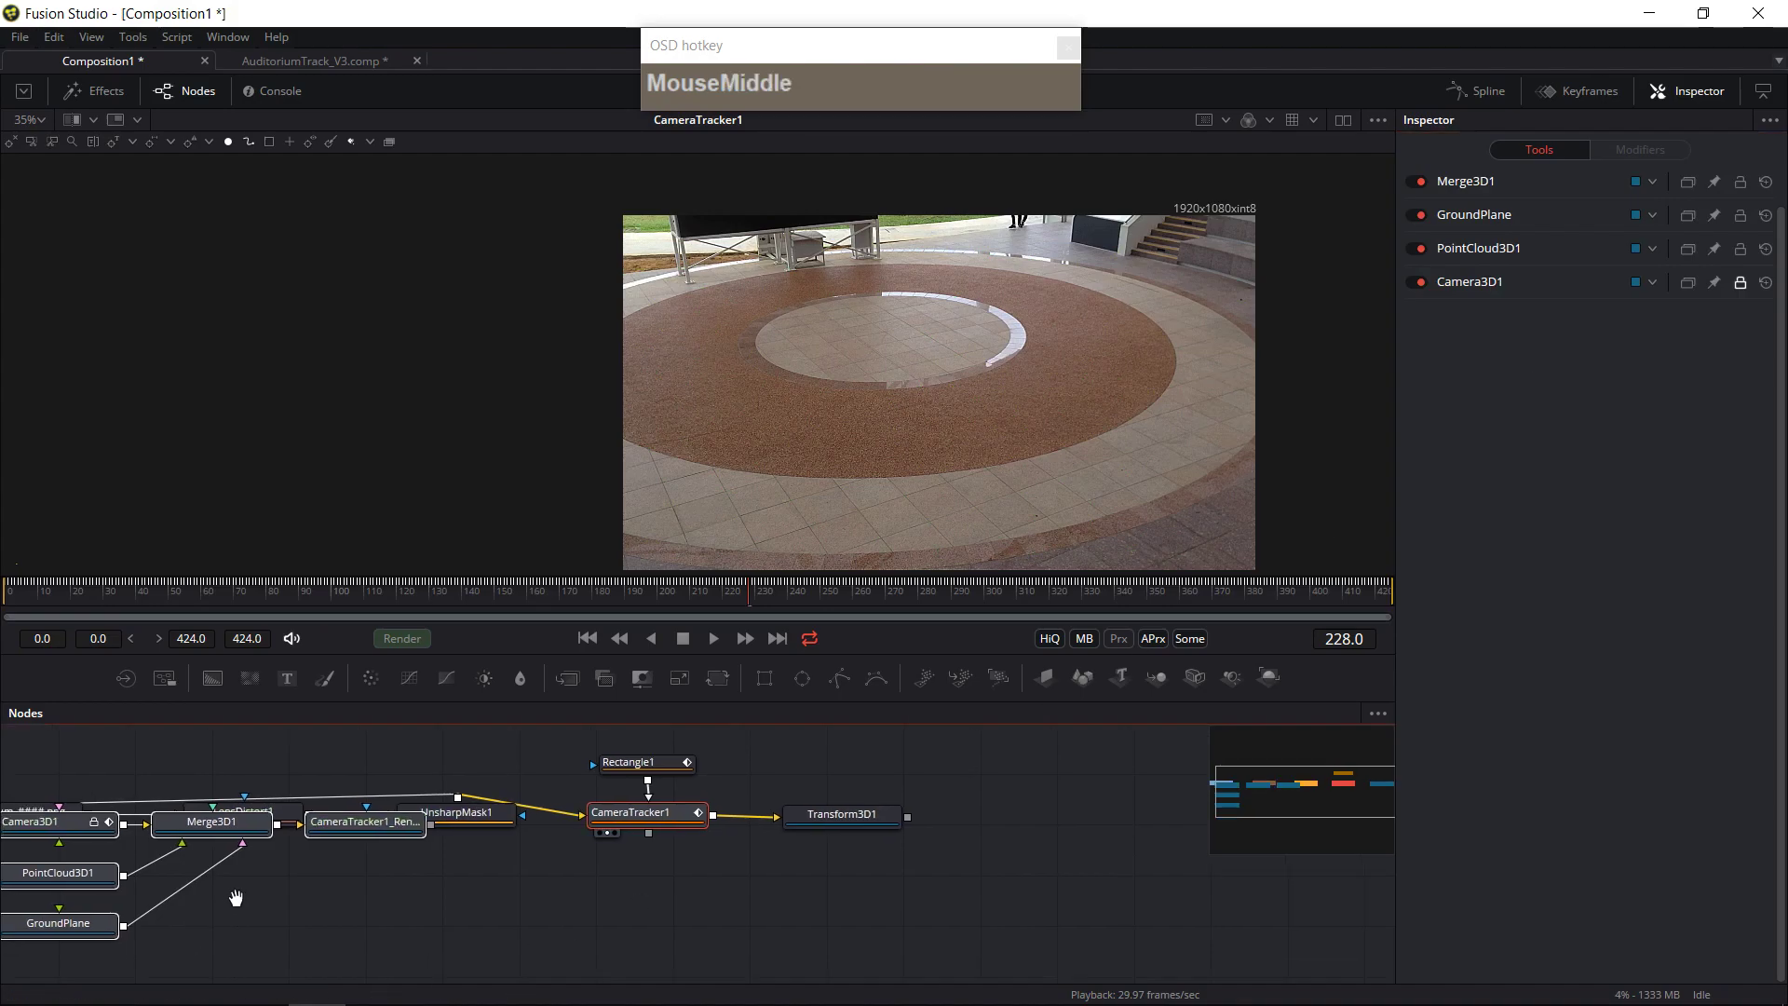
pyautogui.moveTo(436, 743); pyautogui.dragTo(915, 868)
pyautogui.middleClick(915, 867)
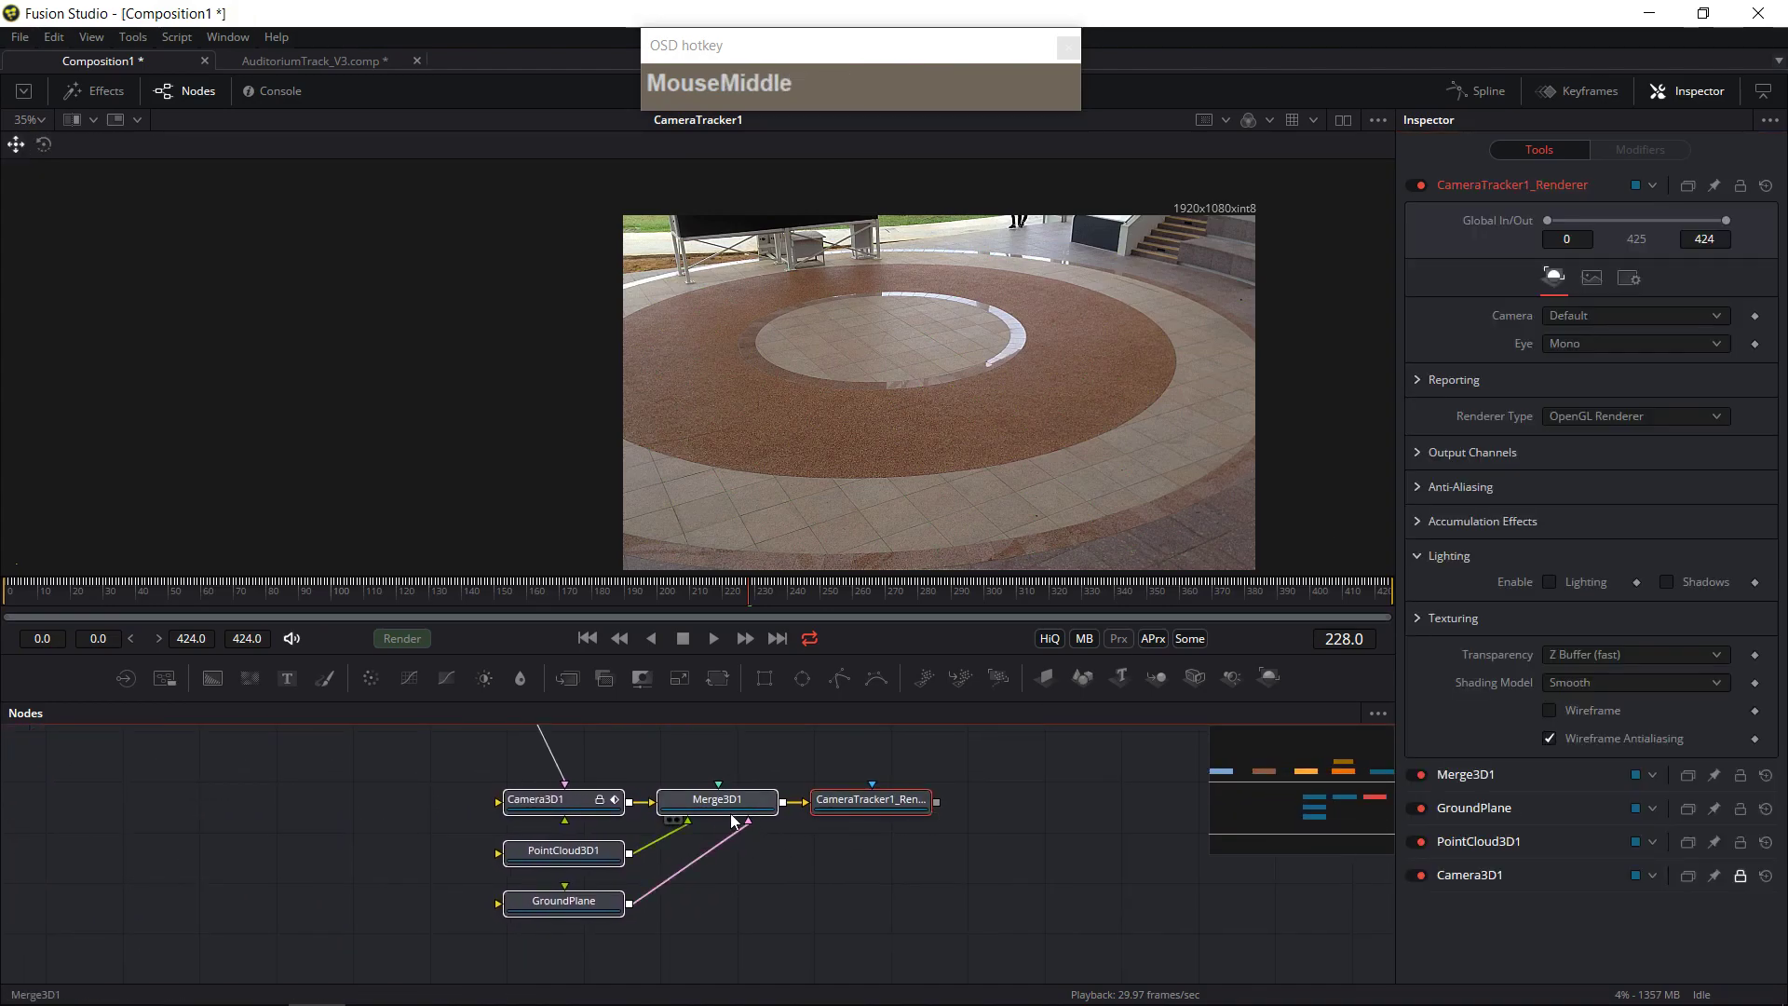
pyautogui.middleClick(930, 810)
pyautogui.click(801, 845)
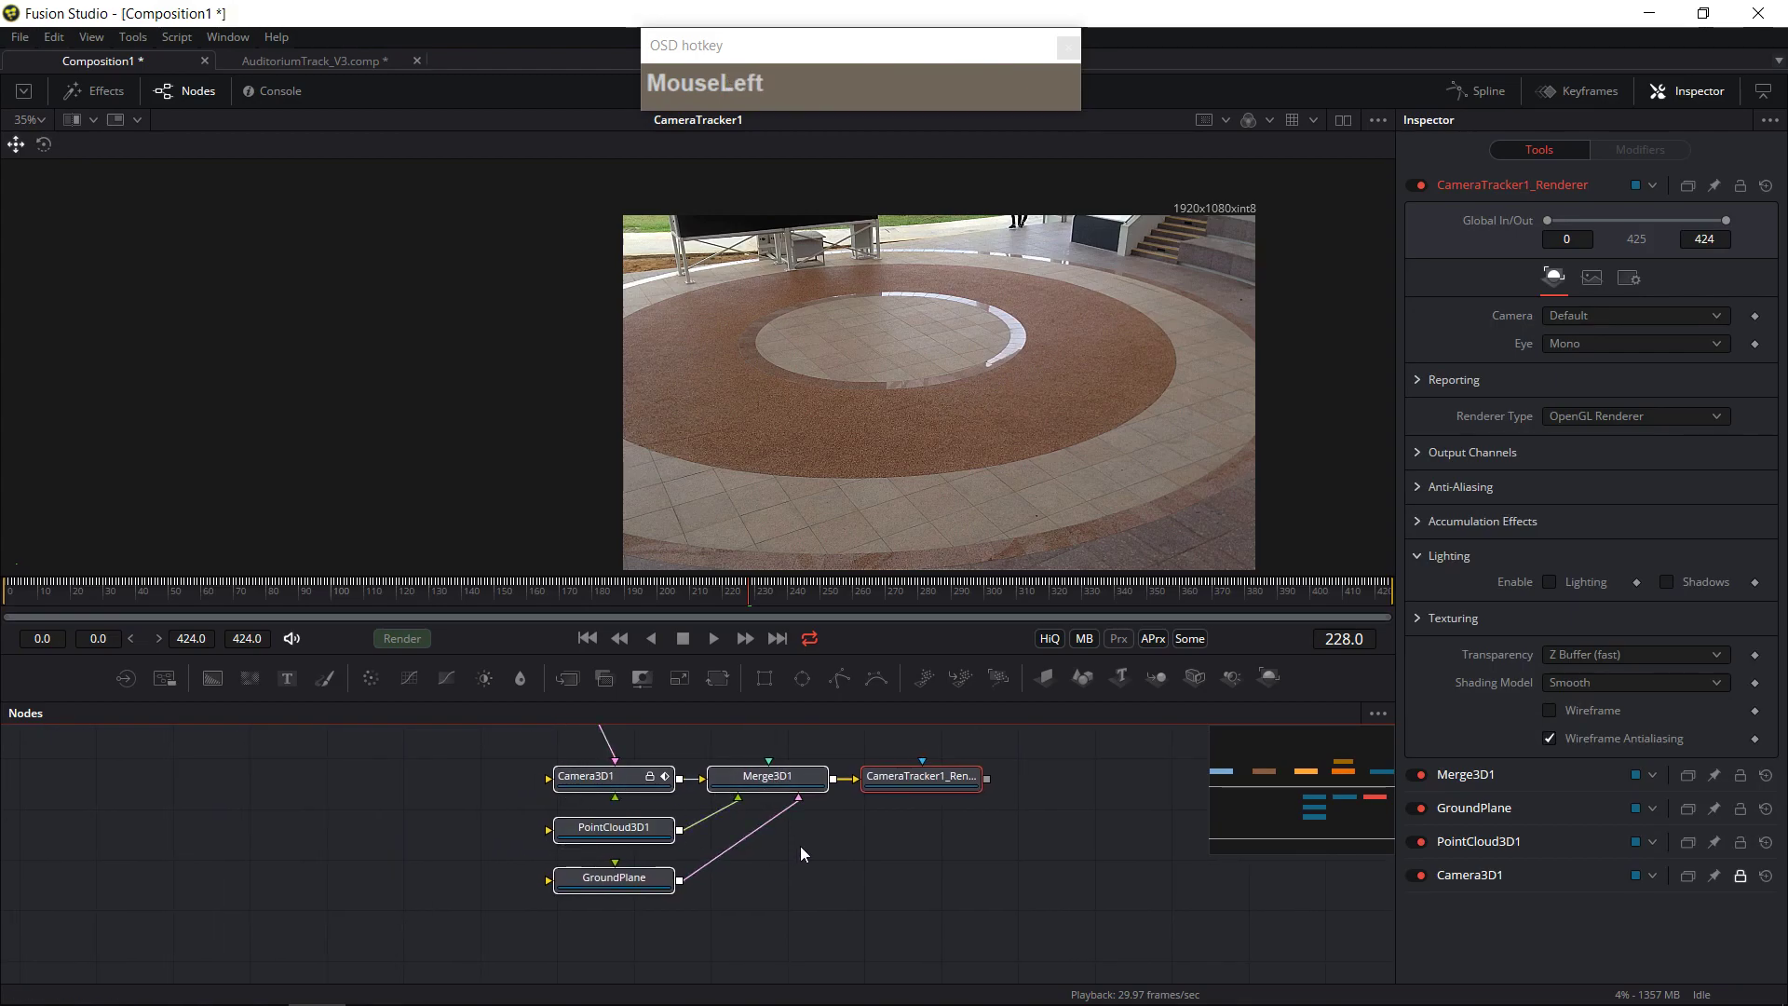
# - View Merge3D1 and examine the exported camera, point cloud and ground plane in perspective
pyautogui.click(777, 786)
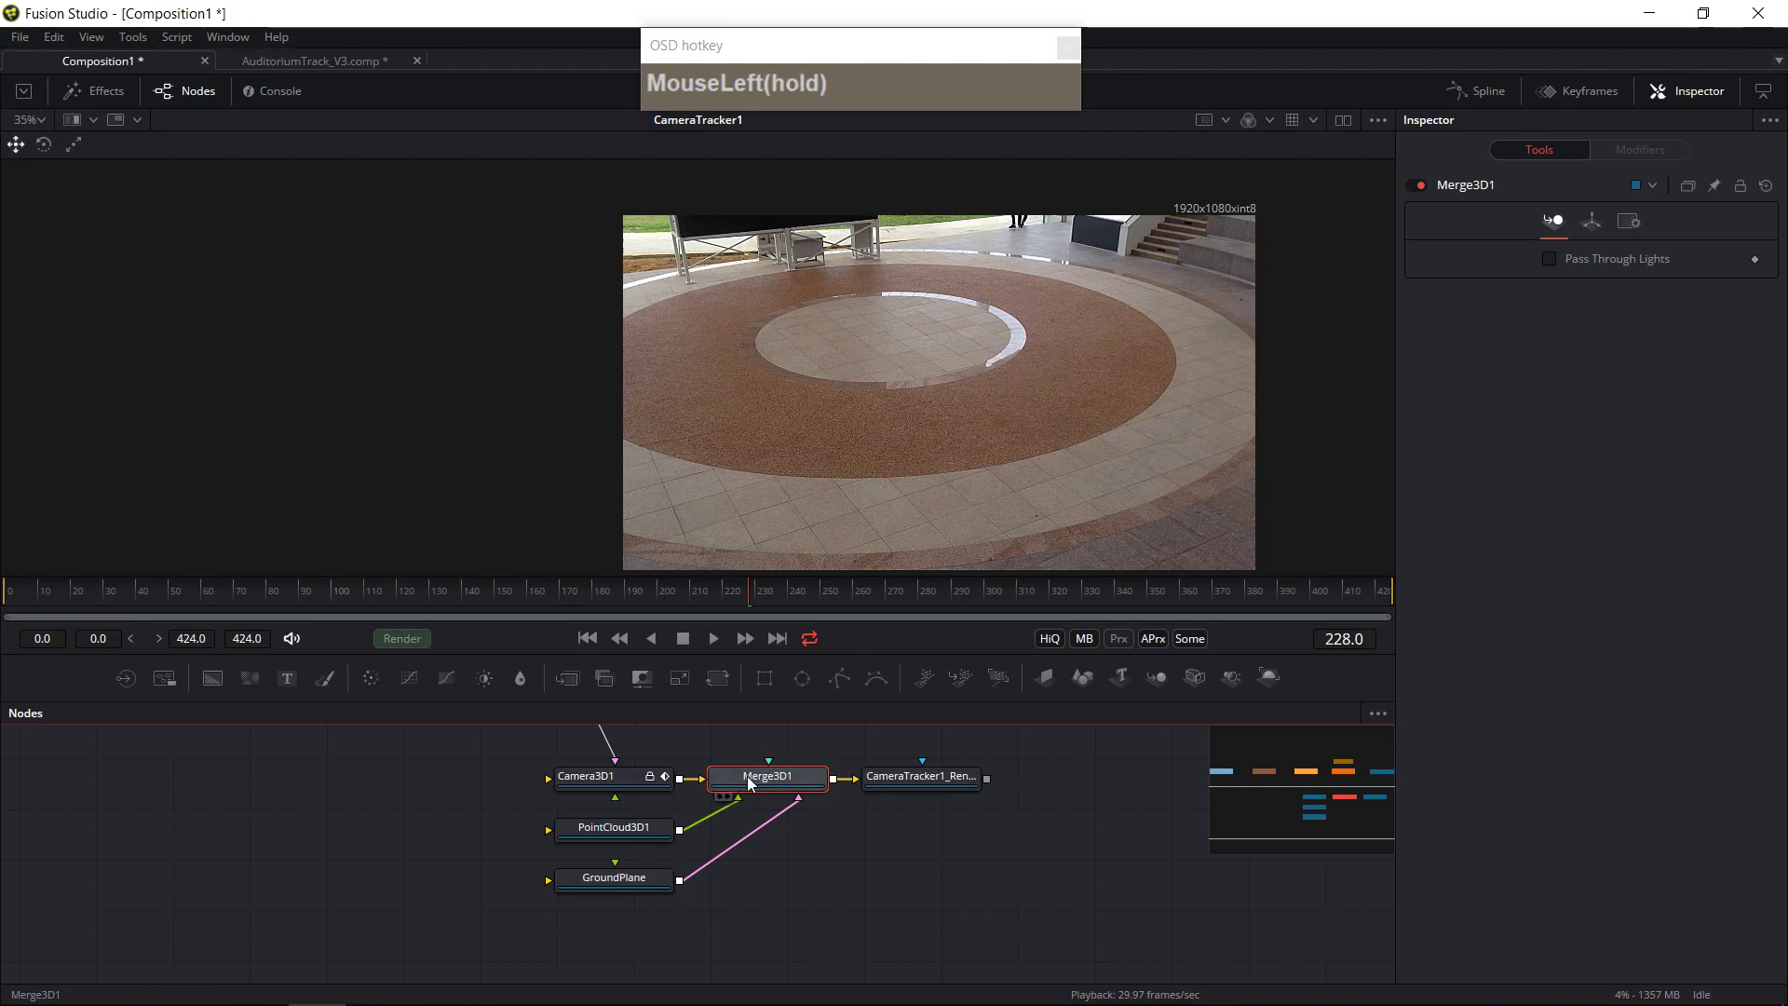
pyautogui.click(722, 797)
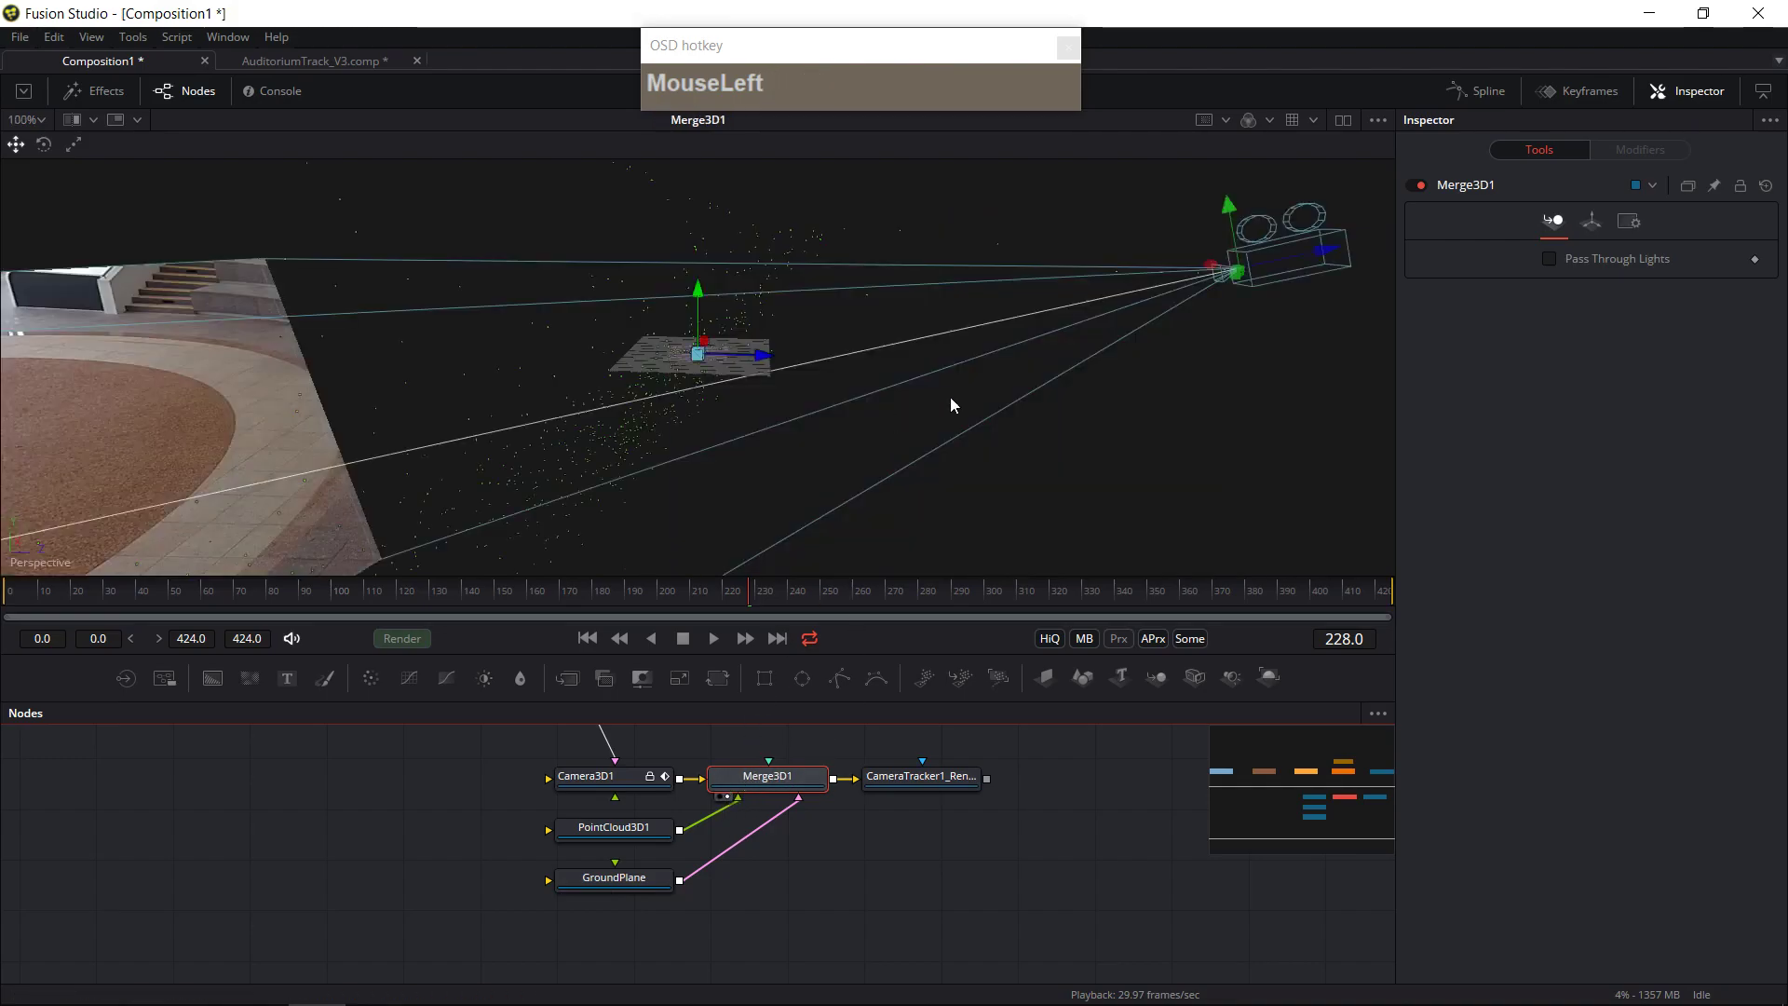
pyautogui.keyDown('alt'); pyautogui.middleClick(919, 534); pyautogui.keyUp('alt')
pyautogui.moveTo(866, 546); pyautogui.dragTo(706, 505)
pyautogui.scroll(3, 705, 472)
pyautogui.scroll(-5, 733, 468)
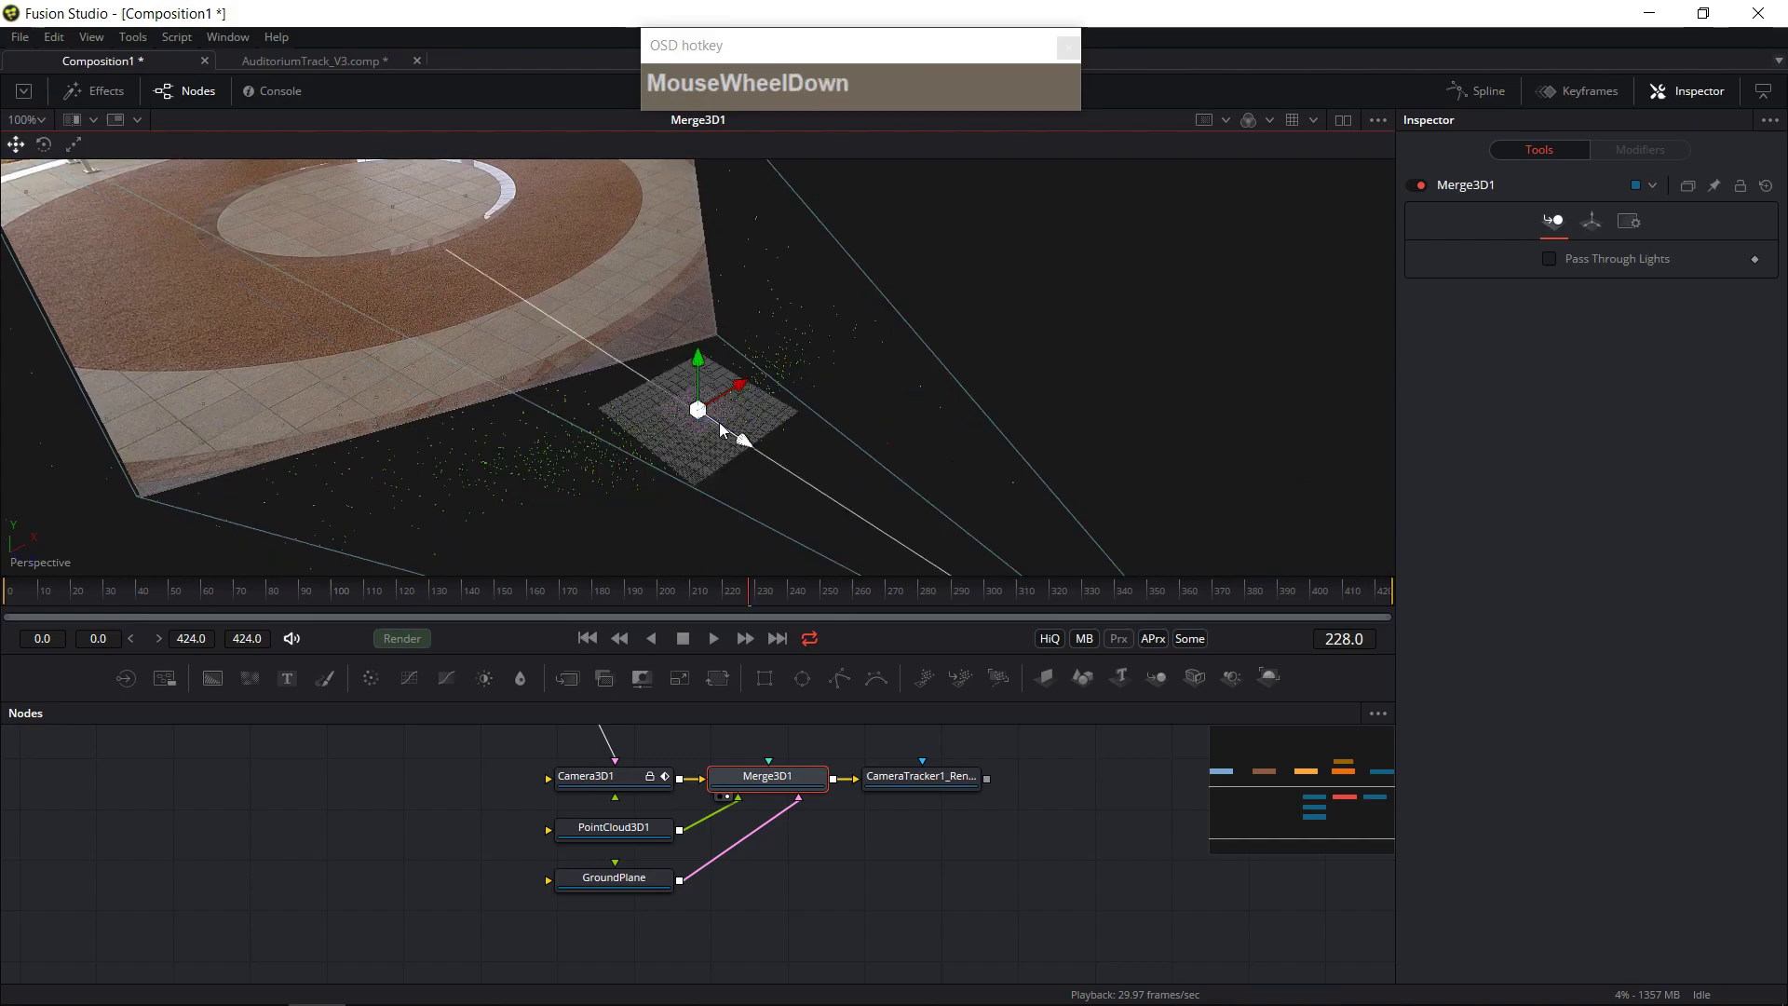
pyautogui.scroll(2, 1222, 399)
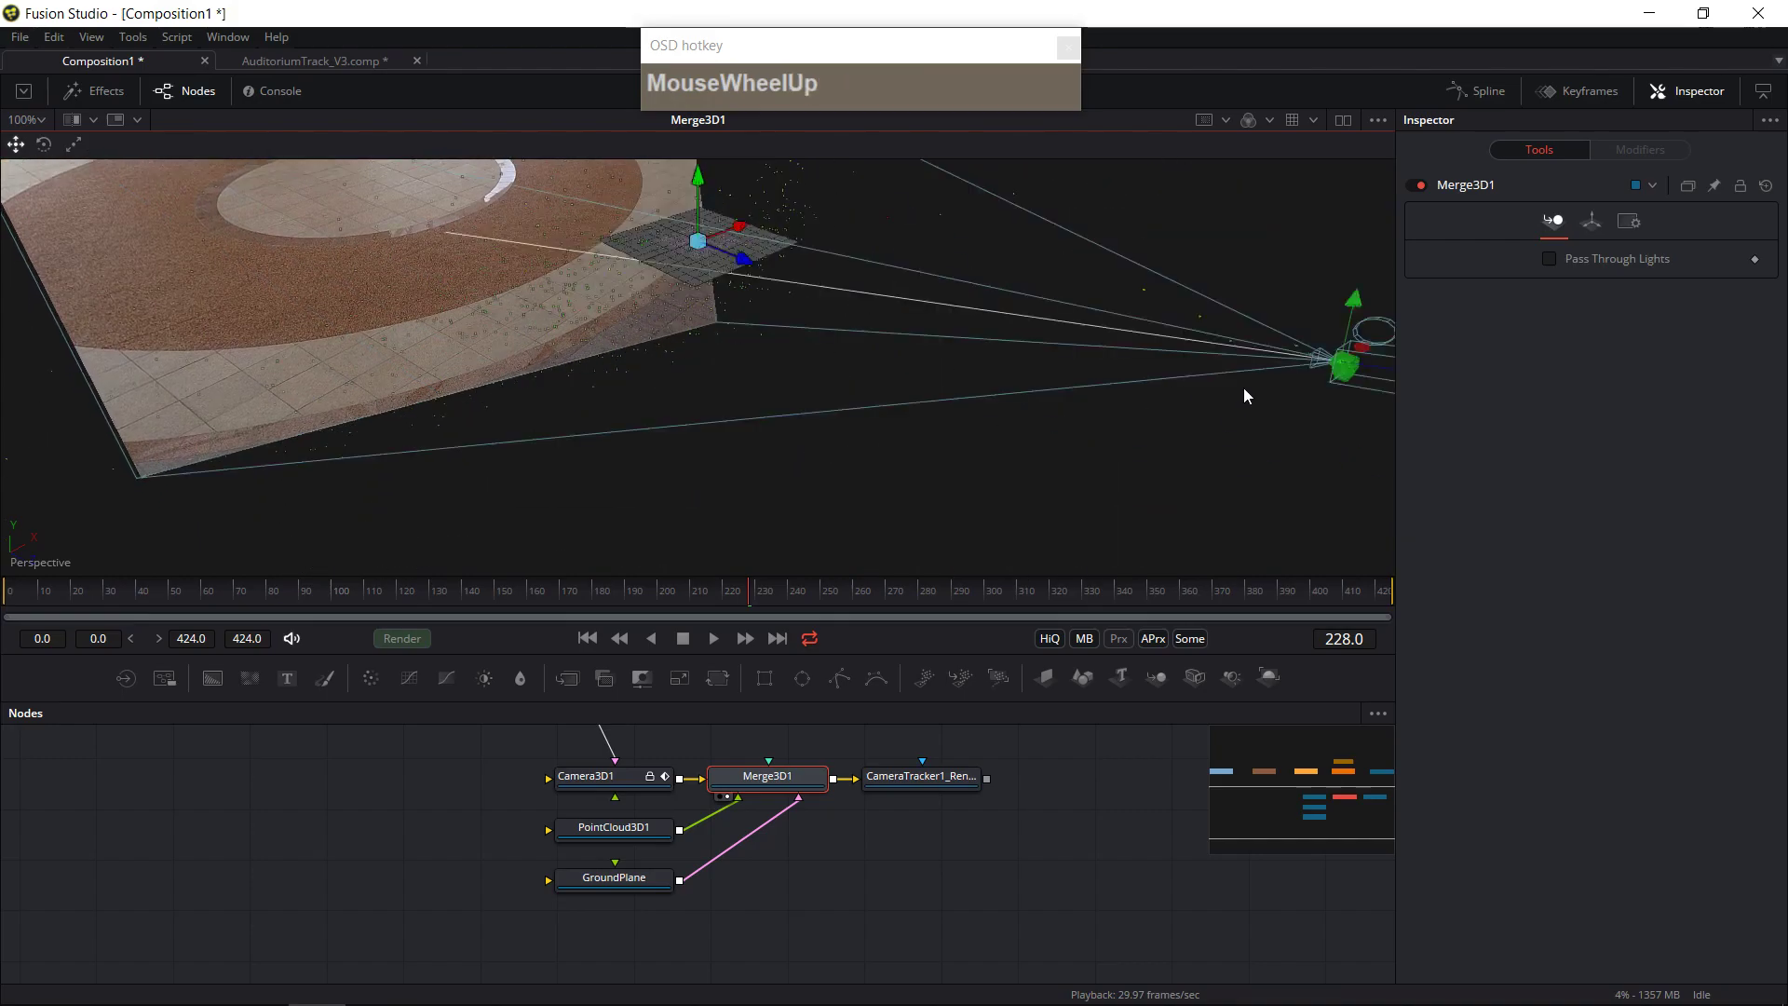
# - Look through Camera3D1 and play the shot from frame 94, checking the ground plane, and return to frame 113
pyautogui.rightClick(38, 563)
pyautogui.click(72, 575)
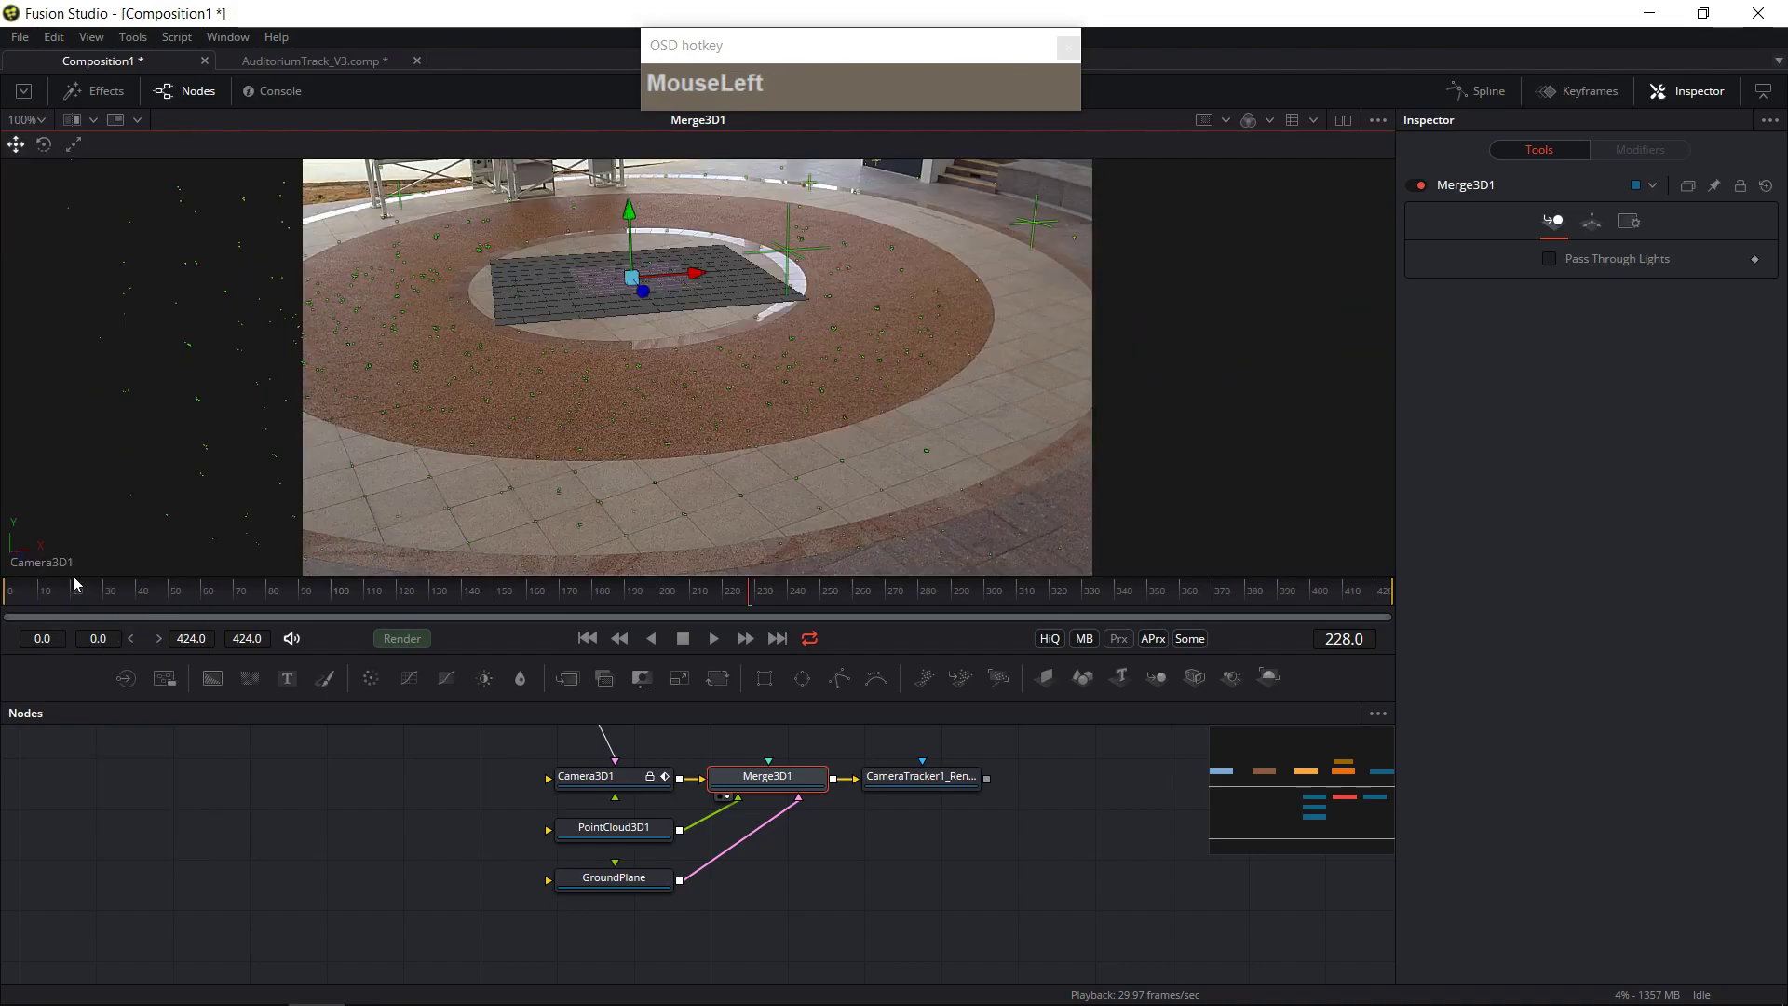
pyautogui.moveTo(310, 609); pyautogui.dragTo(316, 605)
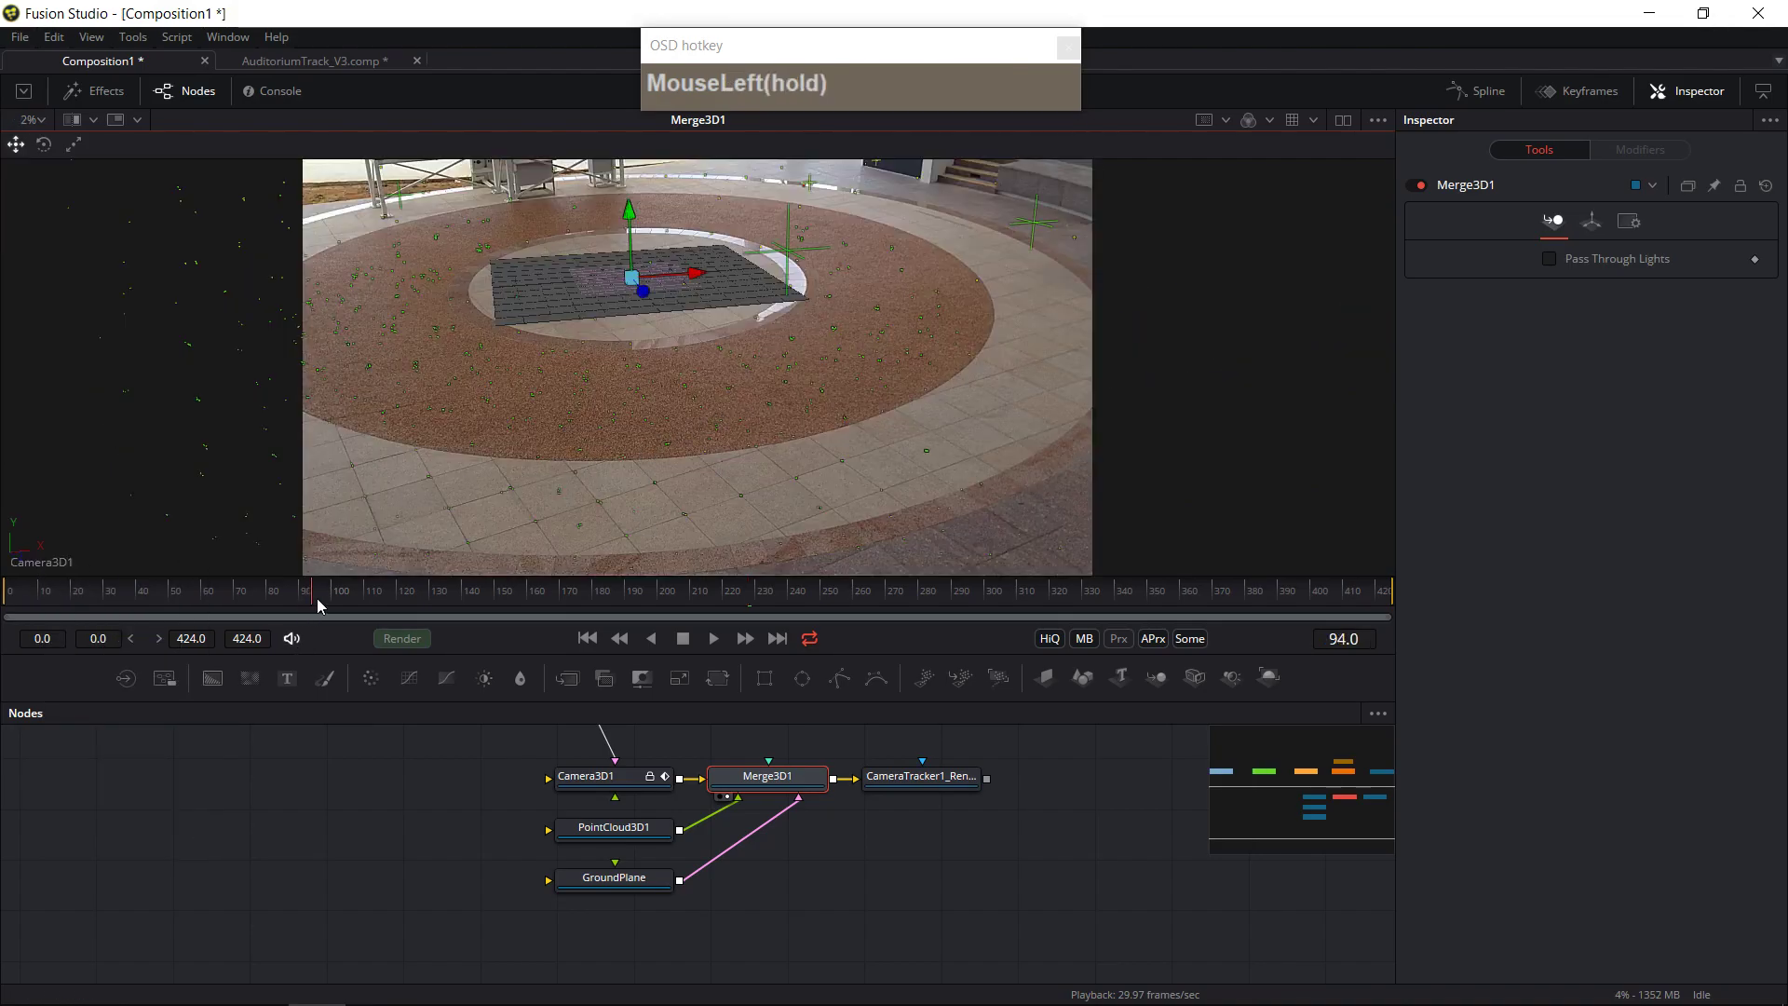
pyautogui.click(713, 639)
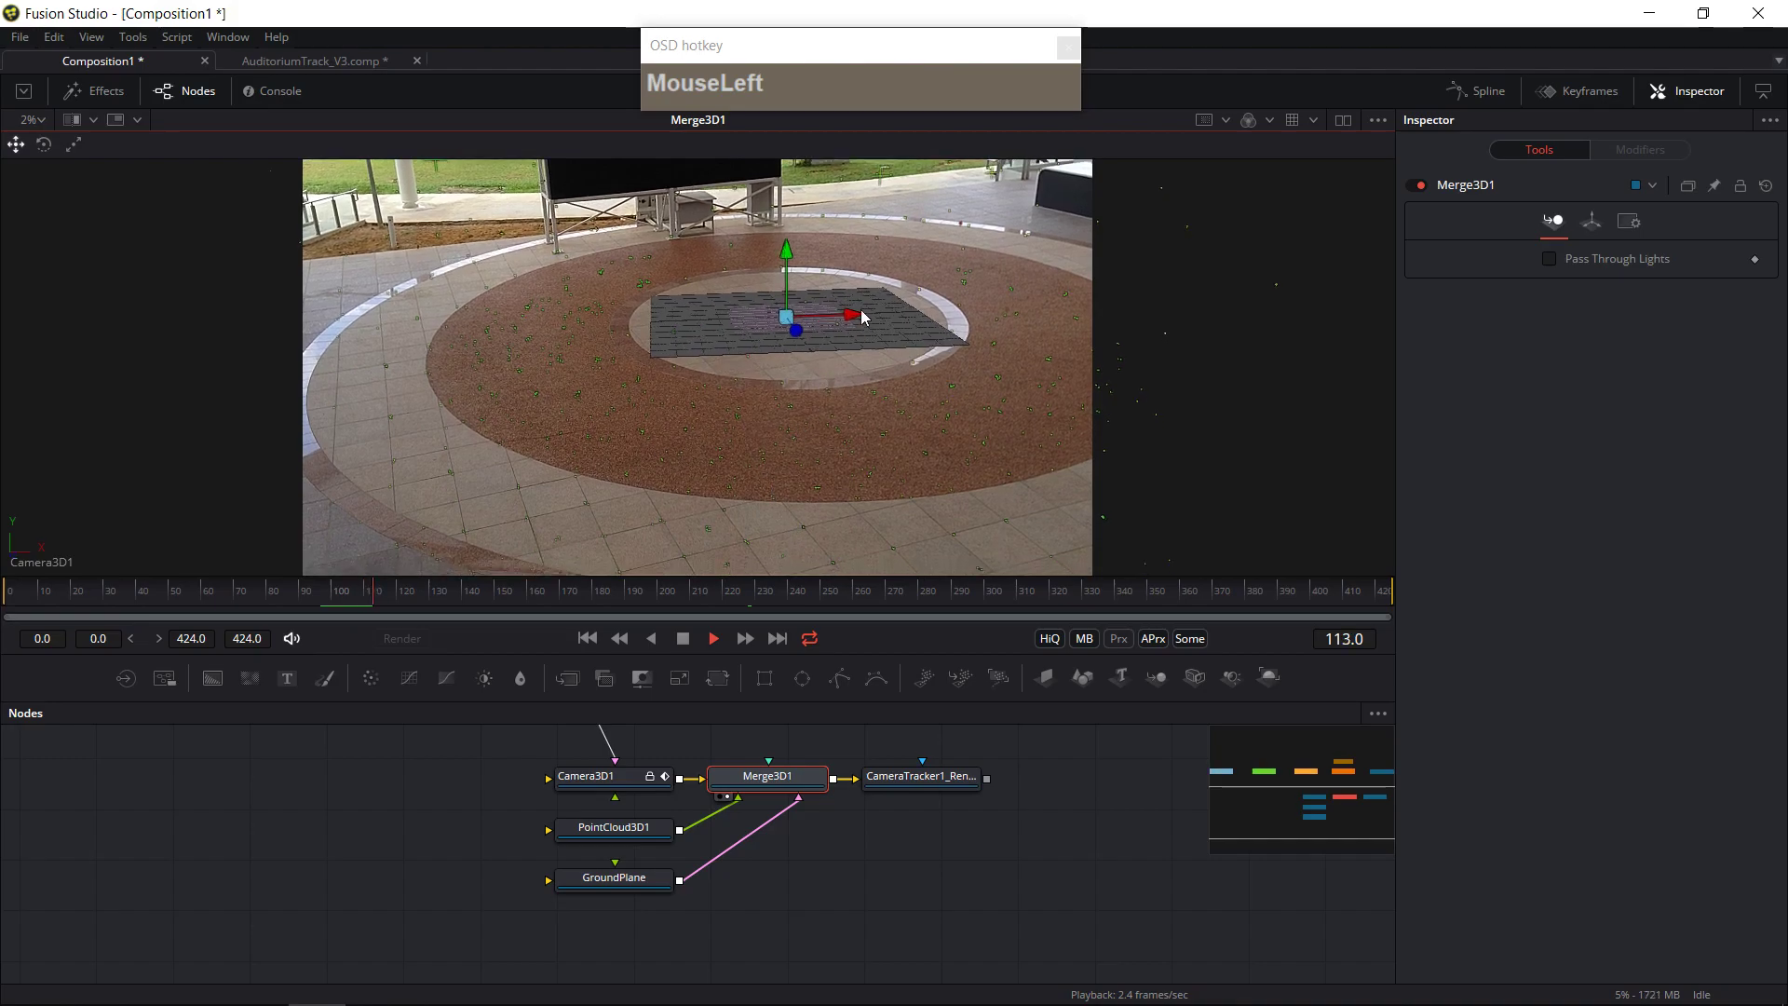
pyautogui.click(683, 640)
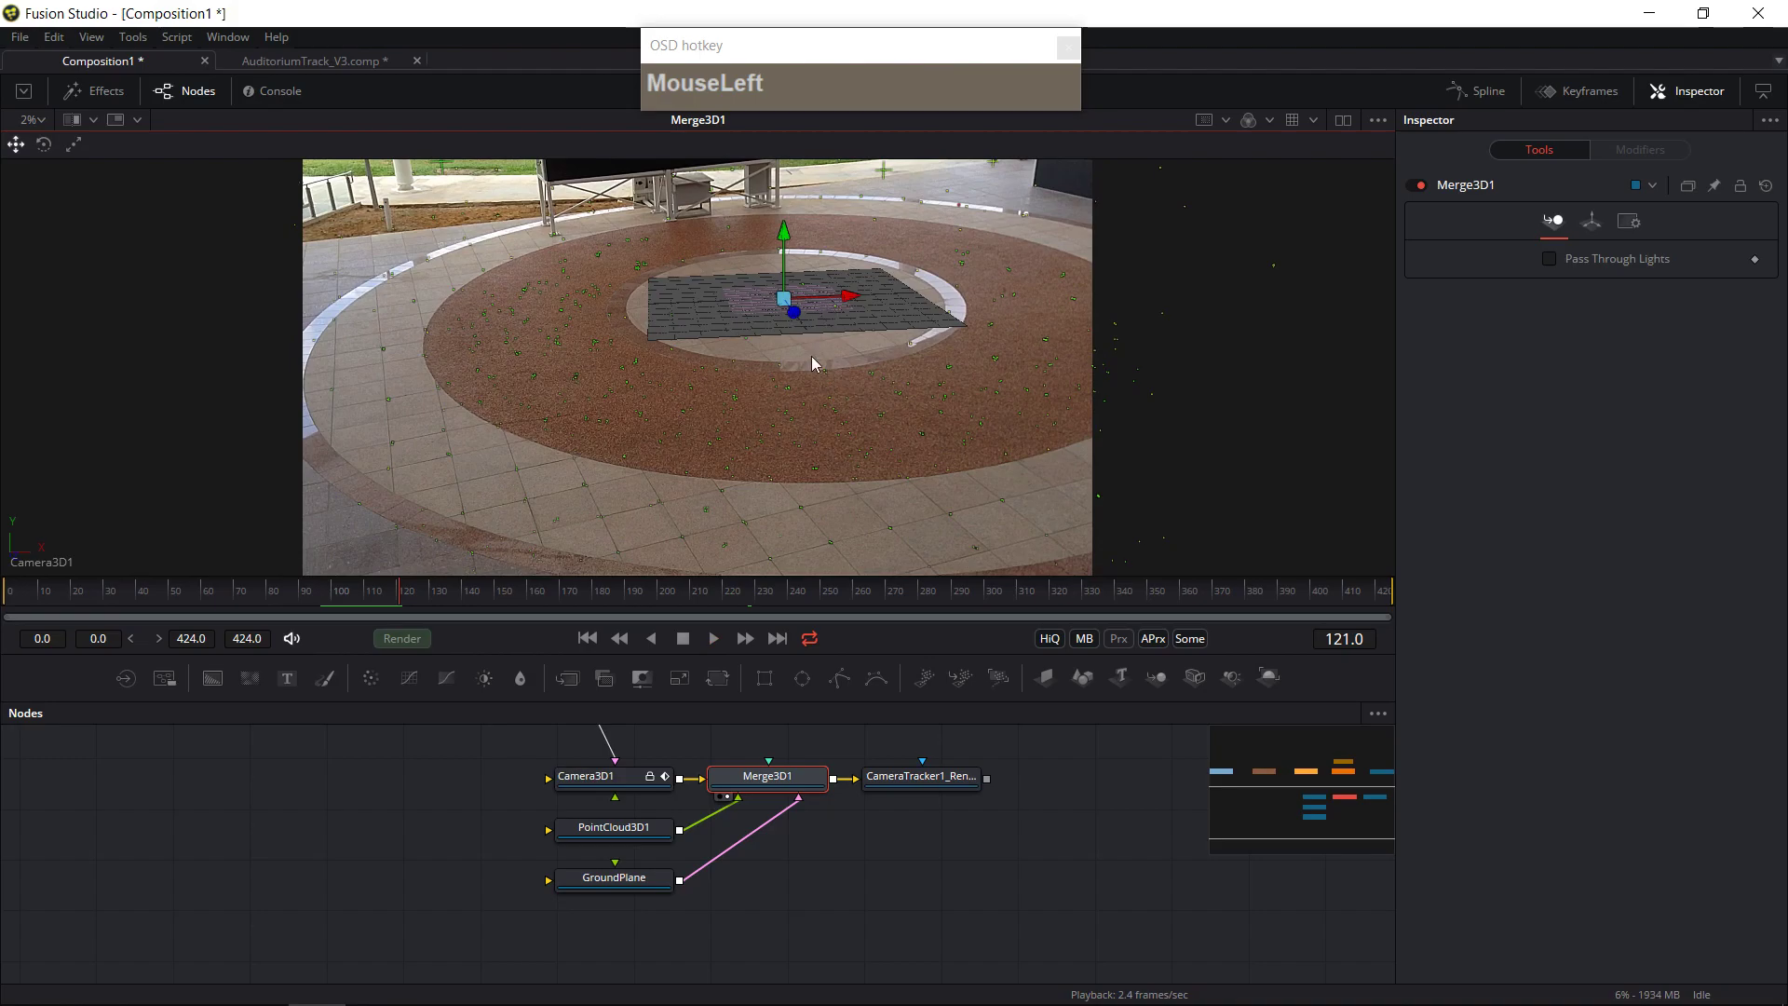
pyautogui.moveTo(410, 589); pyautogui.dragTo(366, 590)
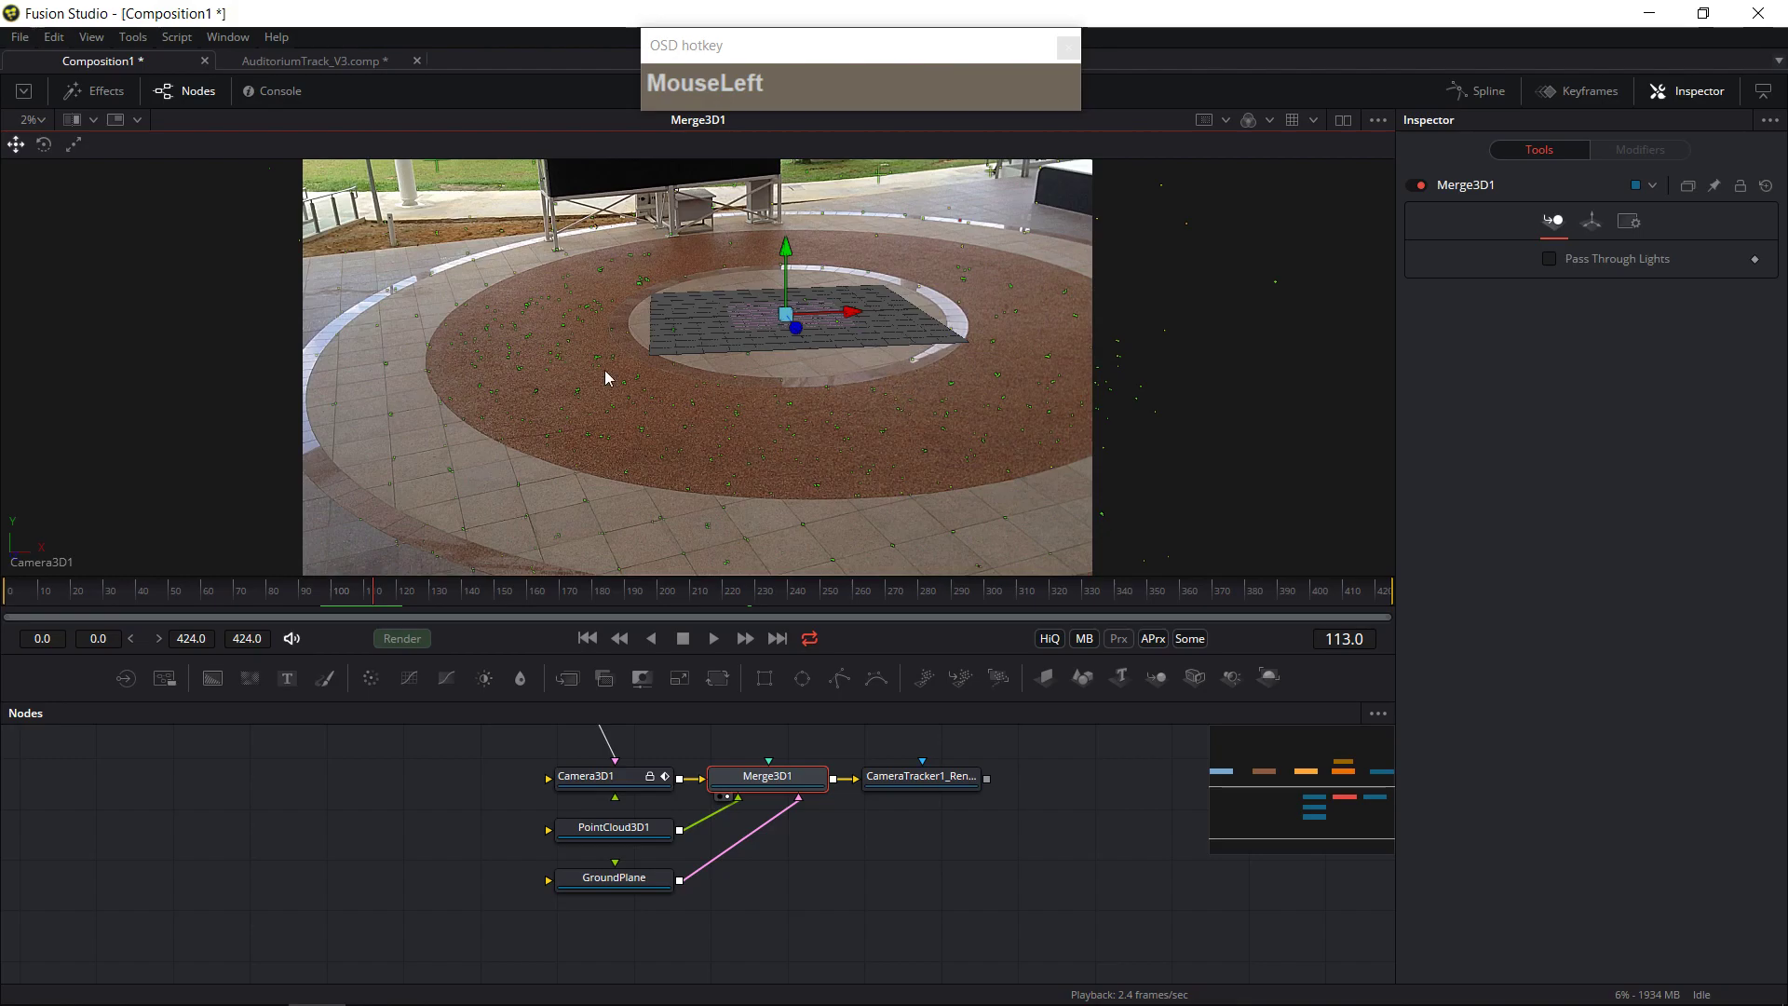
# - Hide the 3D grid in the viewer and select the CameraTracker1 node
pyautogui.rightClick(594, 249)
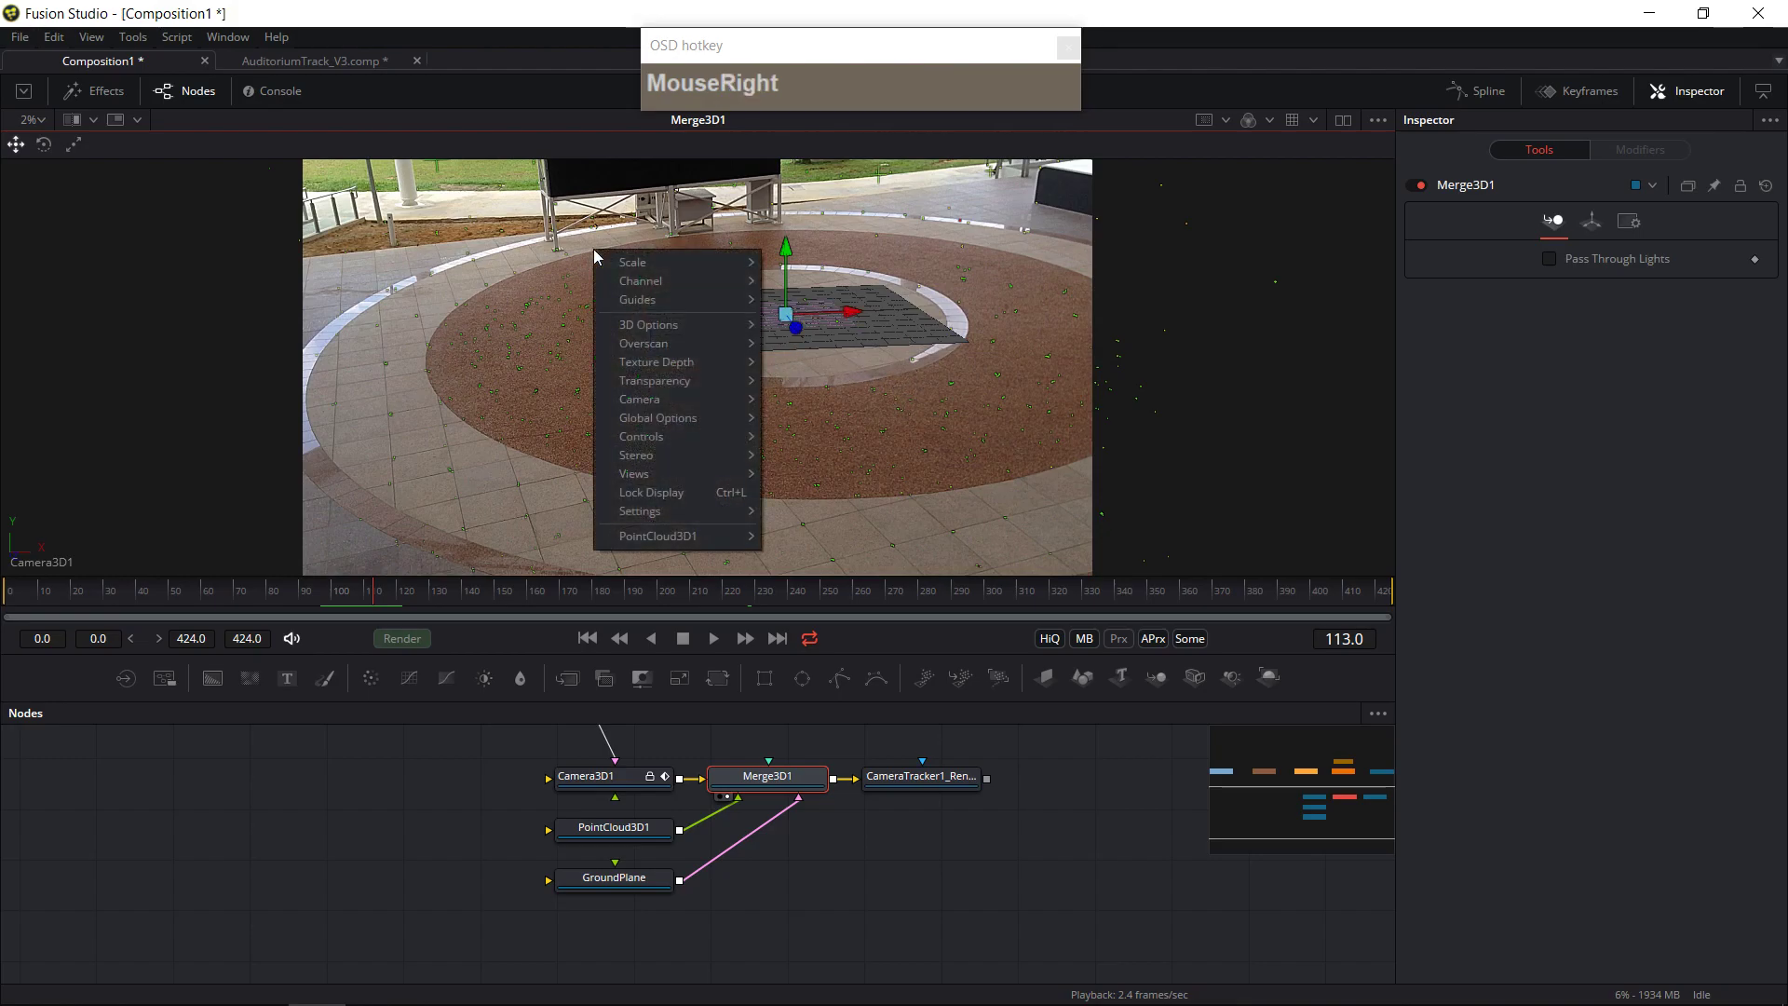
pyautogui.moveTo(634, 327)
pyautogui.click(819, 465)
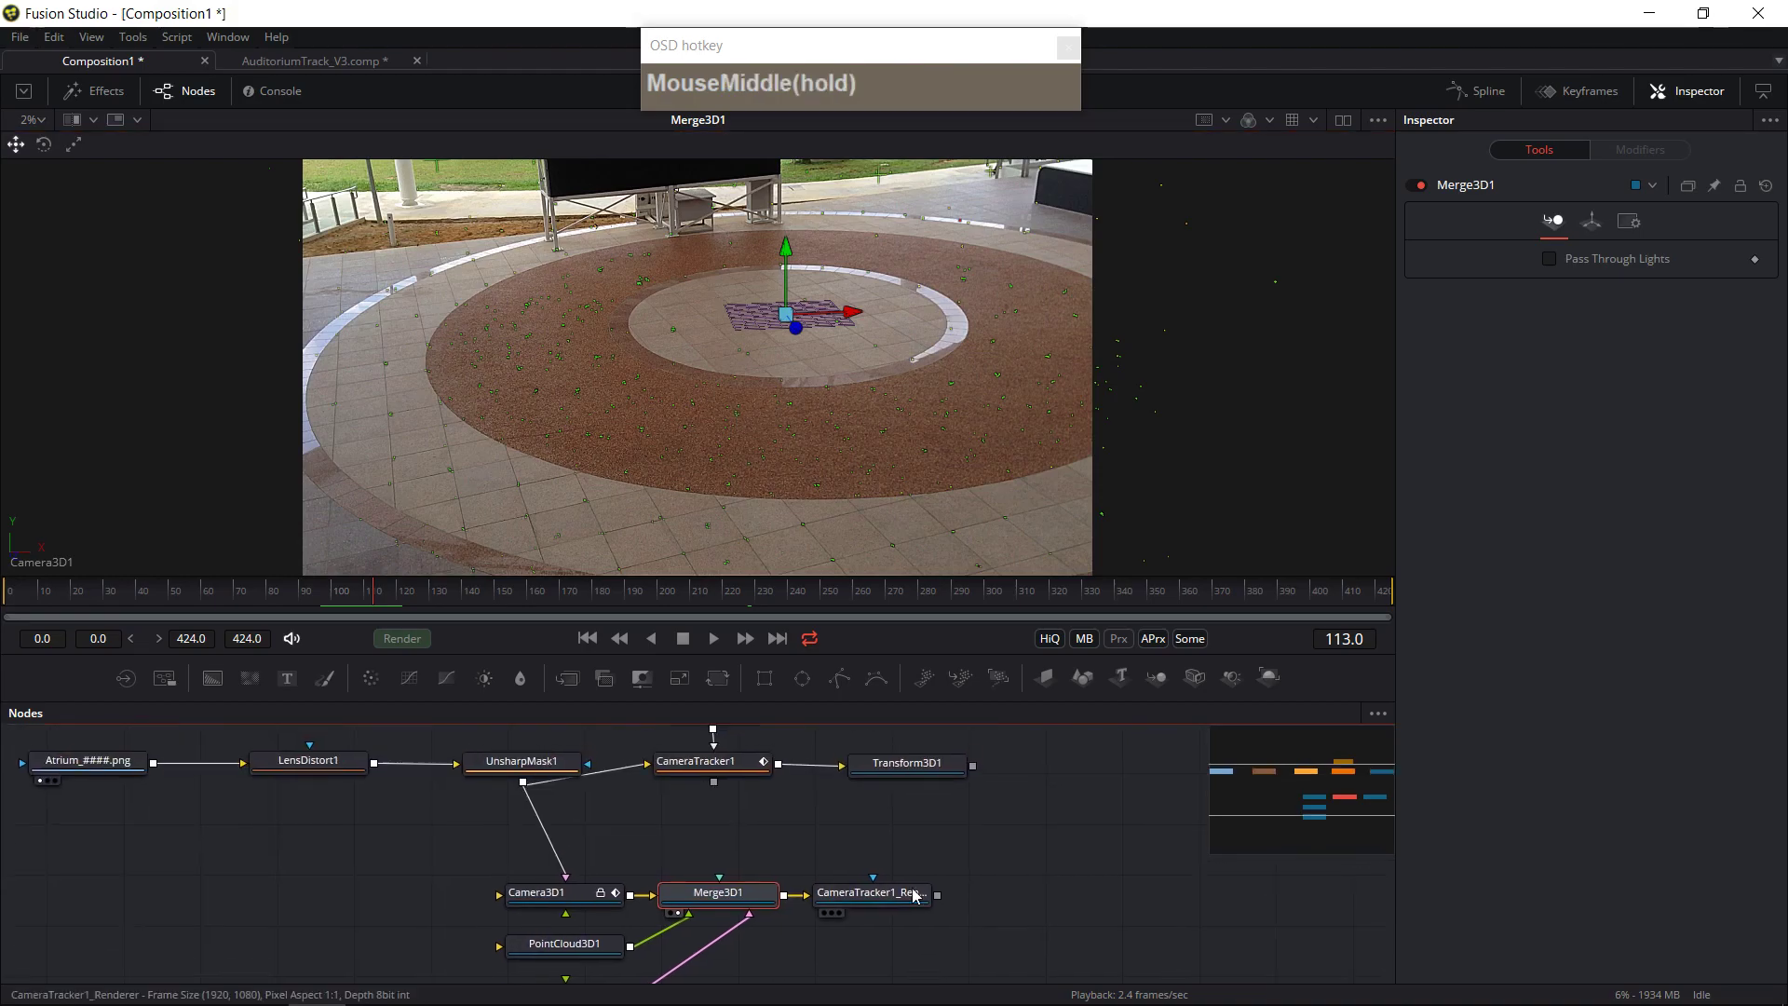
pyautogui.click(710, 771)
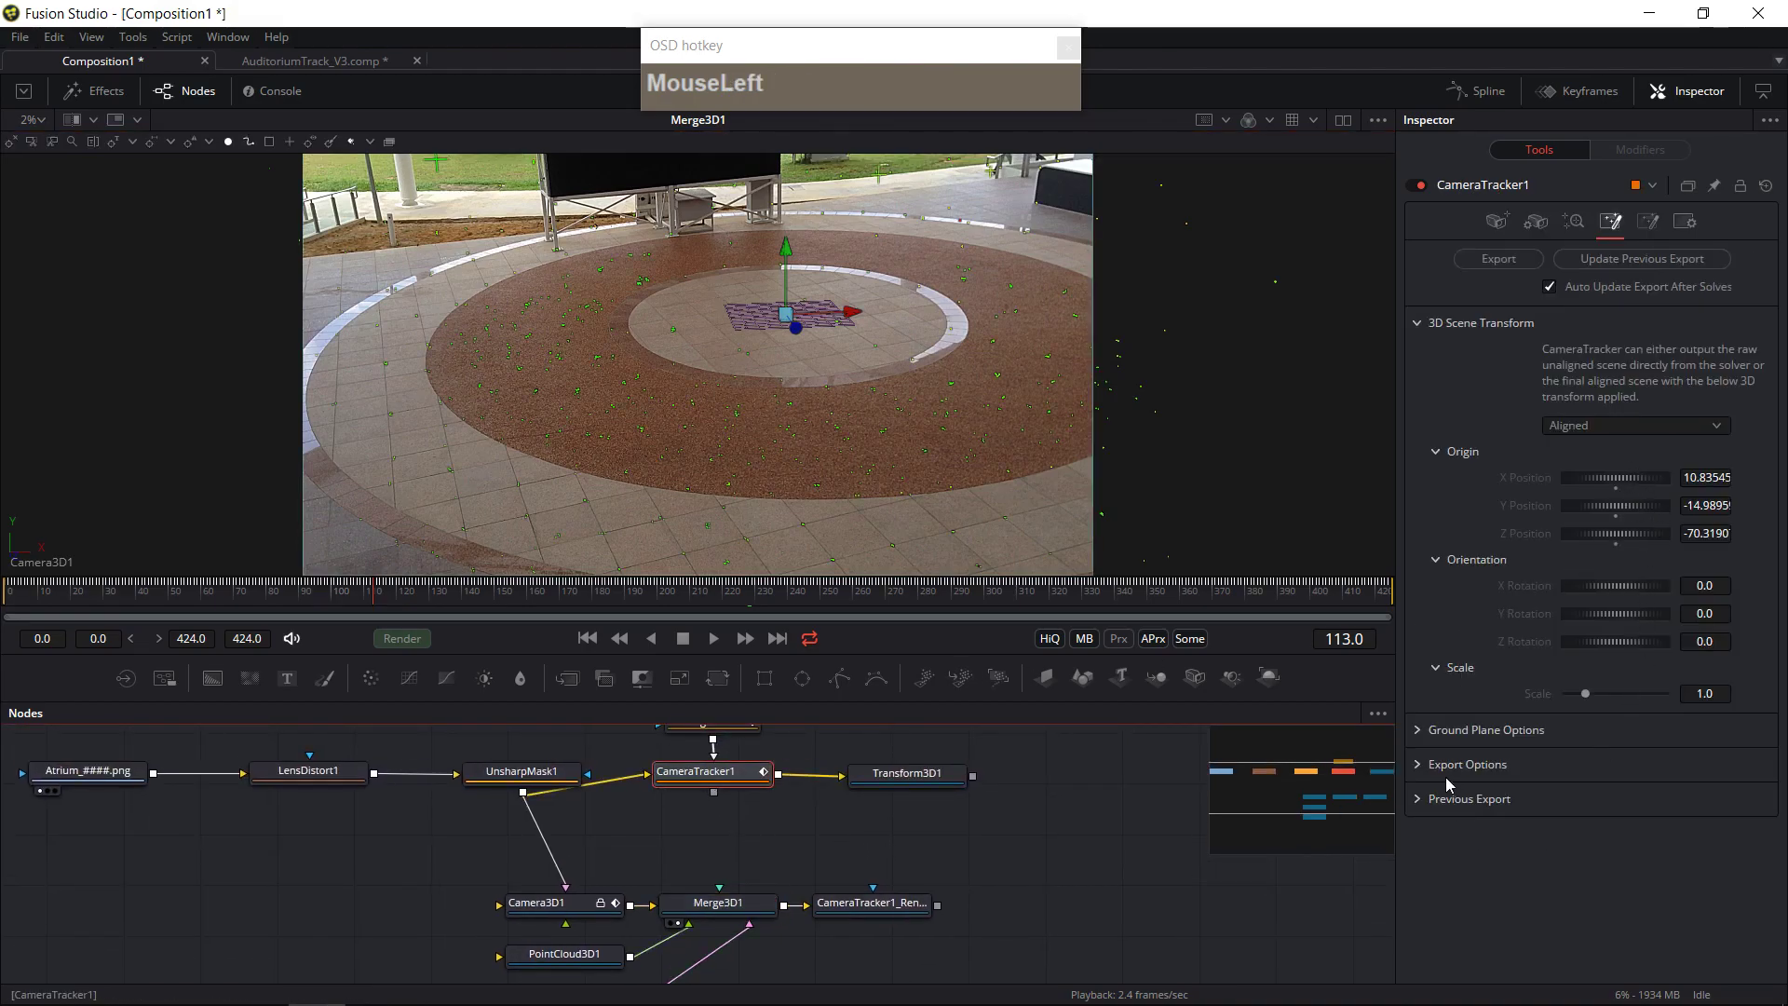
# - Set the CameraTracker1 ground plane size to 40 and update the previous export
pyautogui.click(1419, 730)
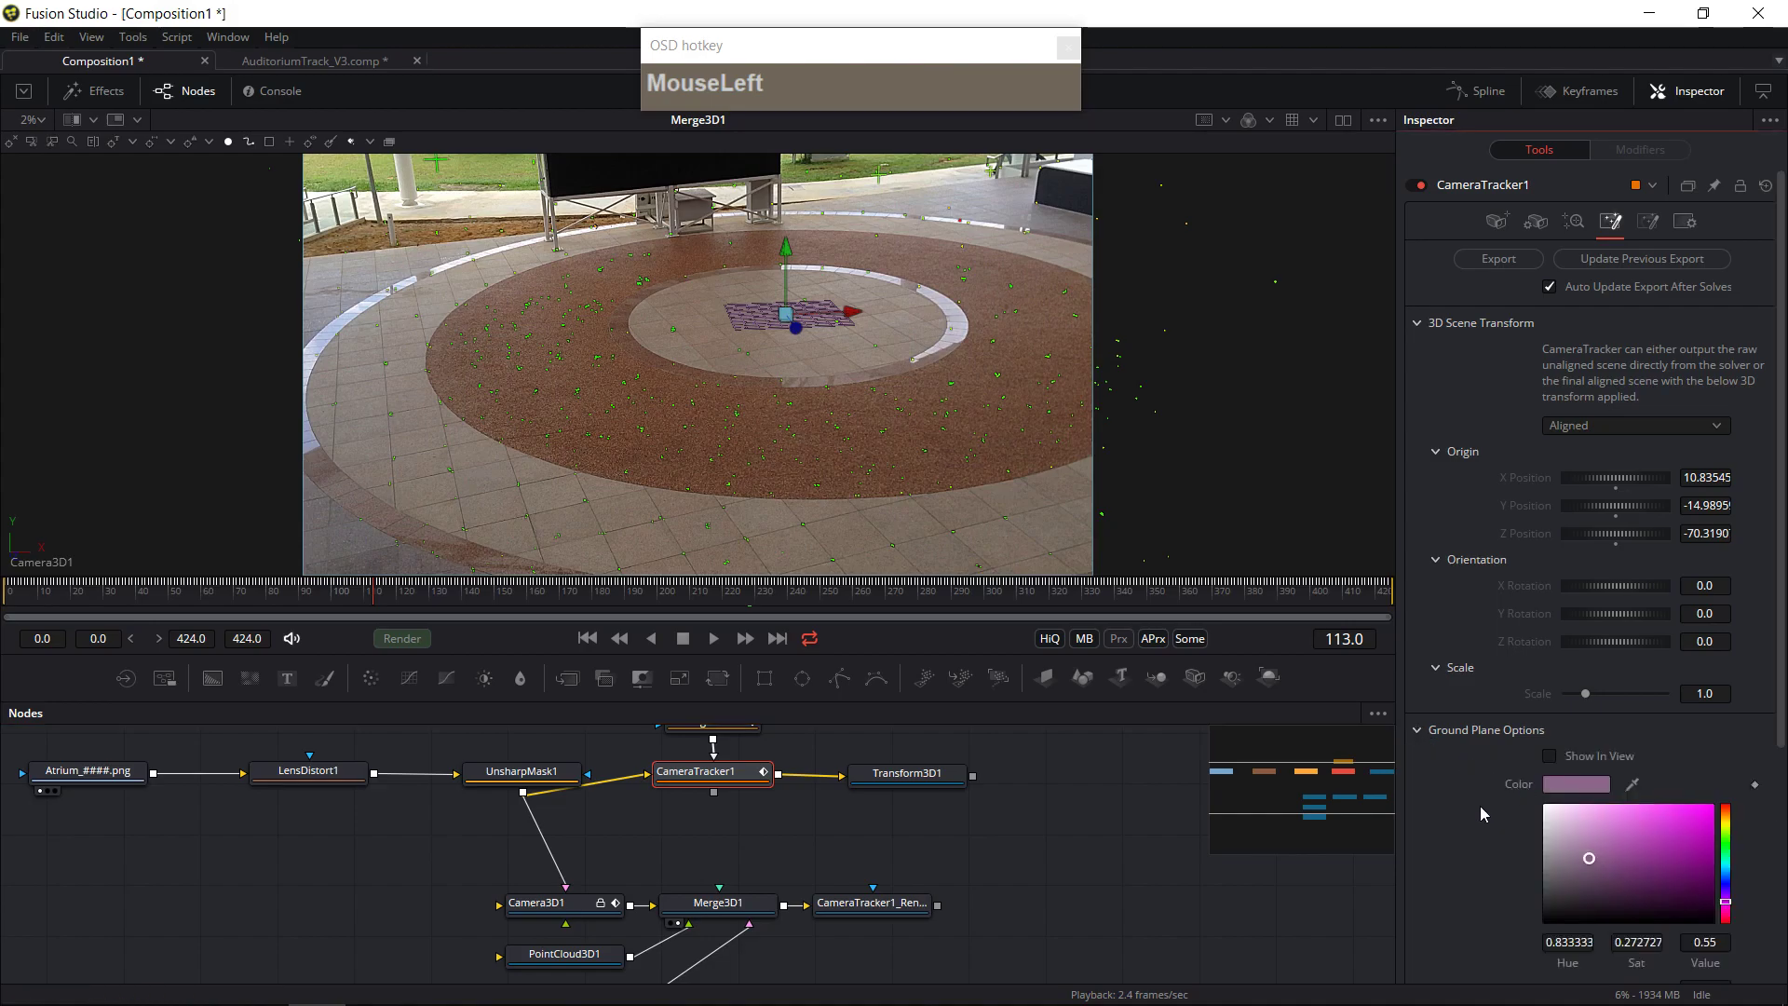
pyautogui.scroll(-4, 1479, 806)
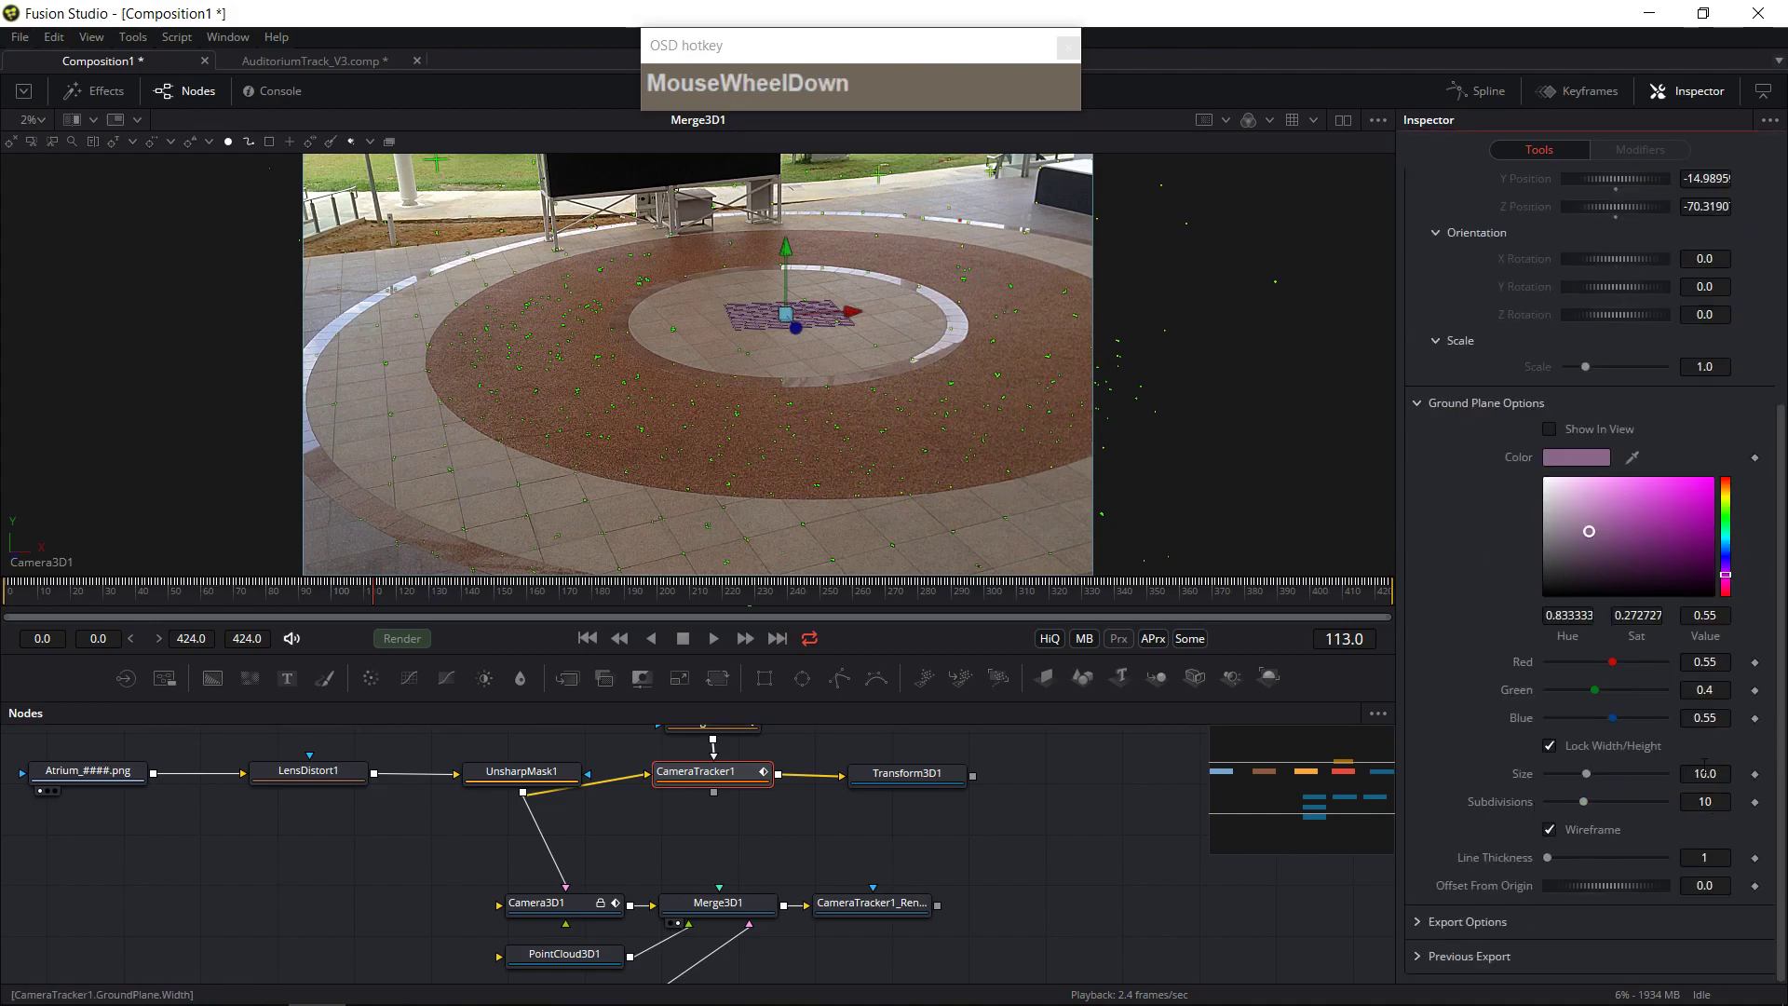
pyautogui.click(1704, 772)
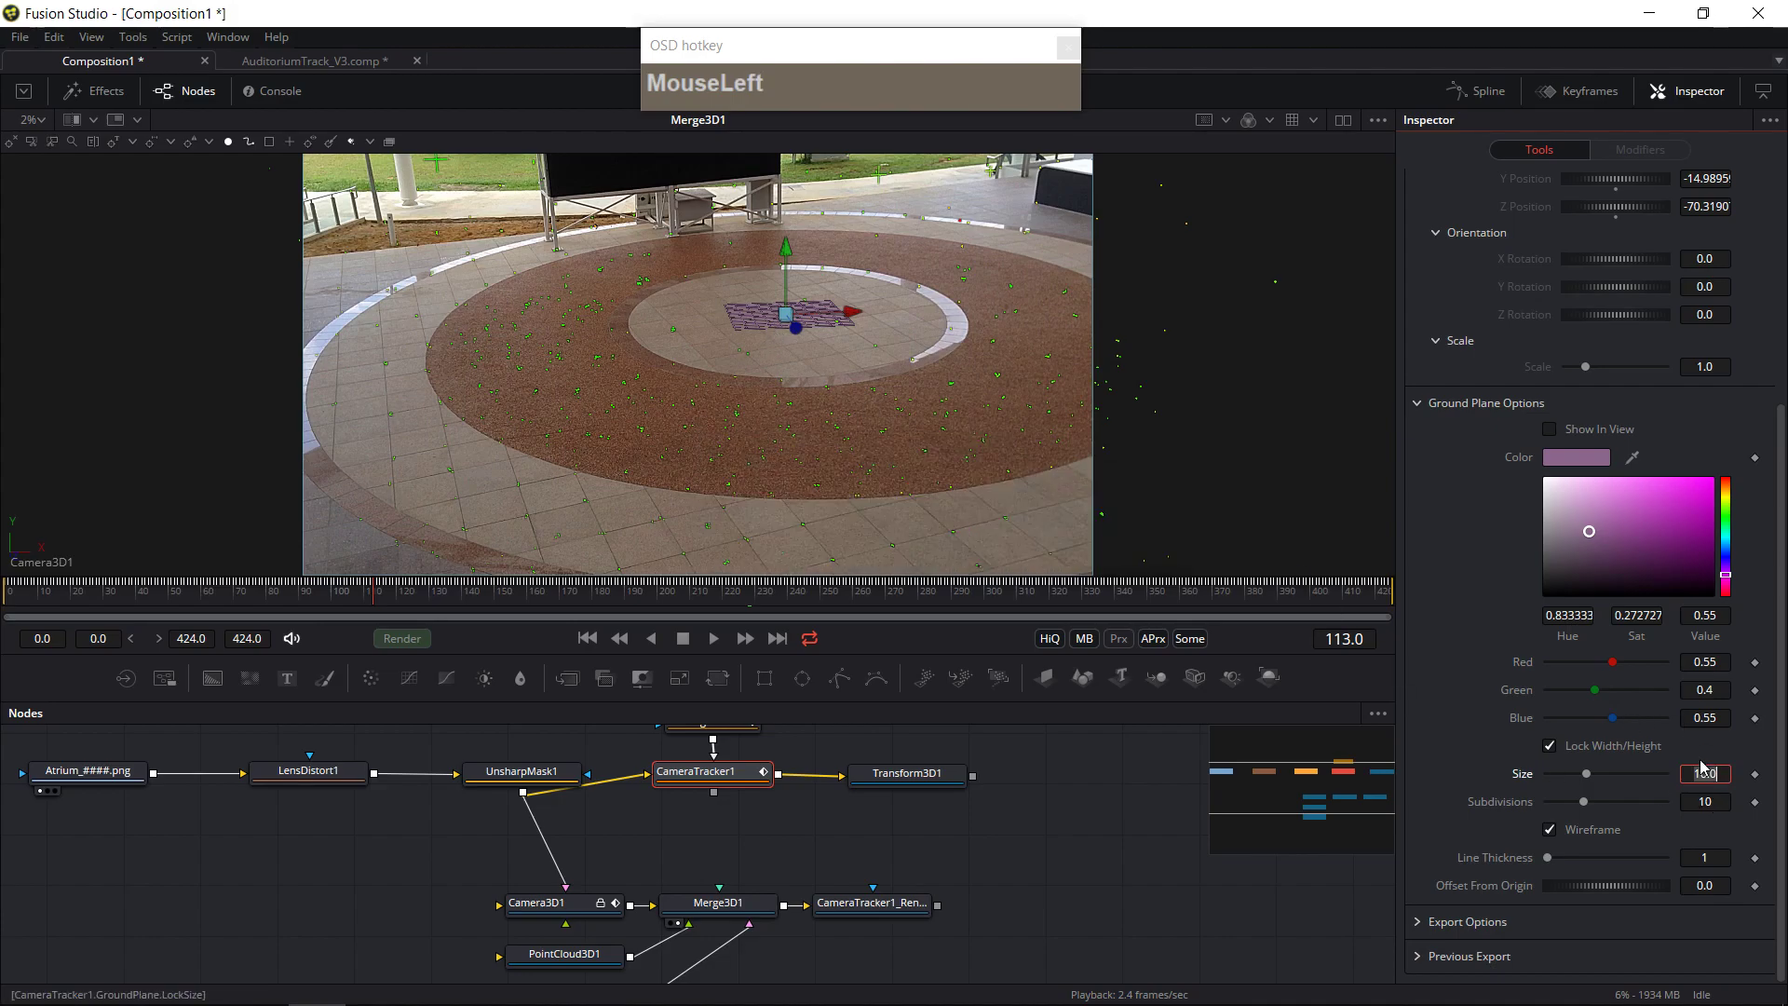
pyautogui.write('0')
pyautogui.scroll(5, 1657, 406)
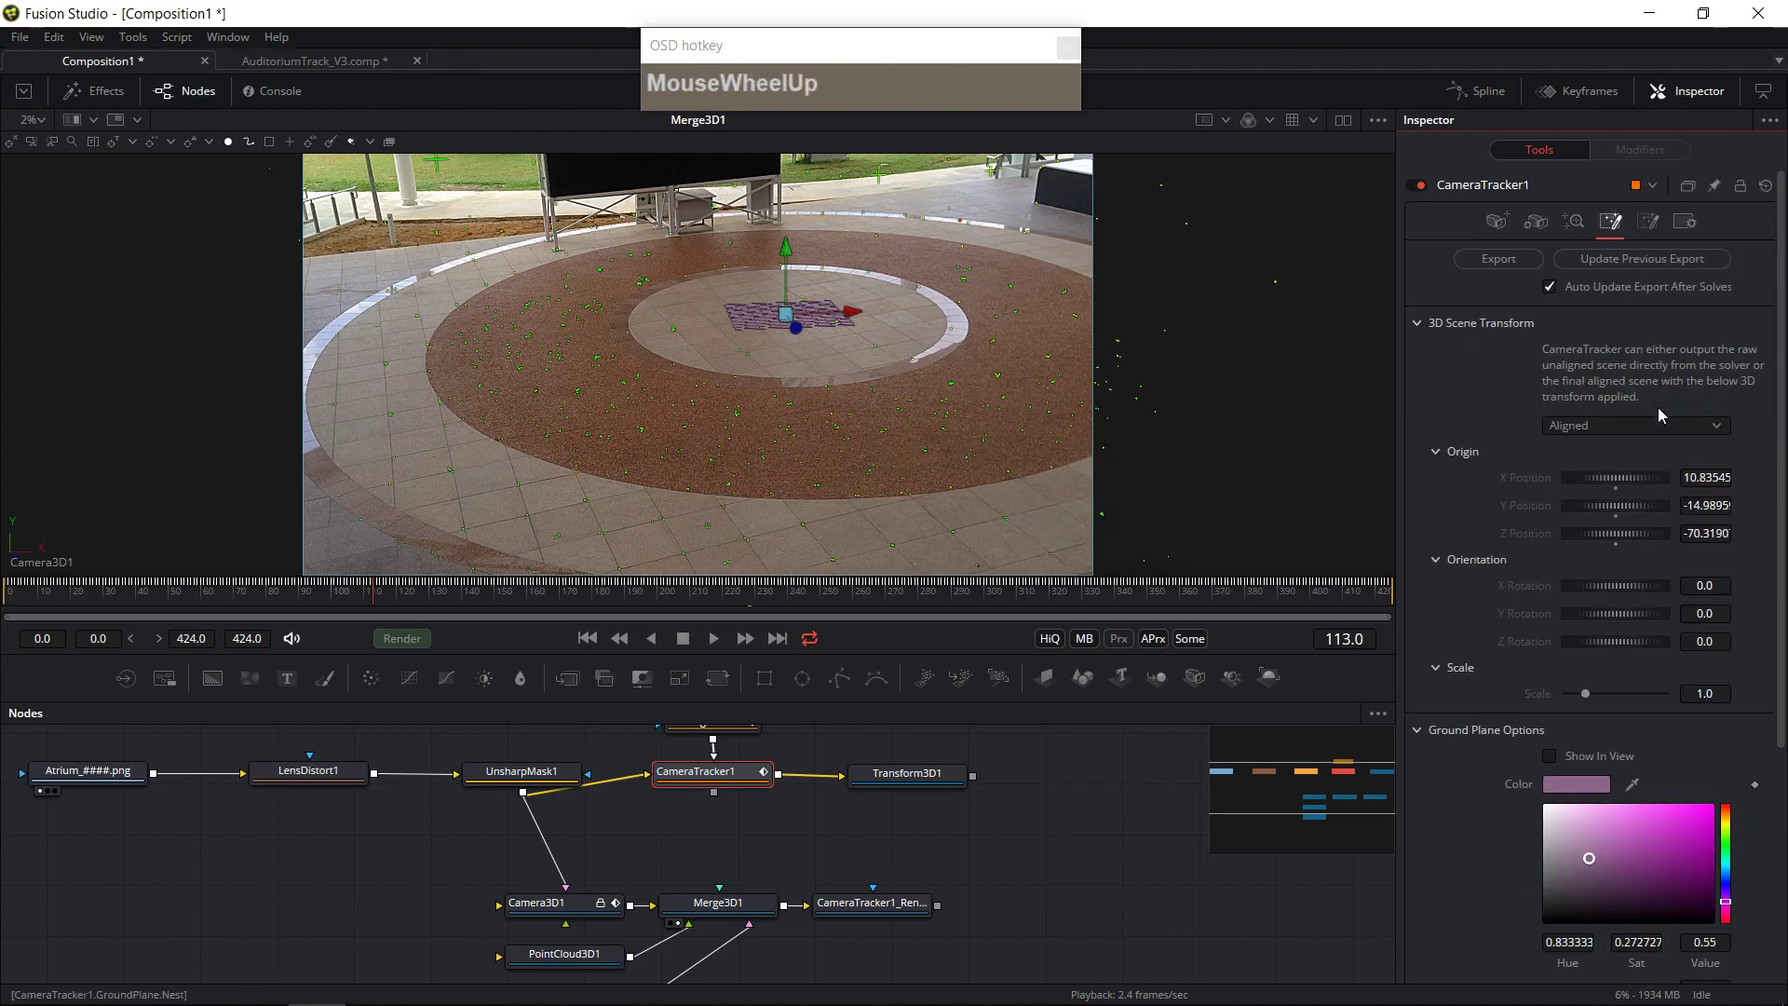
pyautogui.click(1620, 261)
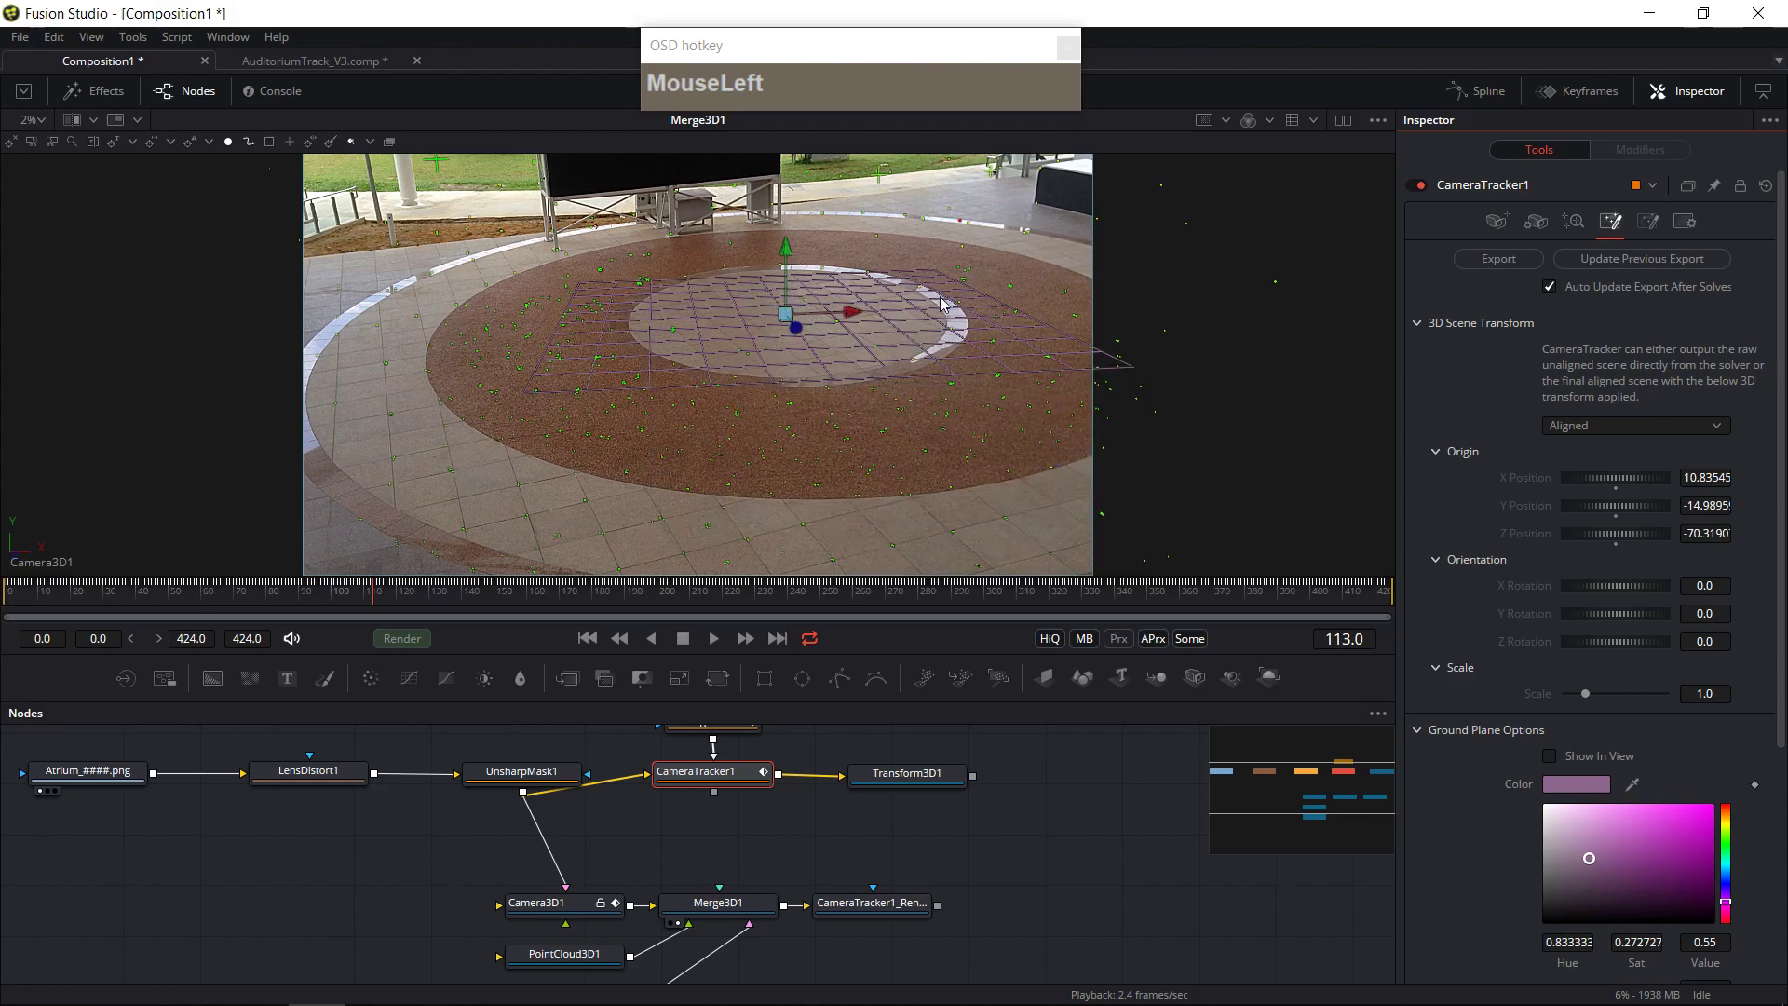
pyautogui.scroll(1, 875, 333)
# - Switch the 3D scene transform to Unaligned, set Z Rotation to 3.1 and update the previous export
pyautogui.press('ctrl')
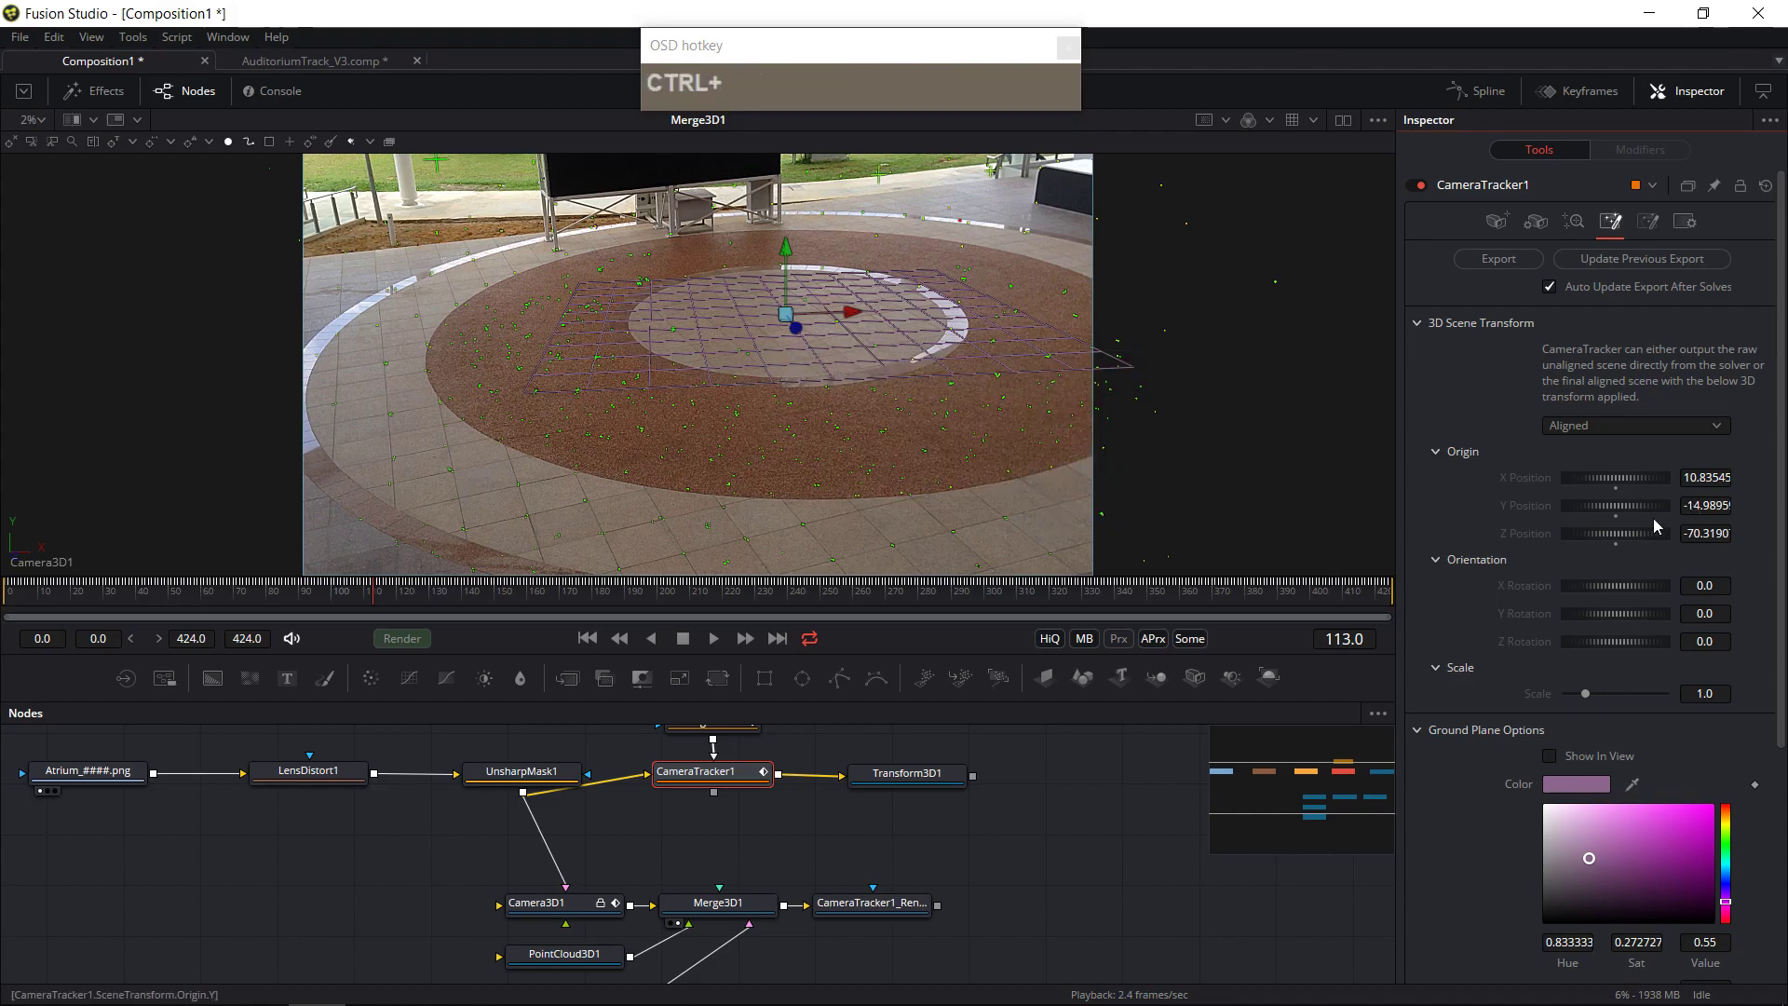
pyautogui.click(1589, 429)
pyautogui.click(1589, 430)
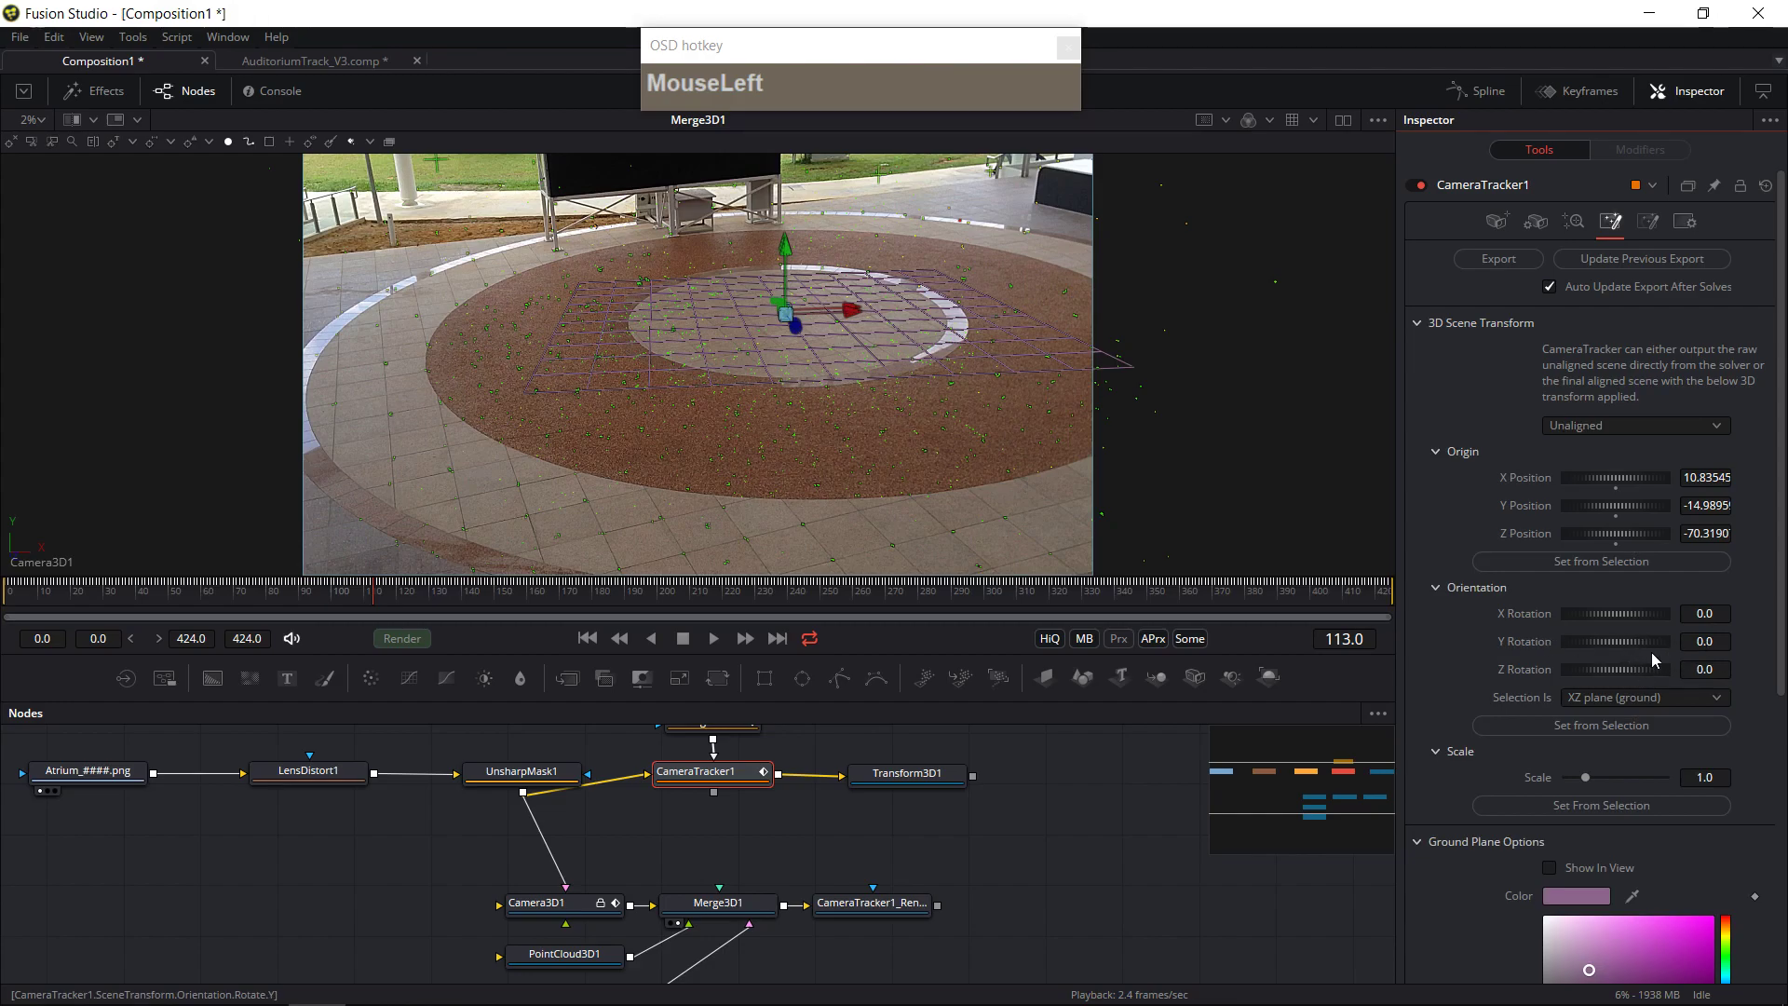
pyautogui.moveTo(1617, 668); pyautogui.dragTo(1618, 667)
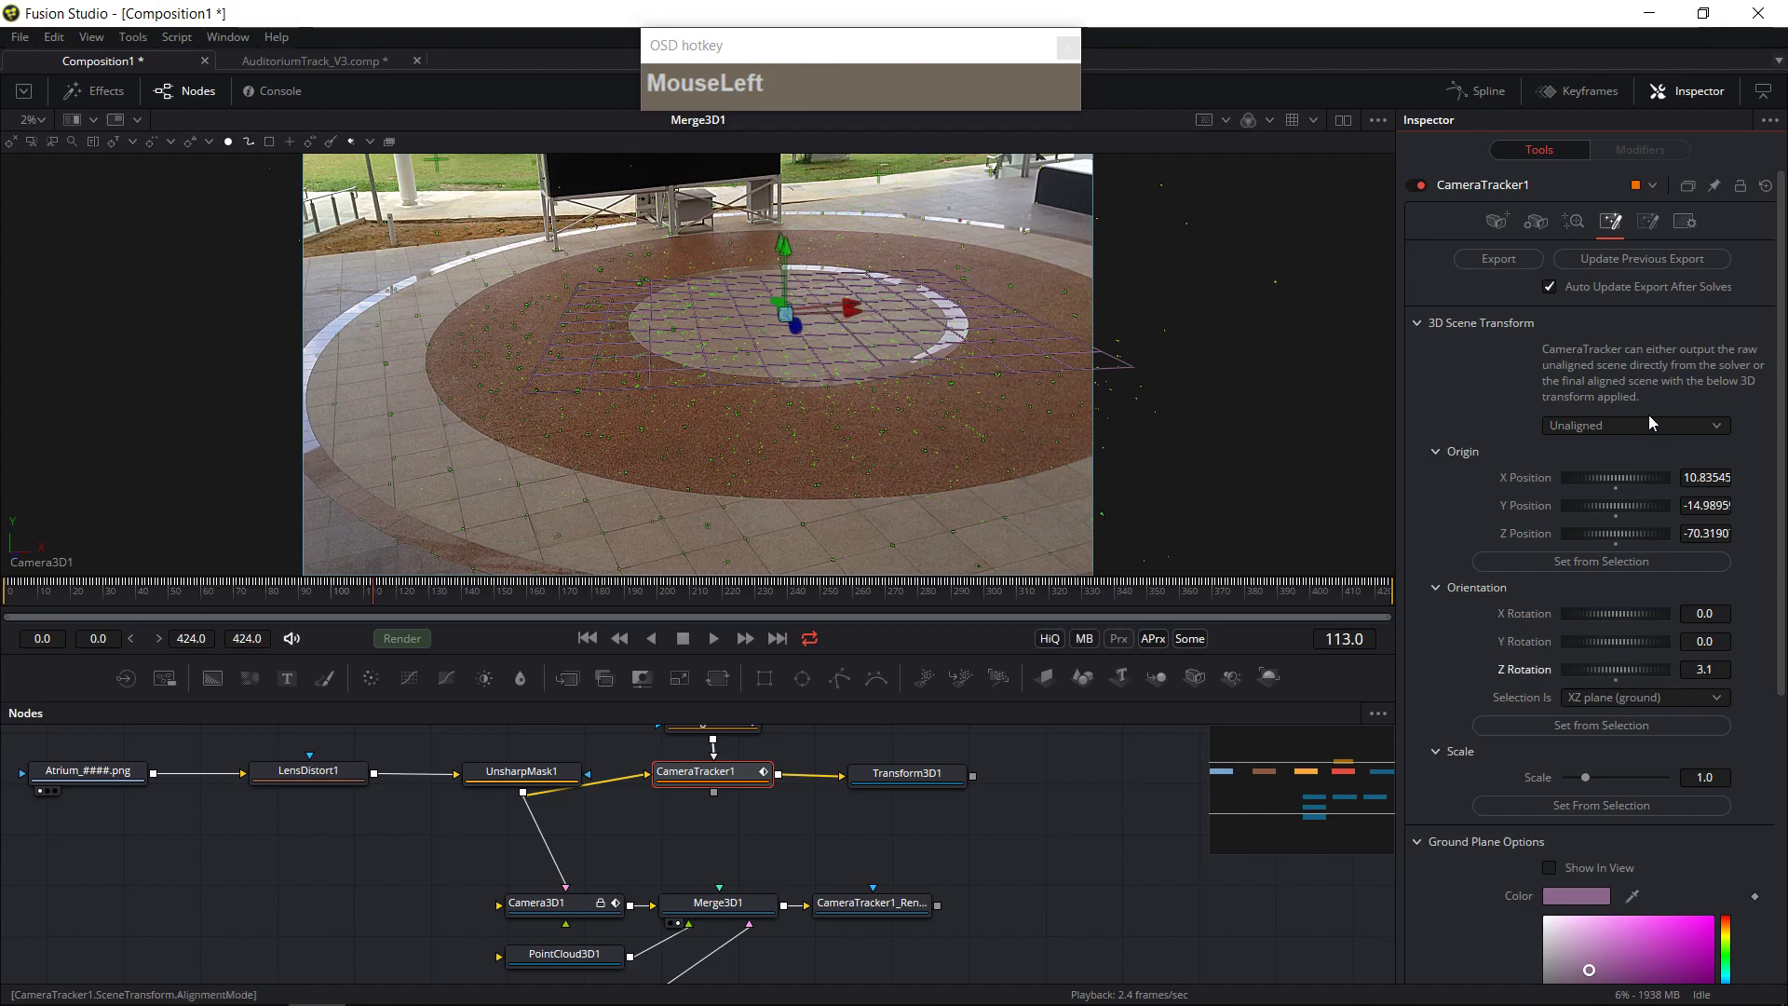
pyautogui.click(1660, 261)
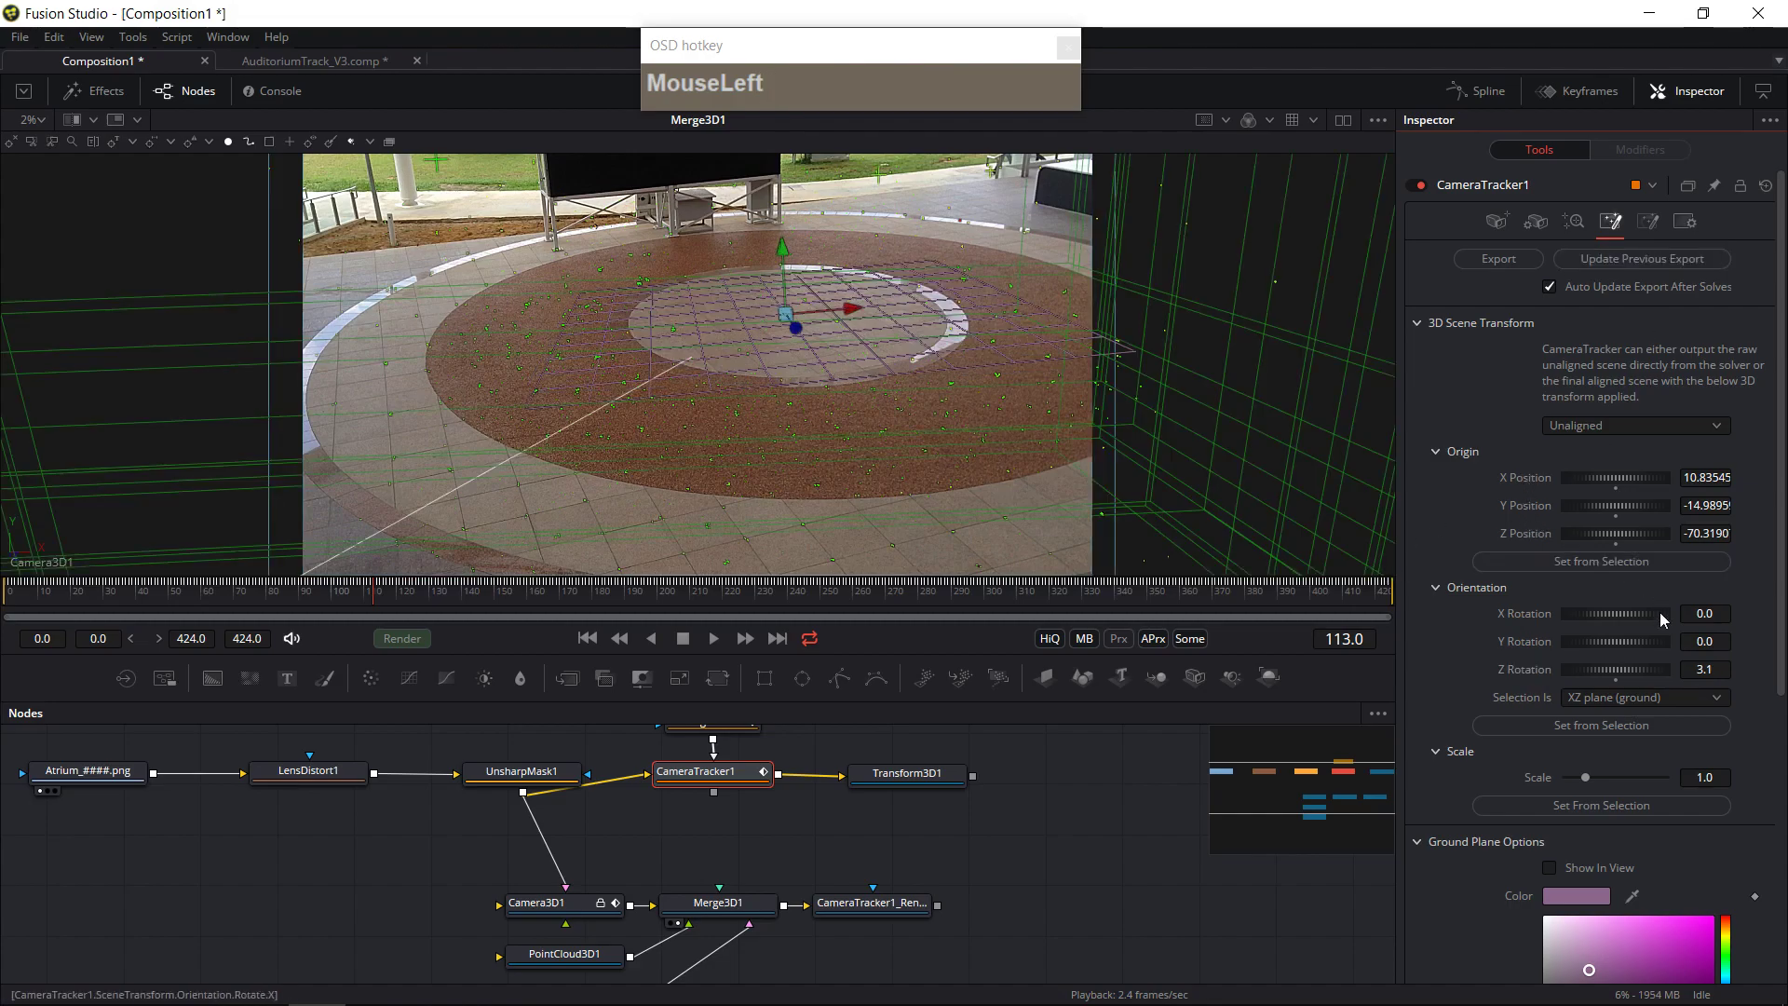
# - Set the scene's Y Rotation to 15.3 and X Rotation to 6.87, updating the previous export after each change
pyautogui.moveTo(1614, 640); pyautogui.dragTo(1620, 641)
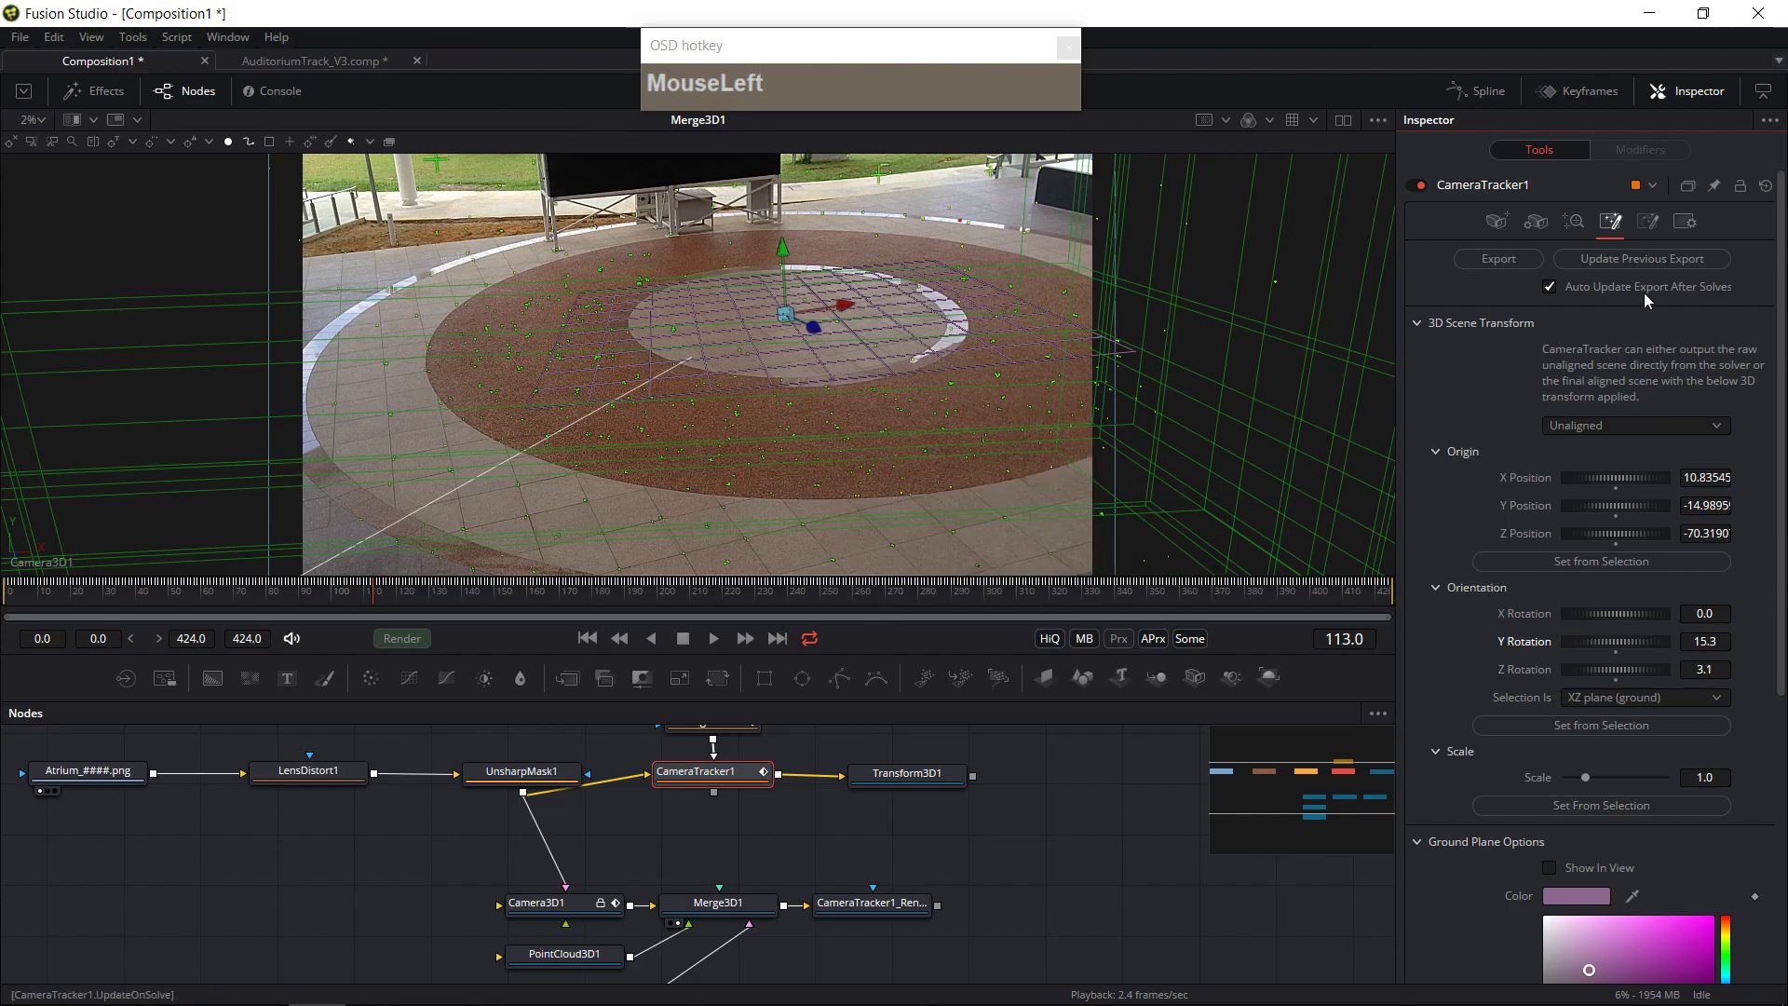
pyautogui.click(1644, 260)
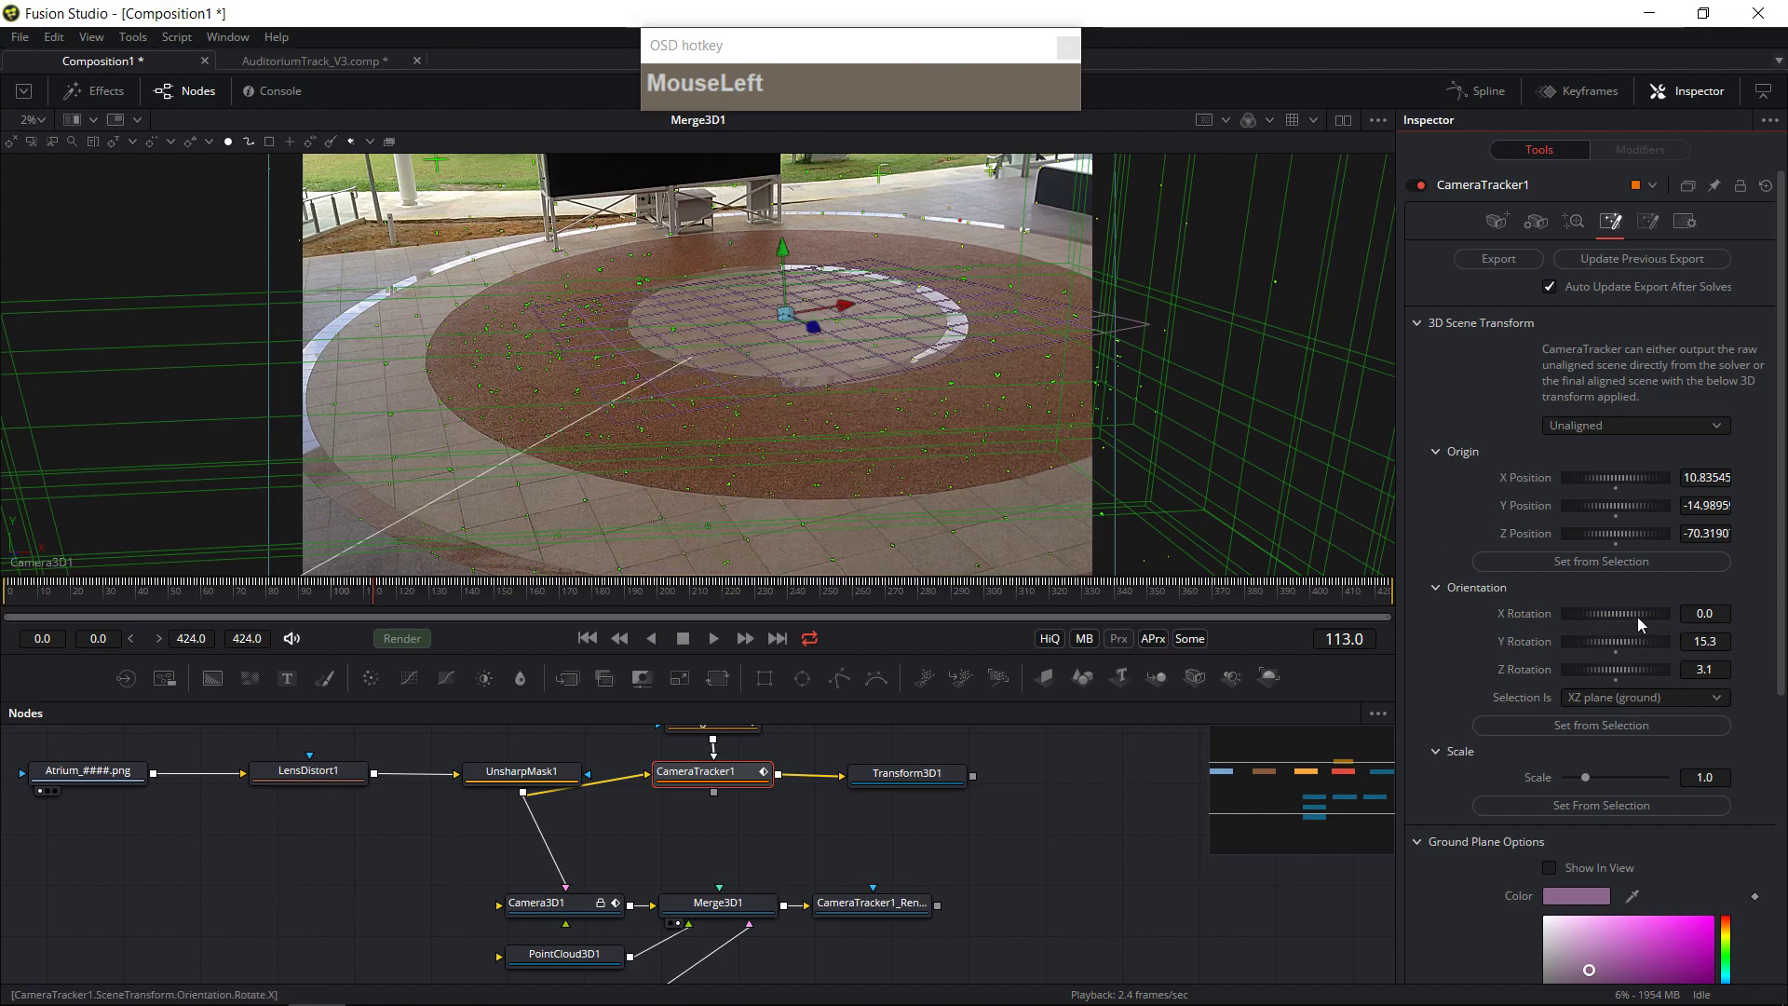
pyautogui.click(1704, 612)
pyautogui.keyDown('ctrl'); pyautogui.click(1704, 613); pyautogui.keyUp('ctrl')
pyautogui.click(1704, 613)
pyautogui.moveTo(1704, 613); pyautogui.dragTo(1707, 613)
pyautogui.click(1690, 261)
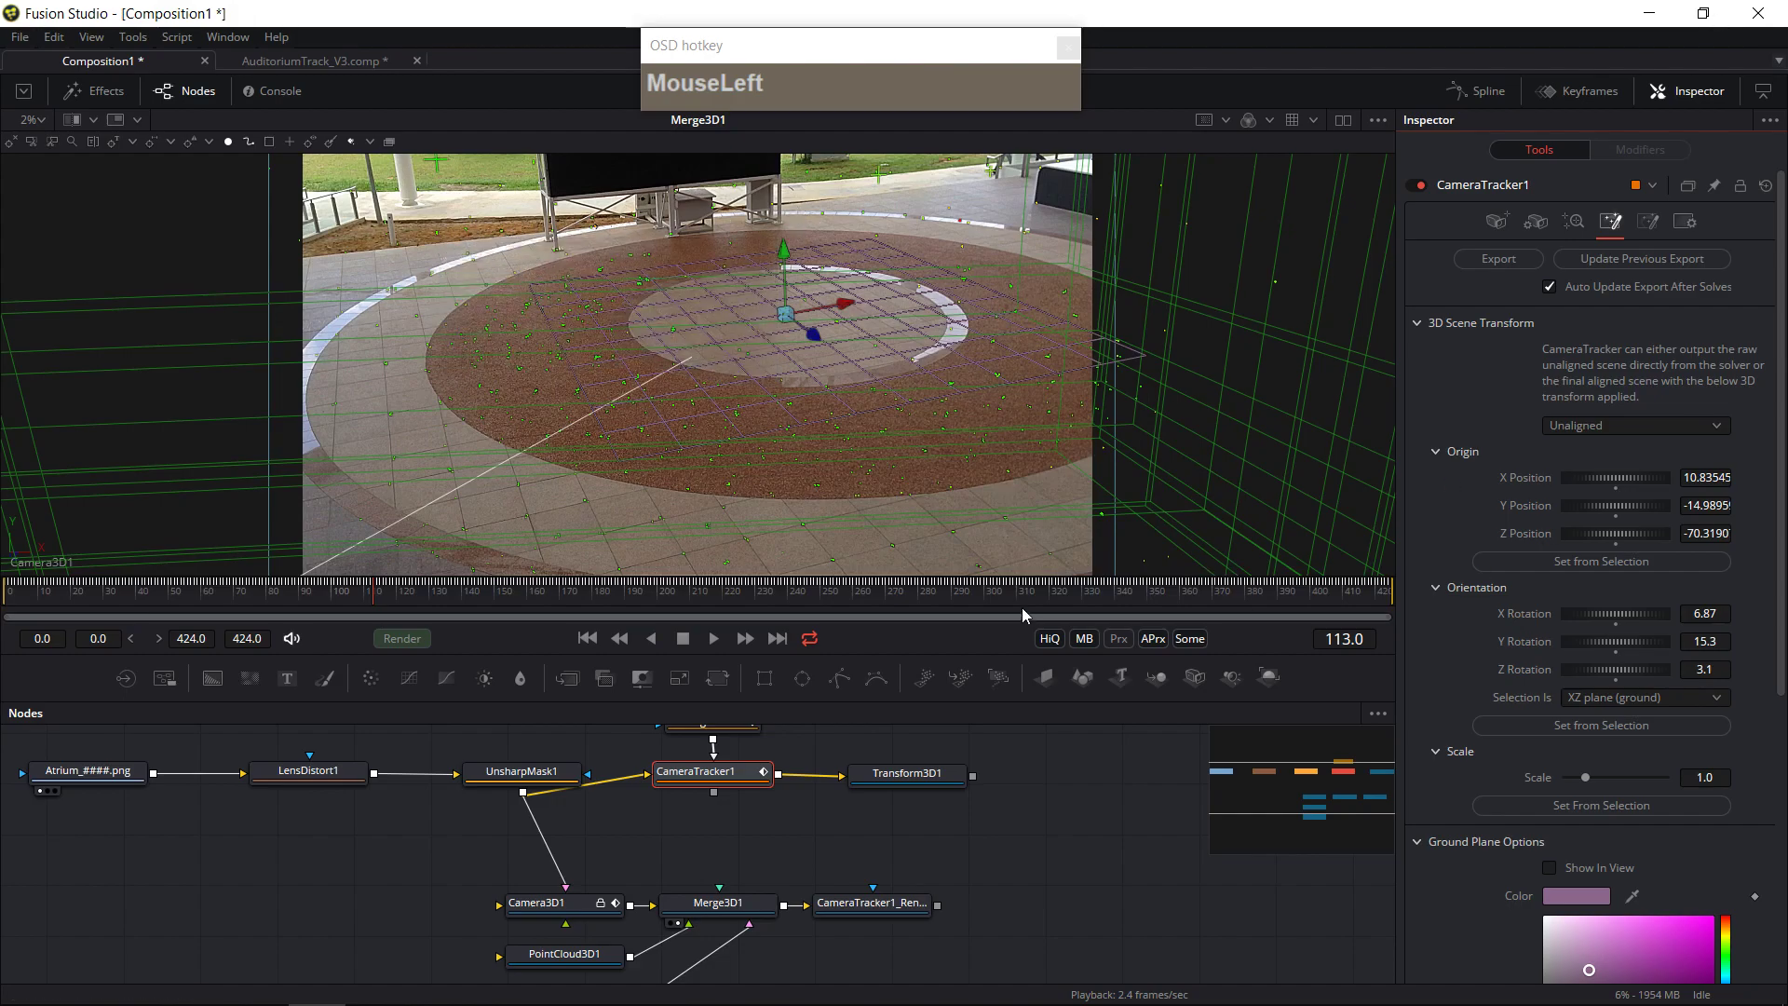
# - Set the ground plane size to 80 and update the previous export
pyautogui.scroll(-5, 1533, 788)
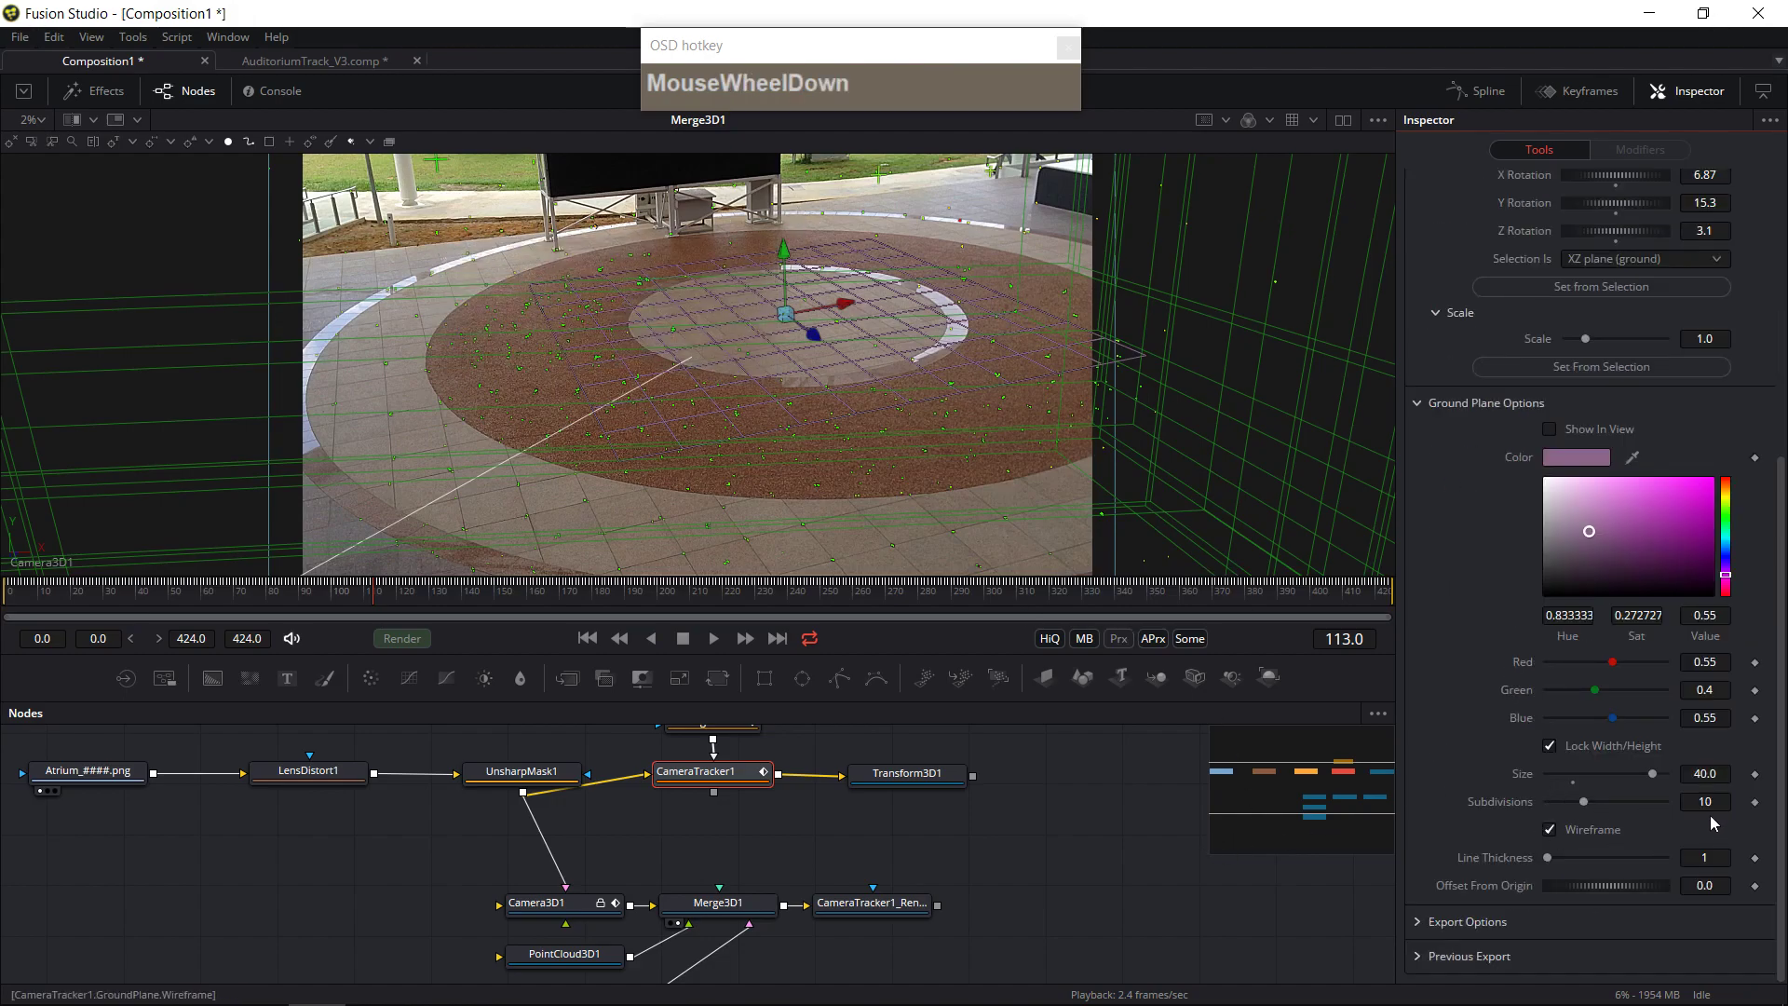
pyautogui.click(1703, 773)
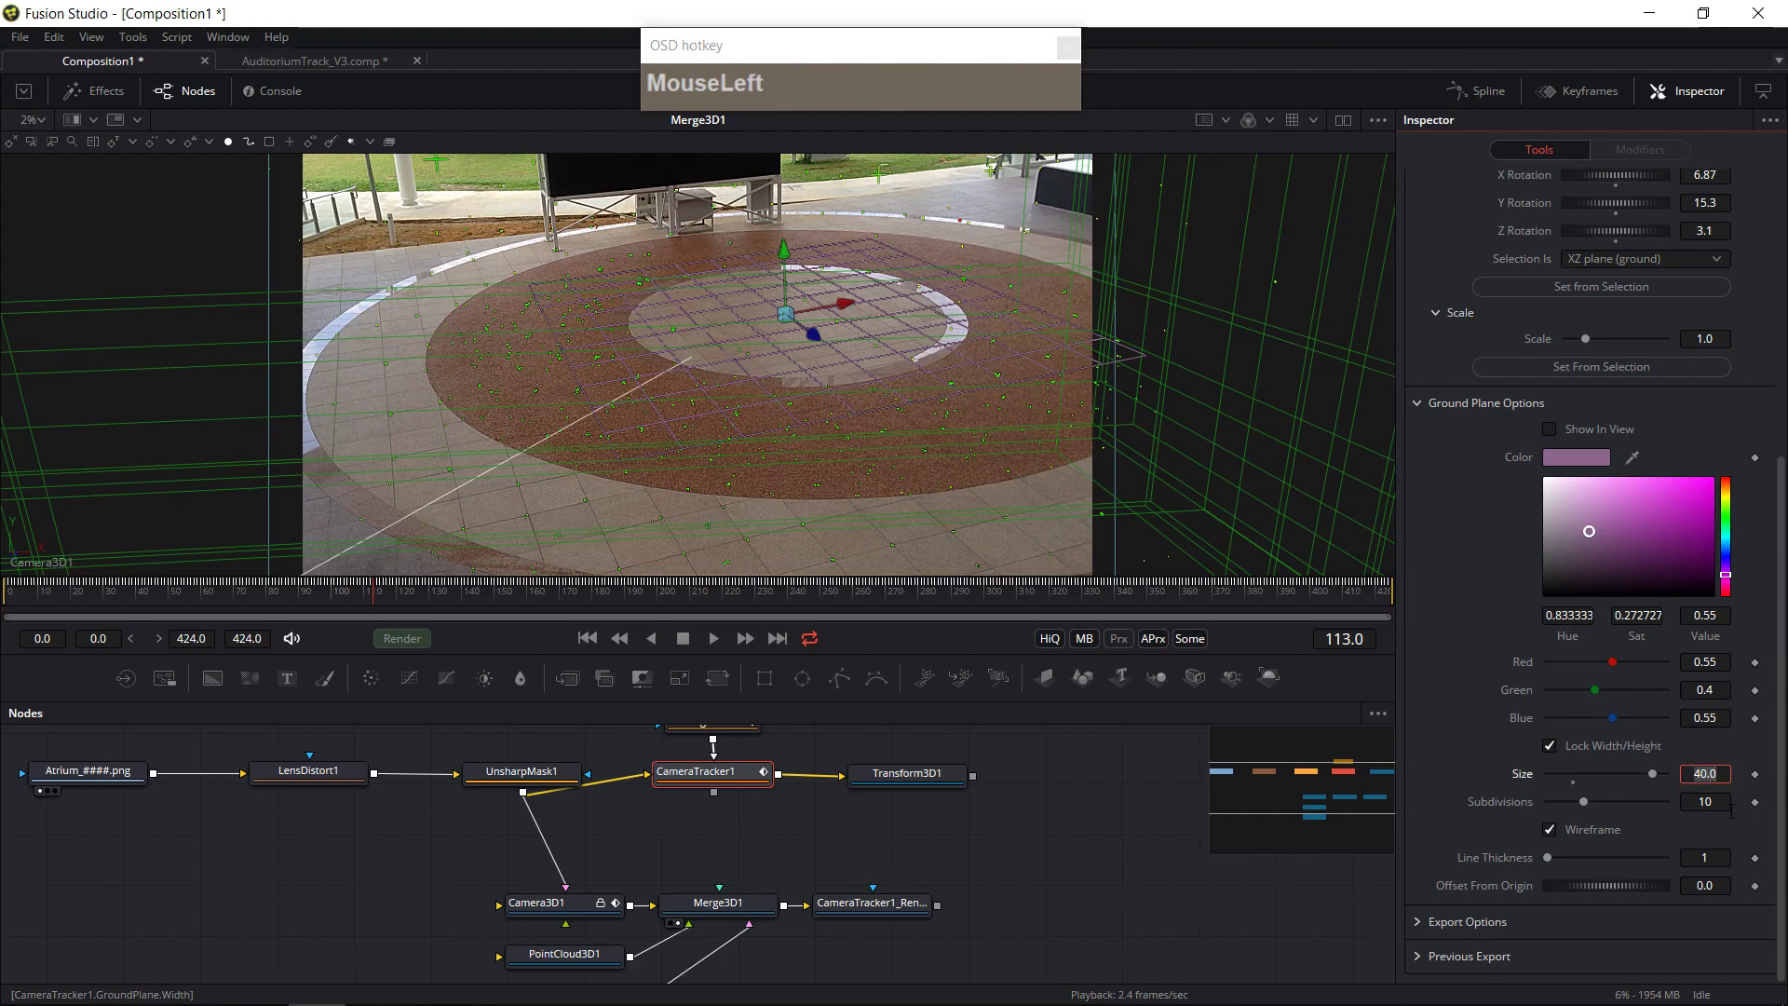
pyautogui.write('80')
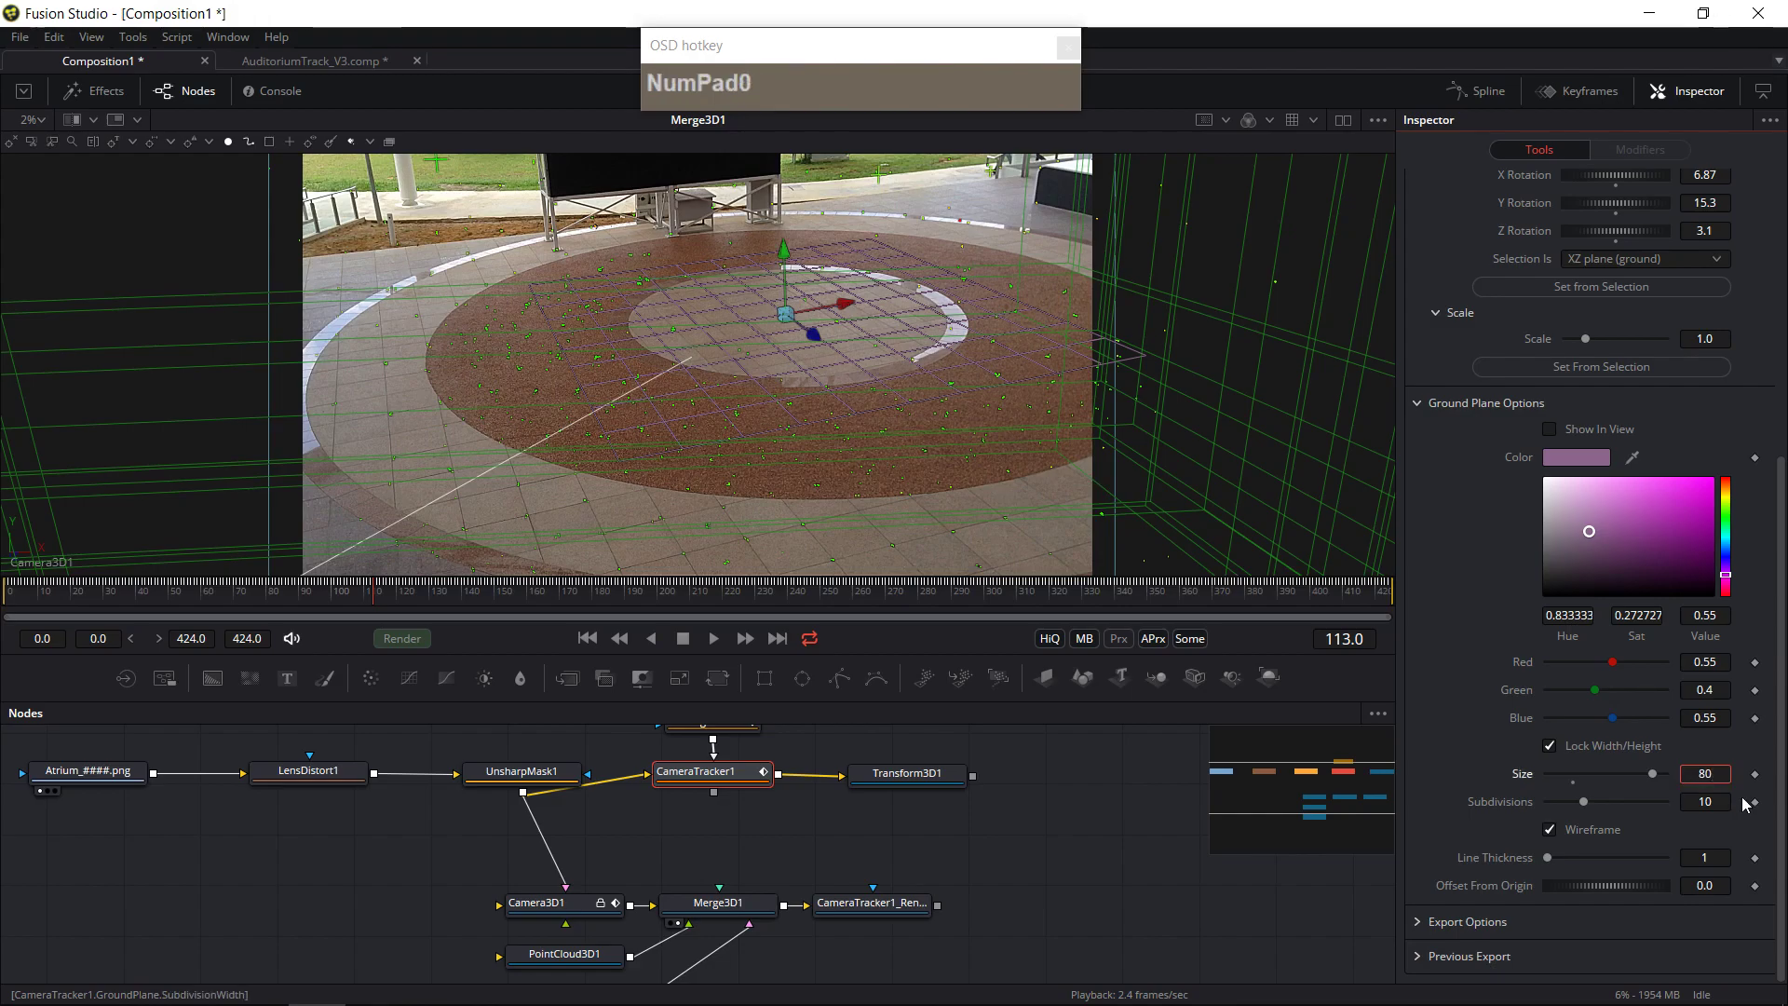
pyautogui.scroll(2, 1672, 702)
pyautogui.scroll(3, 1650, 524)
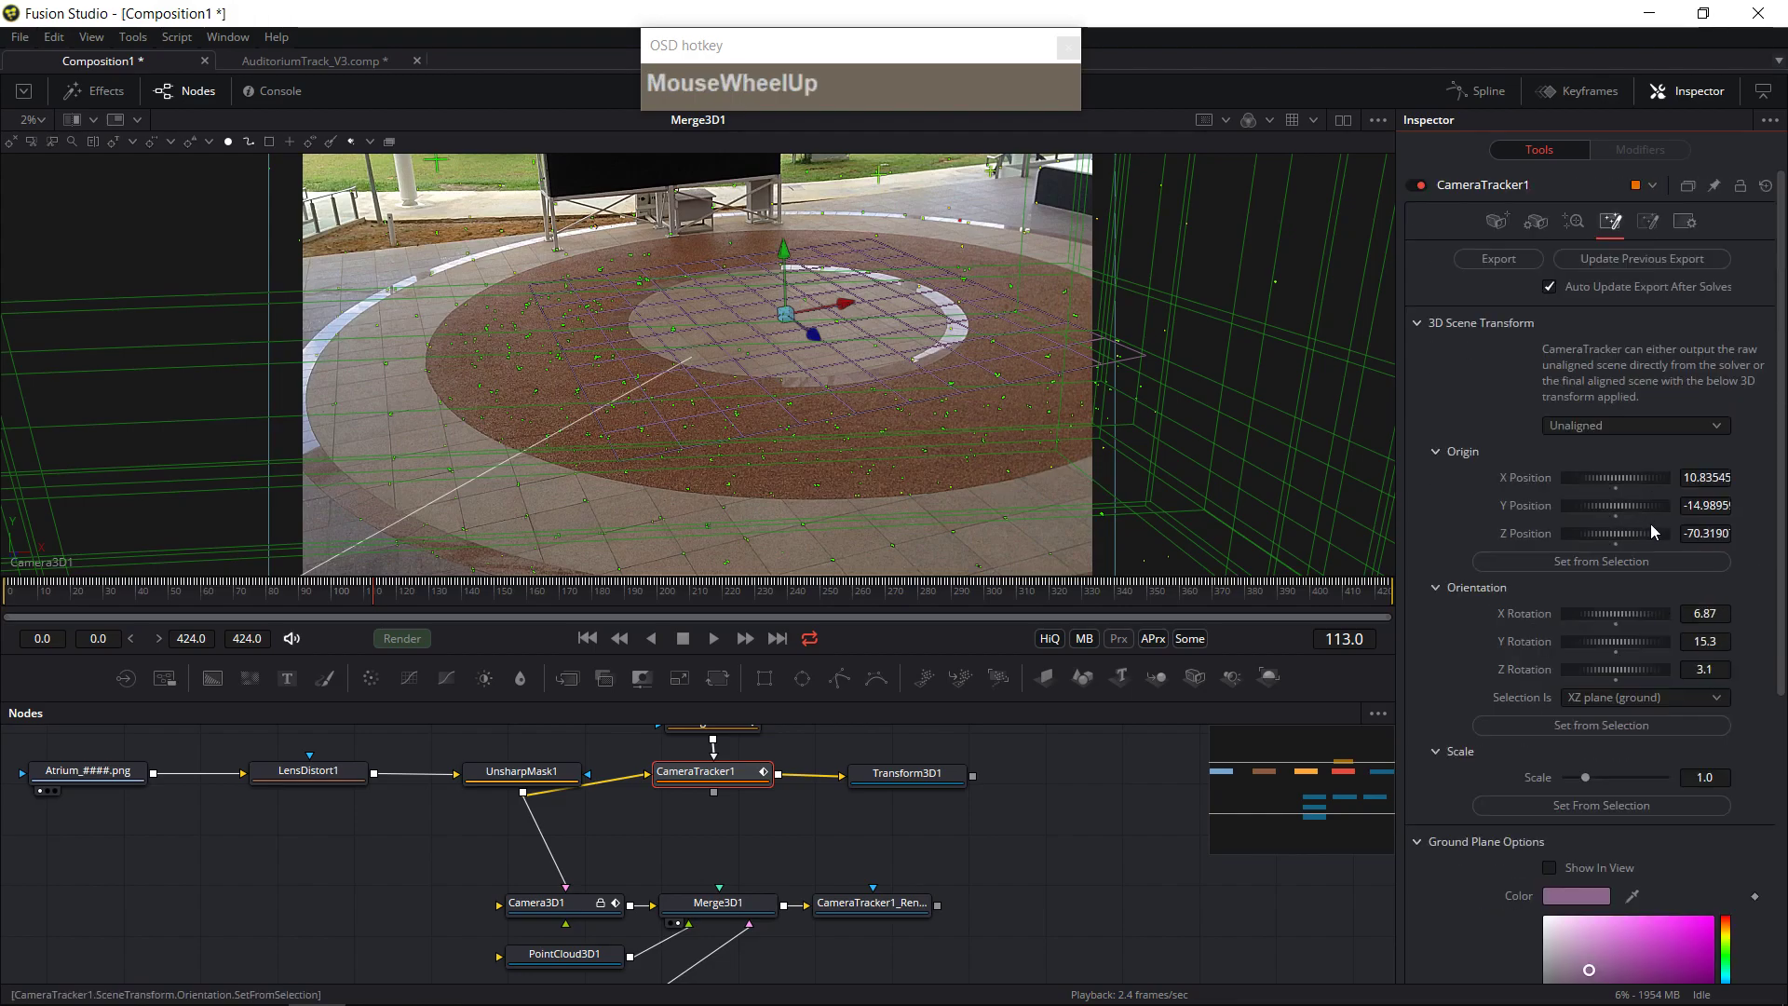
pyautogui.click(1646, 260)
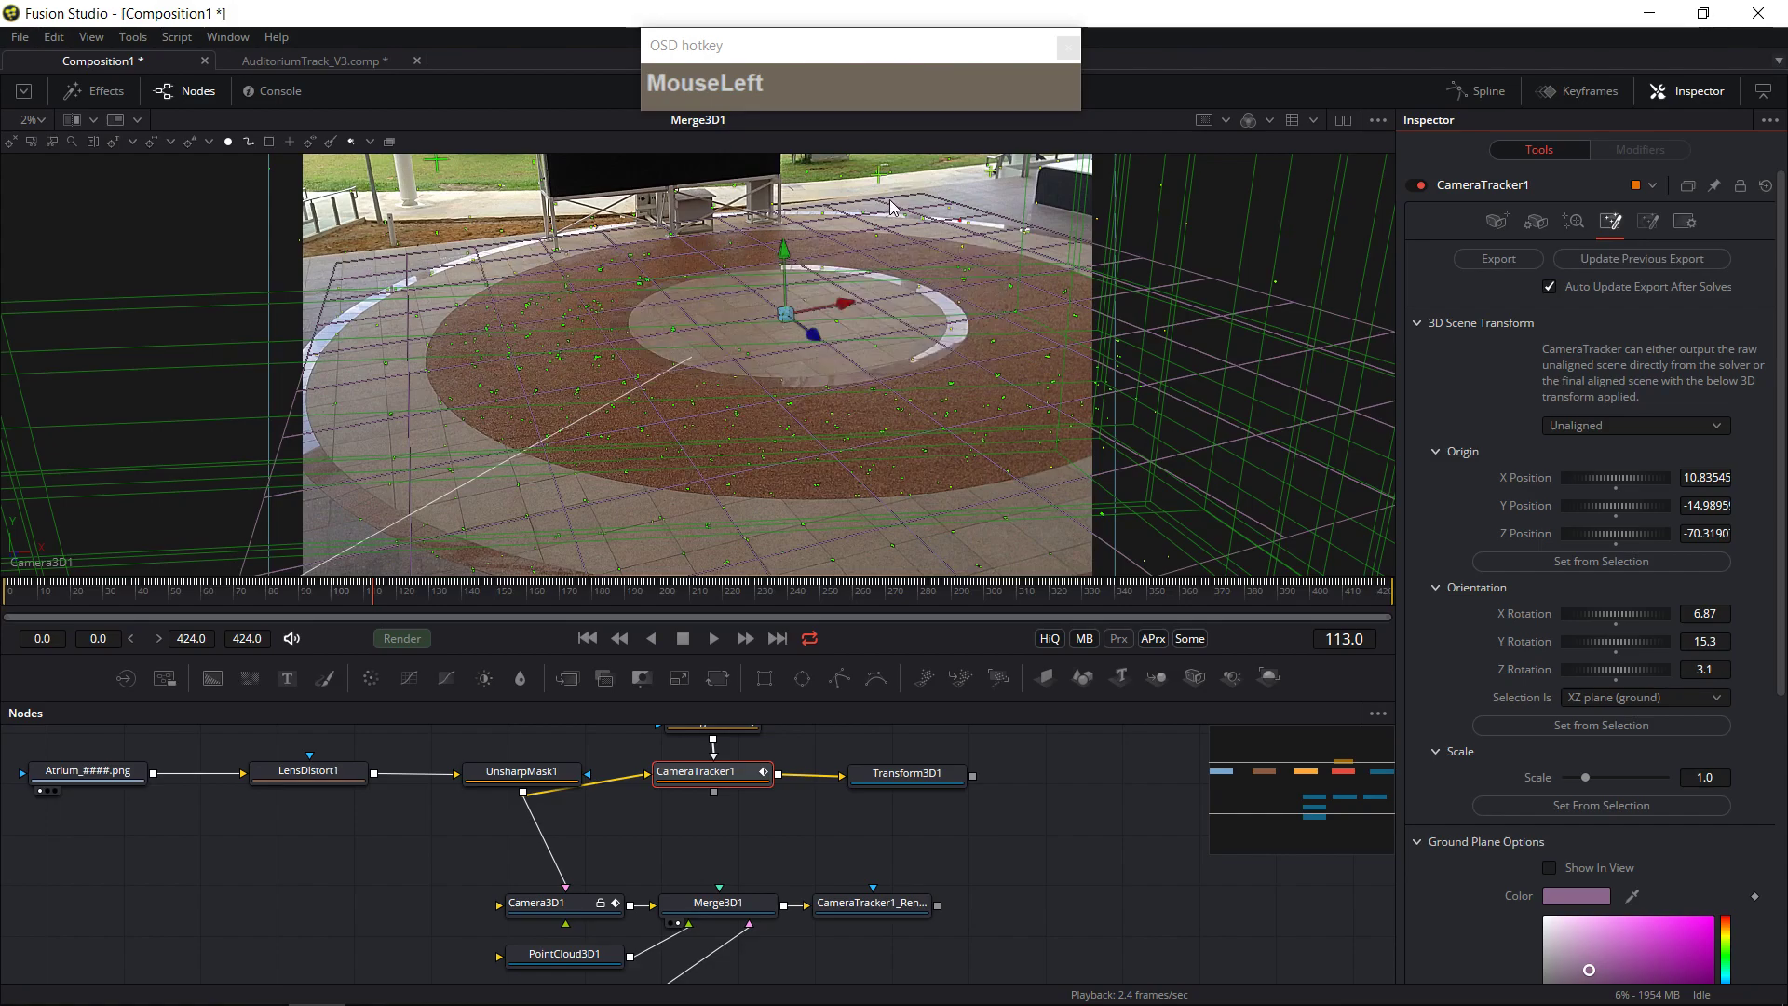
# - Raise the scene's X Rotation to 9.17 and on to 12.97, updating the previous export after each change
pyautogui.moveTo(341, 349)
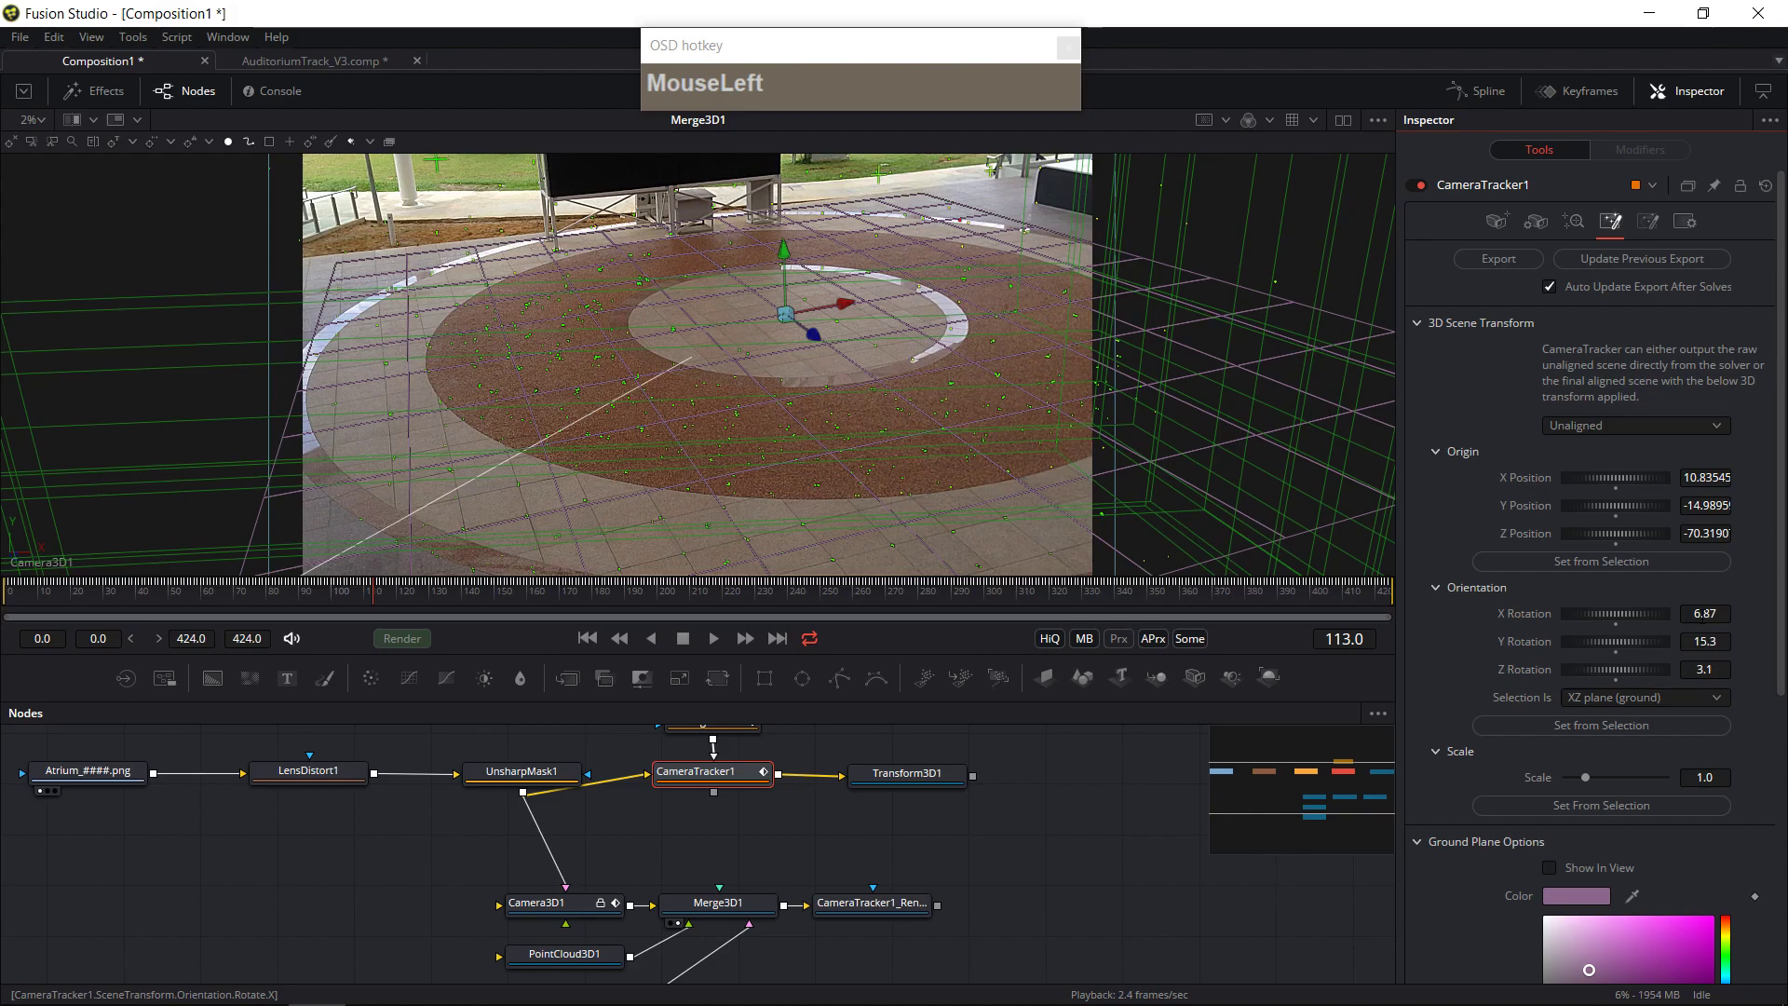
pyautogui.moveTo(1704, 613); pyautogui.dragTo(1718, 613)
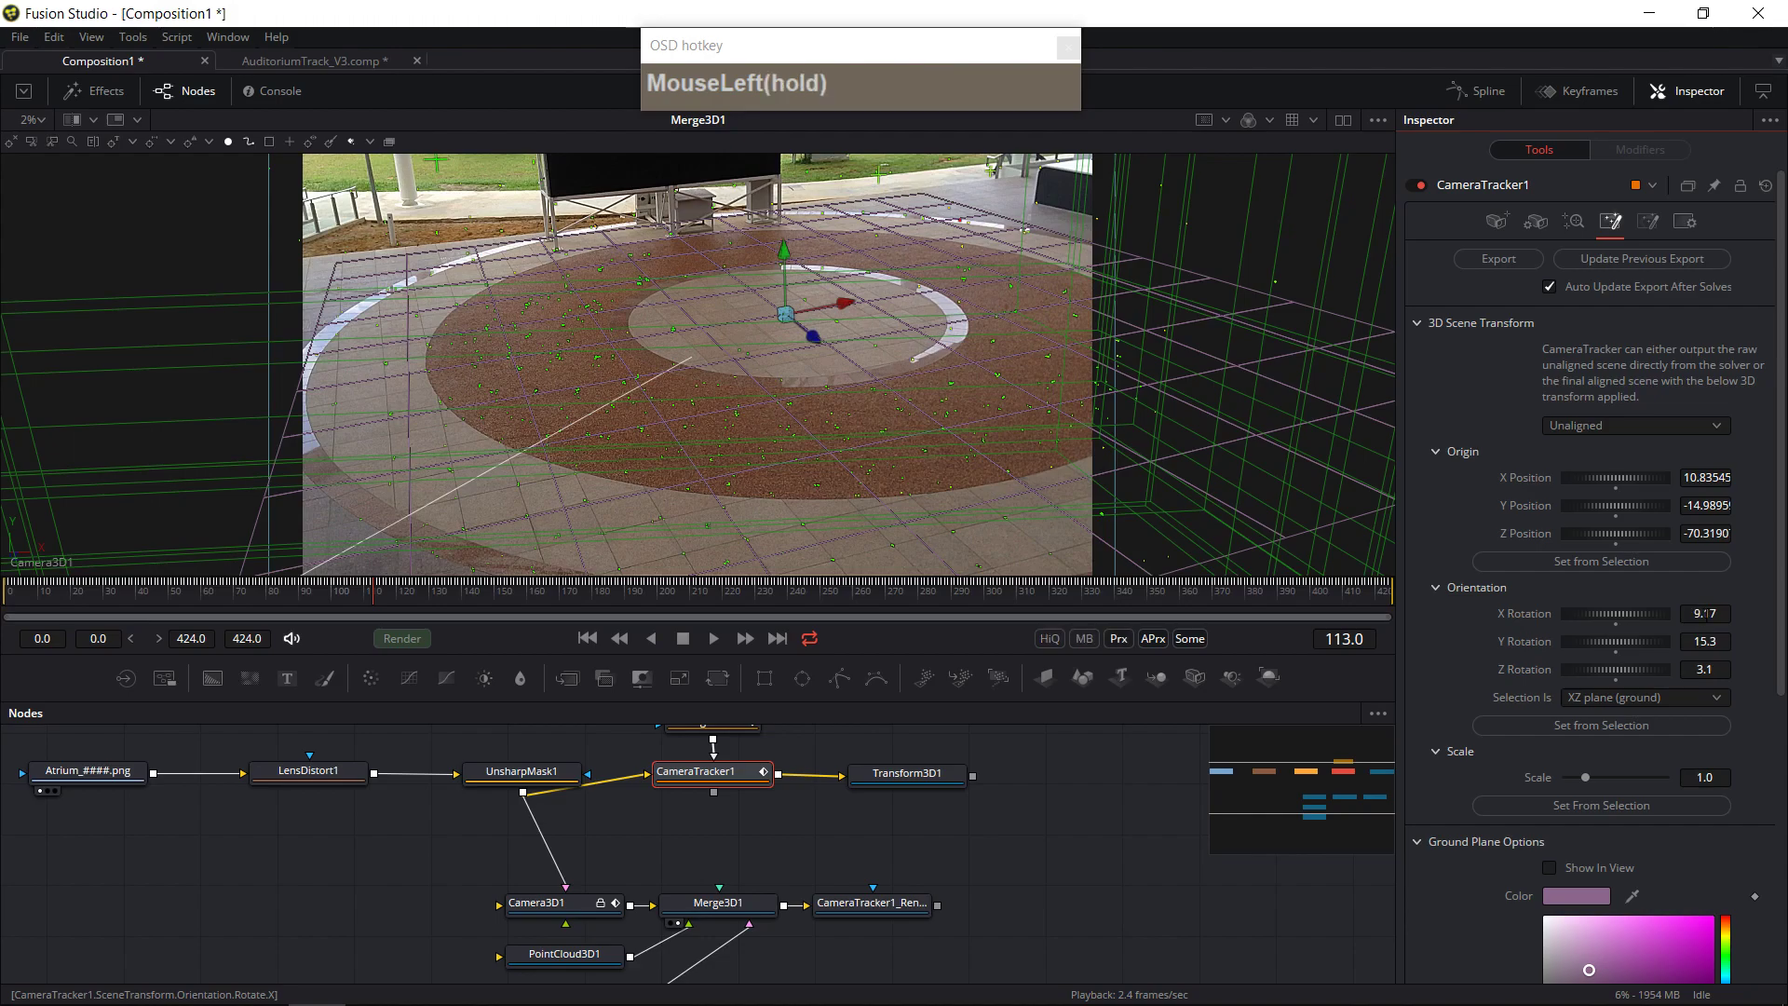
pyautogui.click(1641, 265)
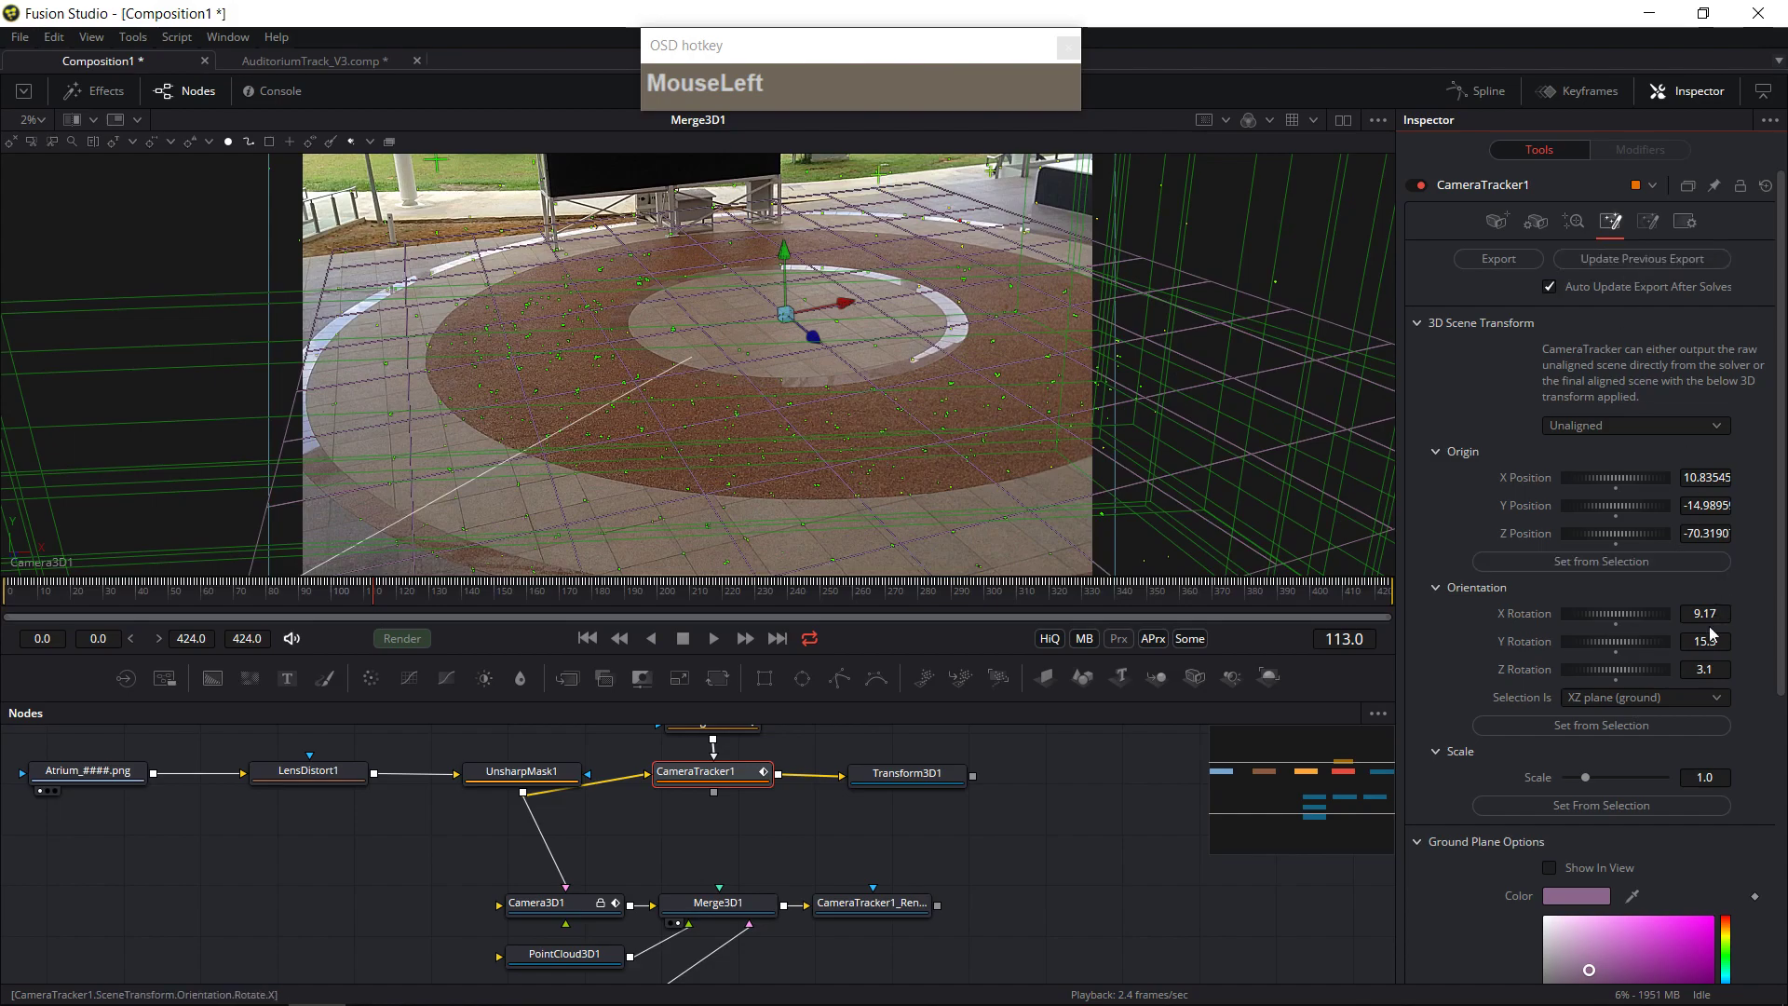
pyautogui.moveTo(1696, 624); pyautogui.dragTo(1713, 622)
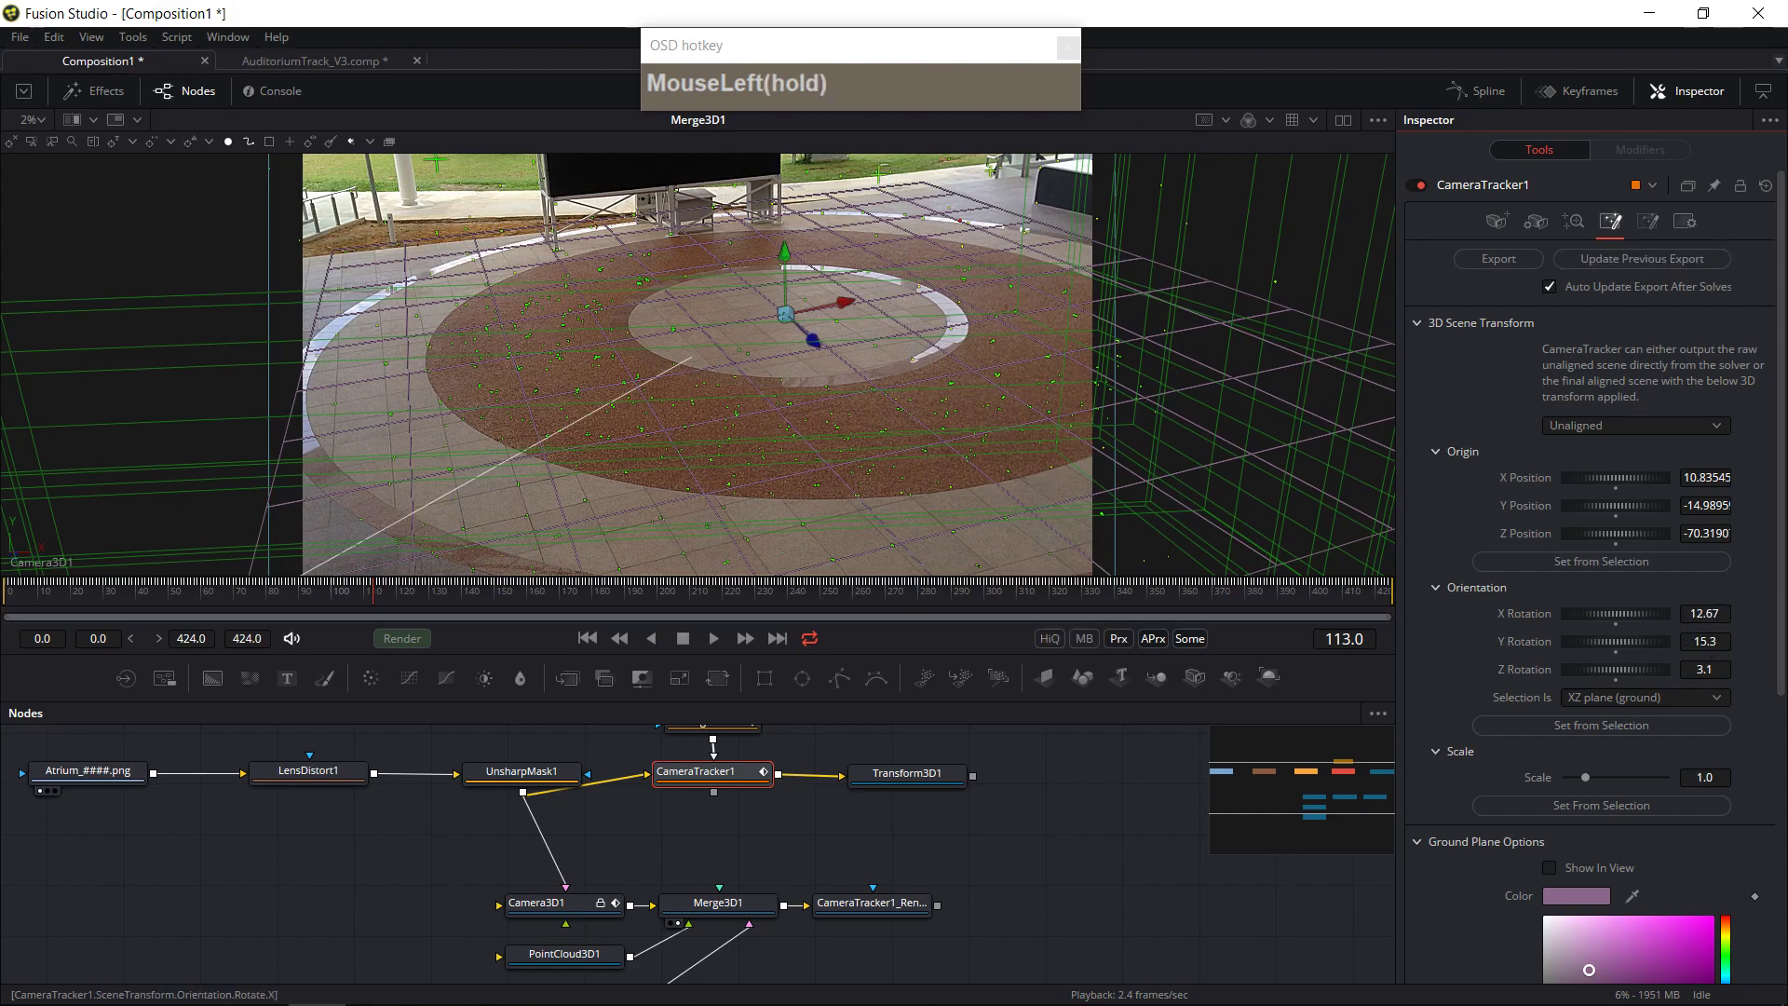
pyautogui.click(1631, 264)
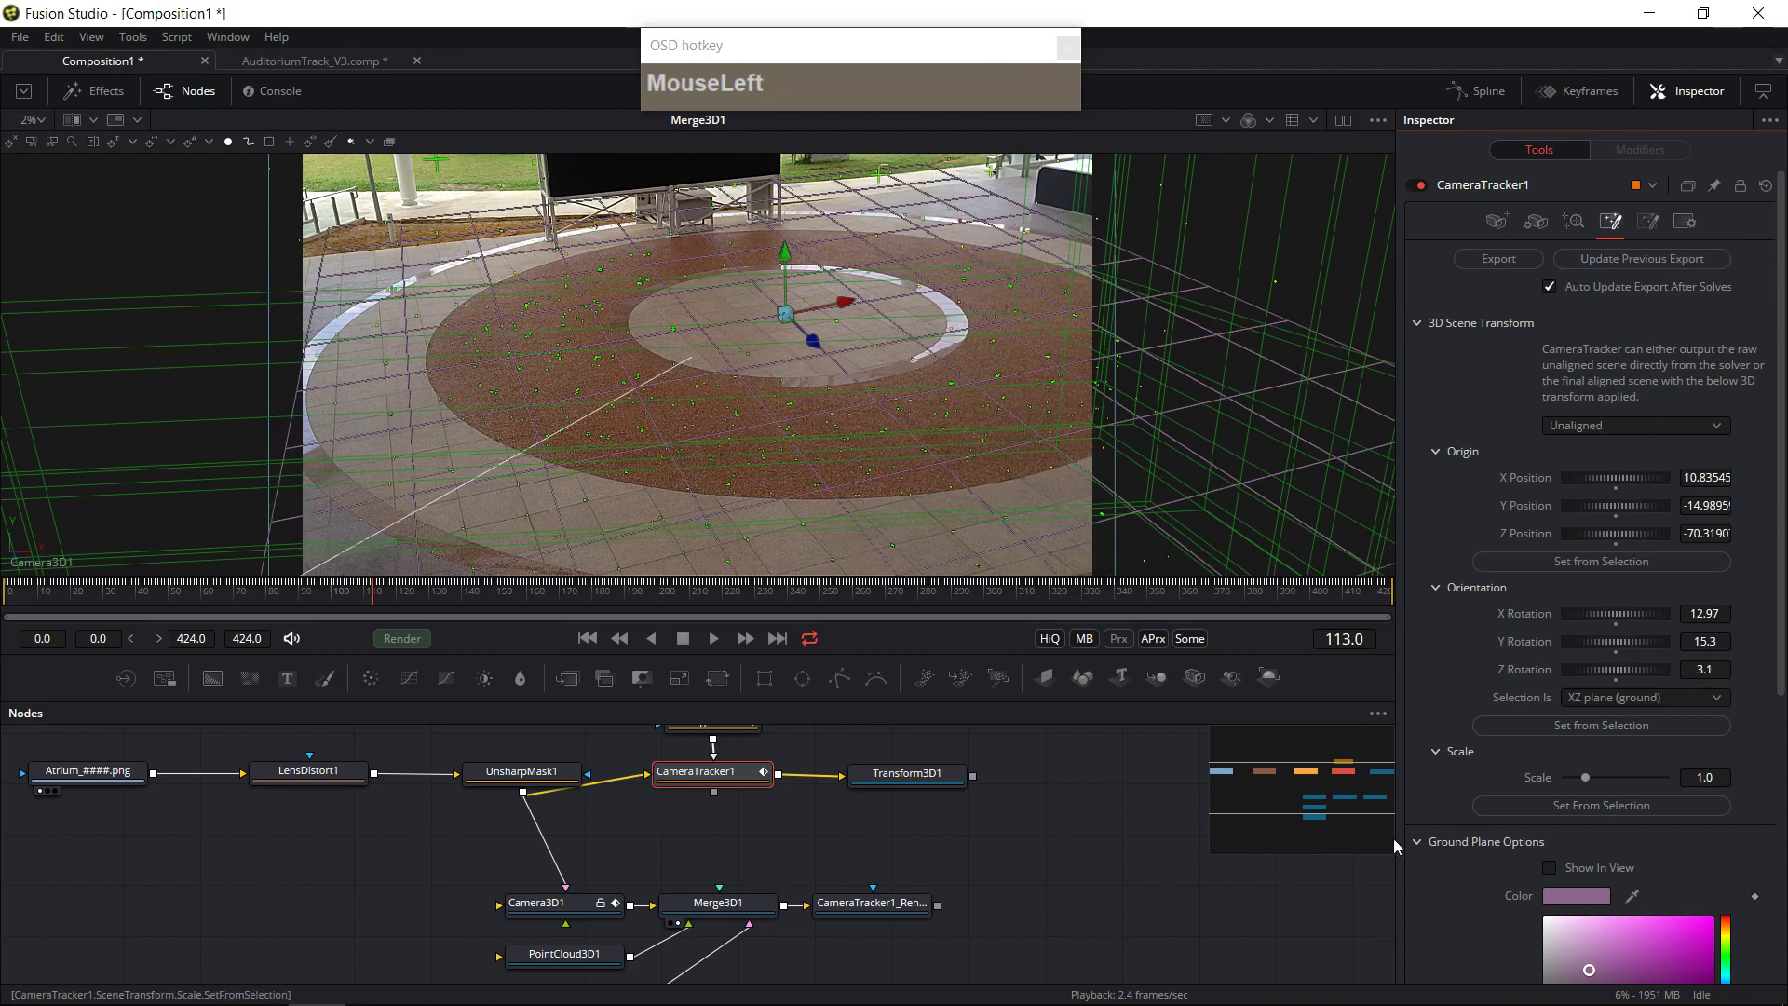
# - Reduce the ground plane size and update the previous export
pyautogui.scroll(-5, 1630, 800)
pyautogui.click(1708, 777)
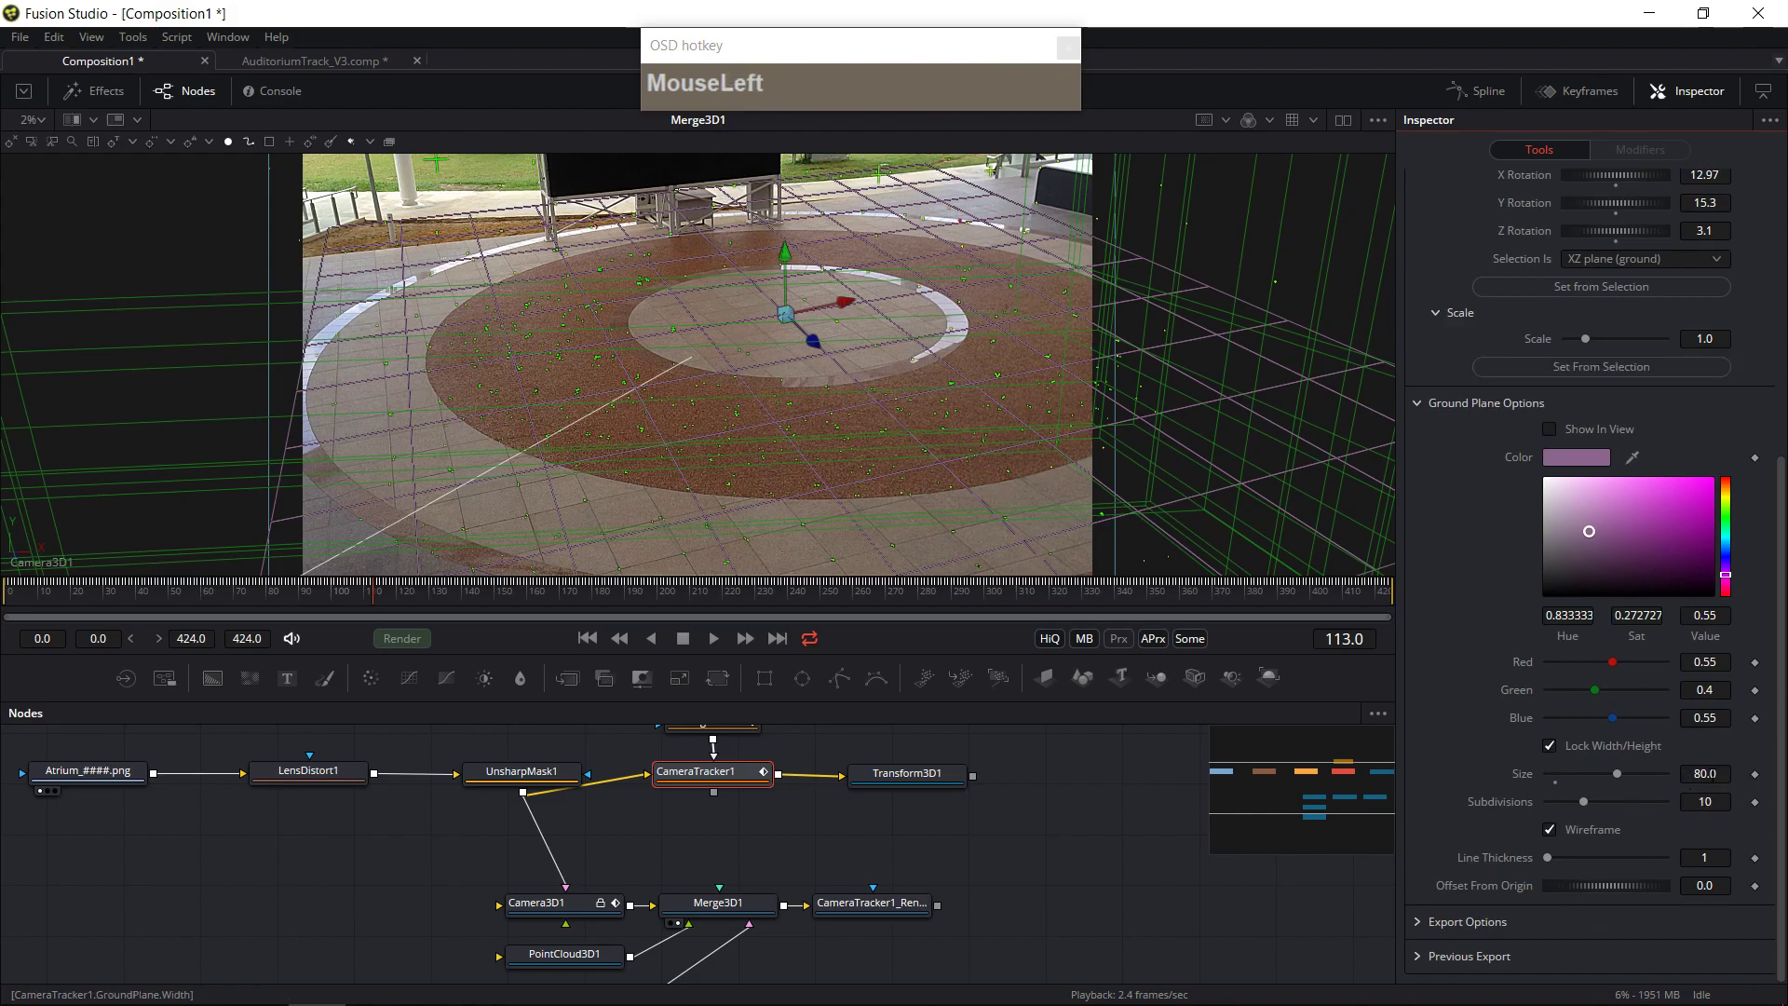
pyautogui.press('KP_Enter')
pyautogui.scroll(5, 1601, 680)
pyautogui.click(1628, 259)
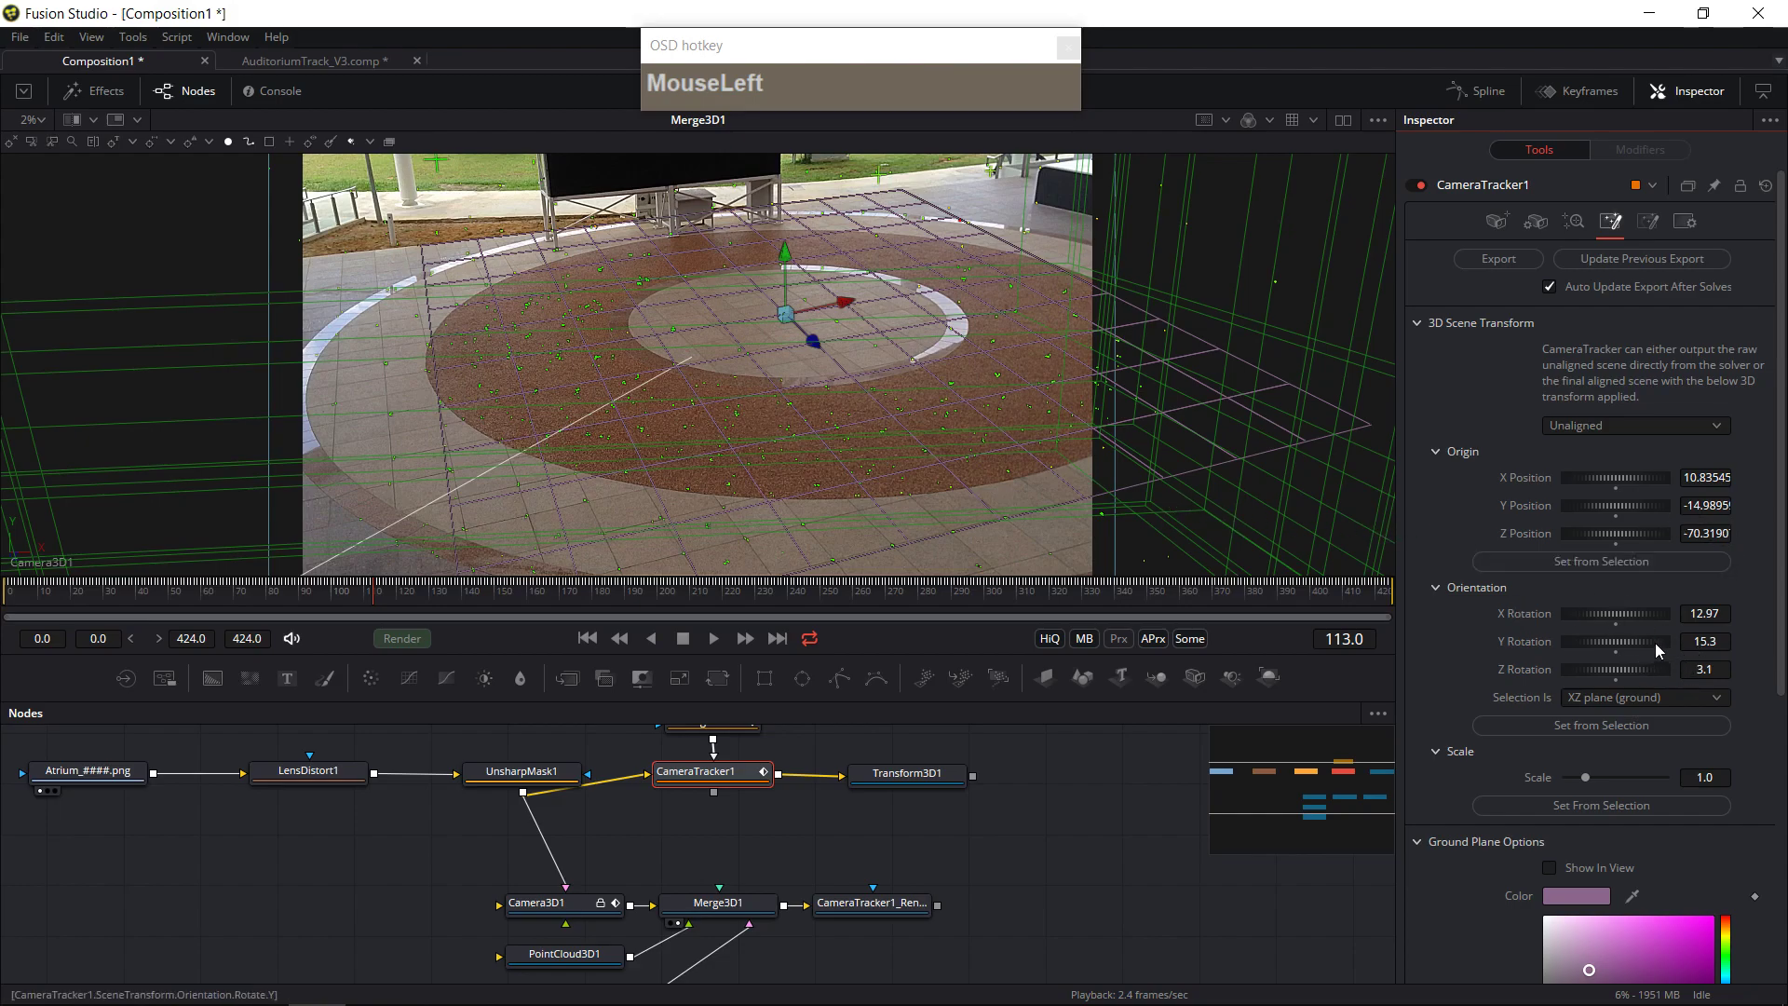
# - Fine-tune the scene's Y Rotation to 17.98 against the floor tile lines, updating the previous export after the adjustments
pyautogui.moveTo(1652, 638); pyautogui.dragTo(1656, 638)
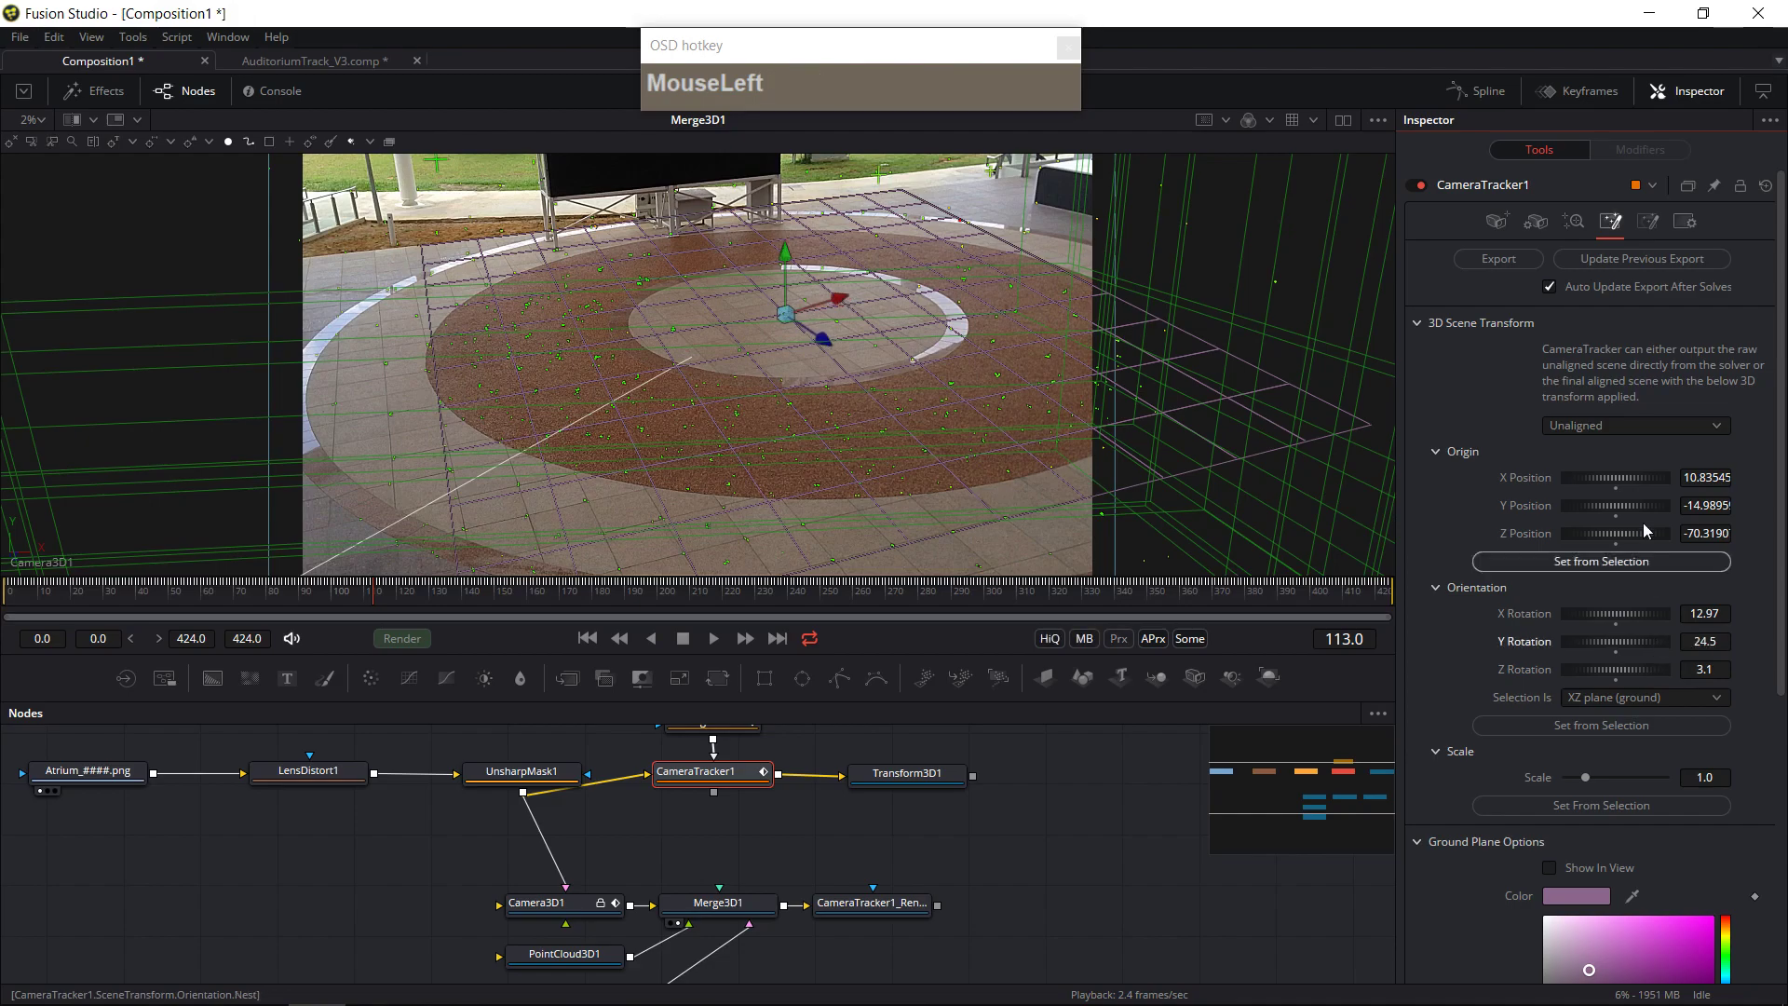
pyautogui.click(1674, 261)
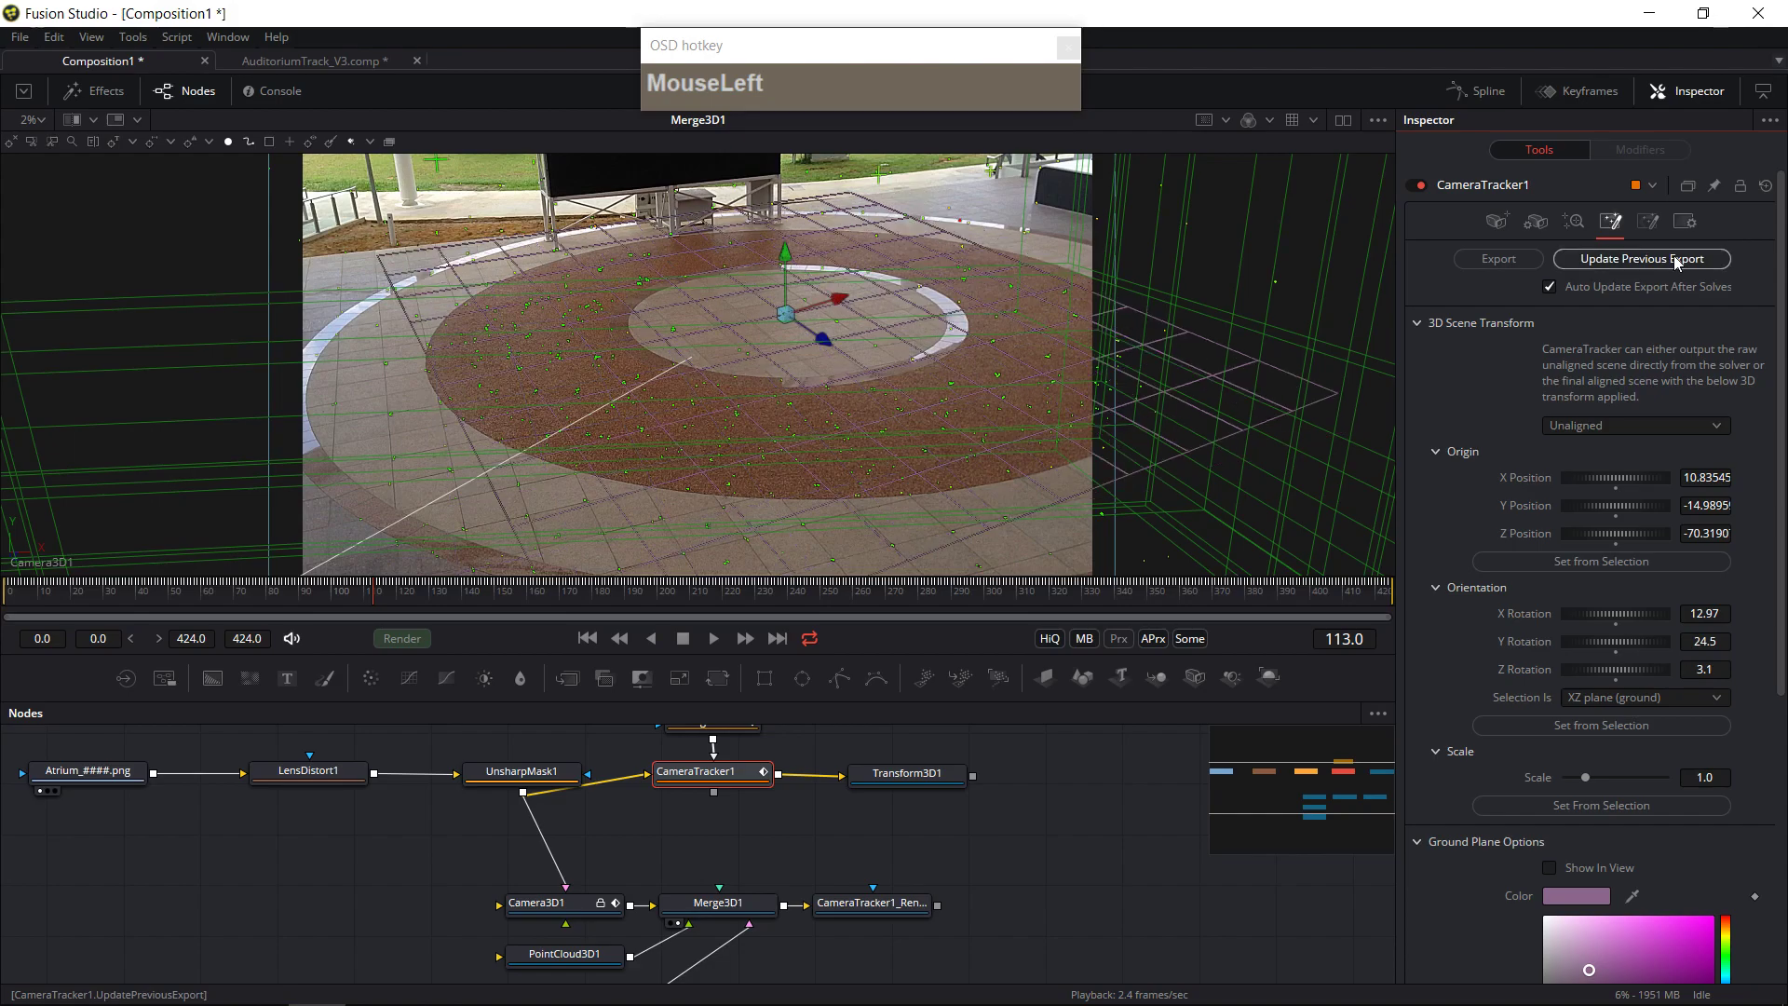
pyautogui.moveTo(1635, 649); pyautogui.dragTo(1641, 649)
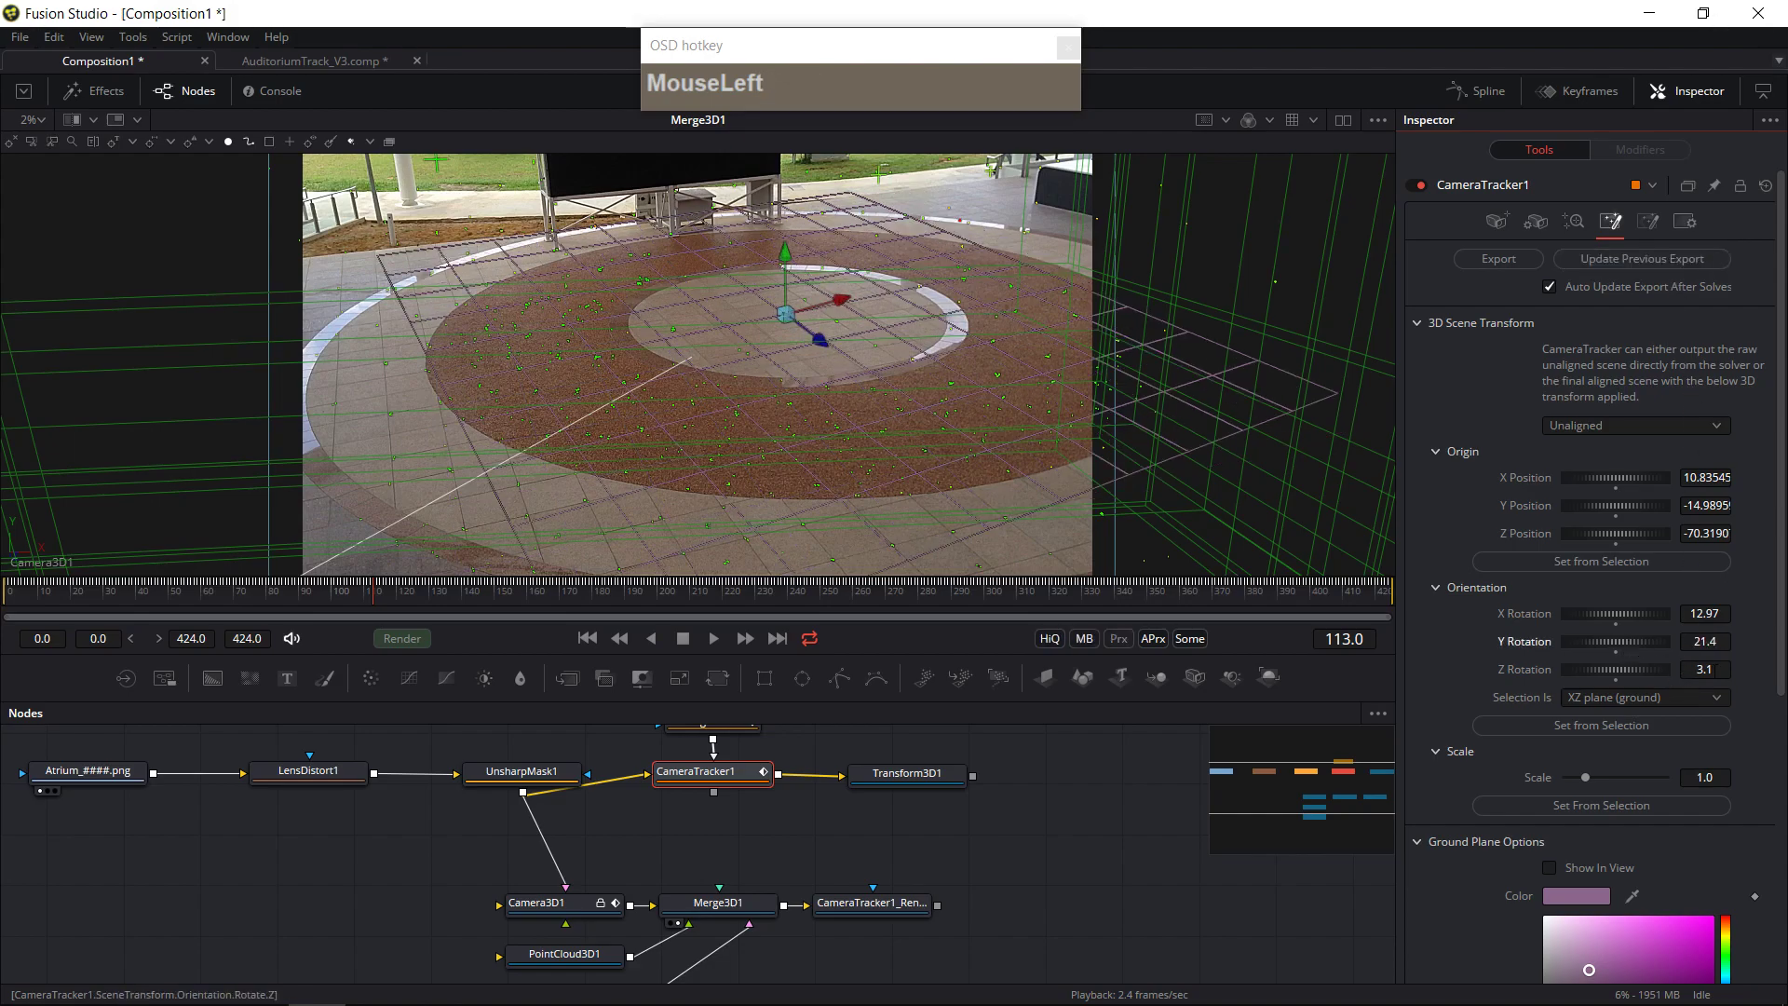
pyautogui.click(1708, 265)
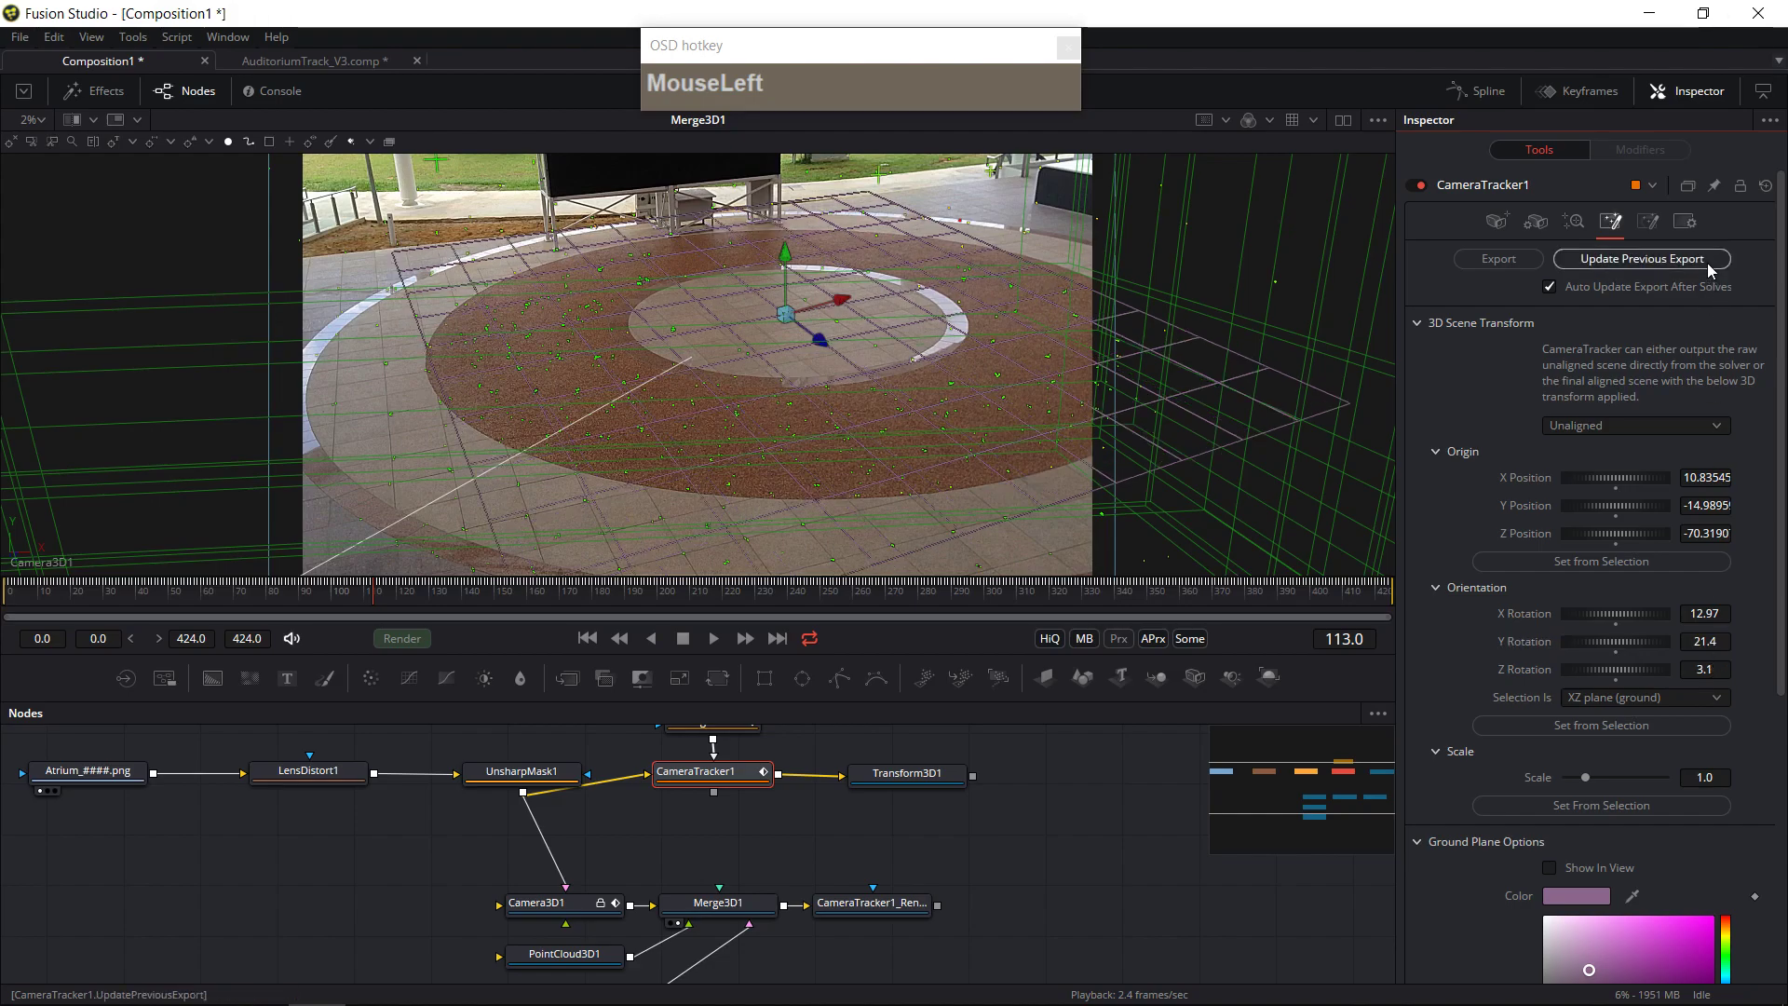
pyautogui.moveTo(1620, 640); pyautogui.dragTo(1614, 640)
pyautogui.click(1679, 263)
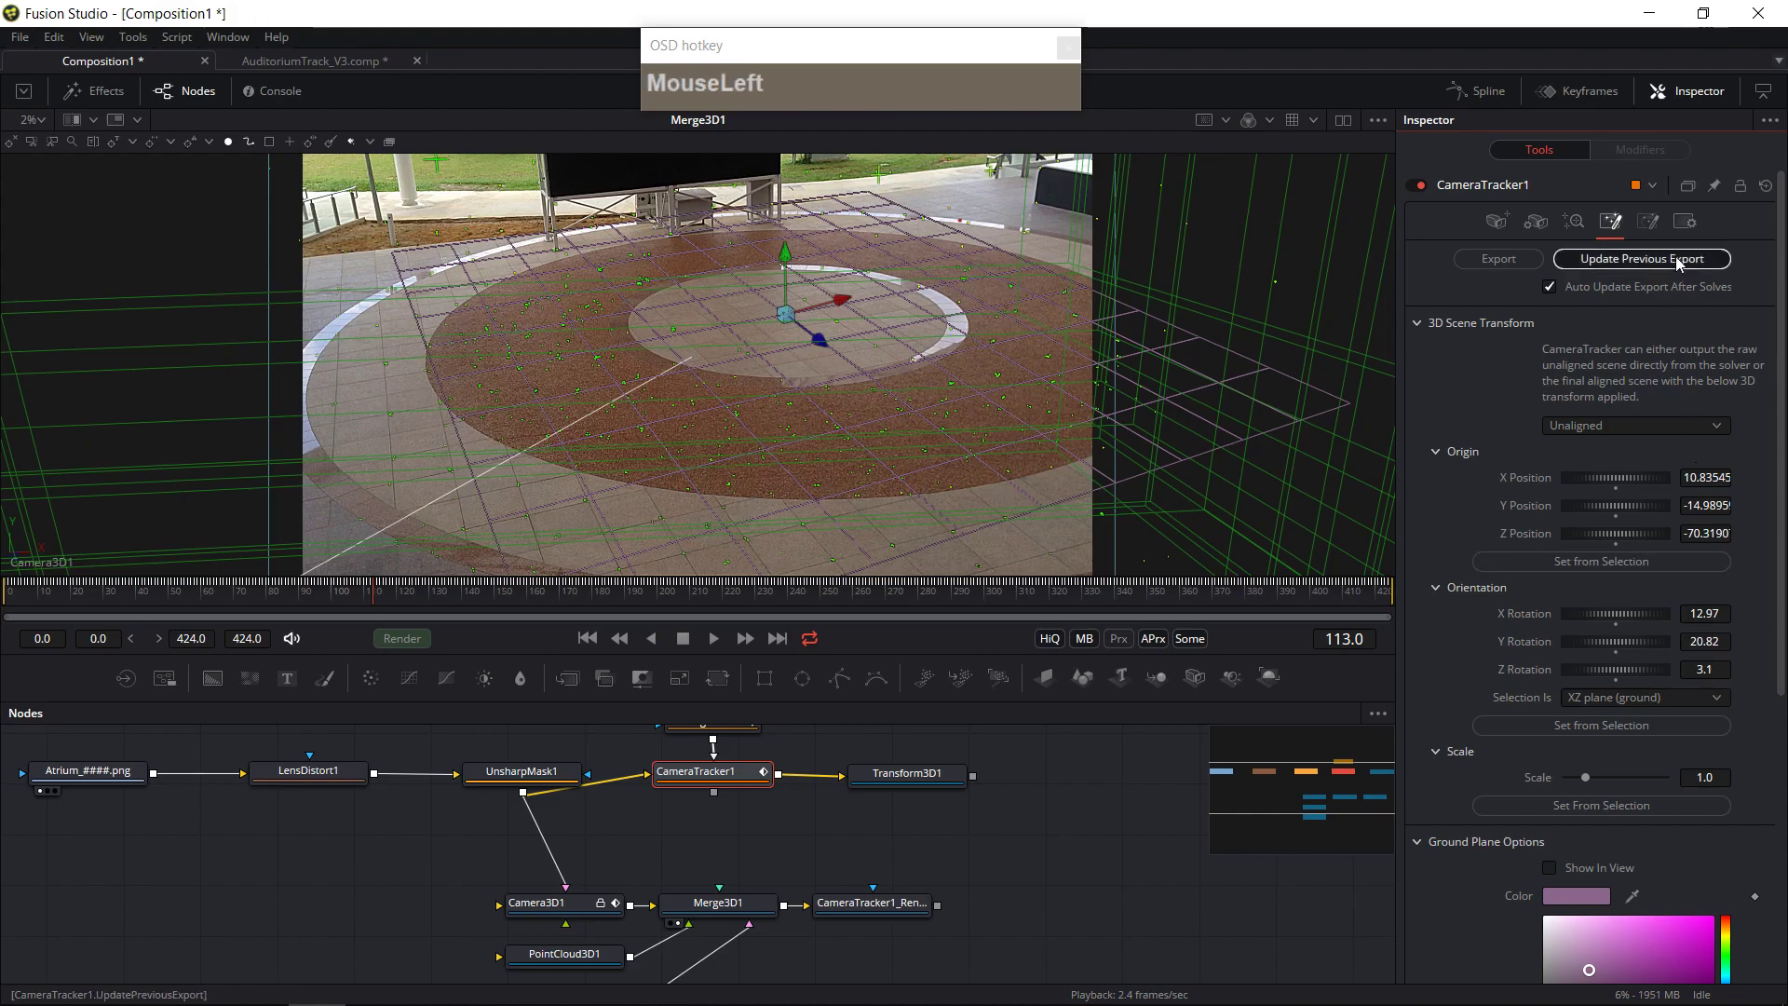
pyautogui.moveTo(1615, 641); pyautogui.dragTo(1606, 641)
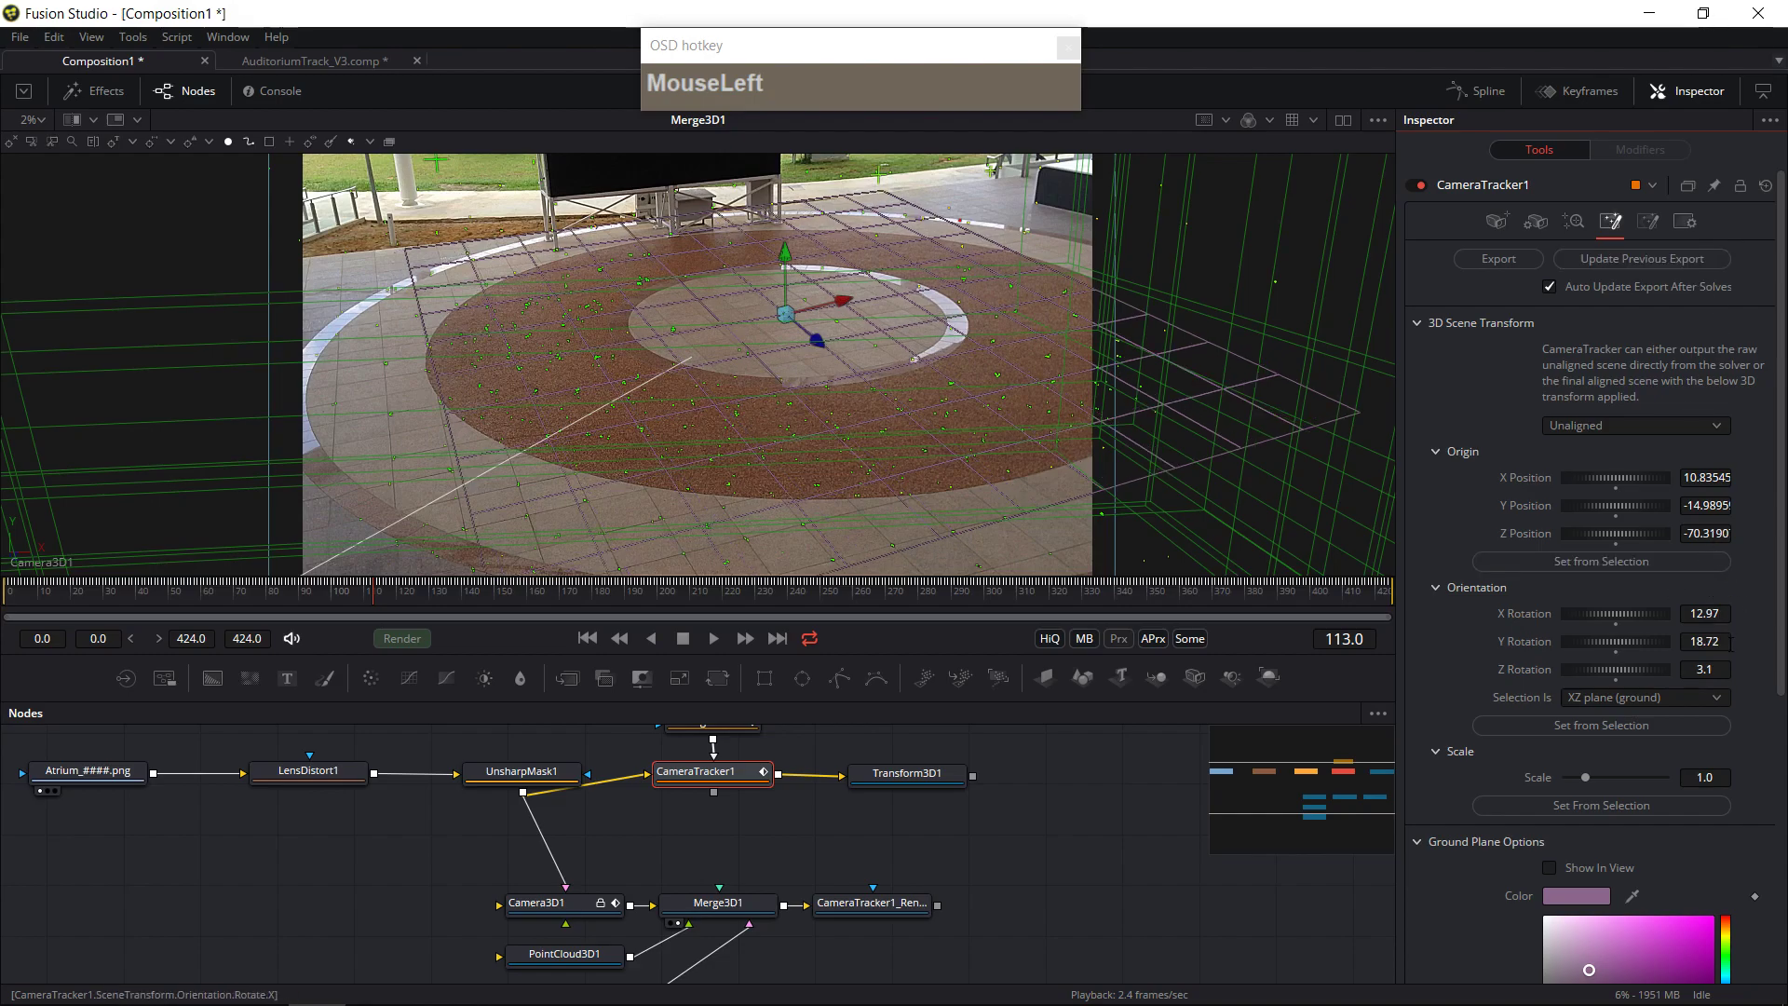
pyautogui.moveTo(1616, 640); pyautogui.dragTo(1584, 641)
pyautogui.click(1695, 265)
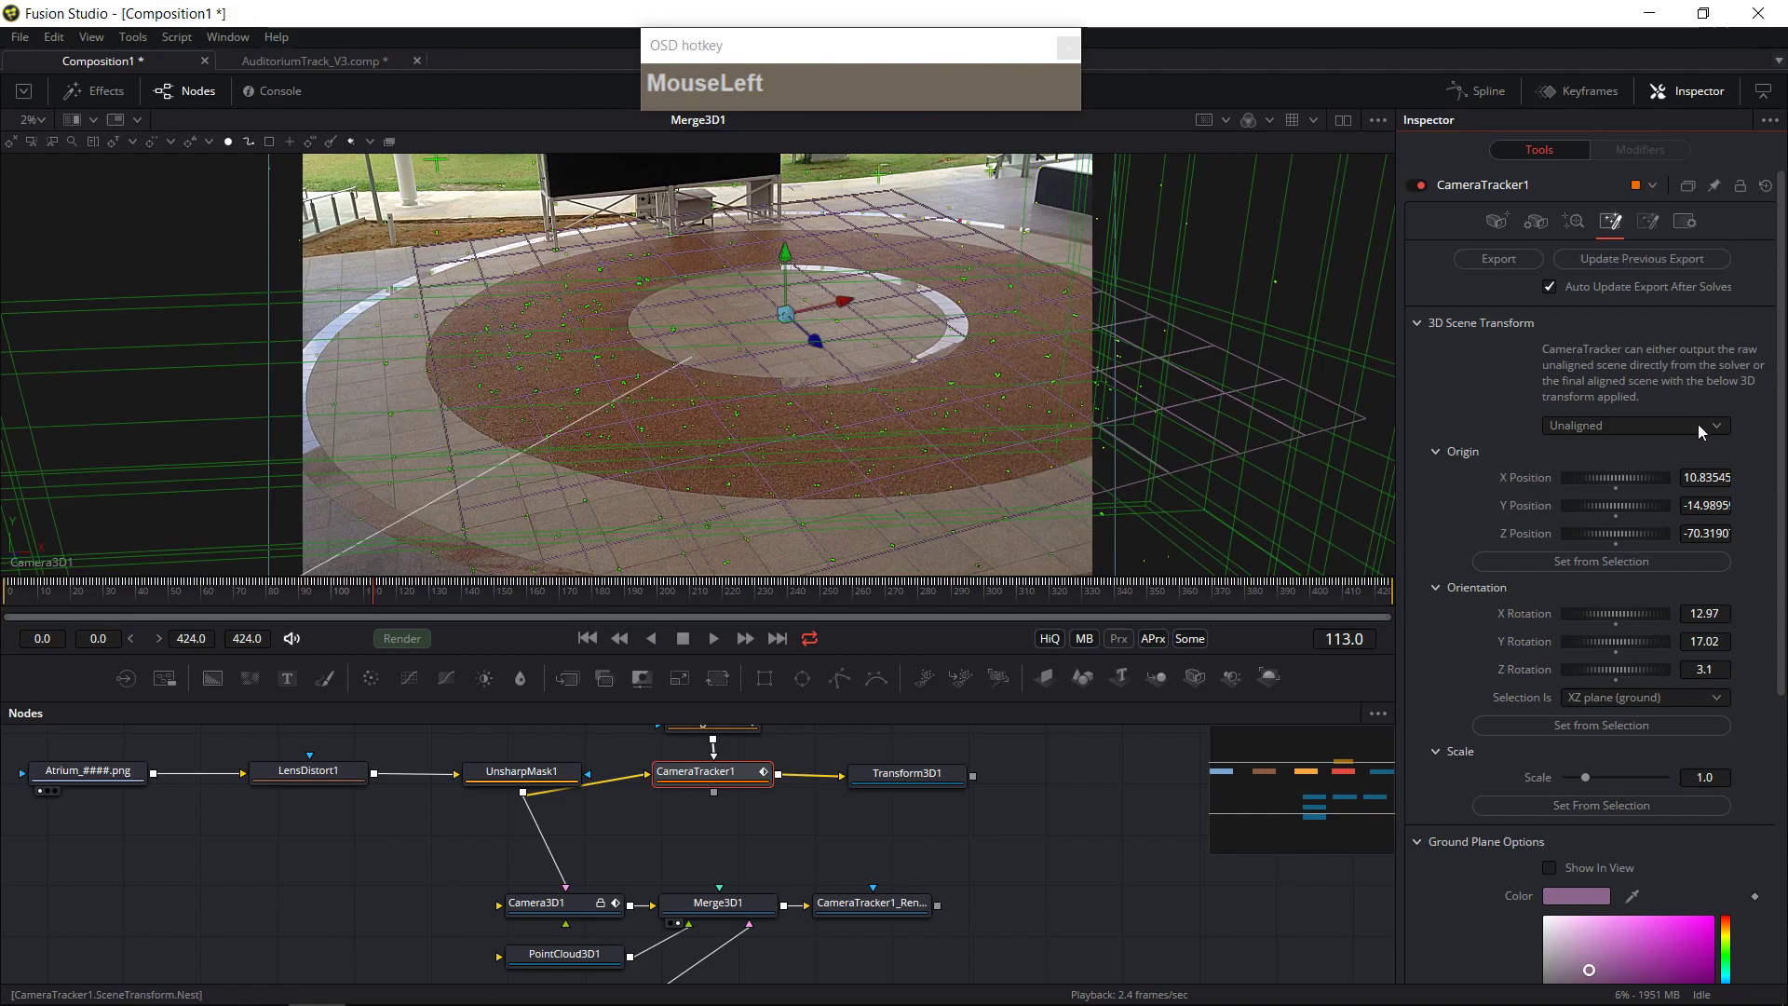
pyautogui.moveTo(1714, 643); pyautogui.dragTo(1721, 643)
pyautogui.click(1689, 261)
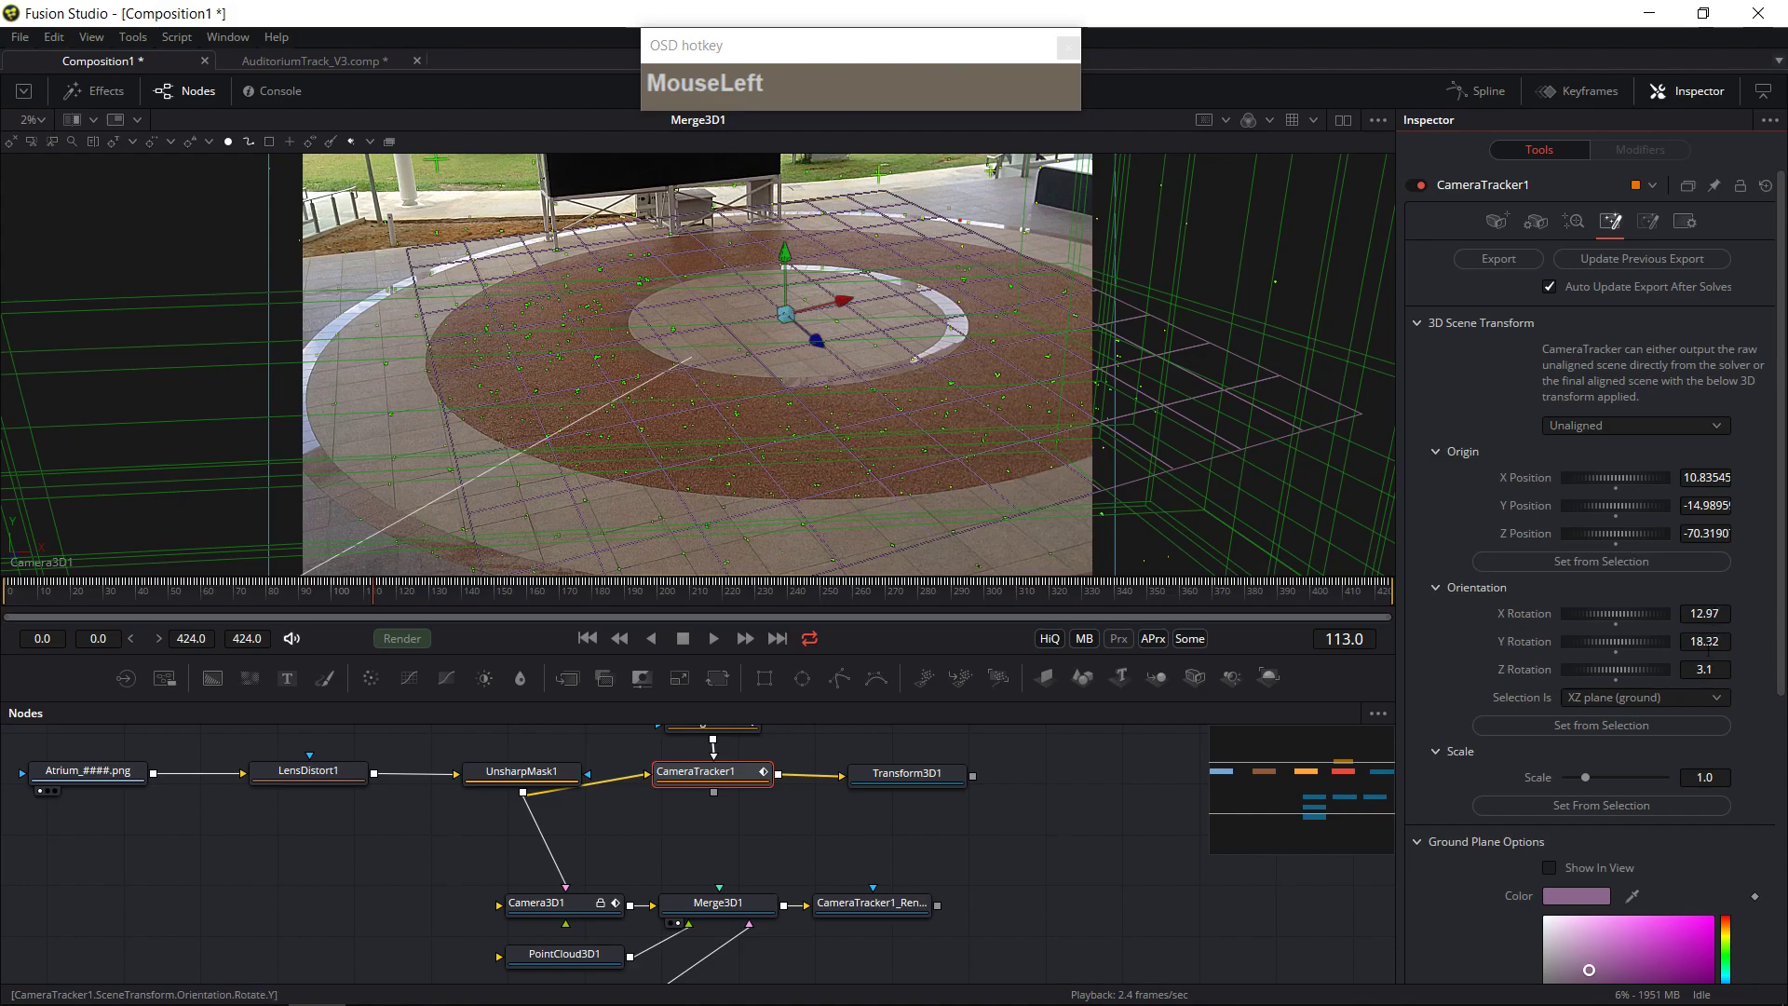
pyautogui.moveTo(1706, 650); pyautogui.dragTo(1702, 641)
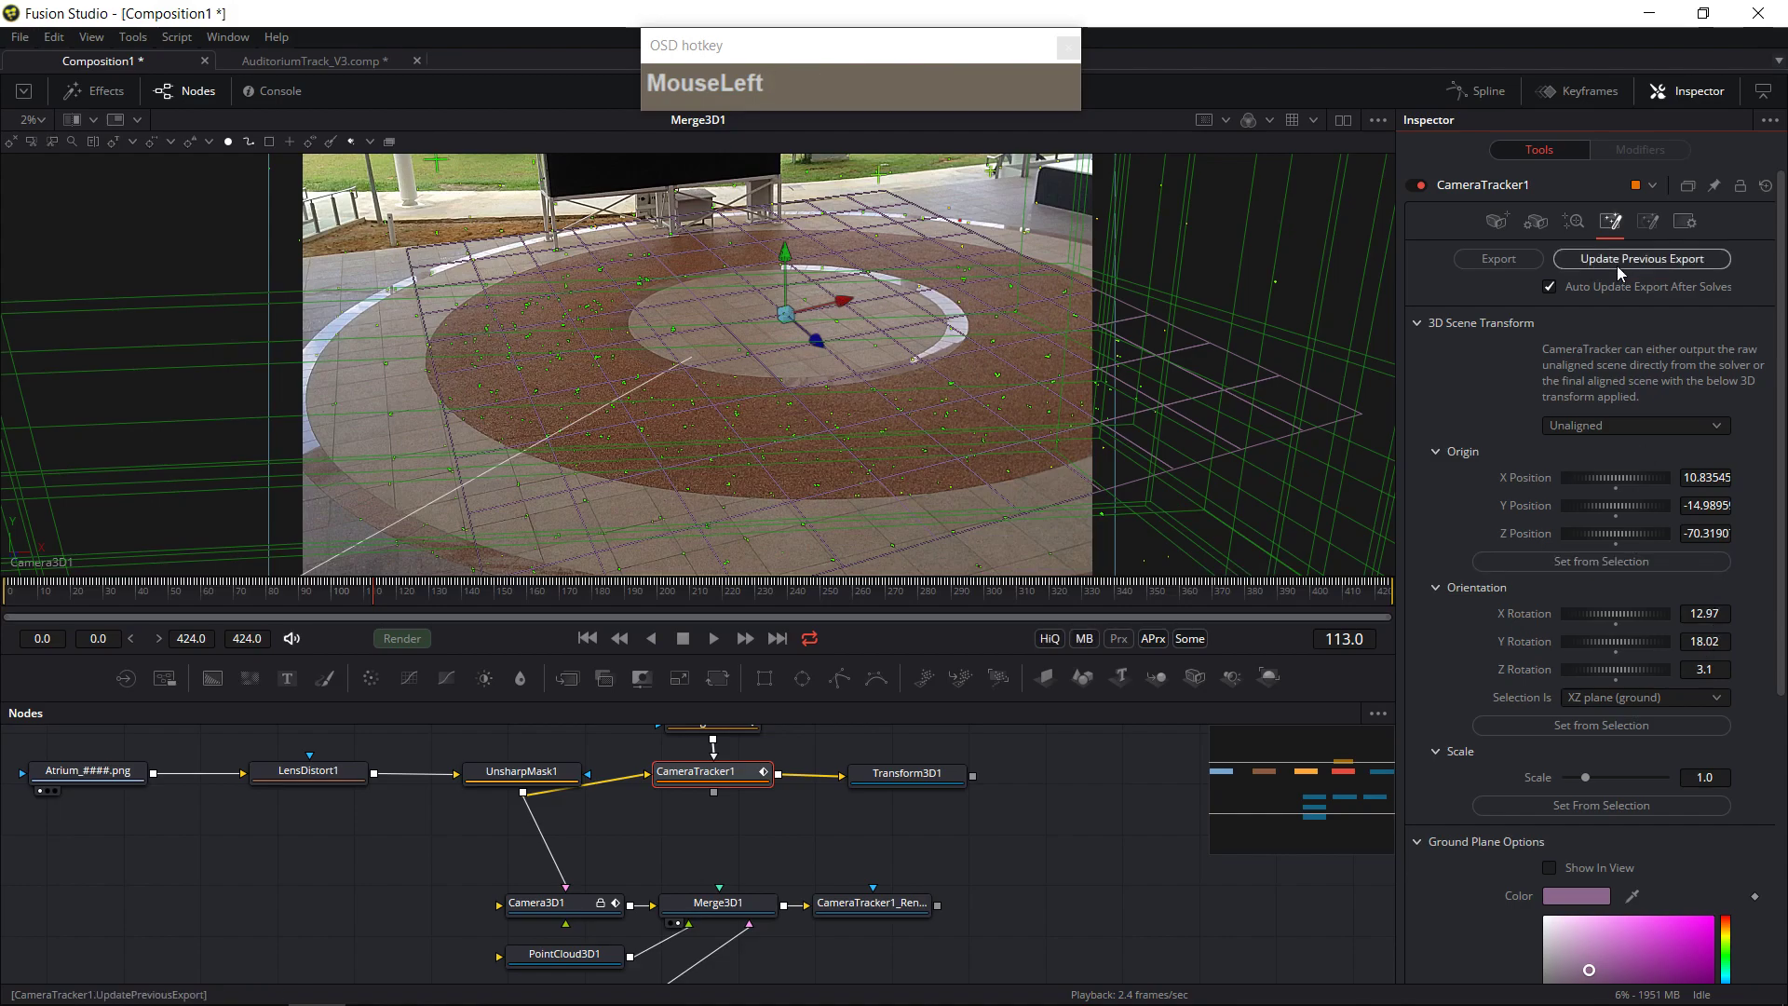
pyautogui.keyDown('ctrl'); pyautogui.click(1704, 641); pyautogui.keyUp('ctrl')
pyautogui.click(1663, 261)
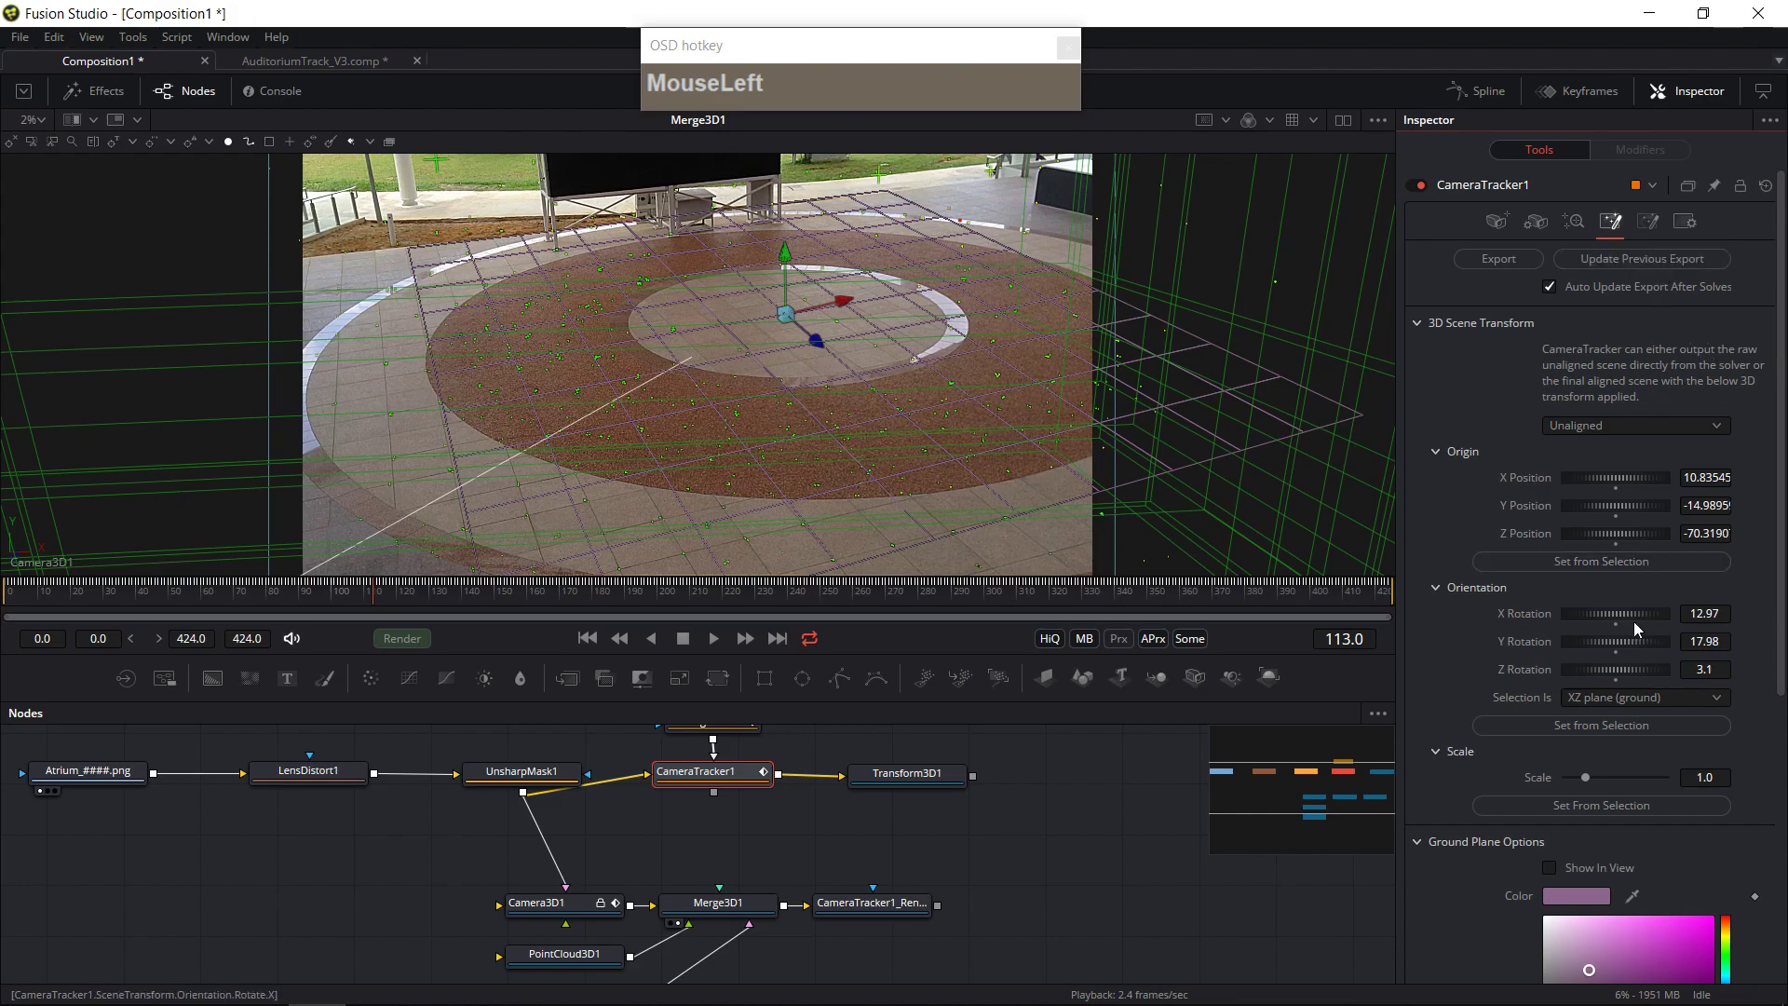
# - Set the scene's X Rotation to 12.3 and update the previous export
pyautogui.keyDown('ctrl'); pyautogui.moveTo(1696, 620); pyautogui.dragTo(1689, 620); pyautogui.keyUp('ctrl')
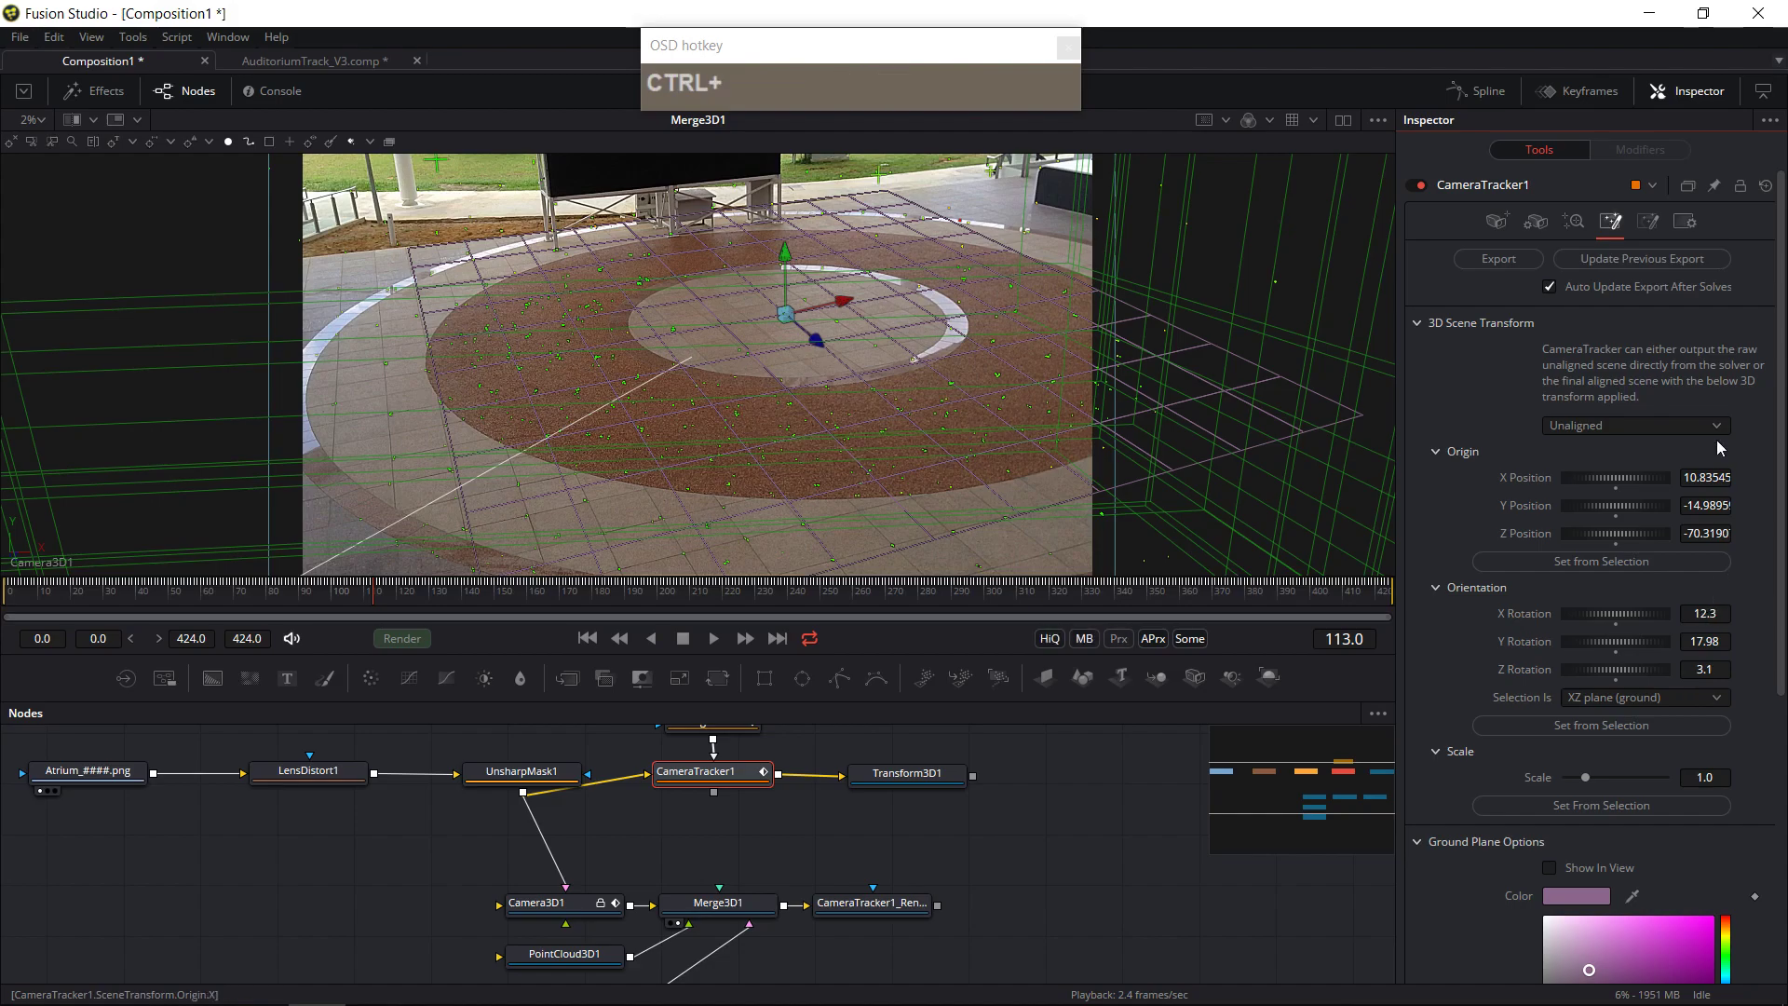
pyautogui.click(1669, 259)
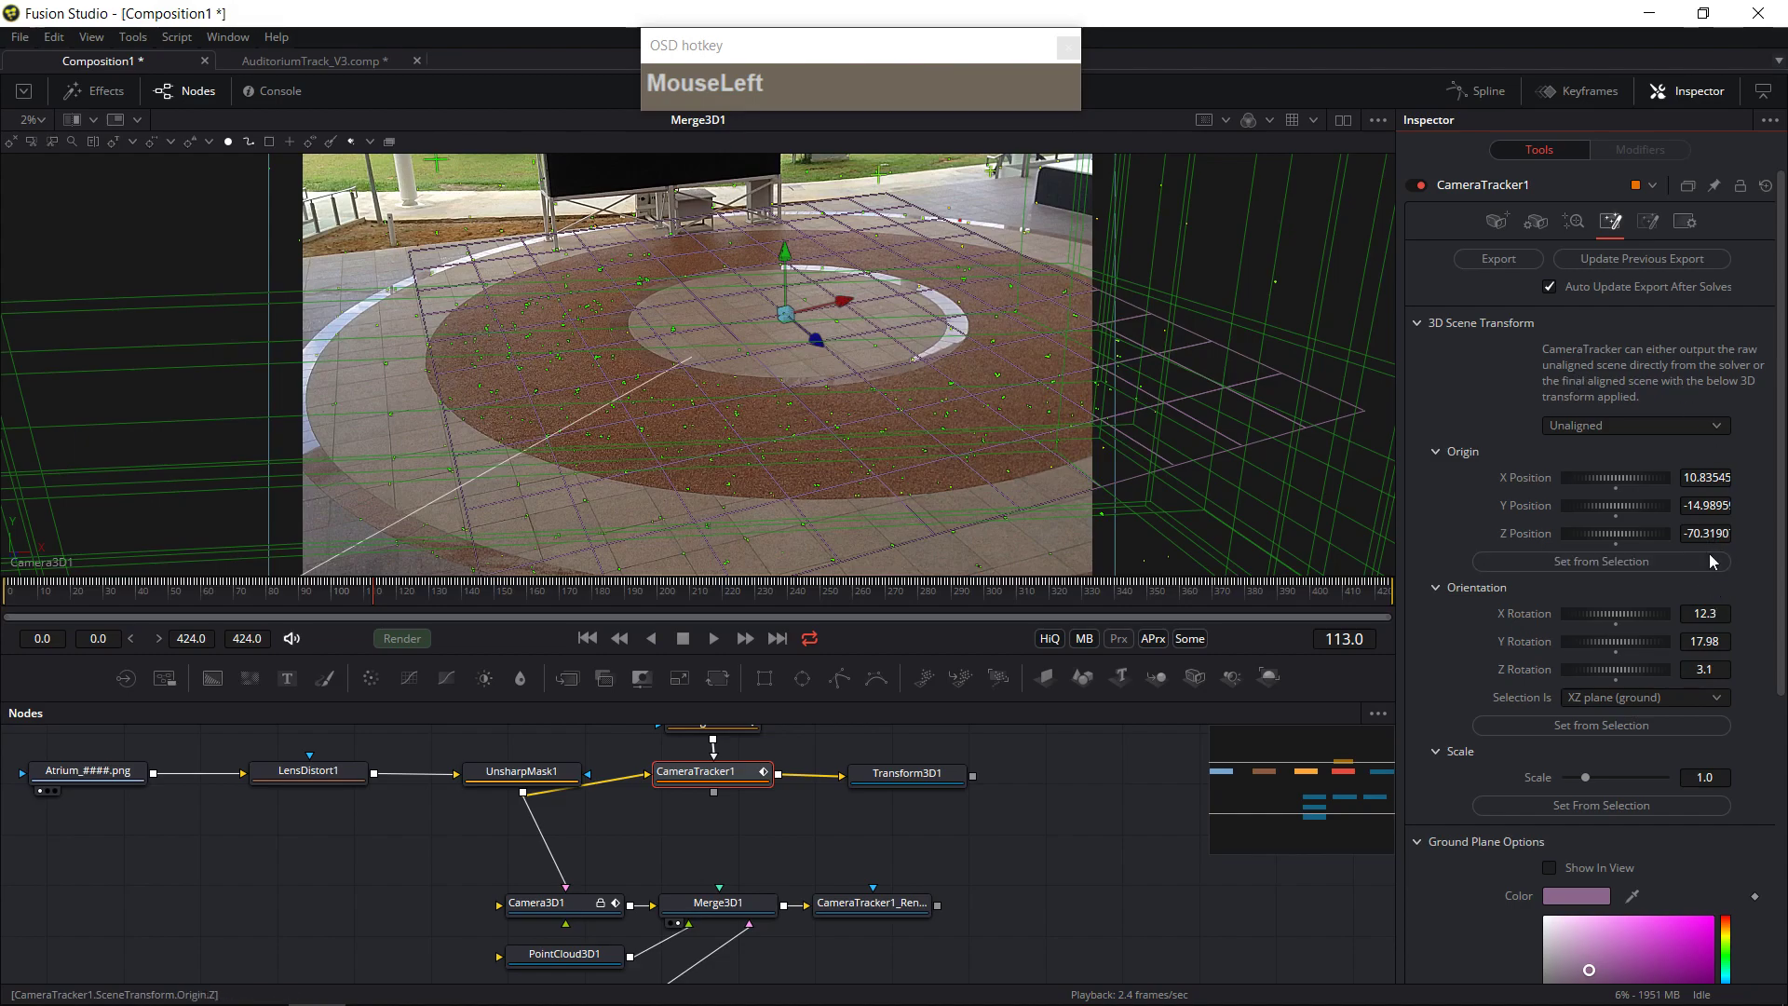
# - Try lowering the scene's Z Rotation to 0.5, -0.14 and -0.84, updating the previous export after each change
pyautogui.keyDown('ctrl'); pyautogui.click(1700, 669); pyautogui.keyUp('ctrl')
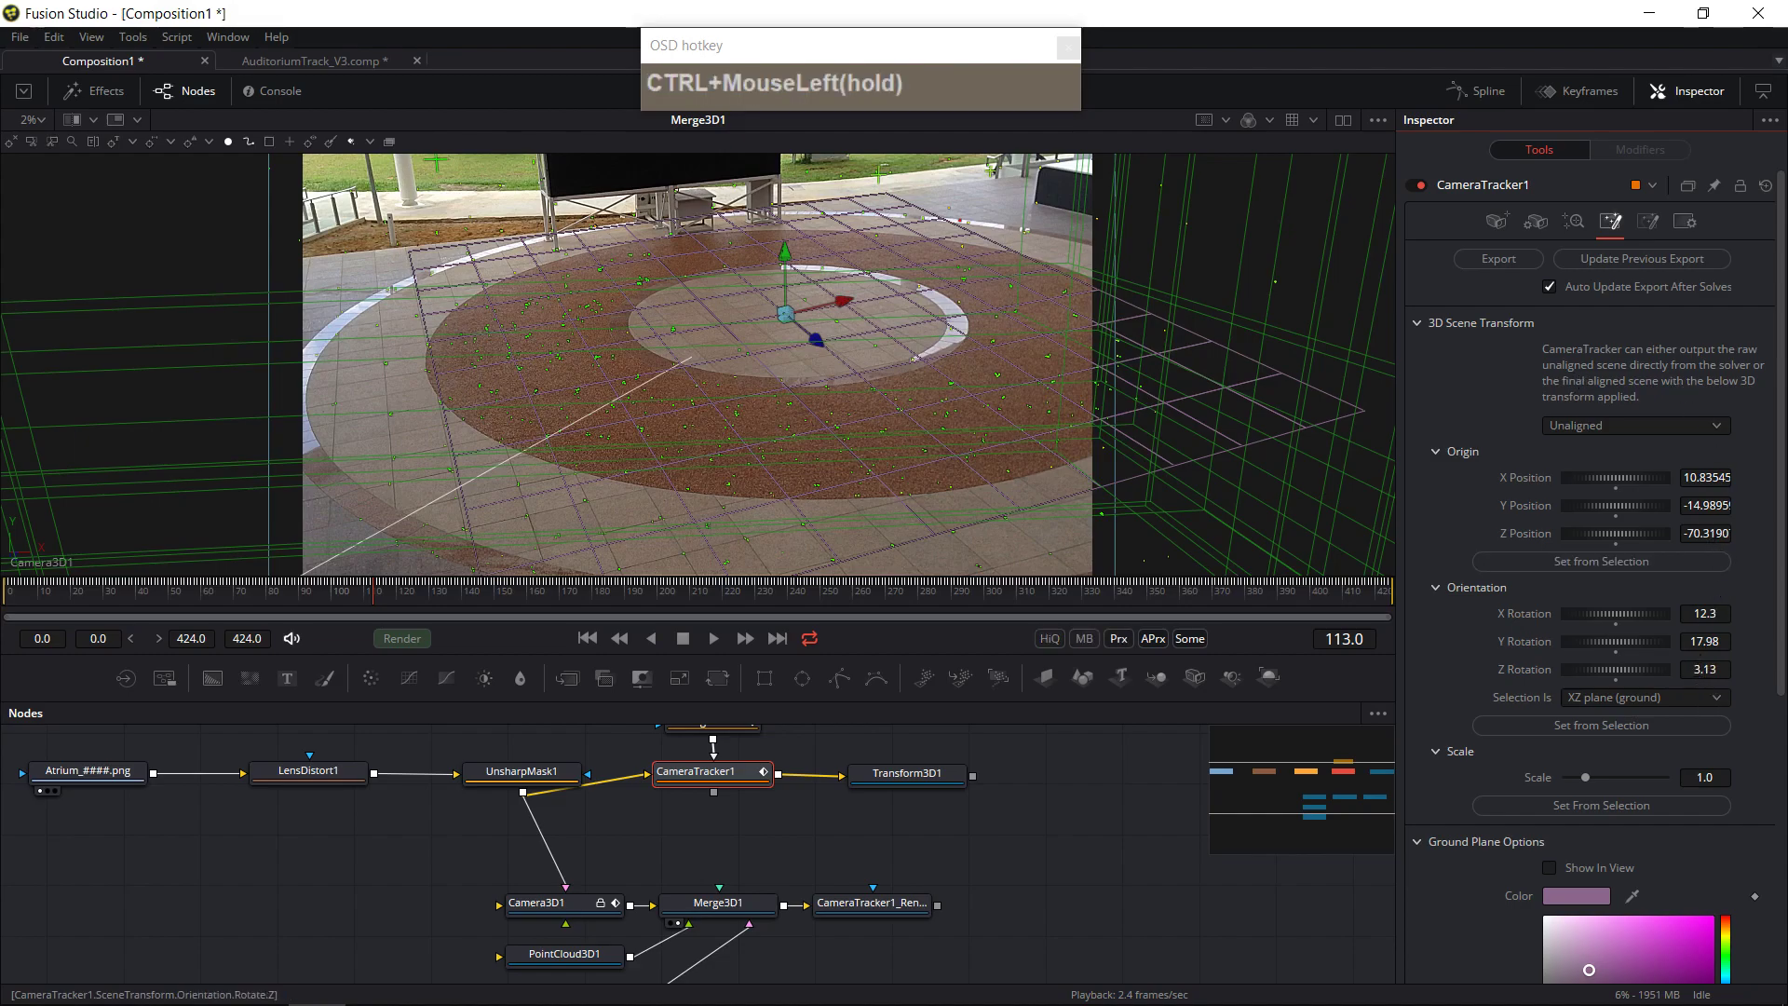
pyautogui.moveTo(1700, 669); pyautogui.dragTo(1673, 669)
pyautogui.click(1655, 263)
pyautogui.press('ctrl')
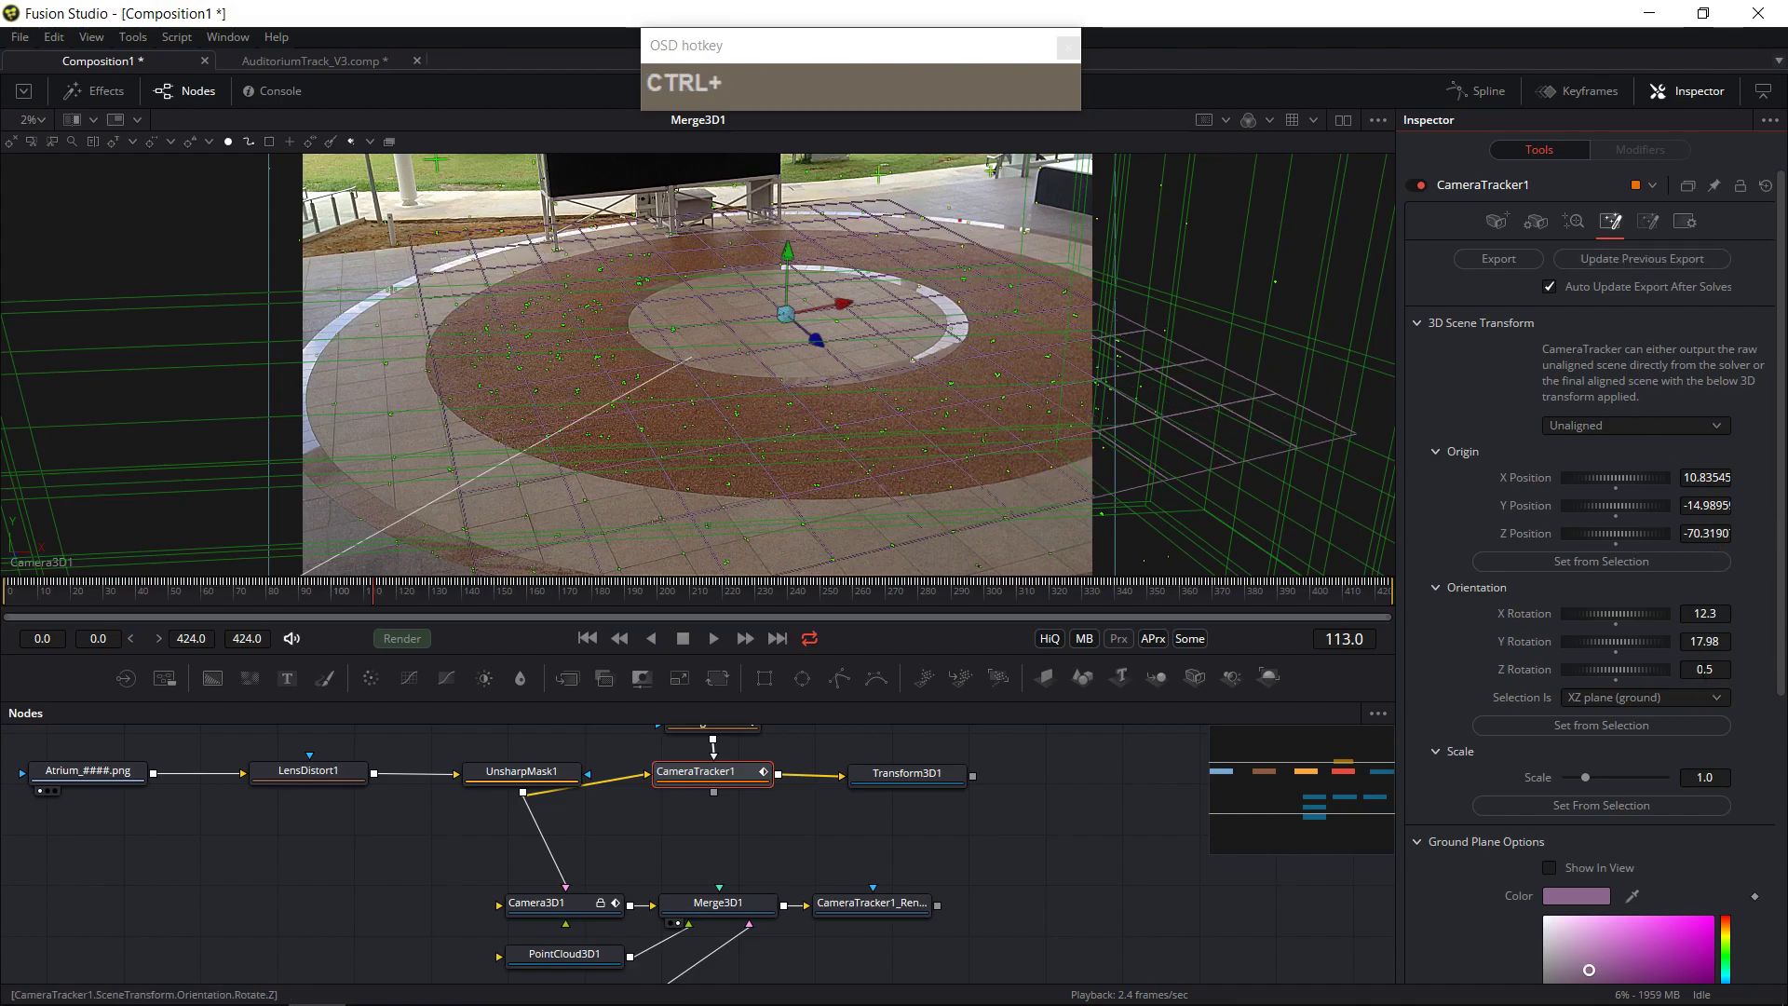
pyautogui.moveTo(1703, 668); pyautogui.dragTo(1690, 668)
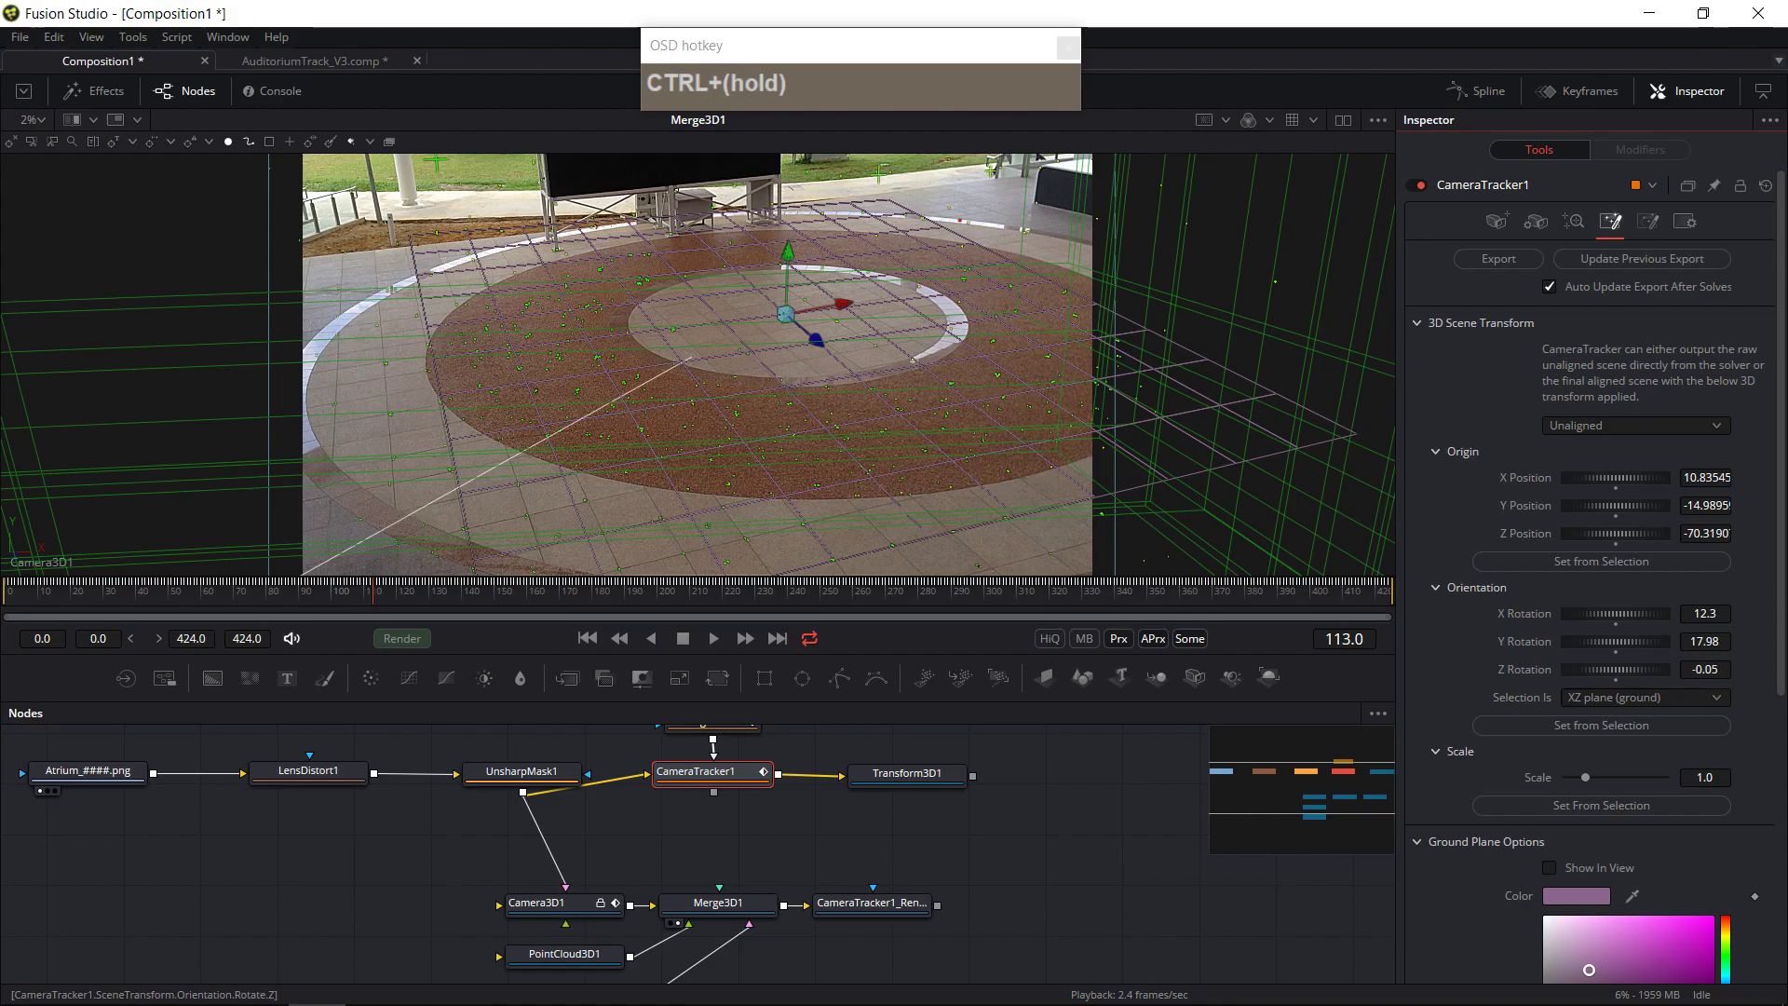
pyautogui.click(1683, 267)
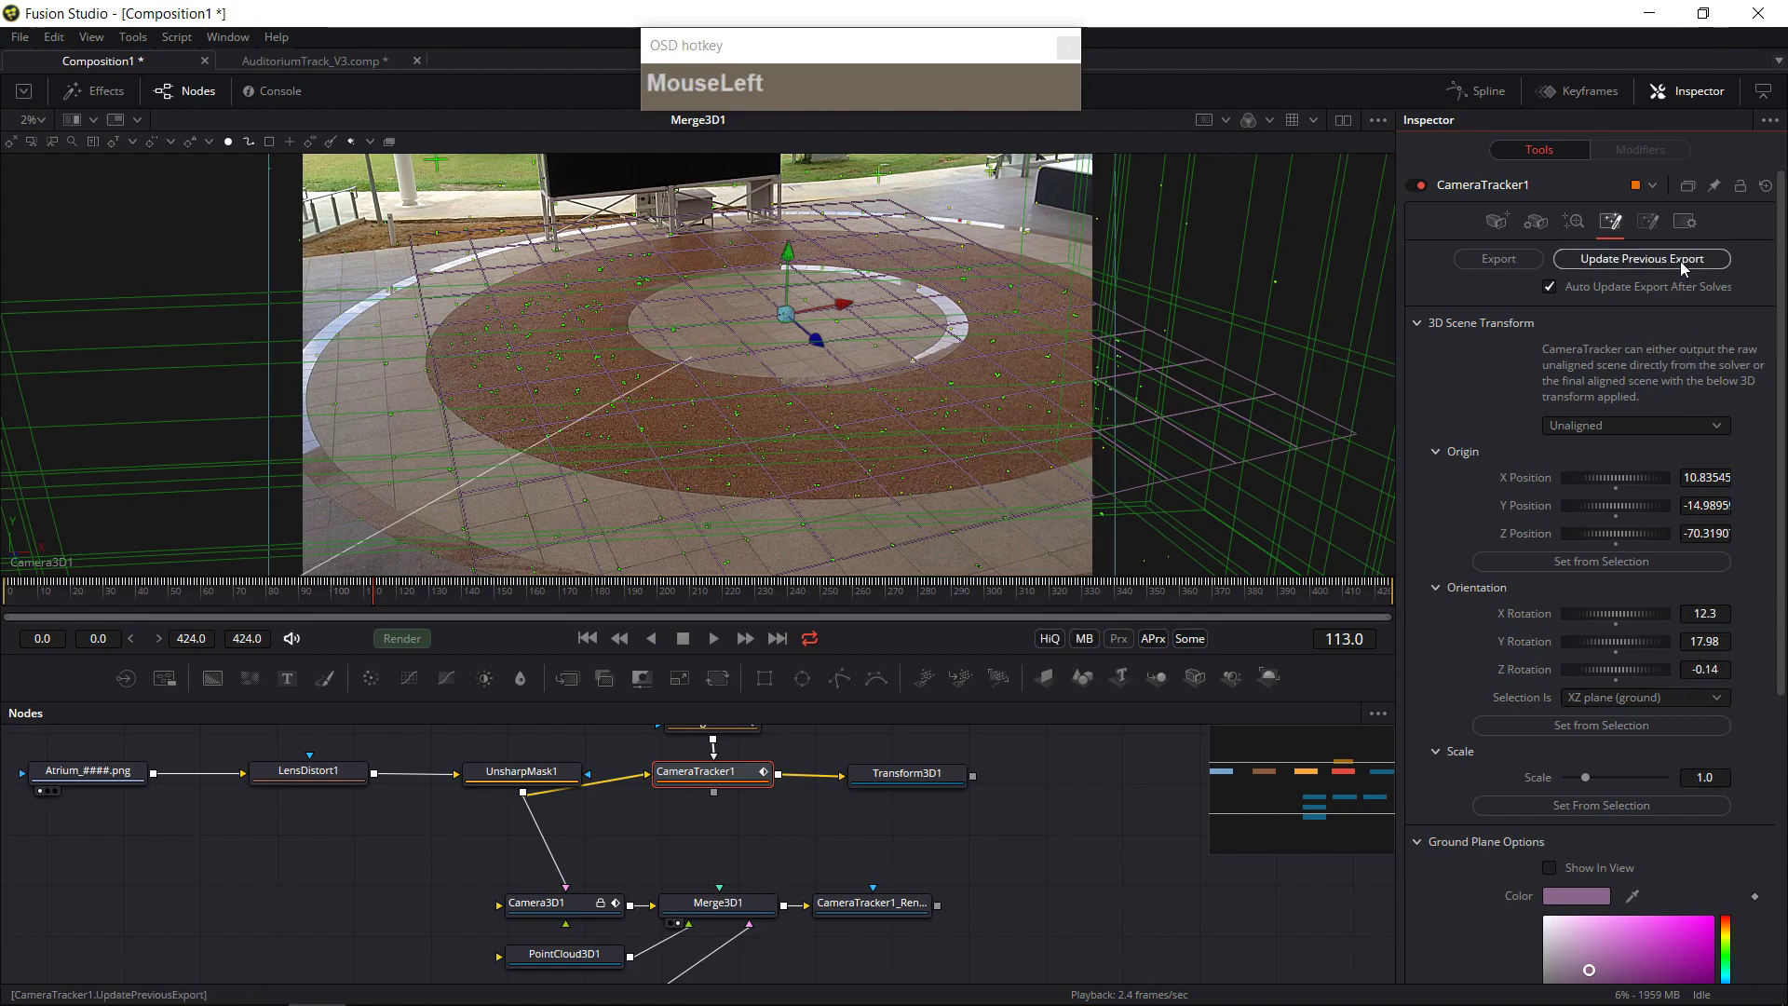
pyautogui.moveTo(1704, 668); pyautogui.dragTo(1719, 668)
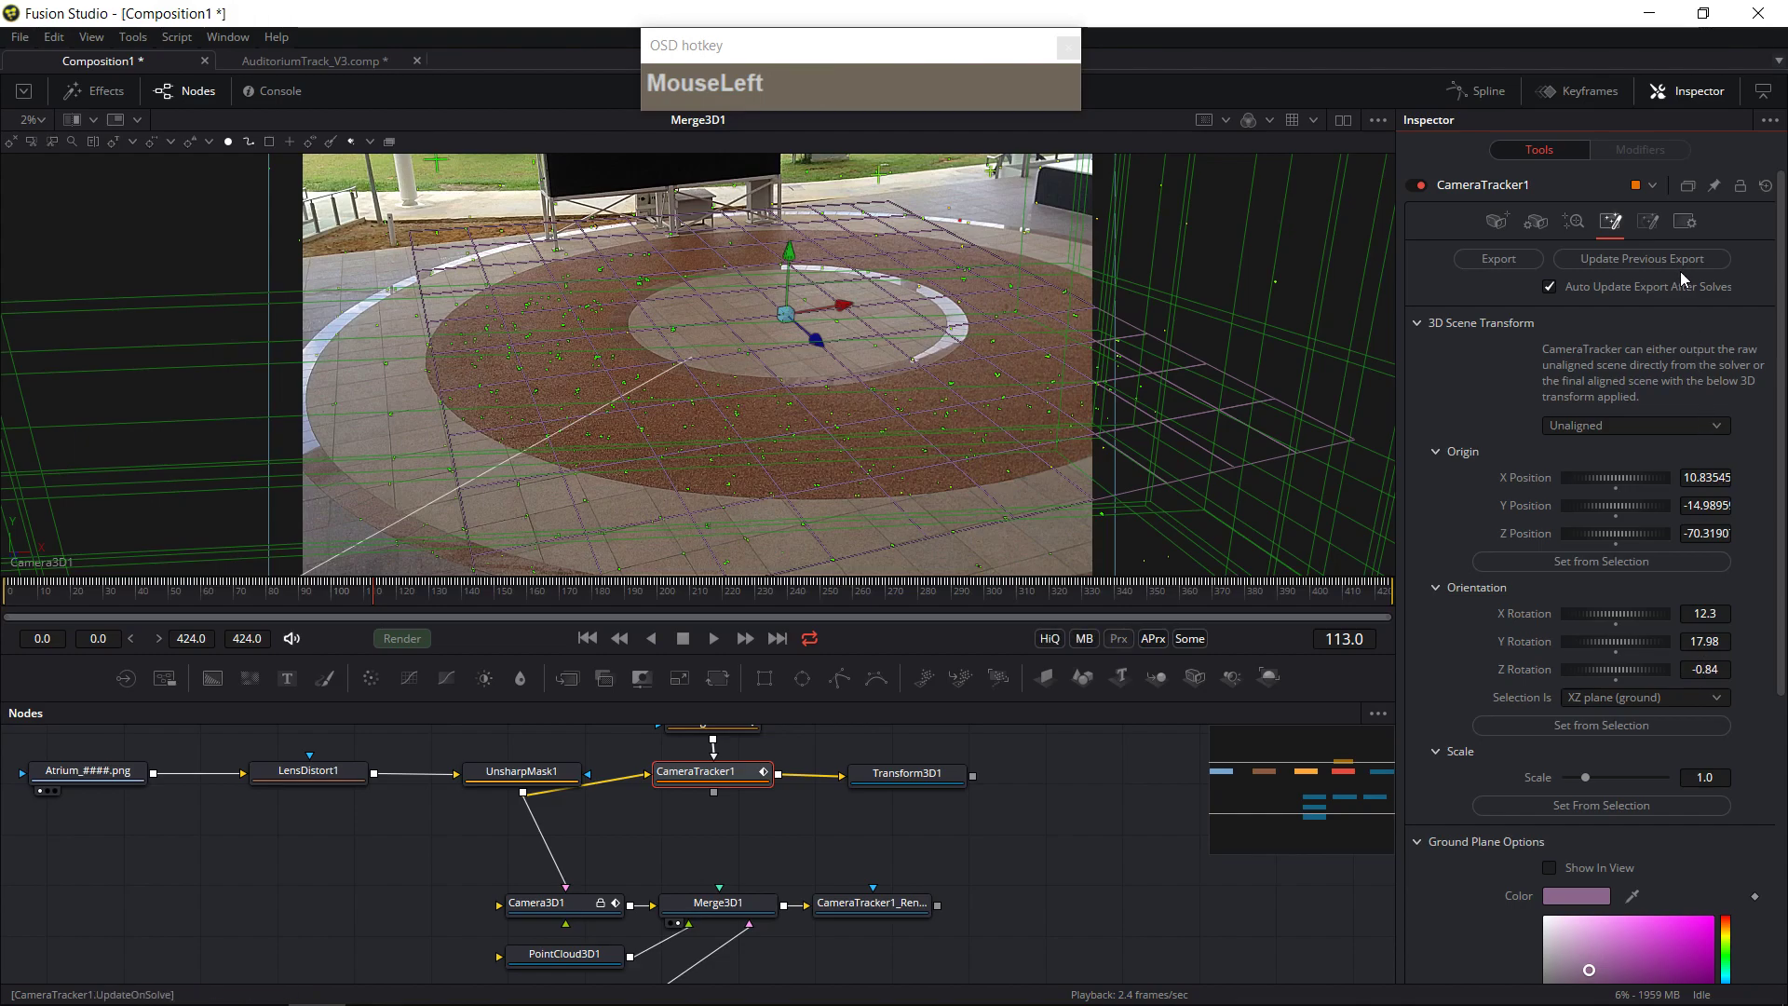
pyautogui.click(1681, 262)
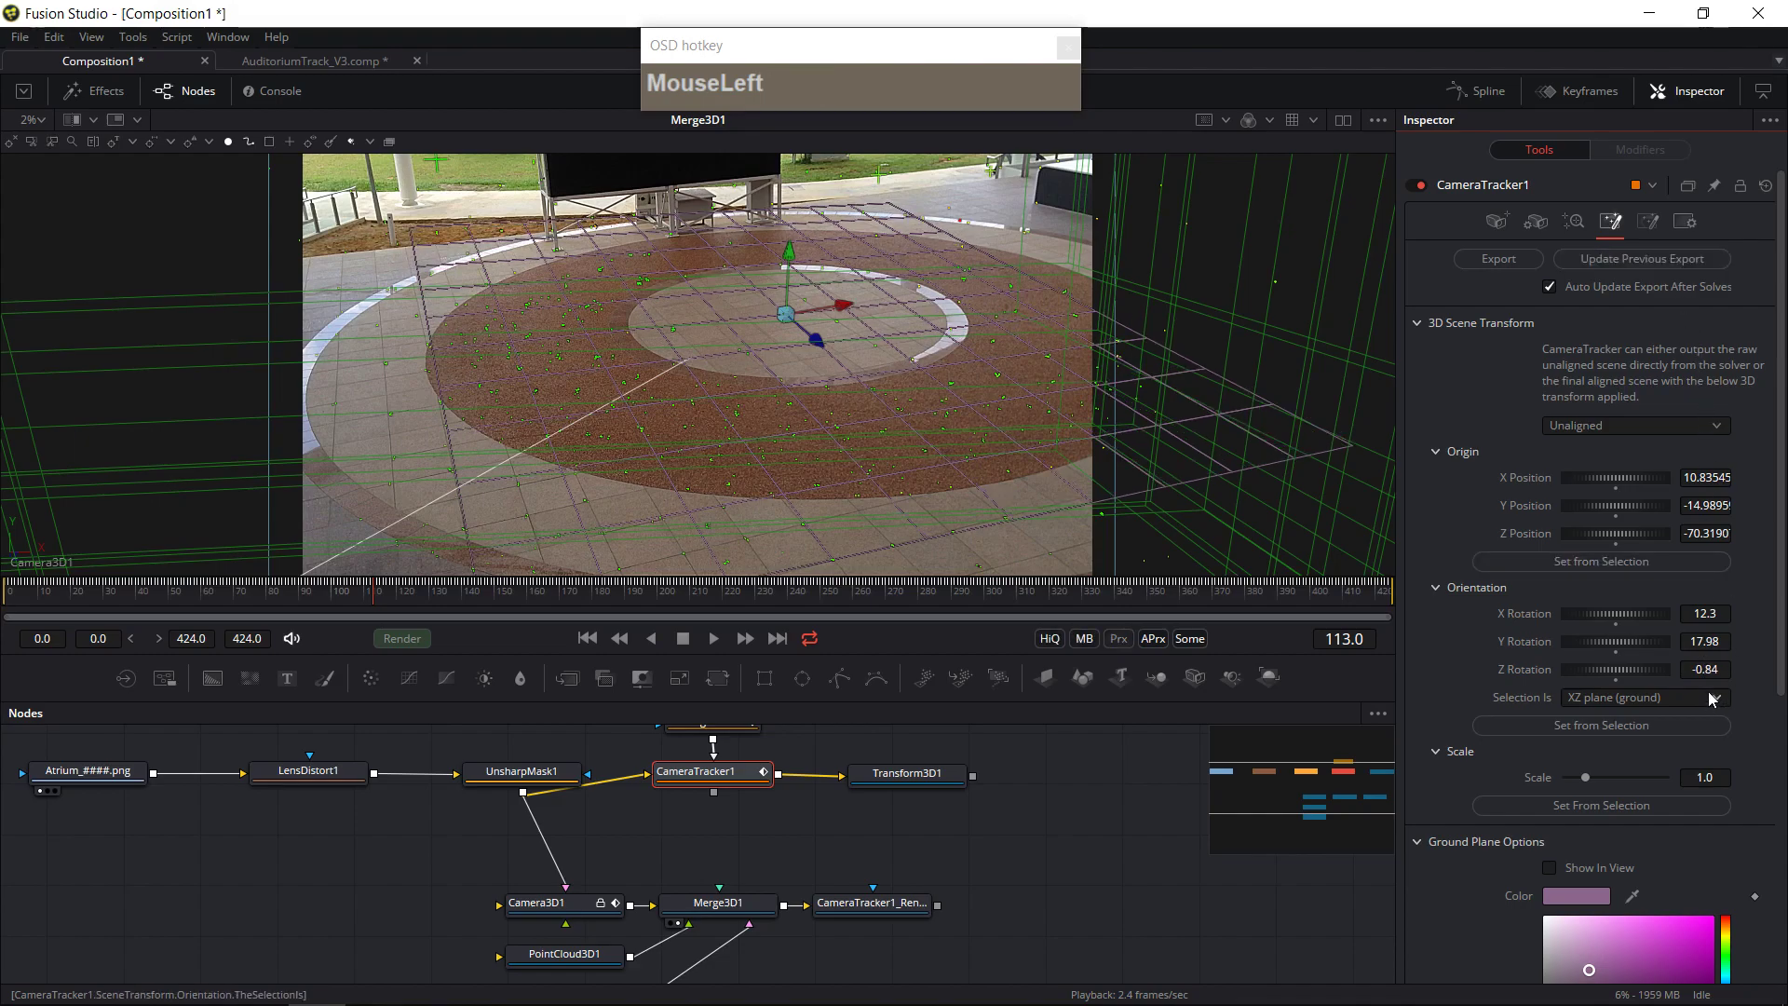
# - Raise the scene's Z Rotation to 1.36, 1.86 and finally 2.36, updating the previous export after the changes
pyautogui.moveTo(1713, 668)
pyautogui.mouseDown()
pyautogui.moveTo(1690, 669)
pyautogui.moveTo(1718, 669)
pyautogui.mouseUp()
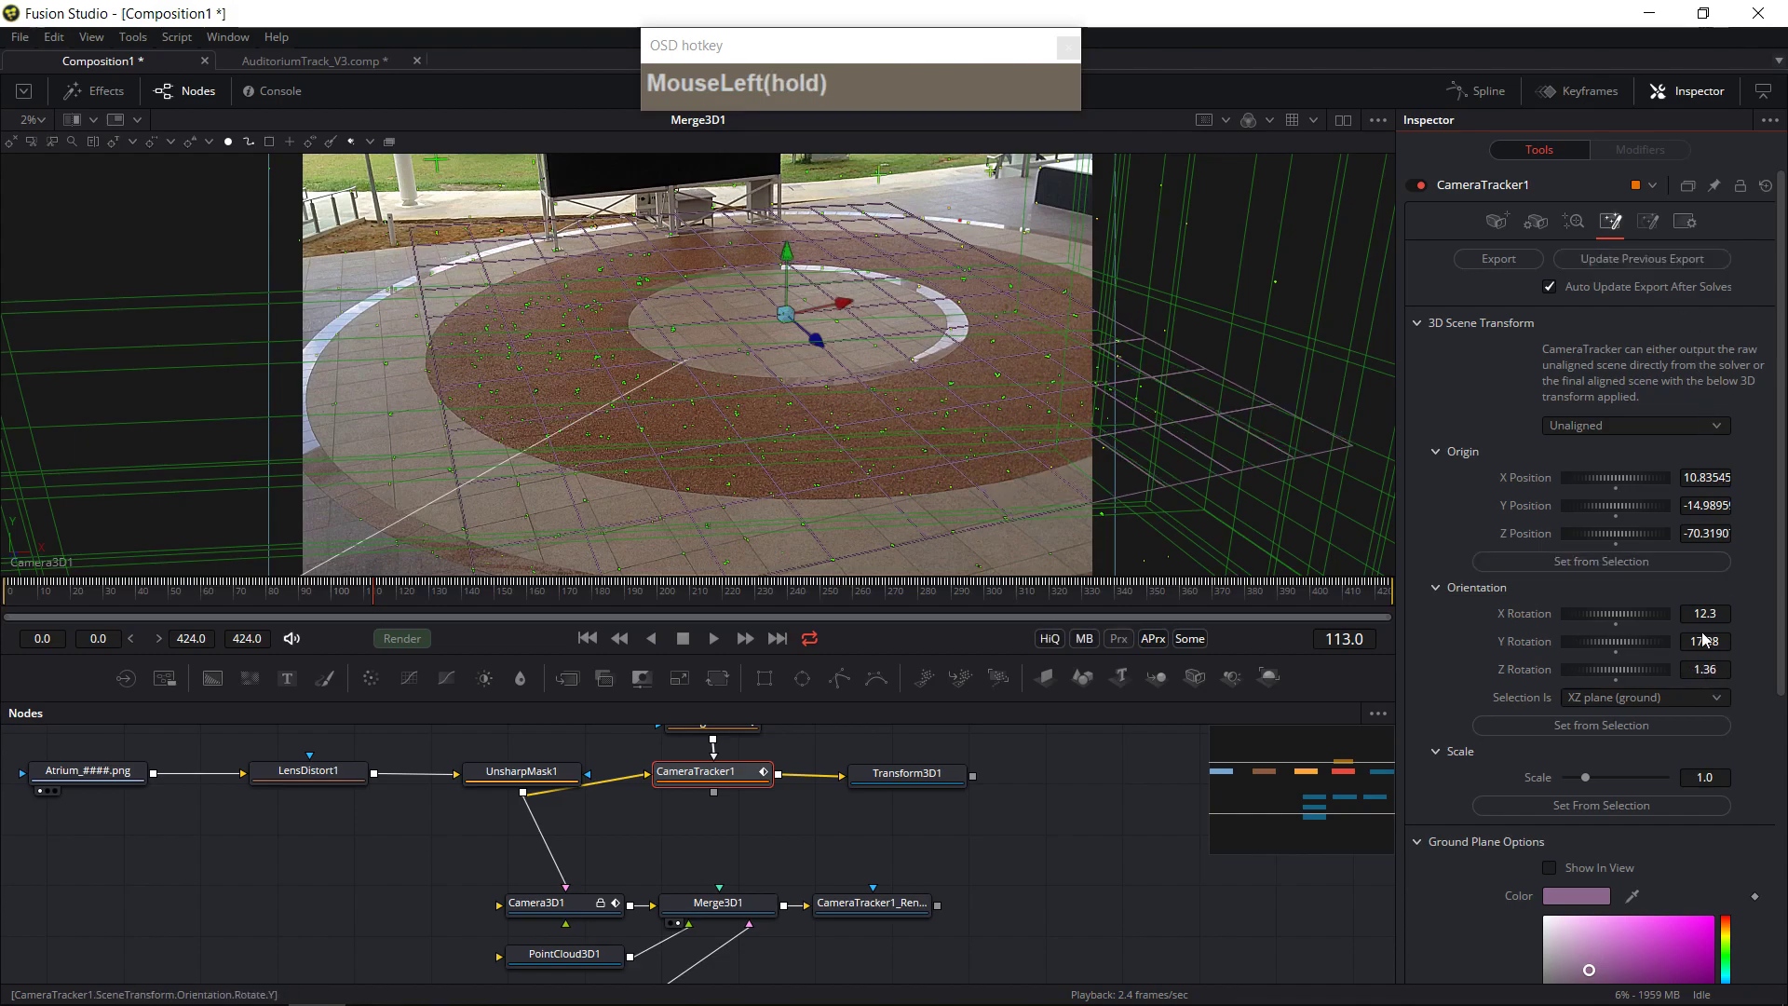
pyautogui.click(1676, 266)
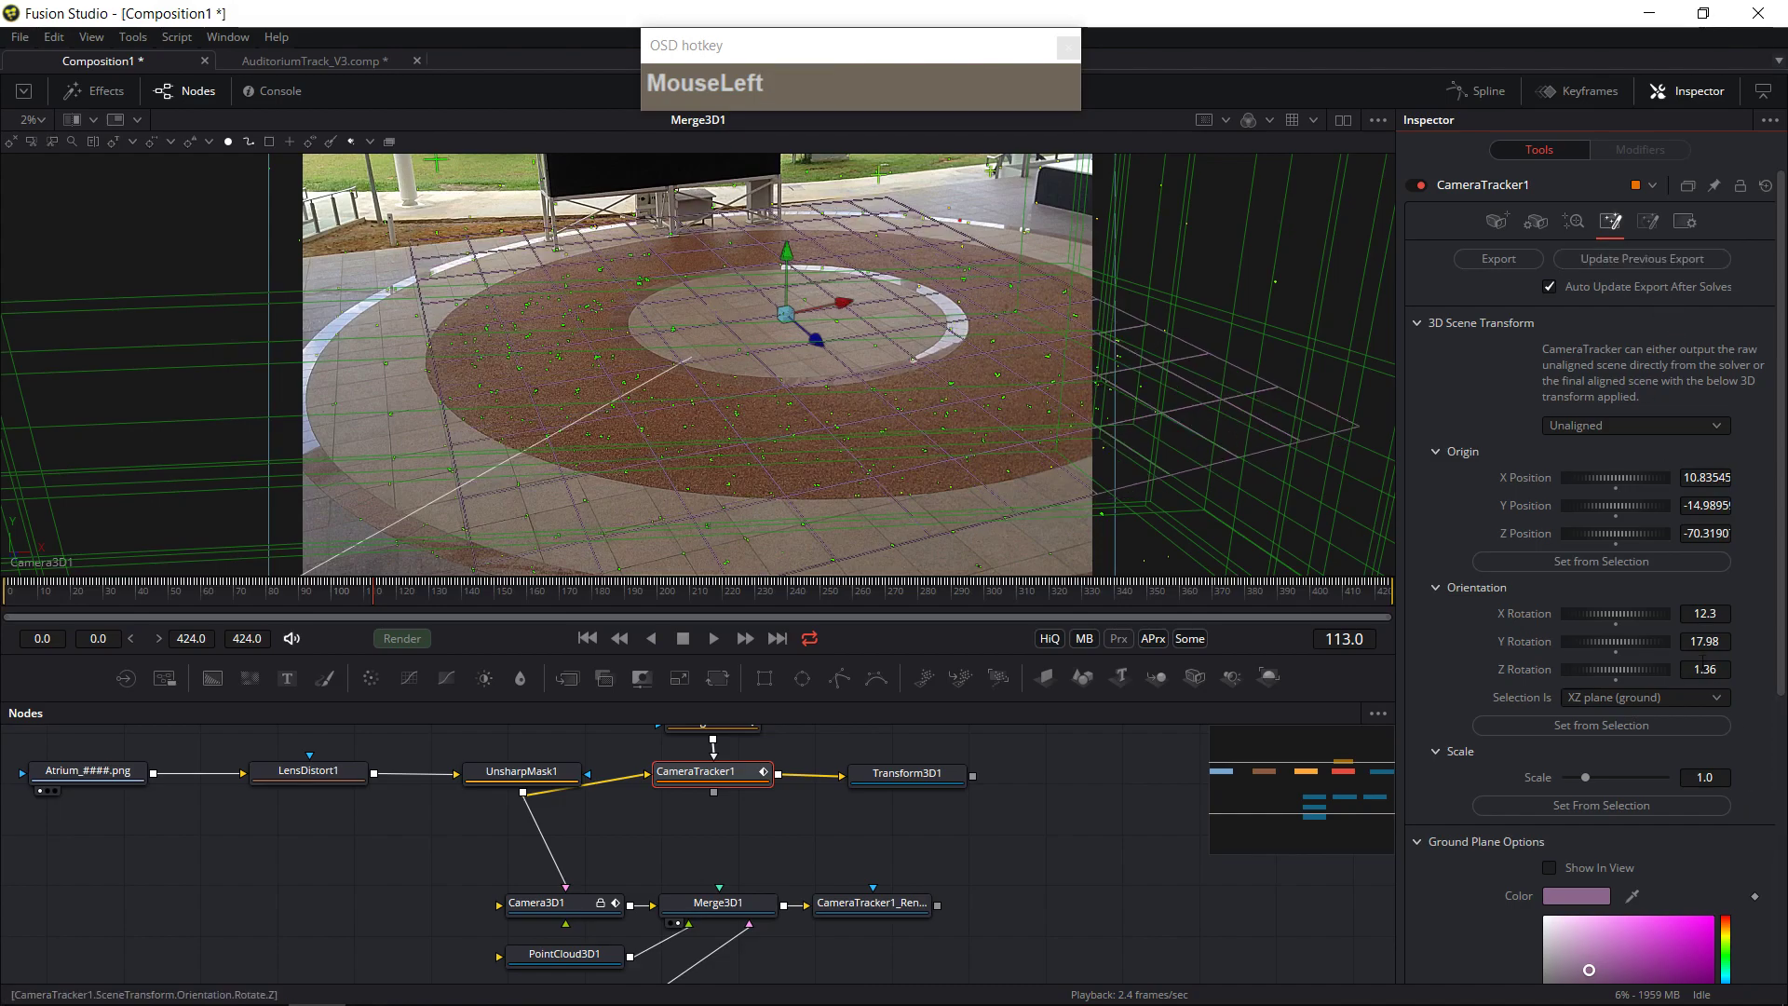
pyautogui.moveTo(1704, 668); pyautogui.dragTo(1669, 267)
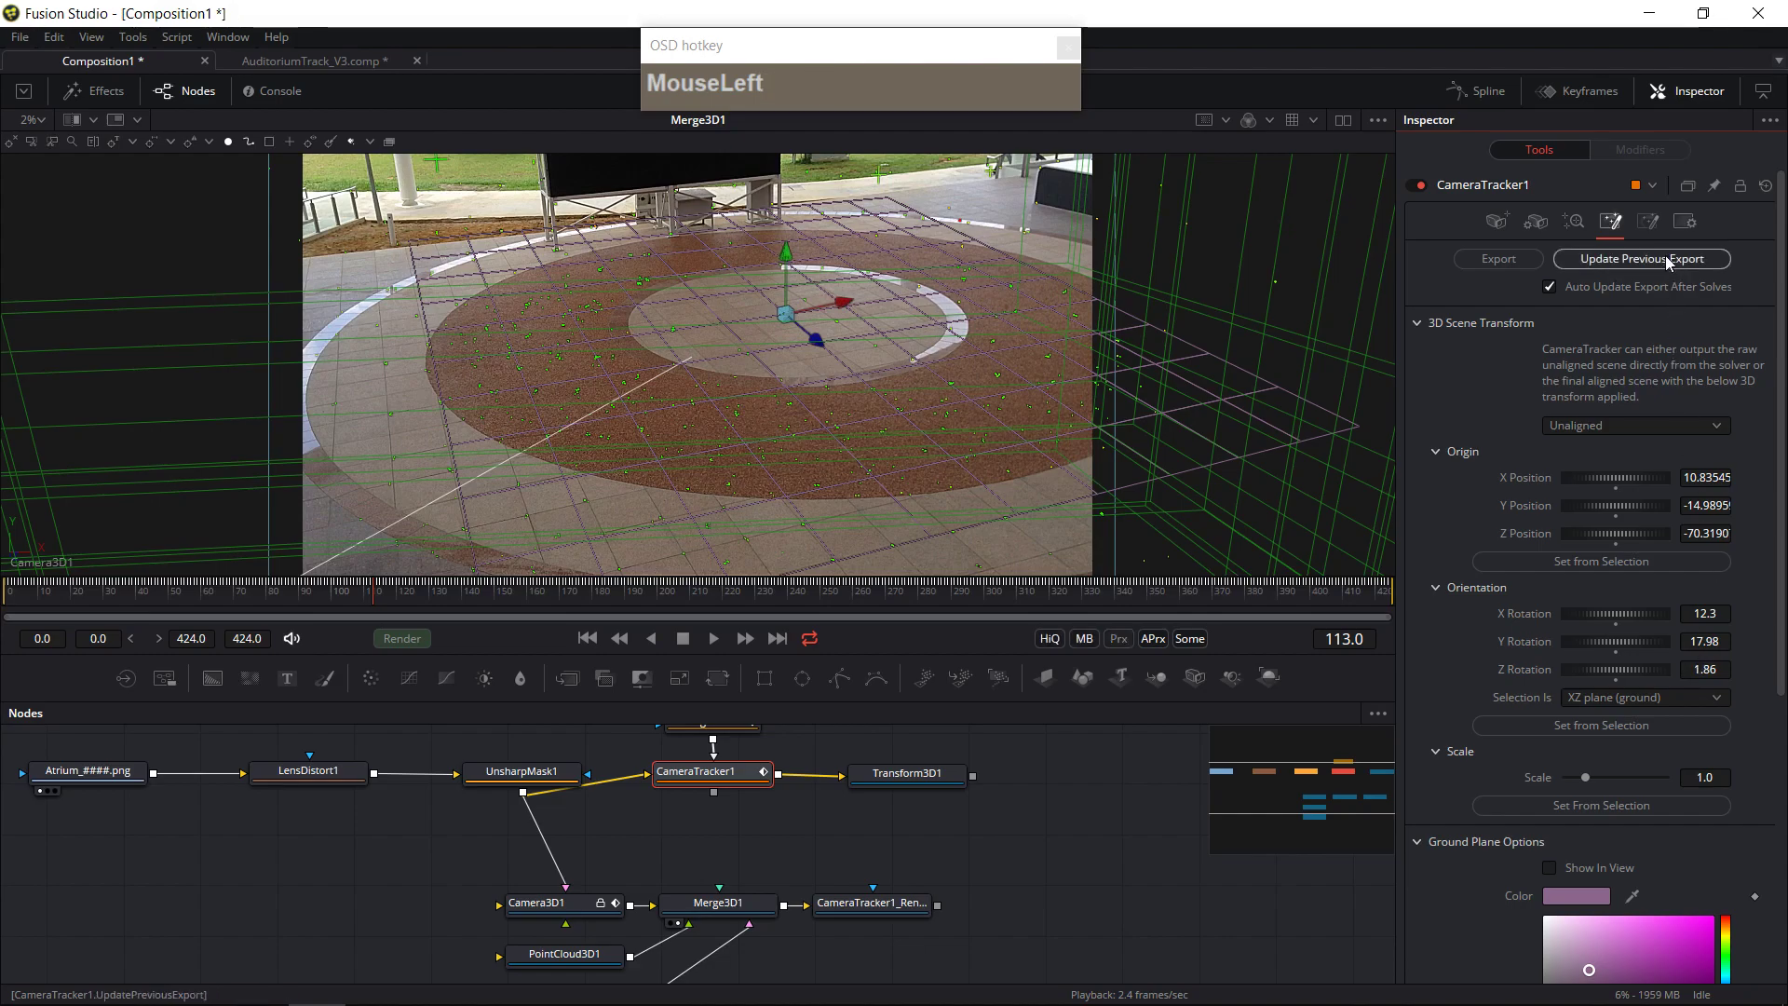
pyautogui.click(1669, 267)
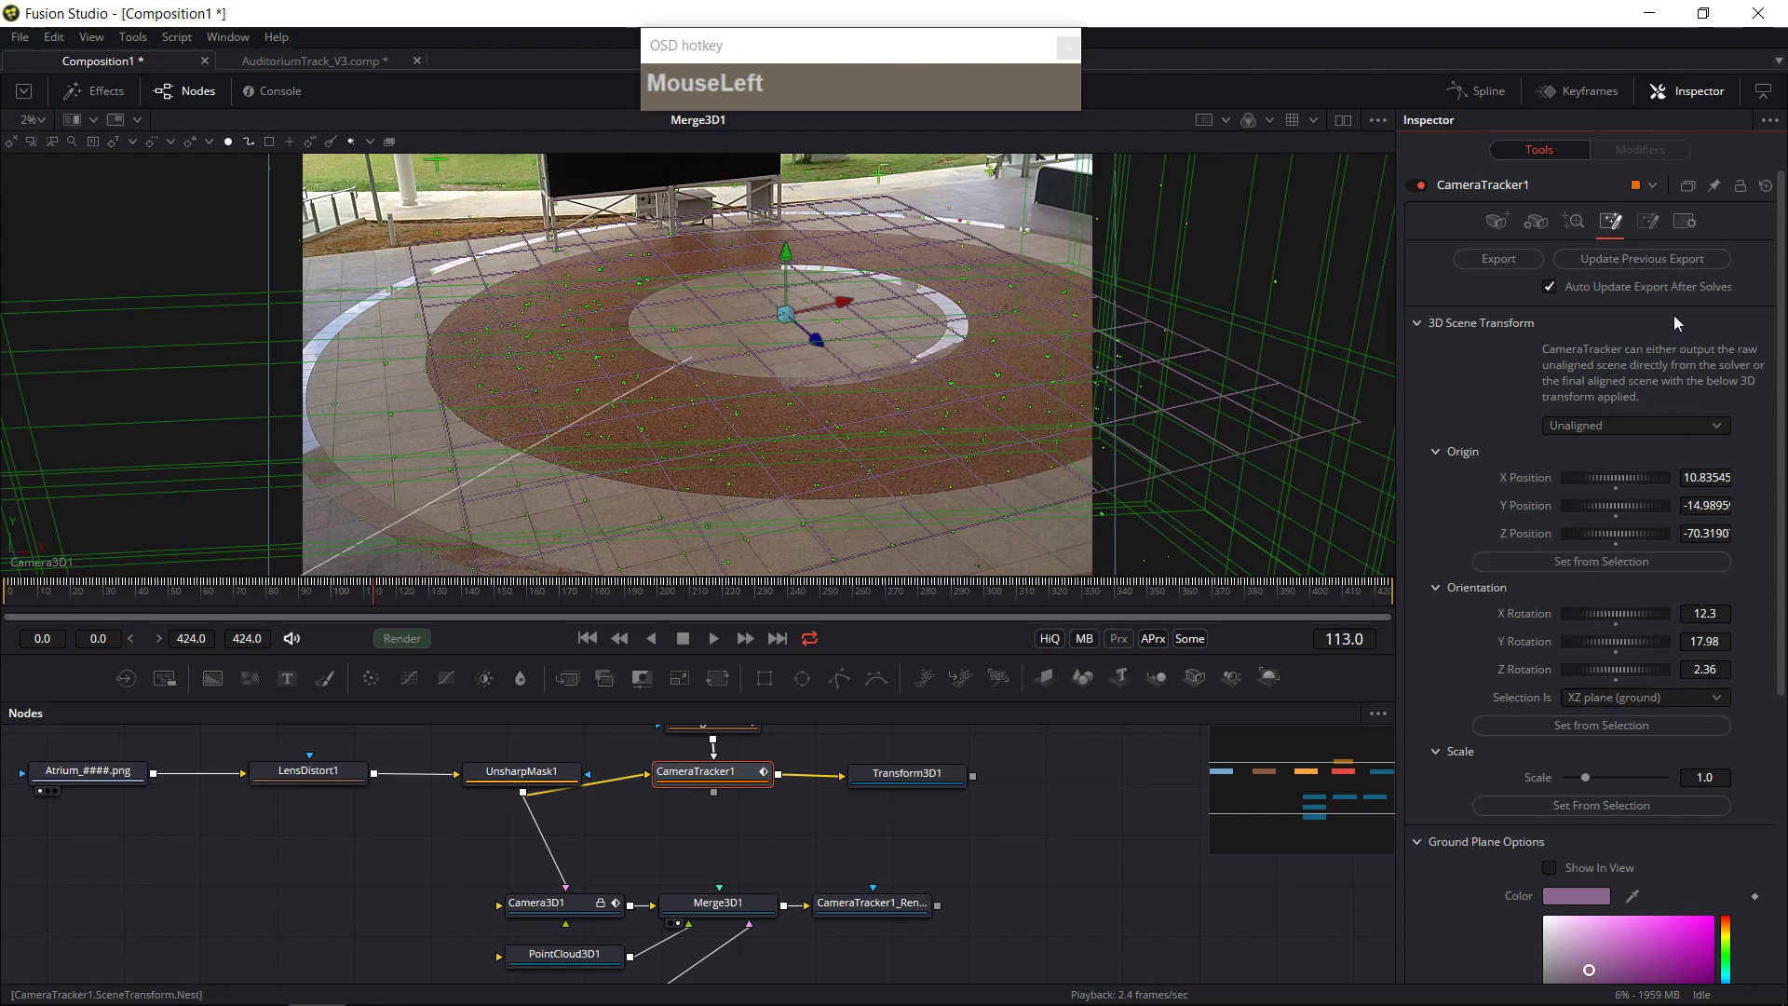
pyautogui.click(1673, 266)
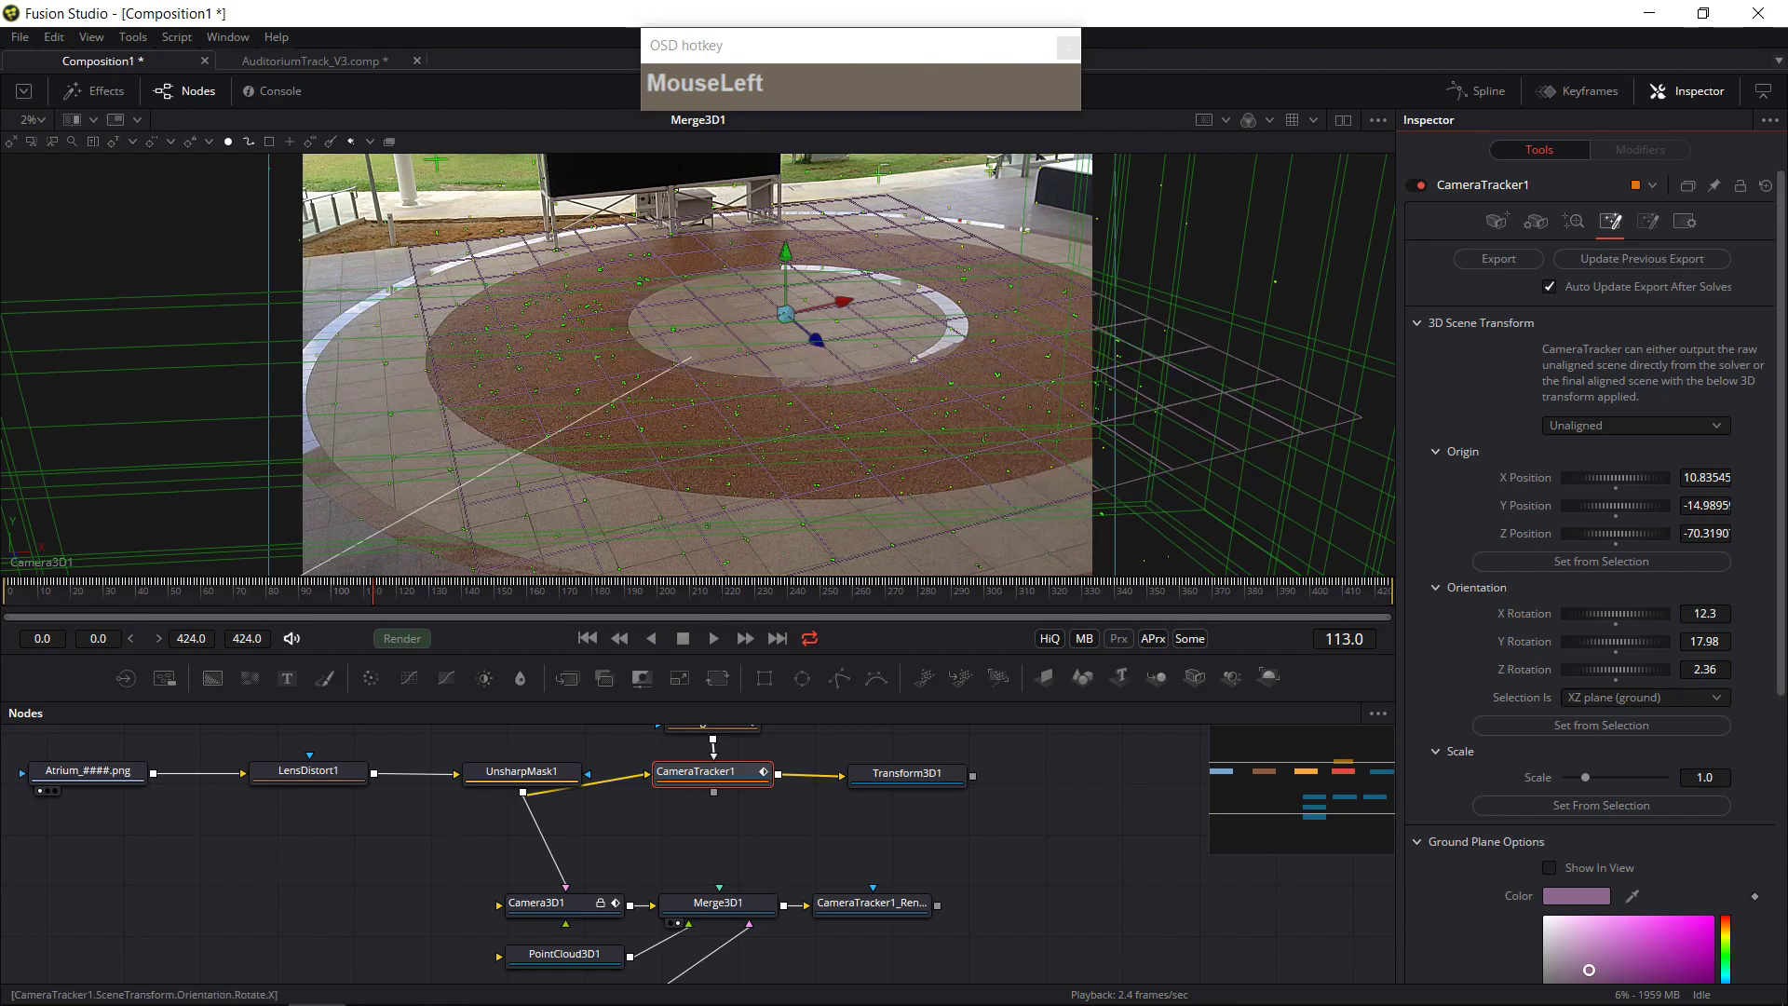
# - Change the ground plane colour to bright green and update the previous export
pyautogui.click(1724, 956)
pyautogui.moveTo(1696, 939); pyautogui.dragTo(1718, 926)
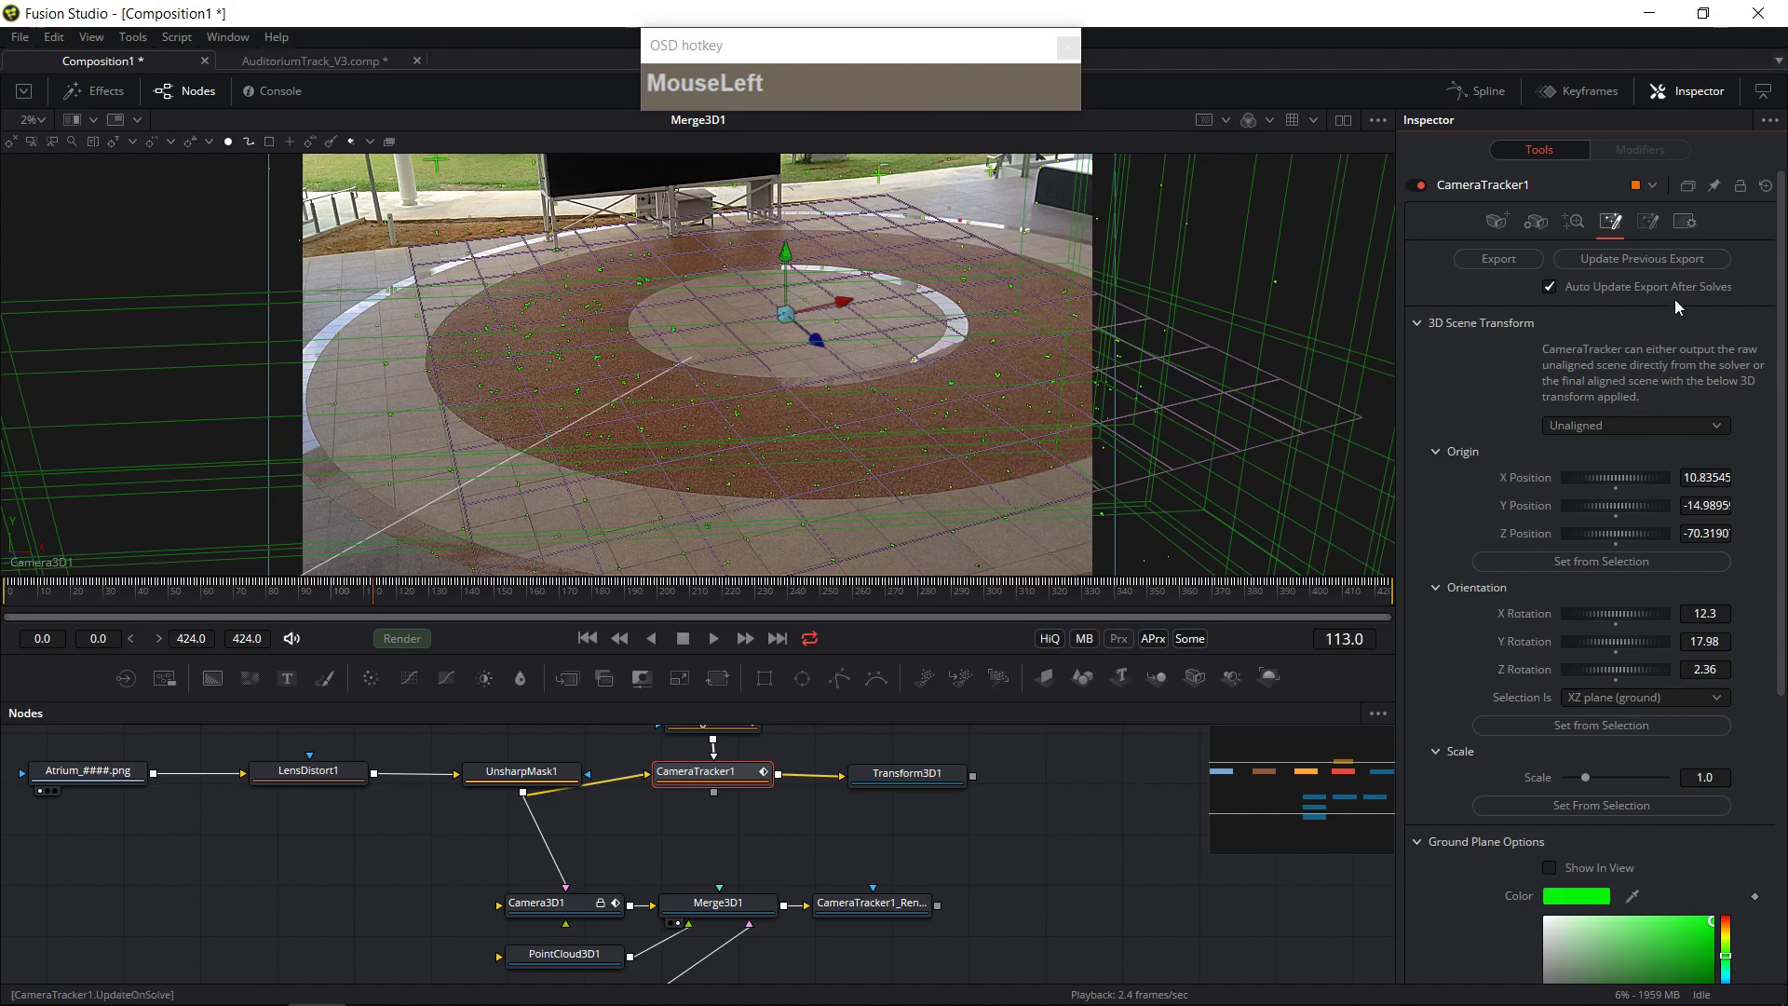
pyautogui.click(1626, 259)
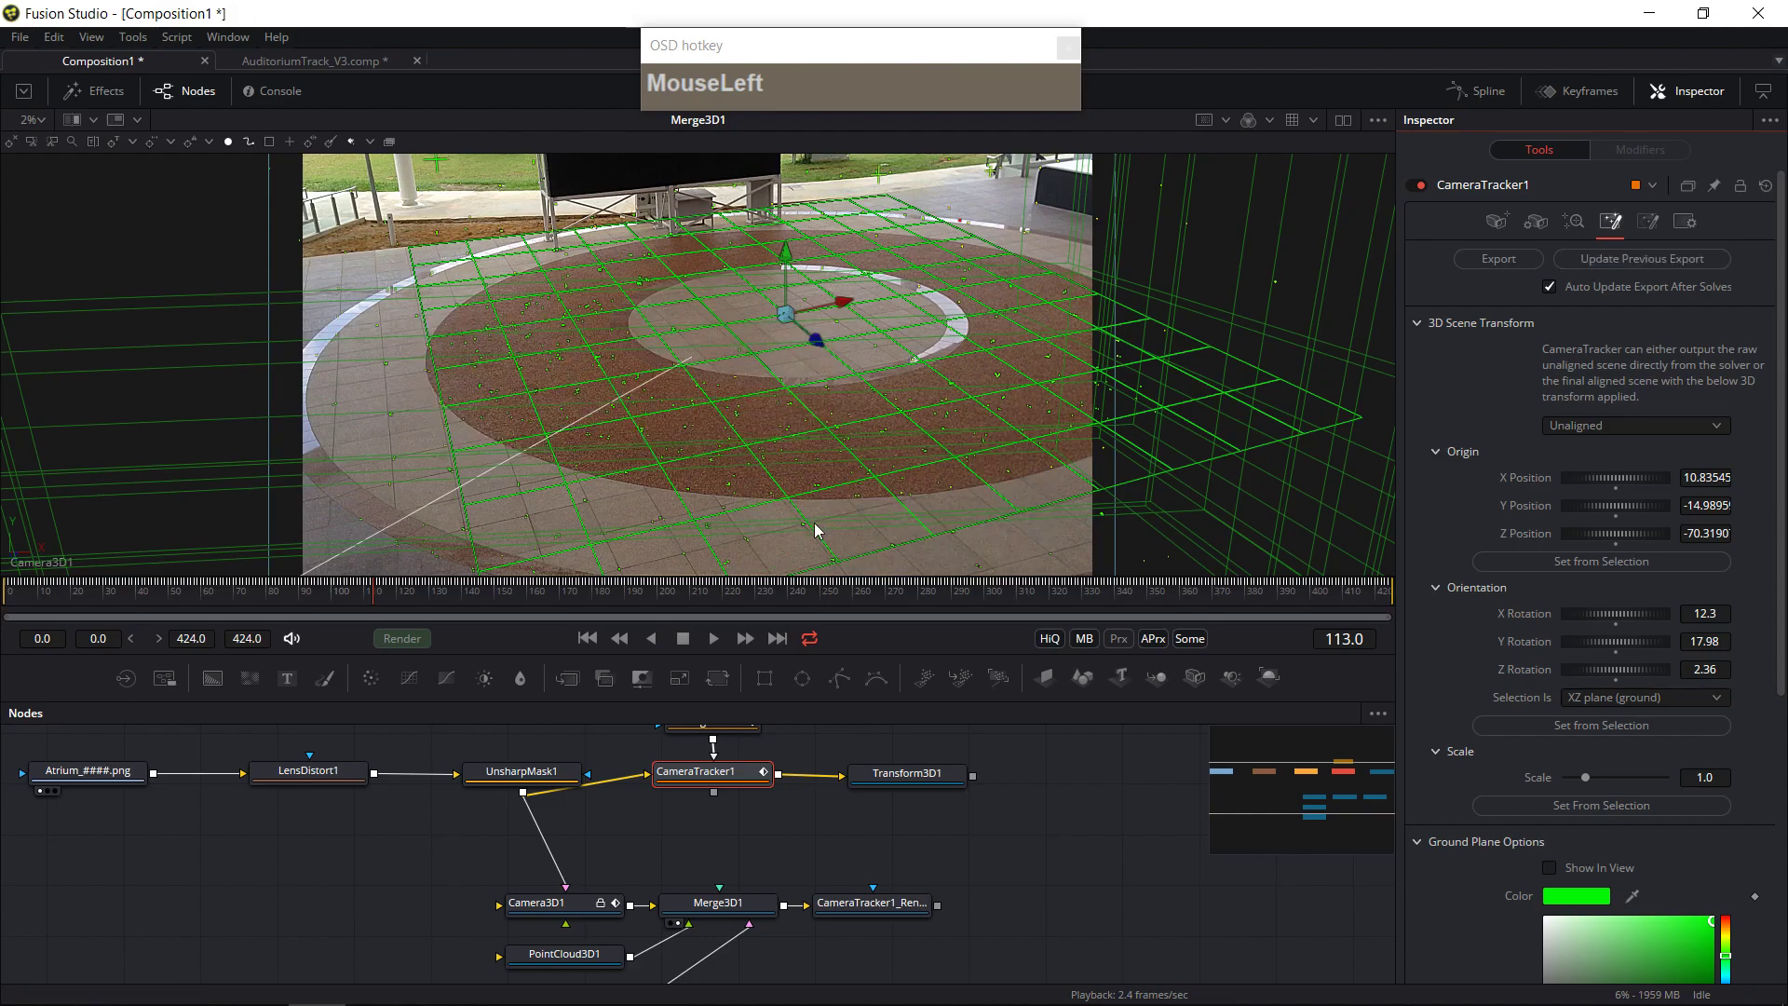
pyautogui.moveTo(422, 296)
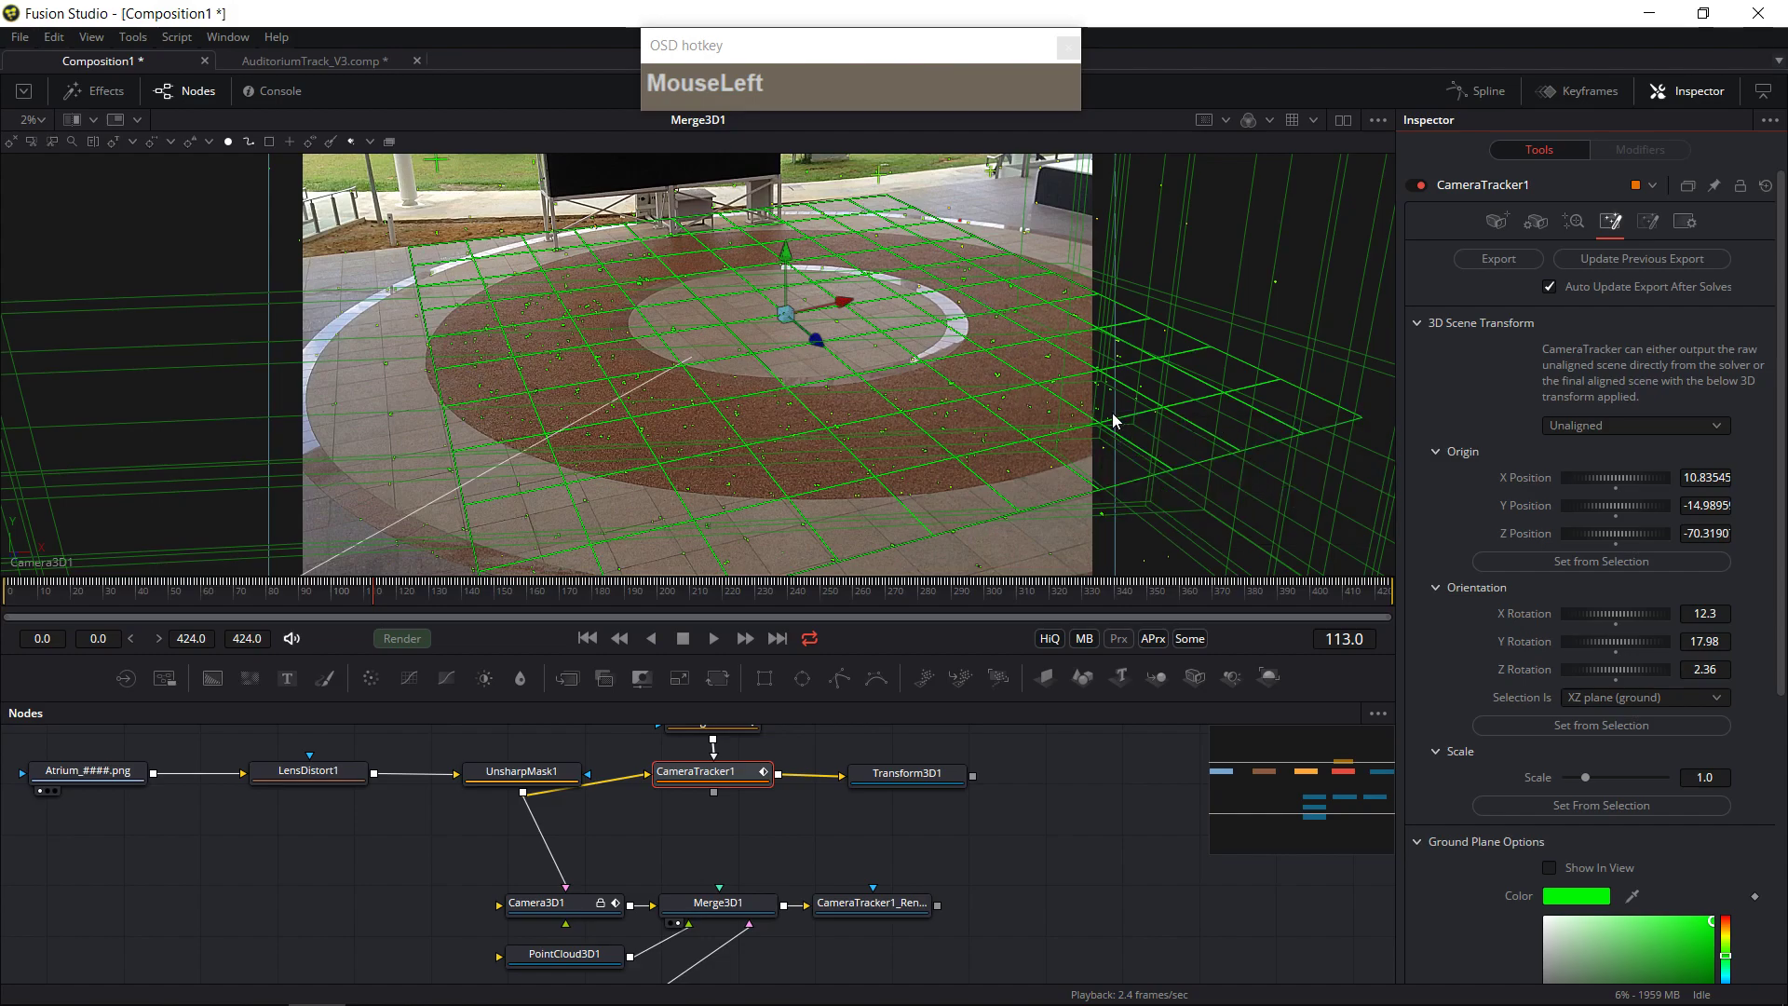
# - Switch the 3D Scene Transform from Unaligned to Aligned and update the previous export
pyautogui.click(1594, 430)
pyautogui.click(1672, 395)
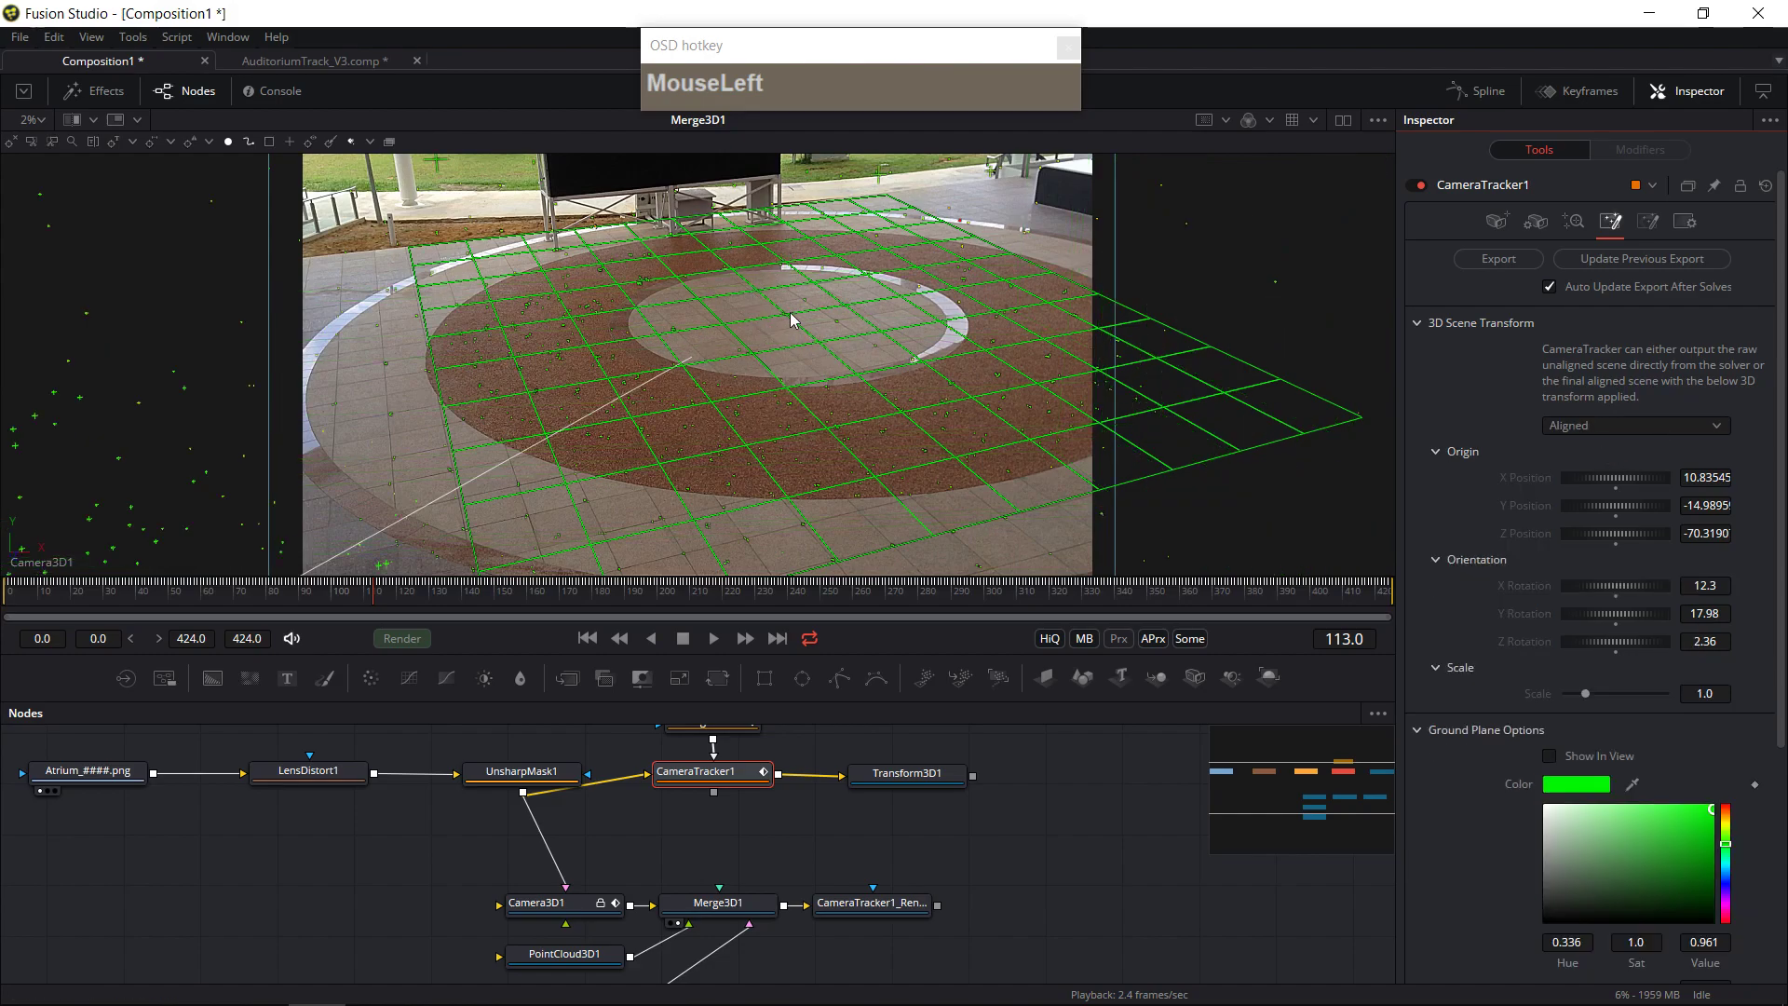
pyautogui.click(1646, 267)
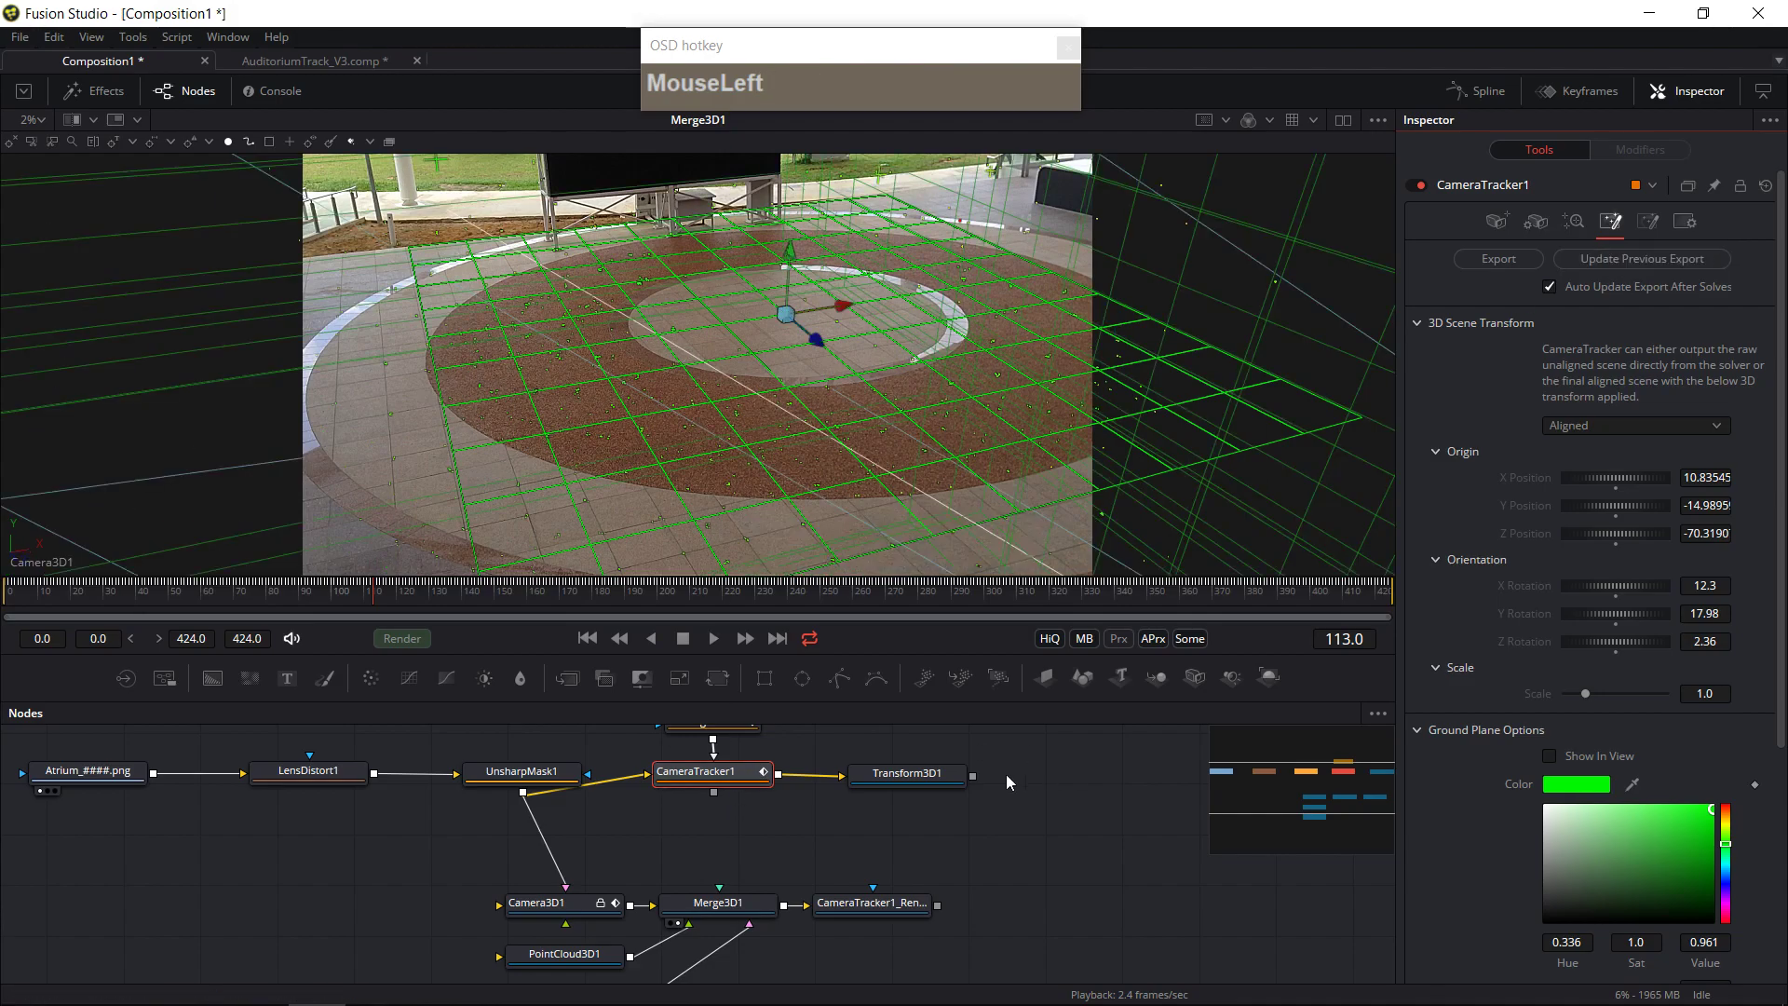
# - Inspect the Merge3D1 scene's ground plane and camera from the Perspective view, and return to the Camera3D1 view
pyautogui.click(719, 905)
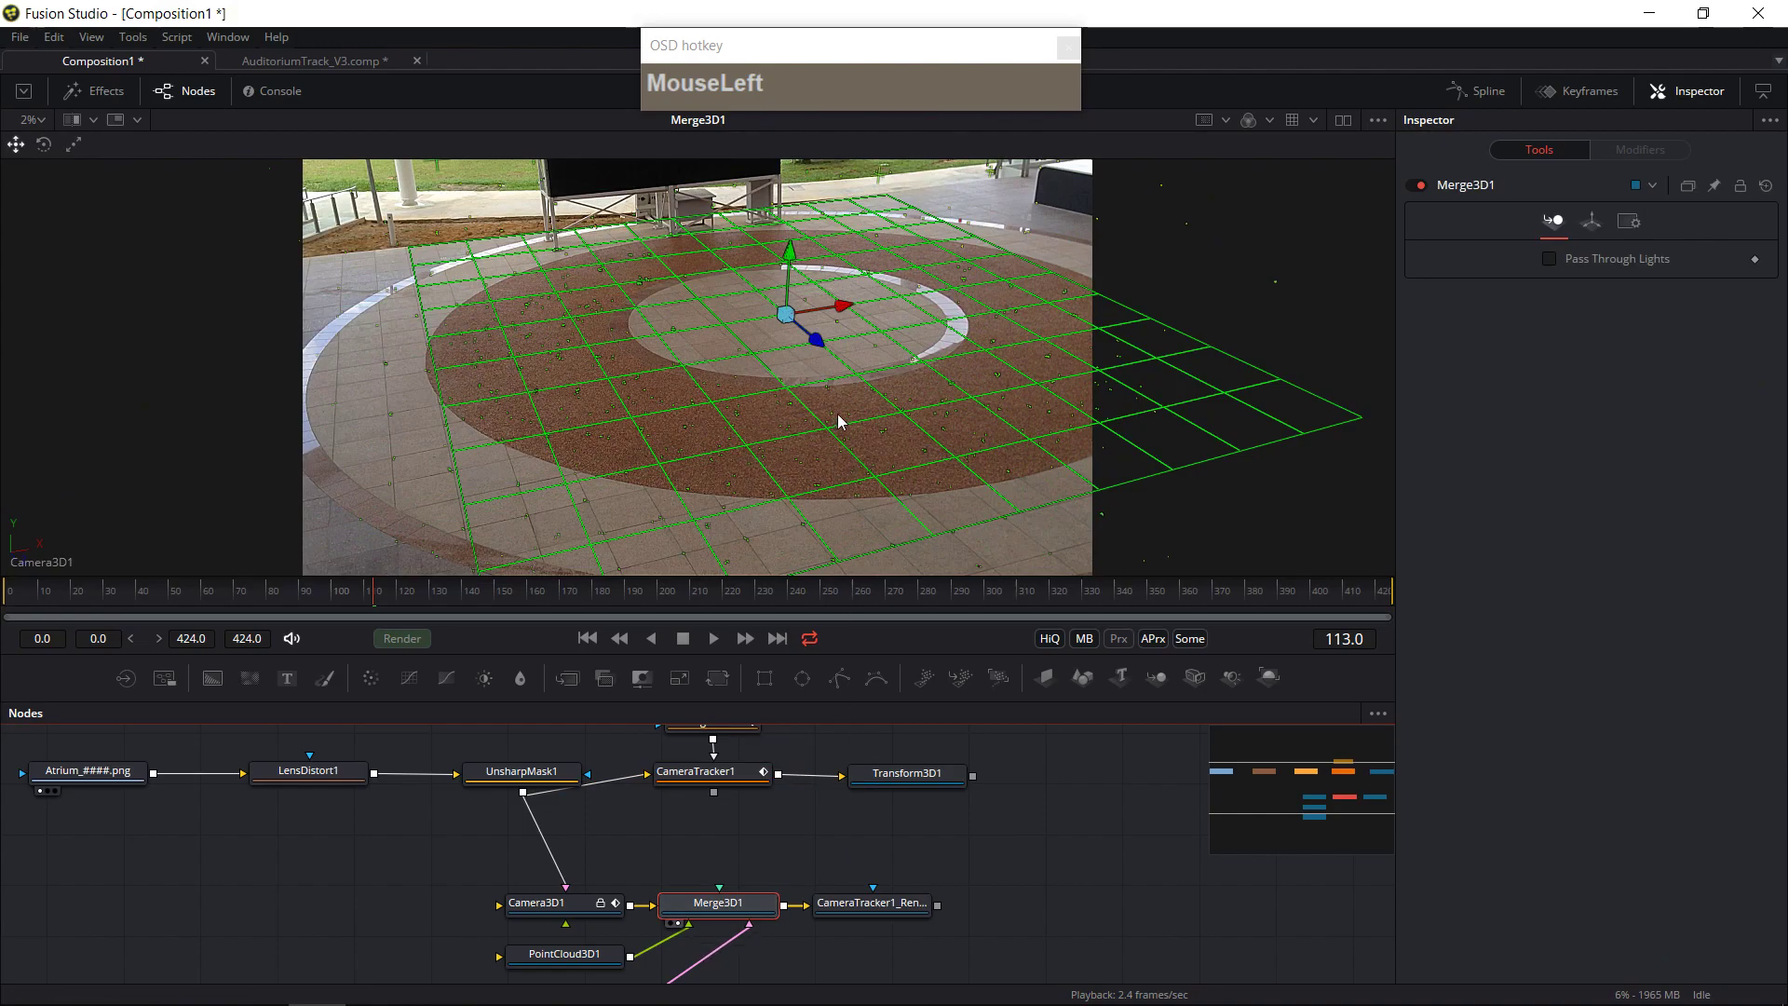
pyautogui.rightClick(14, 557)
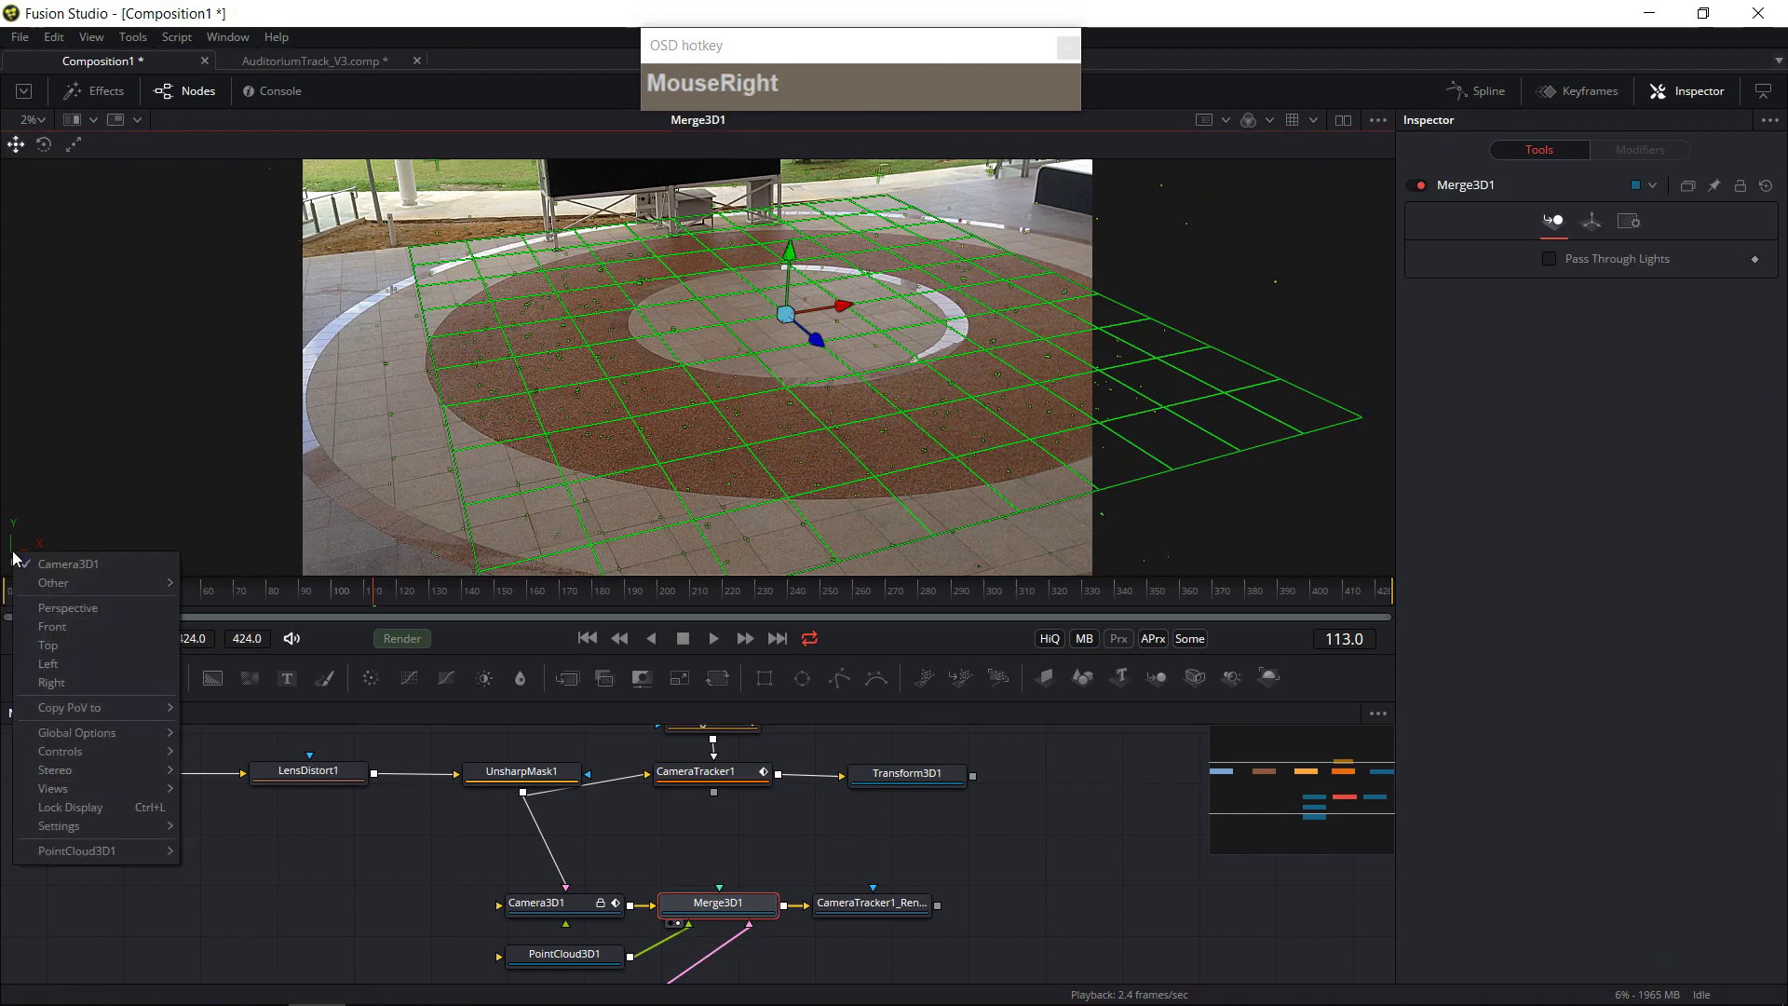
pyautogui.click(53, 606)
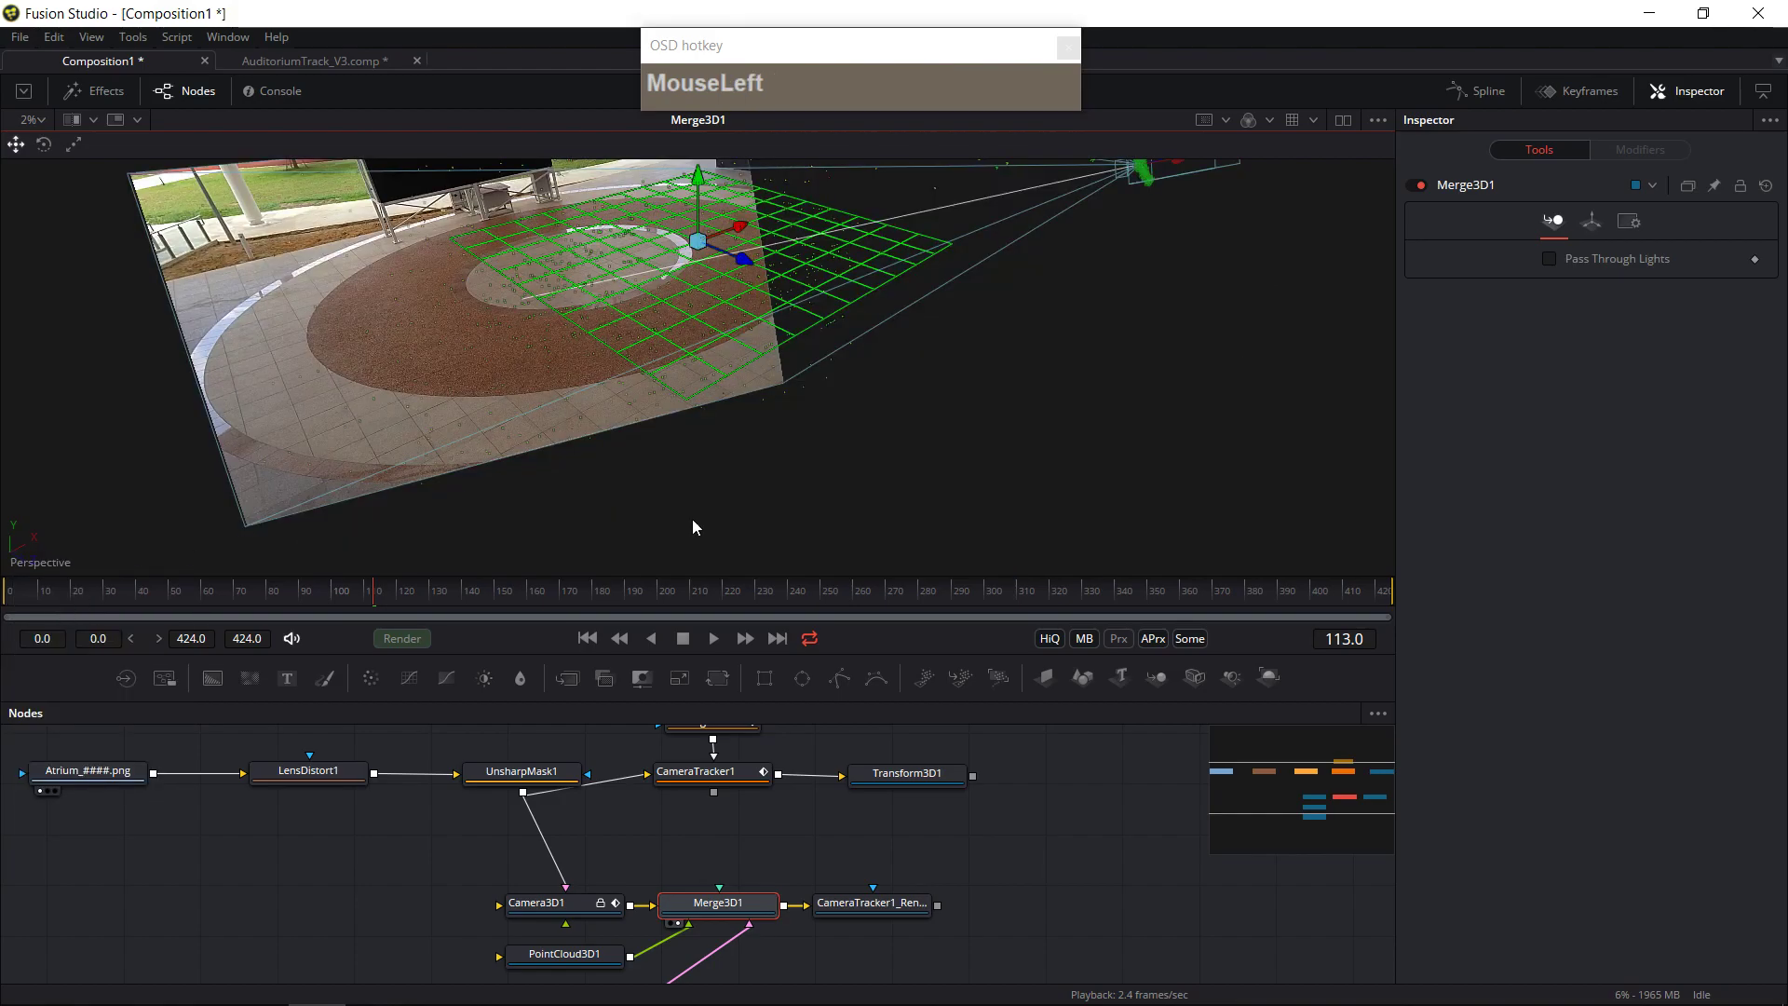
pyautogui.moveTo(1050, 553); pyautogui.dragTo(810, 166)
pyautogui.moveTo(803, 270); pyautogui.dragTo(259, 143)
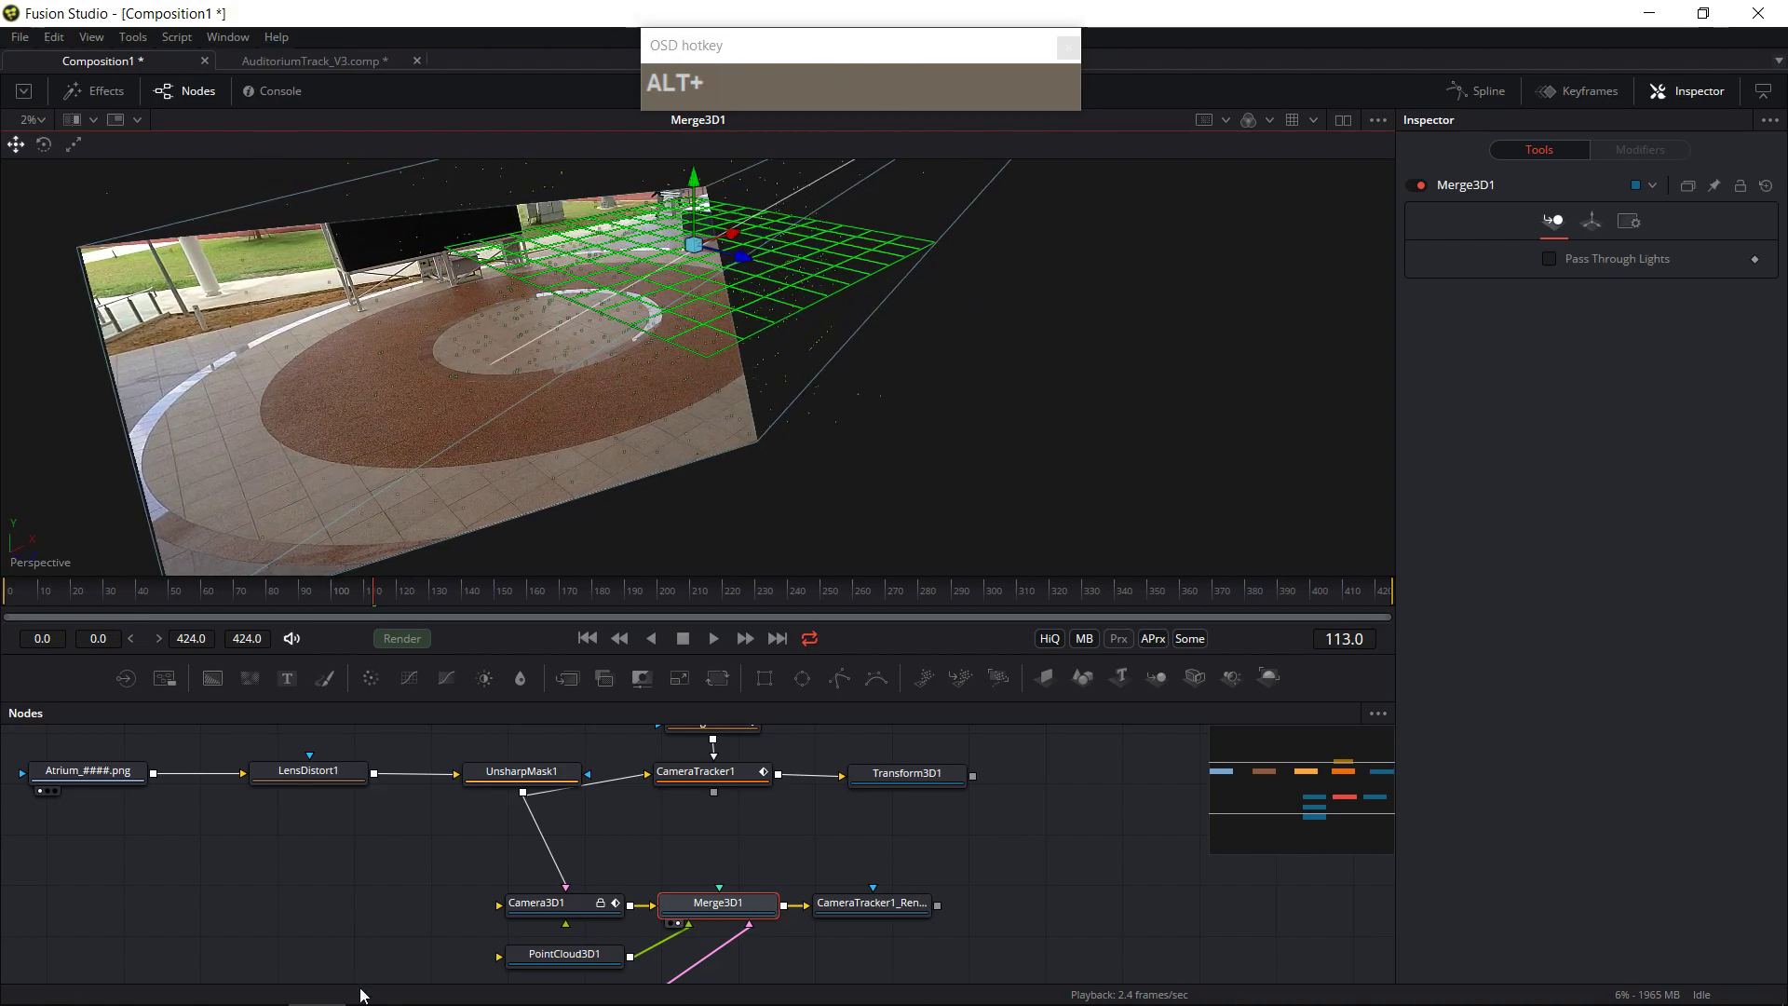
pyautogui.rightClick(20, 575)
pyautogui.click(80, 568)
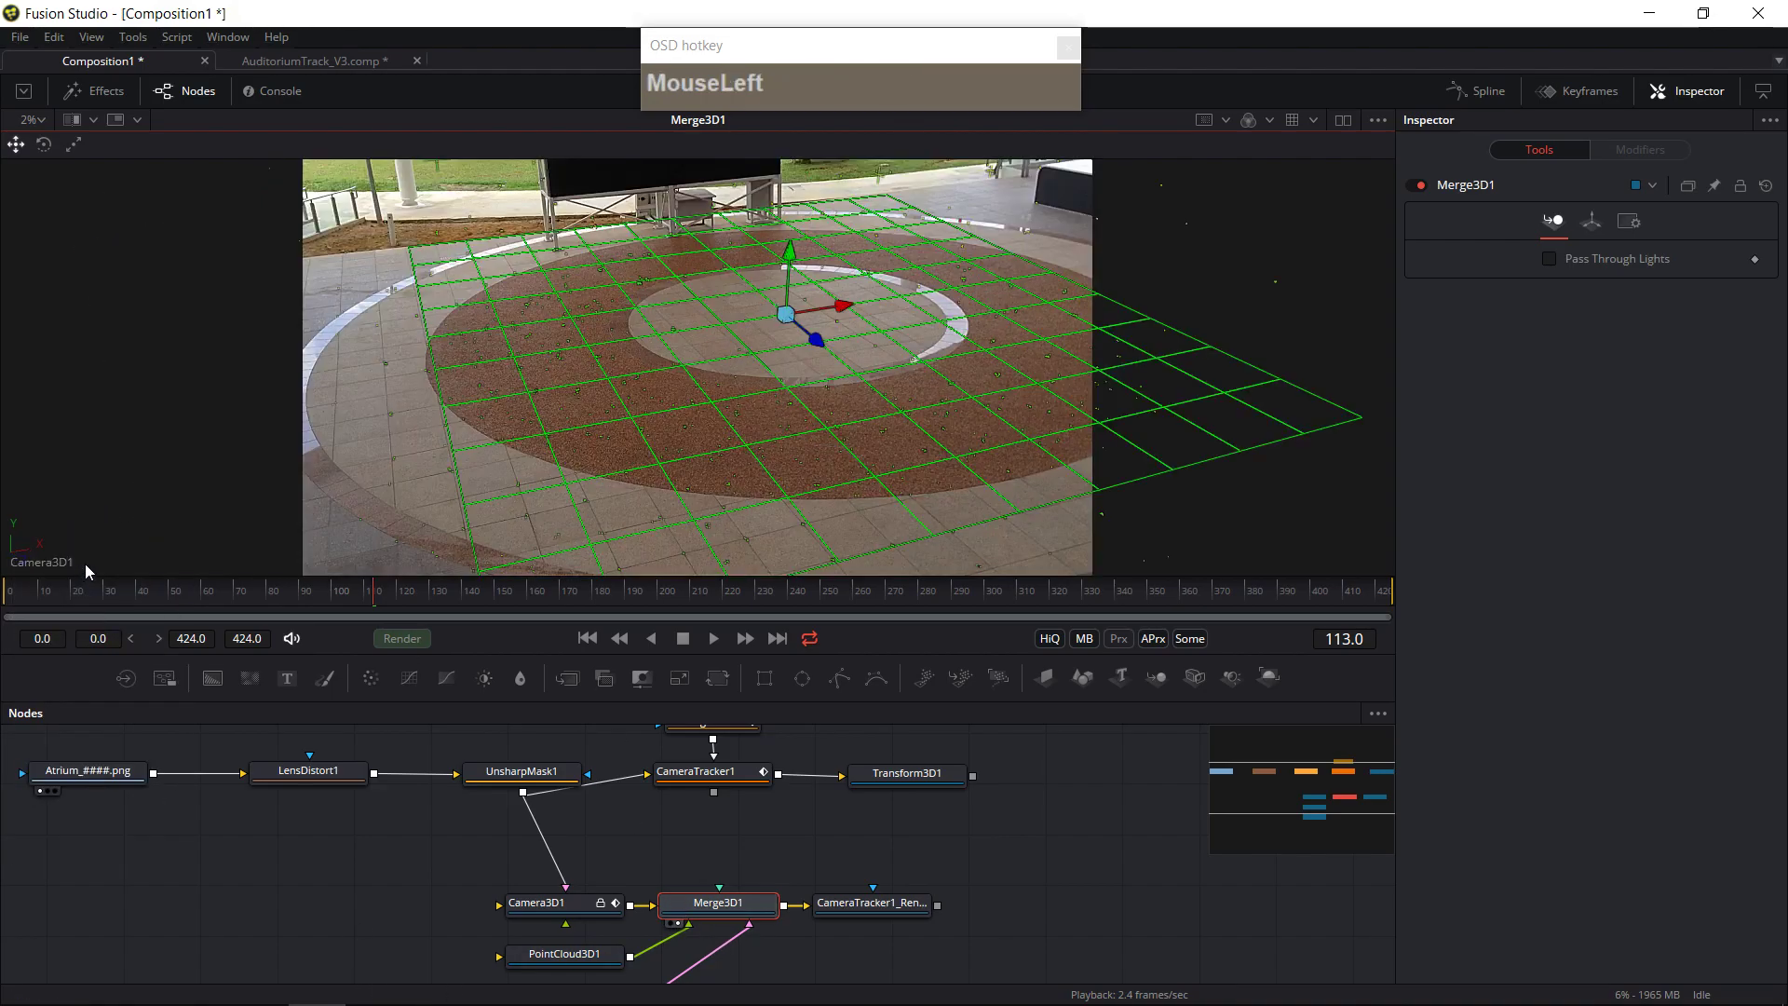
# - Show the viewer's default 3D grid over the footage and hide it again
pyautogui.rightClick(905, 309)
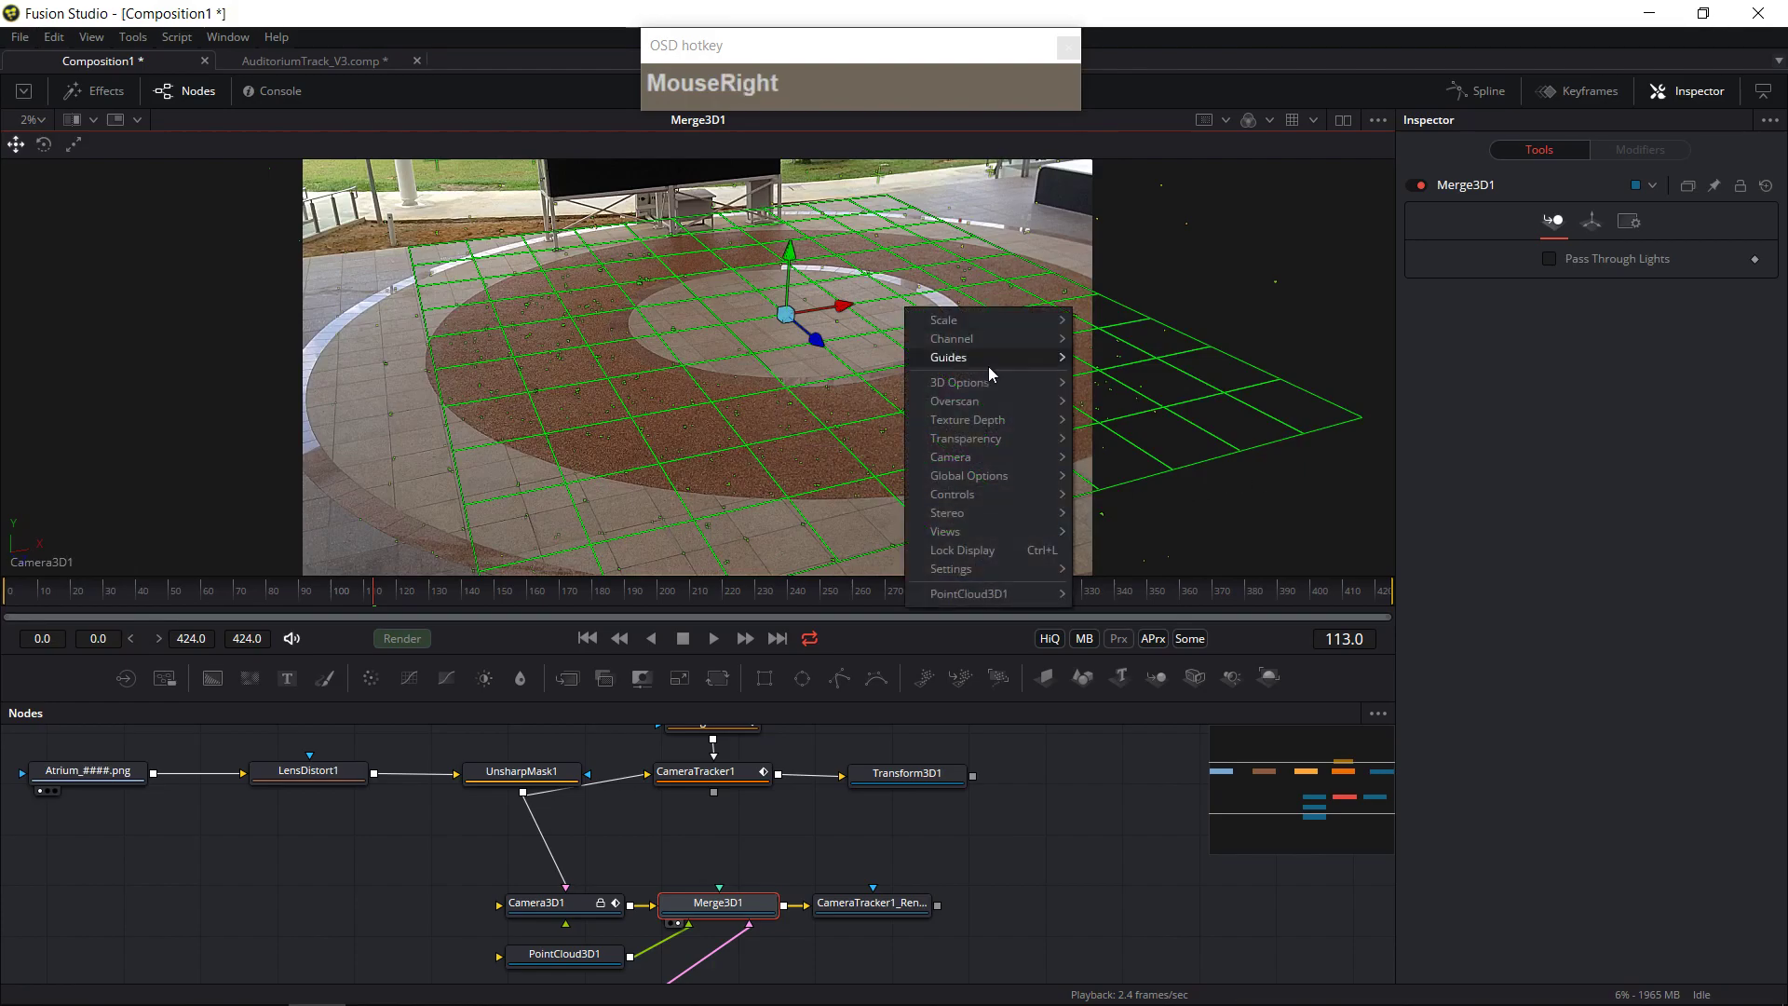
pyautogui.moveTo(965, 385)
pyautogui.click(1137, 523)
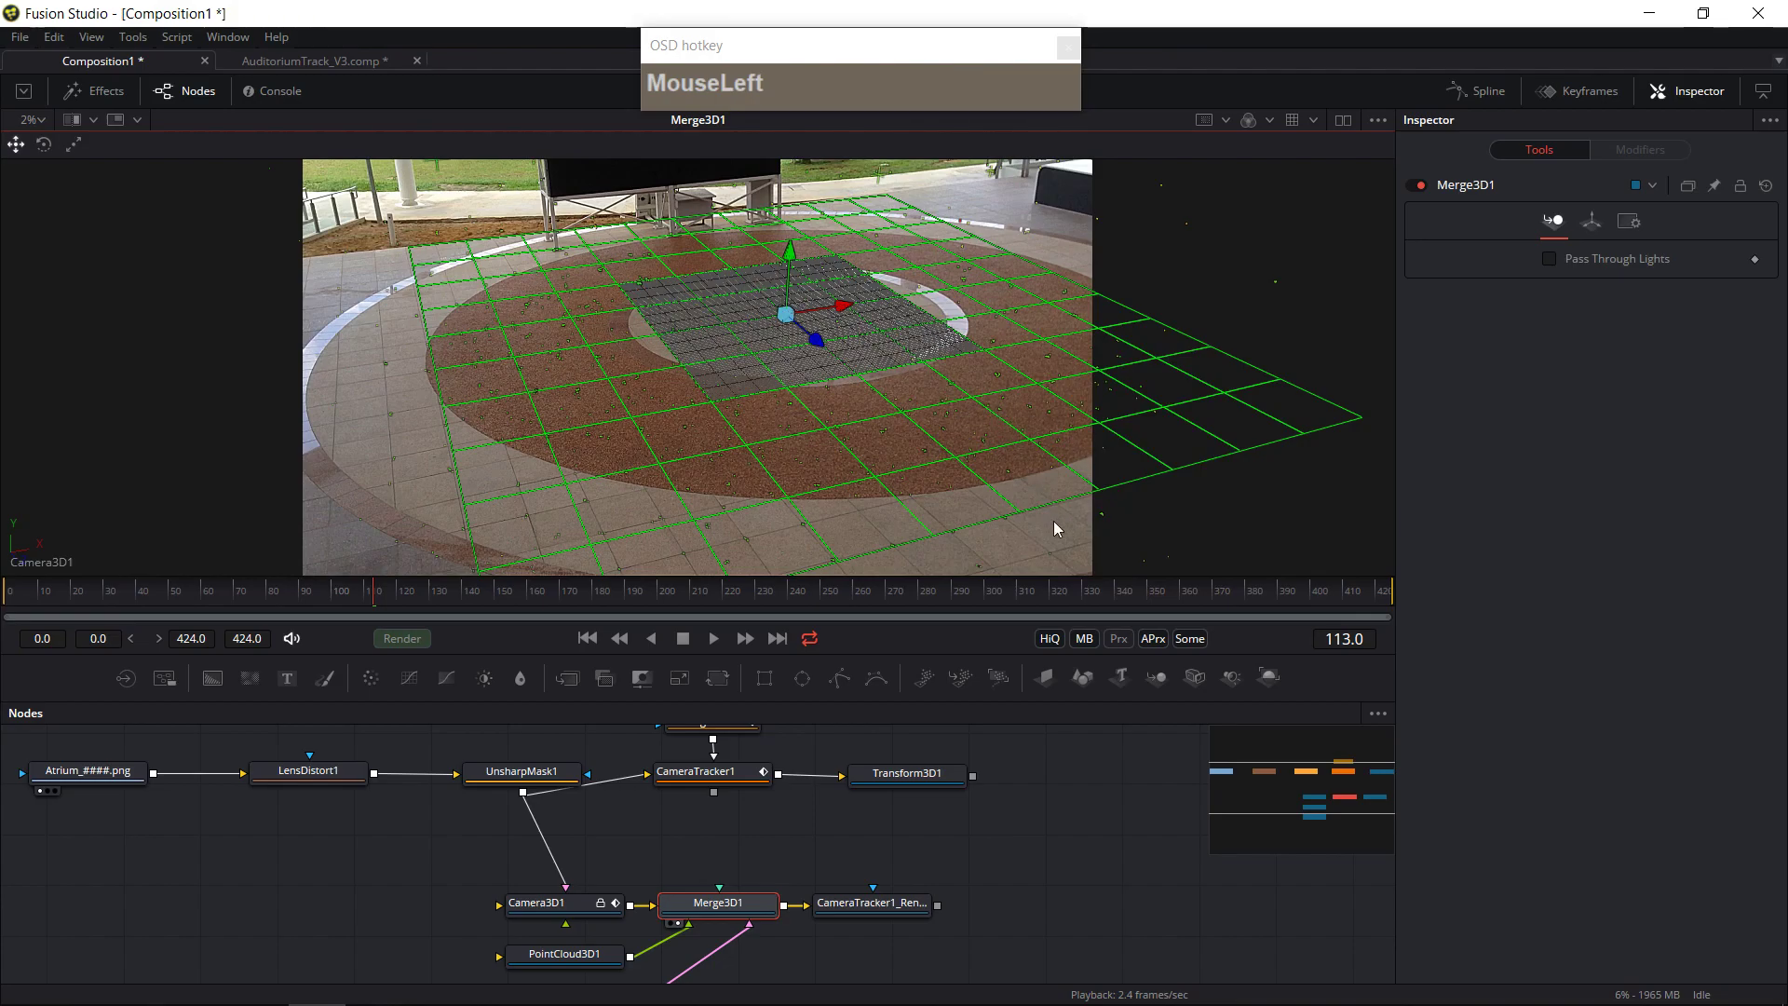
pyautogui.rightClick(899, 267)
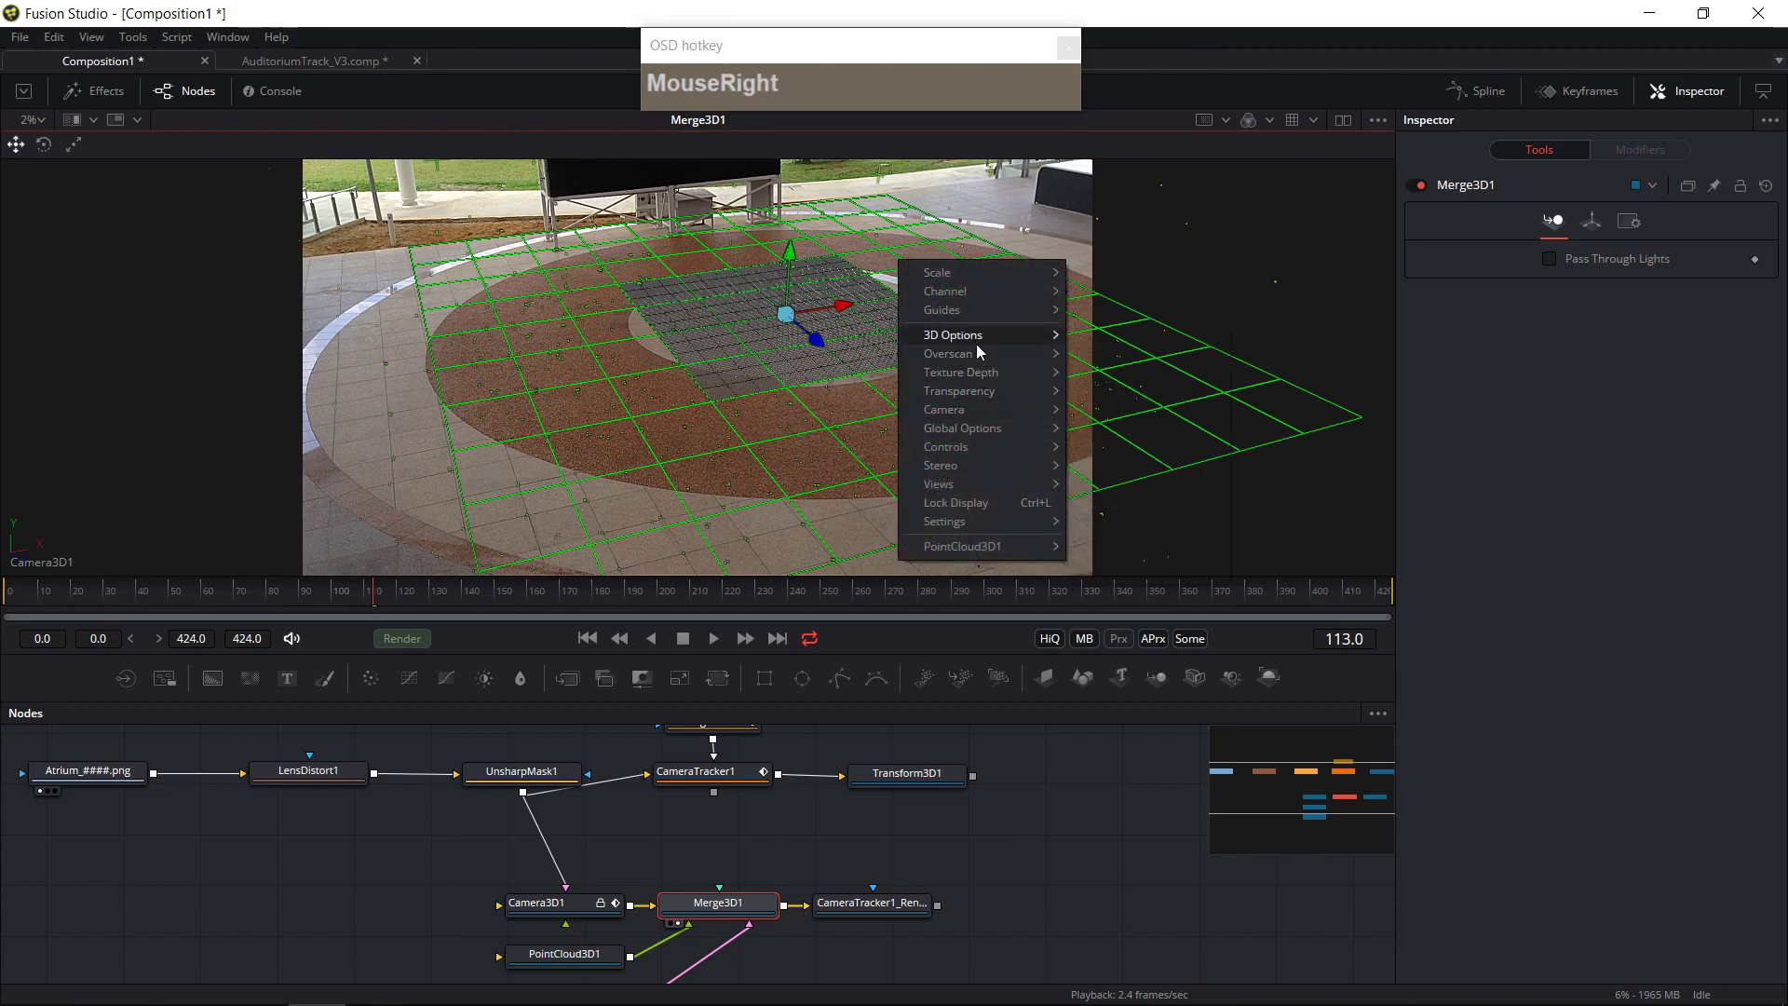
pyautogui.moveTo(1006, 335)
pyautogui.click(1102, 476)
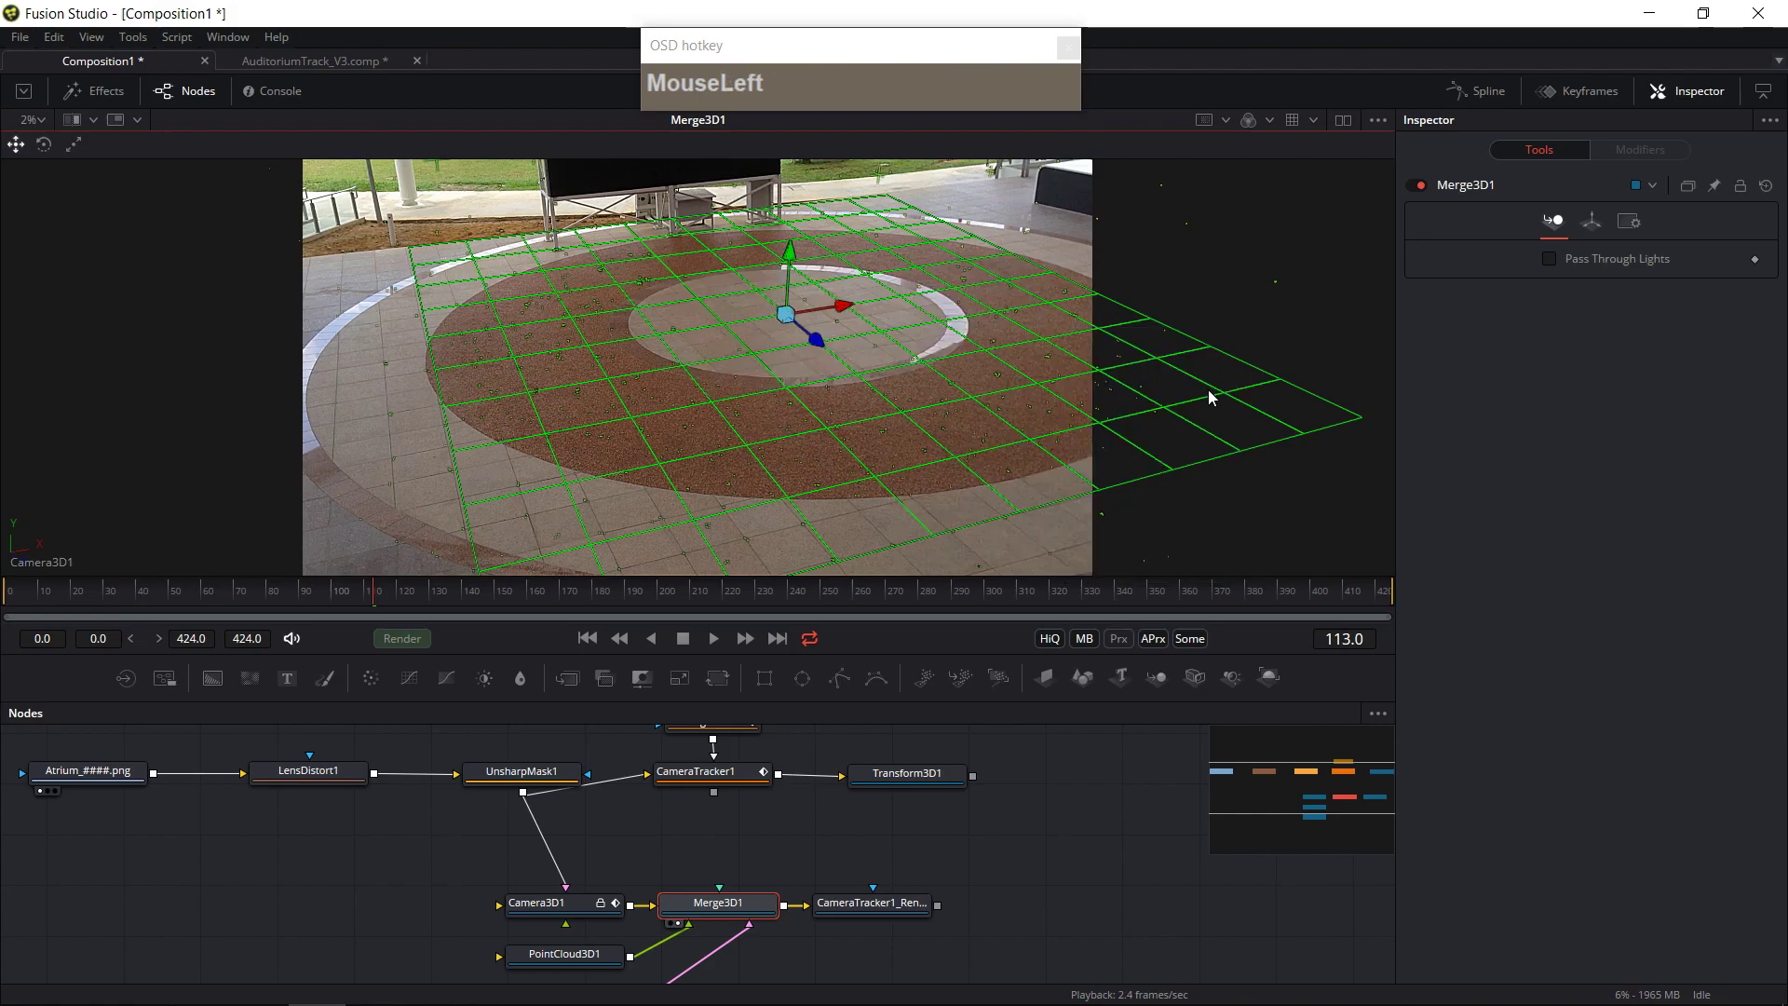
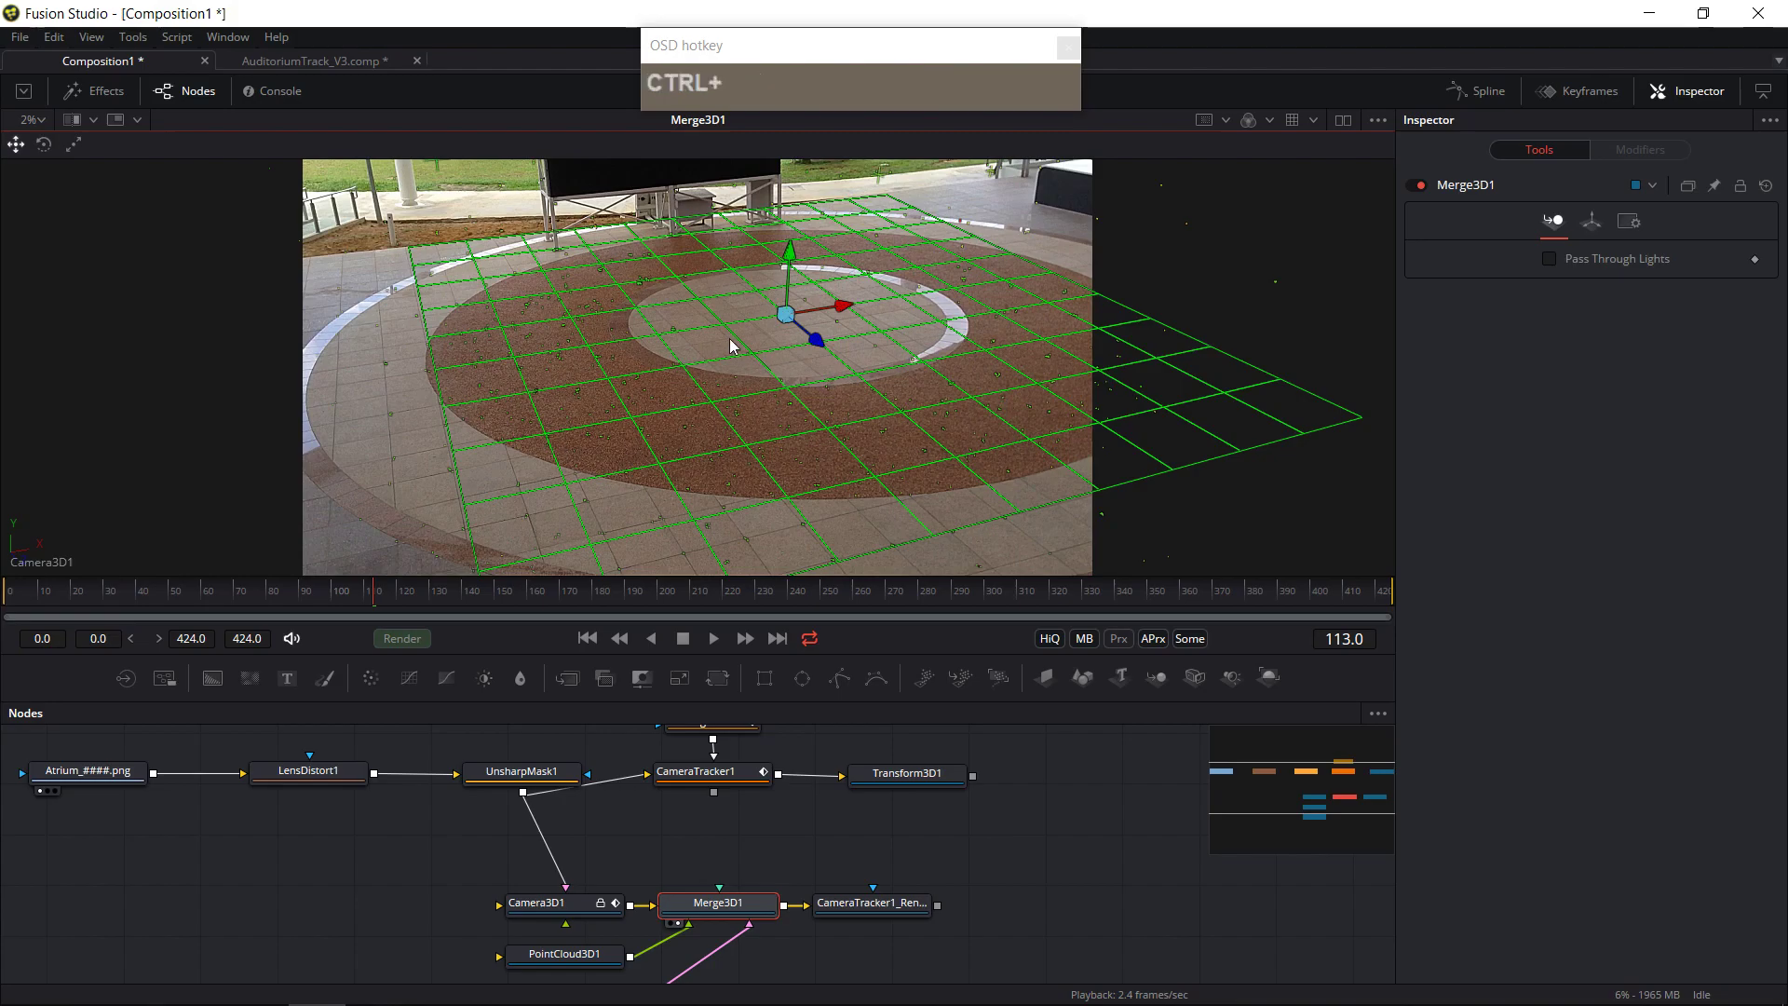
# - Go to frame 0 and disable the UnsharpMask1 node
pyautogui.click(78, 592)
pyautogui.moveTo(79, 593); pyautogui.dragTo(24, 613)
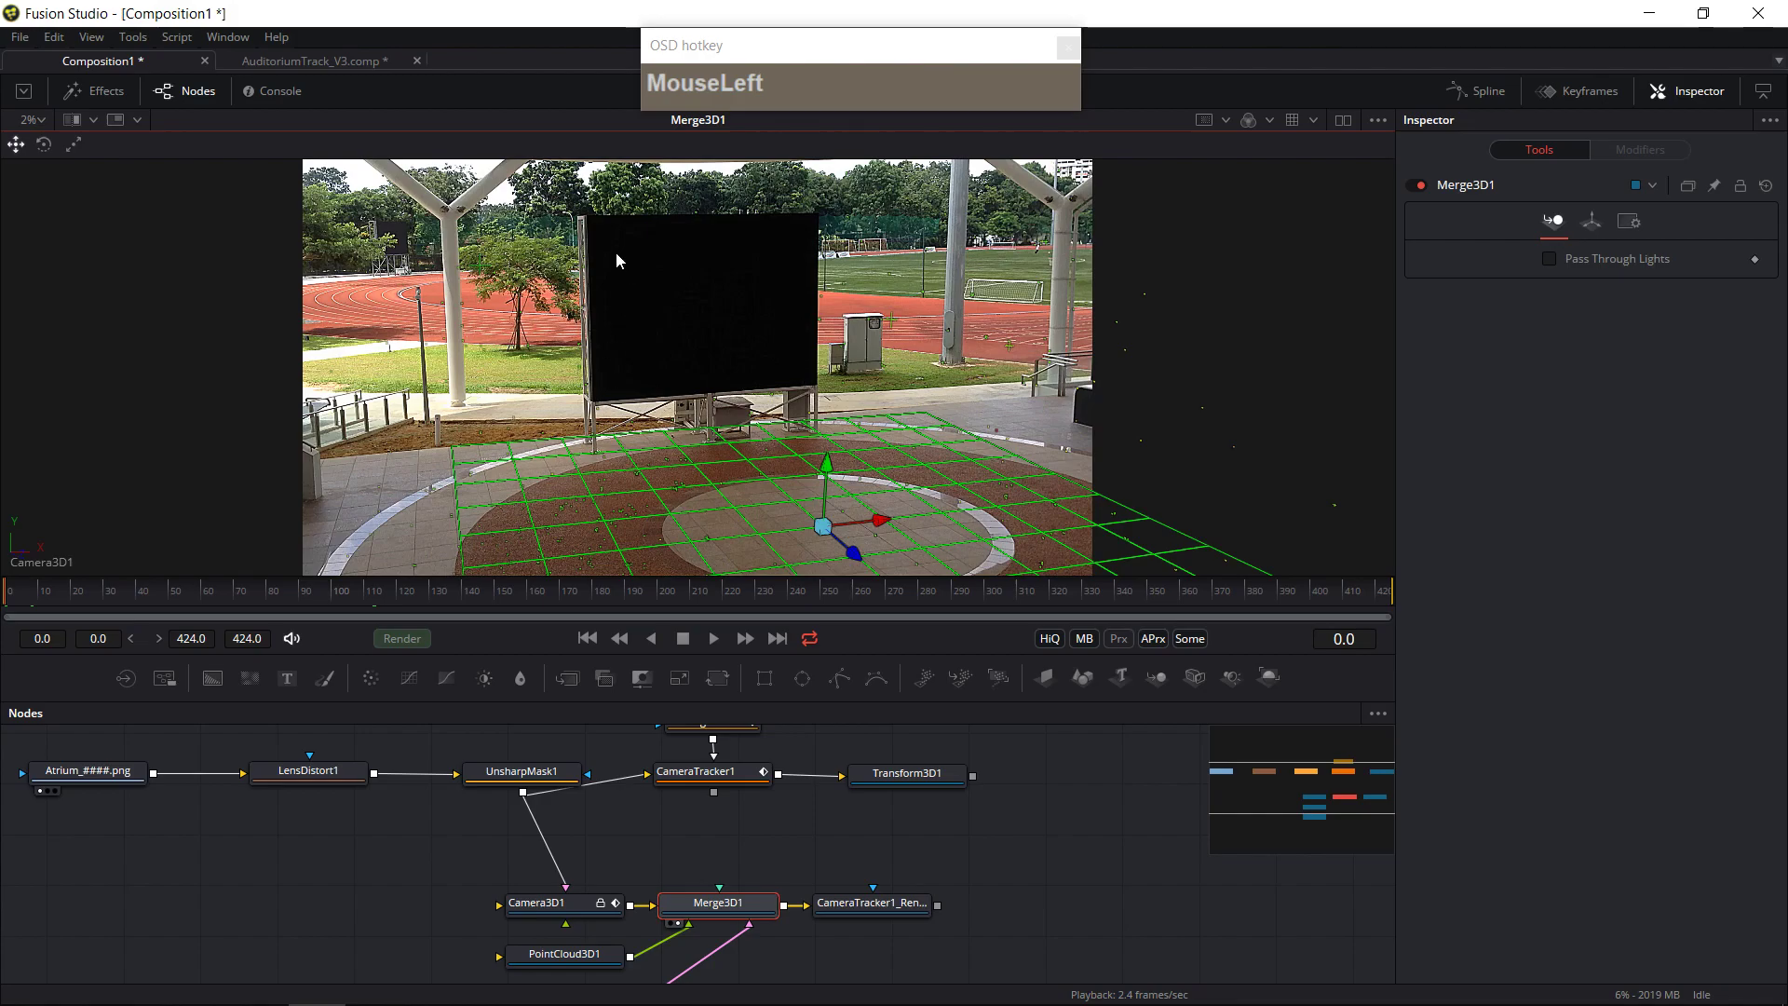
pyautogui.middleClick(914, 817)
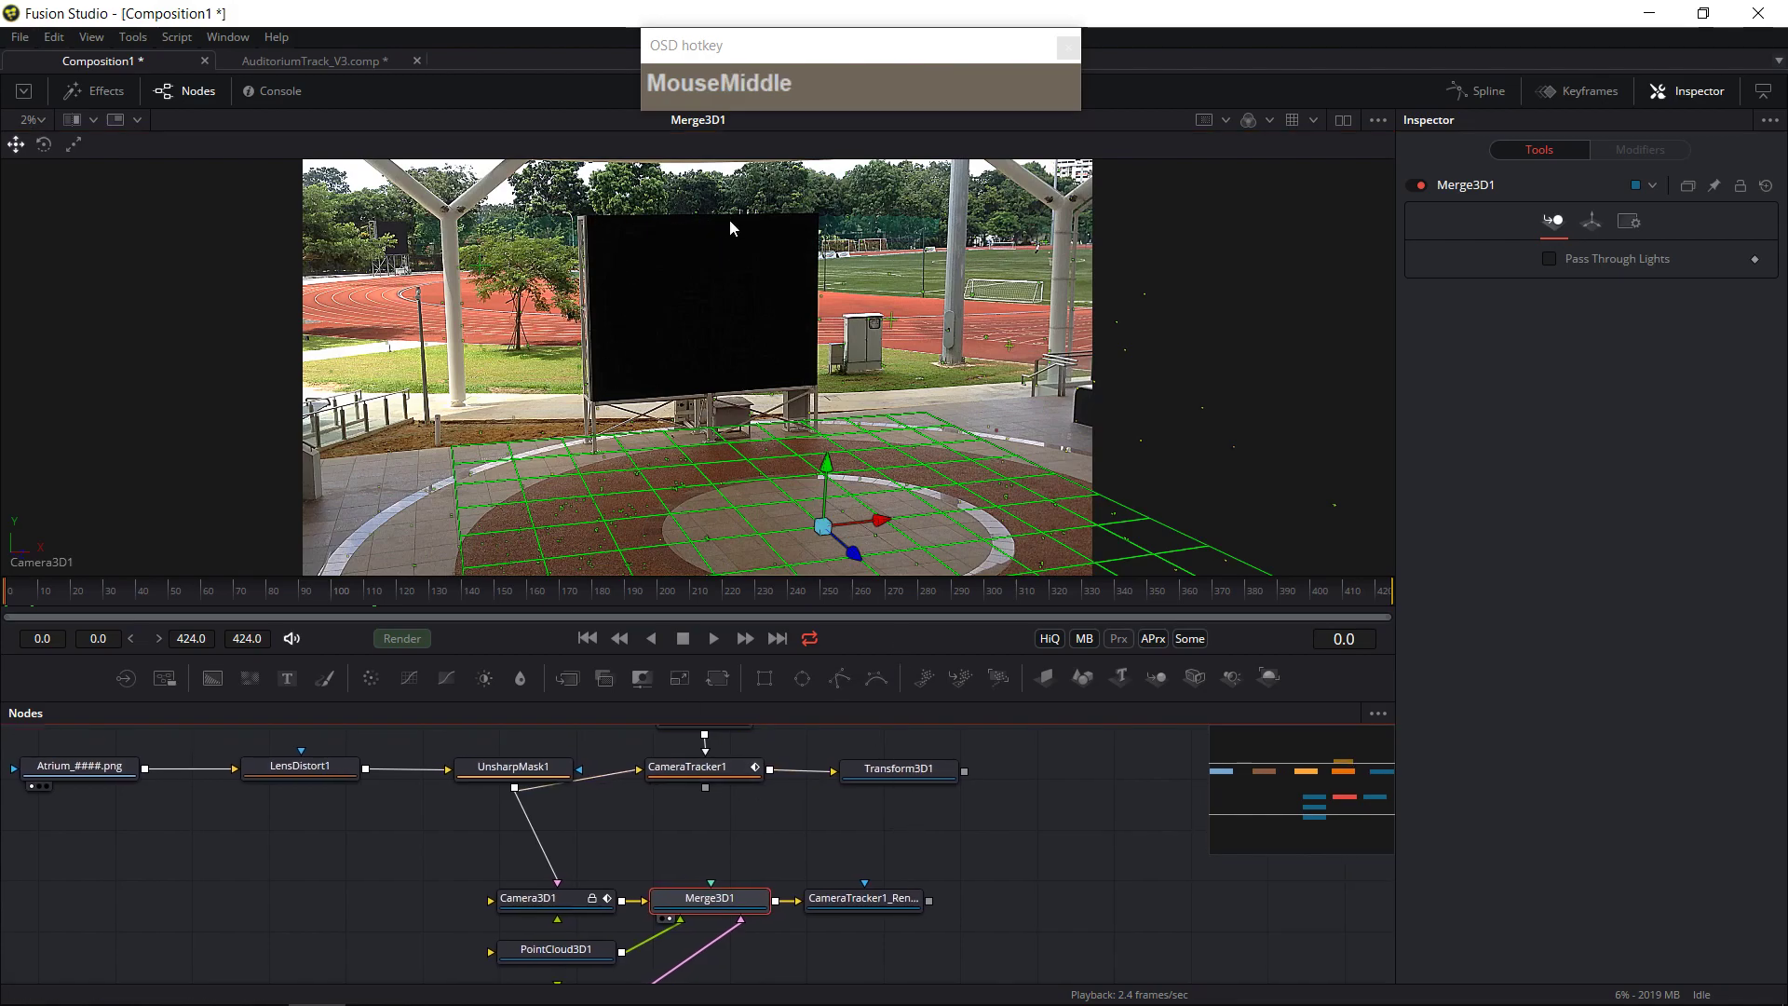
pyautogui.moveTo(705, 808); pyautogui.dragTo(844, 838)
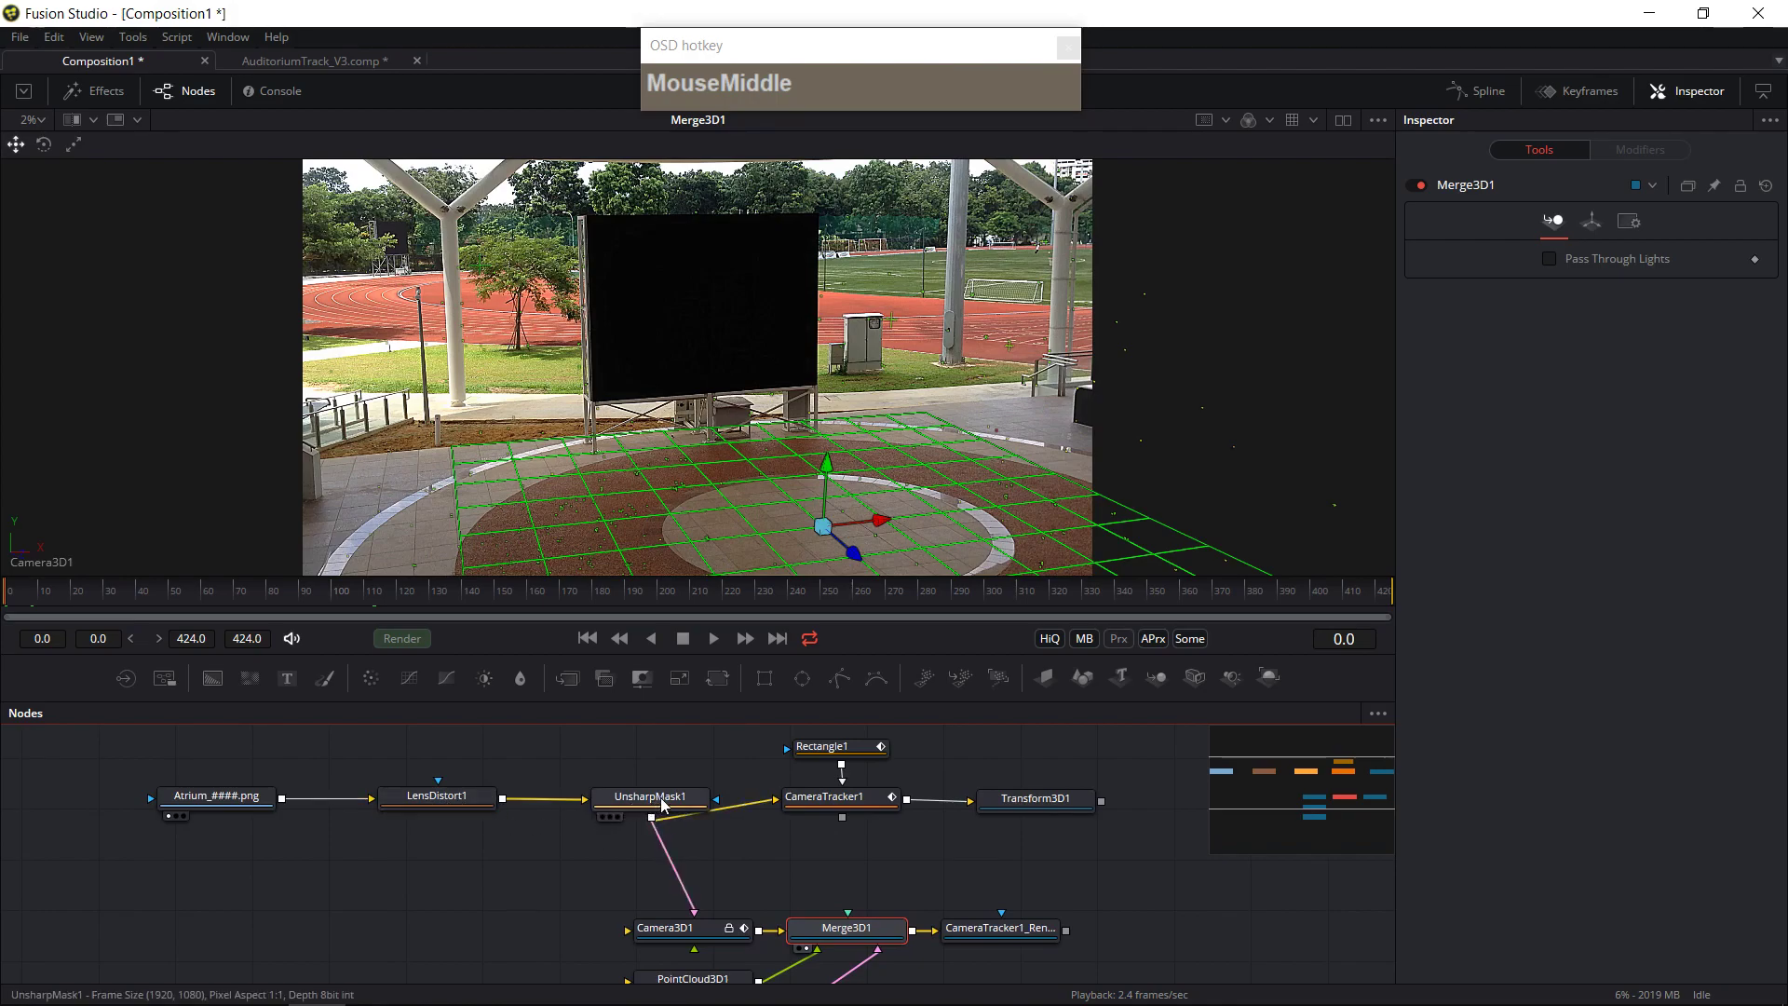
pyautogui.moveTo(665, 809); pyautogui.dragTo(642, 809)
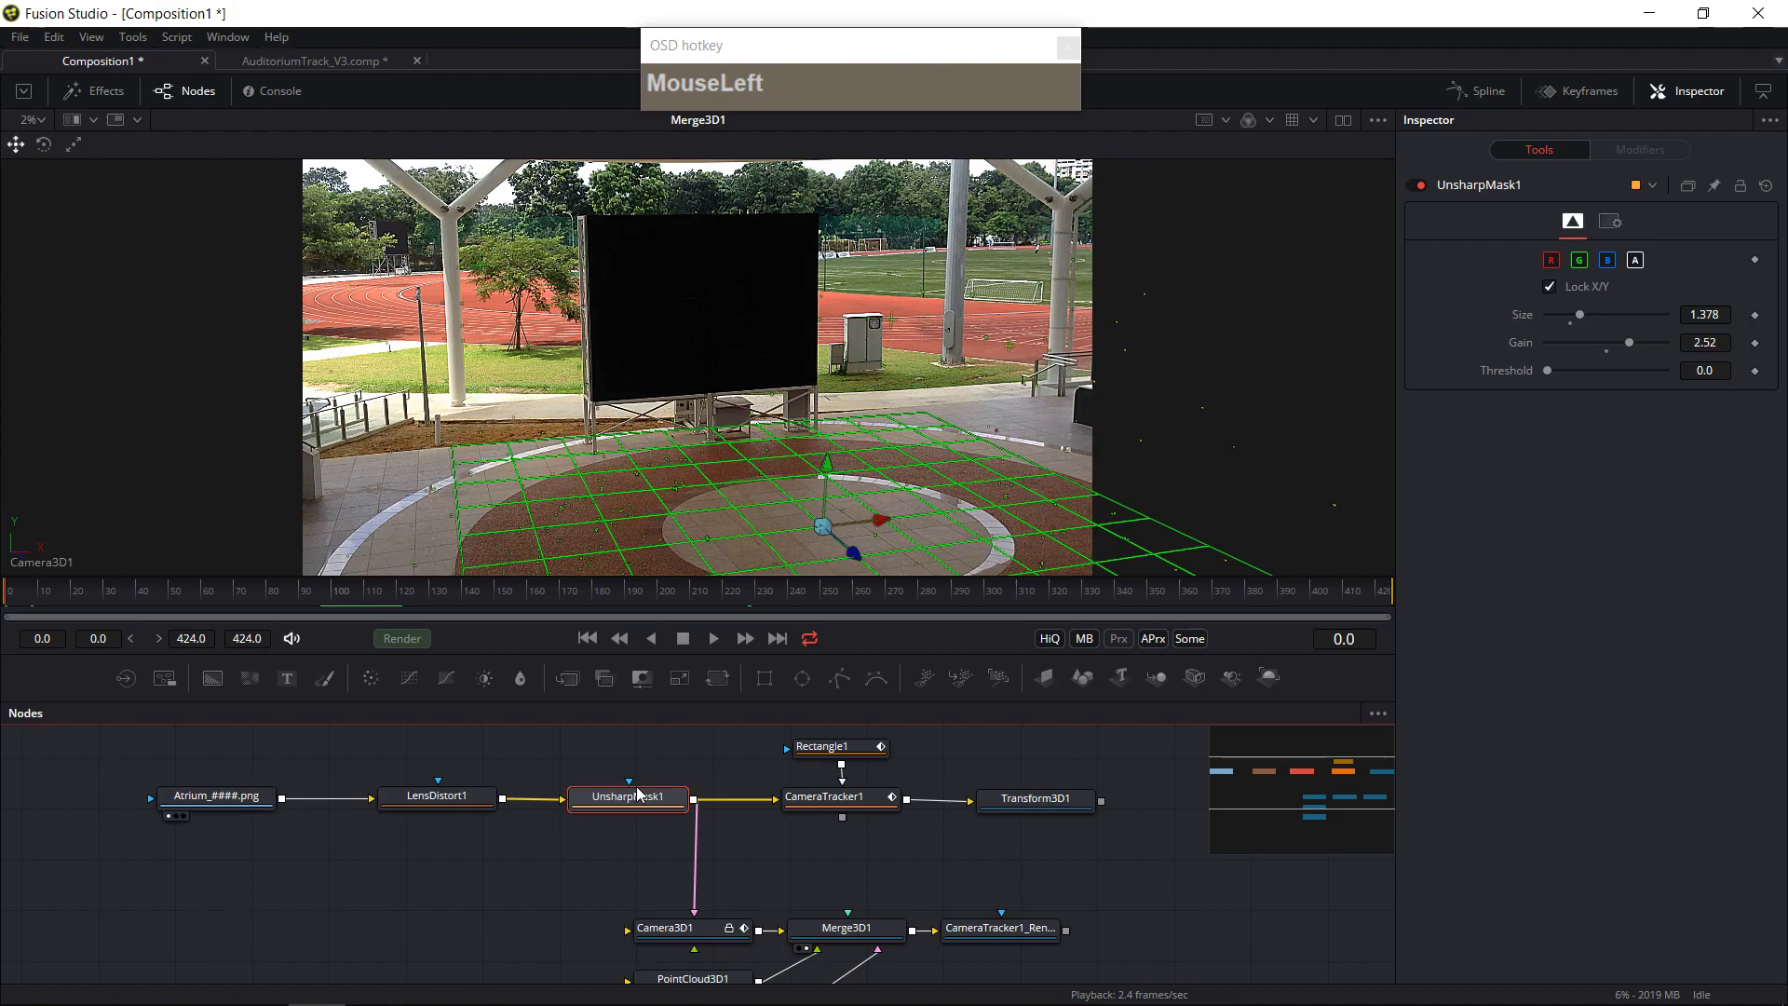
pyautogui.hotkey('ctrl', 'p')
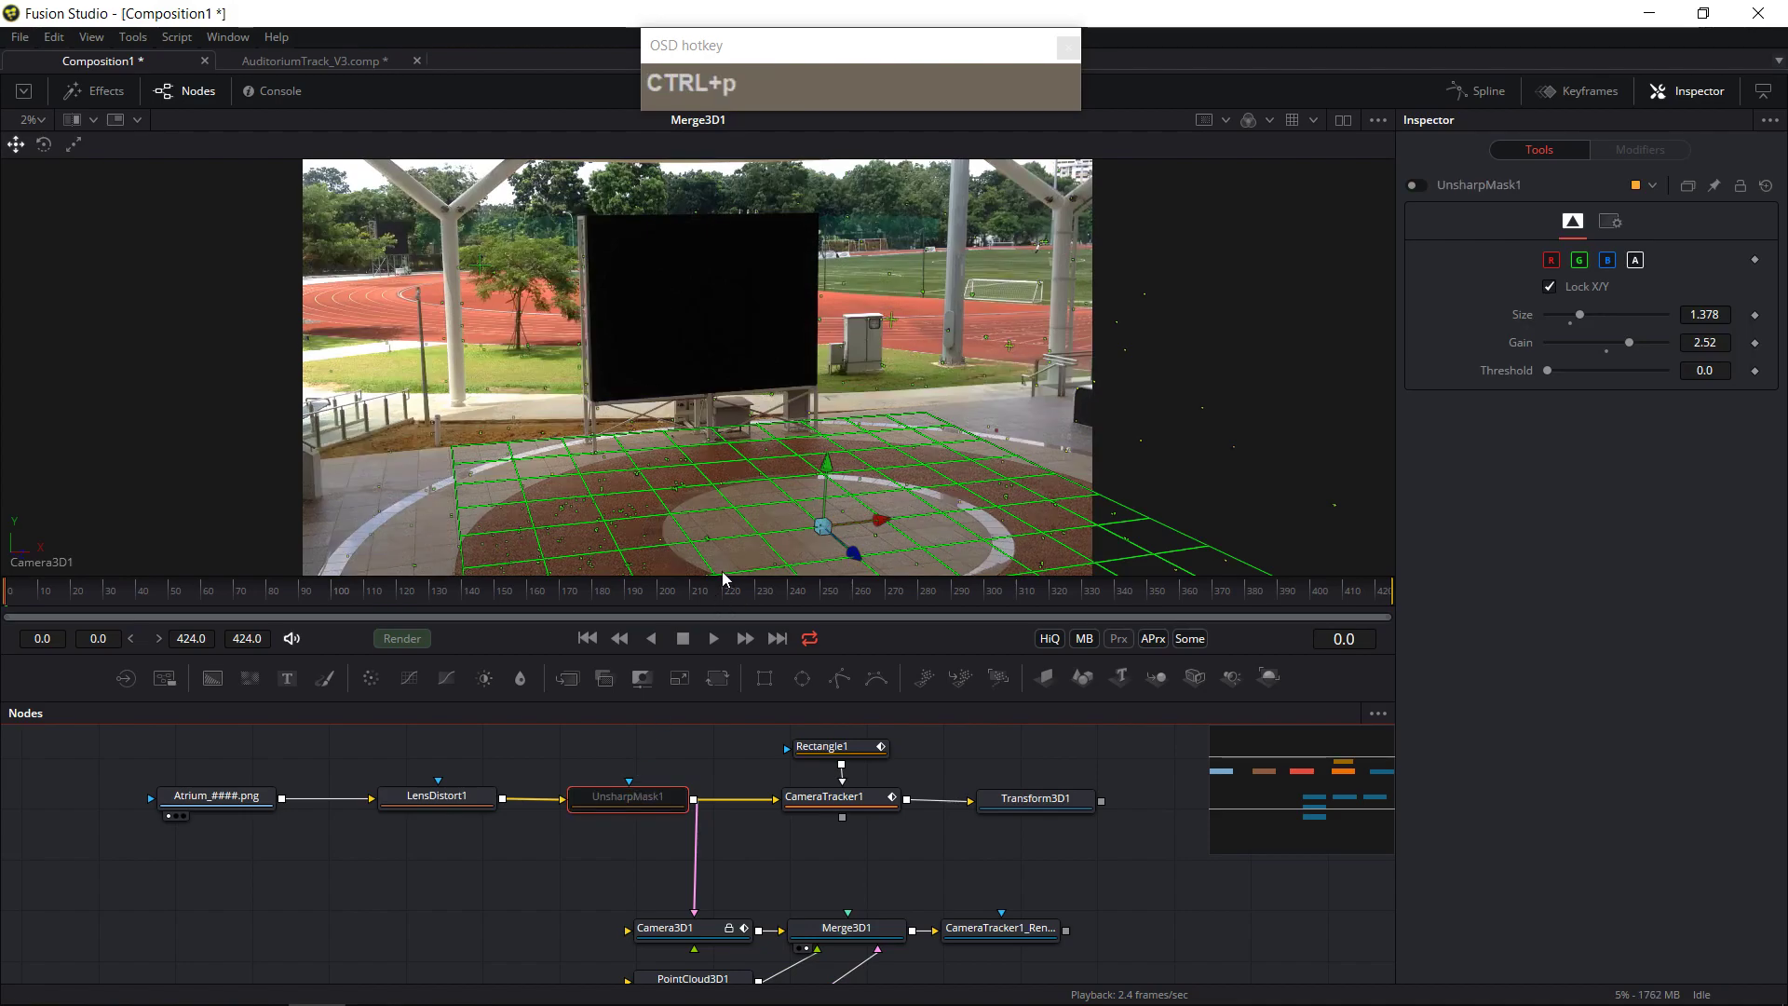
# - Add a Loader node below the Atrium footage and load AstronautMask0001-0264.mp4 from the AstronautPlayground folder
pyautogui.moveTo(432, 915); pyautogui.dragTo(425, 886)
pyautogui.moveTo(291, 860); pyautogui.dragTo(293, 859)
pyautogui.rightClick(205, 841)
pyautogui.click(160, 896)
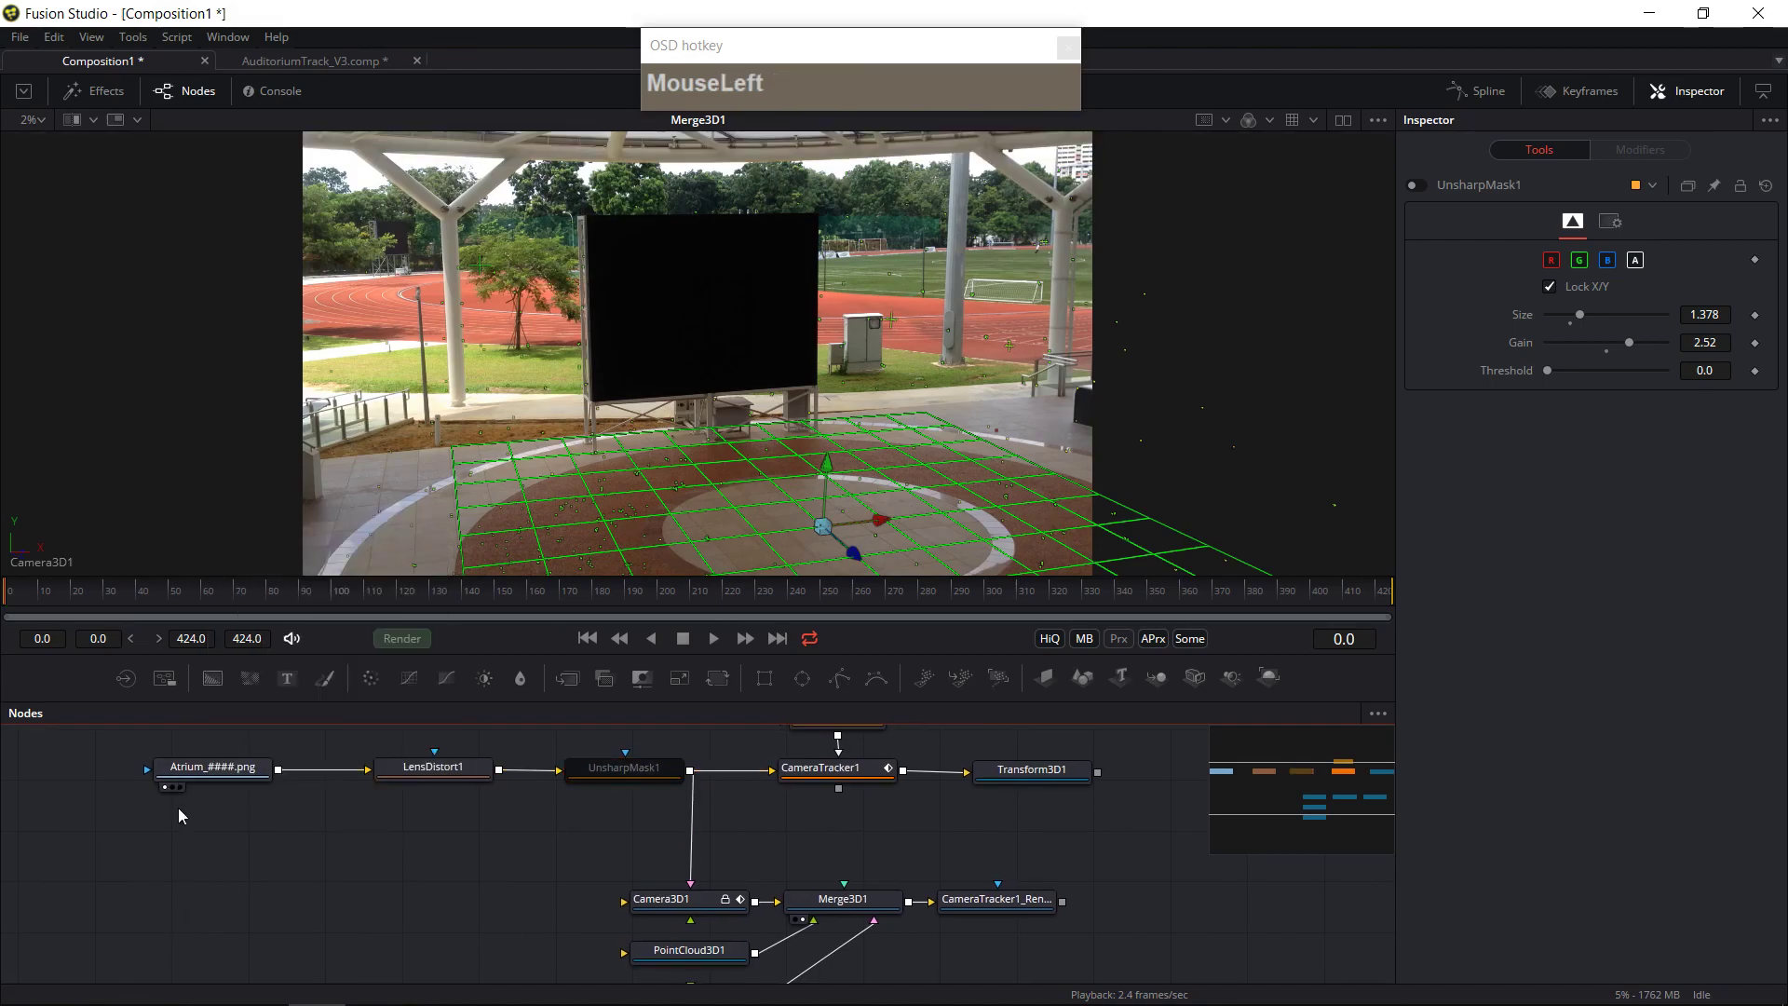
pyautogui.click(163, 678)
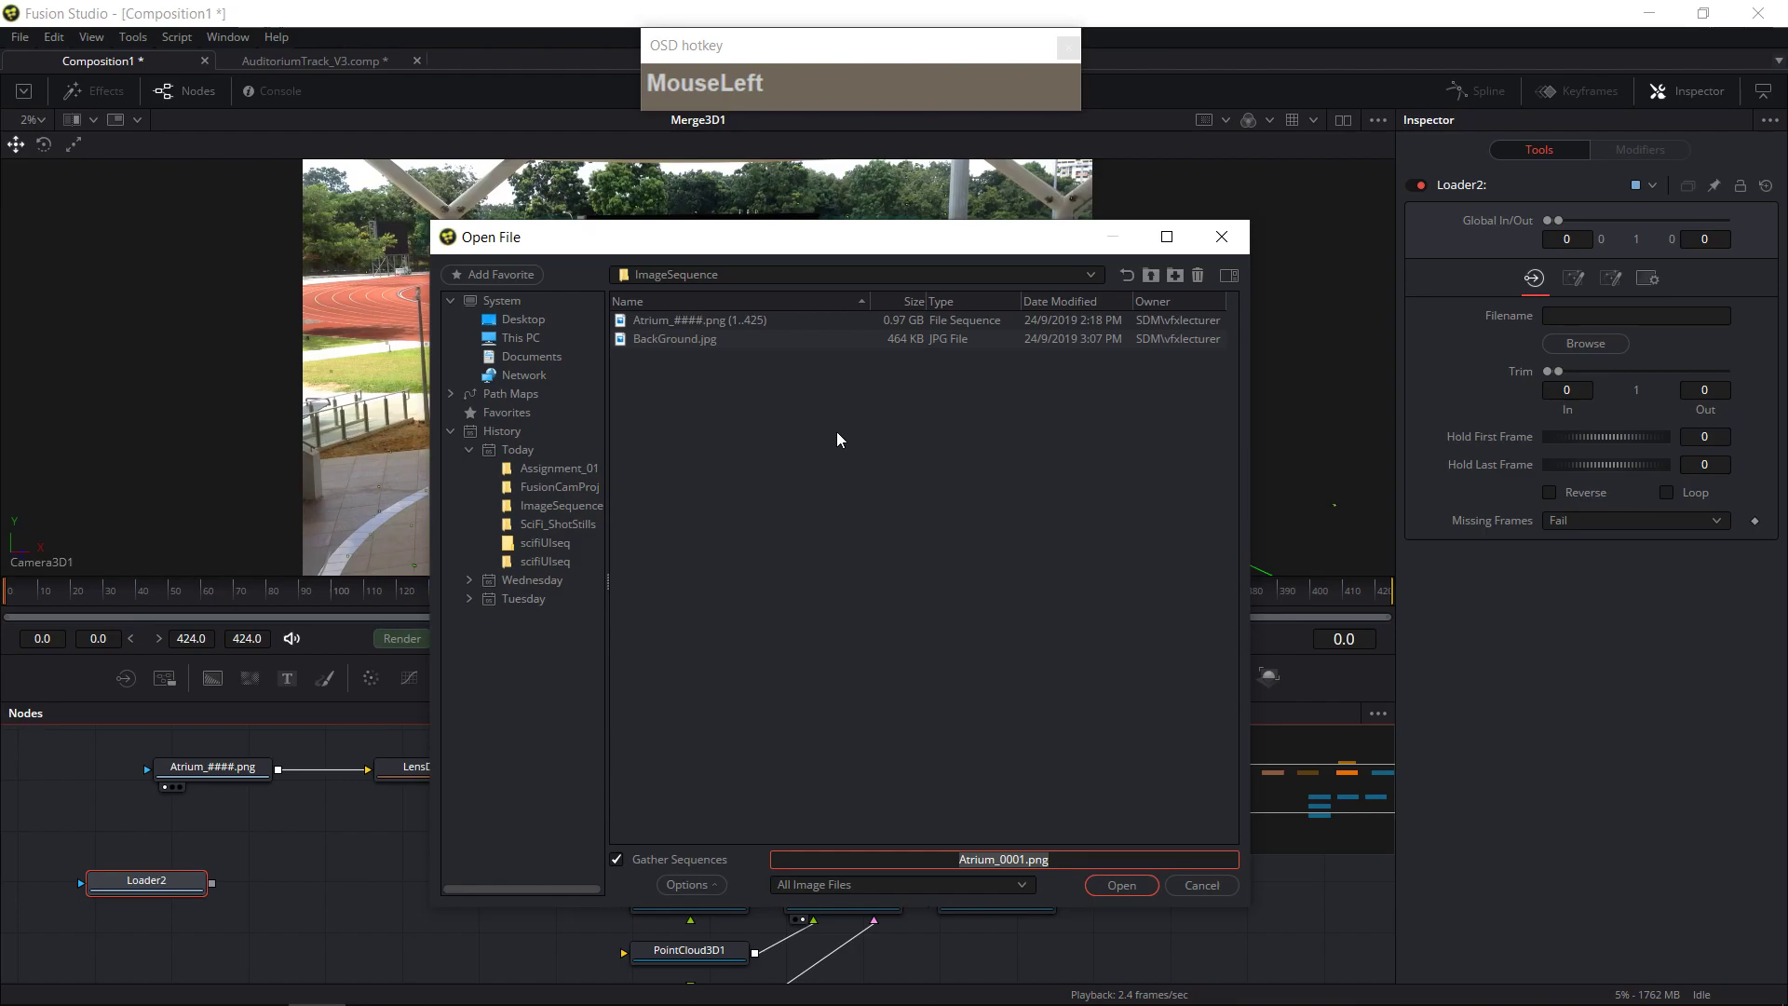
pyautogui.click(1151, 276)
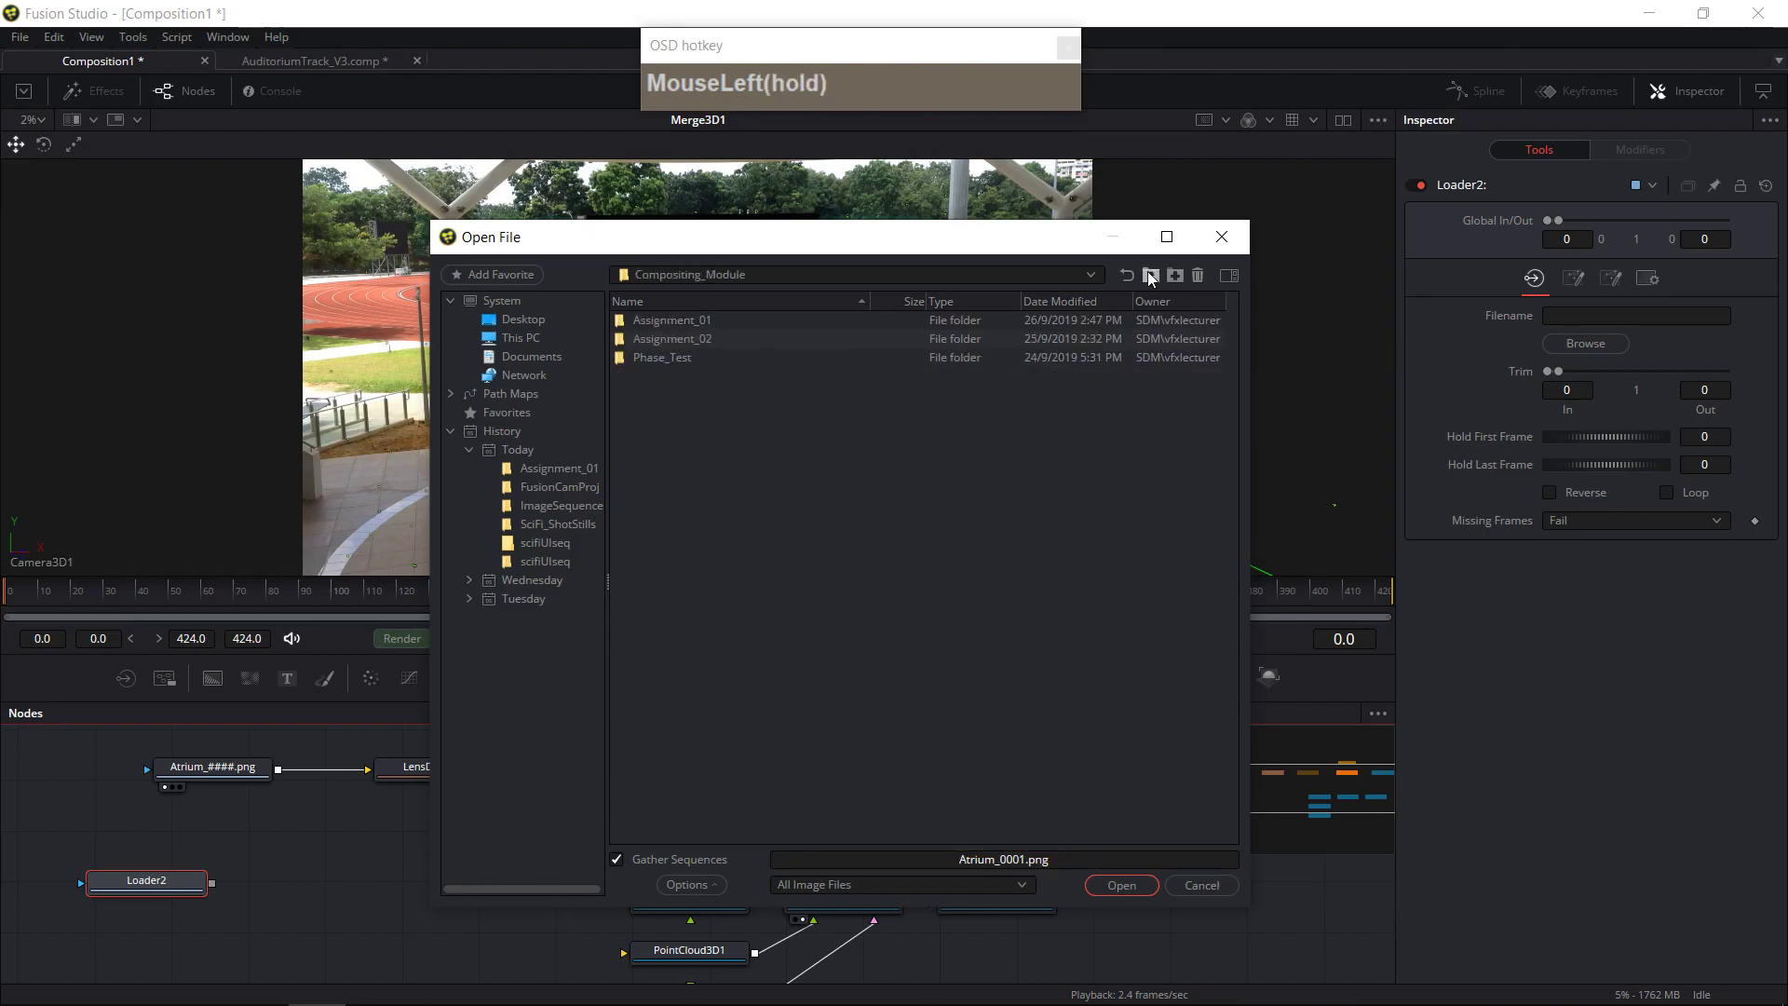
pyautogui.doubleClick(724, 321)
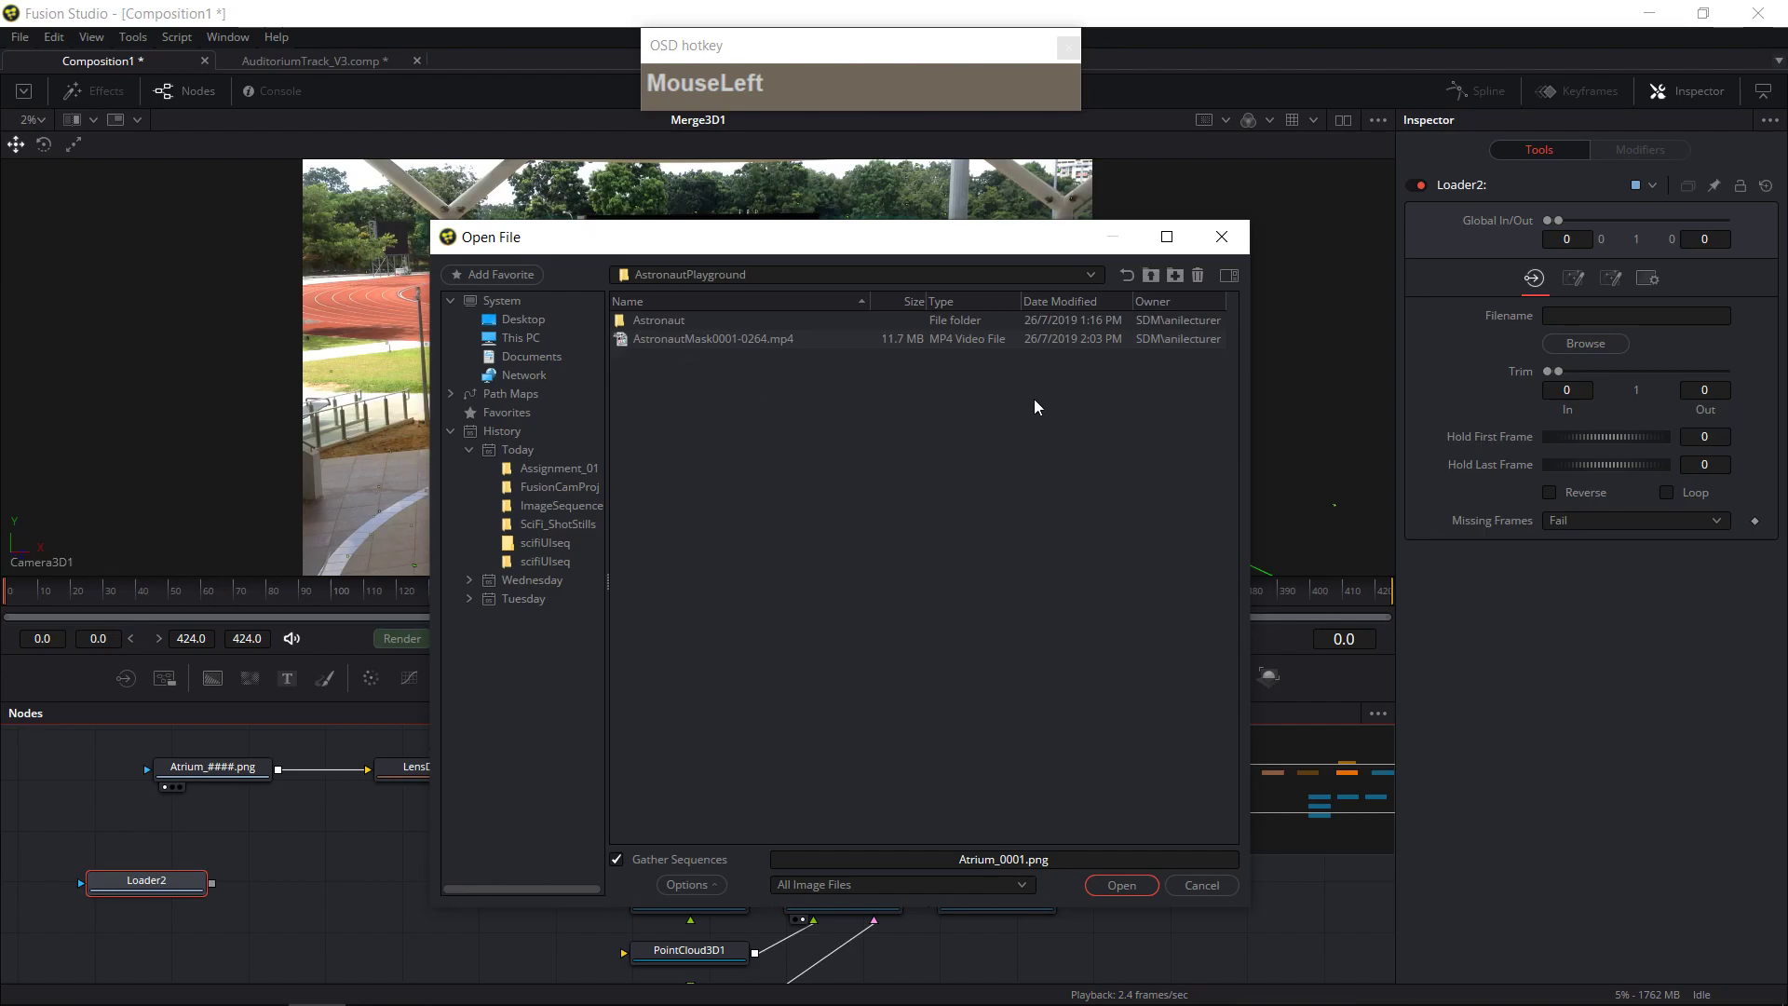
pyautogui.click(1151, 275)
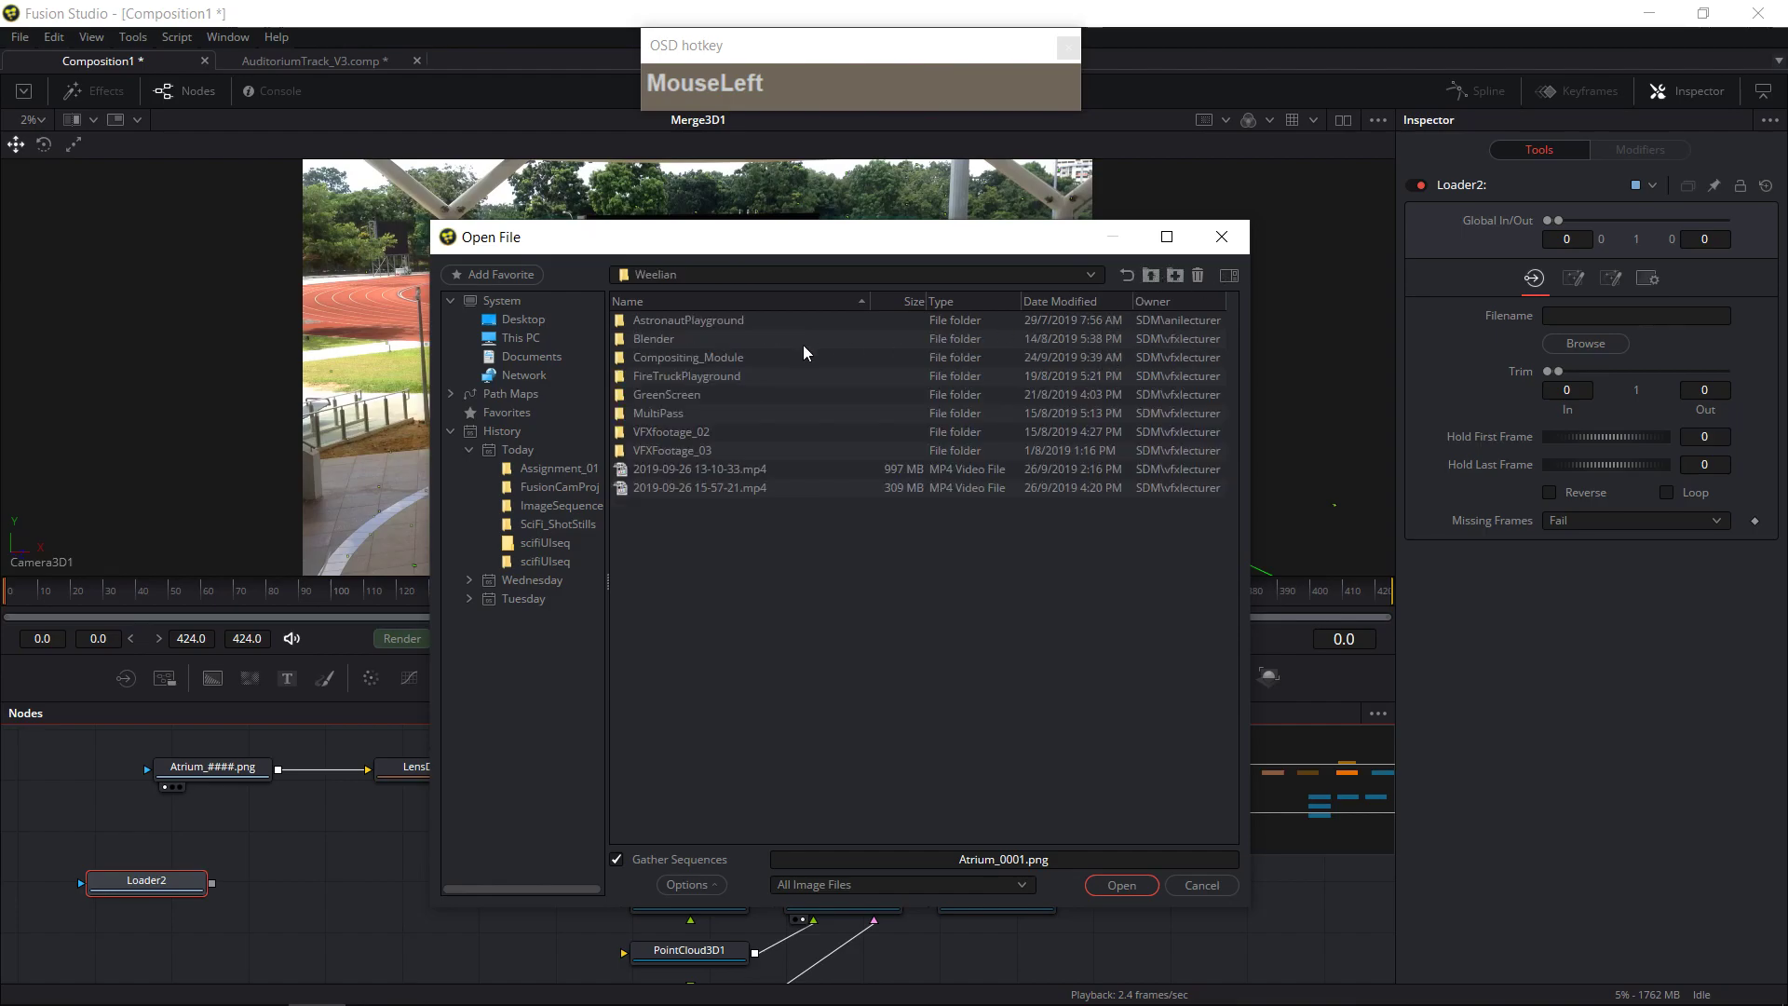
pyautogui.doubleClick(700, 321)
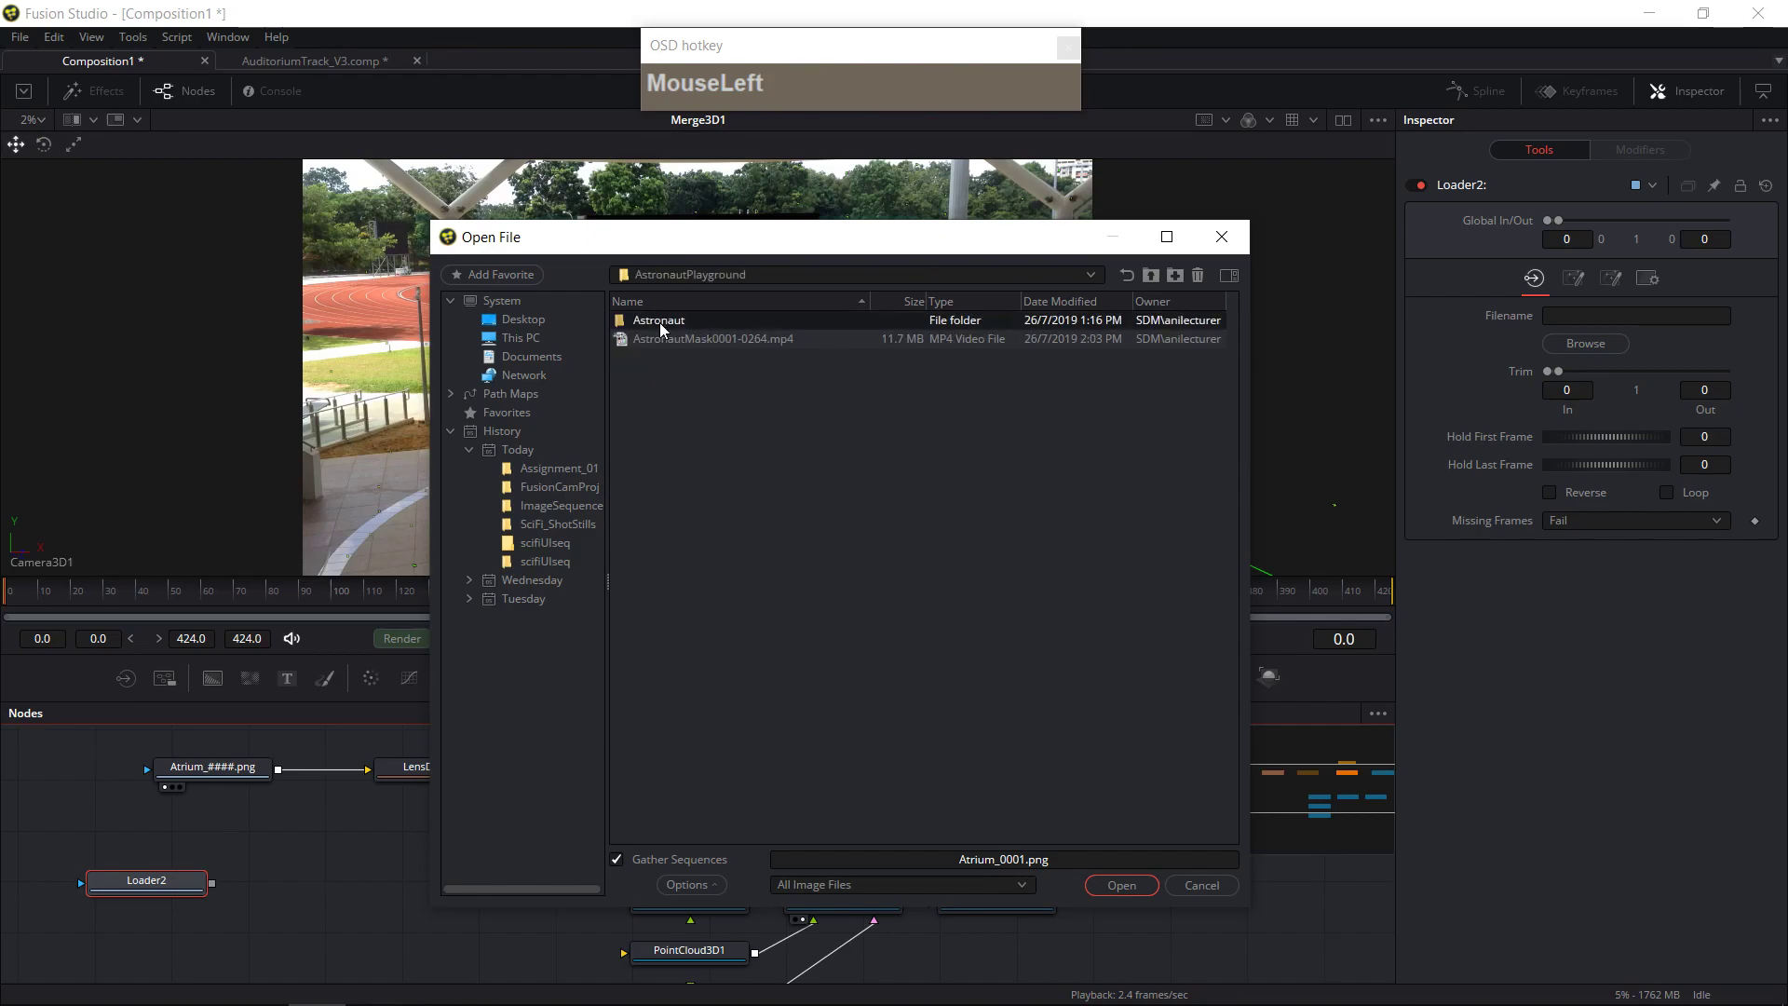
pyautogui.click(686, 339)
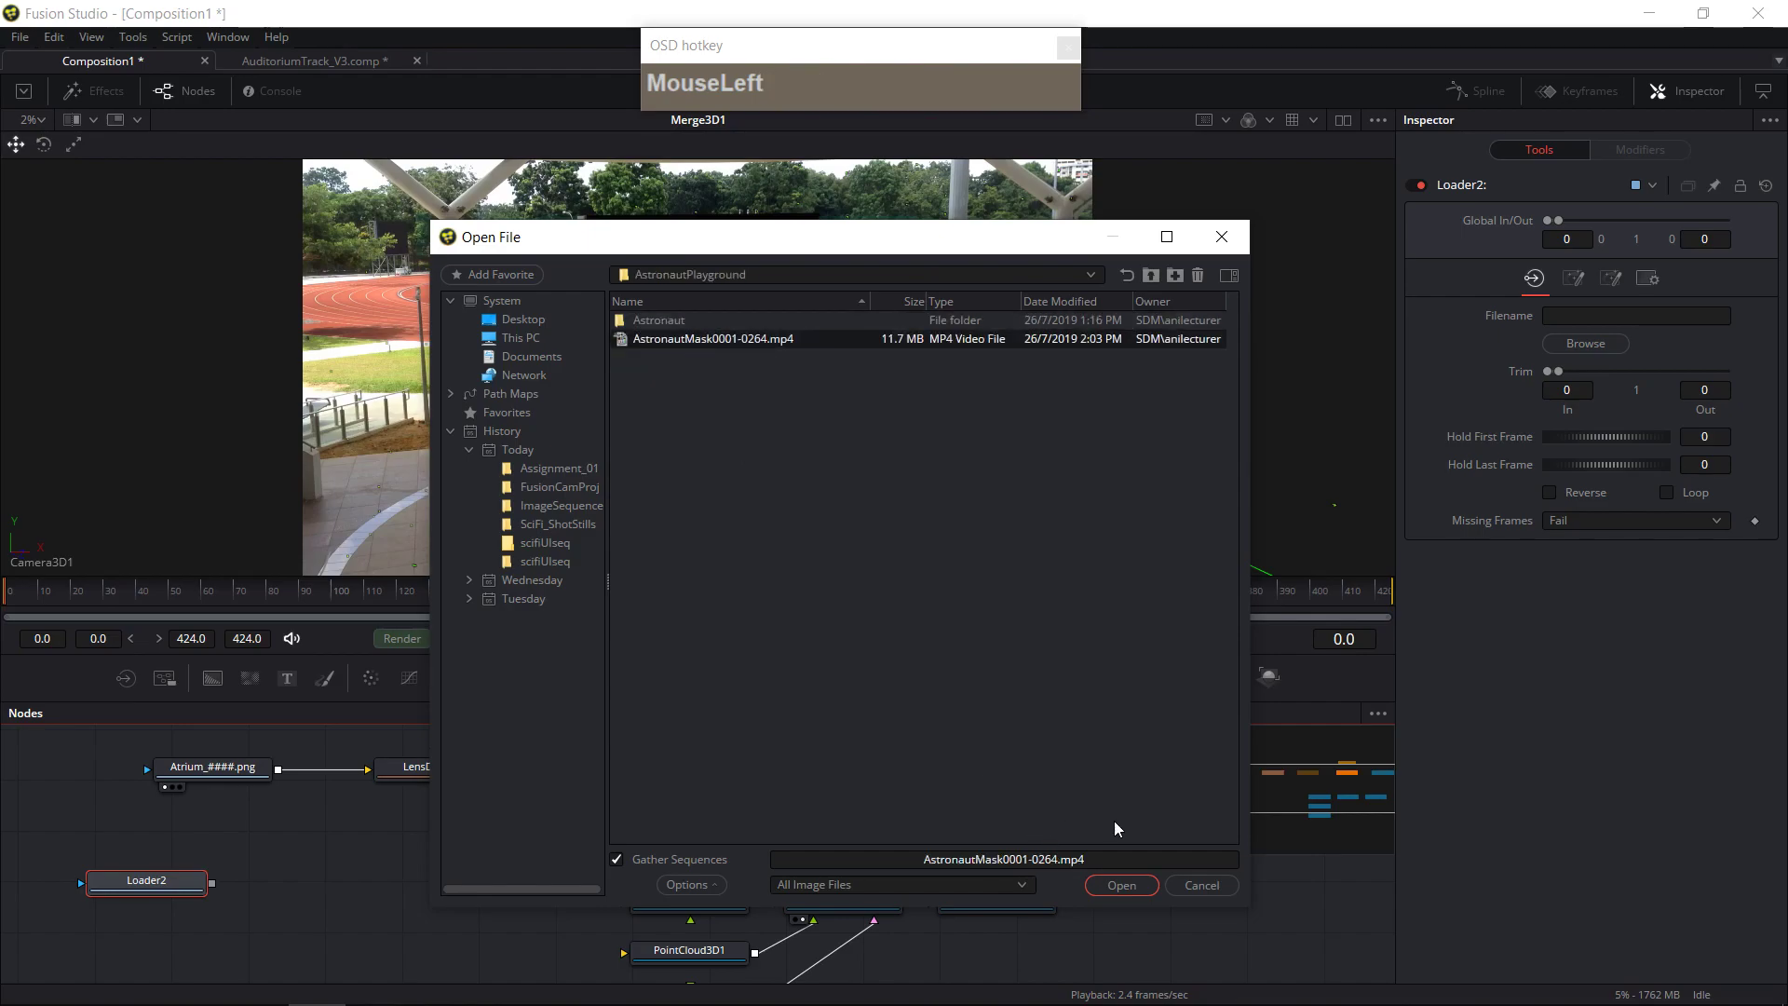
pyautogui.click(1121, 884)
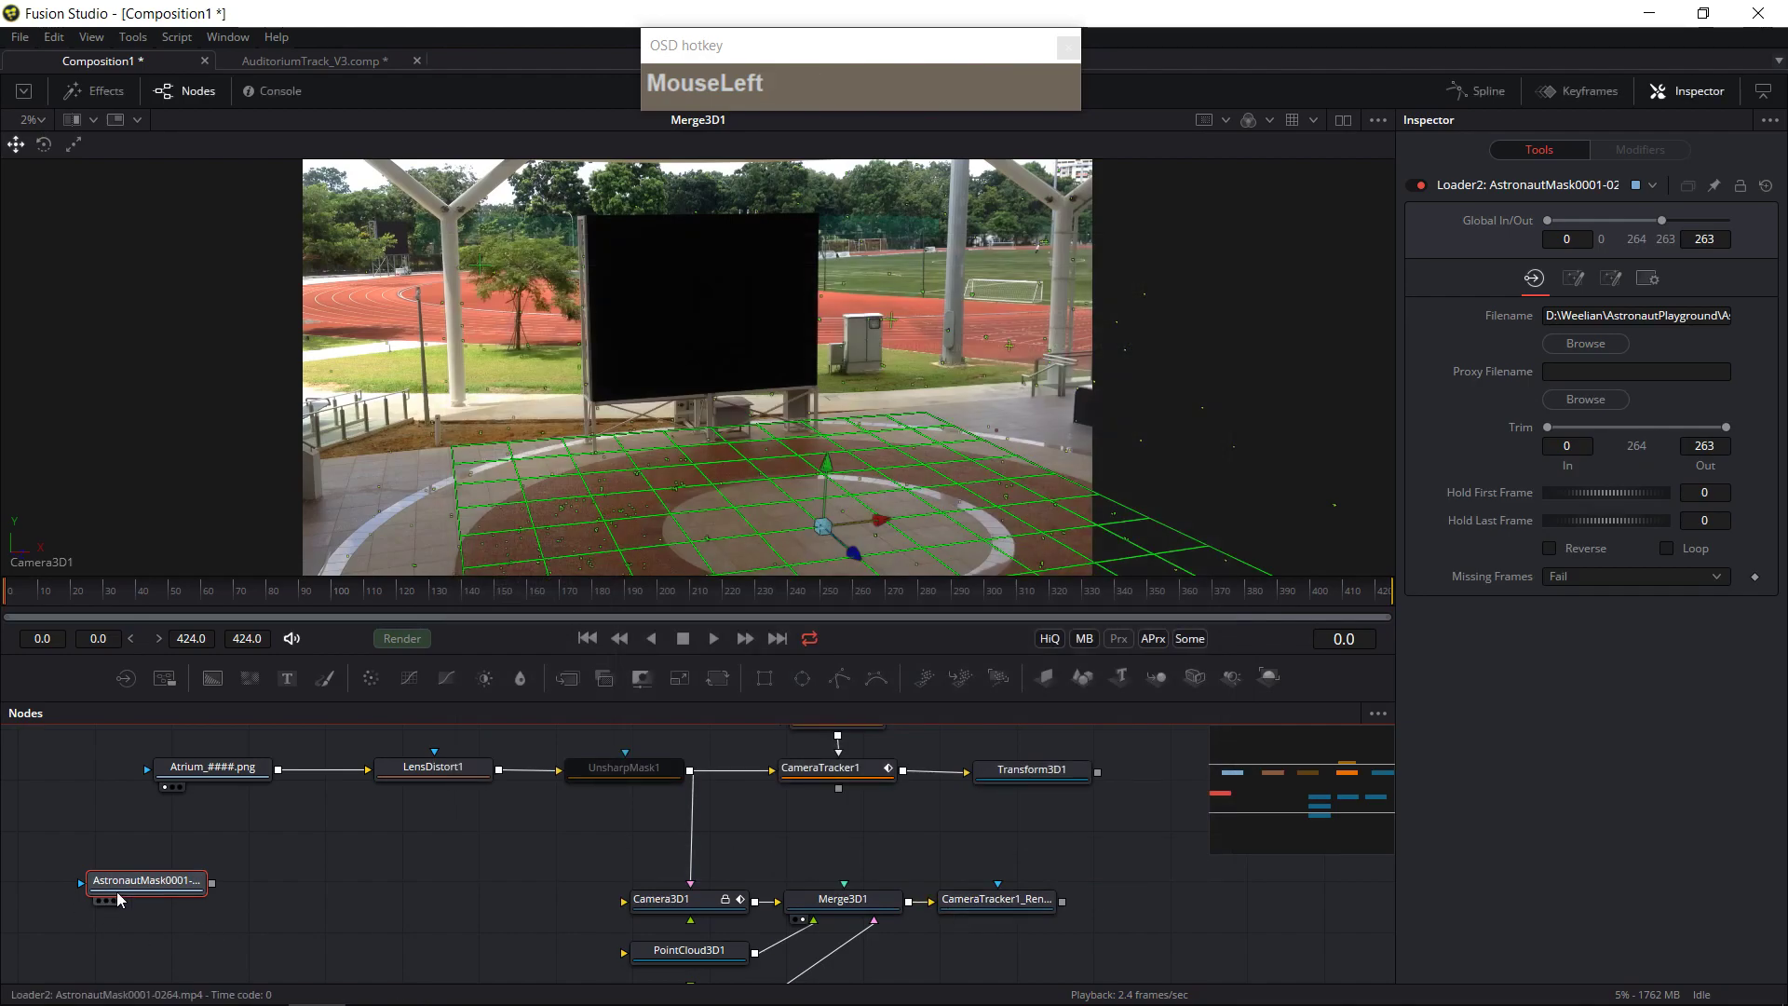
# - Show the astronaut clip in a second viewer beside Merge3D1, scrub both shots to frame 242, and return to frame 0
pyautogui.moveTo(119, 898); pyautogui.dragTo(174, 880)
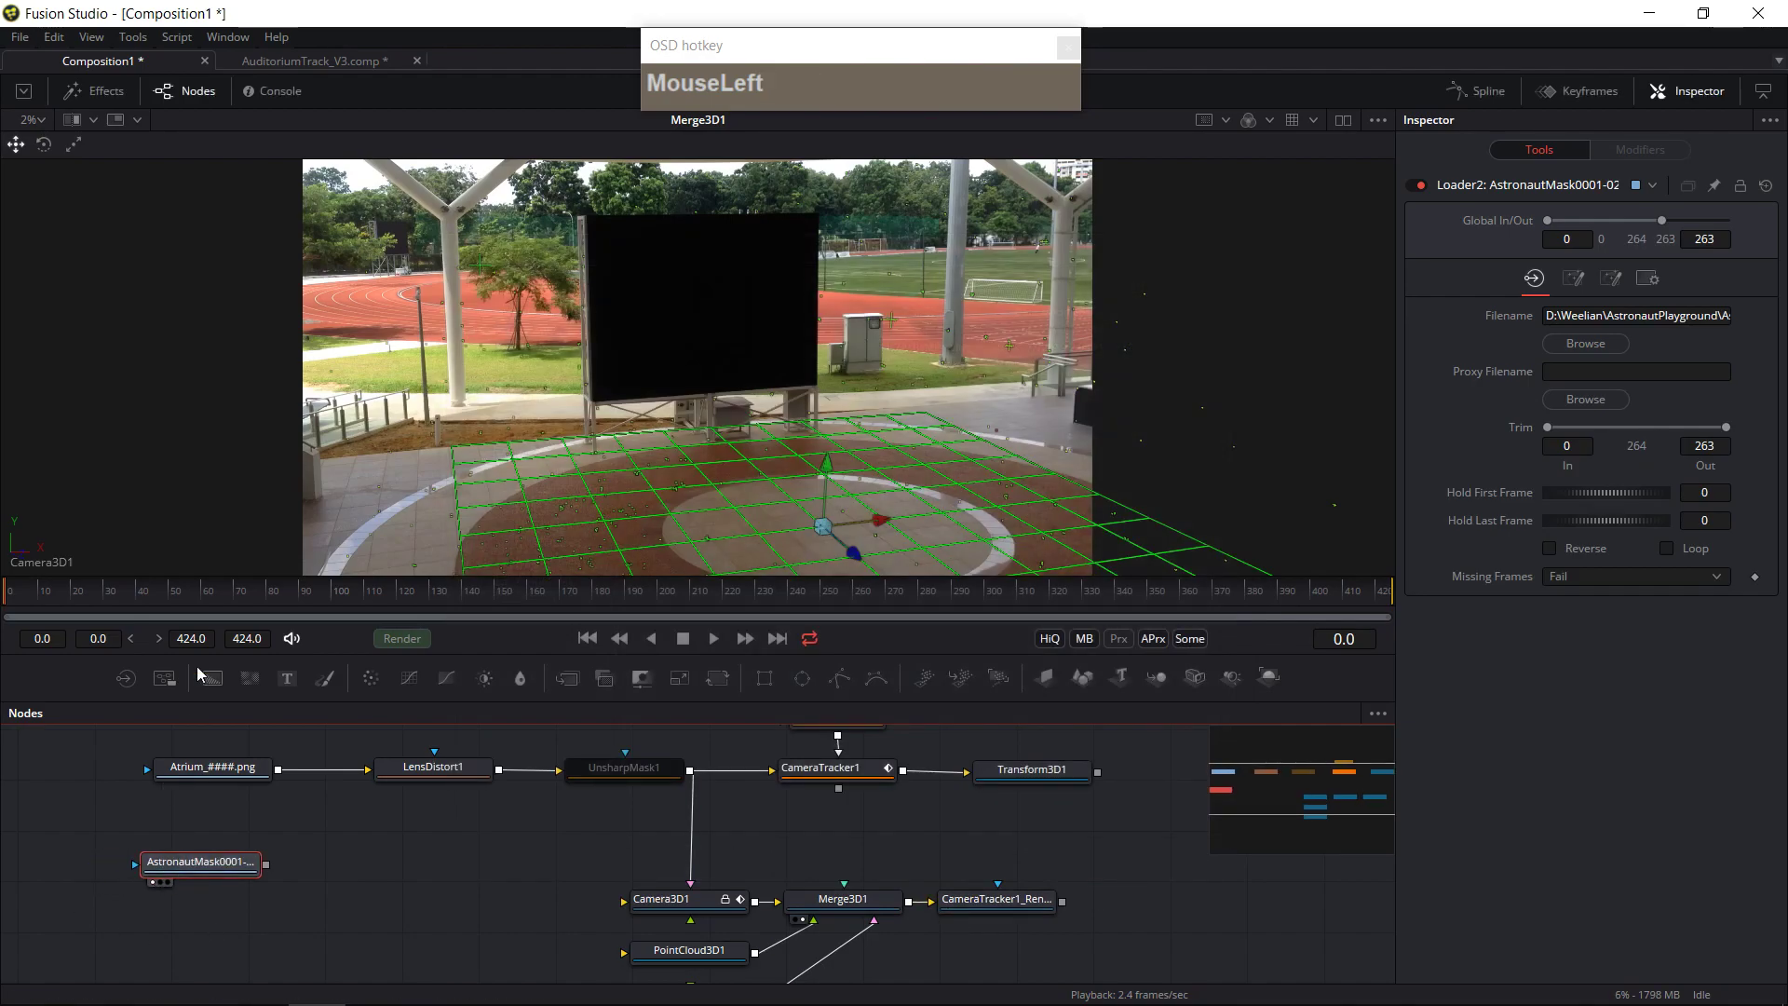
pyautogui.click(1344, 119)
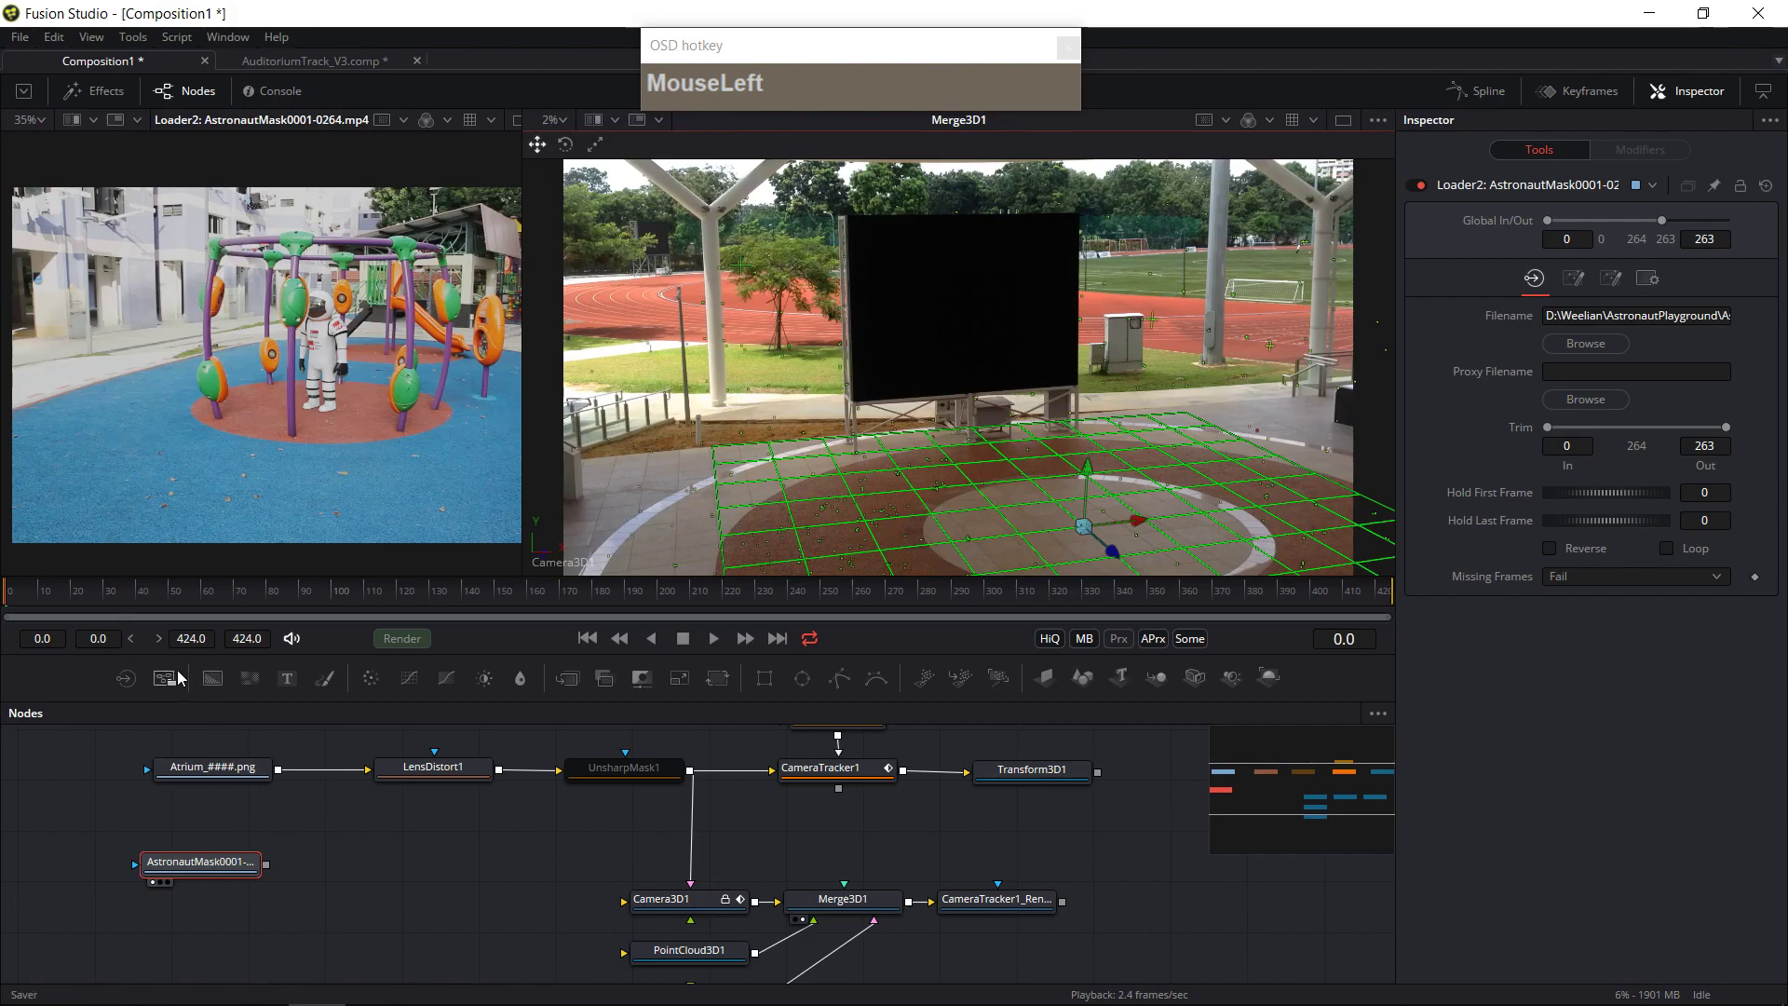
pyautogui.moveTo(406, 599); pyautogui.dragTo(793, 596)
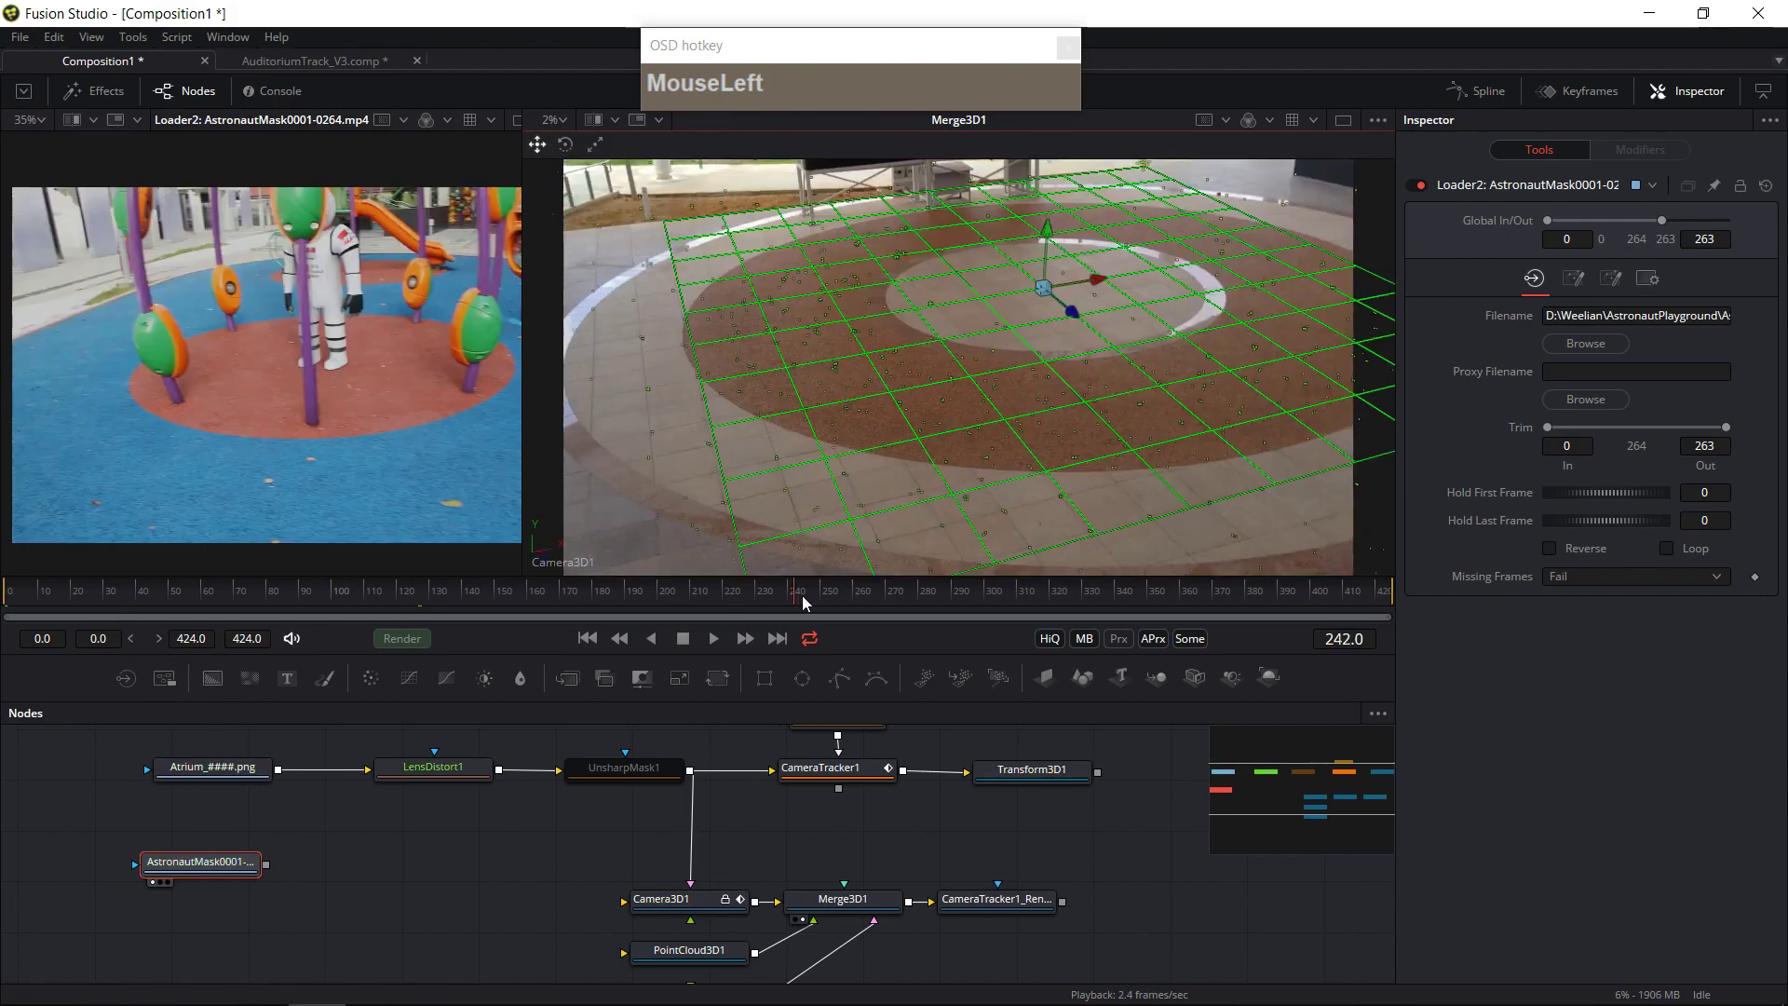
pyautogui.click(155, 606)
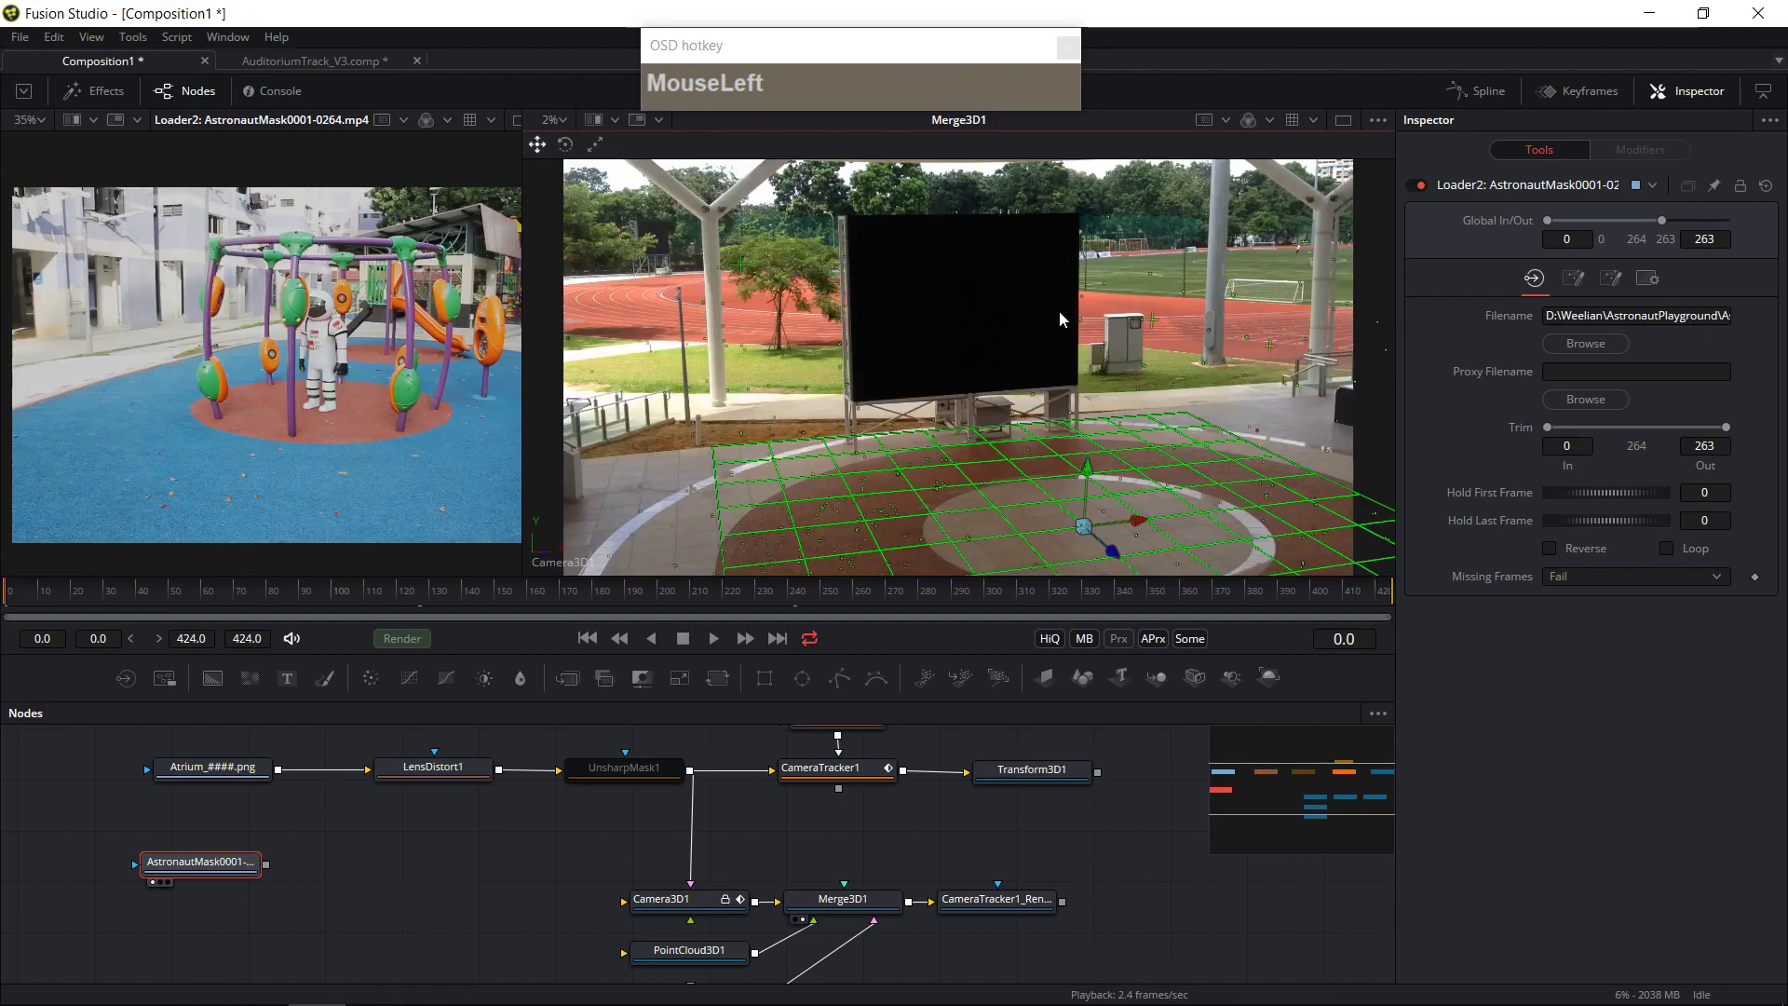
# - Move the AstronautMask loader node down in the node graph, level with the PointCloud3D1 and GroundPlane nodes
pyautogui.moveTo(542, 874); pyautogui.dragTo(439, 858)
pyautogui.moveTo(198, 808); pyautogui.dragTo(177, 897)
pyautogui.moveTo(798, 958); pyautogui.dragTo(827, 902)
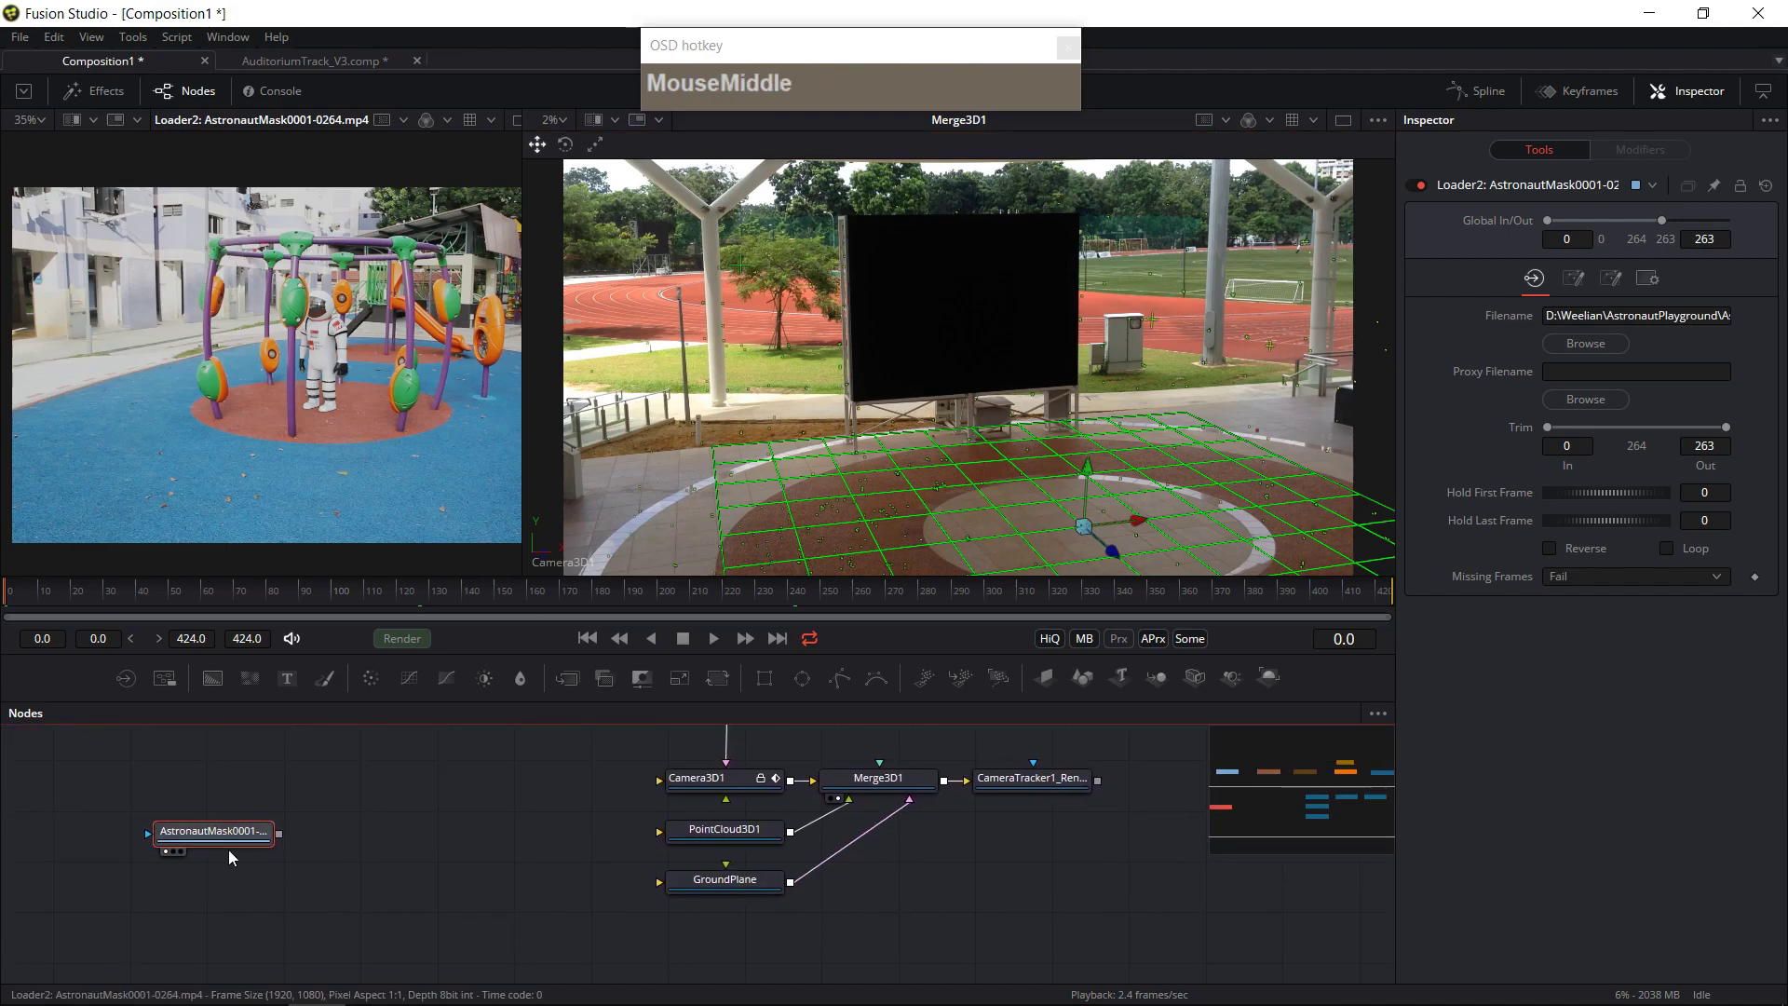
pyautogui.moveTo(229, 853); pyautogui.dragTo(221, 857)
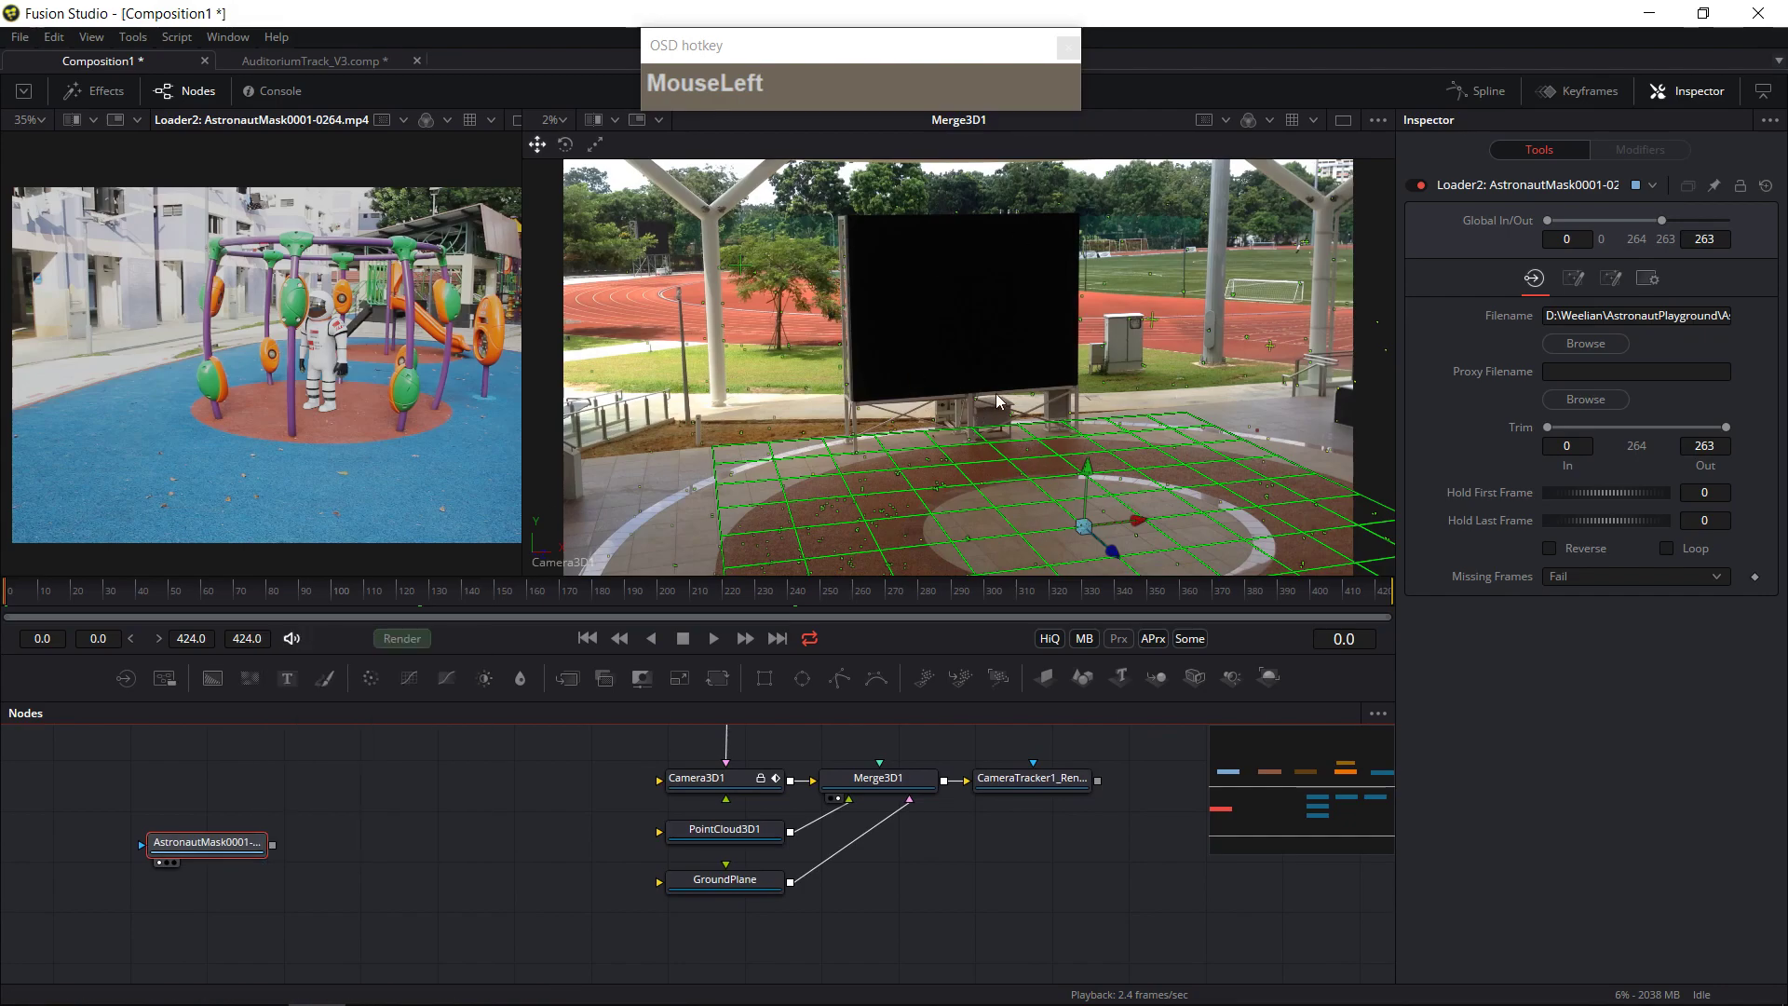
# - At frame 88, create an image plane from the point cloud point at the base of the black screen
pyautogui.click(952, 209)
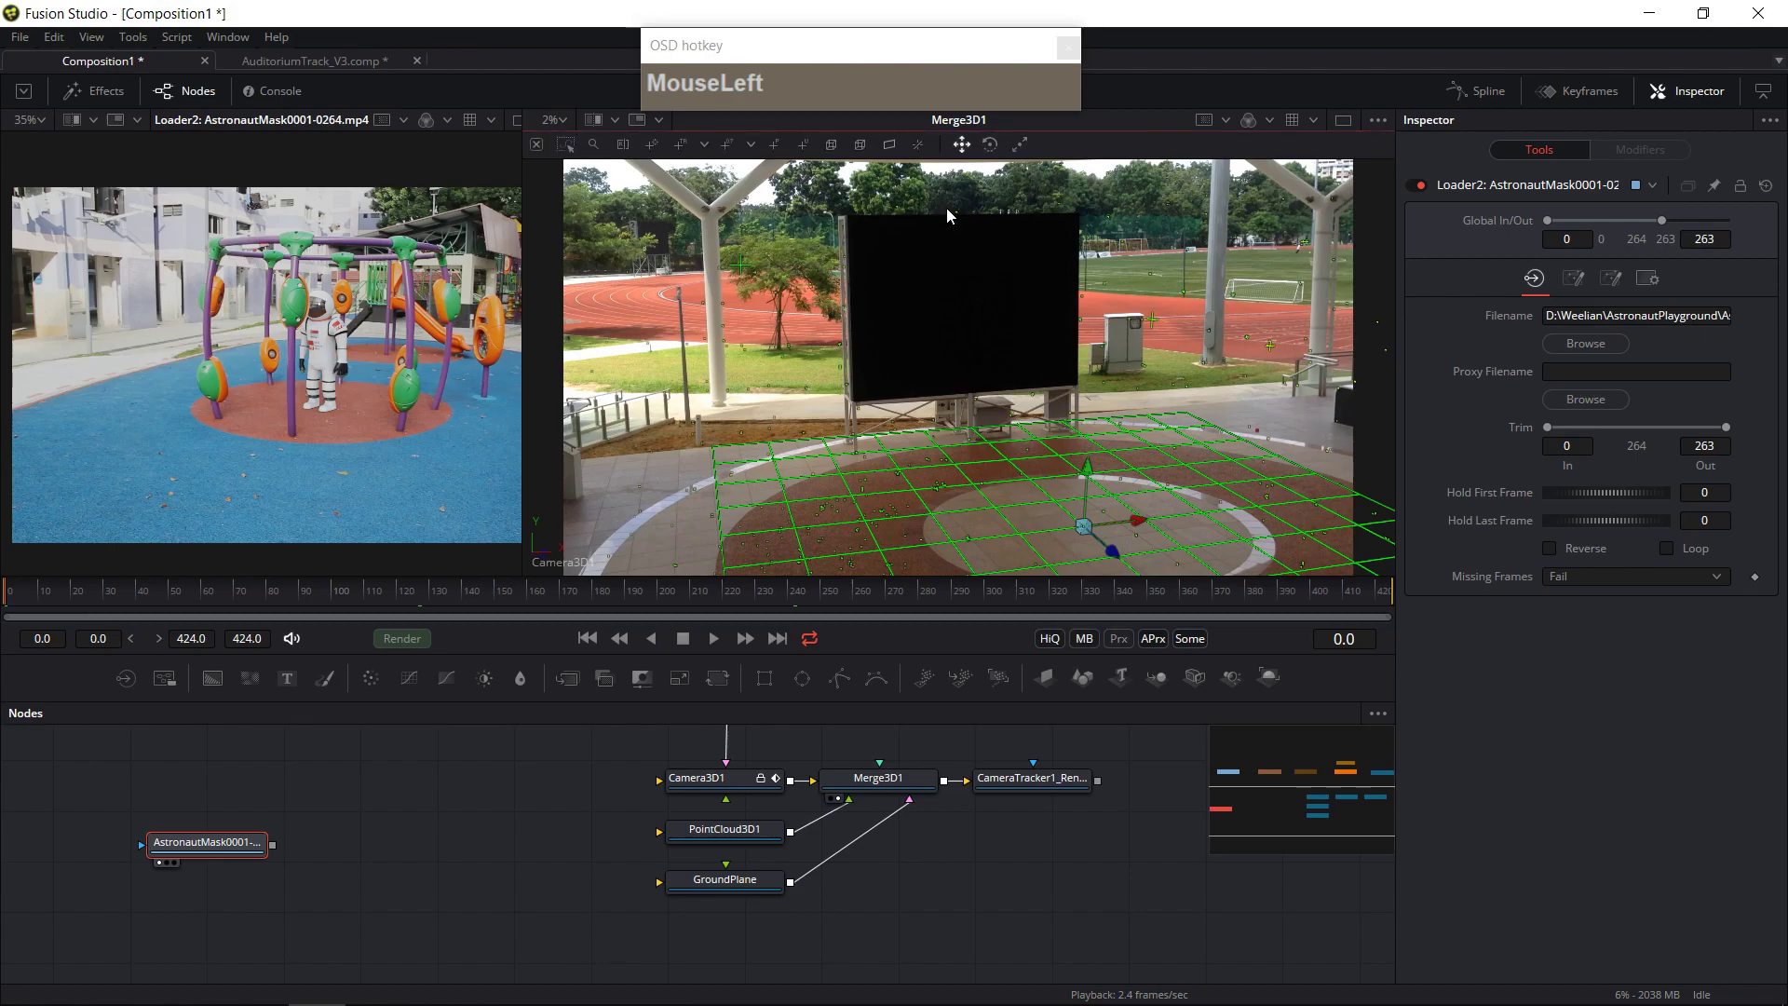
pyautogui.click(663, 596)
pyautogui.moveTo(342, 600); pyautogui.dragTo(88, 613)
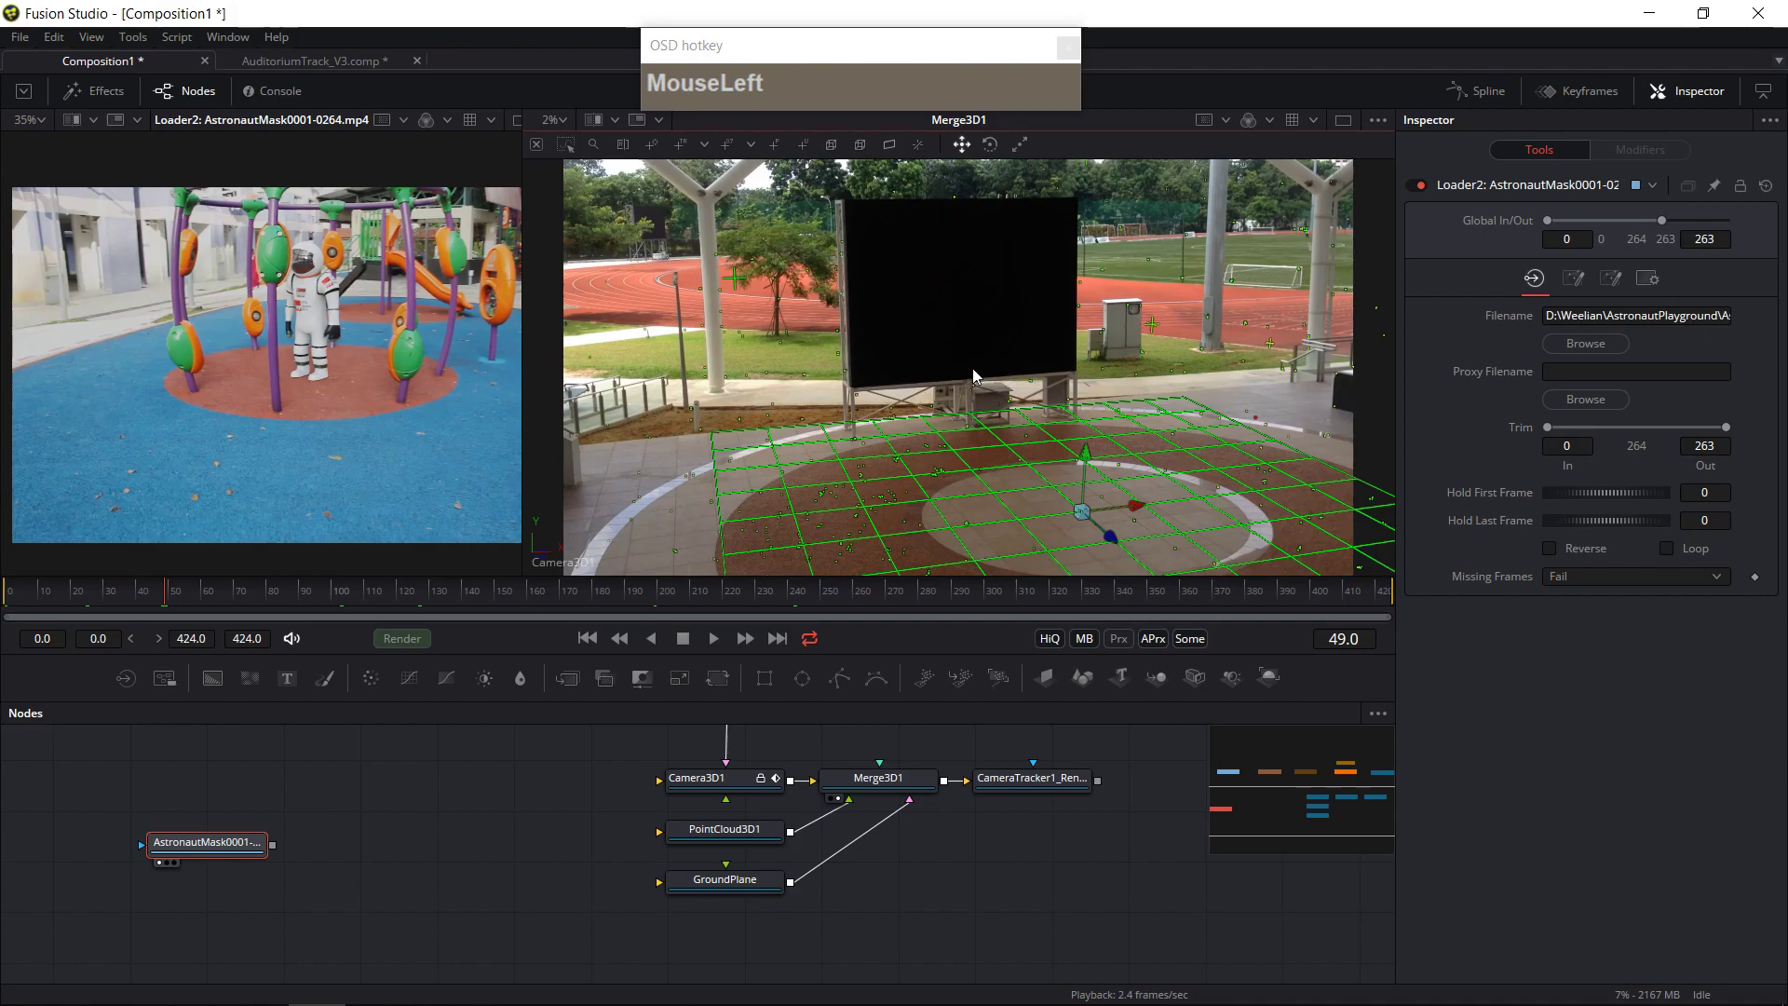
pyautogui.click(69, 596)
pyautogui.moveTo(95, 599); pyautogui.dragTo(179, 605)
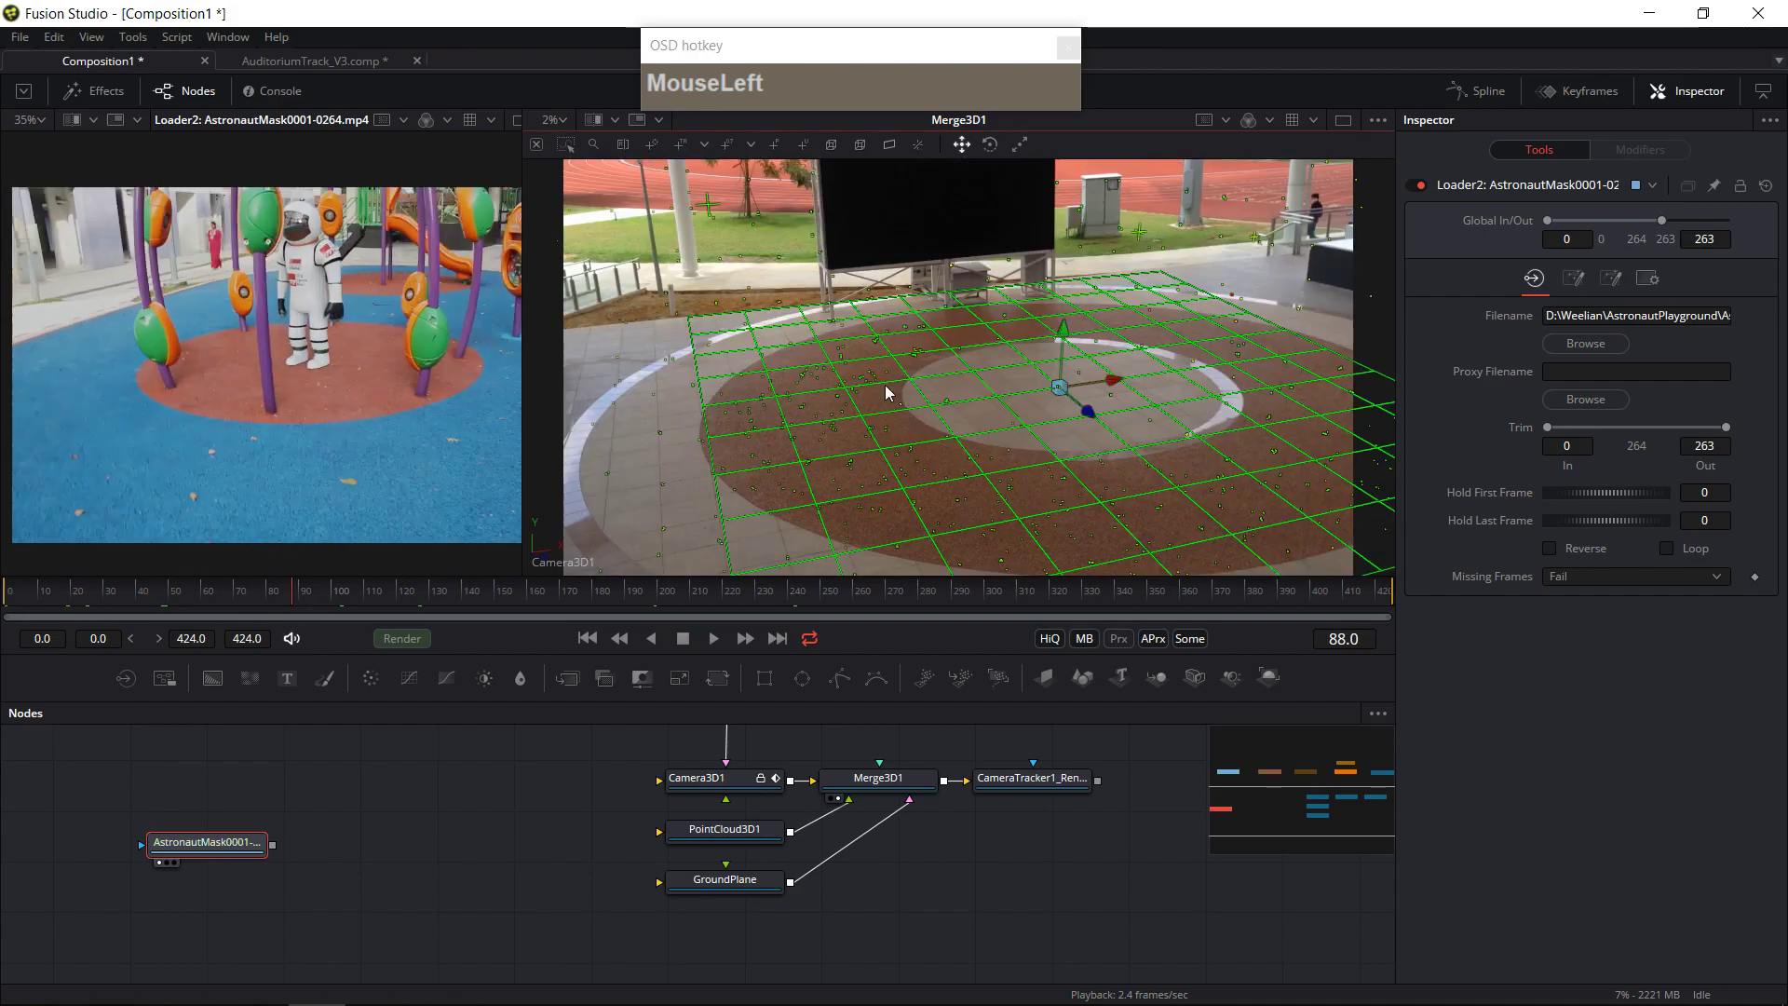
pyautogui.rightClick(952, 271)
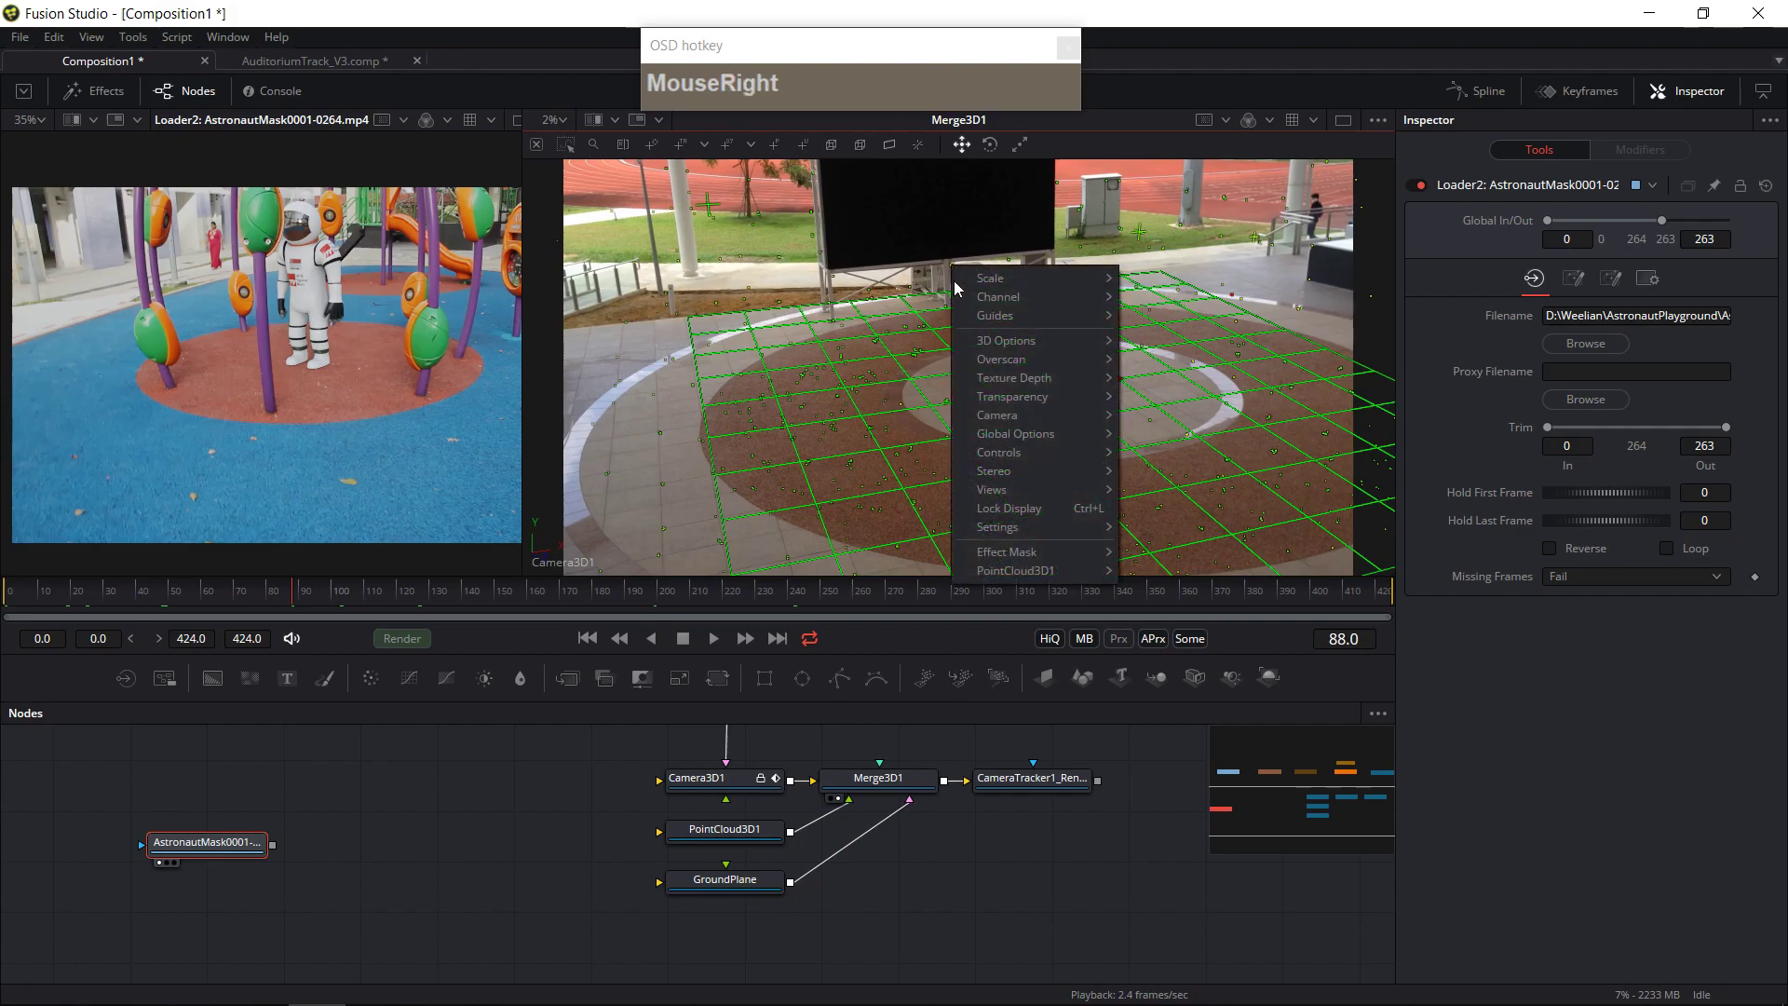
pyautogui.moveTo(1023, 568)
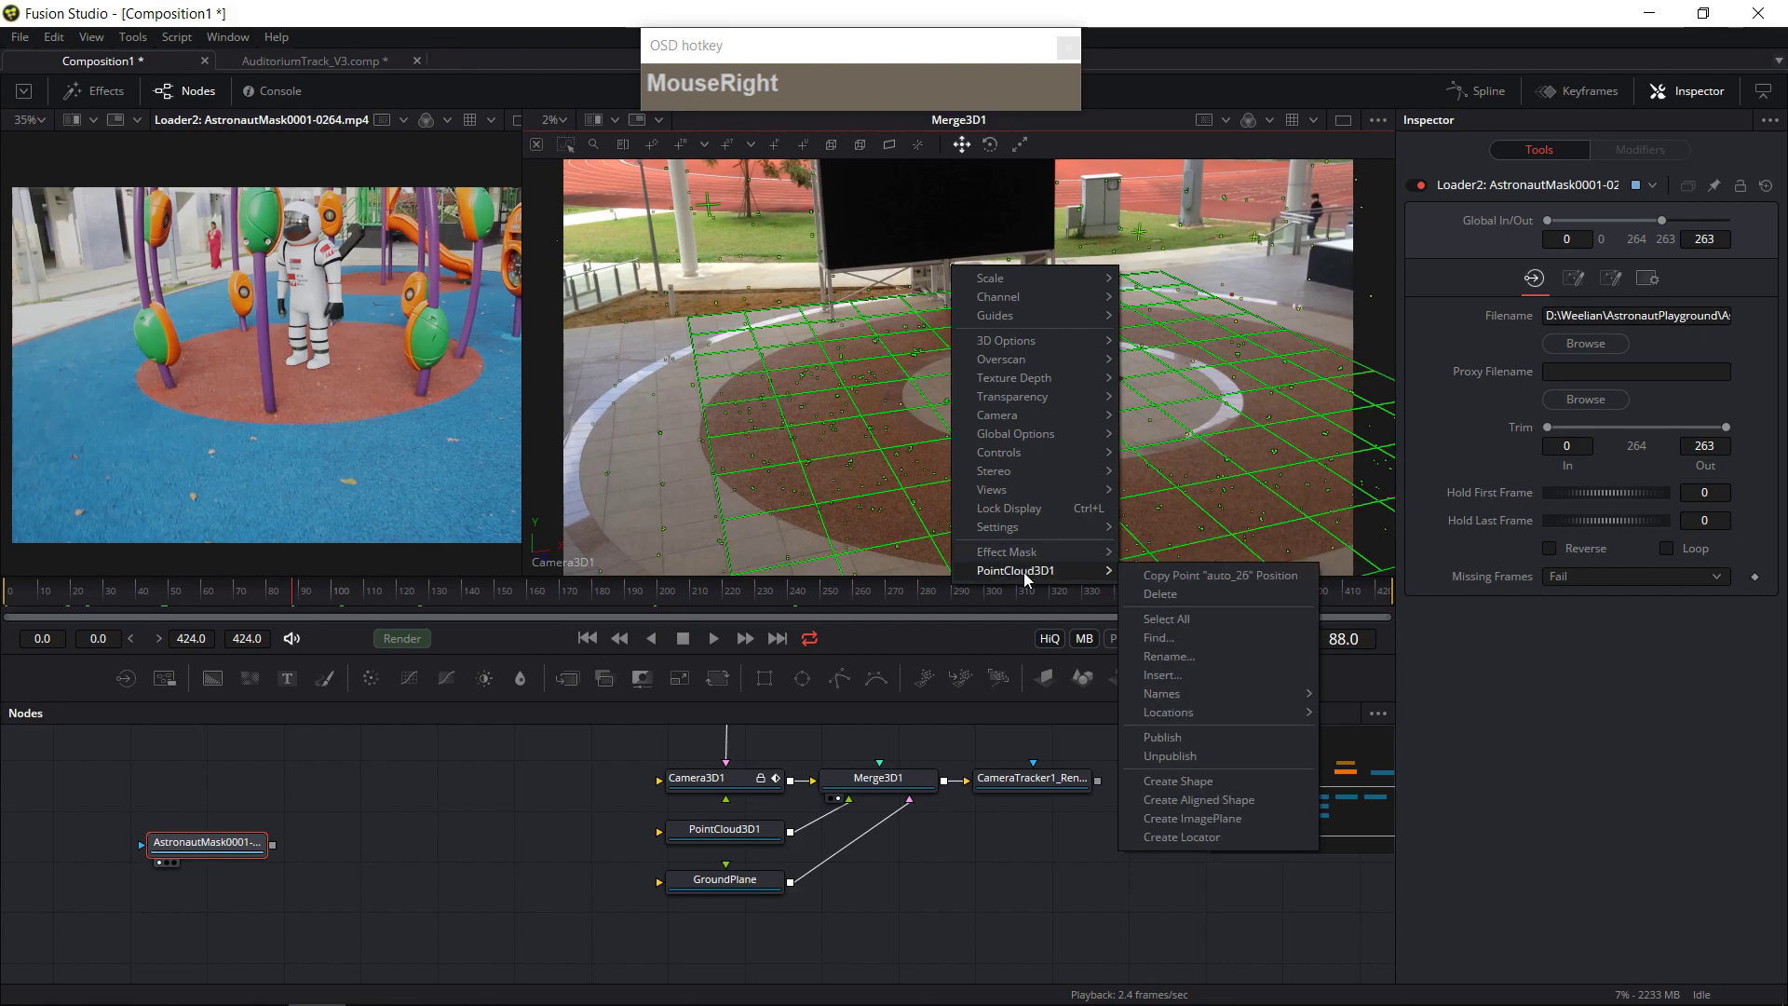
pyautogui.click(1235, 816)
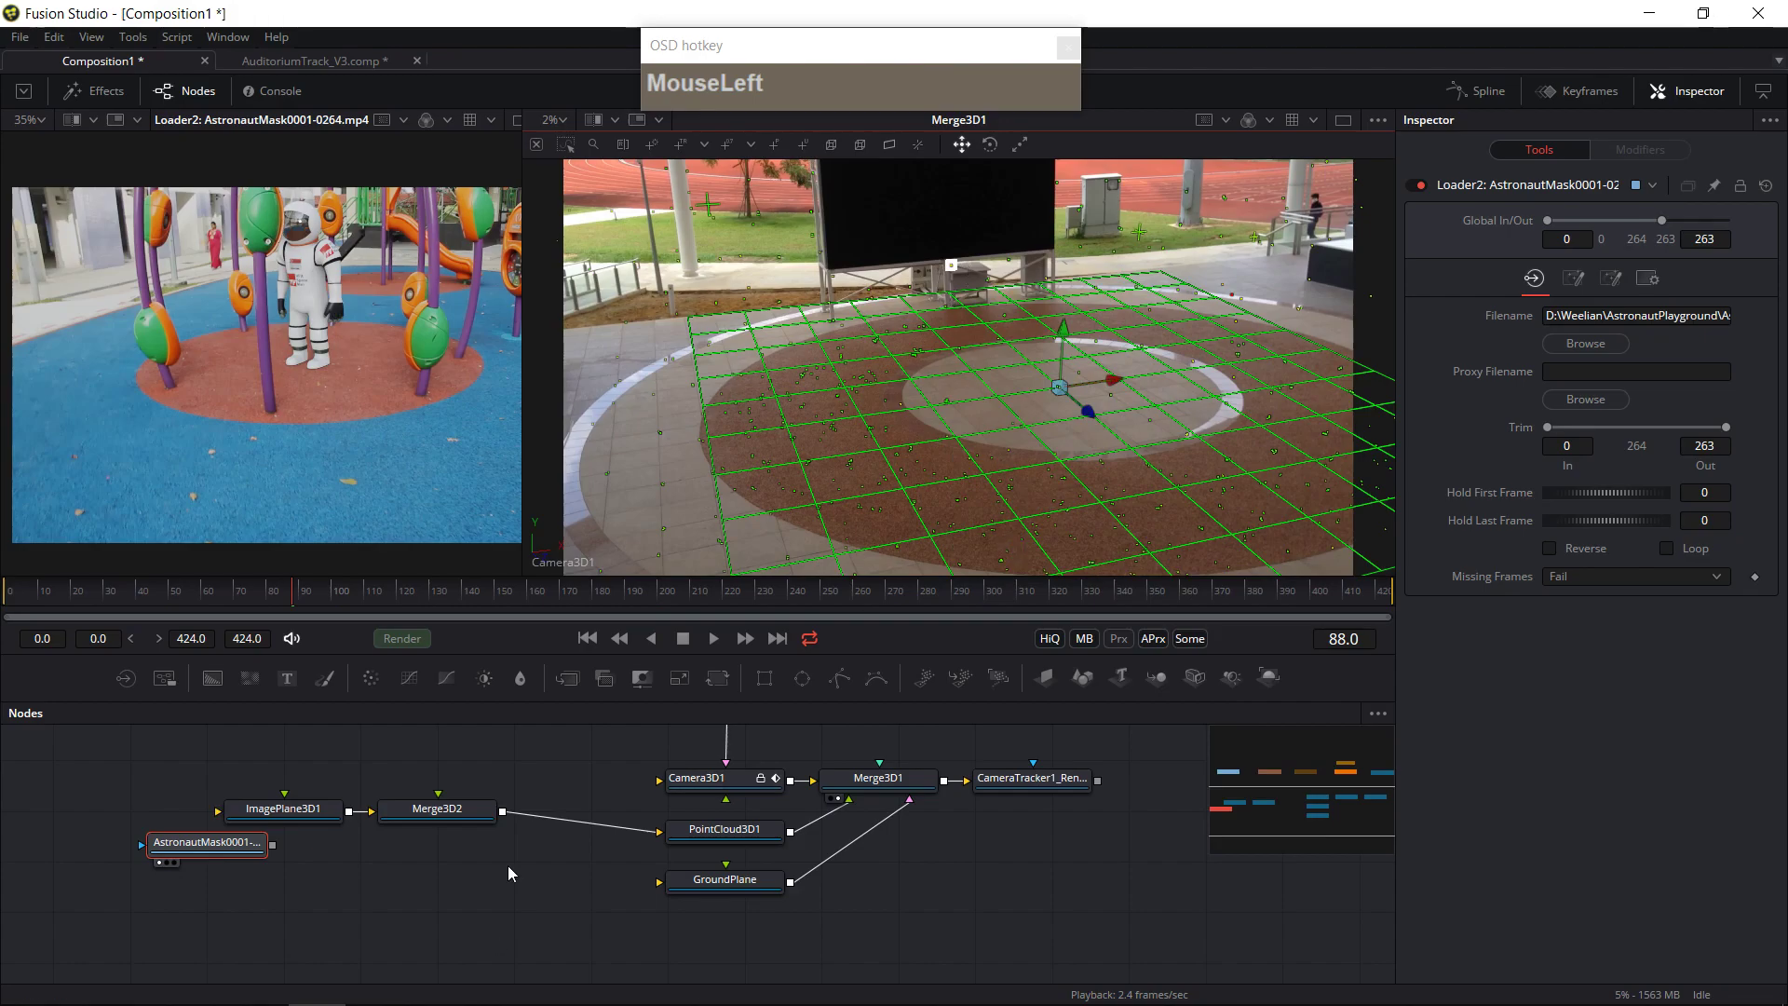
# - Delete the Merge3D2 node and connect ImagePlane3D1 directly to Merge3D1
pyautogui.moveTo(617, 844); pyautogui.dragTo(656, 803)
pyautogui.moveTo(473, 781); pyautogui.dragTo(559, 798)
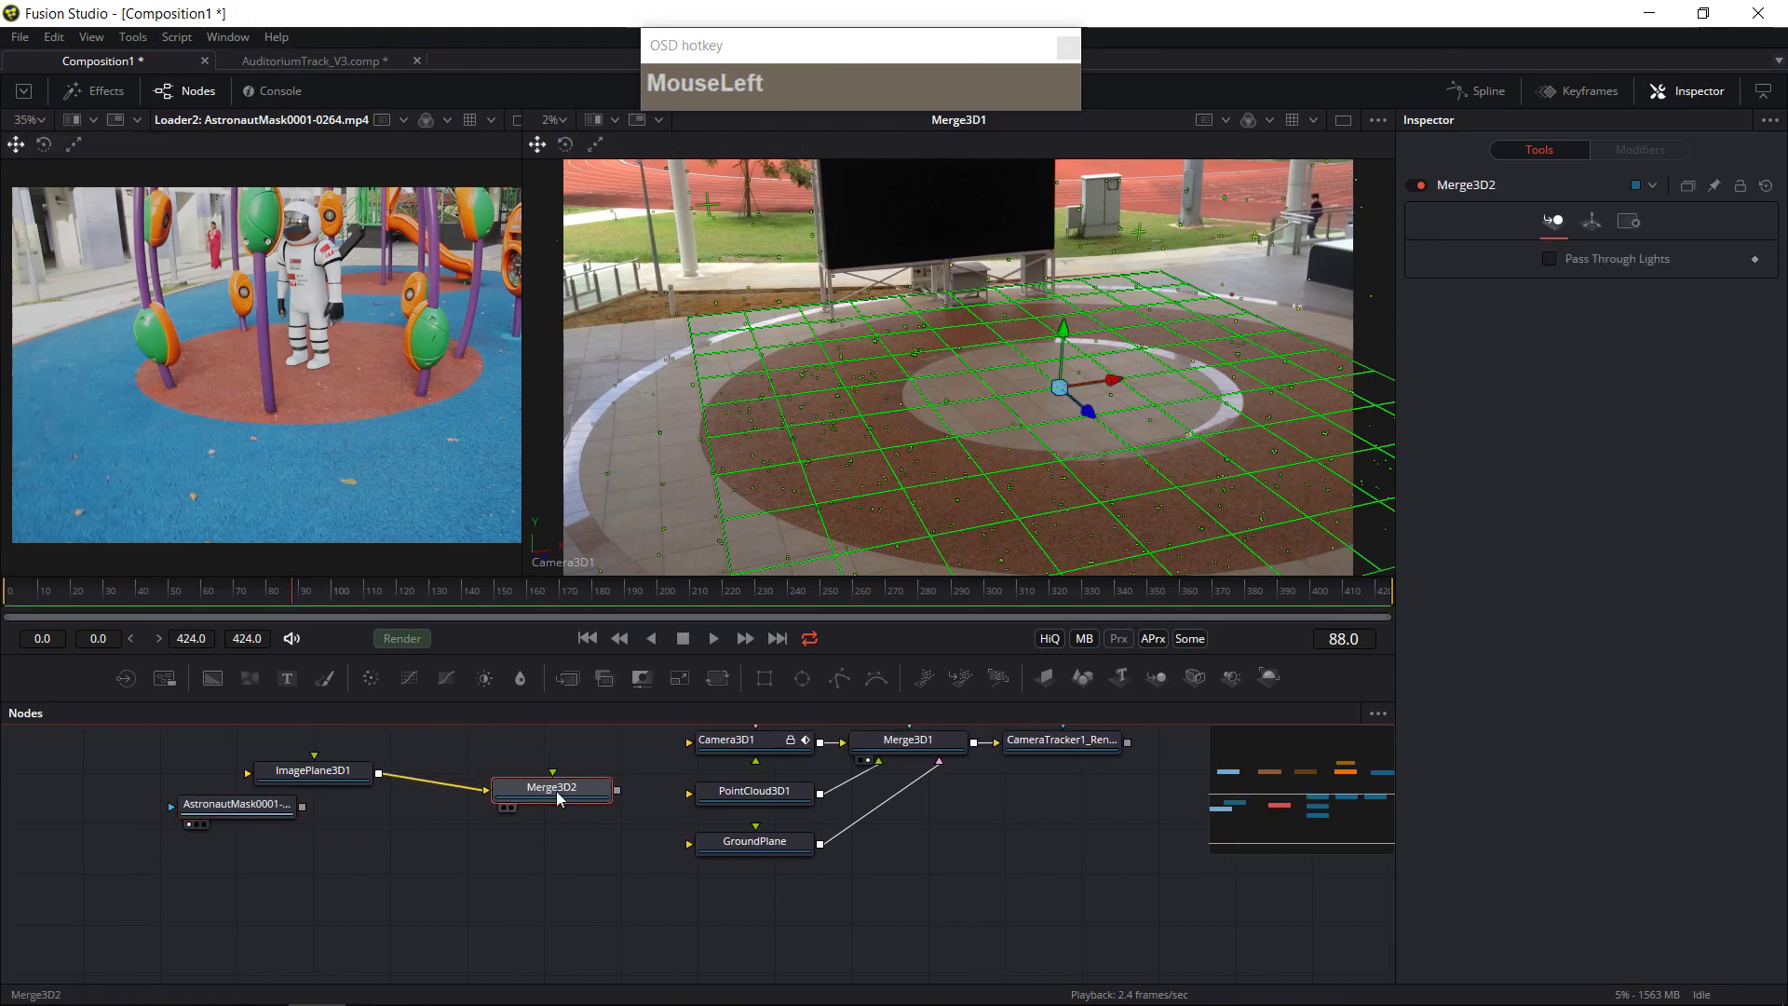
pyautogui.press('Delete')
pyautogui.moveTo(369, 776); pyautogui.dragTo(932, 756)
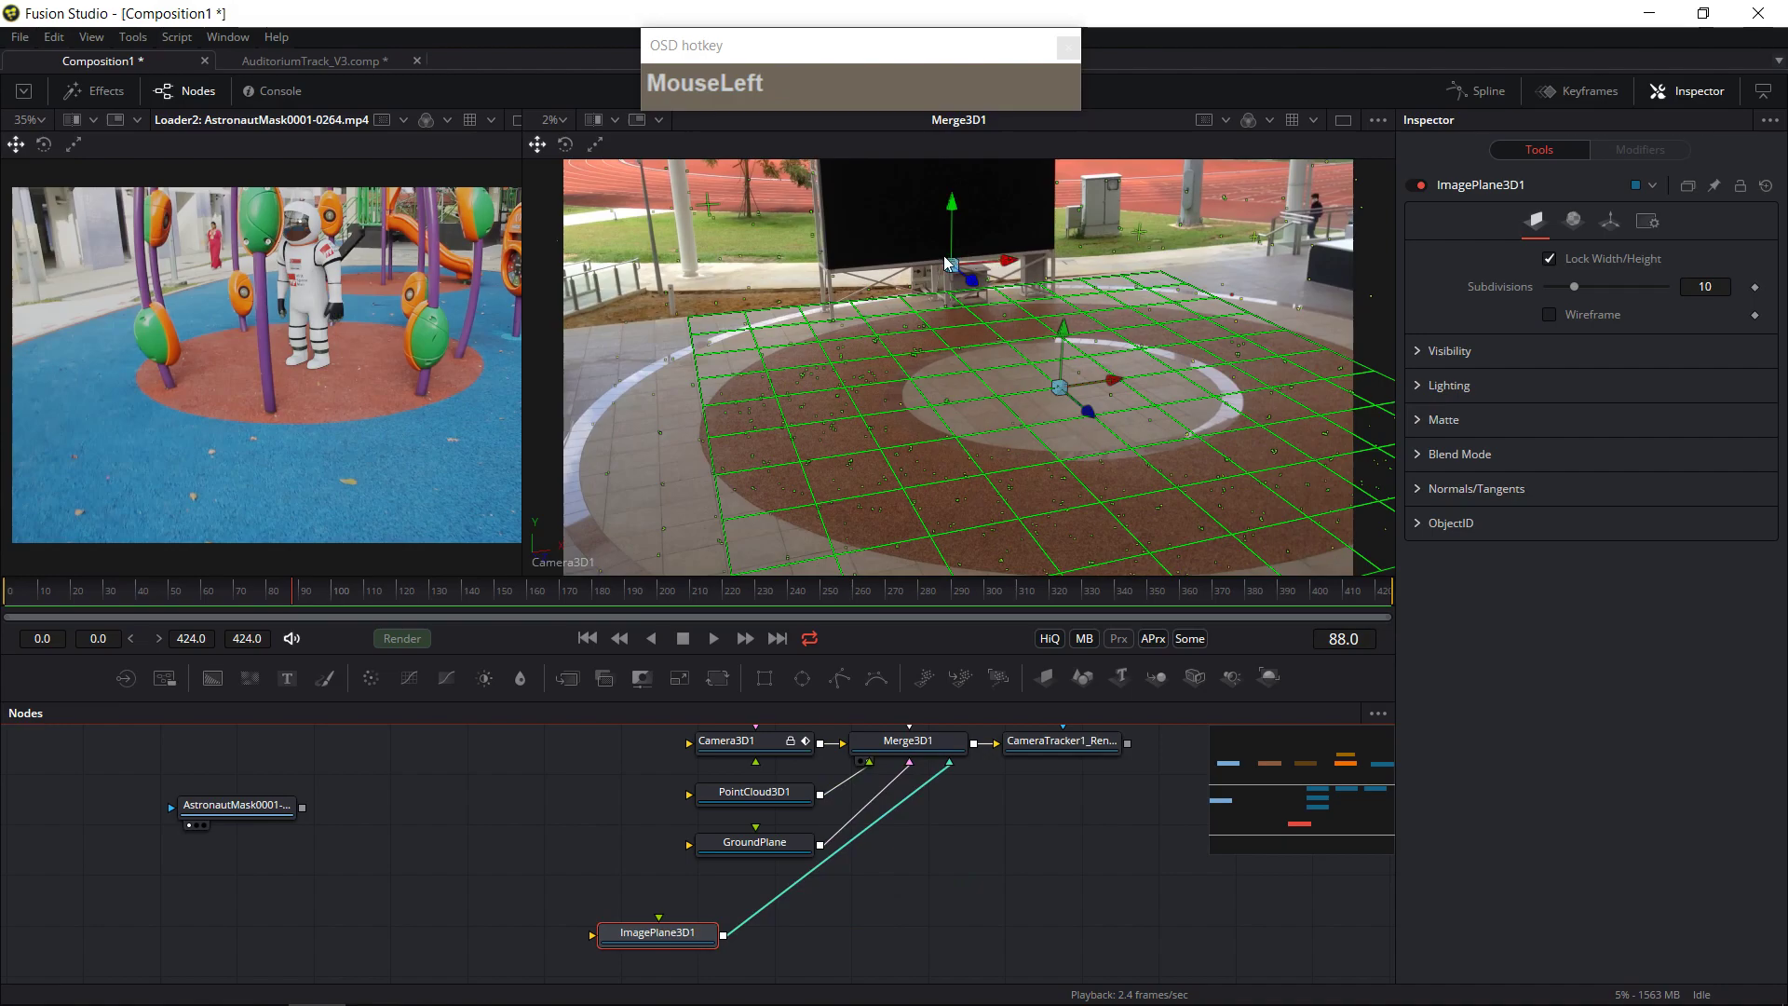
# - Scale ImagePlane3D1 to 5.0 in X and Y and raise it to a Y translation of about 13.64
pyautogui.click(1610, 221)
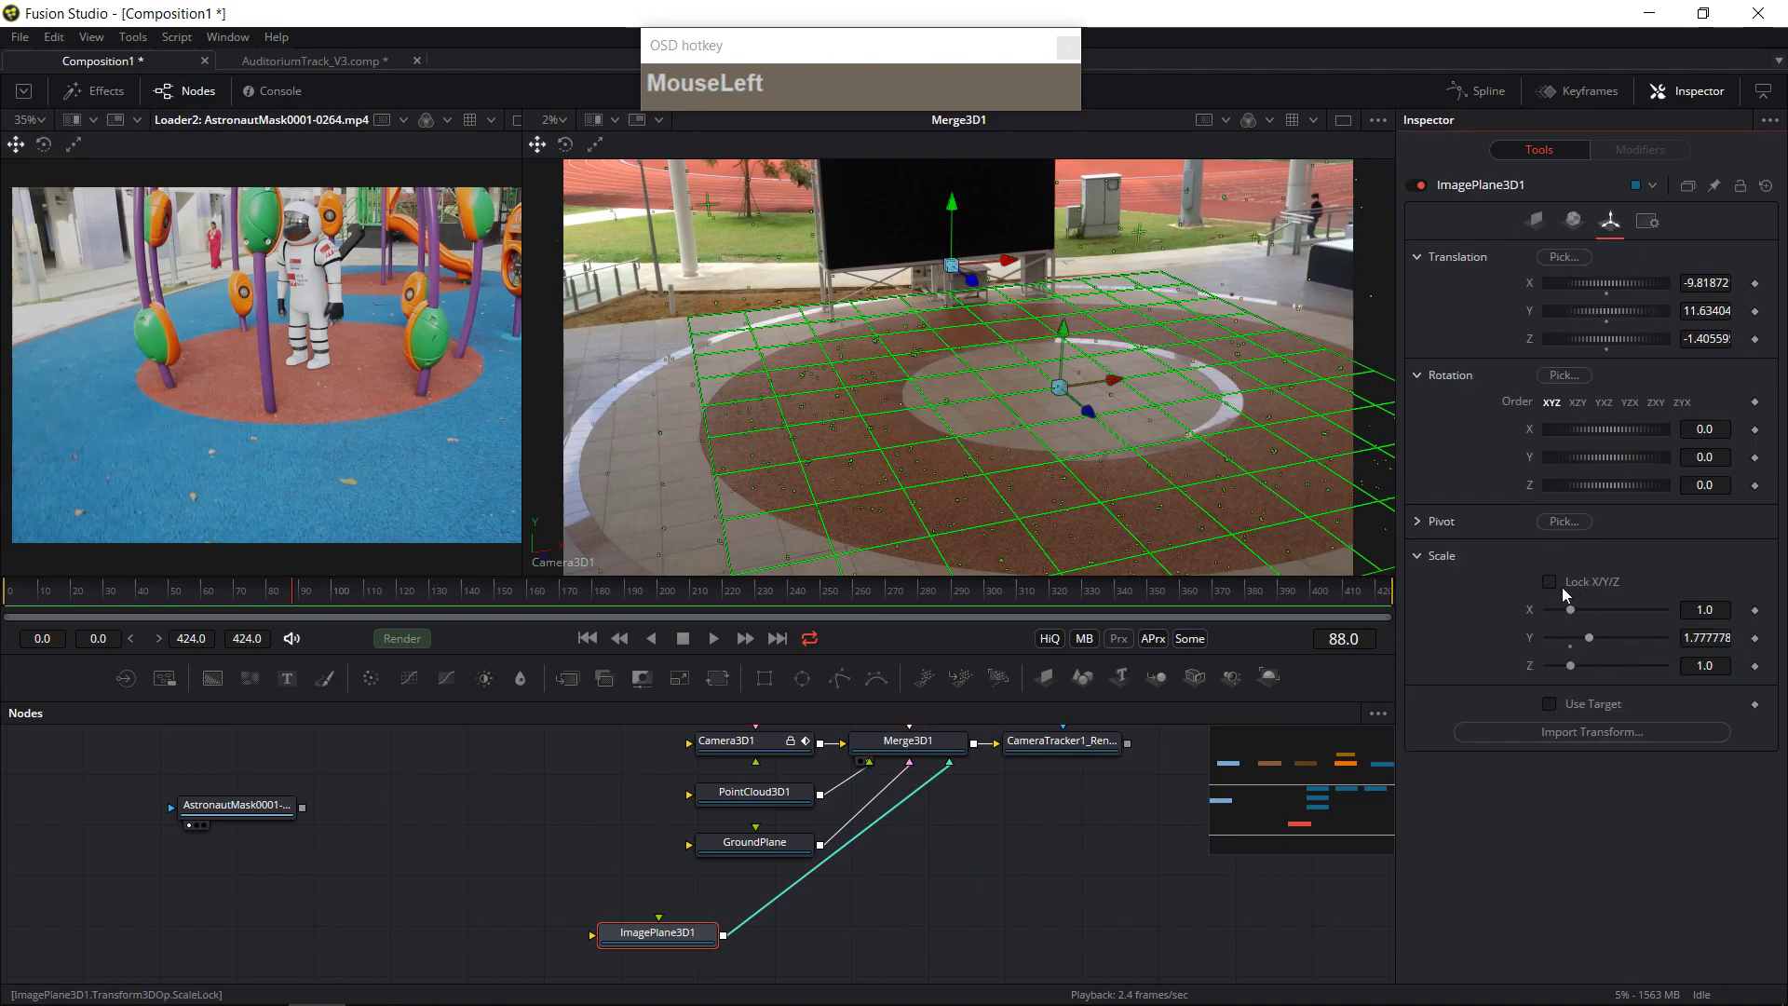
pyautogui.moveTo(1571, 611); pyautogui.dragTo(1665, 610)
pyautogui.click(1602, 638)
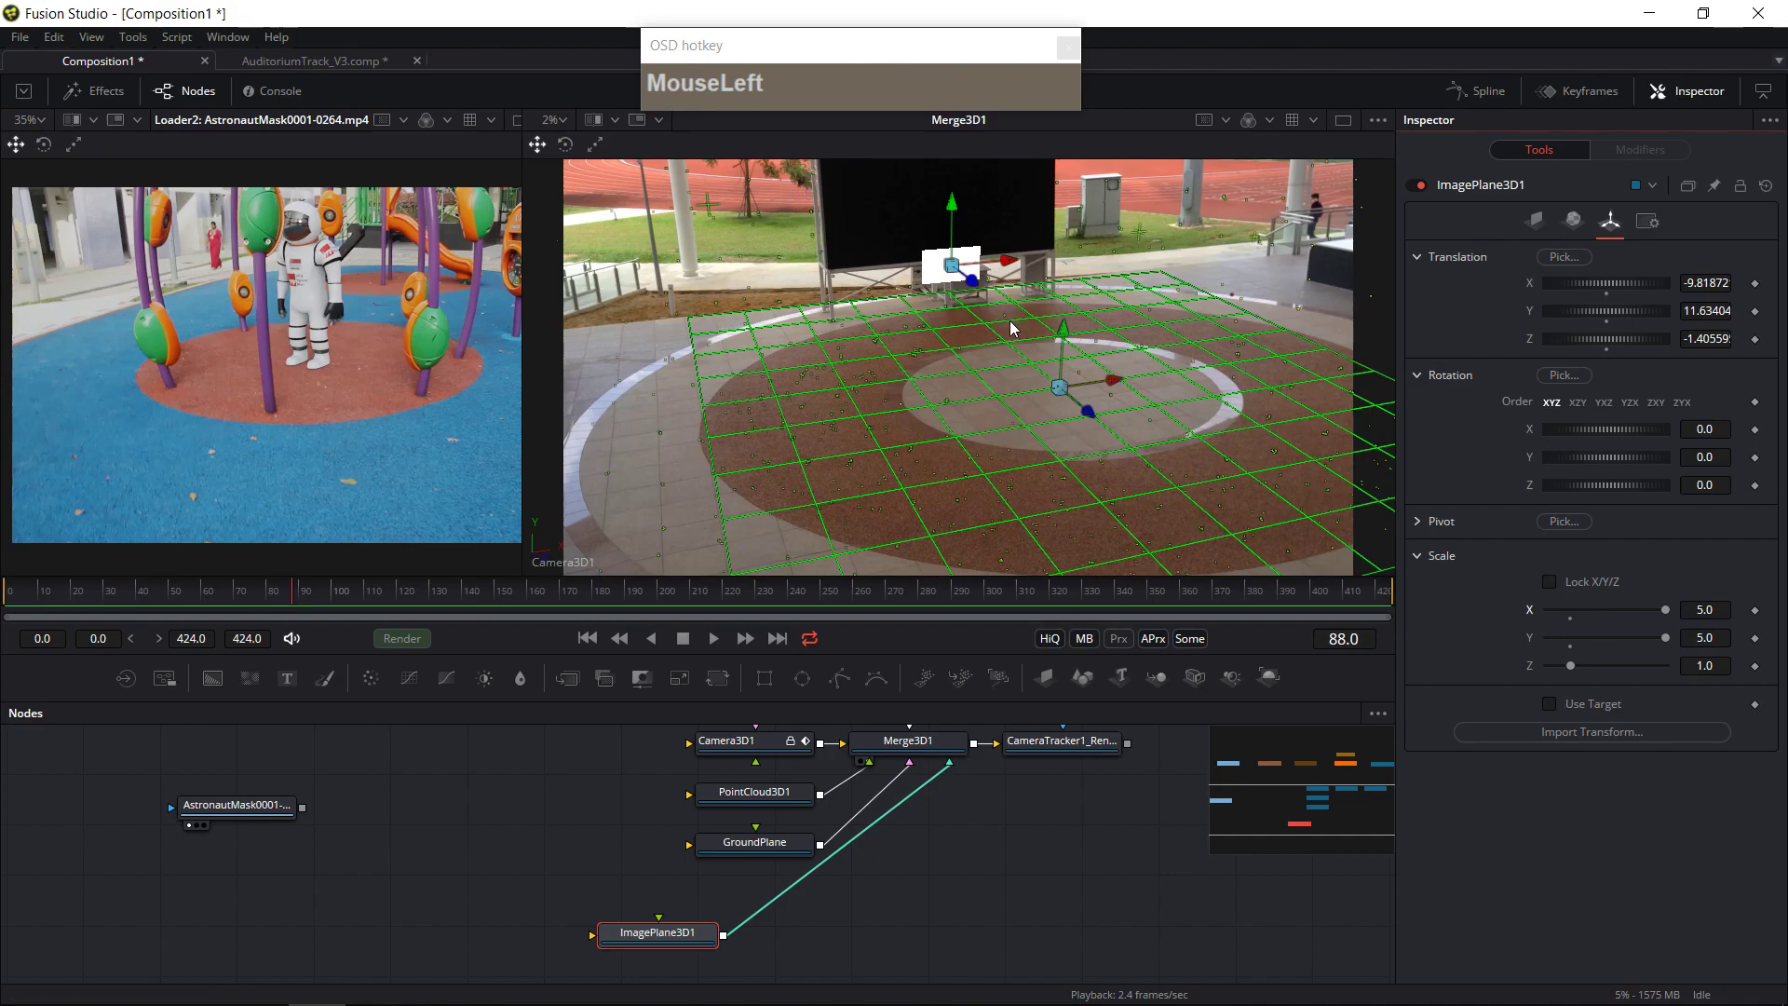
pyautogui.moveTo(952, 212); pyautogui.dragTo(952, 183)
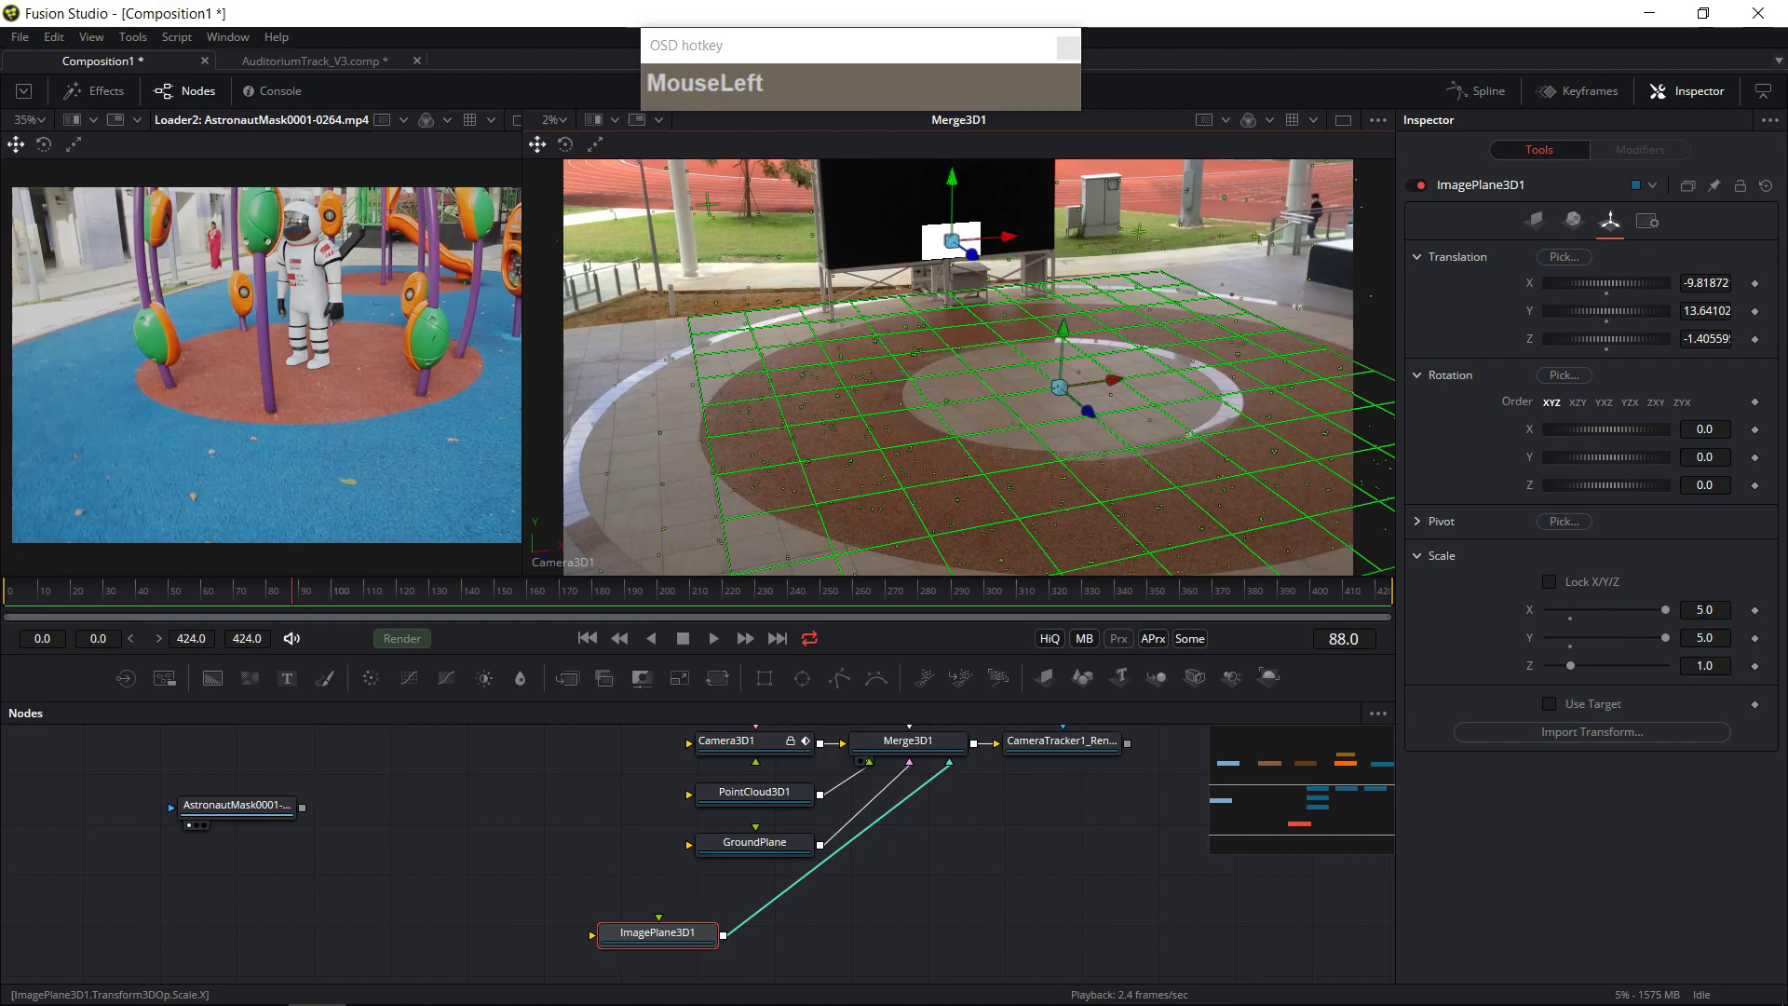
# - Enlarge ImagePlane3D1 to a scale of 30 in X and 50 in Y
pyautogui.click(1704, 610)
pyautogui.write('1')
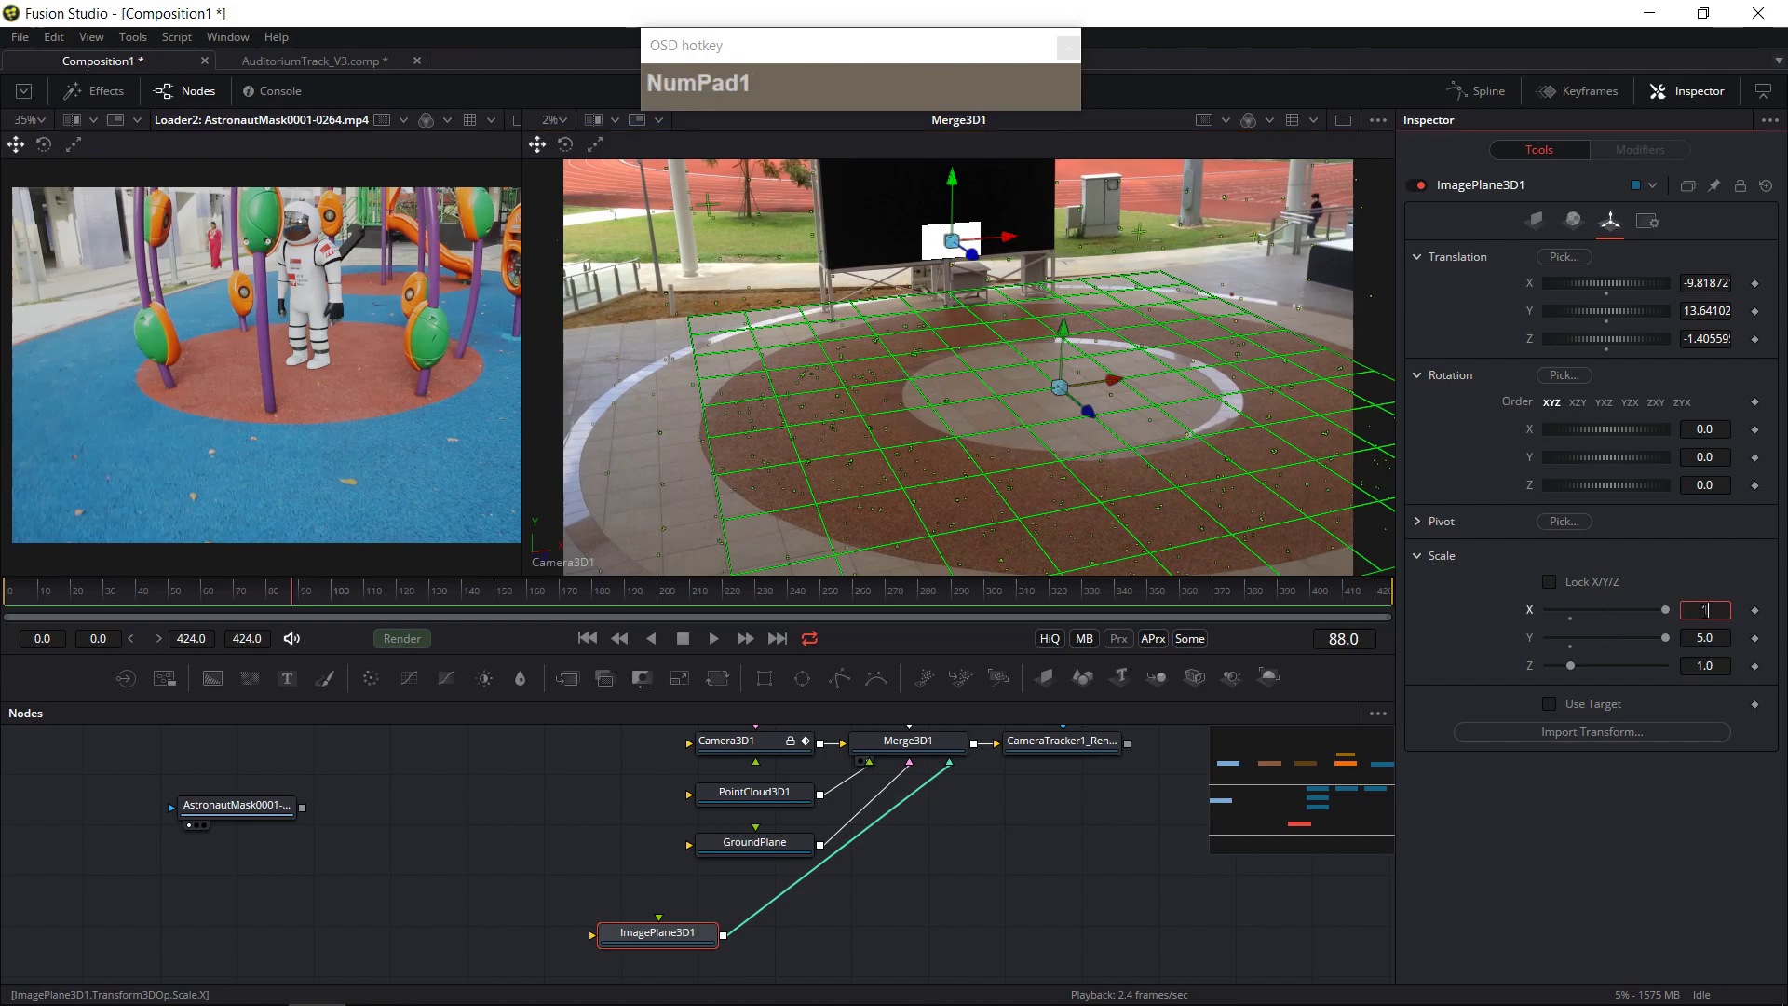
pyautogui.write('0')
pyautogui.click(1692, 633)
pyautogui.click(1704, 607)
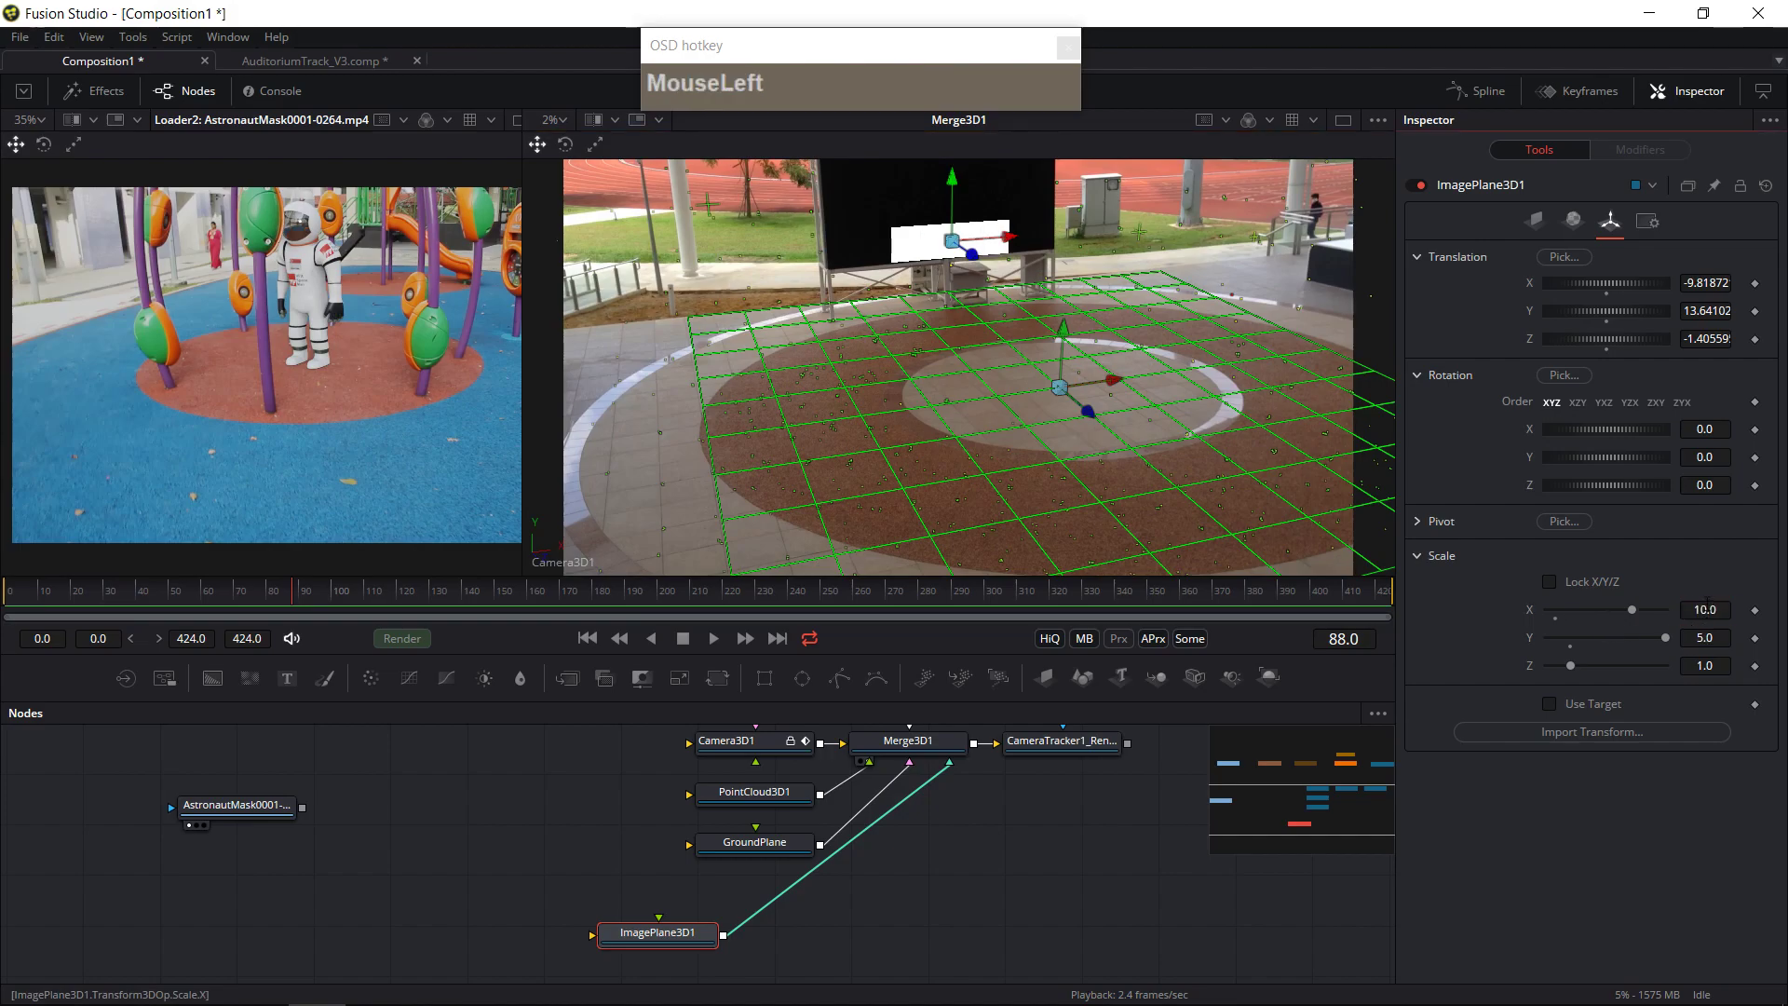
pyautogui.write('30')
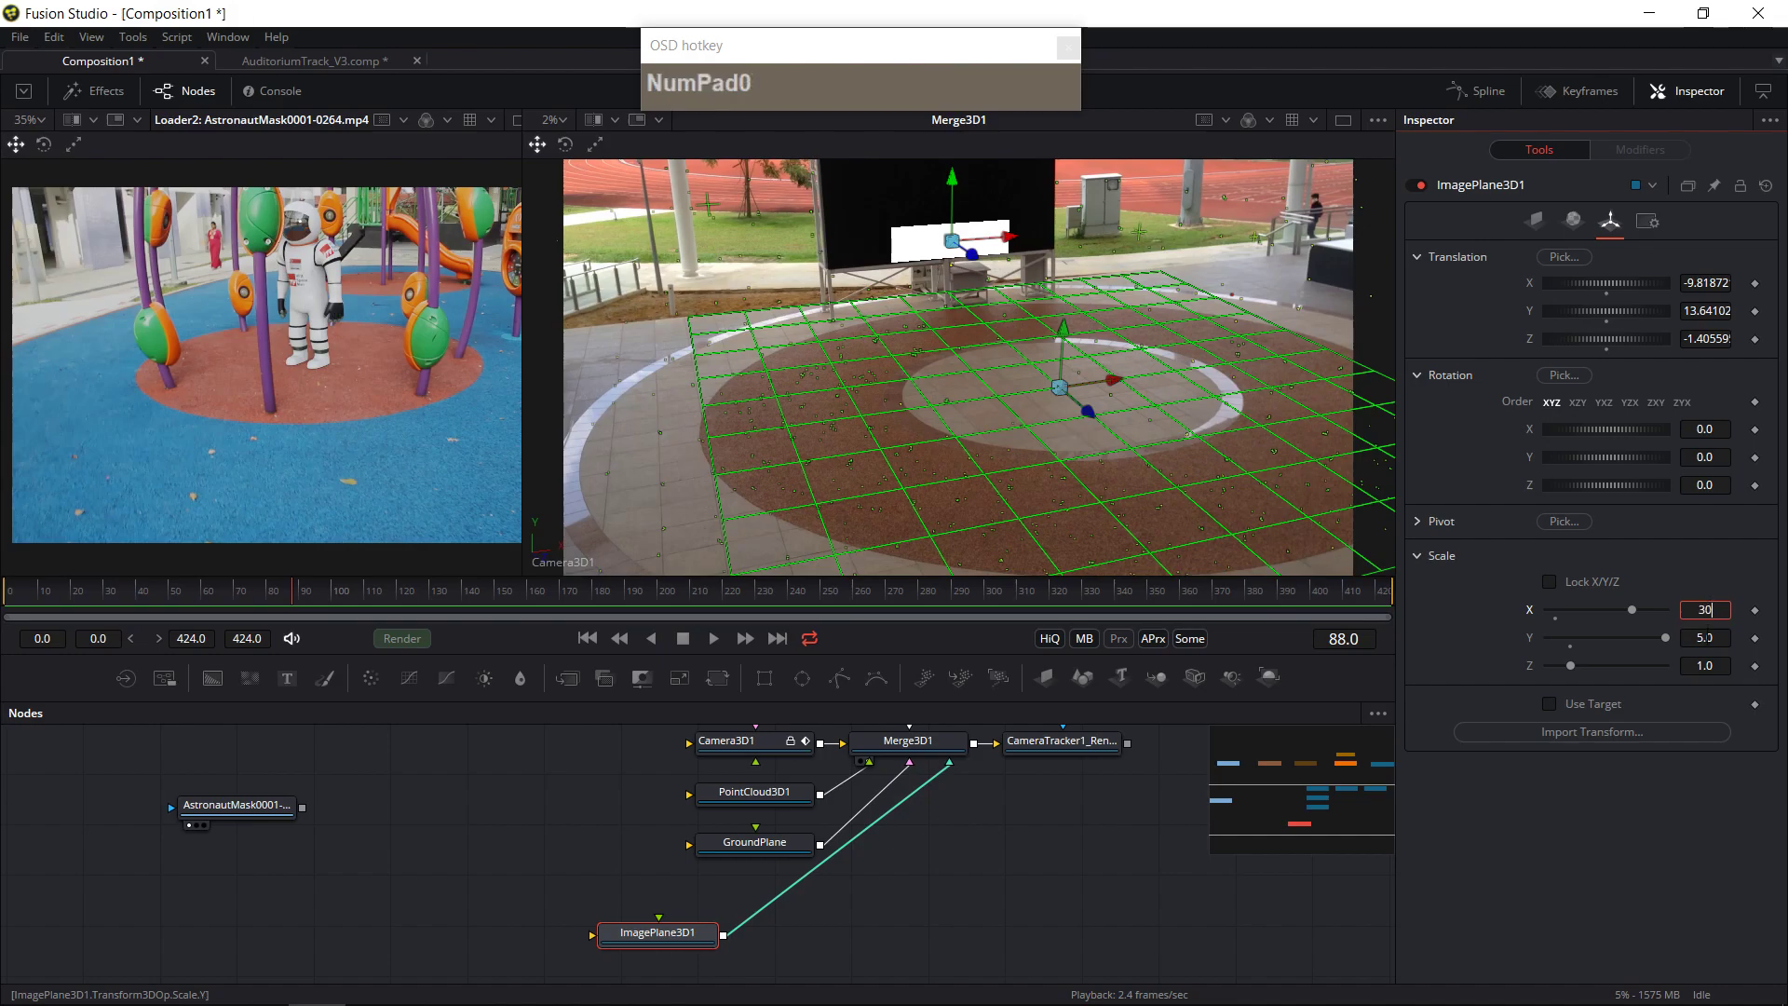
pyautogui.click(1700, 638)
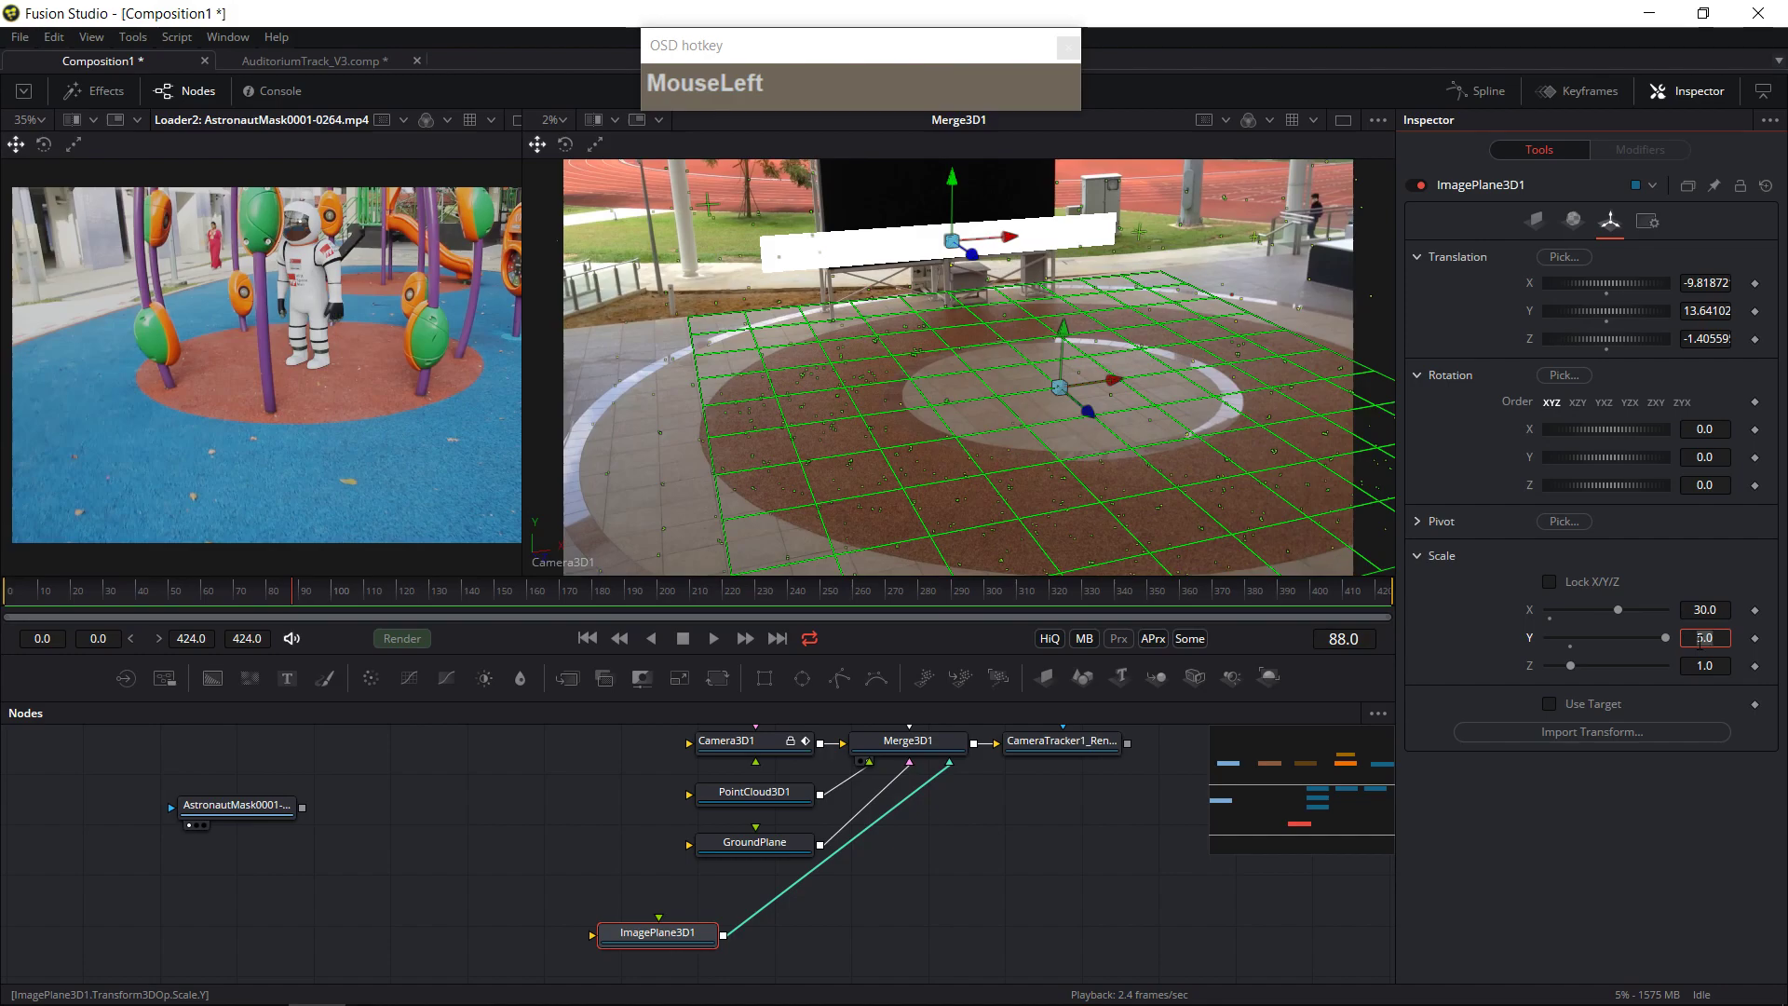
pyautogui.write('5')
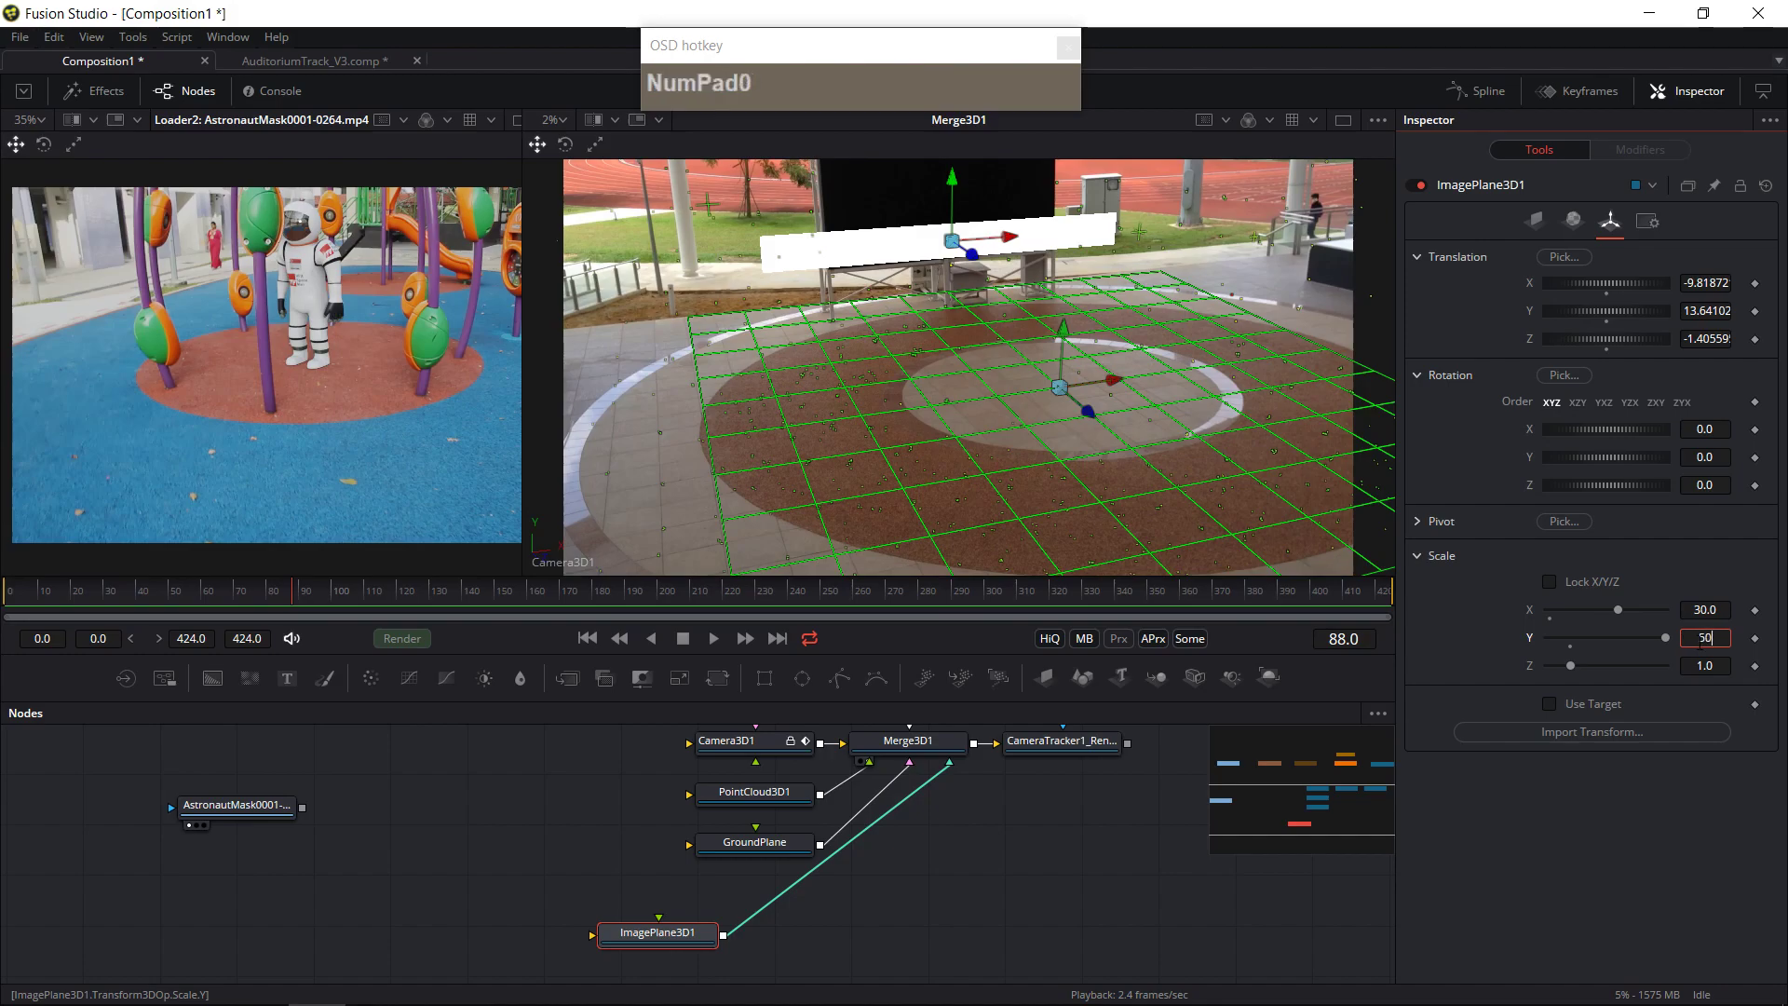
pyautogui.press('Tab')
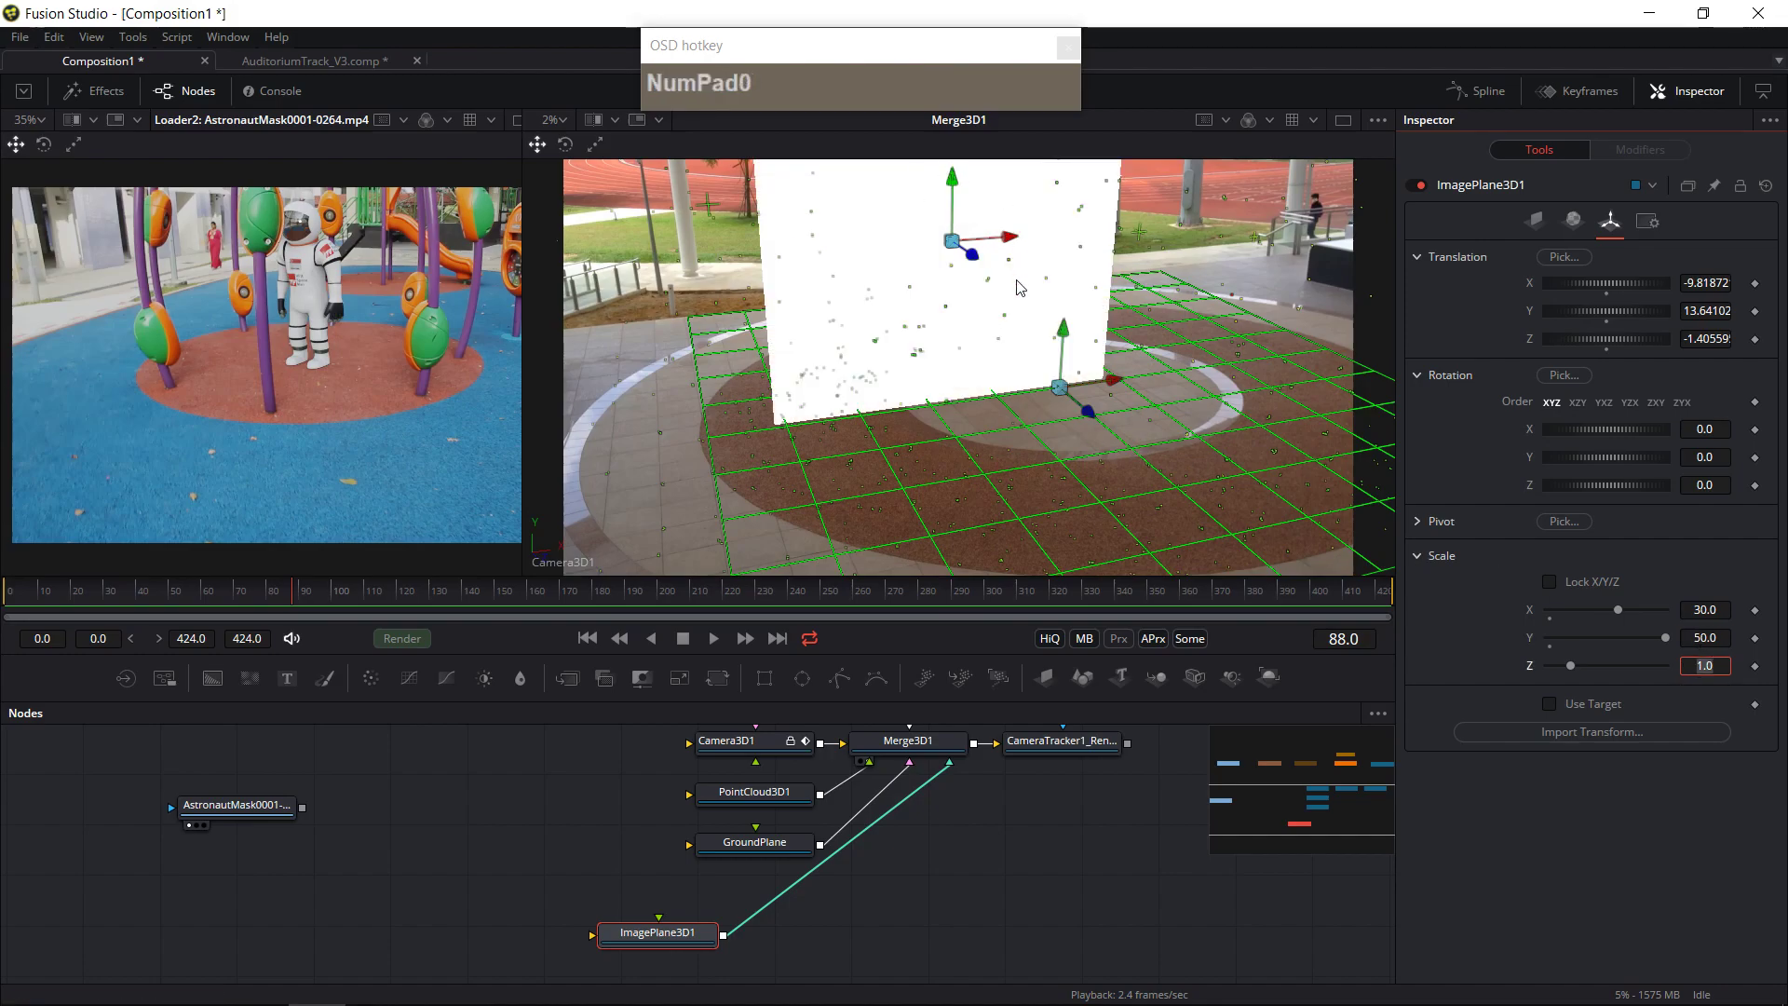
# - At frame 11, fit ImagePlane3D1 over the black screen with scale X 19.69, scale Y 26.77 and Y translation about 19.05
pyautogui.click(723, 612)
pyautogui.moveTo(839, 612); pyautogui.dragTo(40, 592)
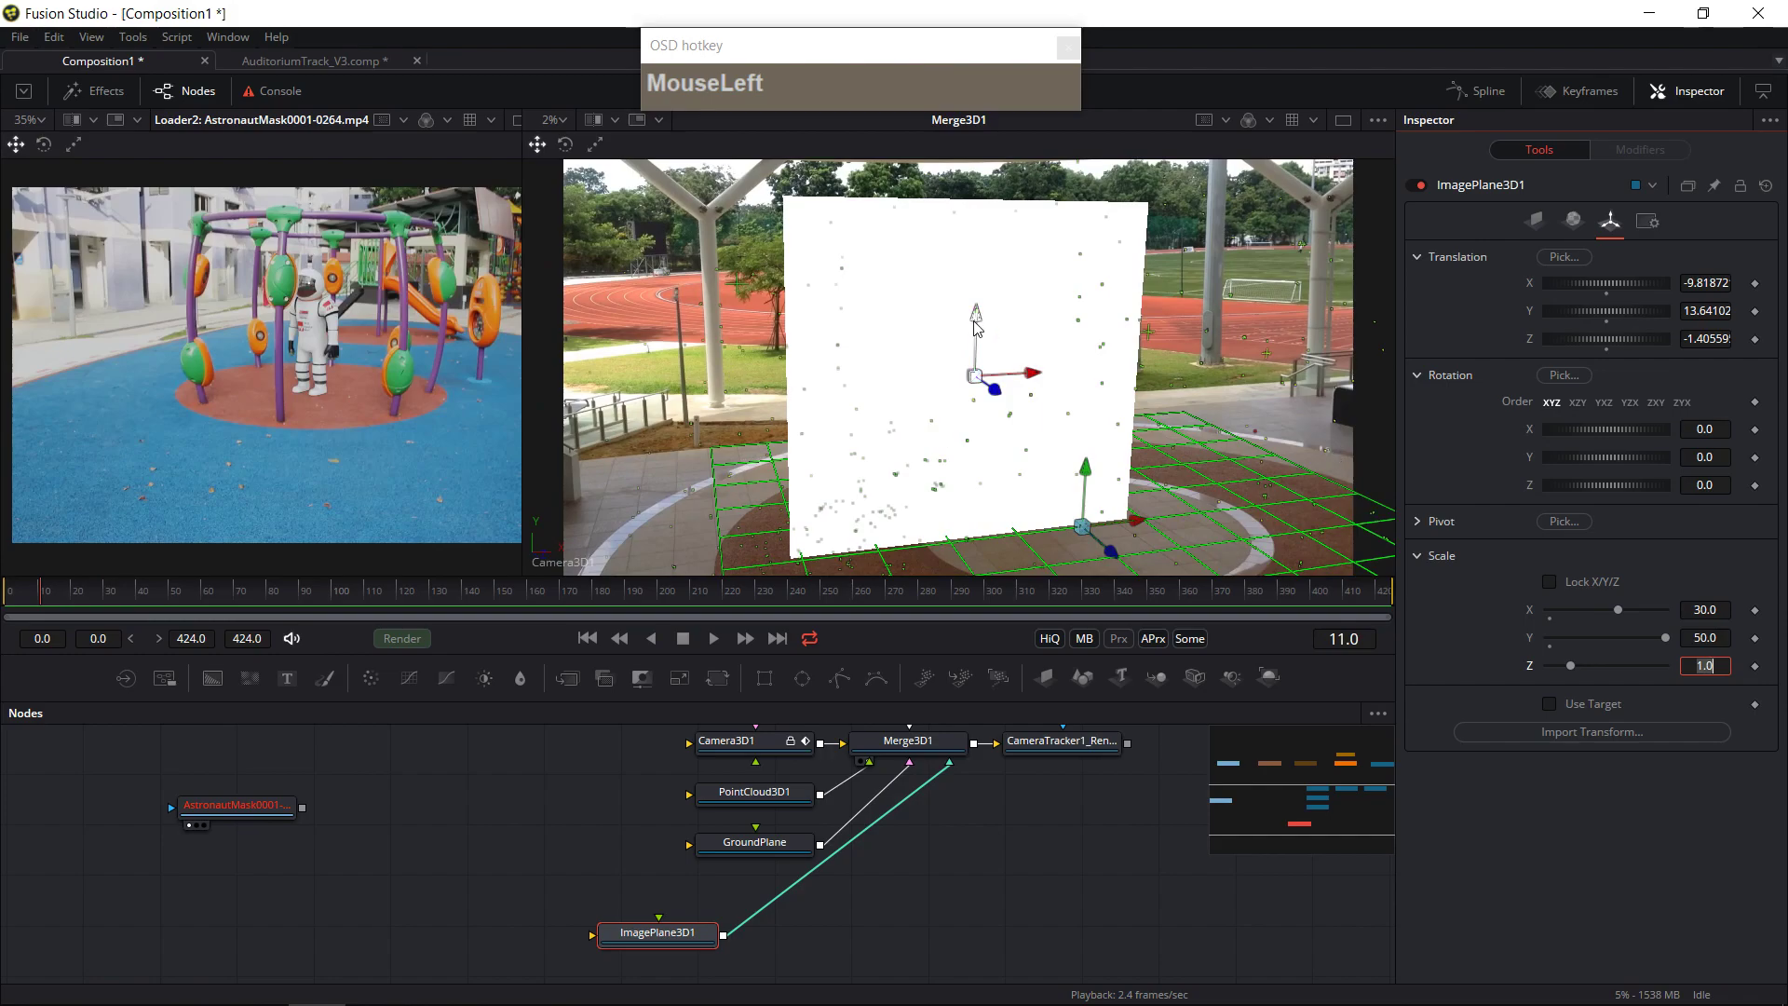
pyautogui.moveTo(1618, 611)
pyautogui.mouseDown()
pyautogui.moveTo(1591, 611)
pyautogui.moveTo(1616, 637)
pyautogui.mouseUp()
pyautogui.moveTo(976, 319); pyautogui.dragTo(963, 268)
pyautogui.moveTo(1616, 635); pyautogui.dragTo(1609, 631)
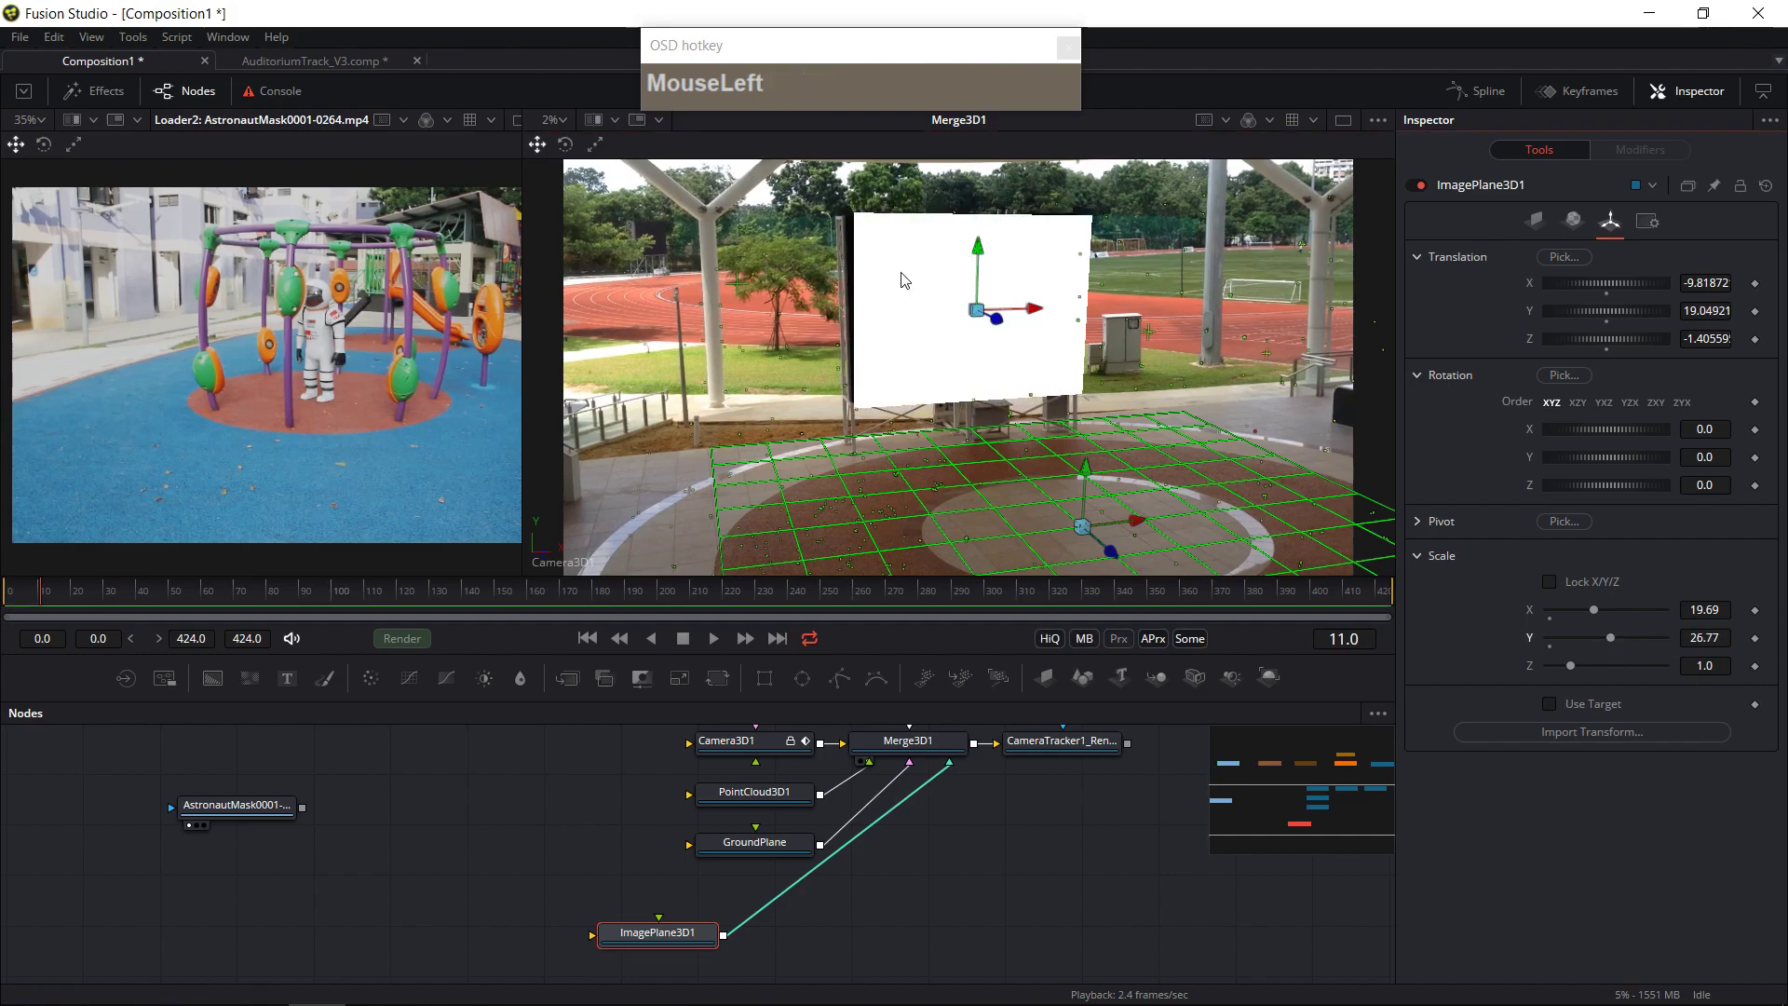
# - Select the AstronautMask loader node and find the Blinn material in the tool selector
pyautogui.middleClick(481, 828)
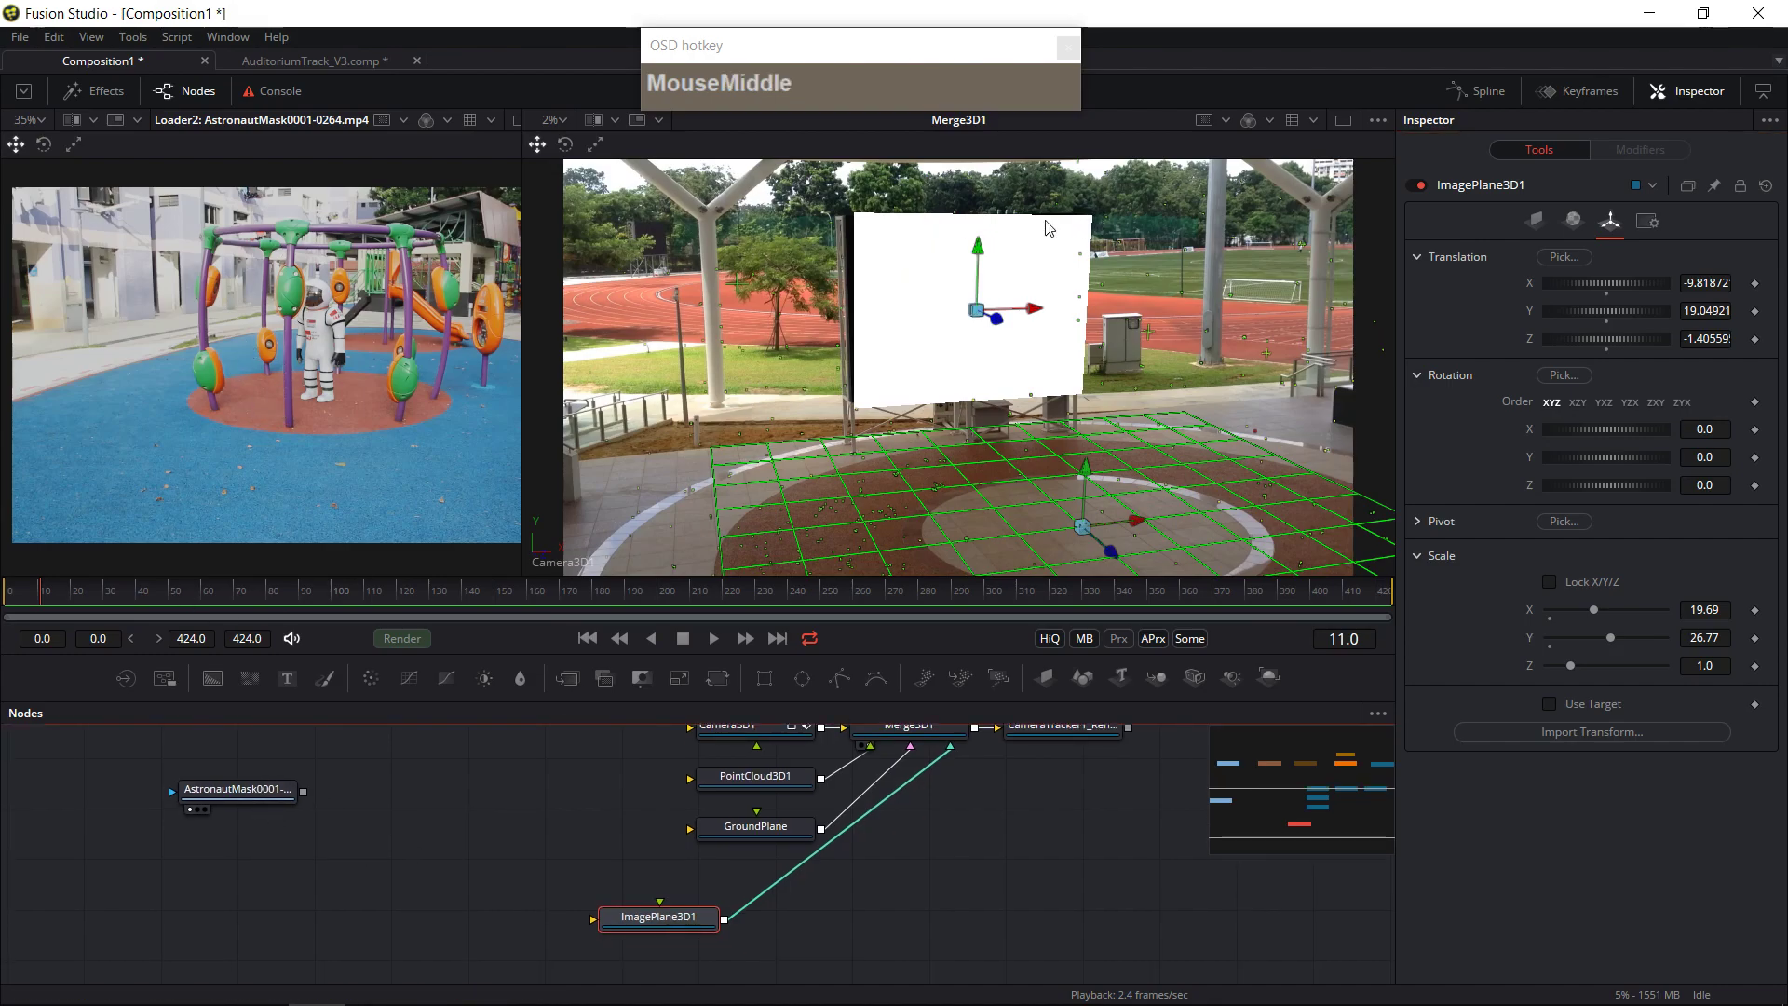
pyautogui.moveTo(243, 799); pyautogui.dragTo(225, 824)
pyautogui.middleClick(387, 858)
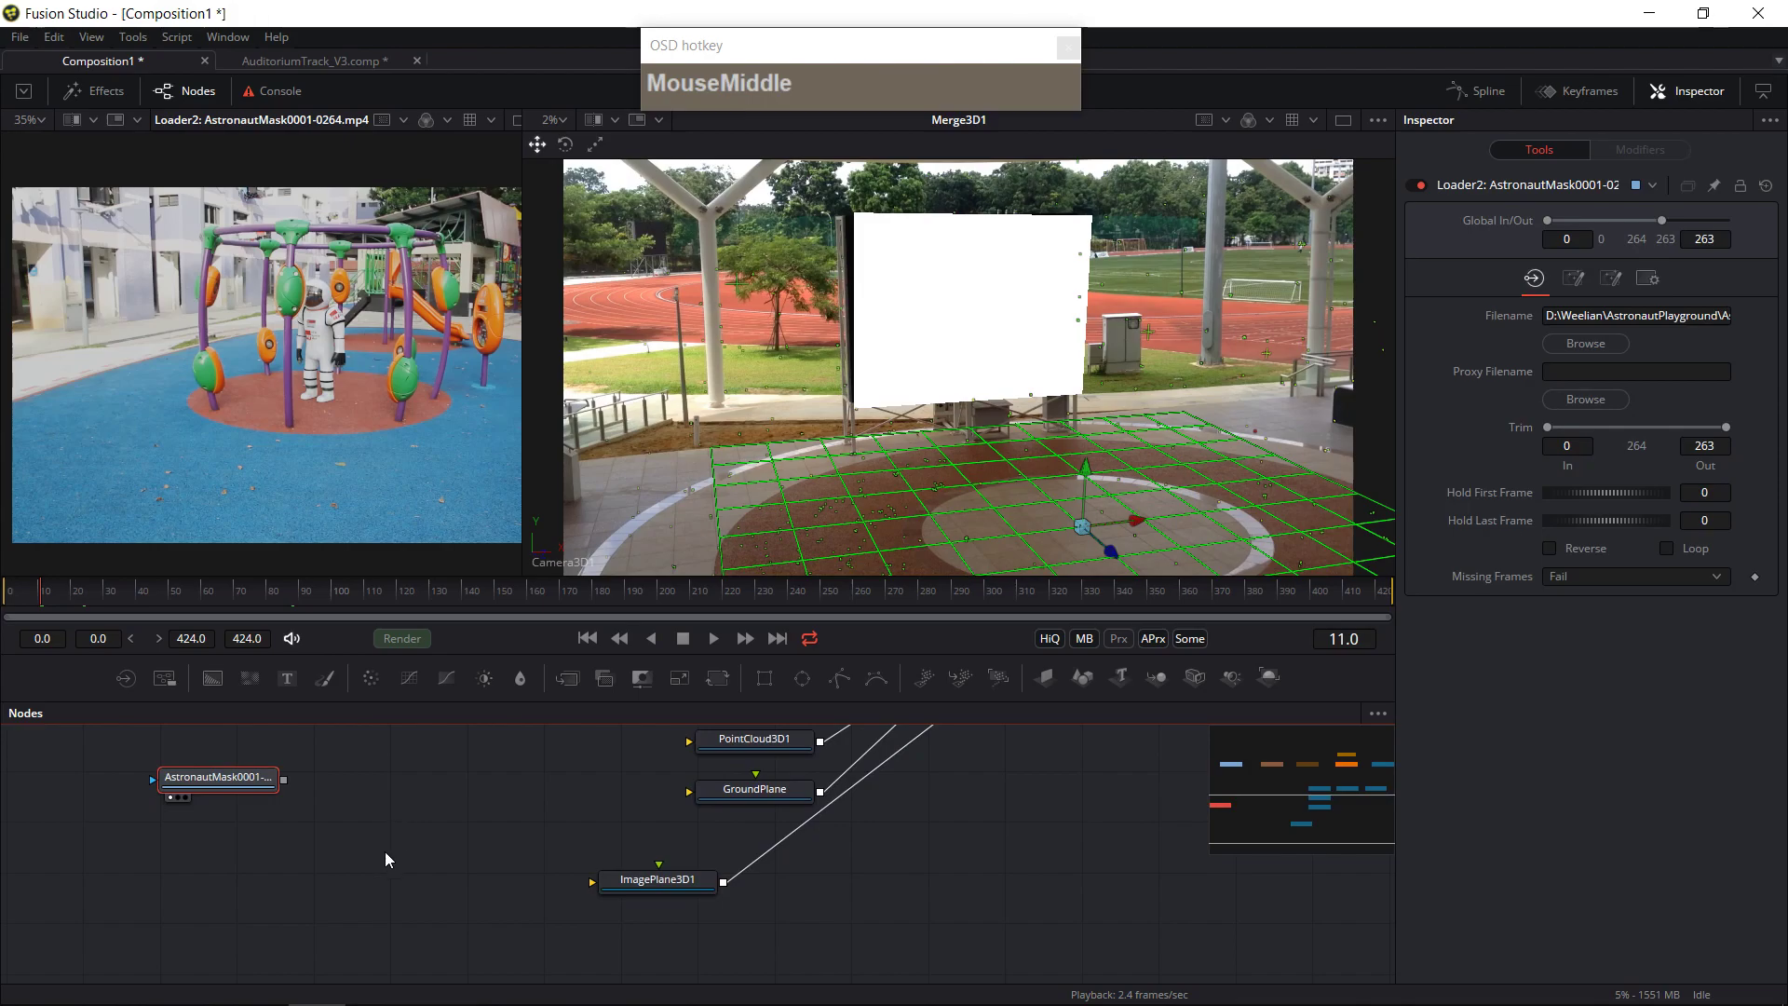
pyautogui.hotkey('shift', 'space')
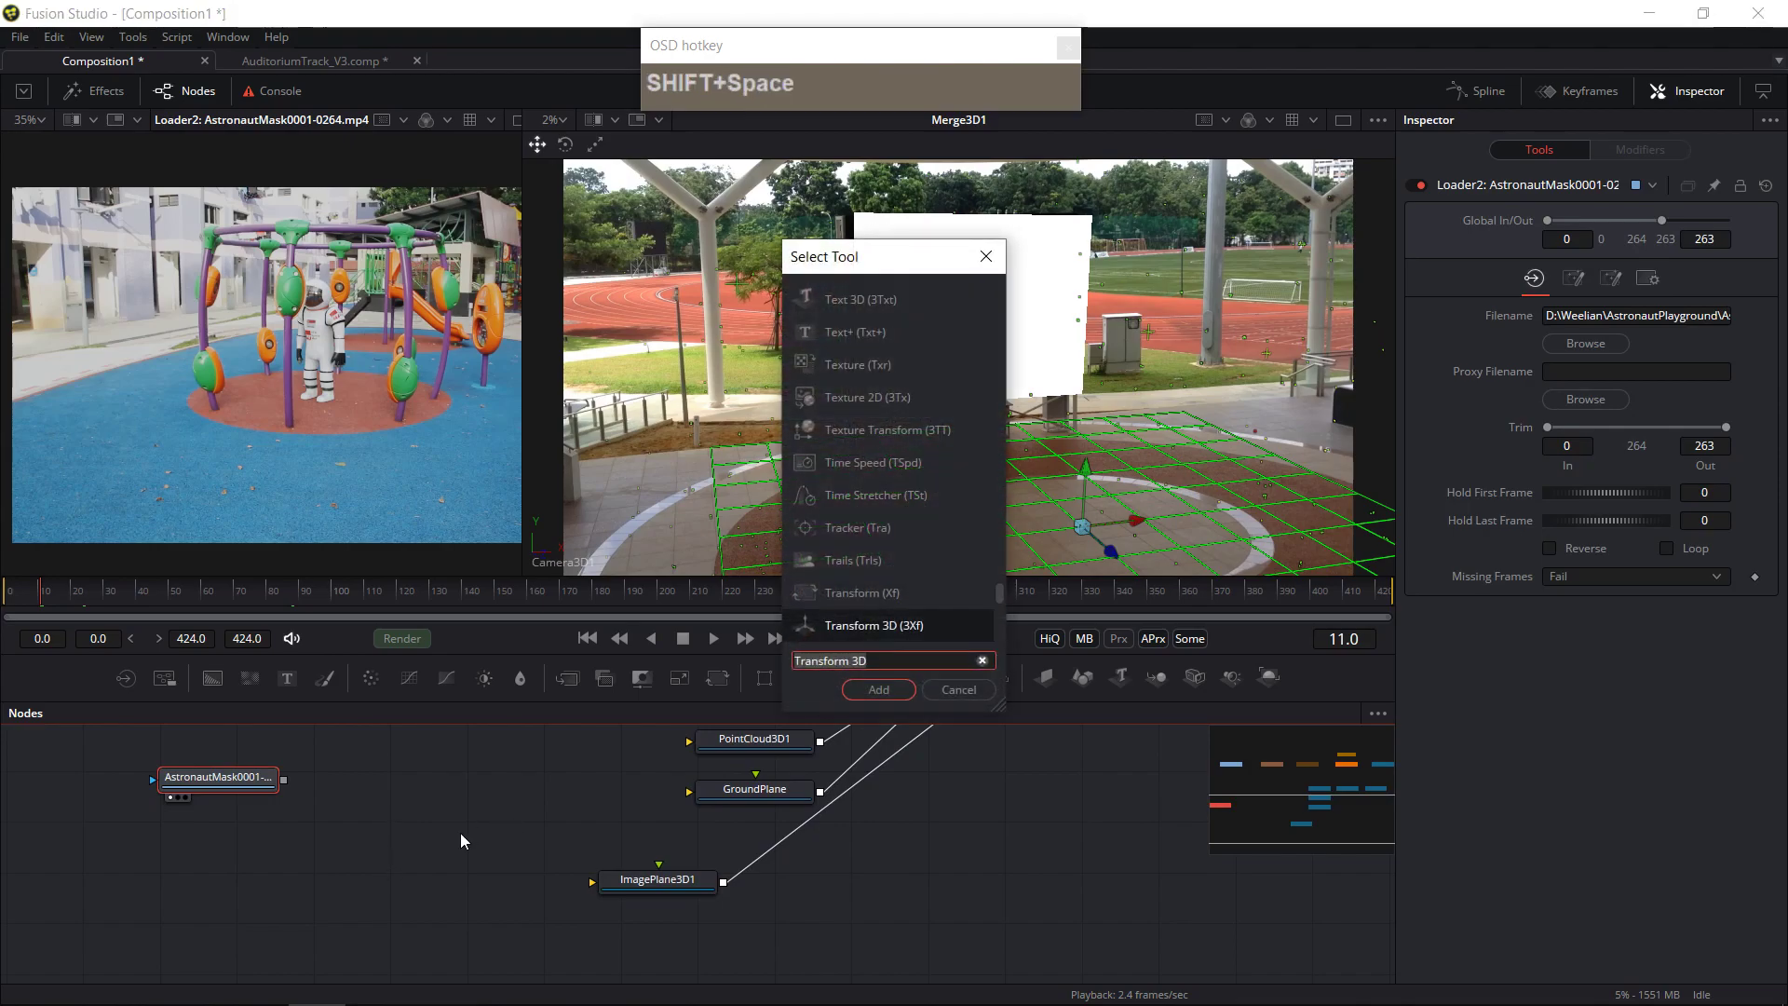
pyautogui.write('blin')
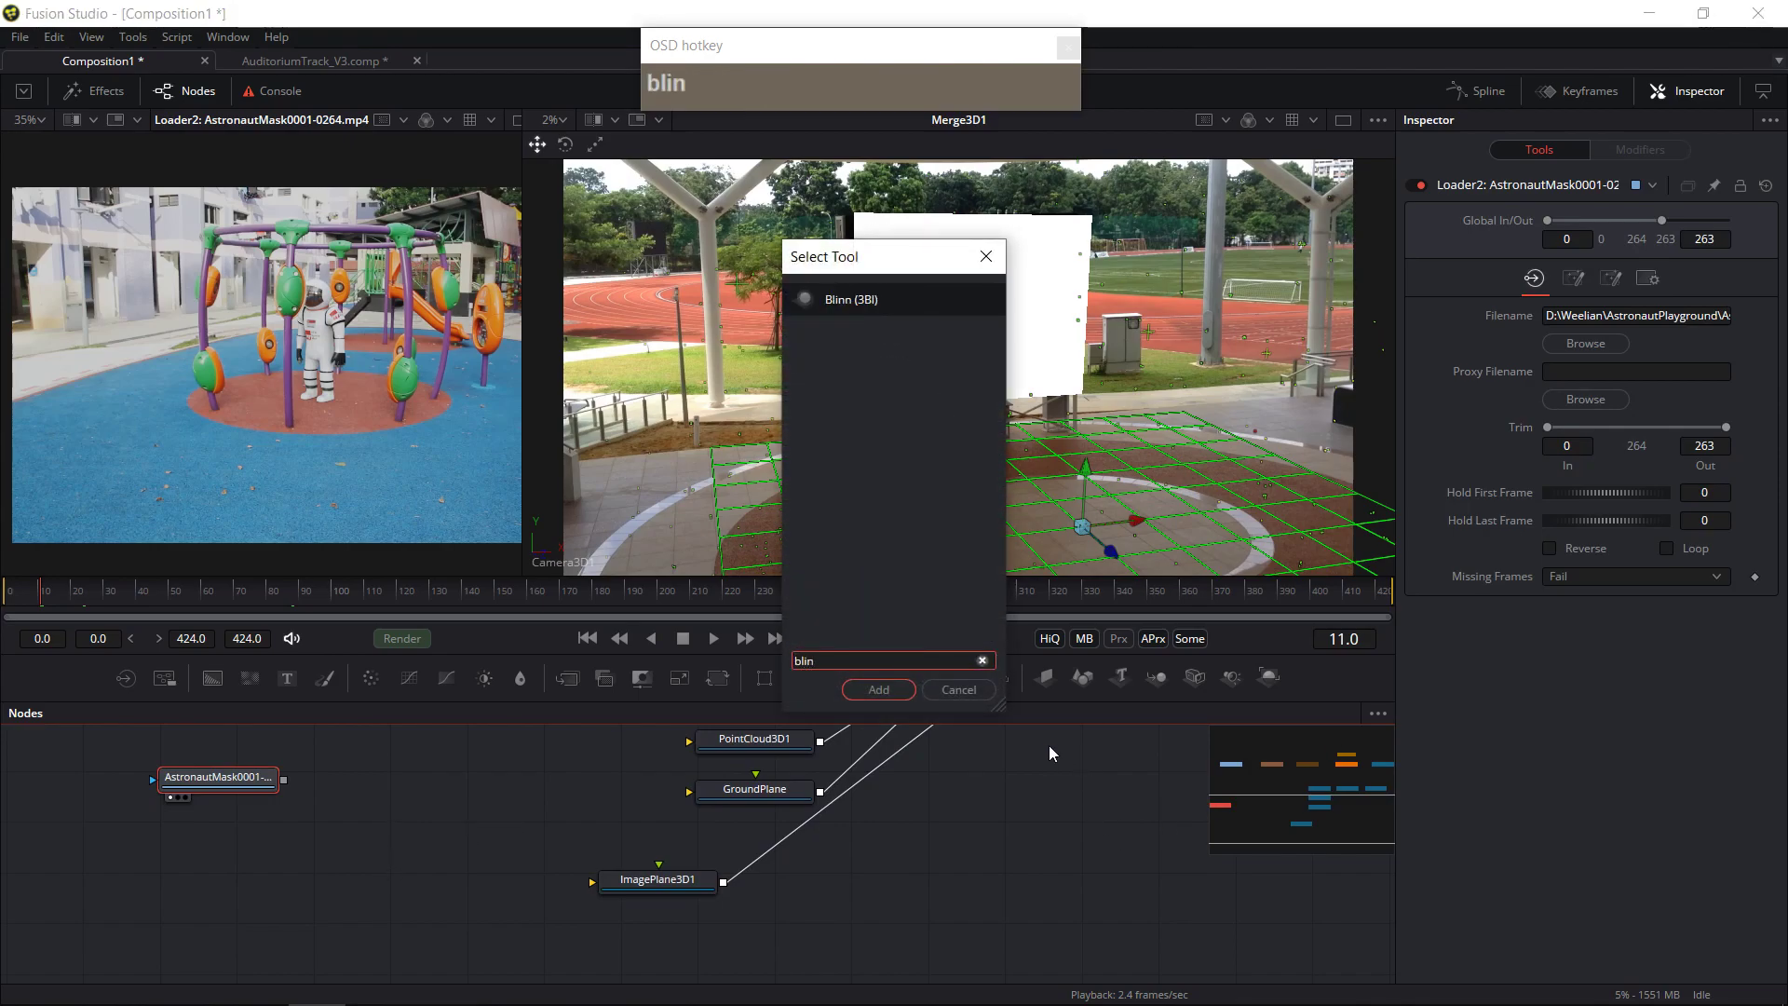
# - Add a Blinn material and connect the AstronautMask loader through it into ImagePlane3D1
pyautogui.click(878, 689)
pyautogui.moveTo(400, 790); pyautogui.dragTo(594, 881)
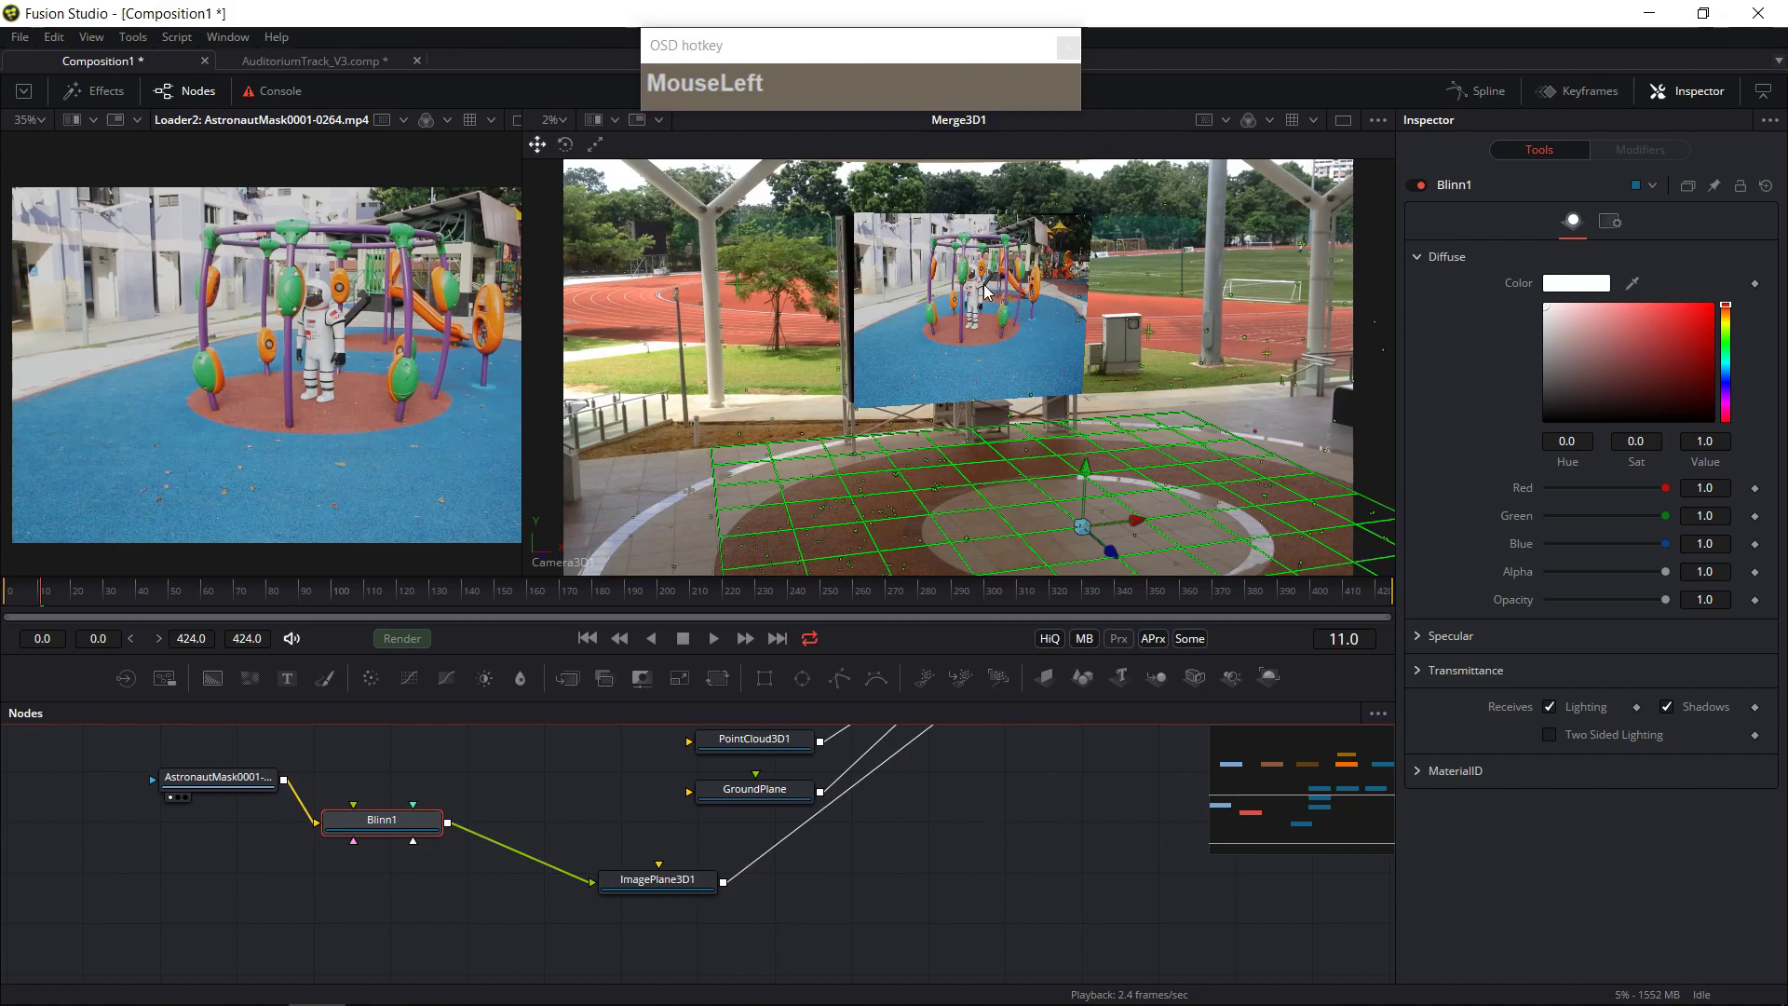
pyautogui.moveTo(216, 777); pyautogui.dragTo(201, 791)
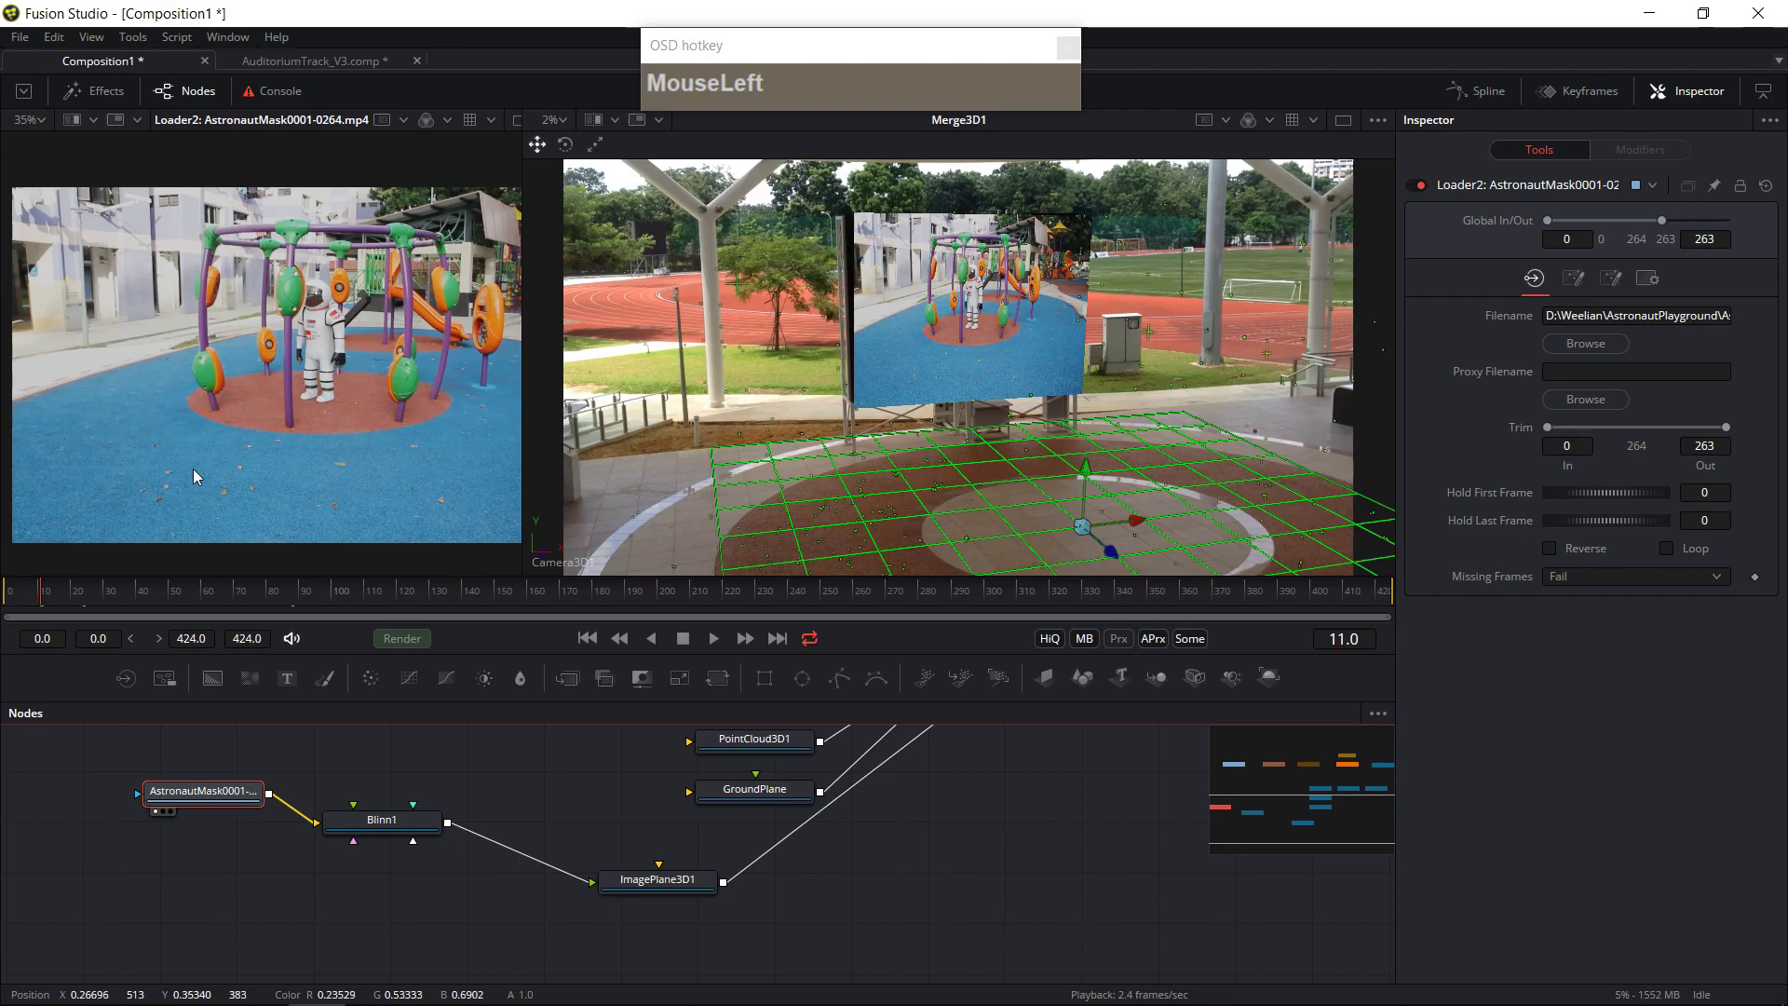
# - Spread out the AstronautMask loader, Blinn1 and ImagePlane3D1 nodes in the node graph
pyautogui.moveTo(224, 788); pyautogui.dragTo(190, 804)
pyautogui.moveTo(383, 824); pyautogui.dragTo(347, 831)
pyautogui.moveTo(689, 897); pyautogui.dragTo(833, 868)
pyautogui.moveTo(374, 839); pyautogui.dragTo(443, 832)
pyautogui.moveTo(168, 807); pyautogui.dragTo(166, 815)
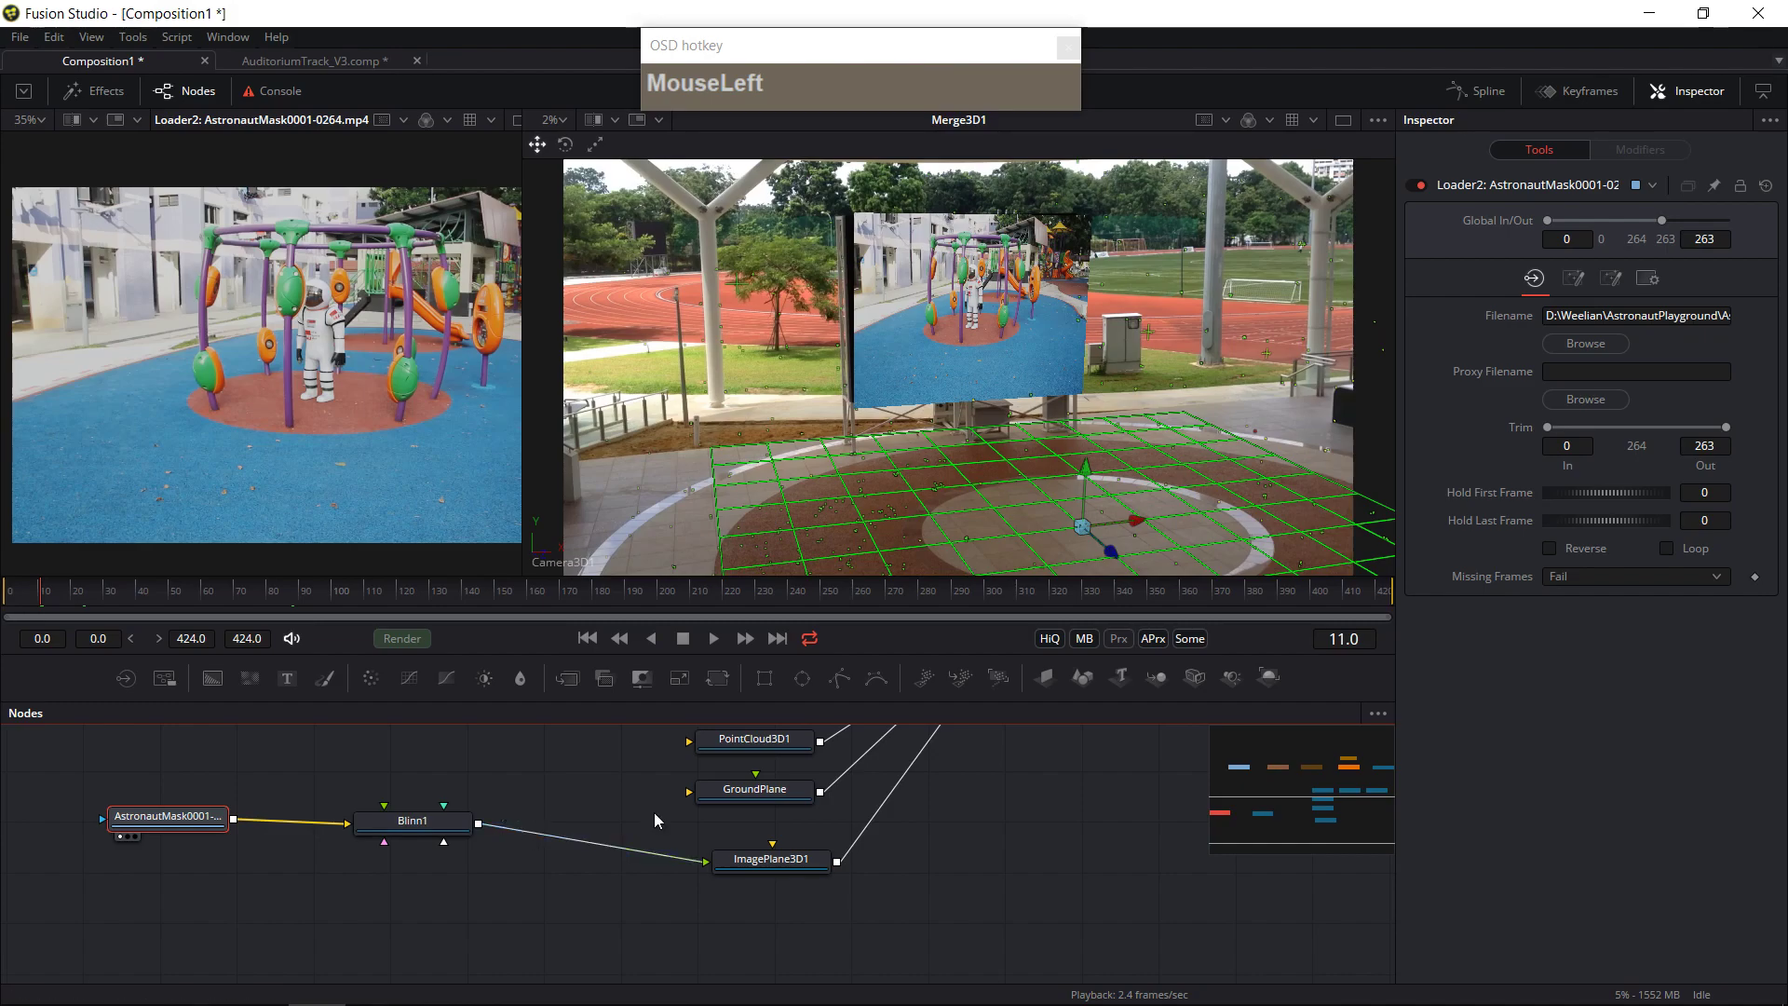
pyautogui.moveTo(426, 835); pyautogui.dragTo(410, 849)
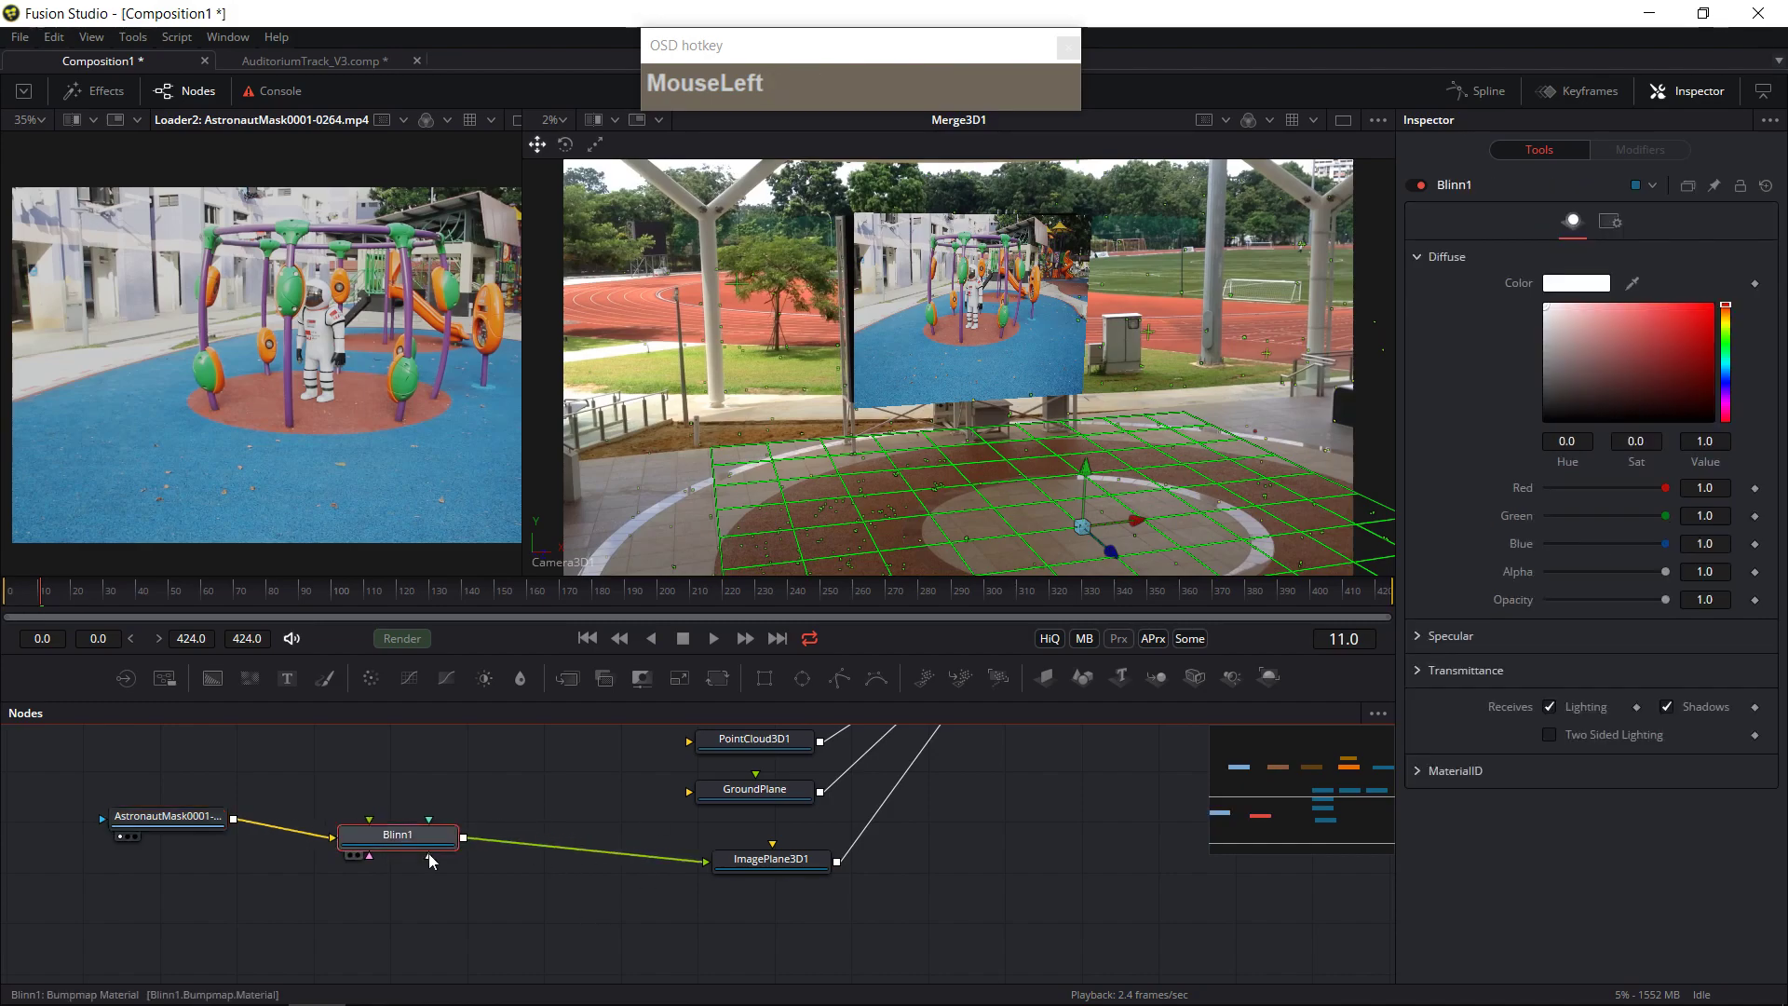
pyautogui.moveTo(626, 914); pyautogui.dragTo(819, 866)
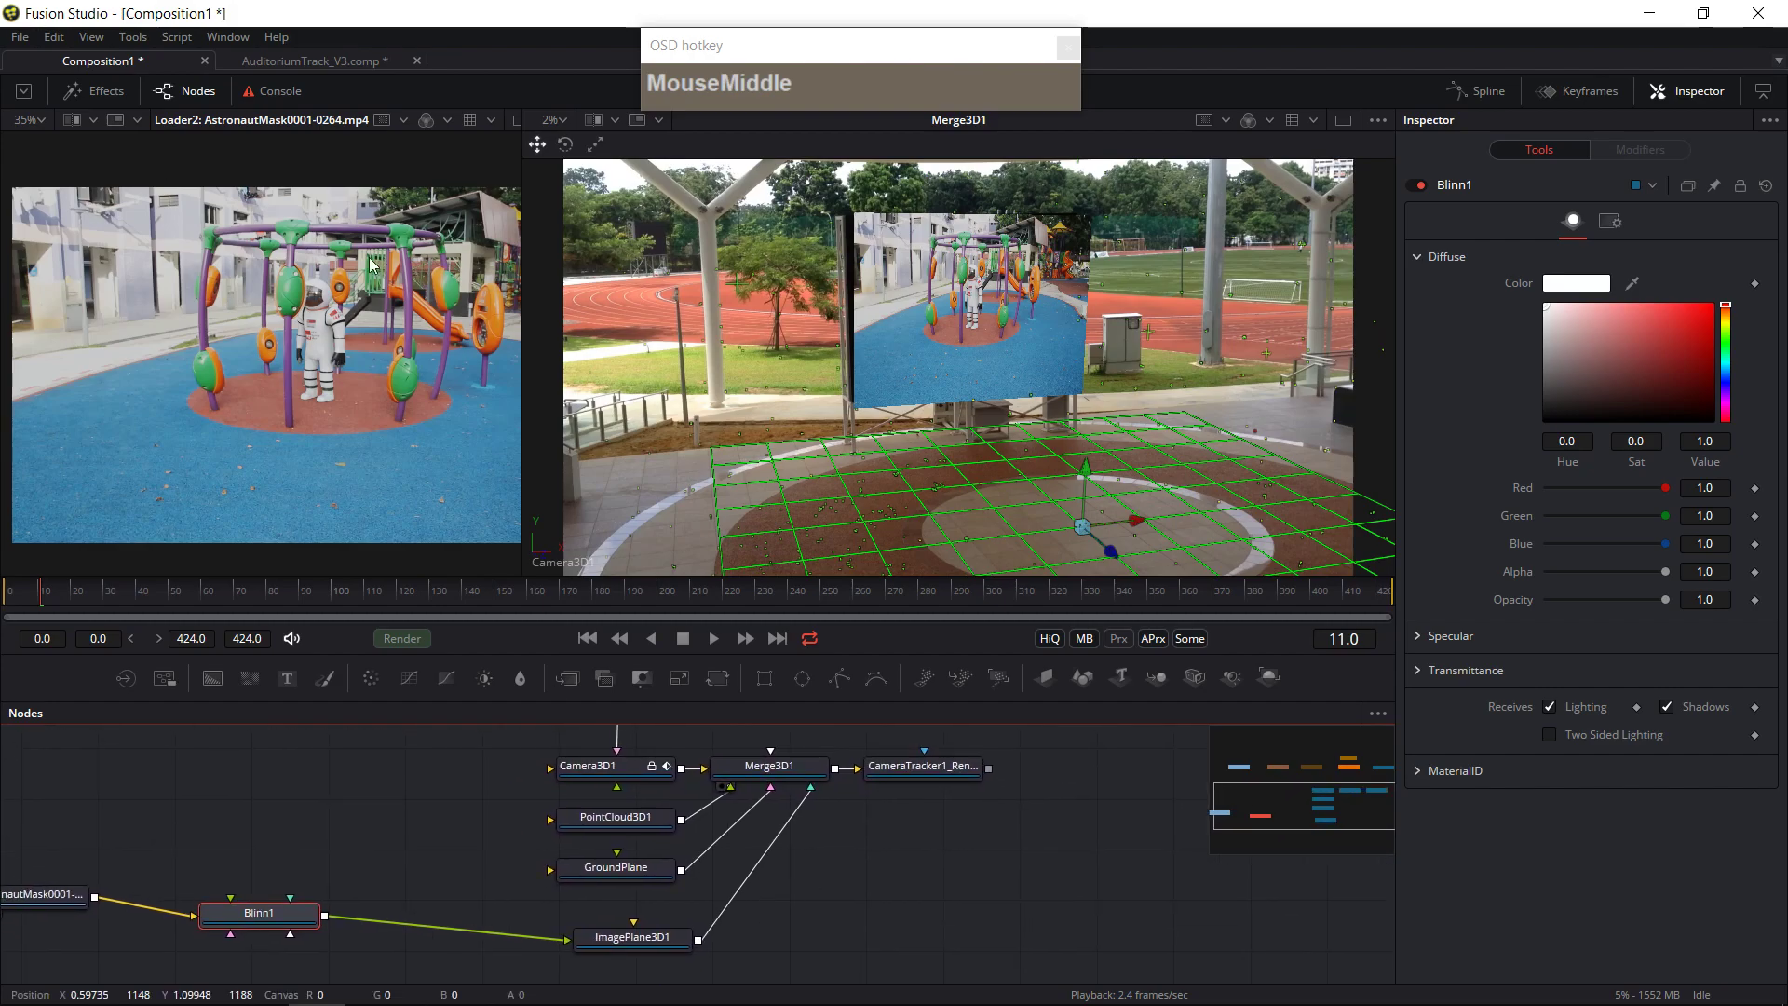
# - Examine the AstronautPlayground loader, its blur and its rectangle mask in the AuditoriumTrack_V3 composition, and return to Composition1
pyautogui.click(328, 60)
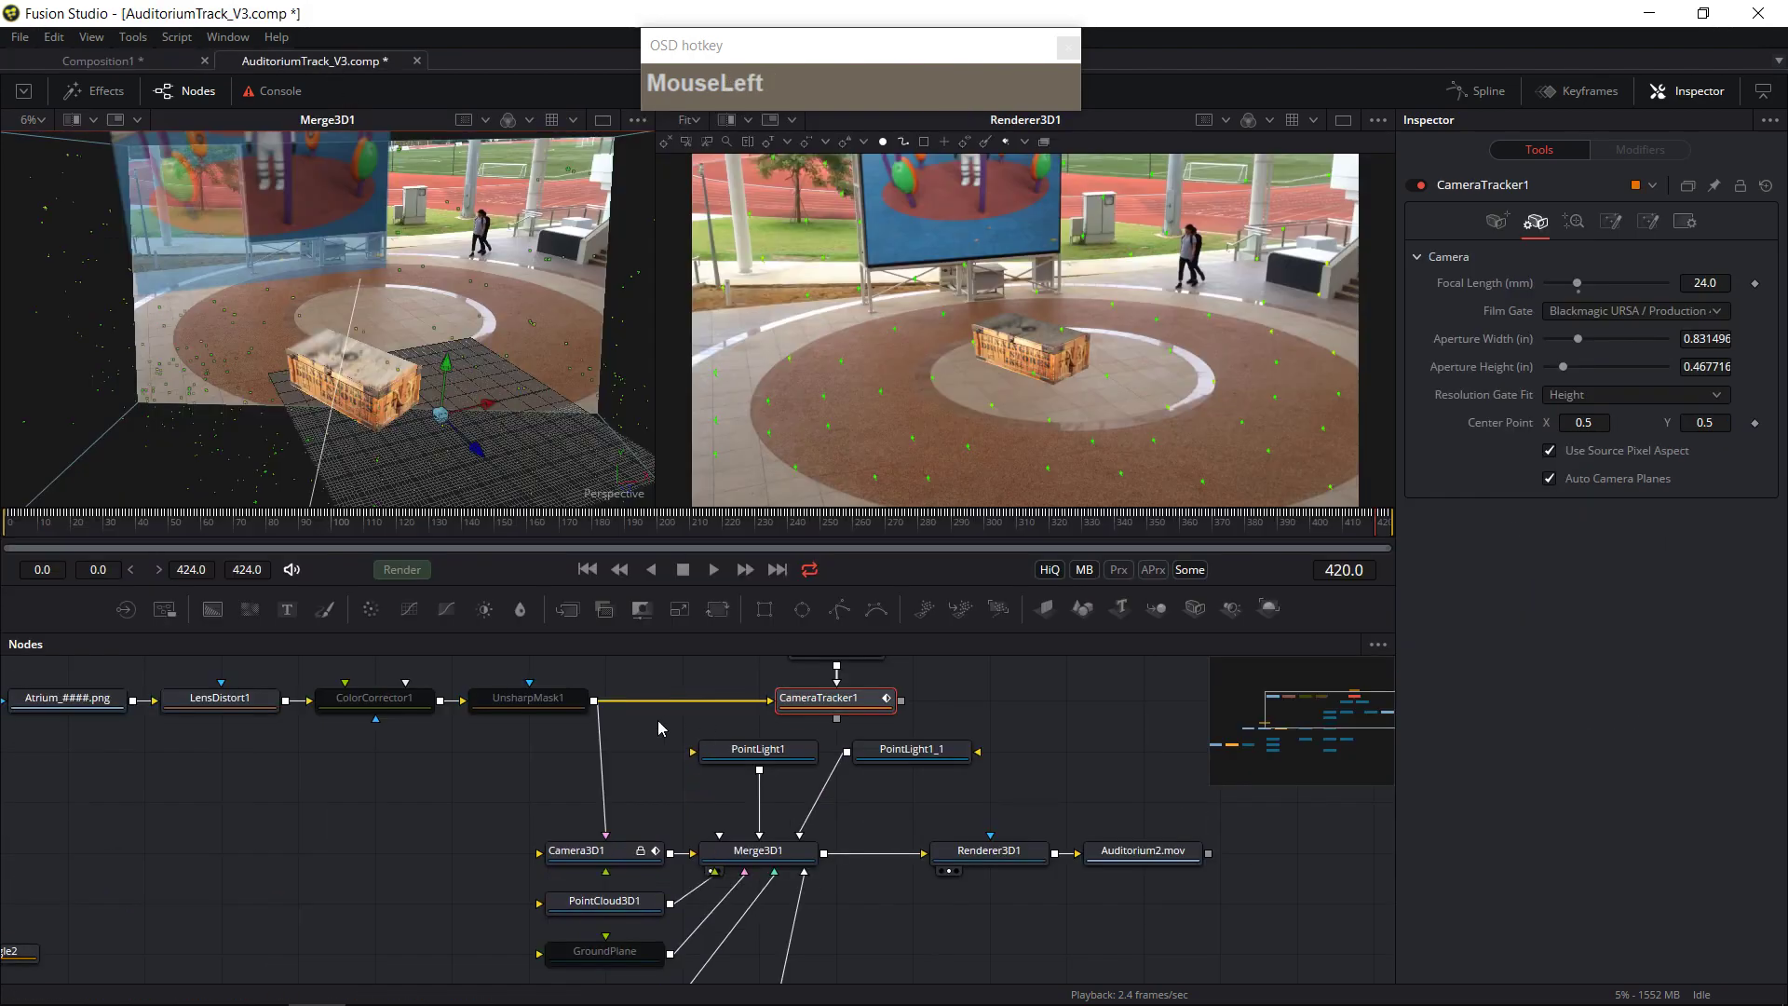
pyautogui.moveTo(396, 815); pyautogui.dragTo(750, 764)
pyautogui.click(389, 837)
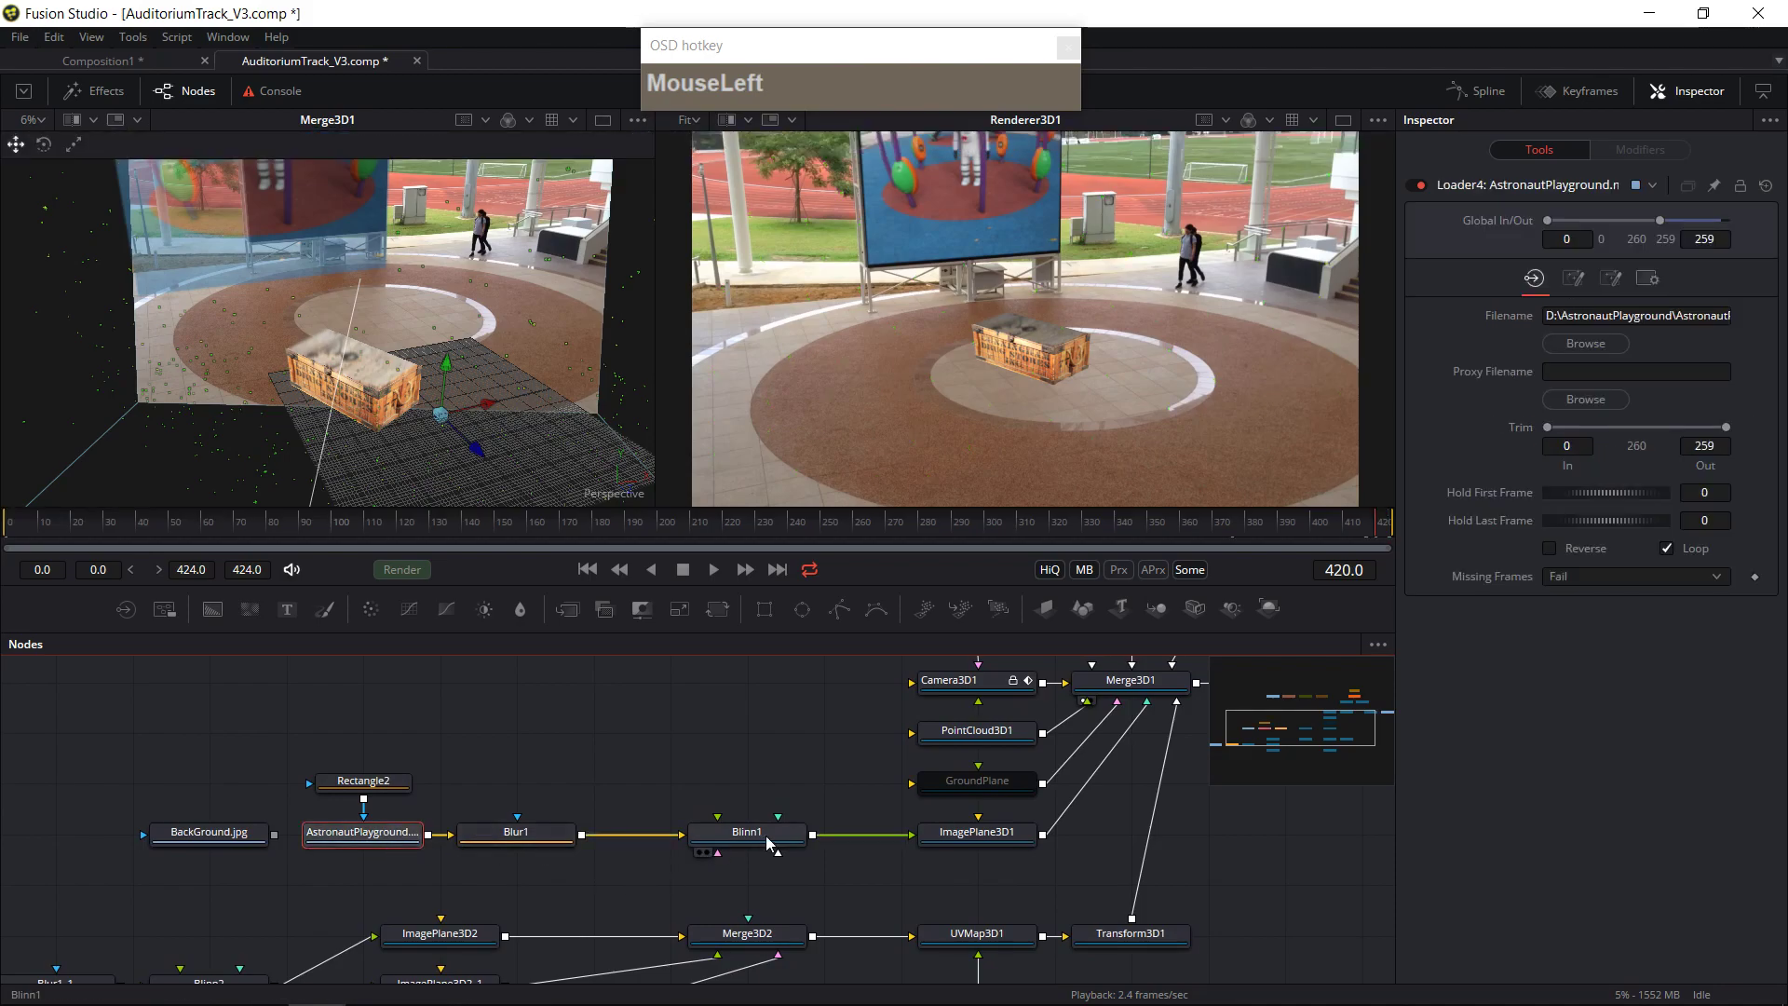
pyautogui.click(549, 842)
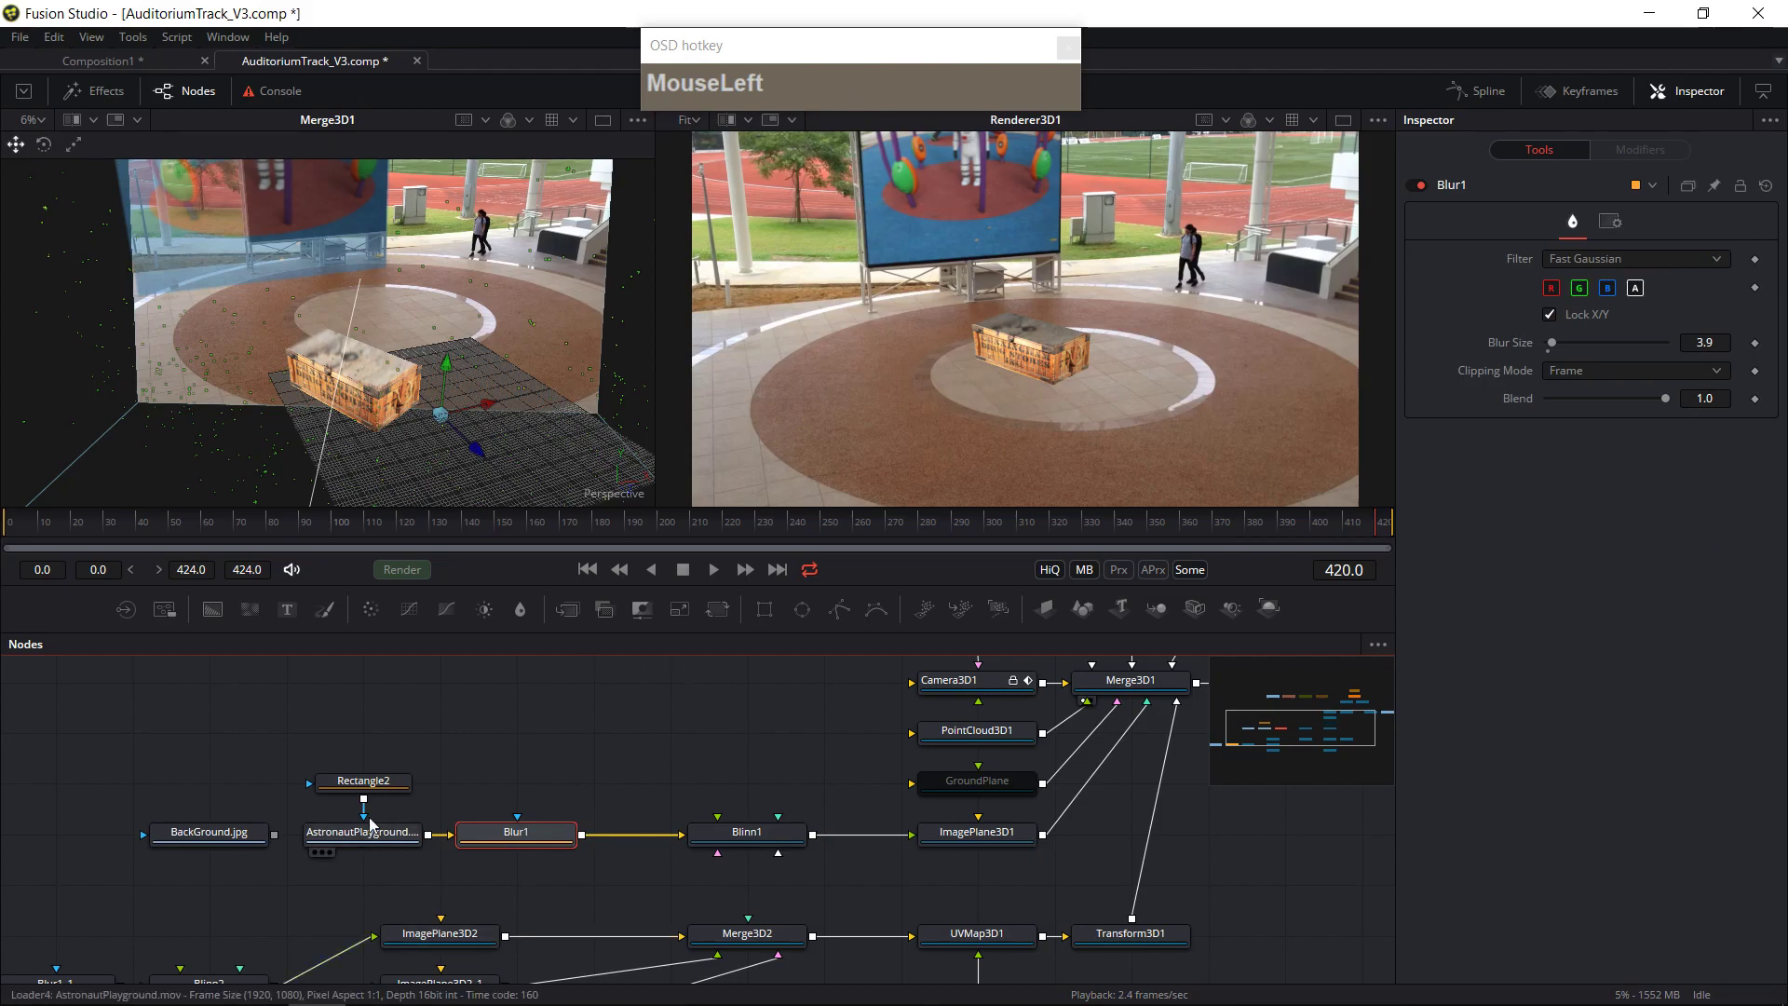
pyautogui.click(363, 780)
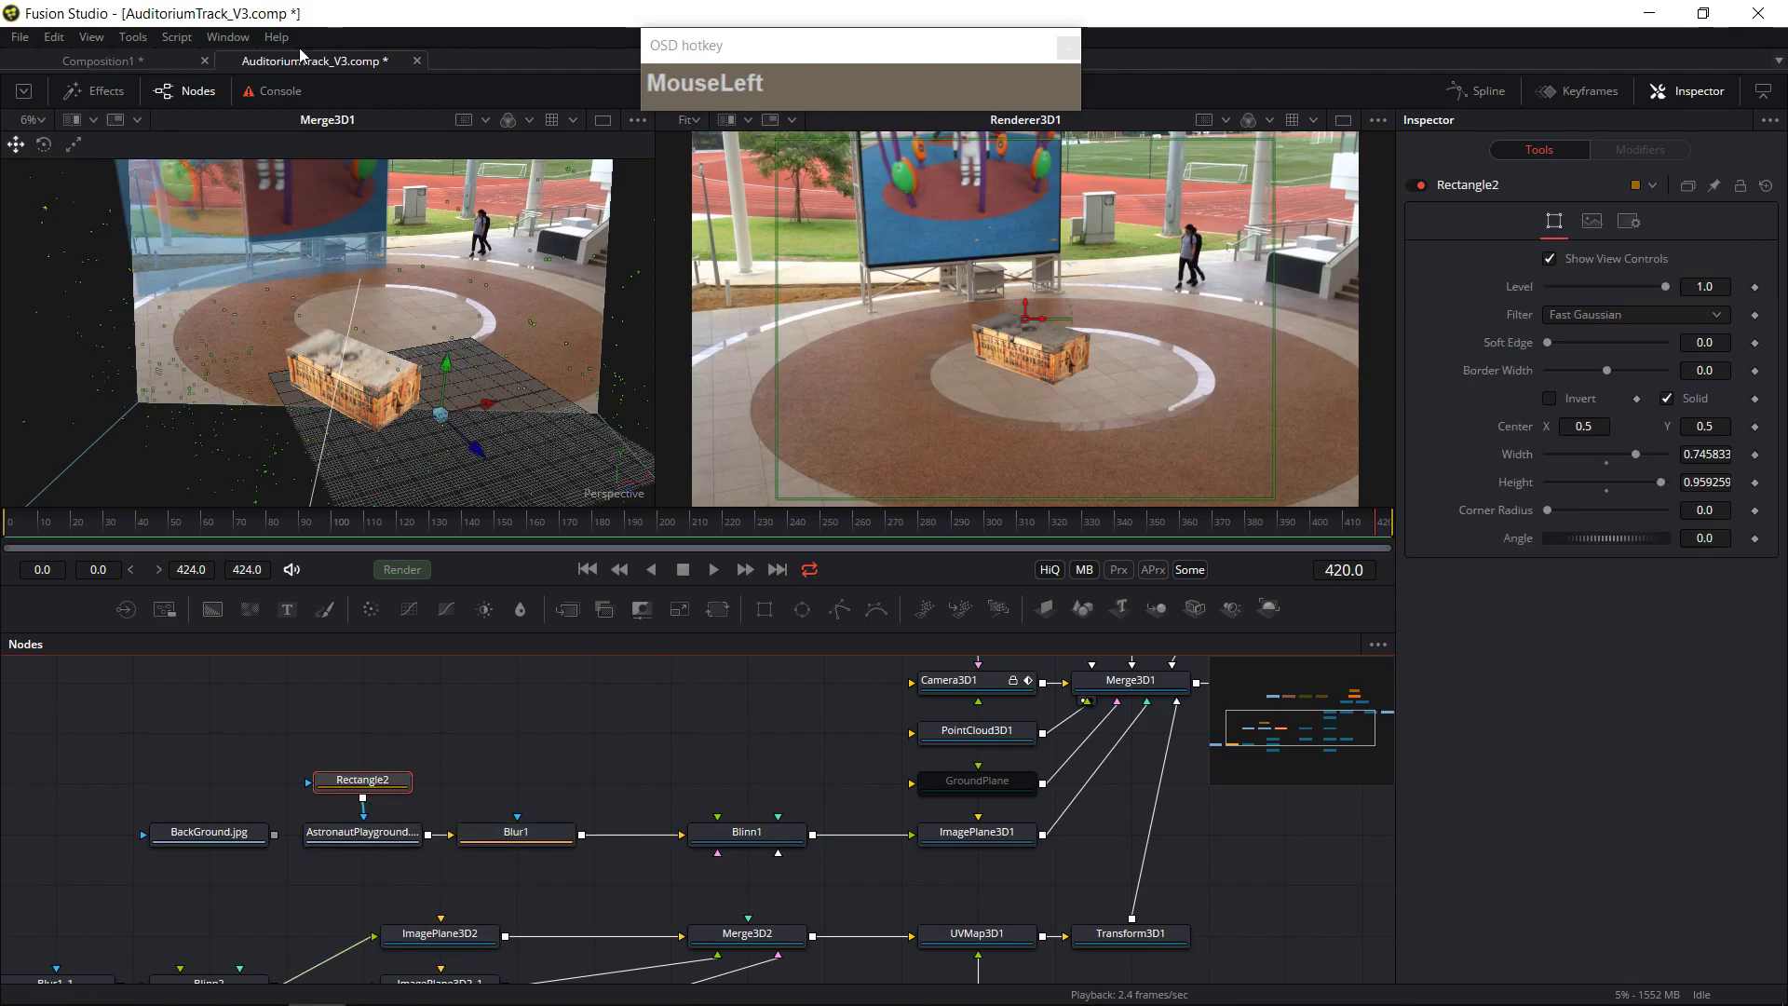
pyautogui.click(142, 69)
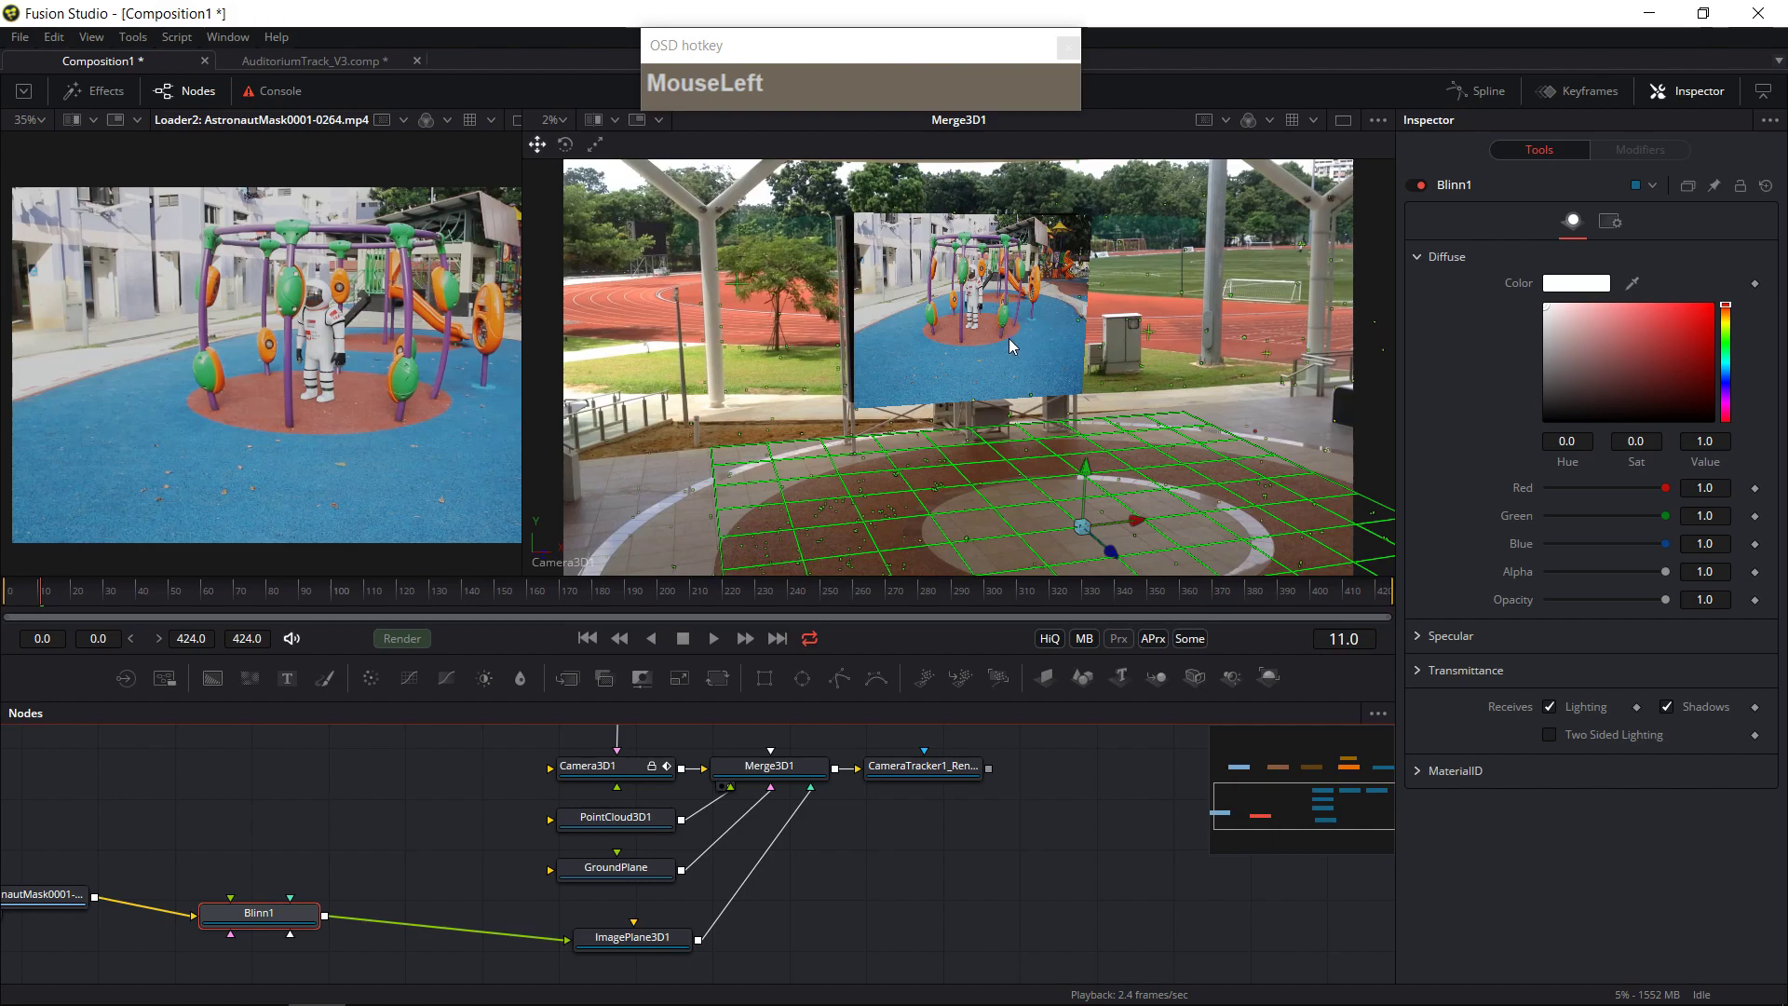
# - Mask the AstronautMask loader with a rectangle about 0.82 wide and 0.73 high, centred at about 0.497, 0.560
pyautogui.moveTo(380, 857); pyautogui.dragTo(599, 817)
pyautogui.click(311, 872)
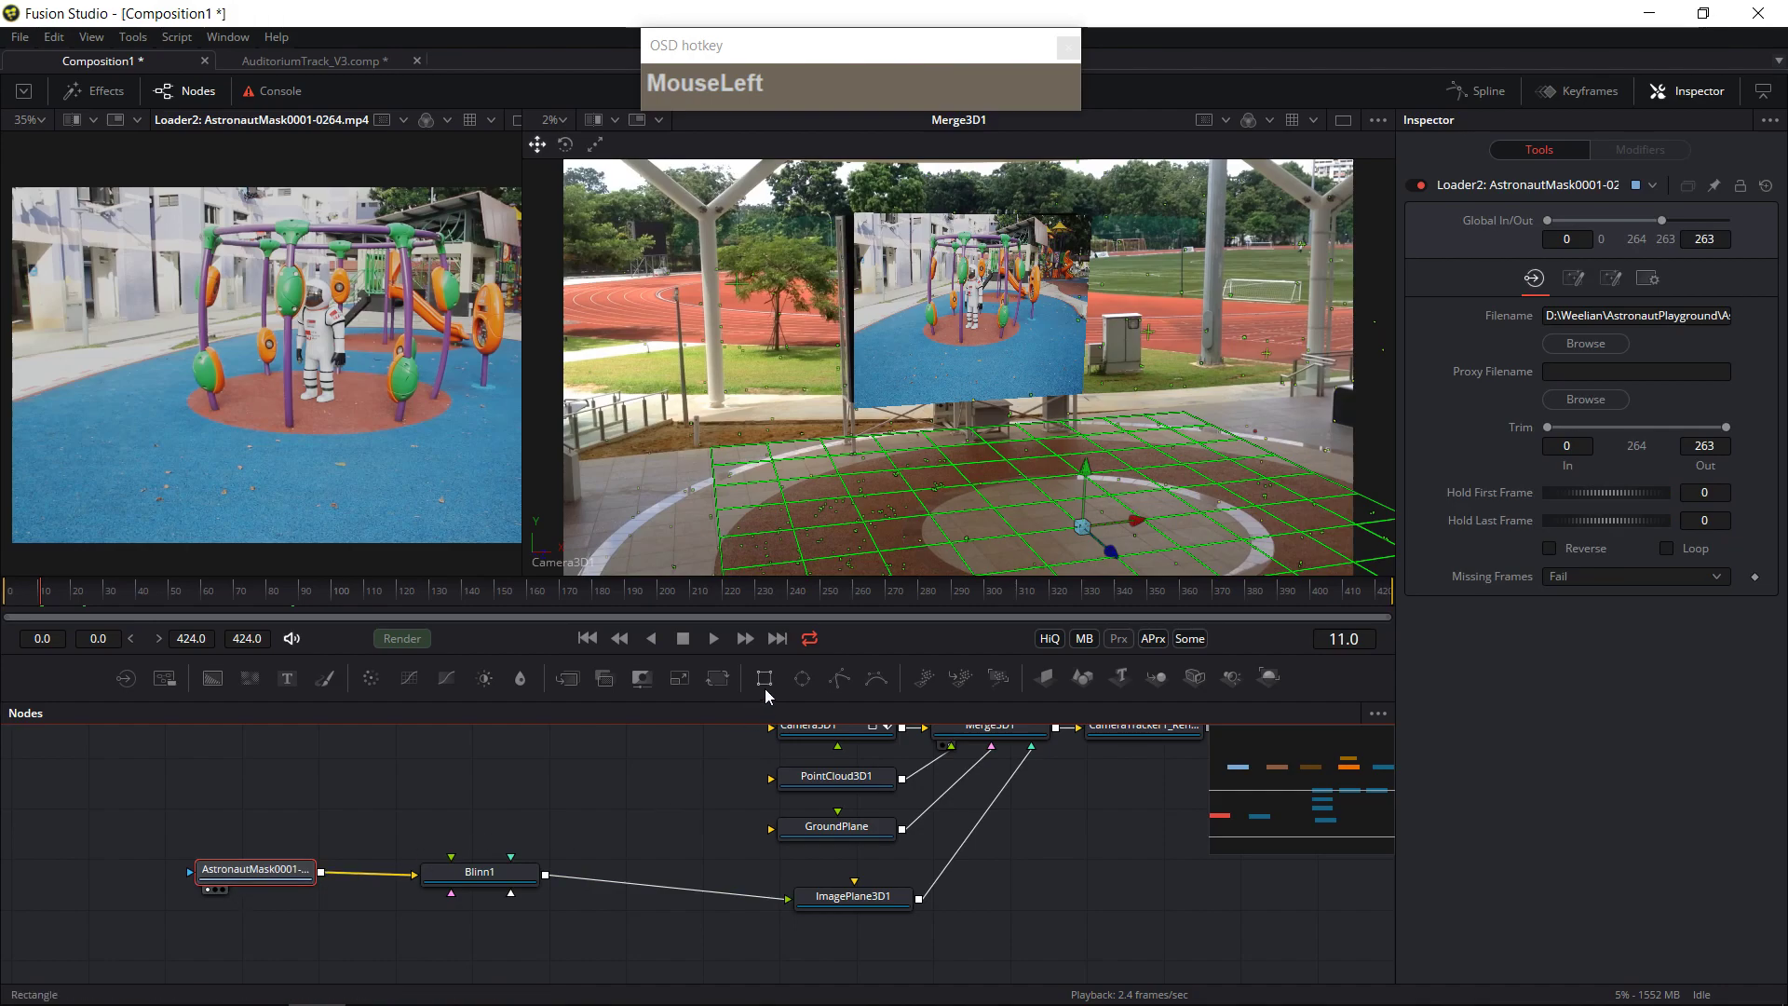
pyautogui.click(765, 681)
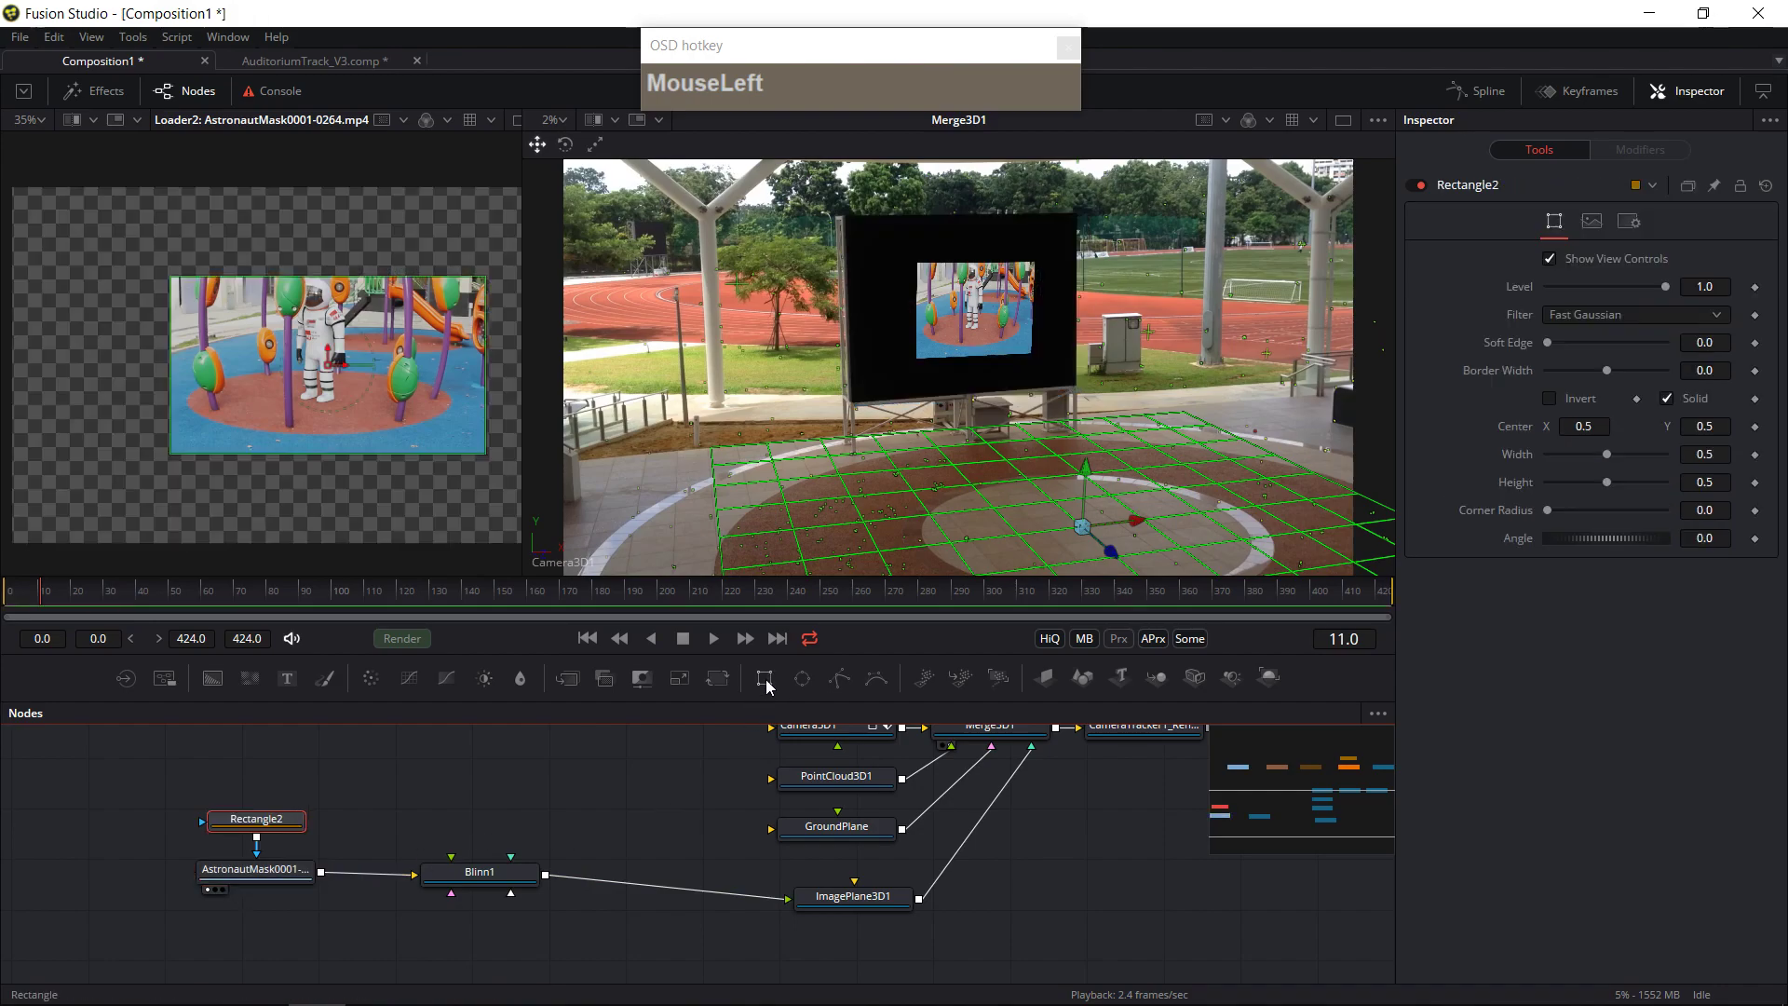
pyautogui.moveTo(334, 369); pyautogui.dragTo(293, 346)
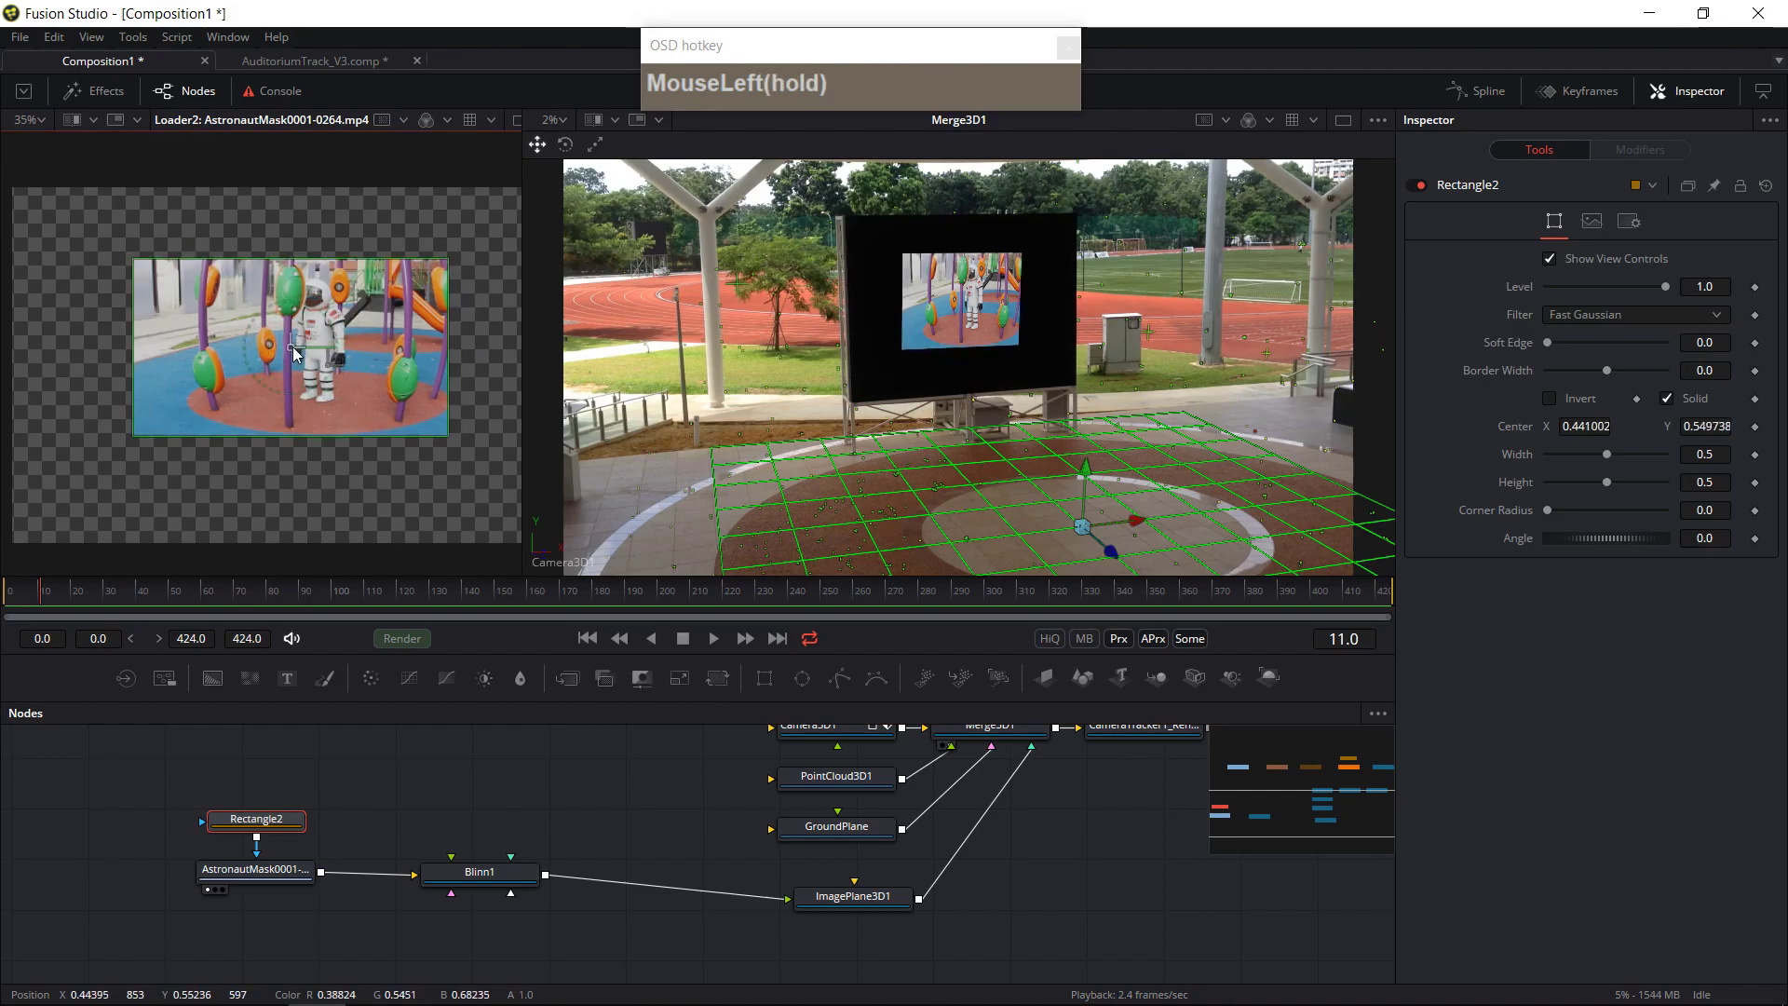
pyautogui.keyDown('ctrl'); pyautogui.scroll(-3, 344, 423); pyautogui.keyUp('ctrl')
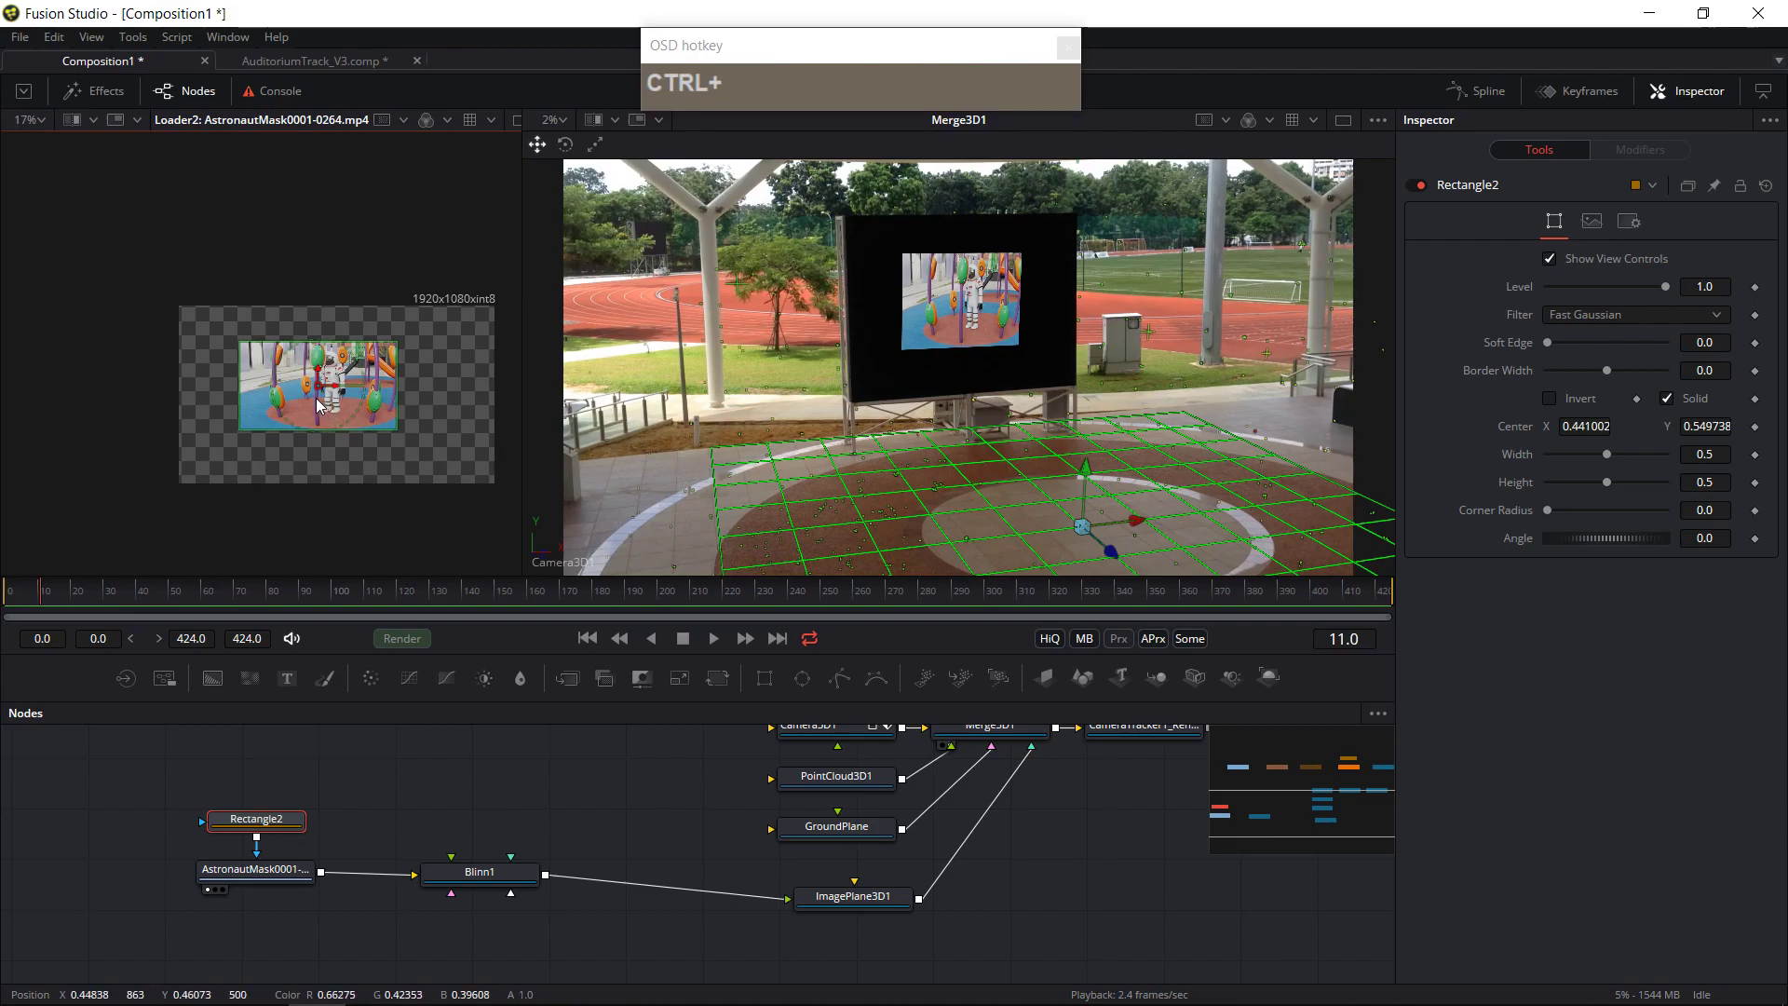
pyautogui.moveTo(315, 393); pyautogui.dragTo(330, 389)
pyautogui.moveTo(407, 433); pyautogui.dragTo(458, 455)
pyautogui.moveTo(329, 387); pyautogui.dragTo(336, 387)
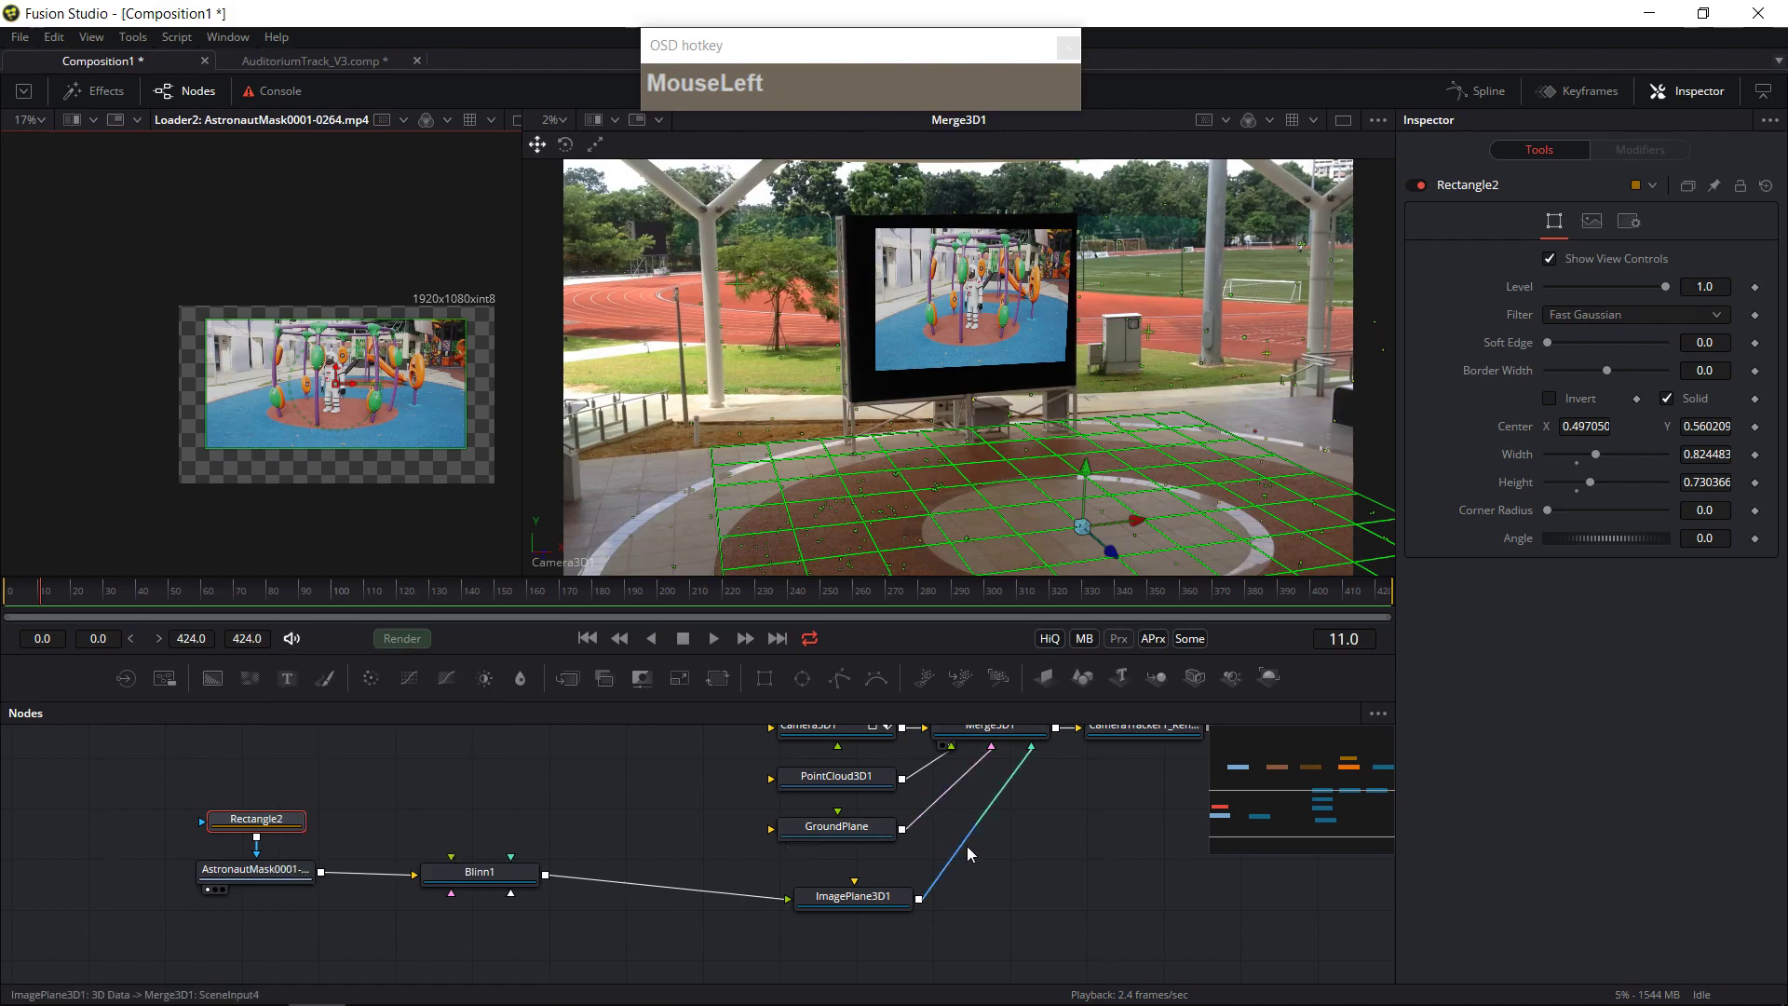
# - Set the X scale of ImagePlane3D1 to 30
pyautogui.click(857, 897)
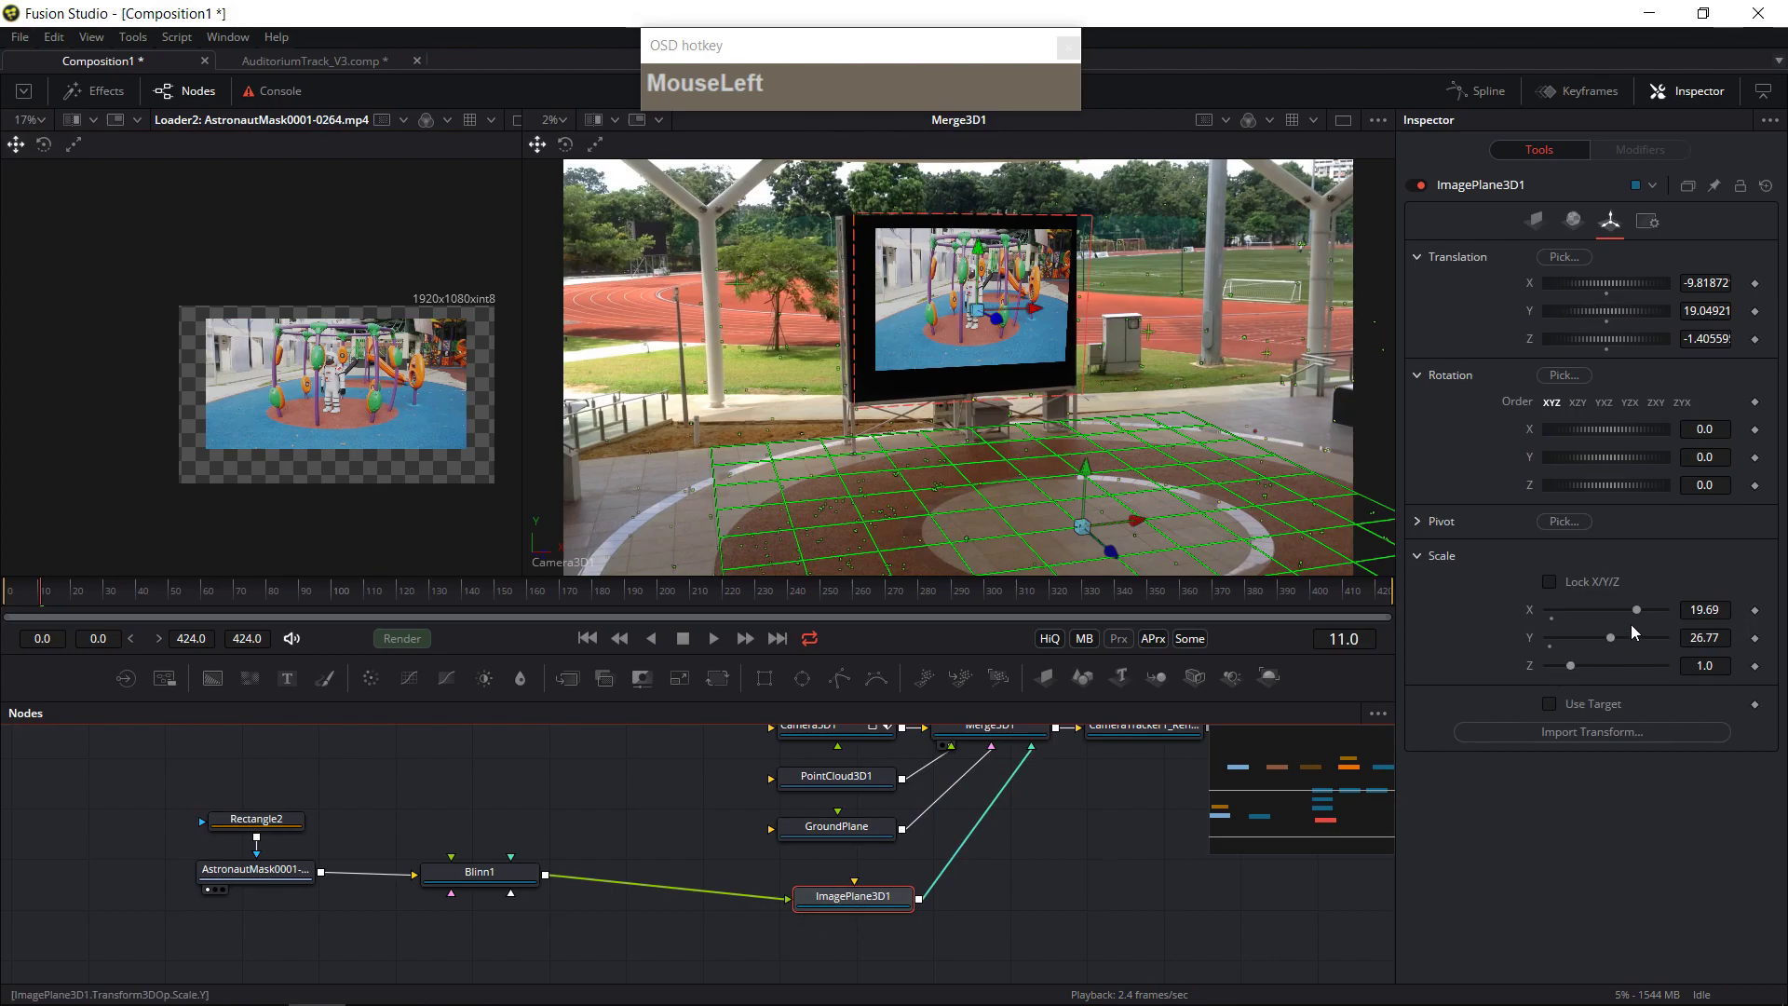
pyautogui.moveTo(1639, 611); pyautogui.dragTo(1694, 613)
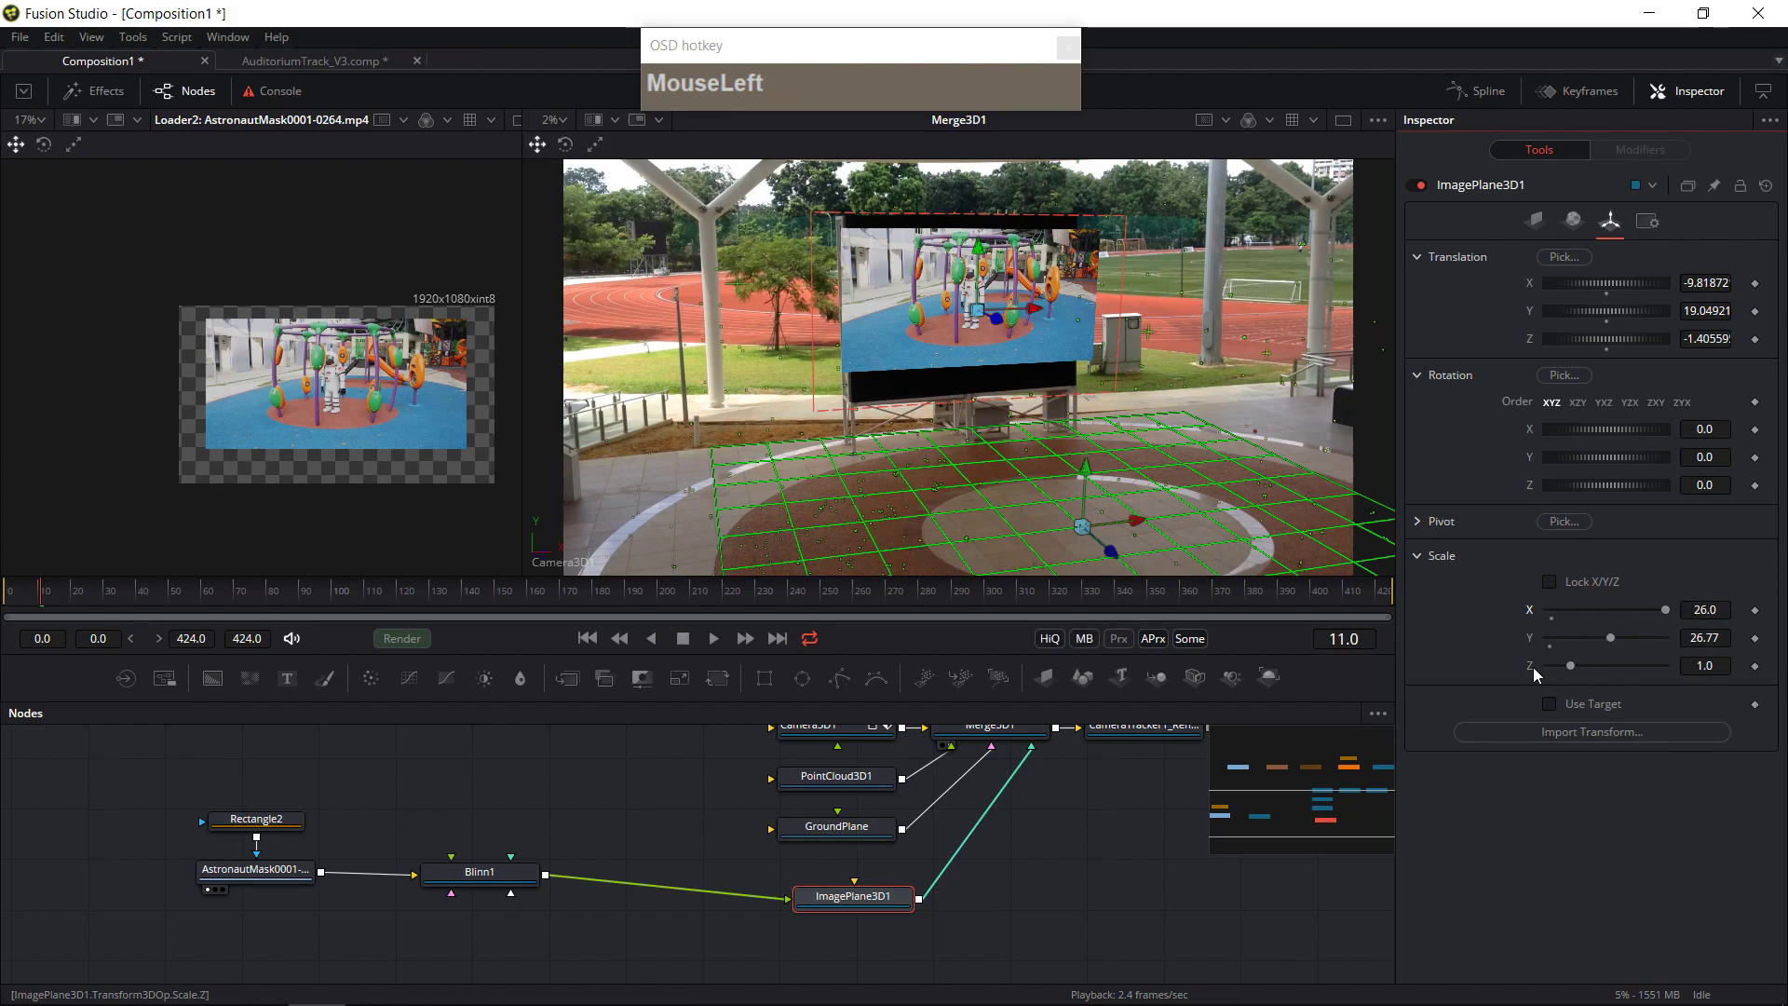
pyautogui.click(1704, 610)
pyautogui.write('30')
pyautogui.press('Tab')
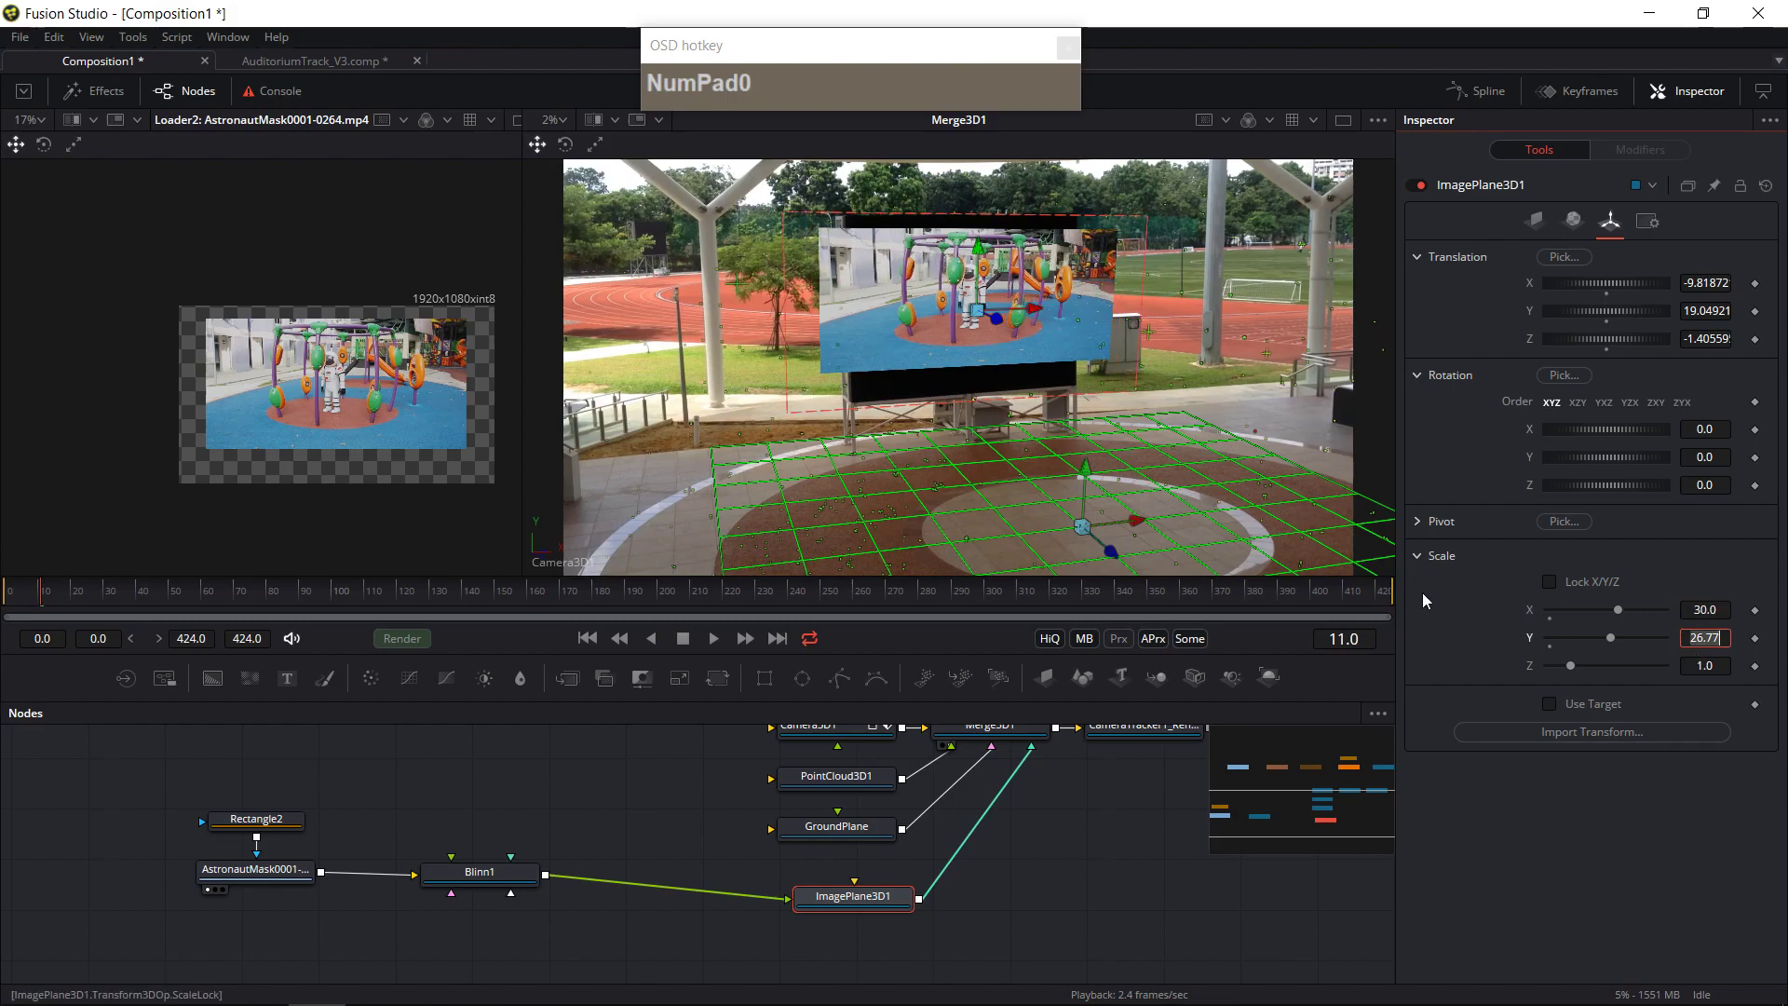
# - Reshape the rectangle mask to about 0.64 wide and 1.07 high, and move ImagePlane3D1 to an X translation of about -10.44
pyautogui.click(254, 824)
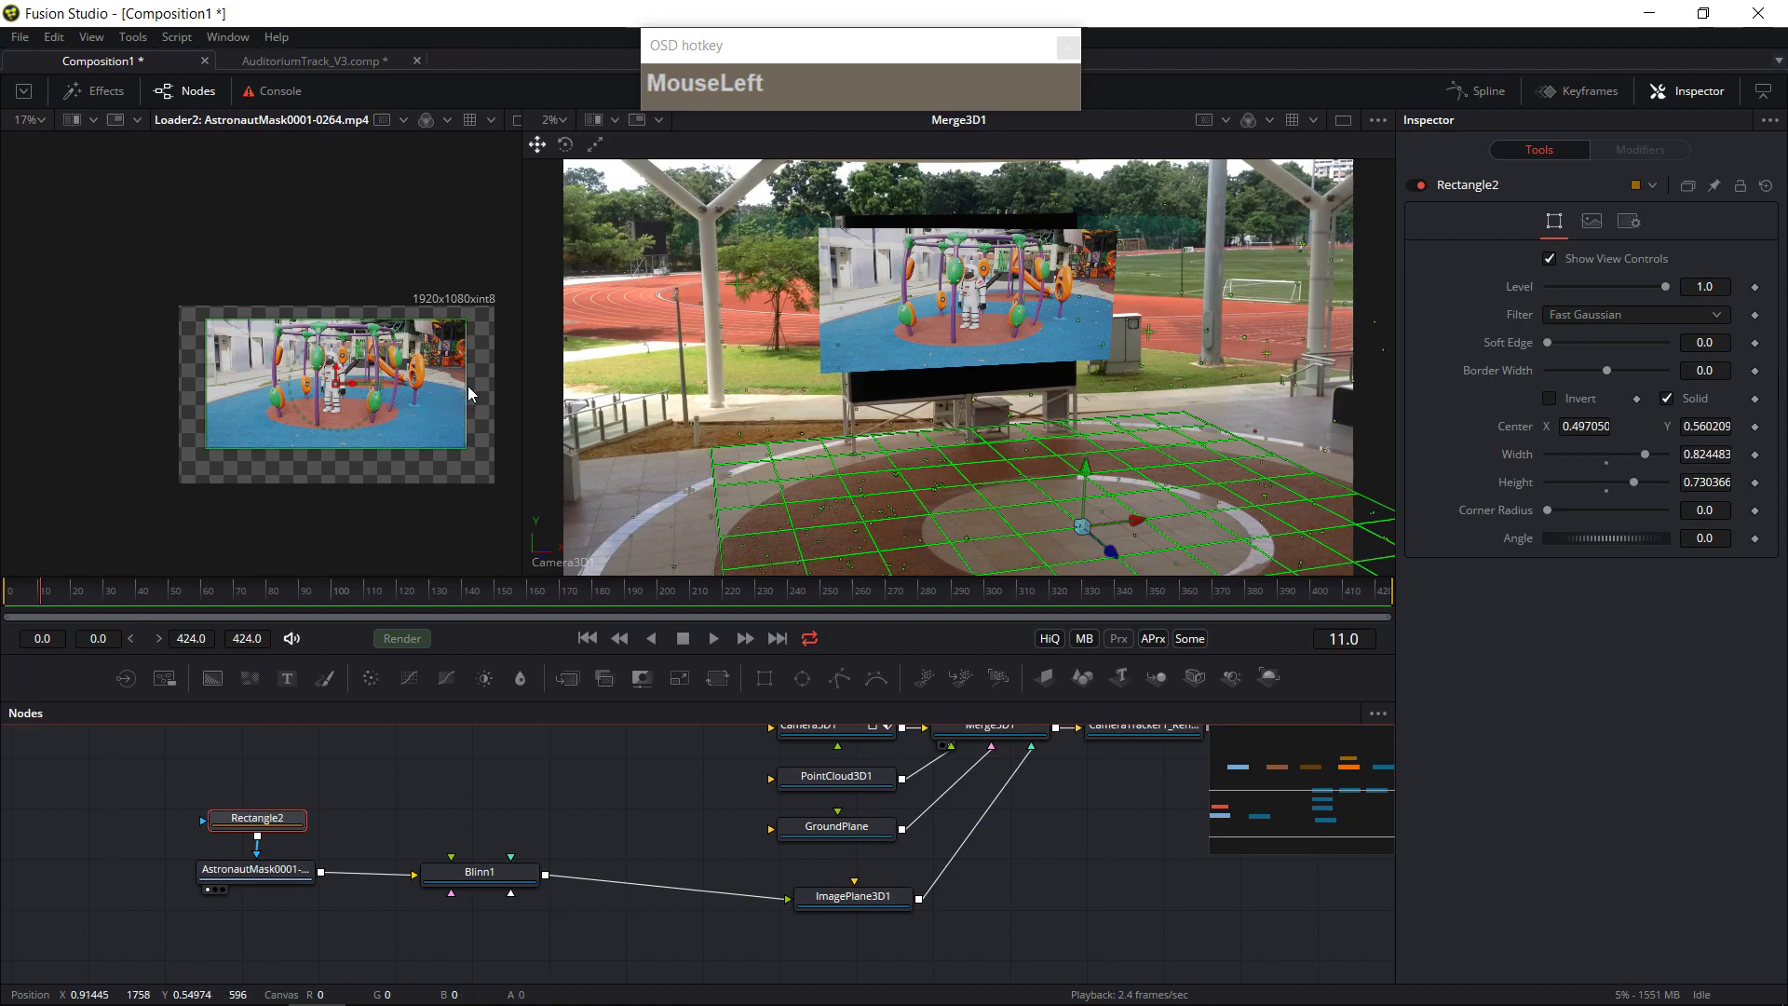
pyautogui.moveTo(468, 383); pyautogui.dragTo(441, 382)
pyautogui.moveTo(398, 320); pyautogui.dragTo(397, 311)
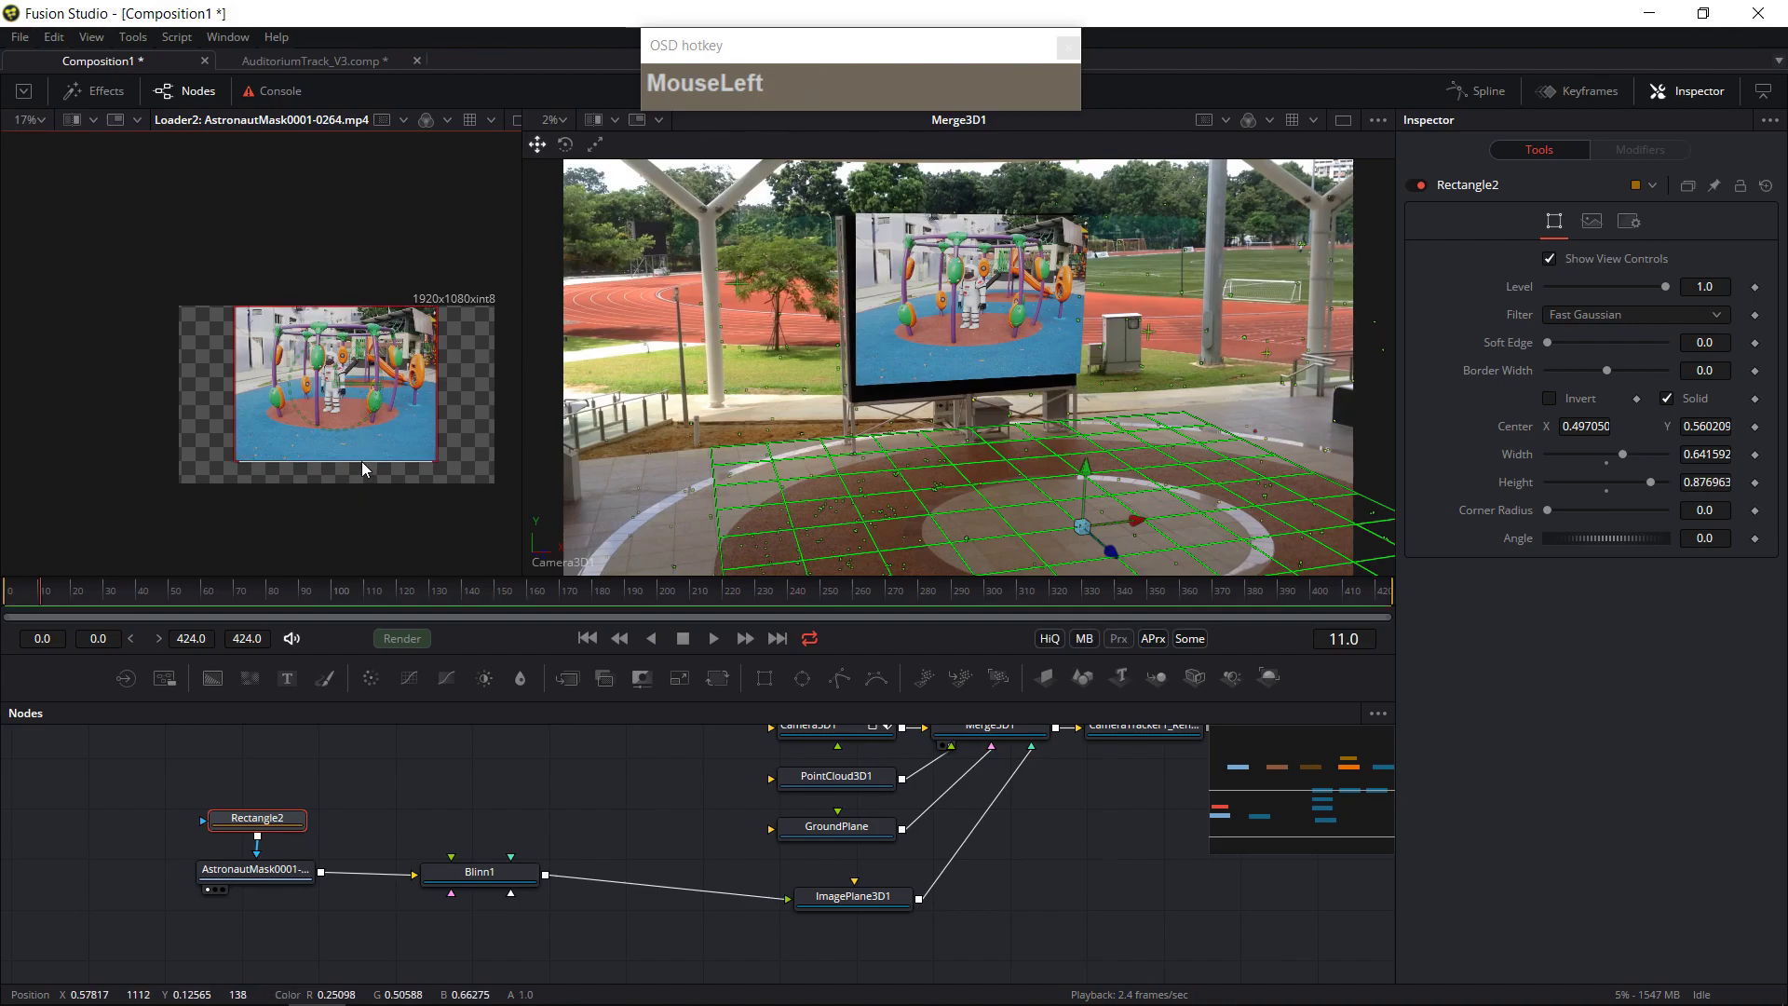
pyautogui.moveTo(361, 462); pyautogui.dragTo(362, 477)
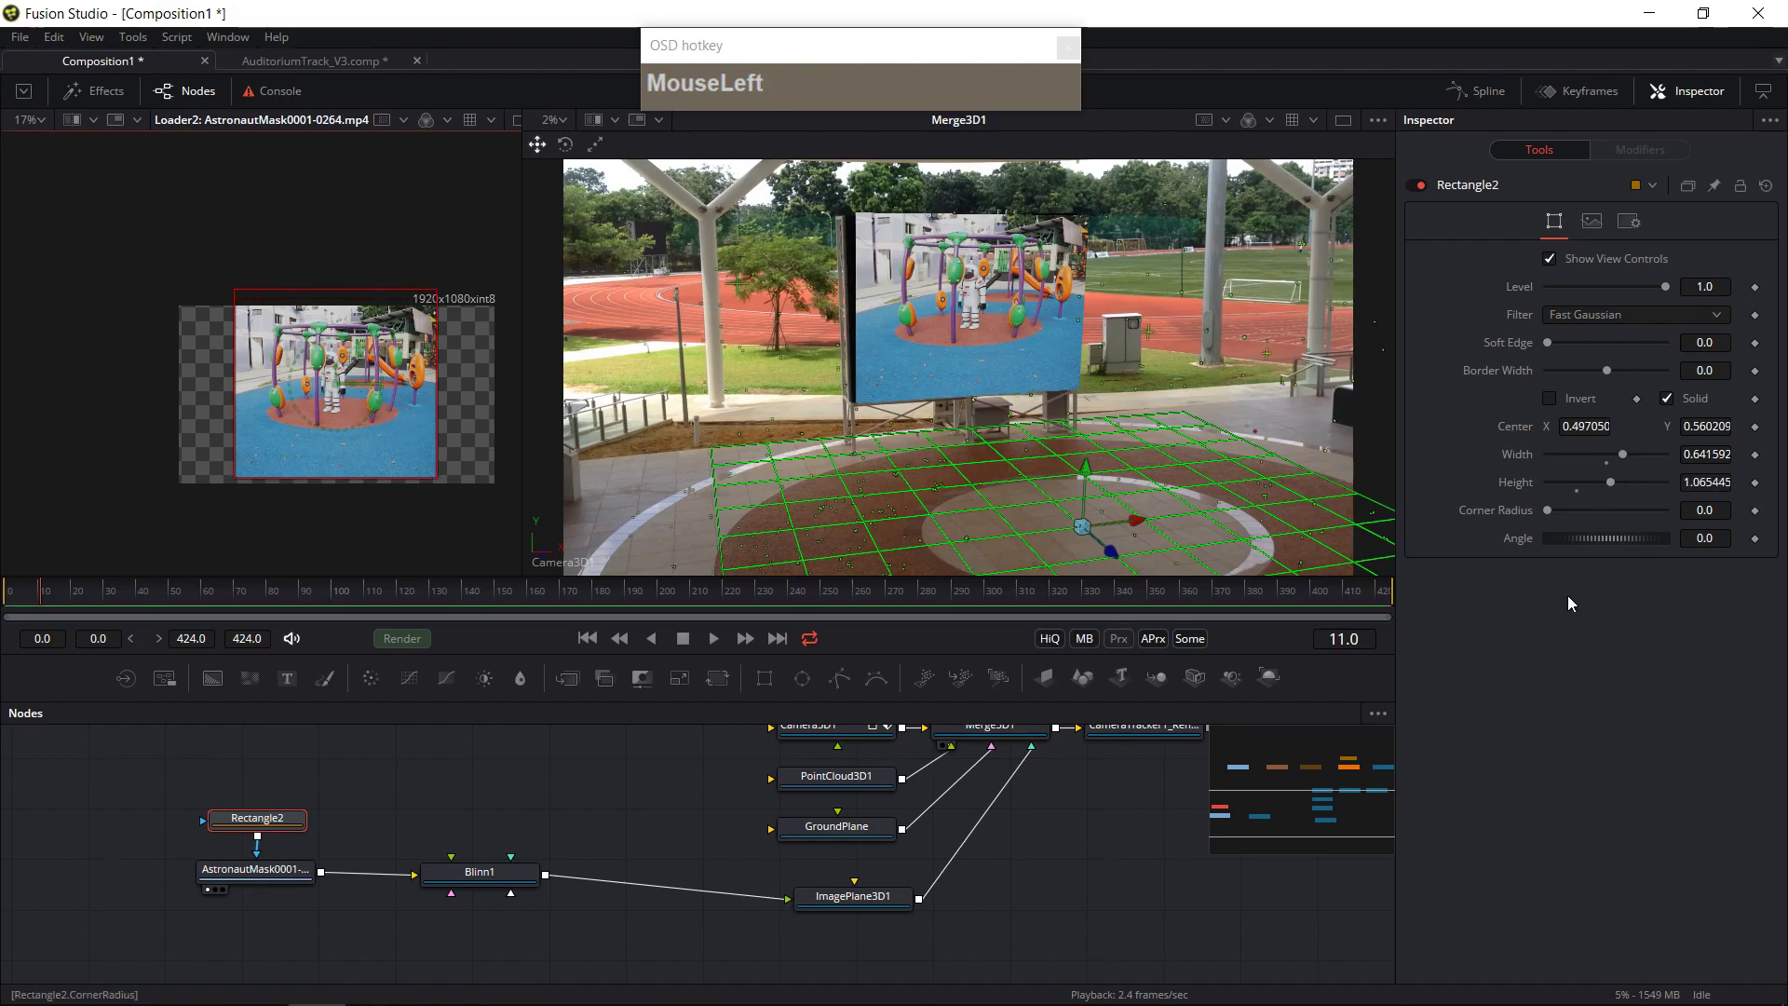
pyautogui.click(854, 895)
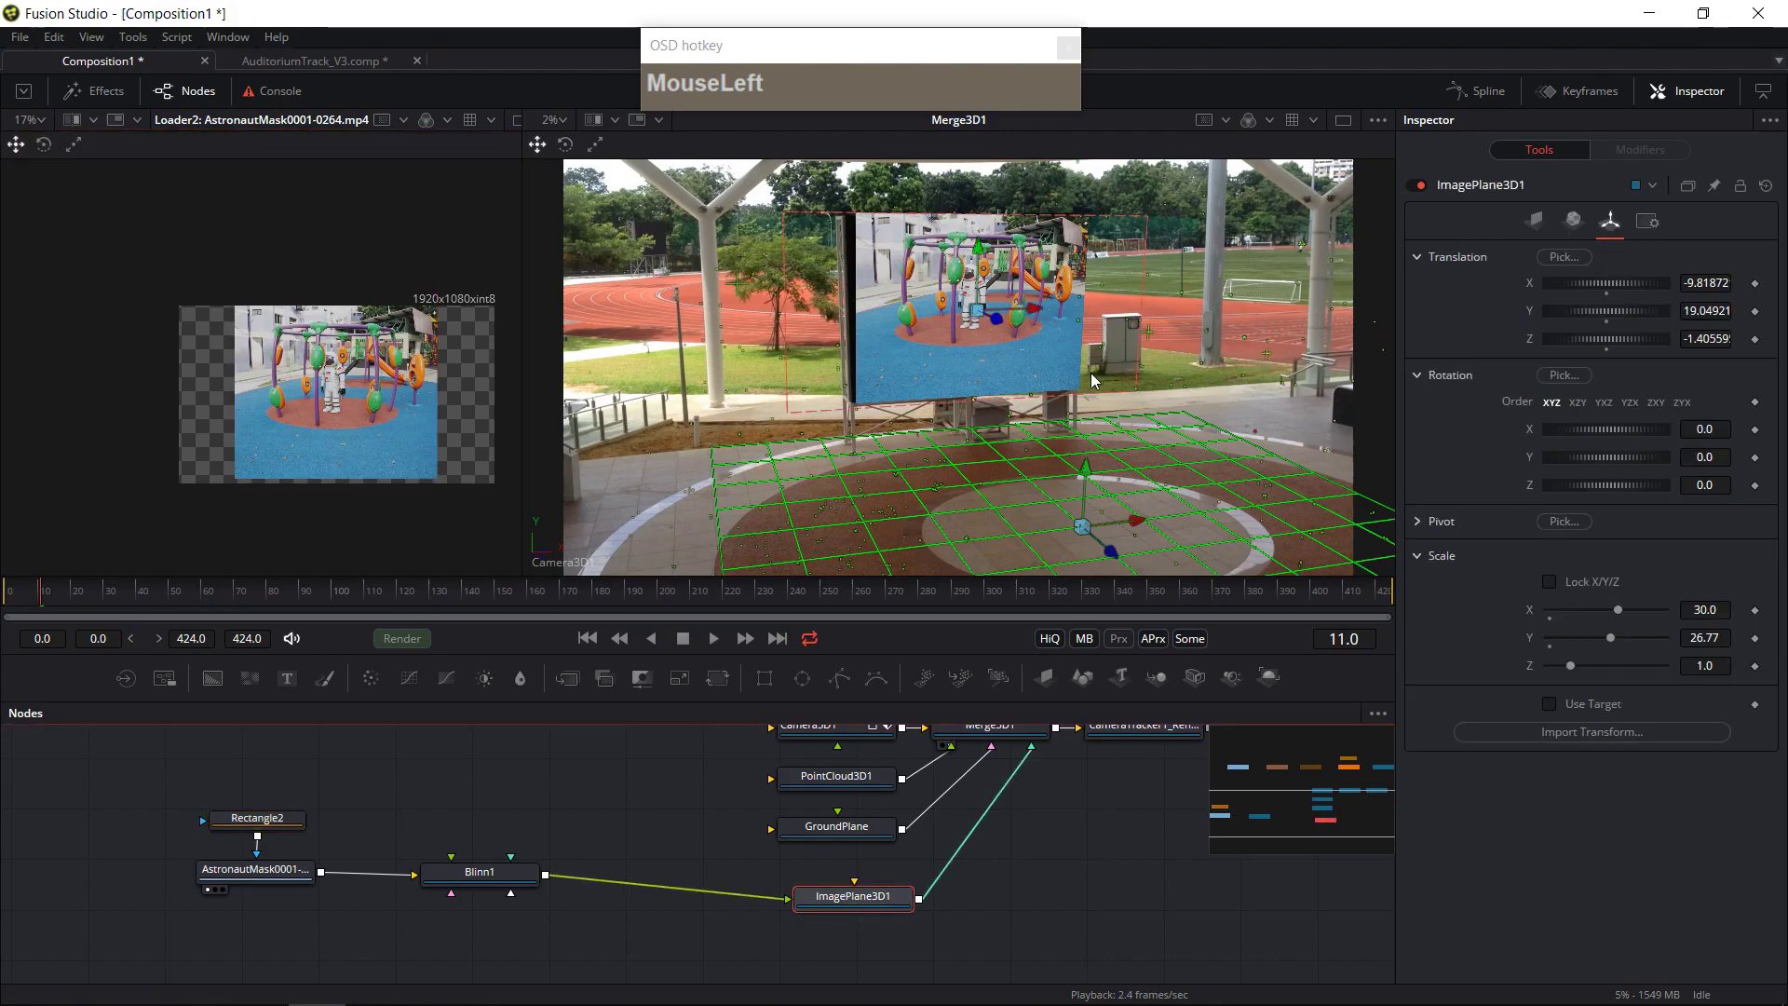
pyautogui.moveTo(1040, 315); pyautogui.dragTo(1012, 354)
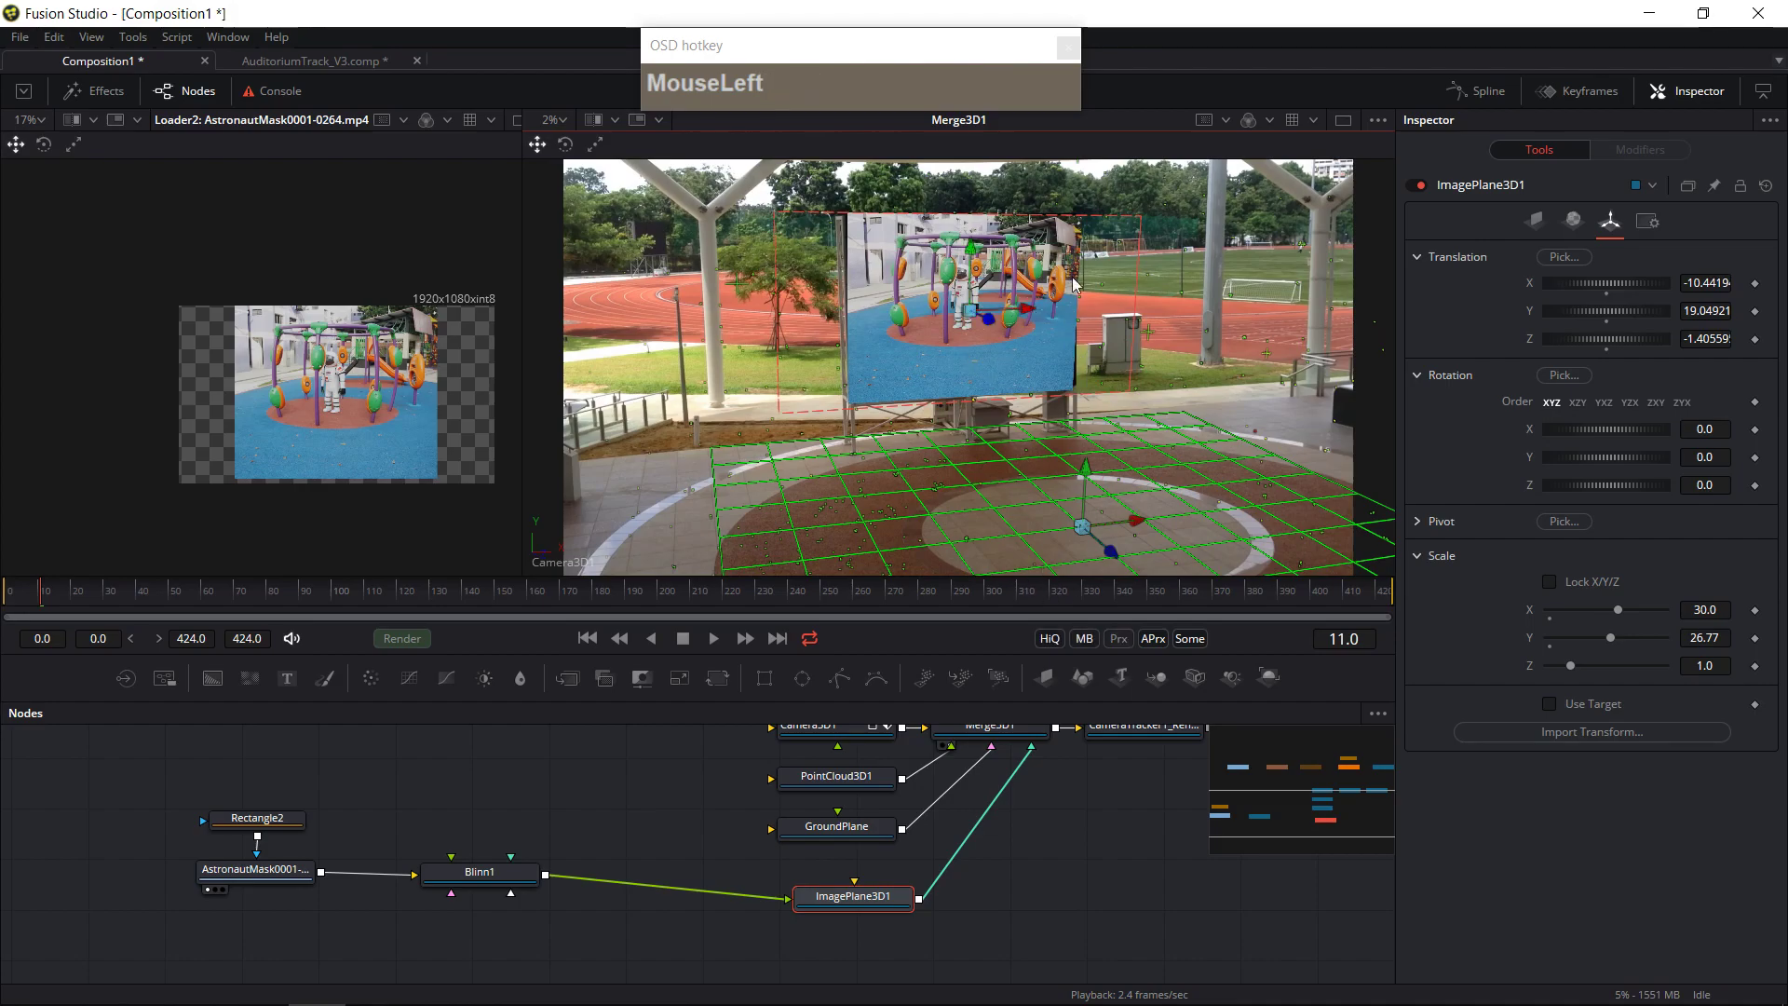
# - Lower the Blinn1 opacity to 0.425 and show the screen area of the CameraTracker1_Renderer output in the viewer
pyautogui.click(503, 875)
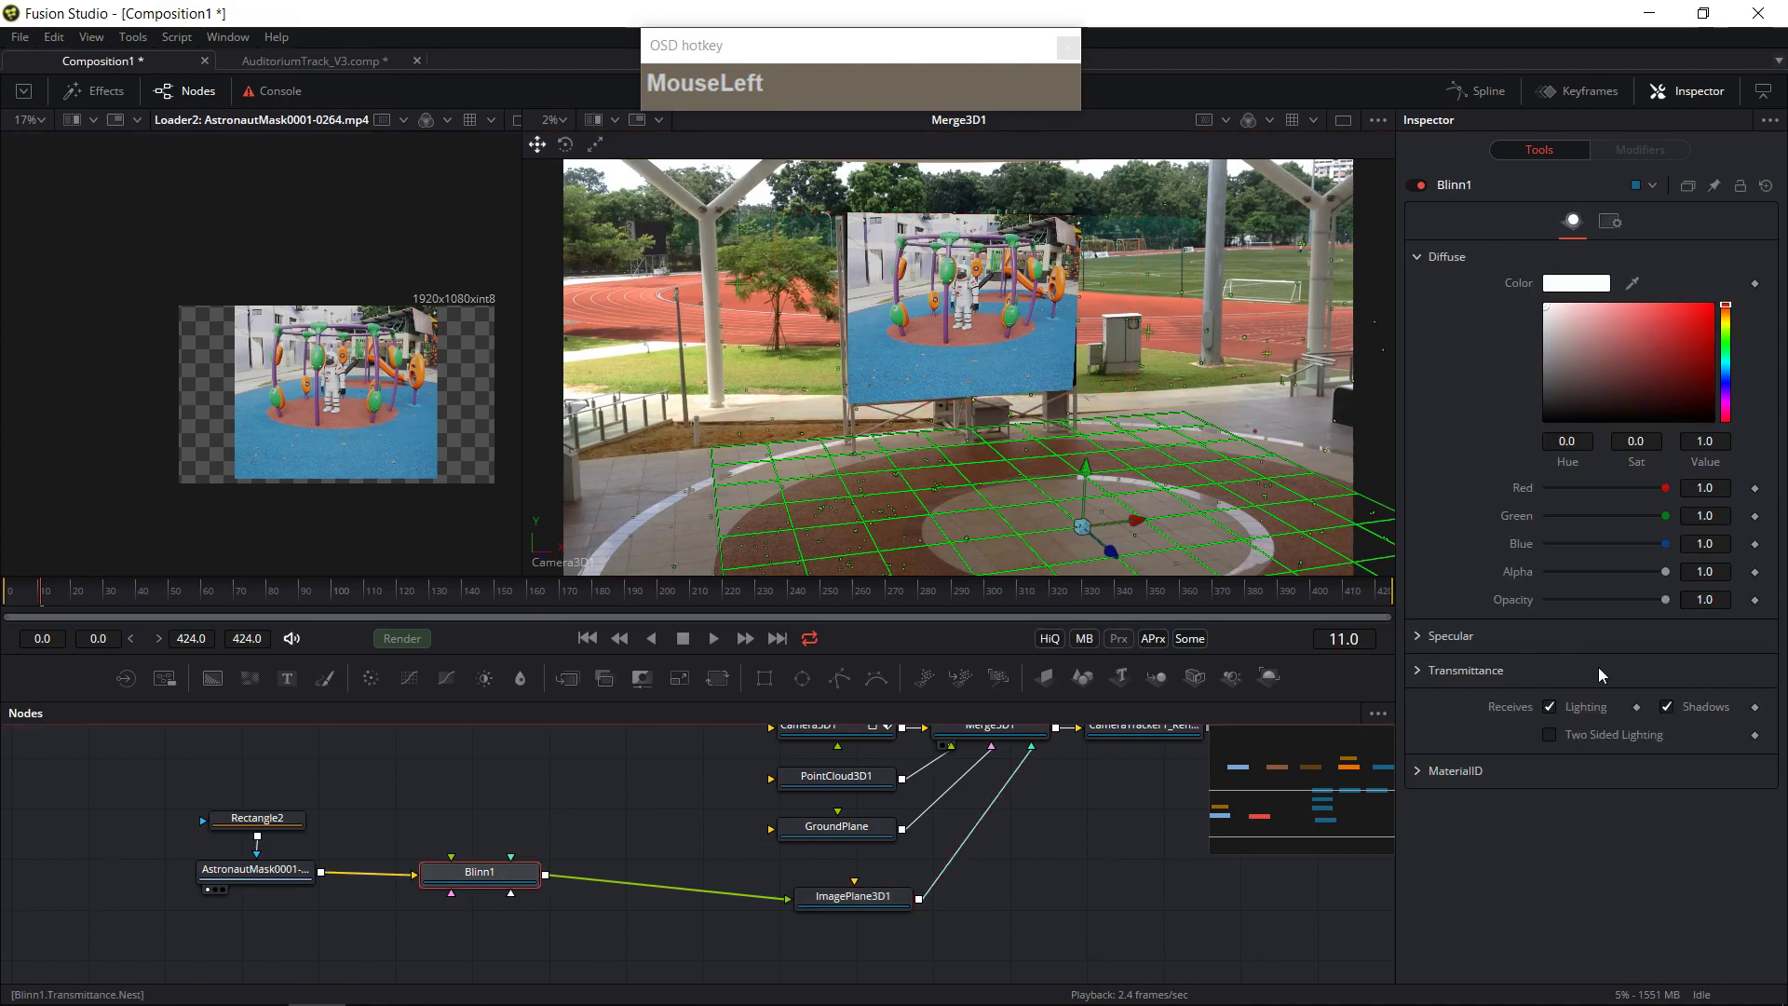
pyautogui.moveTo(1670, 607); pyautogui.dragTo(1597, 607)
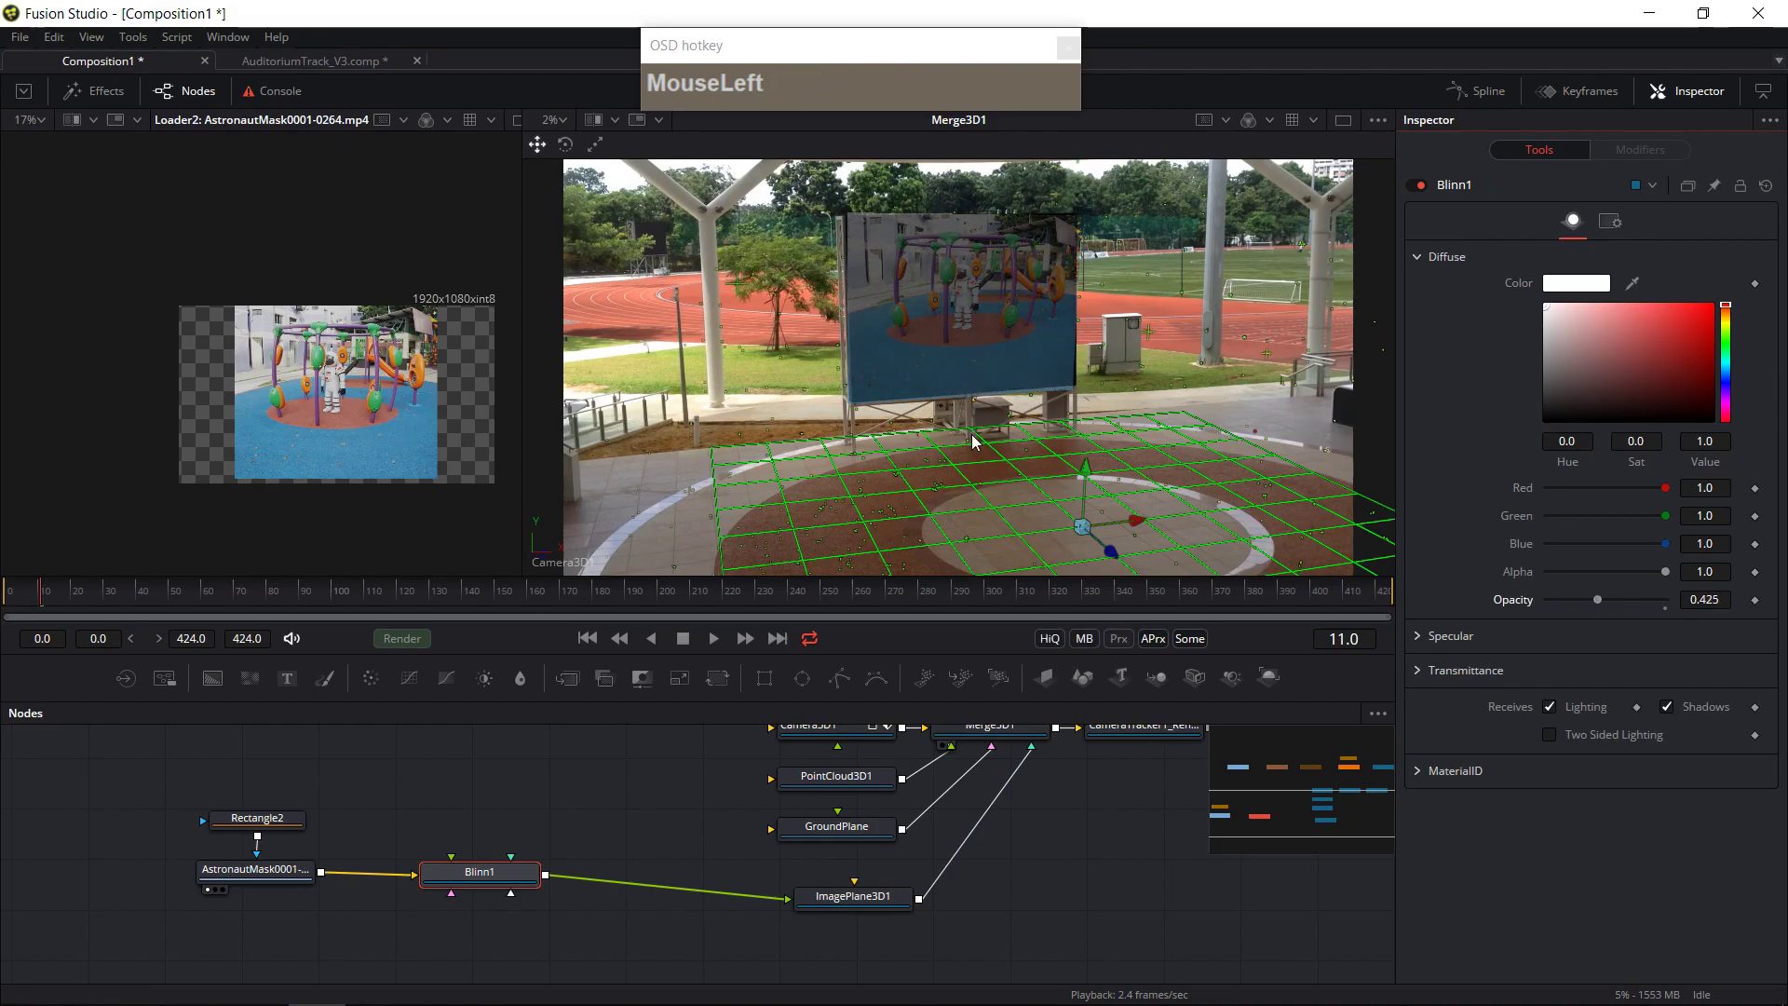
pyautogui.moveTo(1133, 737); pyautogui.dragTo(912, 819)
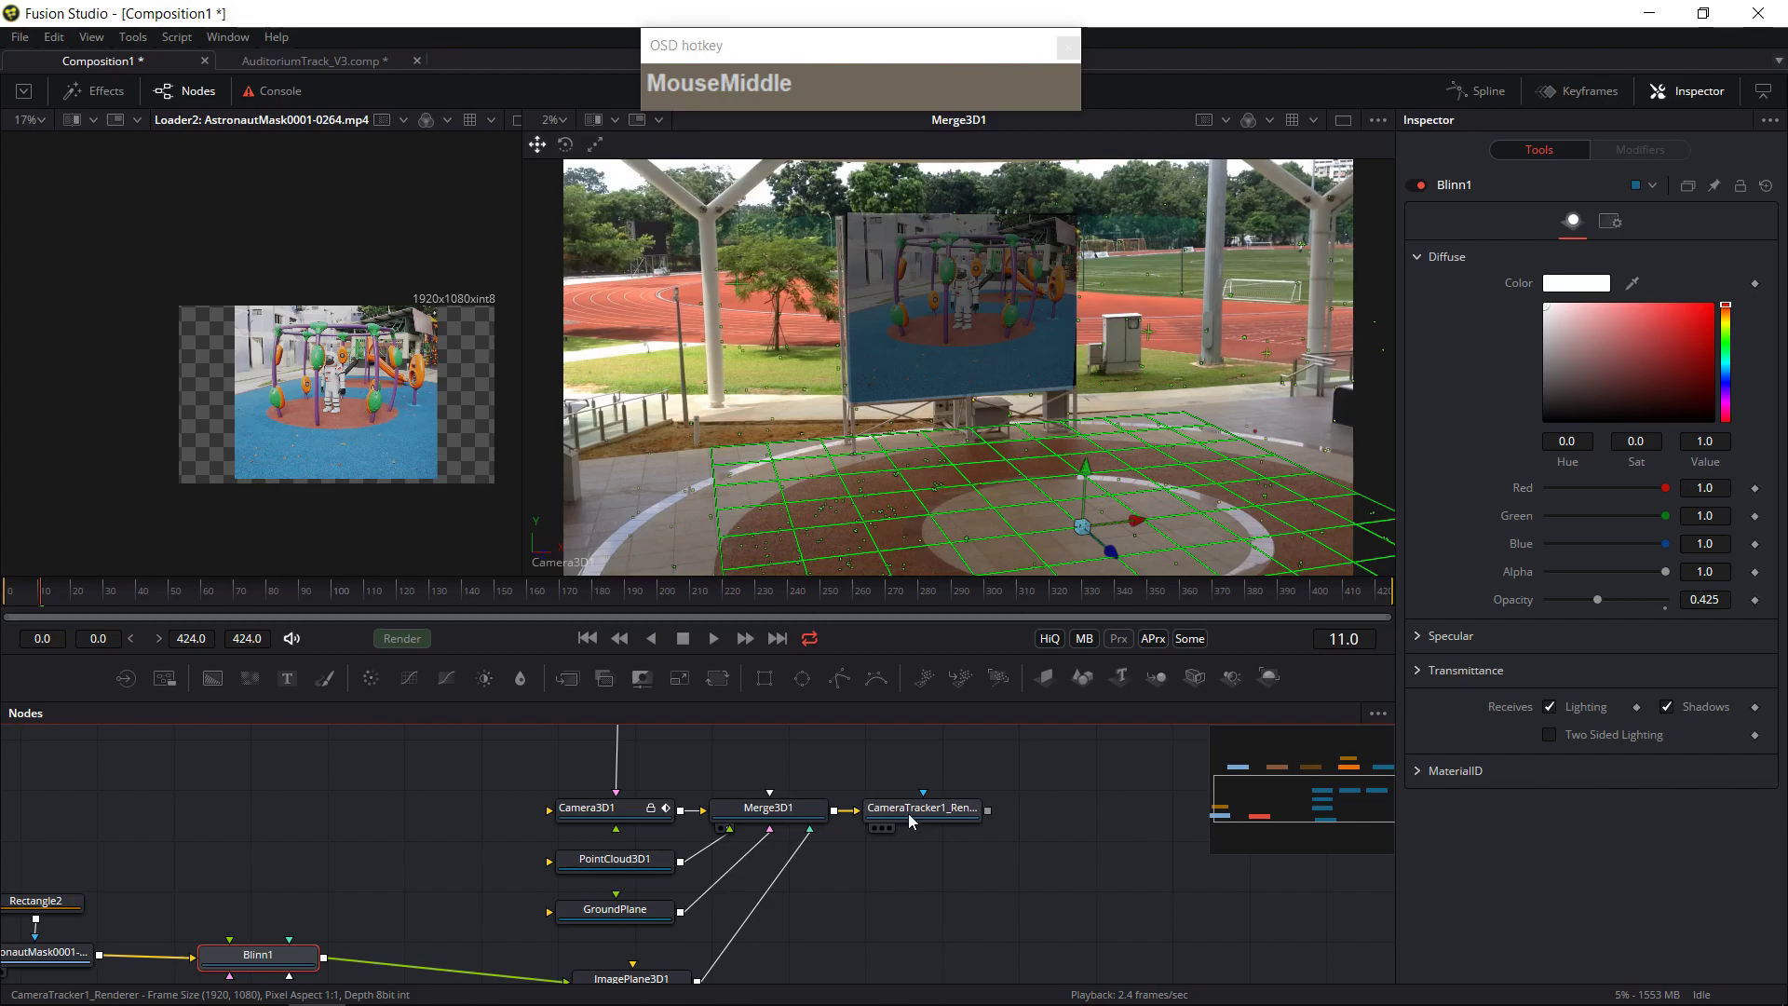
pyautogui.click(881, 828)
pyautogui.keyDown('ctrl'); pyautogui.middleClick(1042, 479); pyautogui.keyUp('ctrl')
pyautogui.moveTo(1088, 460); pyautogui.dragTo(1123, 488)
pyautogui.keyDown('ctrl'); pyautogui.middleClick(1087, 506); pyautogui.keyUp('ctrl')
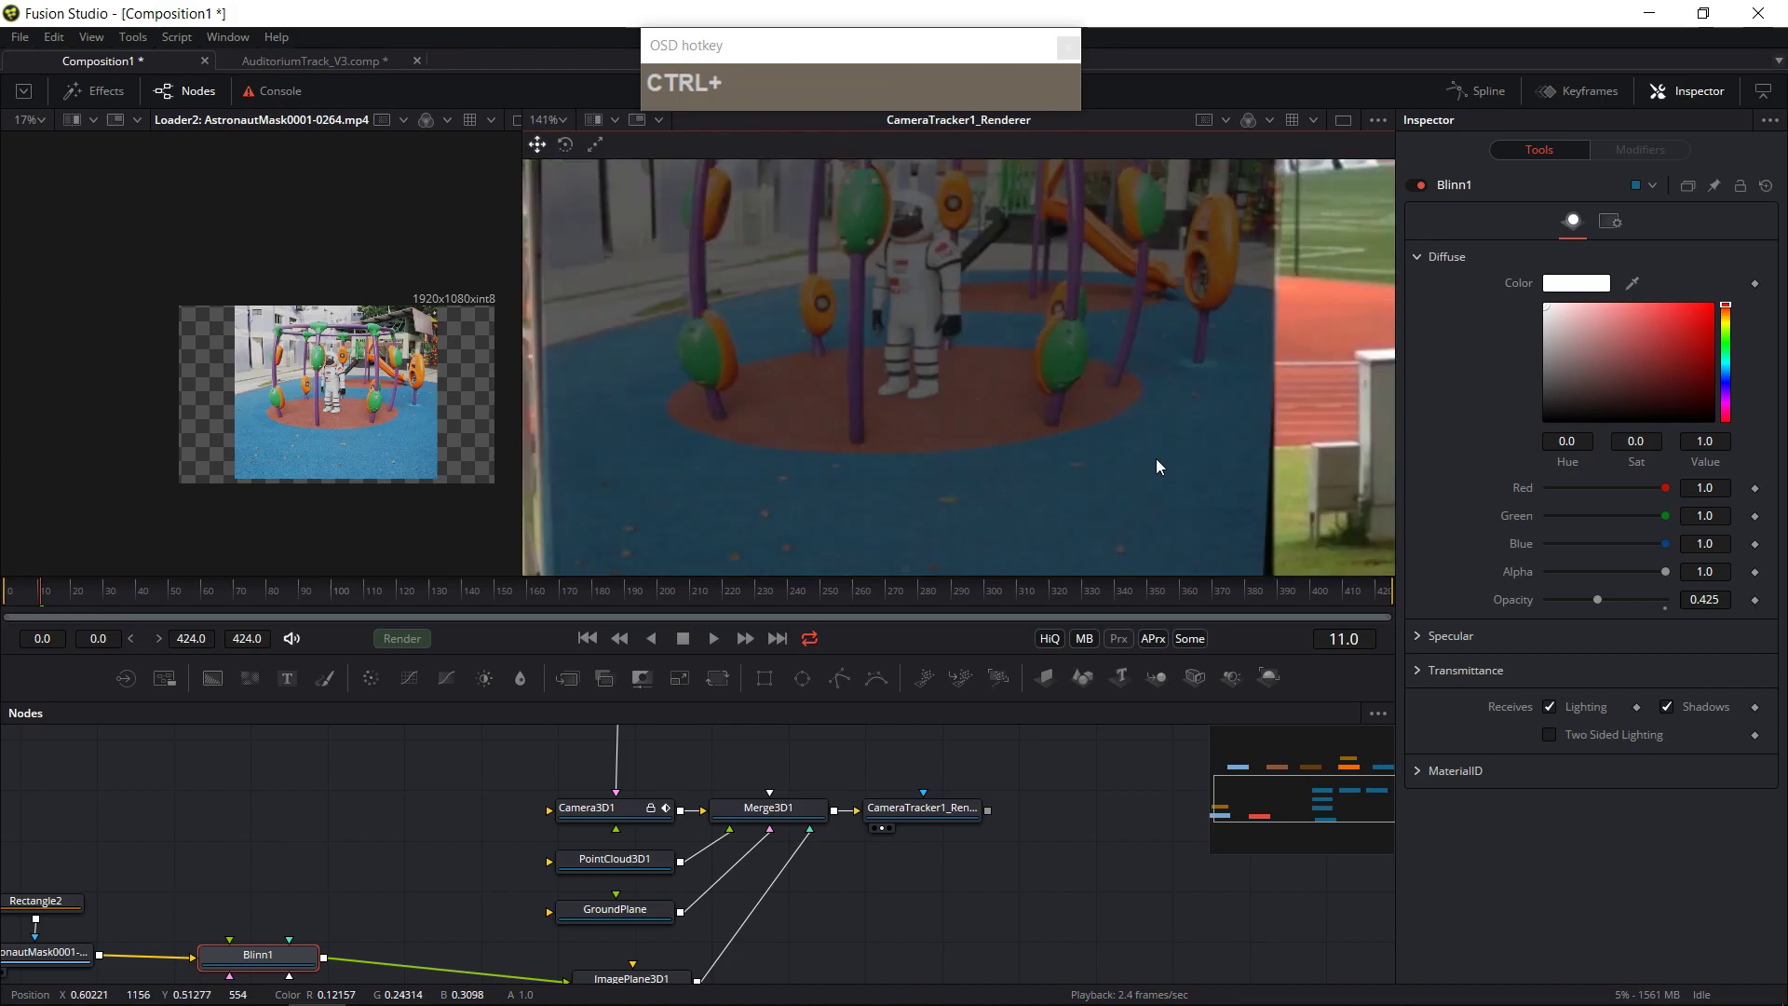
pyautogui.scroll(-2, 1154, 460)
pyautogui.moveTo(1164, 523); pyautogui.dragTo(1137, 432)
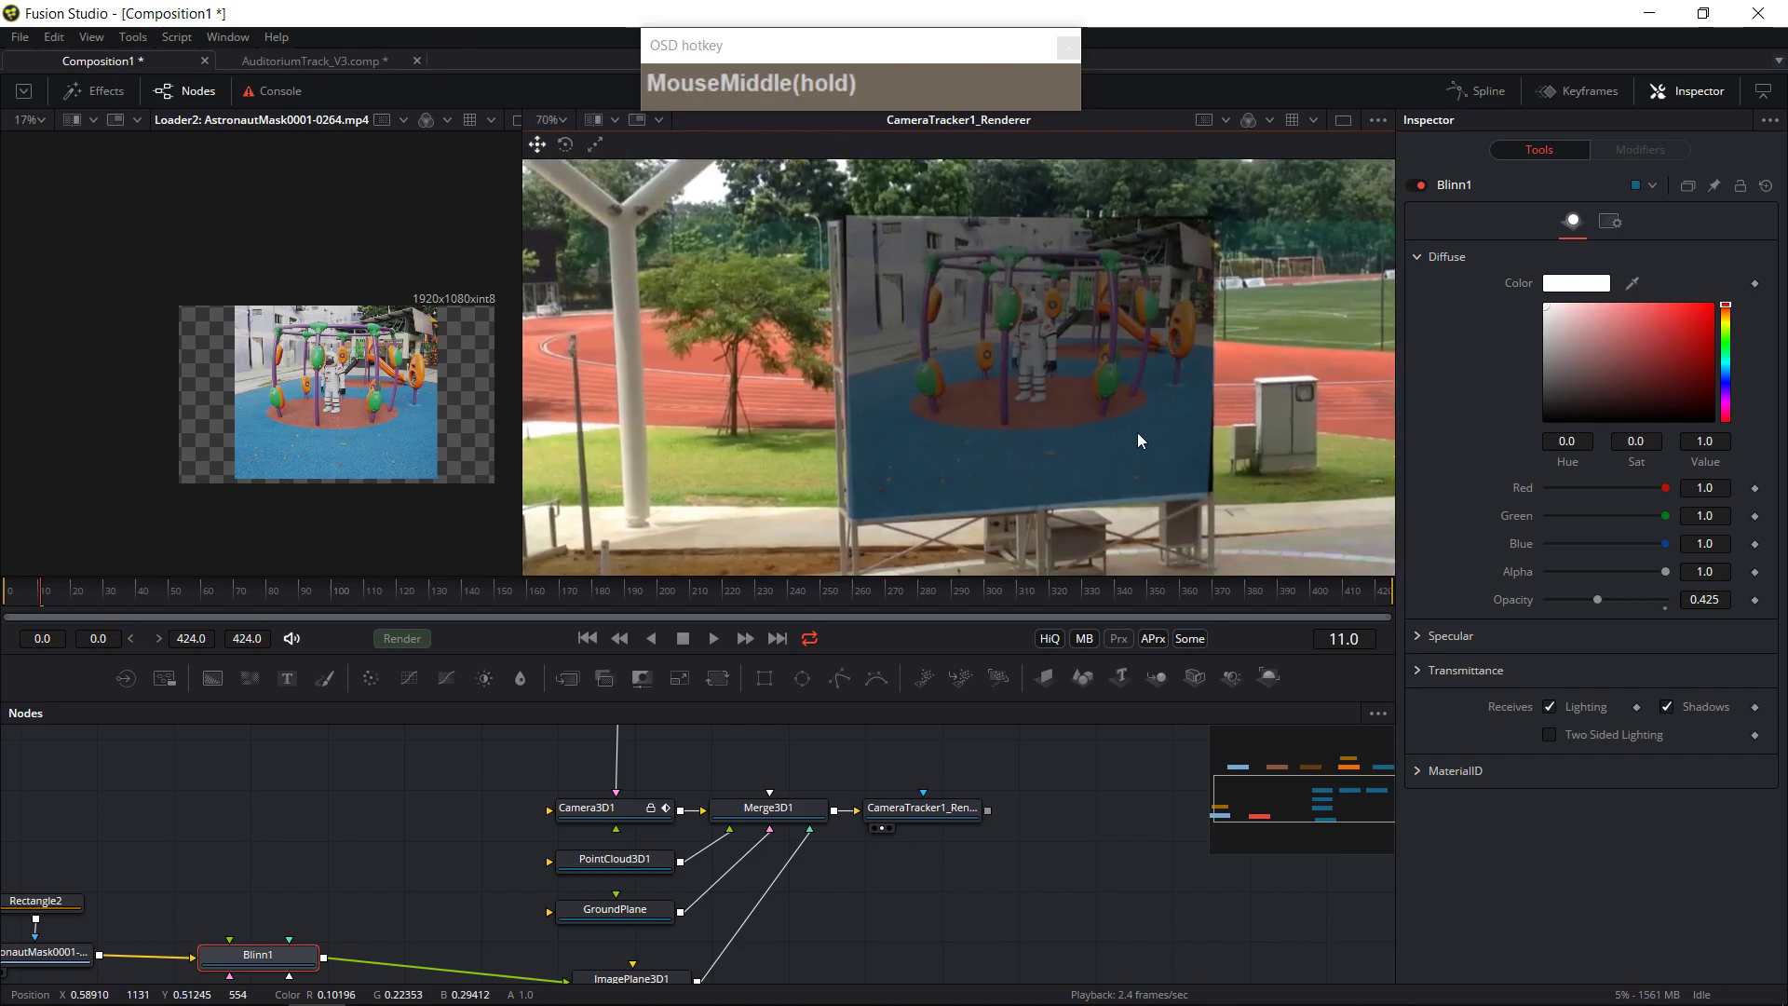
# - Adjust ImagePlane3D1 to a Y scale of about 26.15 and a Z rotation of 1.0
pyautogui.moveTo(671, 973); pyautogui.dragTo(613, 932)
pyautogui.click(613, 932)
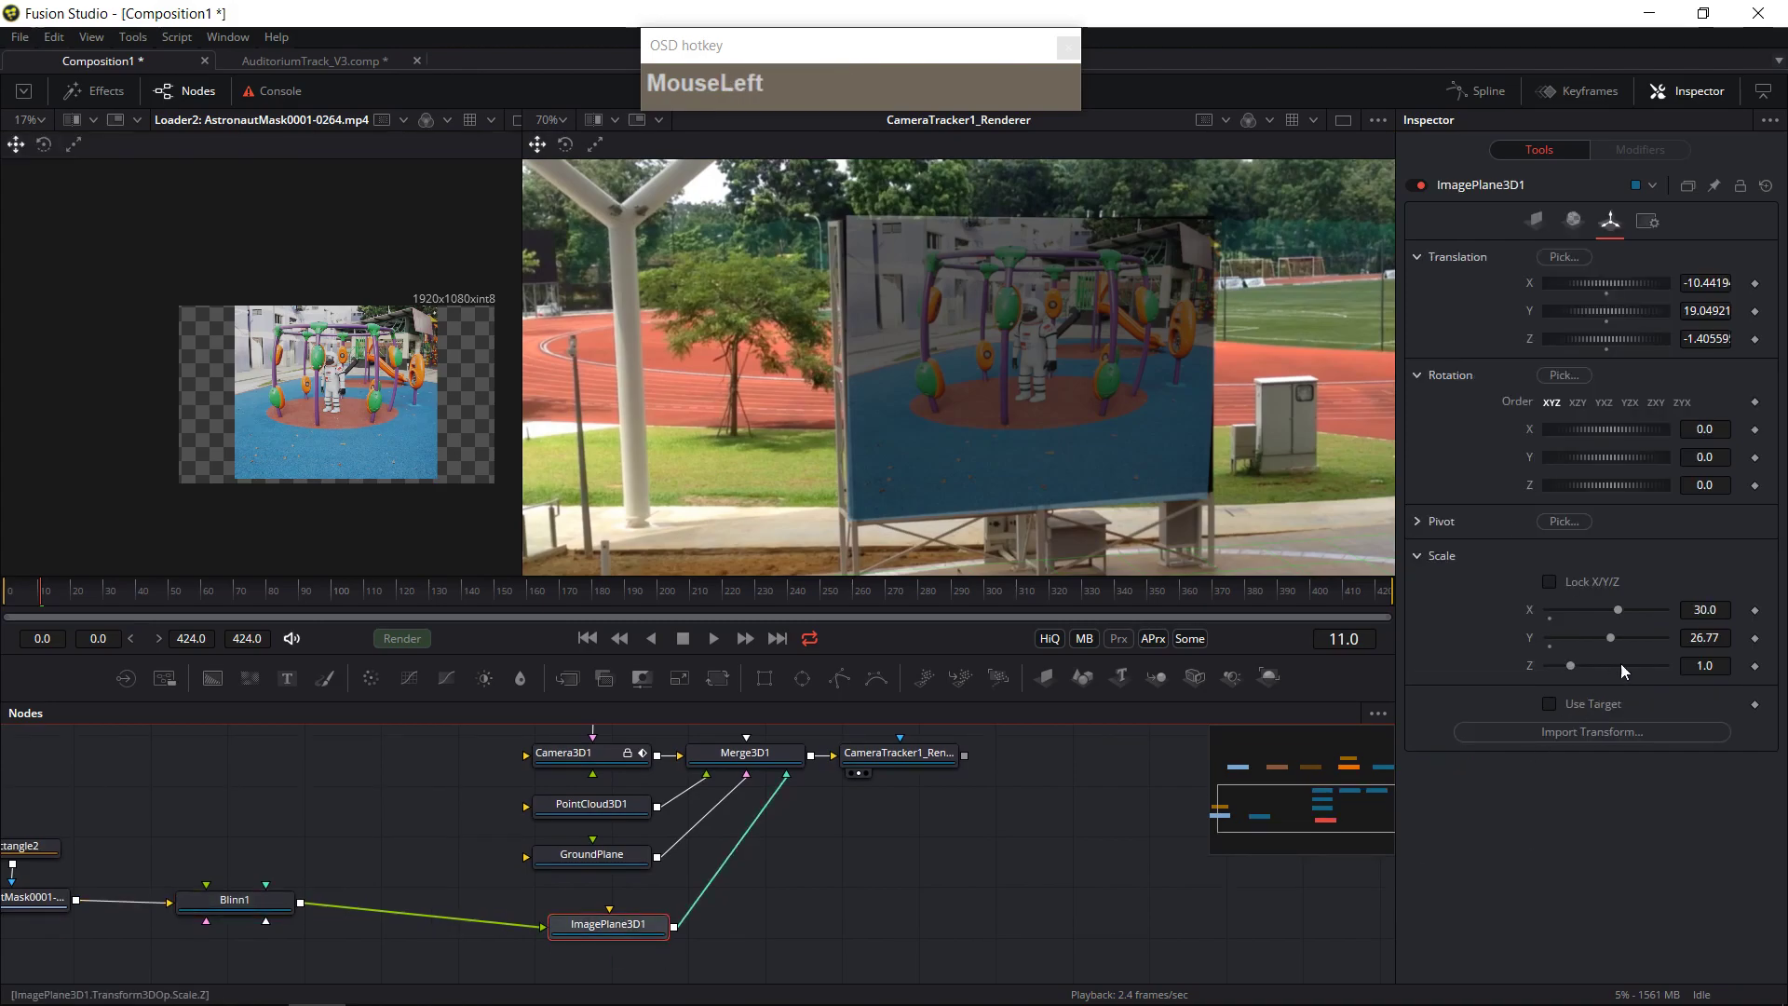
pyautogui.moveTo(1613, 637); pyautogui.dragTo(1607, 645)
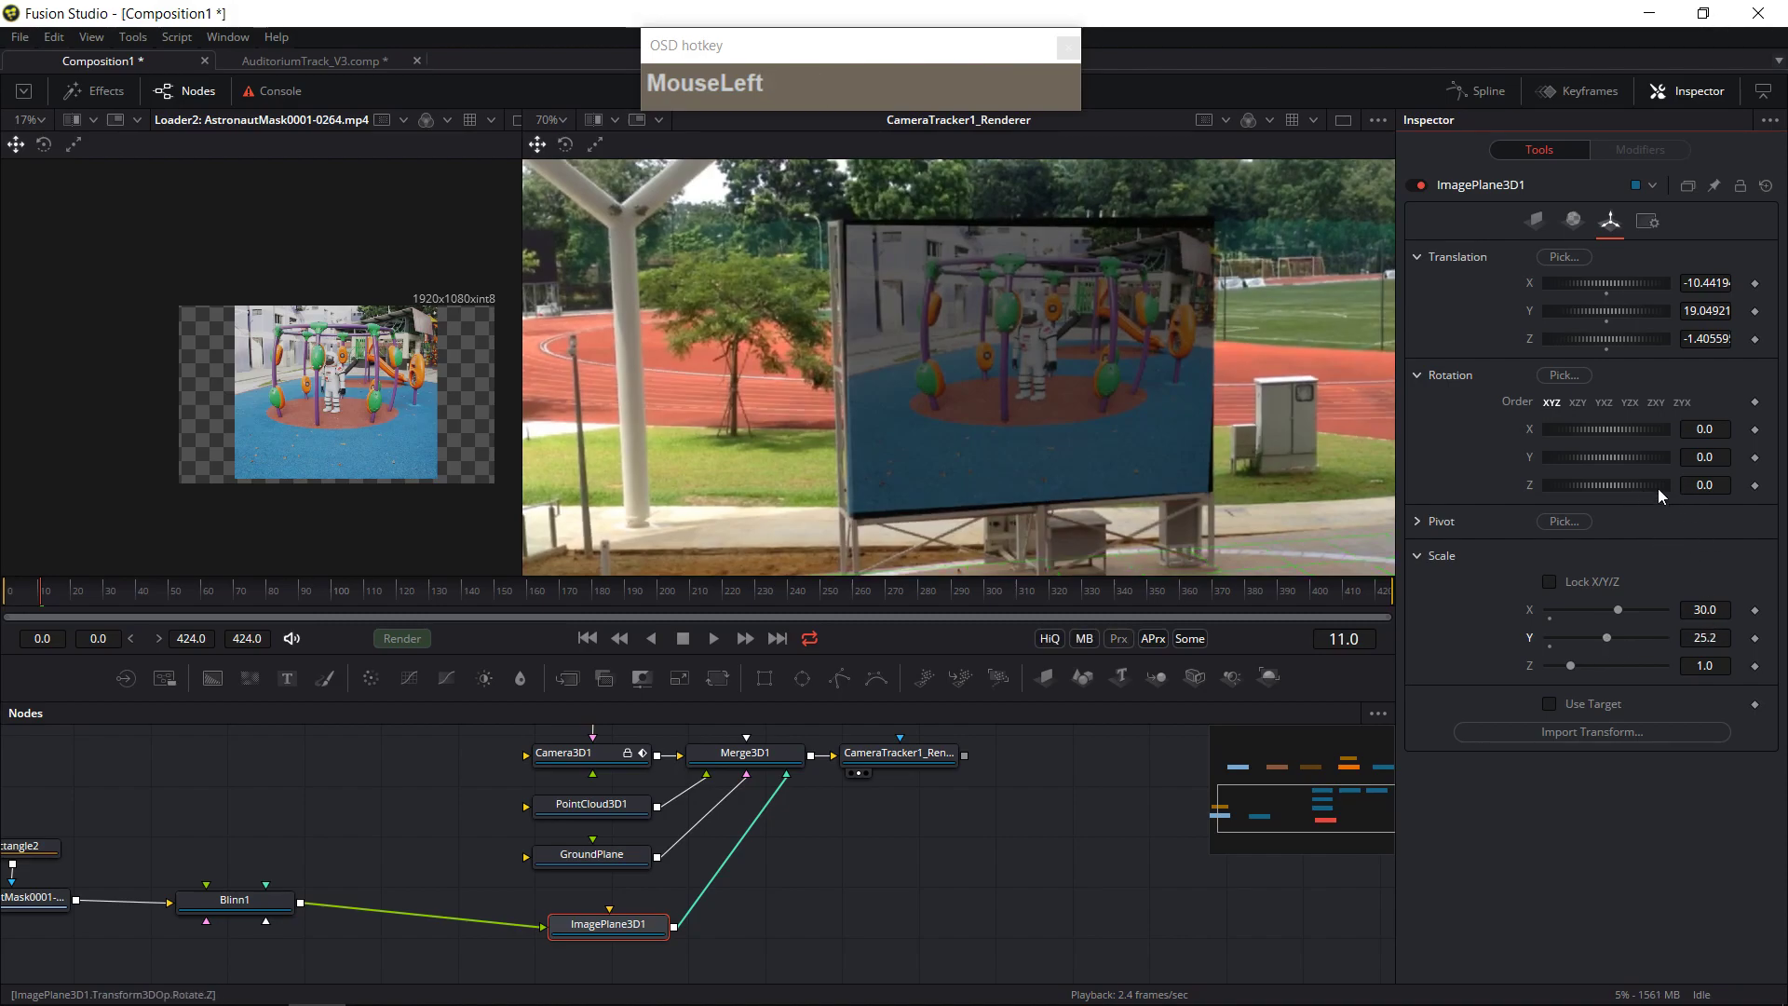
pyautogui.moveTo(1706, 485); pyautogui.dragTo(1717, 486)
pyautogui.click(1607, 637)
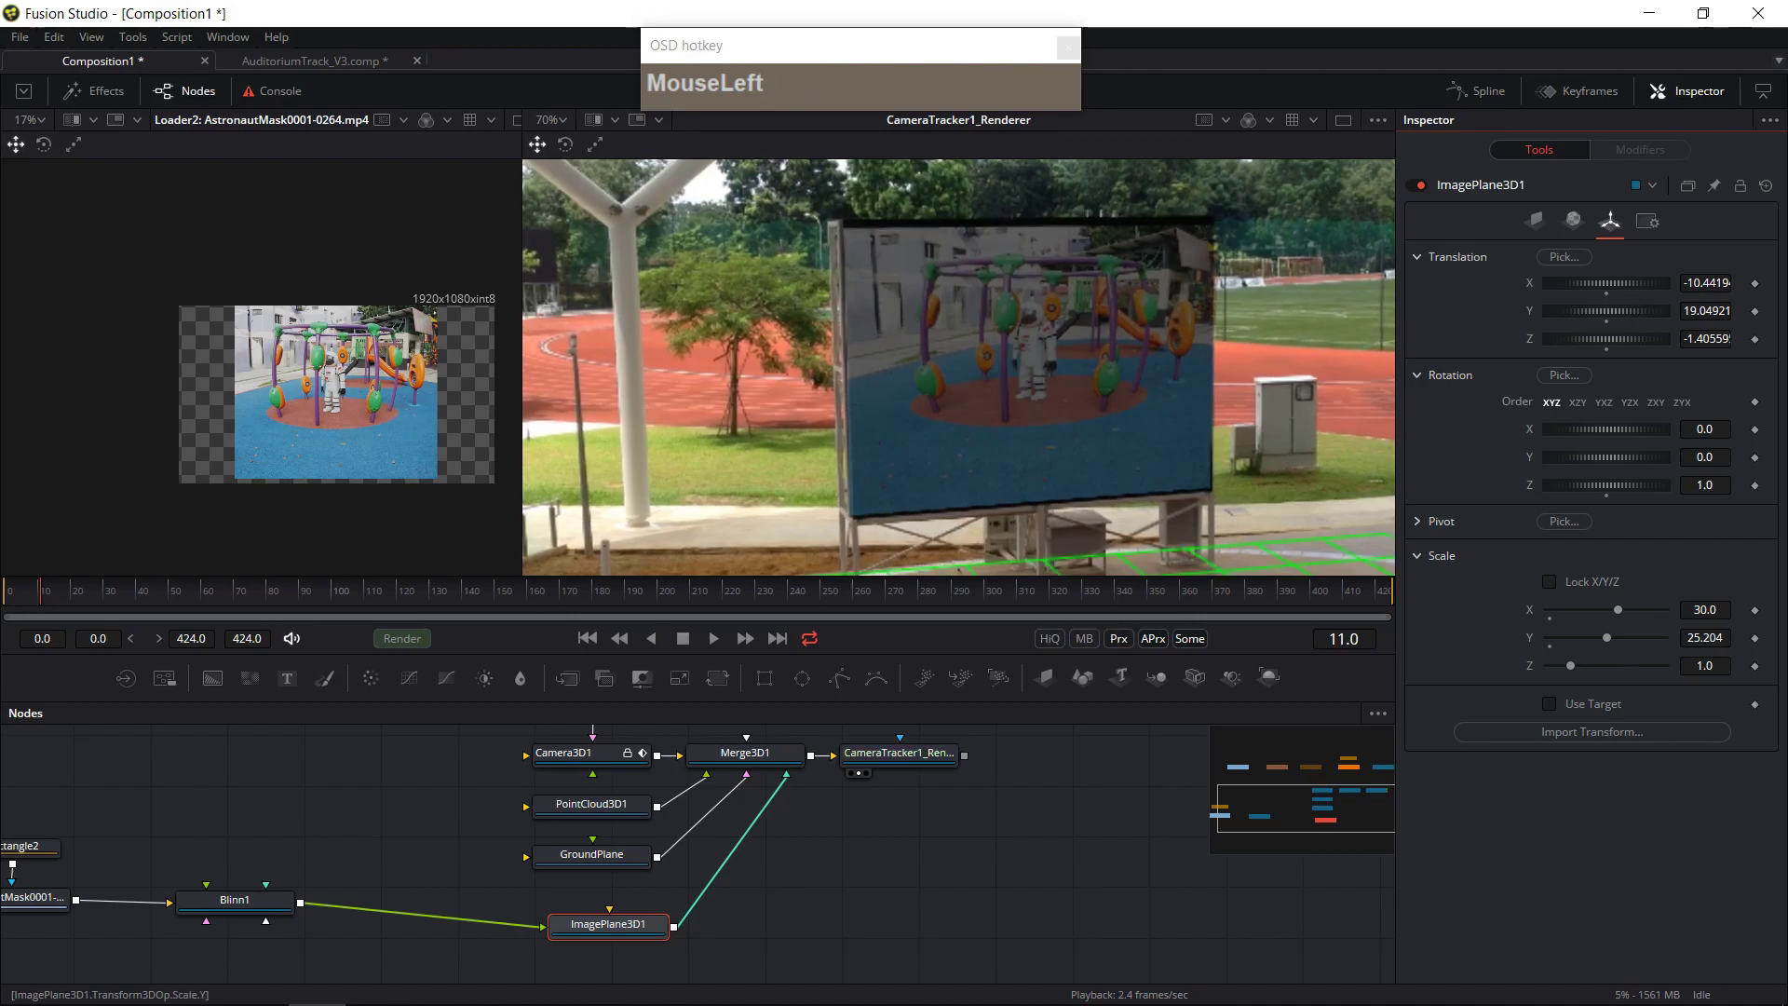
pyautogui.moveTo(1607, 636); pyautogui.dragTo(1608, 636)
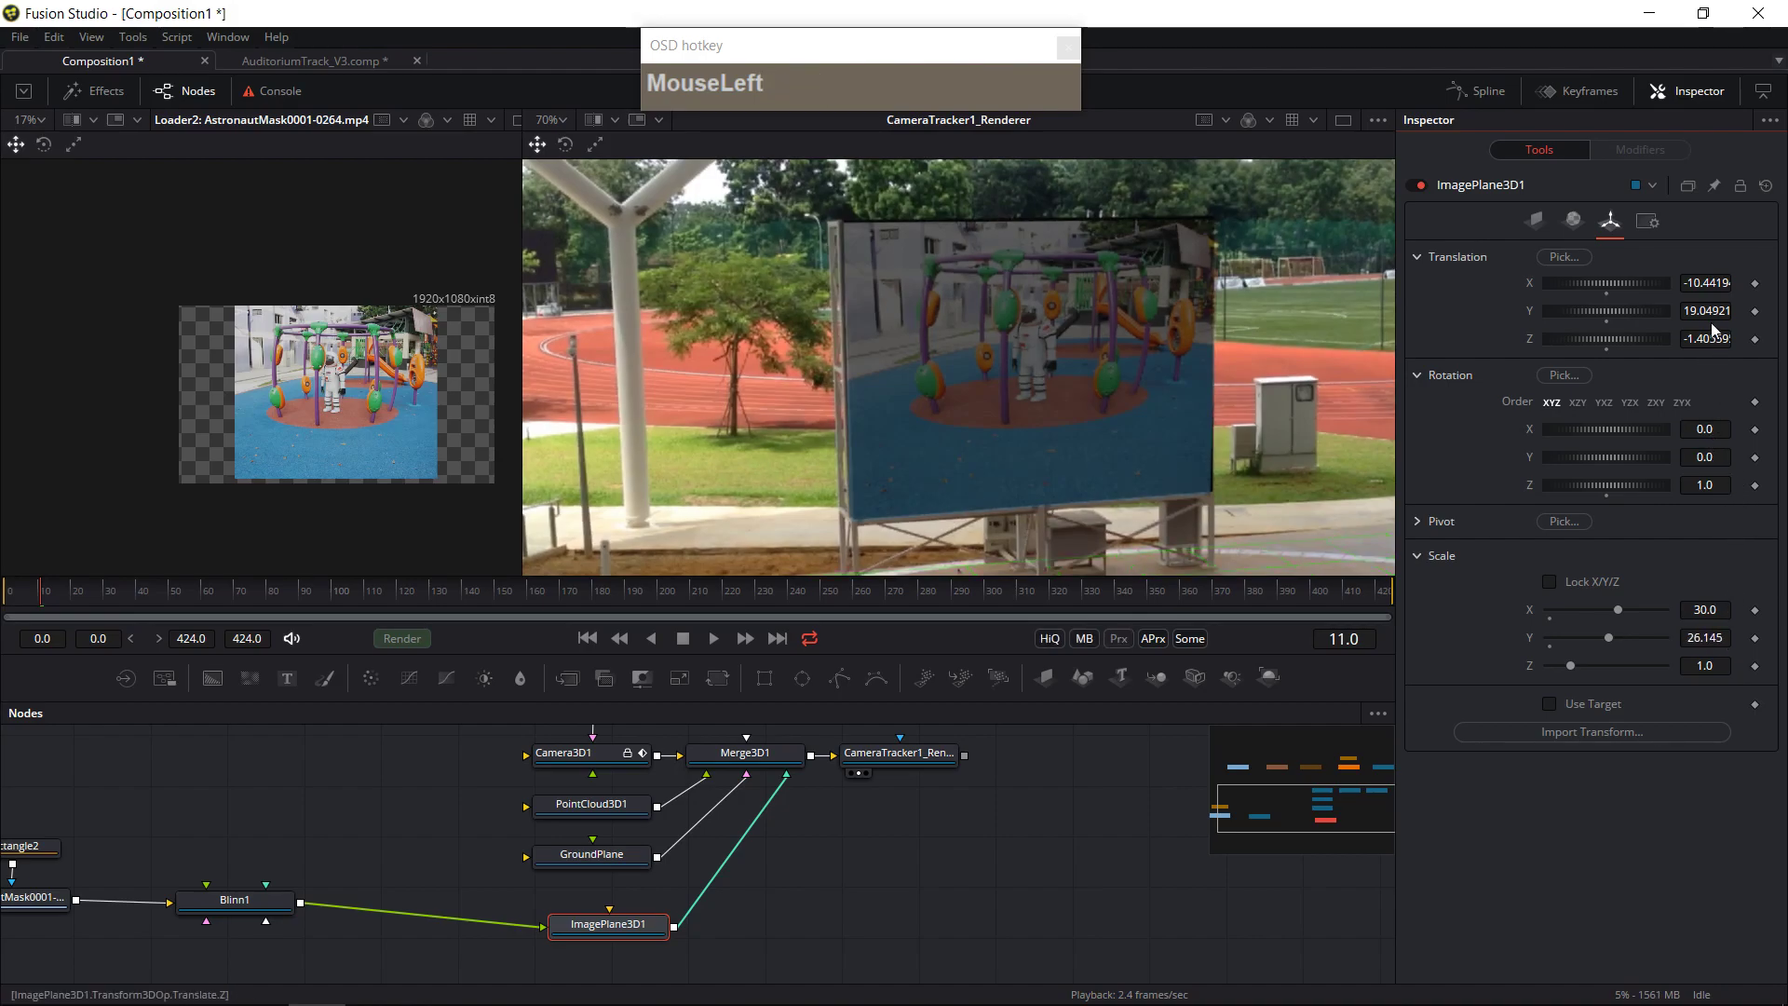
# - Fine-tune ImagePlane3D1 to a Y translation of about 19.14, an X scale of about 29.65 and a Z rotation of 1.2
pyautogui.moveTo(1606, 310); pyautogui.dragTo(1610, 310)
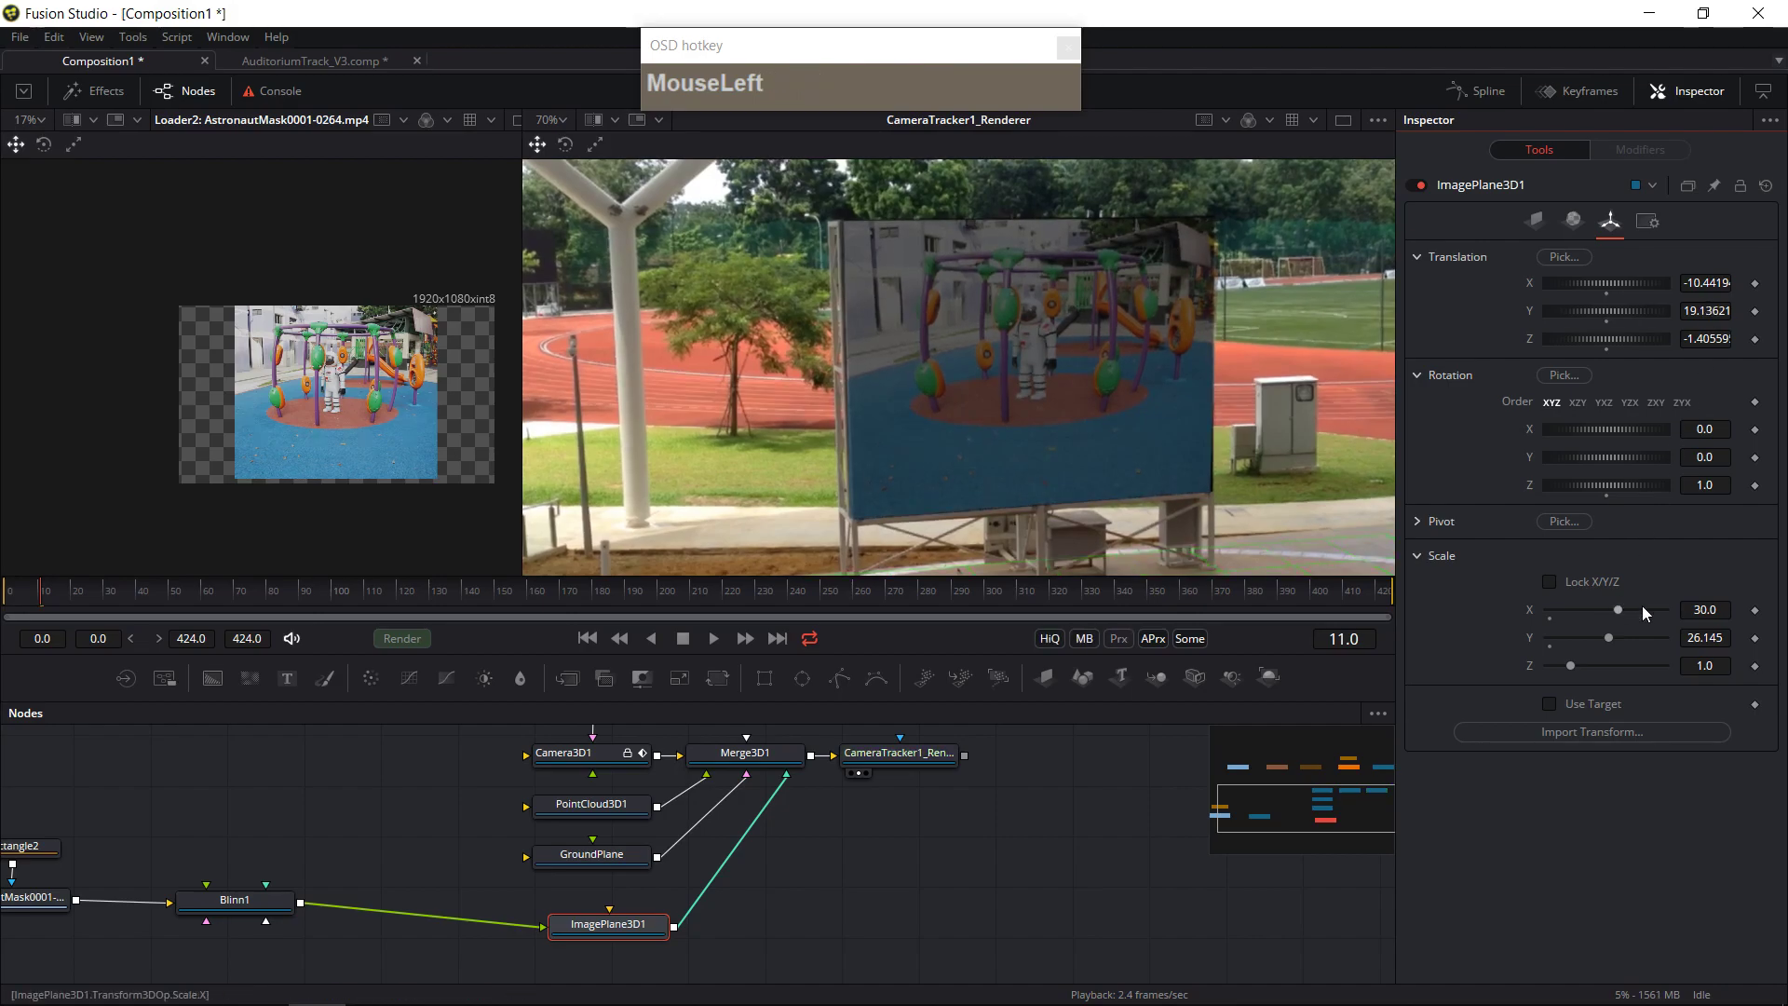
pyautogui.moveTo(1617, 609); pyautogui.dragTo(1703, 610)
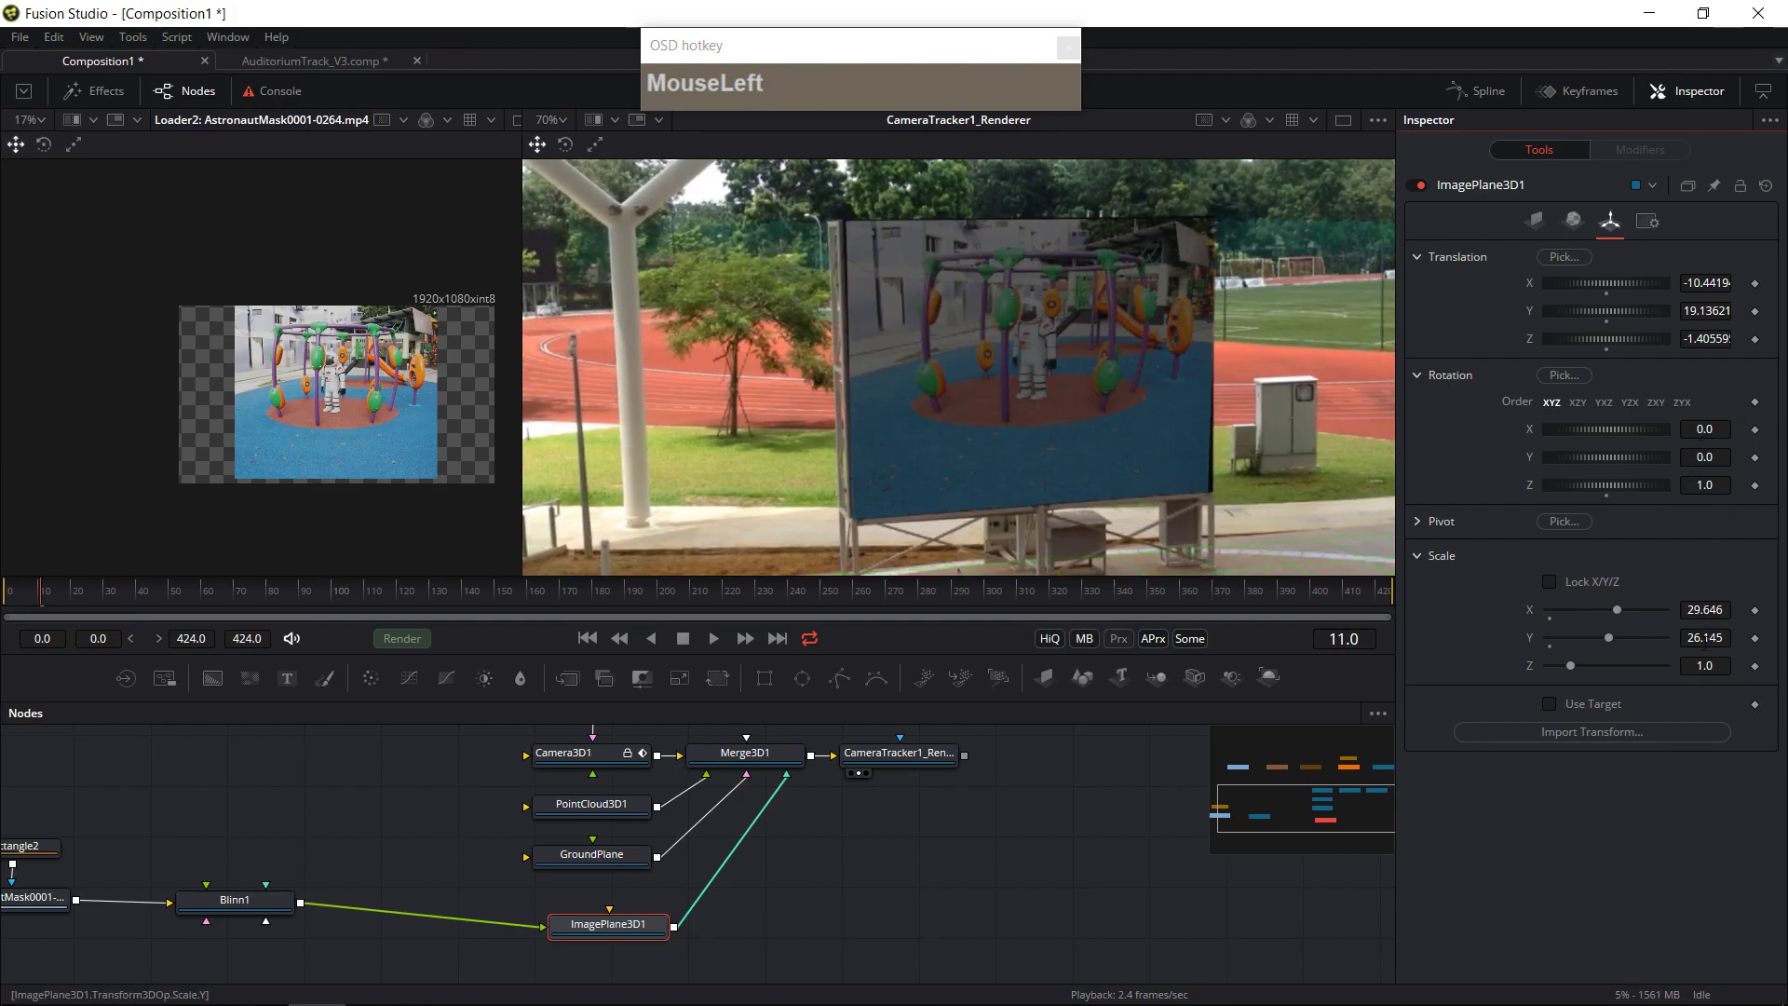
pyautogui.moveTo(1718, 485); pyautogui.dragTo(1725, 485)
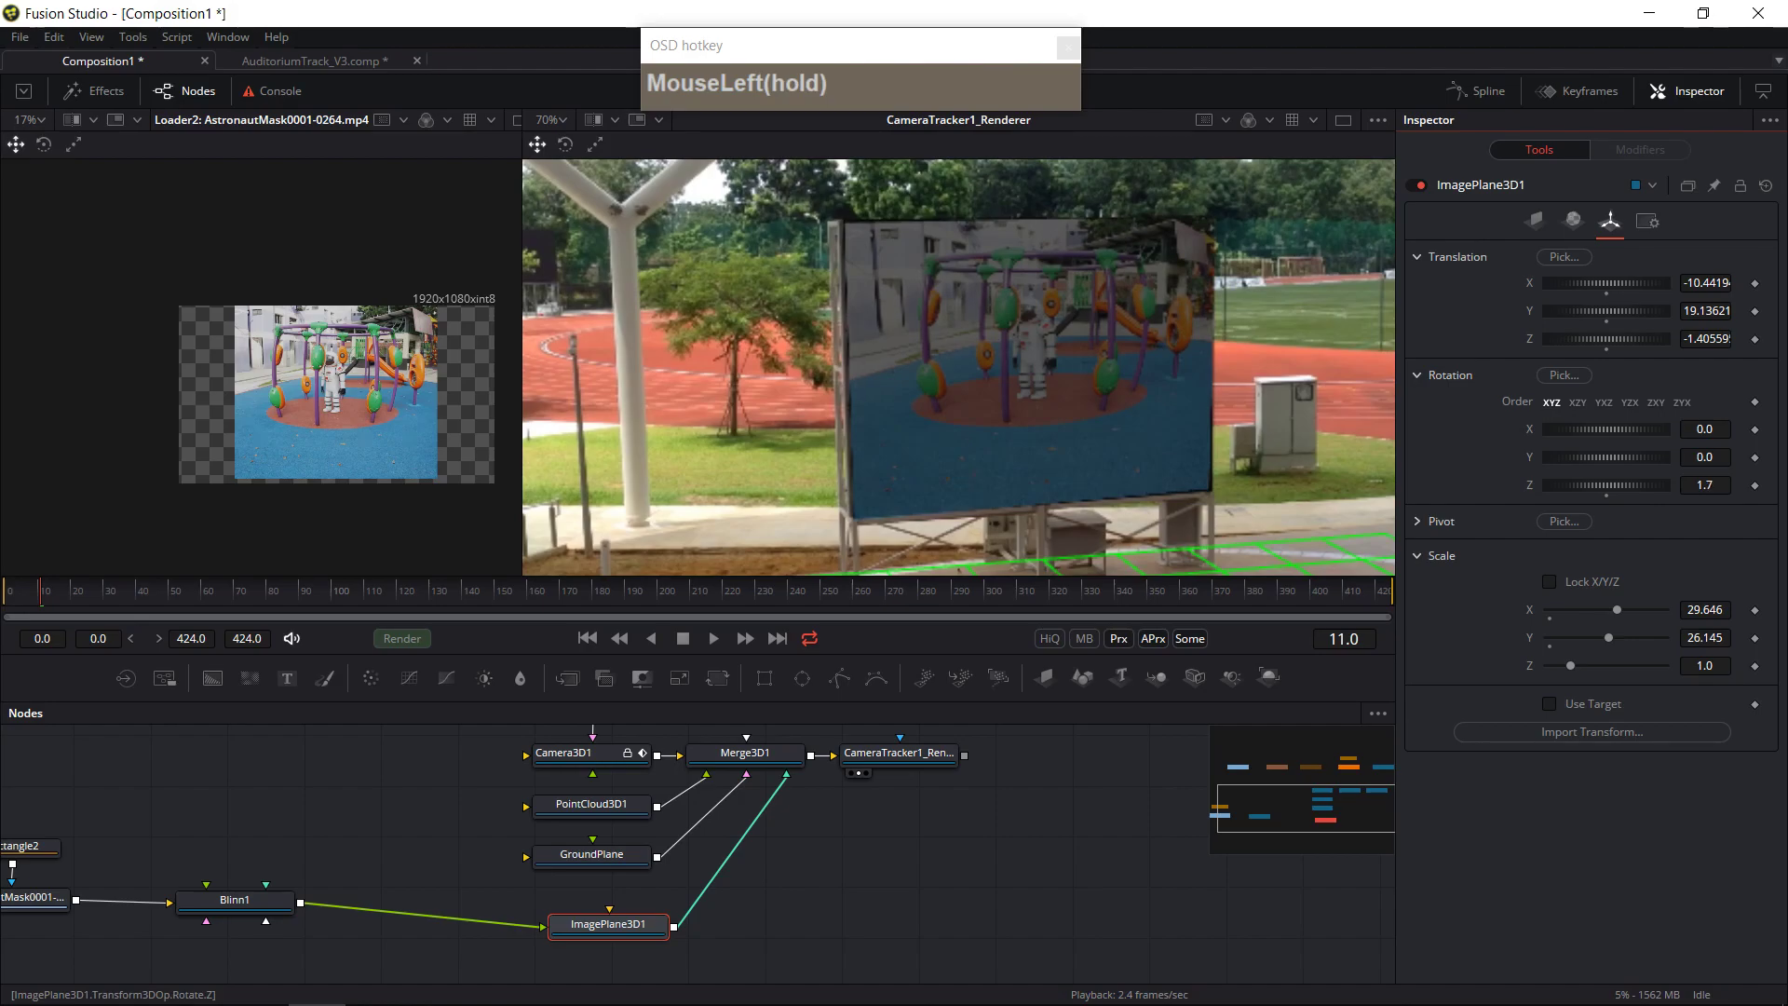
pyautogui.moveTo(1726, 485); pyautogui.dragTo(1725, 485)
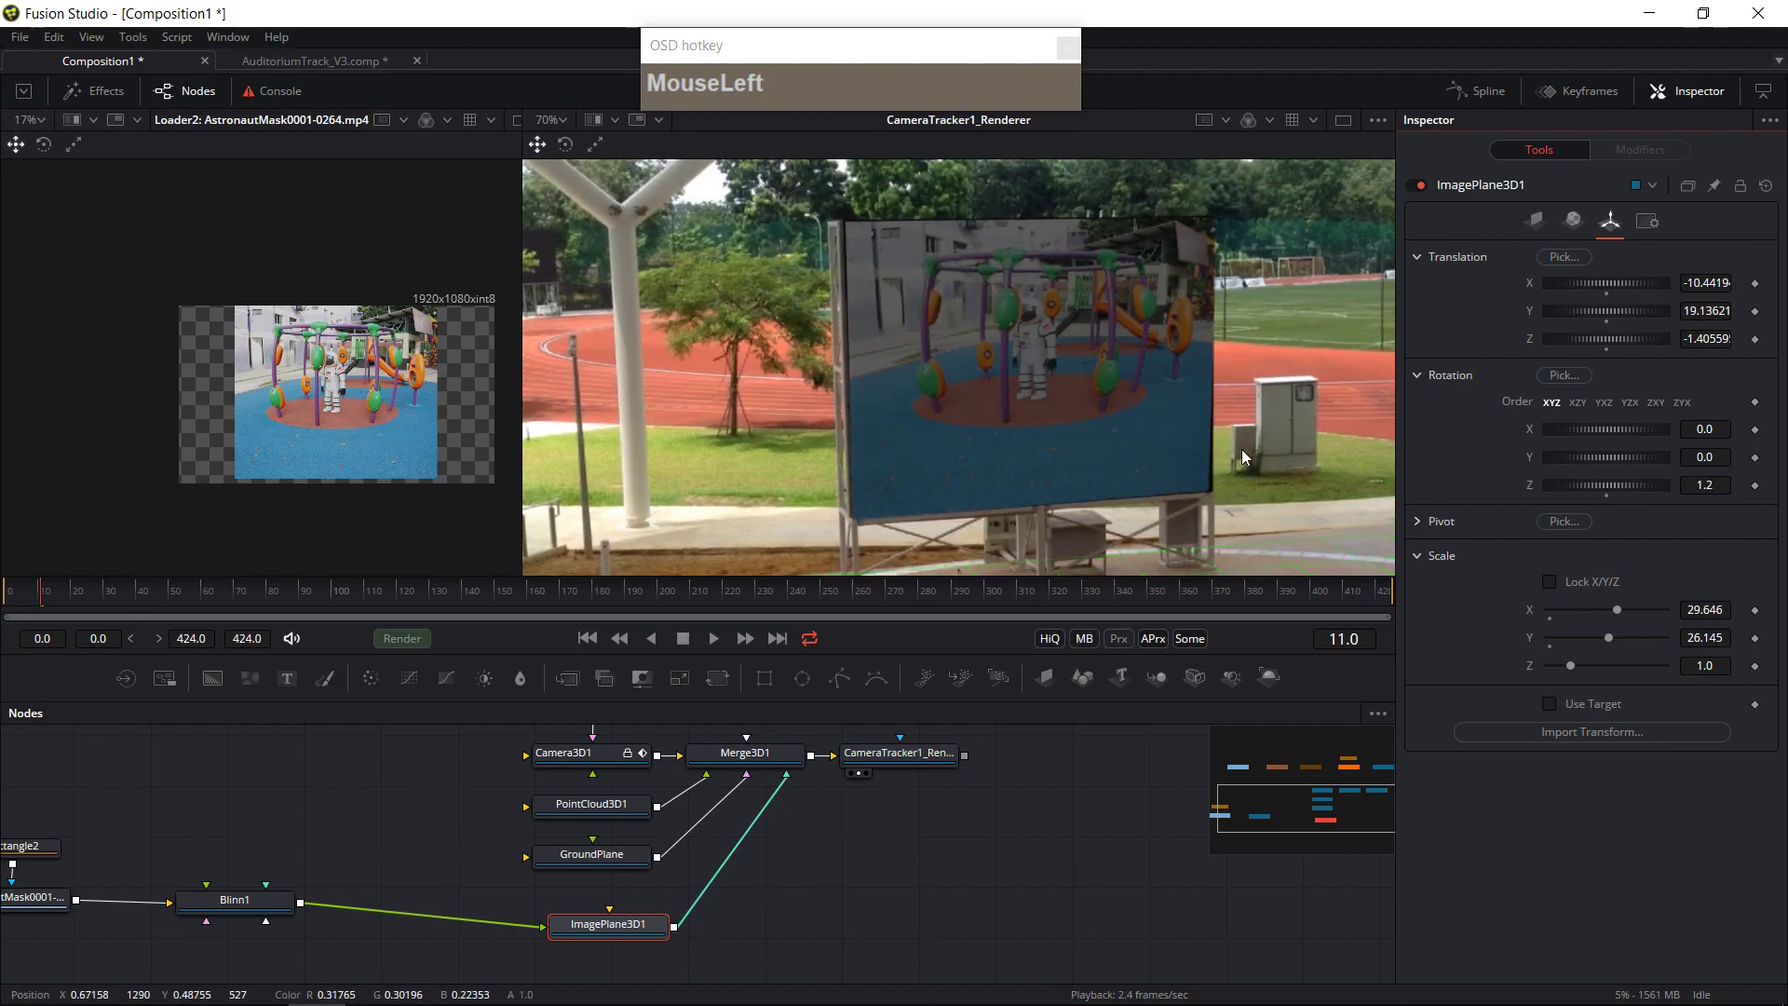
# - Raise the Blinn1 opacity to about 0.866 and tilt ImagePlane3D1 to an X rotation of -2.6
pyautogui.click(244, 905)
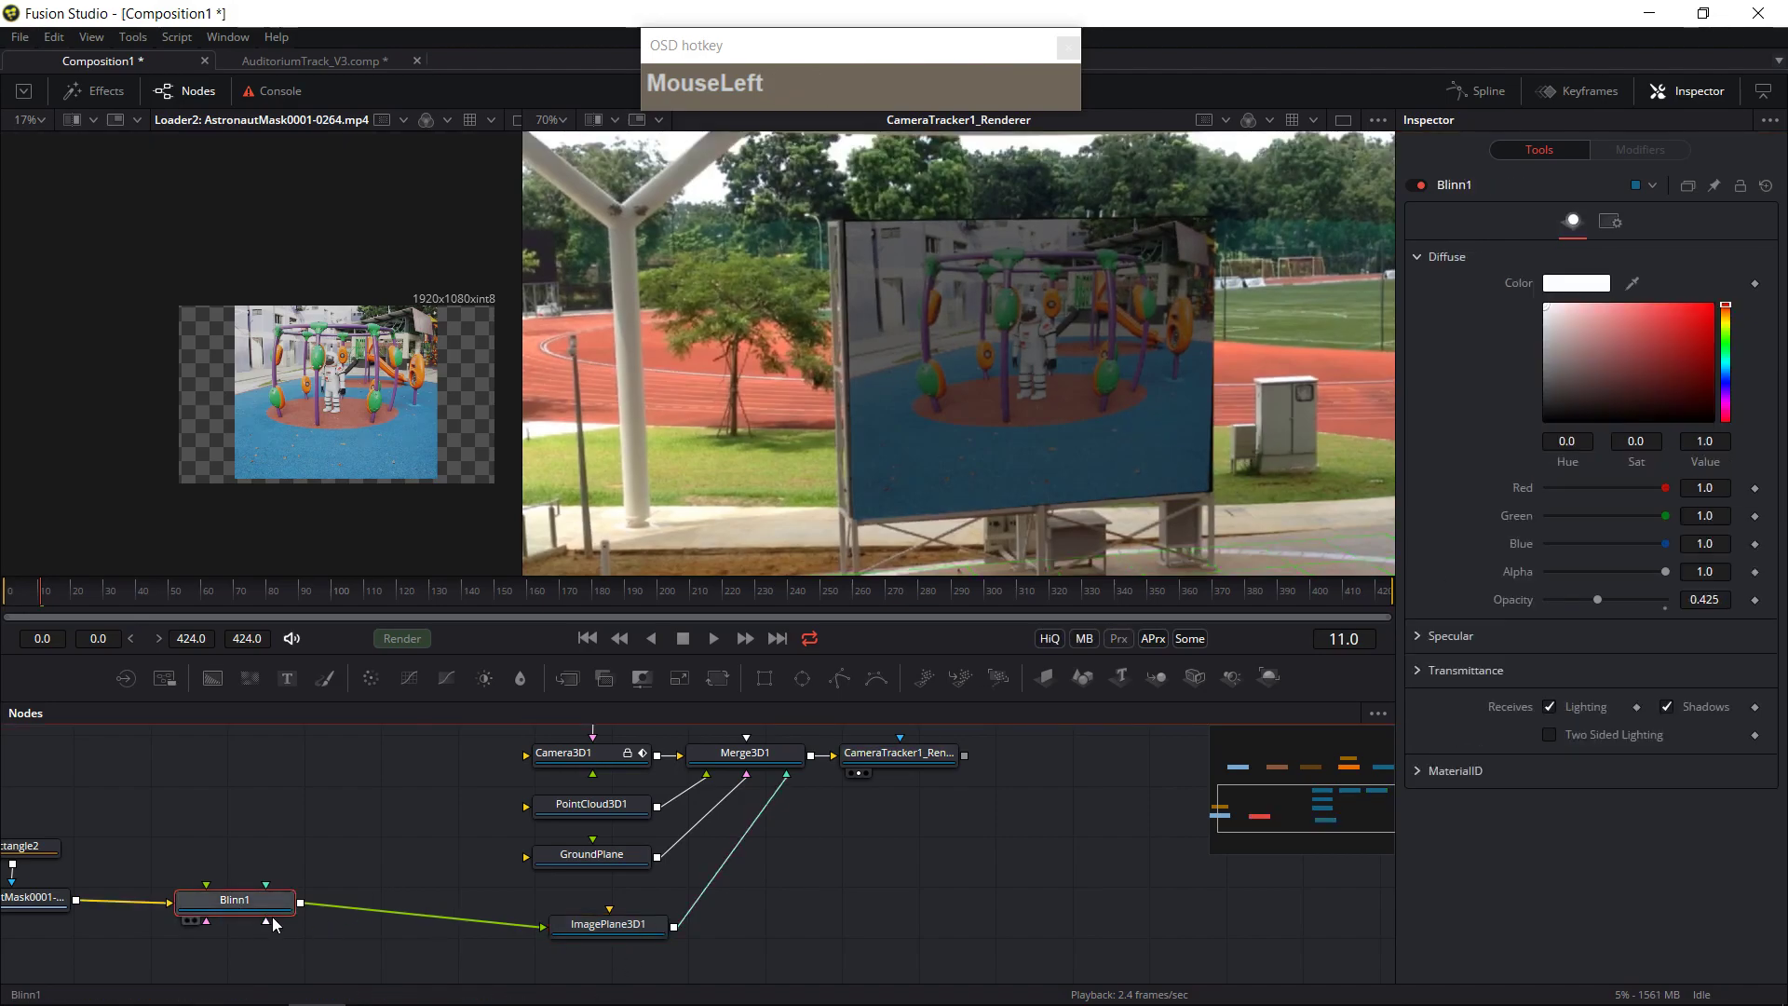
pyautogui.moveTo(1603, 605); pyautogui.dragTo(1652, 616)
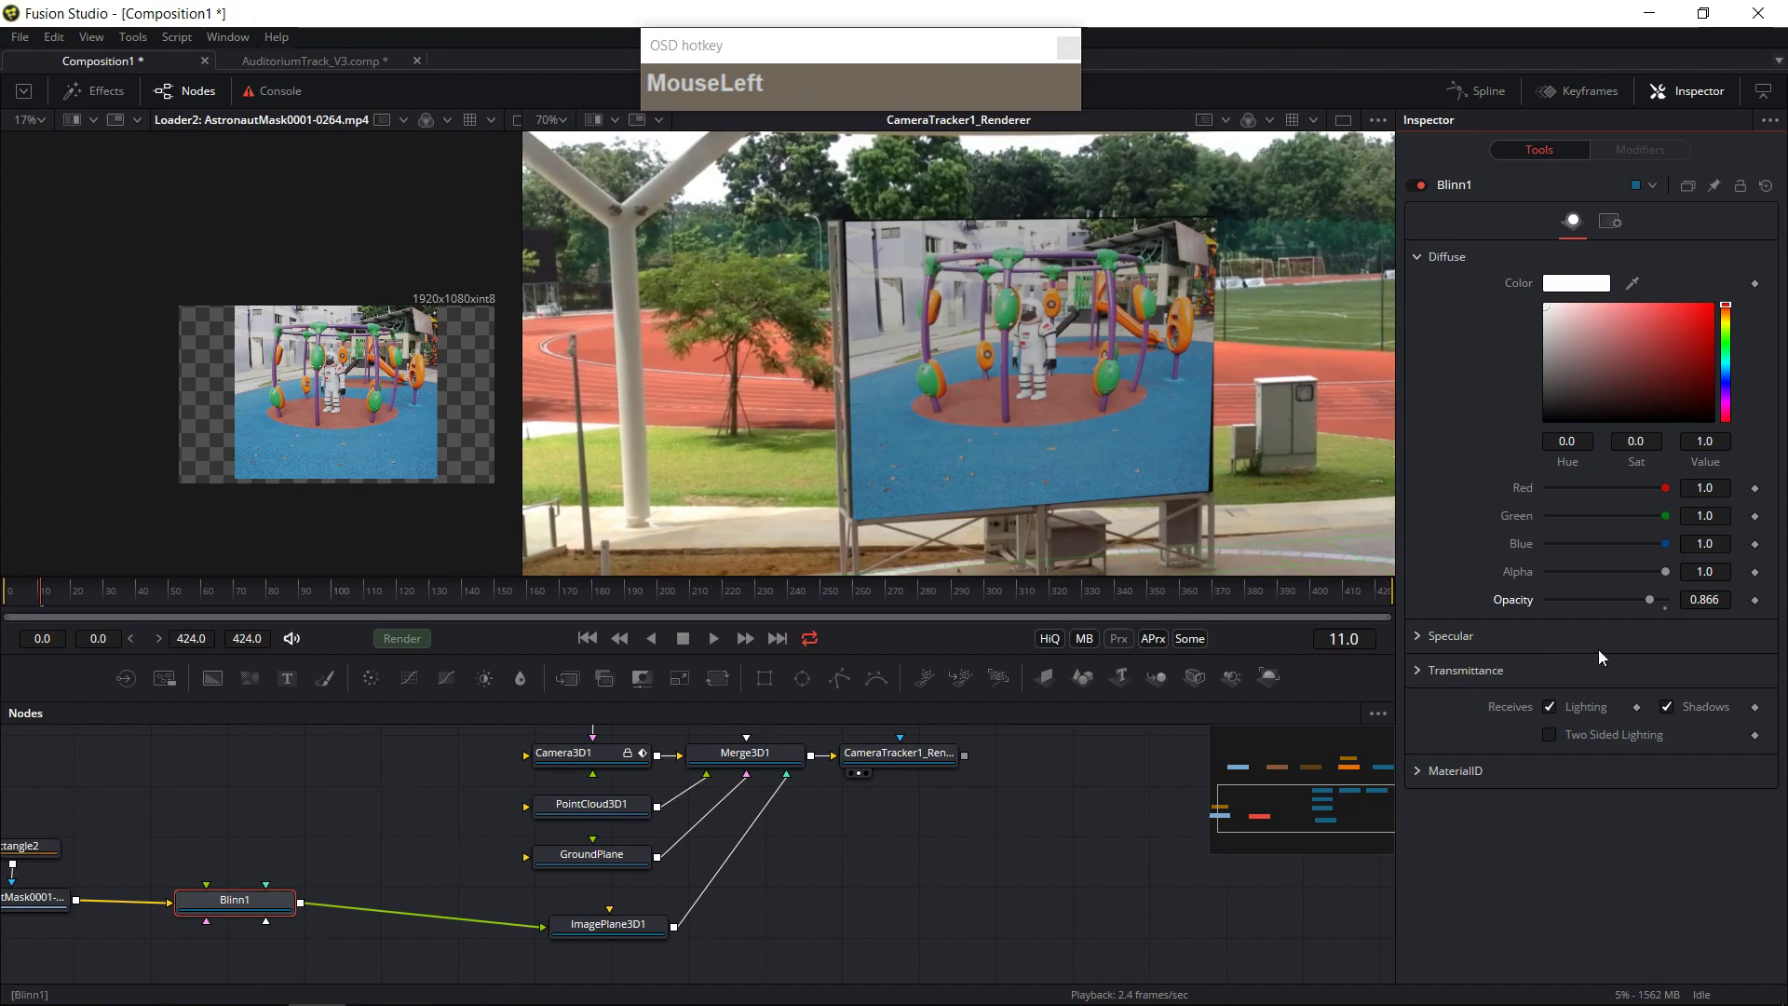
pyautogui.click(607, 924)
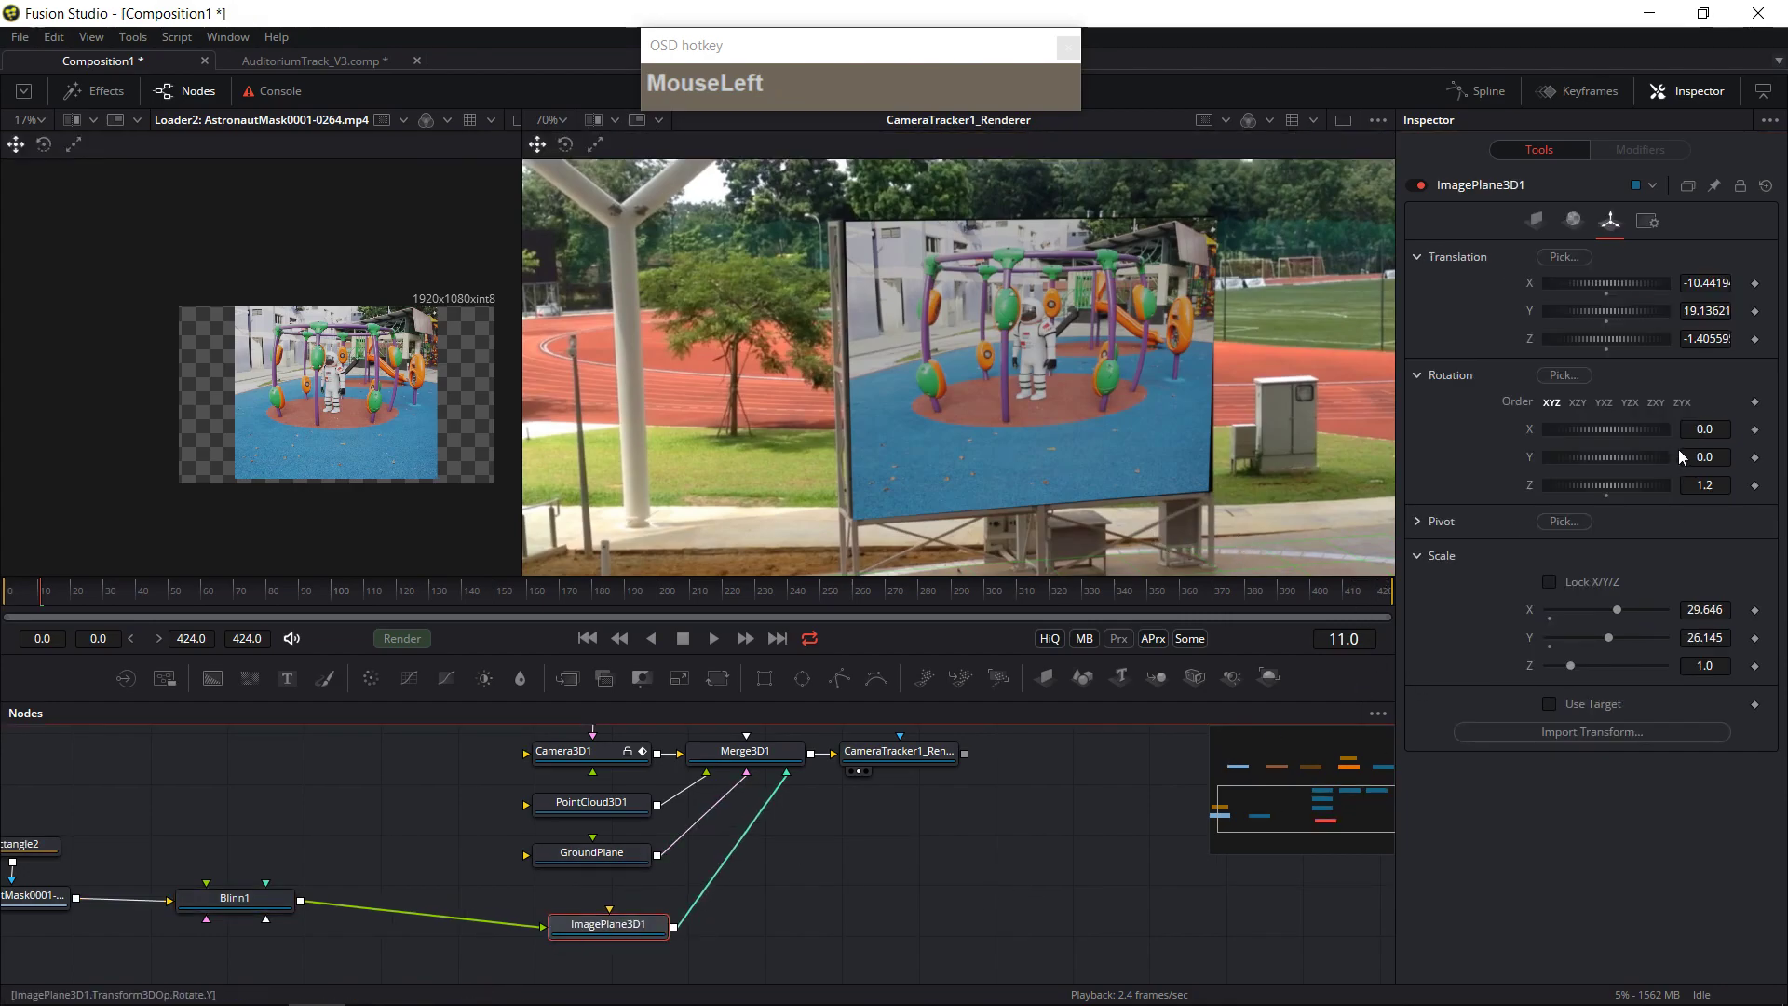
pyautogui.moveTo(1634, 428); pyautogui.dragTo(1633, 430)
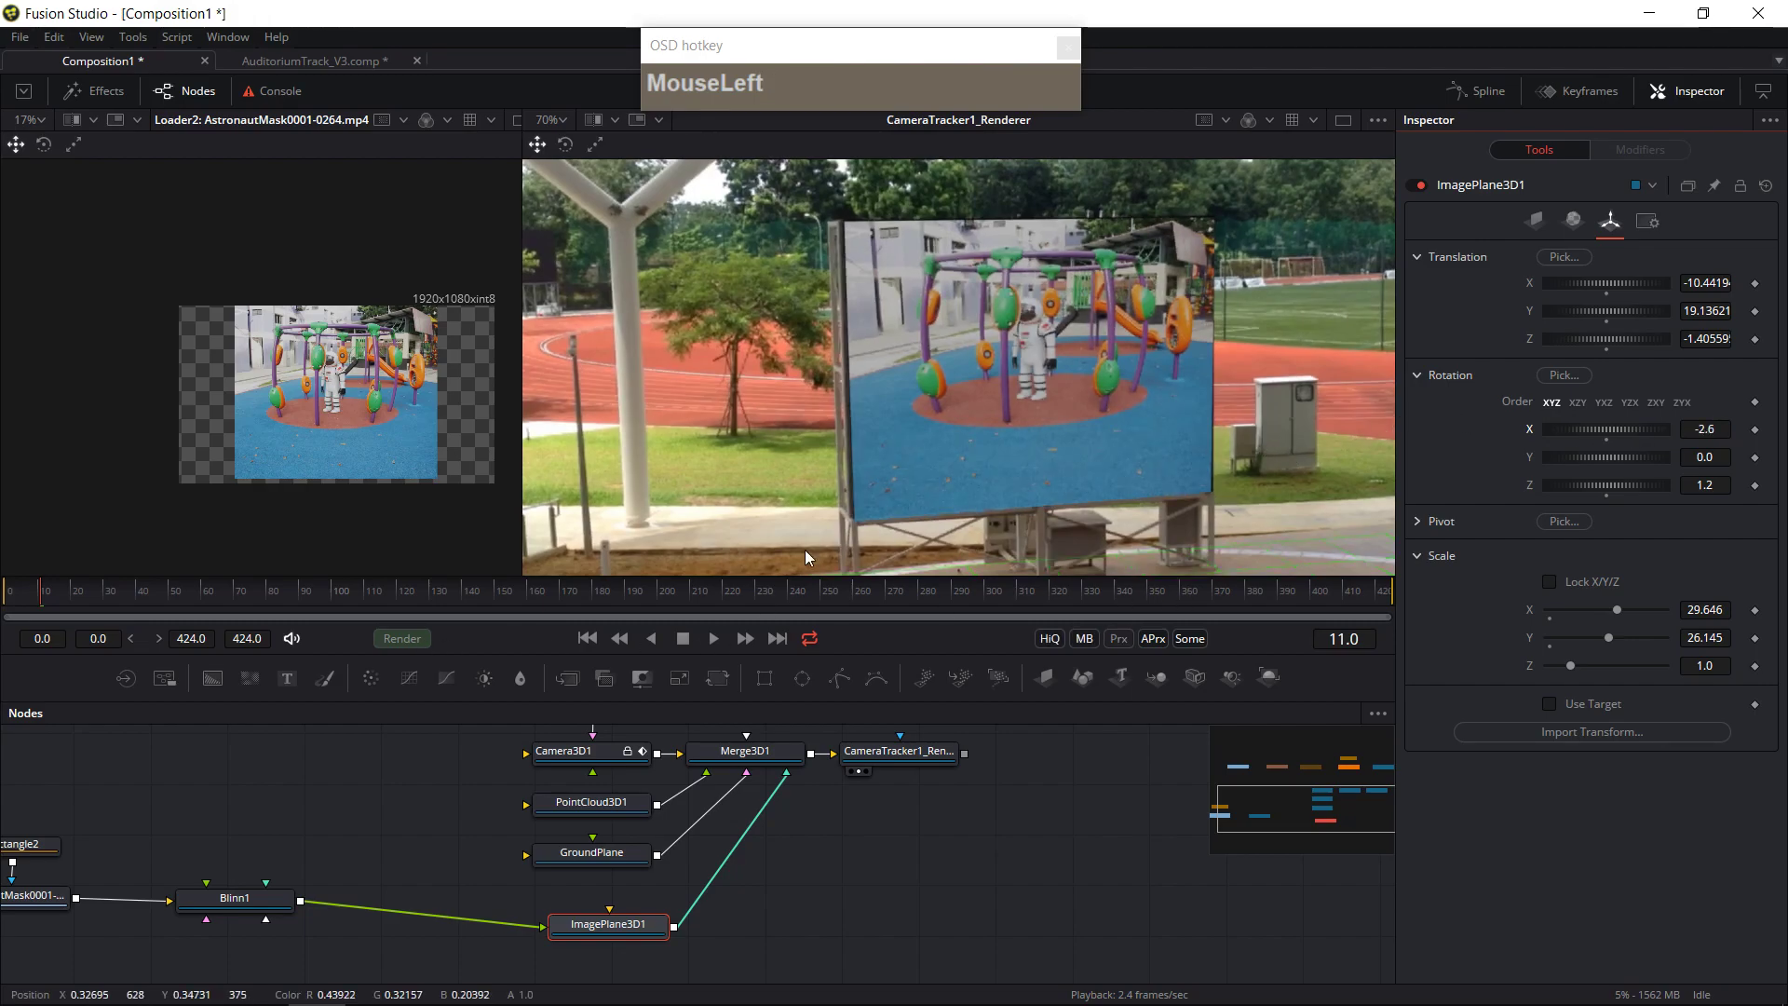
pyautogui.scroll(-2, 919, 455)
pyautogui.keyDown('ctrl'); pyautogui.scroll(-3, 940, 444); pyautogui.keyUp('ctrl')
pyautogui.keyDown('ctrl'); pyautogui.scroll(1, 987, 456); pyautogui.keyUp('ctrl')
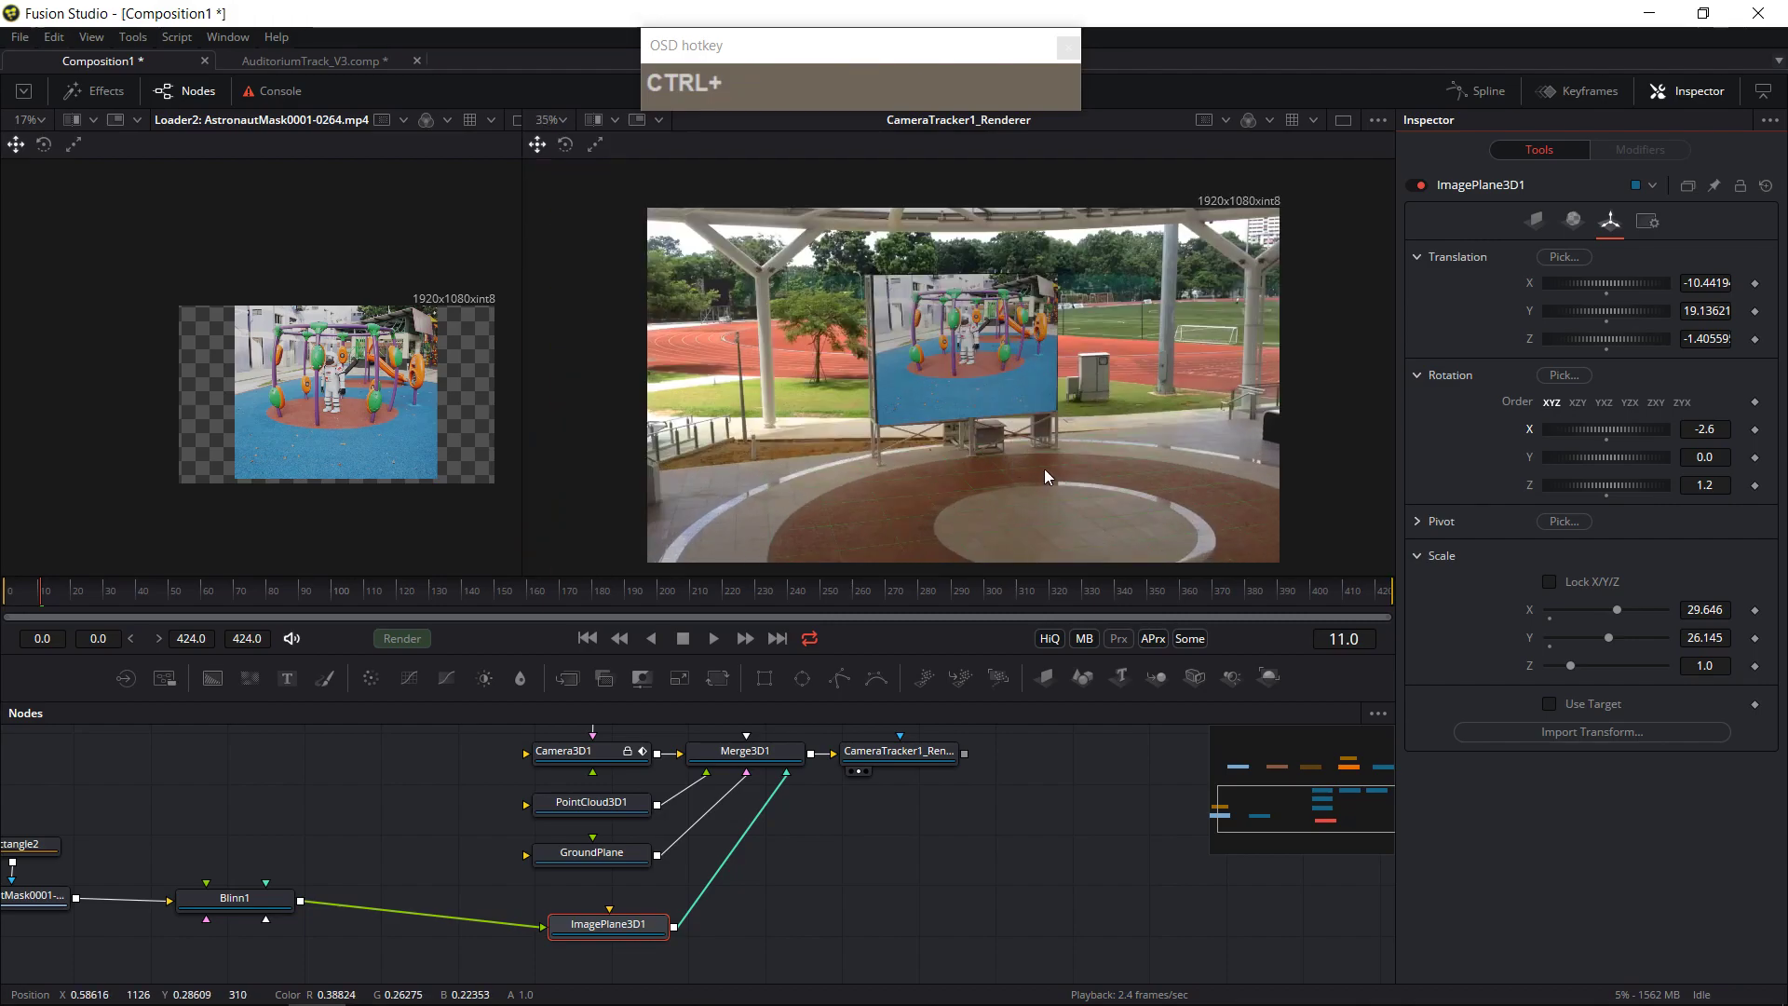
# - Disable the GroundPlane node and play the composite briefly to check the screen insert
pyautogui.click(614, 853)
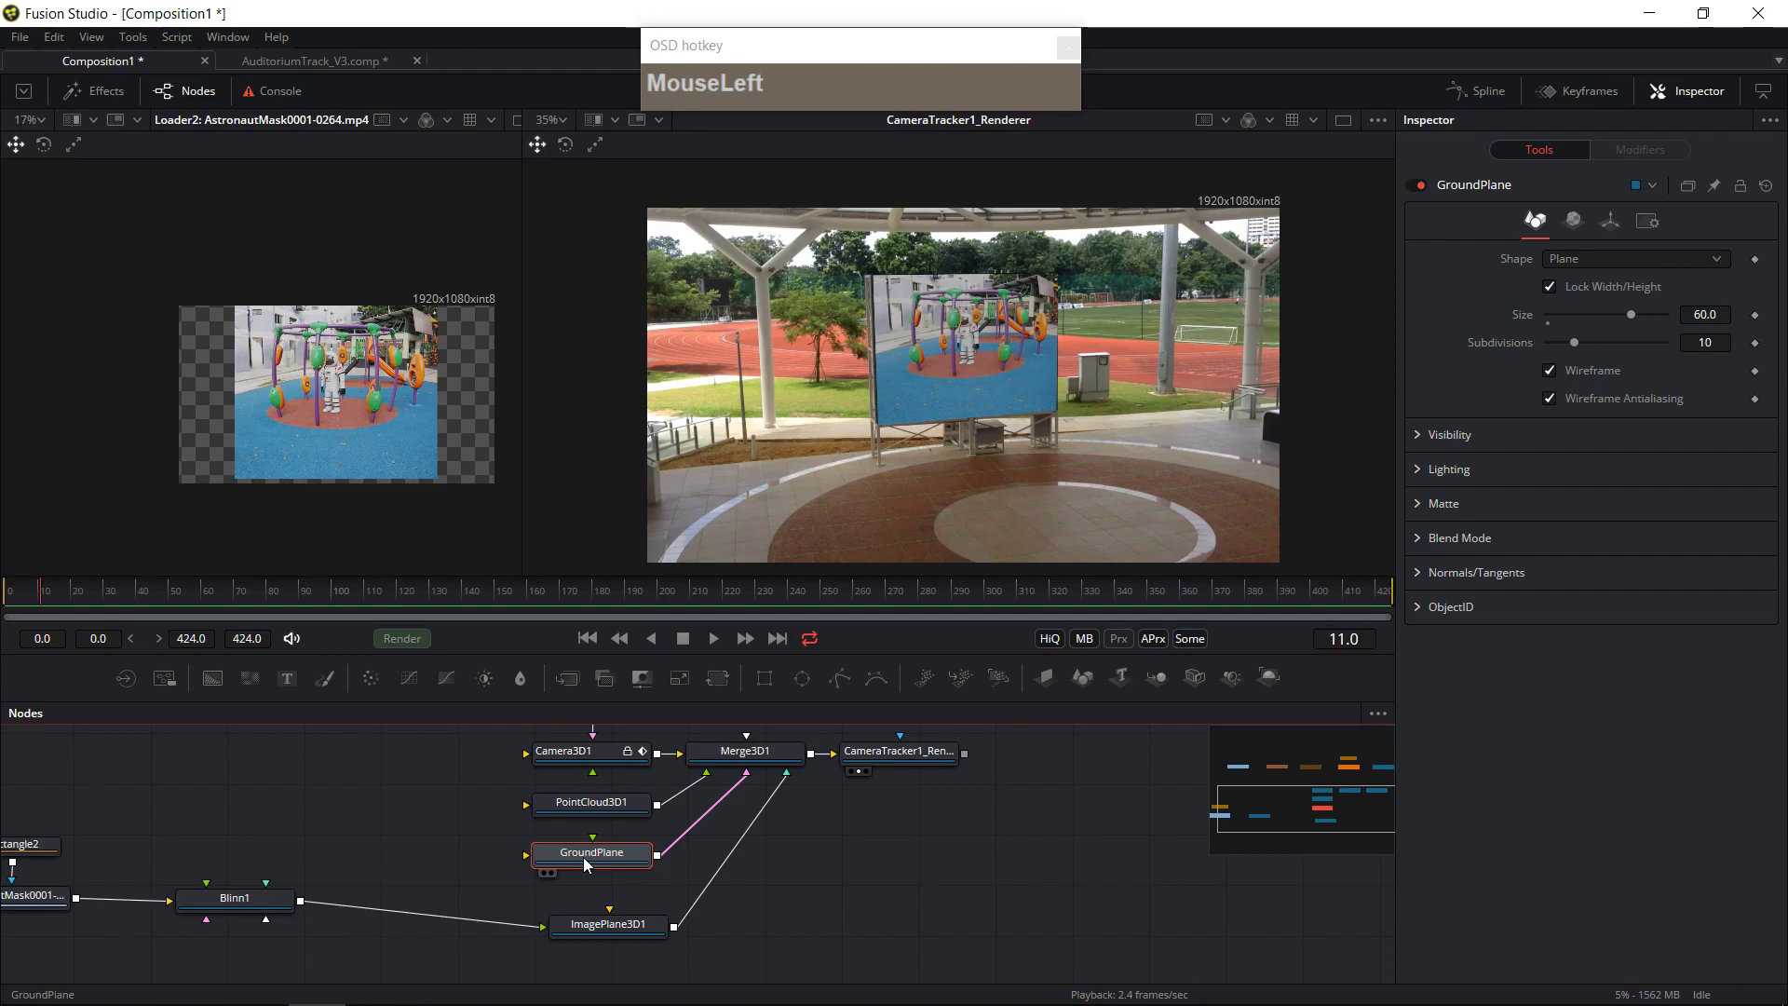
pyautogui.hotkey('ctrl', 'p')
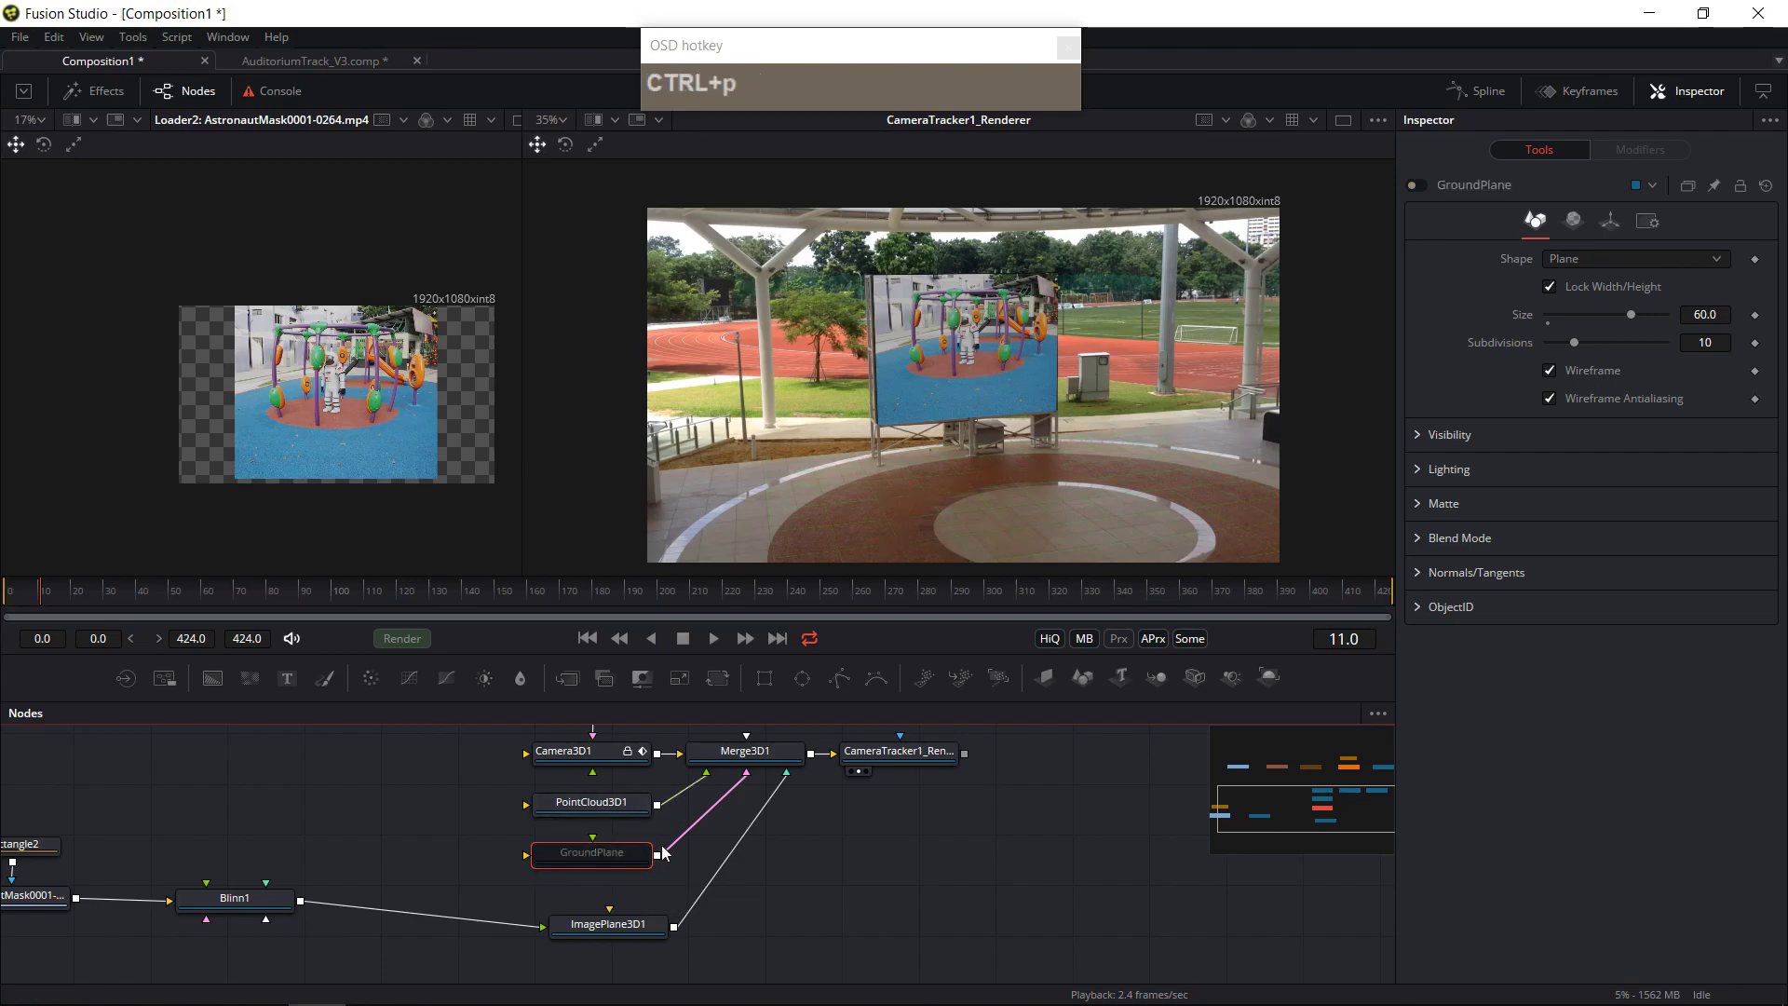
pyautogui.click(713, 638)
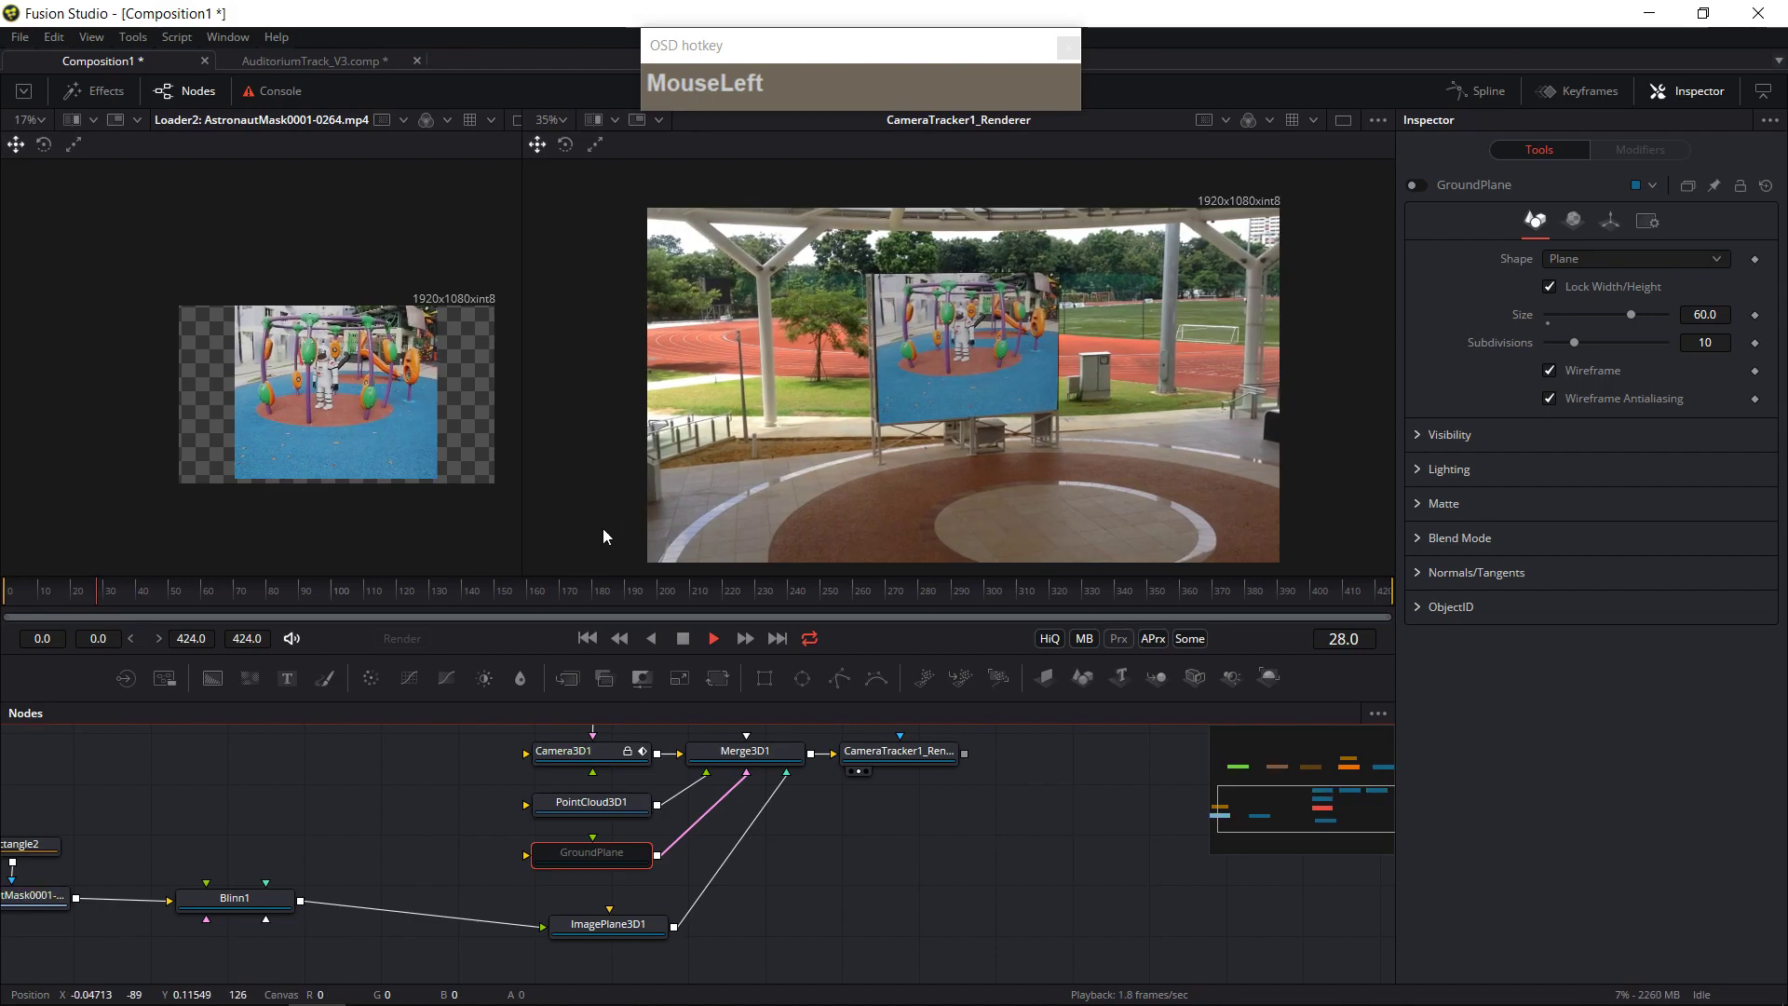
pyautogui.click(685, 639)
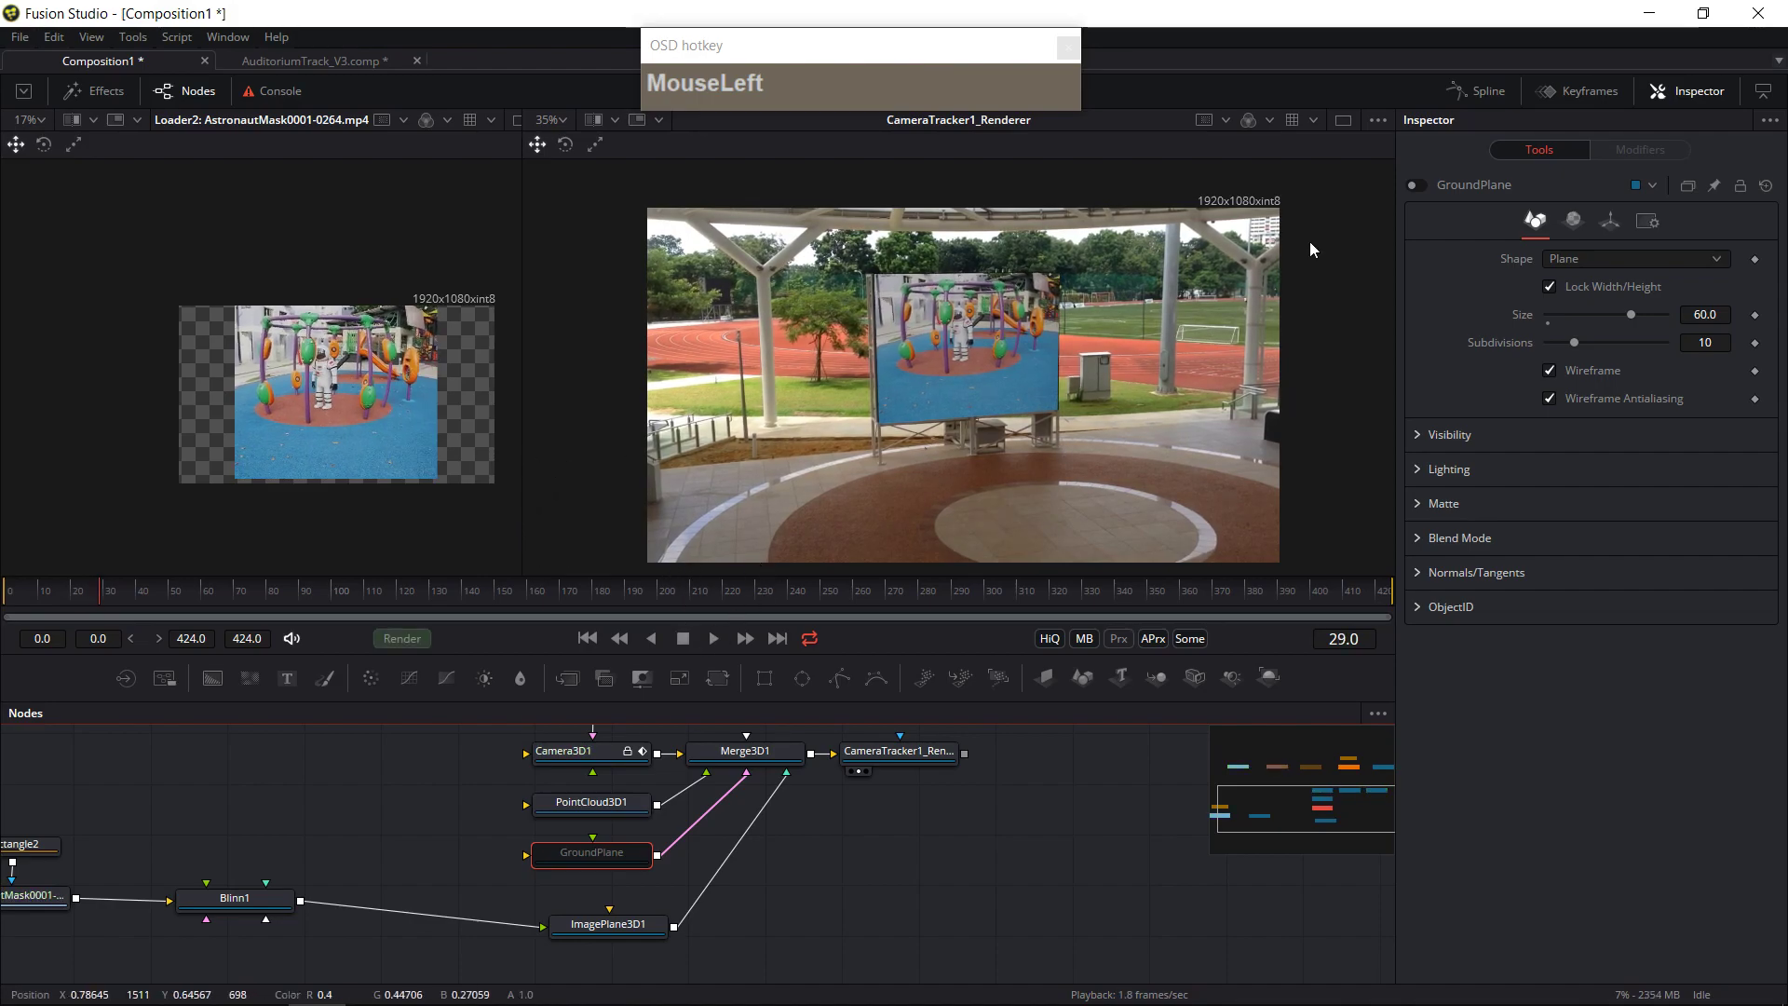
# - Show Merge3D1 in a single enlarged viewer and re-enable the GroundPlane node
pyautogui.click(1342, 120)
pyautogui.moveTo(790, 409); pyautogui.dragTo(879, 420)
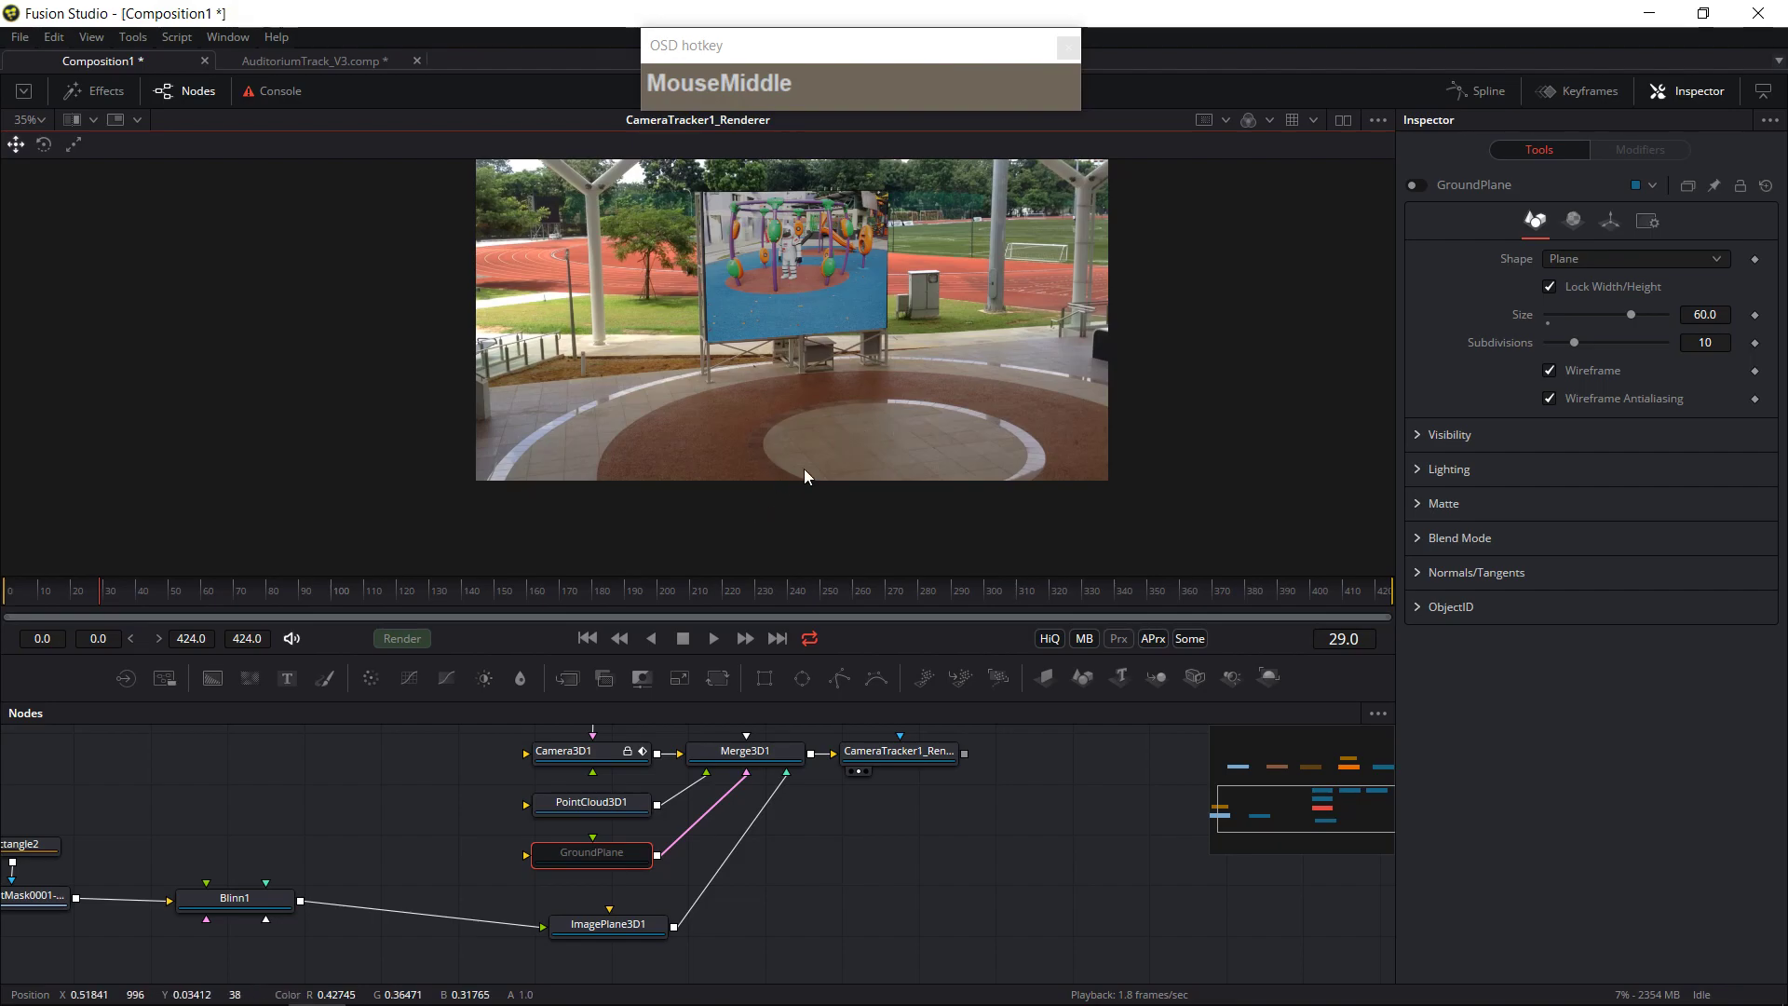
pyautogui.click(619, 862)
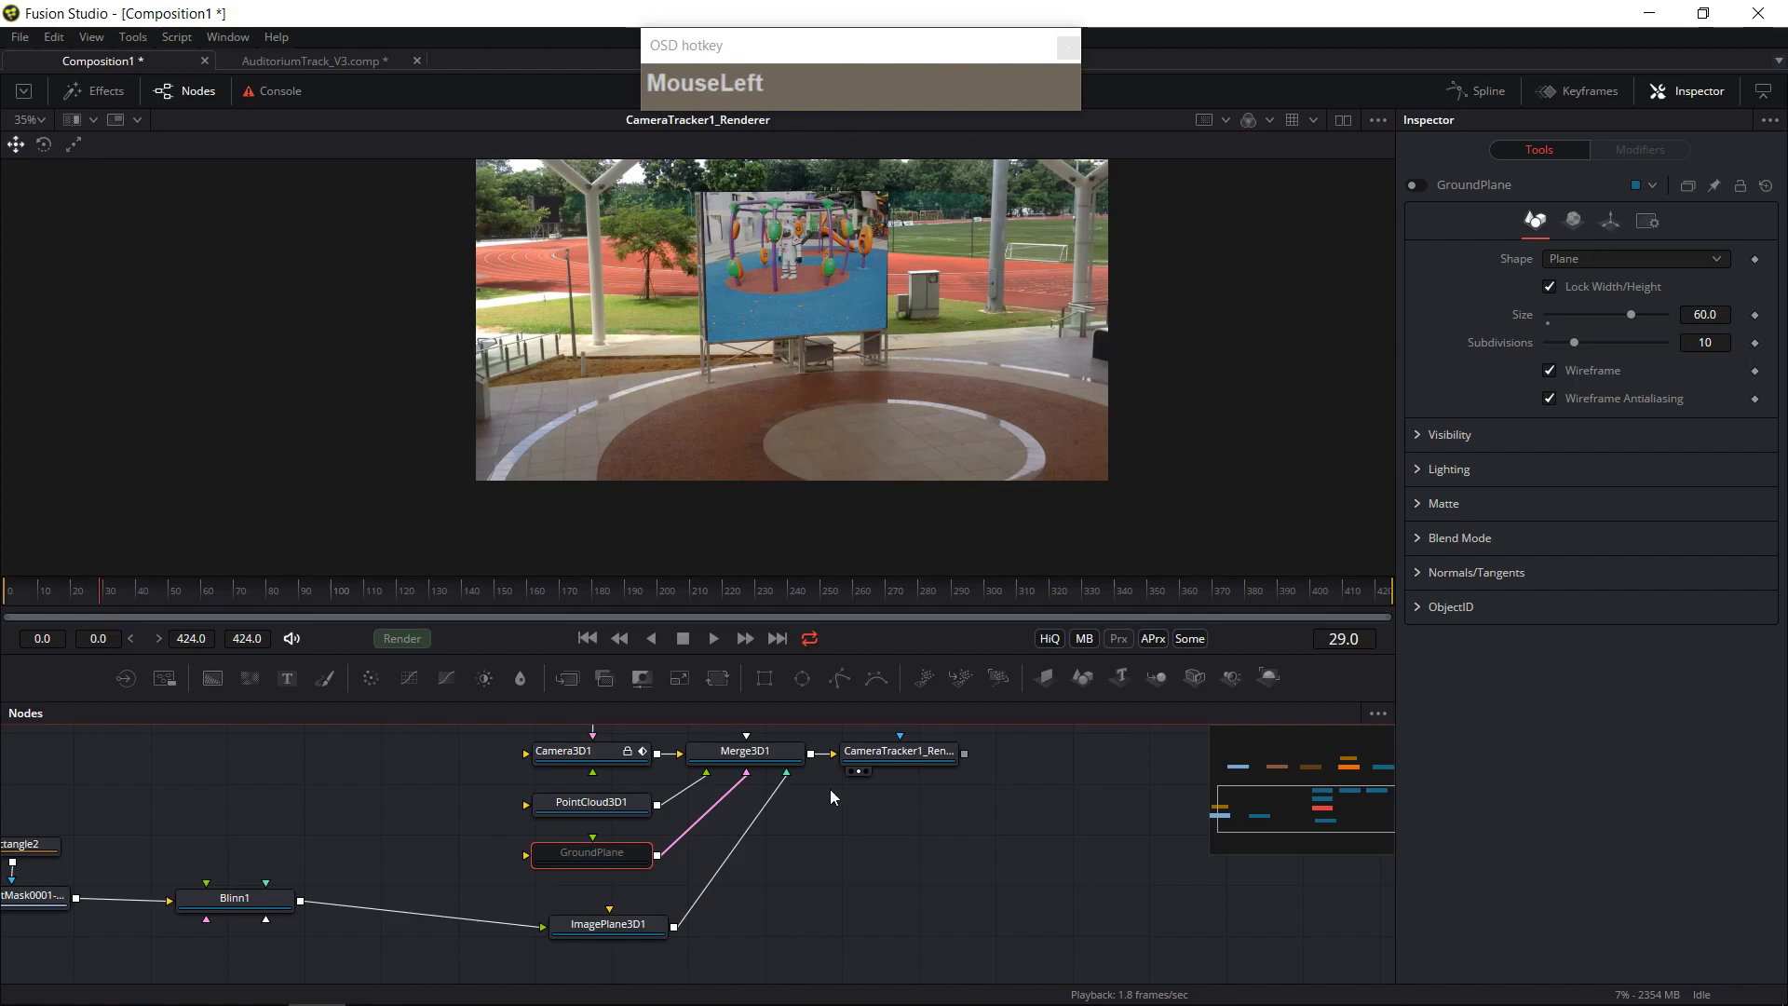
pyautogui.click(707, 754)
pyautogui.moveTo(718, 787); pyautogui.dragTo(751, 763)
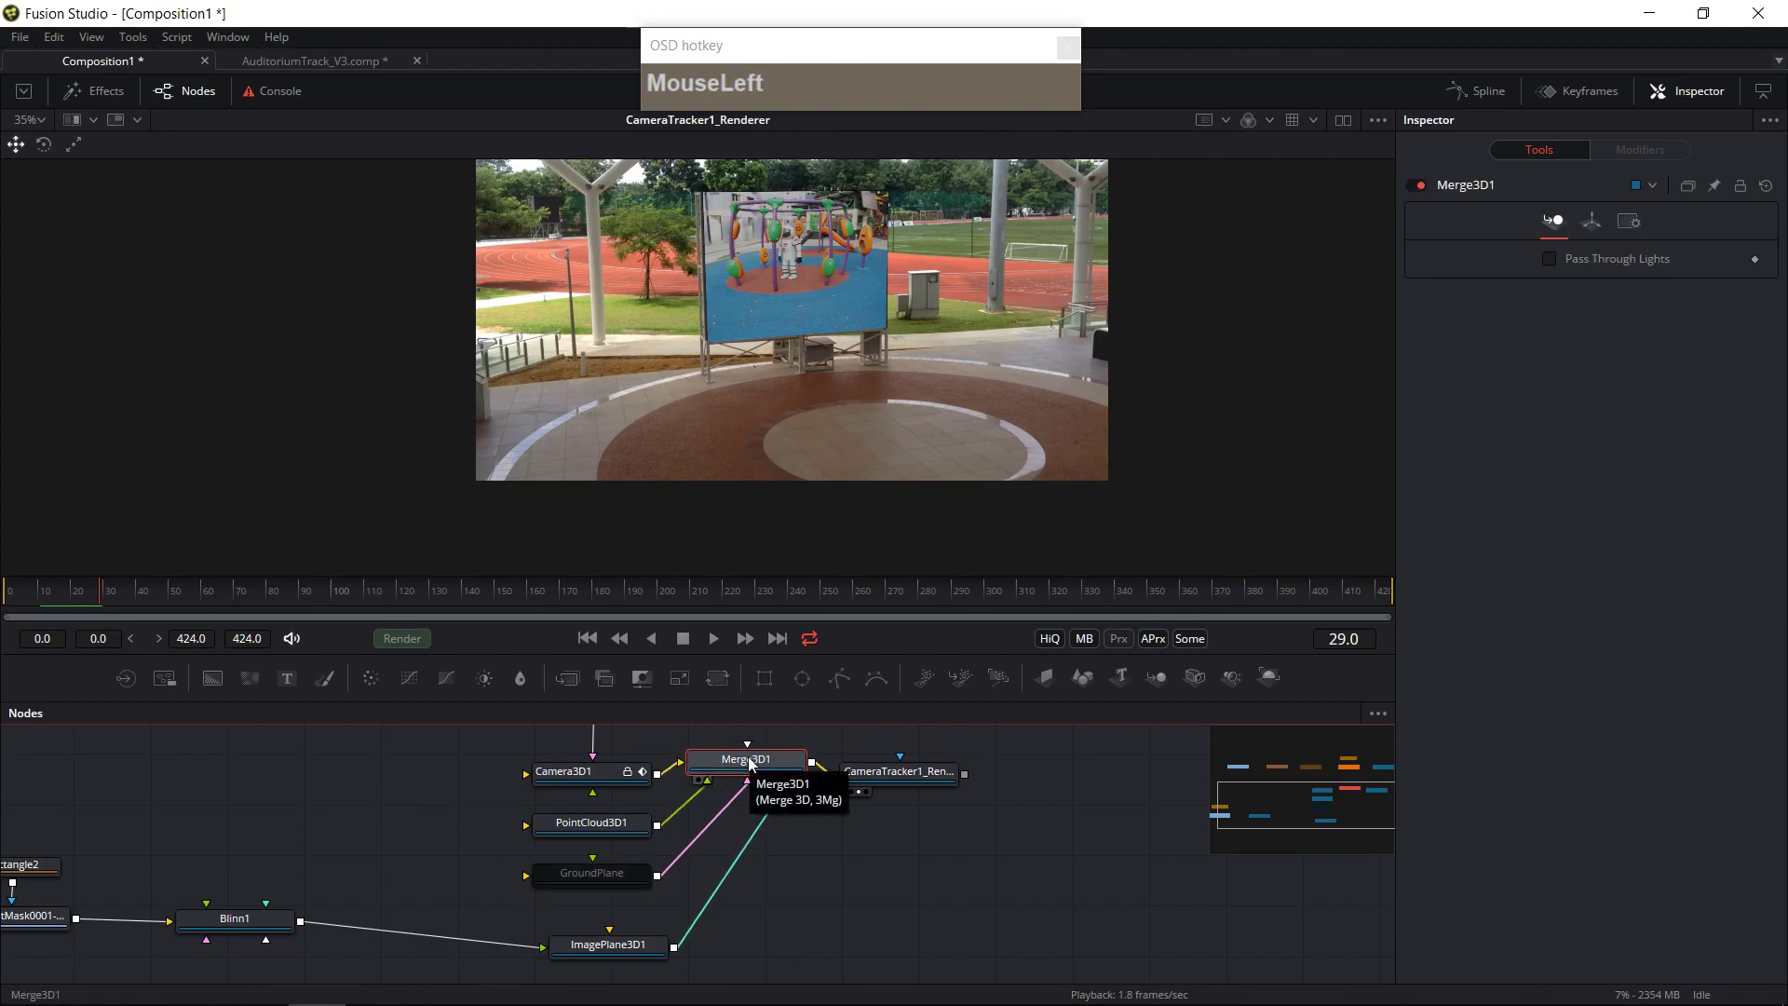
pyautogui.press('2')
pyautogui.click(588, 870)
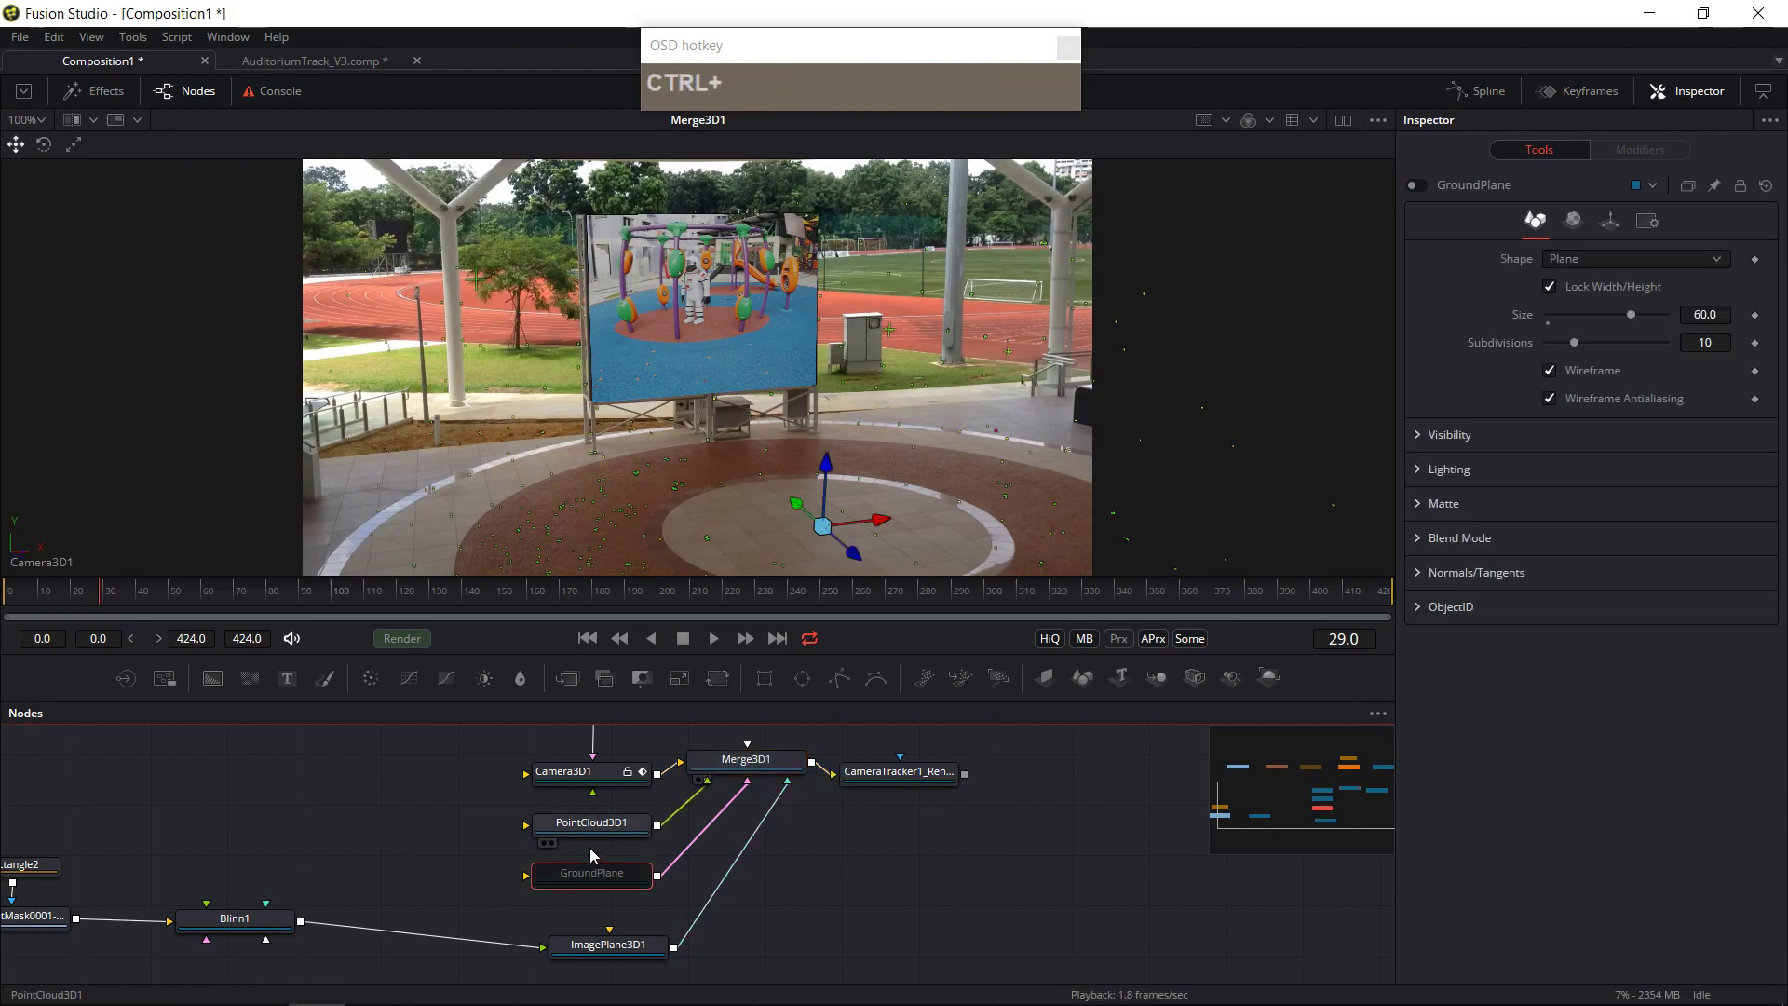
pyautogui.hotkey('ctrl', 'p')
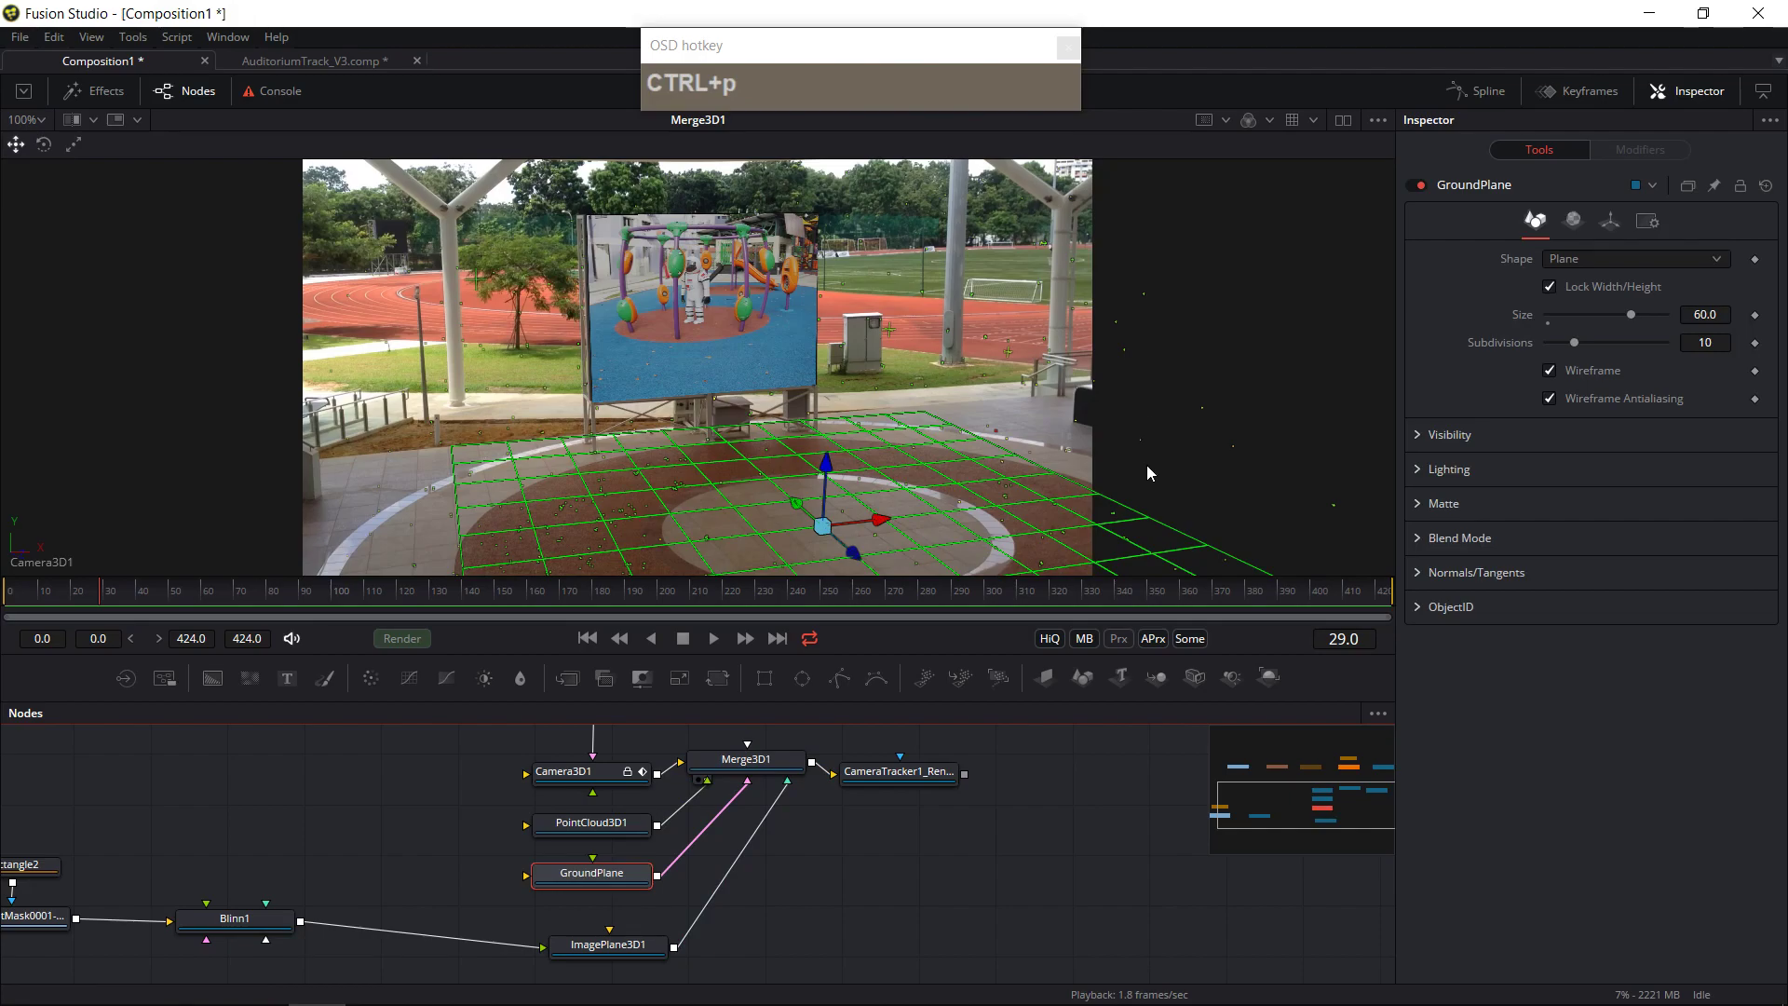
# - Add a Shape 3D node in the empty area near ImagePlane3D1 through the tool search
pyautogui.moveTo(920, 905); pyautogui.dragTo(909, 844)
pyautogui.click(863, 851)
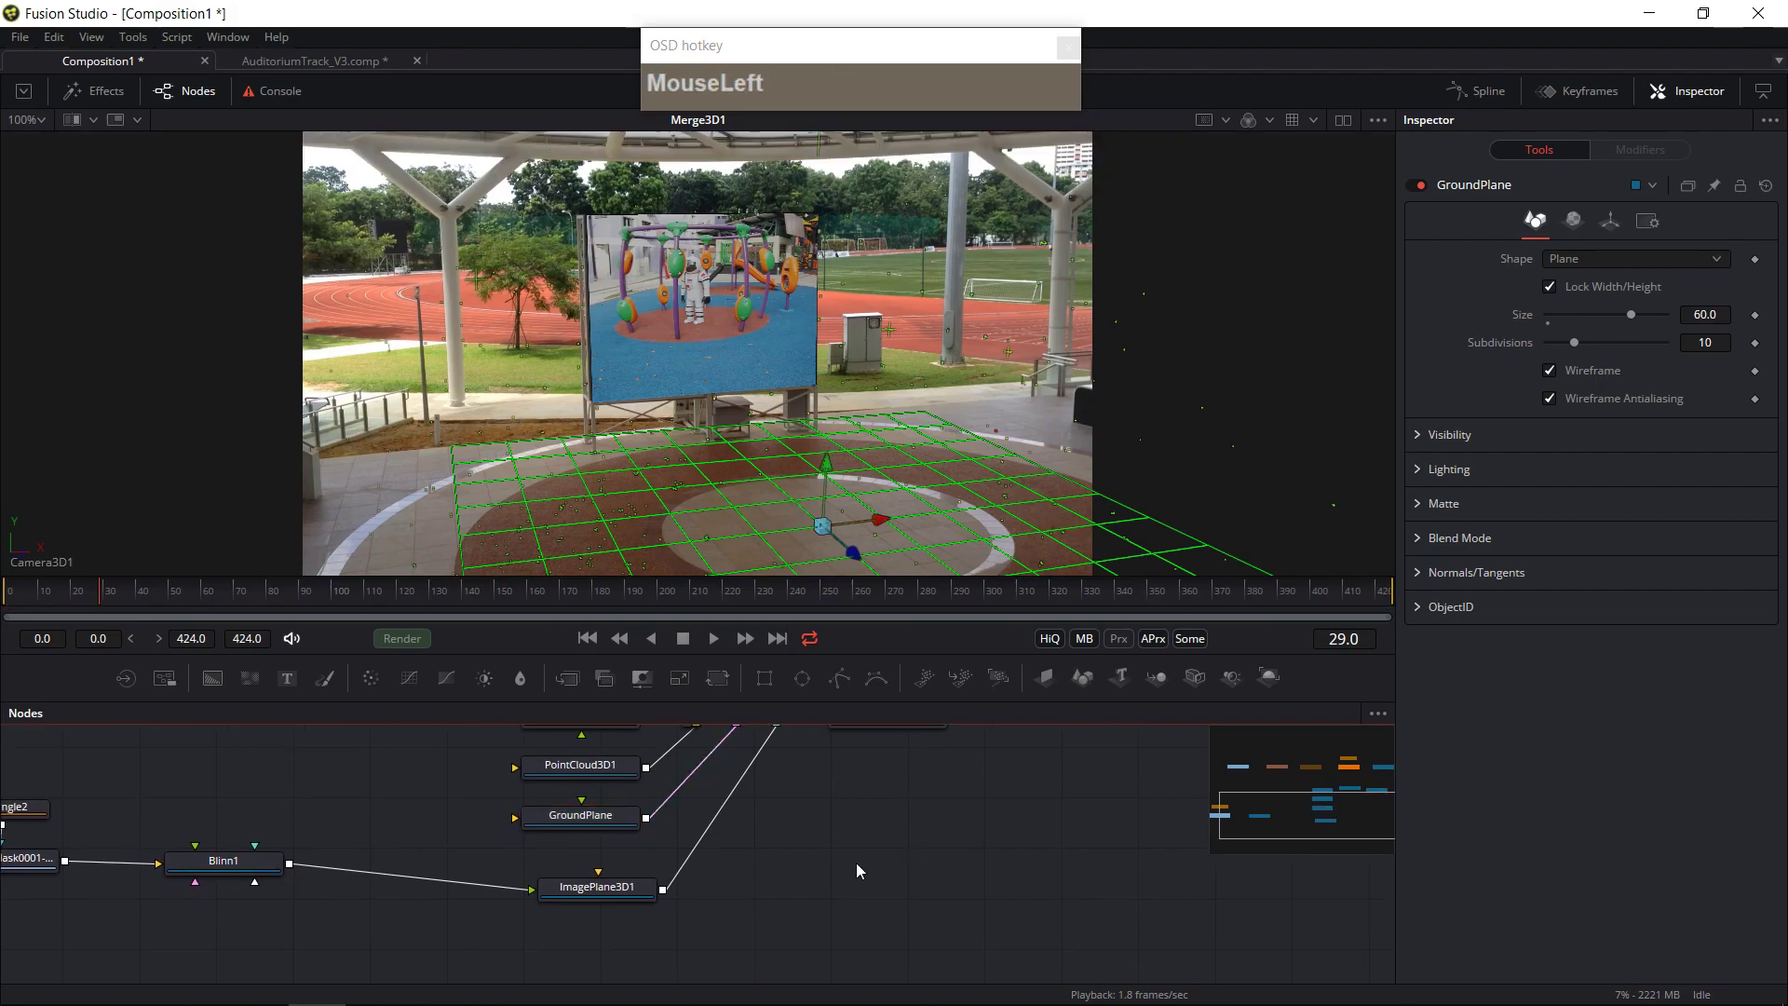
pyautogui.hotkey('shift', 'space')
pyautogui.write('blin')
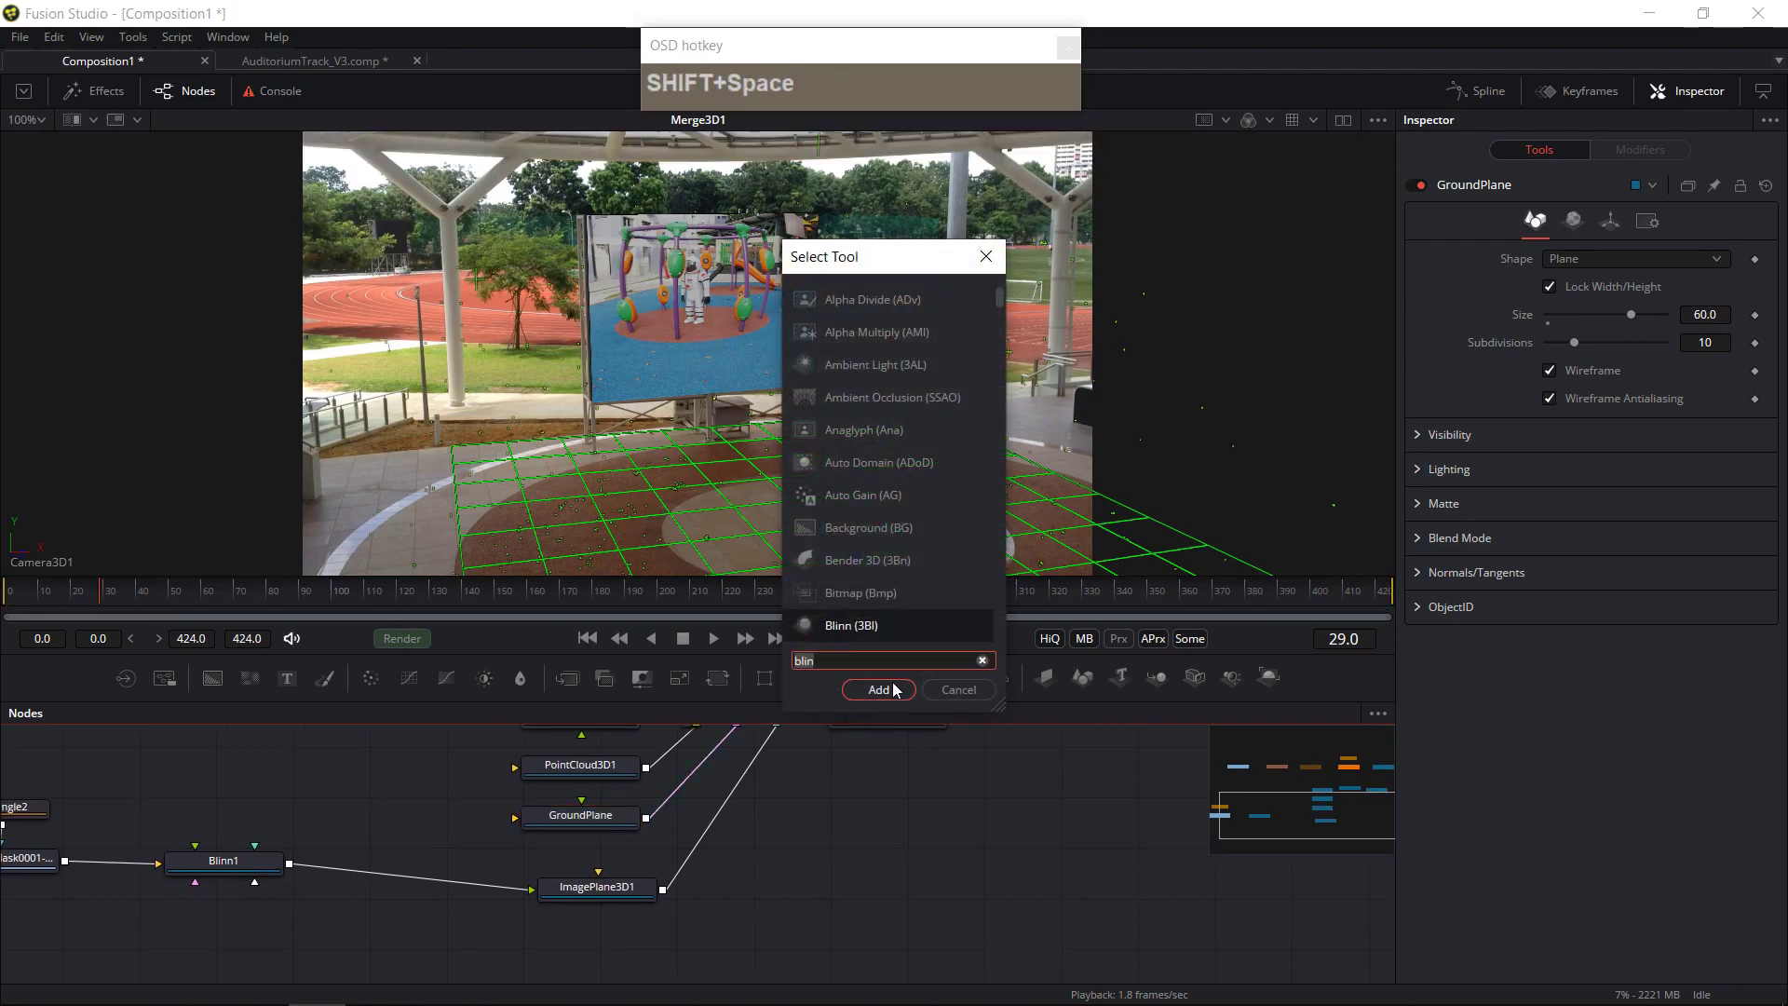
pyautogui.press('BackSpace')
pyautogui.press('BackSpace')
pyautogui.press('BackSpace')
pyautogui.press('BackSpace')
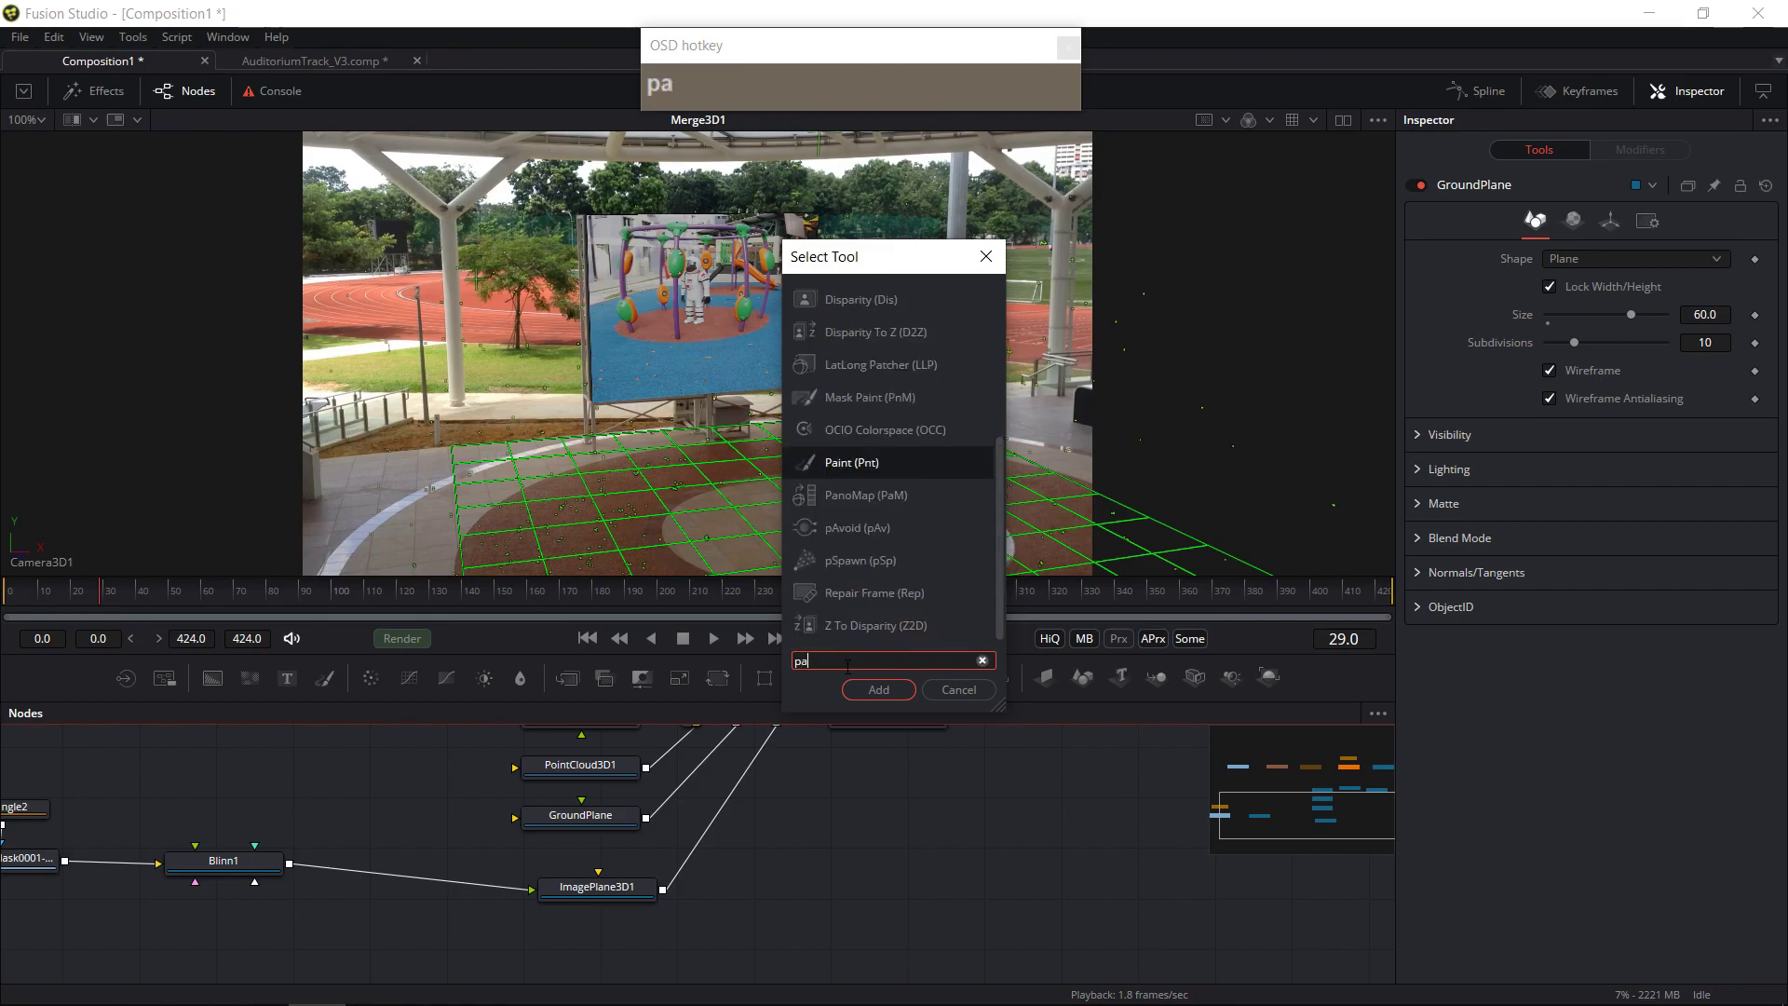
pyautogui.write('sha')
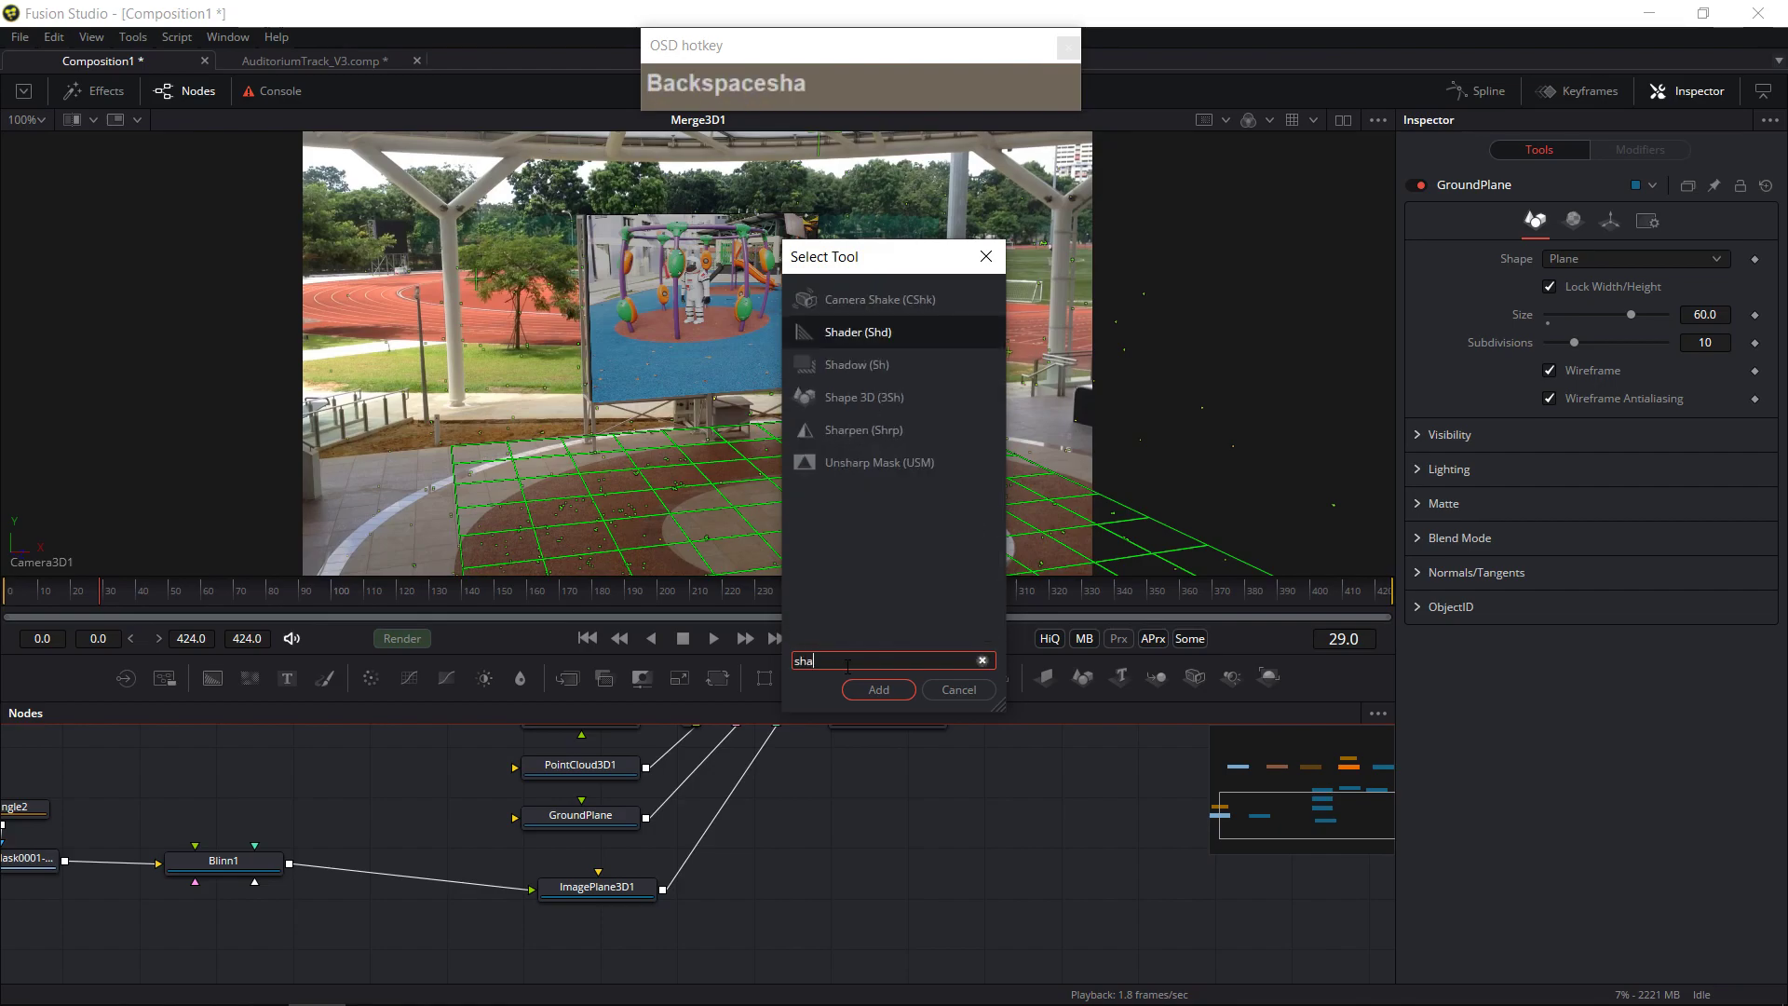
pyautogui.click(878, 407)
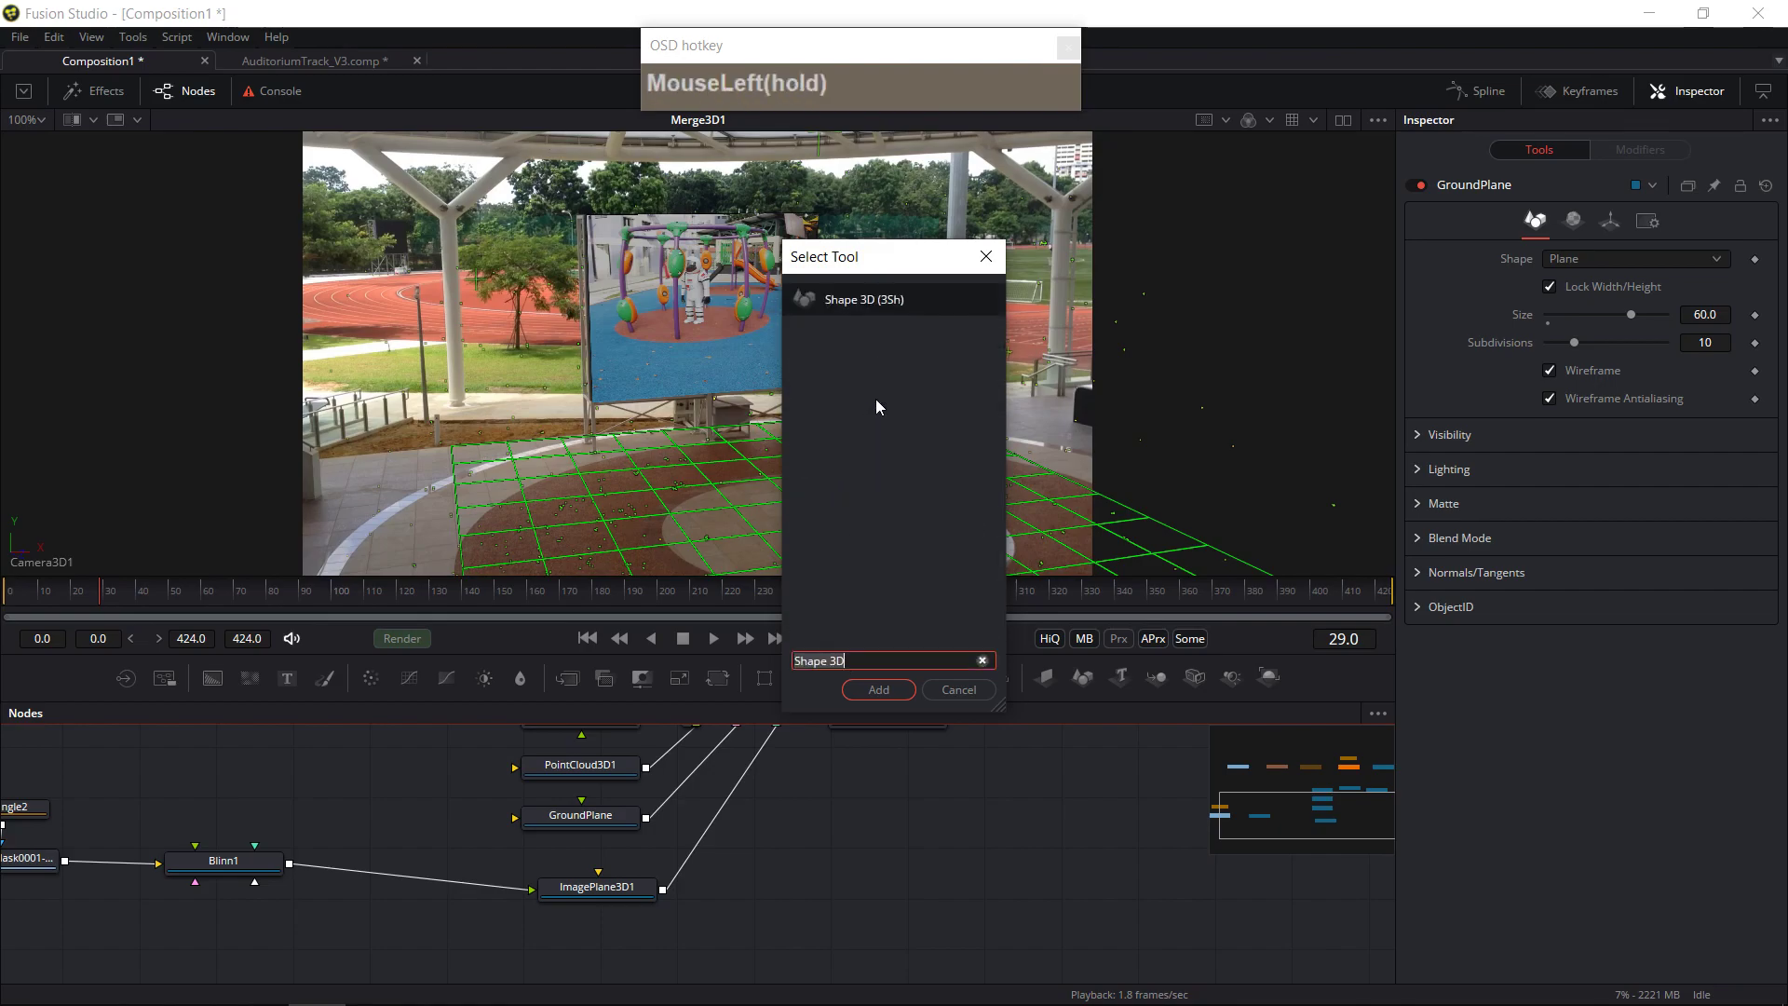
pyautogui.click(911, 690)
# - Move the Shape3D1 node into the free space below the Blinn1 and ImagePlane3D1 nodes
pyautogui.moveTo(893, 858); pyautogui.dragTo(832, 883)
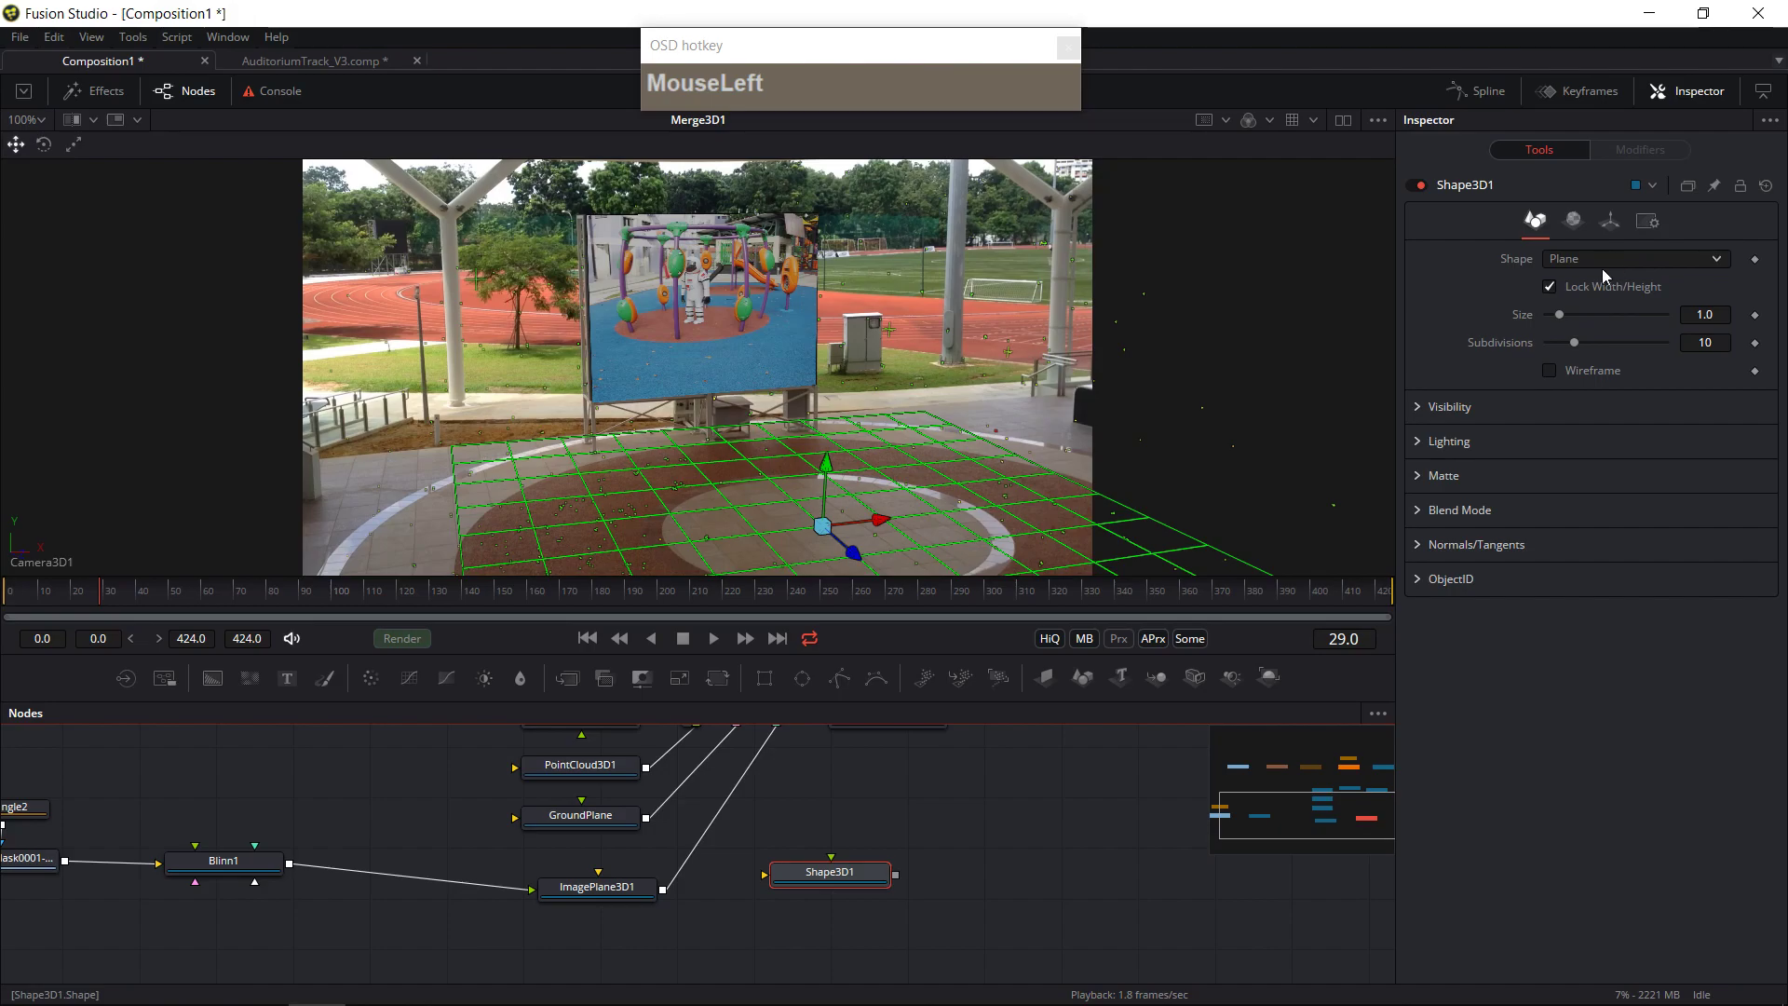
pyautogui.moveTo(836, 896); pyautogui.dragTo(611, 946)
pyautogui.middleClick(800, 862)
pyautogui.scroll(-3, 810, 865)
pyautogui.scroll(2, 812, 868)
pyautogui.moveTo(794, 883); pyautogui.dragTo(496, 931)
pyautogui.click(809, 867)
pyautogui.middleClick(666, 944)
pyautogui.middleClick(667, 935)
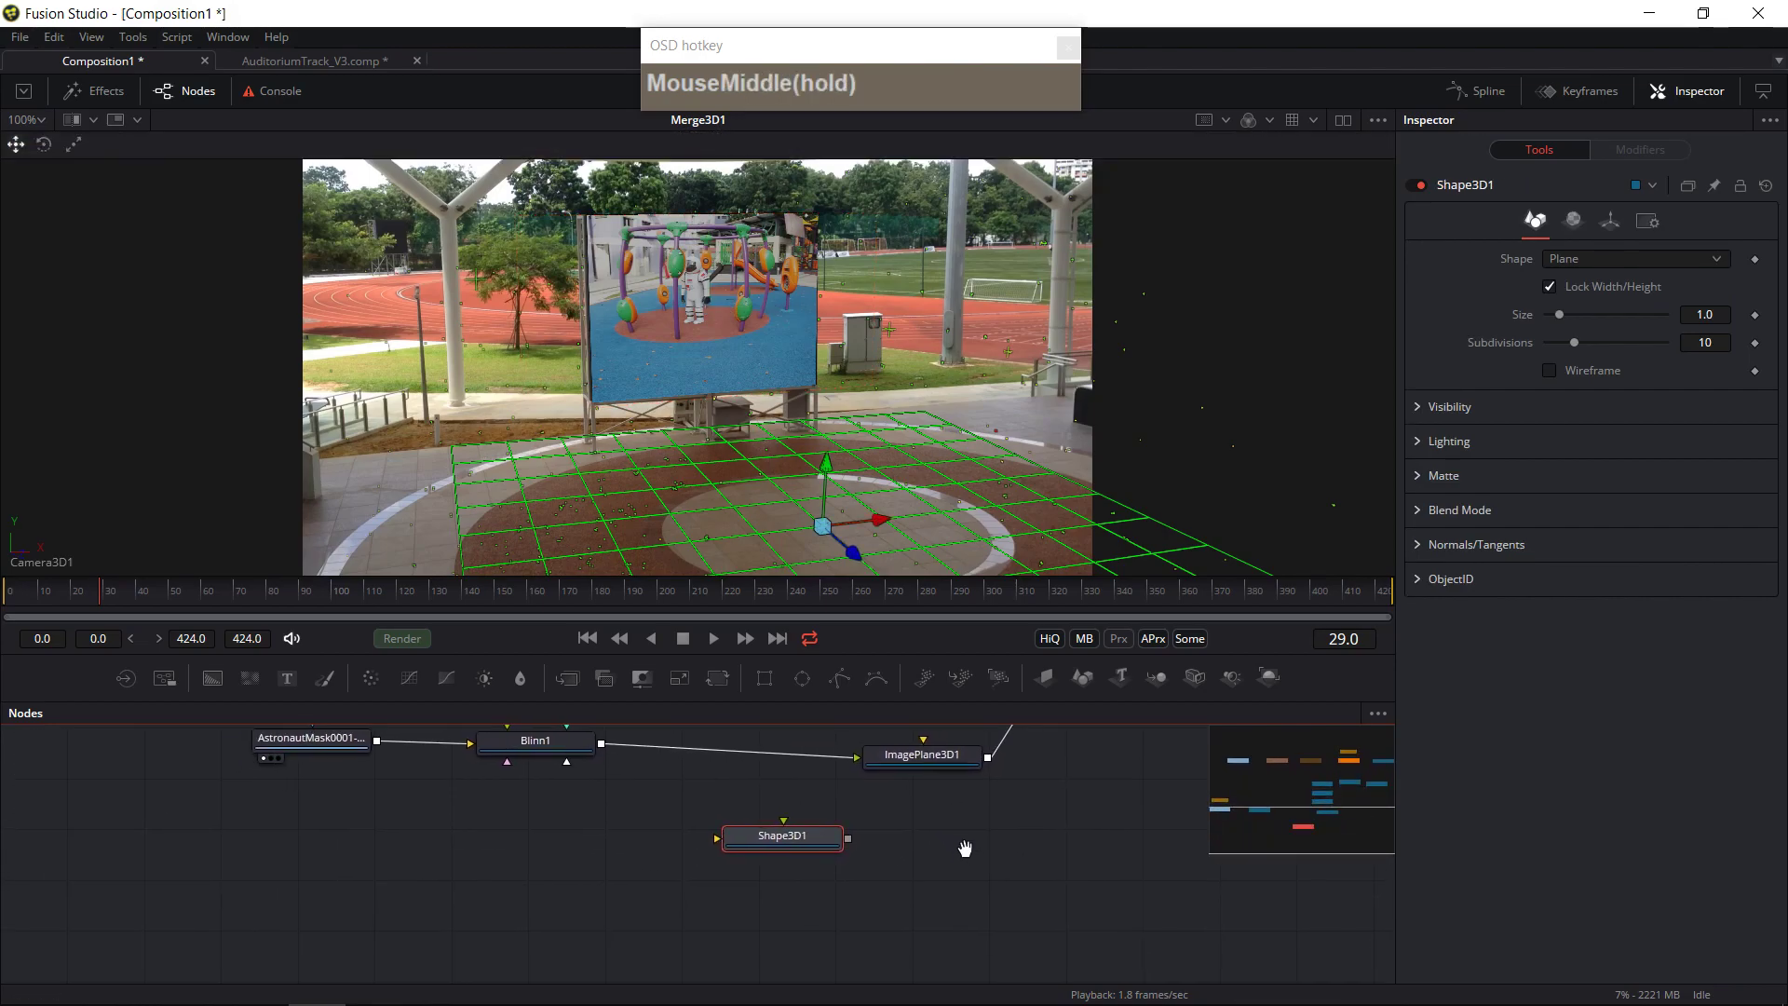
# - Restore the two-viewer layout and display Shape3D1 alongside the Merge3D1 view
pyautogui.click(1343, 119)
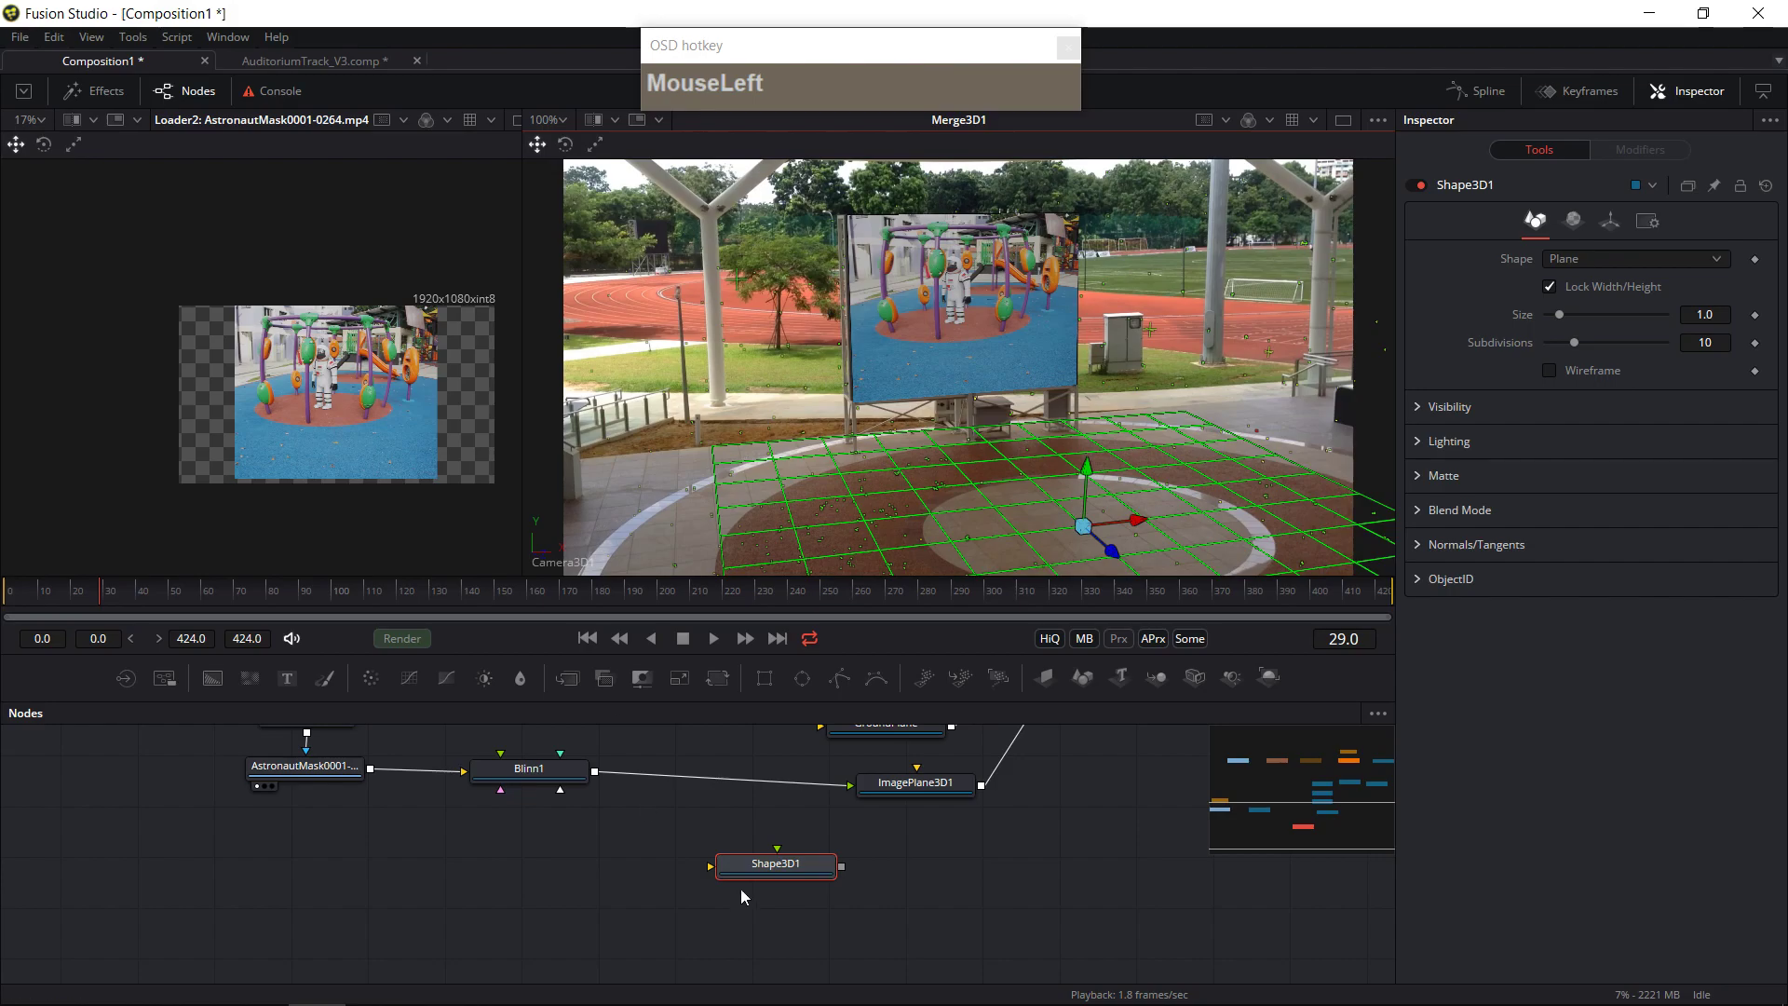
pyautogui.moveTo(724, 879); pyautogui.dragTo(690, 894)
pyautogui.click(686, 894)
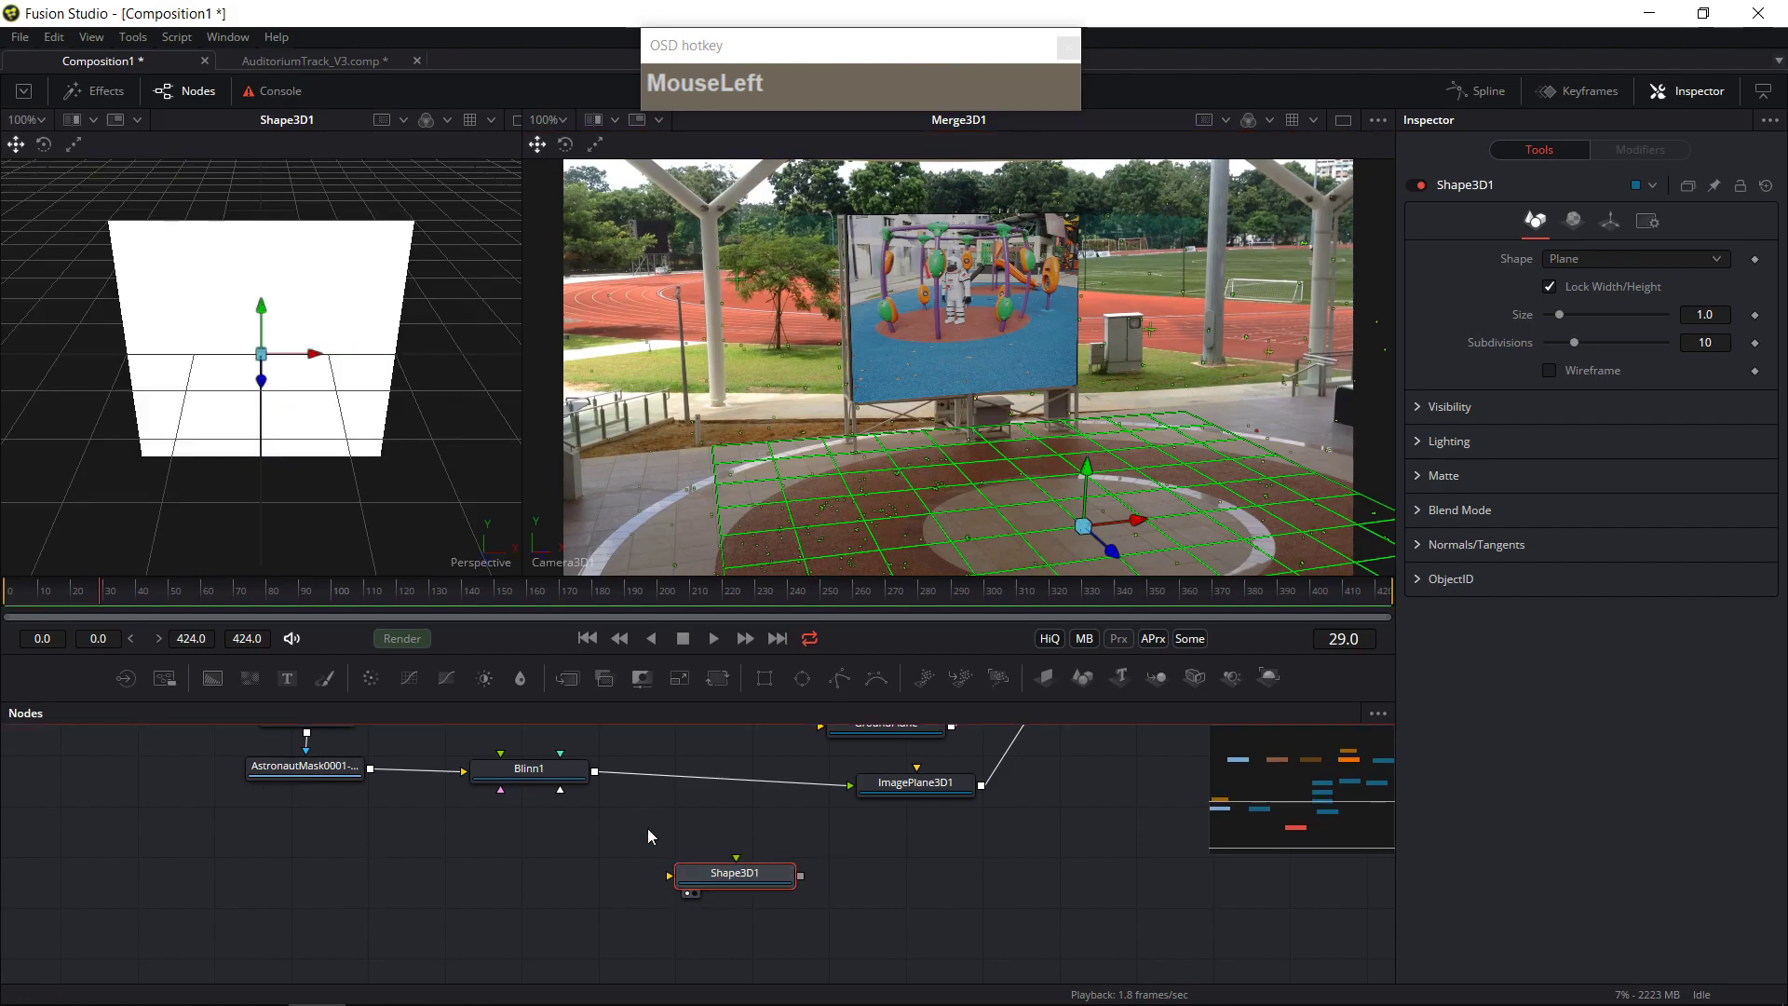
pyautogui.moveTo(304, 490); pyautogui.dragTo(387, 426)
pyautogui.keyDown('ctrl'); pyautogui.scroll(-3, 387, 427); pyautogui.keyUp('ctrl')
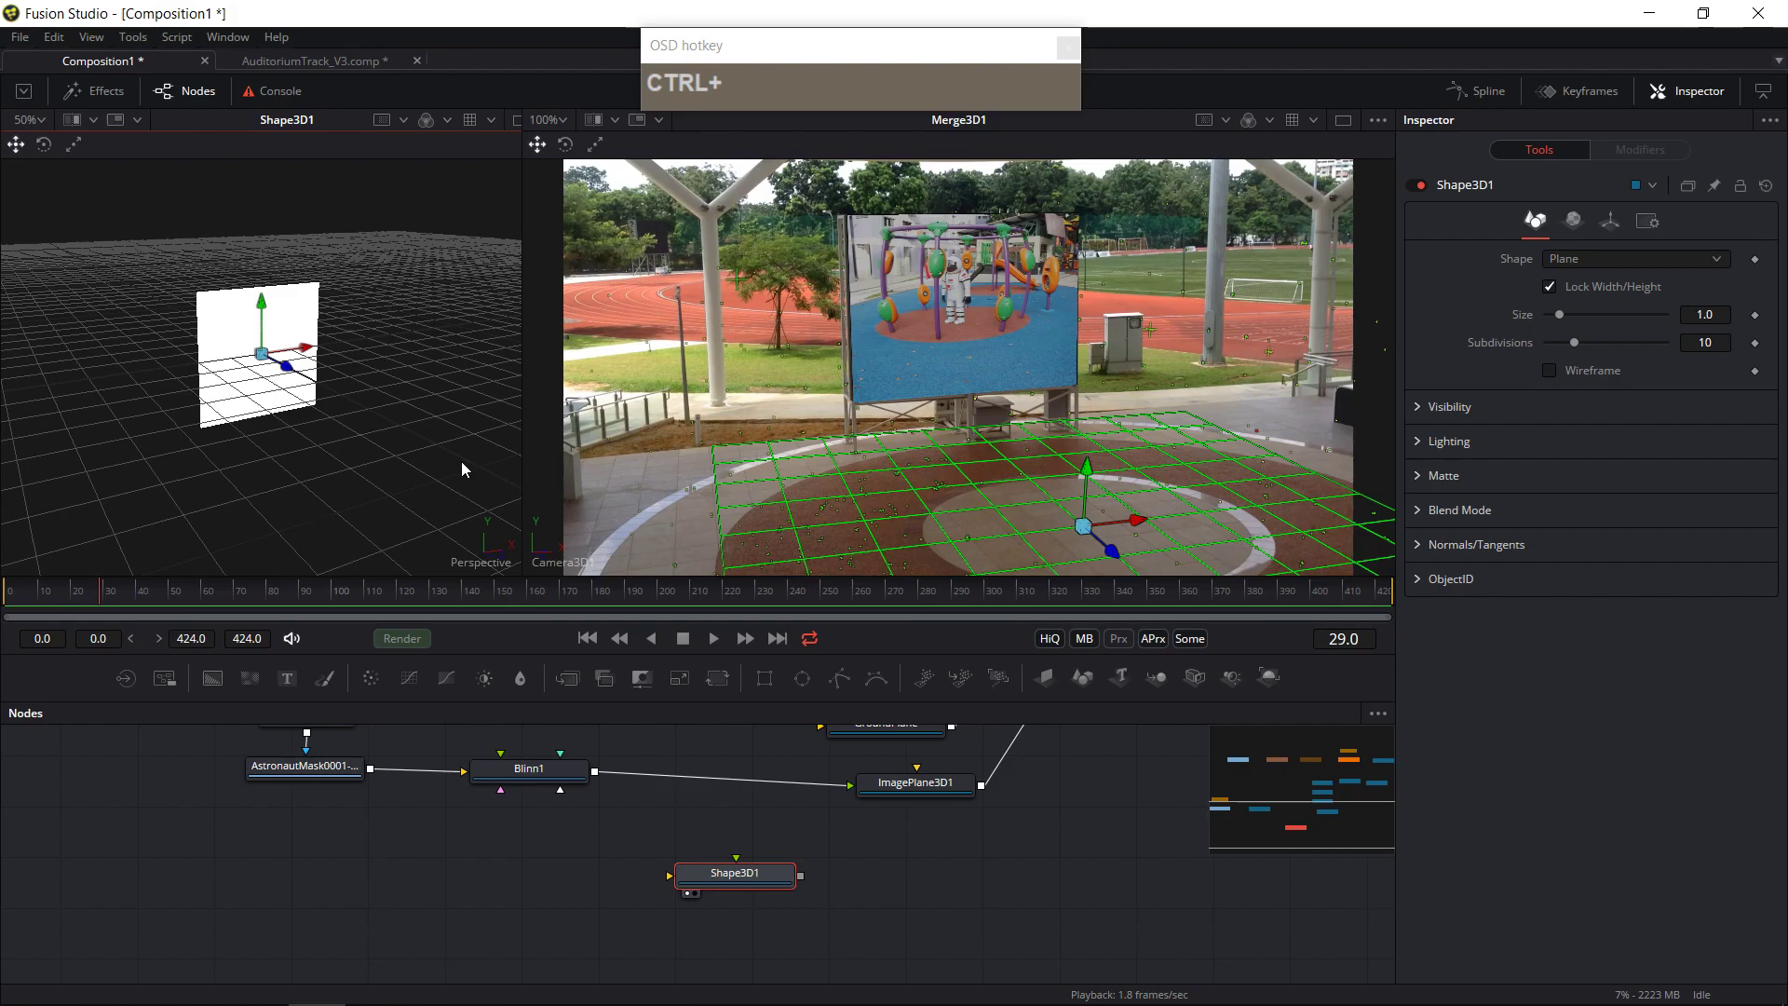
# - Add a Loader node and browse to the Assignment_02 folder inside Compositing_Module for its source file
pyautogui.click(361, 870)
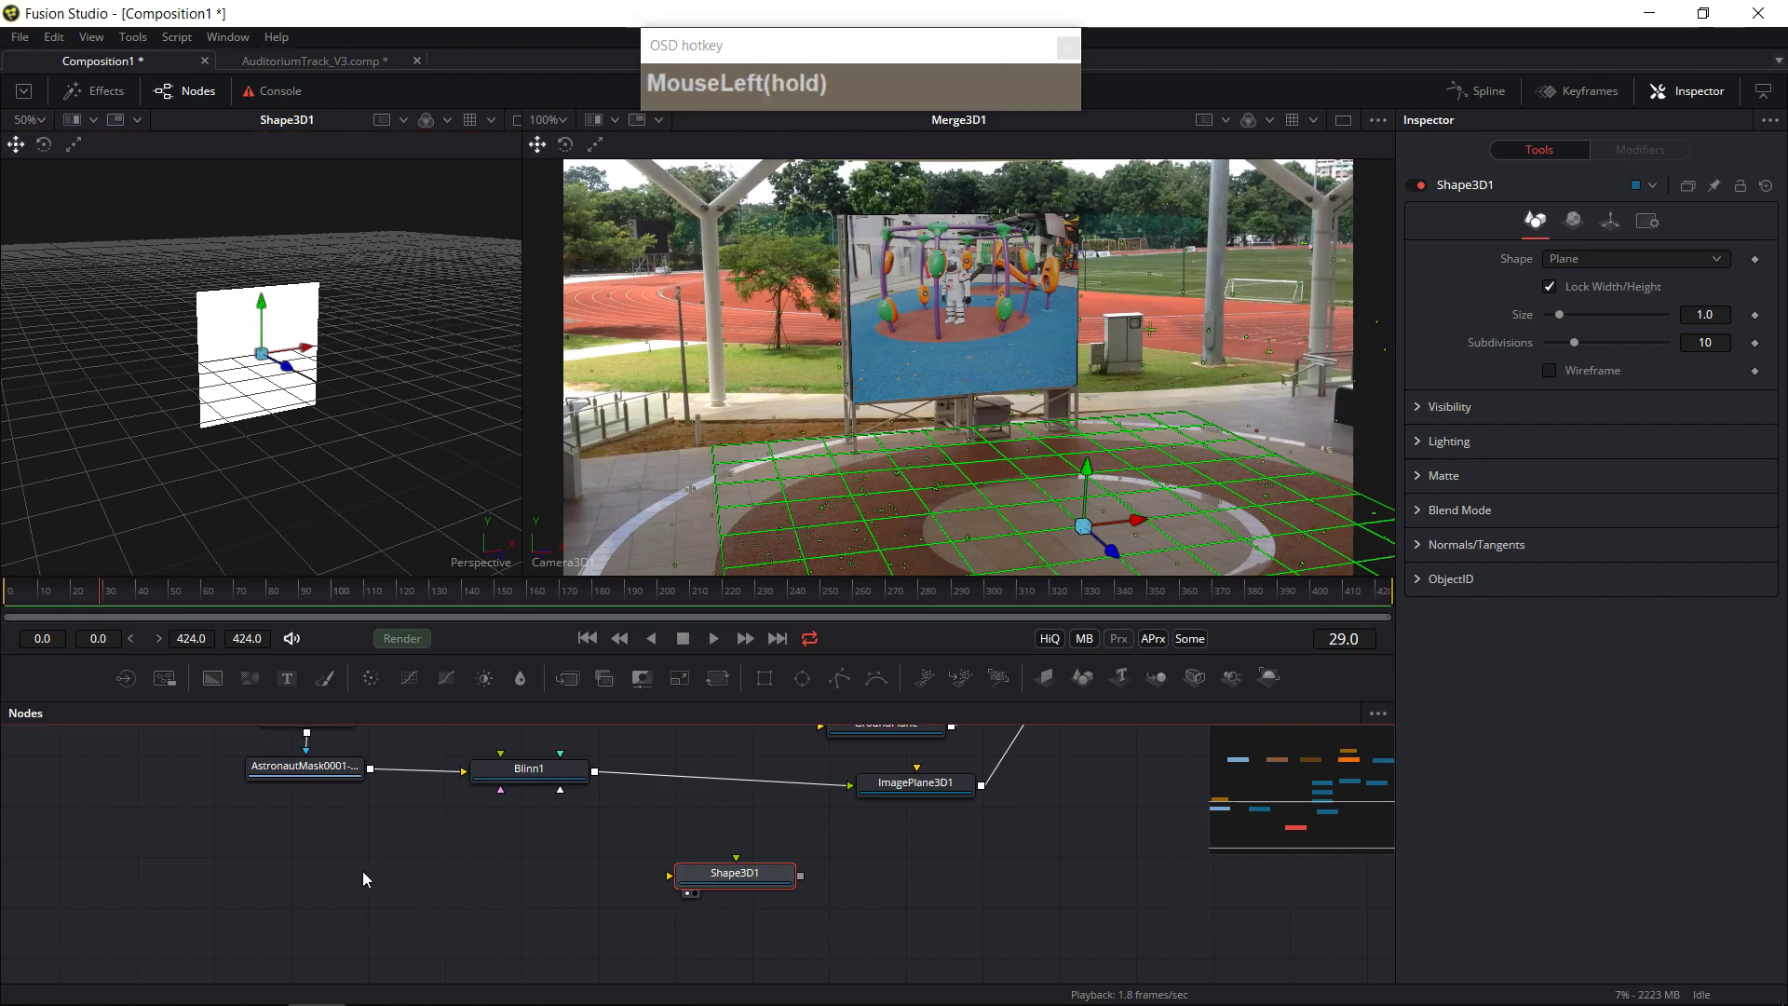
pyautogui.click(121, 676)
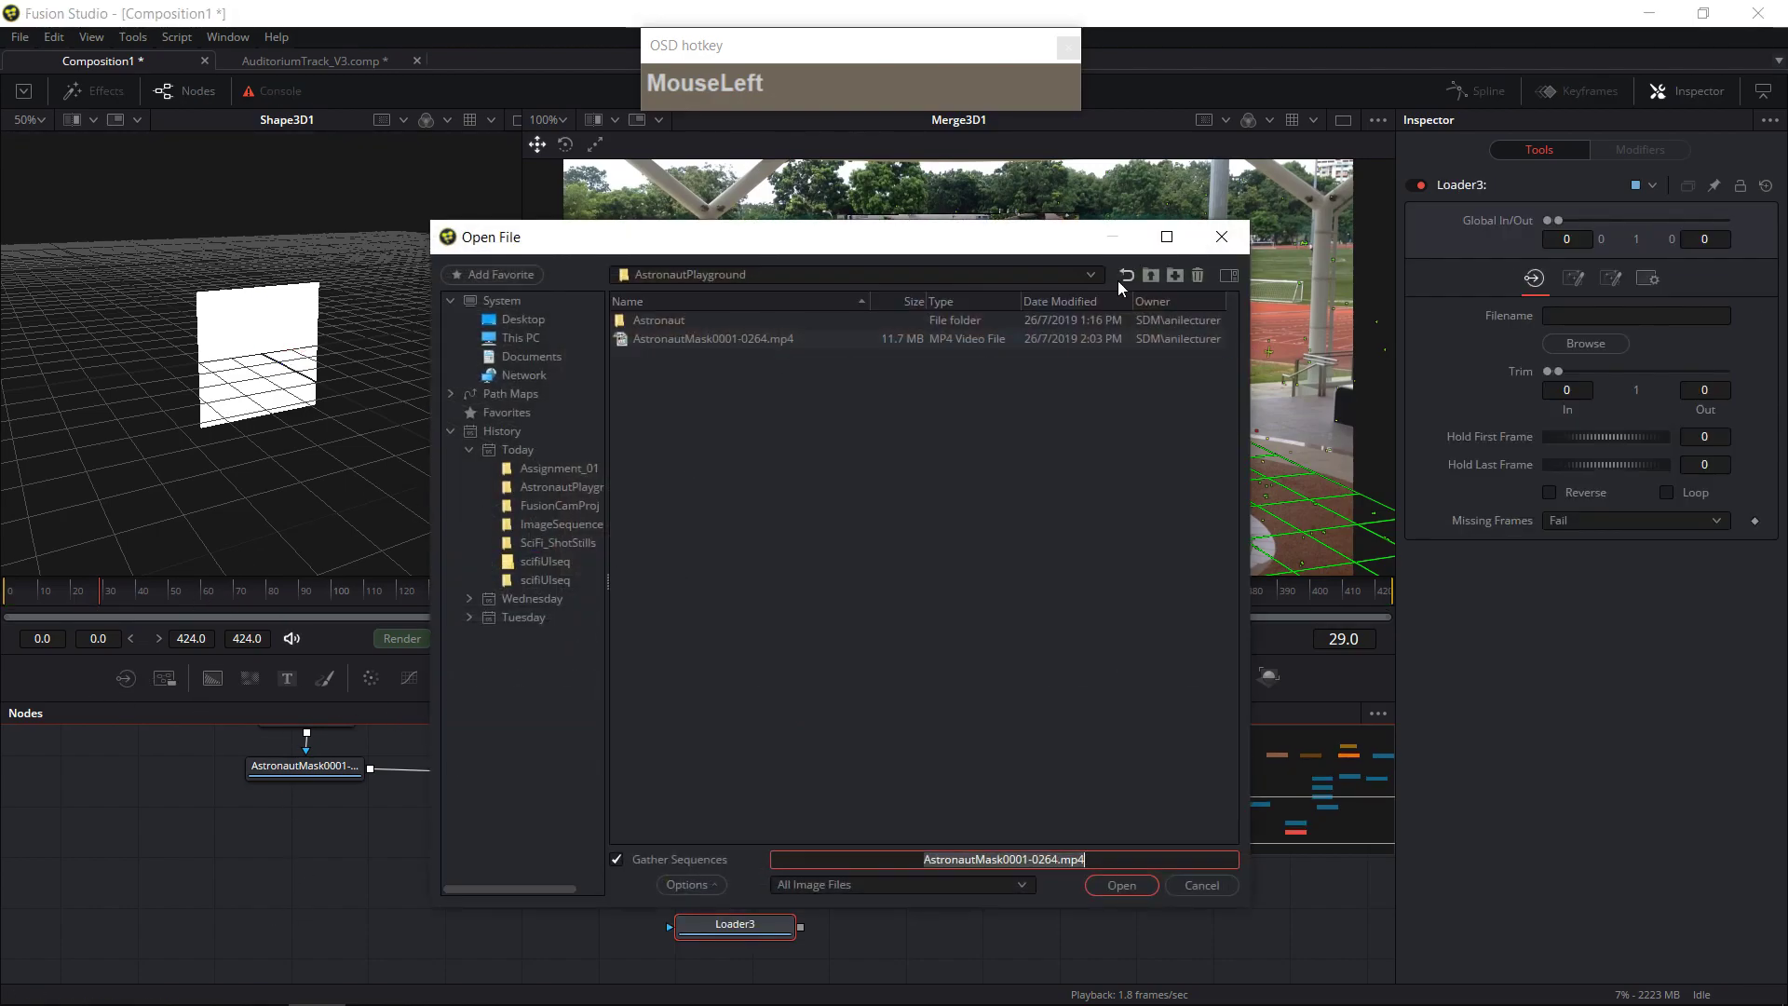
pyautogui.click(1151, 276)
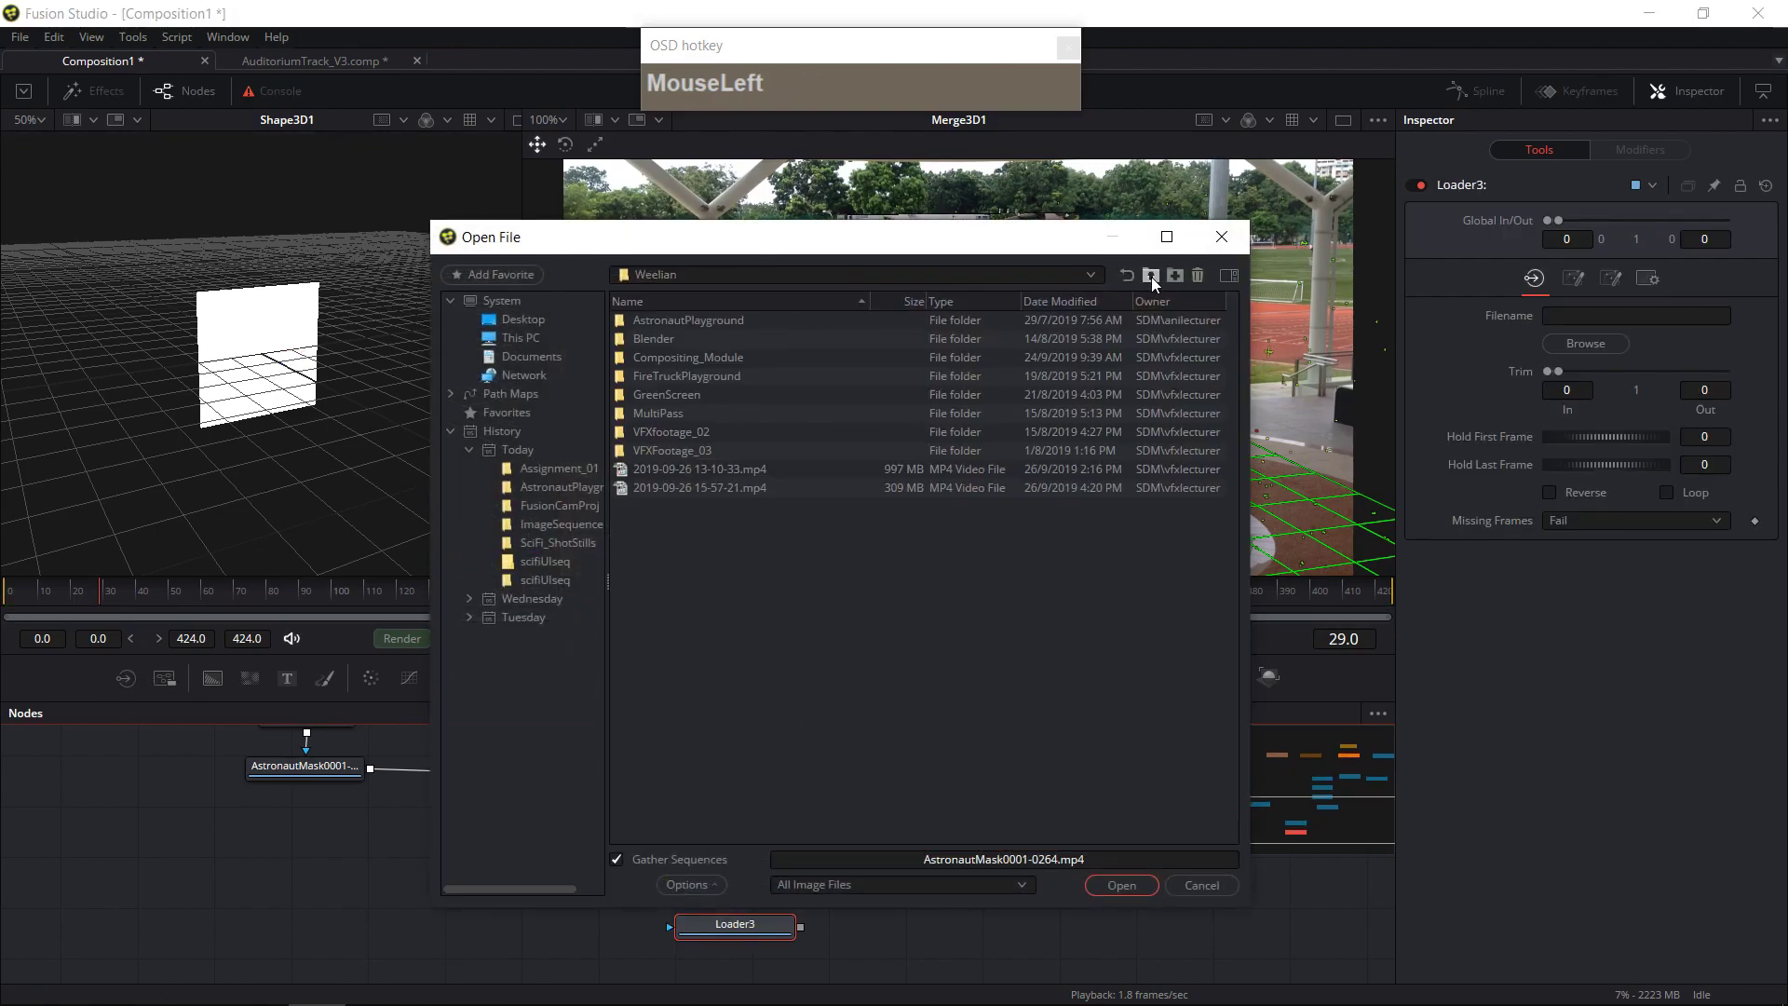
pyautogui.doubleClick(691, 358)
pyautogui.click(676, 319)
pyautogui.click(676, 337)
pyautogui.doubleClick(676, 337)
# - Switch to File Explorer and preview VintageBox.jpg and VintageBox.png from the Assignment_02 folder to compare the two crate images
pyautogui.click(655, 505)
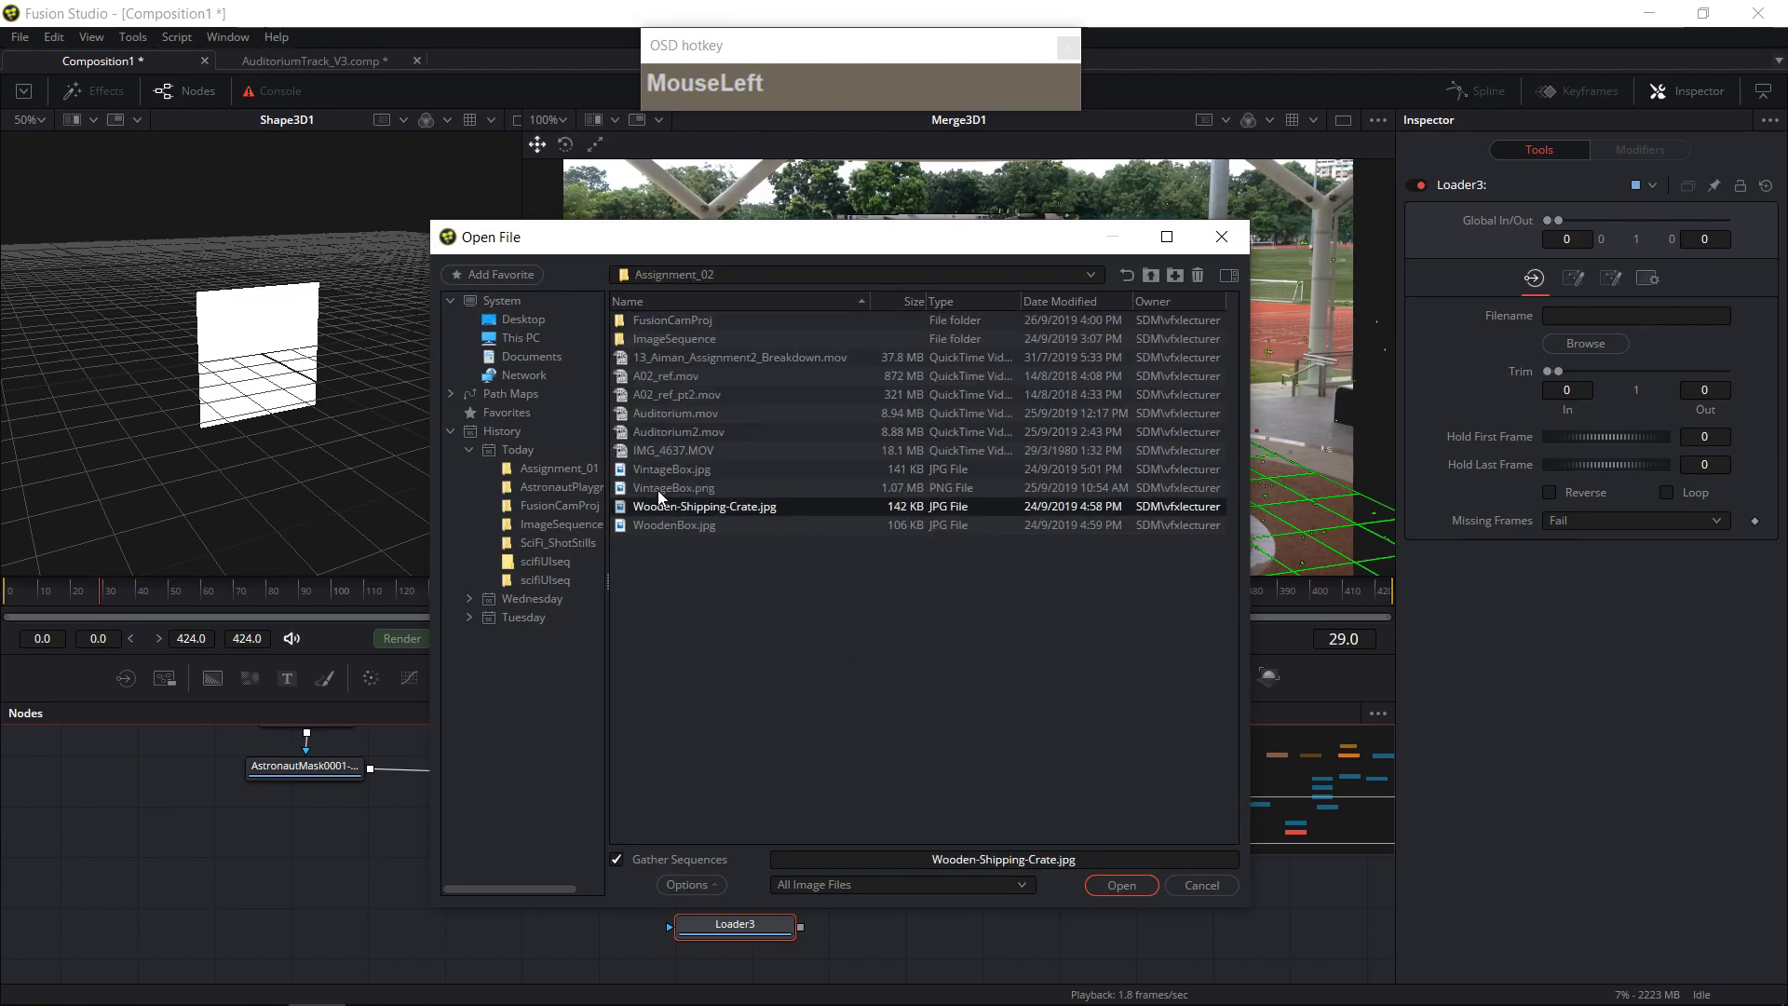
pyautogui.click(665, 482)
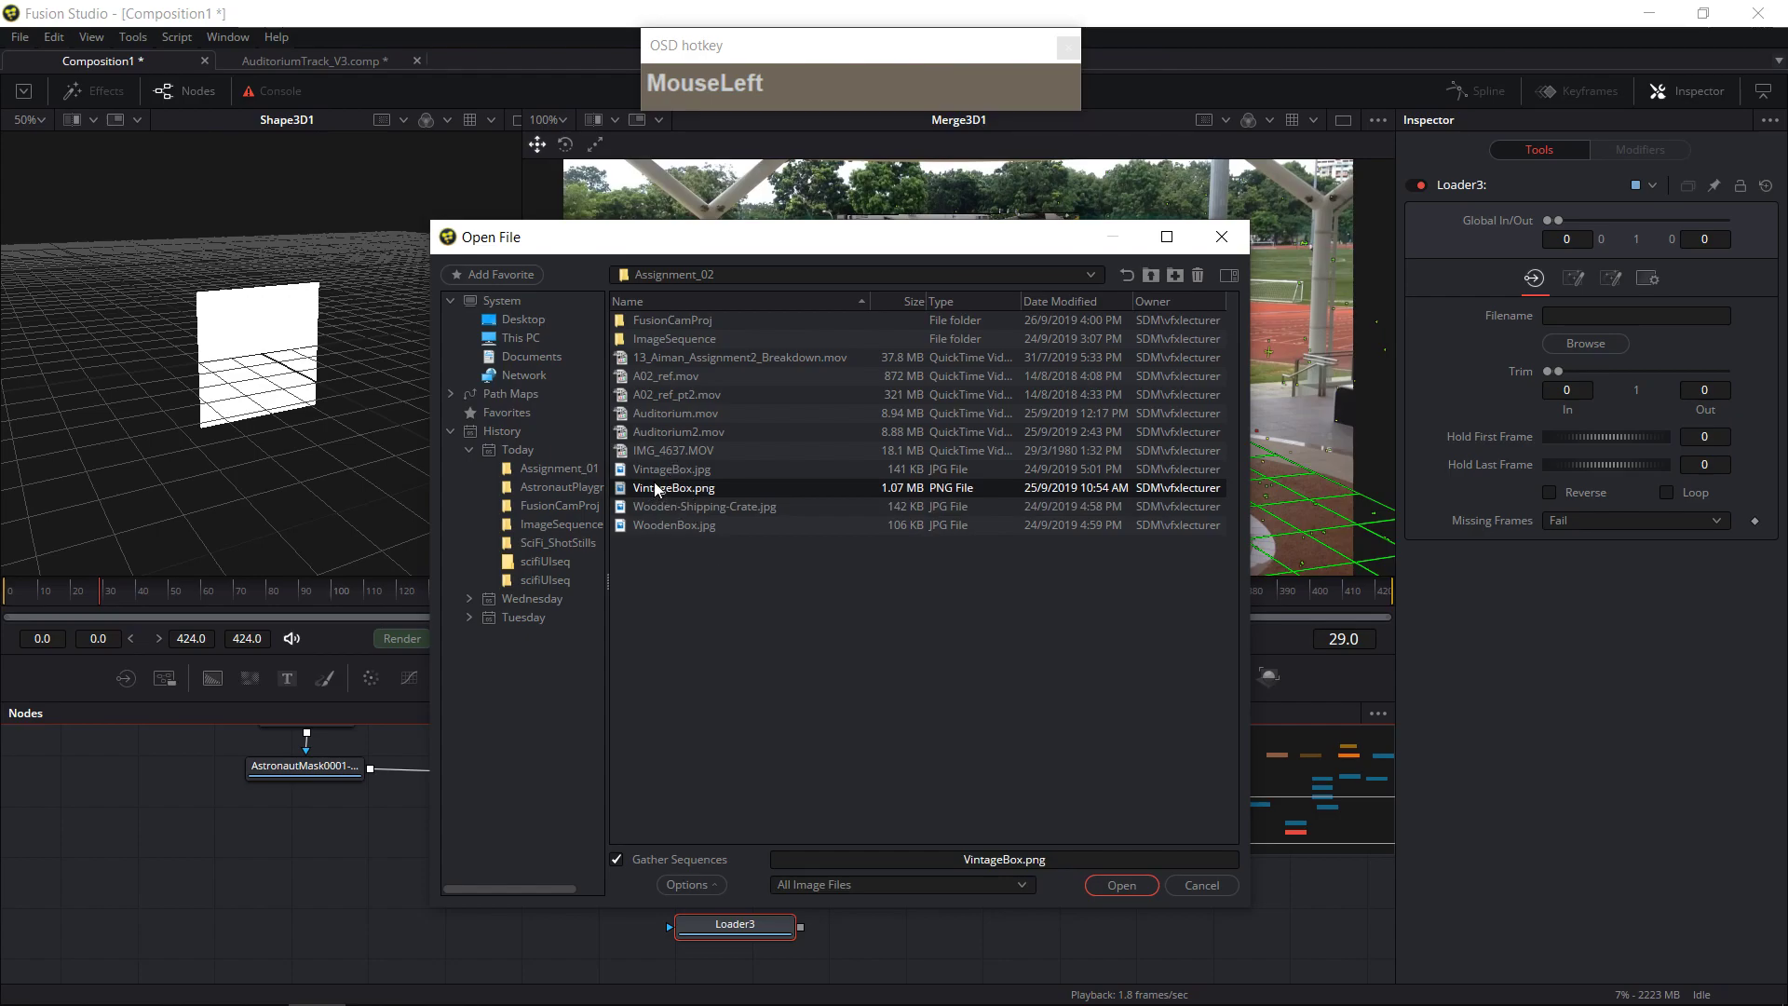
pyautogui.press('Up')
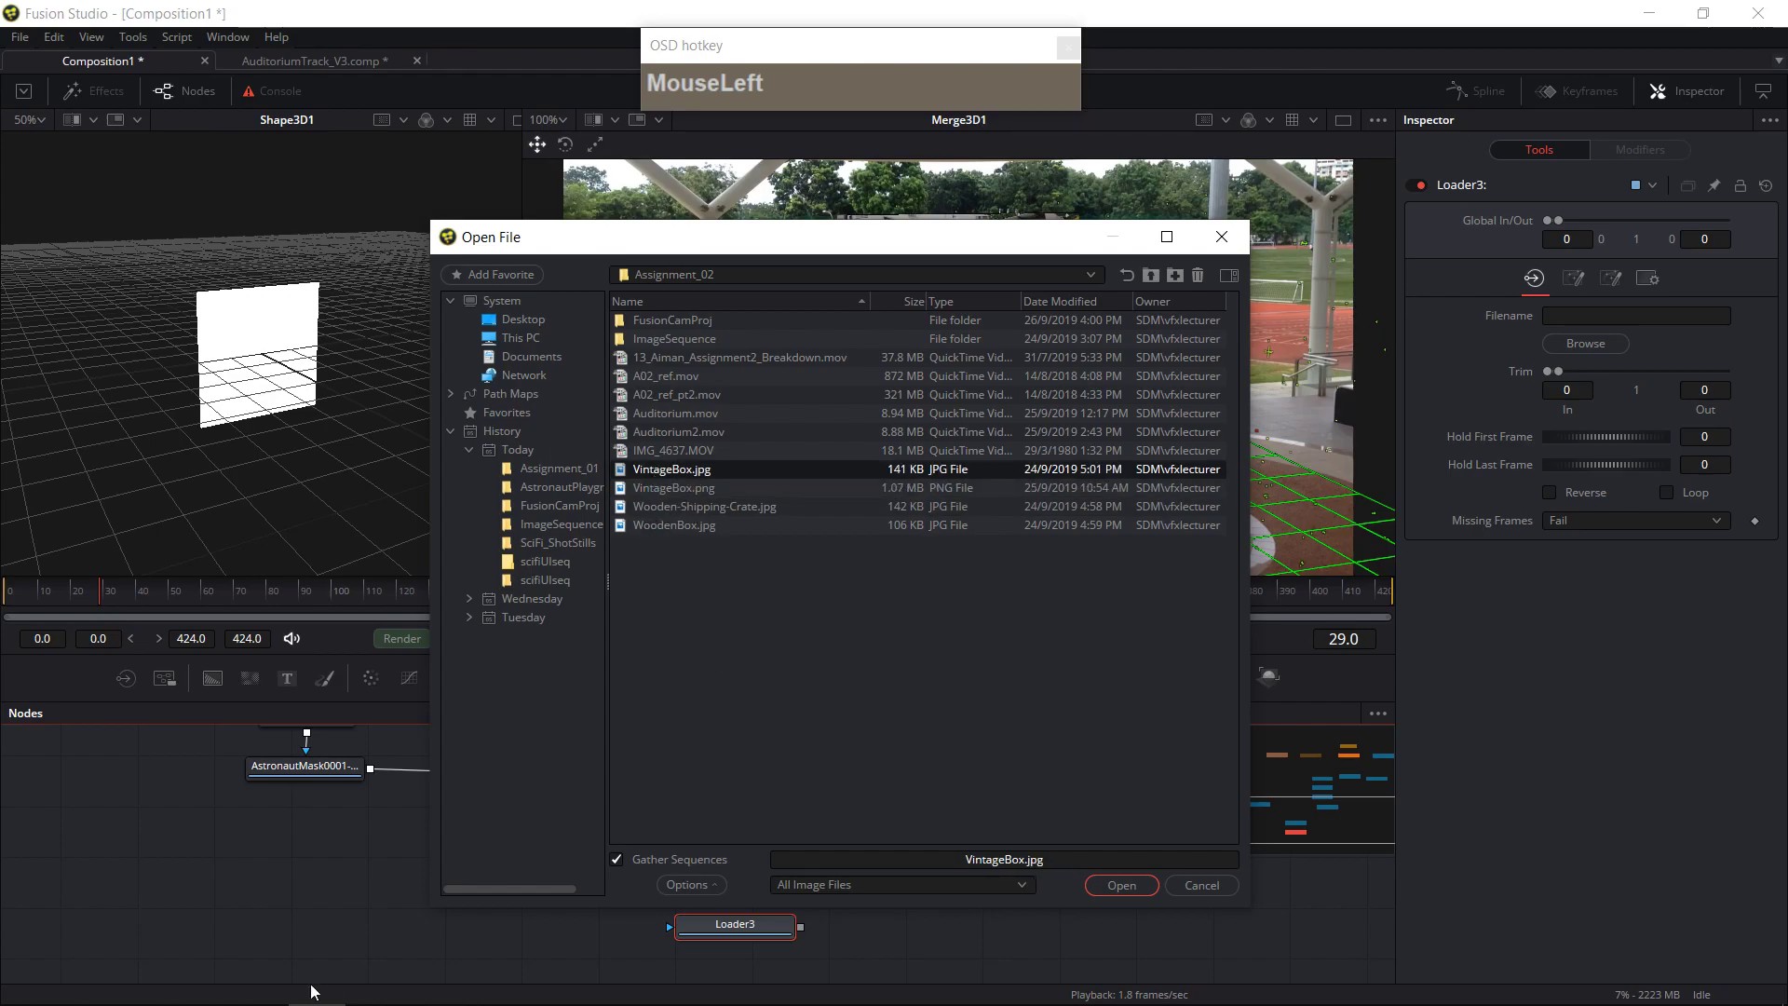
pyautogui.click(200, 989)
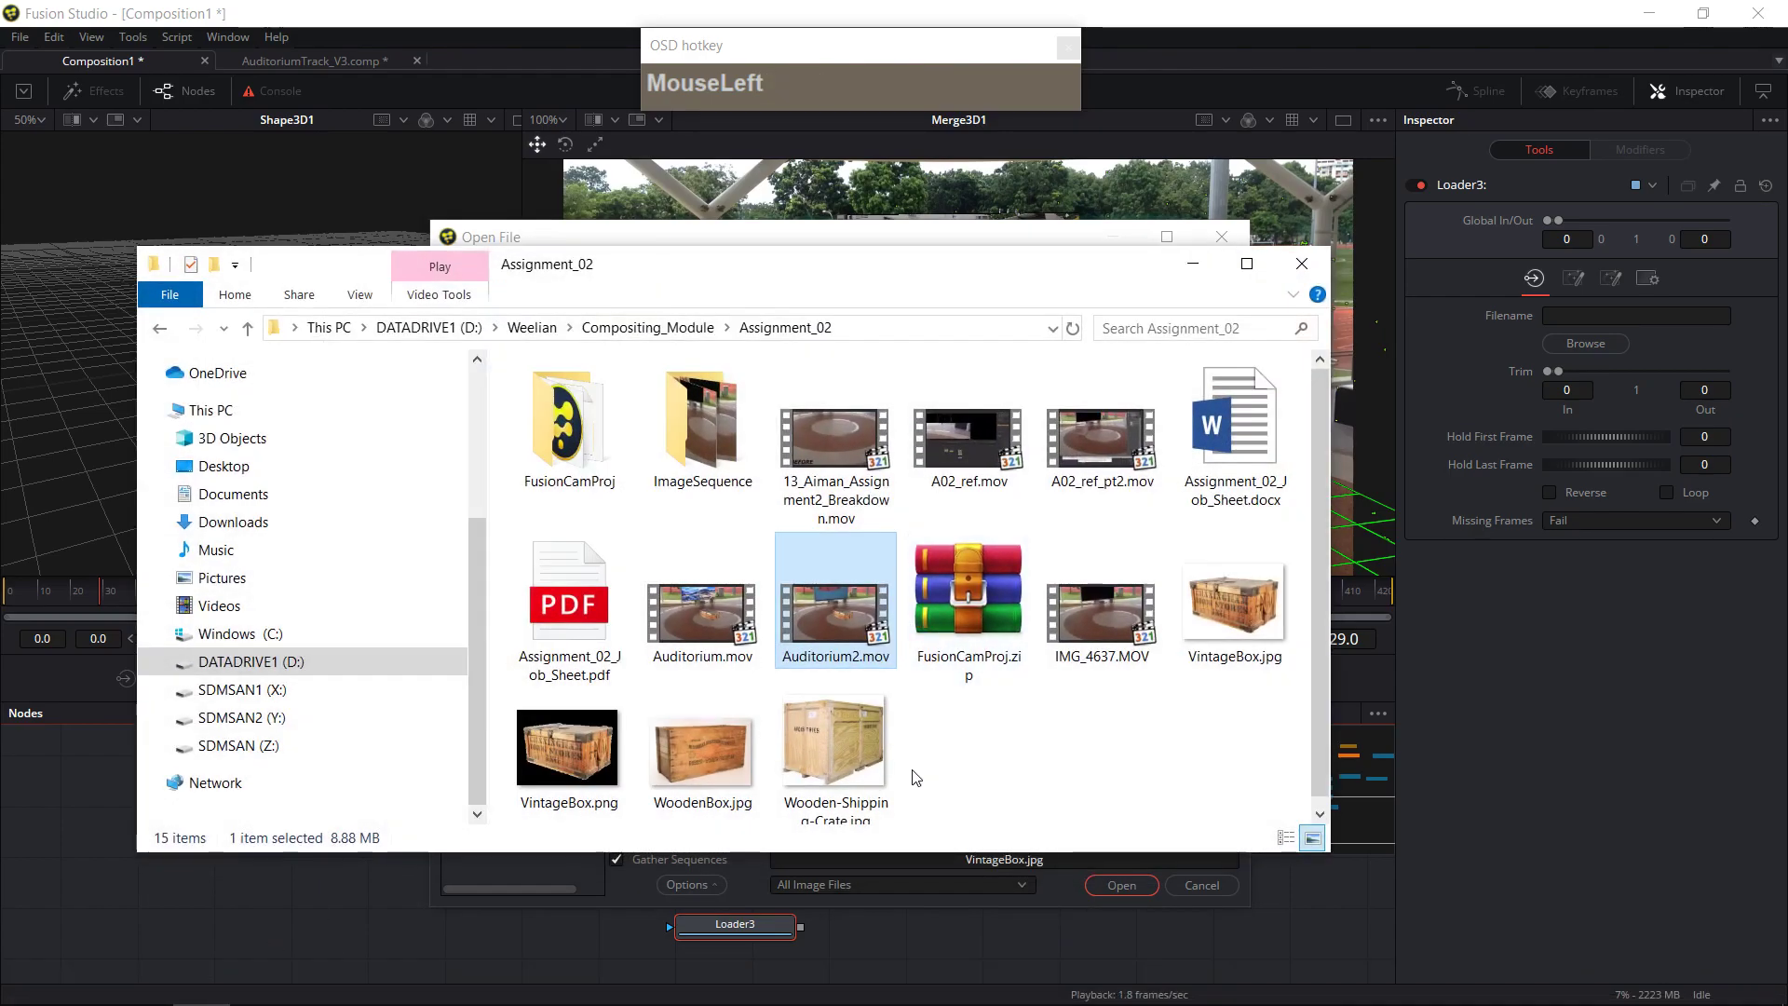
pyautogui.doubleClick(1232, 635)
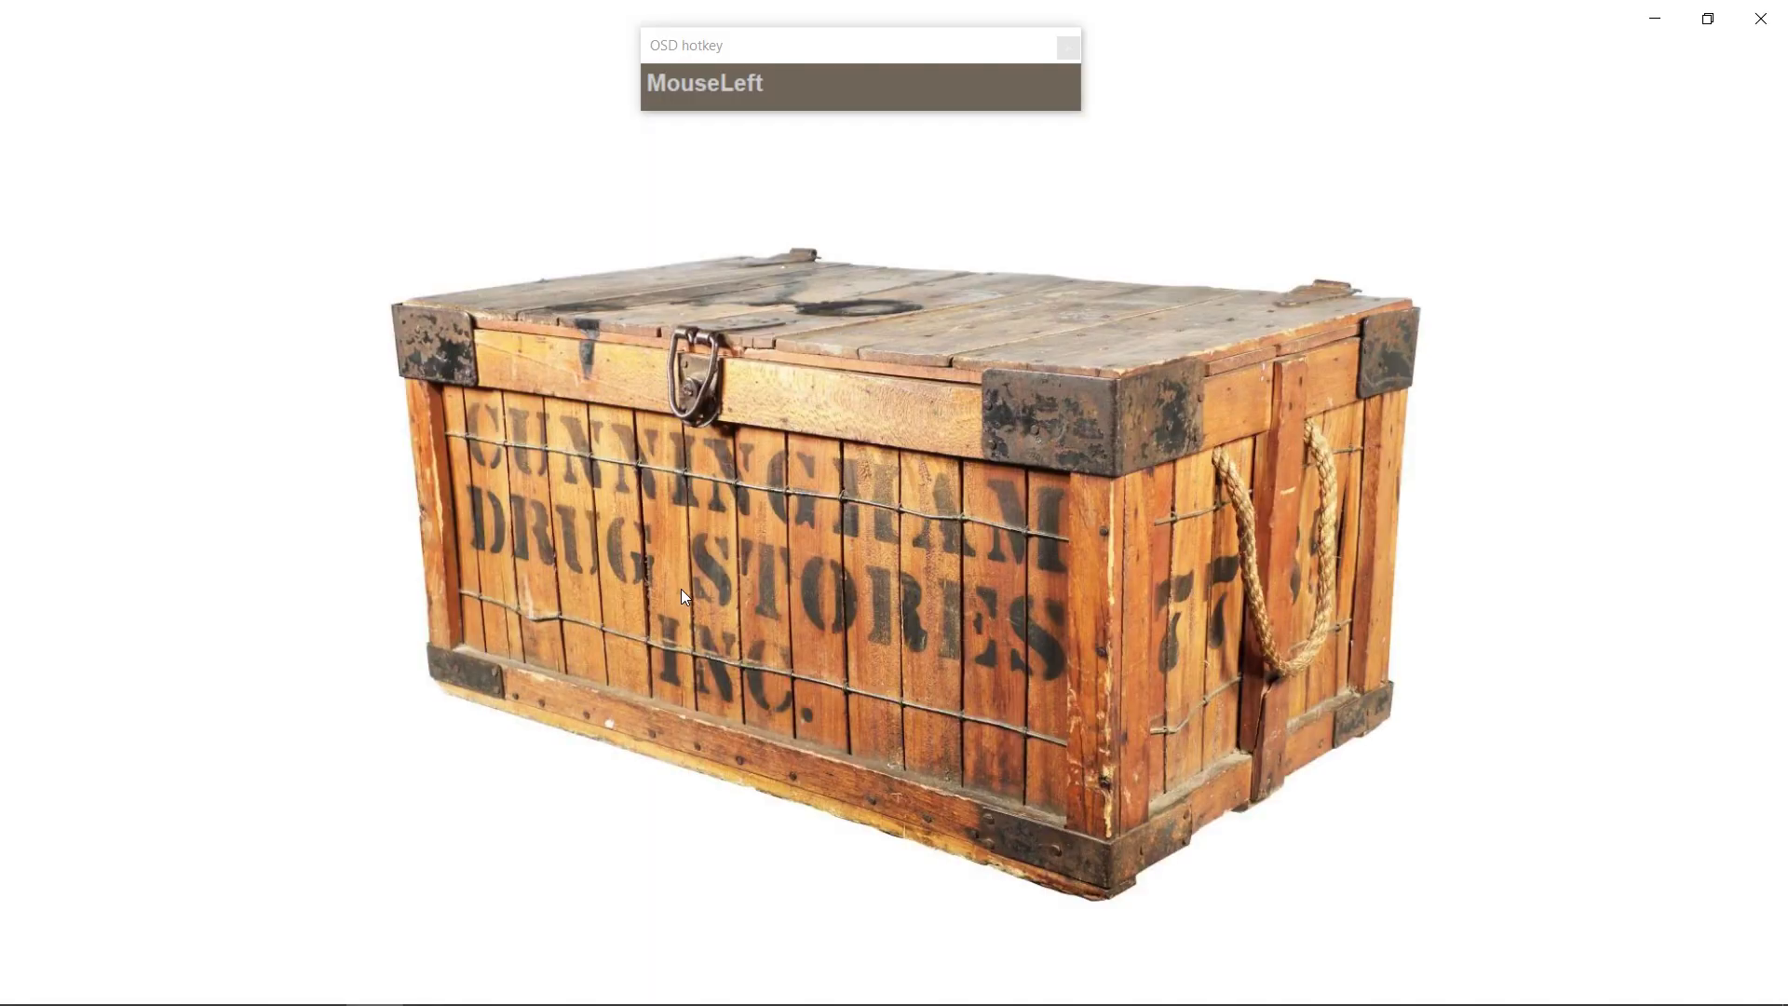
pyautogui.click(1781, 22)
pyautogui.click(566, 753)
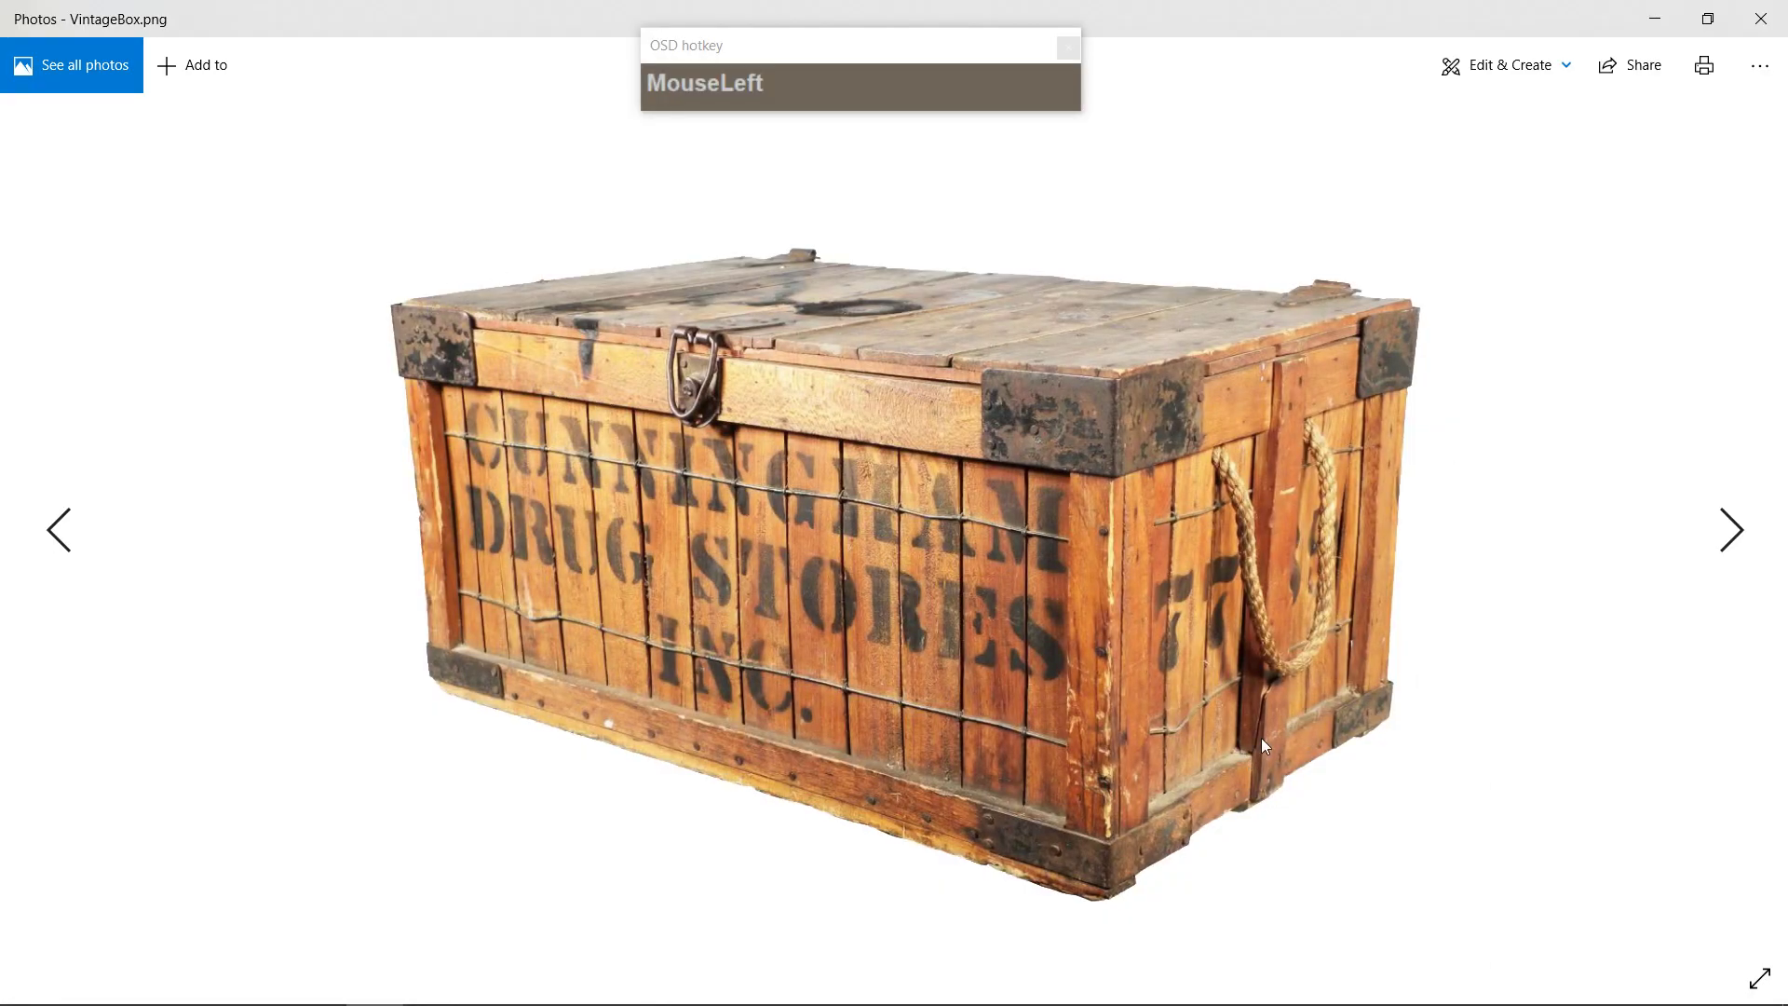
pyautogui.click(1761, 18)
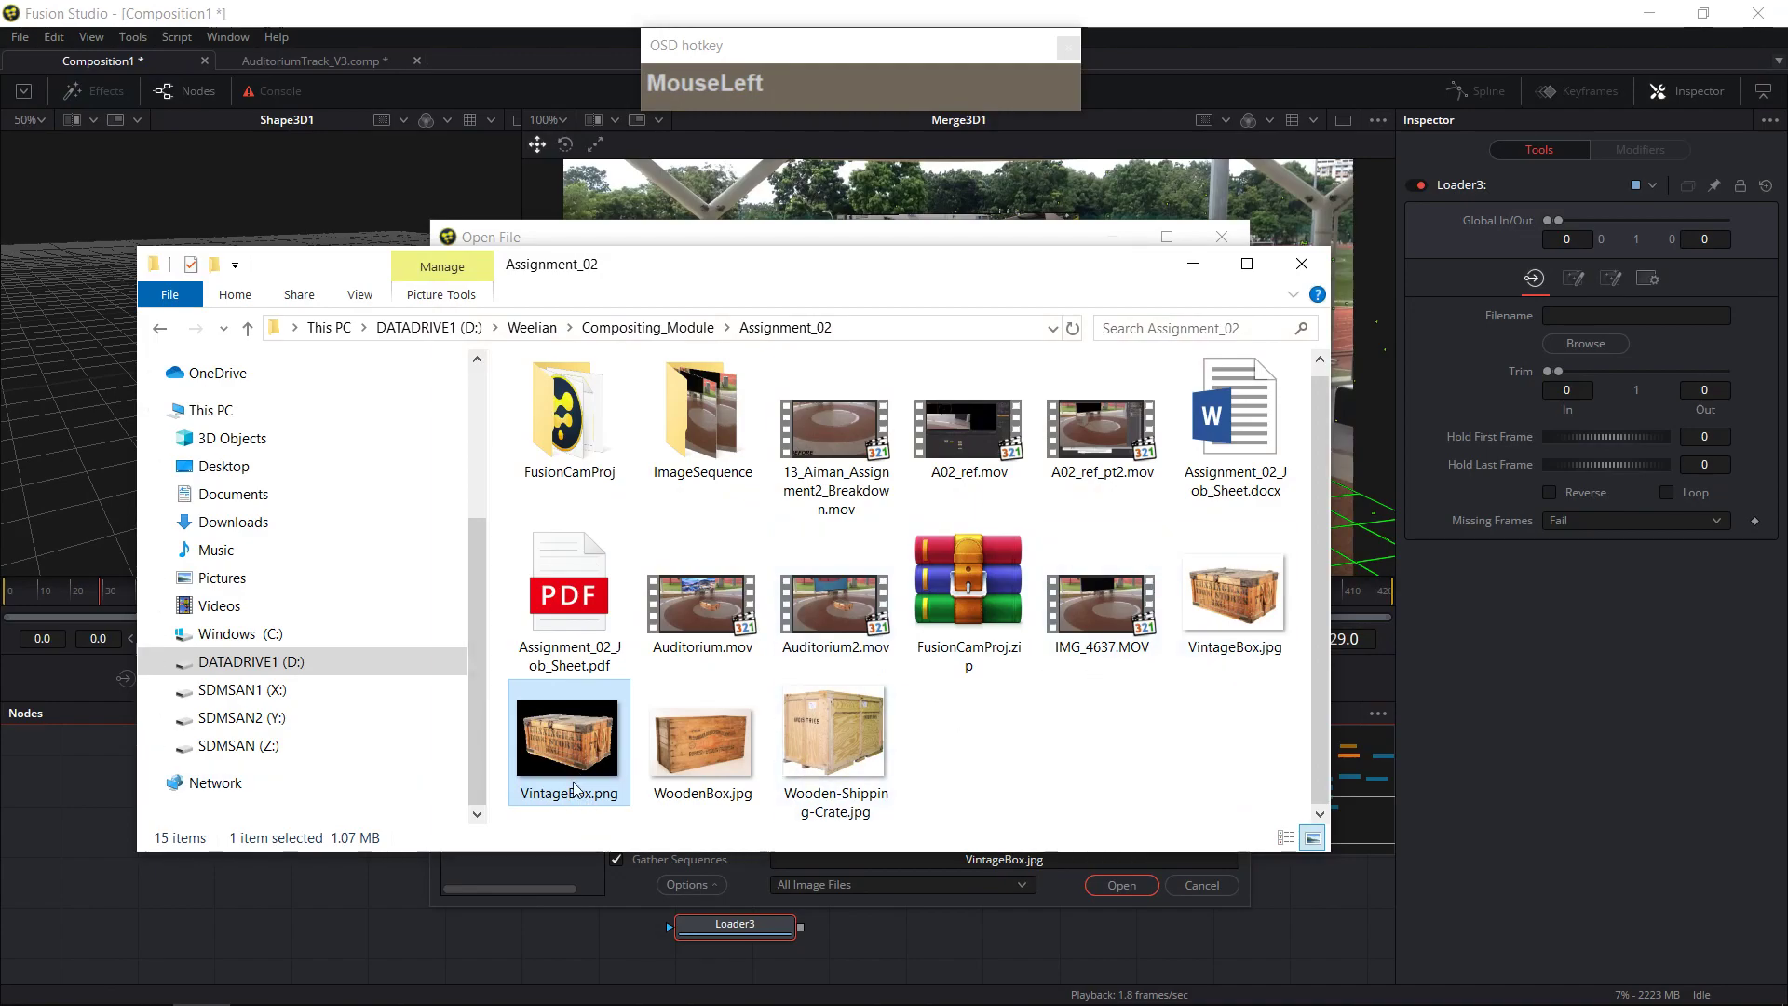
pyautogui.click(1192, 263)
# - Load VintageBox.png into the Loader node and arrange it and Shape3D1 side by side below the Blinn1 row
pyautogui.click(705, 494)
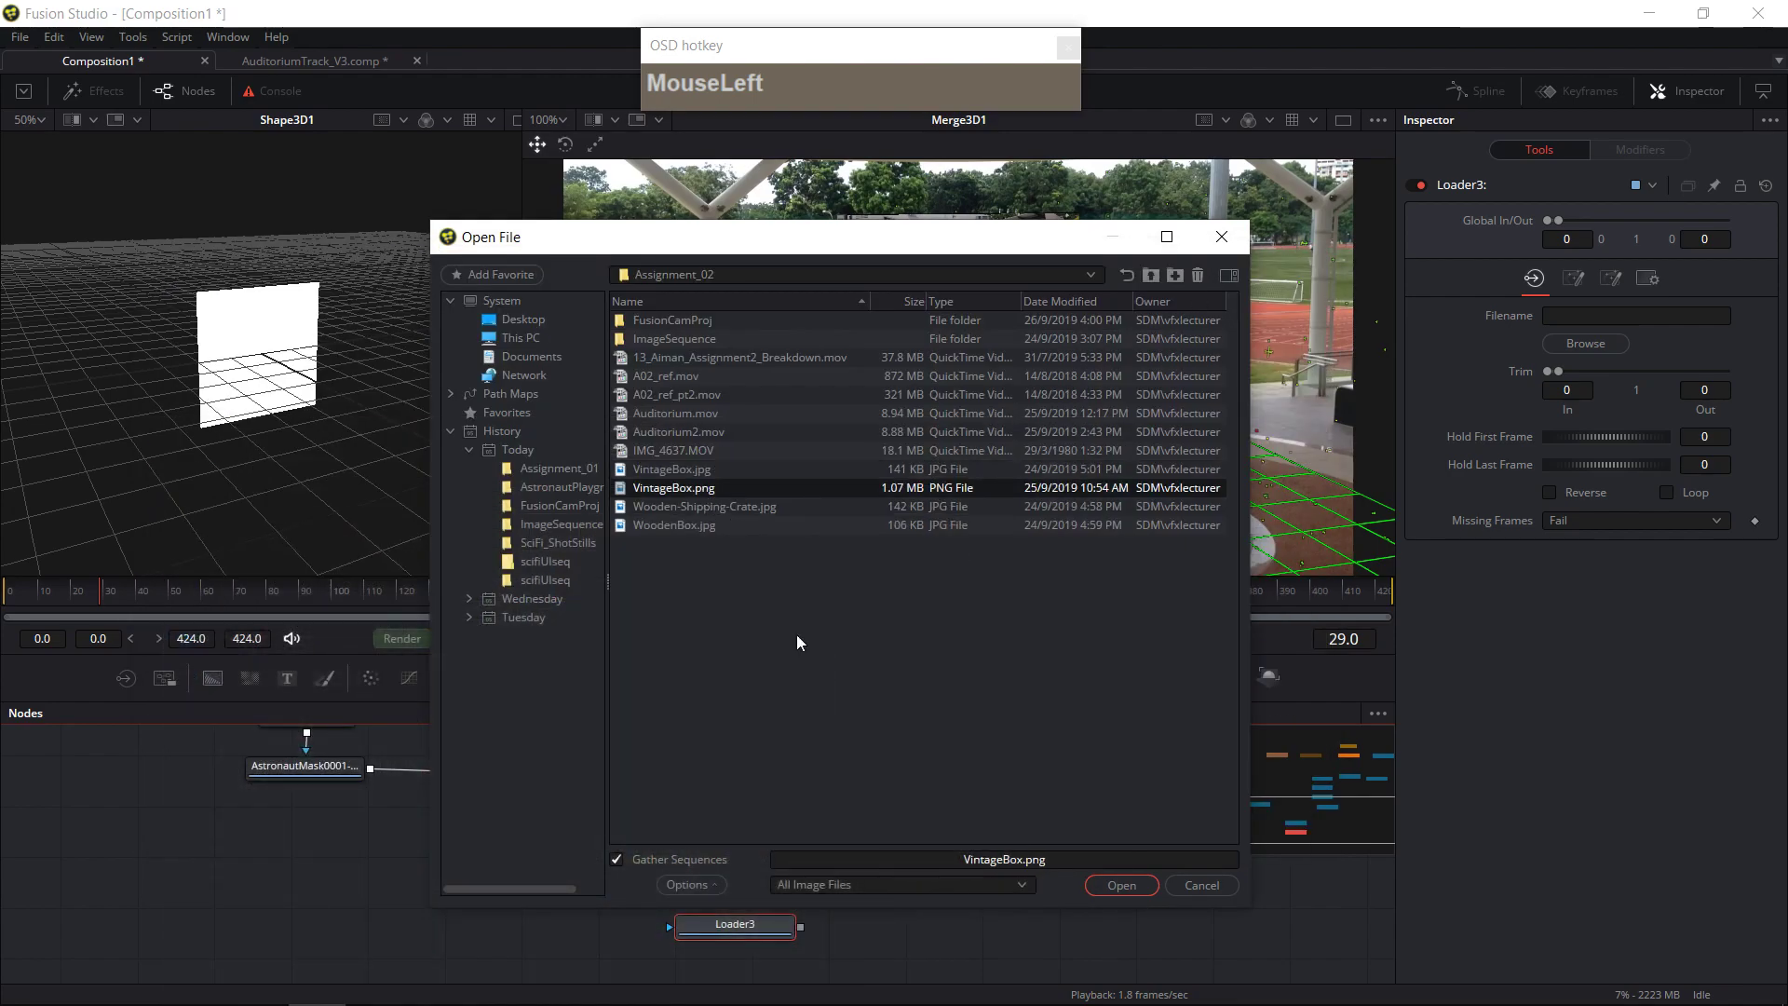
pyautogui.click(1113, 886)
pyautogui.moveTo(745, 931); pyautogui.dragTo(345, 883)
pyautogui.moveTo(738, 877); pyautogui.dragTo(601, 887)
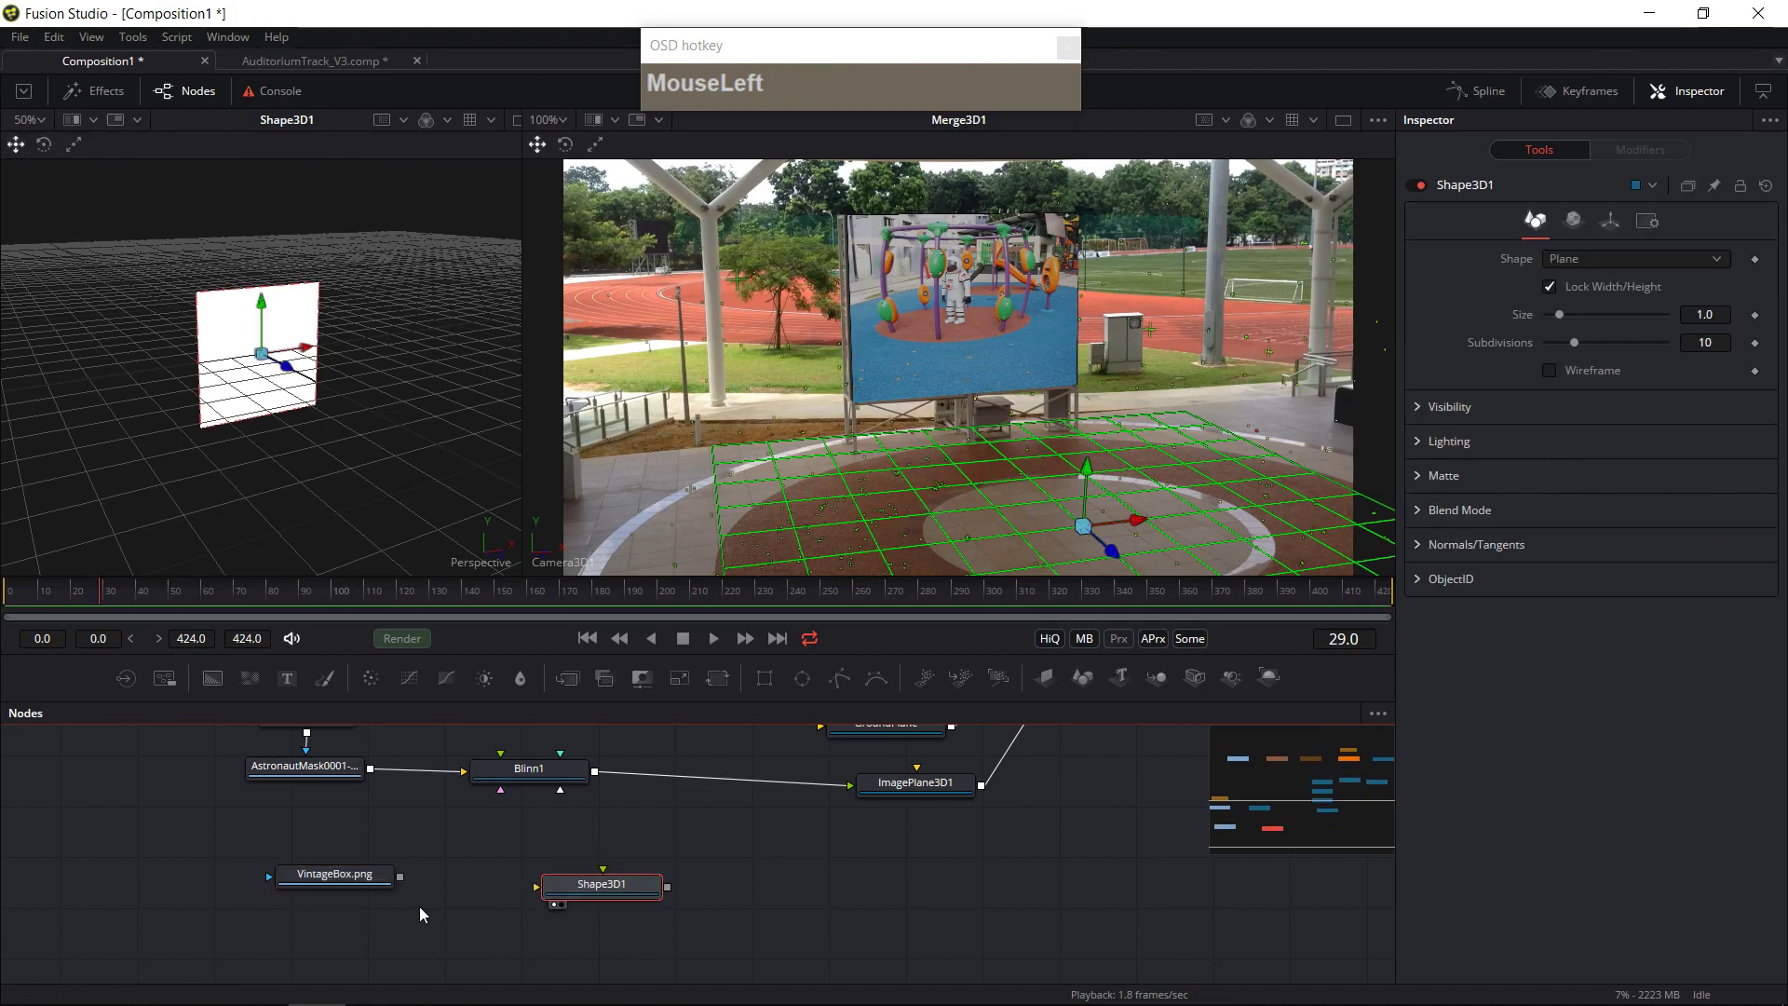
# - Duplicate the Blinn1 material and wire the copy between VintageBox.png and Shape3D1
pyautogui.click(533, 768)
pyautogui.hotkey('ctrl', 'c')
pyautogui.click(456, 853)
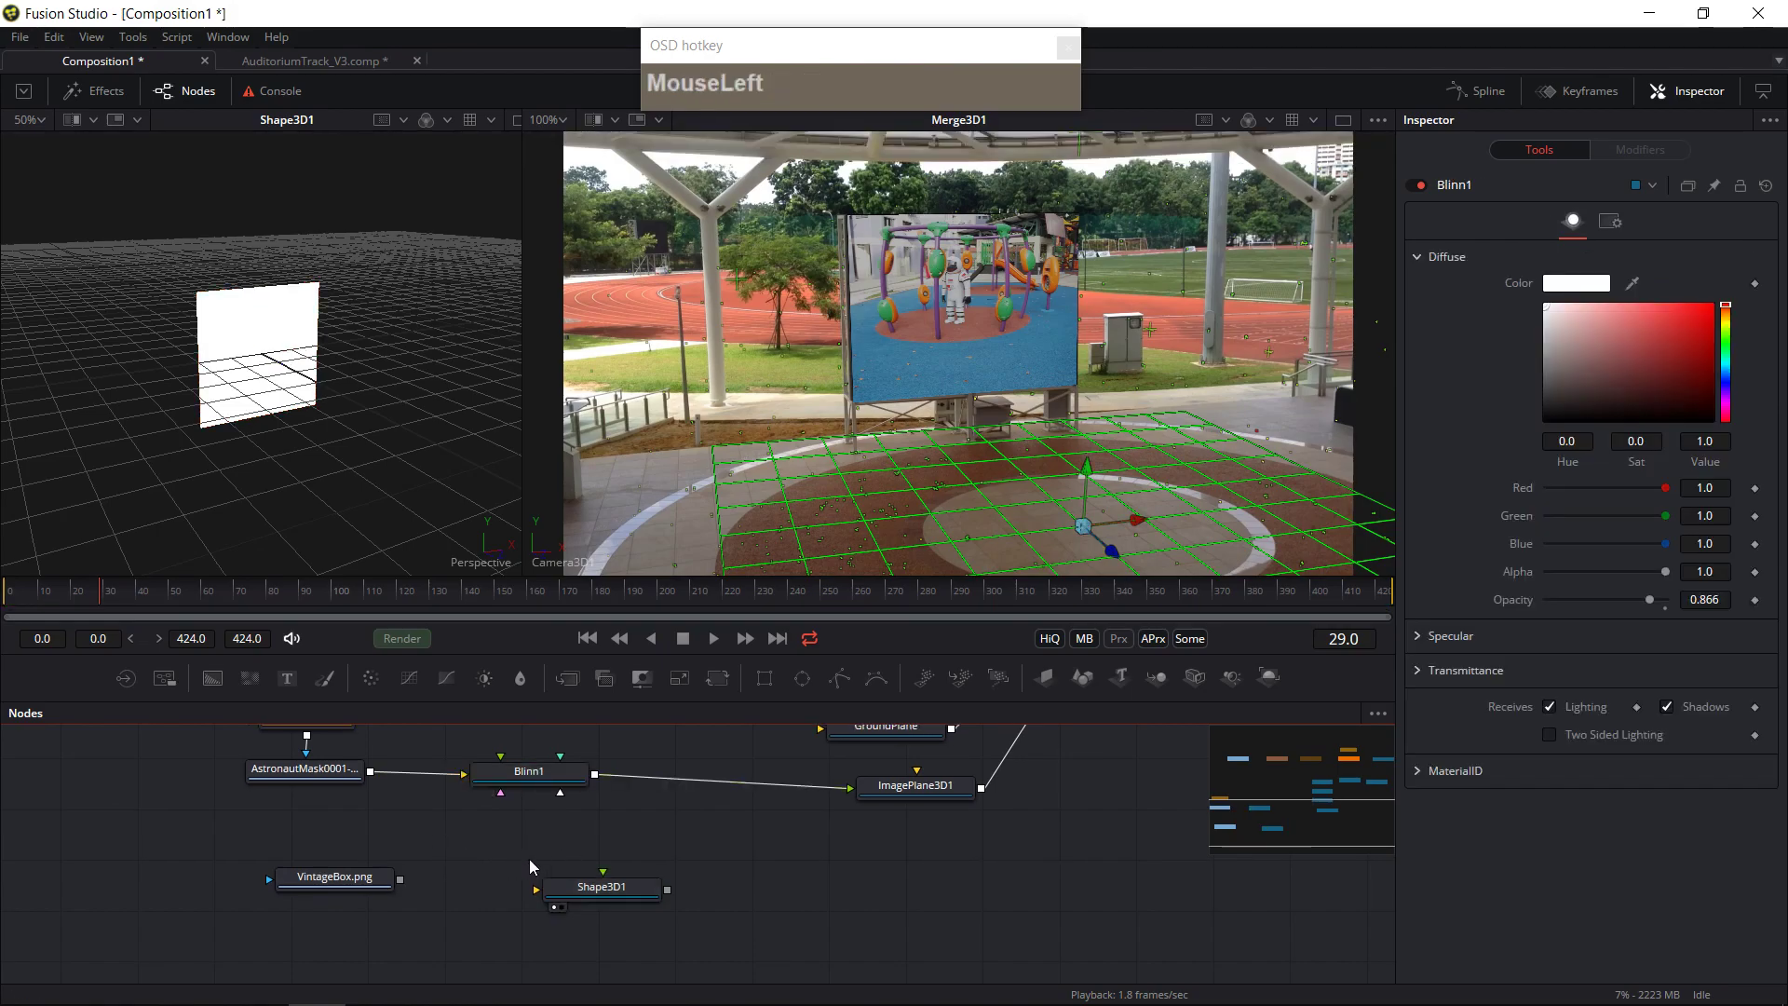
pyautogui.hotkey('ctrl', 'v')
pyautogui.moveTo(382, 876); pyautogui.dragTo(570, 890)
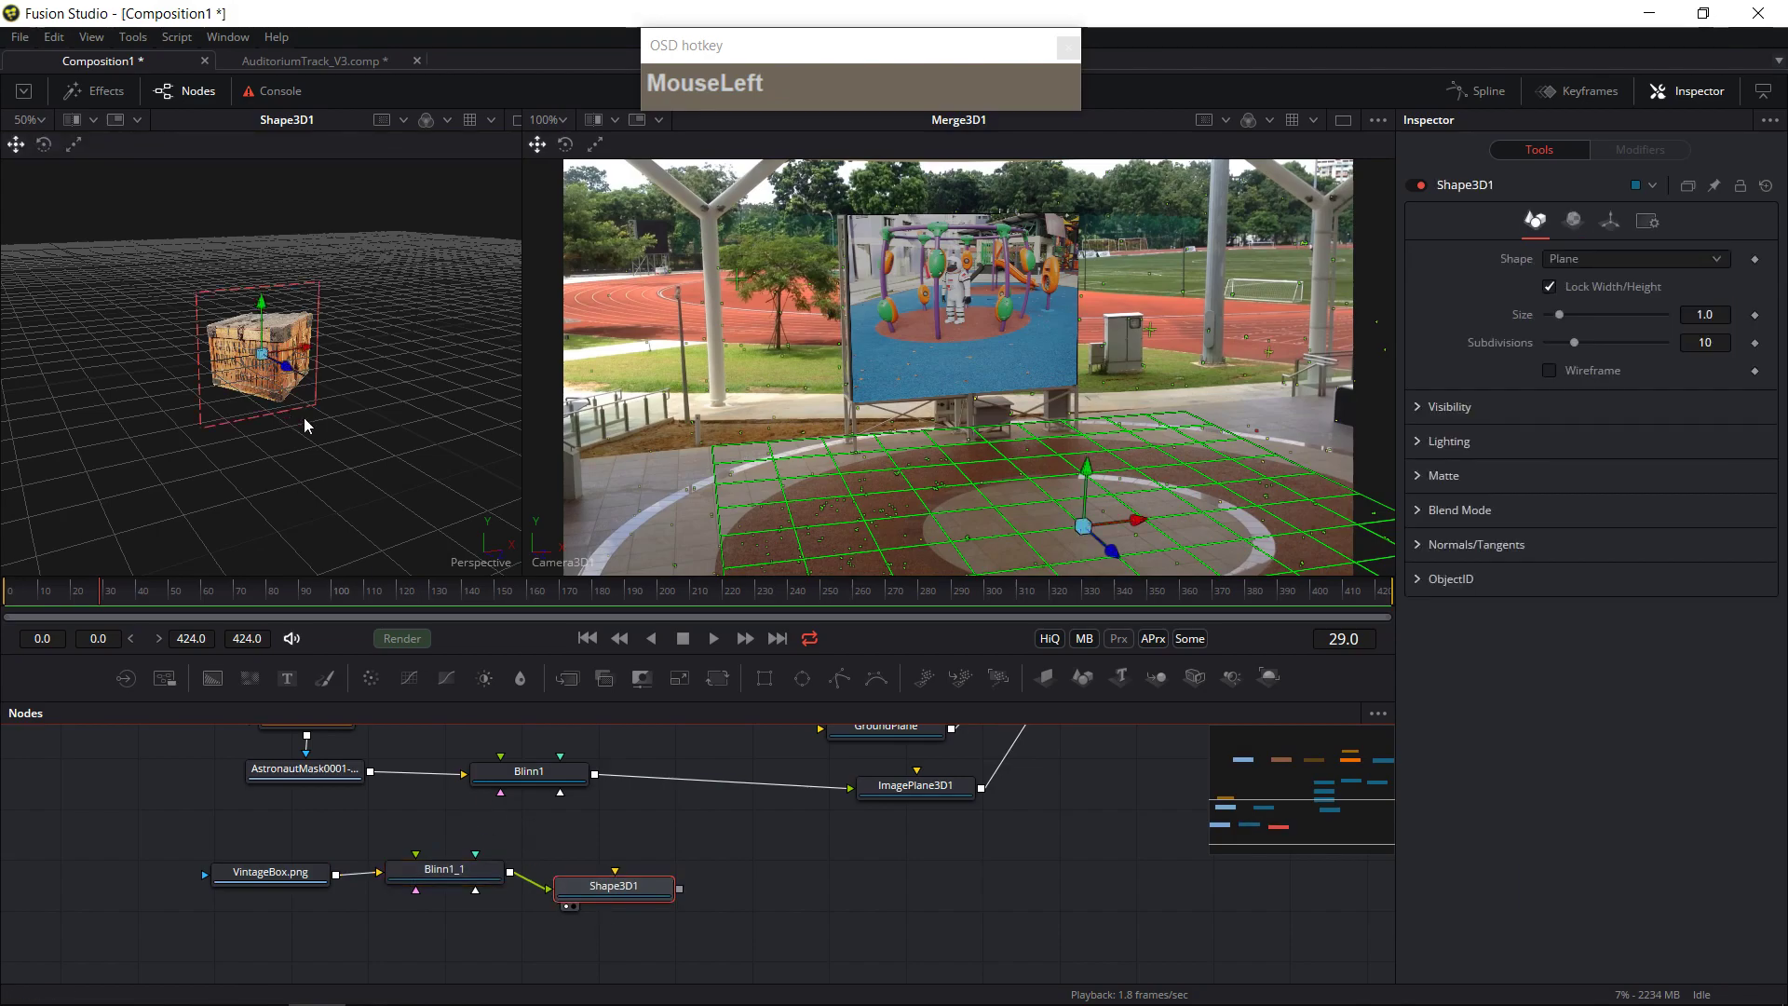
# - Align Shape3D1 with its input nodes, unlock its scale axes and widen the X scale to about 1.457
pyautogui.moveTo(341, 435); pyautogui.dragTo(326, 499)
pyautogui.scroll(1, 266, 442)
pyautogui.scroll(2, 289, 489)
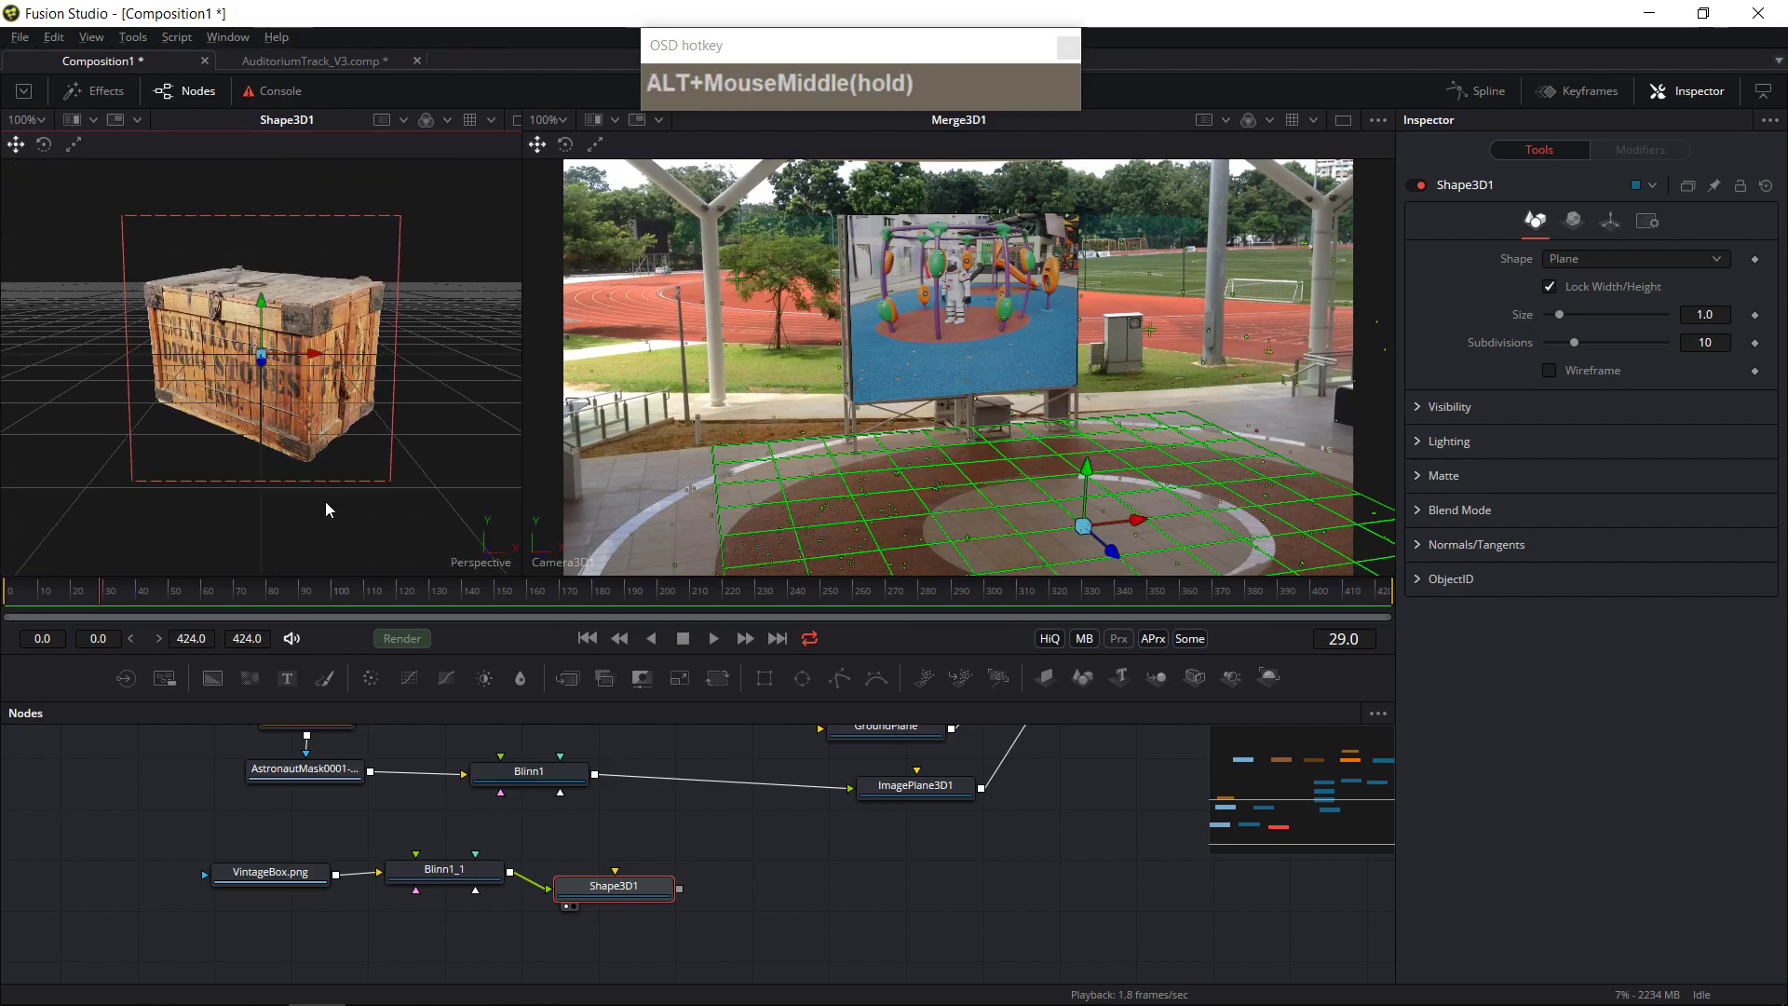
pyautogui.moveTo(639, 908); pyautogui.dragTo(642, 893)
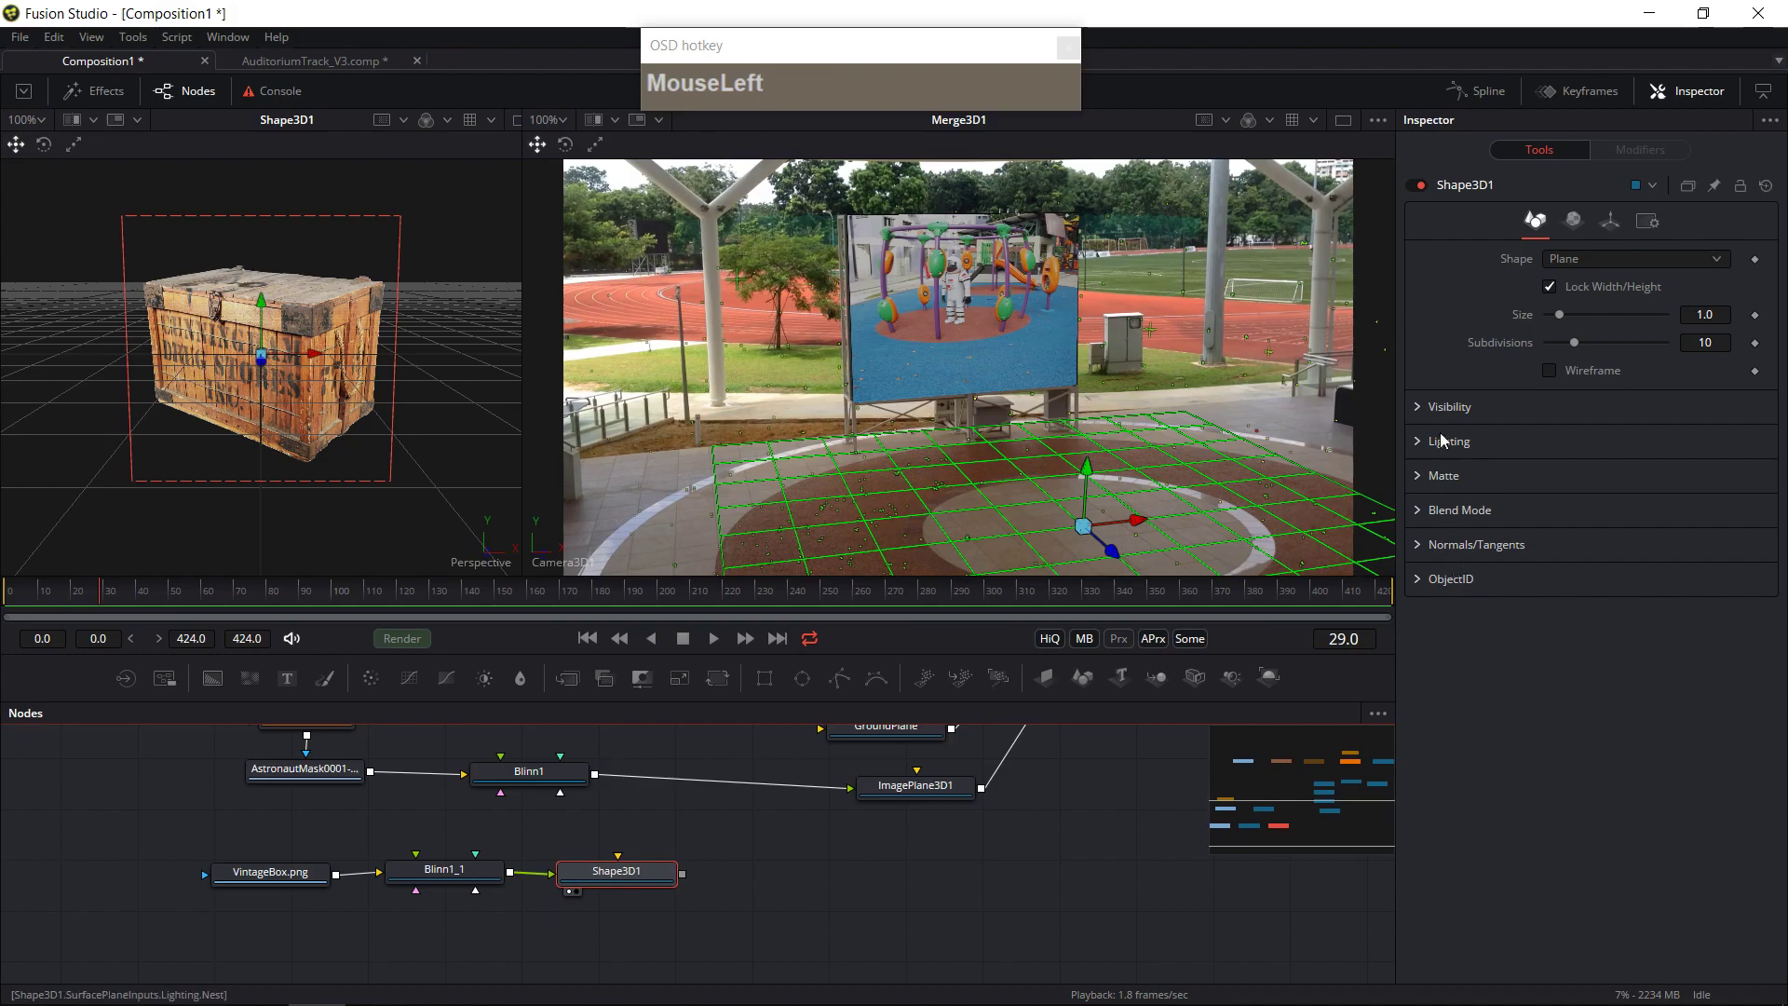
pyautogui.click(1624, 221)
pyautogui.click(1549, 583)
pyautogui.moveTo(1572, 609); pyautogui.dragTo(1583, 614)
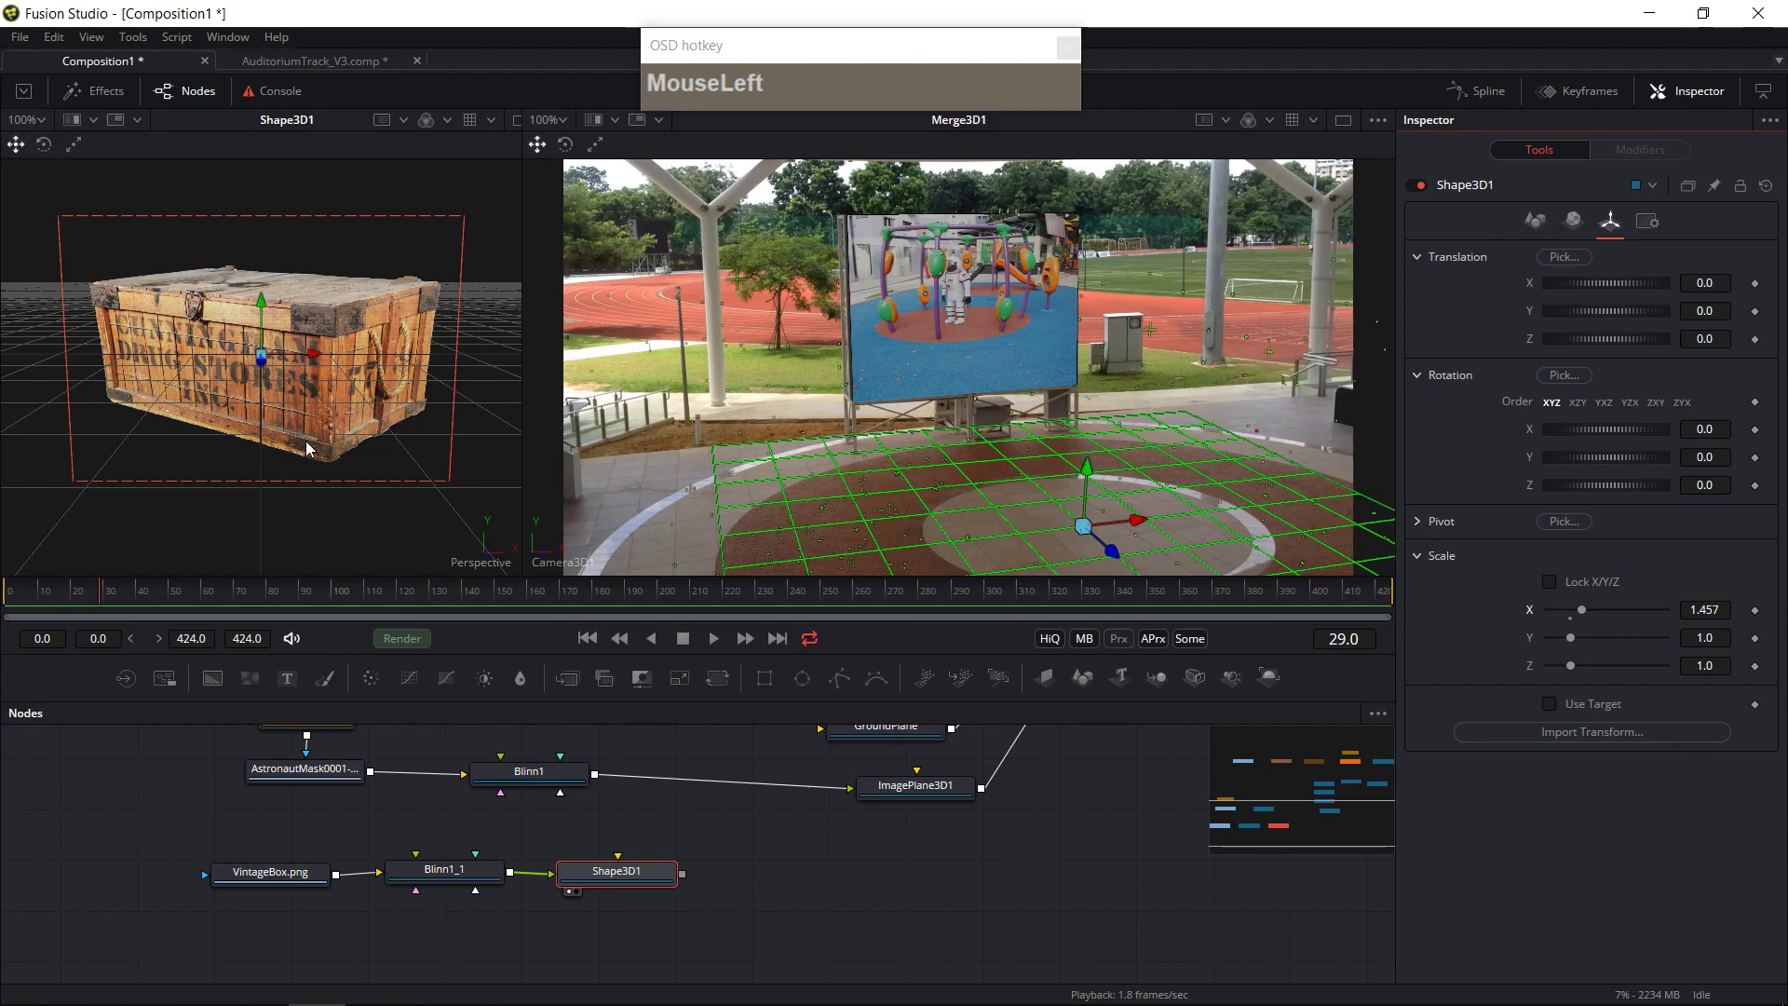
# - Rename the Shape3D1 node as FrongSide
pyautogui.click(605, 879)
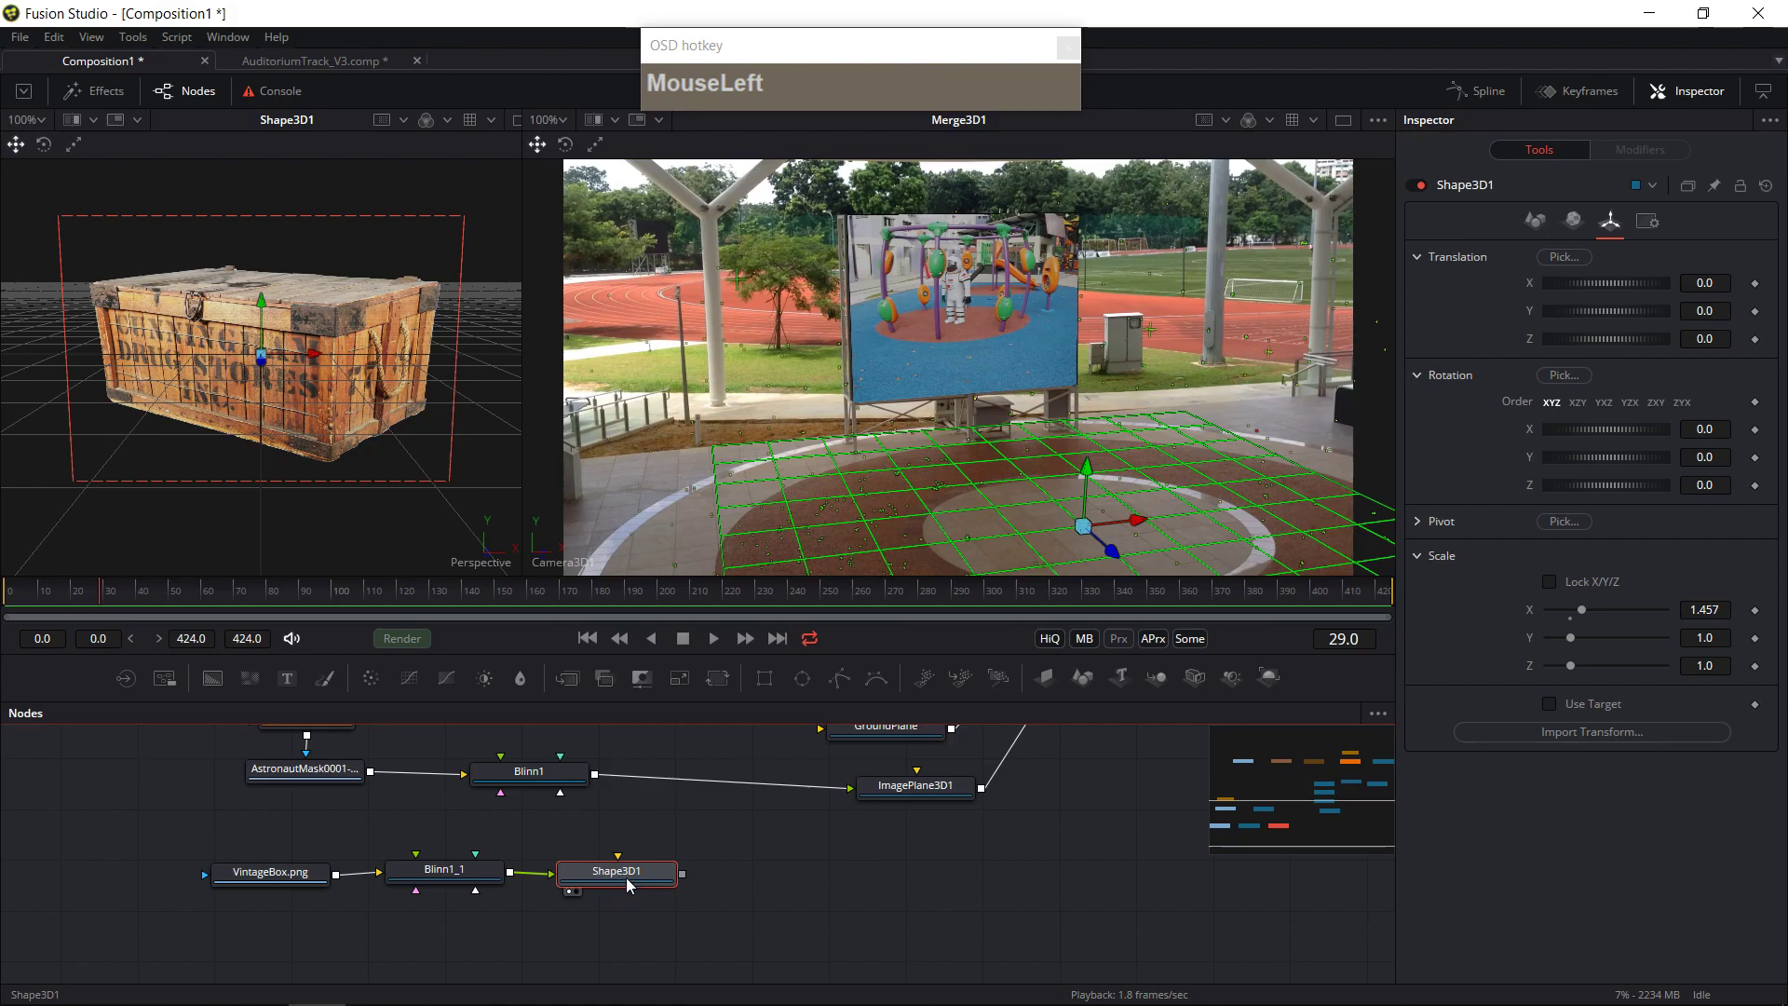
pyautogui.press('F2')
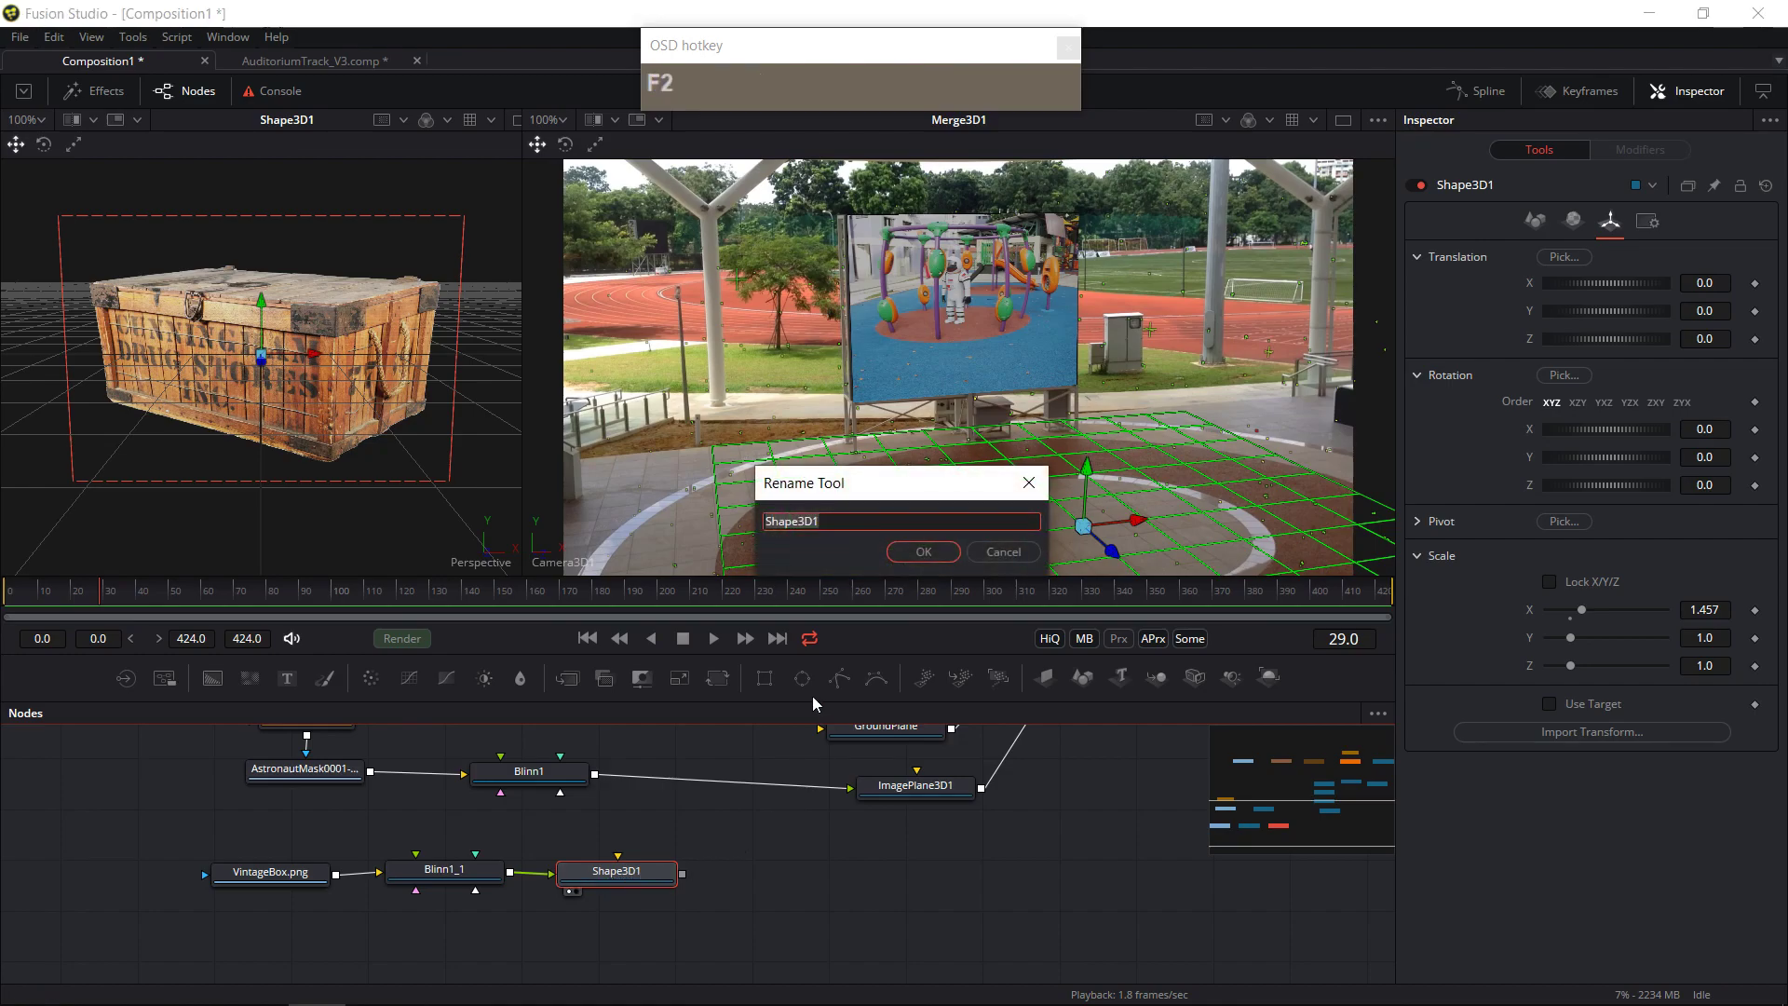
pyautogui.write('FrongSide')
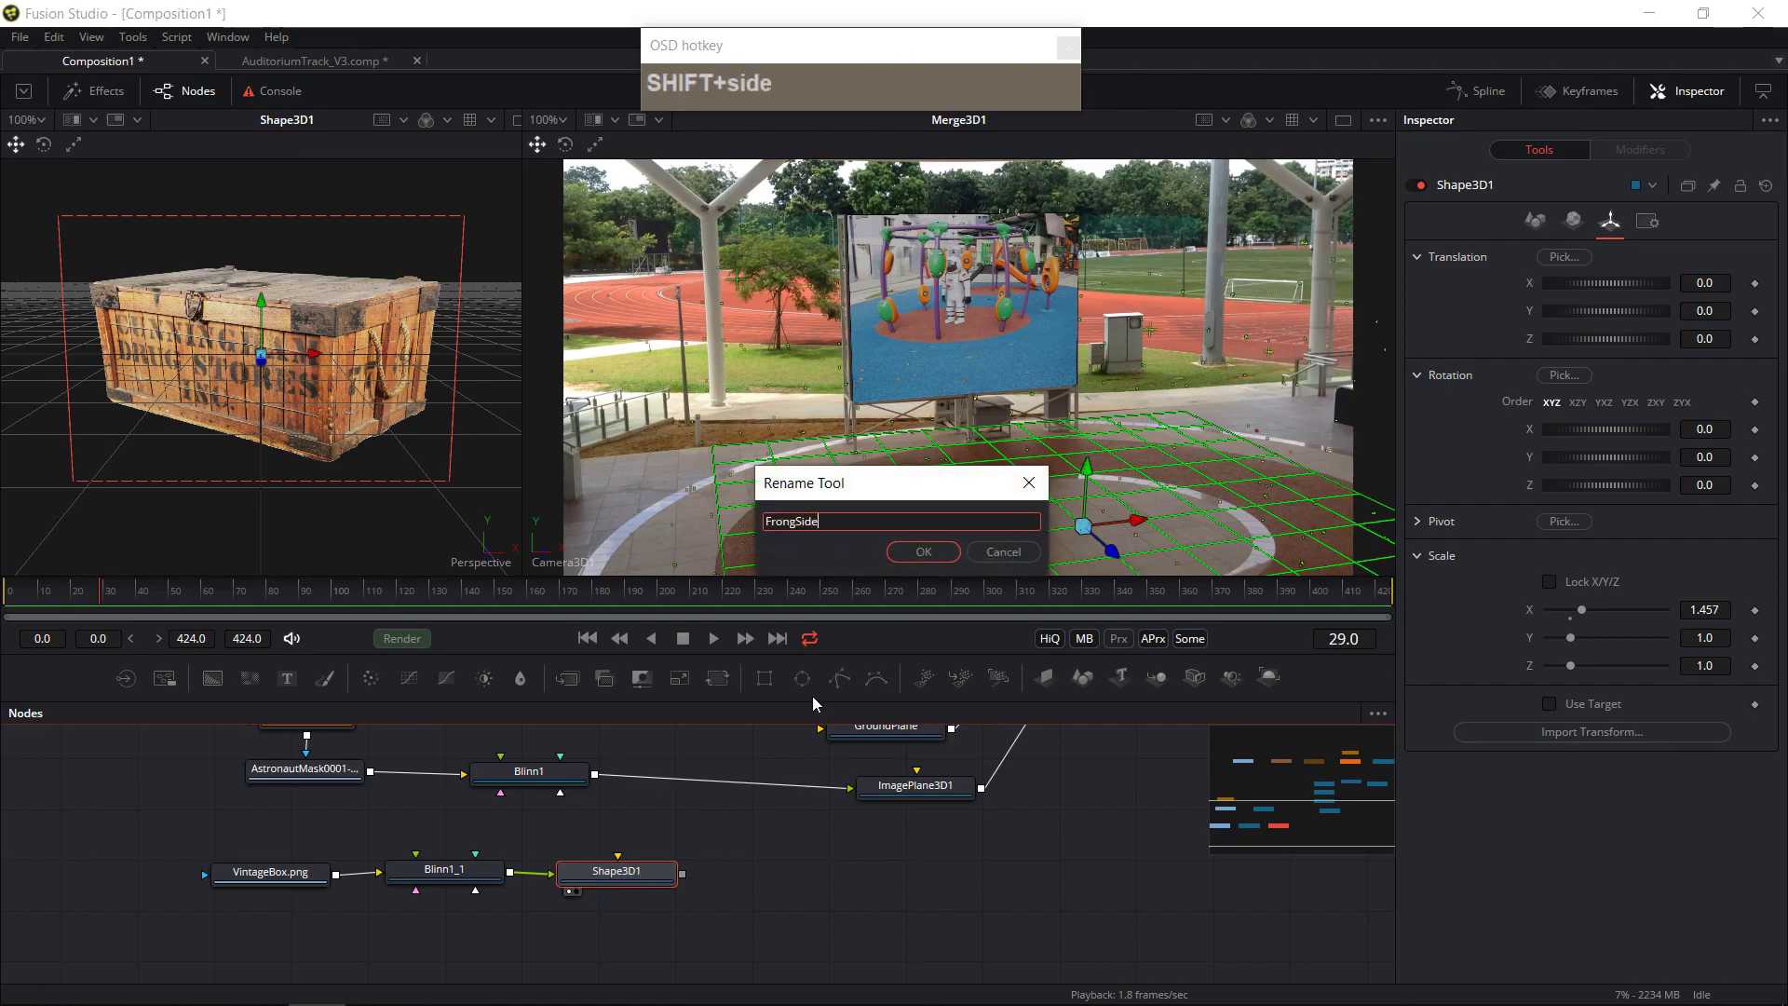
pyautogui.press('Return')
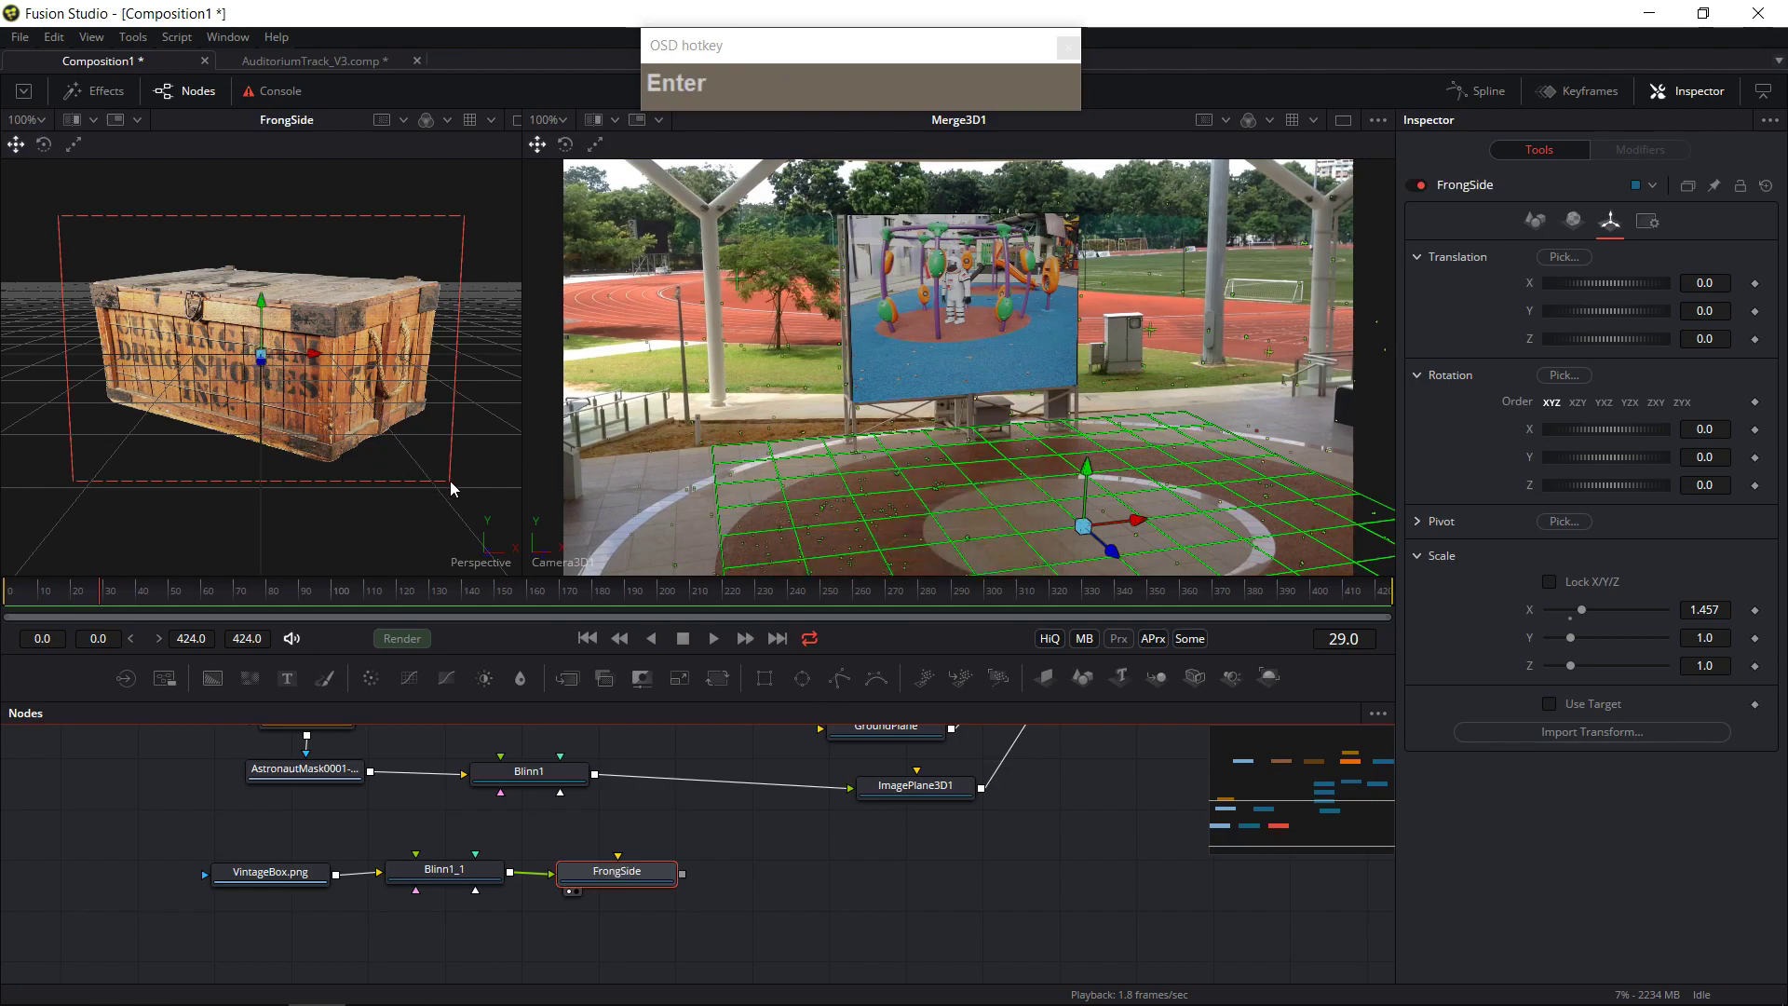
# - Set the FrongSide plane's pivot to X 0.5 and Y -0.5
pyautogui.click(1422, 521)
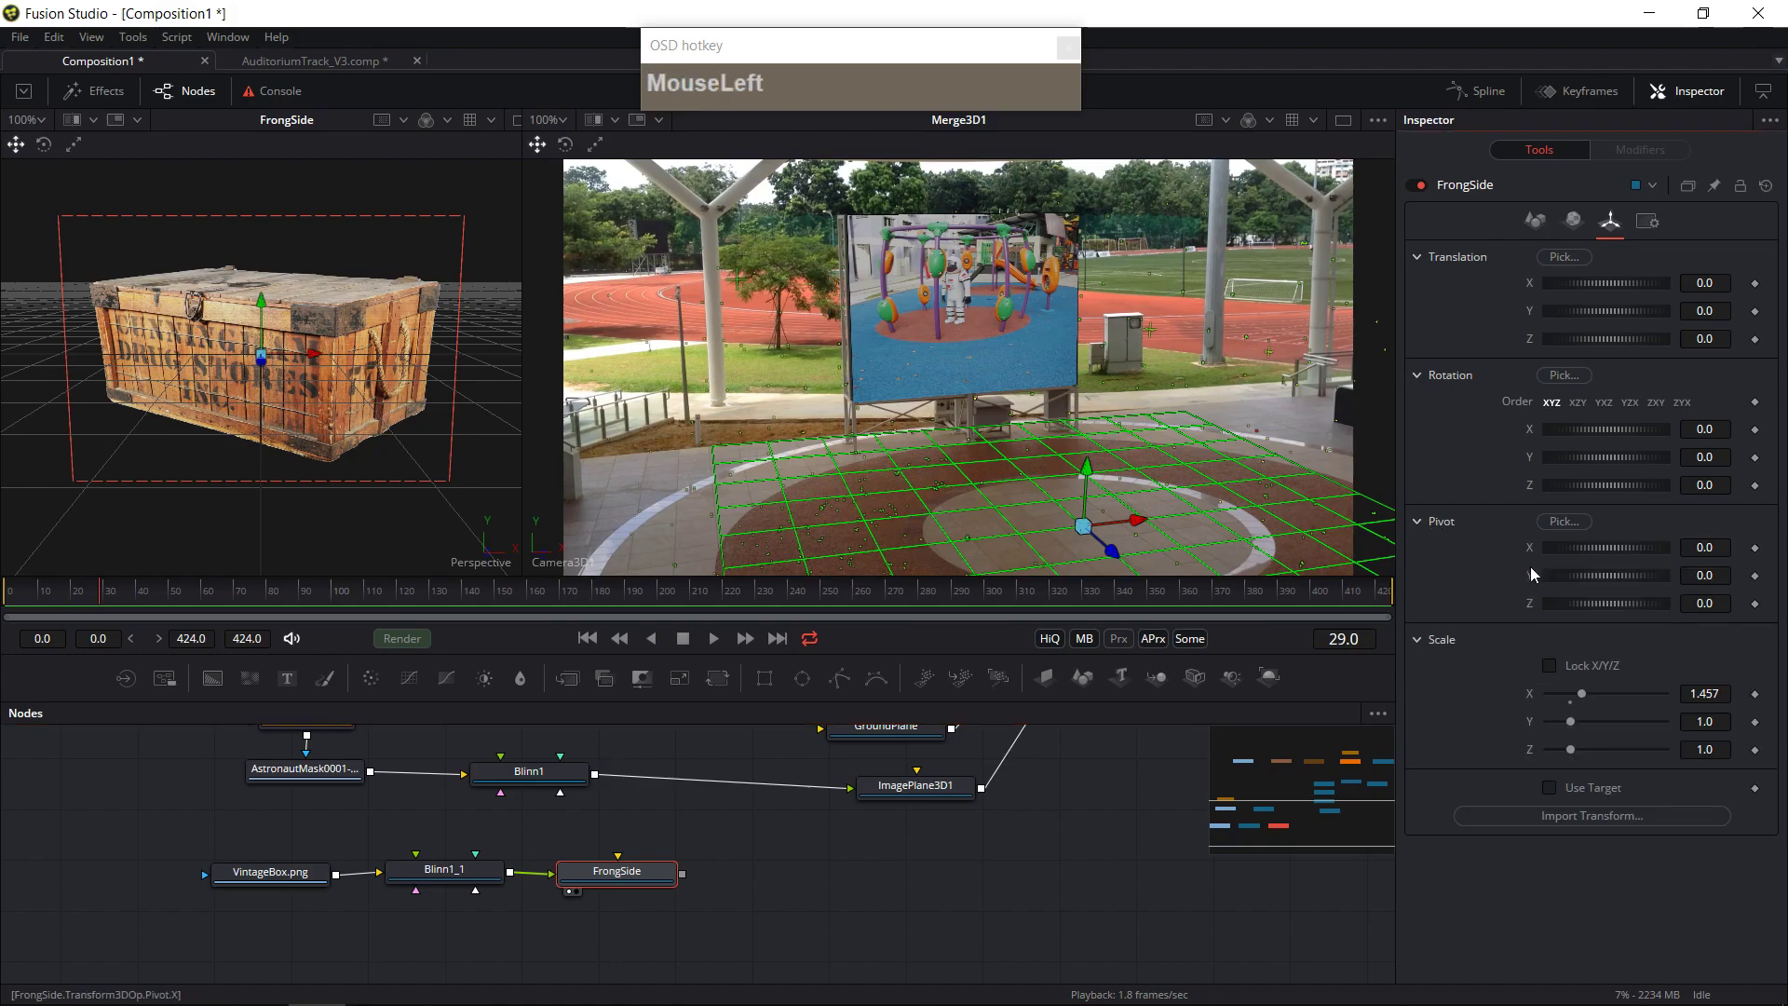
pyautogui.moveTo(1606, 574); pyautogui.dragTo(1622, 586)
pyautogui.click(1713, 575)
pyautogui.write('-.5')
pyautogui.press('Tab')
pyautogui.click(1723, 546)
pyautogui.write('.5')
pyautogui.press('Tab')
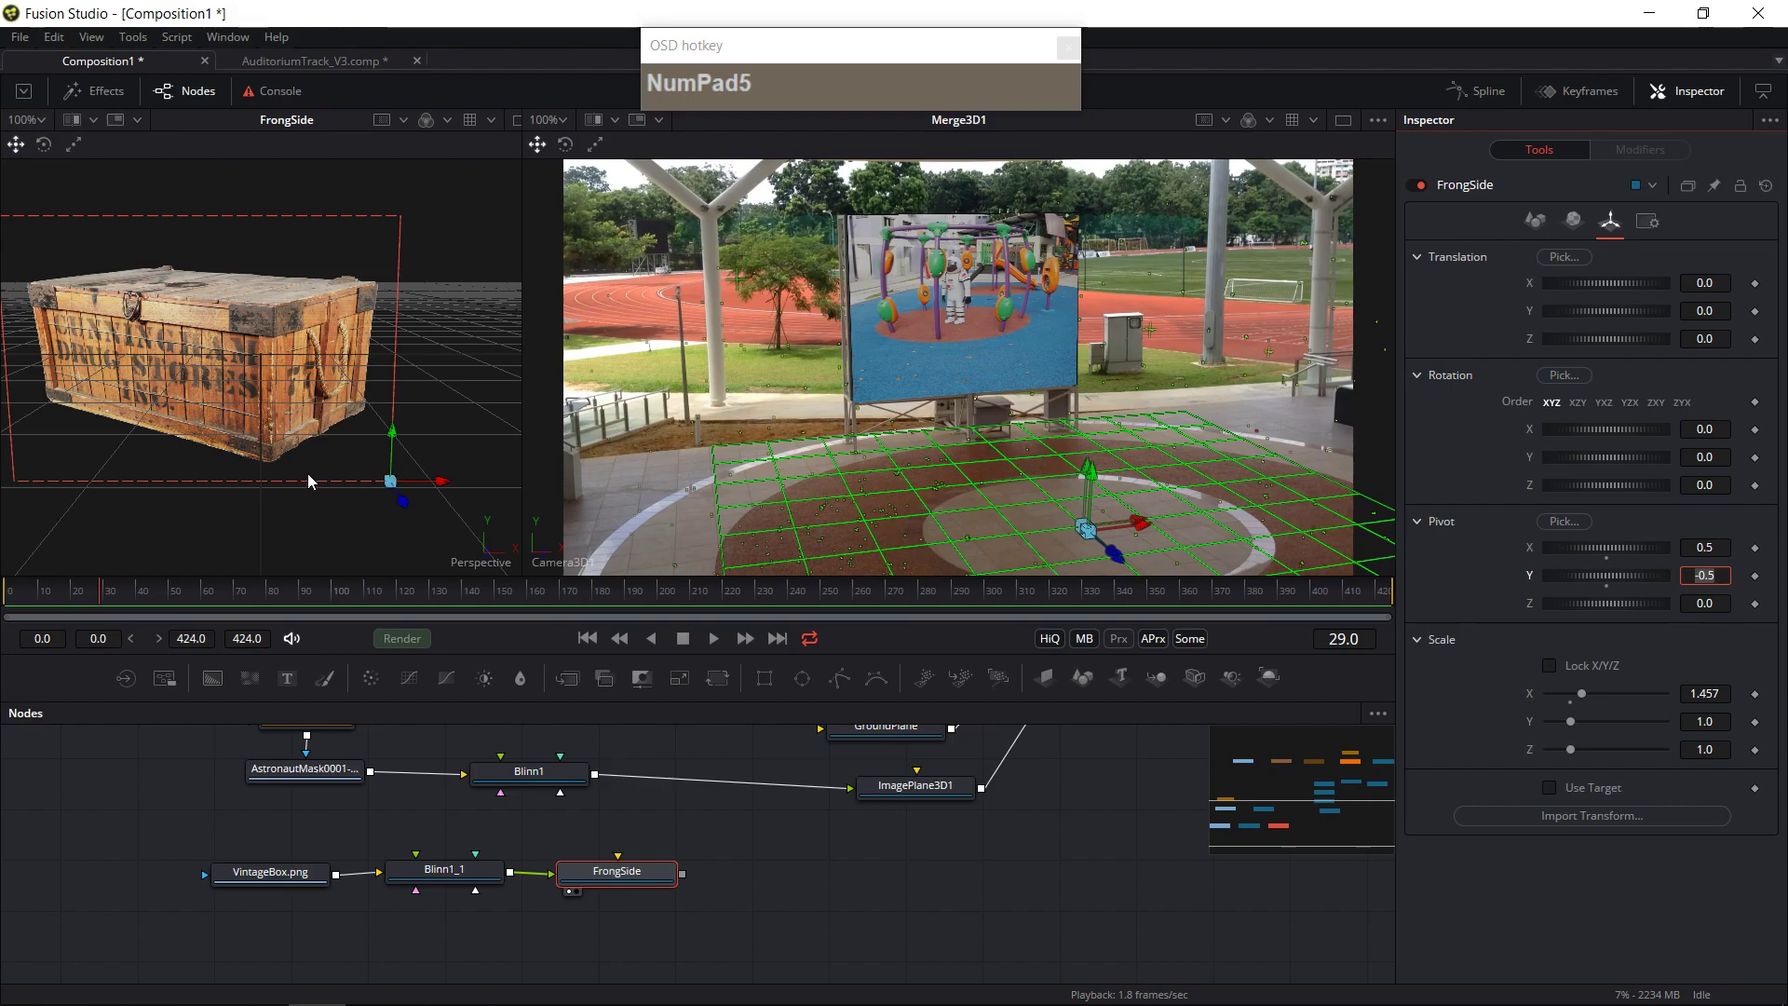
# - Add a UV Map 3D node through the tool search and place it after FrongSide, connected to its output
pyautogui.moveTo(836, 874); pyautogui.dragTo(726, 889)
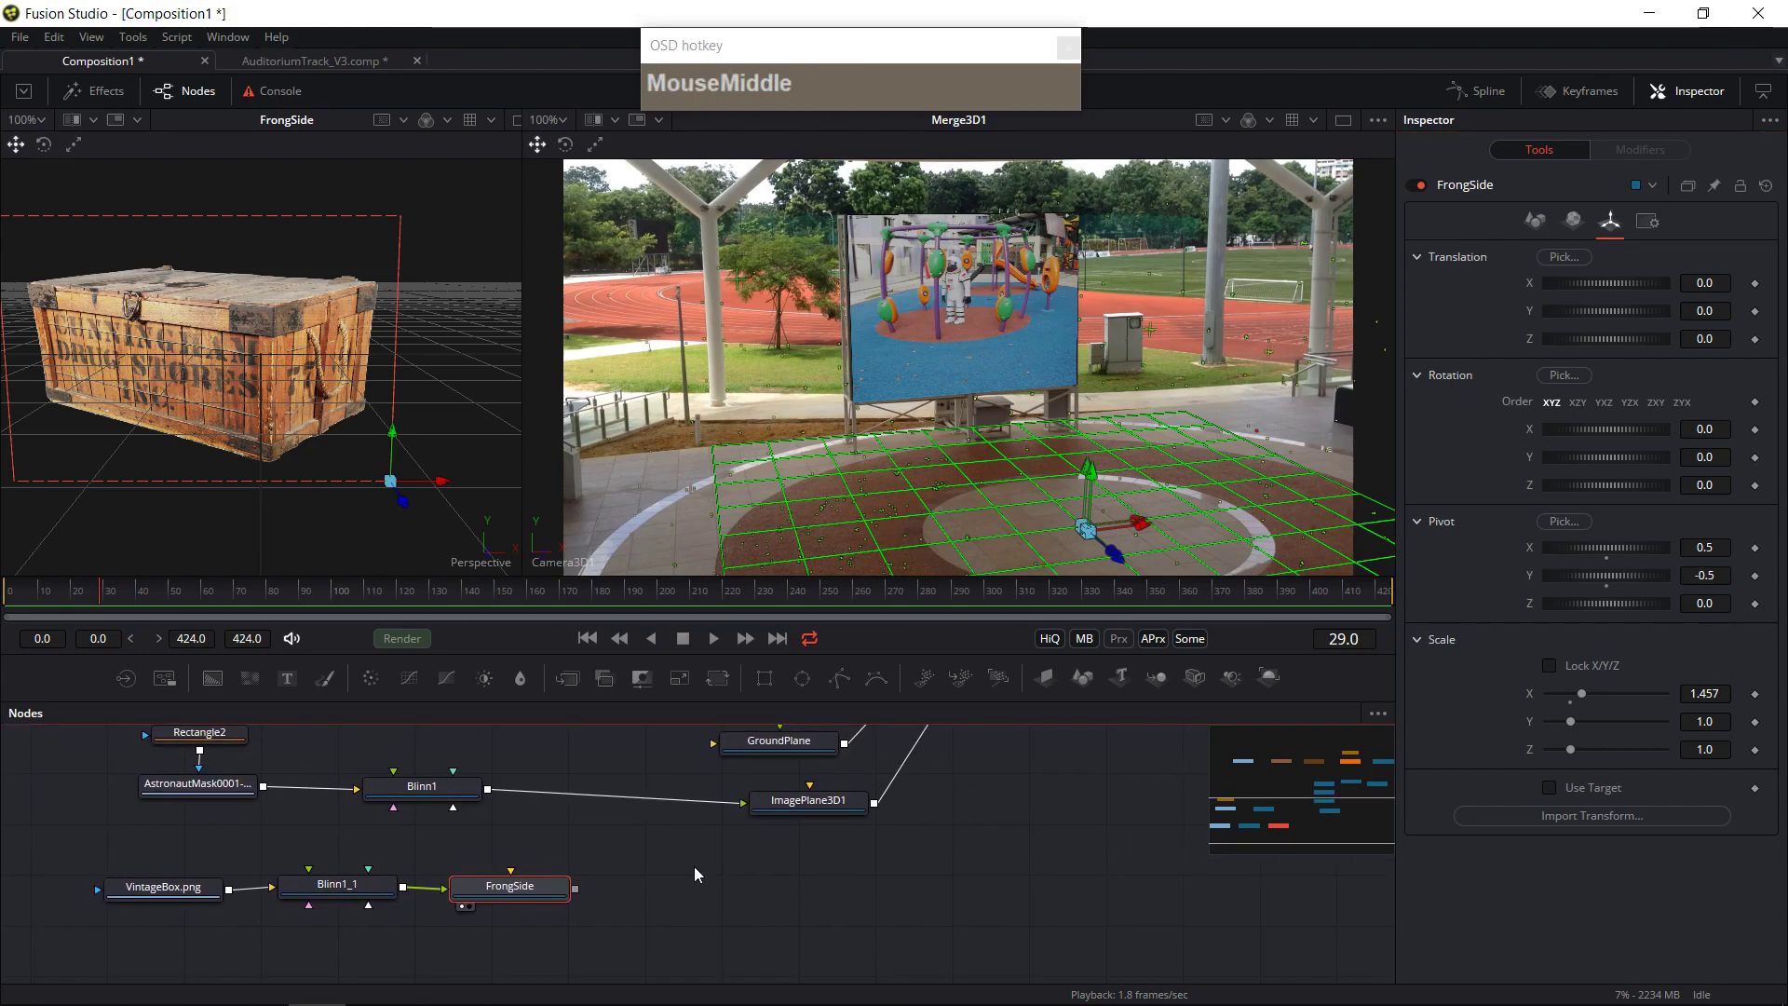
pyautogui.moveTo(555, 895); pyautogui.dragTo(653, 917)
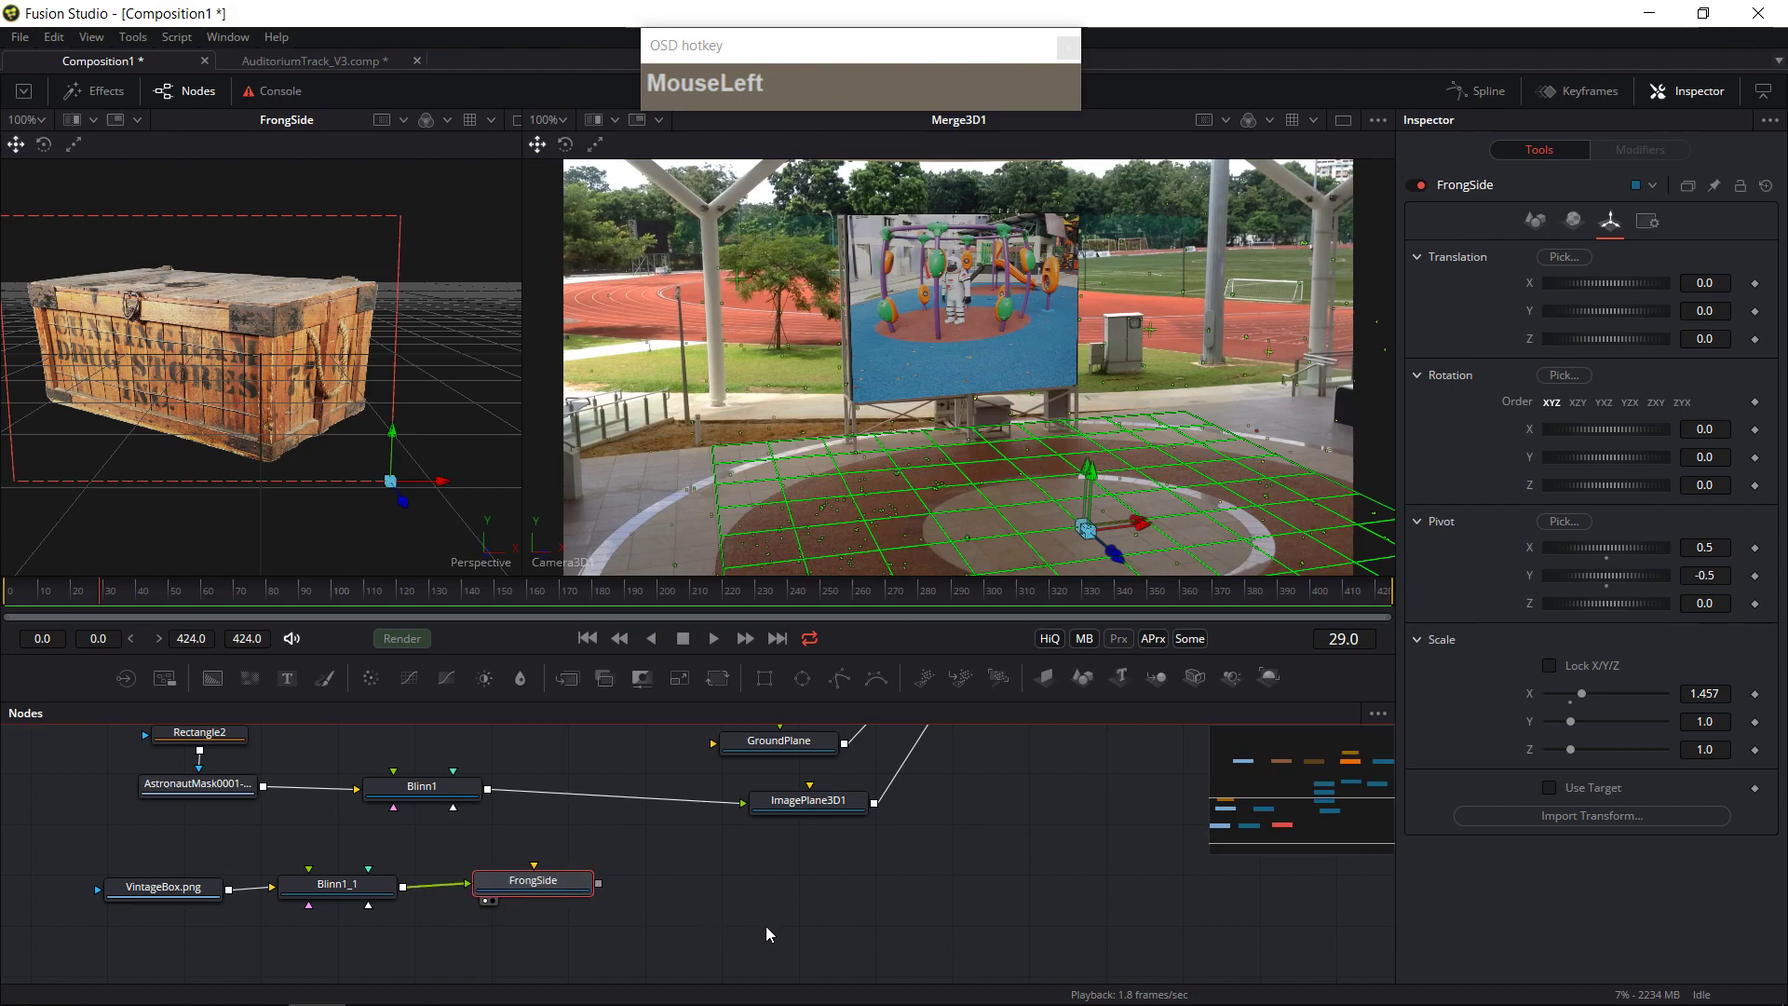
pyautogui.moveTo(770, 938); pyautogui.dragTo(763, 886)
pyautogui.click(634, 914)
pyautogui.moveTo(561, 832); pyautogui.dragTo(649, 864)
pyautogui.hotkey('shift', 'space')
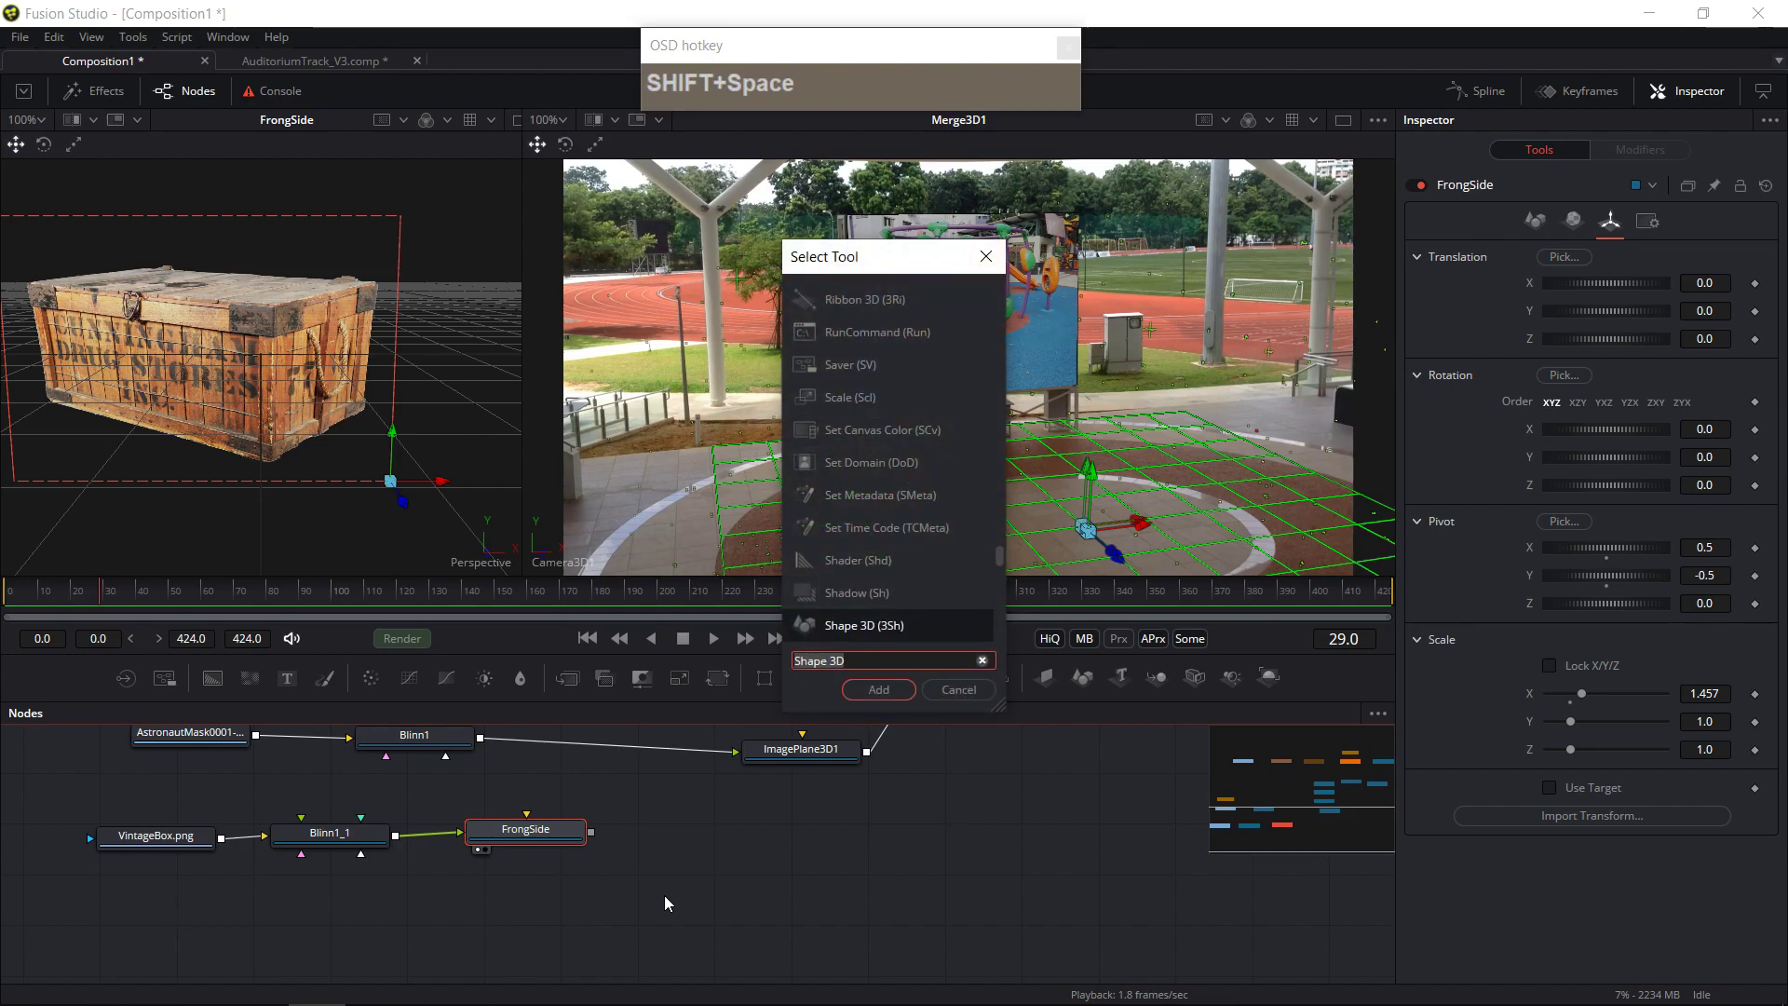
pyautogui.write('uv')
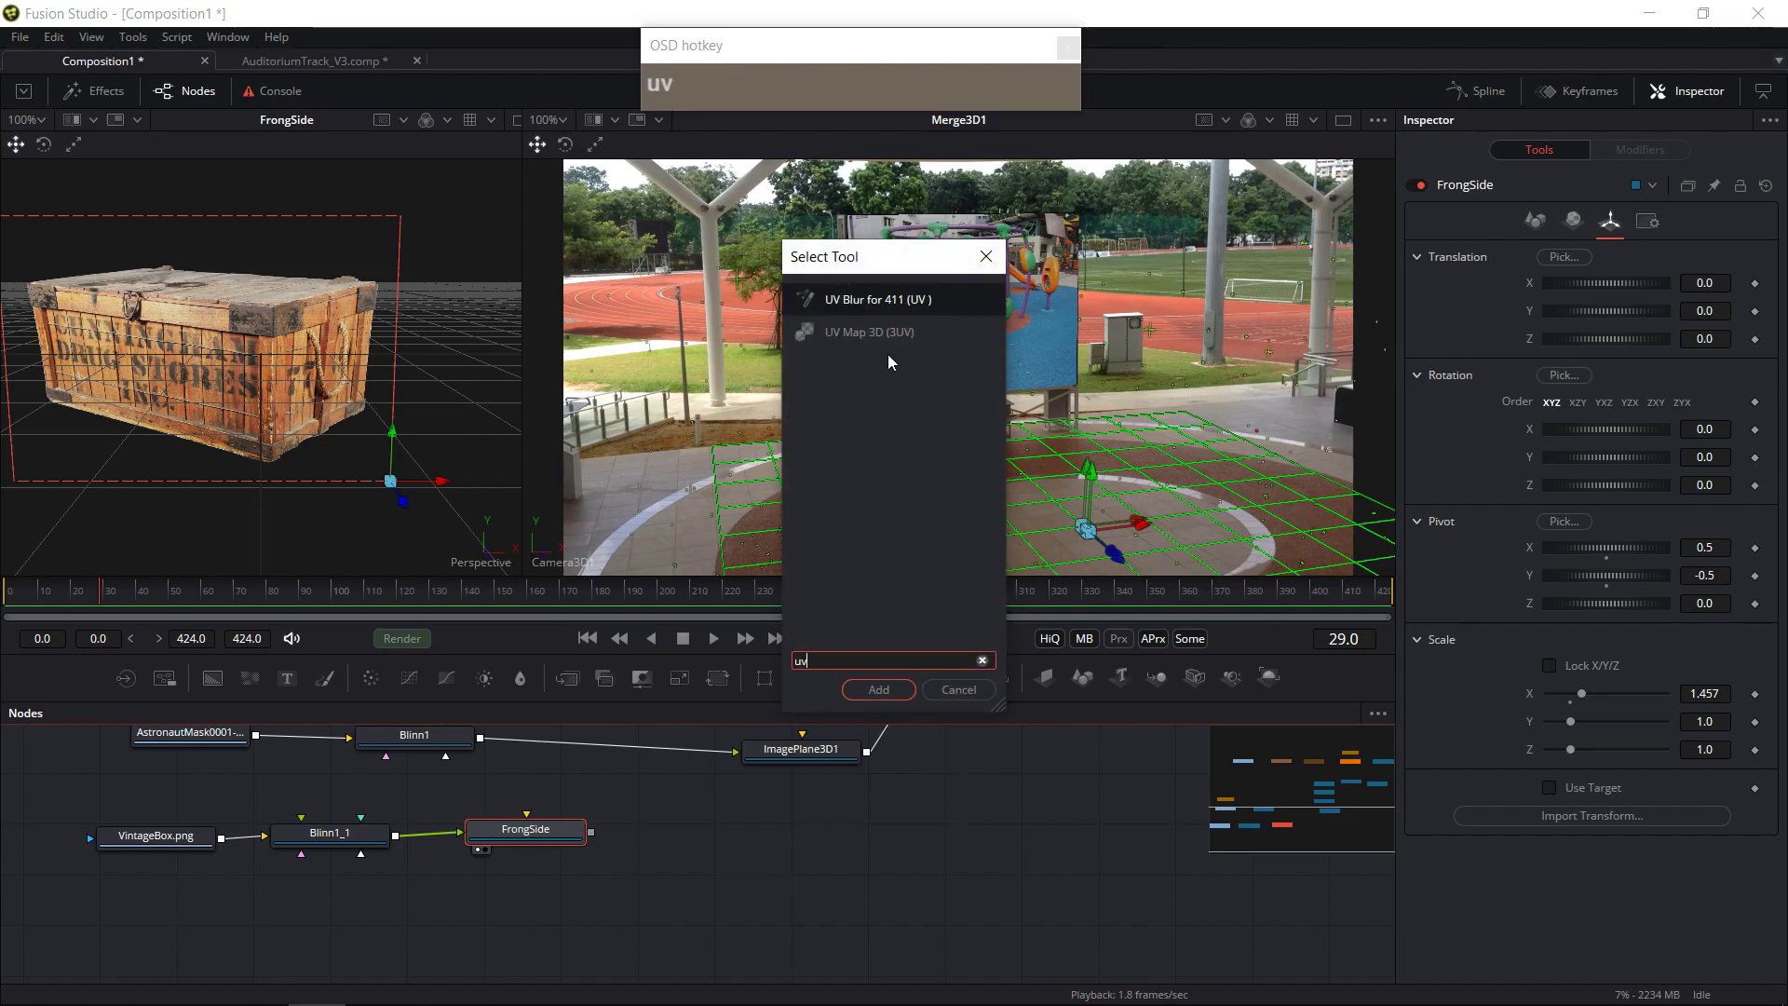
pyautogui.click(885, 333)
pyautogui.click(879, 689)
pyautogui.moveTo(729, 885); pyautogui.dragTo(693, 862)
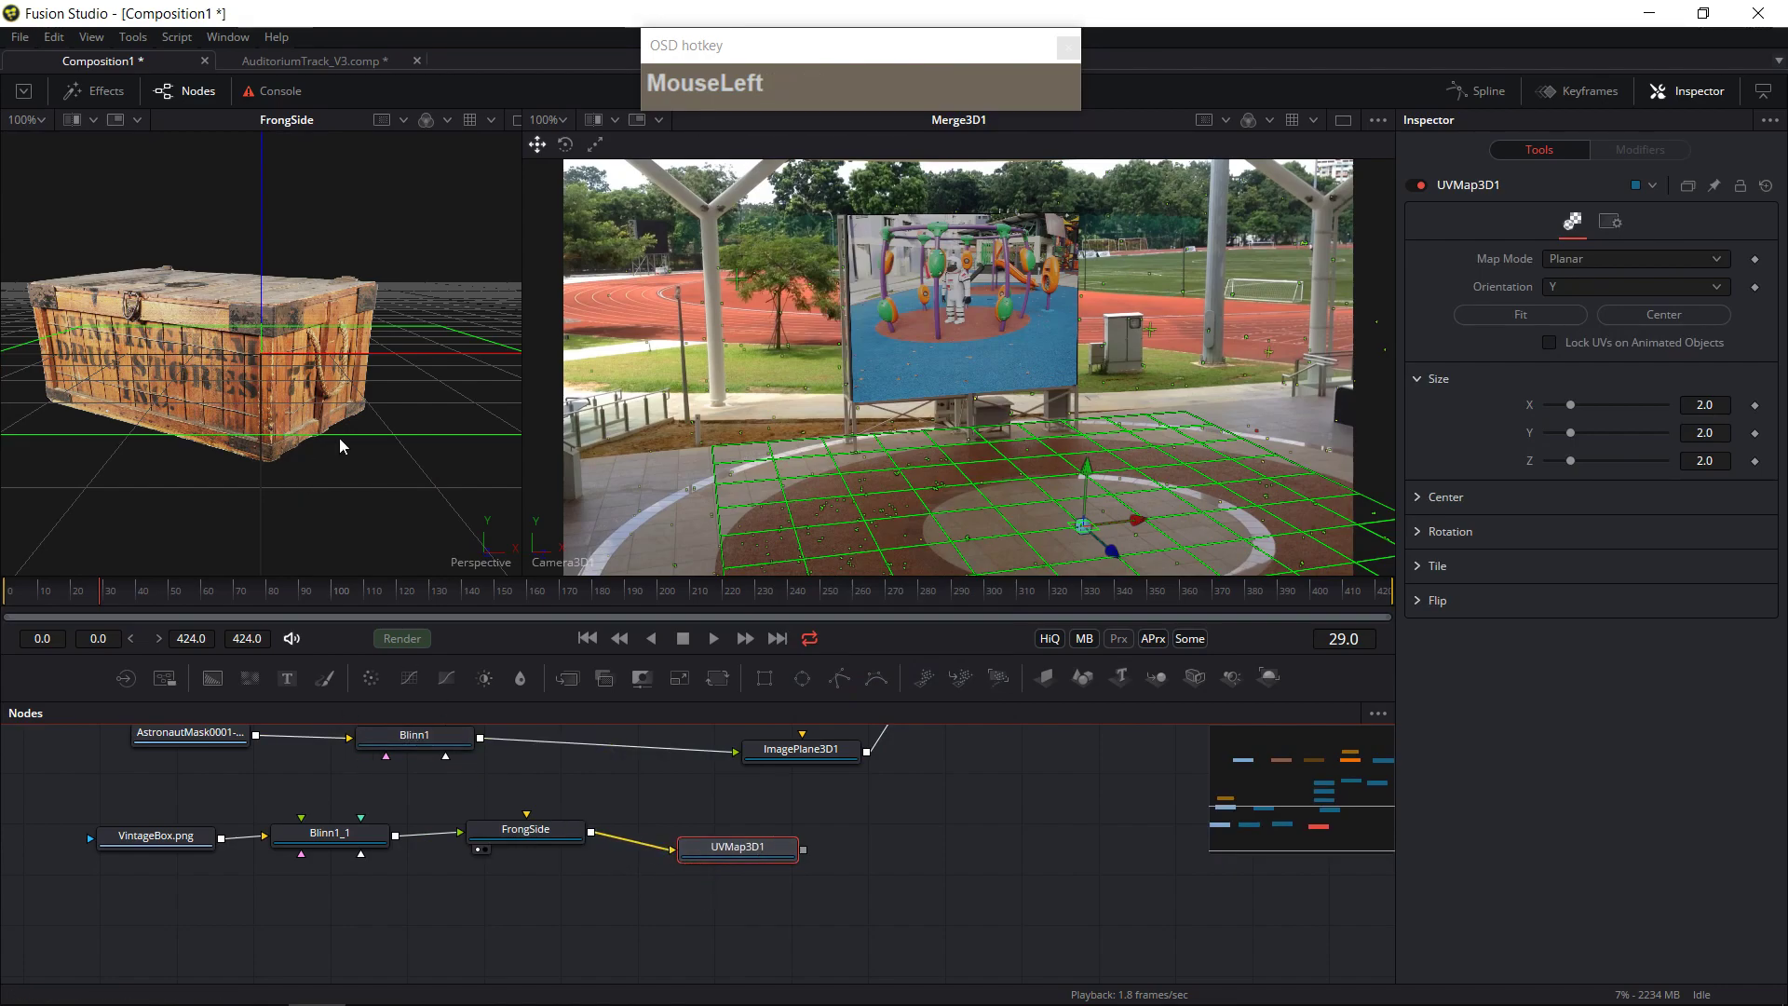
# - Add a separate Camera 3D node in the empty space below UVMap3D1 through the tool search
pyautogui.scroll(2, 288, 305)
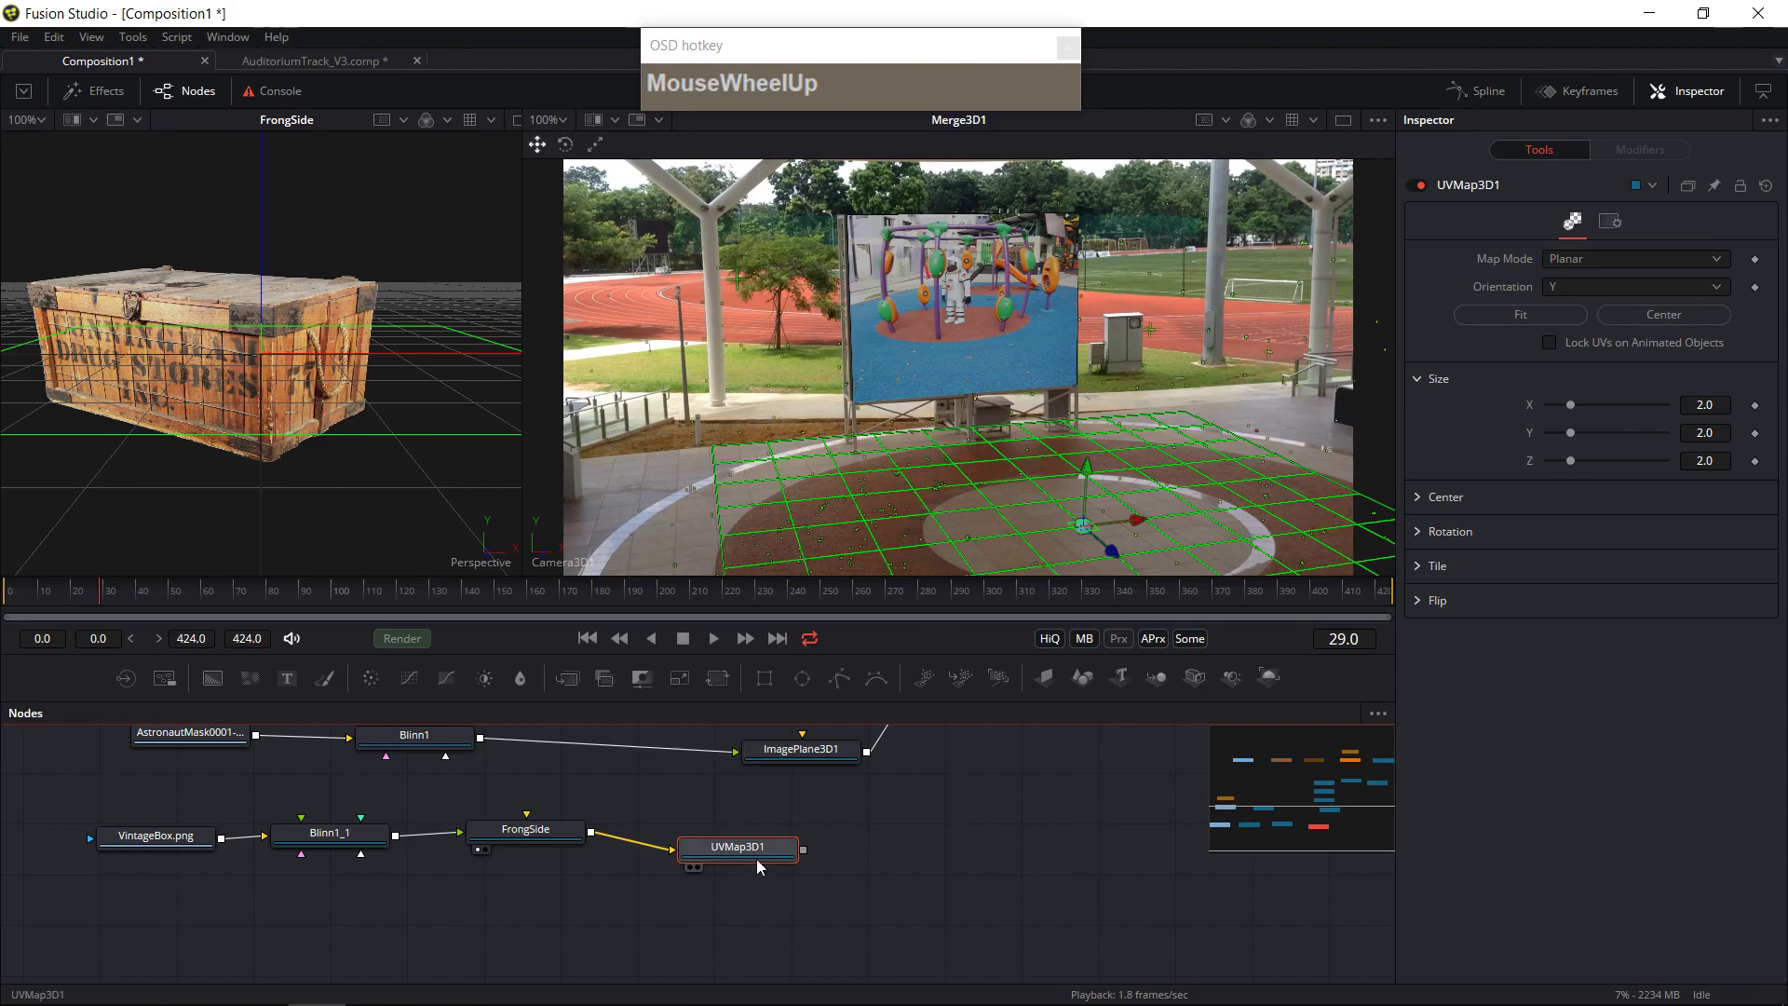
pyautogui.moveTo(758, 861); pyautogui.dragTo(730, 846)
pyautogui.click(717, 930)
pyautogui.hotkey('shift', 'space')
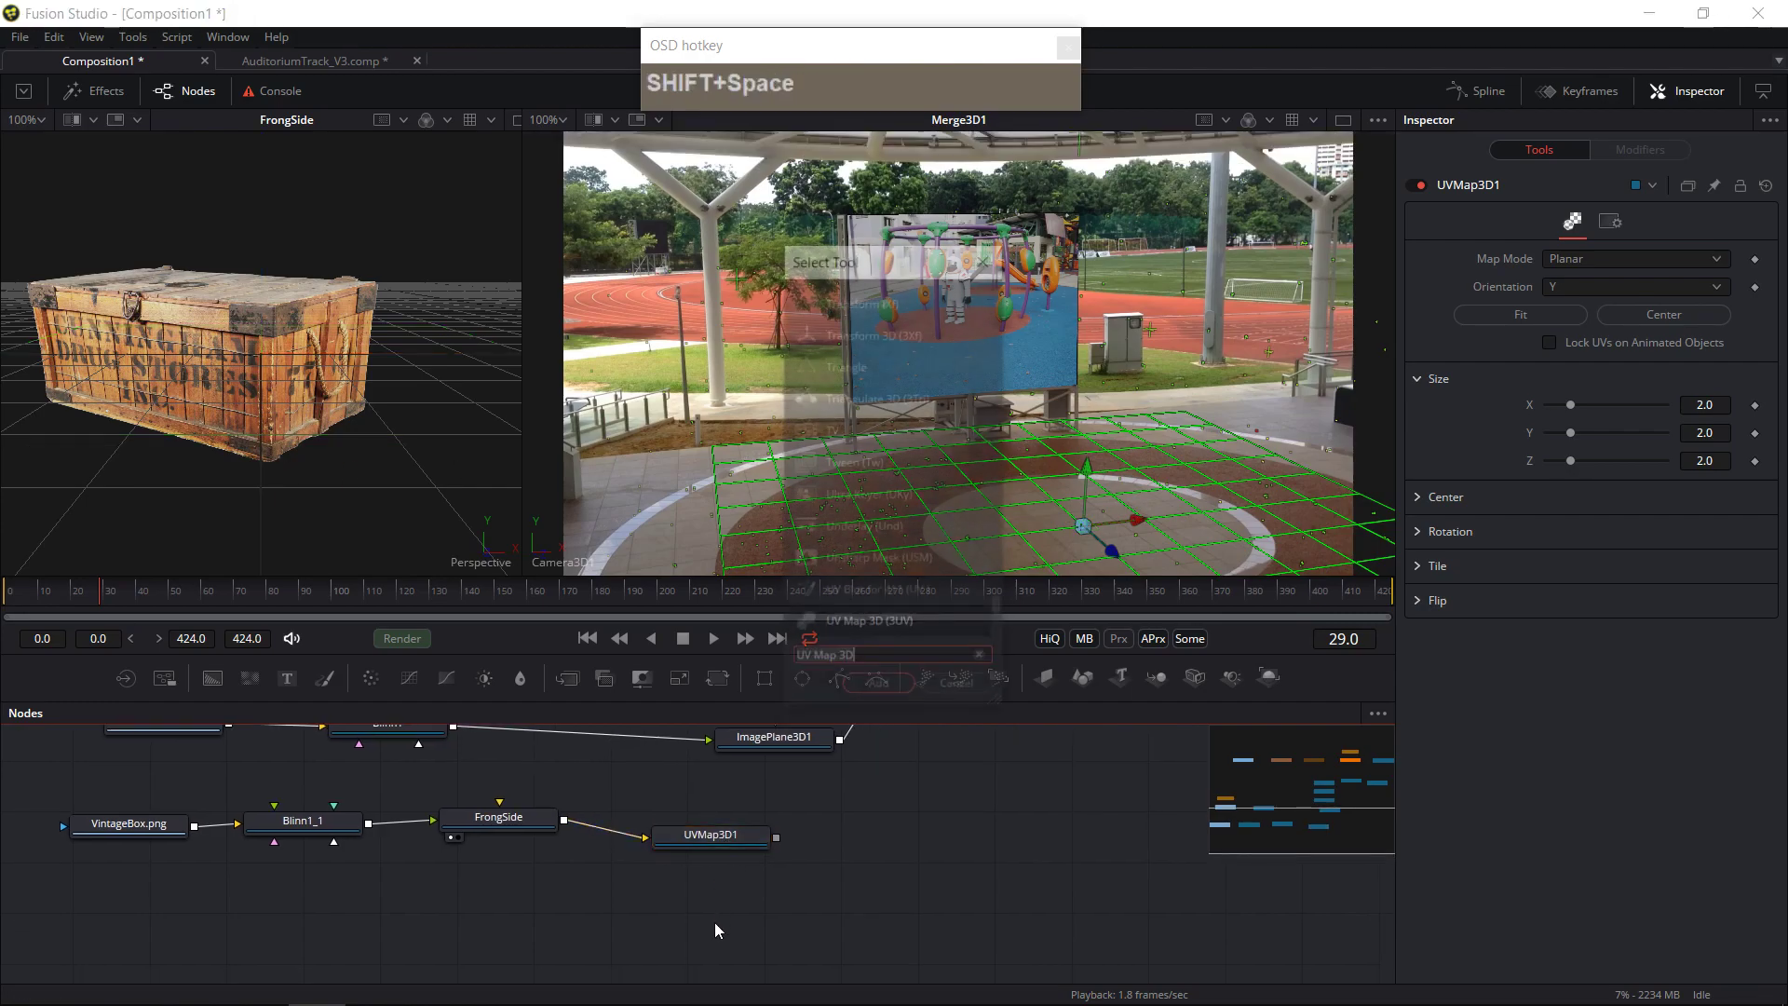
pyautogui.write('camera')
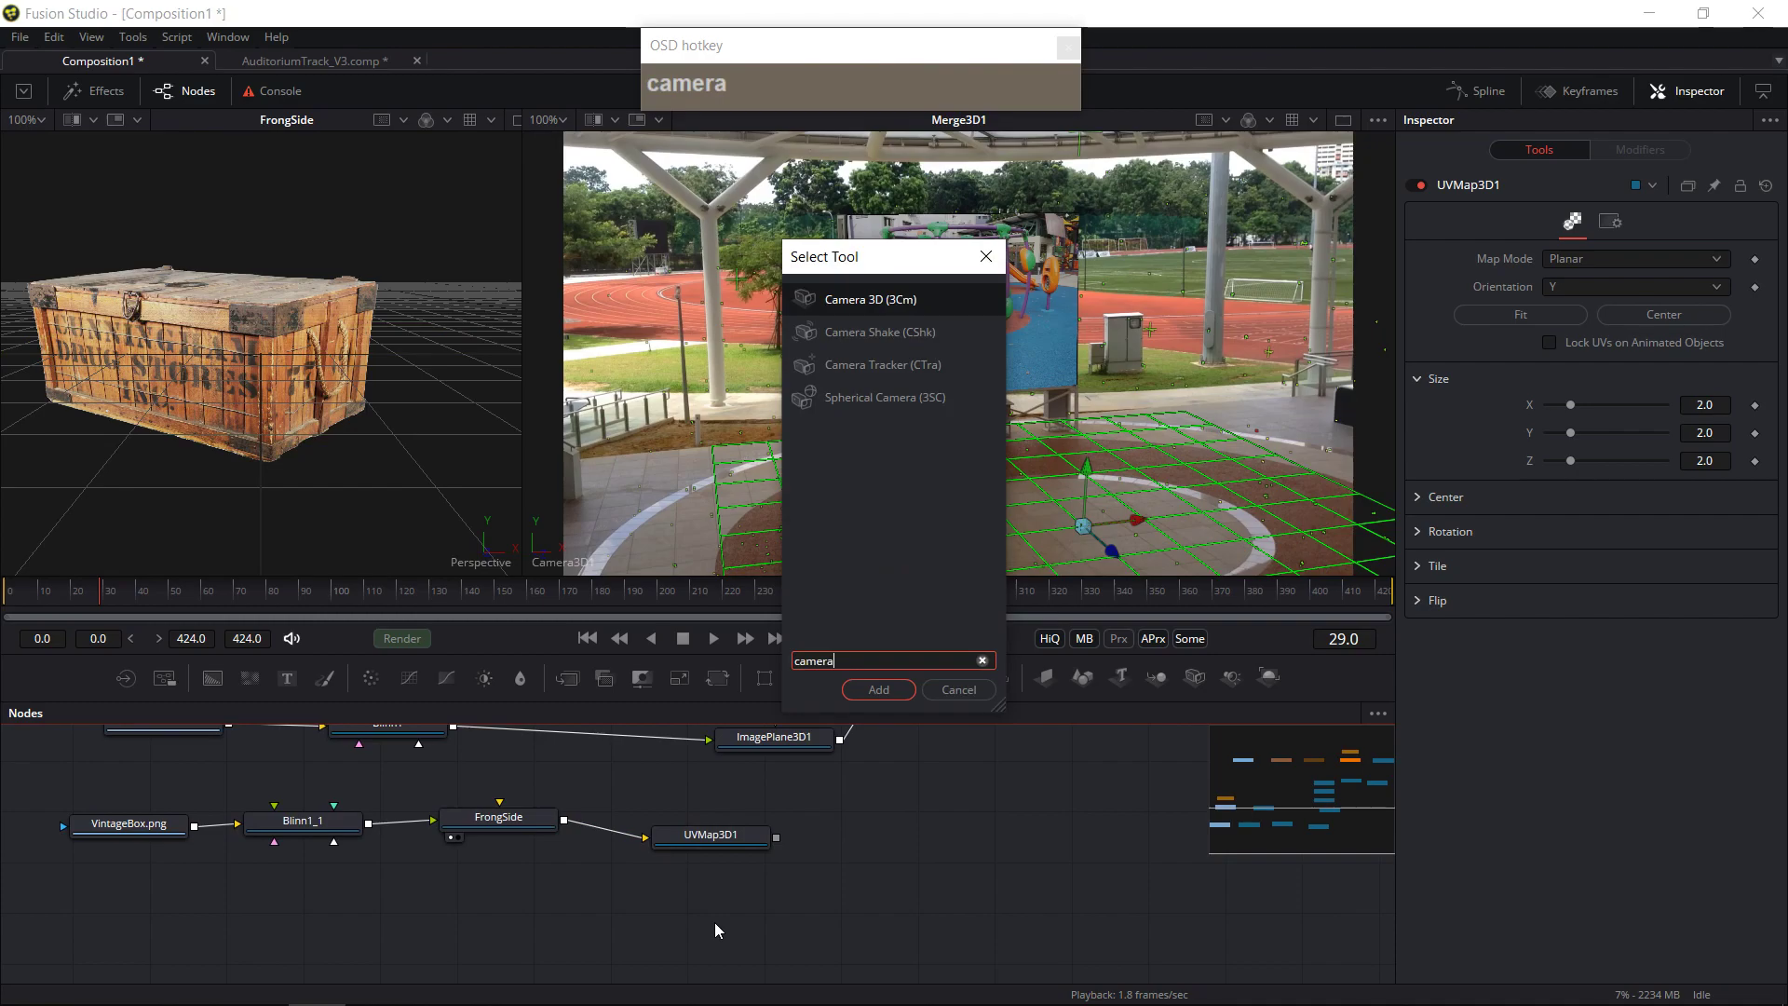
pyautogui.click(893, 696)
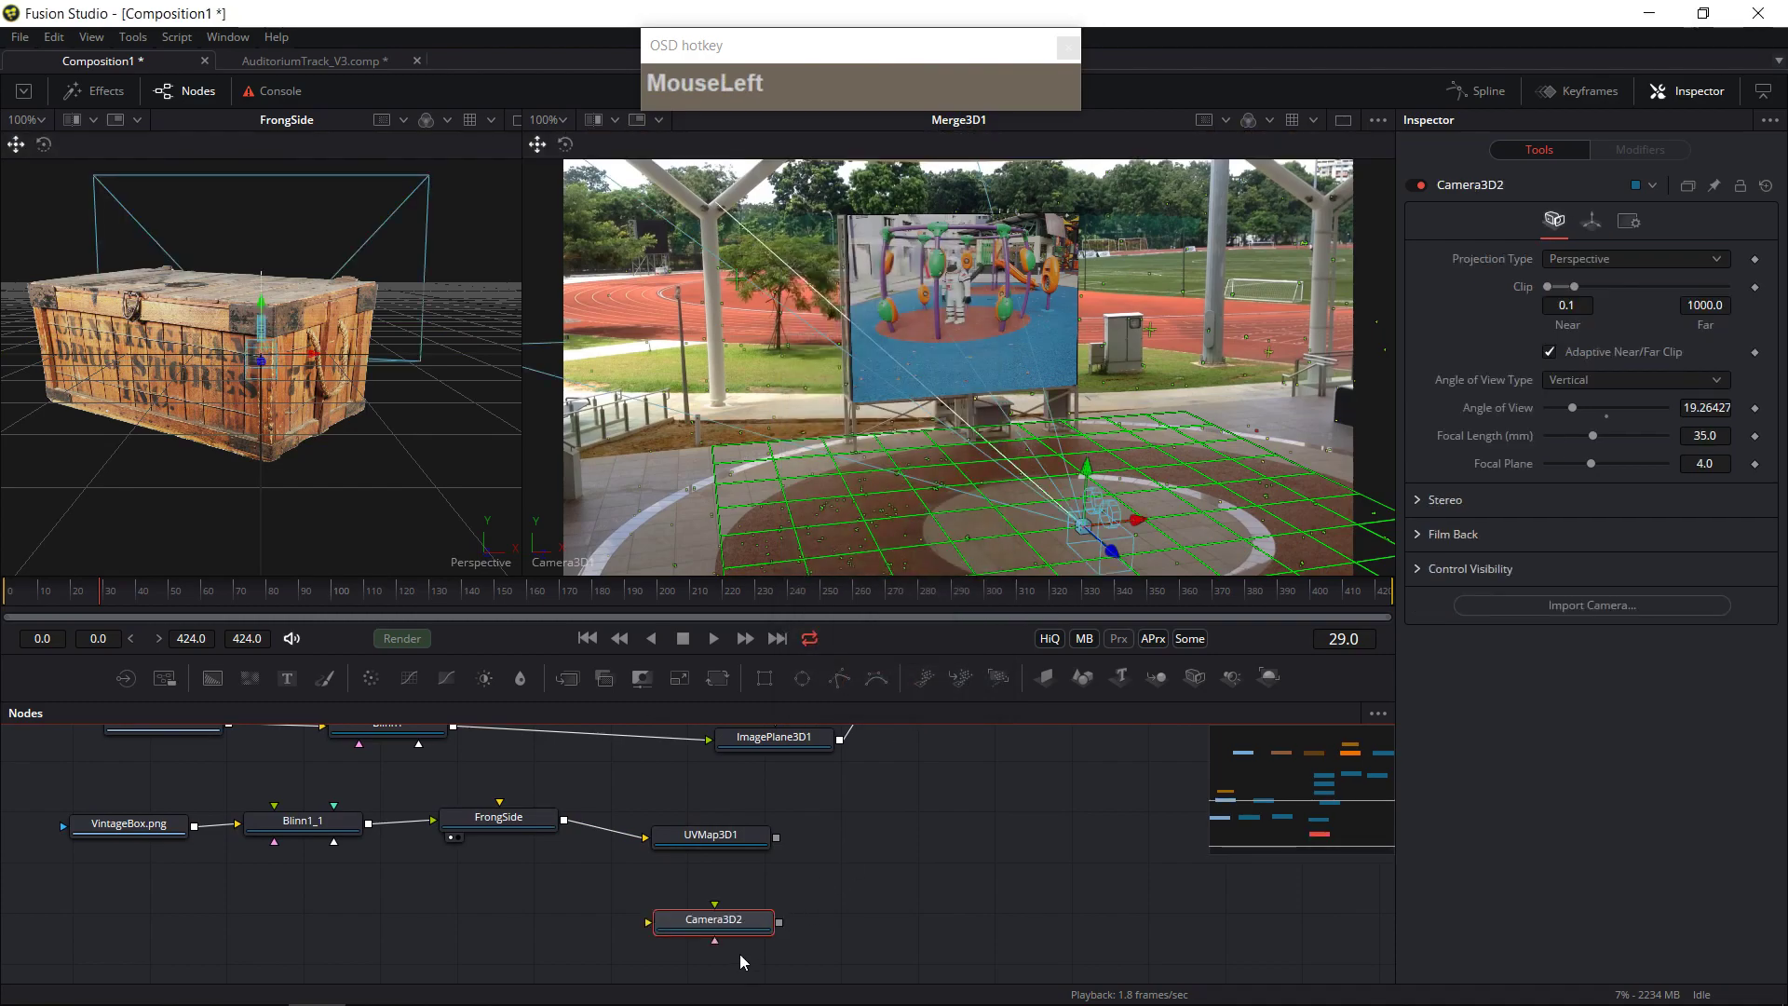
# - Rename the new camera node as UVCameraProject
pyautogui.moveTo(727, 930); pyautogui.dragTo(726, 929)
pyautogui.press('F2')
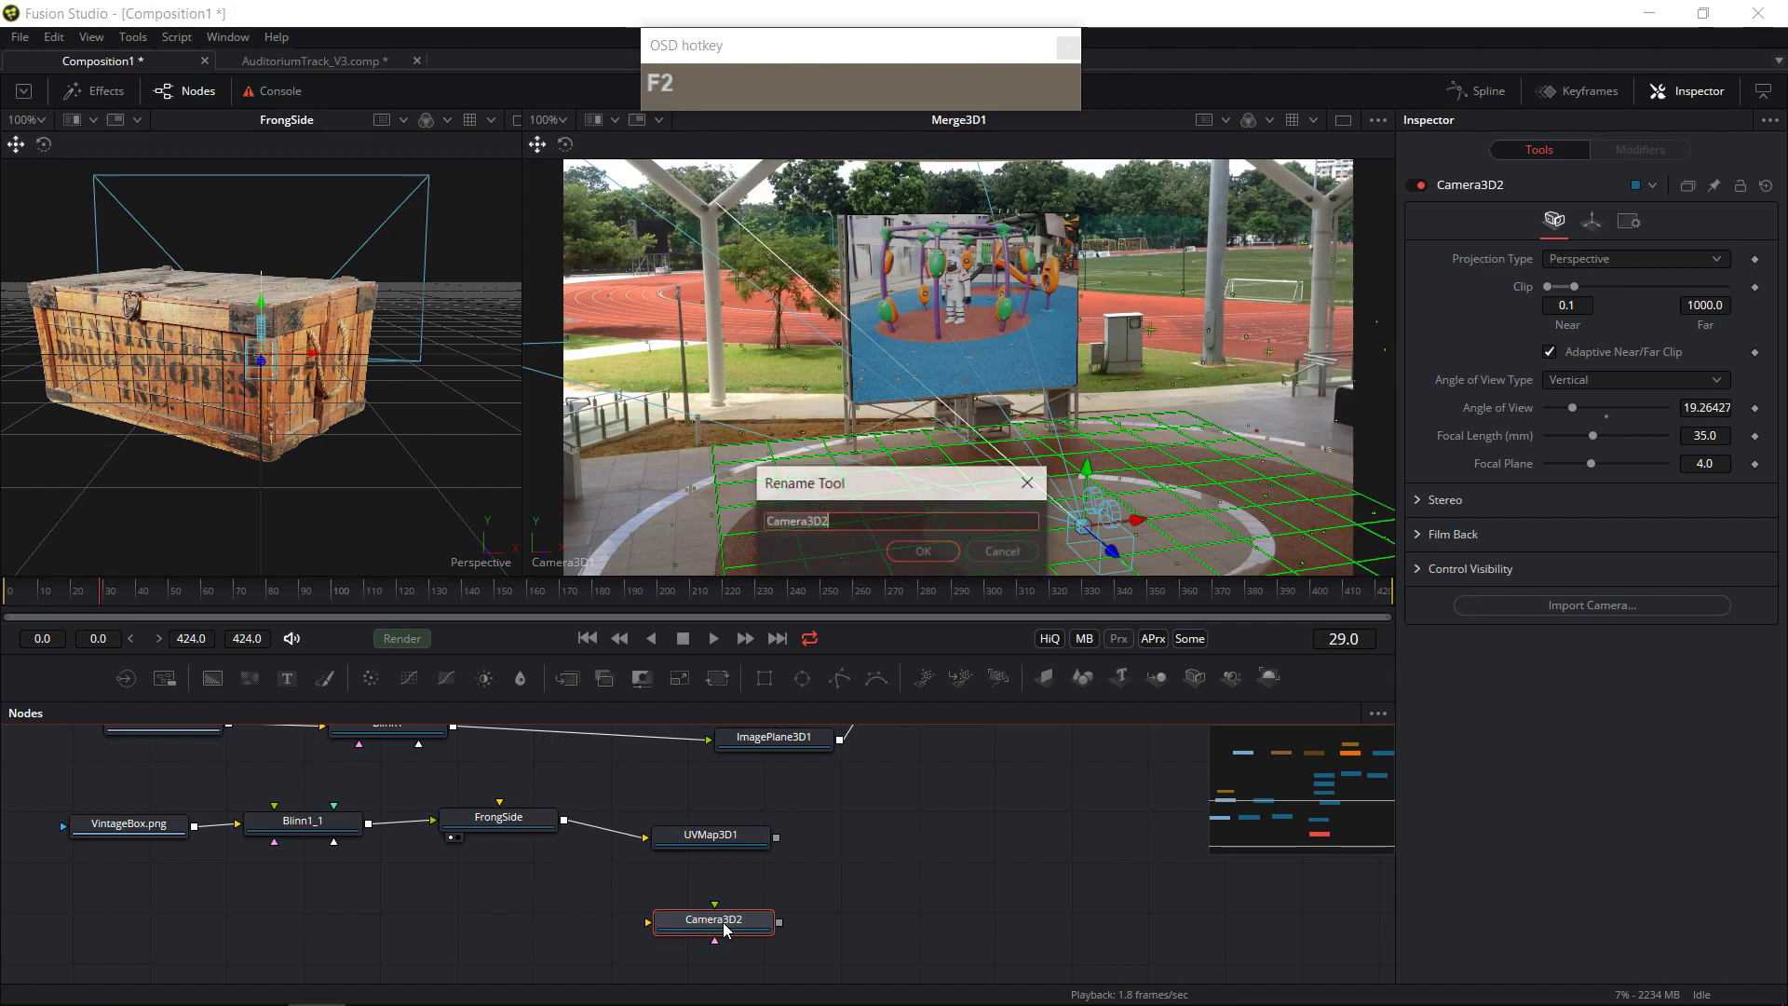
pyautogui.write('UVCameraProject')
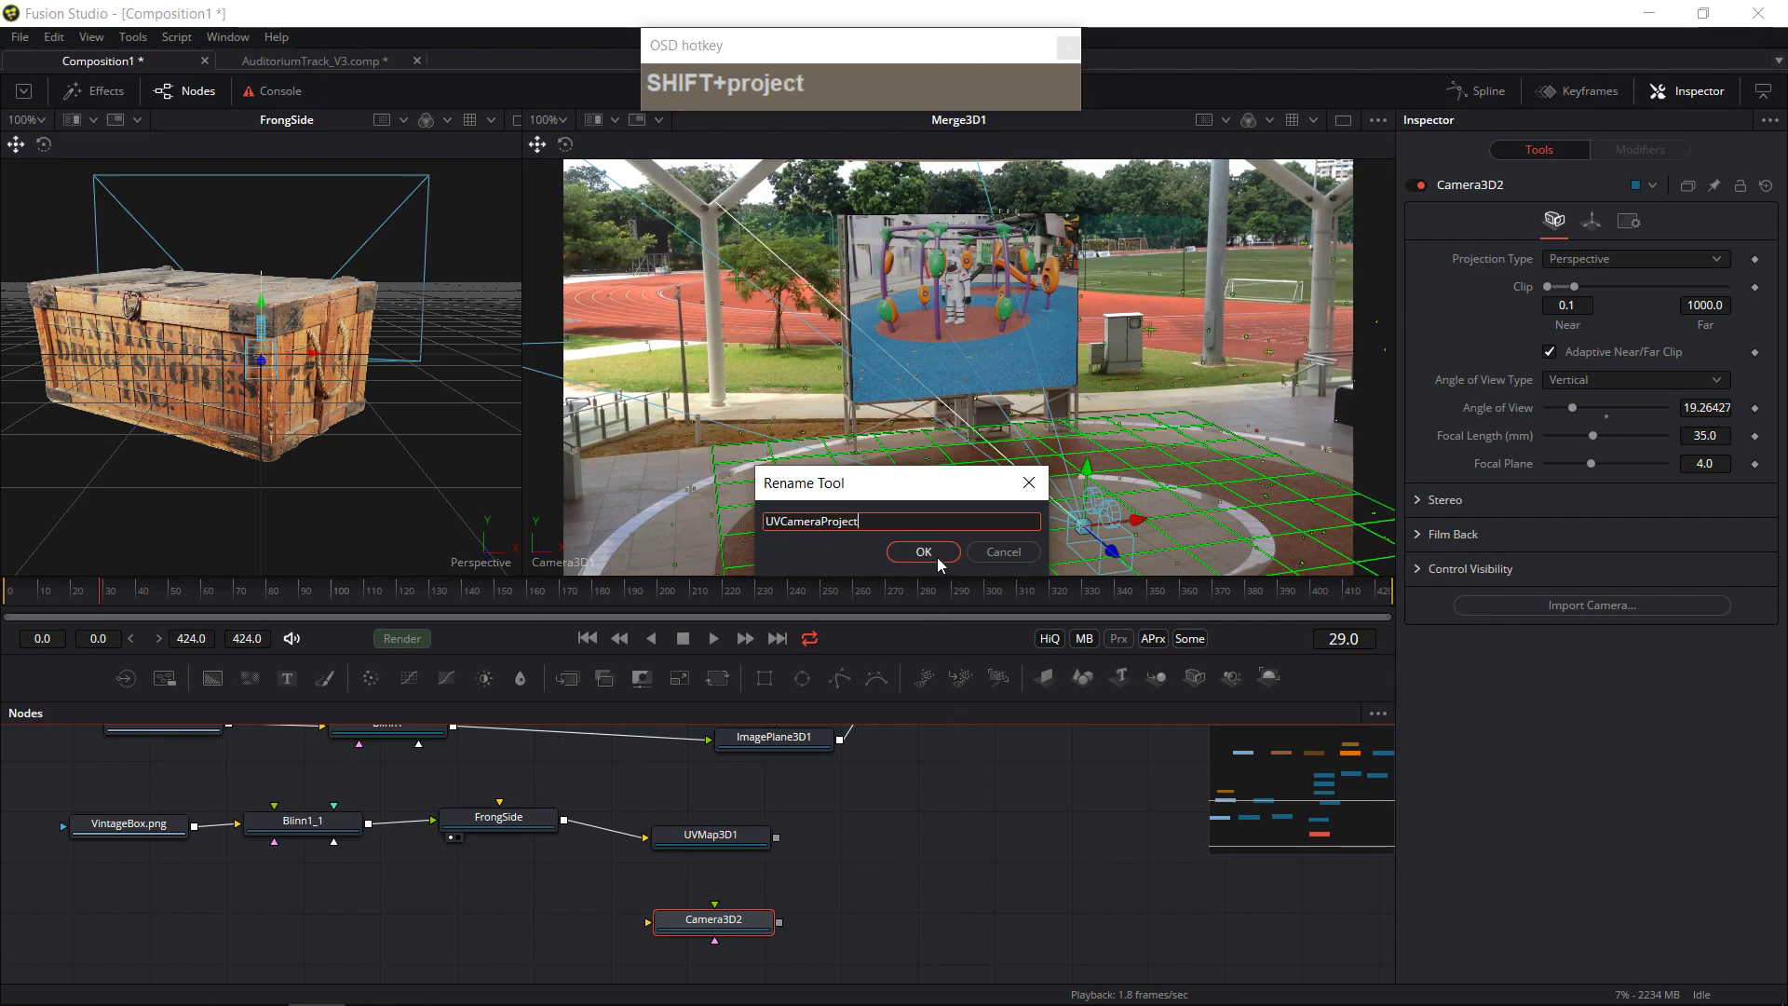
pyautogui.click(924, 552)
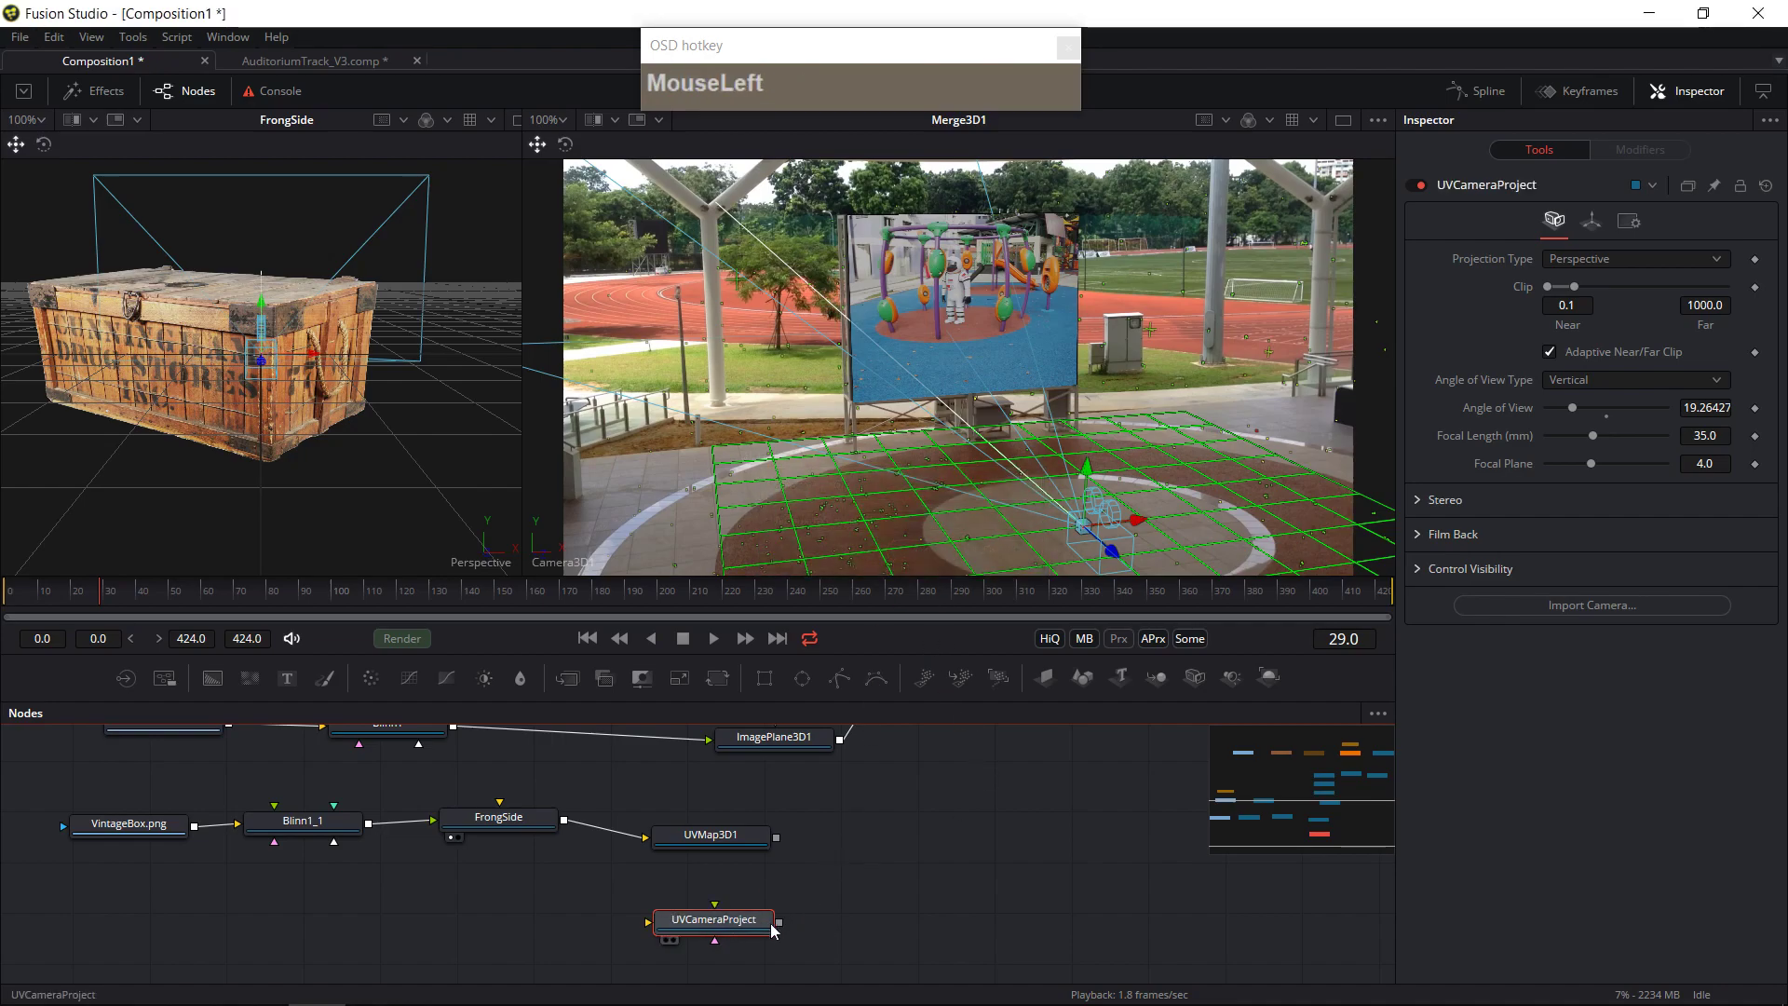
# - Move the UVCameraProject node directly above UVMap3D1 and select UVMap3D1 to show its settings
pyautogui.moveTo(710, 849); pyautogui.dragTo(717, 905)
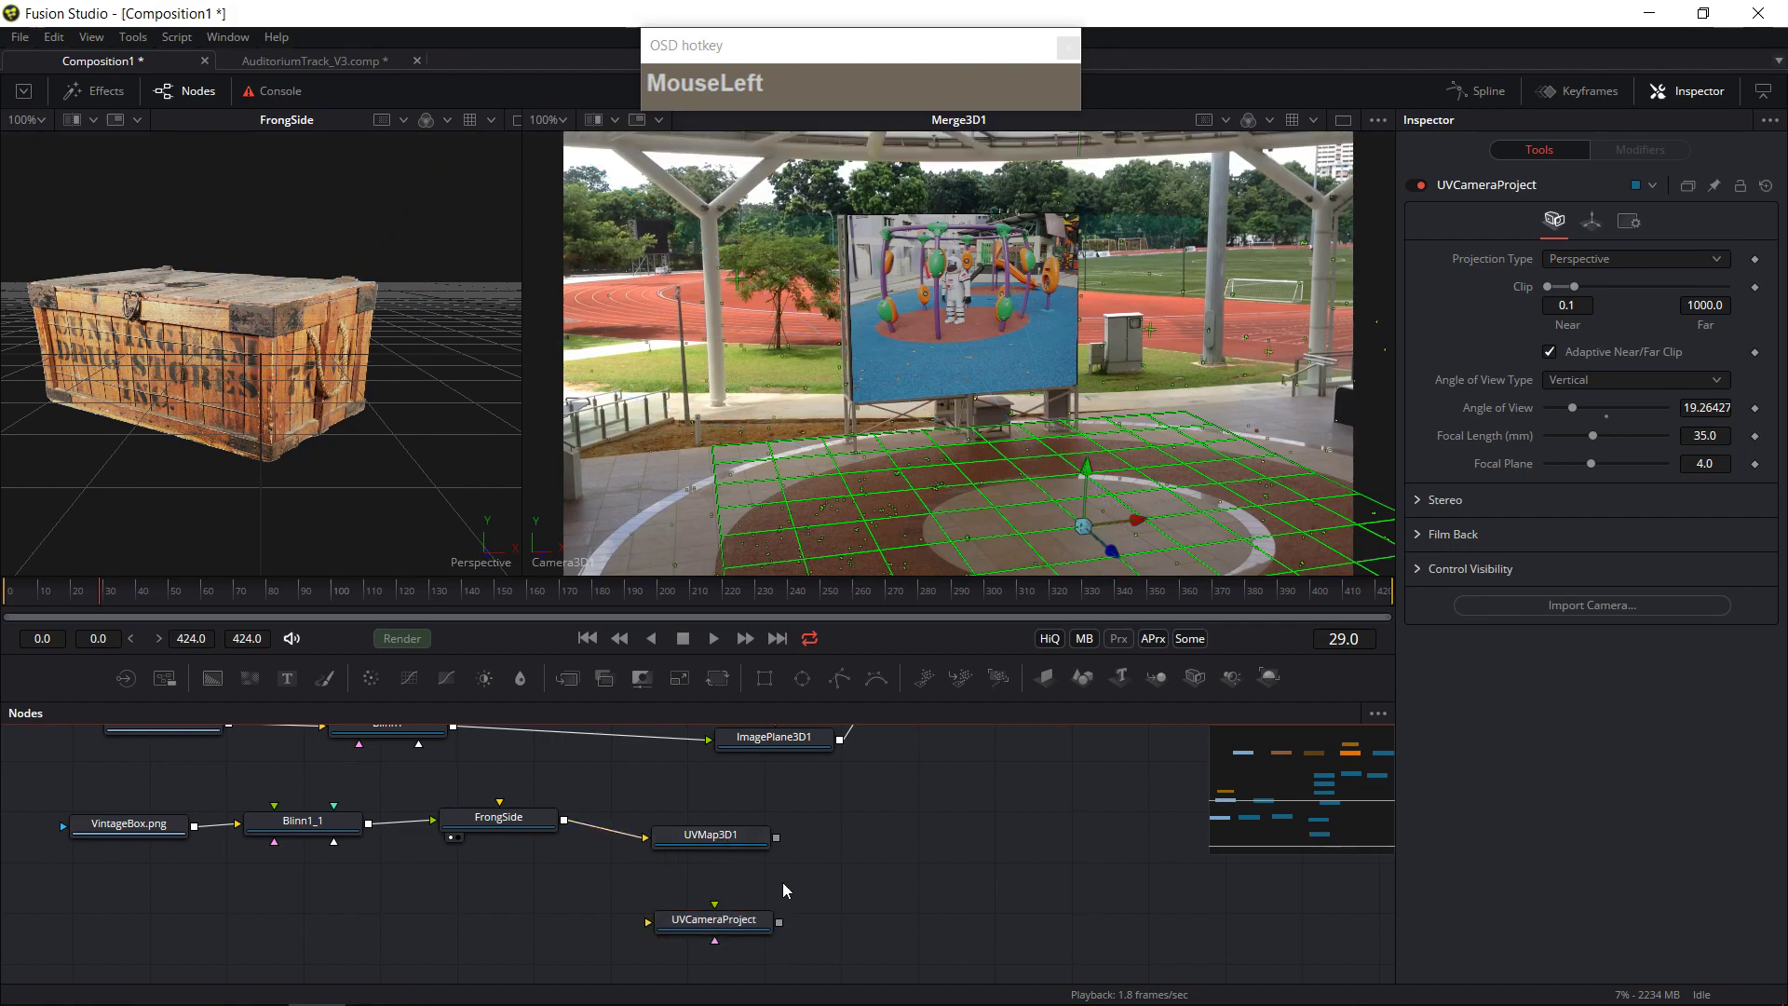
pyautogui.rightClick(726, 838)
pyautogui.click(703, 931)
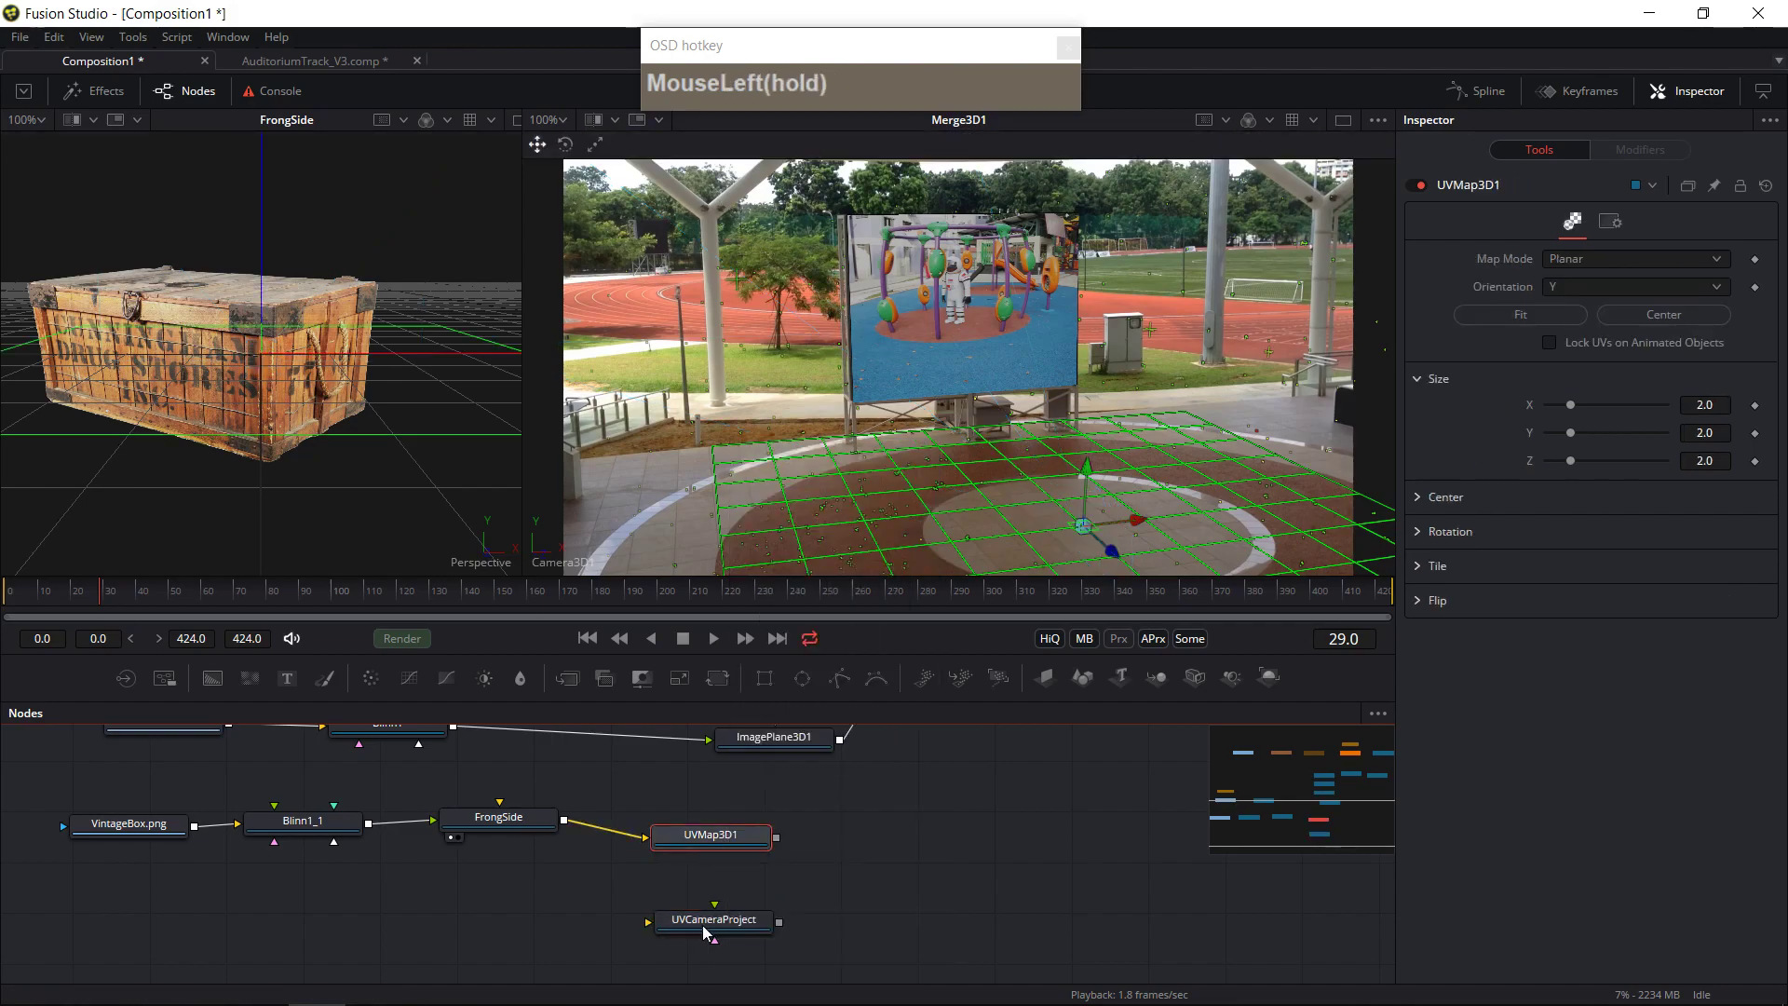
pyautogui.click(729, 842)
pyautogui.moveTo(729, 929); pyautogui.dragTo(727, 802)
pyautogui.click(730, 838)
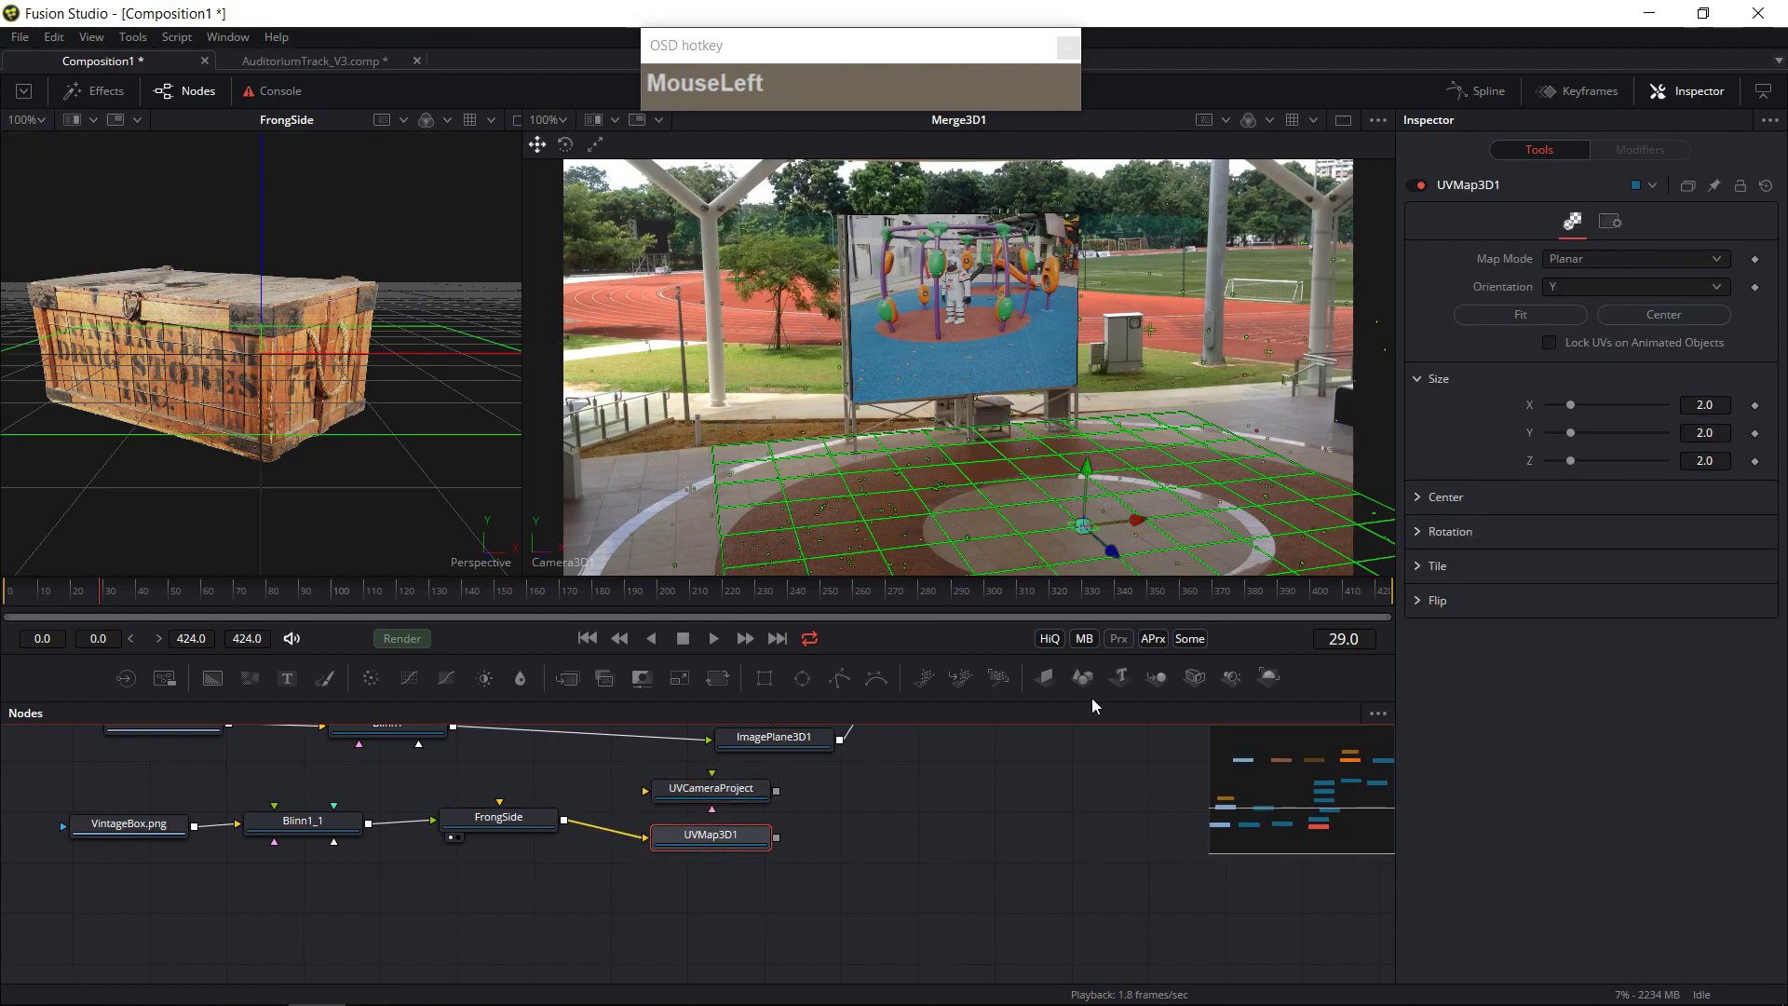
# - Set UVMap3D1's map mode to Camera and connect UVCameraProject to its camera input
pyautogui.click(1583, 258)
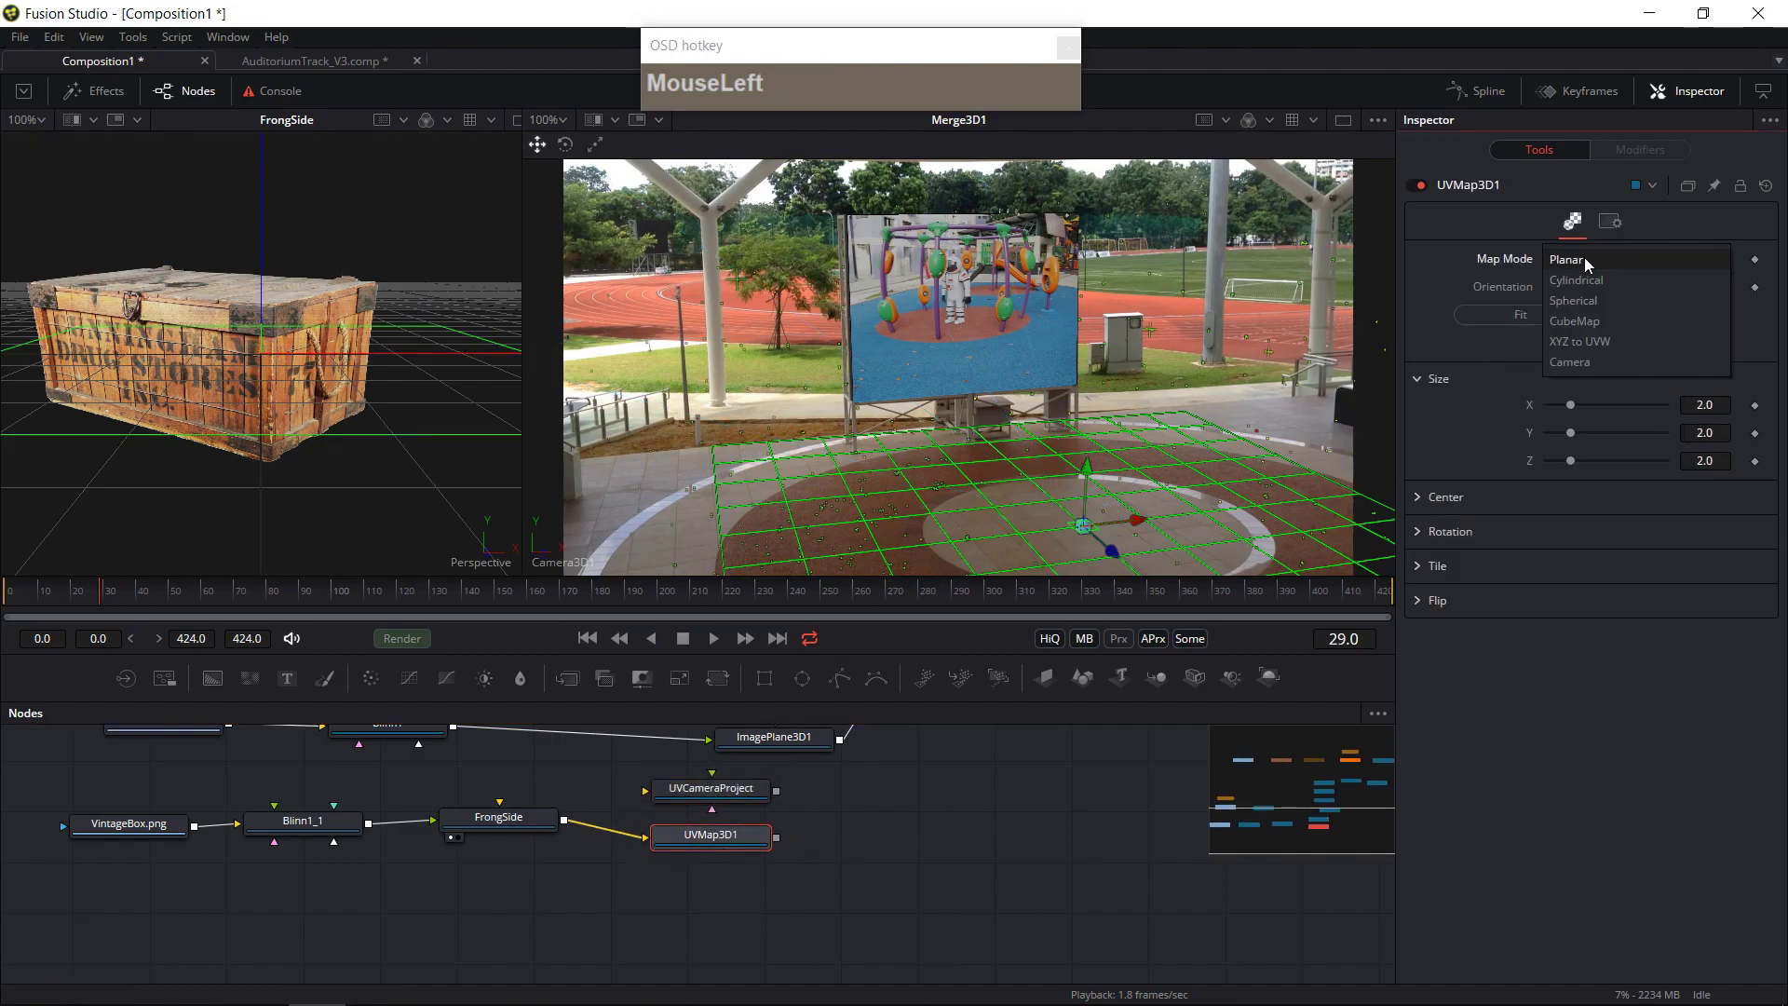
pyautogui.click(1586, 362)
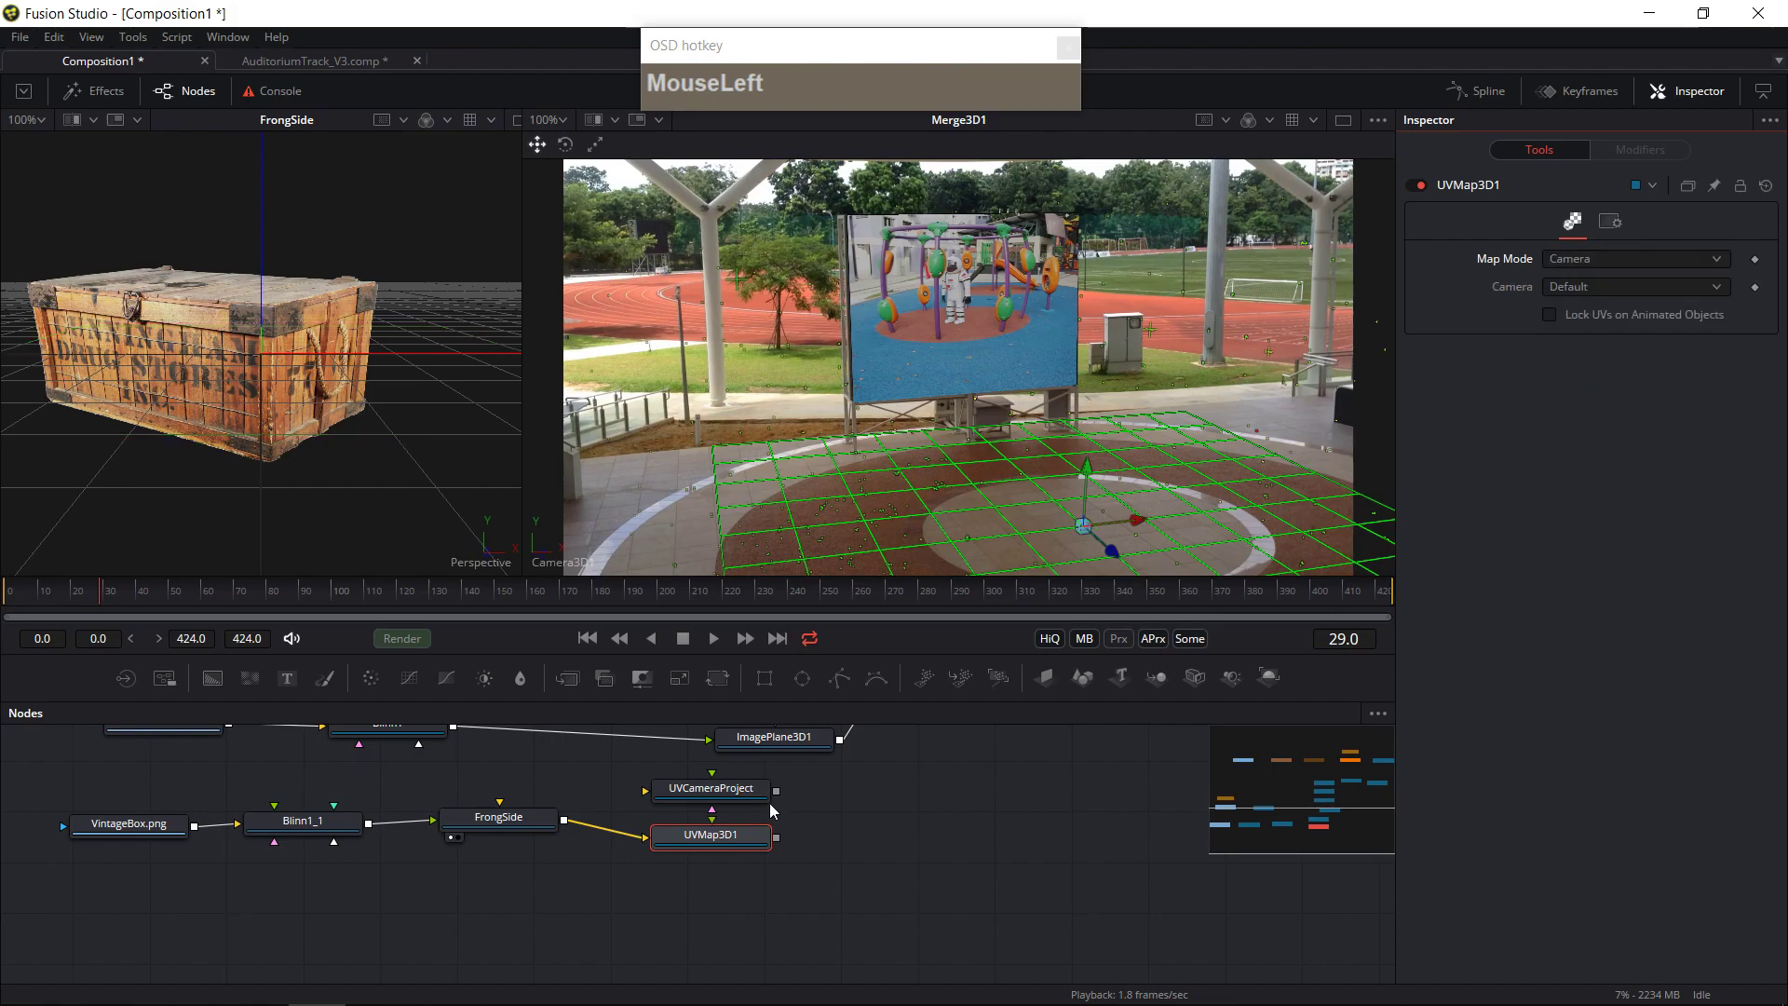
pyautogui.moveTo(725, 842)
pyautogui.mouseDown()
pyautogui.moveTo(719, 859)
pyautogui.moveTo(746, 869)
pyautogui.mouseUp()
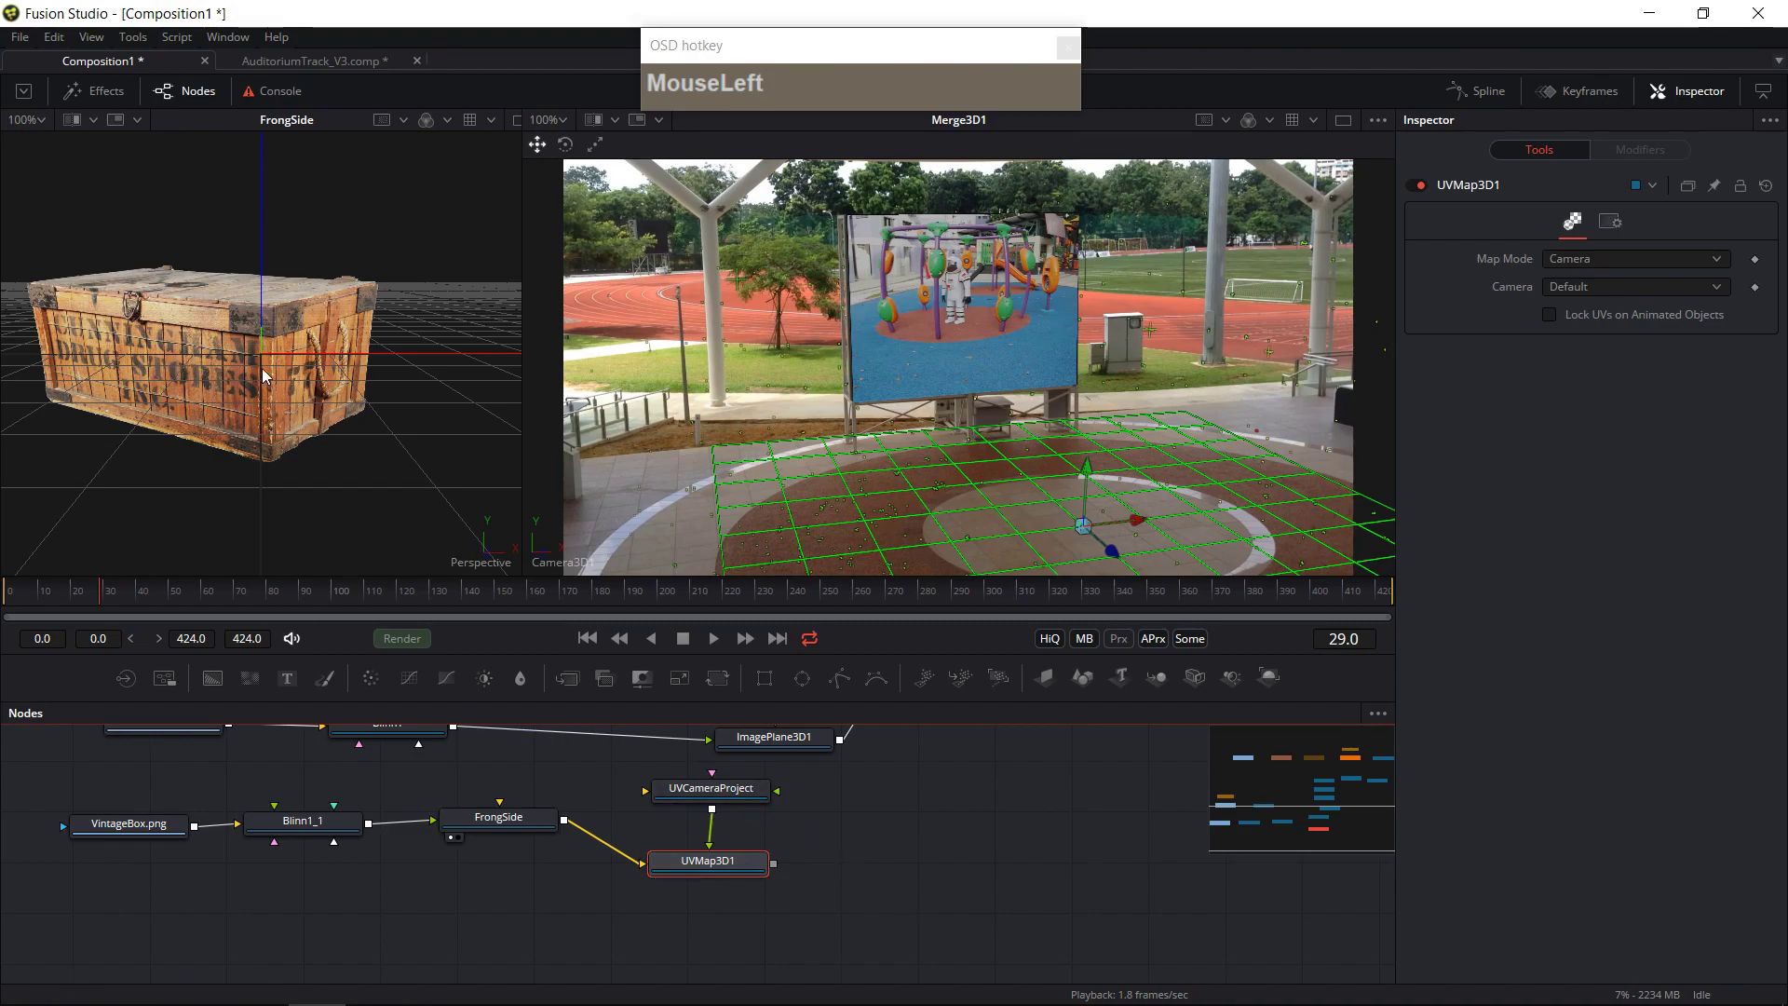
# - Select UVCameraProject and pull it back from the crate plane along its Z axis in the perspective view
pyautogui.scroll(-5, 389, 465)
pyautogui.moveTo(327, 476); pyautogui.dragTo(419, 508)
pyautogui.moveTo(863, 861); pyautogui.dragTo(672, 844)
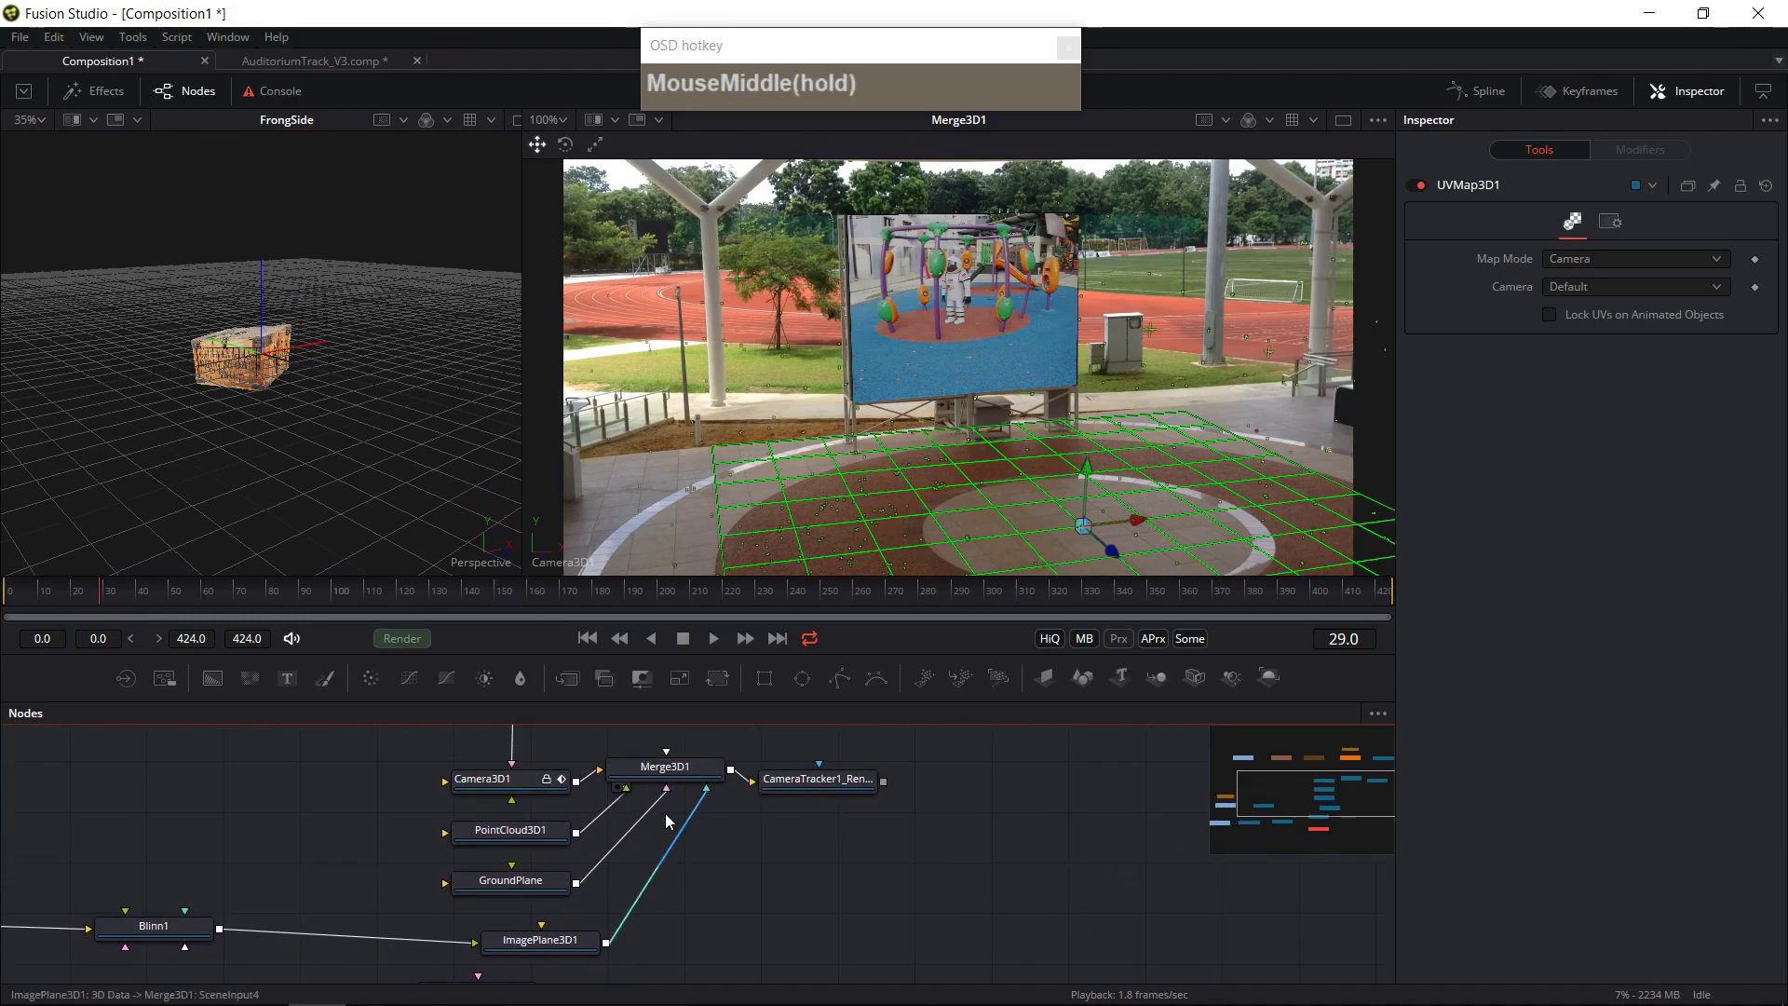
pyautogui.moveTo(711, 948); pyautogui.dragTo(782, 798)
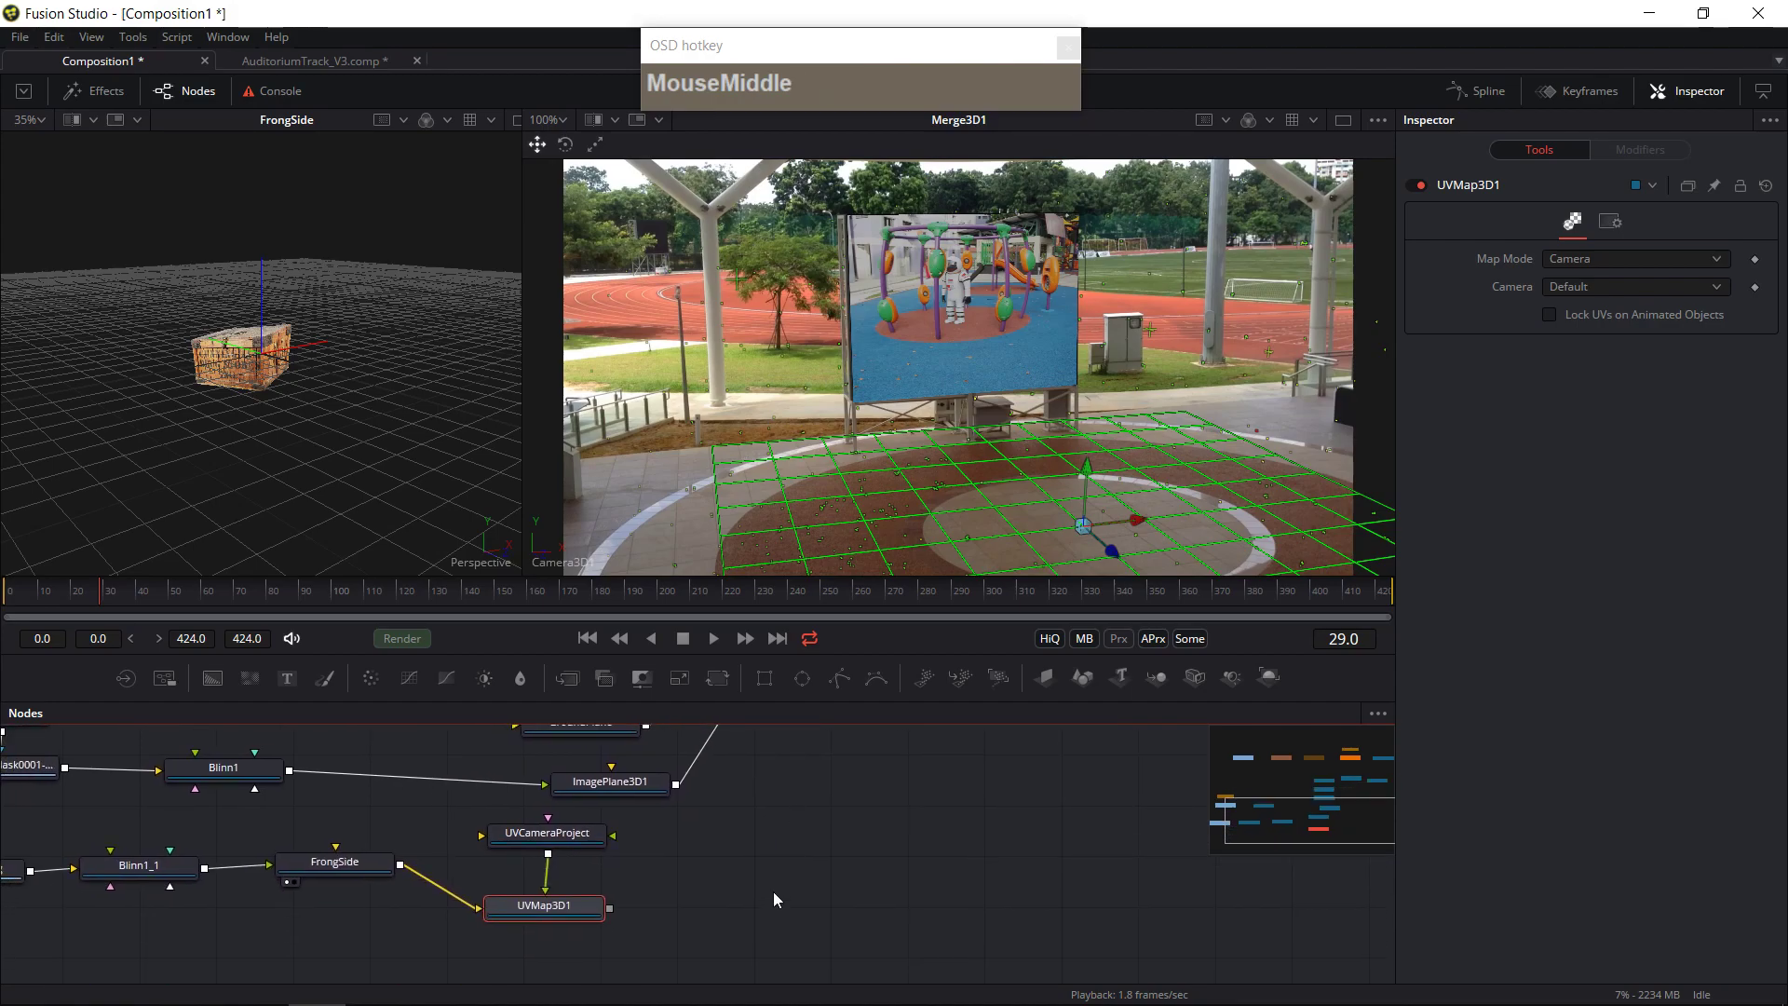
pyautogui.moveTo(313, 859); pyautogui.dragTo(287, 898)
pyautogui.moveTo(696, 906); pyautogui.dragTo(482, 908)
pyautogui.scroll(1, 483, 908)
pyautogui.scroll(-3, 482, 900)
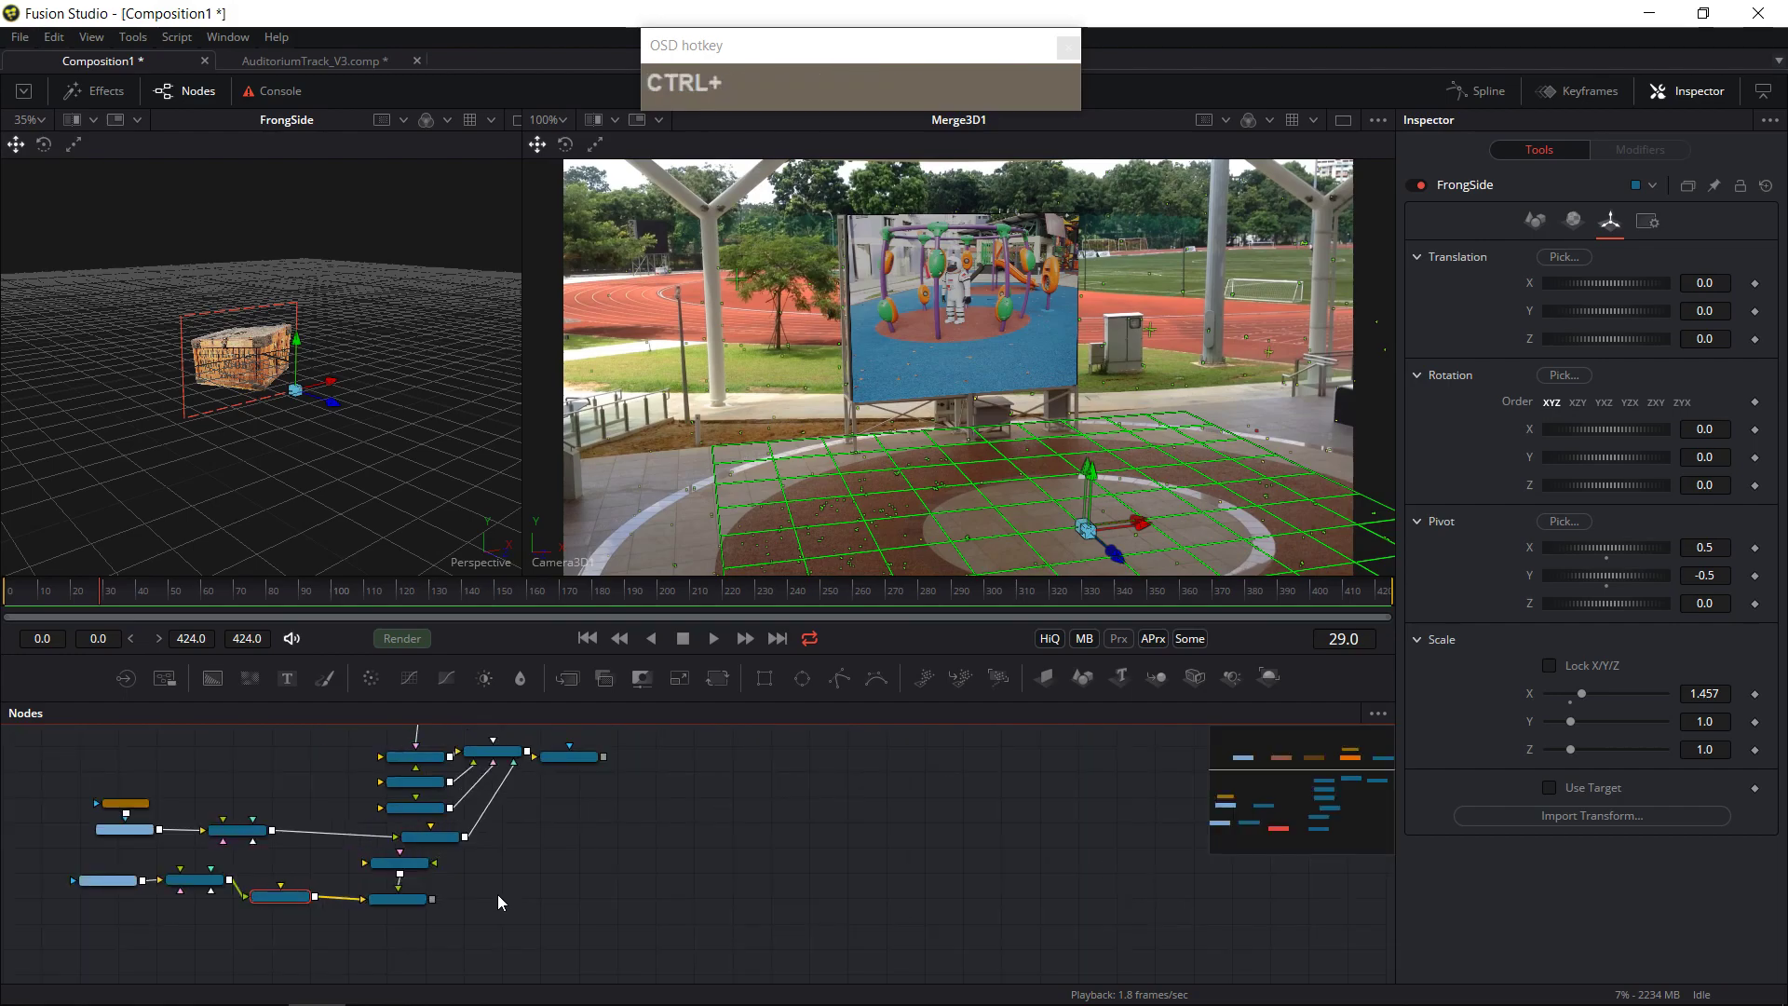
pyautogui.click(399, 862)
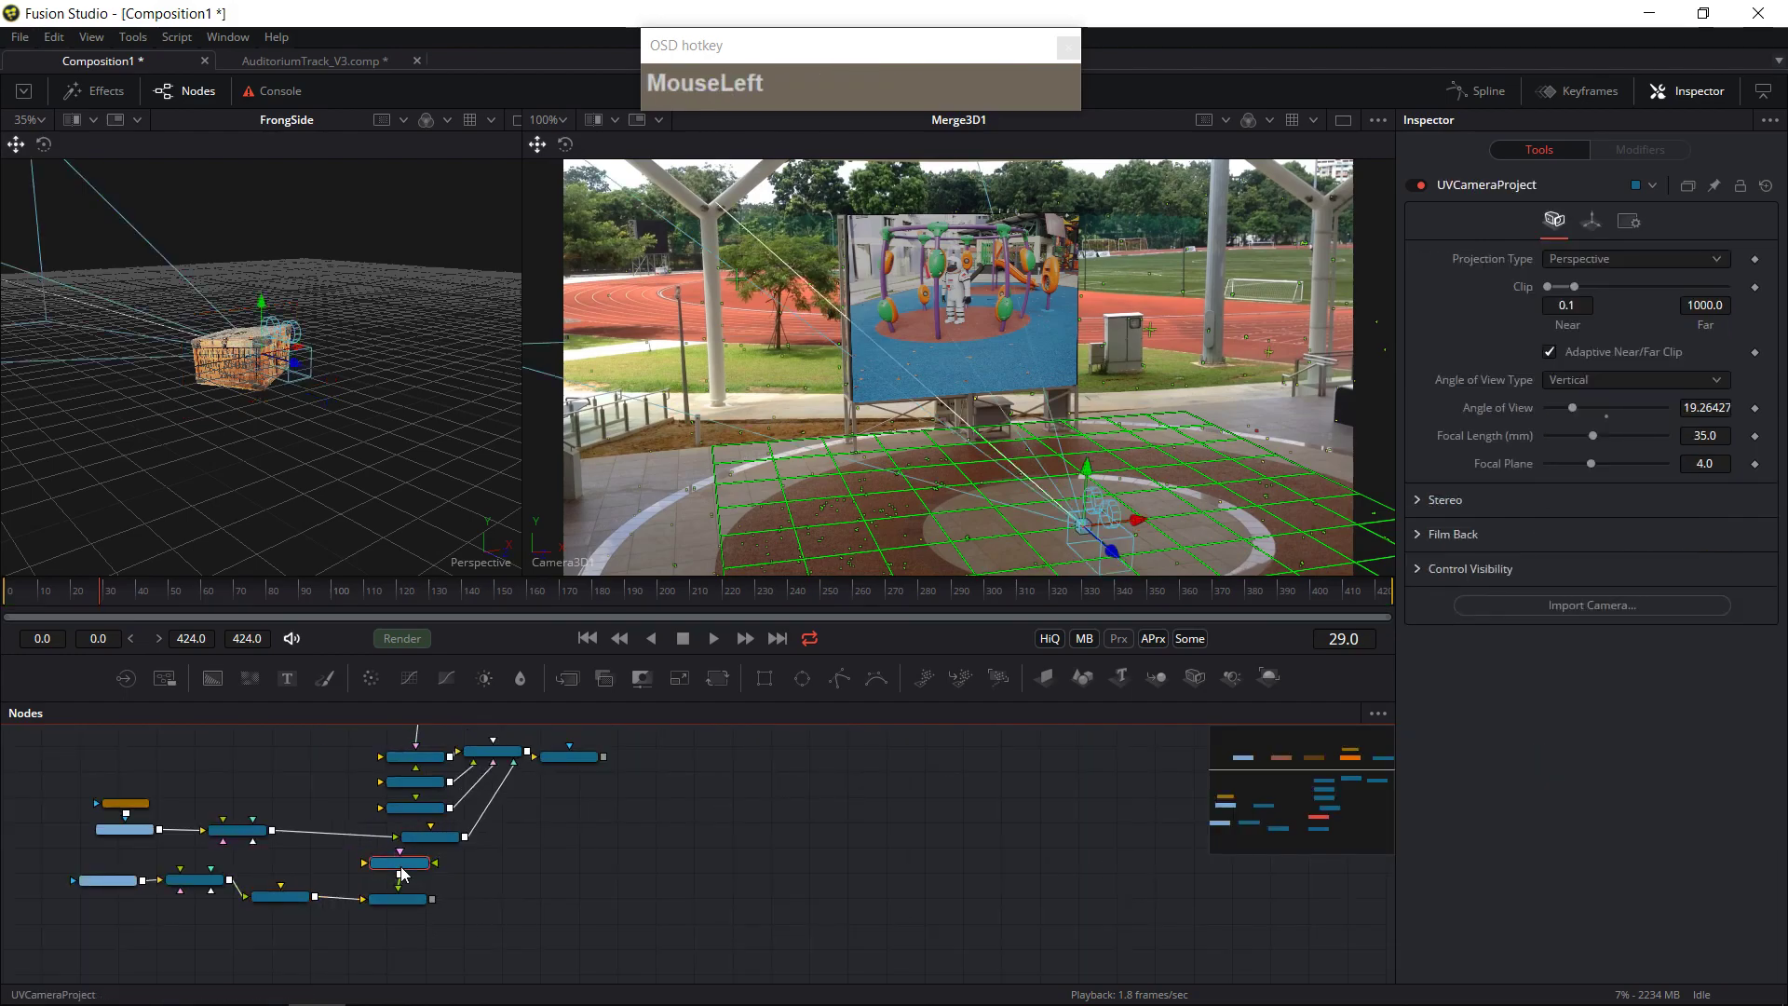
pyautogui.moveTo(293, 372); pyautogui.dragTo(213, 403)
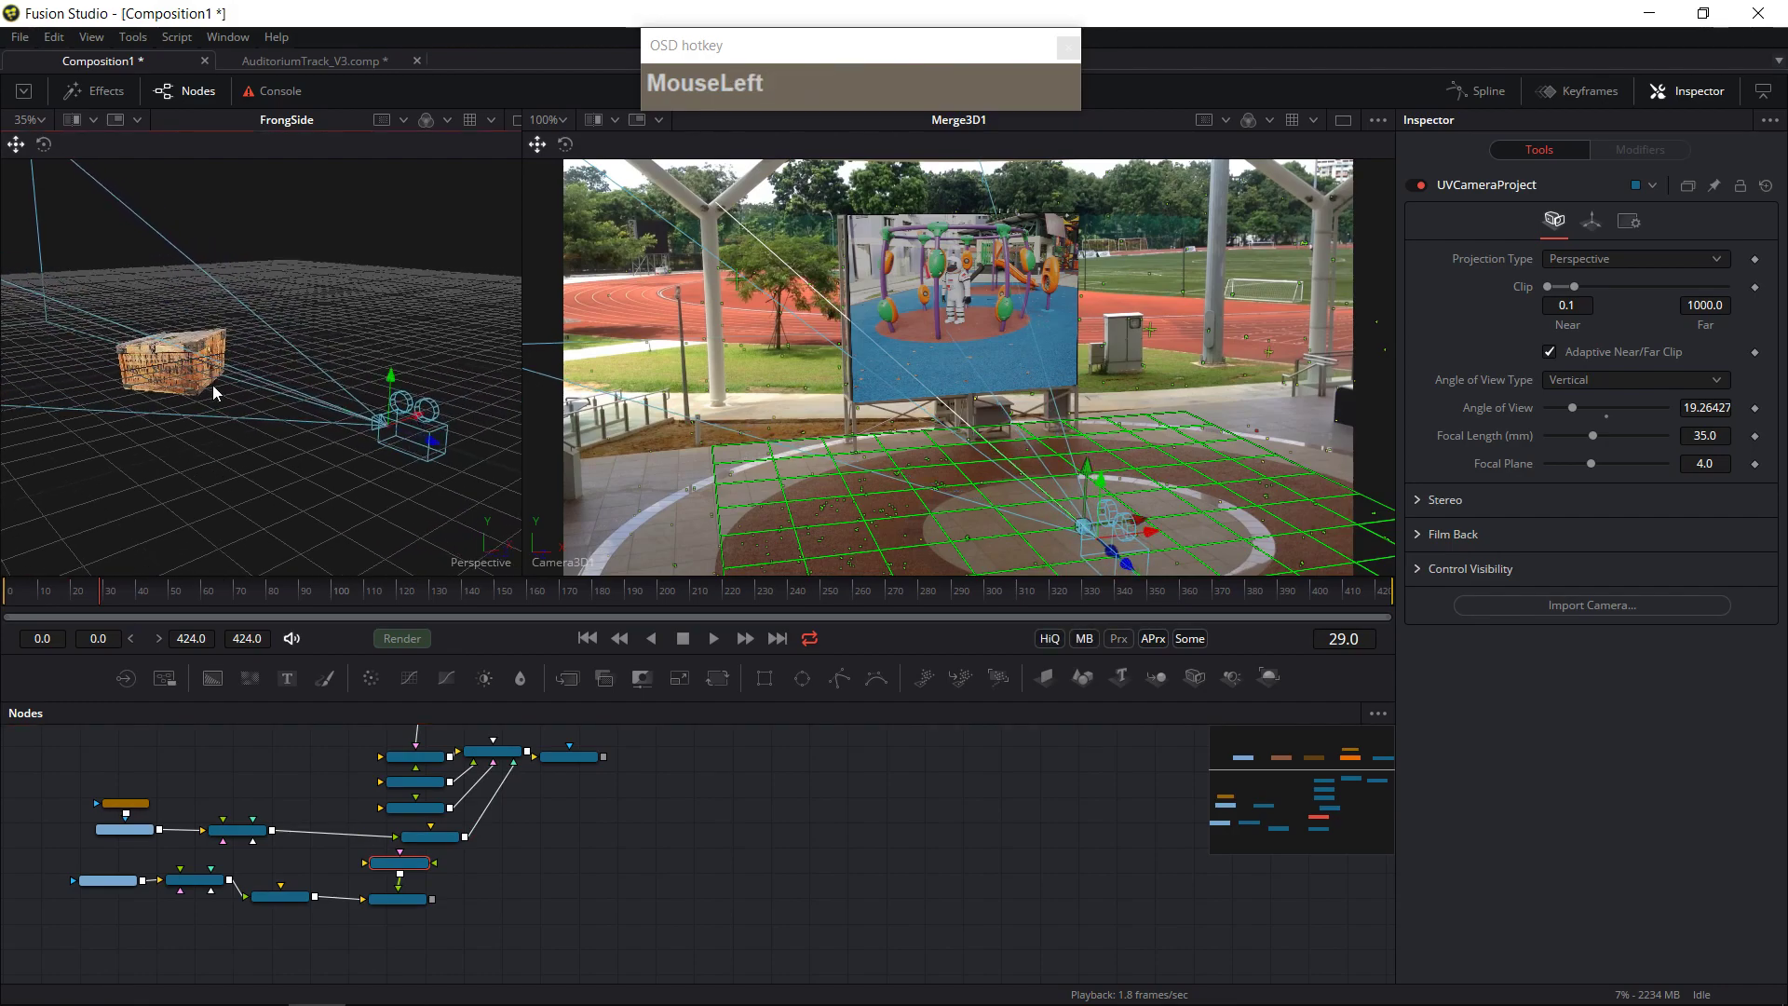
pyautogui.moveTo(459, 896); pyautogui.dragTo(604, 876)
pyautogui.moveTo(338, 861); pyautogui.dragTo(236, 871)
pyautogui.click(336, 874)
pyautogui.moveTo(611, 859); pyautogui.dragTo(447, 866)
pyautogui.scroll(1, 470, 919)
pyautogui.scroll(1, 464, 874)
pyautogui.click(439, 908)
pyautogui.keyDown('ctrl'); pyautogui.click(440, 904); pyautogui.keyUp('ctrl')
pyautogui.click(439, 903)
pyautogui.scroll(2, 472, 902)
pyautogui.keyDown('ctrl'); pyautogui.scroll(1, 473, 903); pyautogui.keyUp('ctrl')
pyautogui.scroll(-1, 477, 897)
pyautogui.moveTo(476, 898); pyautogui.dragTo(416, 959)
pyautogui.scroll(-1, 447, 918)
pyautogui.keyDown('ctrl'); pyautogui.scroll(-4, 462, 880); pyautogui.keyUp('ctrl')
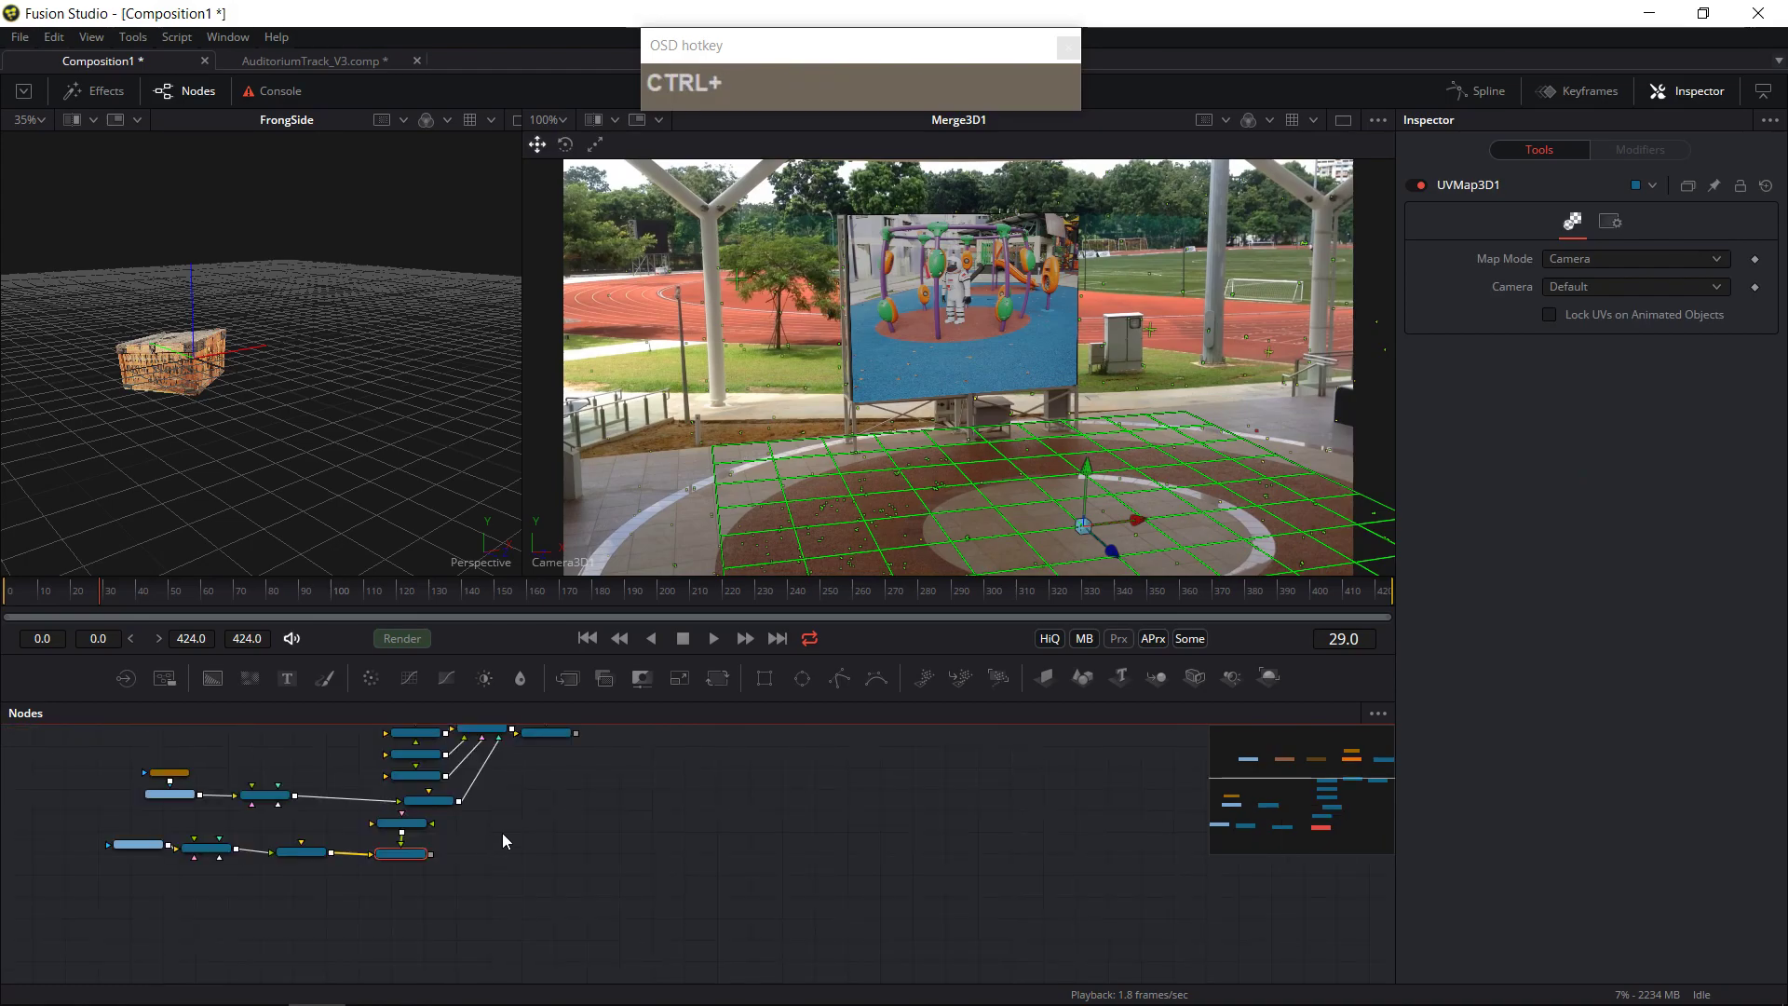
pyautogui.keyDown('ctrl'); pyautogui.scroll(3, 633, 852); pyautogui.keyUp('ctrl')
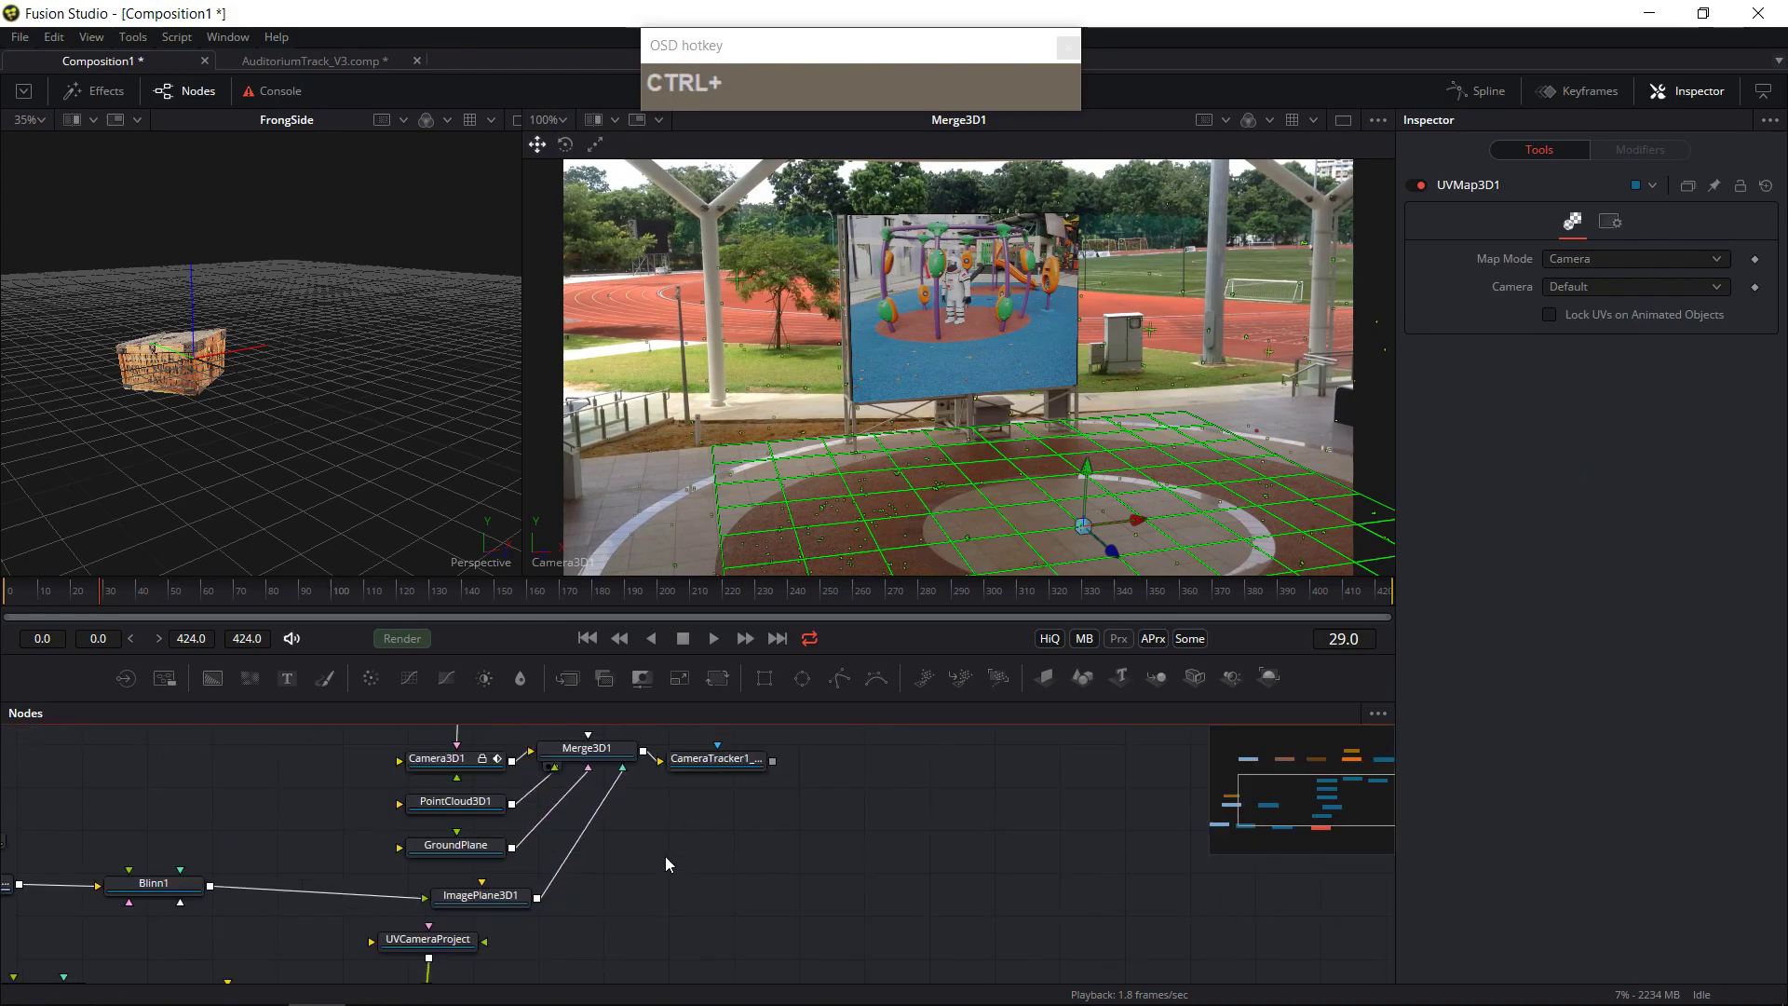
# - Enlarge the node area, connect the UVMap3D1 output to Merge3D1, and restore the larger viewer area
pyautogui.moveTo(557, 964); pyautogui.dragTo(471, 941)
pyautogui.moveTo(608, 701); pyautogui.dragTo(608, 477)
pyautogui.moveTo(567, 699); pyautogui.dragTo(743, 861)
pyautogui.moveTo(592, 903); pyautogui.dragTo(725, 656)
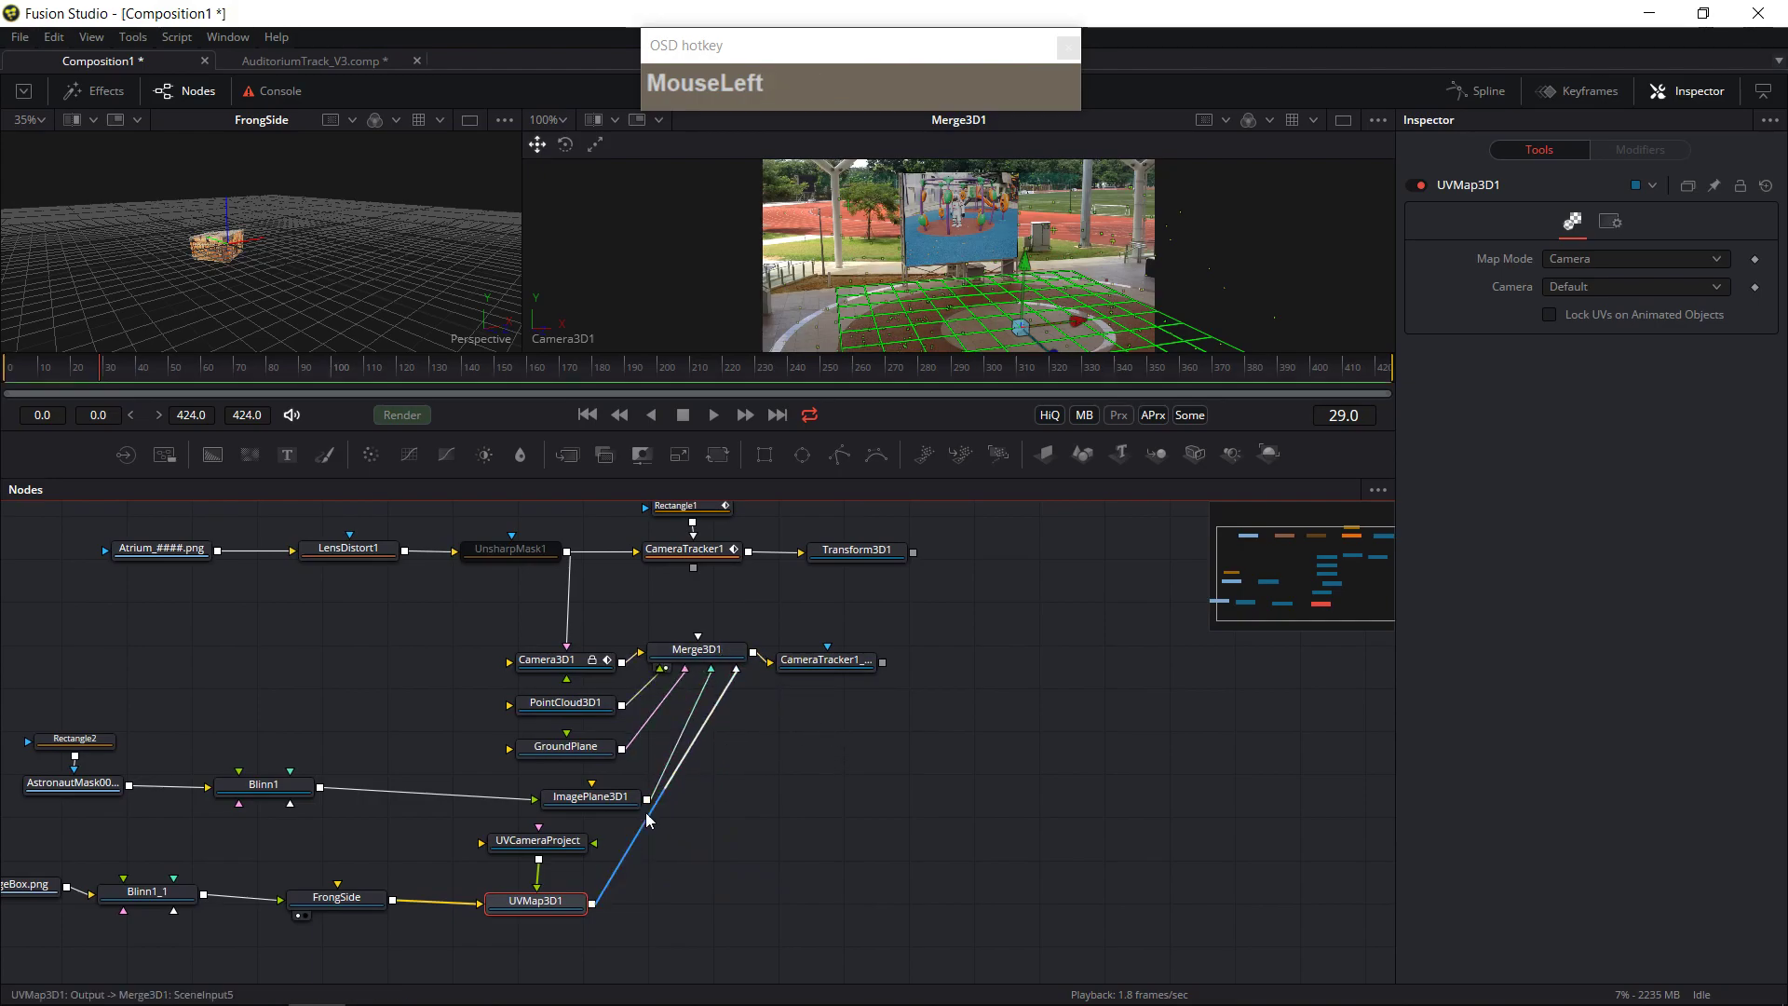
pyautogui.scroll(1, 1104, 328)
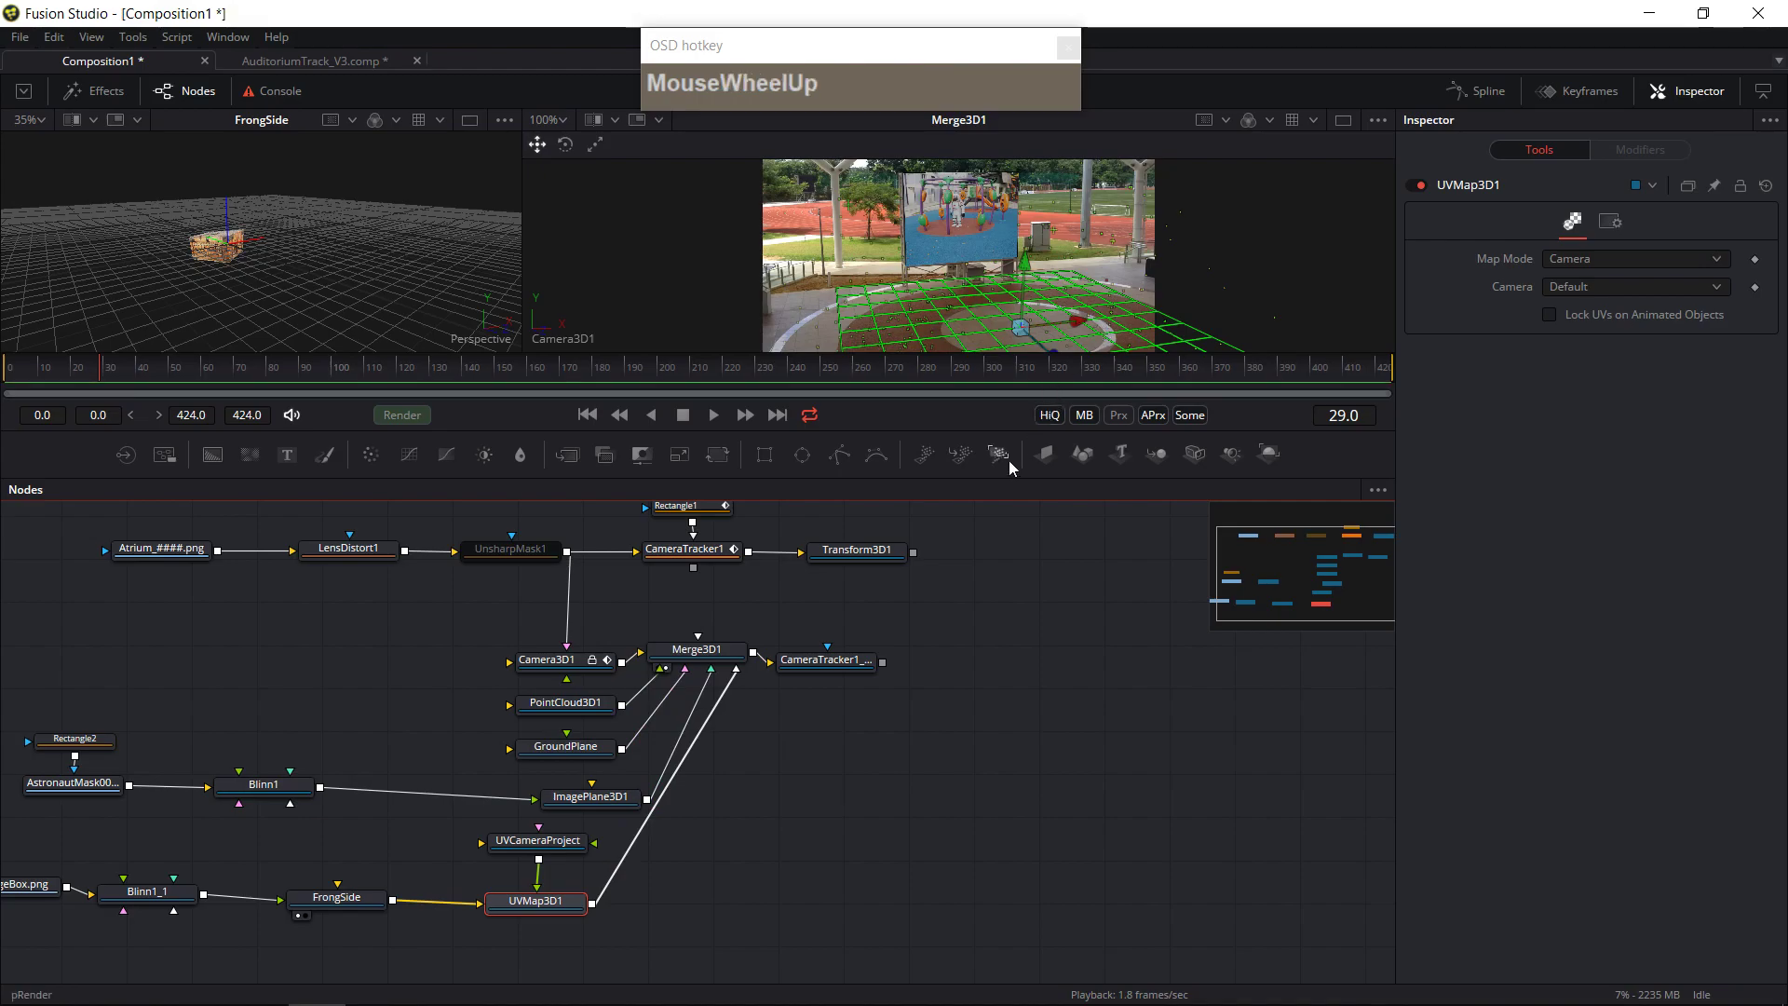
pyautogui.moveTo(1003, 428); pyautogui.dragTo(943, 610)
pyautogui.moveTo(647, 912); pyautogui.dragTo(663, 891)
pyautogui.moveTo(526, 954); pyautogui.dragTo(534, 929)
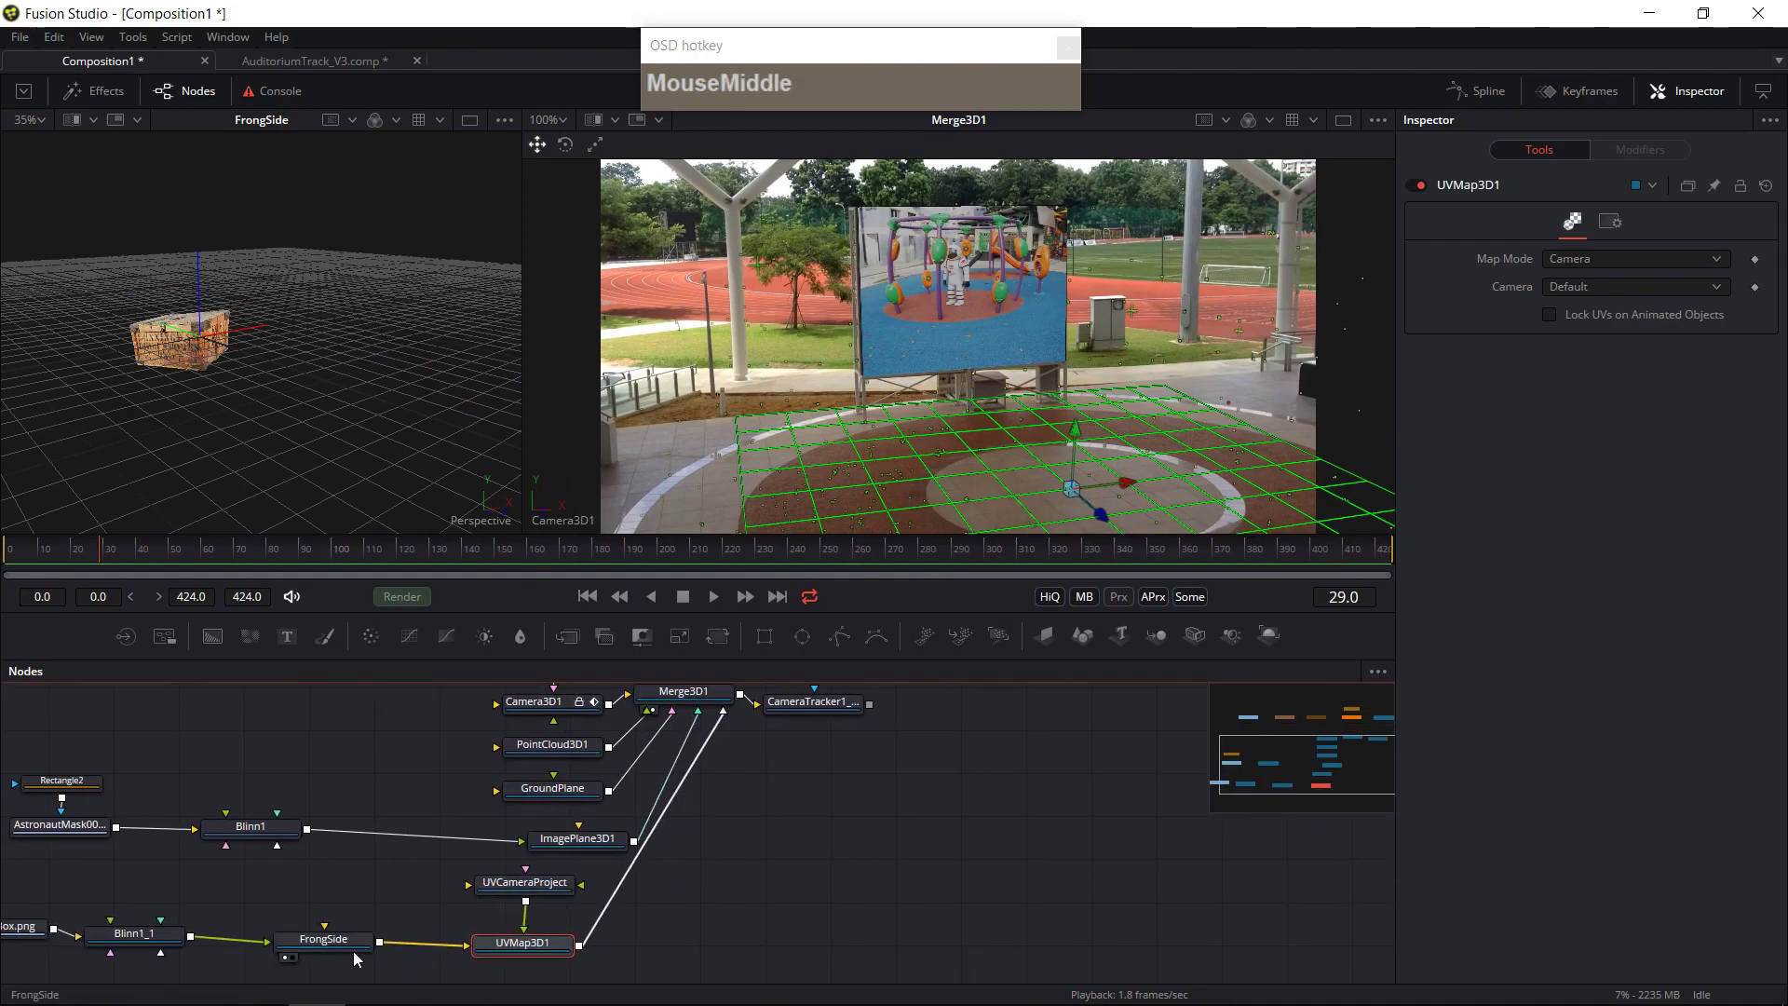
# - Correct the name of the FrongSide node to FrontSide
pyautogui.click(342, 944)
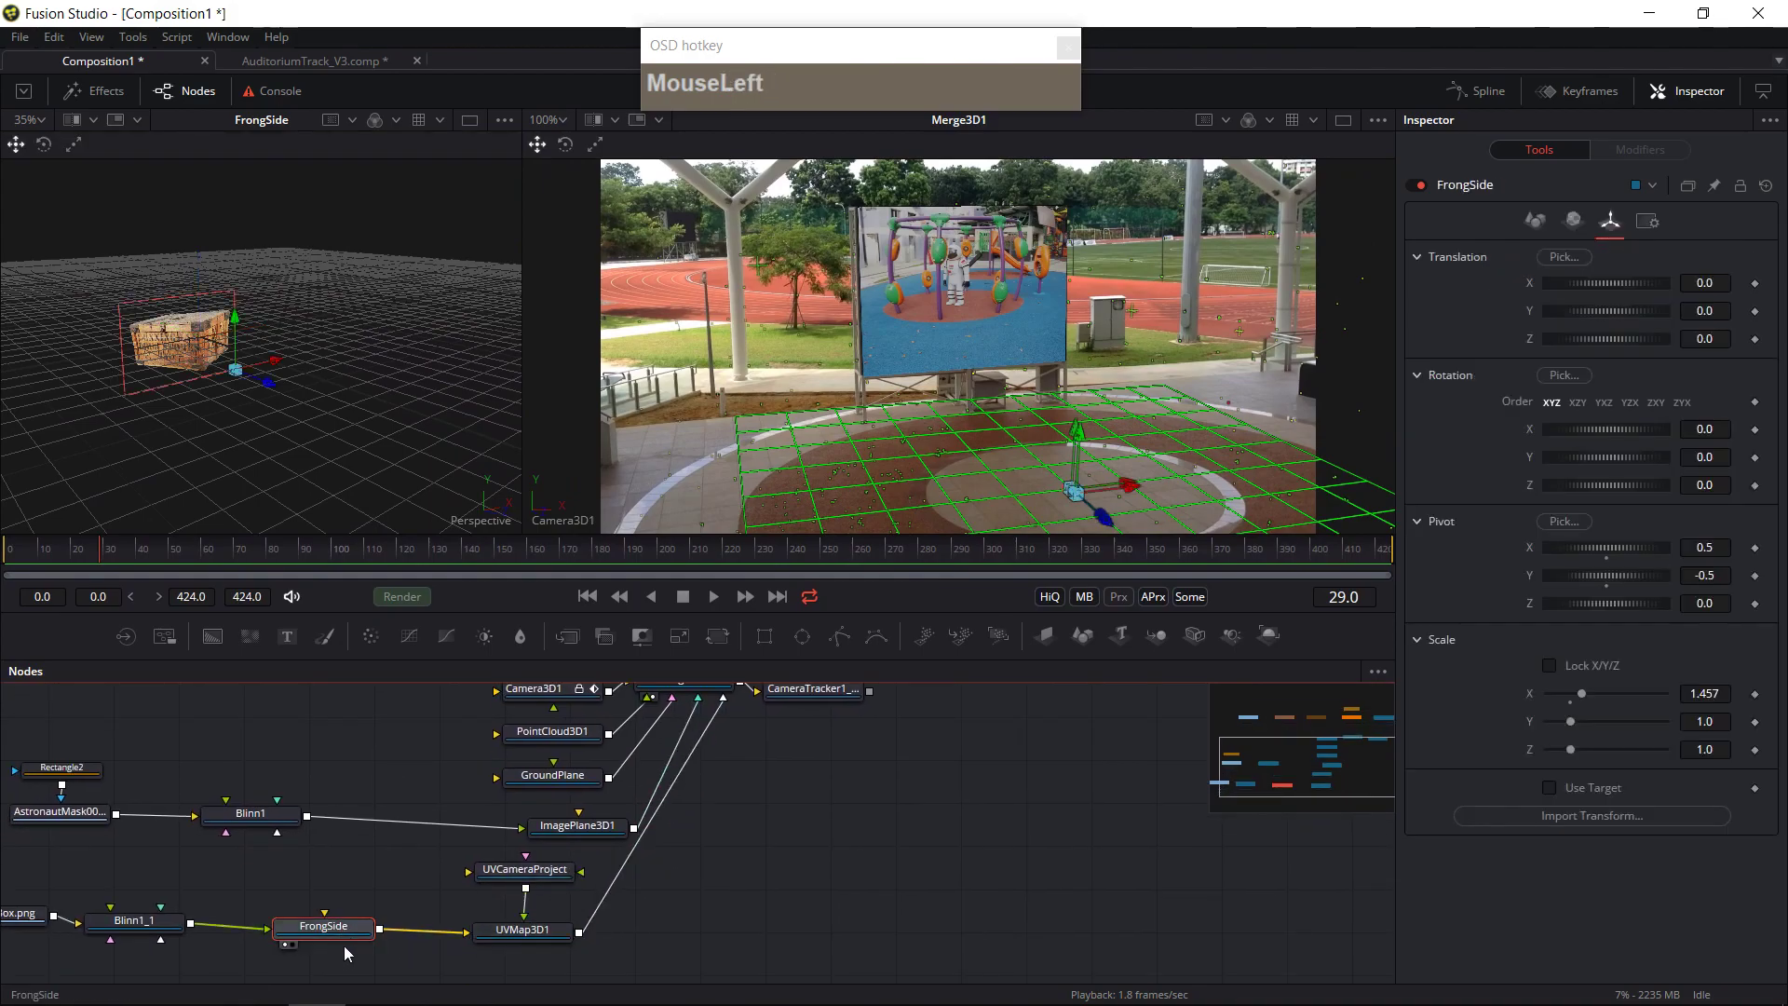
pyautogui.press('F2')
pyautogui.click(792, 522)
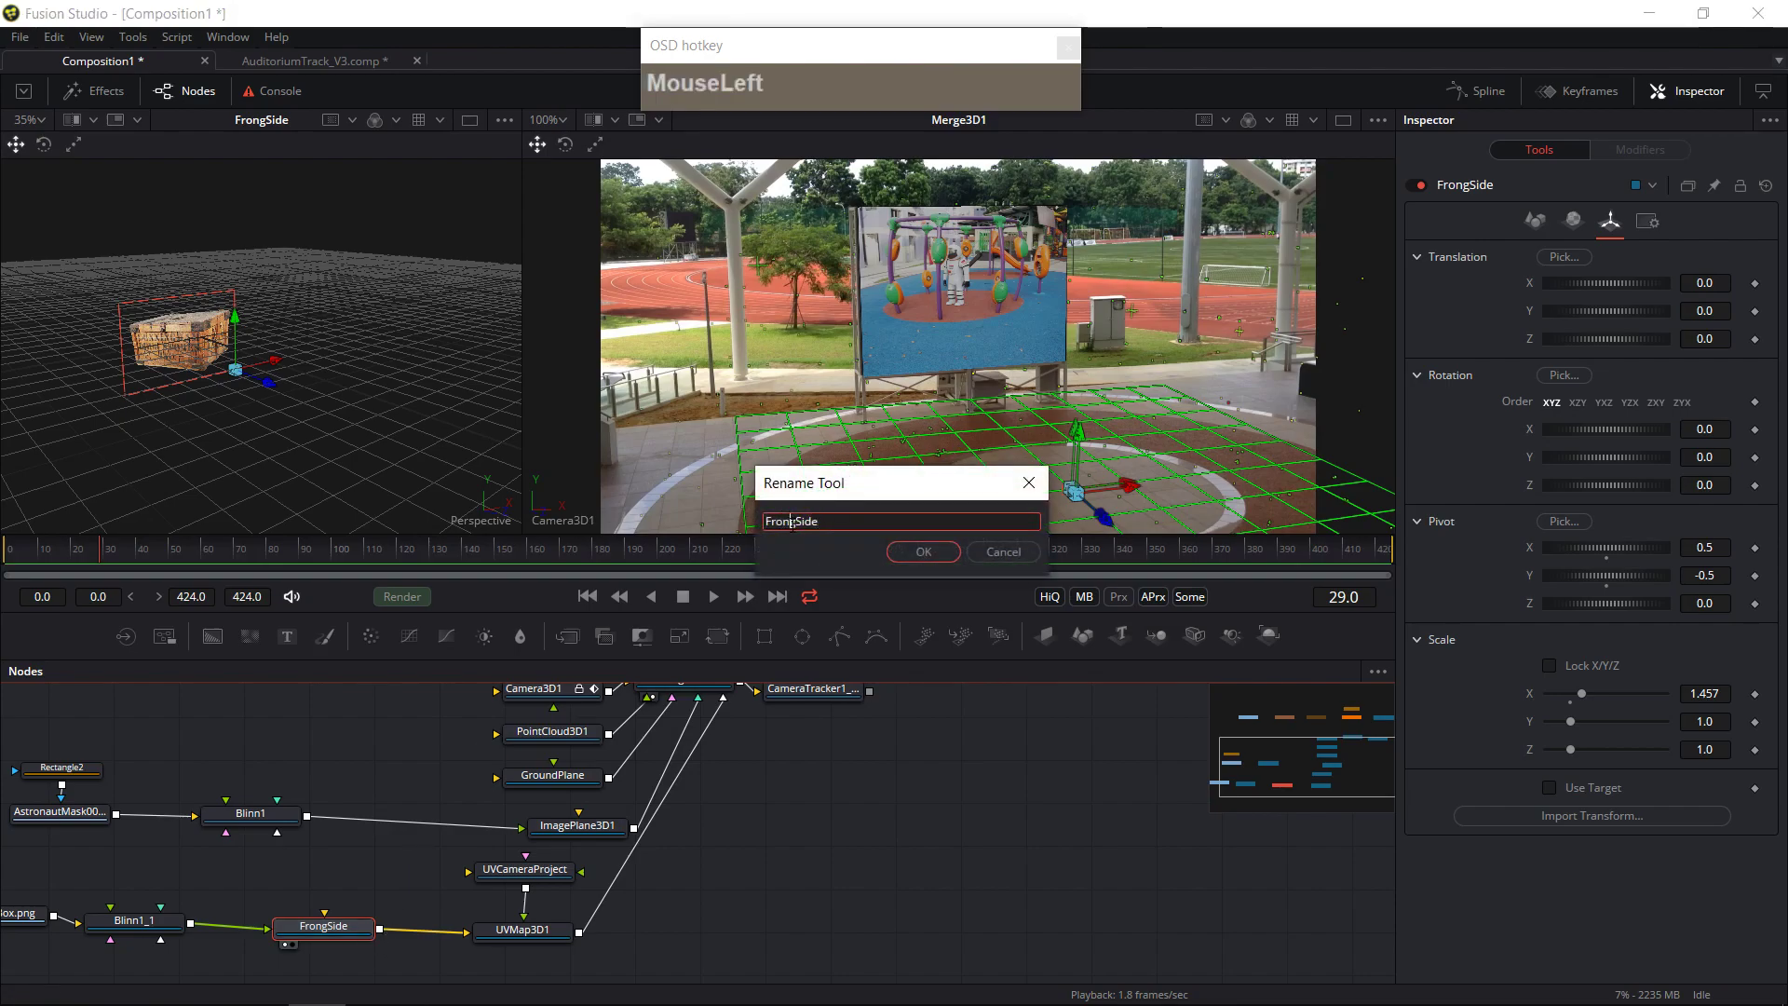
pyautogui.press('BackSpace')
pyautogui.write('t')
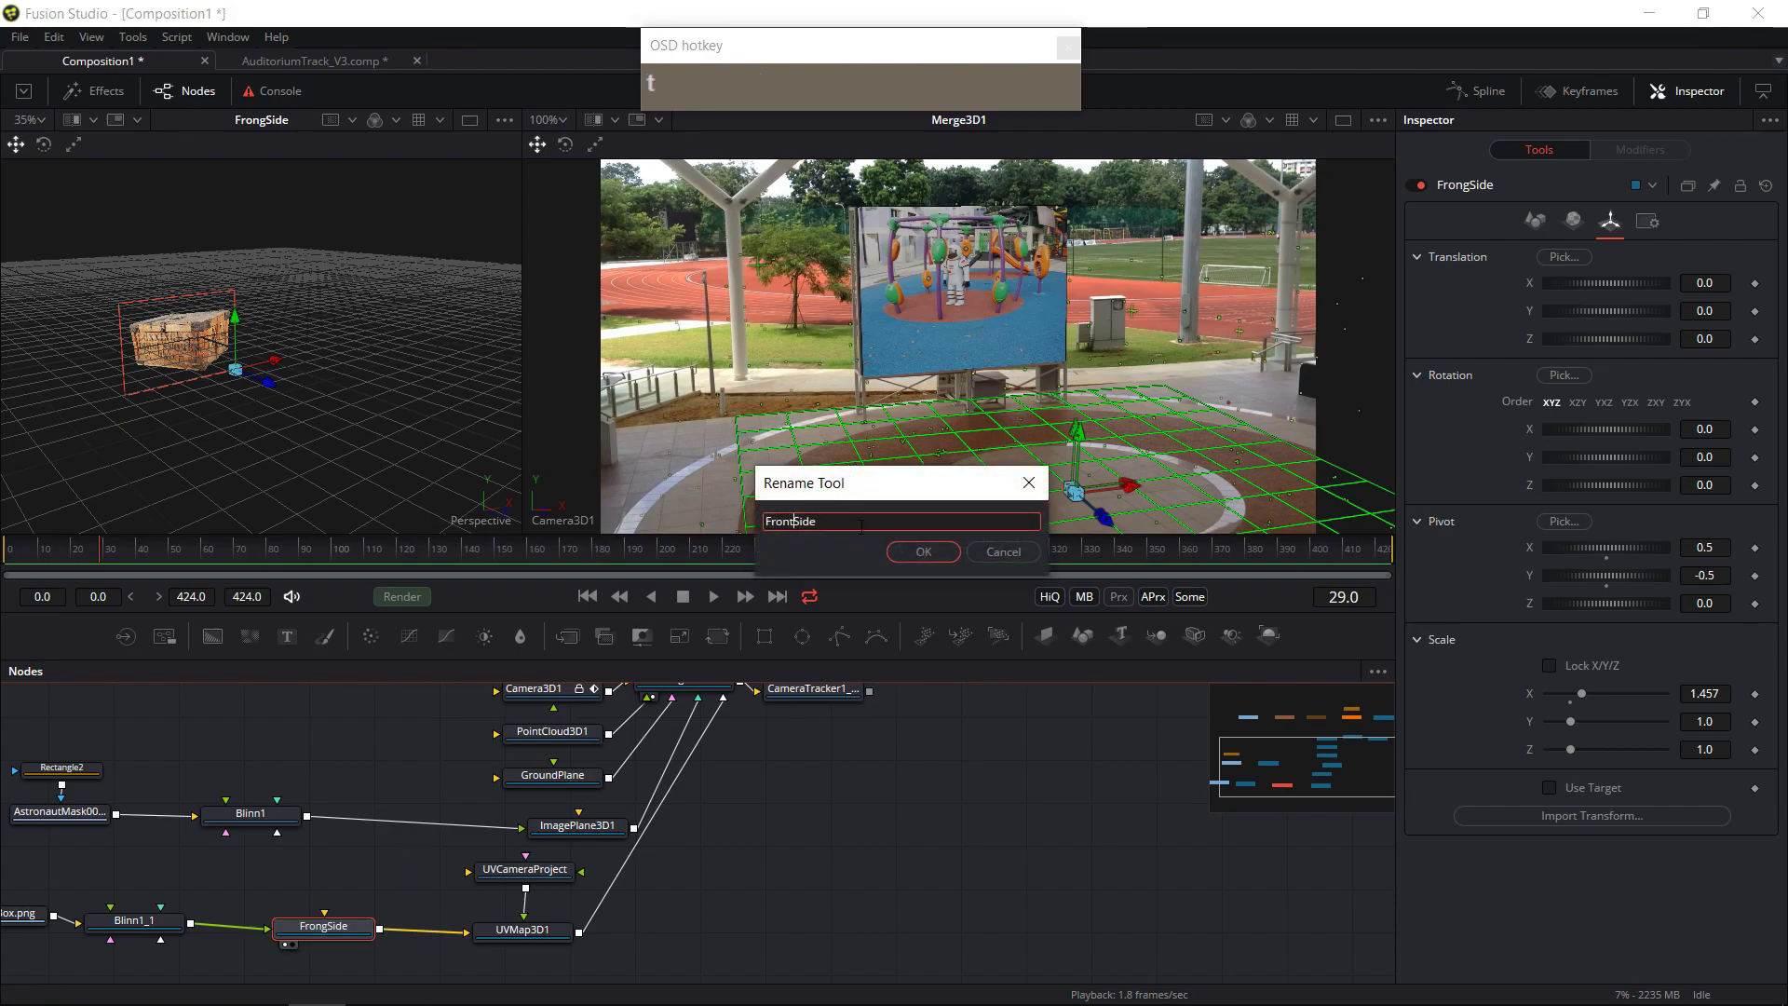
pyautogui.click(924, 552)
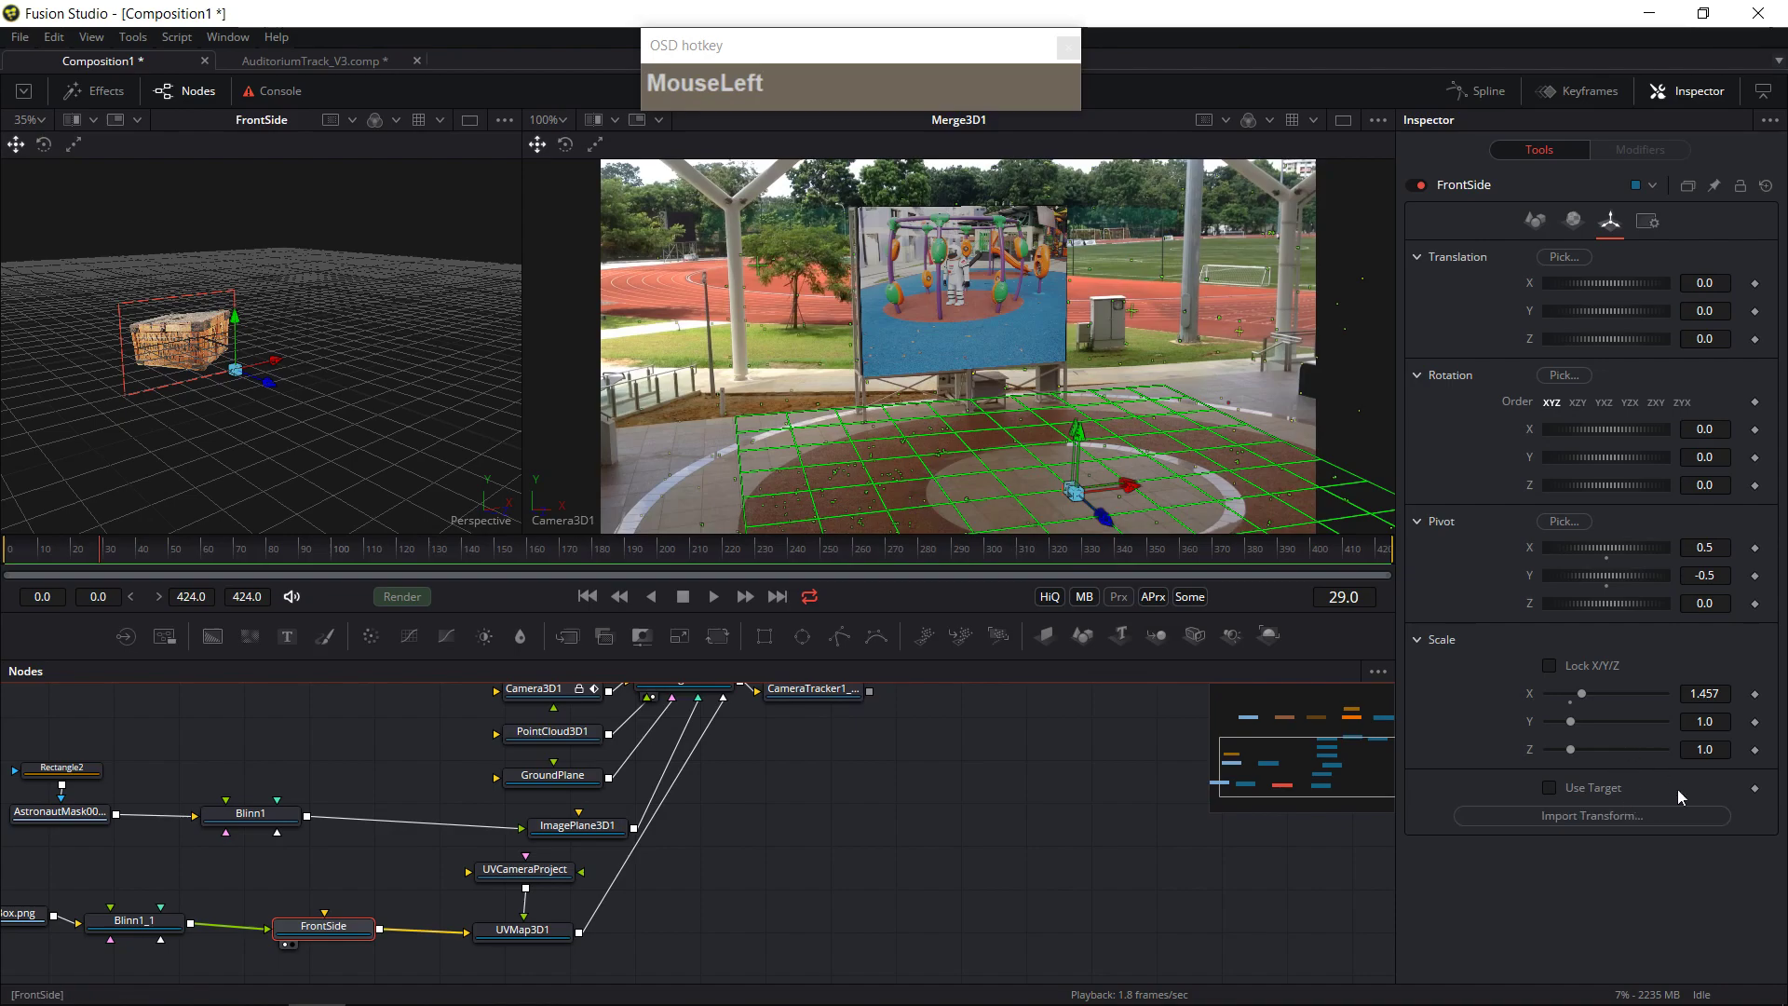
# - Lock FrontSide's X/Y/Z scale together and set the uniform scale to 5.0
pyautogui.click(1551, 670)
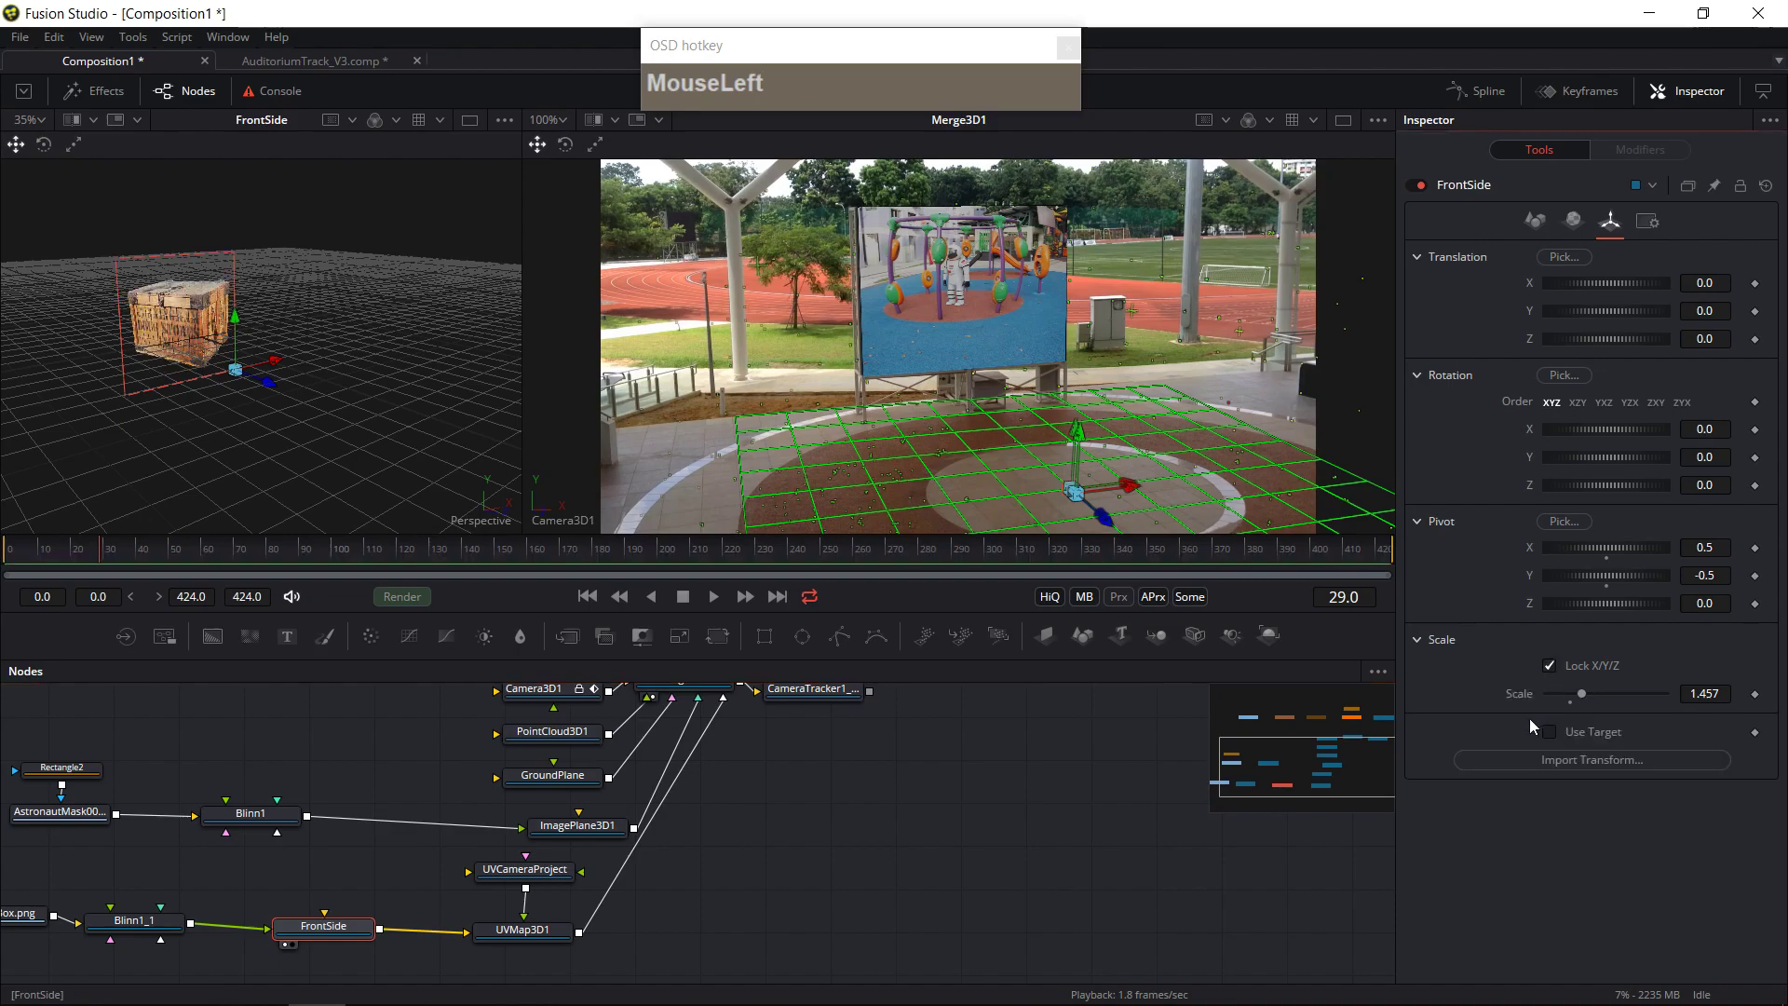
pyautogui.moveTo(1581, 695); pyautogui.dragTo(1711, 724)
pyautogui.middleClick(1154, 787)
pyautogui.middleClick(1164, 816)
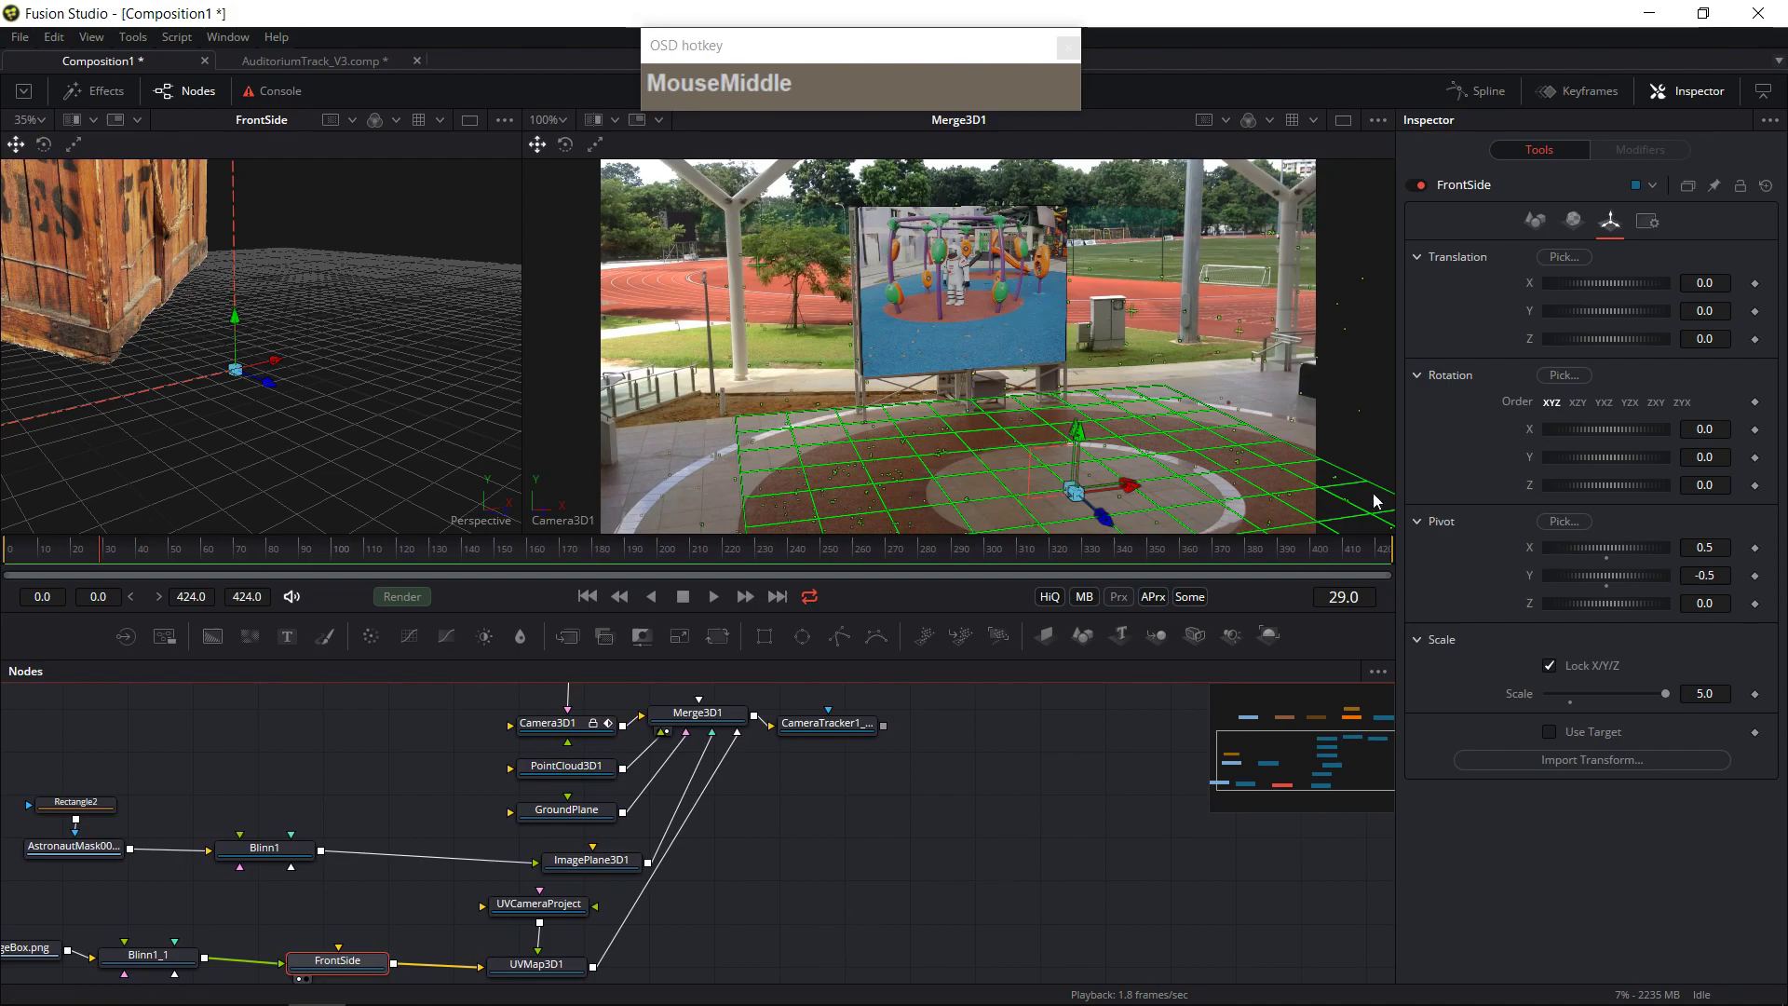
# - Show CameraTracker1_Renderer in the larger viewer and frame the small crate on the paved circle
pyautogui.click(853, 732)
pyautogui.moveTo(858, 741); pyautogui.dragTo(882, 742)
pyautogui.click(840, 746)
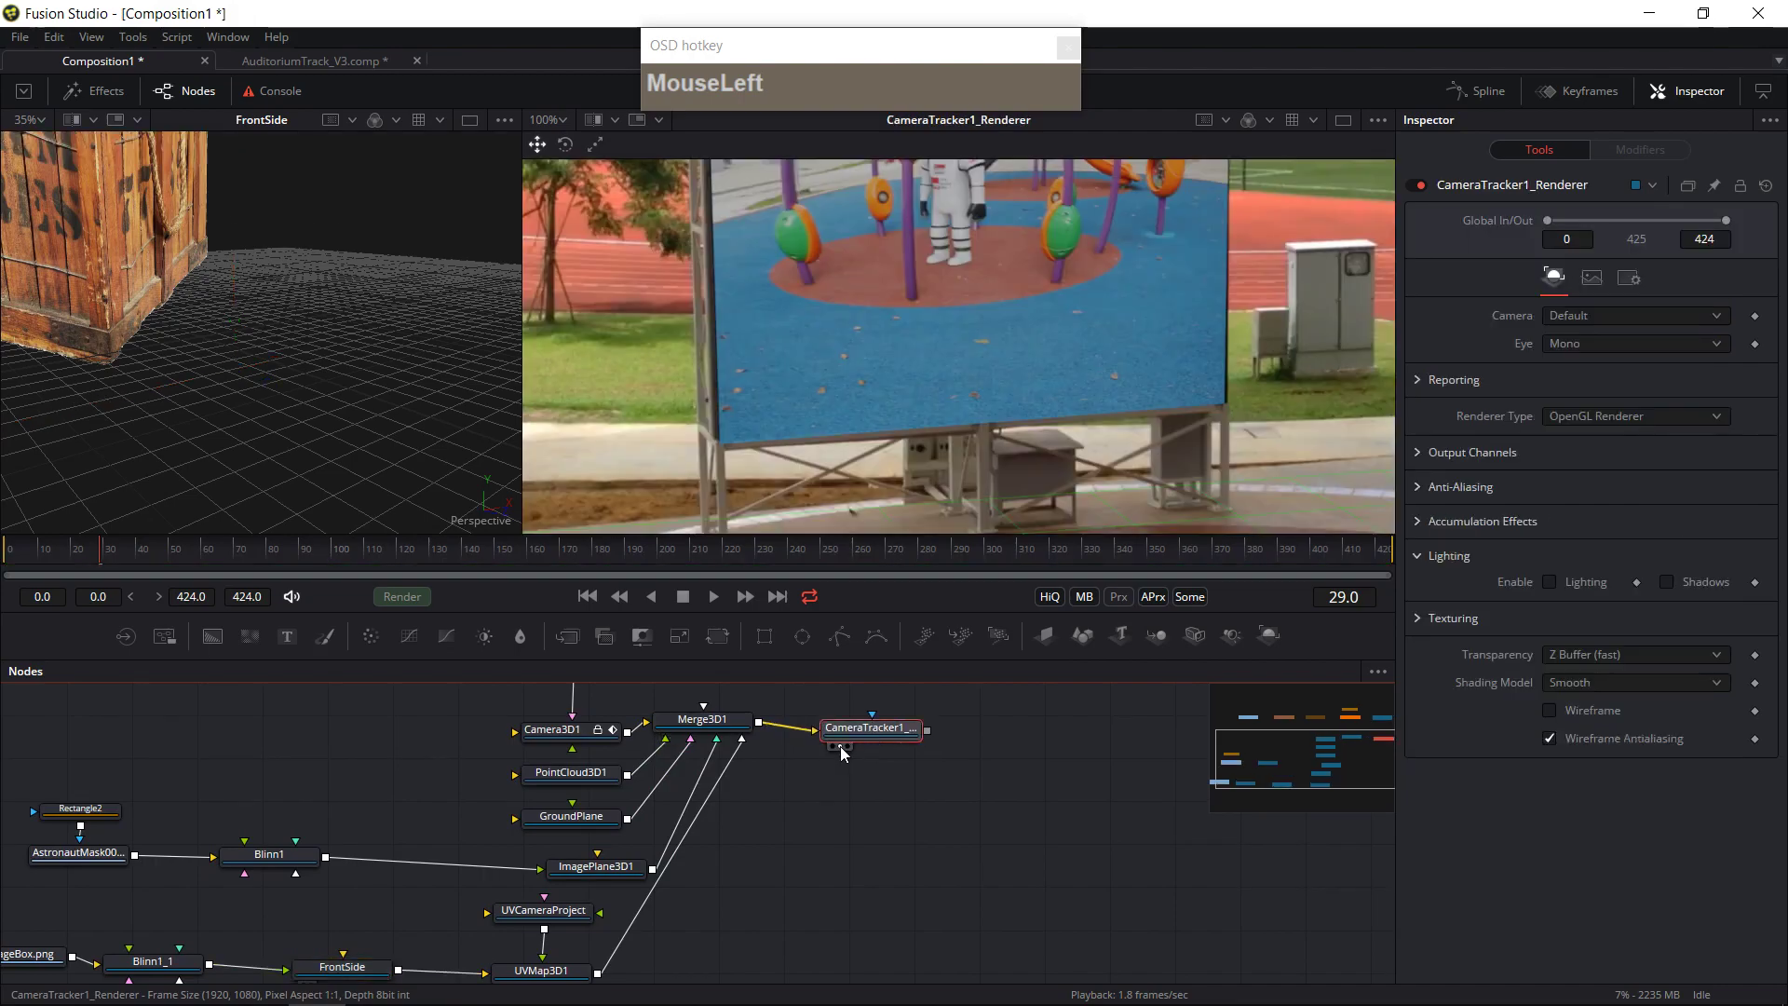
pyautogui.scroll(-3, 1007, 434)
pyautogui.scroll(1, 1019, 447)
pyautogui.scroll(-1, 1036, 466)
pyautogui.middleClick(1037, 465)
pyautogui.scroll(4, 1075, 469)
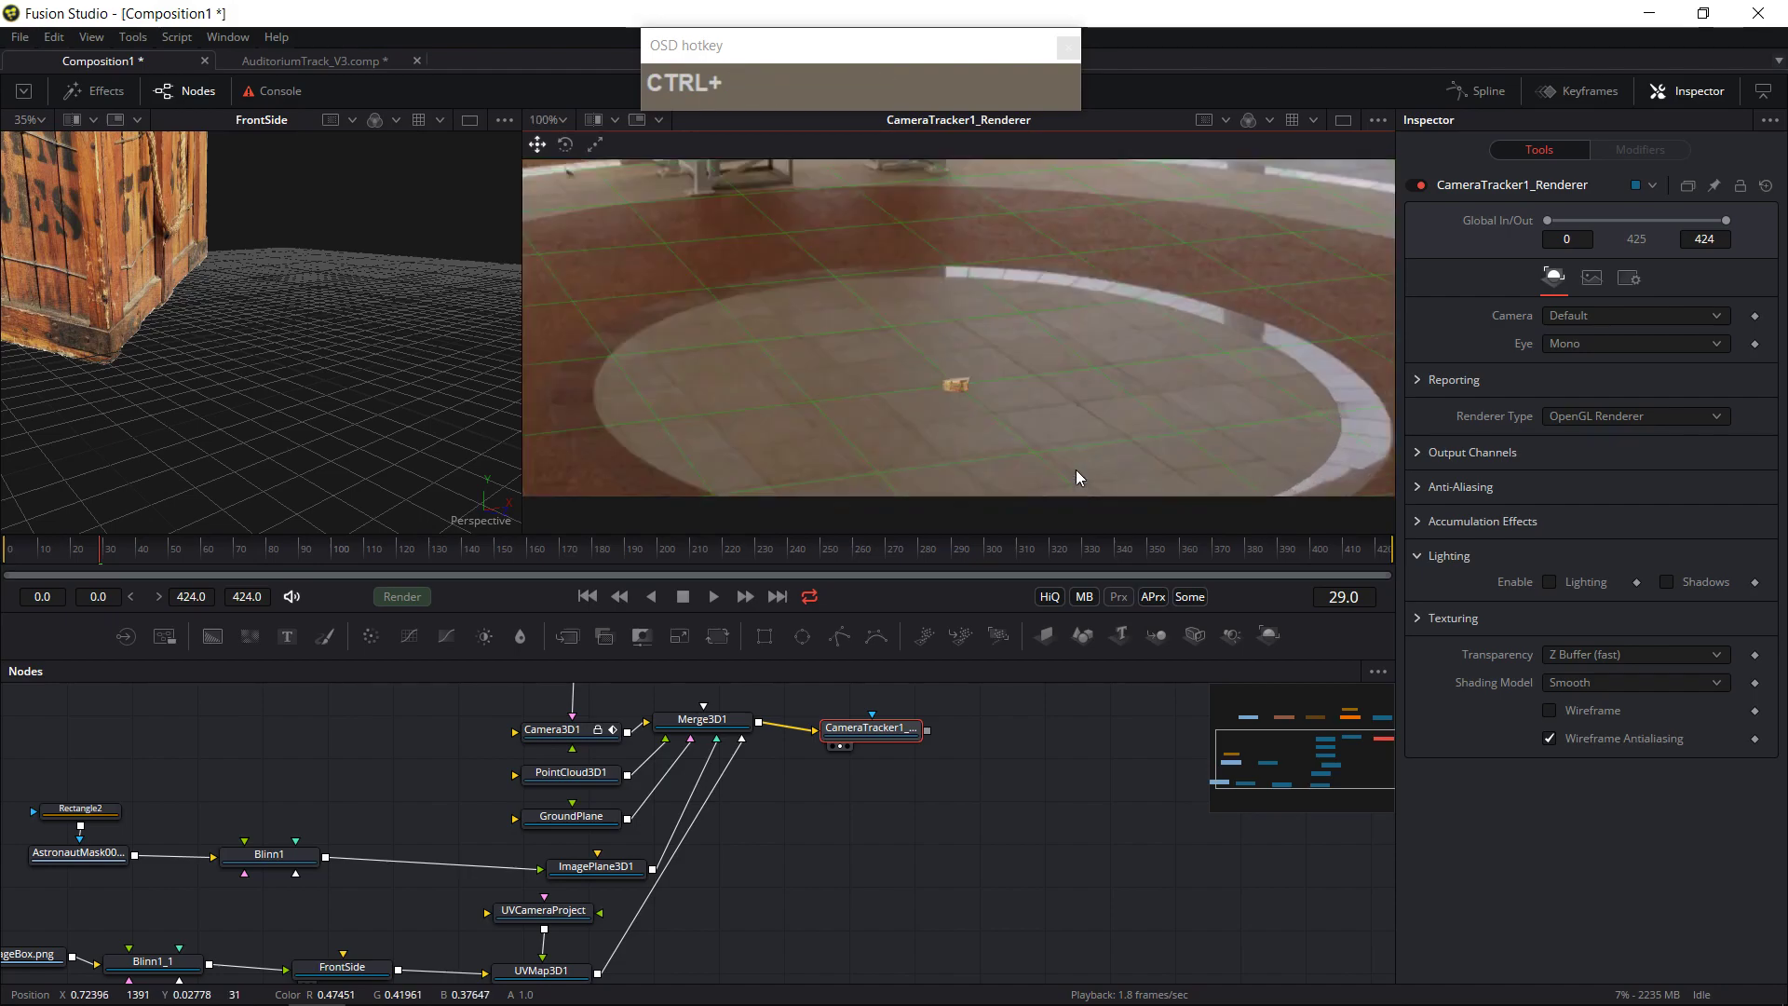
# - Select UVCameraProject and raise it slightly along its Y axis to shift the projected crate texture
pyautogui.moveTo(921, 812); pyautogui.dragTo(1119, 616)
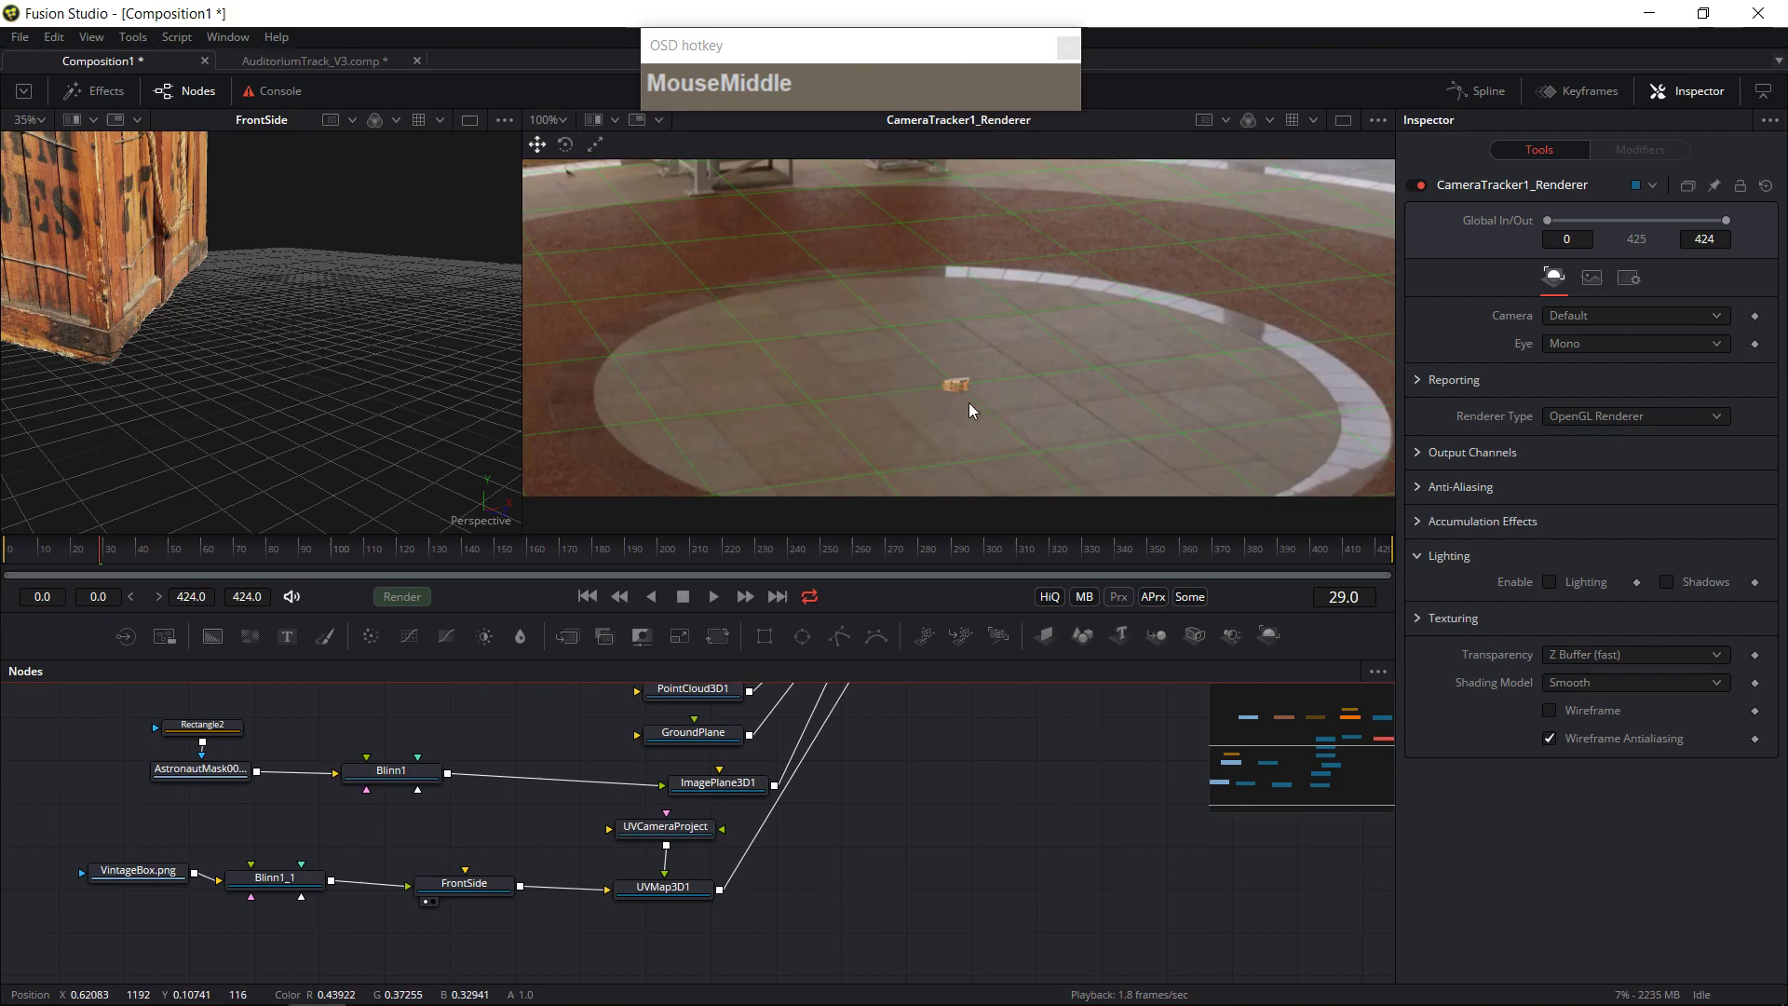
pyautogui.moveTo(872, 835); pyautogui.dragTo(788, 937)
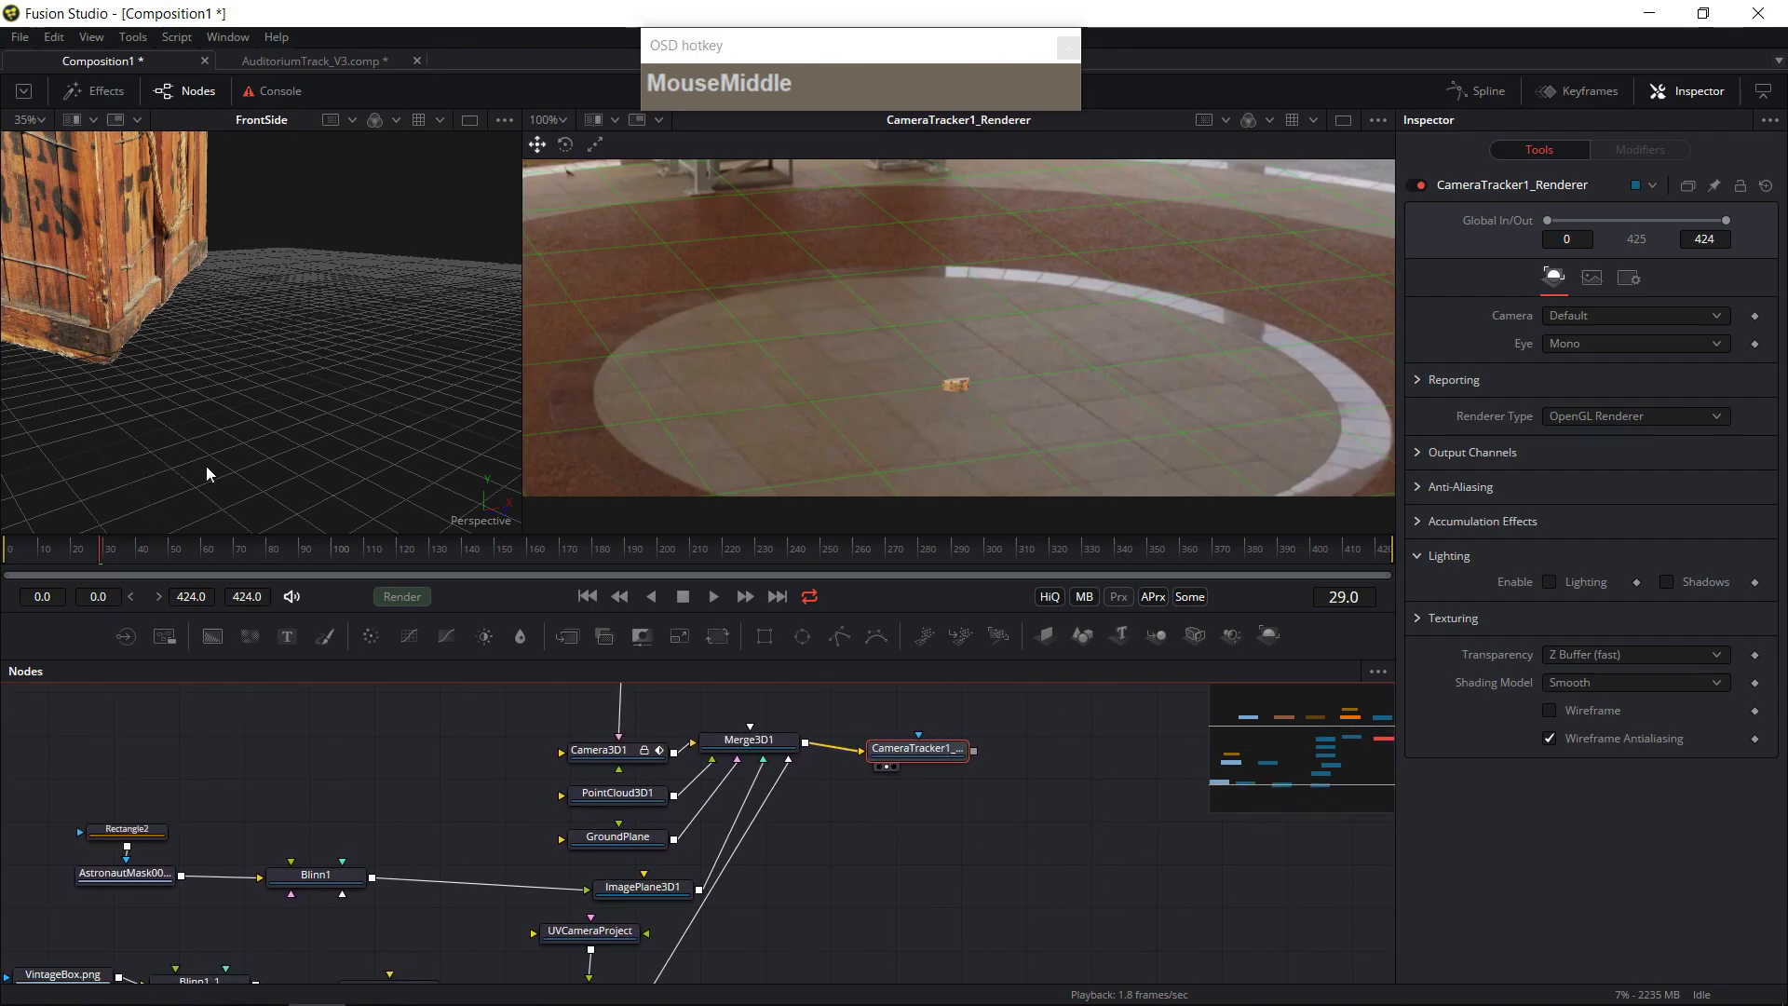
pyautogui.moveTo(819, 434); pyautogui.dragTo(765, 401)
pyautogui.moveTo(675, 820); pyautogui.dragTo(599, 752)
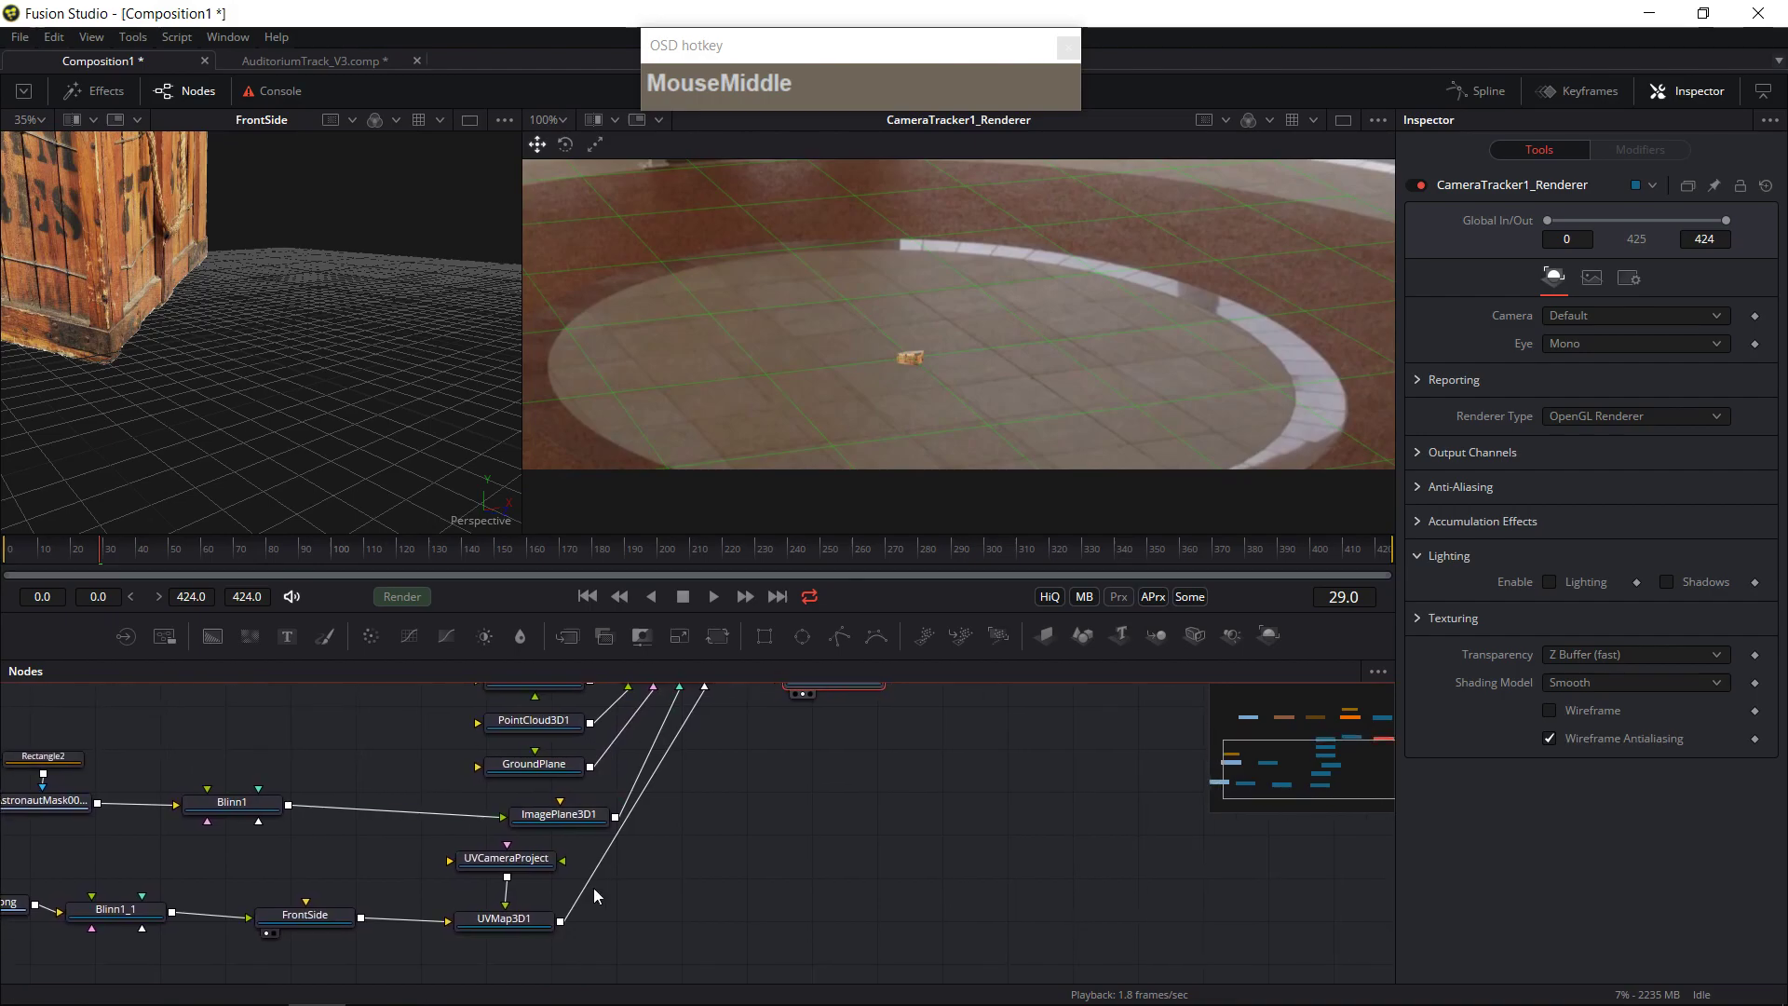
pyautogui.moveTo(531, 871); pyautogui.dragTo(505, 878)
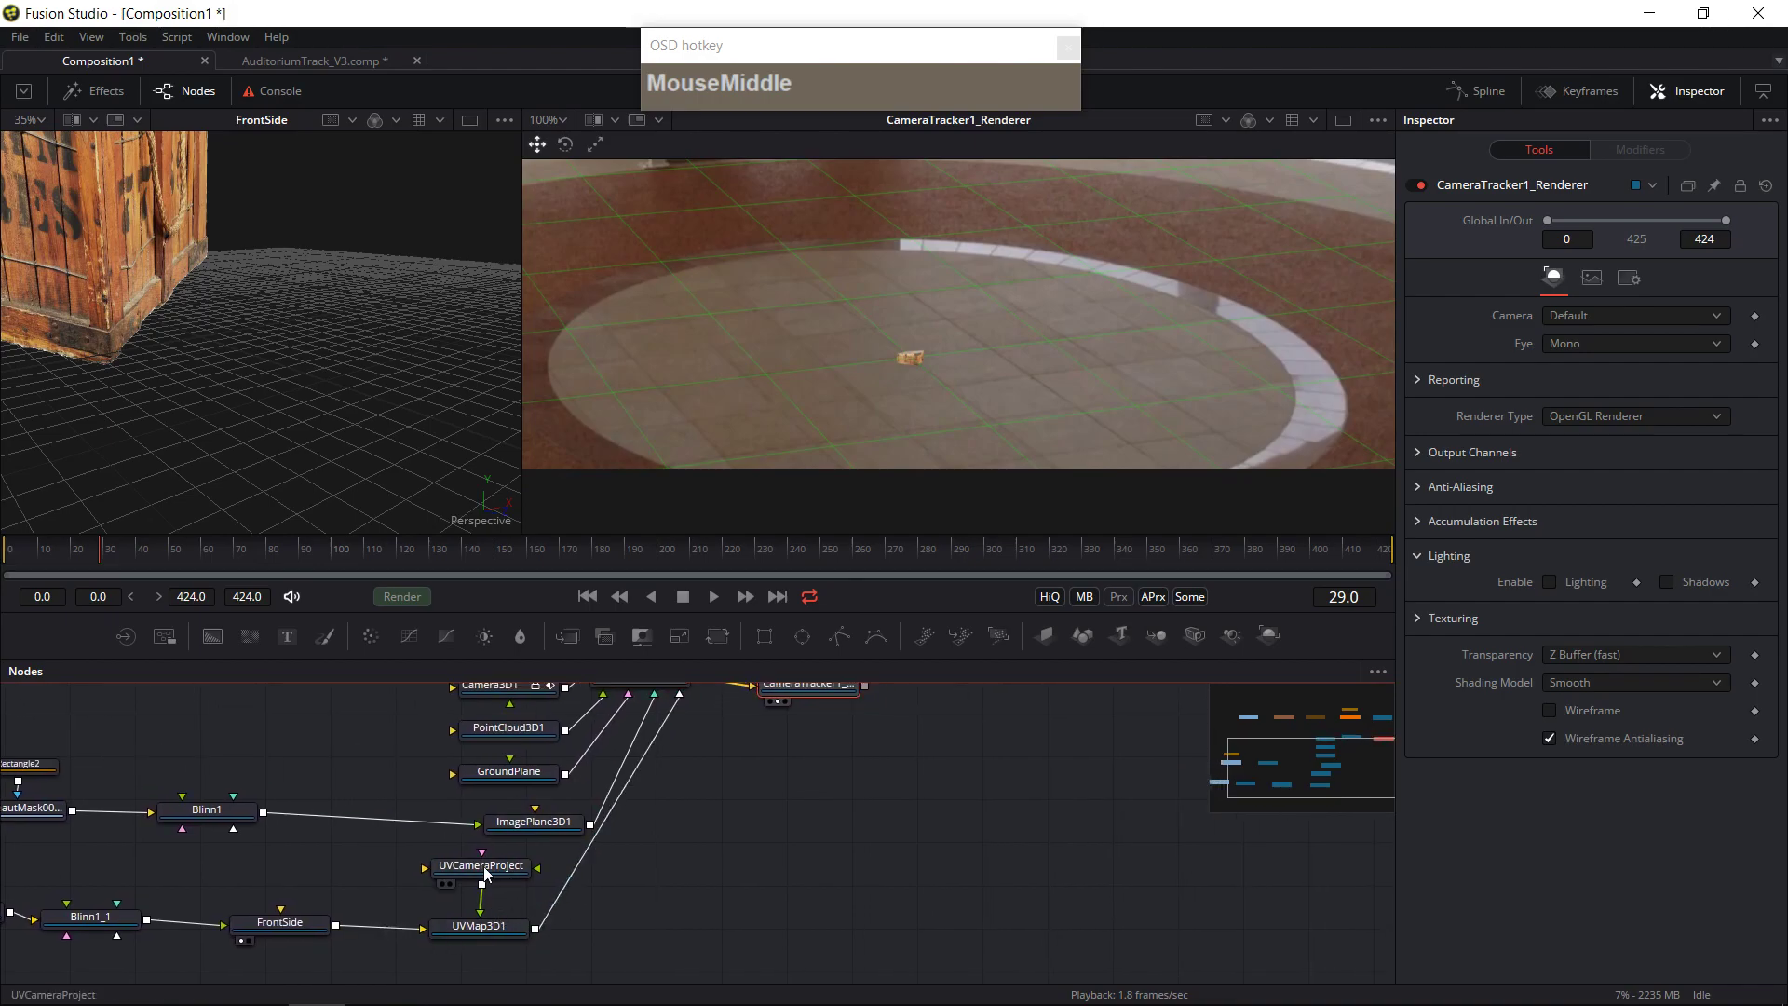
pyautogui.click(485, 873)
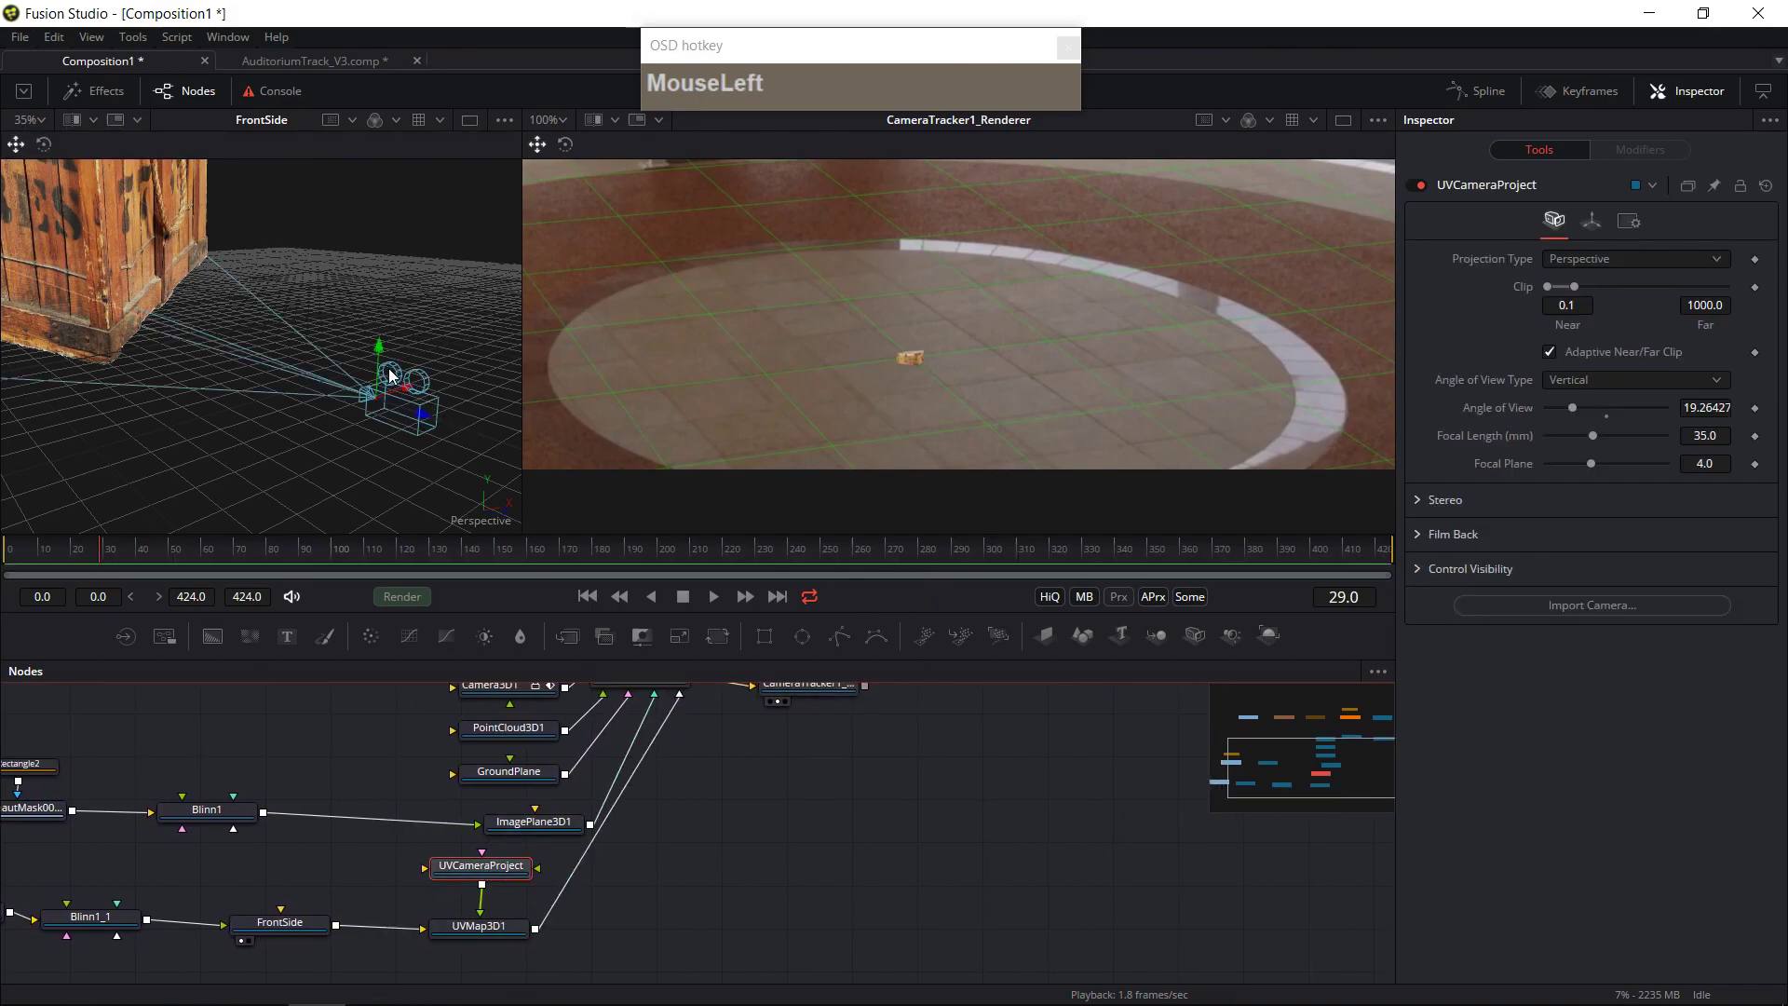
pyautogui.moveTo(380, 349)
pyautogui.mouseDown()
pyautogui.moveTo(395, 210)
pyautogui.moveTo(384, 372)
pyautogui.moveTo(381, 322)
pyautogui.mouseUp()
pyautogui.click(926, 345)
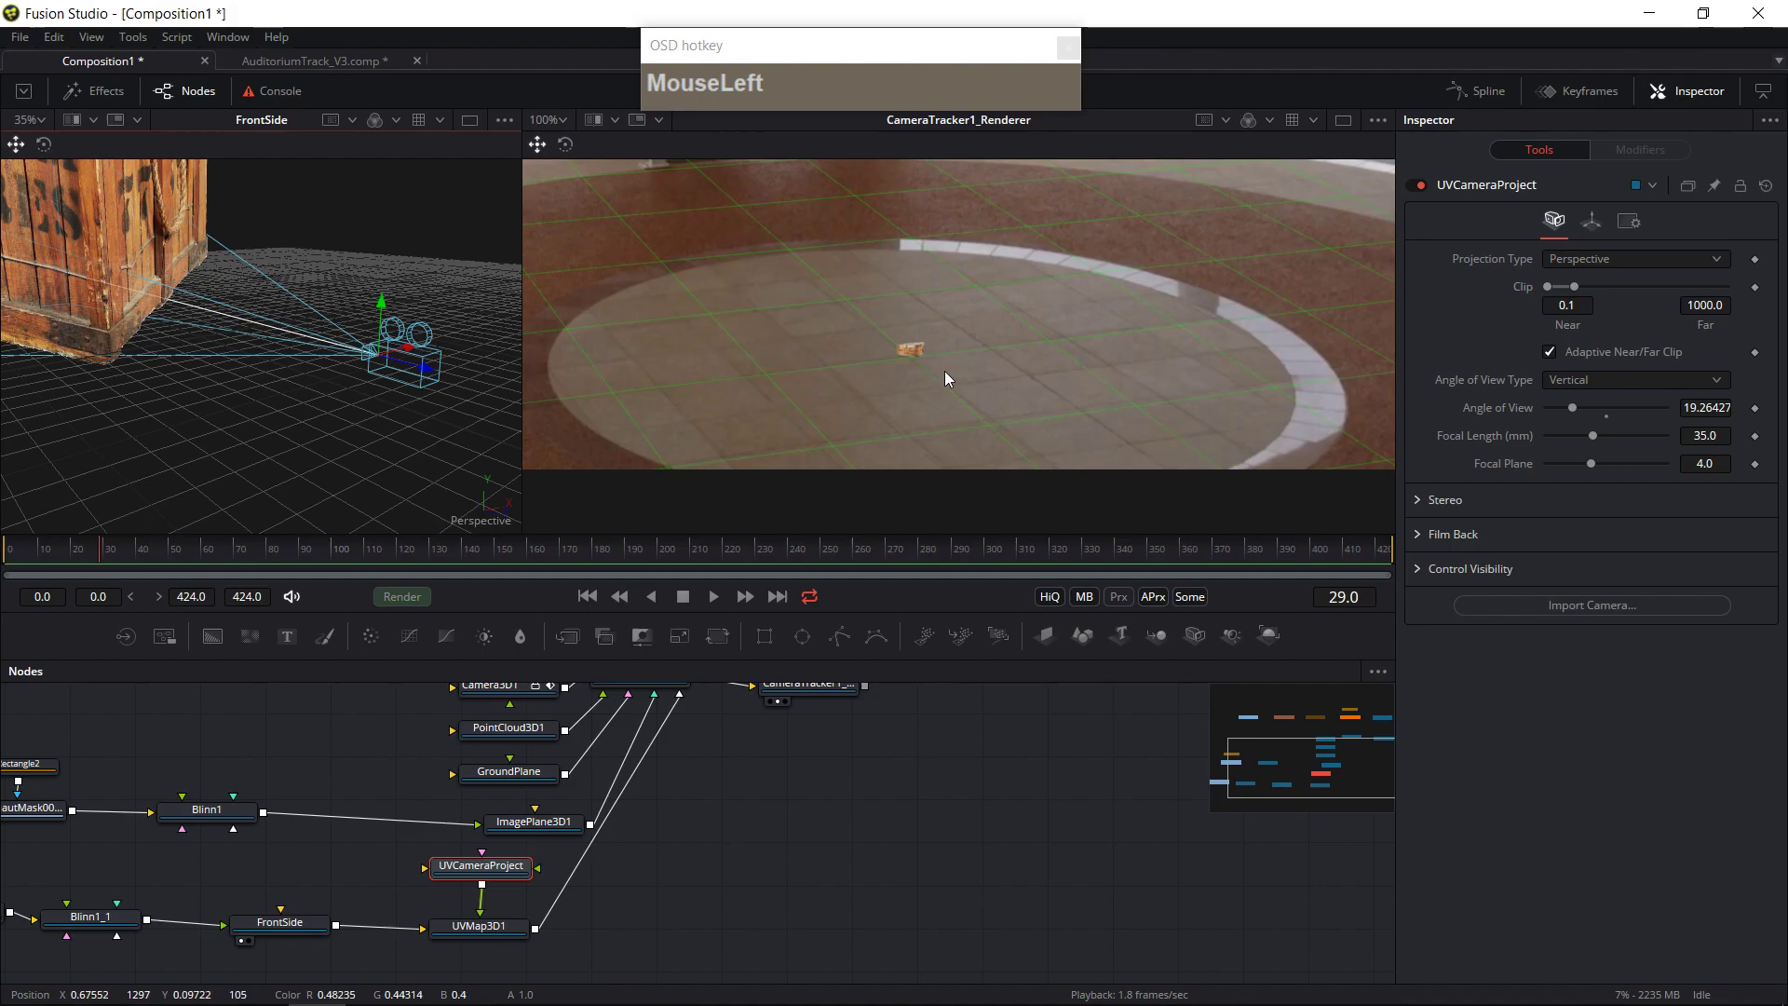
# - Pull UVCameraProject much farther back along its Z axis to enlarge the crate texture projected on the plane
pyautogui.keyDown('alt'); pyautogui.middleClick(338, 406); pyautogui.keyUp('alt')
pyautogui.moveTo(350, 402)
pyautogui.mouseDown()
pyautogui.moveTo(343, 359)
pyautogui.moveTo(326, 428)
pyautogui.moveTo(315, 393)
pyautogui.mouseUp()
pyautogui.keyDown('alt'); pyautogui.scroll(-1, 322, 415); pyautogui.keyUp('alt')
pyautogui.keyDown('ctrl'); pyautogui.scroll(-3, 323, 415); pyautogui.keyUp('ctrl')
pyautogui.keyDown('ctrl'); pyautogui.keyDown('alt'); pyautogui.middleClick(333, 417); pyautogui.keyUp('alt'); pyautogui.keyUp('ctrl')
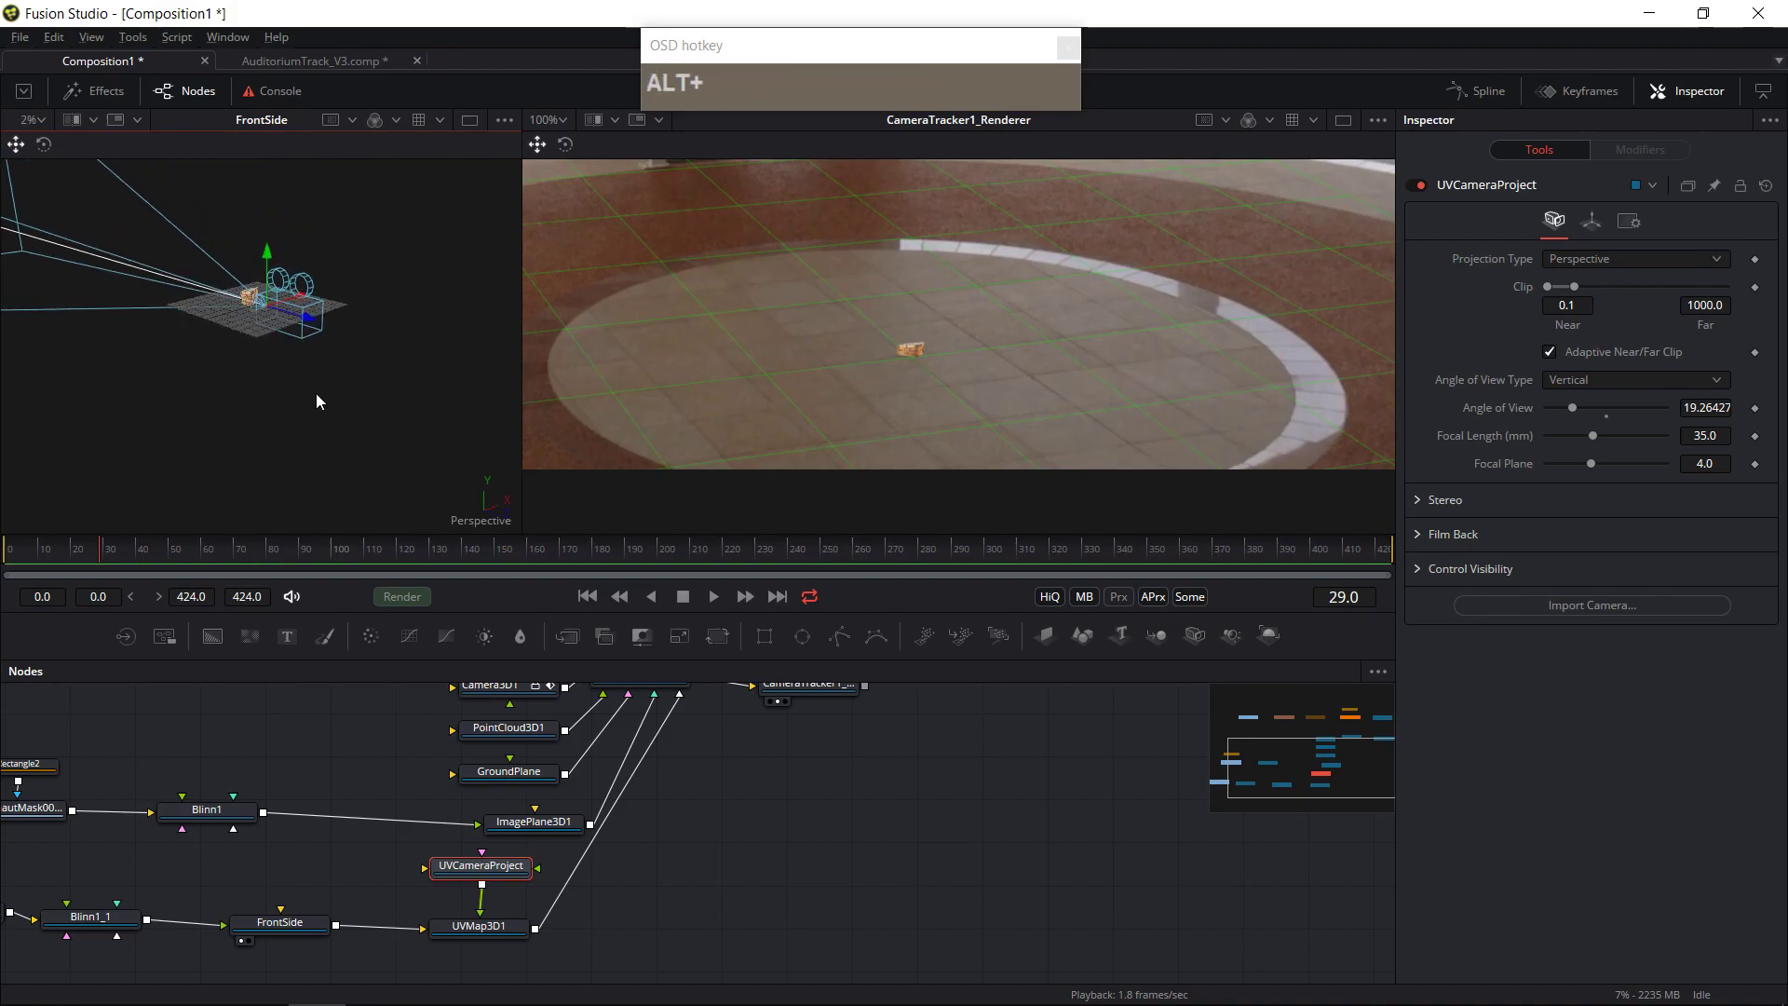
pyautogui.moveTo(314, 325); pyautogui.dragTo(365, 396)
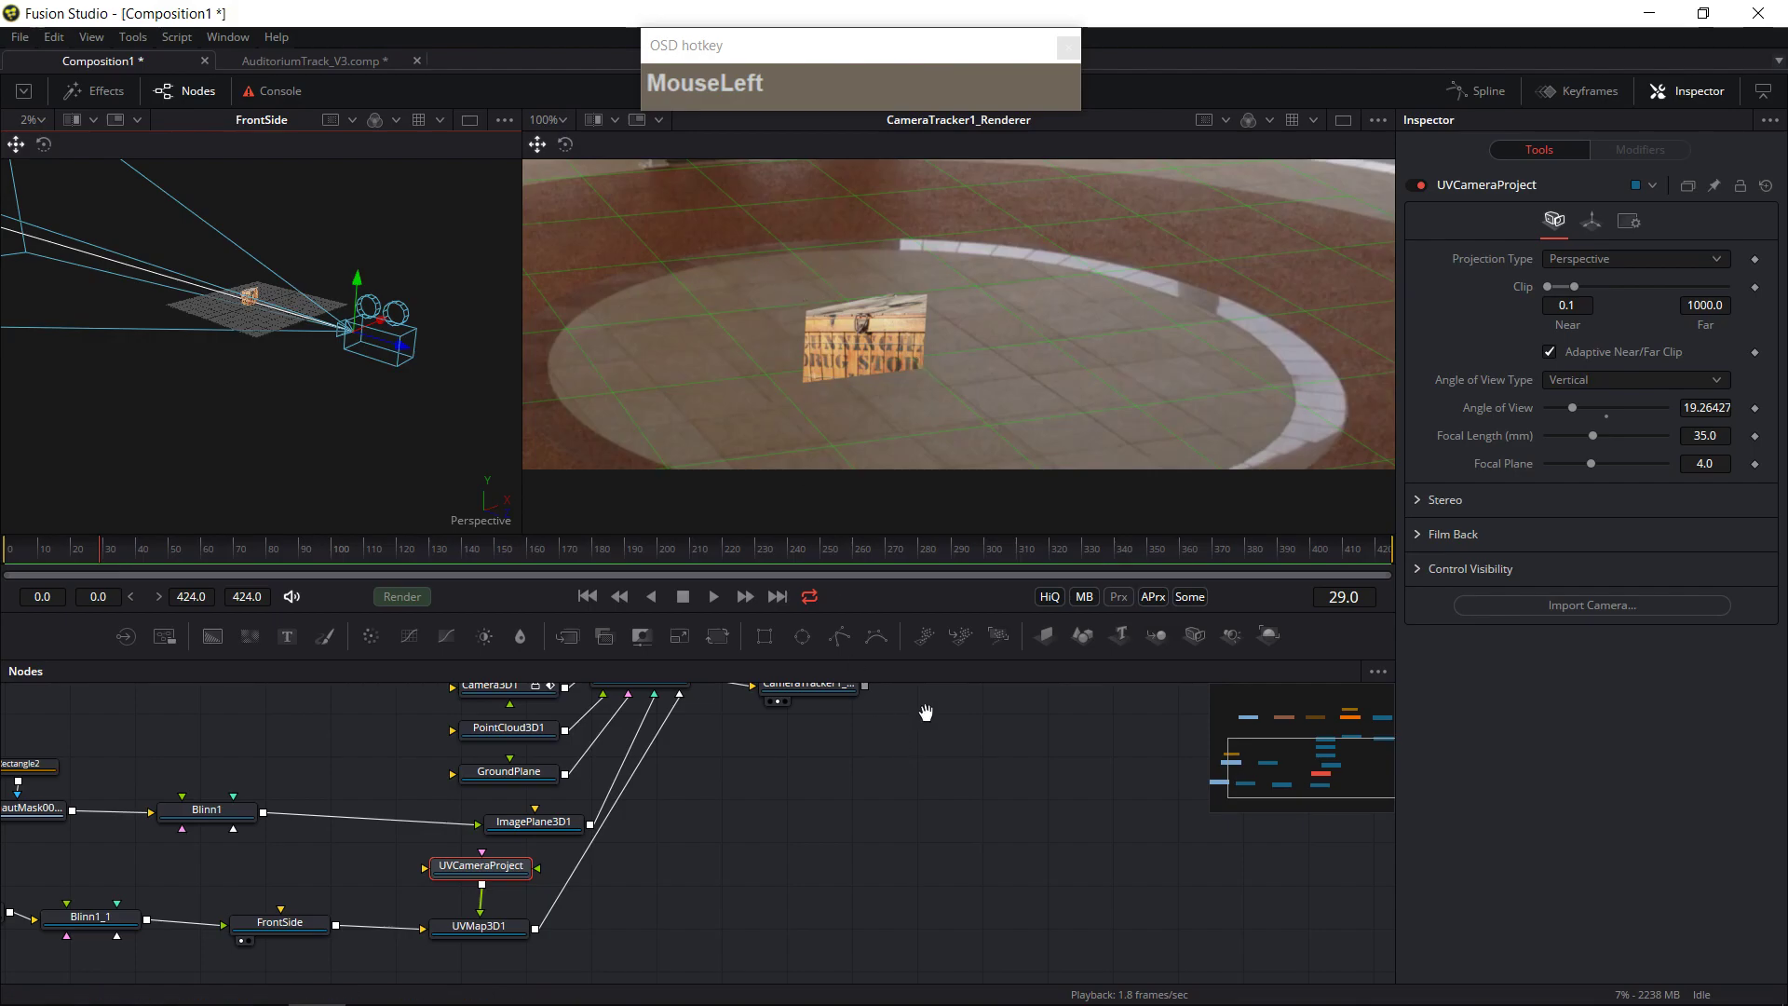
# - Set FrontSide's uniform scale to 10 and unlock the X/Y/Z scale for separate adjustment
pyautogui.moveTo(926, 711); pyautogui.dragTo(982, 739)
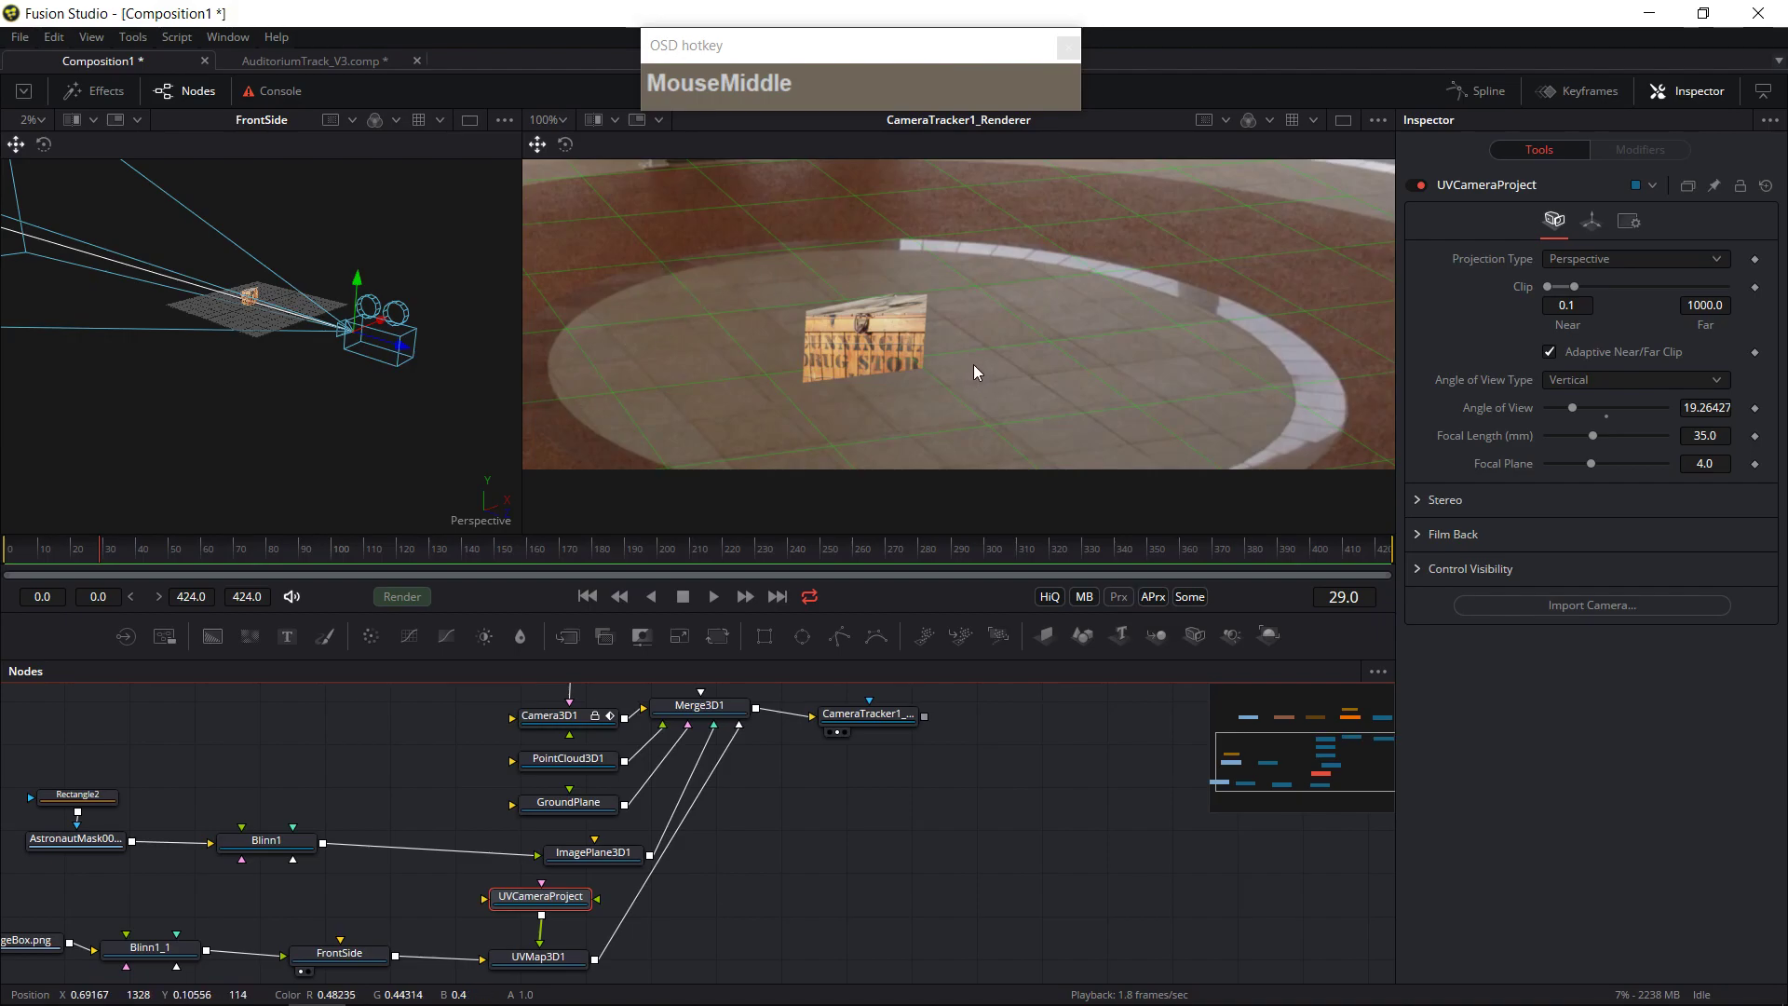
pyautogui.moveTo(692, 843); pyautogui.dragTo(702, 780)
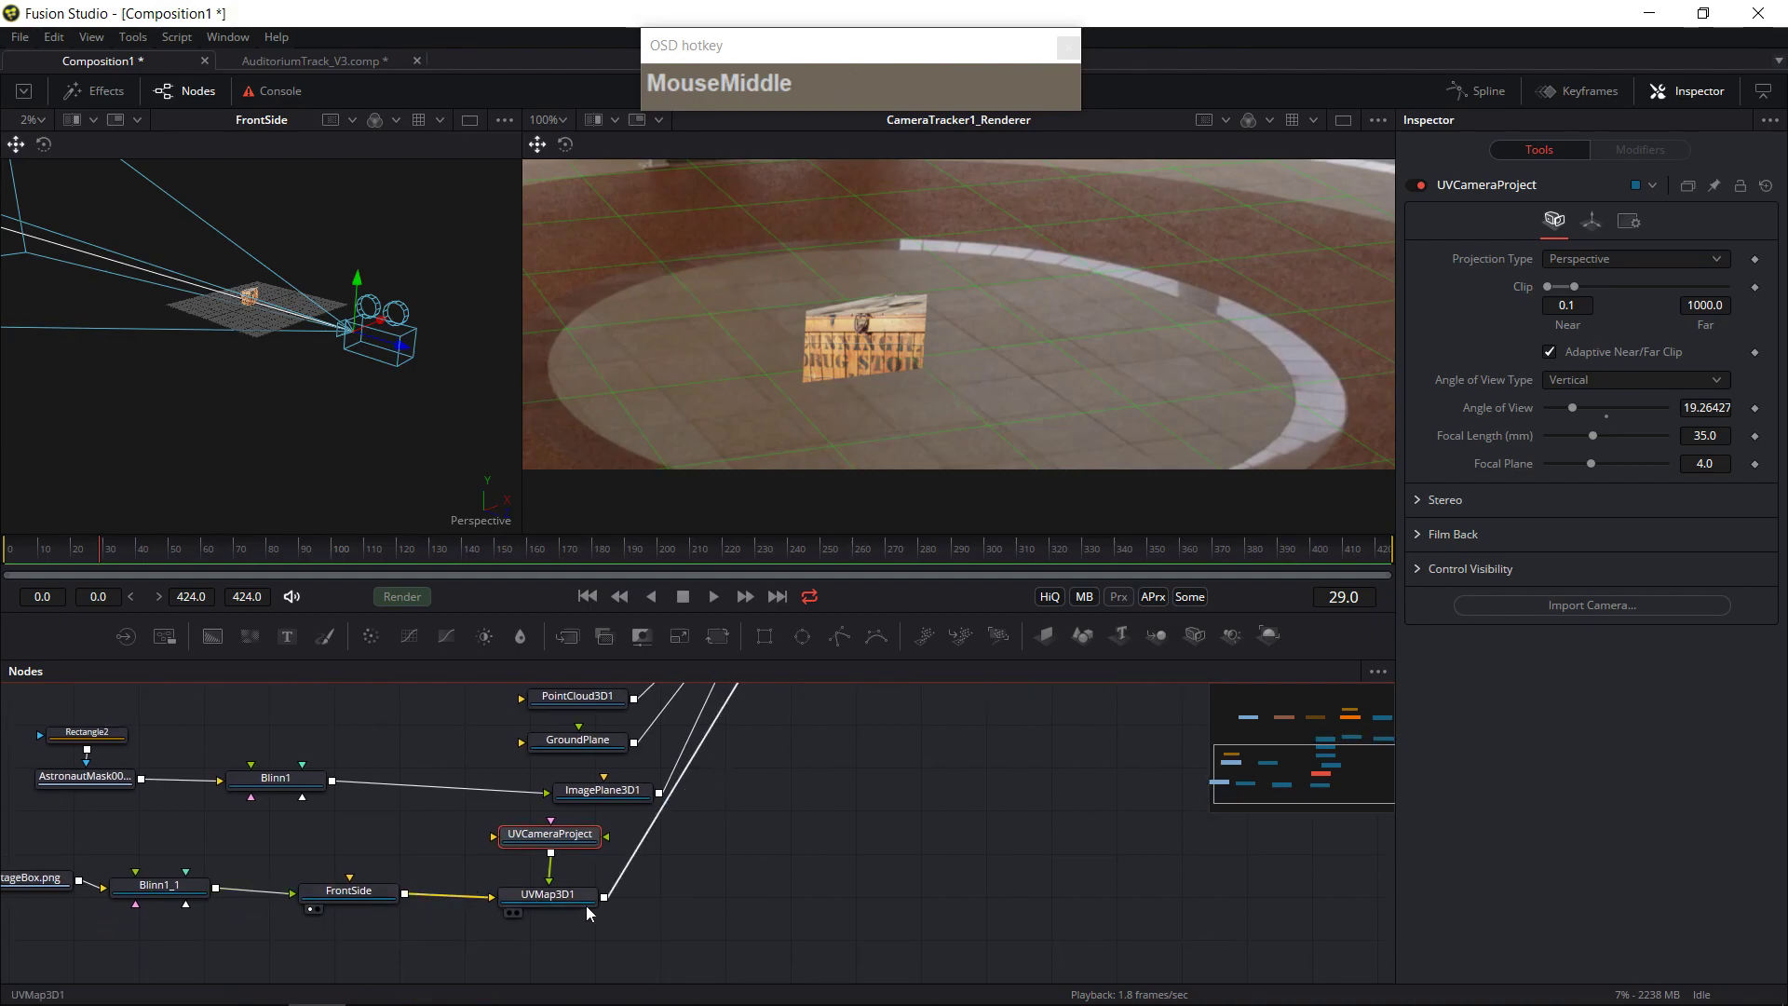
pyautogui.click(346, 896)
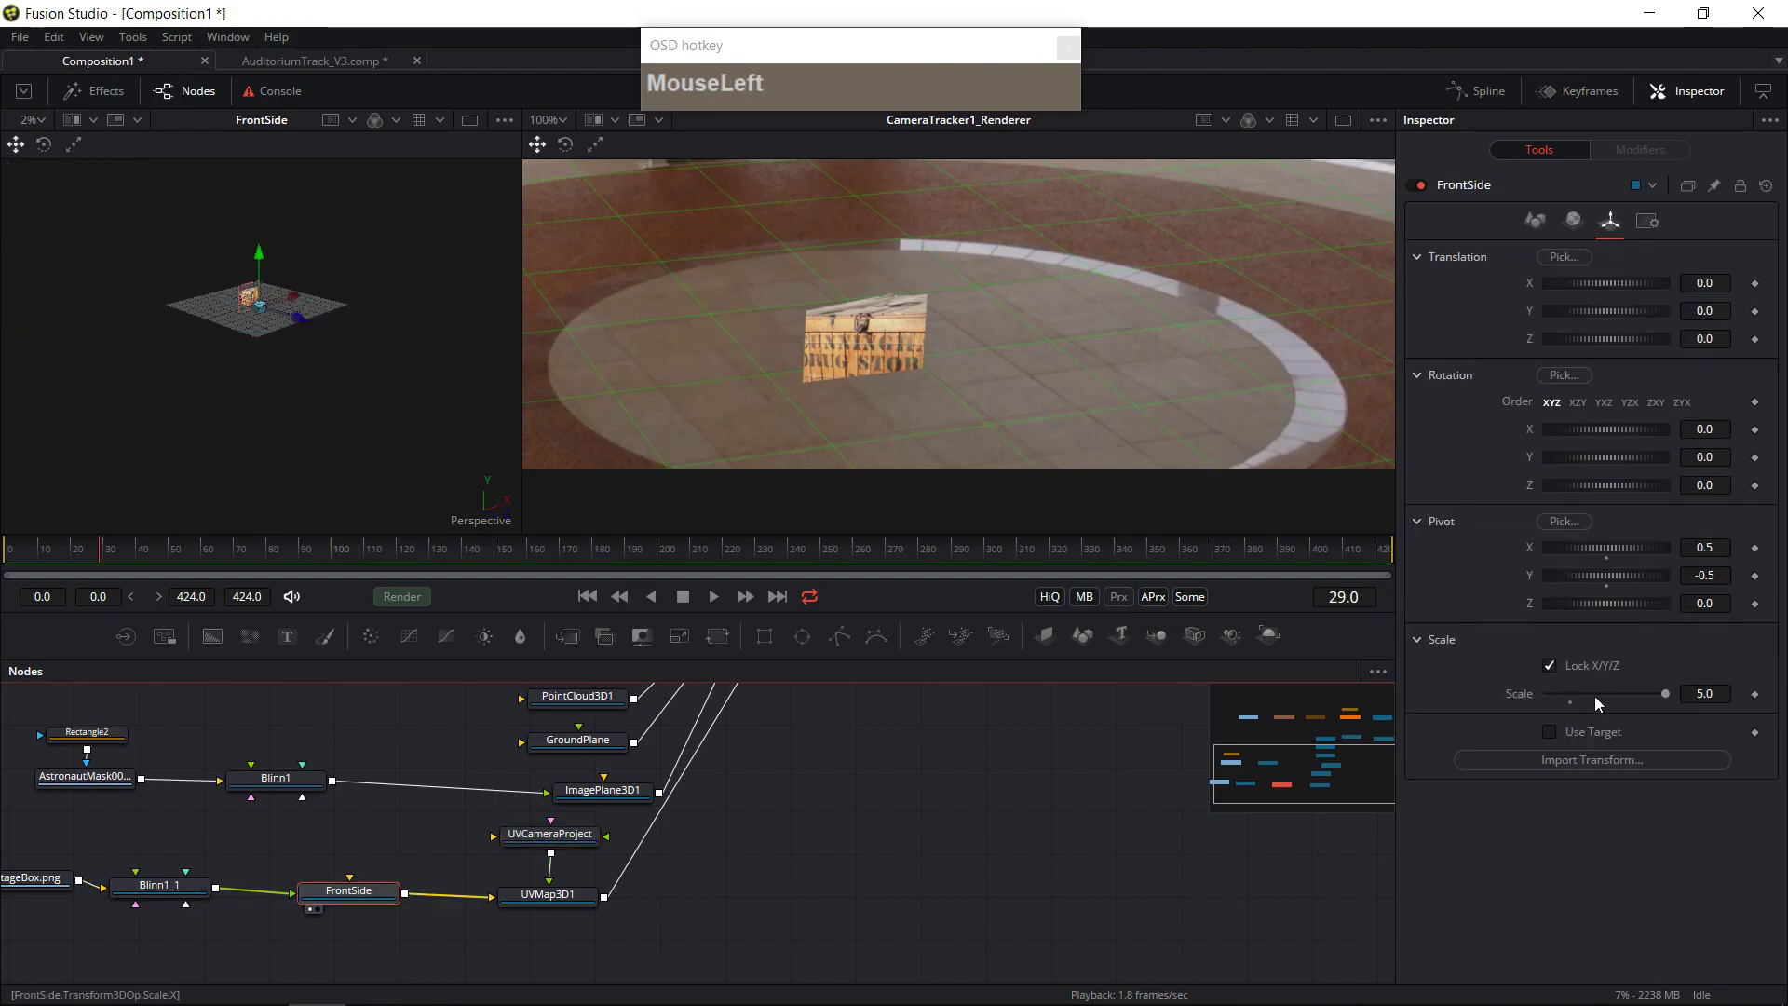
pyautogui.click(1704, 694)
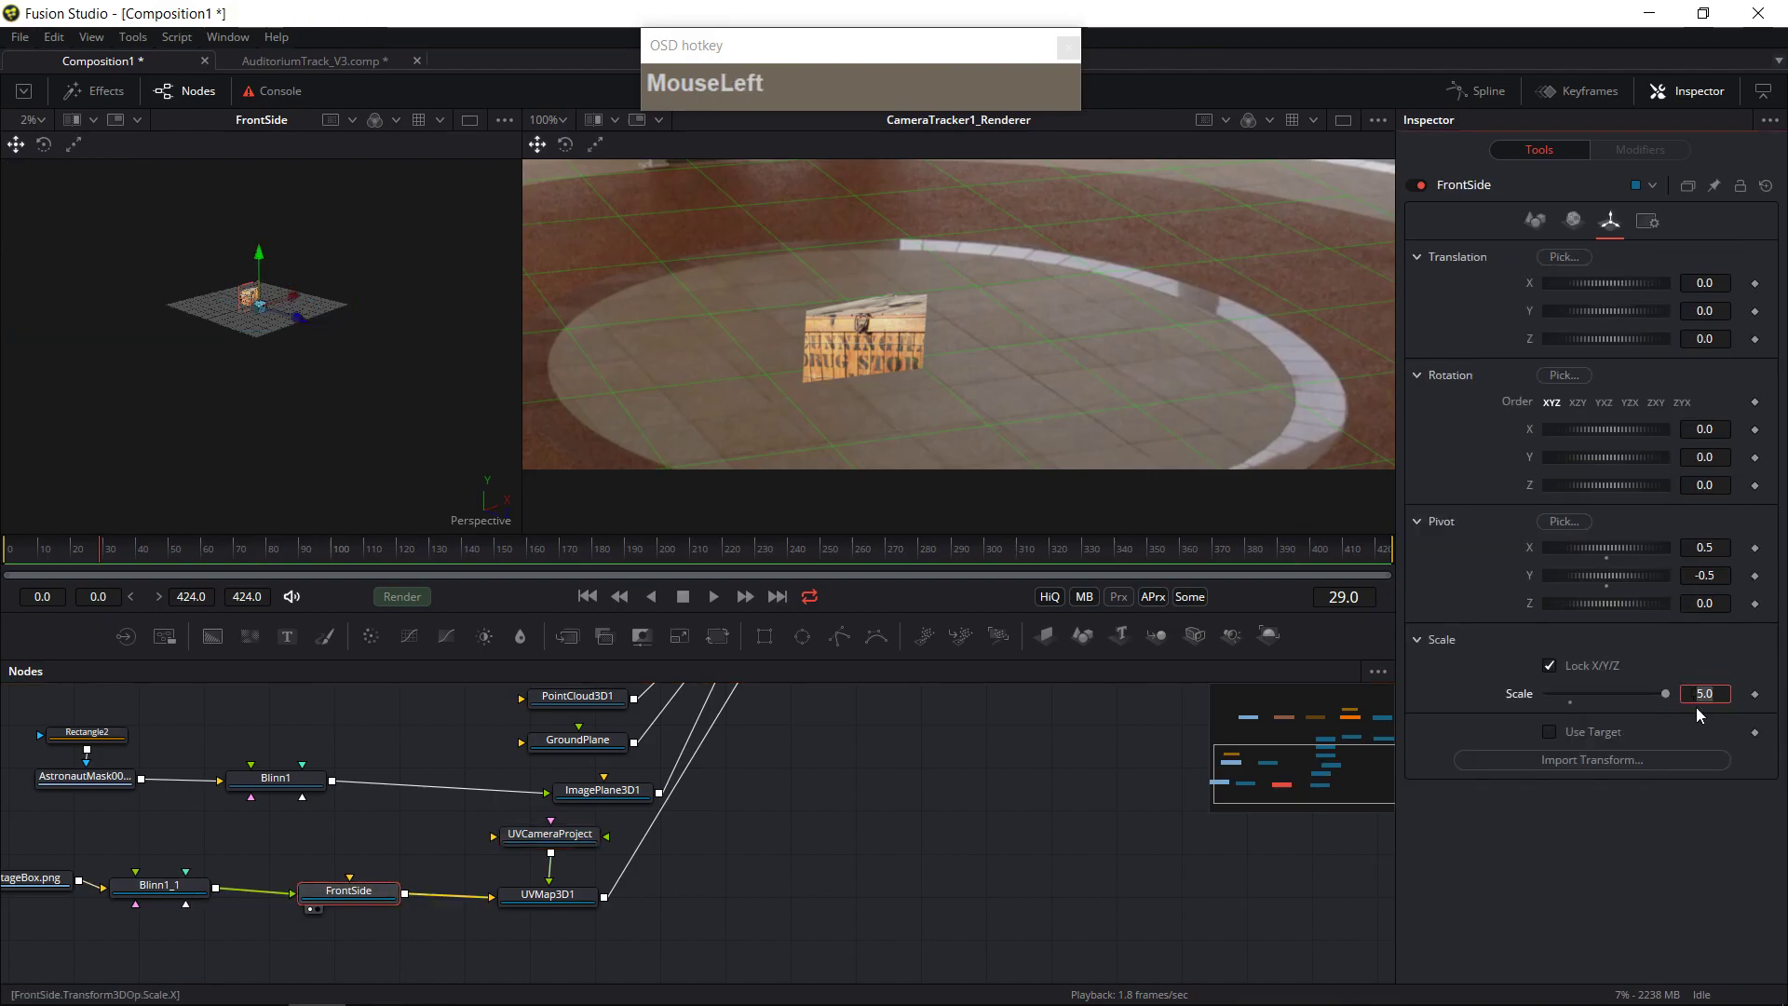
pyautogui.write('10')
pyautogui.press('Tab')
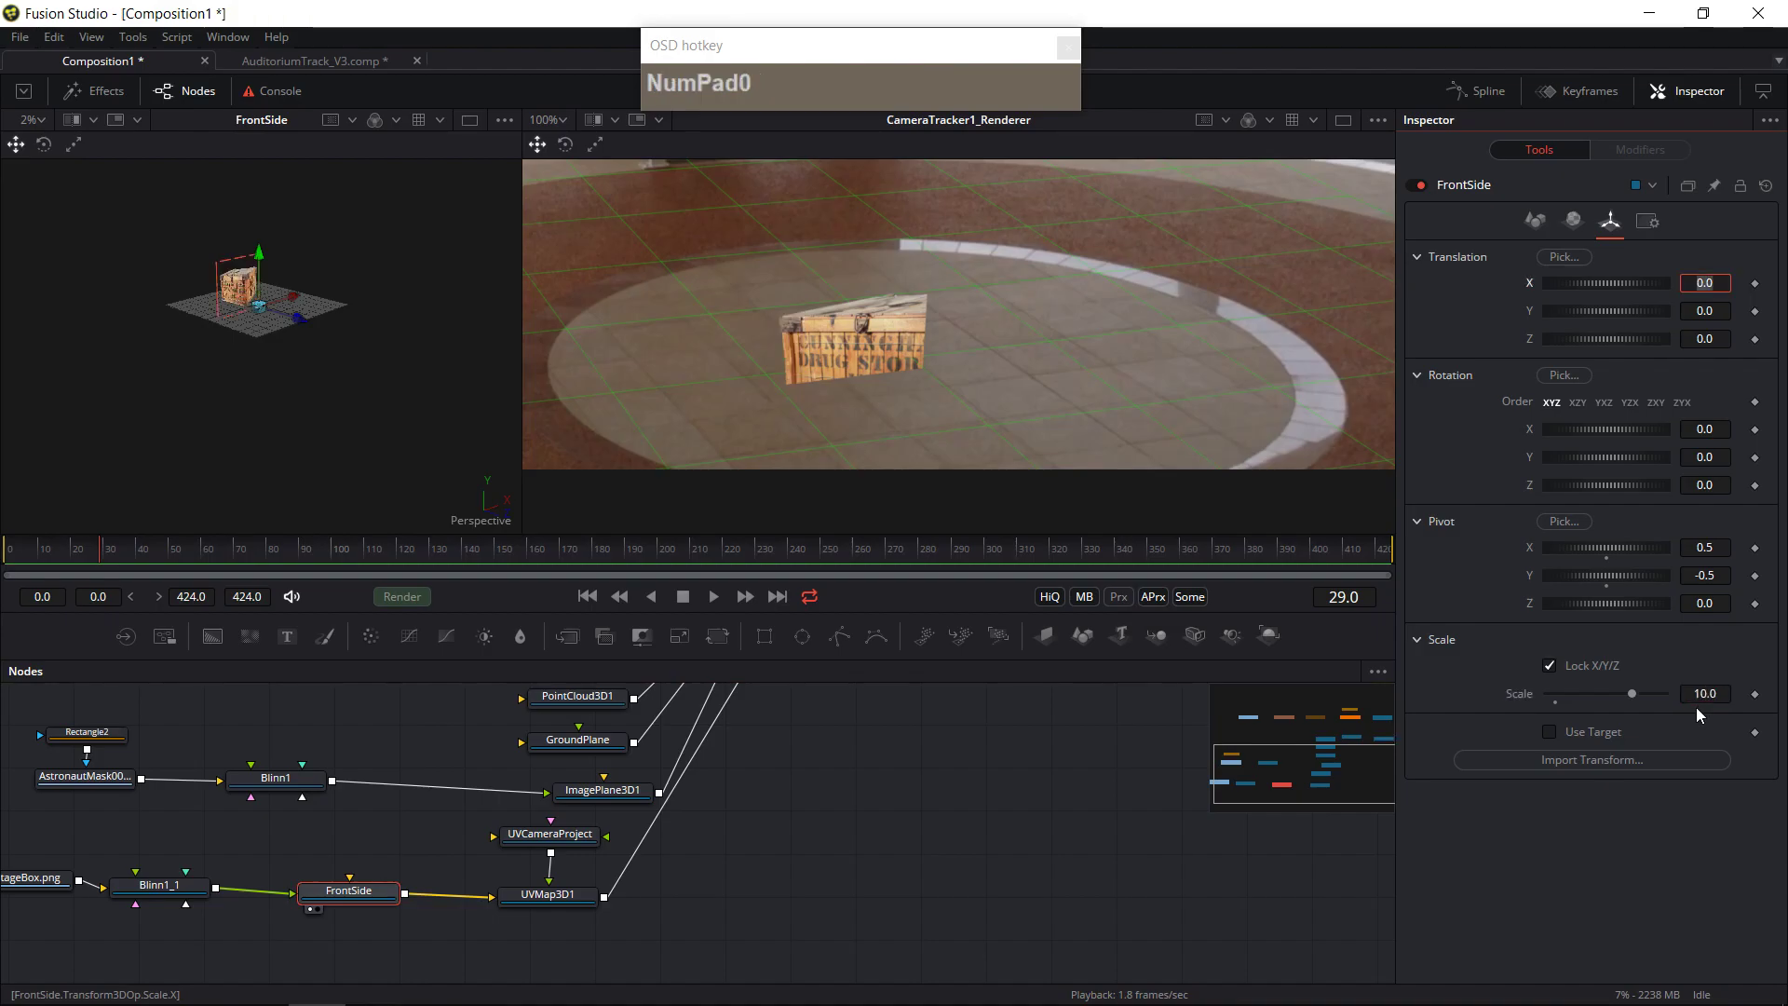
pyautogui.click(1549, 665)
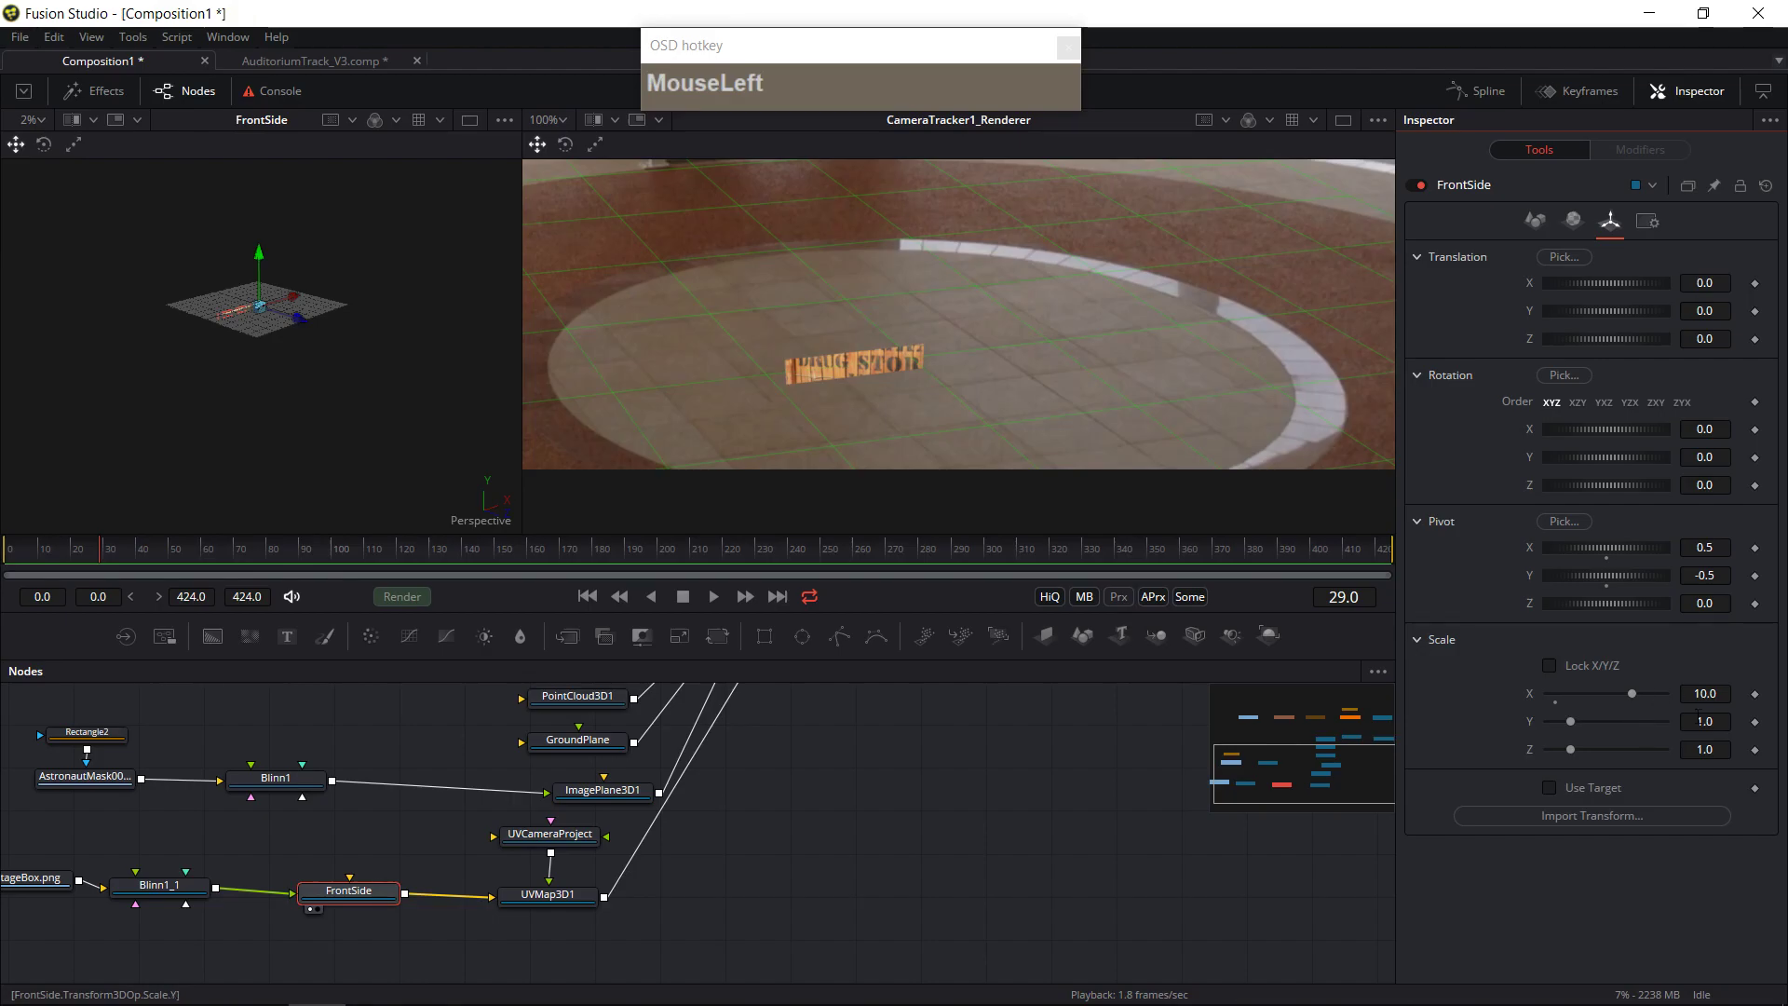
# - Set FrontSide's Y scale to 4.343 to make the plane taller
pyautogui.moveTo(1708, 728); pyautogui.dragTo(1769, 728)
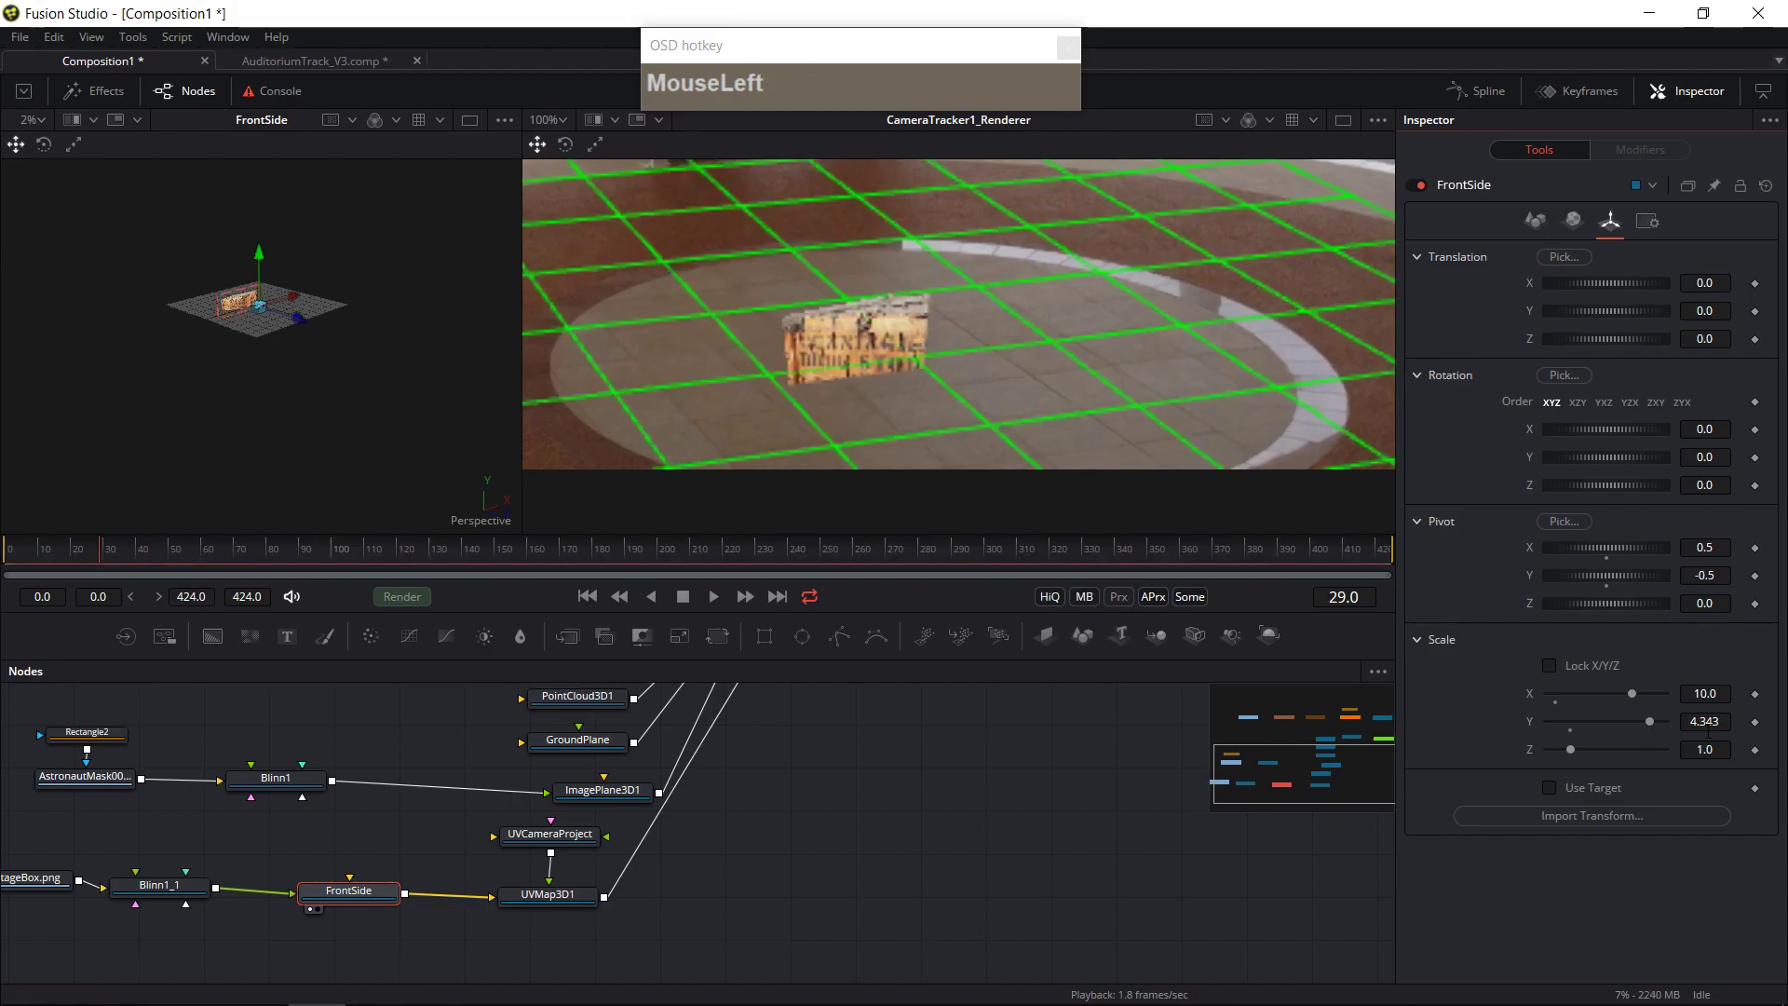
pyautogui.moveTo(326, 385); pyautogui.dragTo(147, 391)
pyautogui.scroll(3, 235, 351)
pyautogui.moveTo(236, 351); pyautogui.dragTo(305, 344)
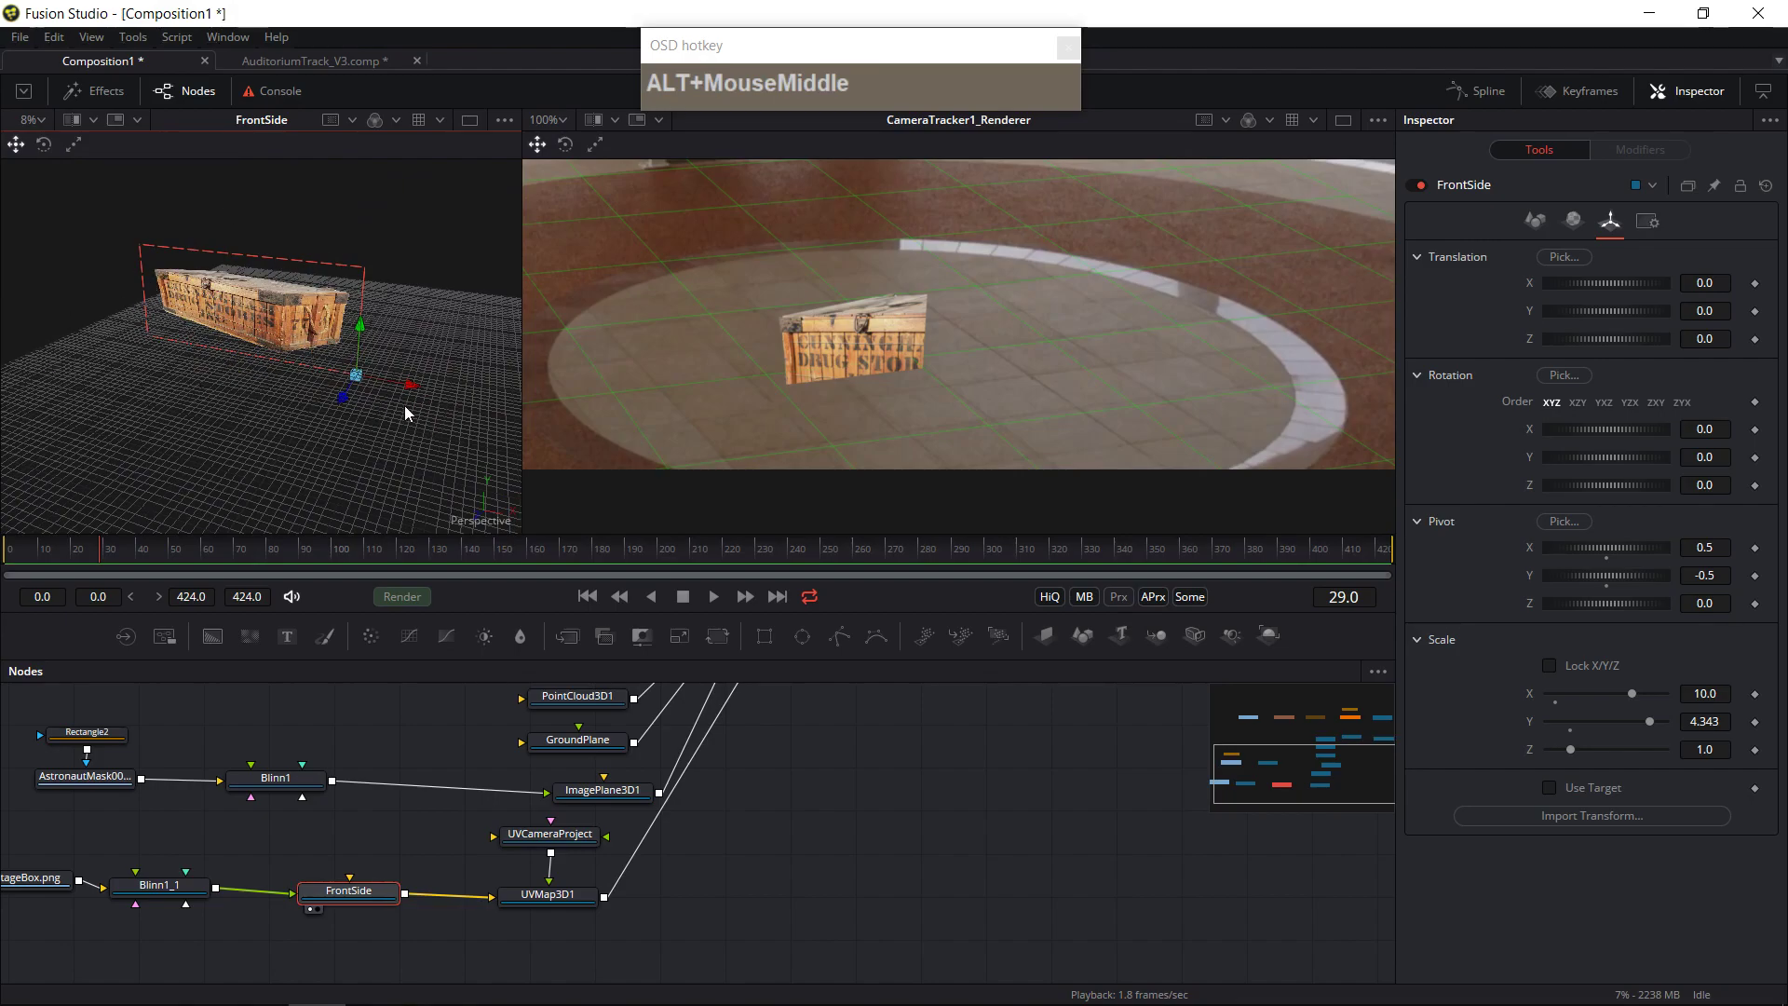
# - Show UVMap3D1 in both viewers and frame the textured plane
pyautogui.click(521, 922)
pyautogui.click(517, 913)
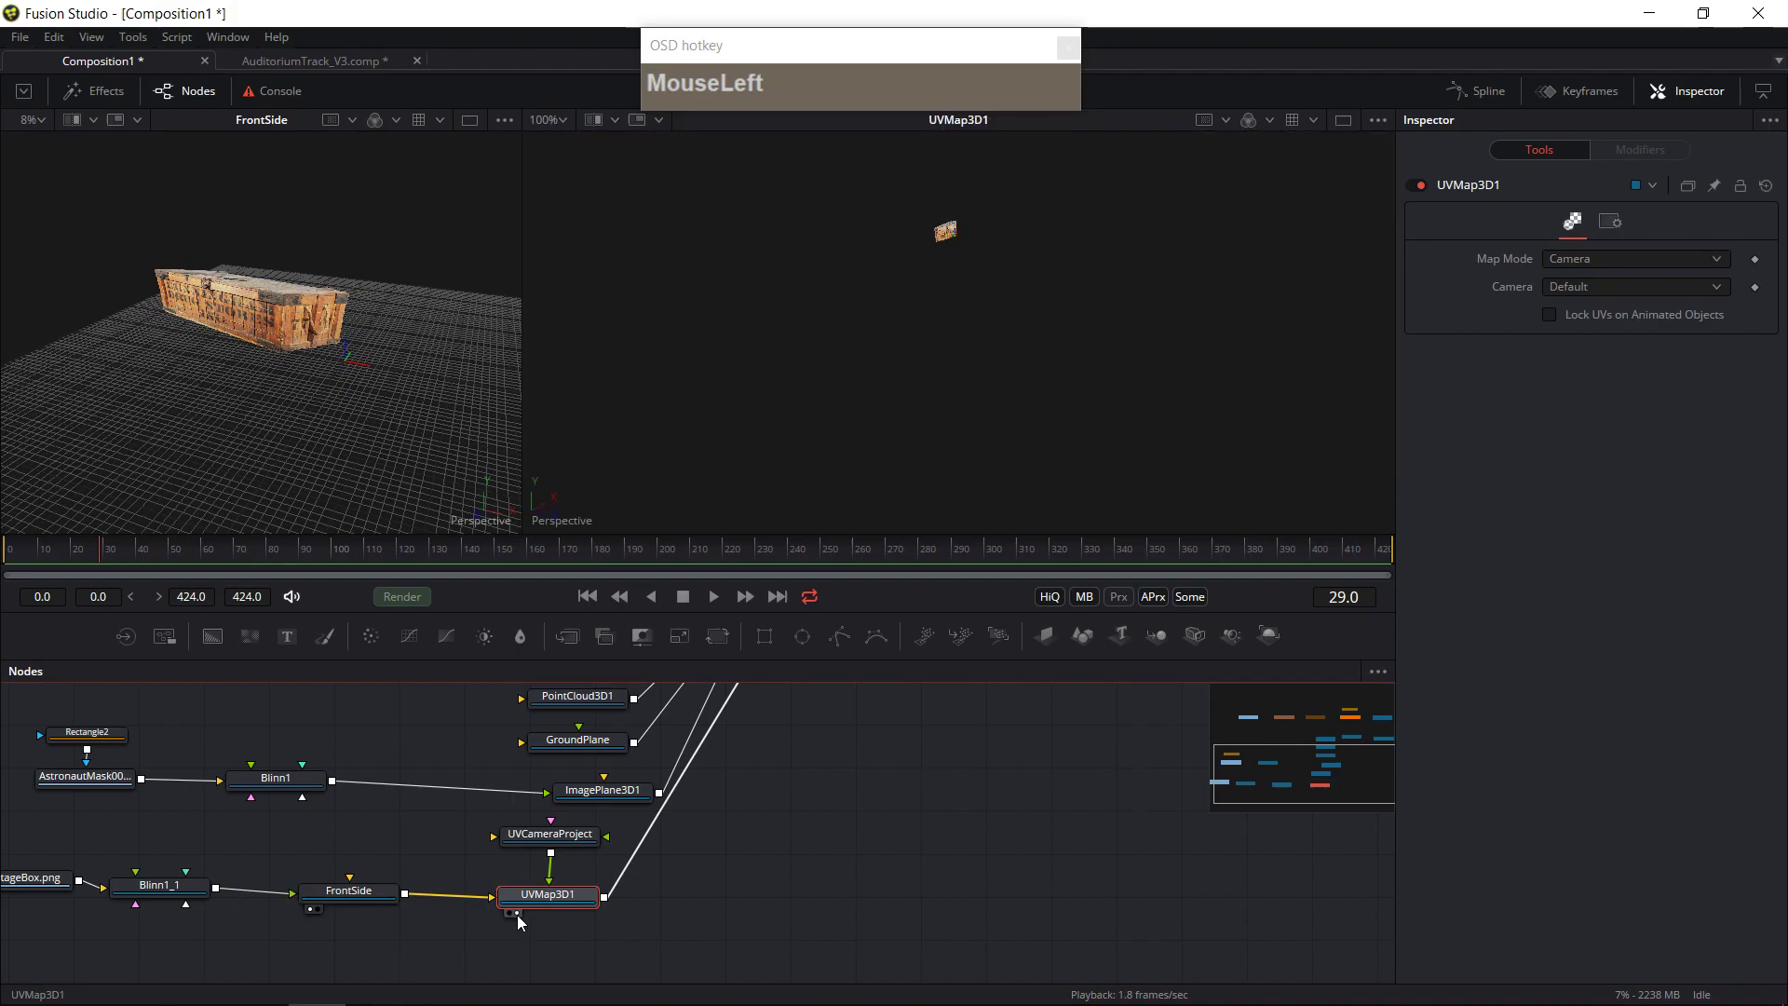
pyautogui.click(213, 402)
pyautogui.click(508, 913)
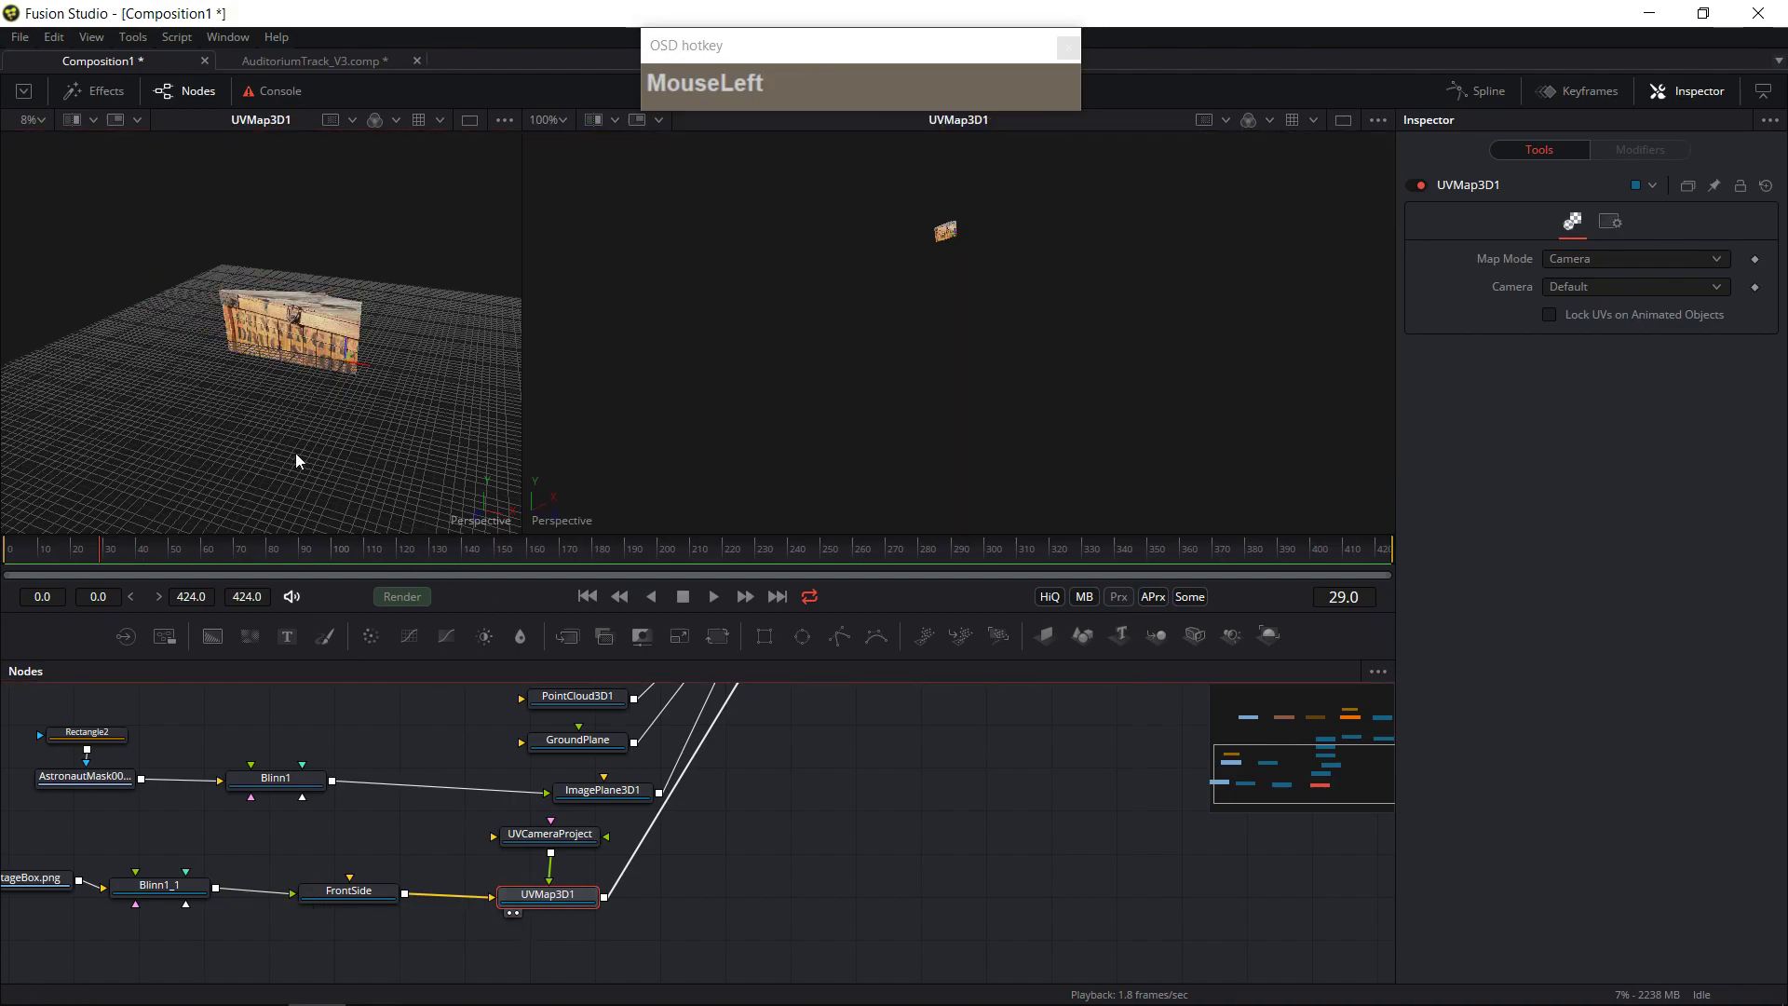
pyautogui.moveTo(232, 391); pyautogui.dragTo(512, 493)
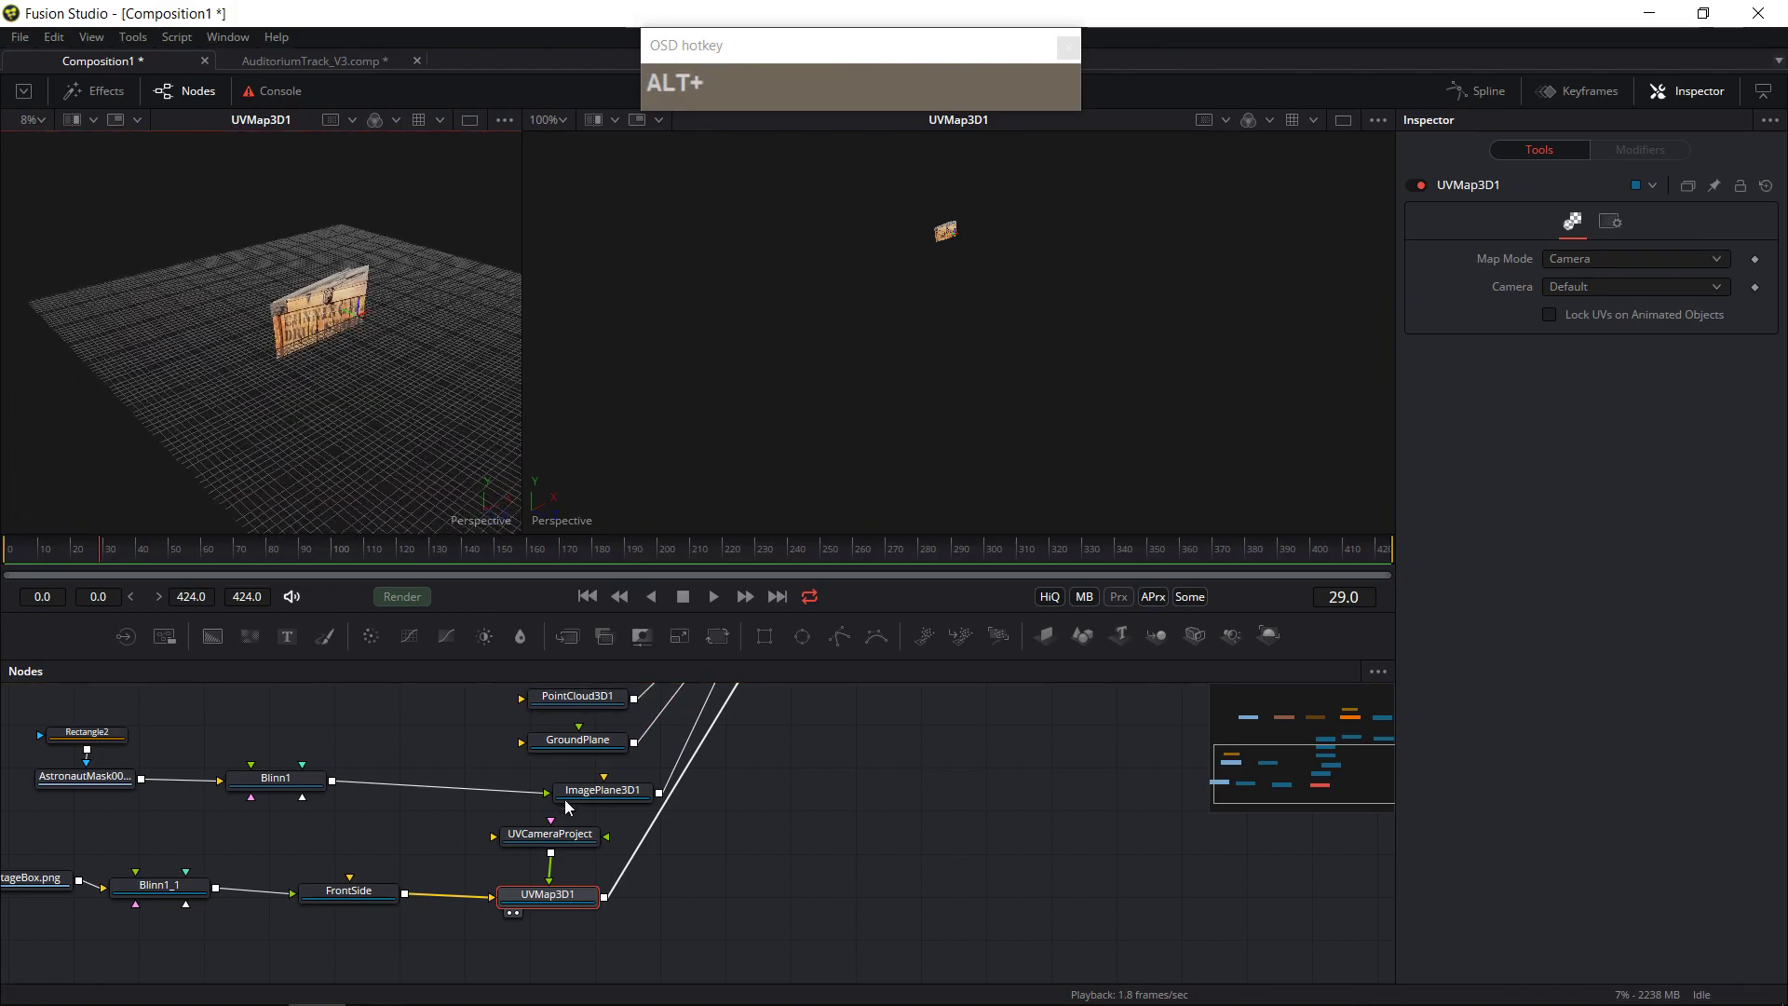
# - Select UVCameraProject and move it to shift and enlarge the crate texture projected on the plane
pyautogui.click(549, 836)
pyautogui.moveTo(498, 398); pyautogui.dragTo(228, 335)
pyautogui.scroll(-2, 286, 363)
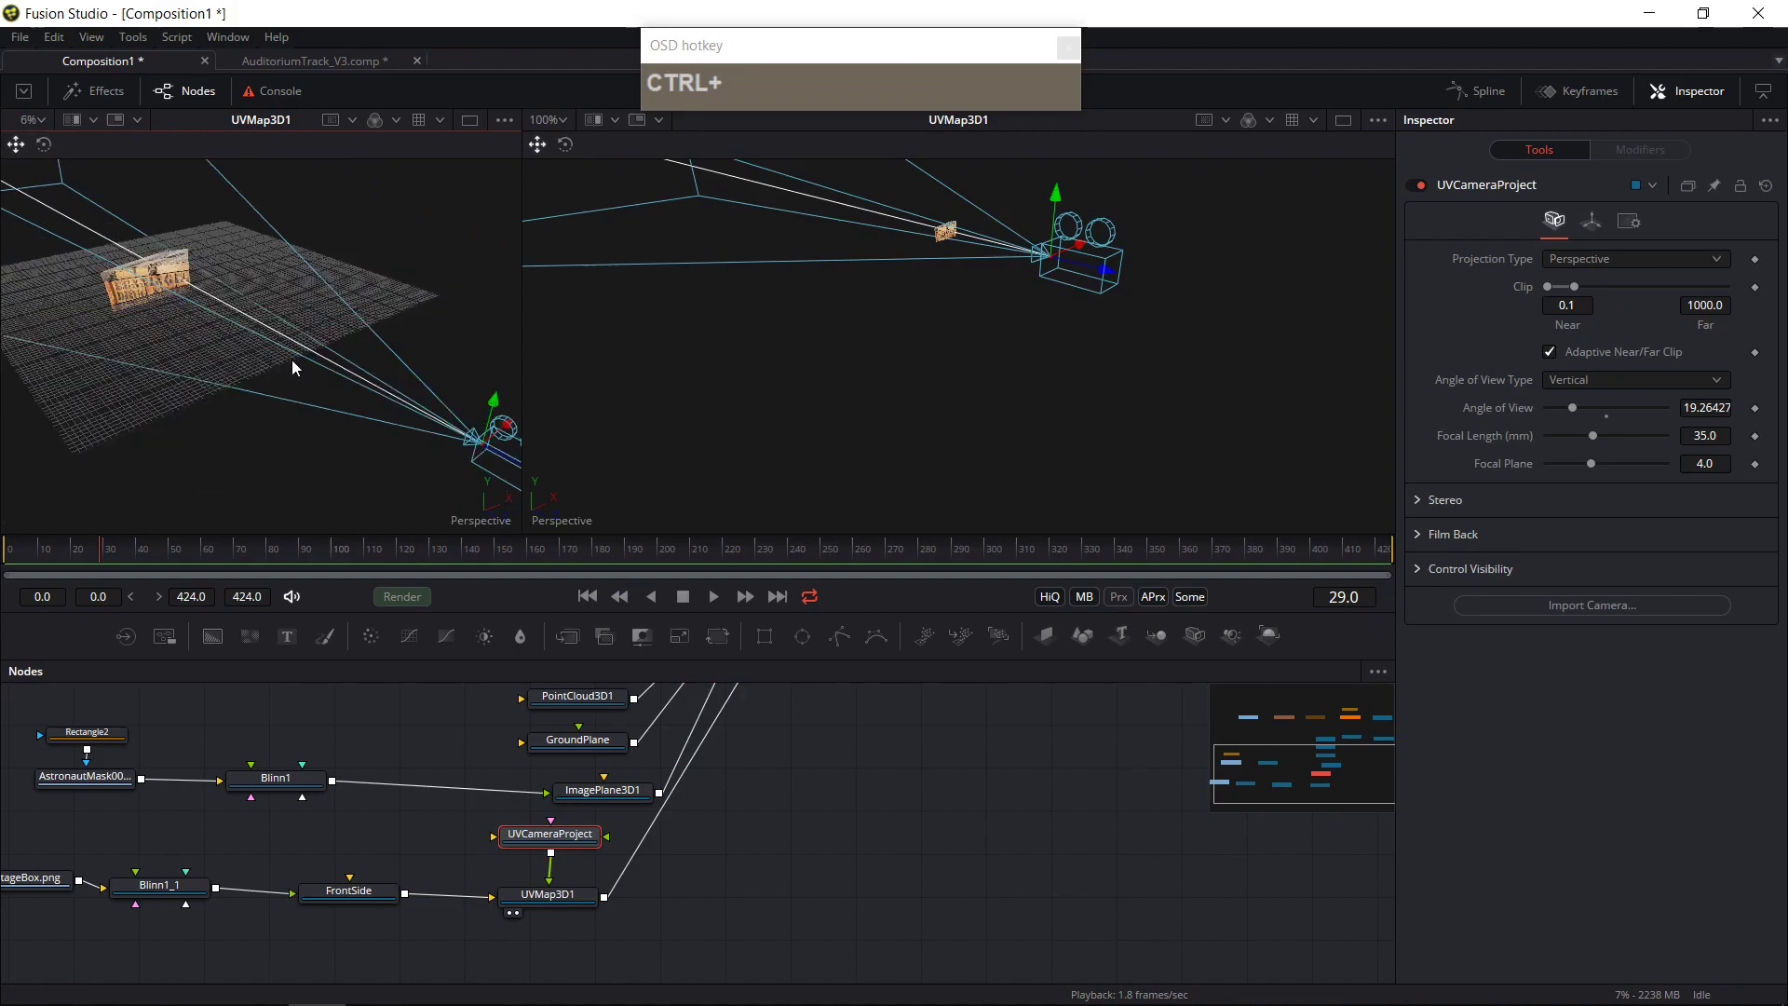
pyautogui.moveTo(485, 396); pyautogui.dragTo(189, 335)
# - Resize the FrontSide plane to X scale 9.04 and Y scale 4.41 to match the crate's front face
pyautogui.click(352, 896)
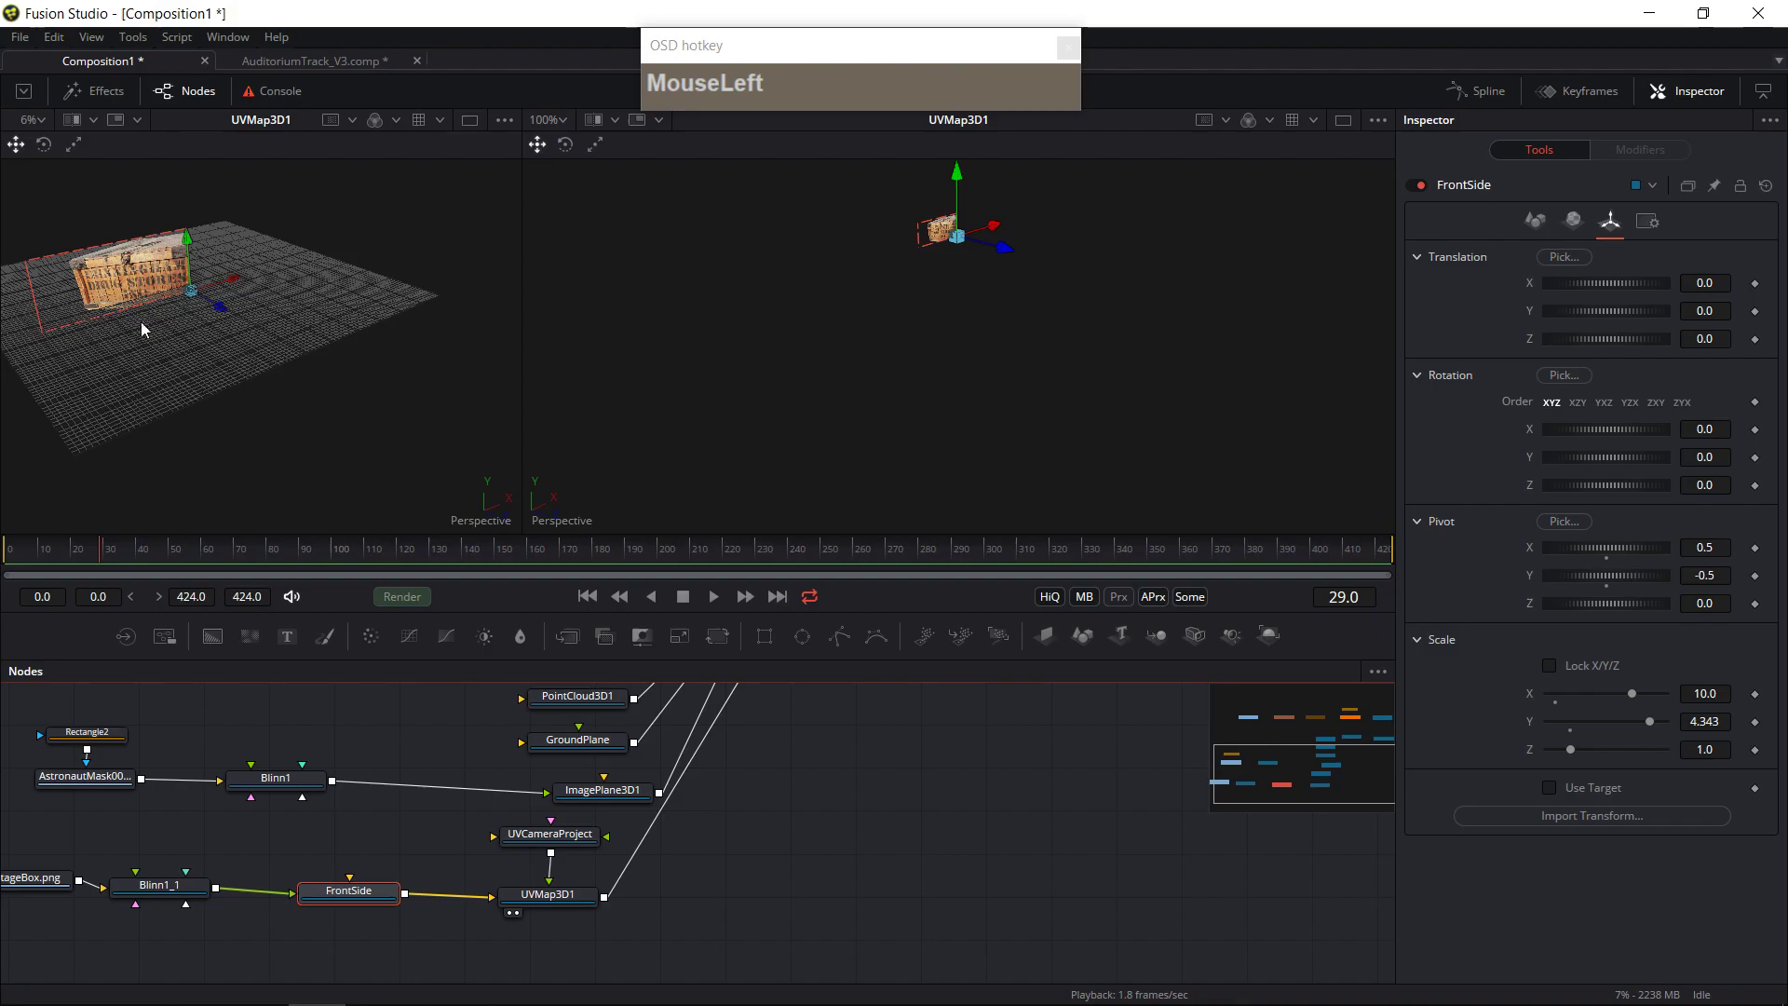
pyautogui.keyDown('ctrl'); pyautogui.scroll(2, 172, 279); pyautogui.keyUp('ctrl')
pyautogui.moveTo(171, 279); pyautogui.dragTo(396, 378)
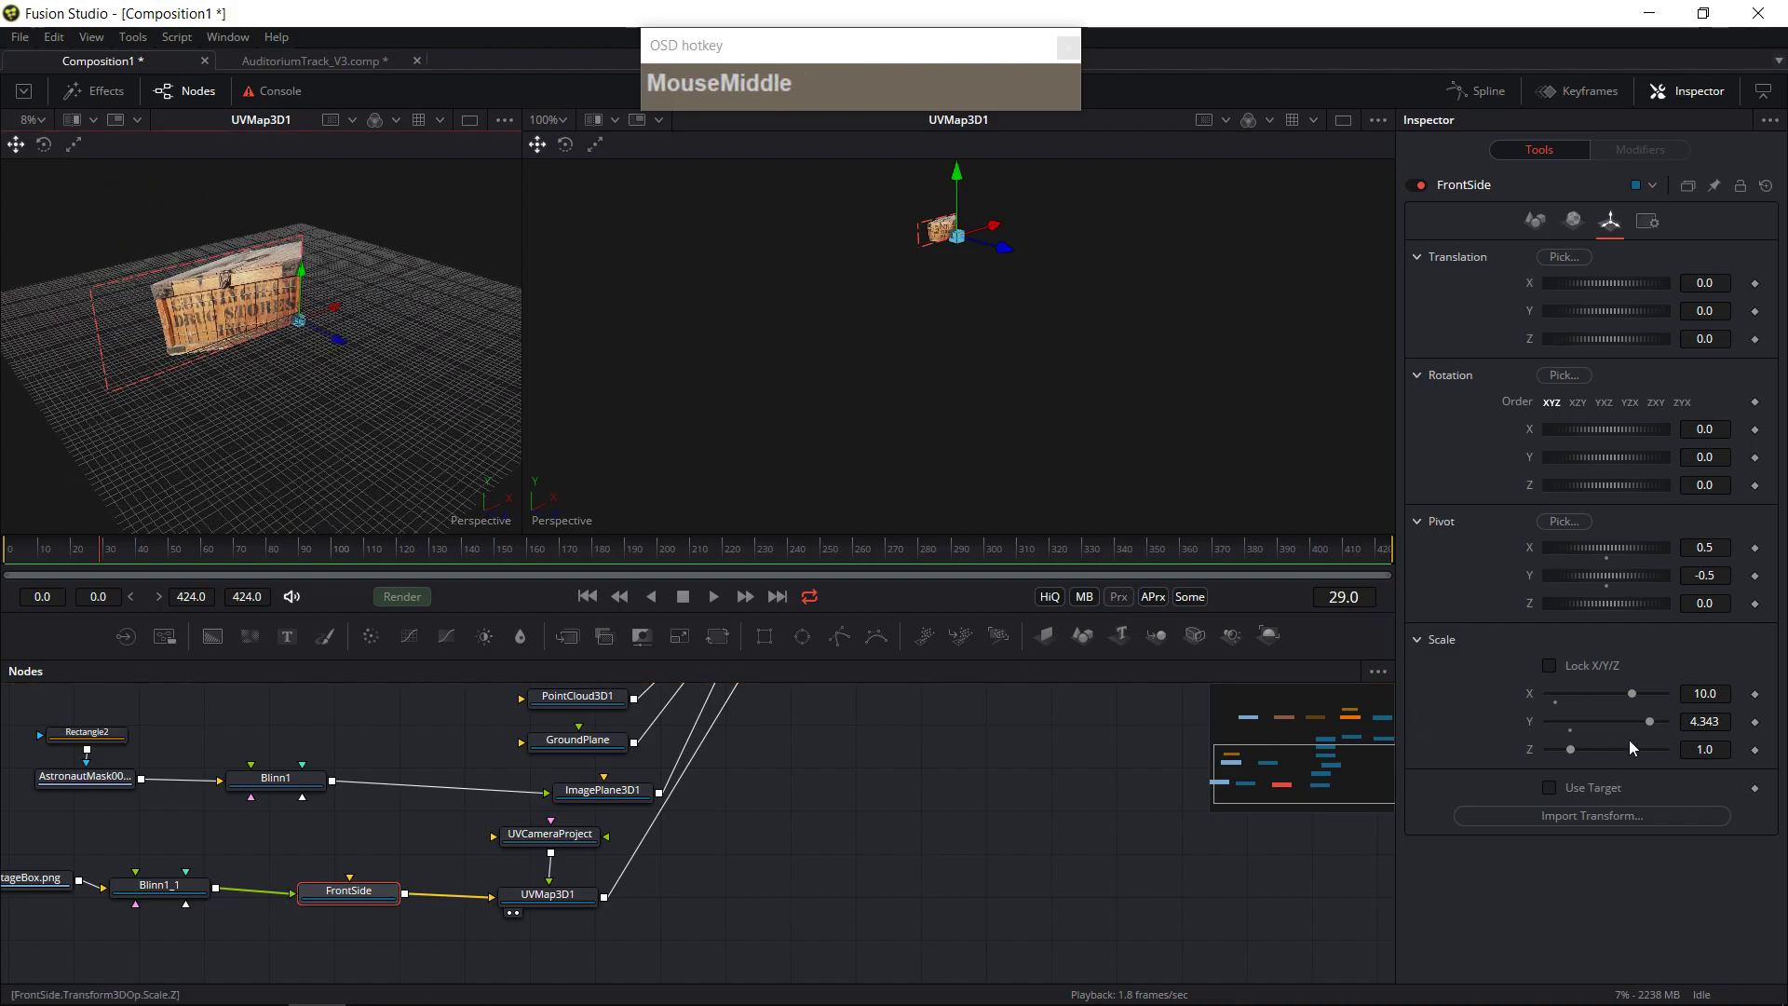
pyautogui.moveTo(520, 338); pyautogui.dragTo(1113, 373)
pyautogui.scroll(2, 745, 372)
pyautogui.moveTo(740, 440); pyautogui.dragTo(693, 363)
pyautogui.keyDown('ctrl'); pyautogui.scroll(3, 606, 400); pyautogui.keyUp('ctrl')
pyautogui.moveTo(1654, 723); pyautogui.dragTo(1623, 694)
# - Move UVCameraProject to about X -1.873, Y 1.905, Z 21.444 to align the crate texture with the FrontSide plane
pyautogui.click(564, 836)
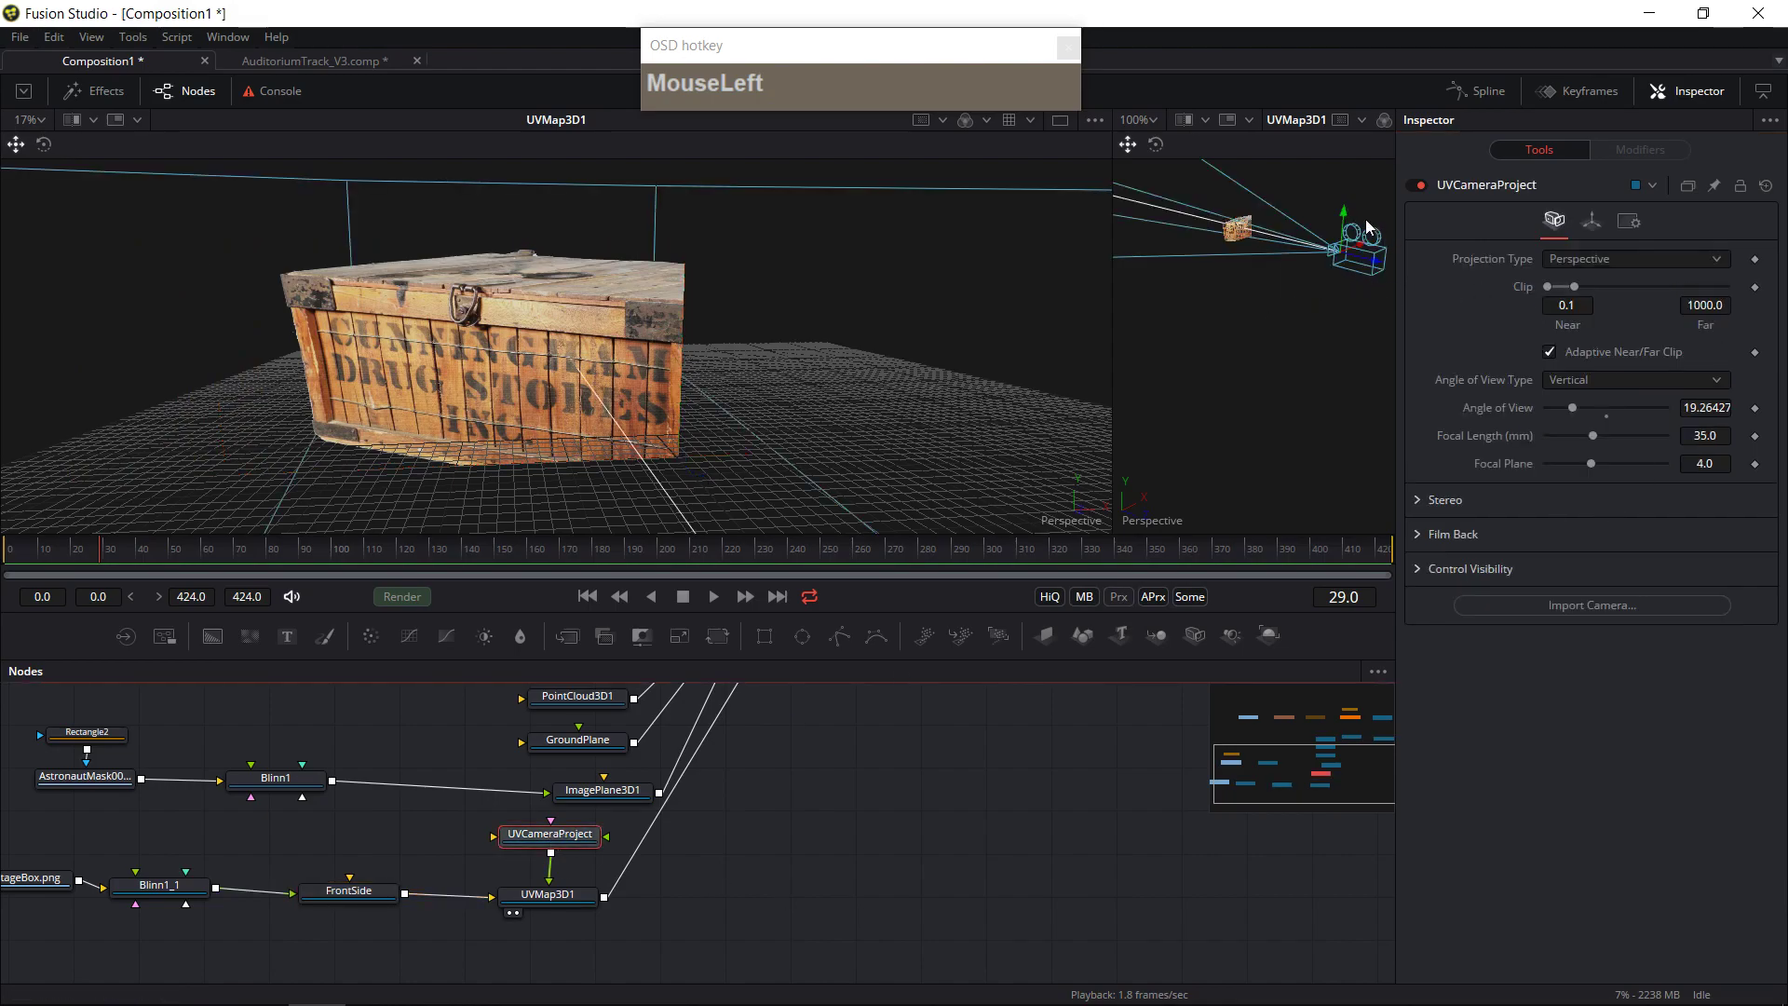
pyautogui.moveTo(1347, 219); pyautogui.dragTo(1343, 213)
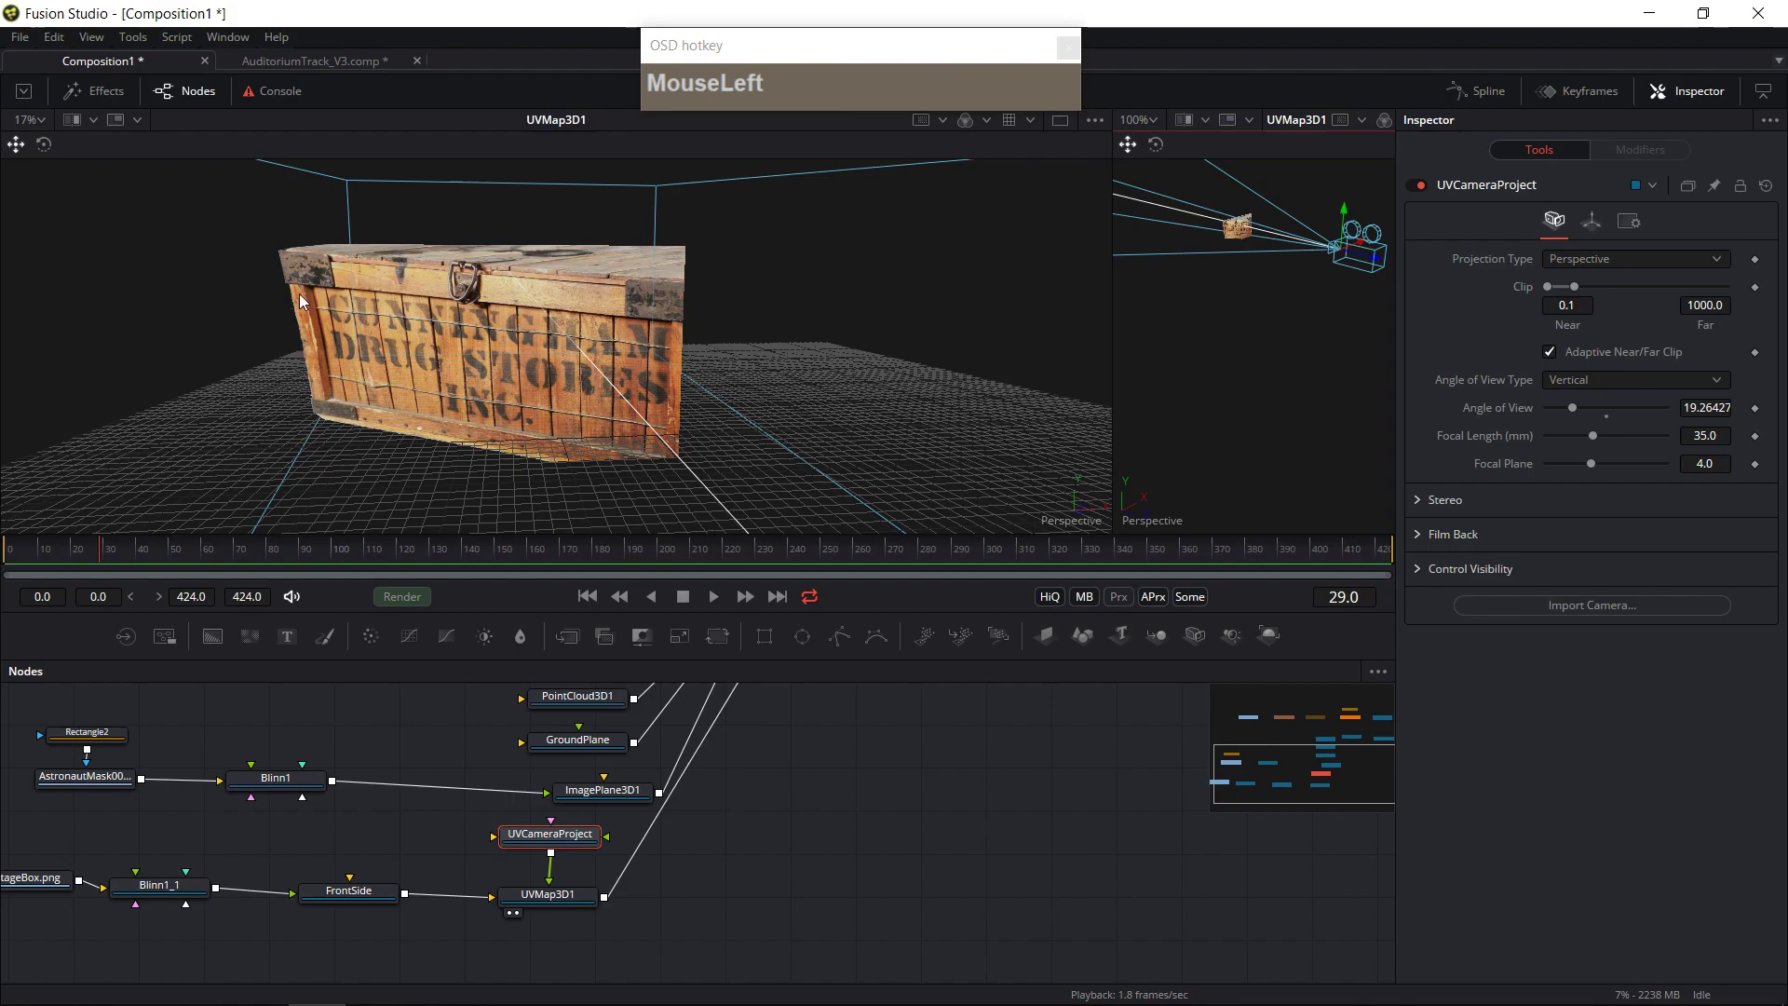
pyautogui.moveTo(538, 310); pyautogui.dragTo(521, 398)
pyautogui.scroll(-3, 522, 398)
pyautogui.scroll(3, 521, 398)
pyautogui.moveTo(648, 397); pyautogui.dragTo(1049, 357)
pyautogui.moveTo(1356, 252)
pyautogui.mouseDown()
pyautogui.moveTo(1369, 258)
pyautogui.moveTo(1355, 251)
pyautogui.mouseUp()
pyautogui.moveTo(1224, 335); pyautogui.dragTo(1188, 368)
pyautogui.moveTo(674, 377); pyautogui.dragTo(910, 311)
pyautogui.moveTo(615, 372)
pyautogui.mouseDown()
pyautogui.moveTo(504, 407)
pyautogui.moveTo(596, 372)
pyautogui.moveTo(479, 371)
pyautogui.moveTo(630, 358)
pyautogui.mouseUp()
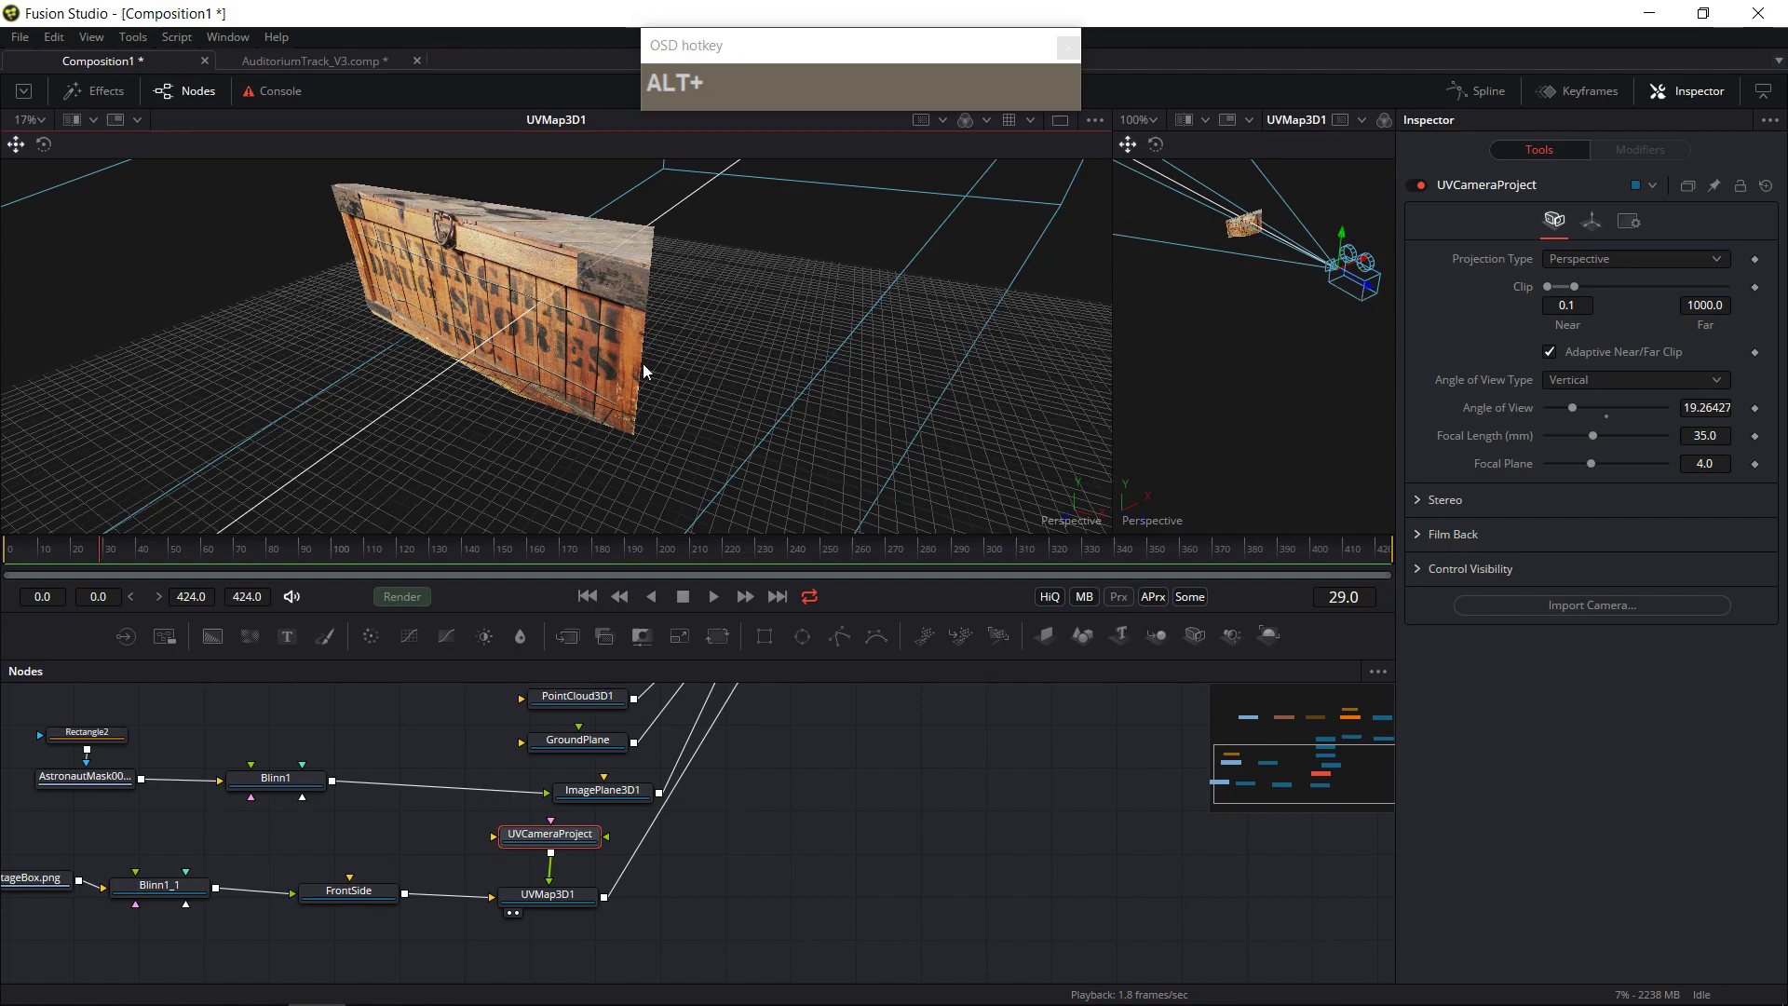
# - Drive UVCameraProject's Z pivot with the expression -Transform3DOp.Translate.Z
pyautogui.click(555, 840)
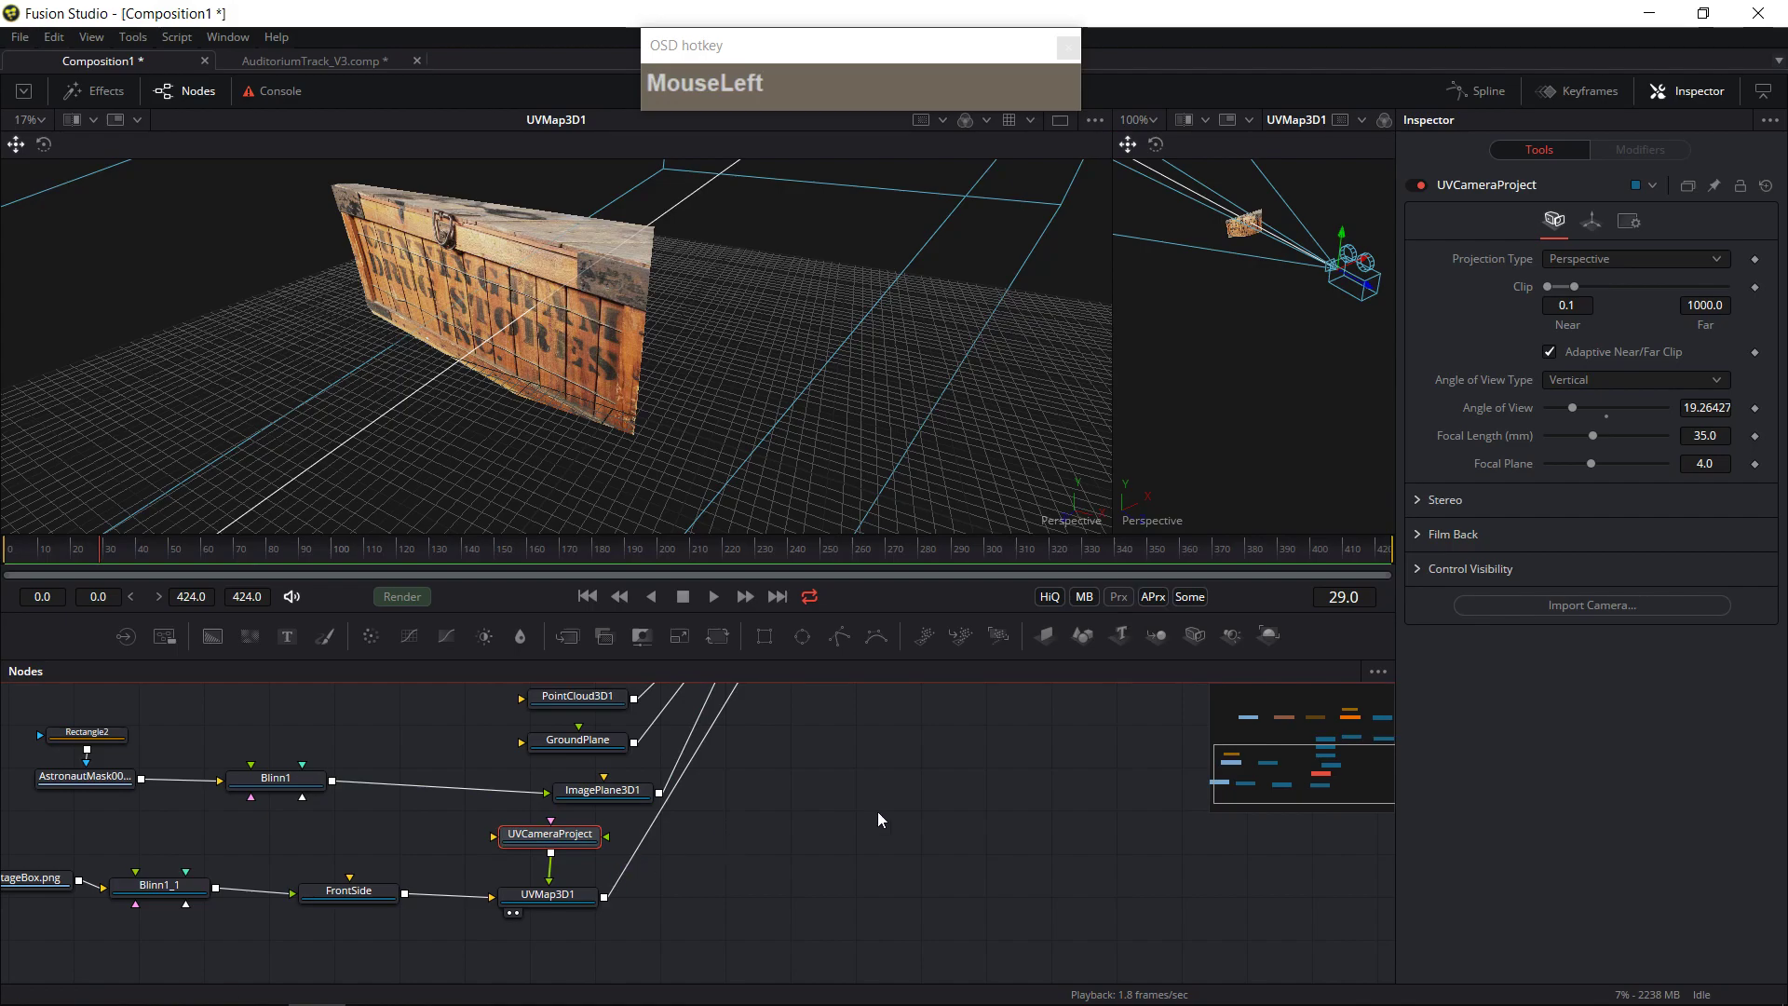
pyautogui.click(1591, 221)
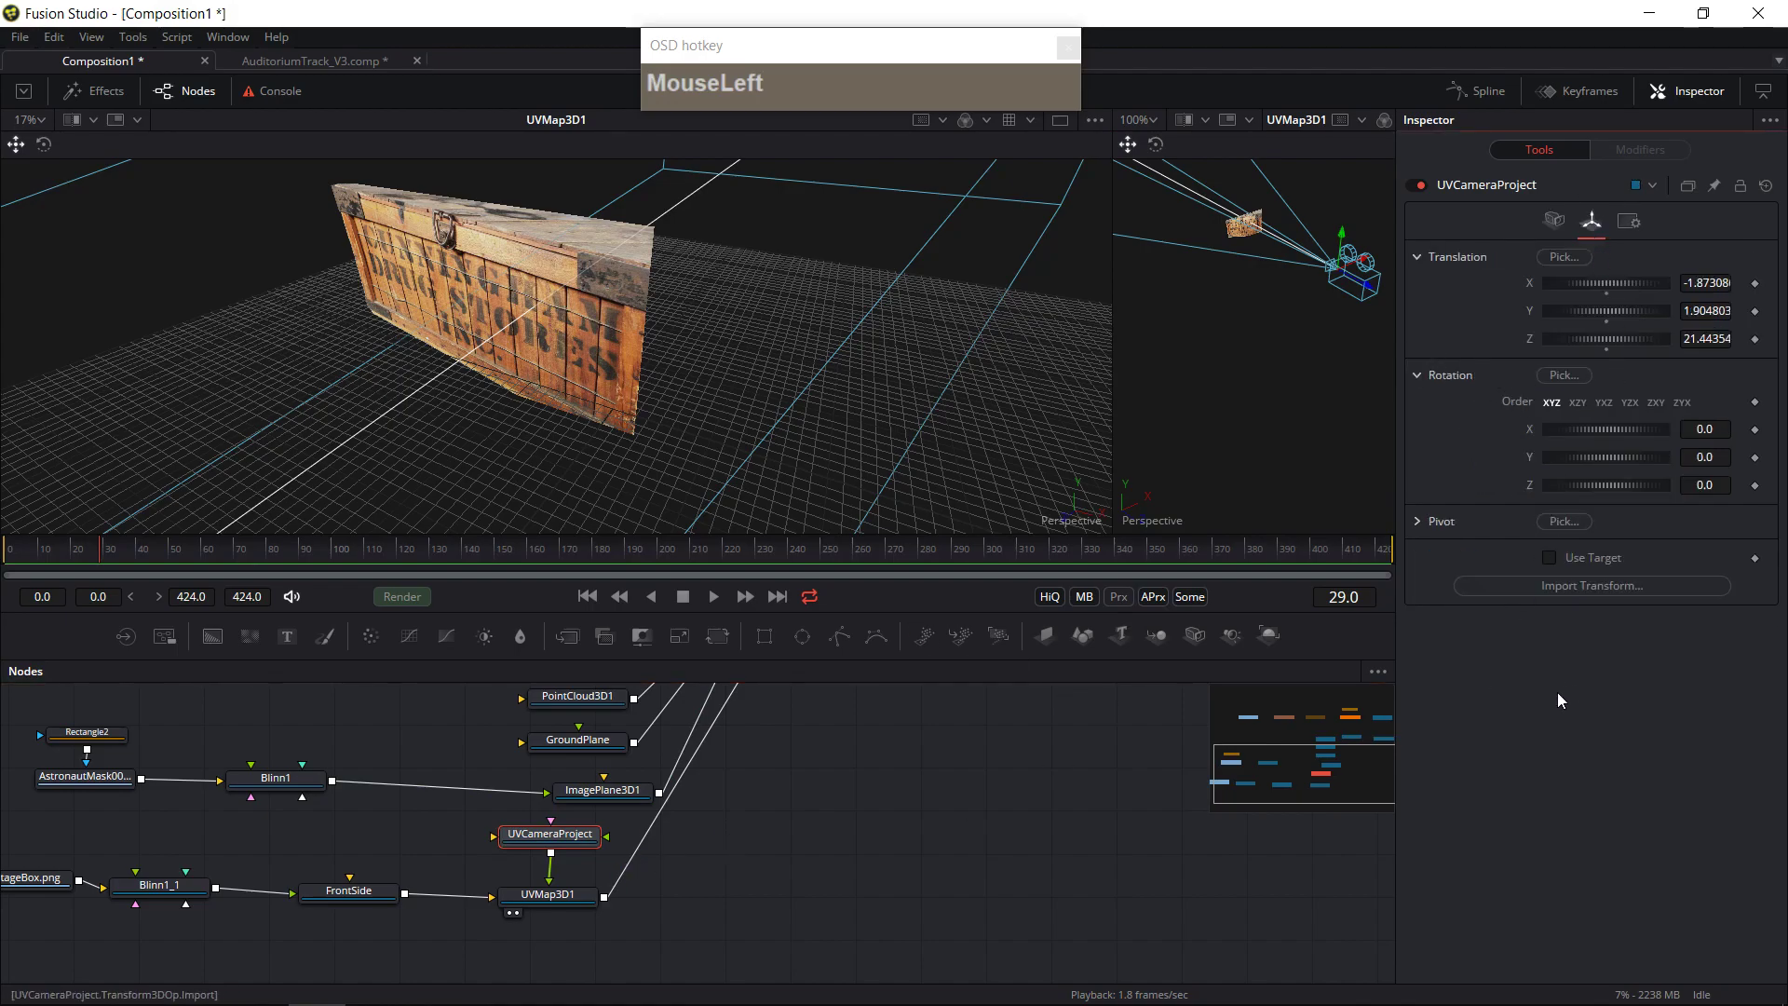
pyautogui.click(1417, 523)
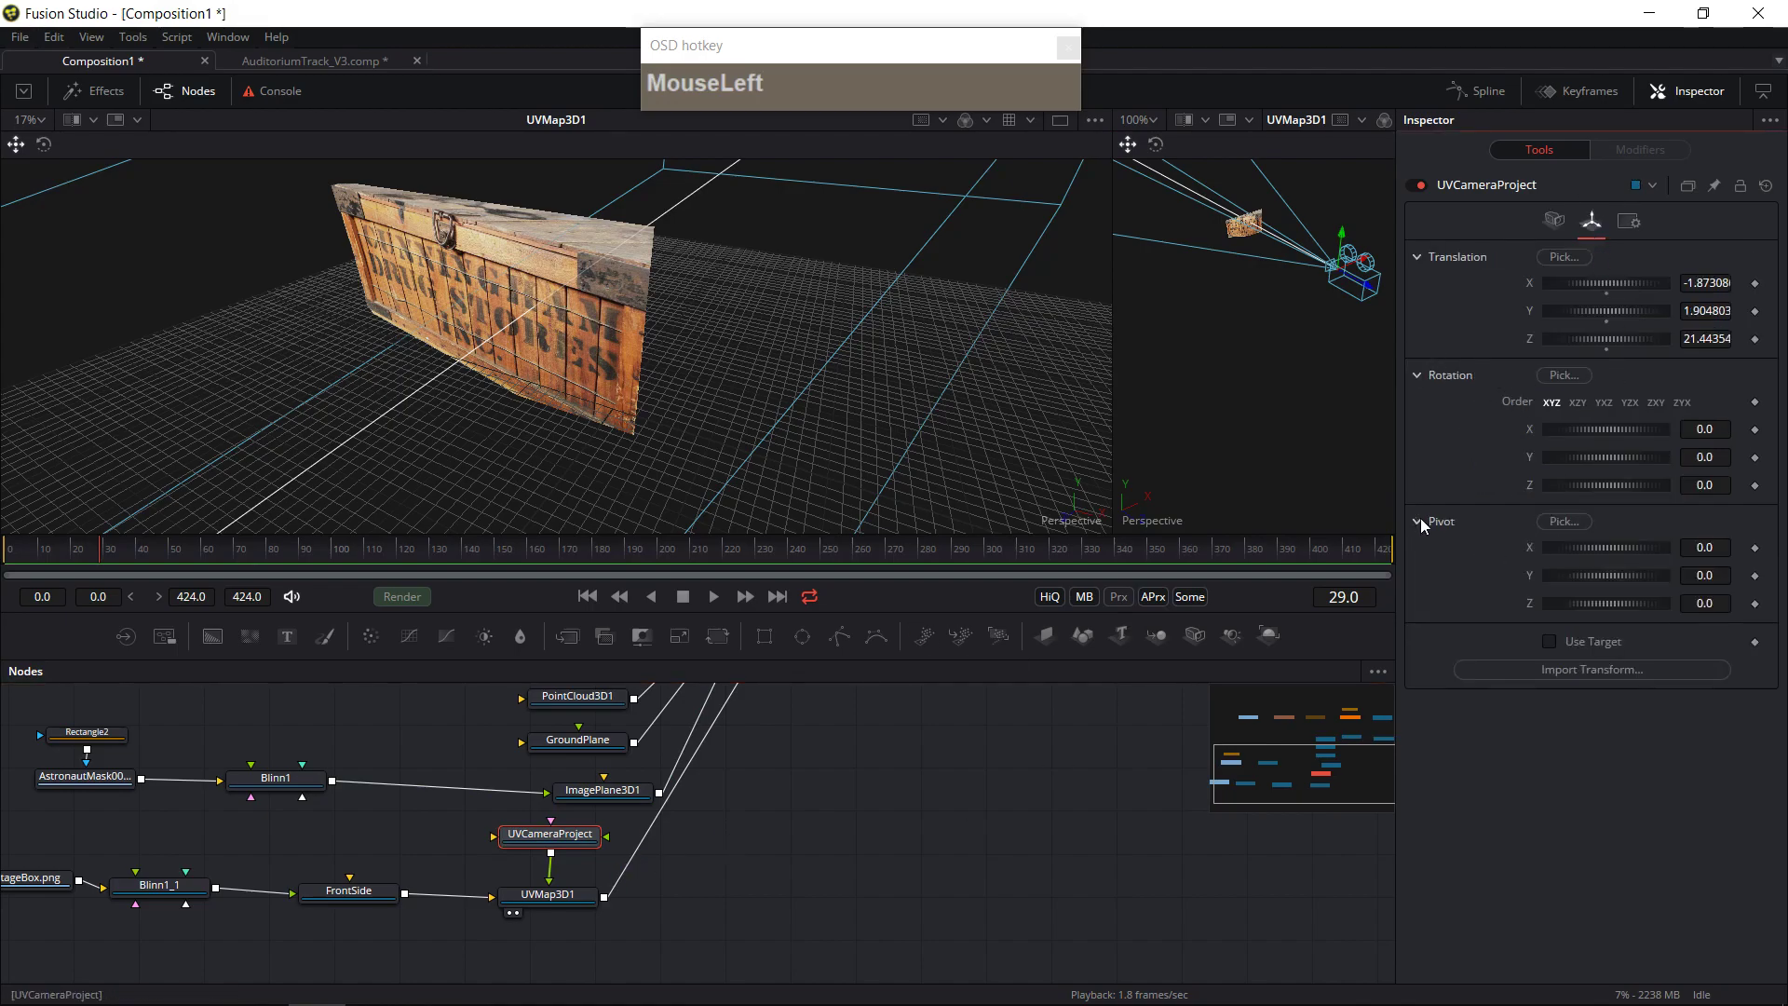
pyautogui.click(1704, 602)
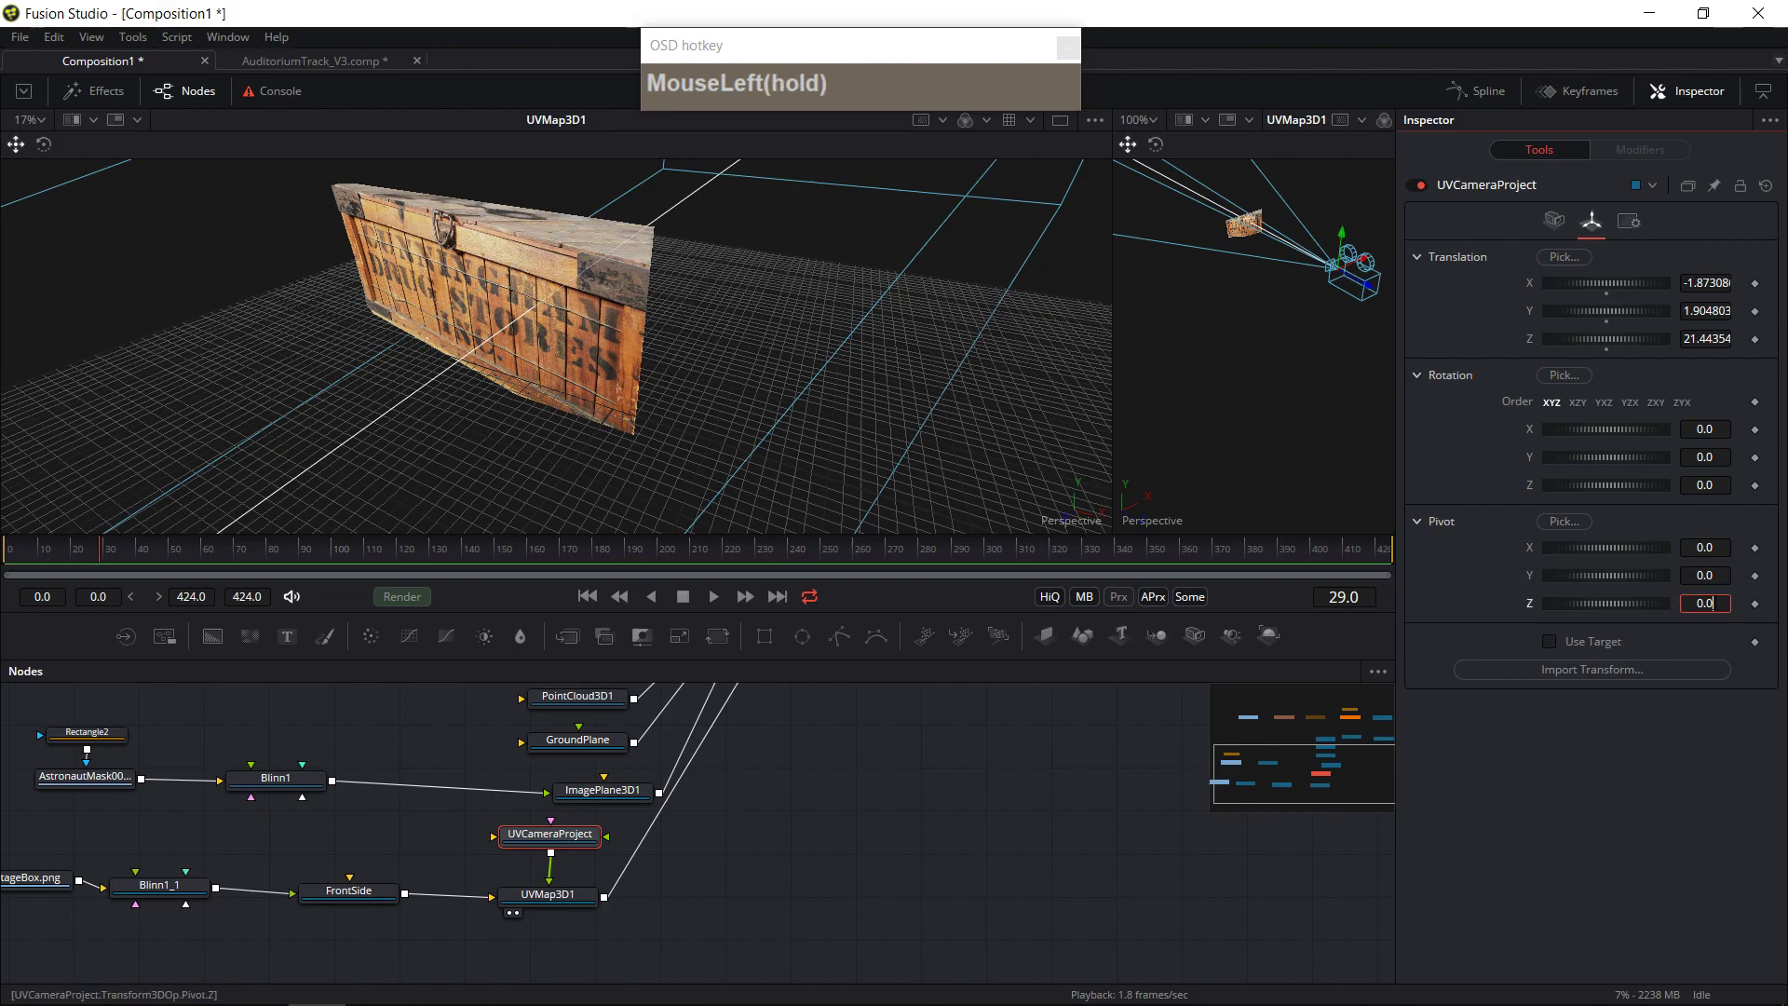
pyautogui.click(1708, 636)
pyautogui.moveTo(1718, 603); pyautogui.dragTo(1692, 603)
pyautogui.write('=')
pyautogui.press('Return')
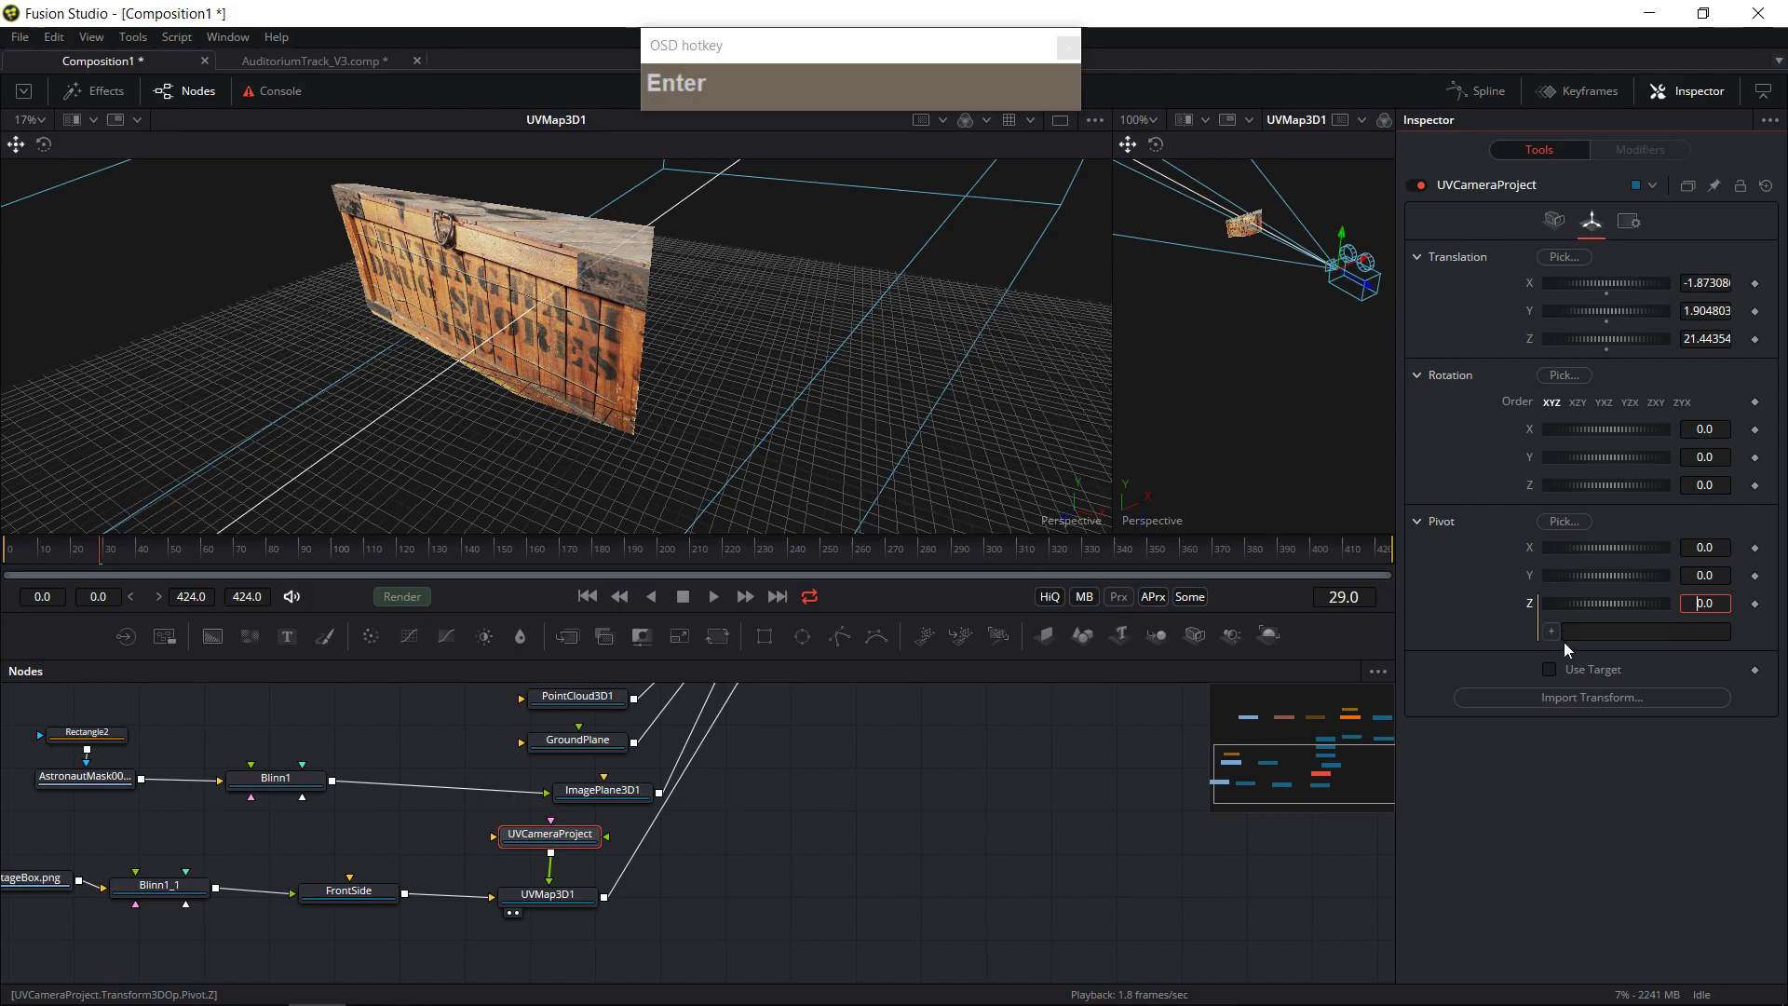
pyautogui.moveTo(1556, 635); pyautogui.dragTo(1712, 341)
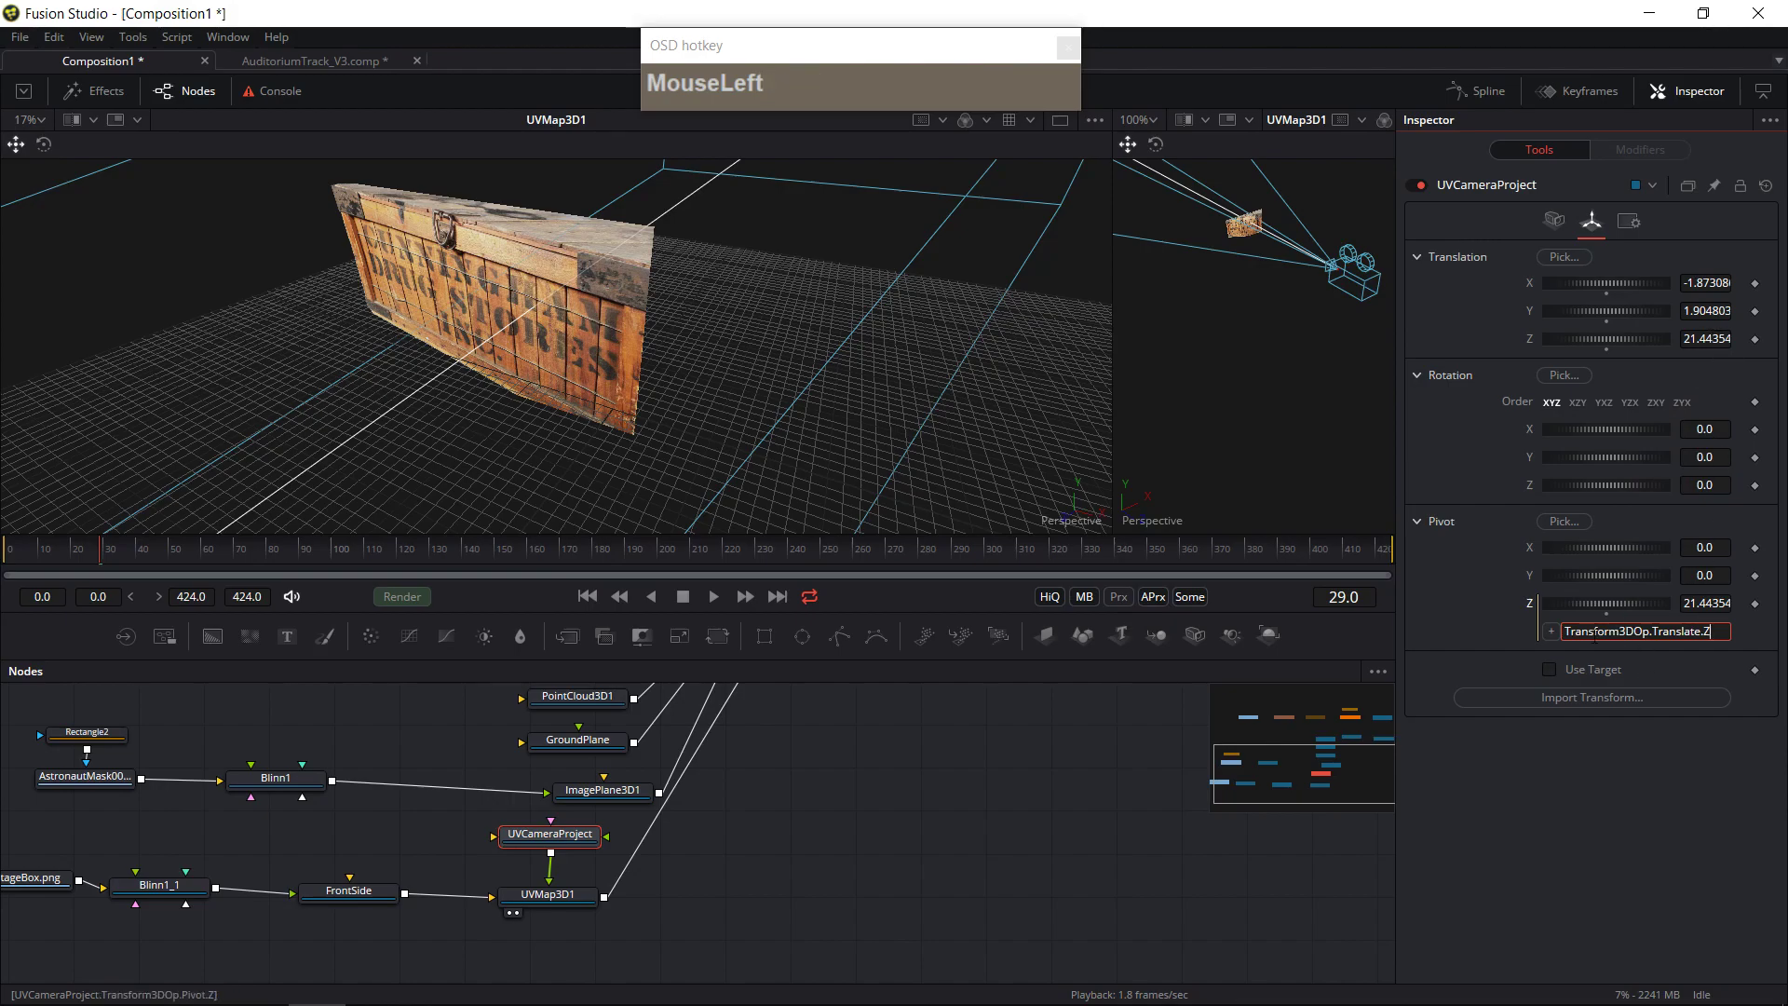
pyautogui.write('-')
pyautogui.press('Return')
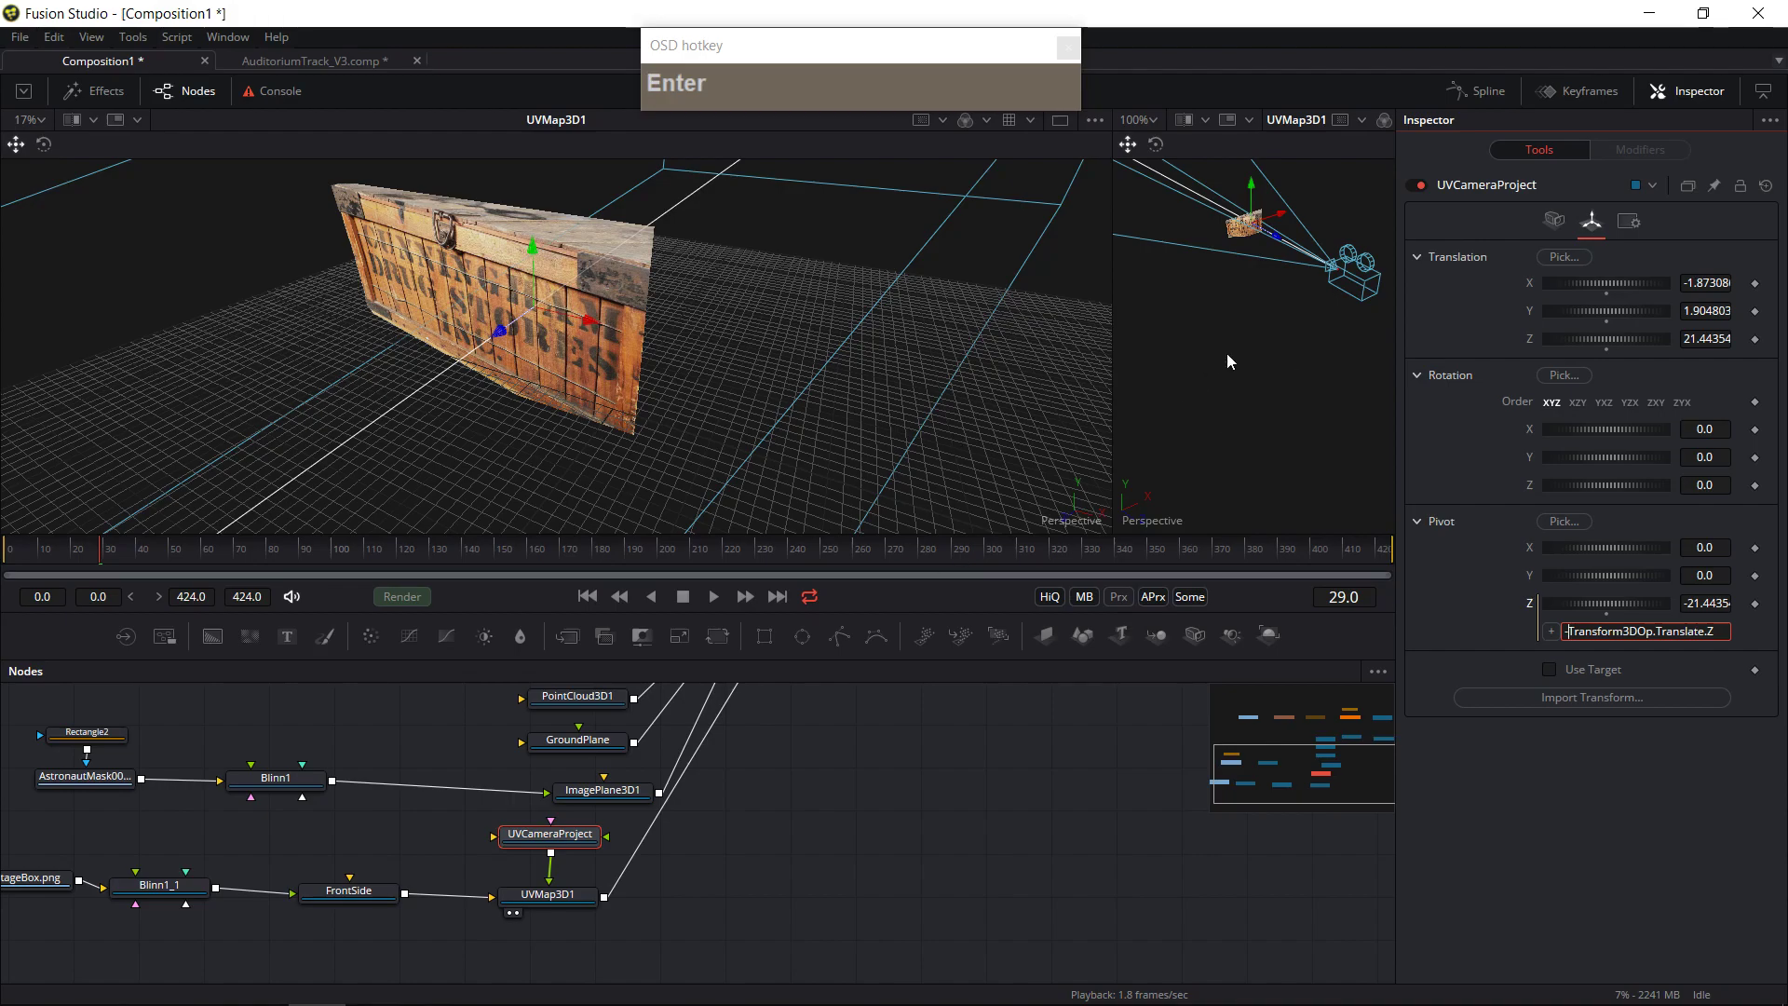
# - Set UVCameraProject's translation to X -1.844, Y 2.079 and its rotation to X -15.6, Y 15.7 to straighten the crate front
pyautogui.moveTo(1601, 283); pyautogui.dragTo(1612, 387)
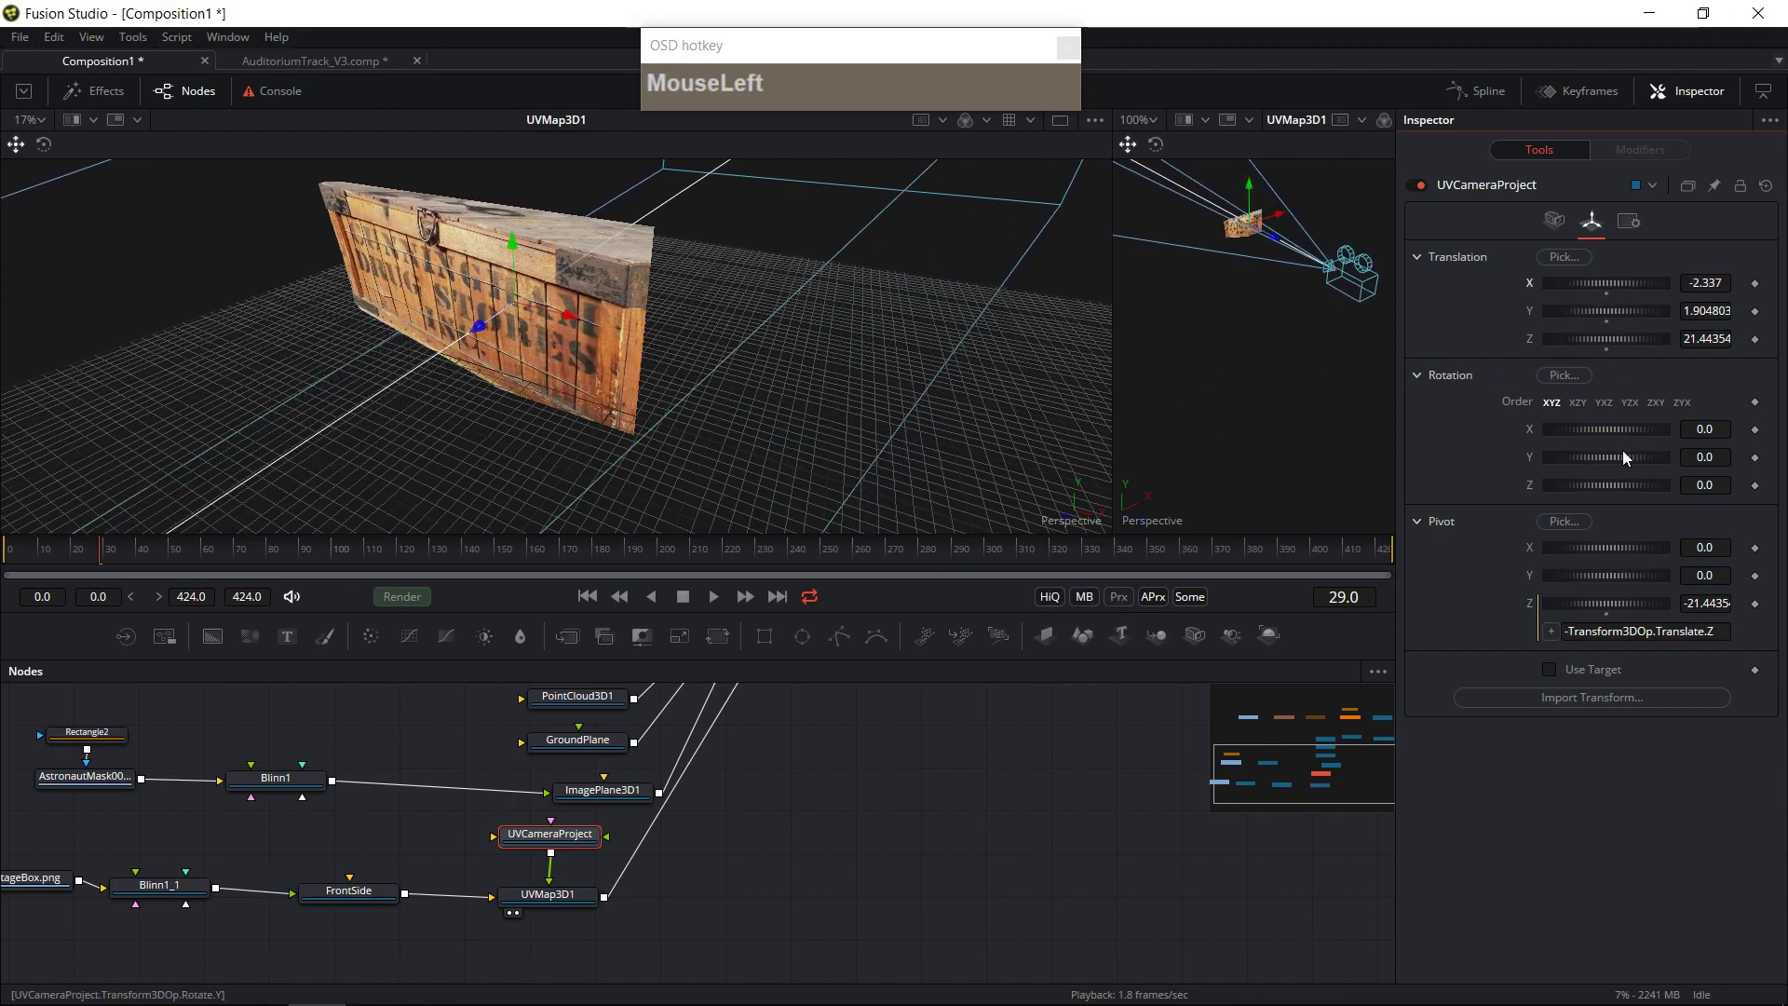
pyautogui.moveTo(1622, 456); pyautogui.dragTo(1629, 456)
pyautogui.moveTo(1613, 287); pyautogui.dragTo(1630, 289)
pyautogui.moveTo(1622, 424); pyautogui.dragTo(1616, 422)
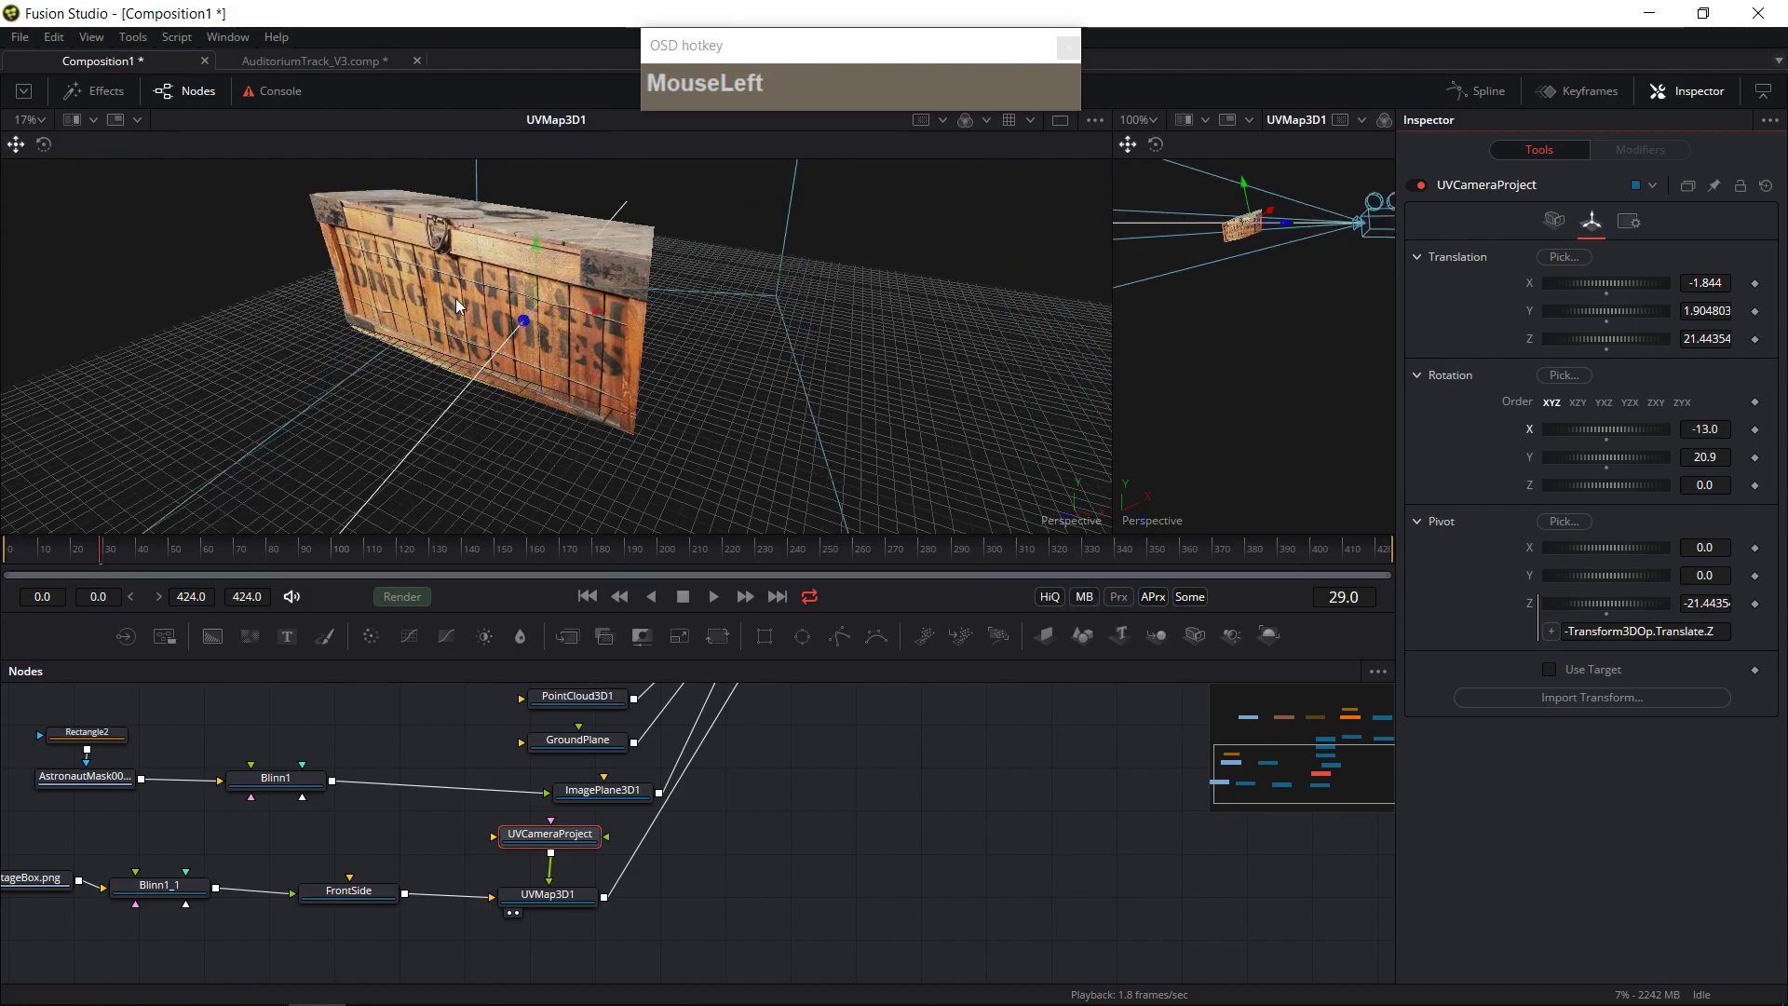
pyautogui.moveTo(1596, 313); pyautogui.dragTo(1603, 310)
pyautogui.moveTo(1640, 456); pyautogui.dragTo(1627, 428)
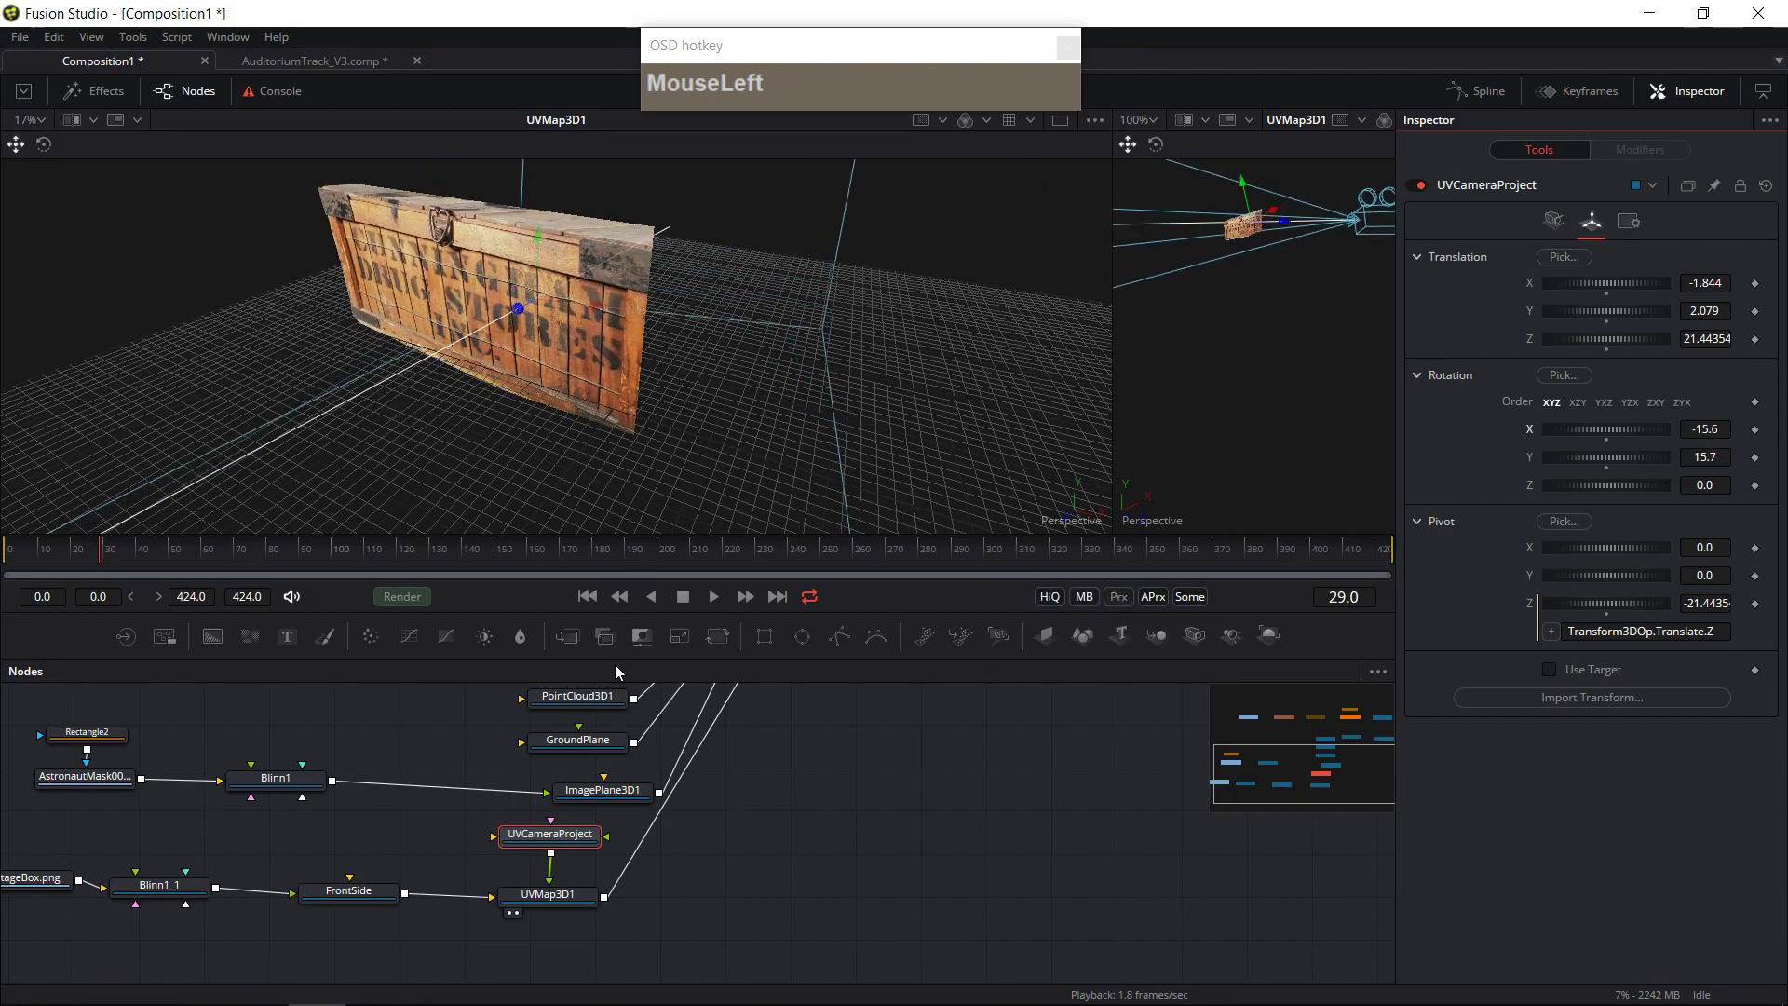
# - Paste a copy of the FrontSide node below the original and rename it BoxEnd
pyautogui.moveTo(264, 925); pyautogui.dragTo(522, 842)
pyautogui.click(591, 810)
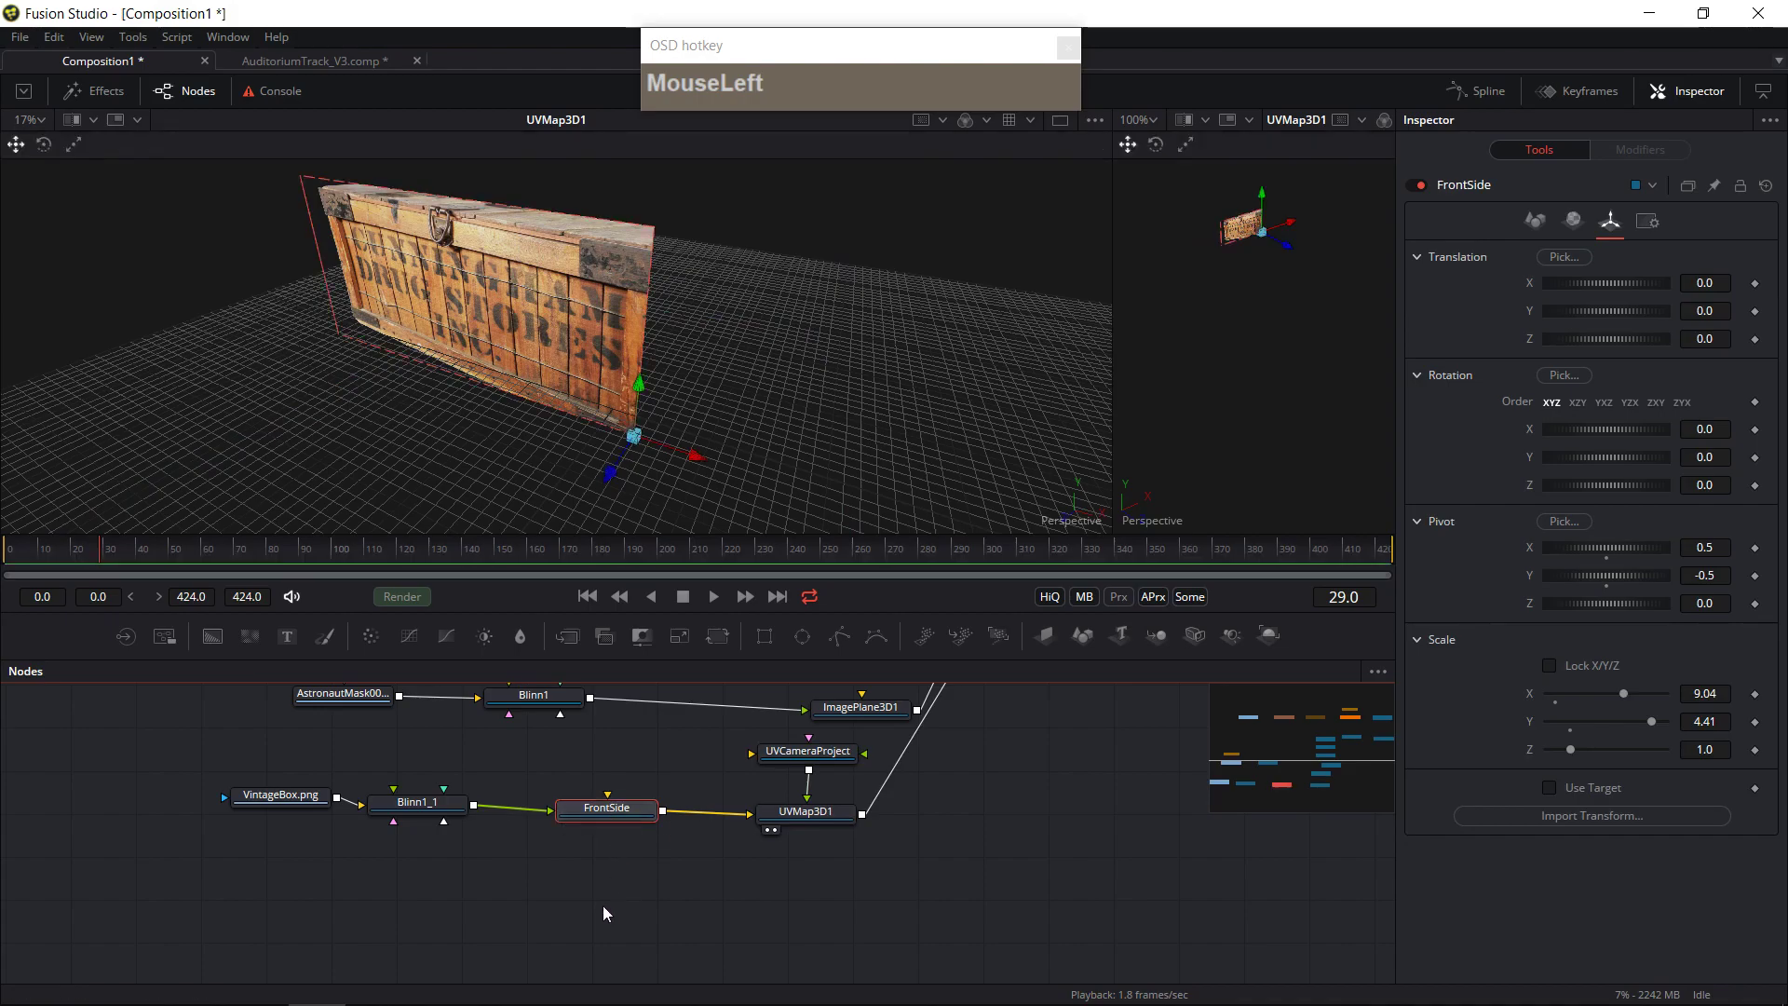
pyautogui.hotkey('ctrl', 'c')
pyautogui.click(607, 868)
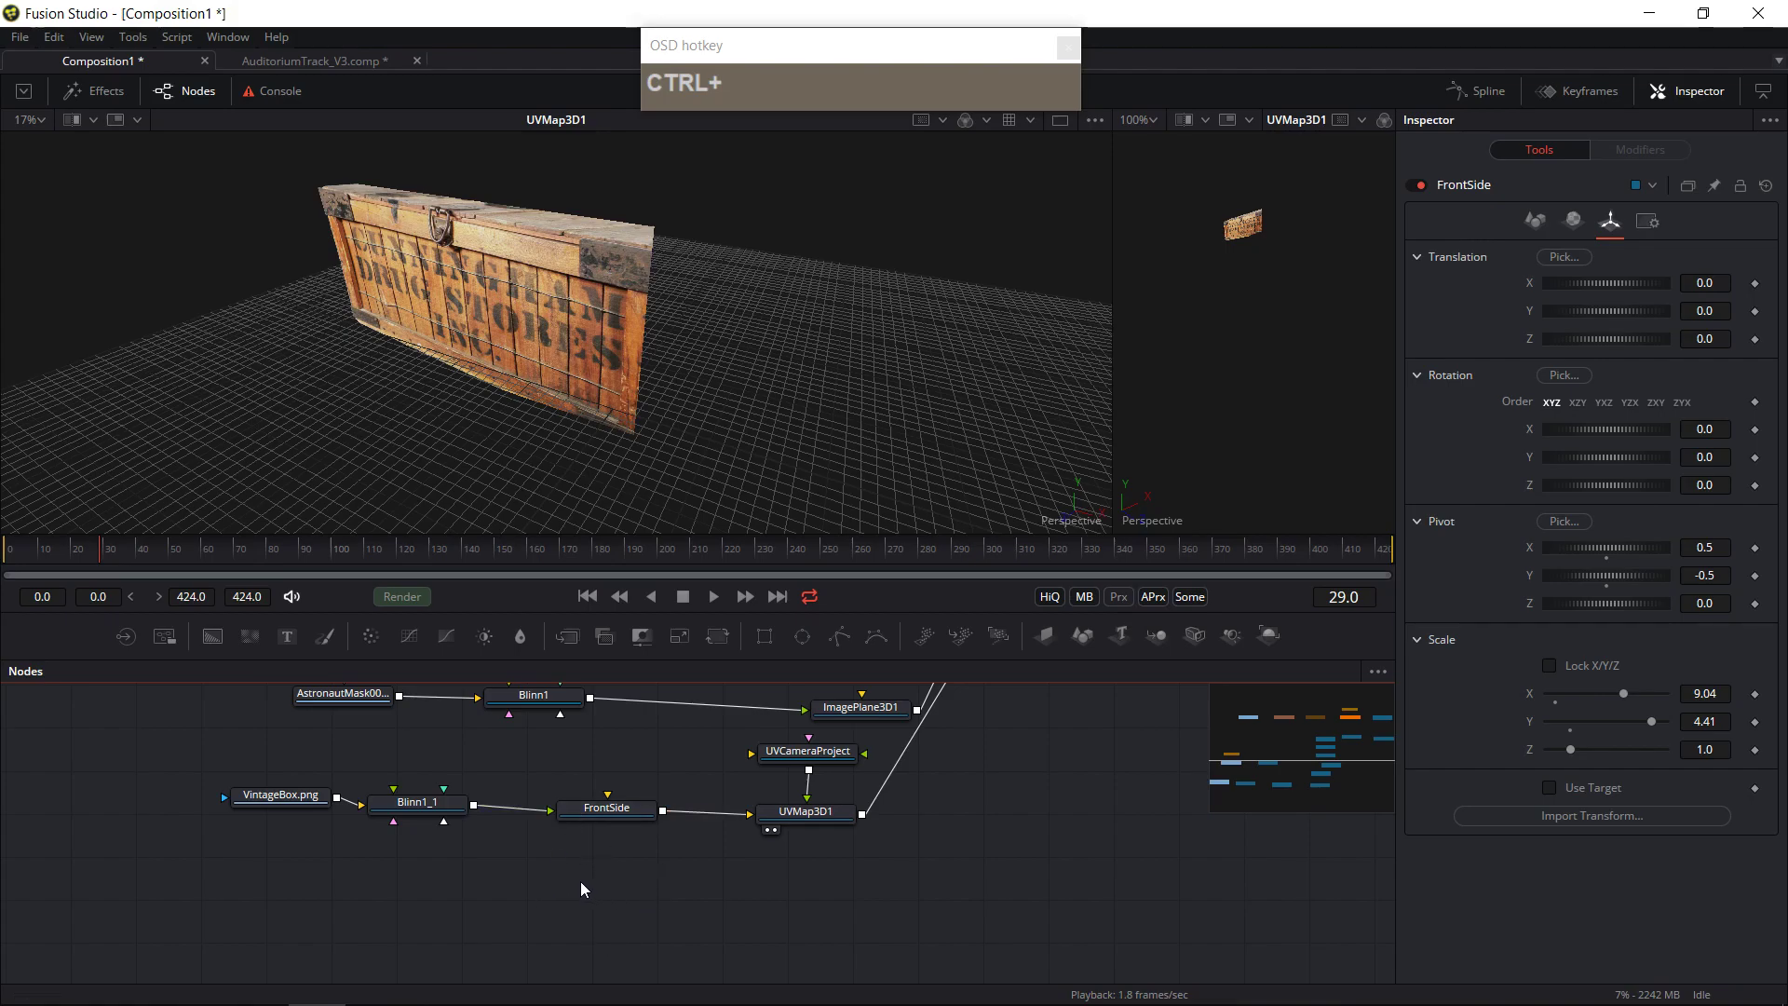
pyautogui.hotkey('ctrl', 'v')
pyautogui.click(610, 869)
pyautogui.click(615, 873)
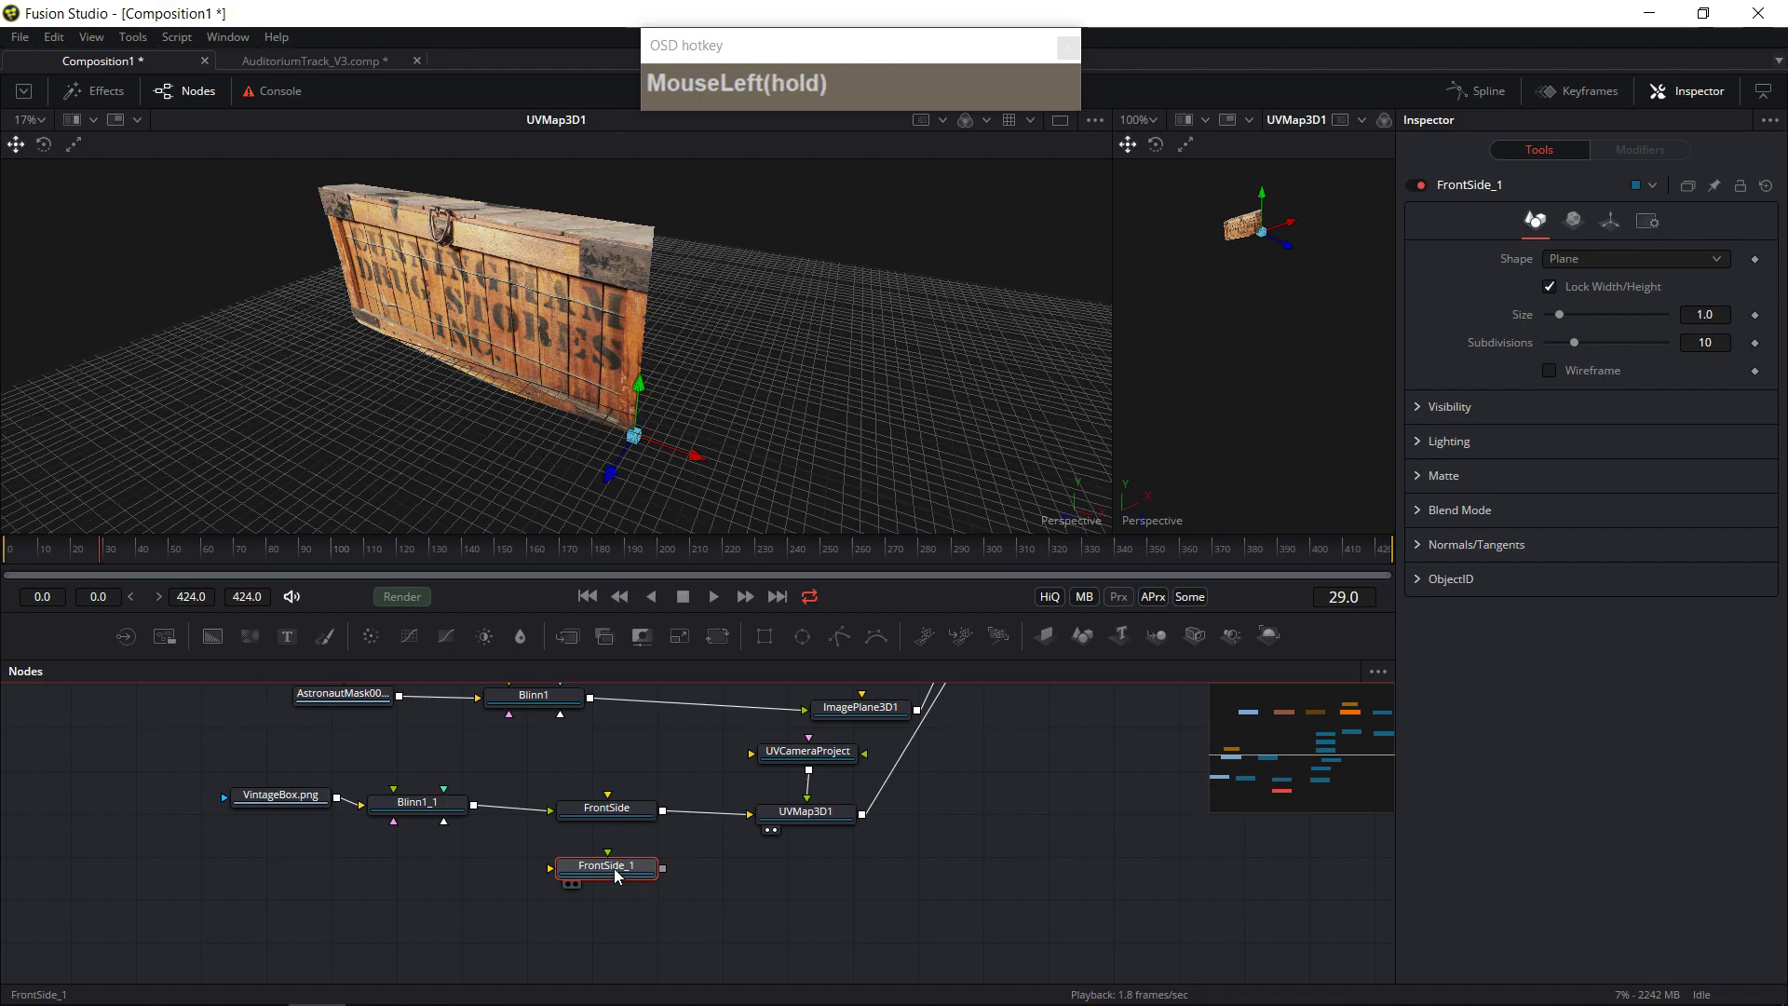
pyautogui.press('F2')
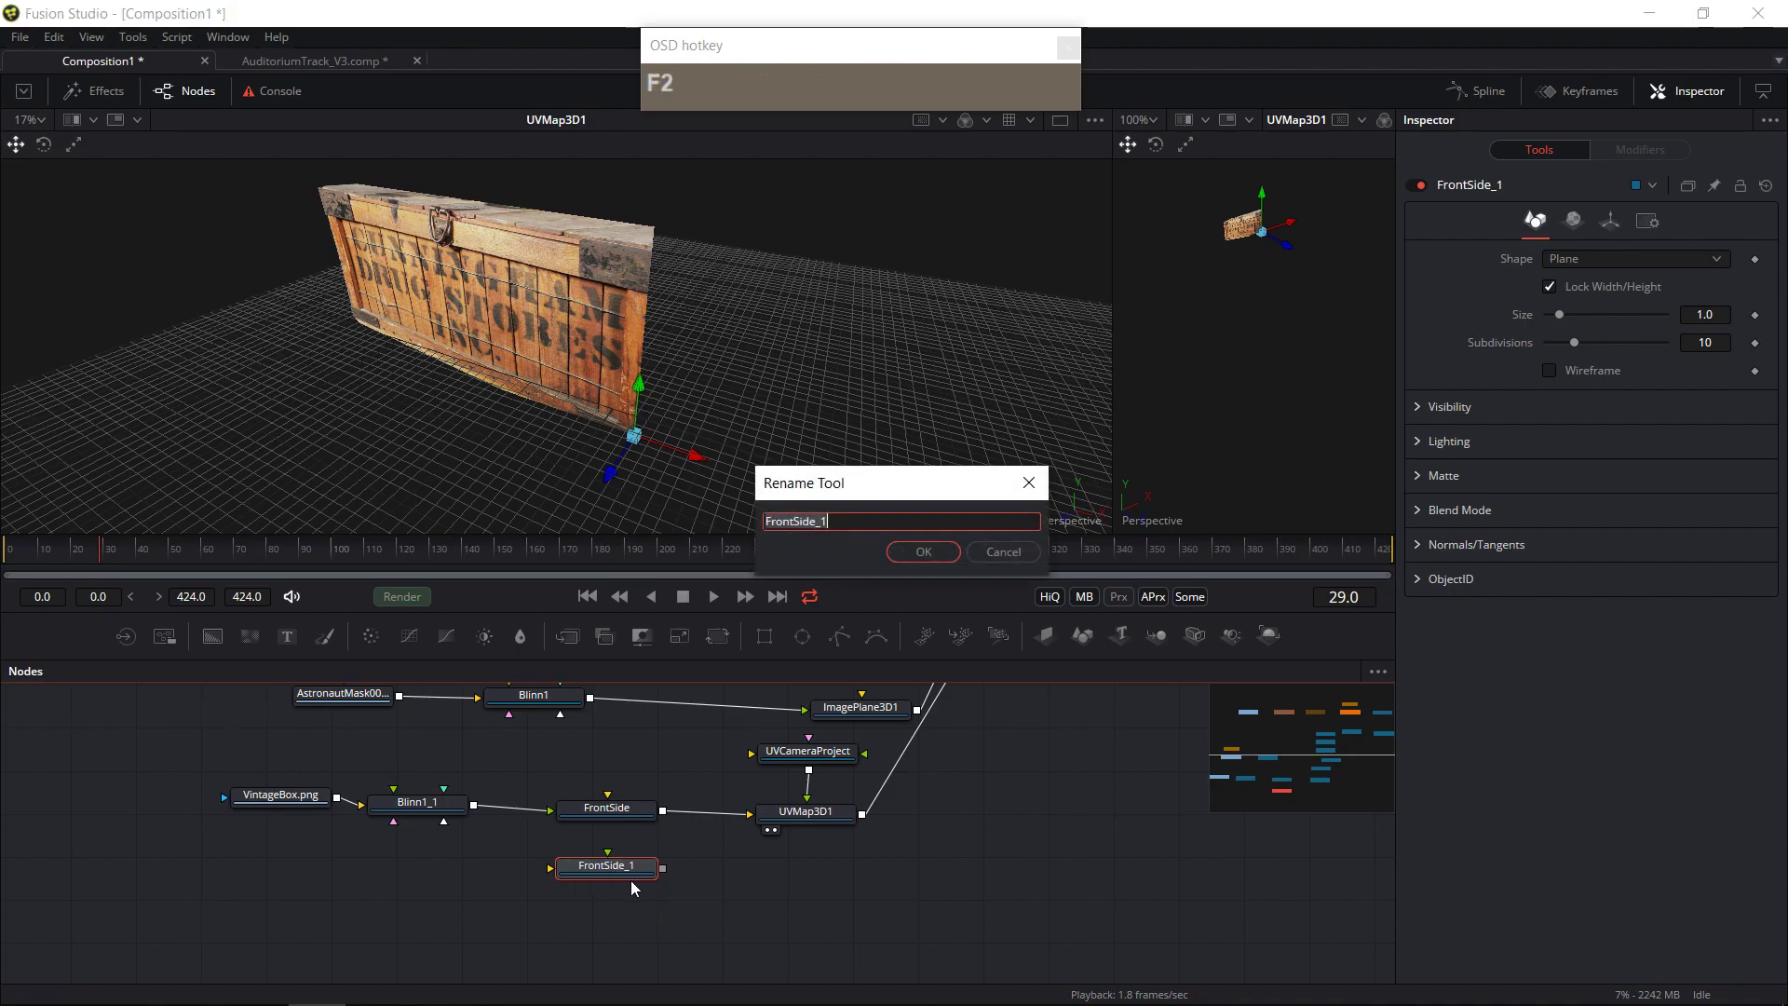
pyautogui.write('BoxEnd')
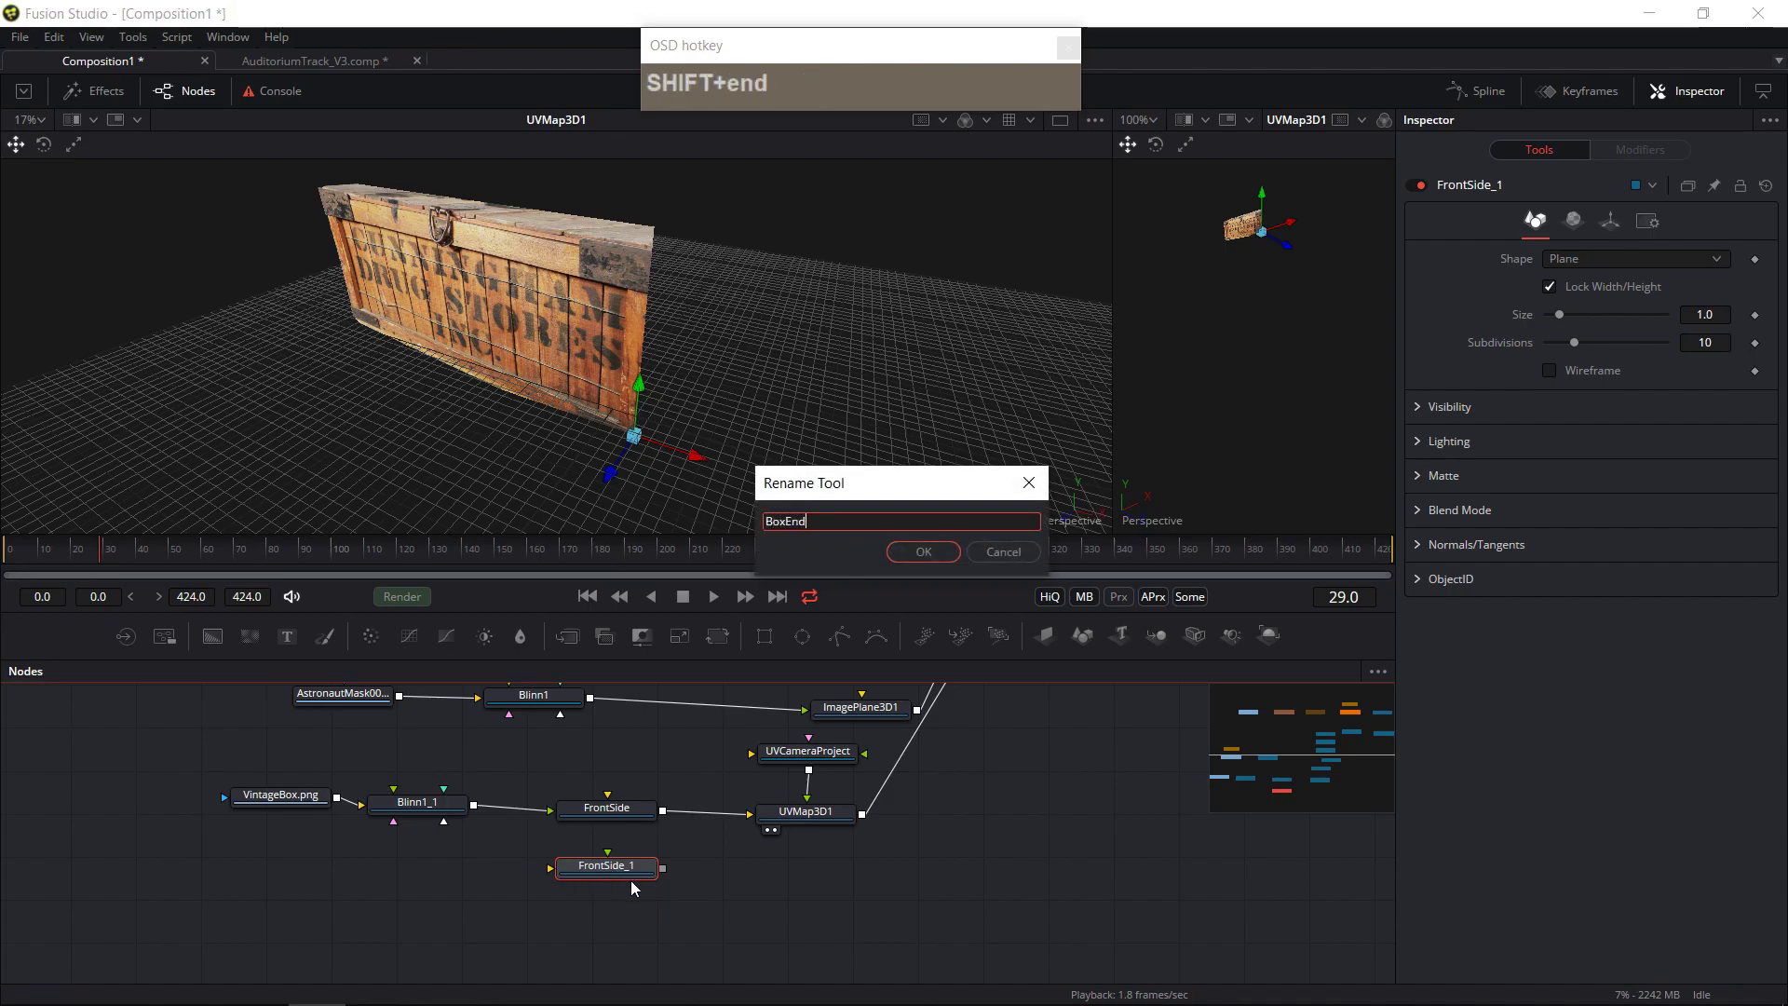
pyautogui.click(955, 555)
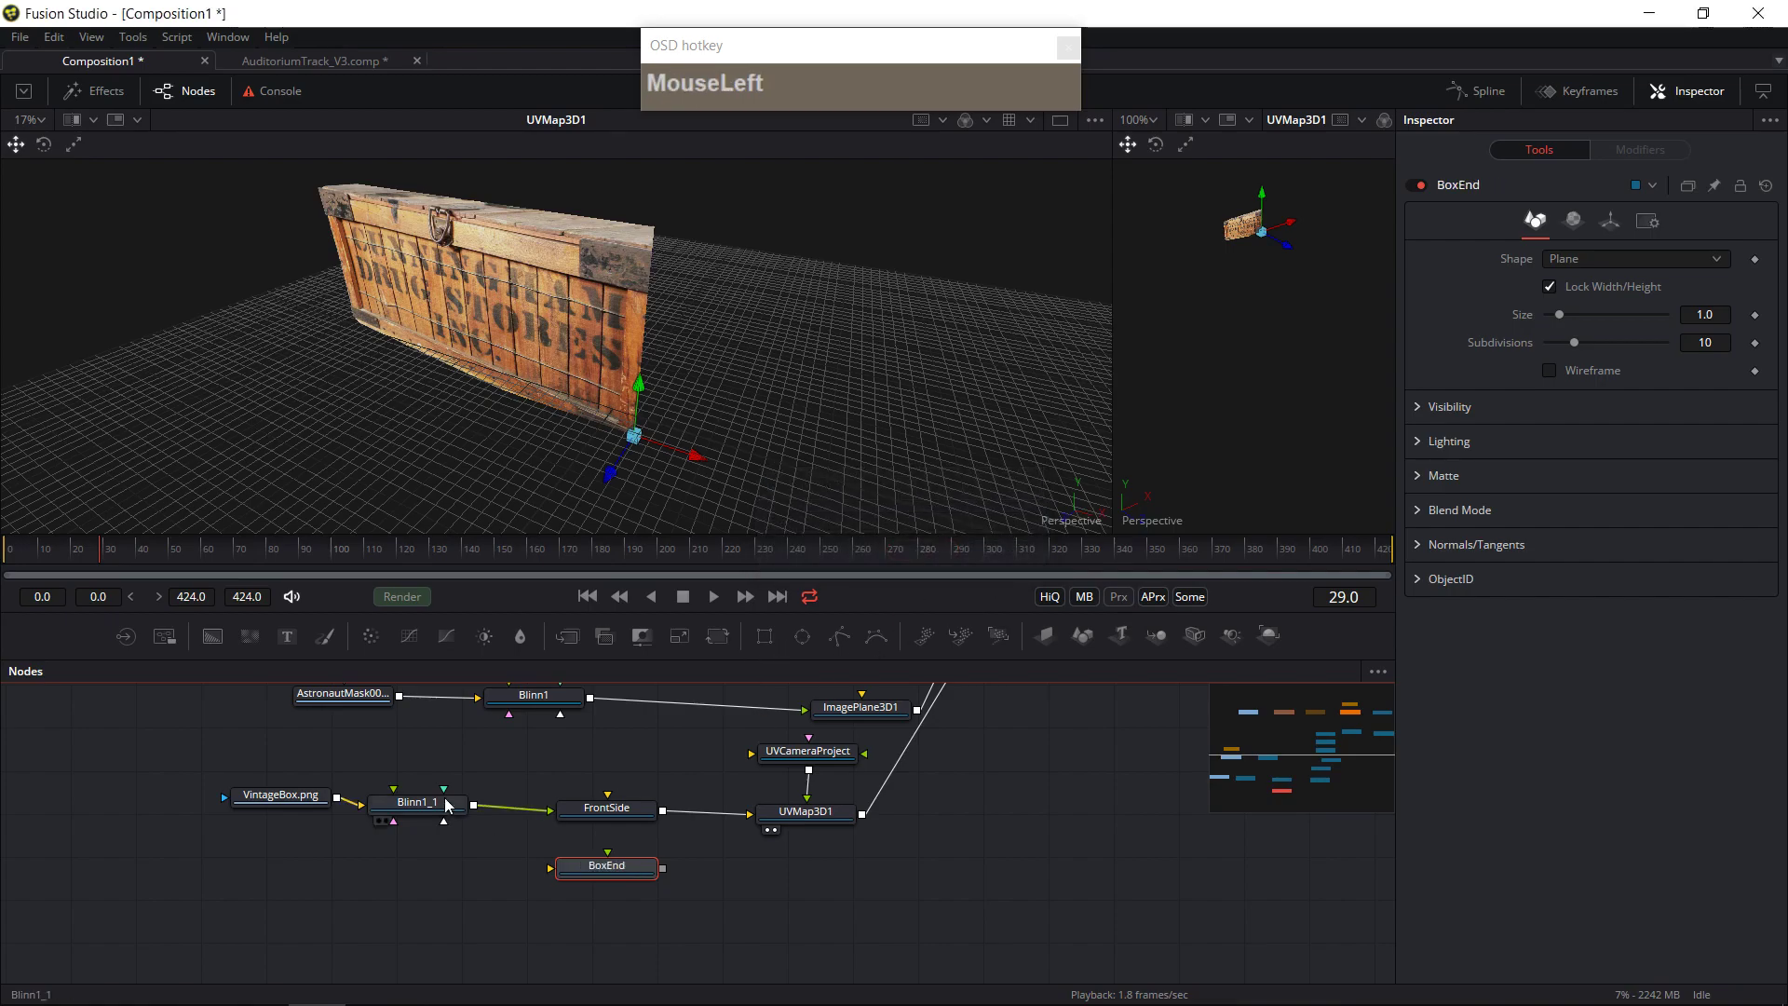
# - Connect the Blinn1_1 material to BoxEnd
pyautogui.moveTo(473, 806); pyautogui.dragTo(551, 874)
pyautogui.moveTo(473, 806); pyautogui.dragTo(551, 868)
# - Try to connect BoxEnd's output to UVMap3D1's camera input, and undo the connection
pyautogui.moveTo(665, 872); pyautogui.dragTo(780, 820)
pyautogui.moveTo(663, 869); pyautogui.dragTo(779, 832)
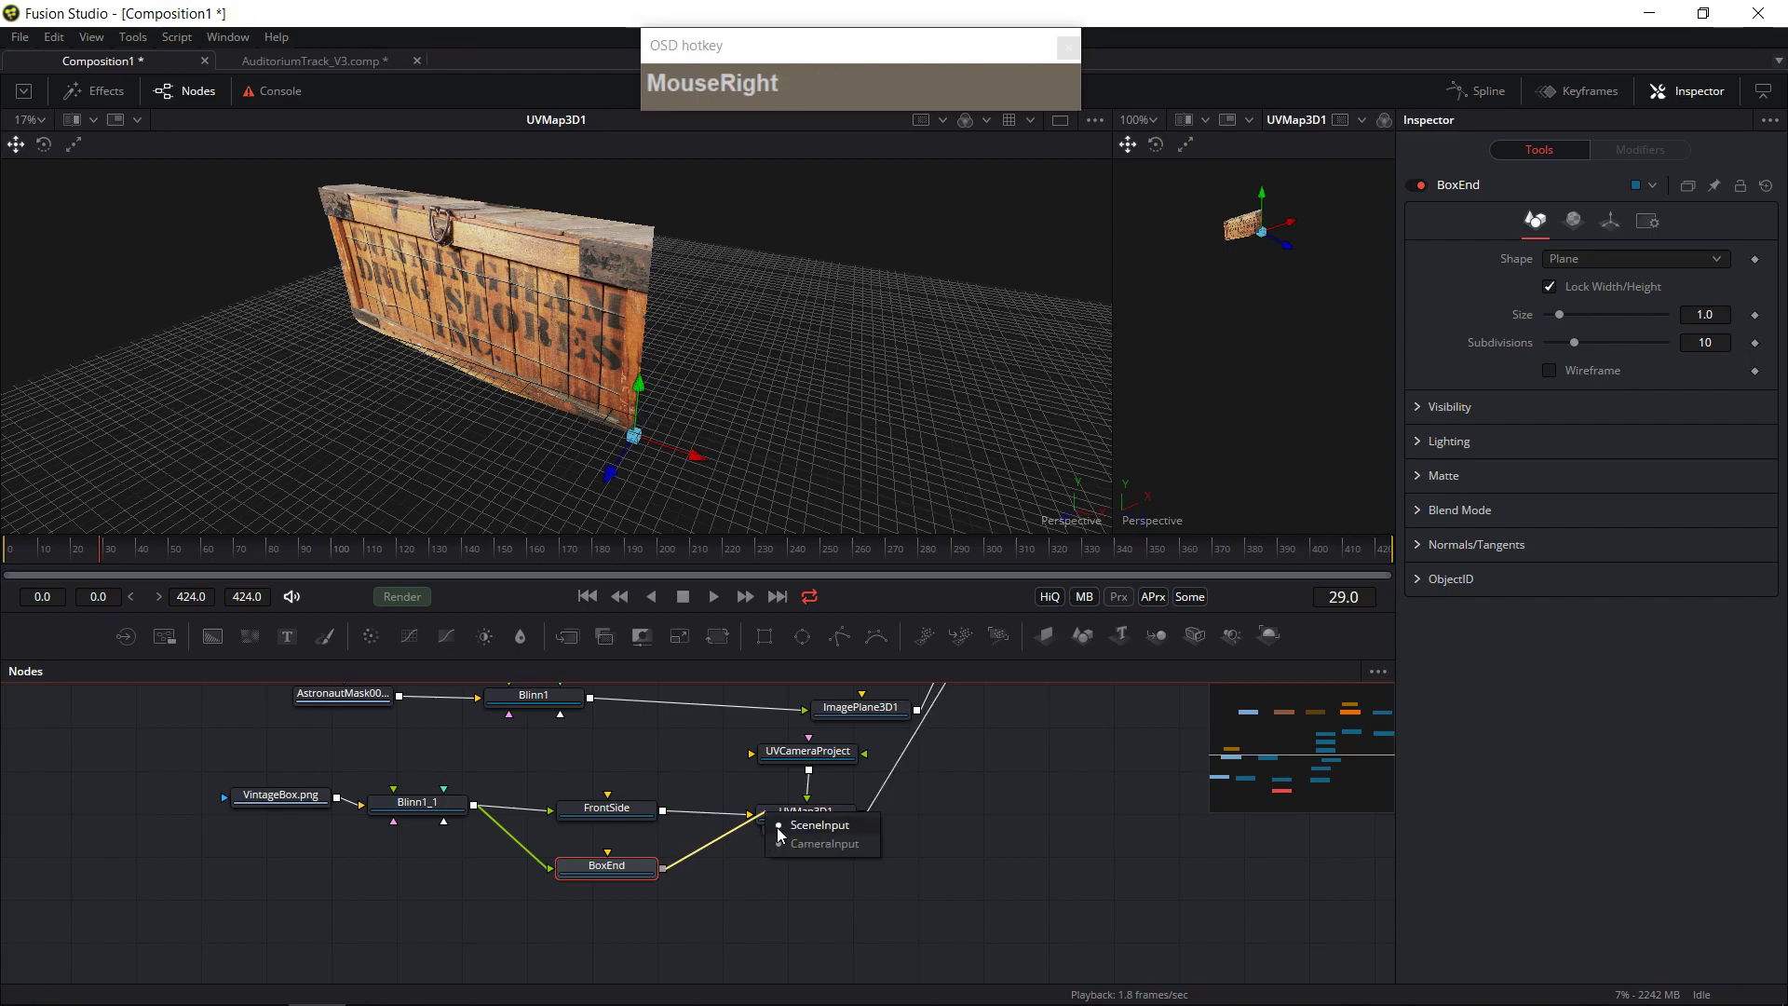
pyautogui.click(801, 845)
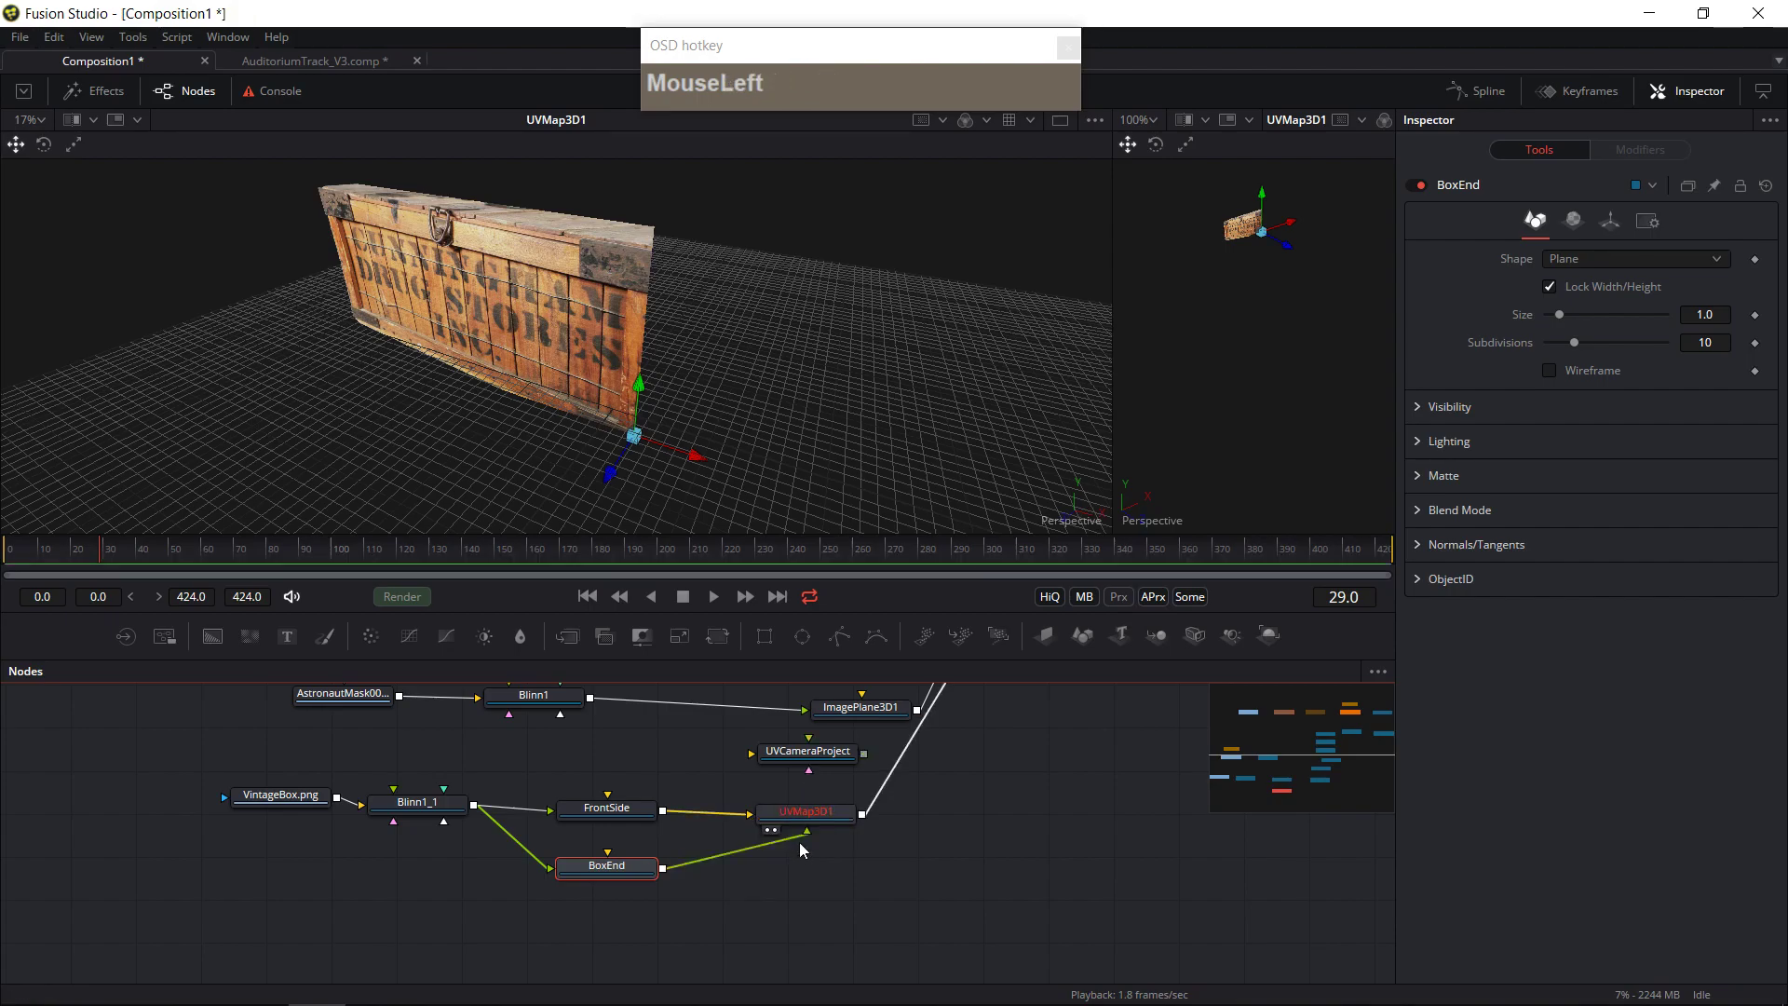
pyautogui.hotkey('ctrl', 'z')
pyautogui.hotkey('ctrl', 'z')
pyautogui.moveTo(662, 868); pyautogui.dragTo(749, 853)
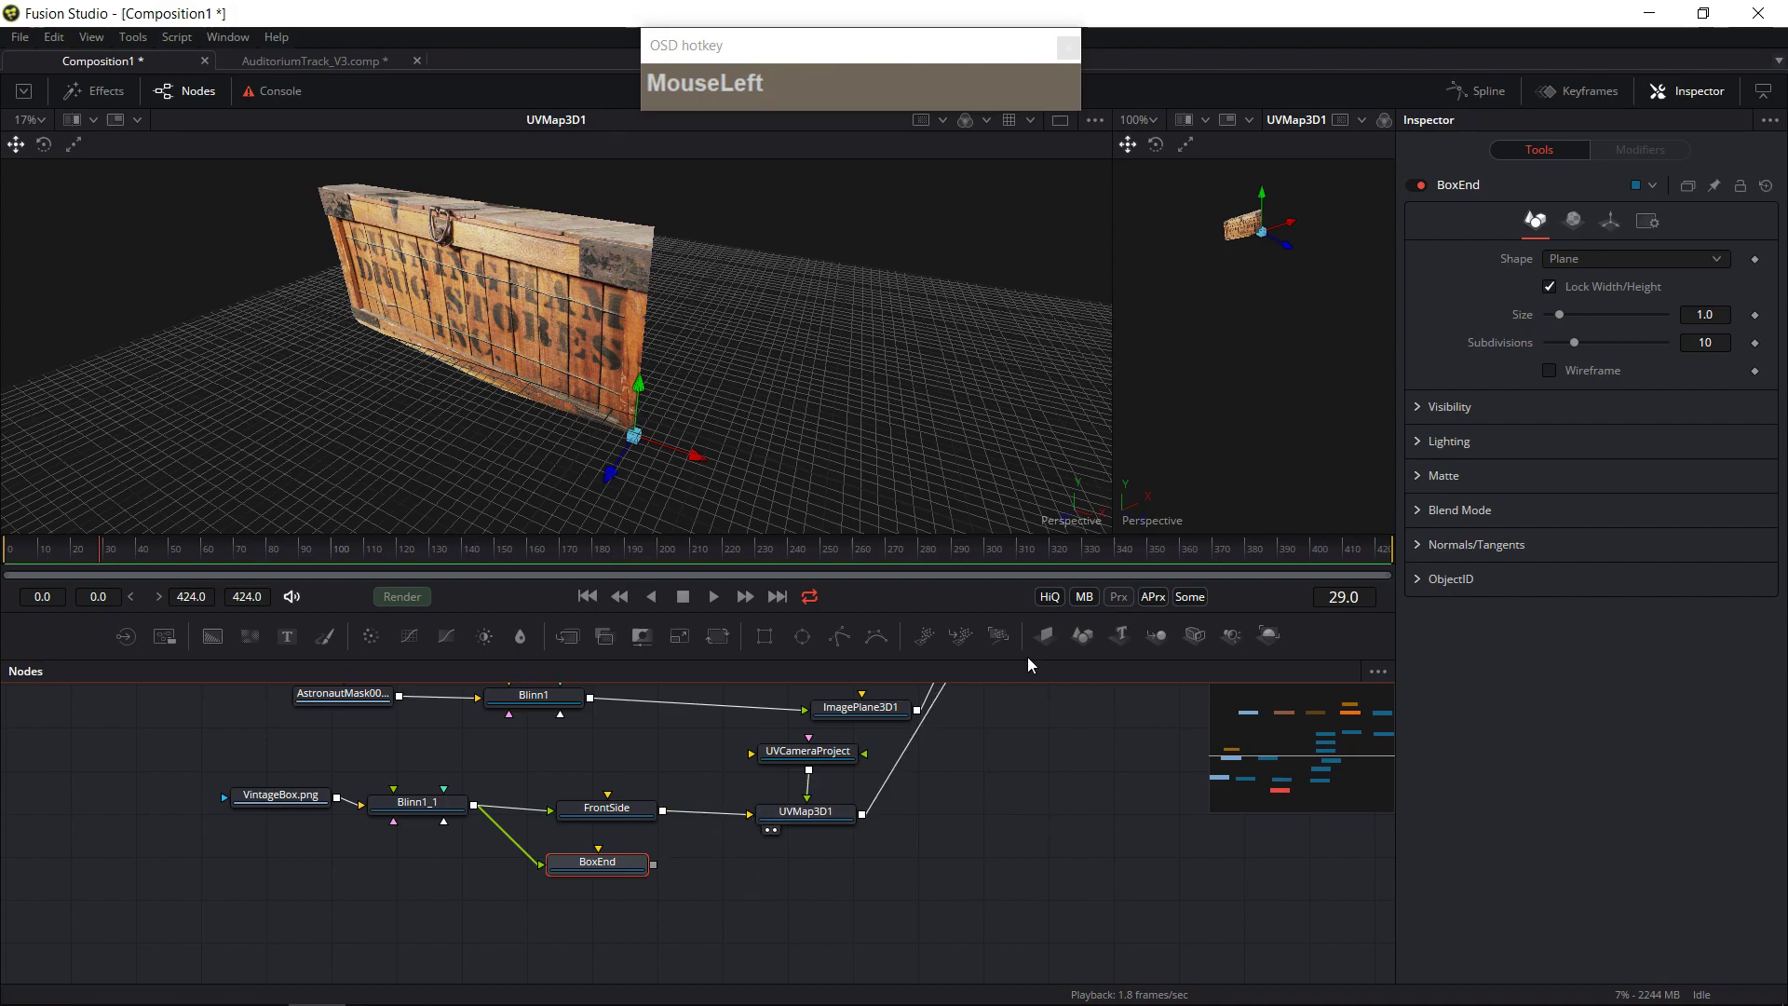
# - Check in AuditoriumTrack_V3.comp how the three image planes merge before the UV map, and return to Composition1
pyautogui.moveTo(1096, 879); pyautogui.dragTo(790, 828)
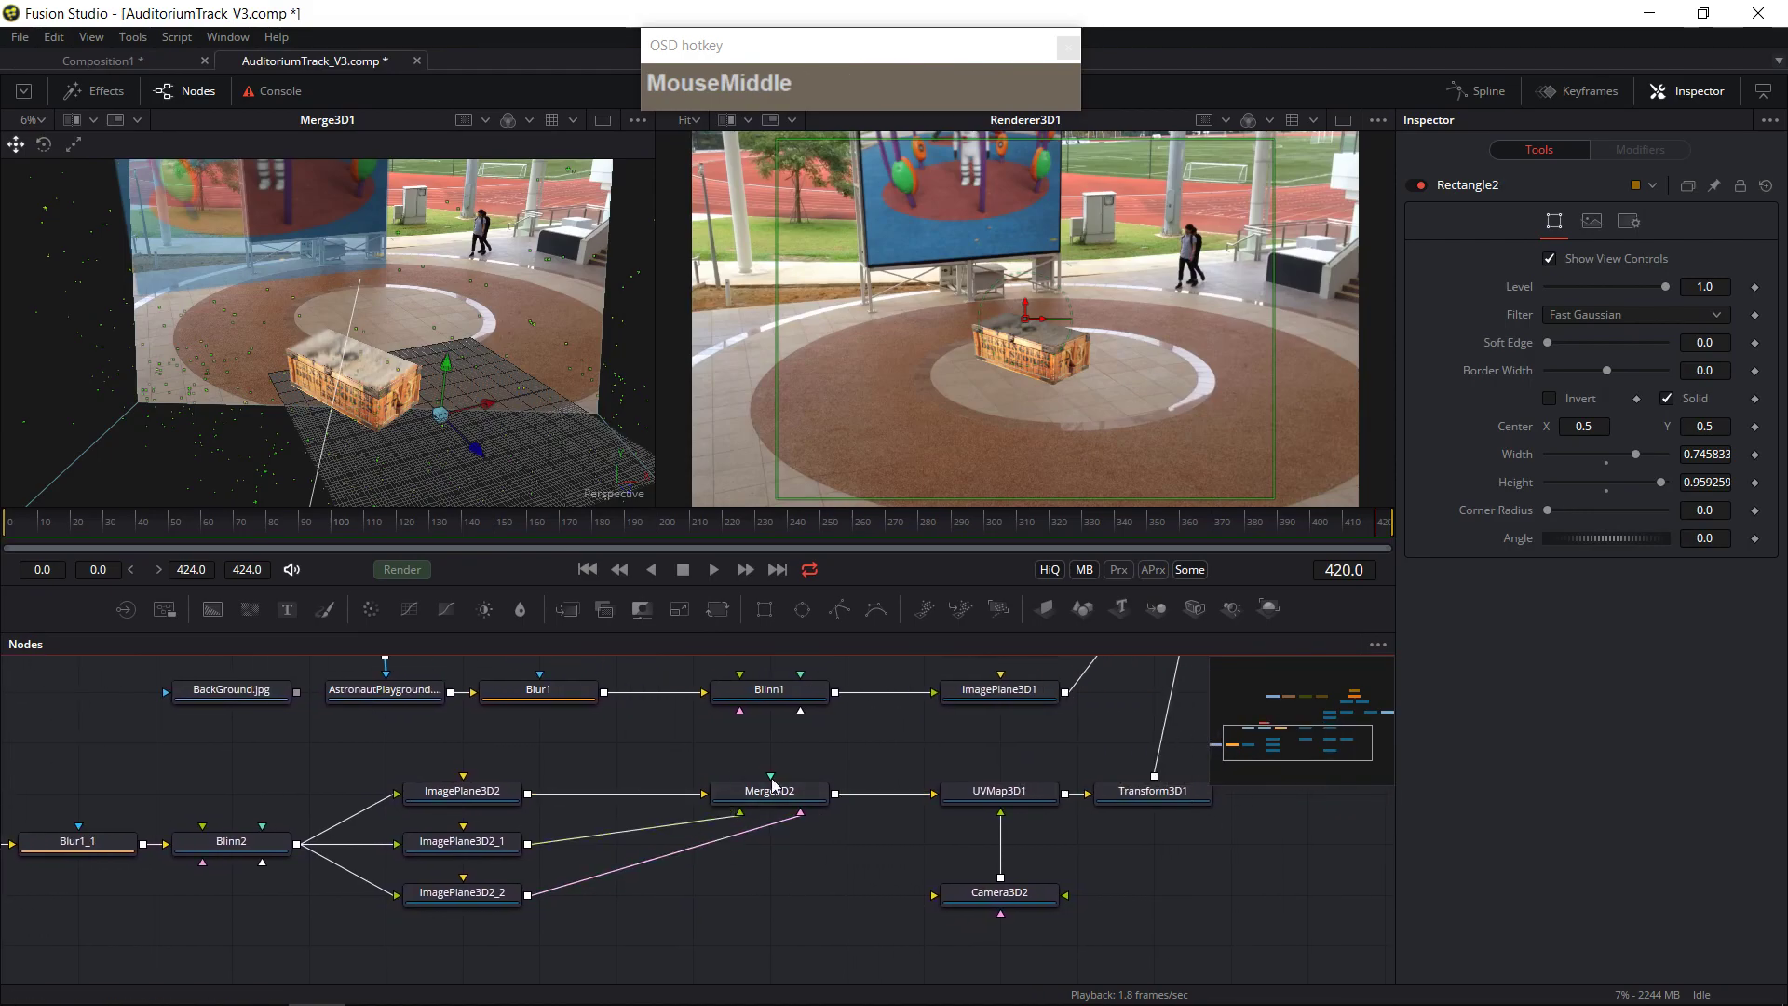
pyautogui.click(153, 56)
# - Move UVMap3D1 farther from FrontSide and detach FrontSide's connection to it
pyautogui.moveTo(964, 830); pyautogui.dragTo(718, 790)
pyautogui.moveTo(895, 805)
pyautogui.mouseDown()
pyautogui.moveTo(1031, 805)
pyautogui.moveTo(907, 797)
pyautogui.mouseUp()
pyautogui.click(683, 790)
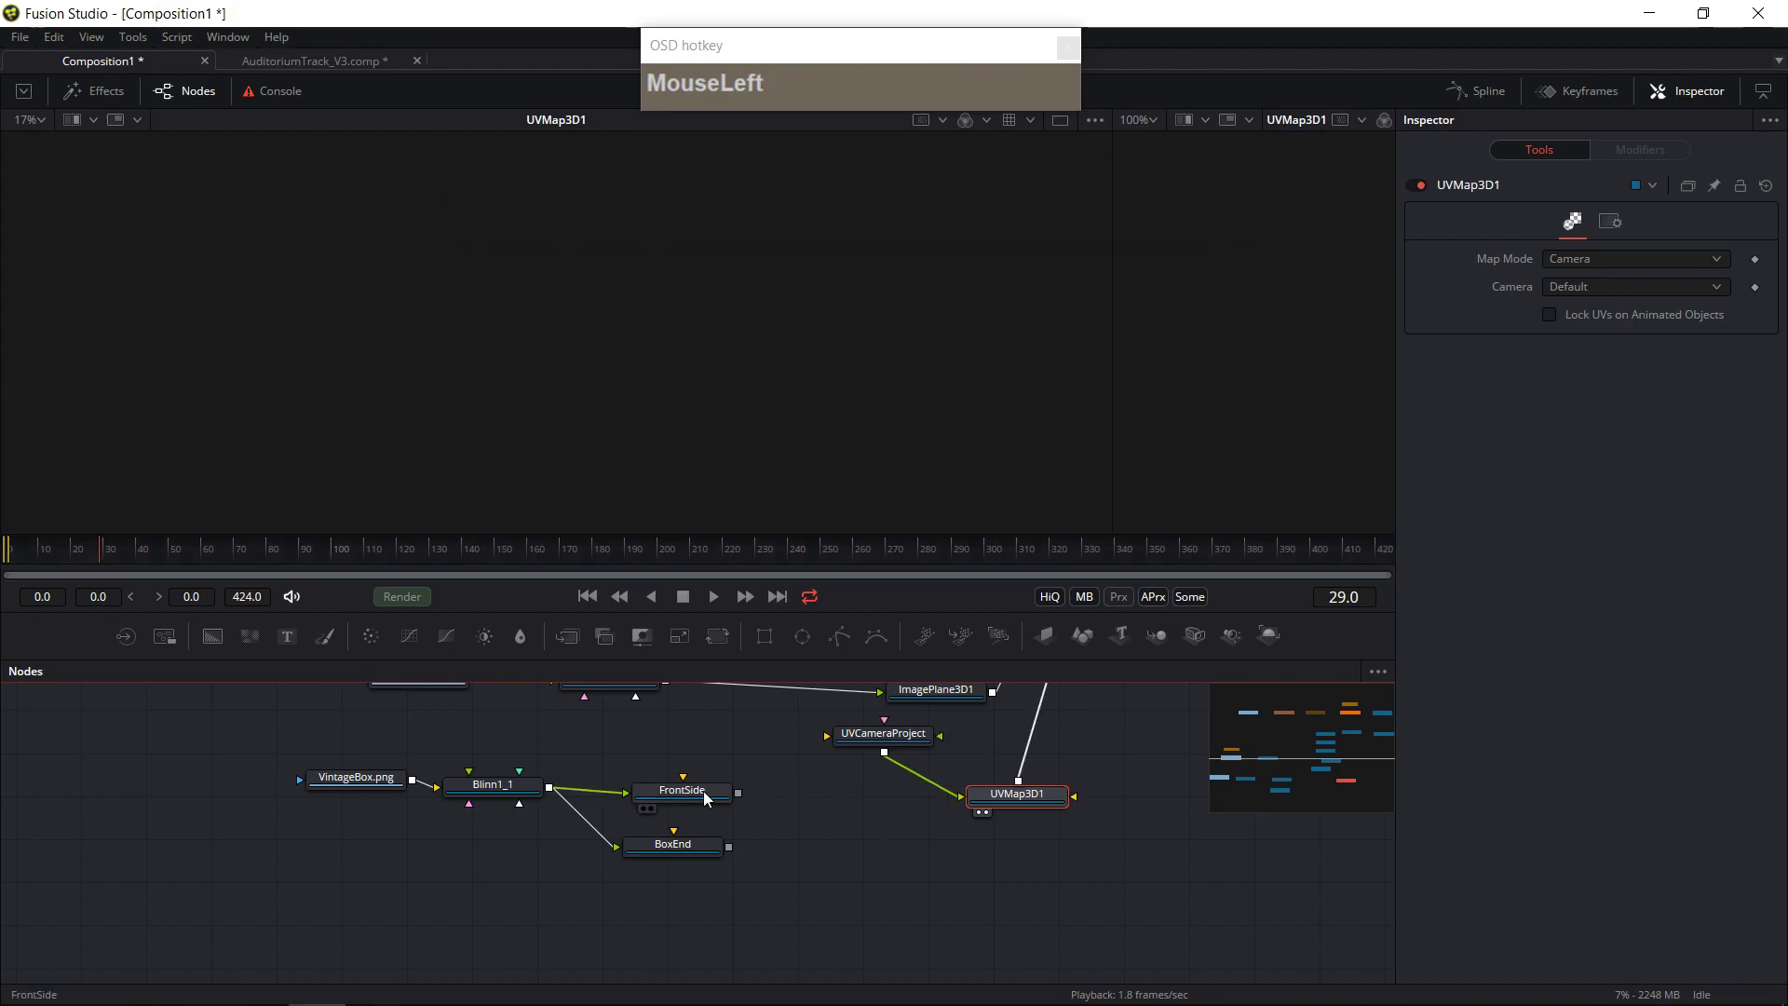
# - Pull BoxEnd out of the Blinn1_1 connection, align it under FrontSide, and reconnect Blinn1_1's output to BoxEnd
pyautogui.keyDown('shift'); pyautogui.click(703, 860); pyautogui.keyUp('shift')
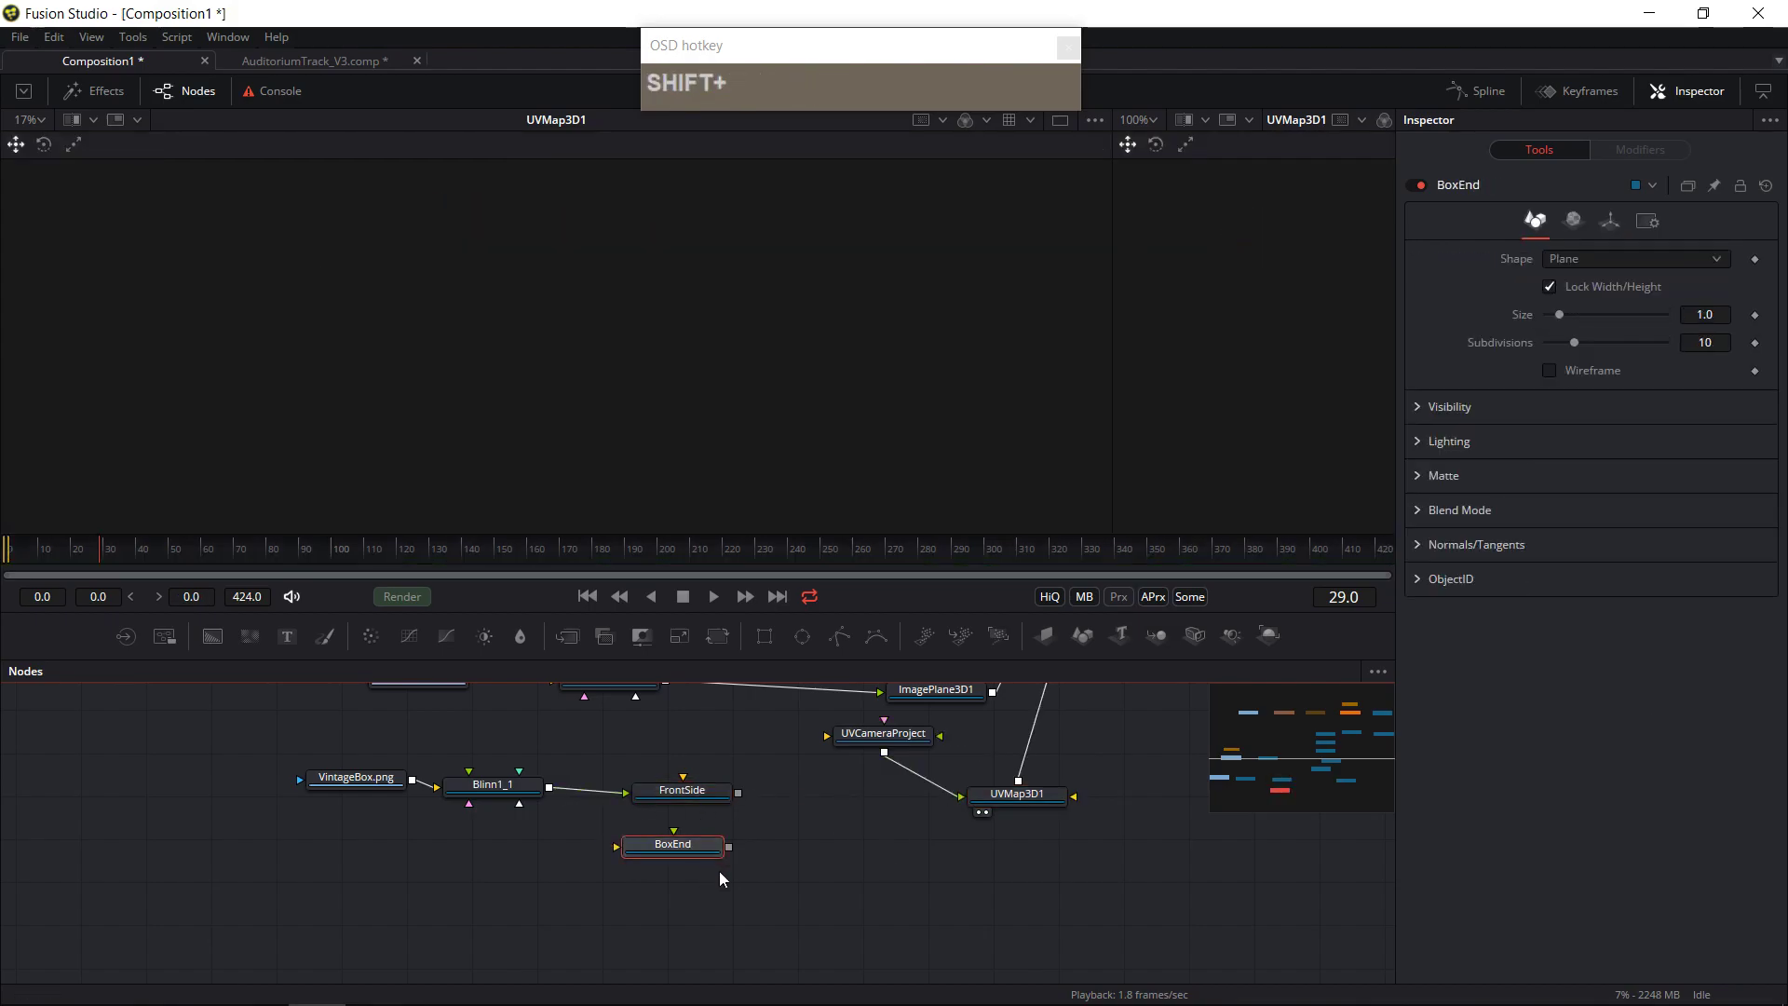
pyautogui.moveTo(547, 787); pyautogui.dragTo(618, 846)
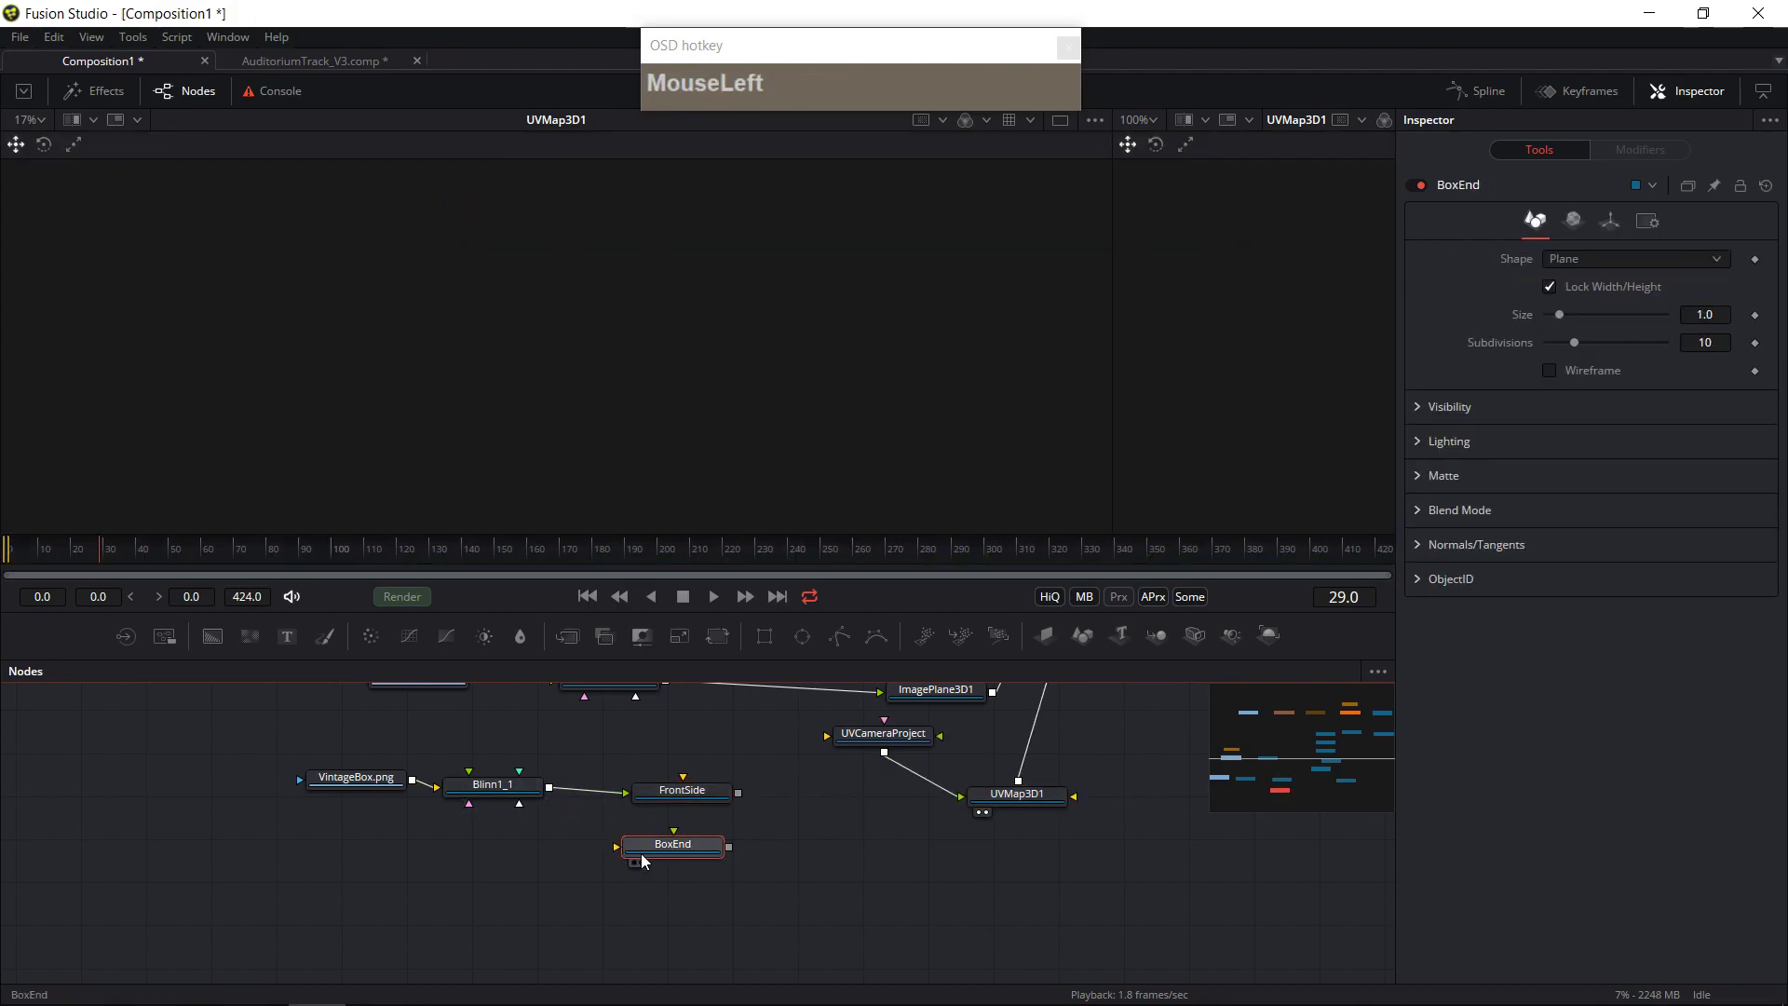
pyautogui.moveTo(552, 785); pyautogui.dragTo(684, 847)
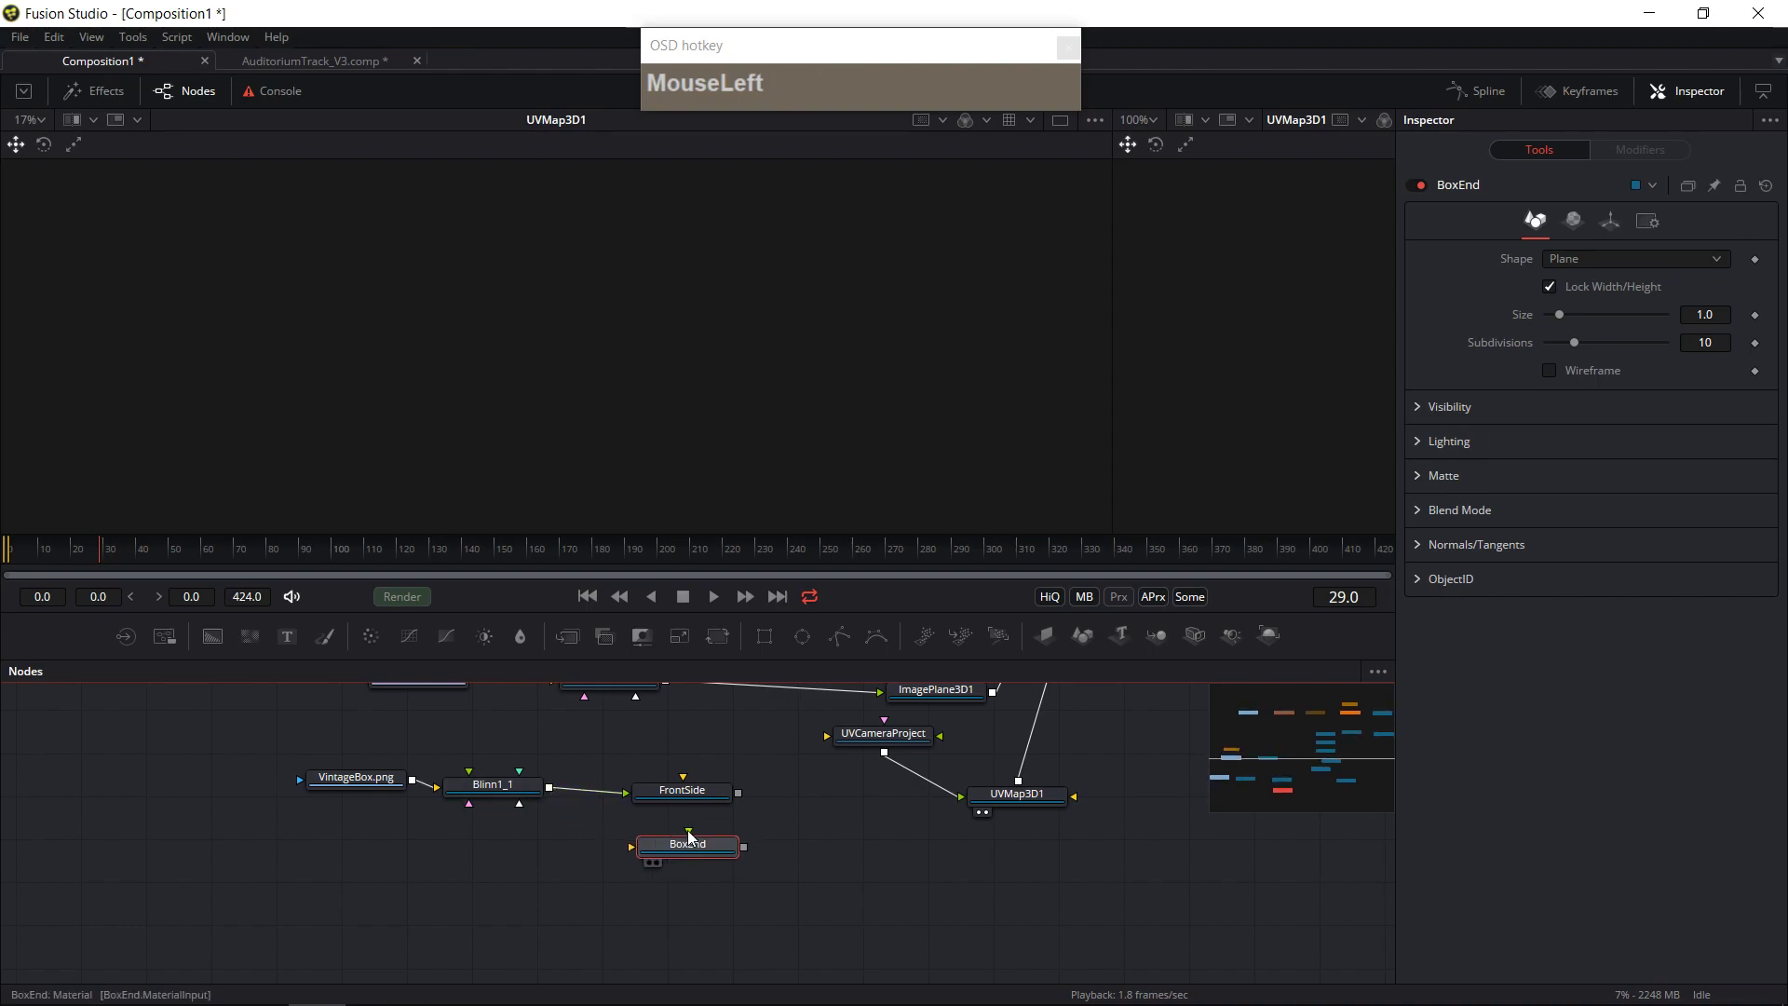
pyautogui.moveTo(535, 791); pyautogui.dragTo(603, 845)
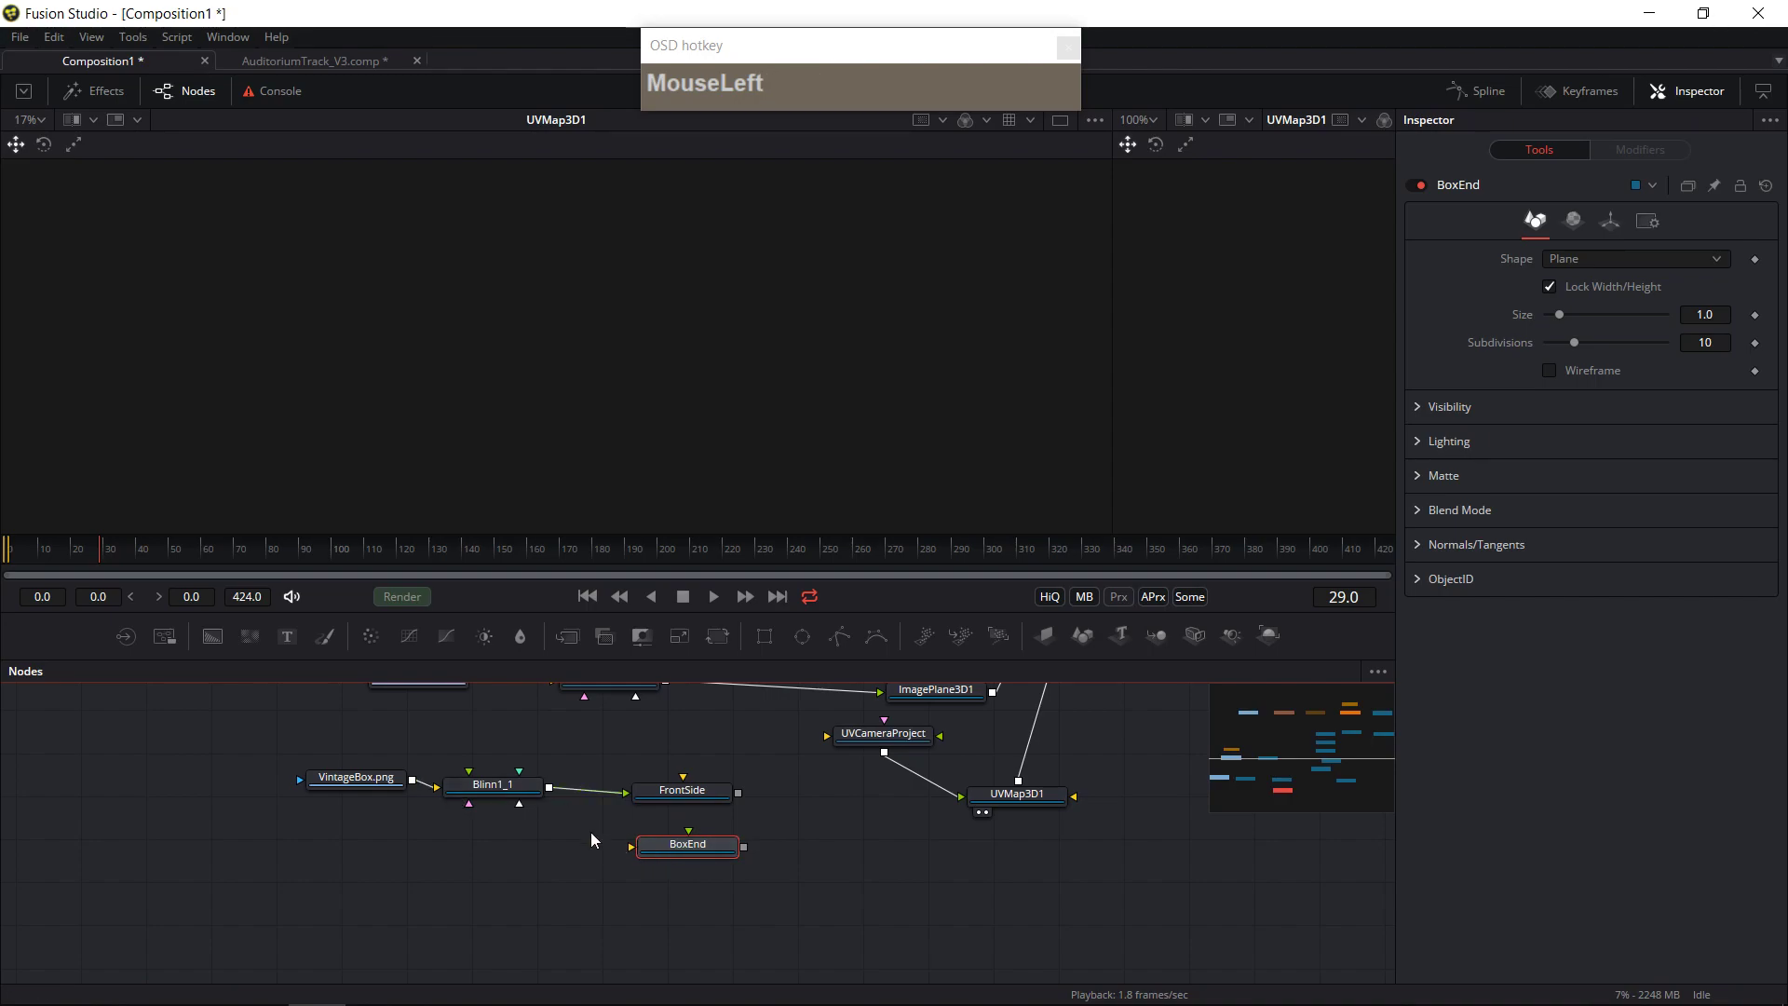
pyautogui.rightClick(633, 827)
pyautogui.click(539, 788)
pyautogui.moveTo(551, 790); pyautogui.dragTo(694, 857)
pyautogui.click(701, 858)
pyautogui.click(701, 801)
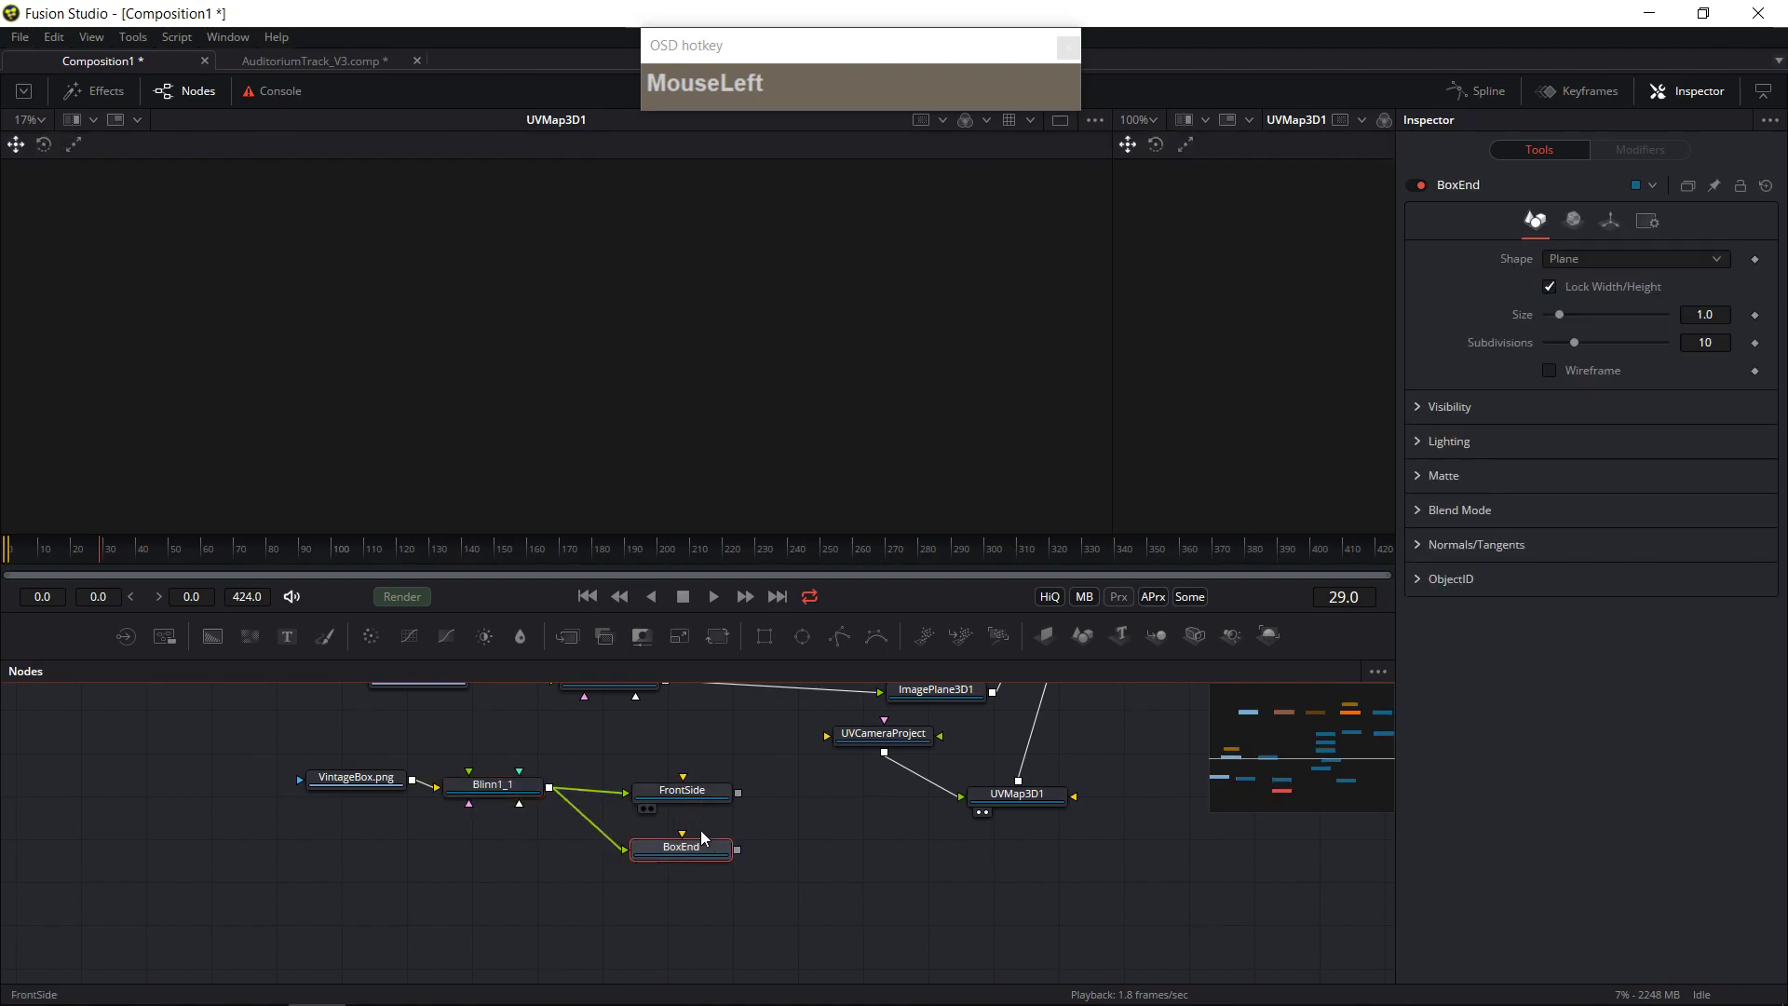
# - Detach BoxEnd from Blinn1_1 once more and connect the material back into it
pyautogui.keyDown('shift'); pyautogui.click(706, 850); pyautogui.keyUp('shift')
pyautogui.click(691, 792)
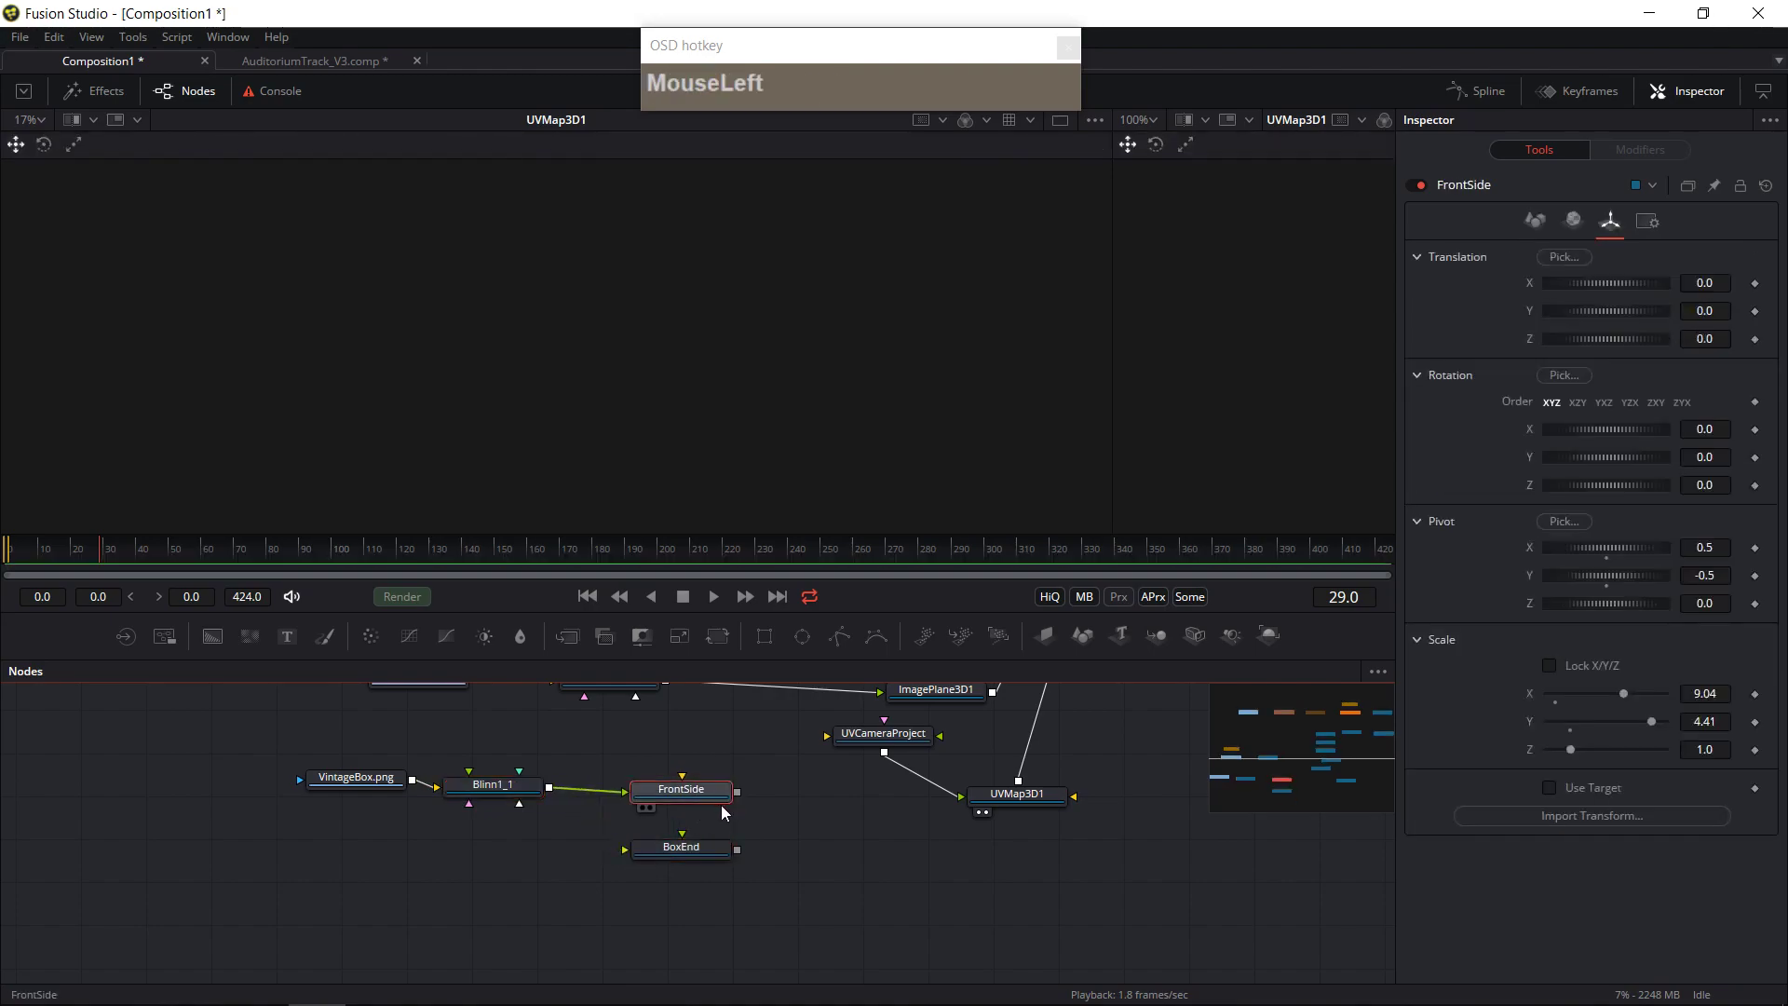
pyautogui.moveTo(552, 790); pyautogui.dragTo(640, 857)
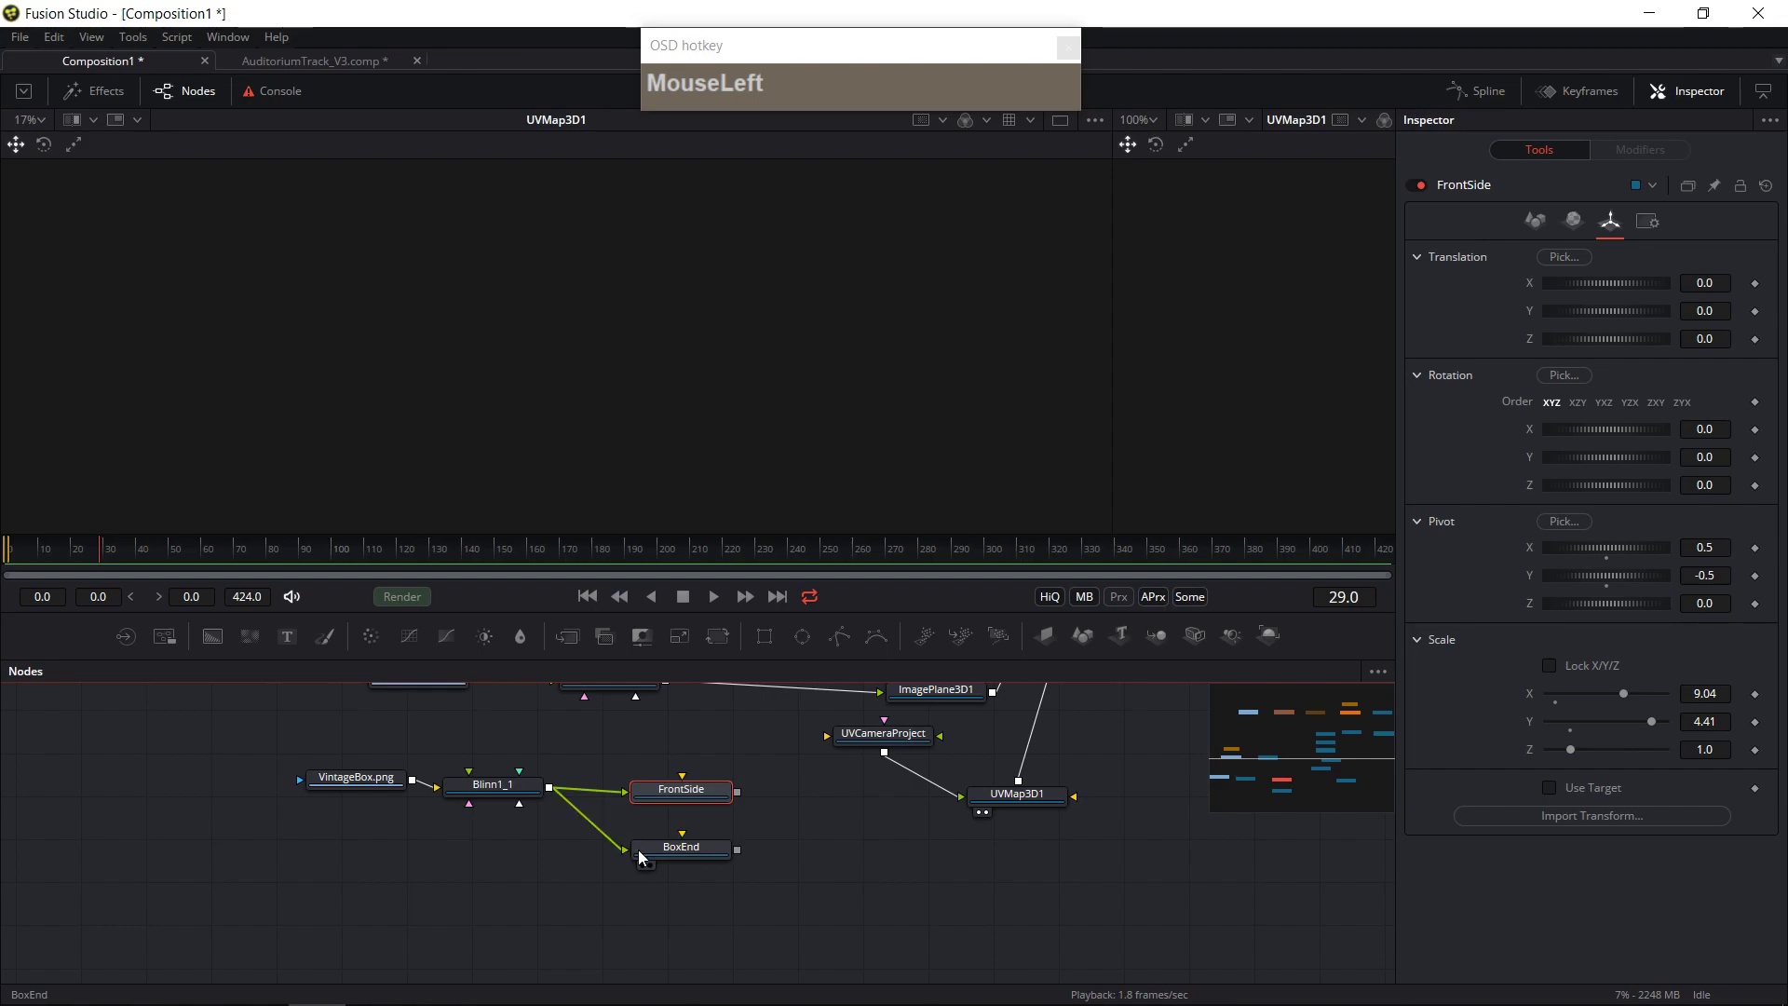
pyautogui.click(815, 850)
pyautogui.click(692, 797)
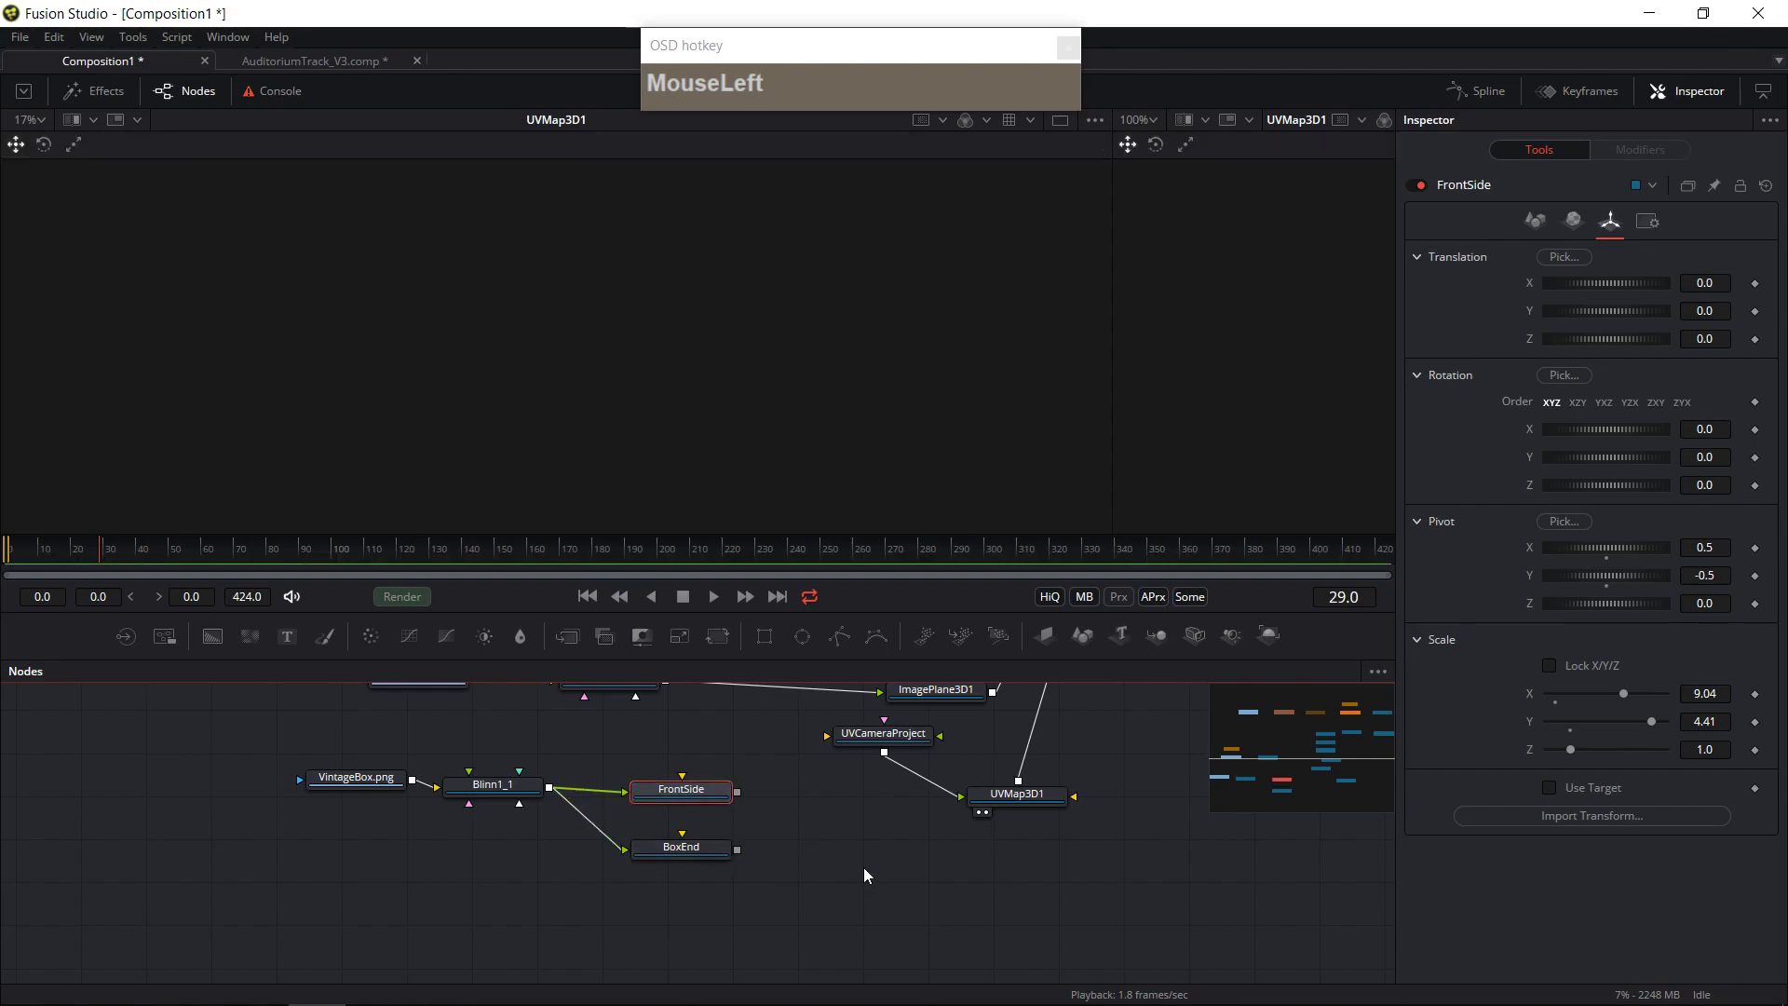
pyautogui.hotkey('shift', 'space')
pyautogui.write('camera')
pyautogui.press('BackSpace')
pyautogui.press('BackSpace')
pyautogui.press('BackSpace')
pyautogui.press('BackSpace')
pyautogui.press('BackSpace')
pyautogui.press('BackSpace')
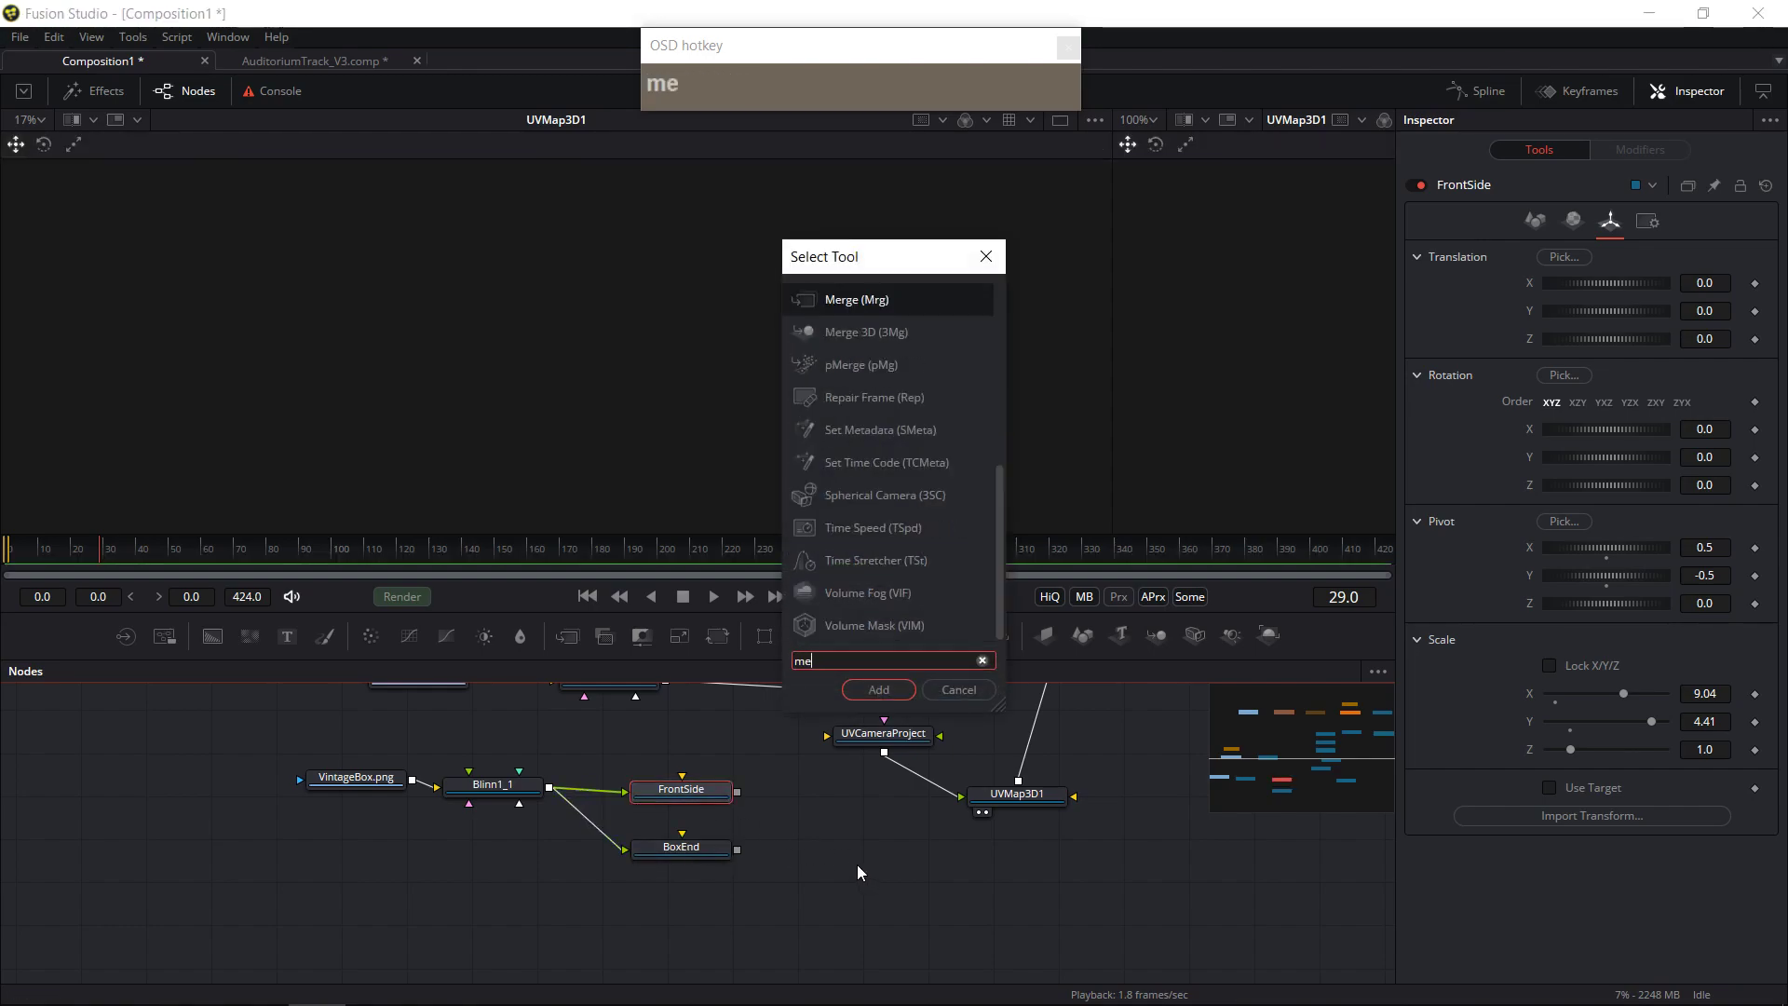
pyautogui.write('mer')
pyautogui.click(879, 690)
pyautogui.moveTo(812, 790); pyautogui.dragTo(796, 863)
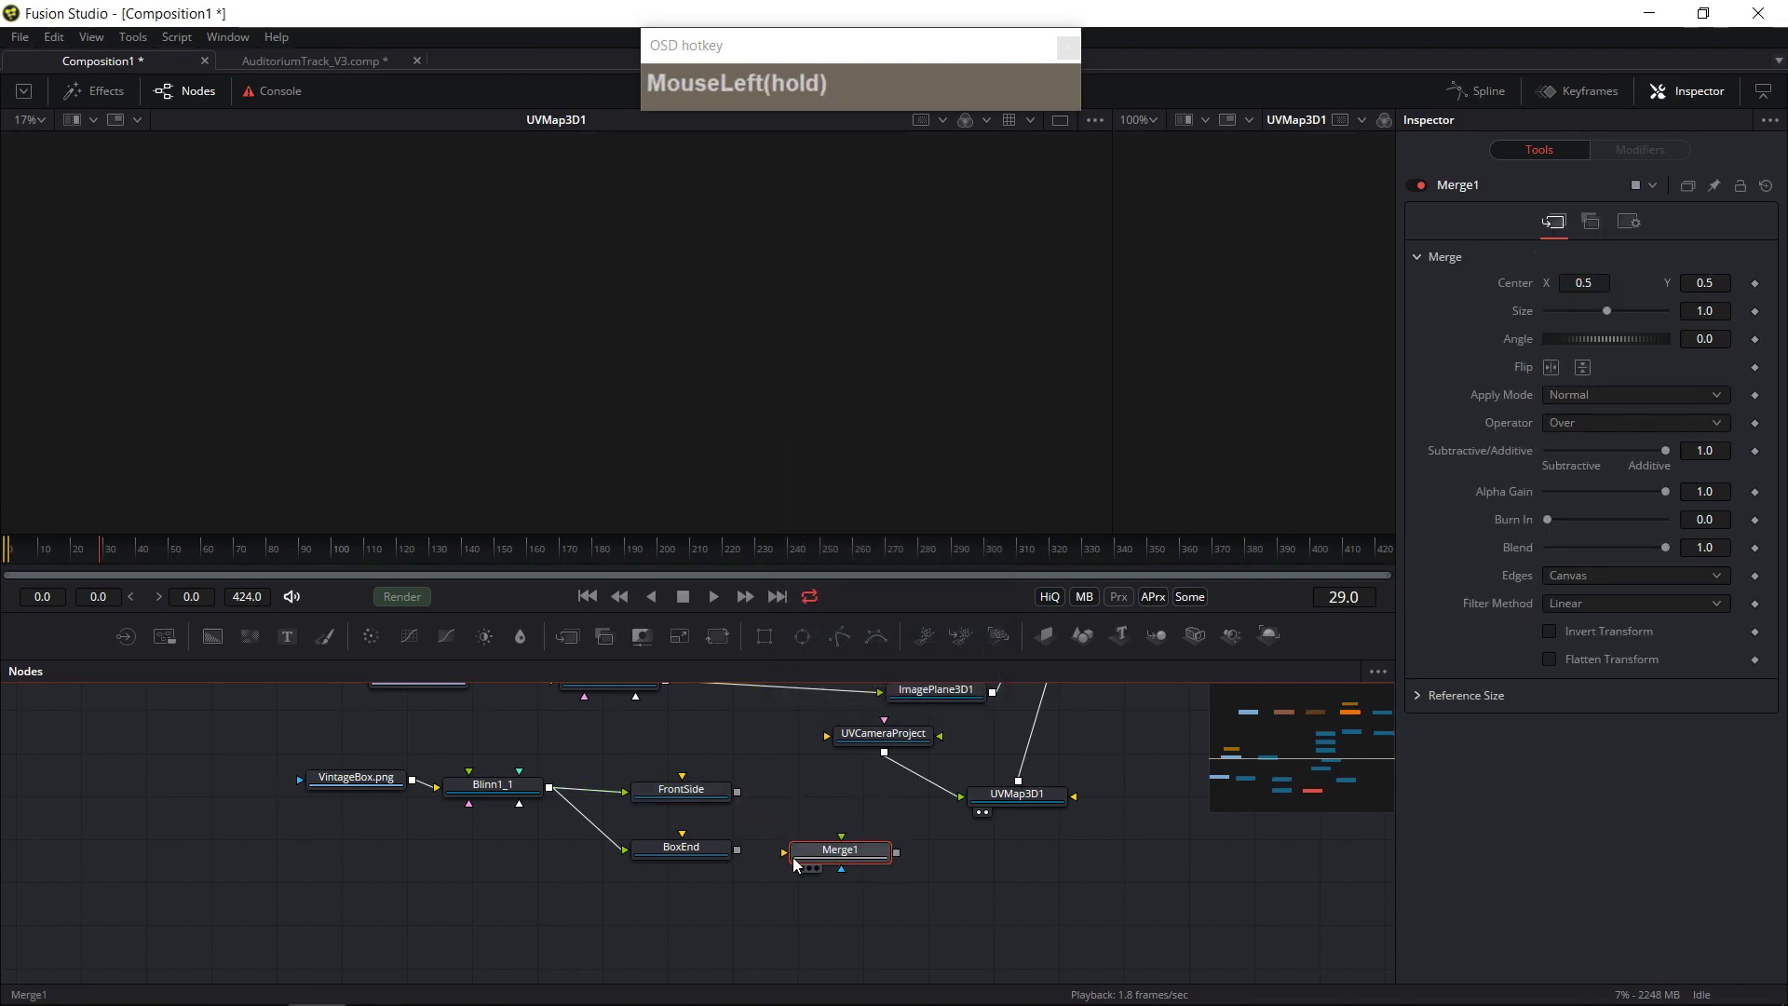
pyautogui.moveTo(737, 792); pyautogui.dragTo(824, 843)
pyautogui.press('Delete')
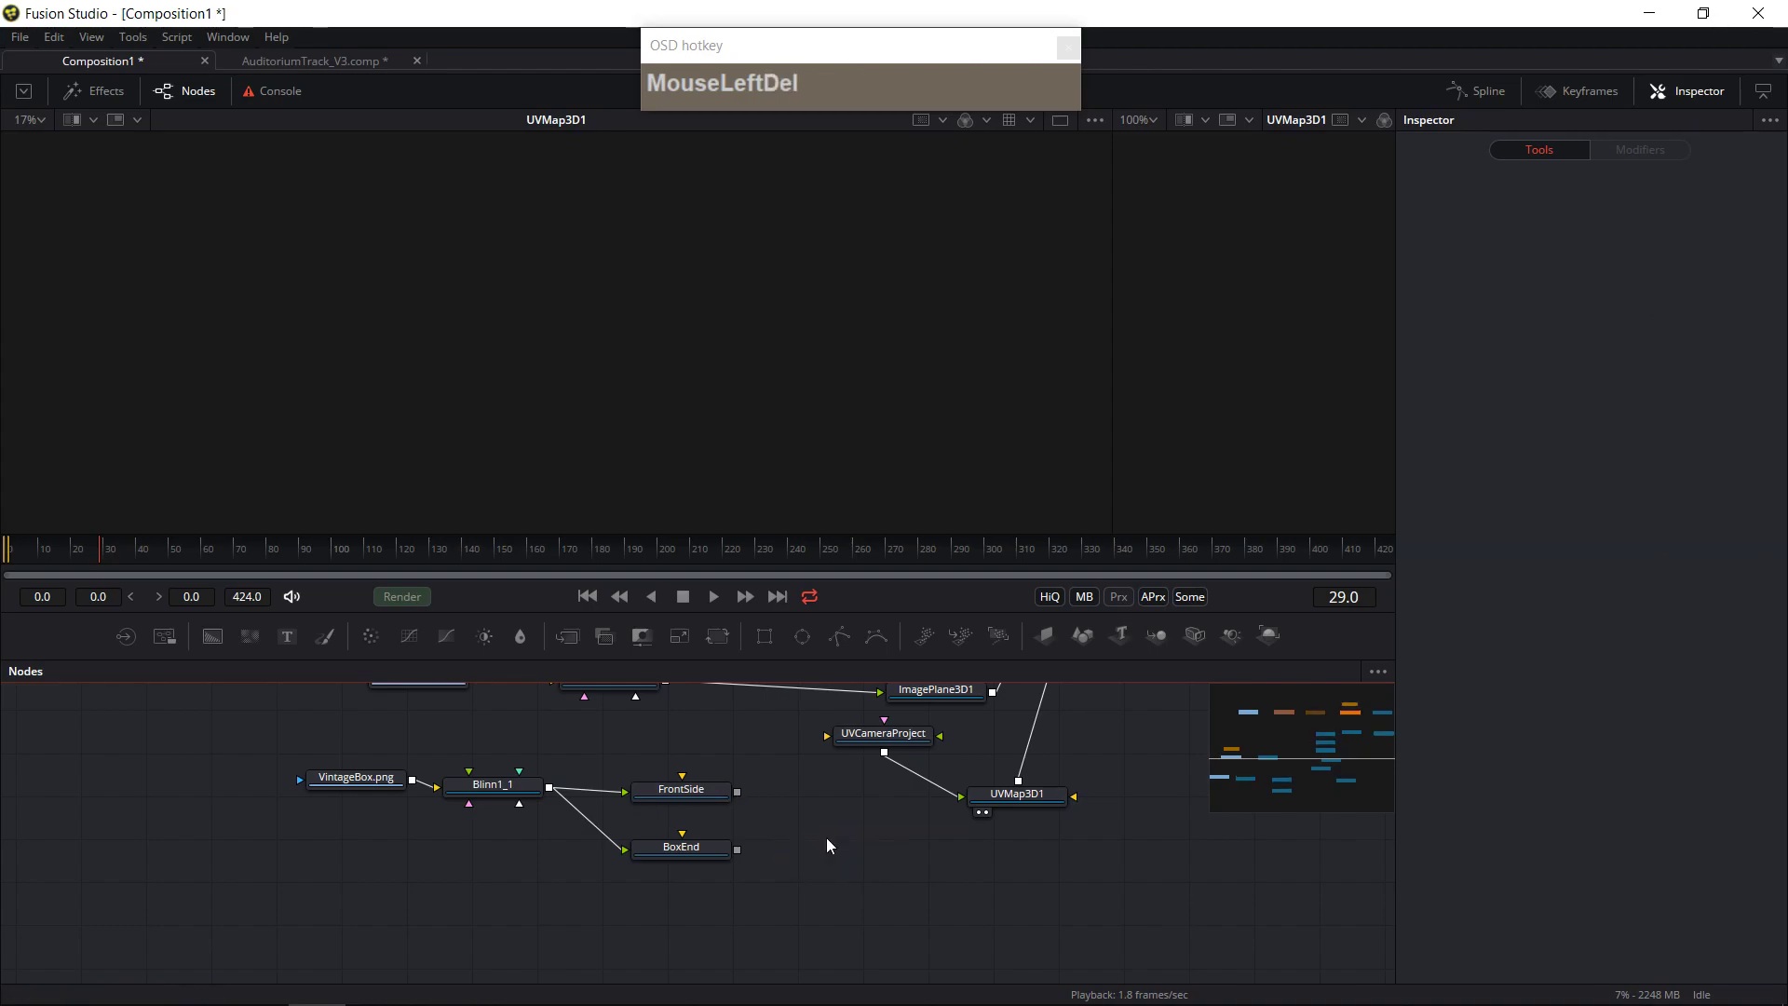
# - Add a Merge 3D node, connect FrontSide and BoxEnd into it, and feed its output into UVMap3D1
pyautogui.hotkey('shift', 'space')
pyautogui.write('mer')
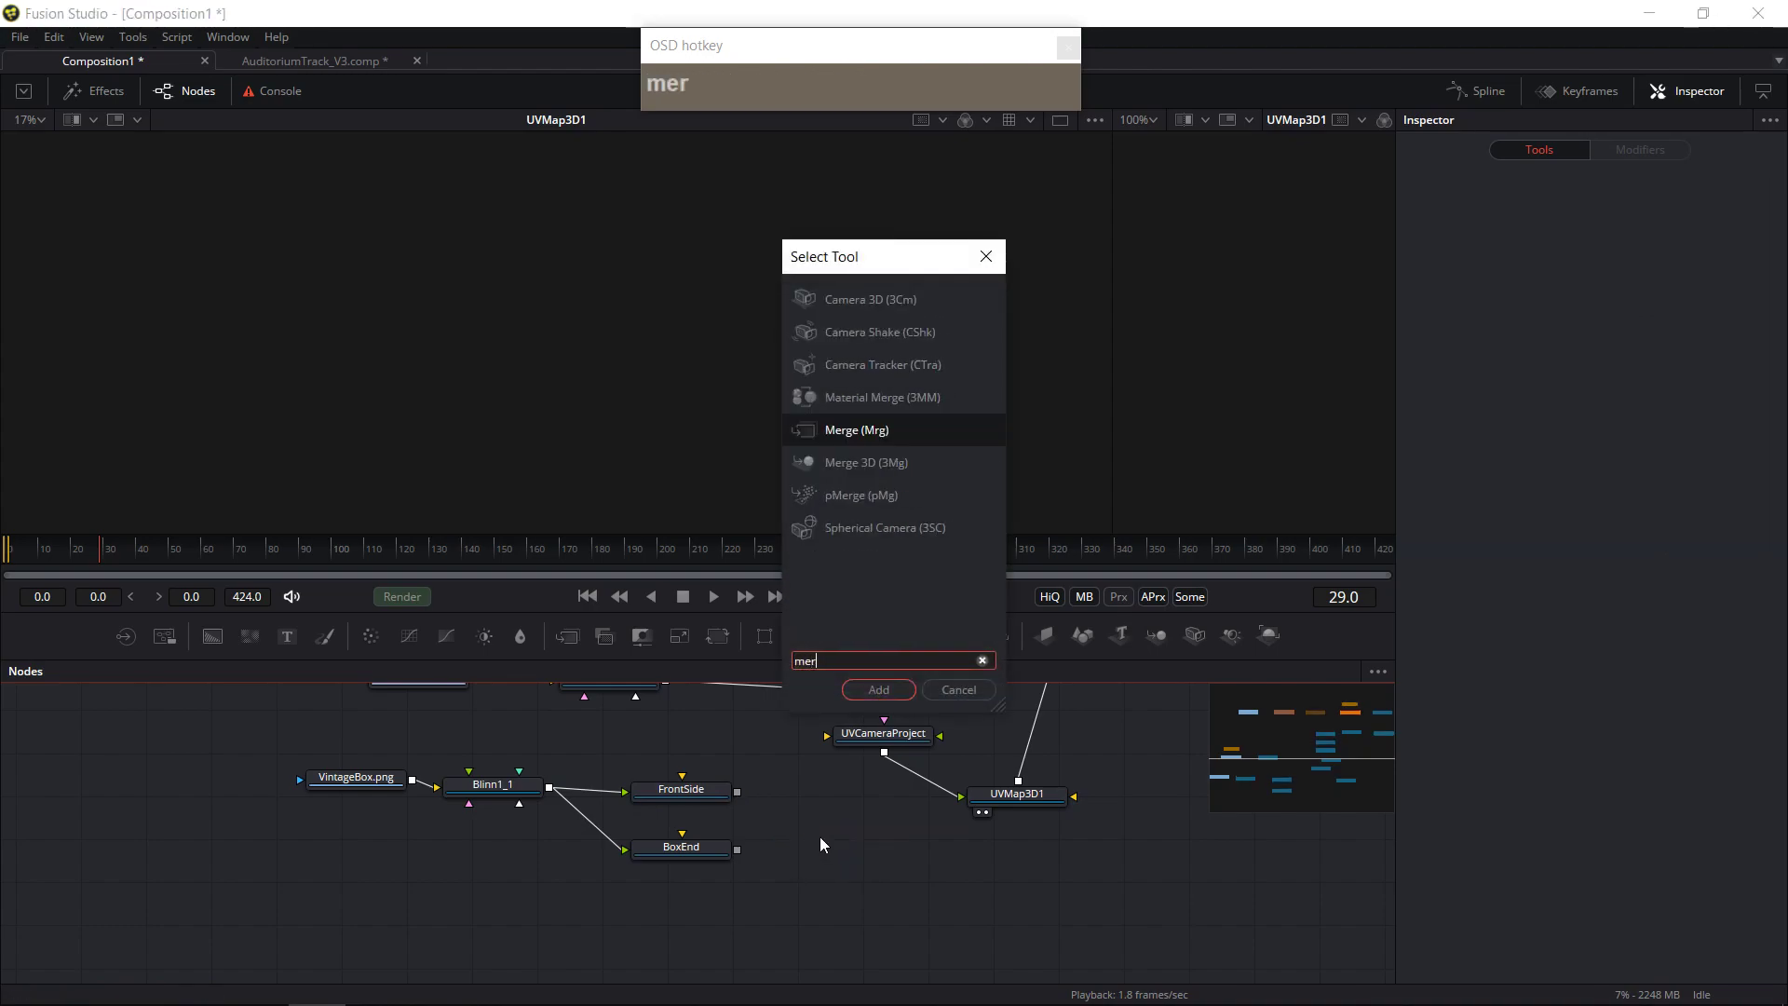
pyautogui.write('ge3')
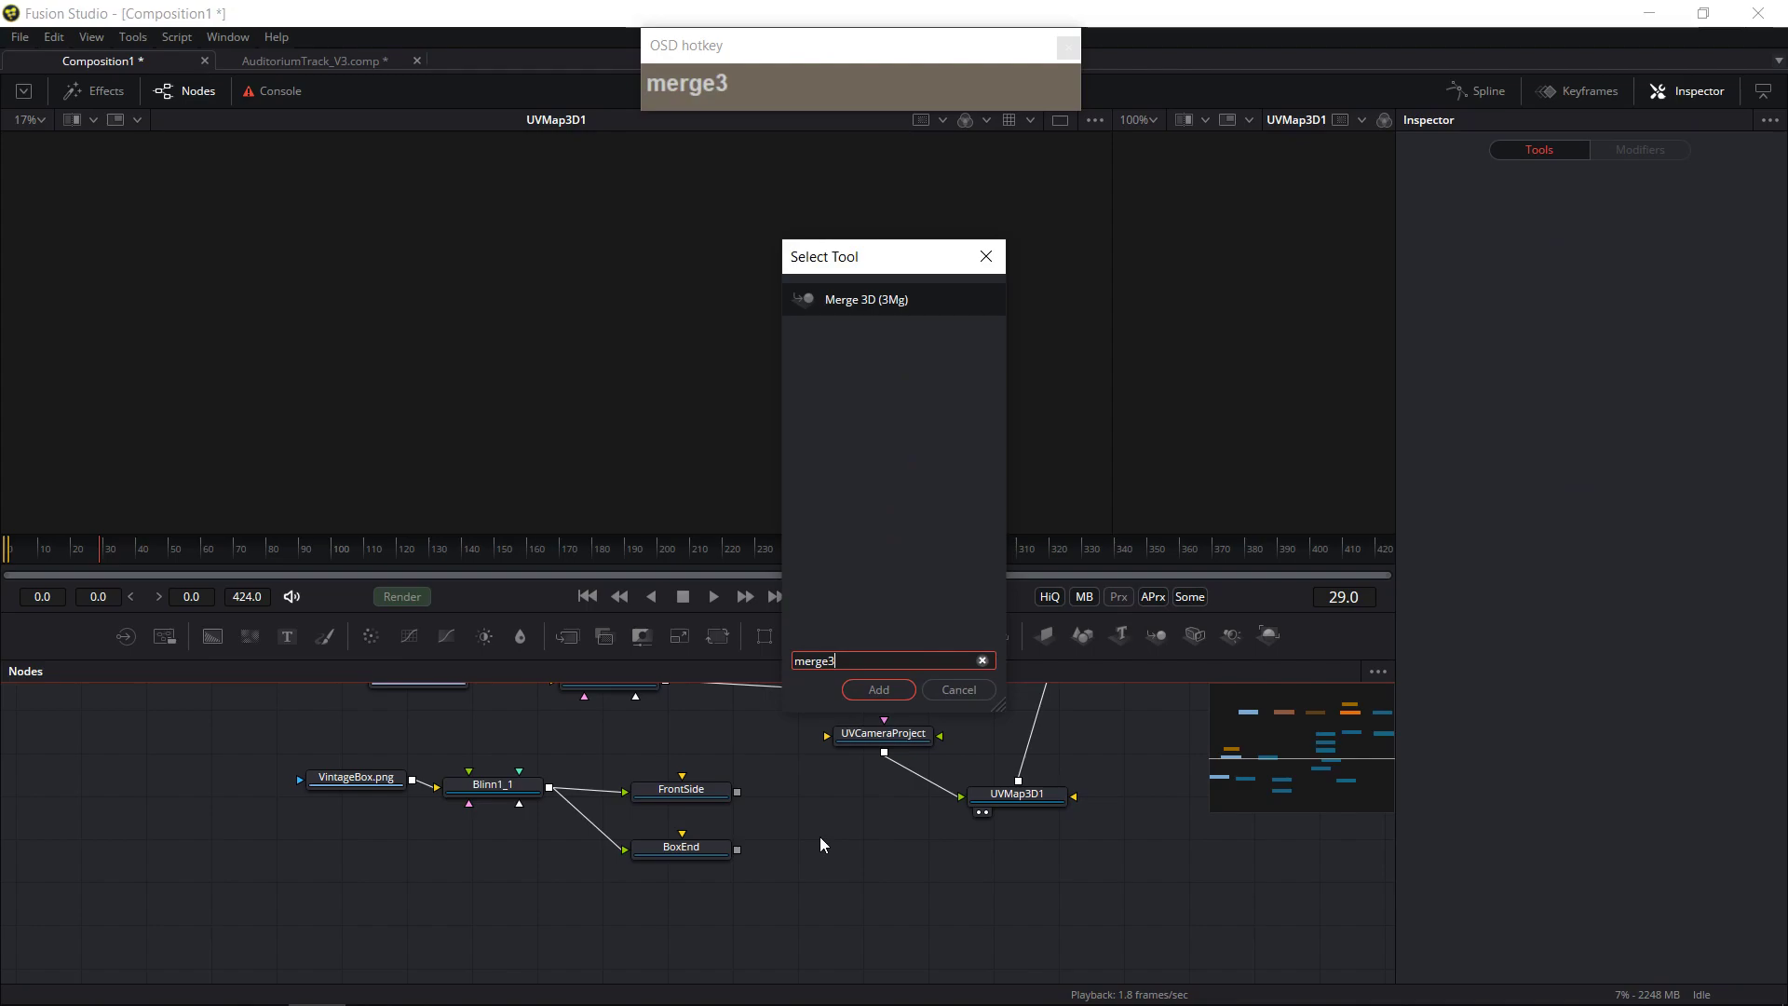
pyautogui.click(878, 690)
pyautogui.moveTo(819, 842)
pyautogui.mouseDown()
pyautogui.moveTo(827, 823)
pyautogui.moveTo(794, 834)
pyautogui.mouseUp()
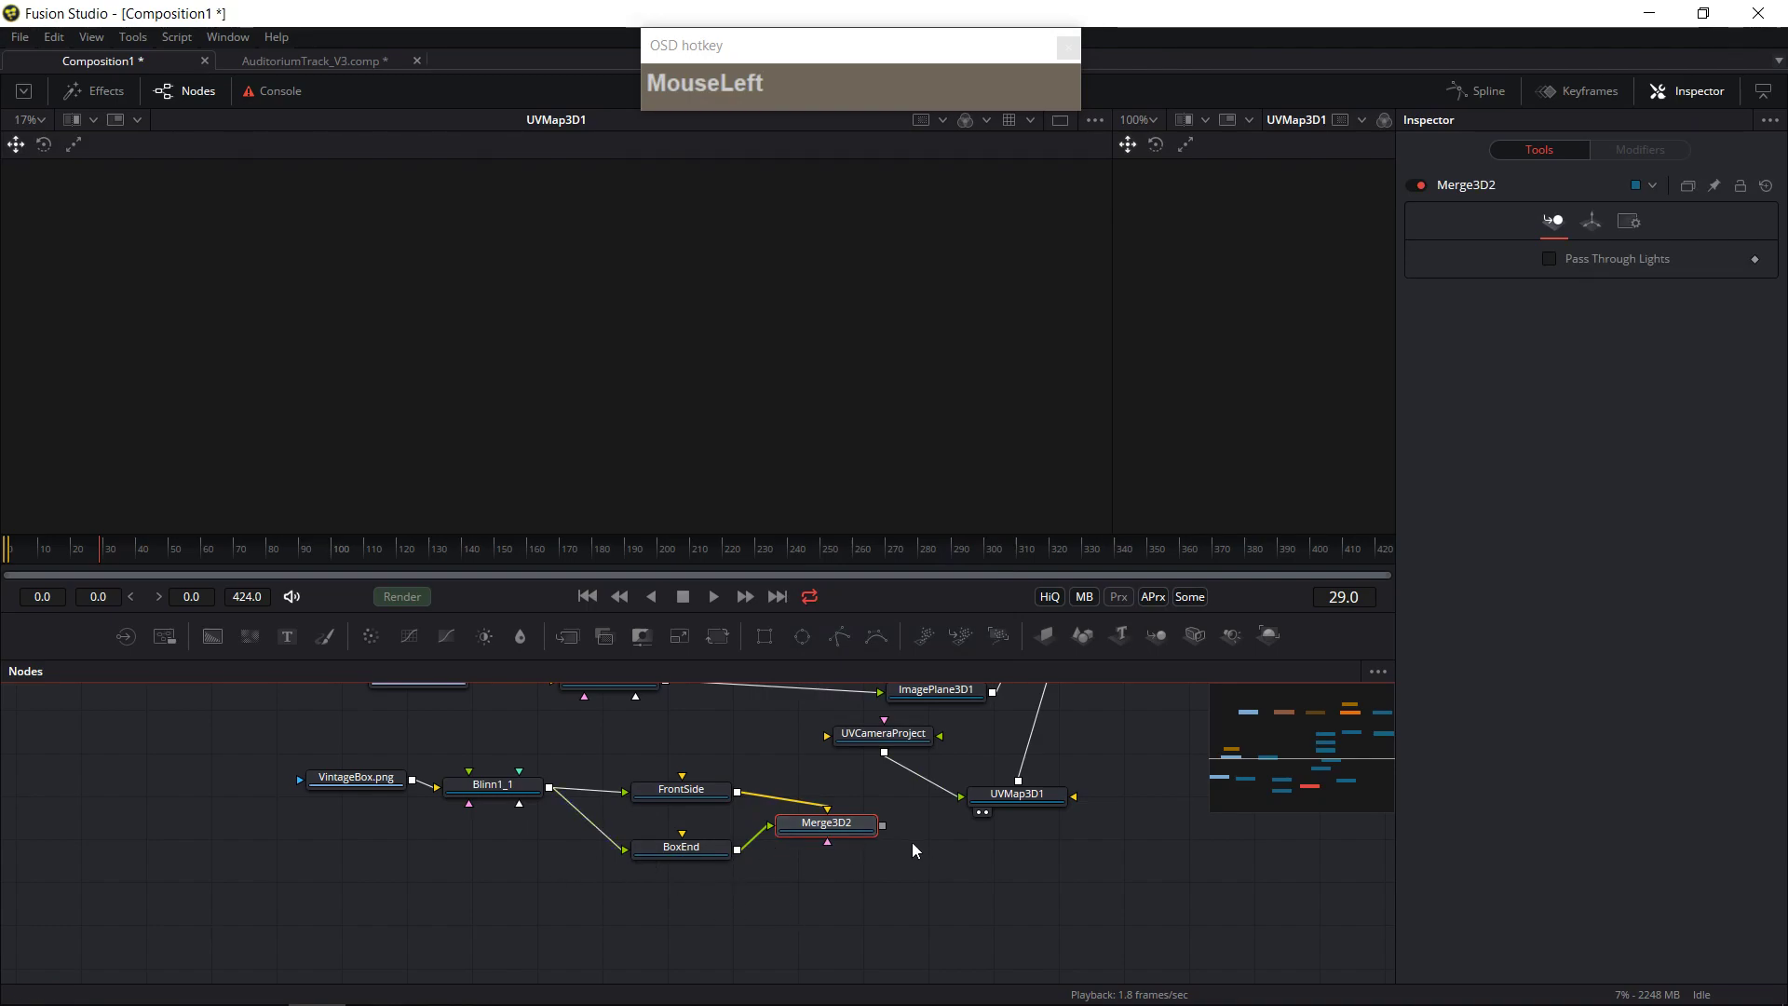
pyautogui.moveTo(882, 825); pyautogui.dragTo(1014, 816)
# - Set BoxEnd's Y rotation to -90 so the plane forms the end of the crate
pyautogui.click(681, 849)
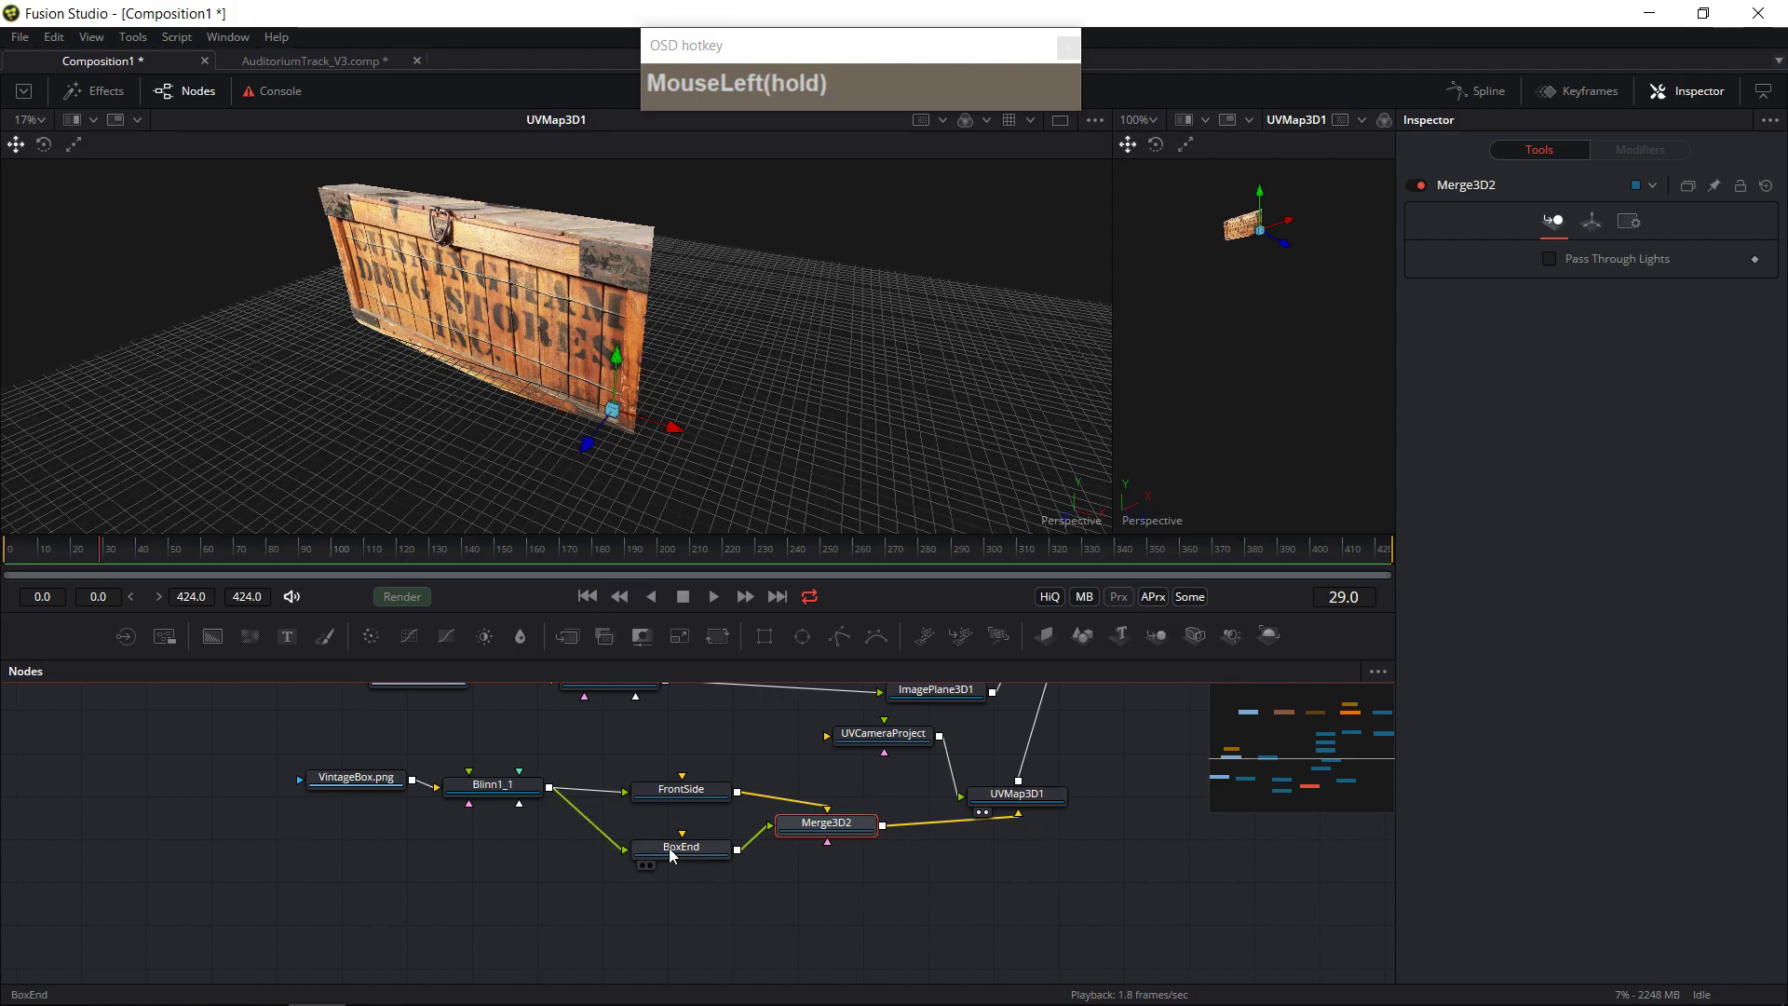
pyautogui.click(682, 791)
pyautogui.click(694, 847)
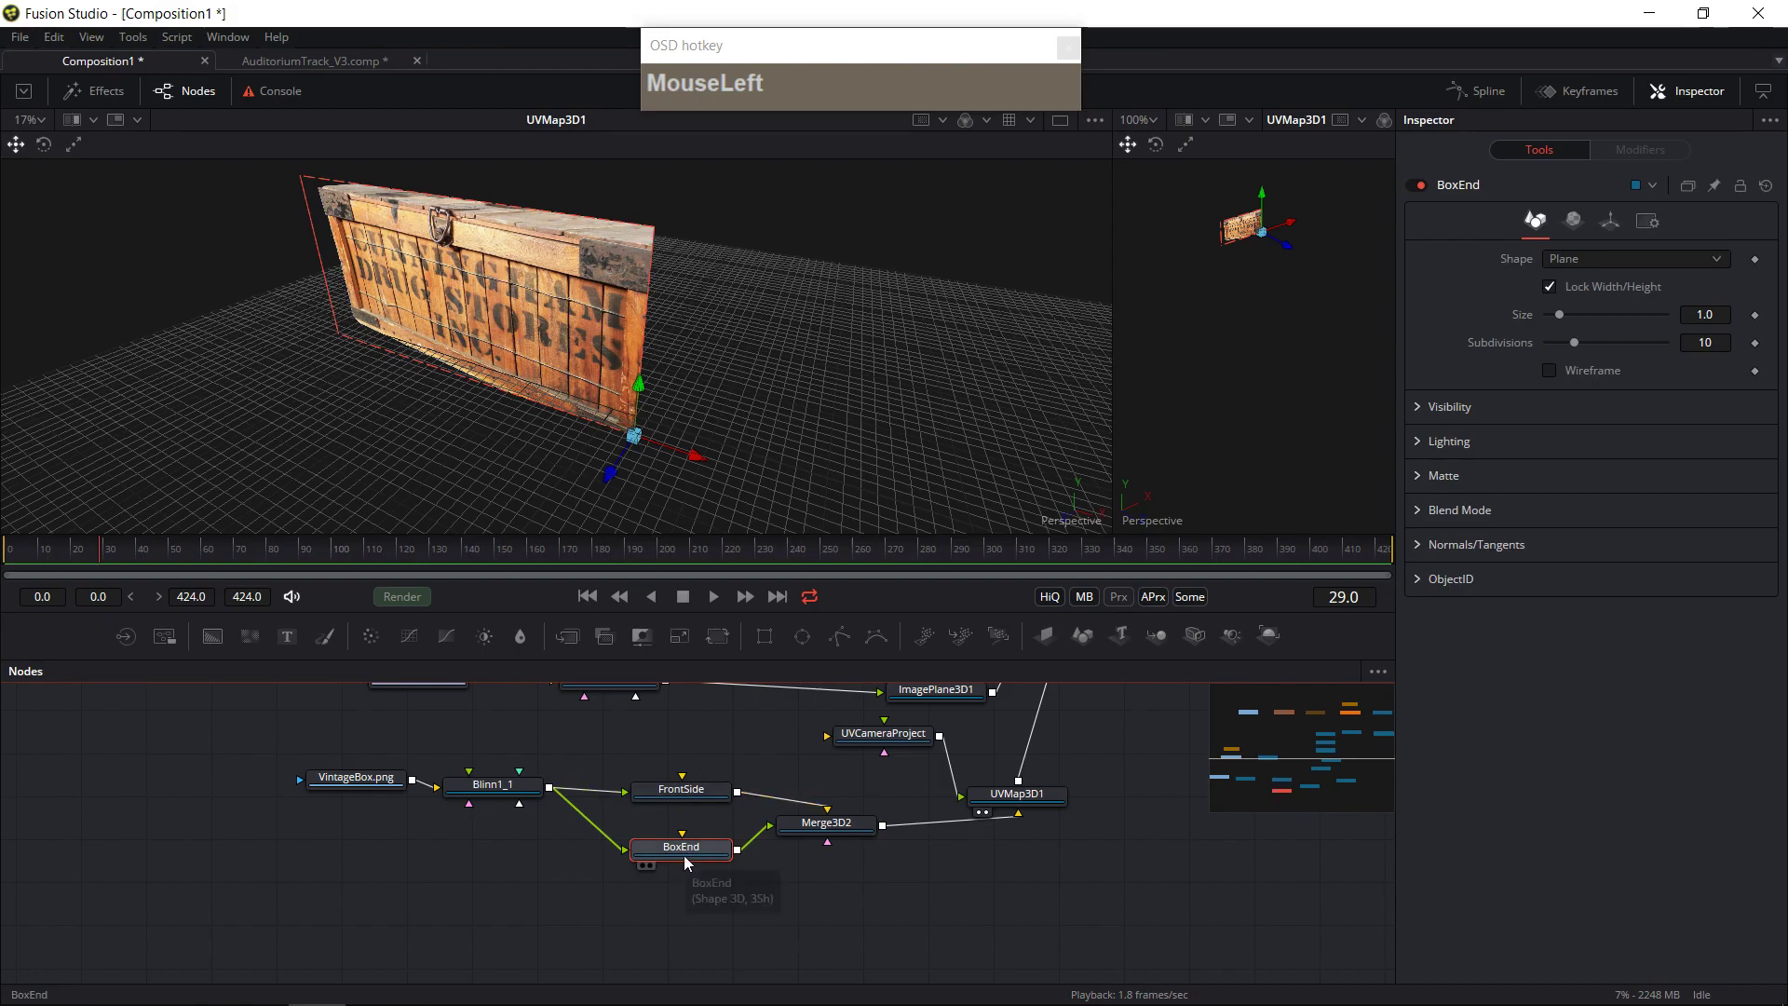
pyautogui.click(1610, 222)
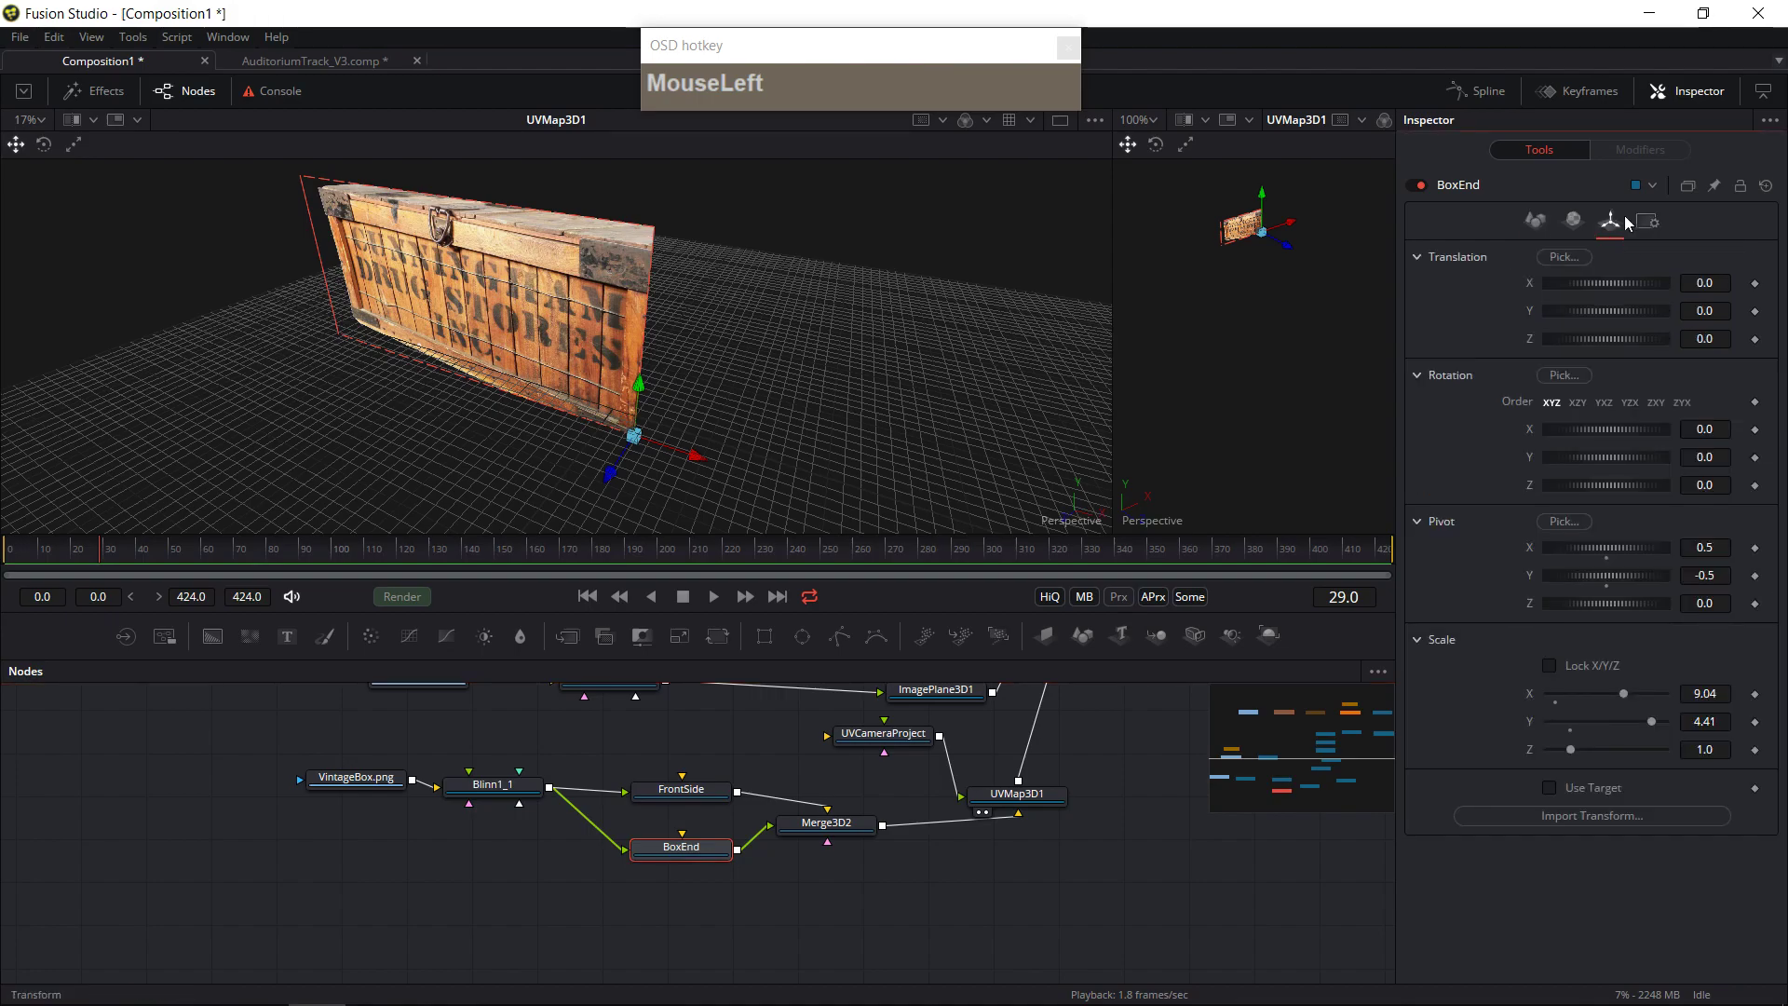
pyautogui.moveTo(1573, 456); pyautogui.dragTo(1550, 461)
pyautogui.click(1704, 456)
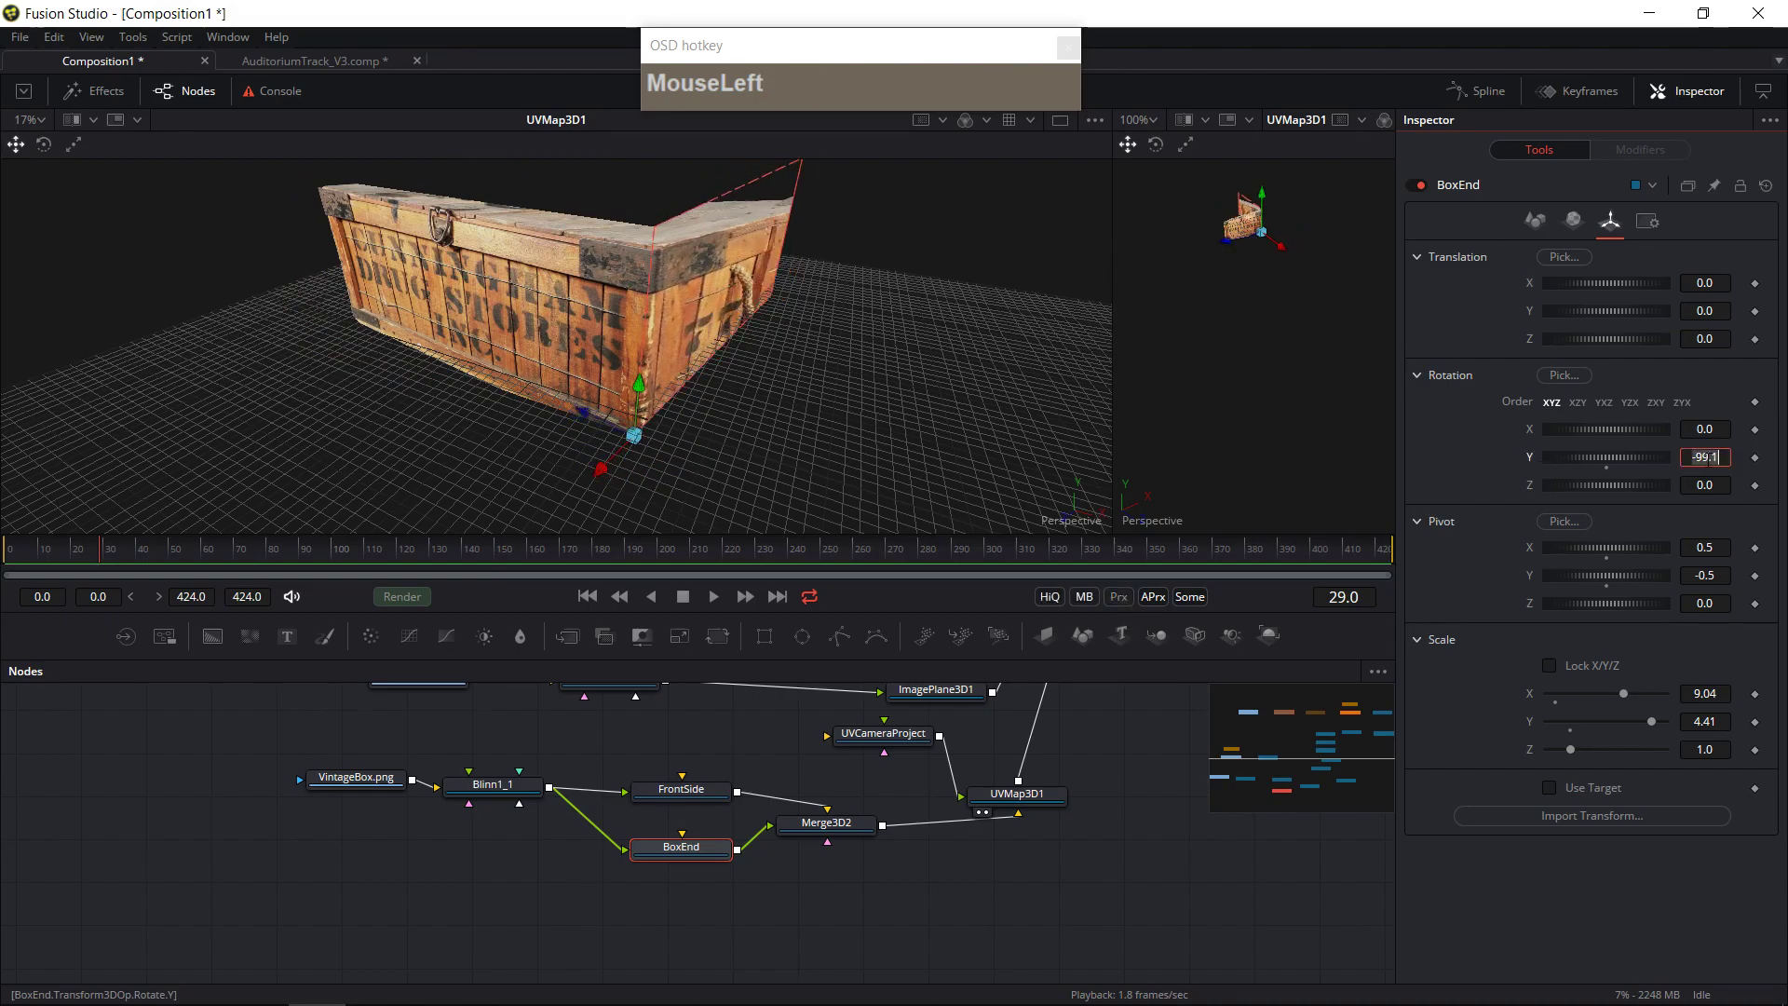
pyautogui.write('-90')
pyautogui.press('Tab')
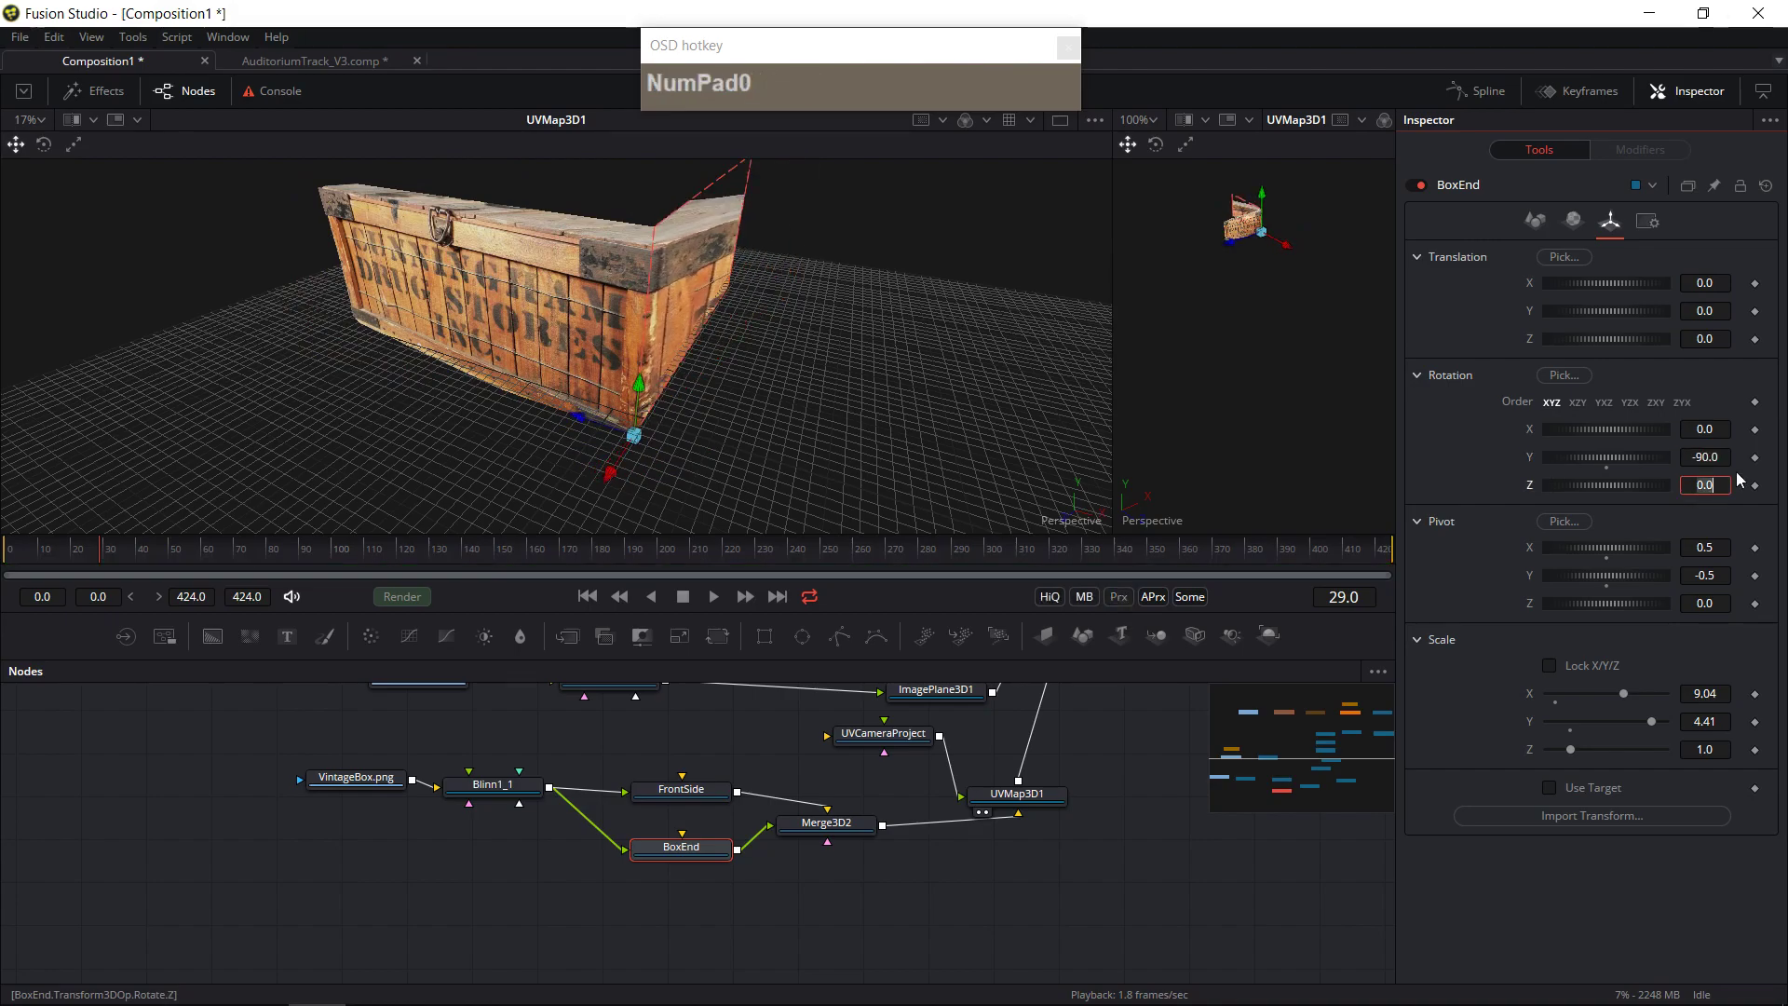
# - Adjust UVCameraProject to X translation -2.279, X rotation -5.2 and Y rotation 34.0 to fit the texture to both planes
pyautogui.moveTo(787, 389)
pyautogui.mouseDown()
pyautogui.moveTo(723, 367)
pyautogui.moveTo(779, 369)
pyautogui.mouseUp()
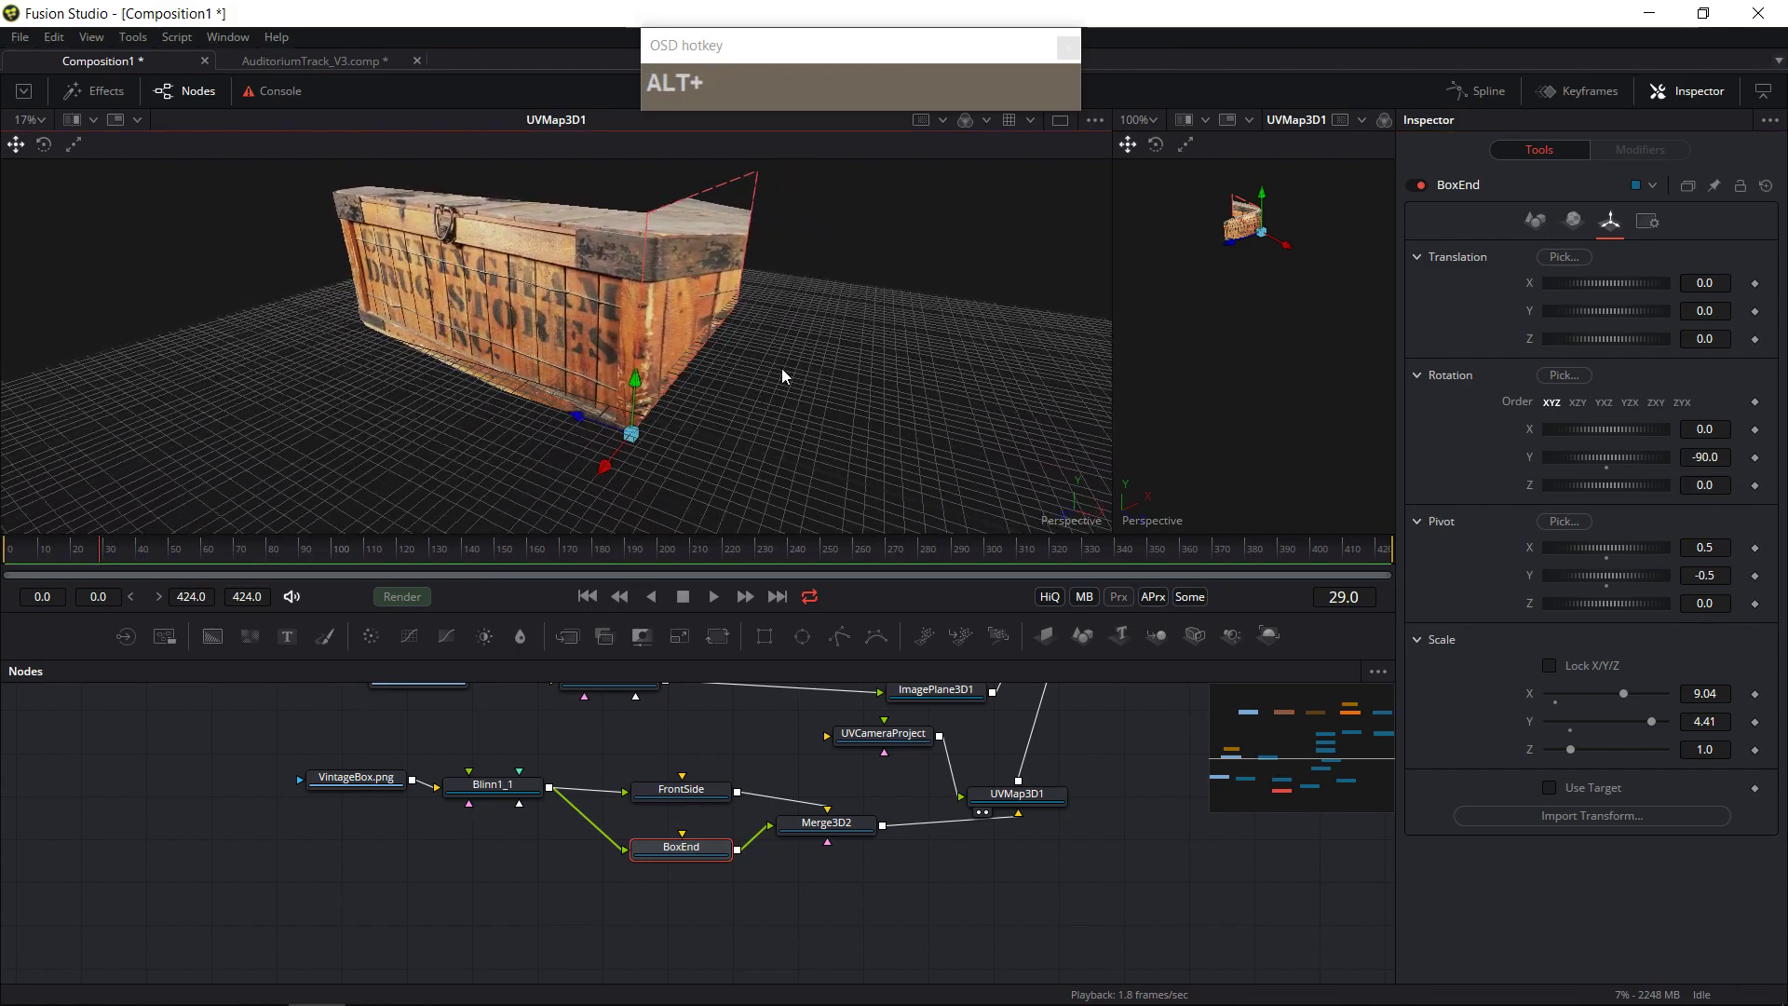
pyautogui.click(891, 741)
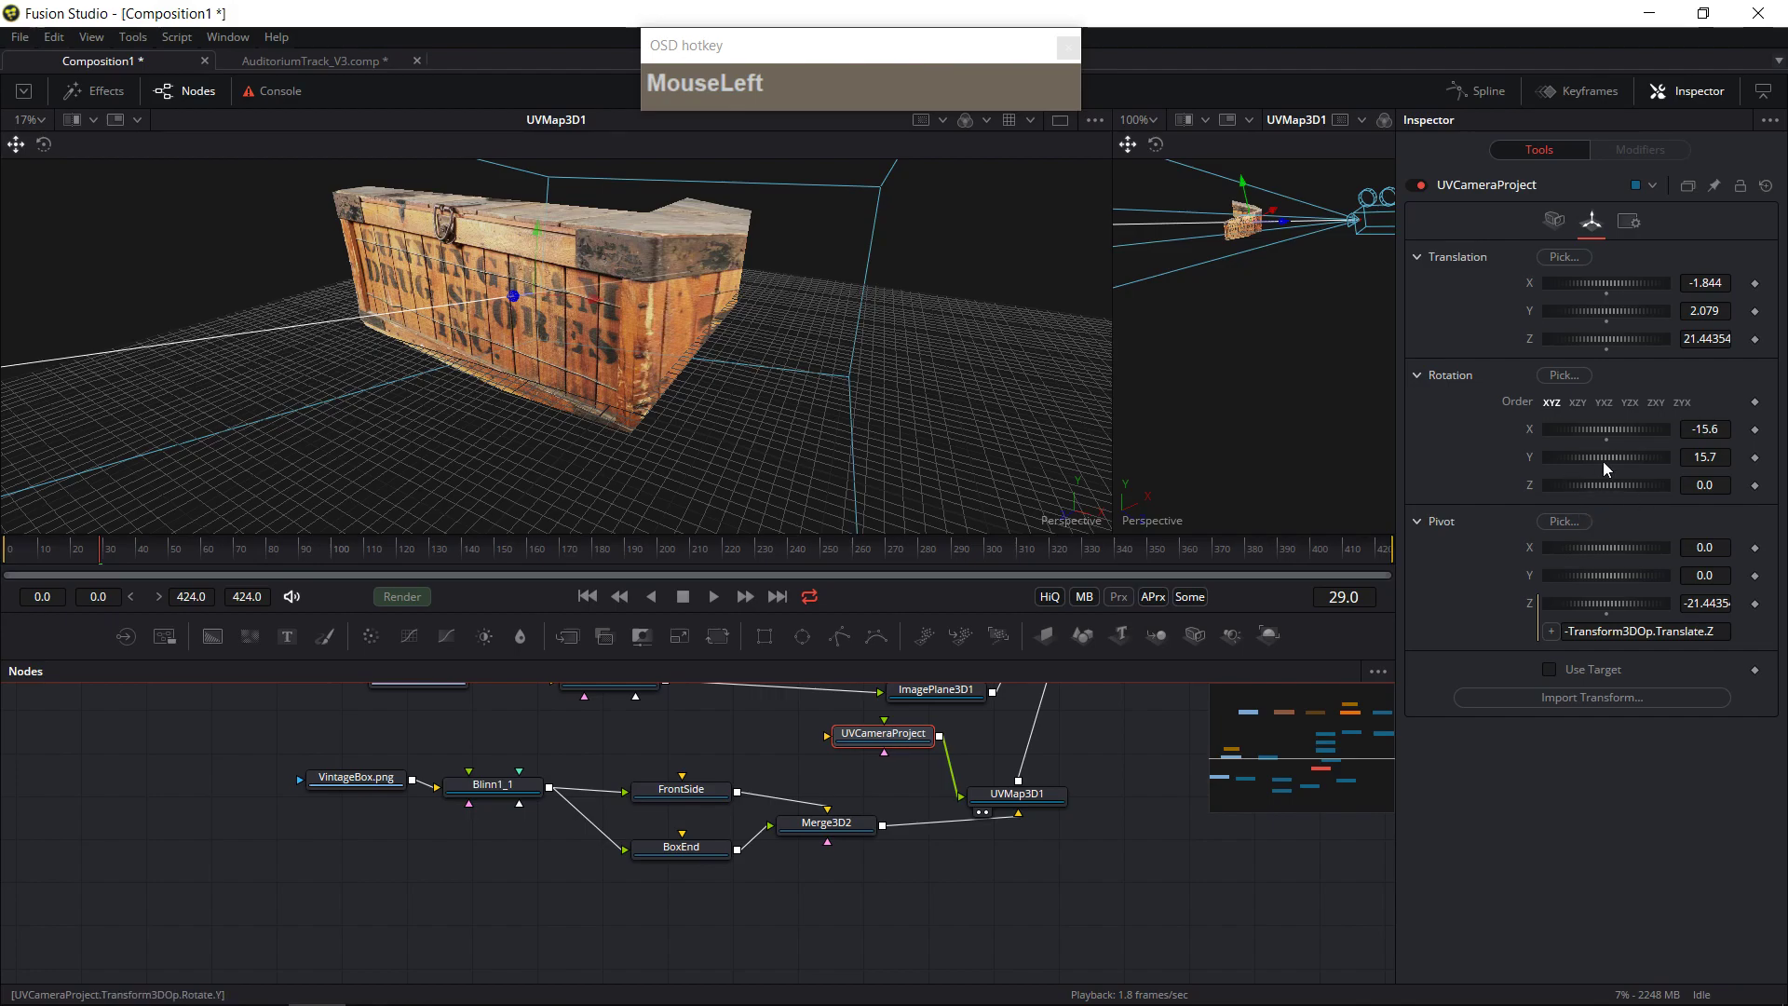
pyautogui.moveTo(1599, 456); pyautogui.dragTo(1609, 428)
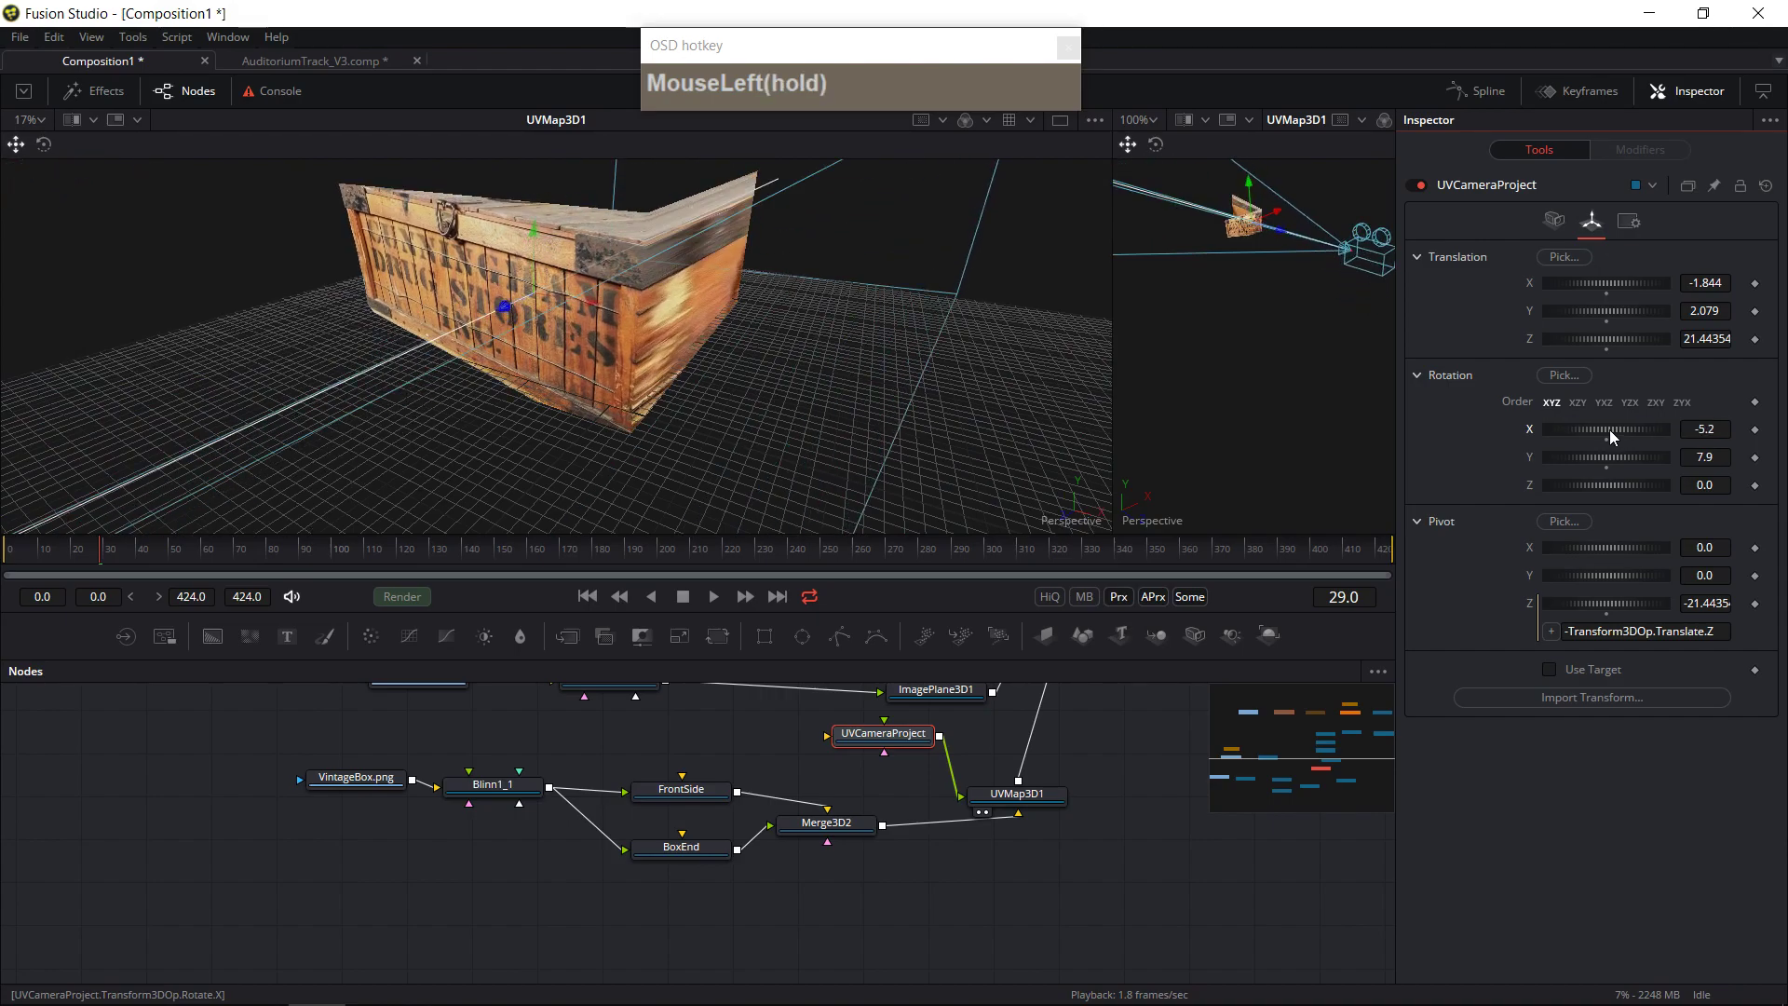
pyautogui.click(1612, 335)
pyautogui.moveTo(1617, 286)
pyautogui.mouseDown()
pyautogui.moveTo(1522, 307)
pyautogui.moveTo(1601, 311)
pyautogui.mouseUp()
pyautogui.moveTo(1631, 457); pyautogui.dragTo(1640, 457)
pyautogui.moveTo(890, 471)
pyautogui.mouseDown()
pyautogui.moveTo(714, 428)
pyautogui.moveTo(671, 479)
pyautogui.moveTo(799, 400)
pyautogui.moveTo(1008, 431)
pyautogui.moveTo(873, 451)
pyautogui.moveTo(884, 473)
pyautogui.mouseUp()
# - Widen the FrontSide plane to an X scale of 11.13 so it covers the crate's front
pyautogui.click(566, 387)
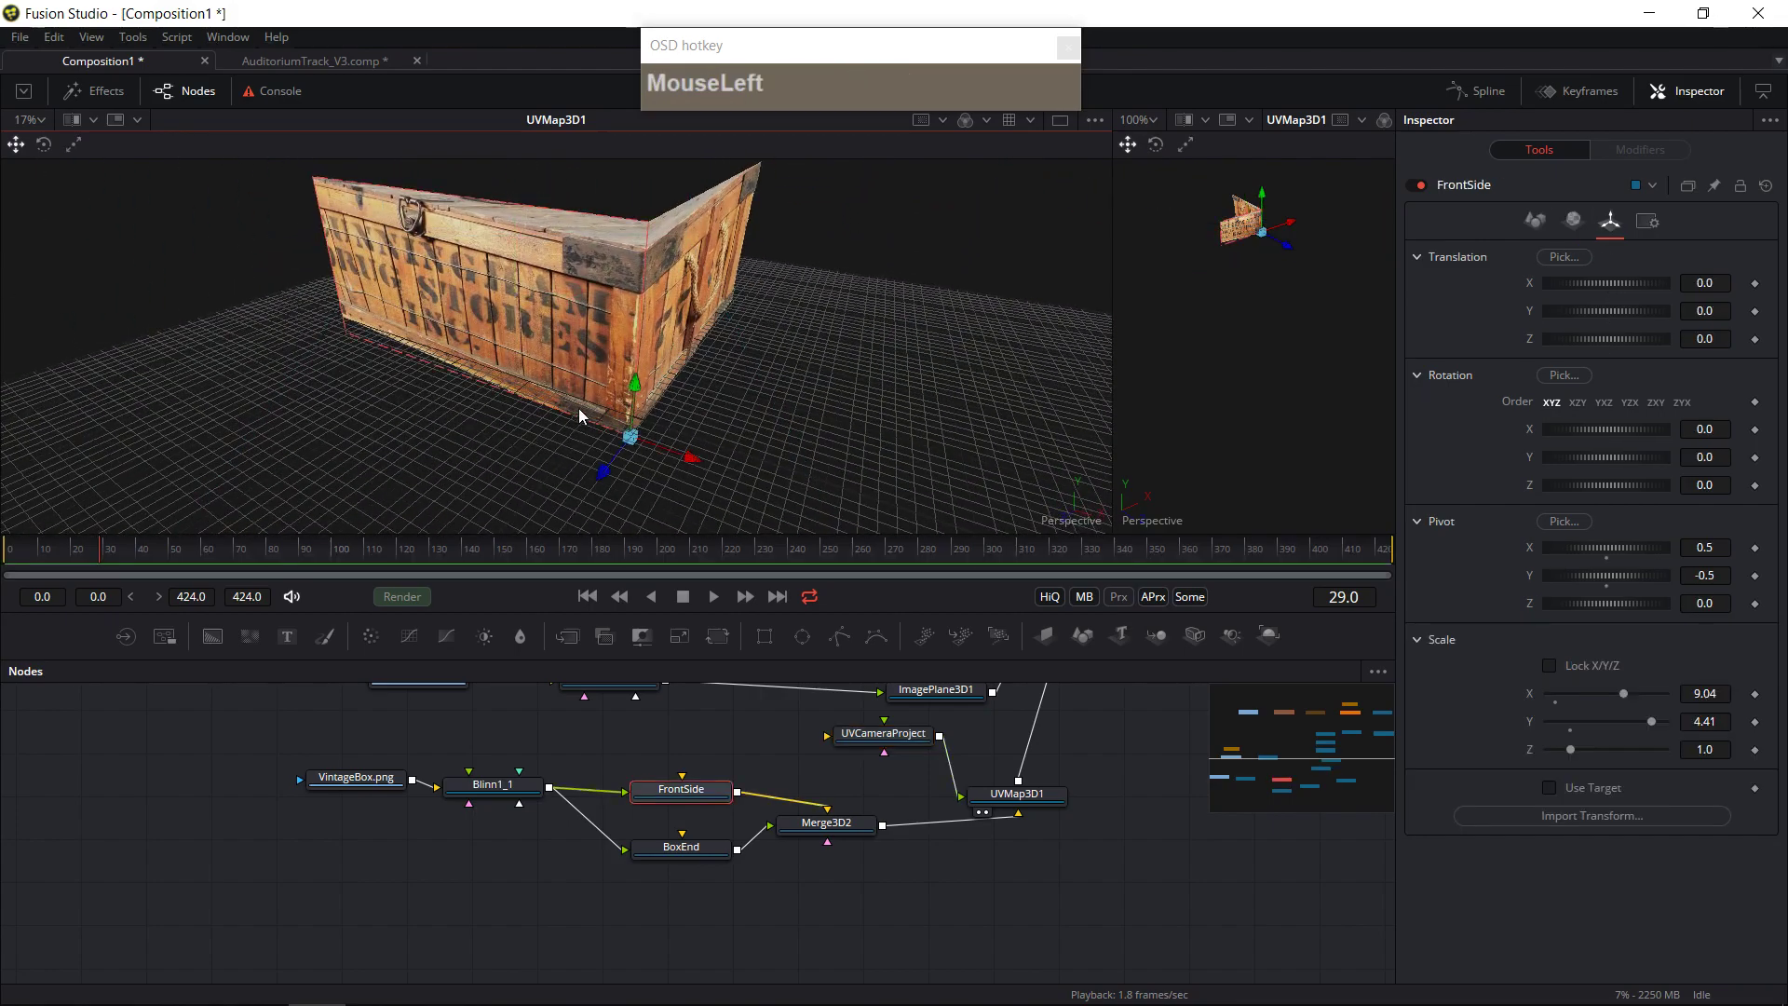
pyautogui.moveTo(1626, 692); pyautogui.dragTo(1640, 704)
pyautogui.moveTo(362, 380); pyautogui.dragTo(337, 333)
pyautogui.moveTo(227, 310); pyautogui.dragTo(404, 410)
pyautogui.moveTo(633, 399); pyautogui.dragTo(821, 400)
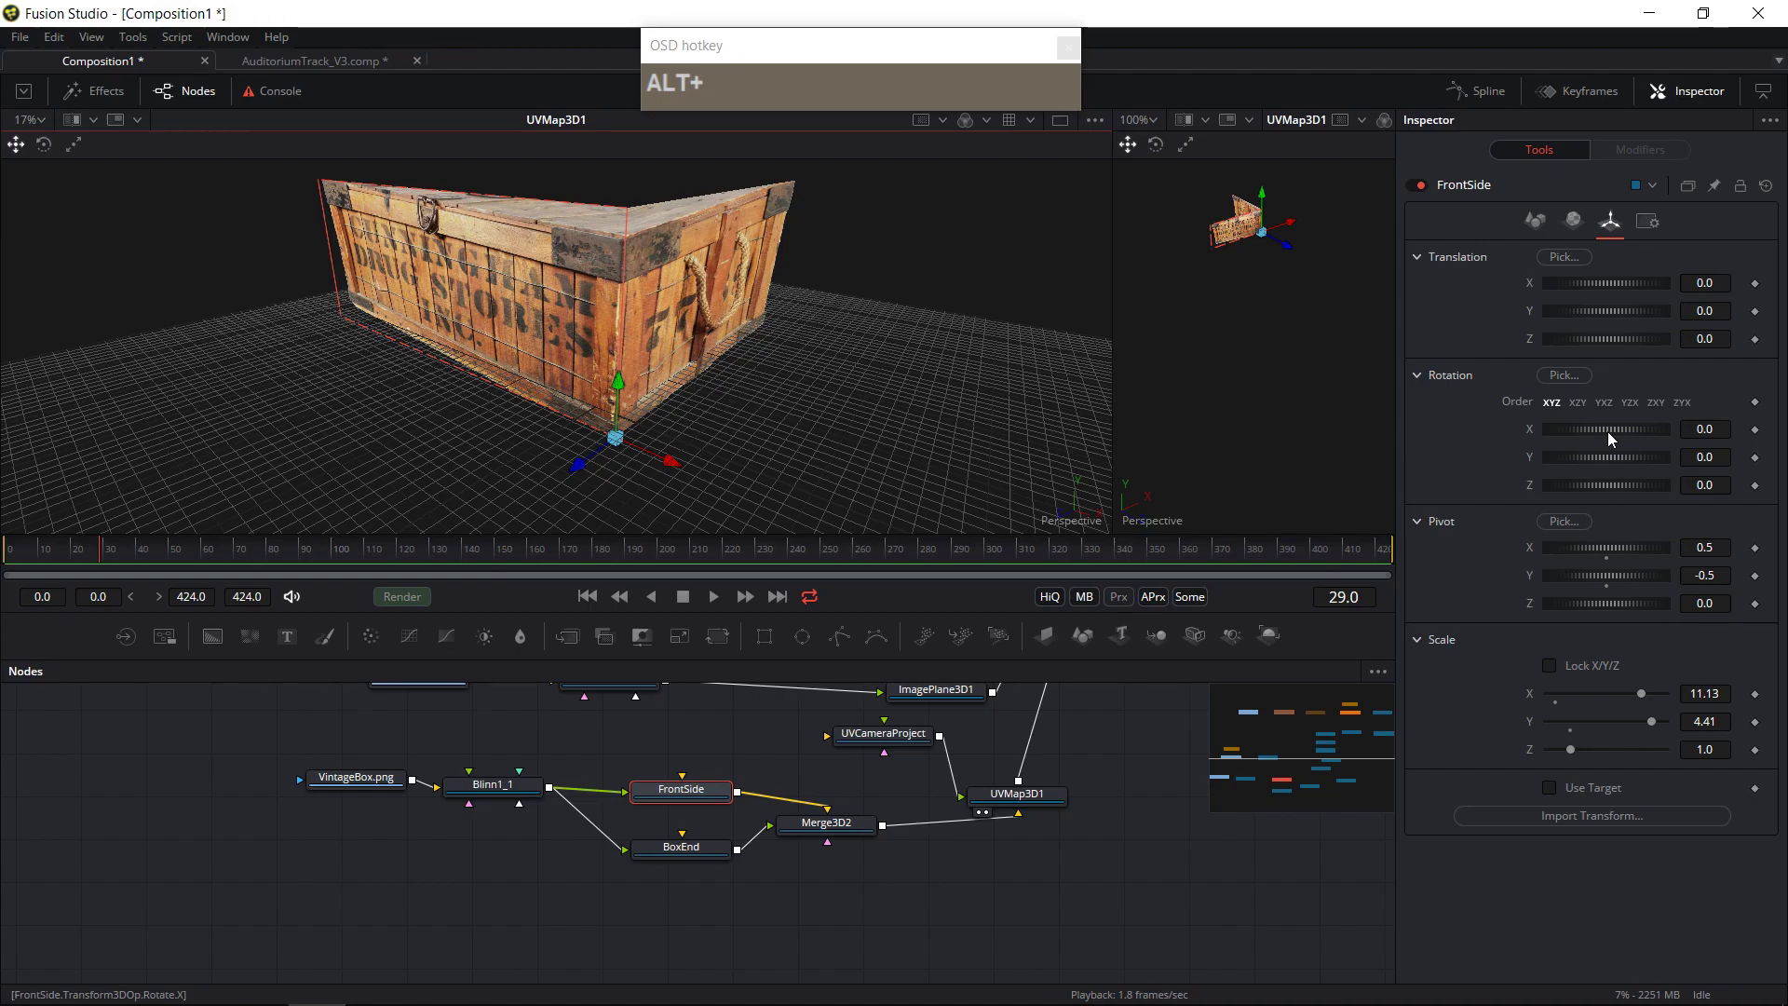
# - Set UVCameraProject's X rotation to -10.4 and check the projected texture from several angles
pyautogui.click(896, 736)
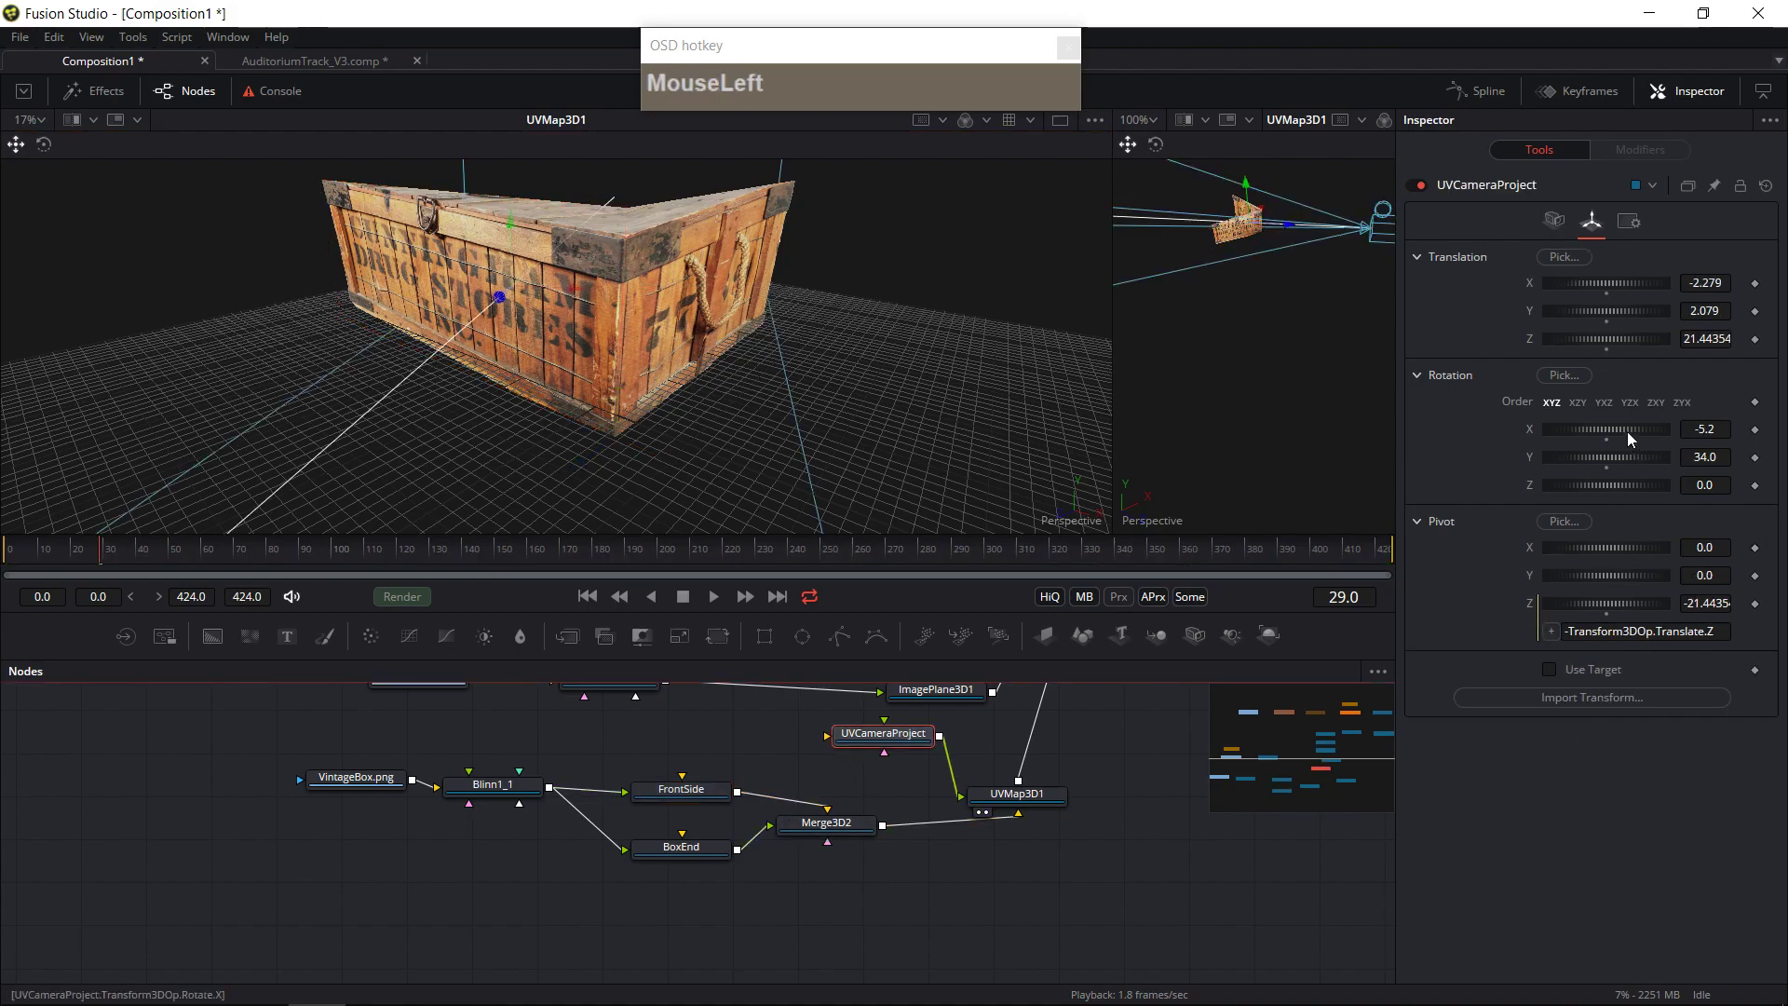
pyautogui.moveTo(1623, 430); pyautogui.dragTo(1622, 438)
pyautogui.press('alt')
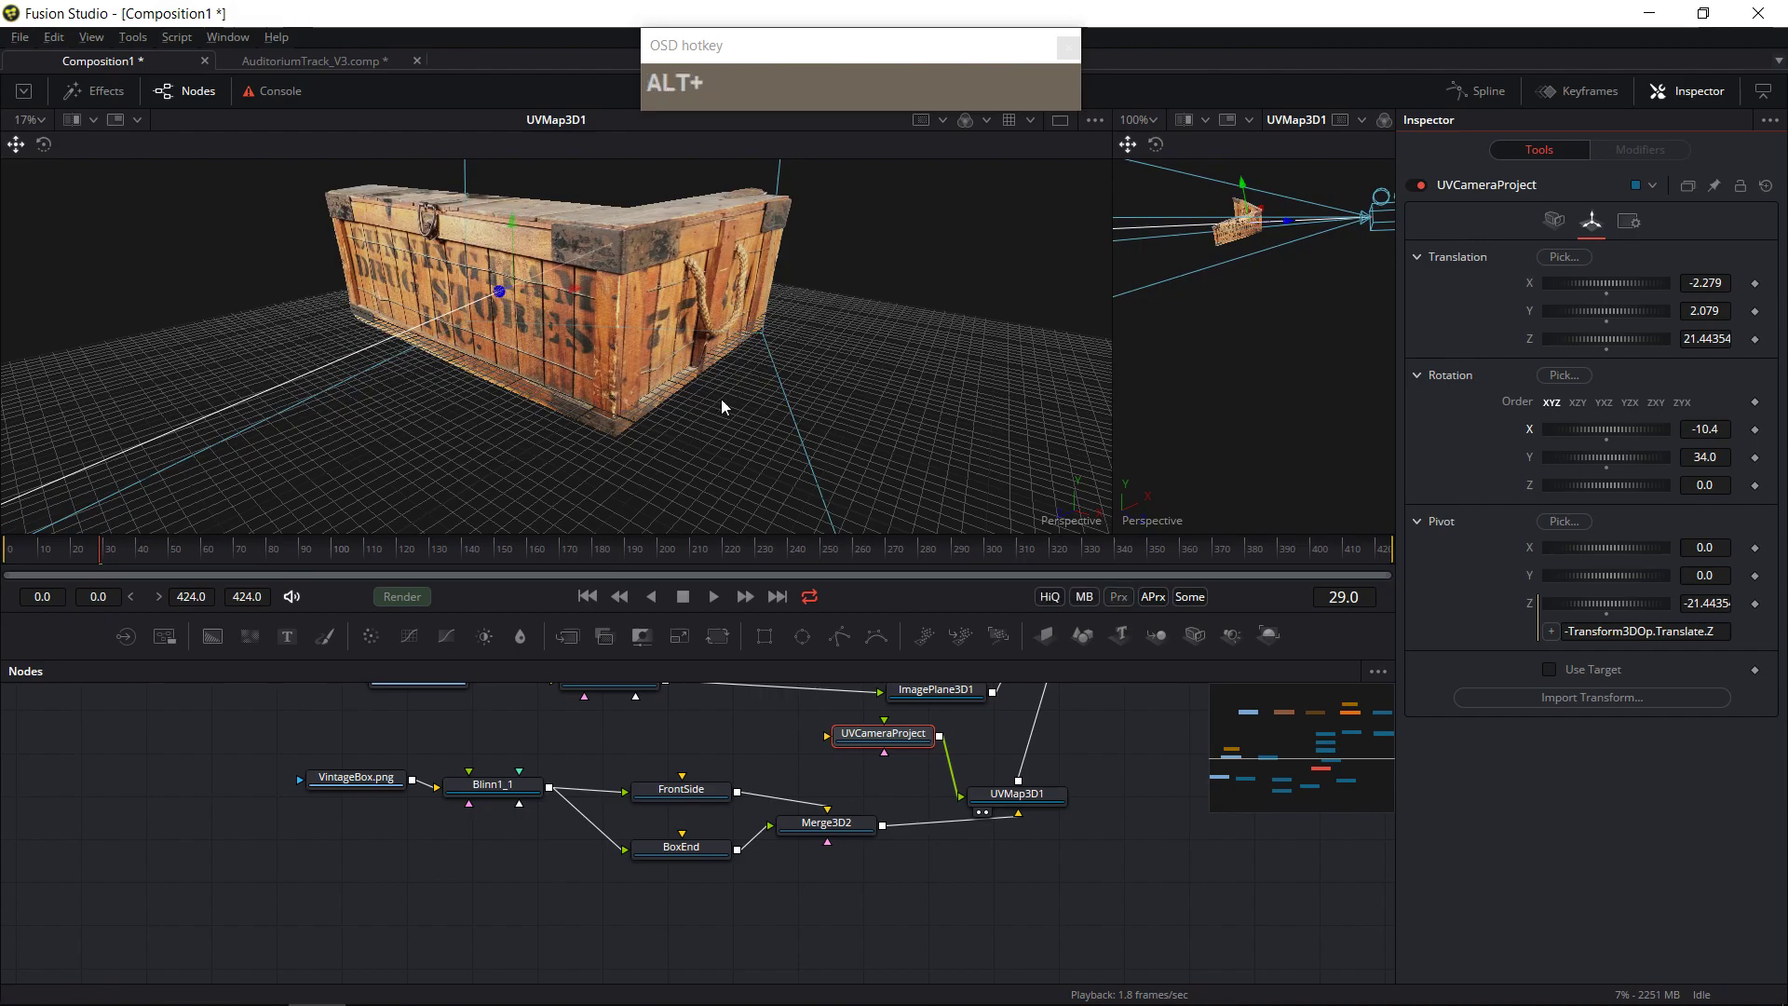
pyautogui.moveTo(605, 437); pyautogui.dragTo(506, 205)
pyautogui.moveTo(708, 244); pyautogui.dragTo(763, 279)
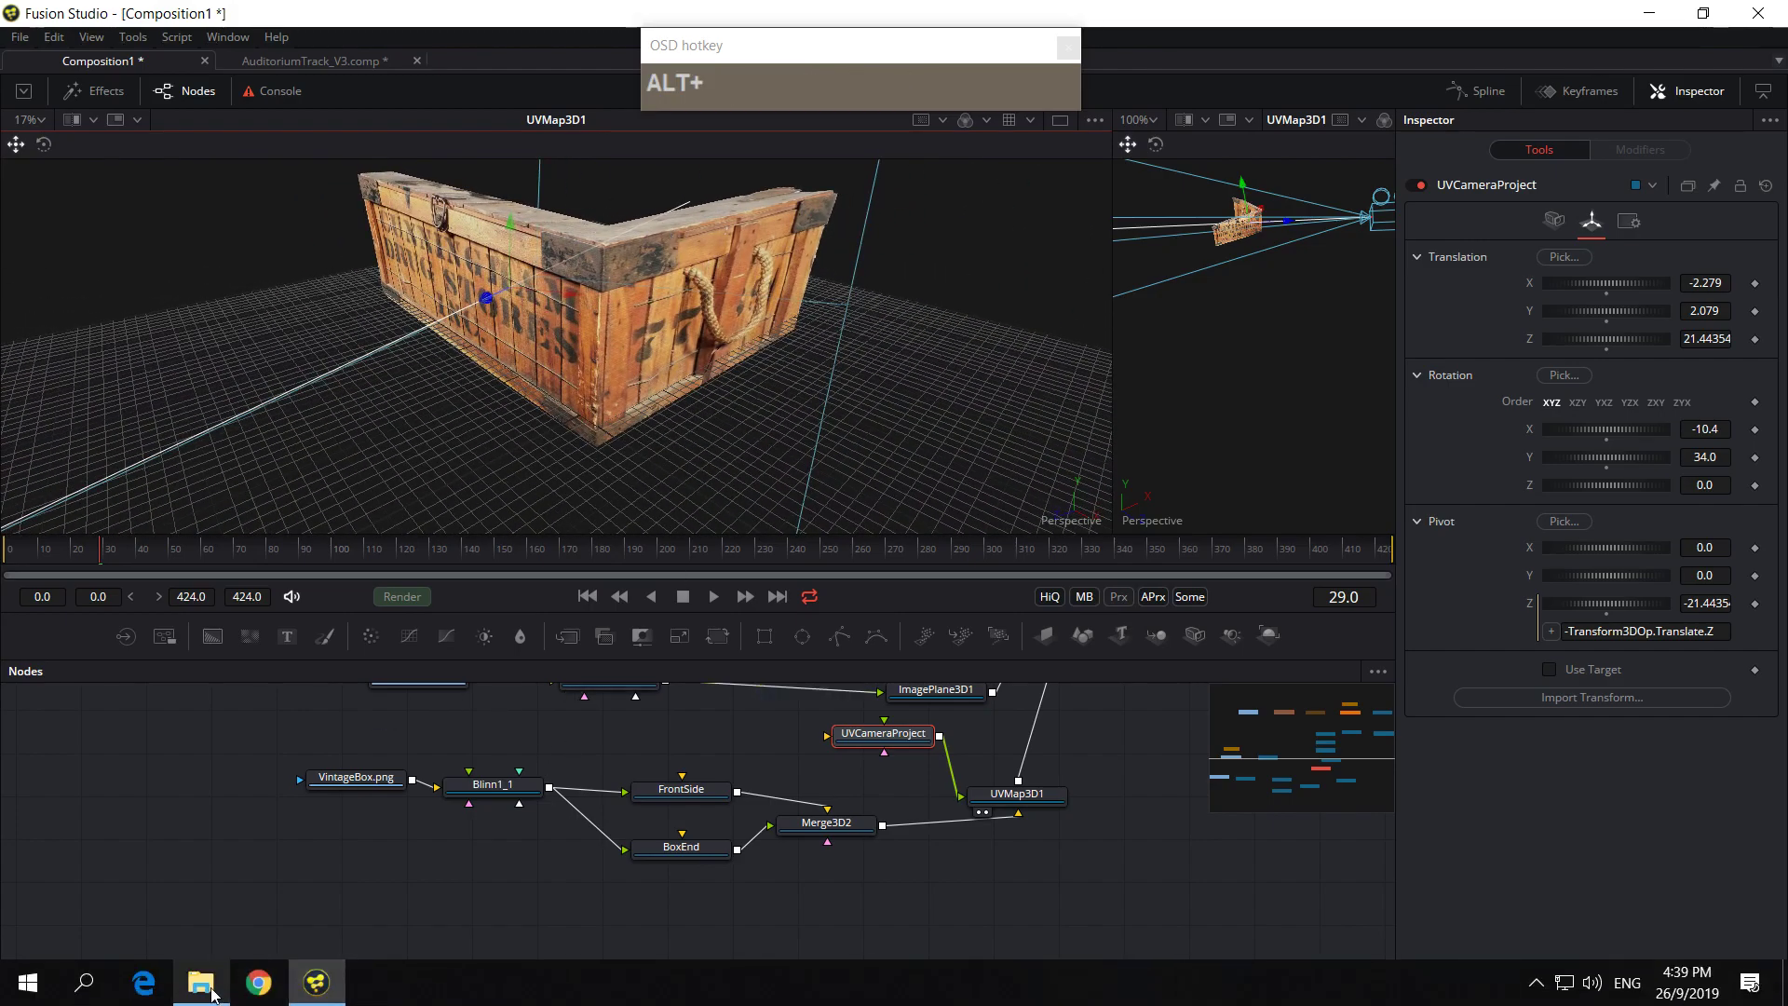
# - Open VintageBox.jpg from the Assignment_02 folder to study the crate's shape, and return to the composition in Fusion
pyautogui.click(201, 993)
pyautogui.doubleClick(1248, 586)
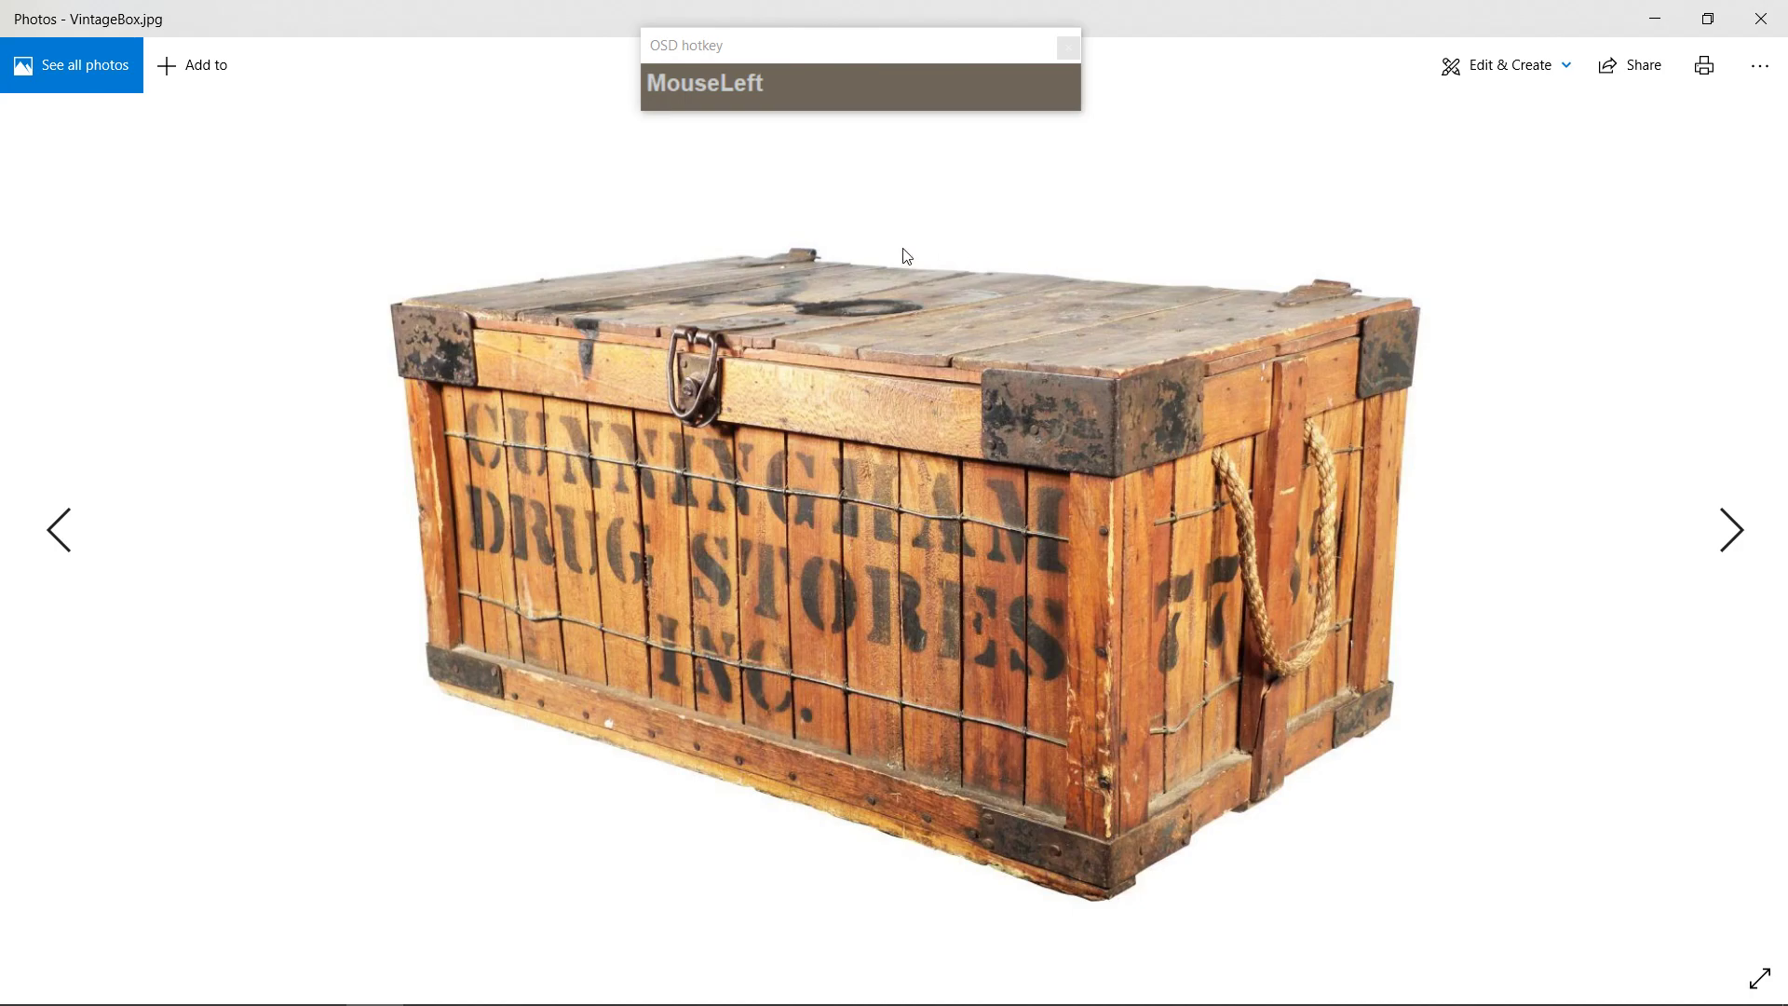
pyautogui.click(1673, 19)
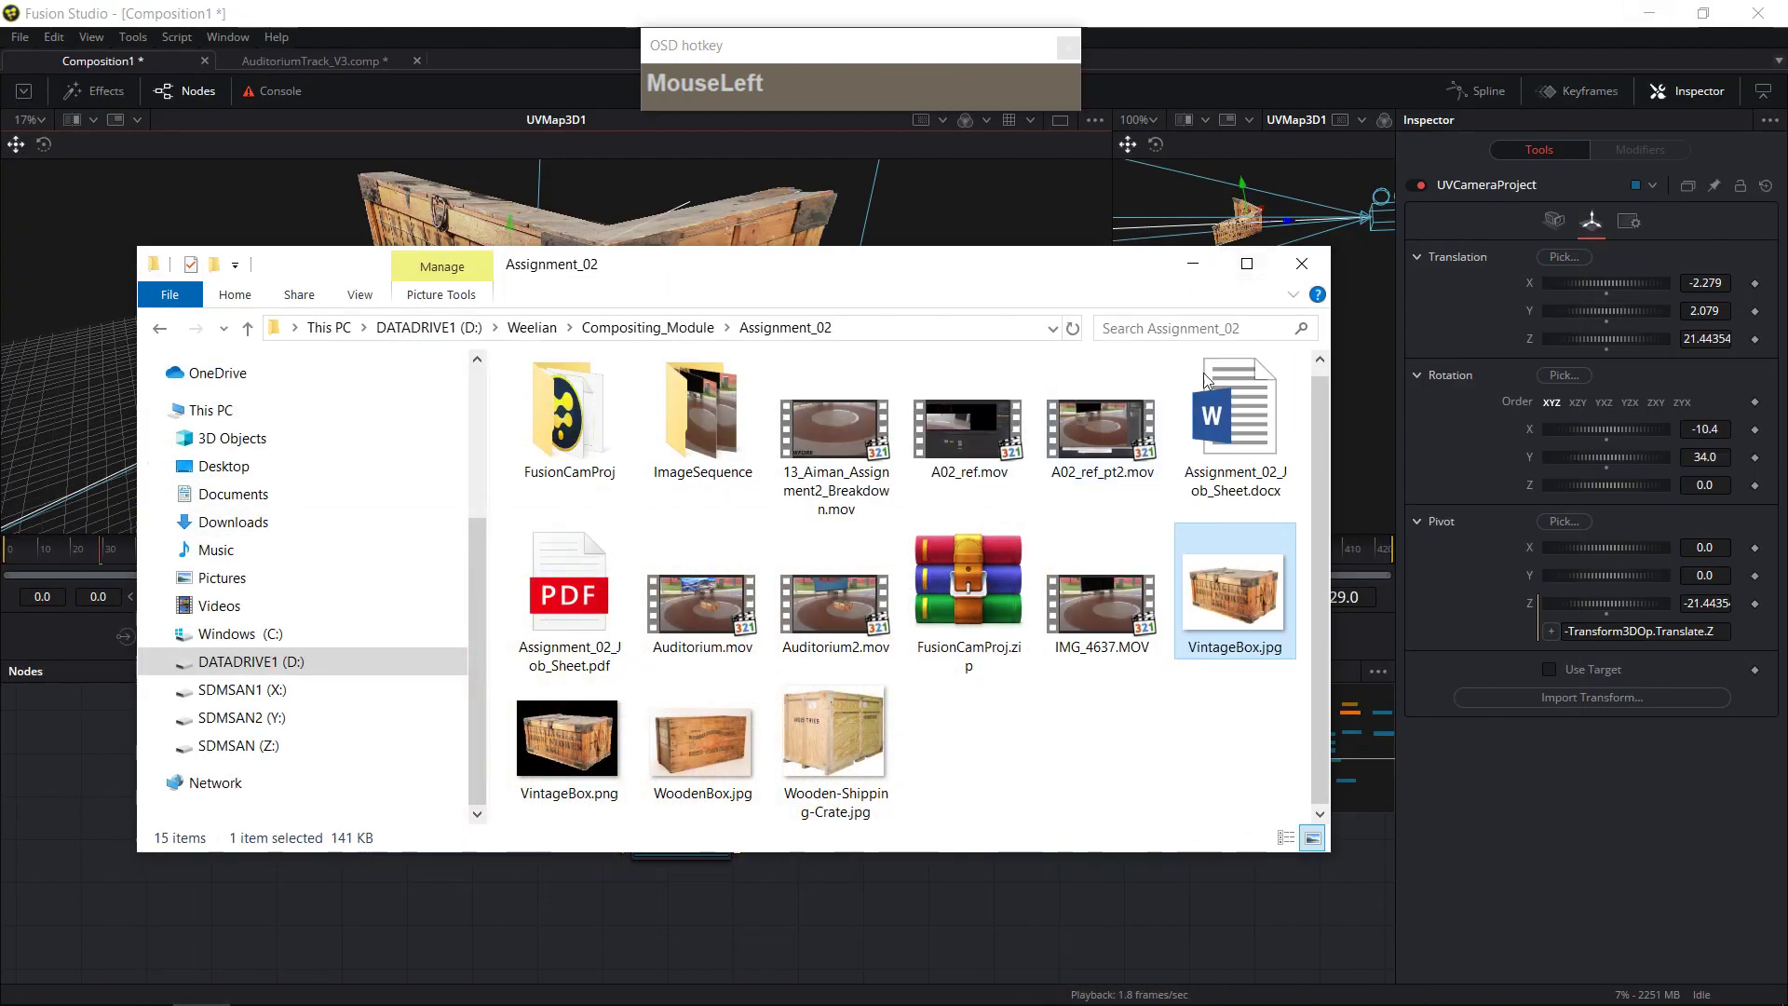
pyautogui.click(1193, 265)
pyautogui.moveTo(652, 477); pyautogui.dragTo(720, 483)
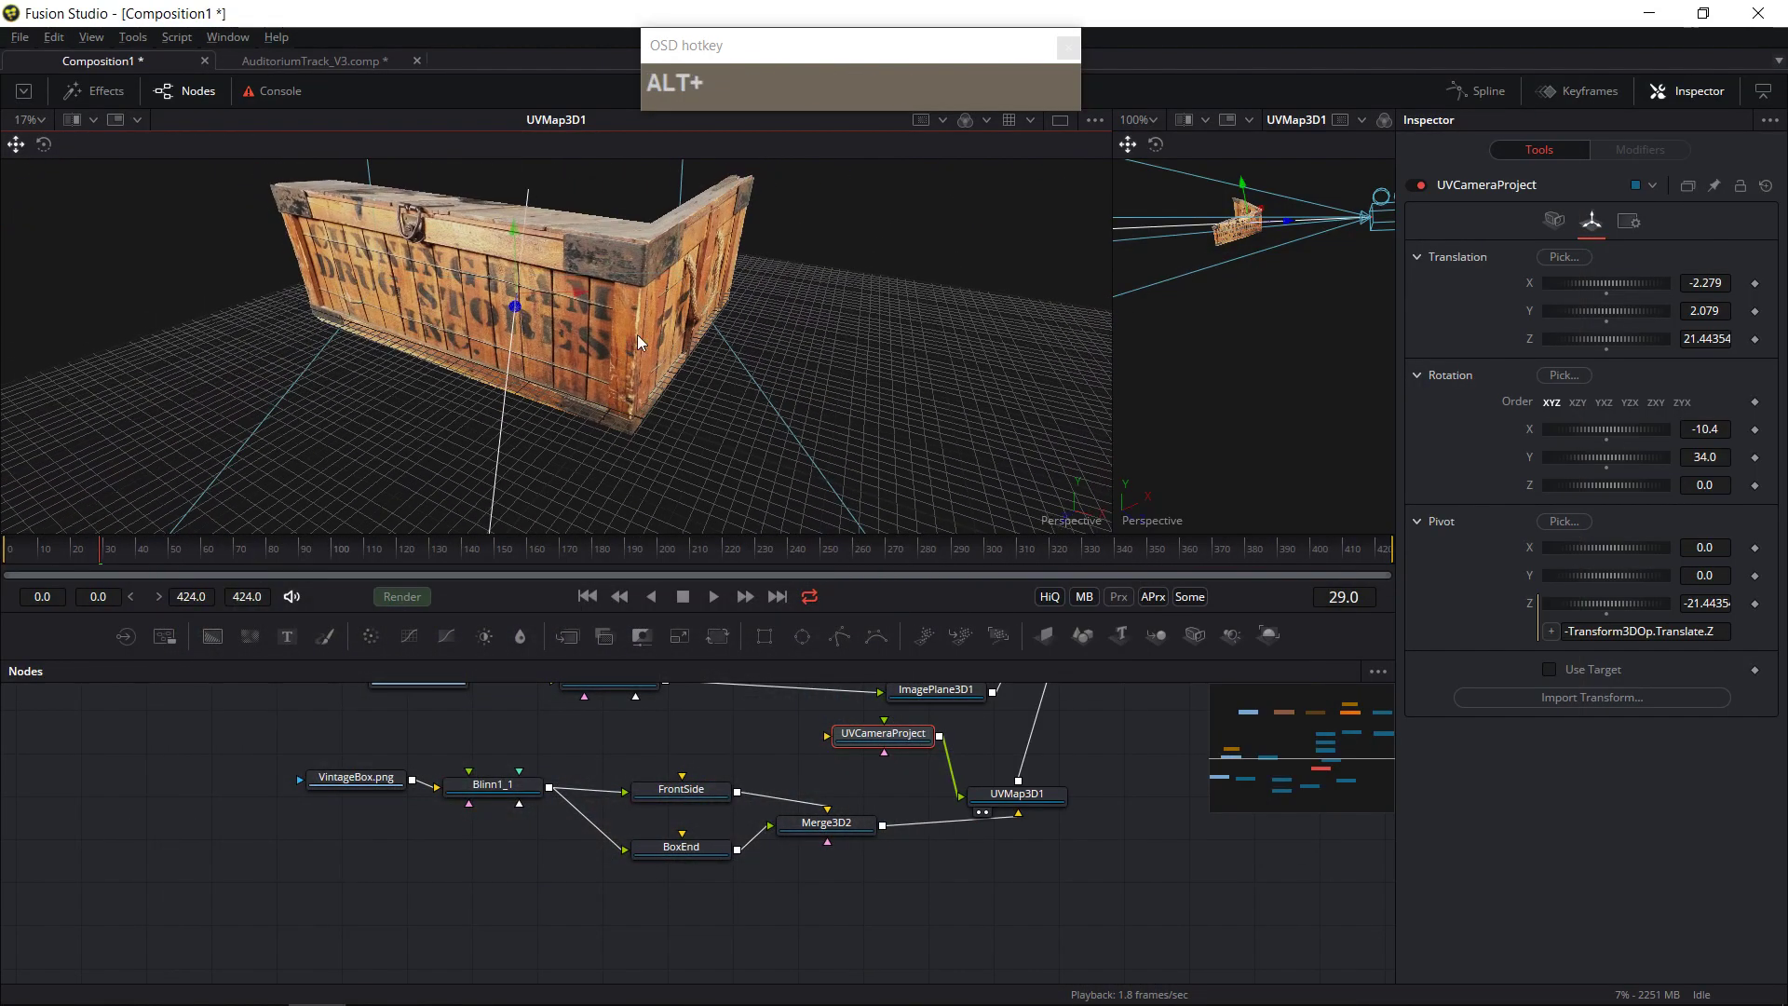
# - Duplicate BoxEnd, place the copy below it, and connect it between Blinn1_1 and Merge3D2
pyautogui.click(689, 855)
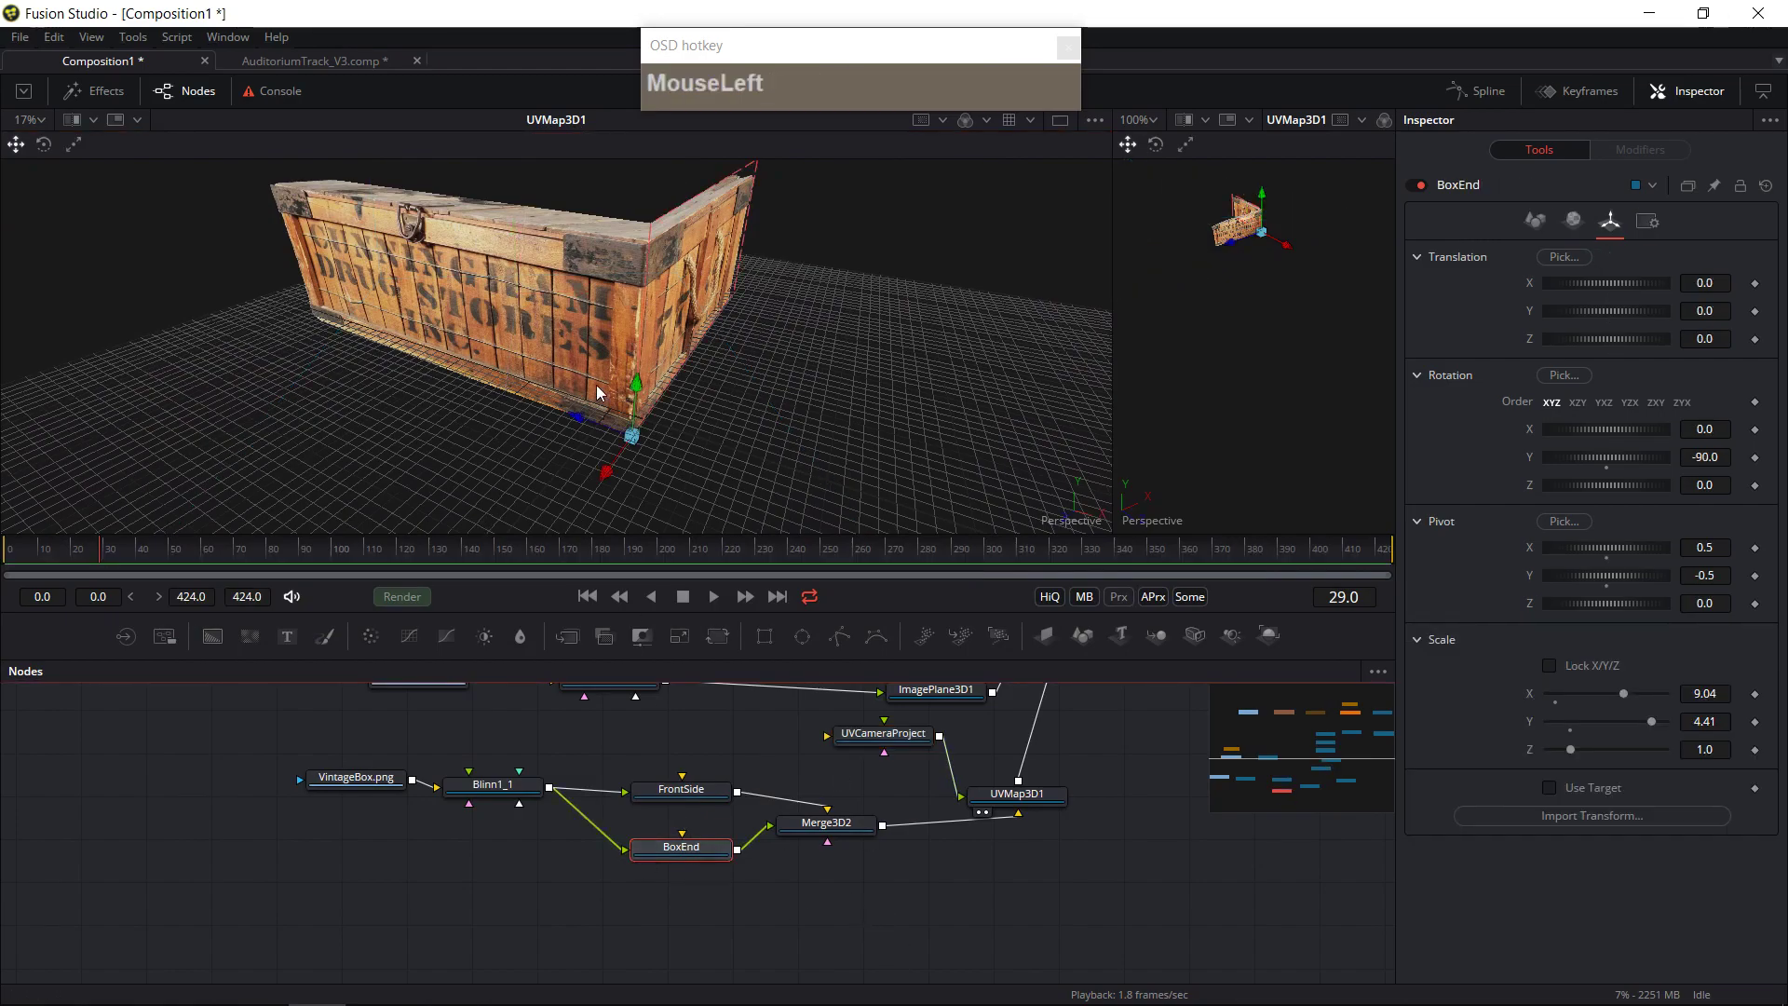
pyautogui.hotkey('ctrl', 'c')
pyautogui.click(685, 908)
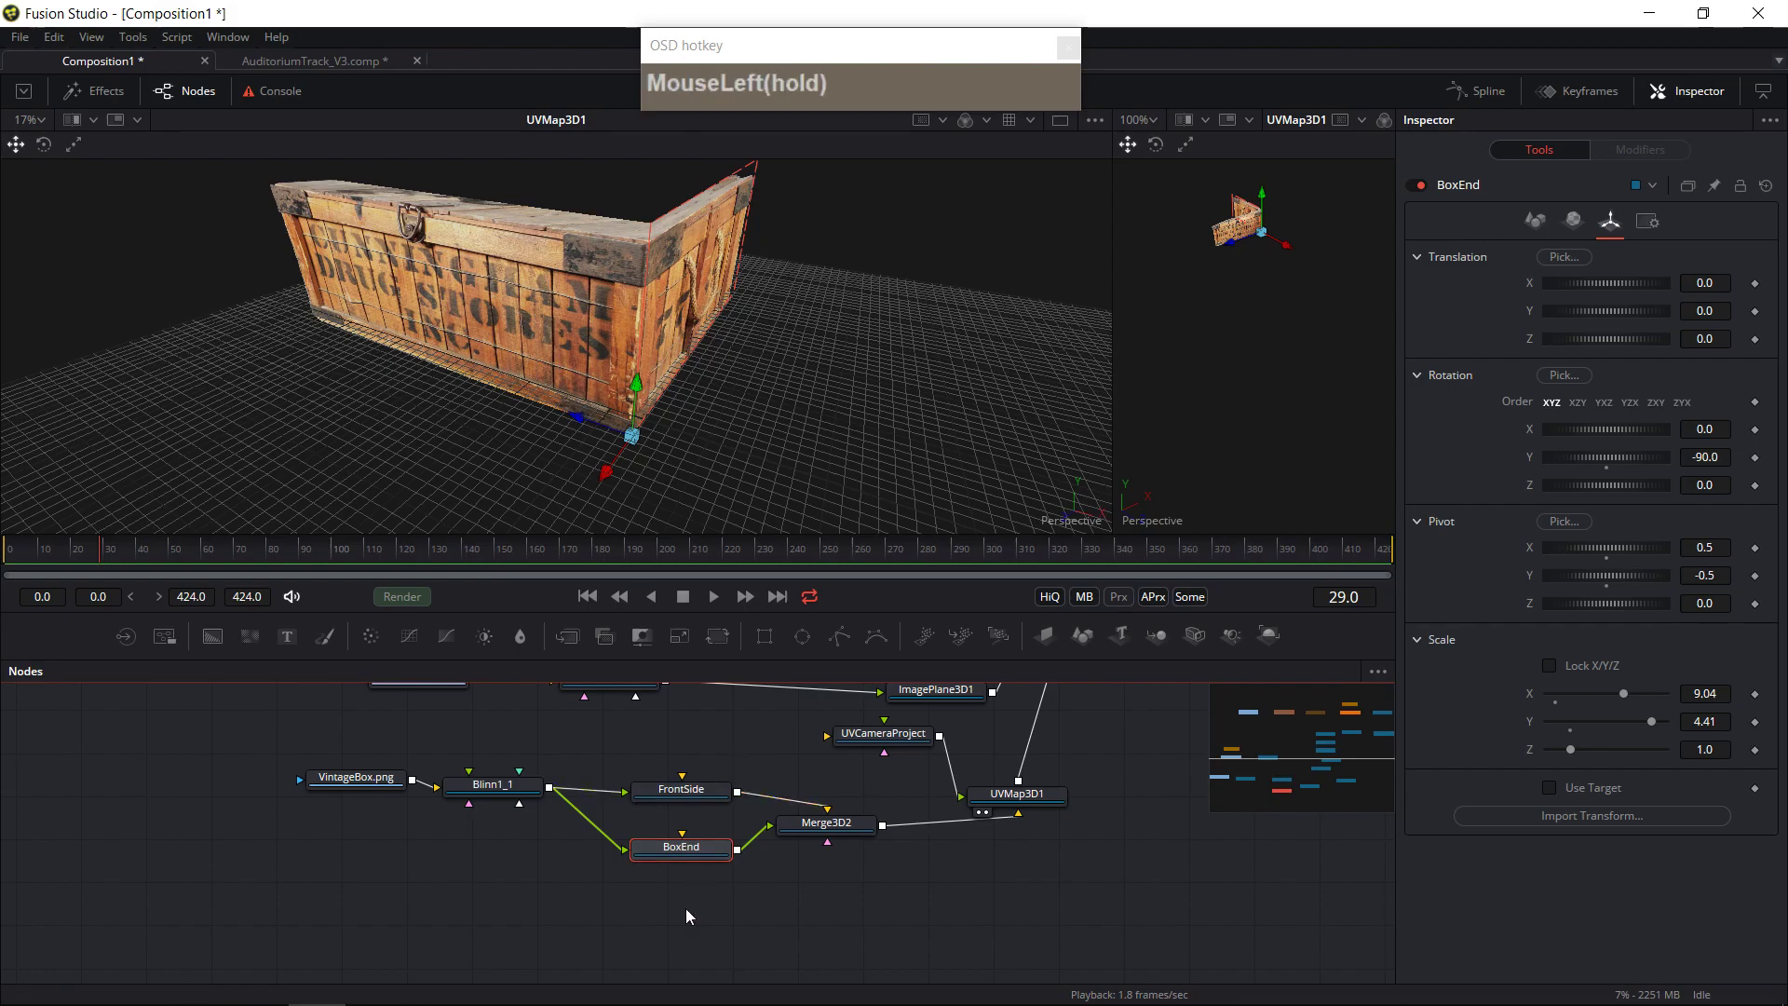
pyautogui.hotkey('ctrl', 'v')
pyautogui.moveTo(551, 792); pyautogui.dragTo(637, 915)
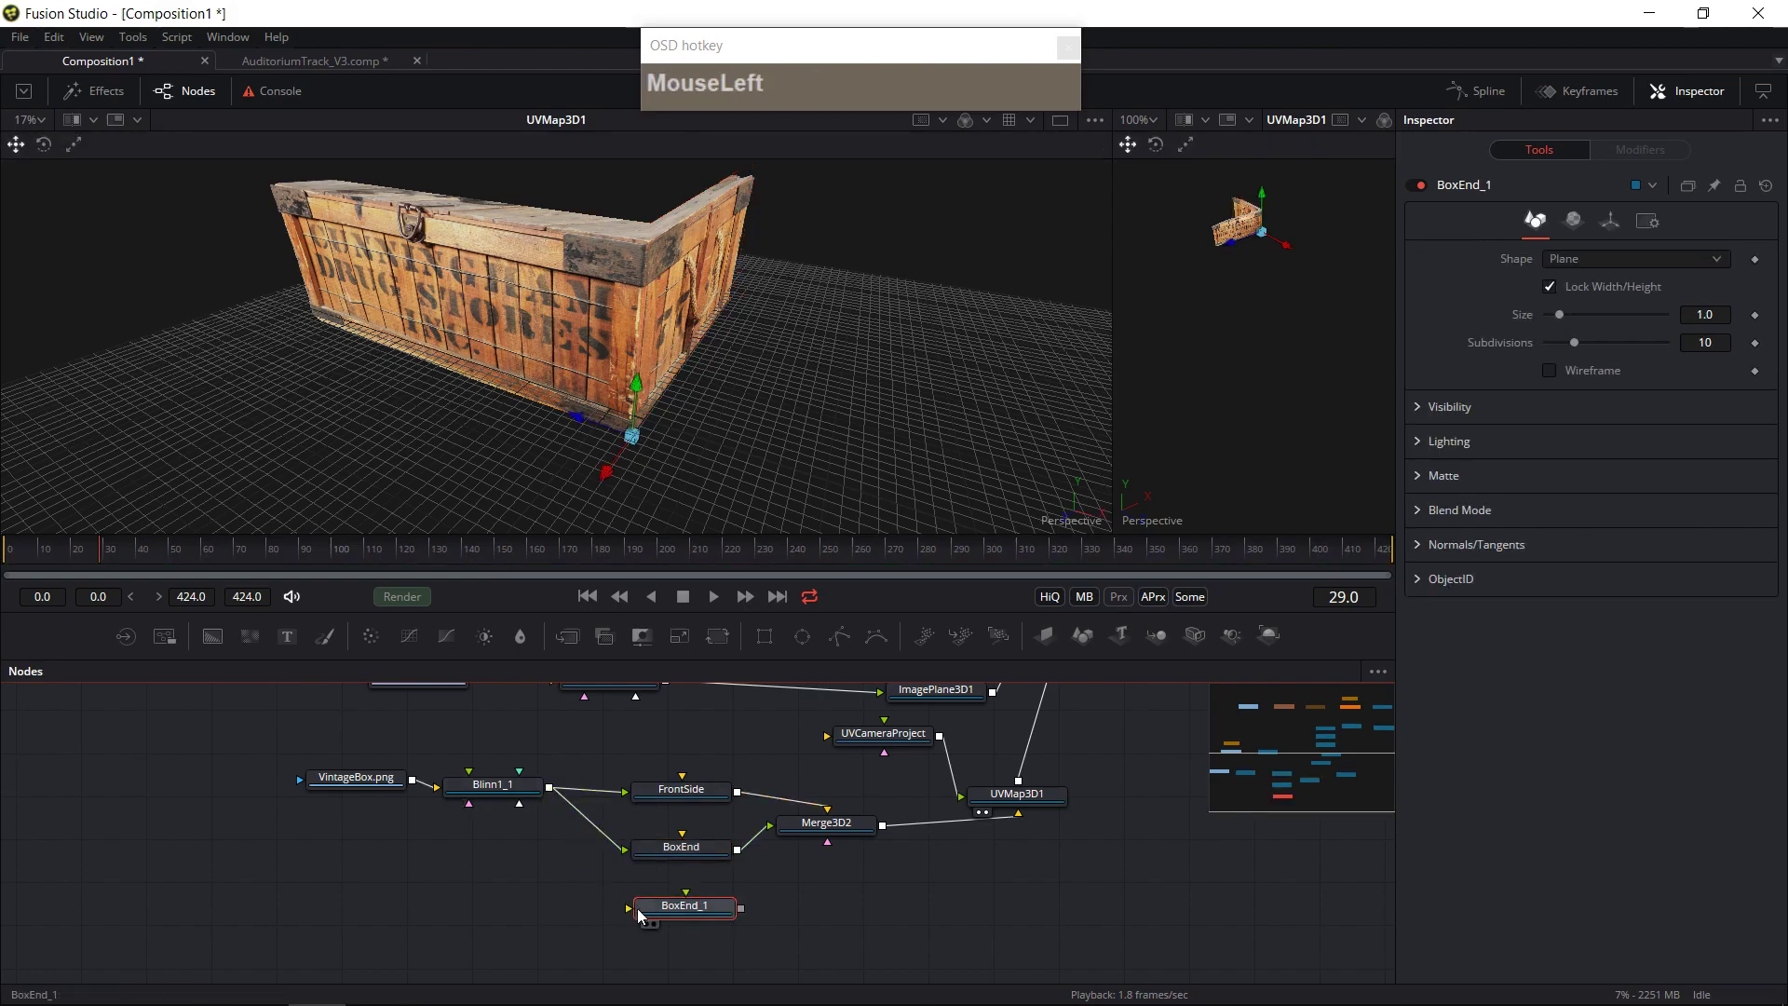
pyautogui.moveTo(551, 788); pyautogui.dragTo(629, 915)
pyautogui.moveTo(551, 791); pyautogui.dragTo(826, 844)
# - Show the BoxEnd_1 node in the second viewer
pyautogui.click(689, 924)
pyautogui.middleClick(889, 871)
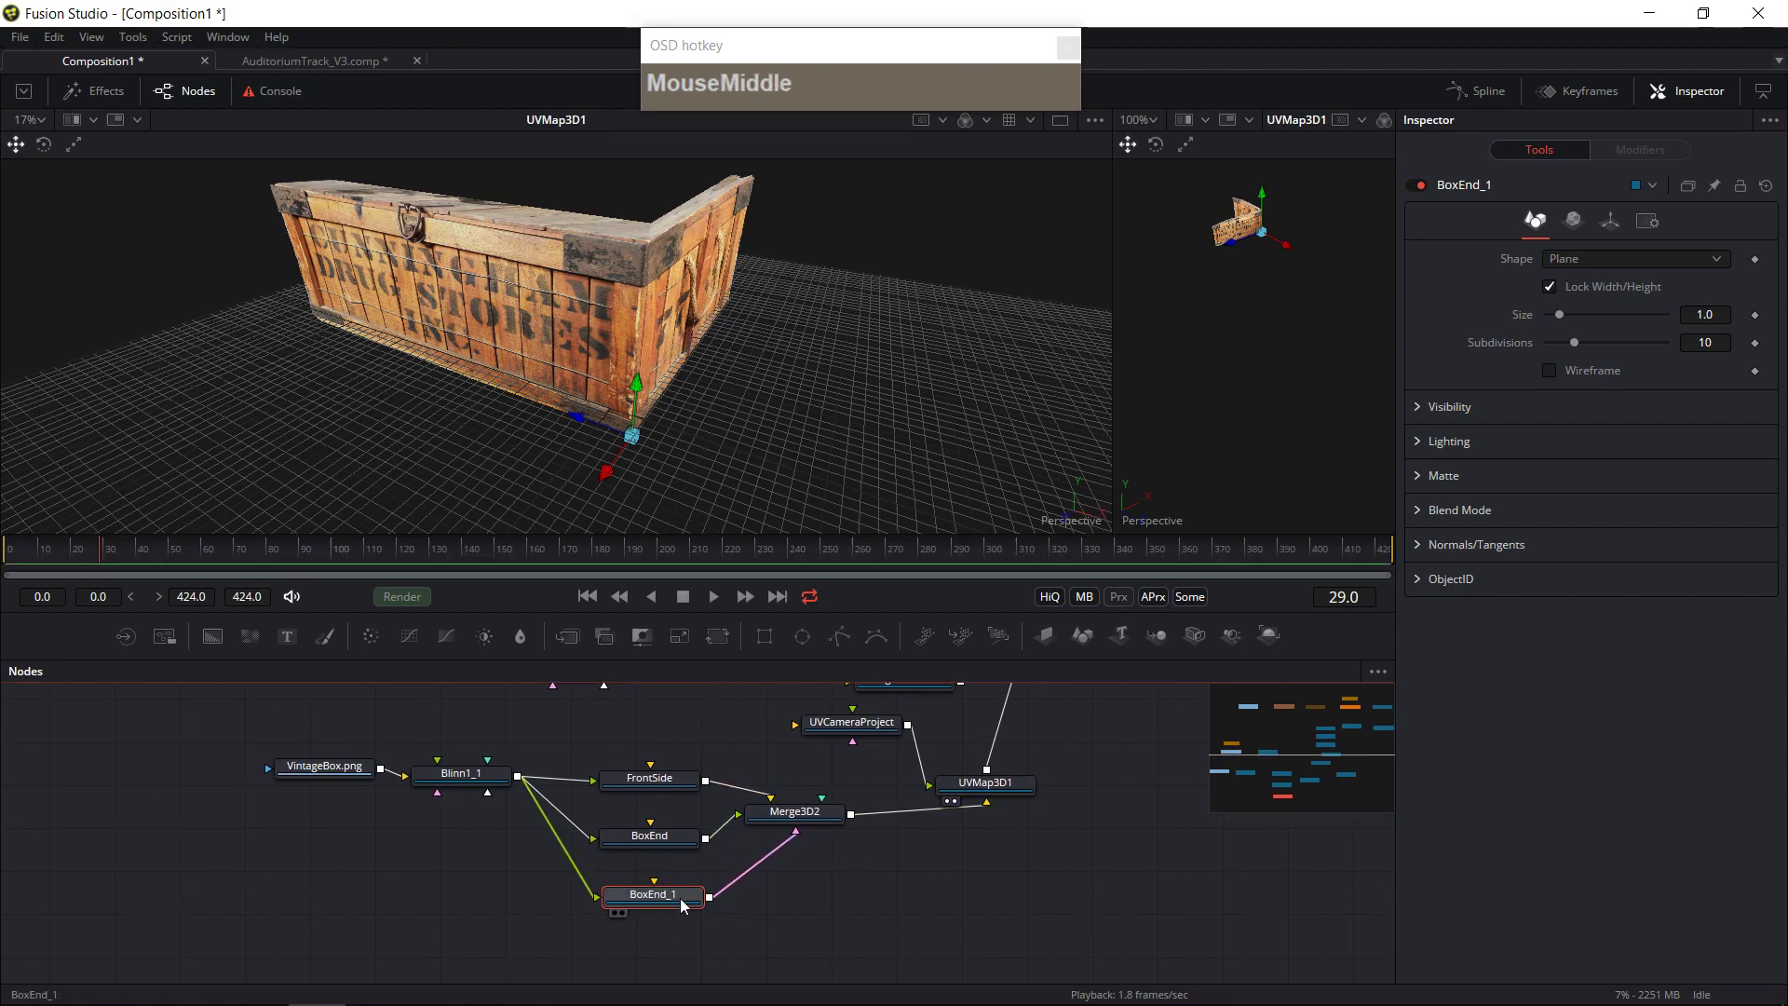
pyautogui.press('2')
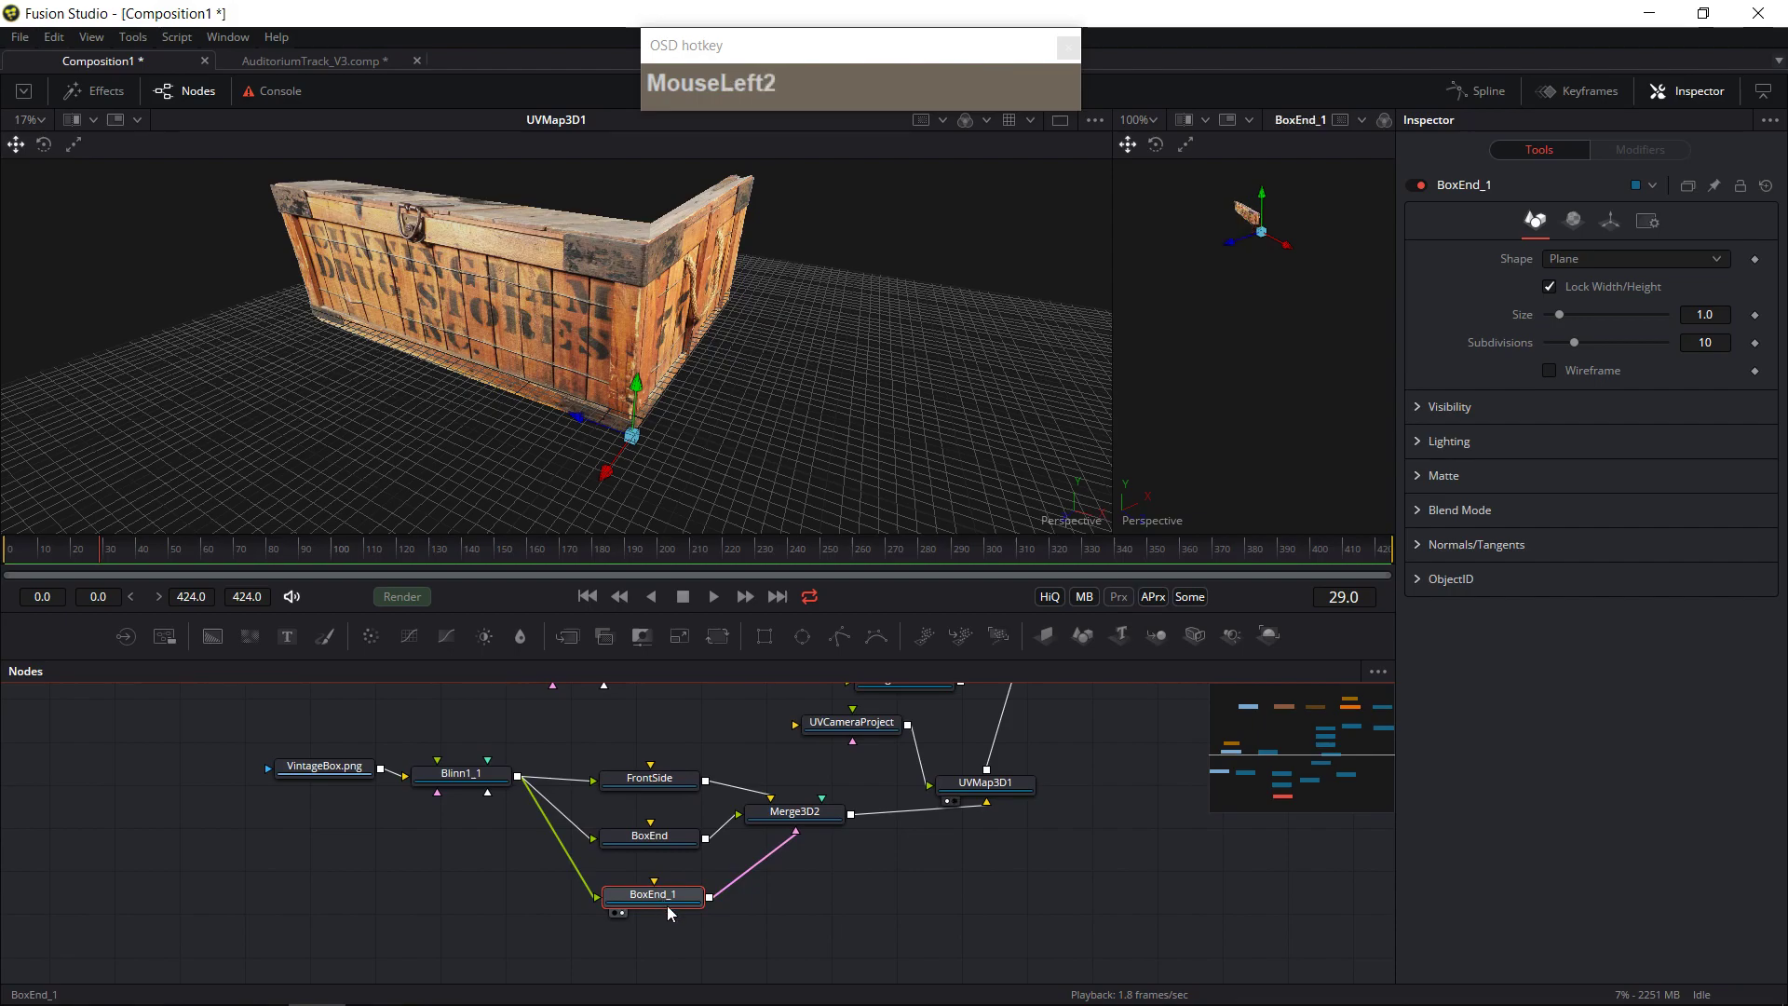
# - Rename the BoxEnd_1 node as BoxTop
pyautogui.press('F2')
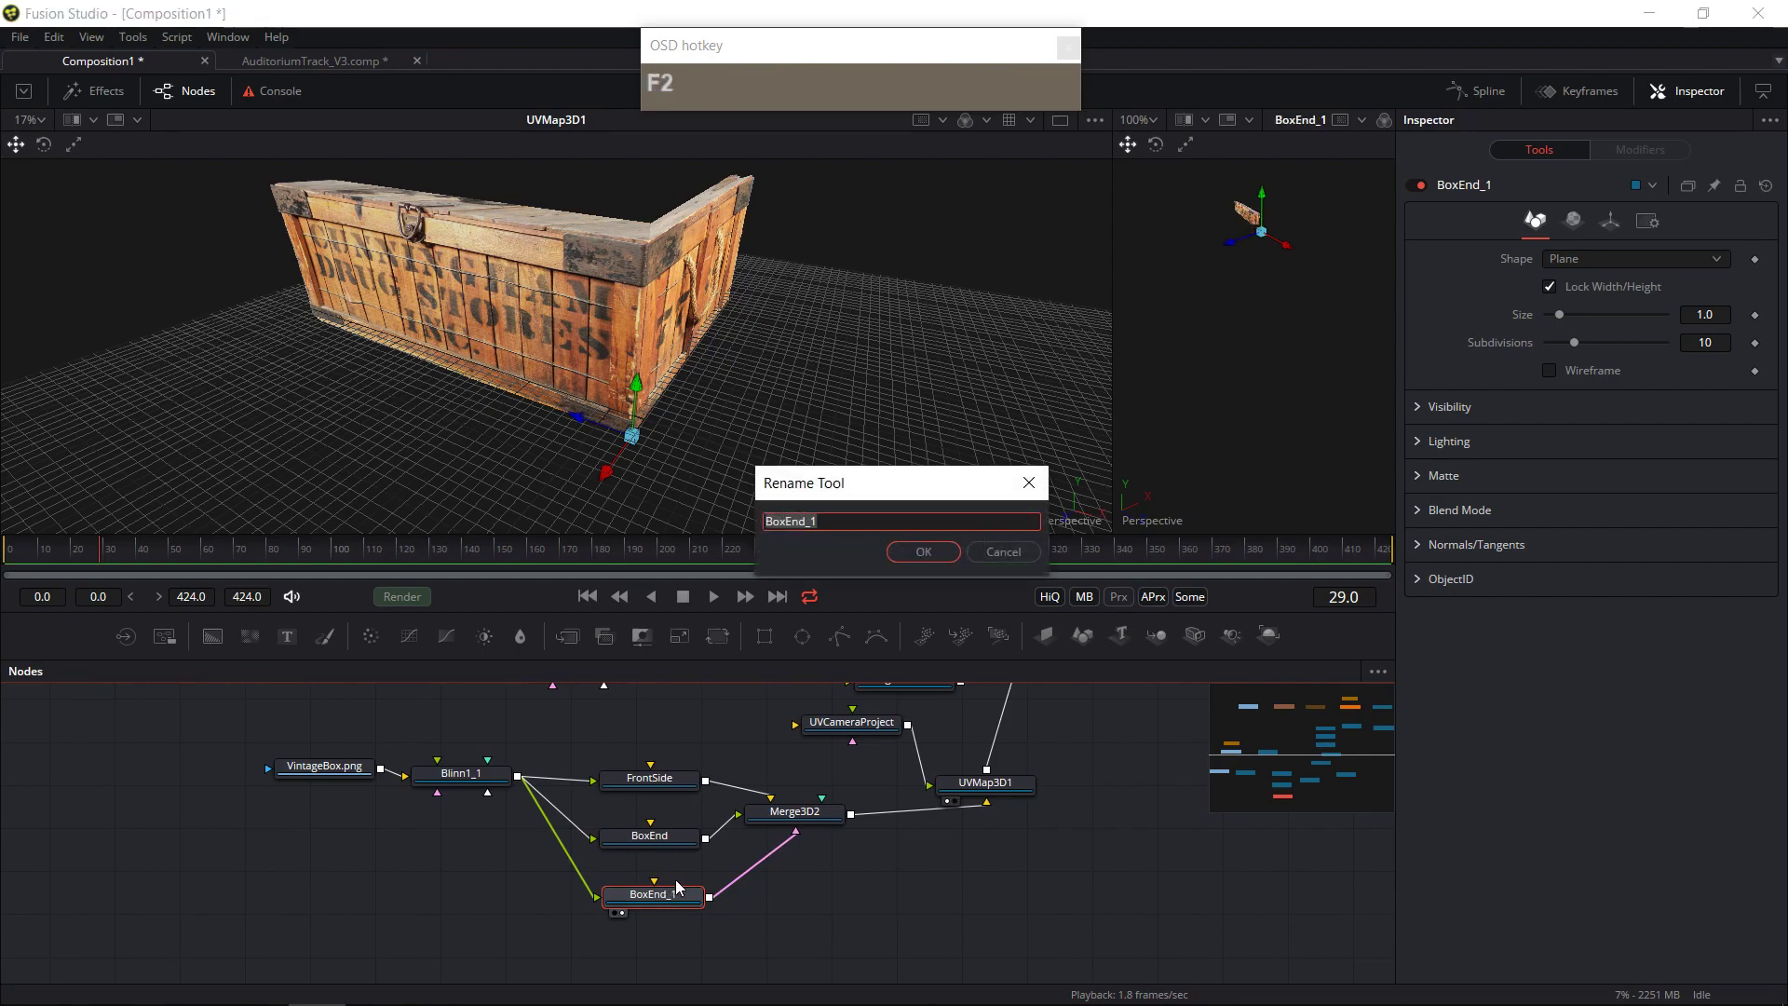
pyautogui.write('BoxTop')
pyautogui.press('Return')
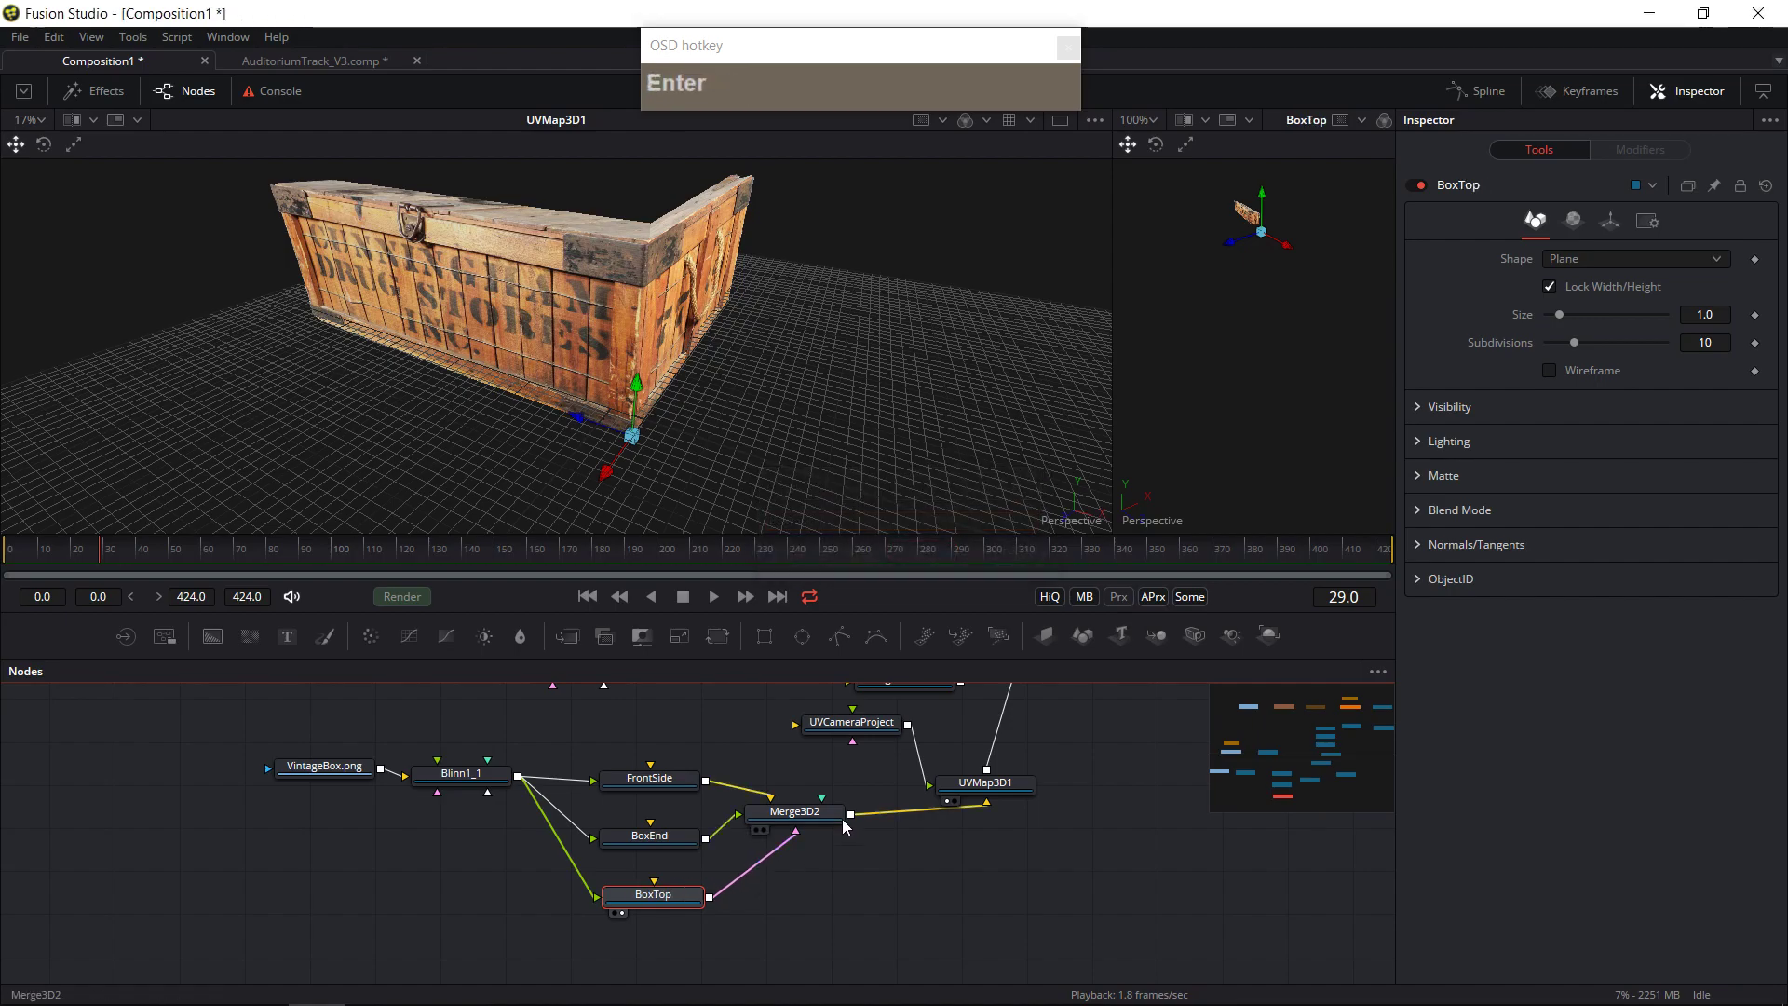
# - Raise the BoxTop plane to the crate's upper edge at about Y 4.04 and set its X rotation to 90
pyautogui.click(828, 819)
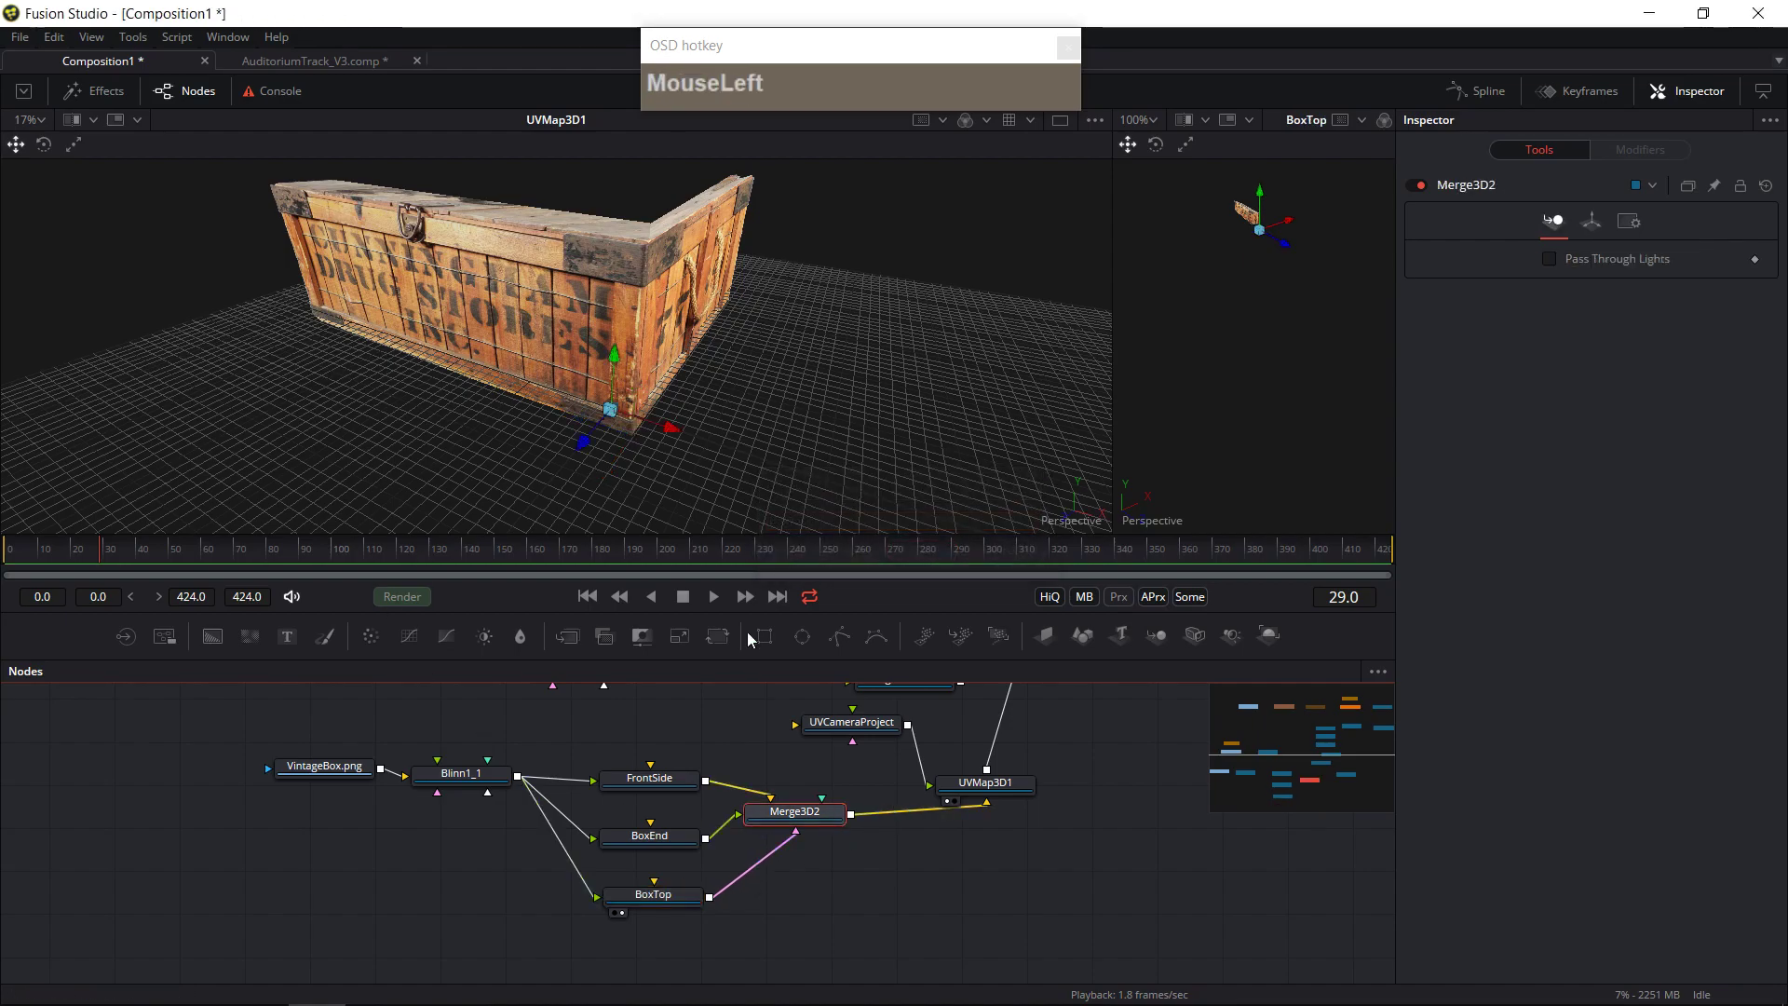
pyautogui.click(672, 904)
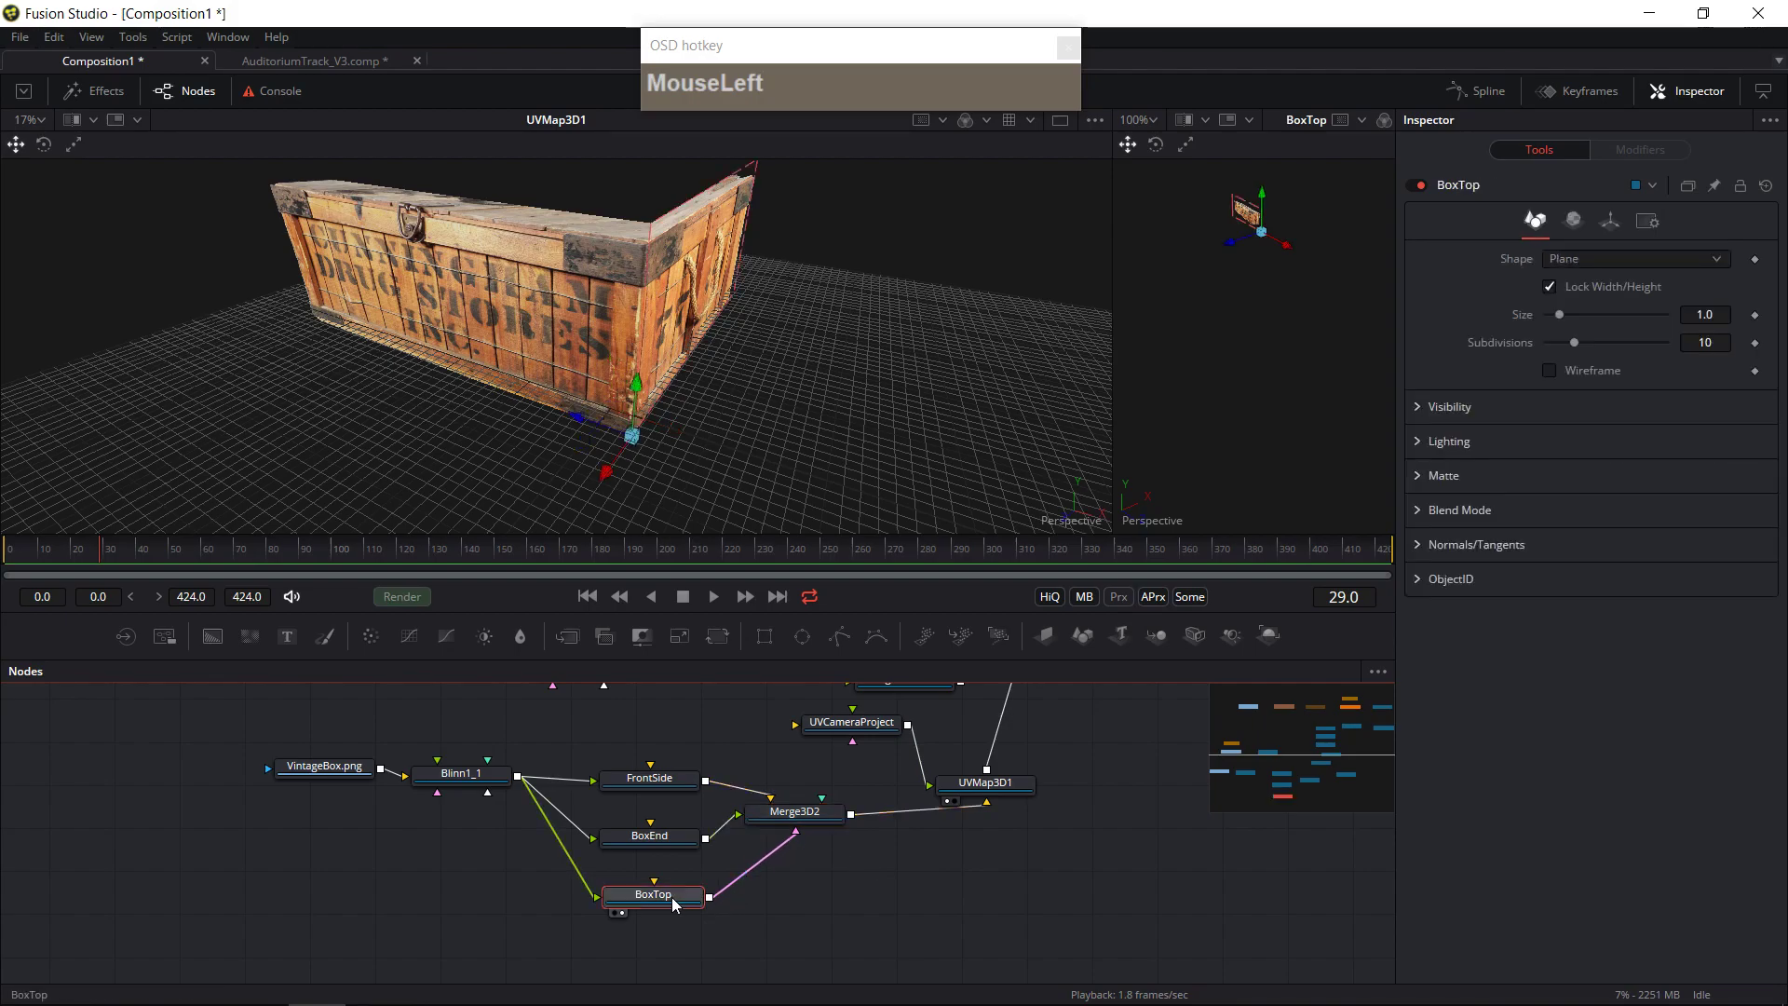
pyautogui.moveTo(634, 386); pyautogui.dragTo(649, 193)
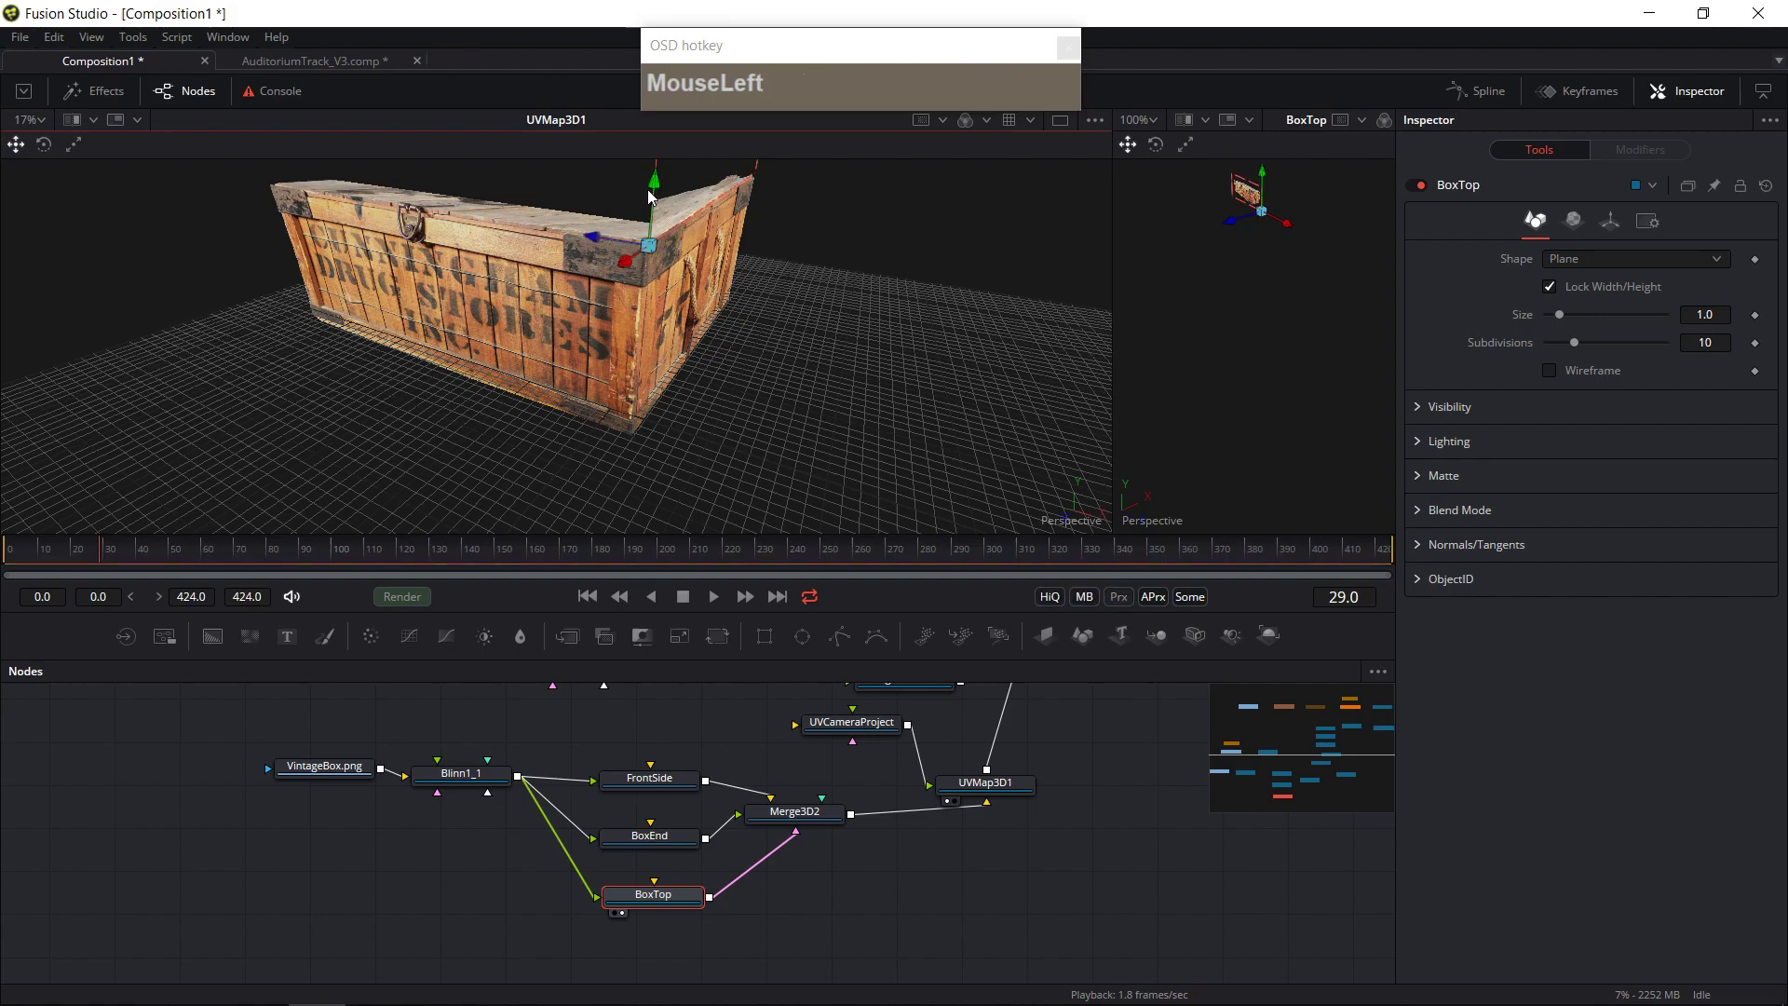
pyautogui.click(1609, 220)
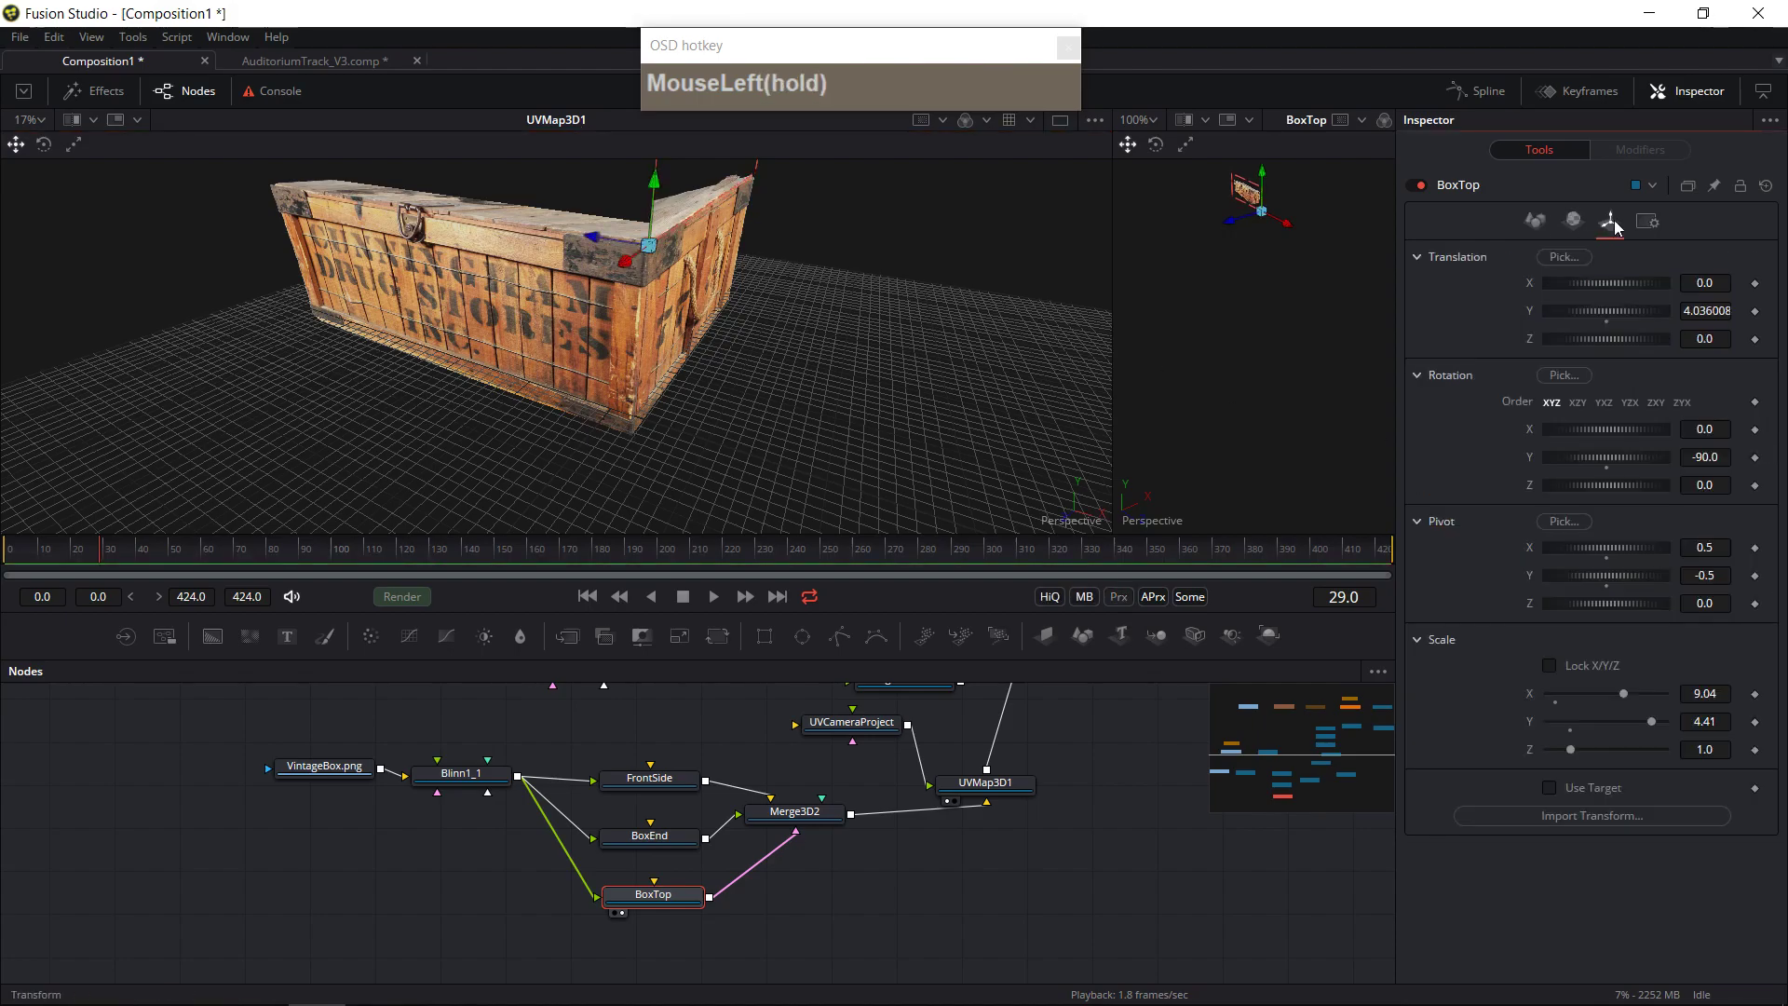
pyautogui.moveTo(1619, 429); pyautogui.dragTo(1732, 480)
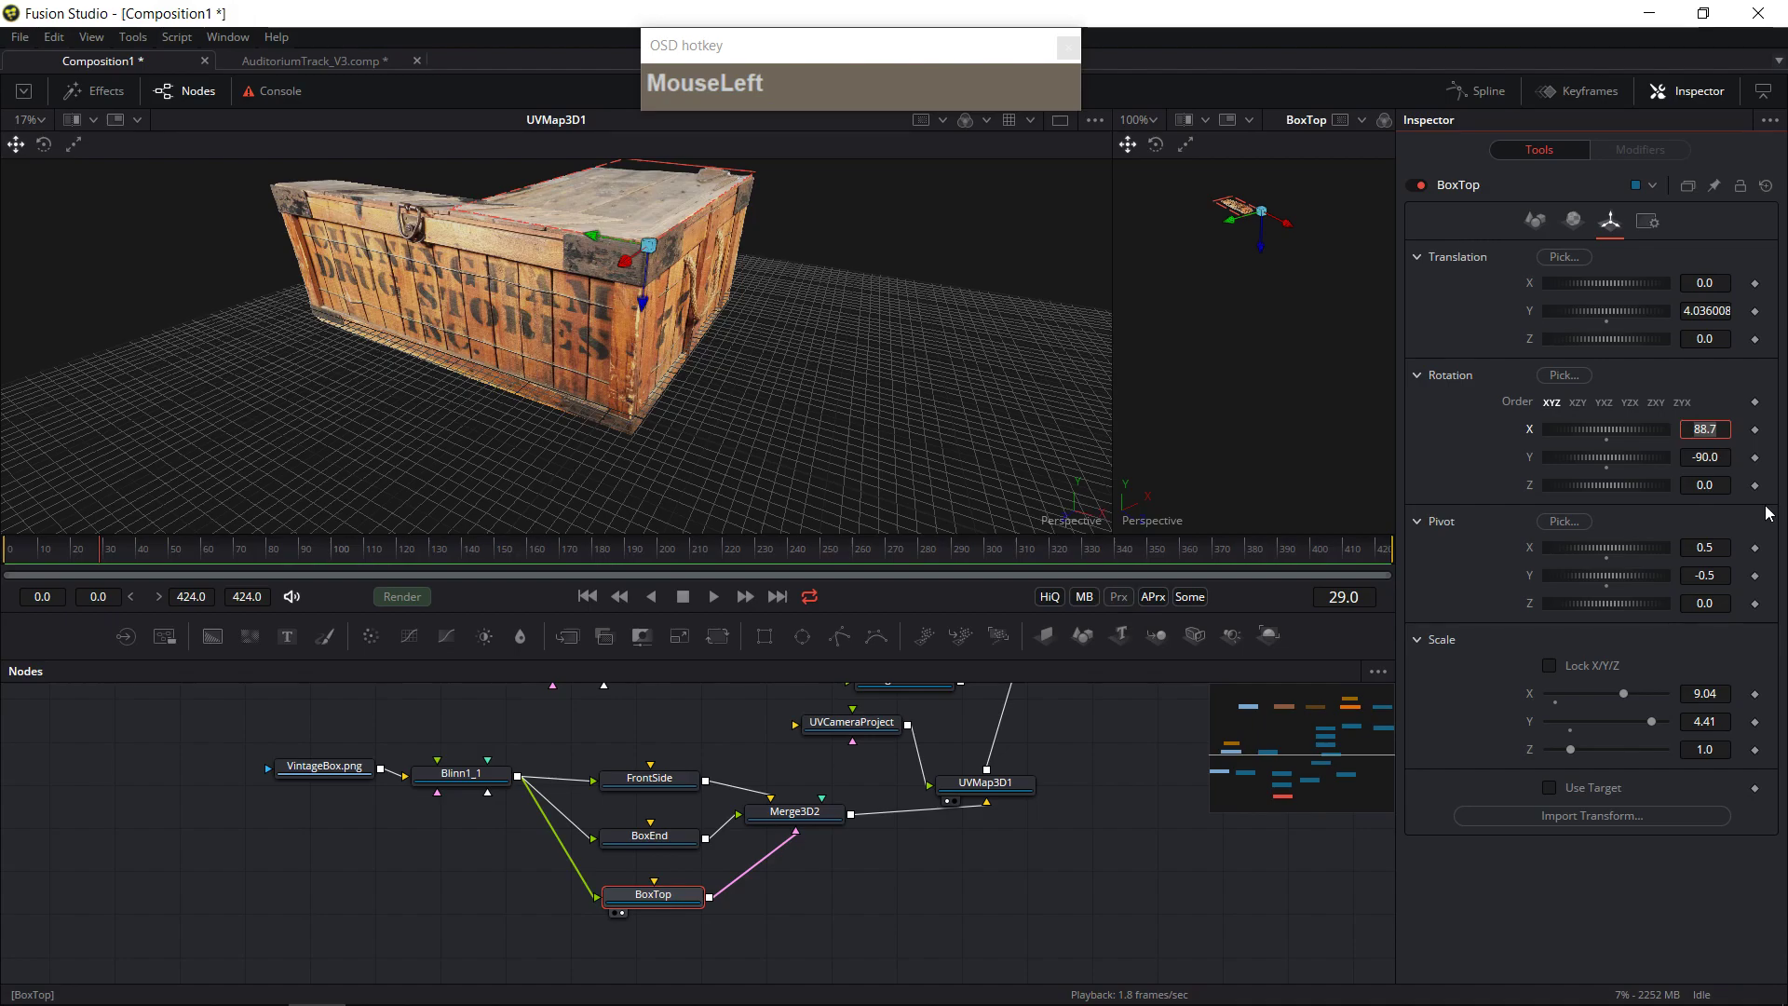
pyautogui.write('90')
pyautogui.press('Tab')
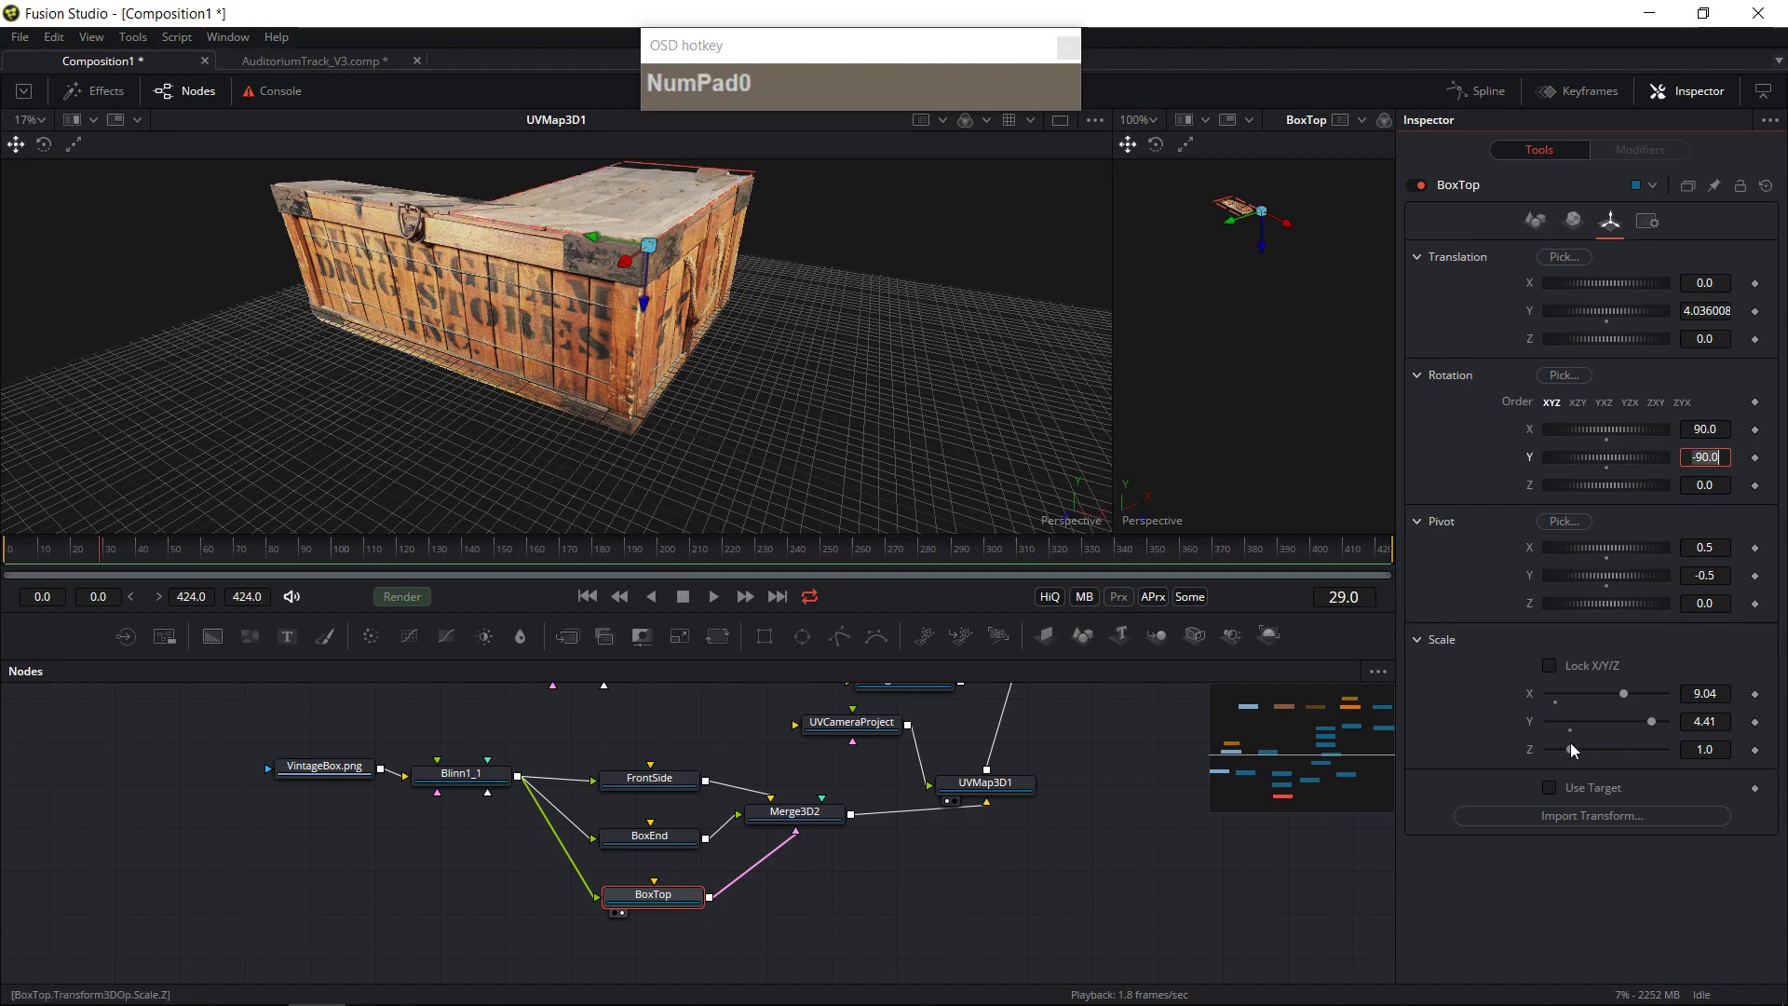
# - Scale BoxTop to X 7.94 and Y 11.02 so the plane covers the crate's whole lid
pyautogui.moveTo(1624, 692); pyautogui.dragTo(1664, 721)
pyautogui.click(1697, 722)
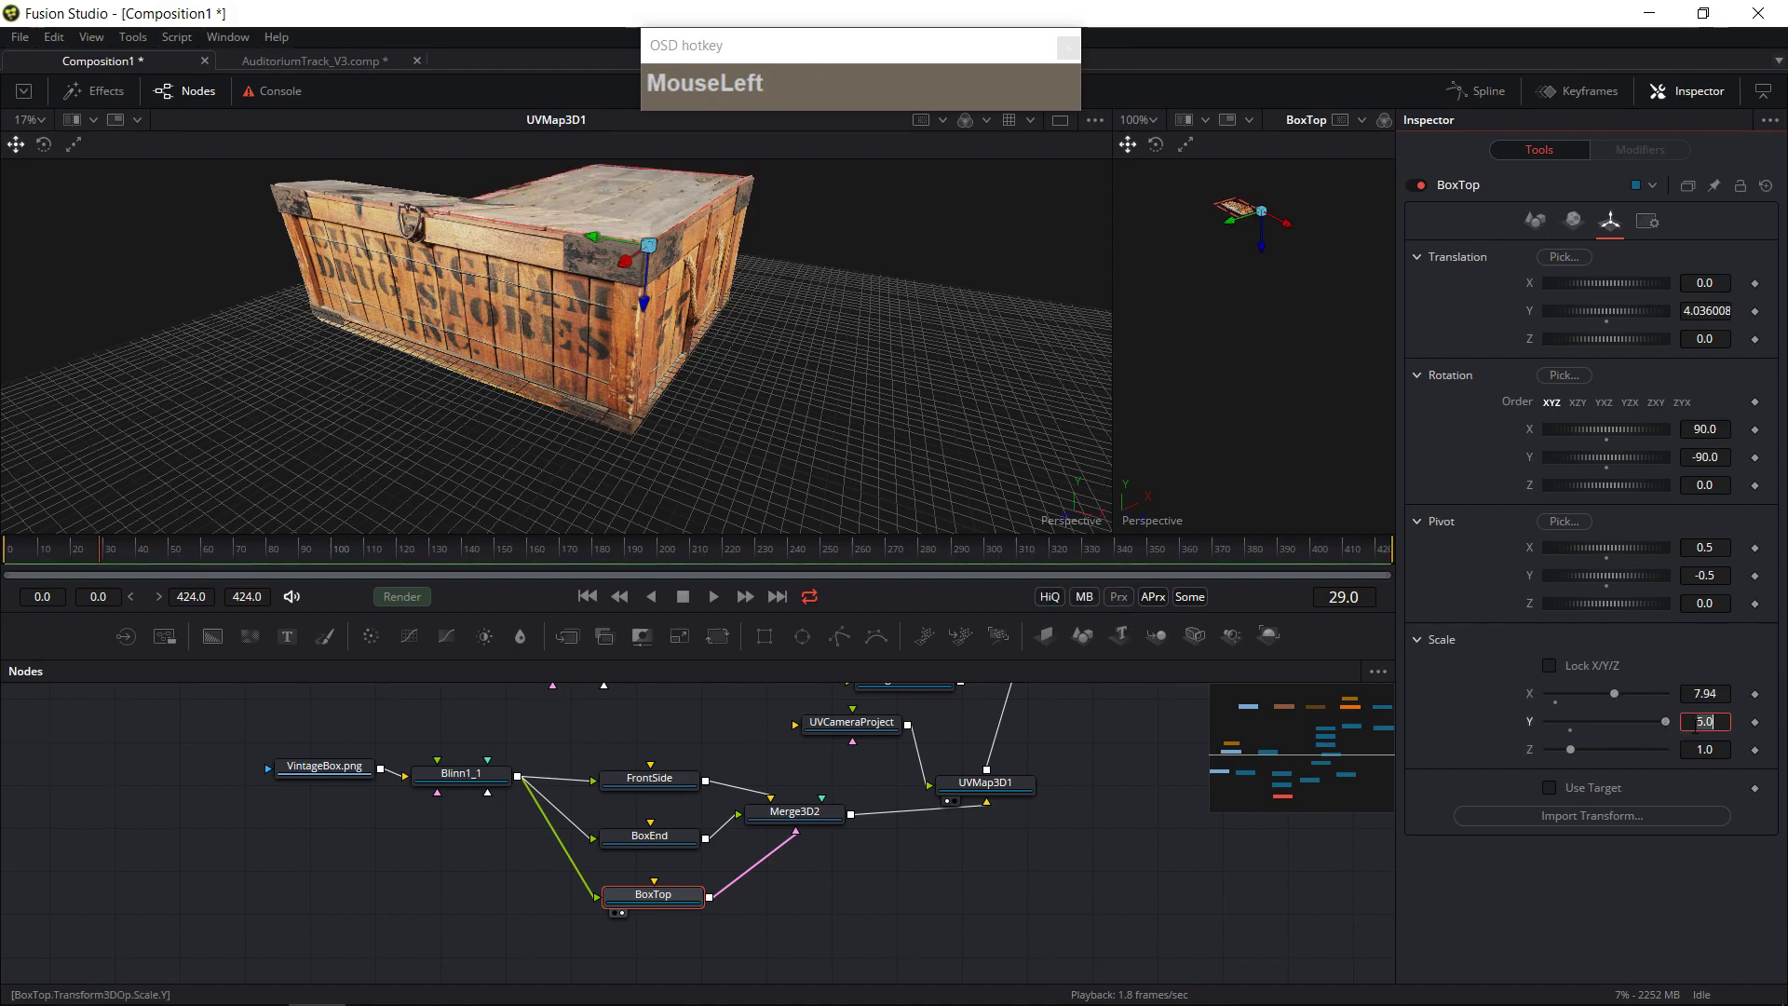
pyautogui.write('10')
pyautogui.press('Tab')
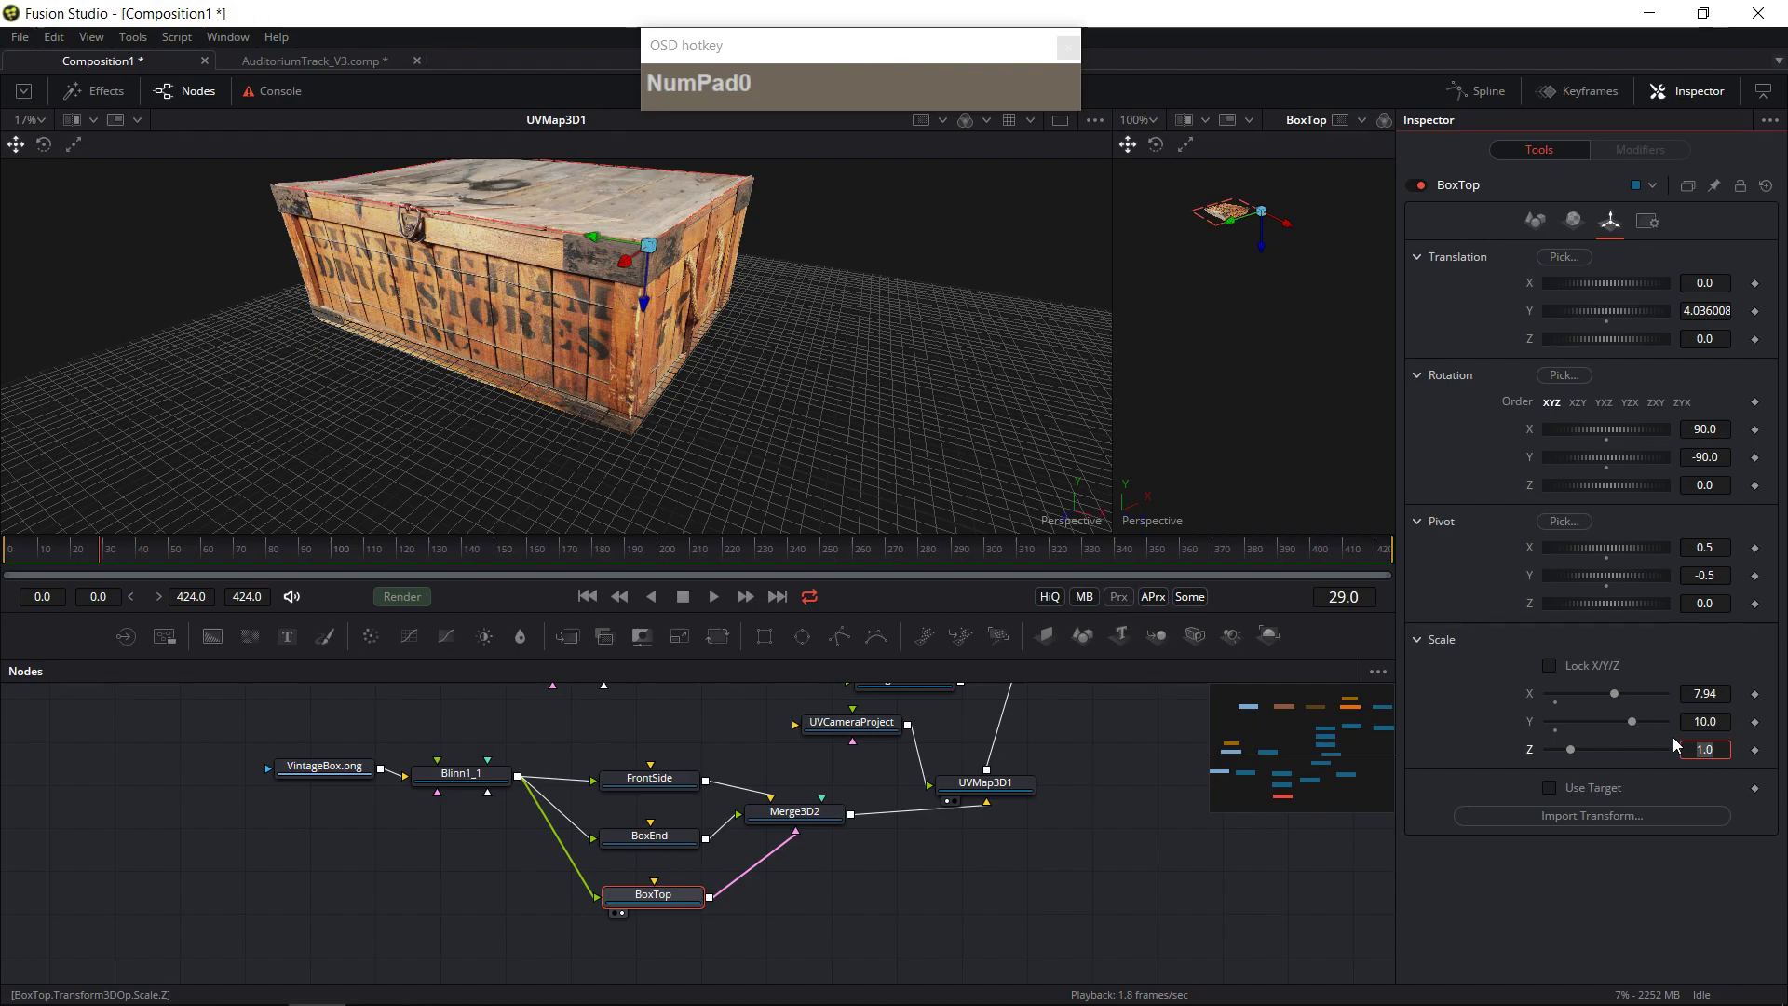
pyautogui.click(1723, 721)
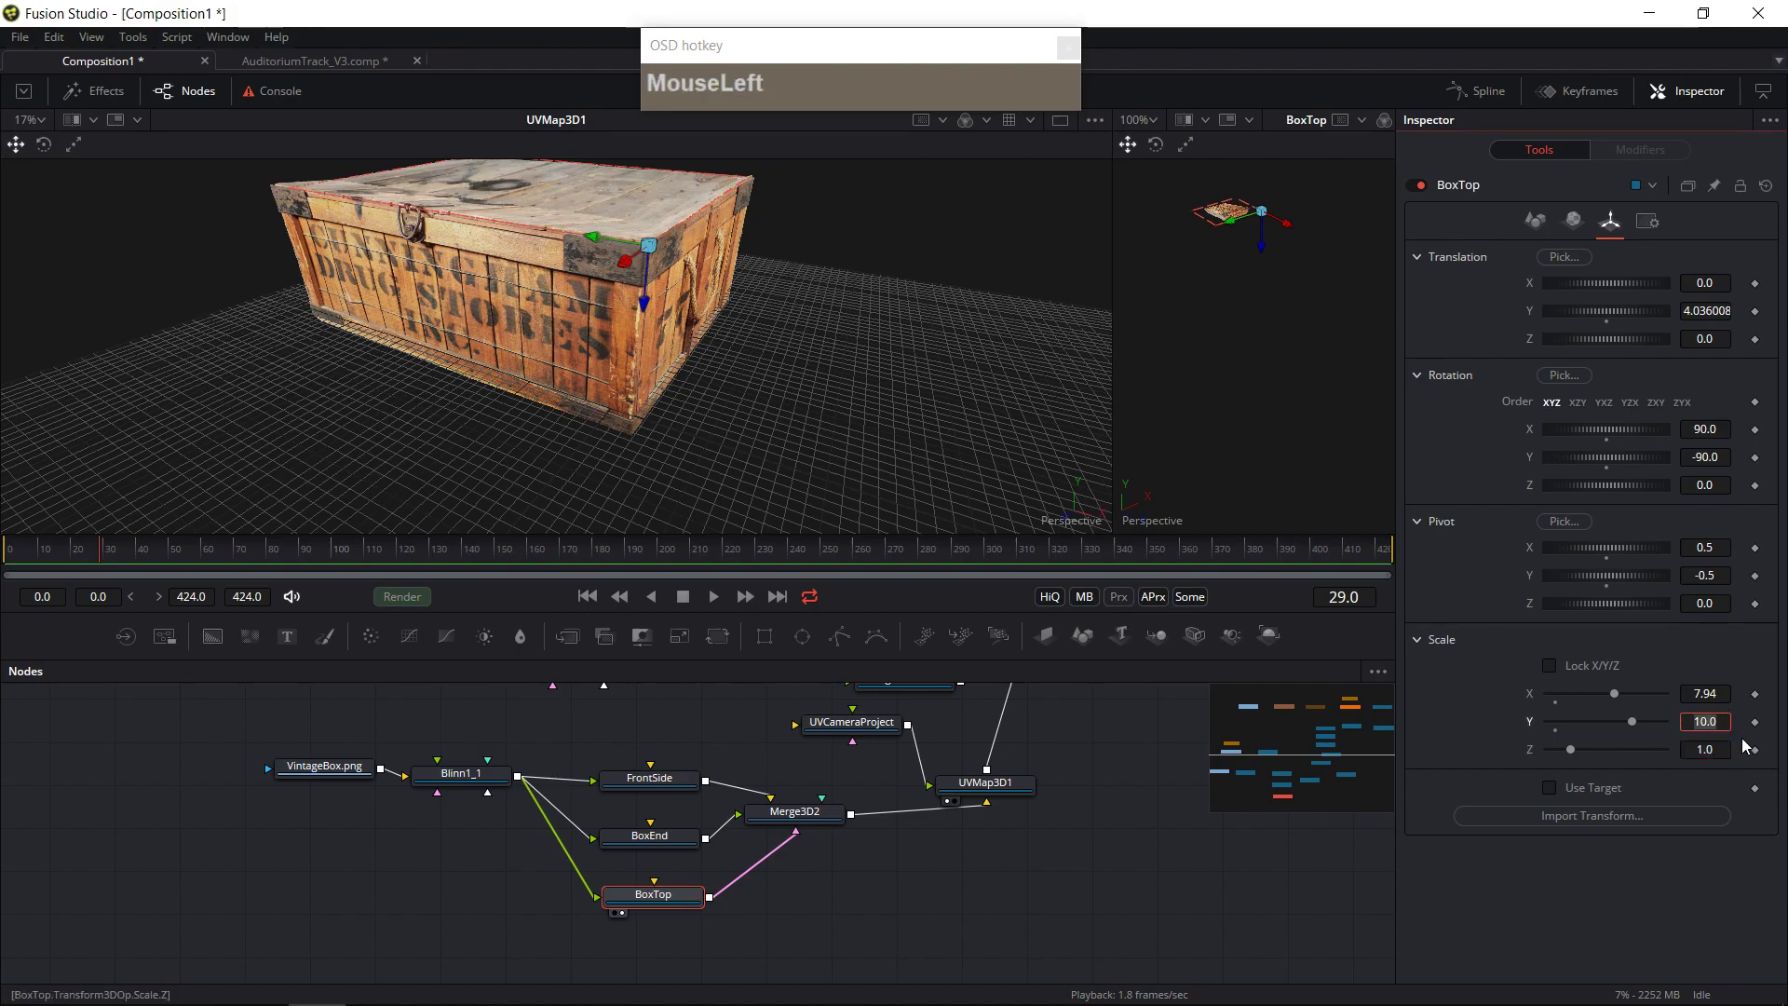
pyautogui.write('3')
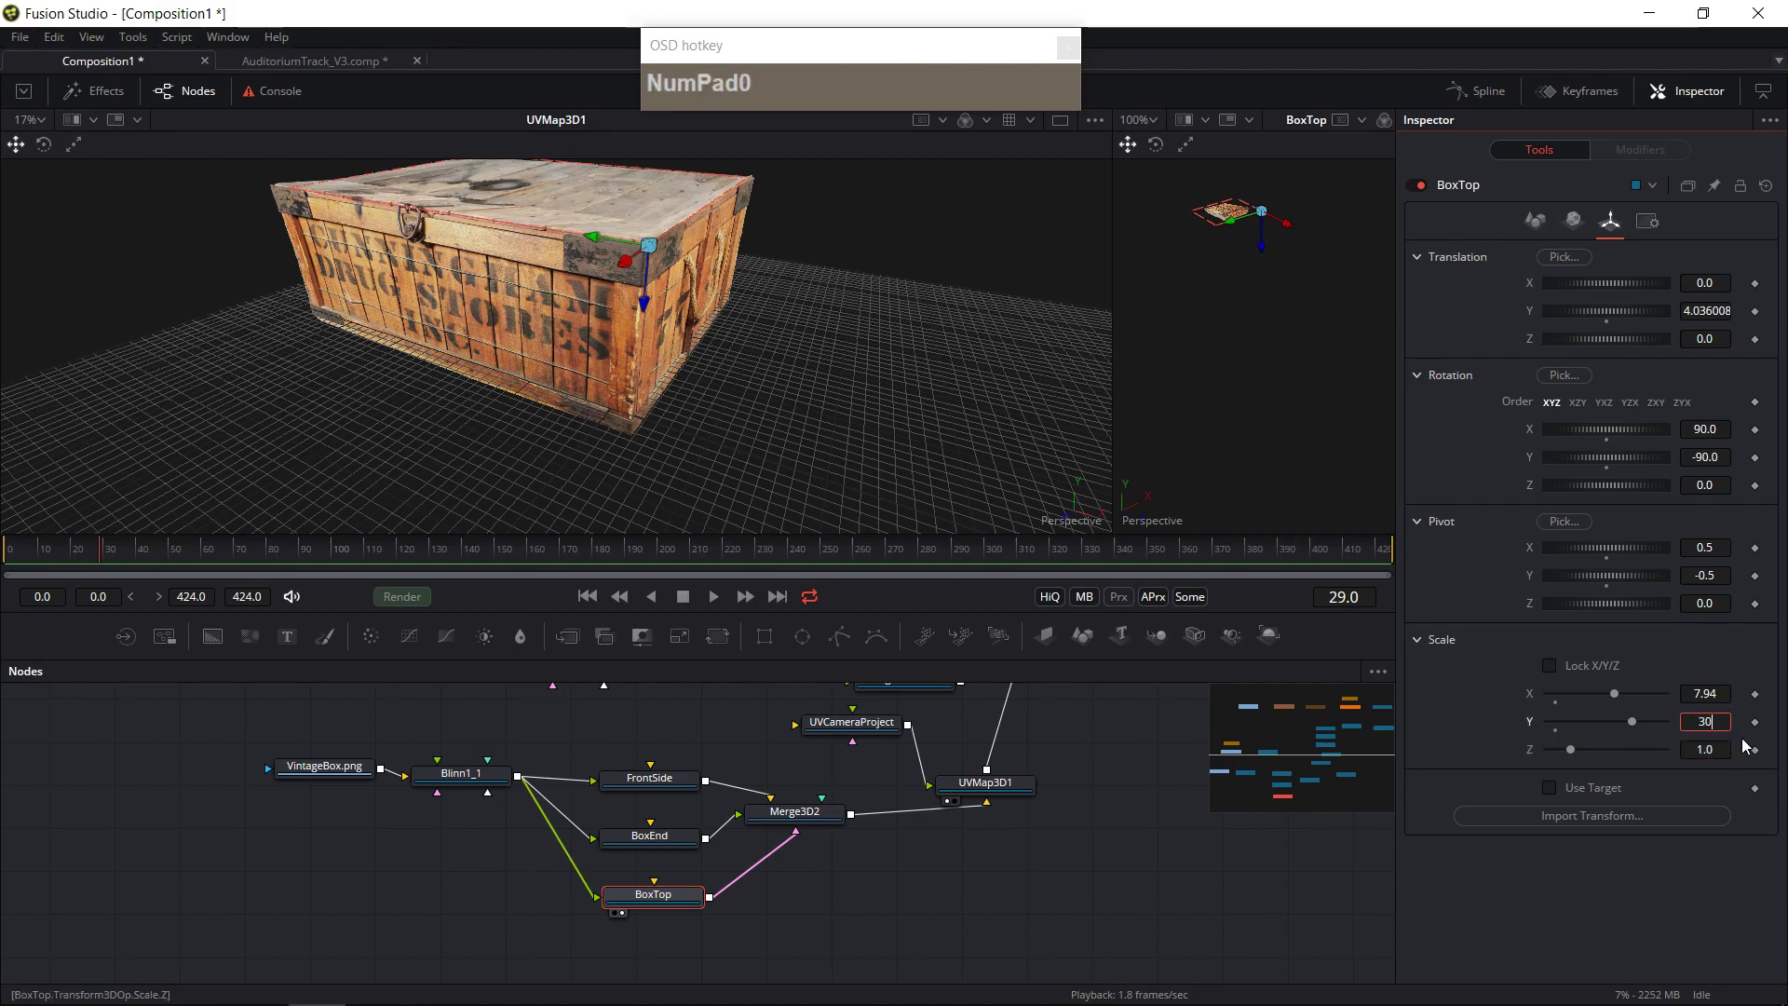
pyautogui.write('0')
pyautogui.press('Tab')
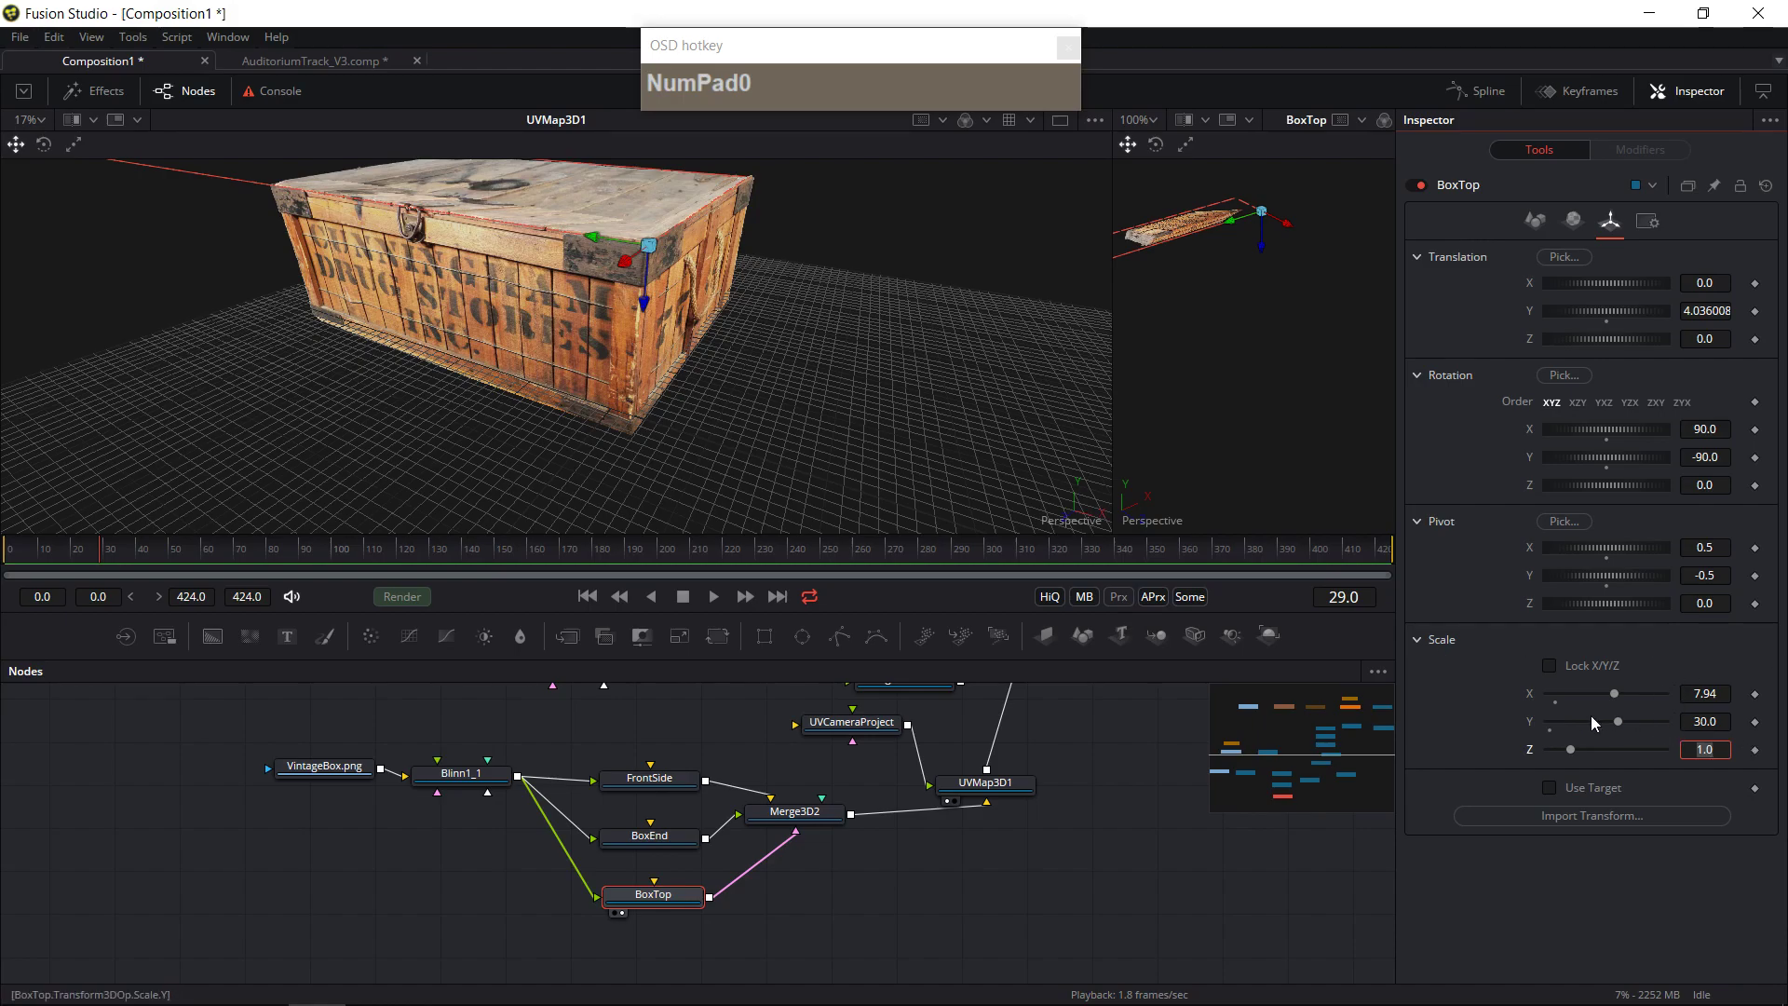
pyautogui.moveTo(1617, 721); pyautogui.dragTo(1576, 724)
pyautogui.click(862, 395)
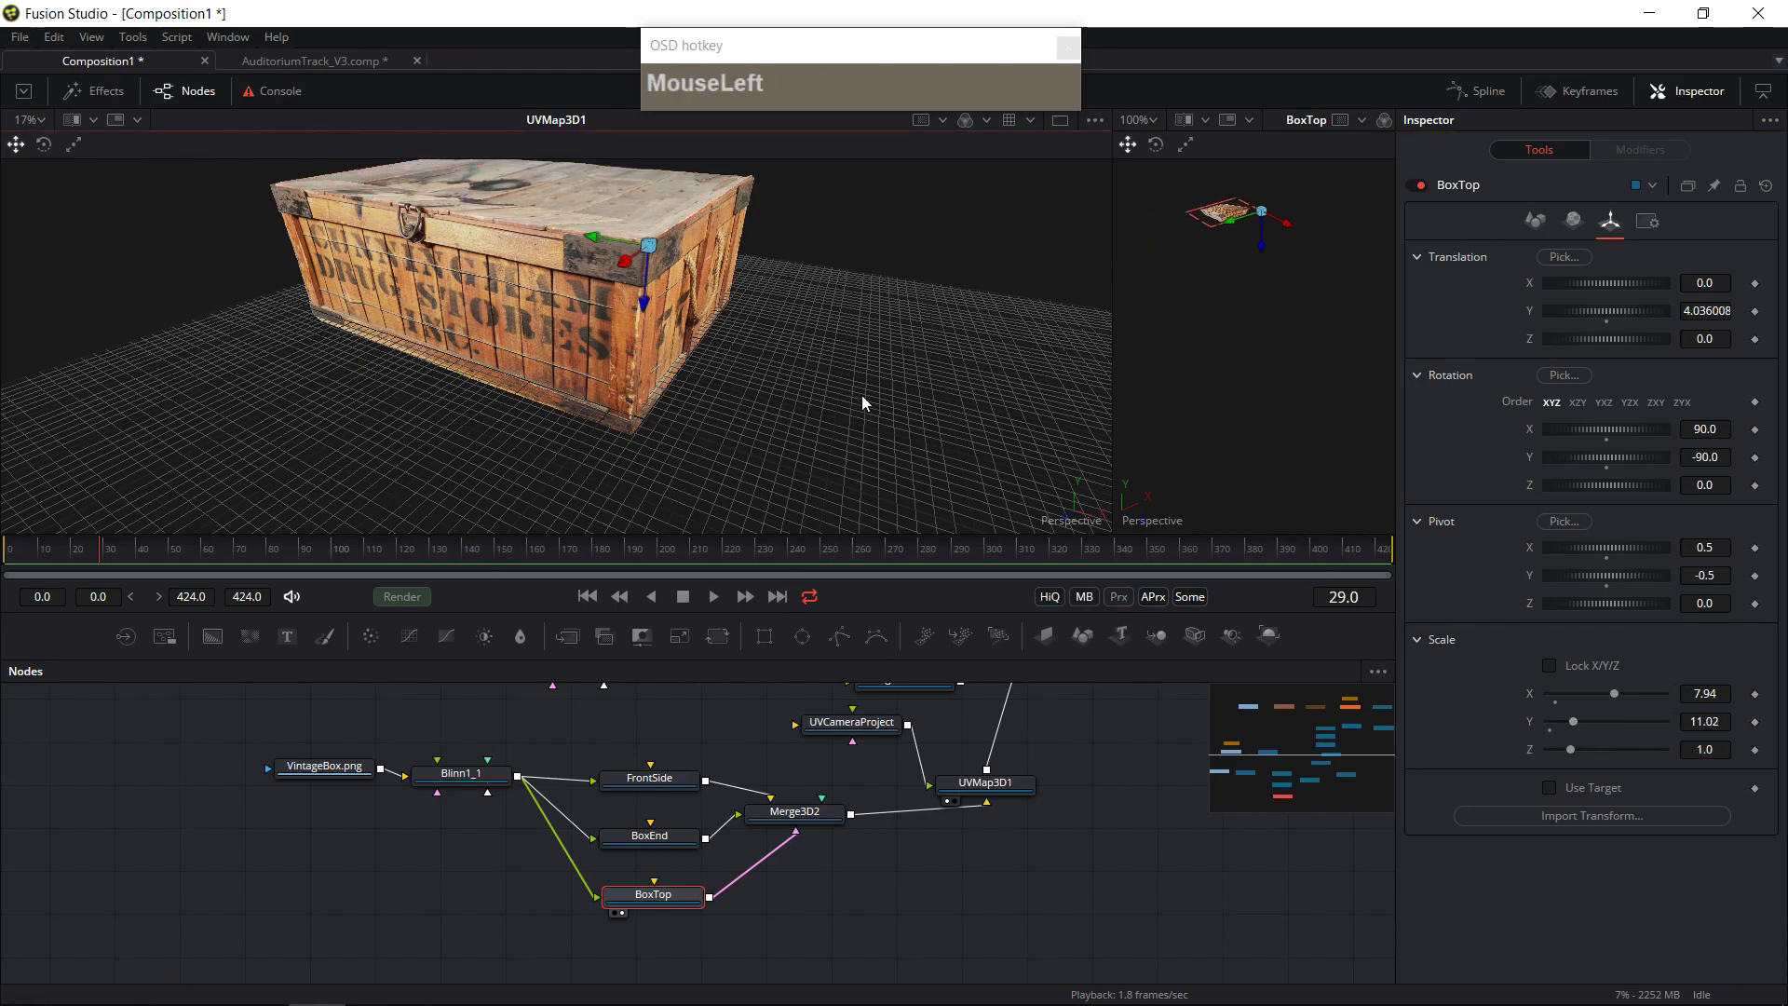
pyautogui.moveTo(712, 401); pyautogui.dragTo(710, 342)
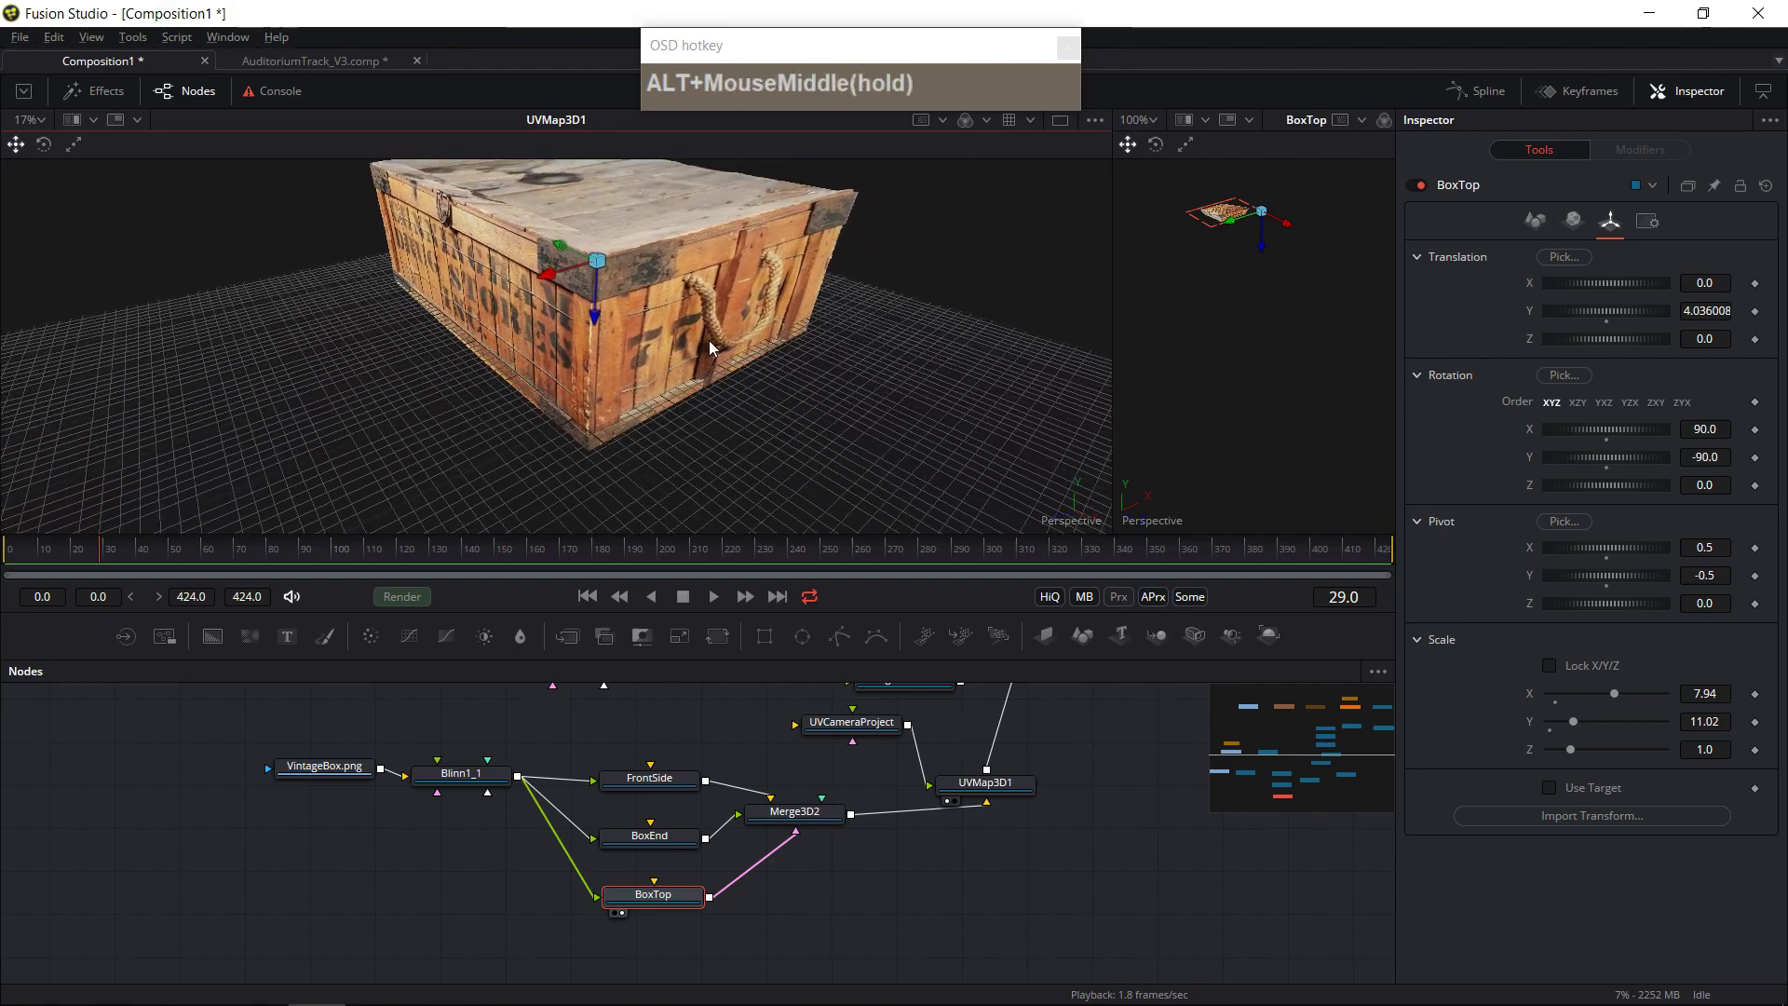
pyautogui.moveTo(595, 315)
pyautogui.mouseDown()
pyautogui.moveTo(668, 530)
pyautogui.moveTo(850, 285)
pyautogui.moveTo(667, 222)
pyautogui.moveTo(797, 309)
pyautogui.moveTo(605, 317)
pyautogui.mouseUp()
pyautogui.hotkey('ctrl', 'z')
# - Lower BoxEnd's Y scale slightly to meet the lid and set FrontSide's Y scale to 4.055, checking the edges from several angles
pyautogui.click(672, 834)
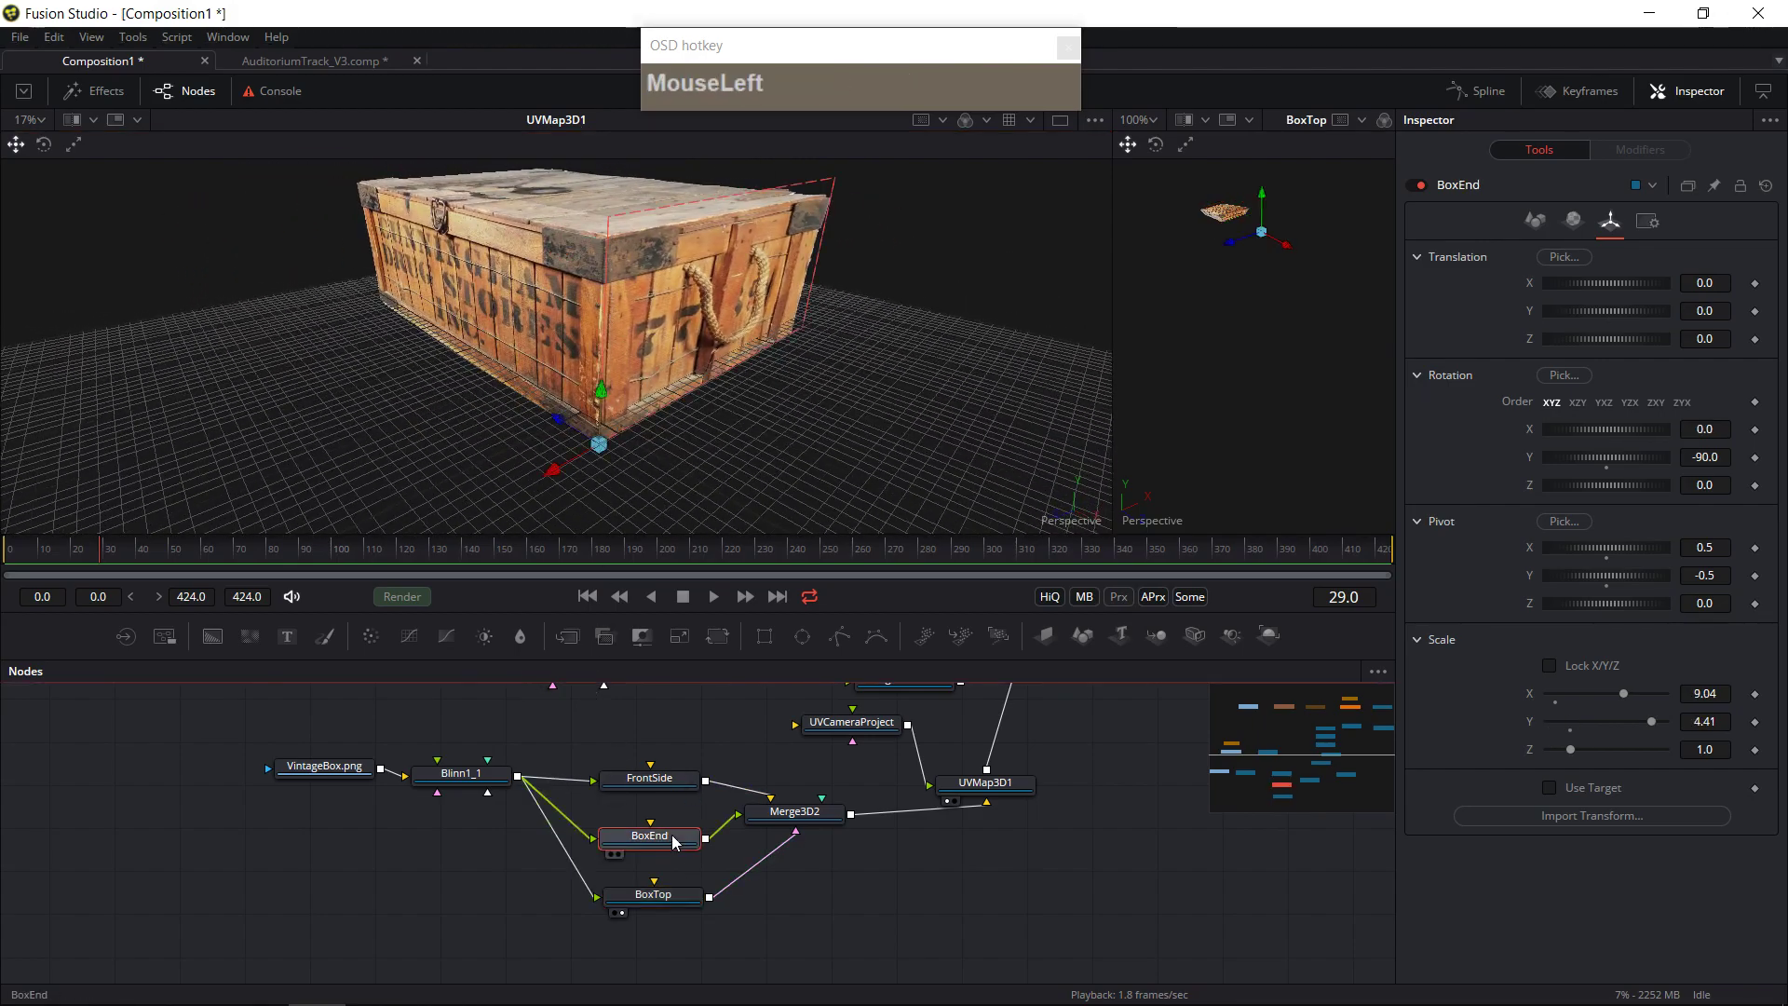
pyautogui.moveTo(718, 412); pyautogui.dragTo(759, 358)
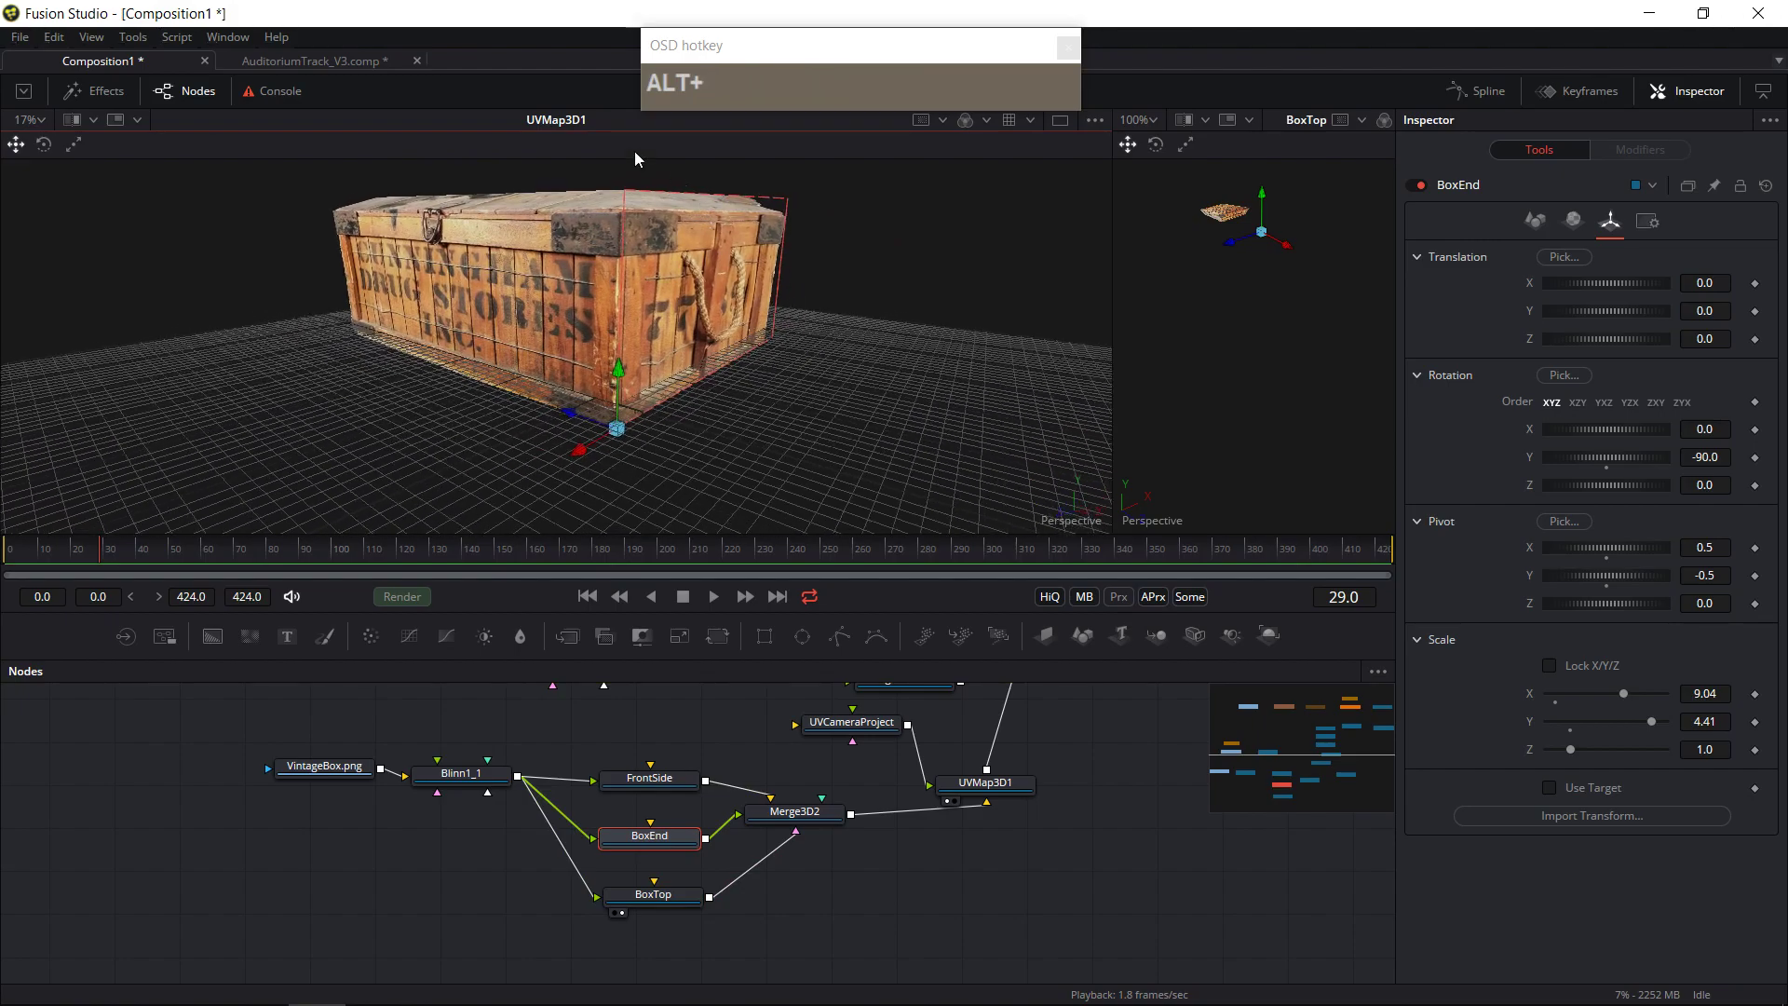
pyautogui.moveTo(1649, 723); pyautogui.dragTo(1640, 722)
pyautogui.click(654, 788)
pyautogui.moveTo(1650, 723); pyautogui.dragTo(1640, 725)
pyautogui.keyDown('alt'); pyautogui.middleClick(762, 460); pyautogui.keyUp('alt')
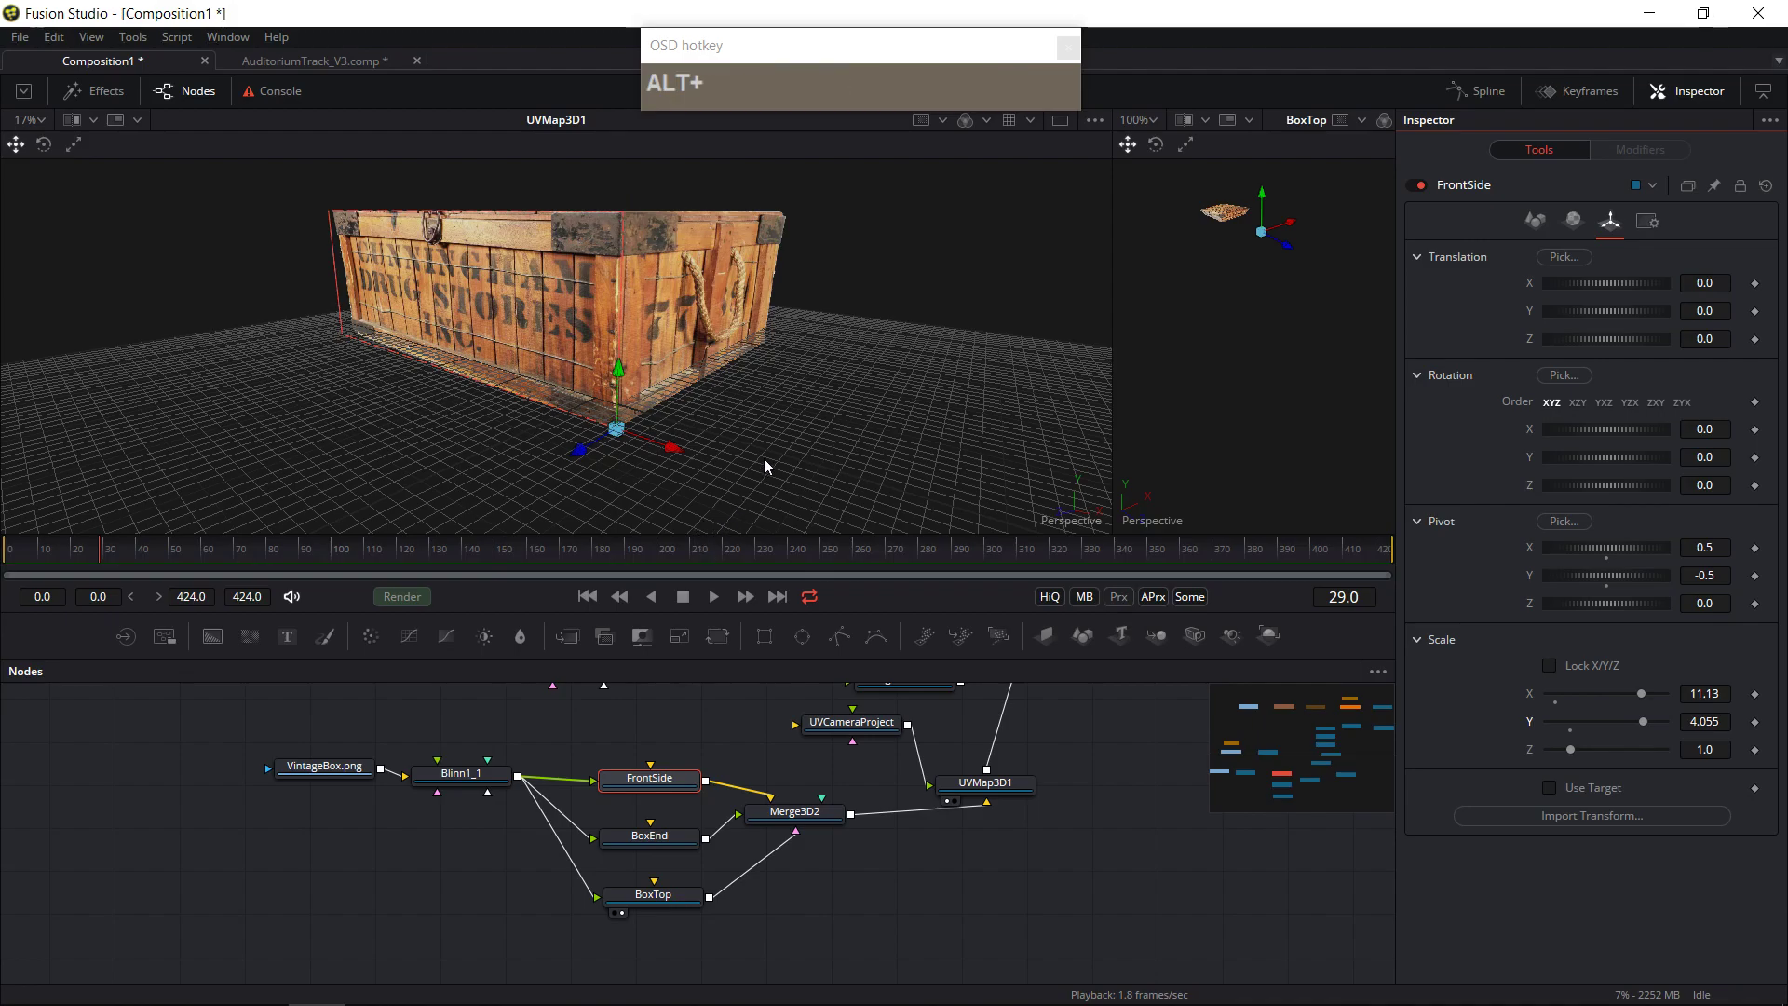
pyautogui.moveTo(773, 443)
pyautogui.mouseDown()
pyautogui.moveTo(769, 503)
pyautogui.moveTo(573, 475)
pyautogui.moveTo(652, 523)
pyautogui.moveTo(514, 456)
pyautogui.moveTo(866, 548)
pyautogui.moveTo(846, 472)
pyautogui.moveTo(784, 501)
pyautogui.moveTo(773, 466)
pyautogui.mouseUp()
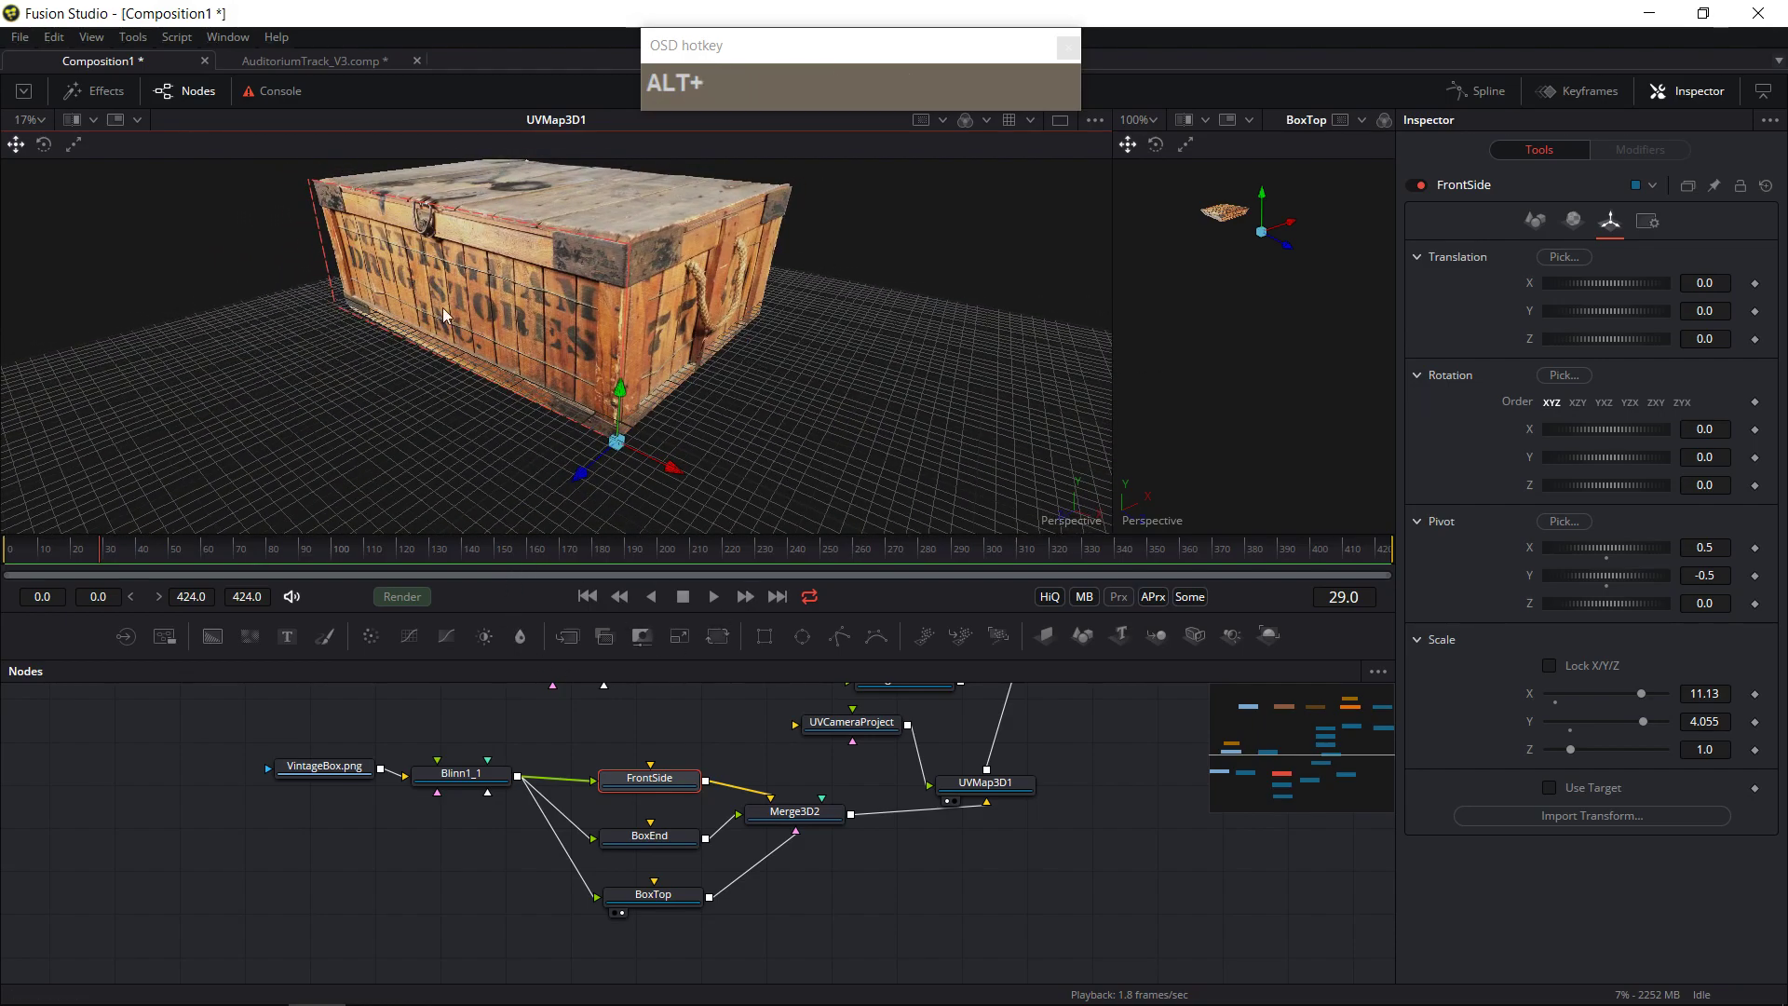
pyautogui.click(641, 299)
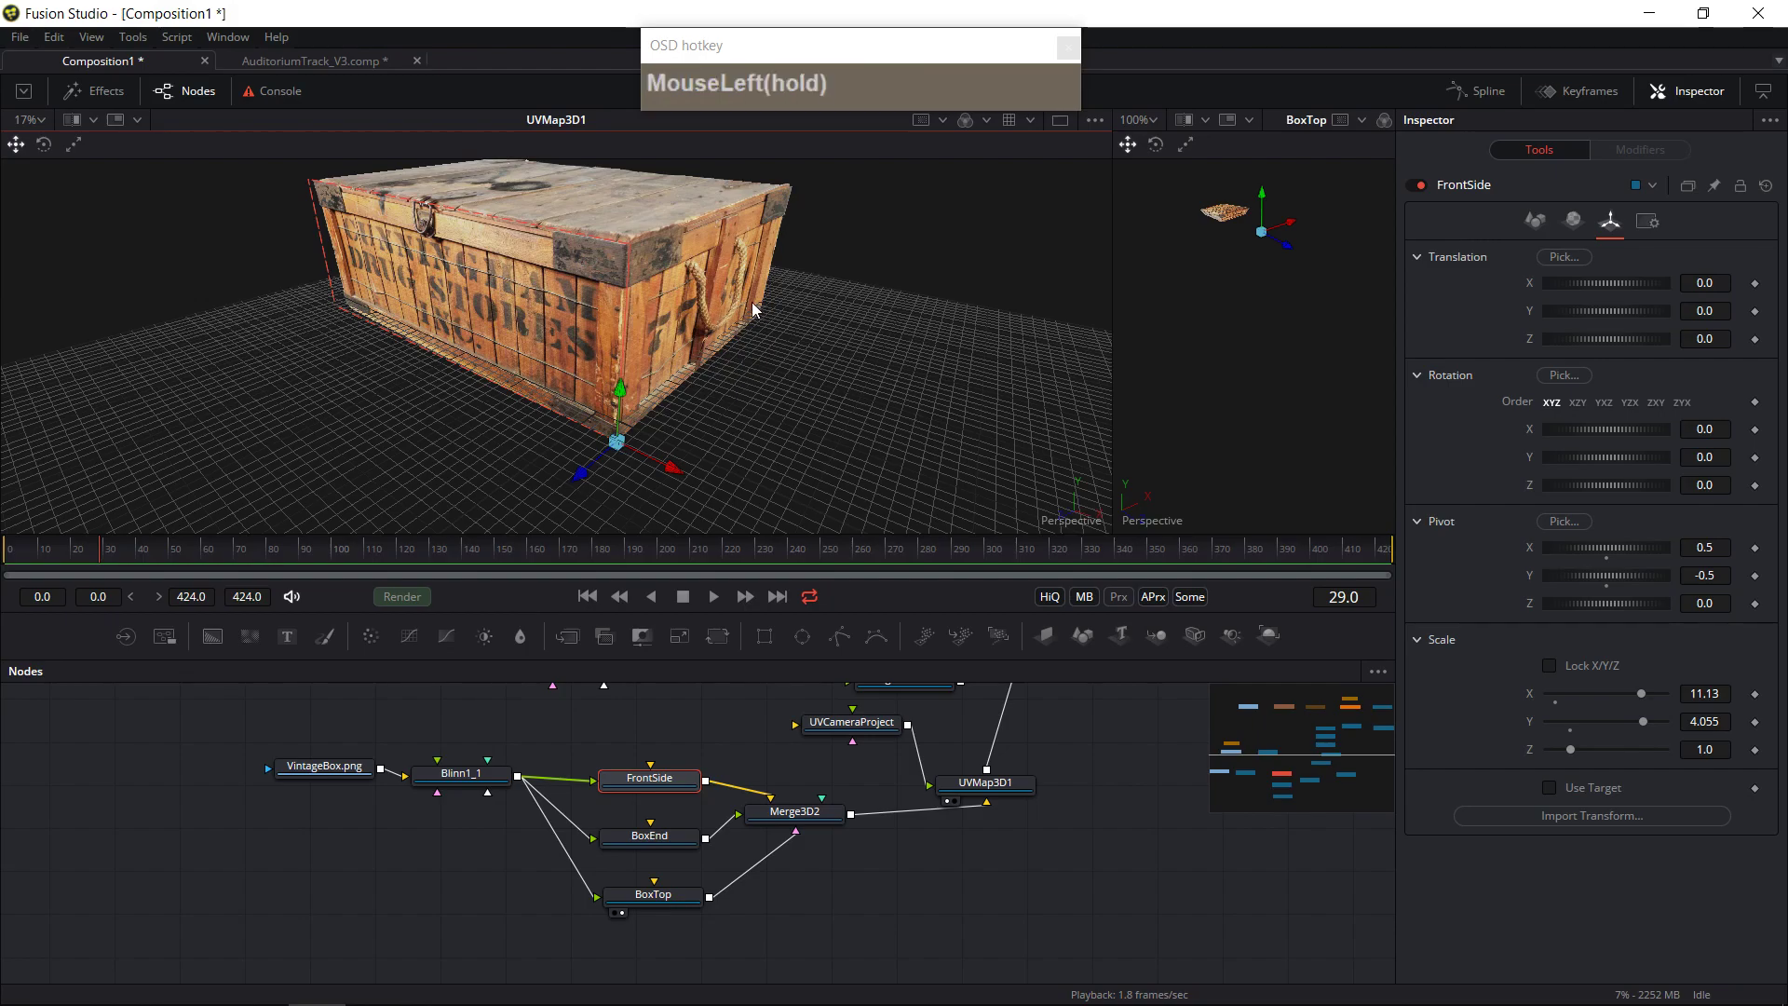
# - Widen the second viewer and show CameraTracker1_Renderer in it, framed on the whole image
pyautogui.moveTo(956, 780); pyautogui.dragTo(742, 864)
pyautogui.click(771, 865)
pyautogui.moveTo(853, 826); pyautogui.dragTo(798, 937)
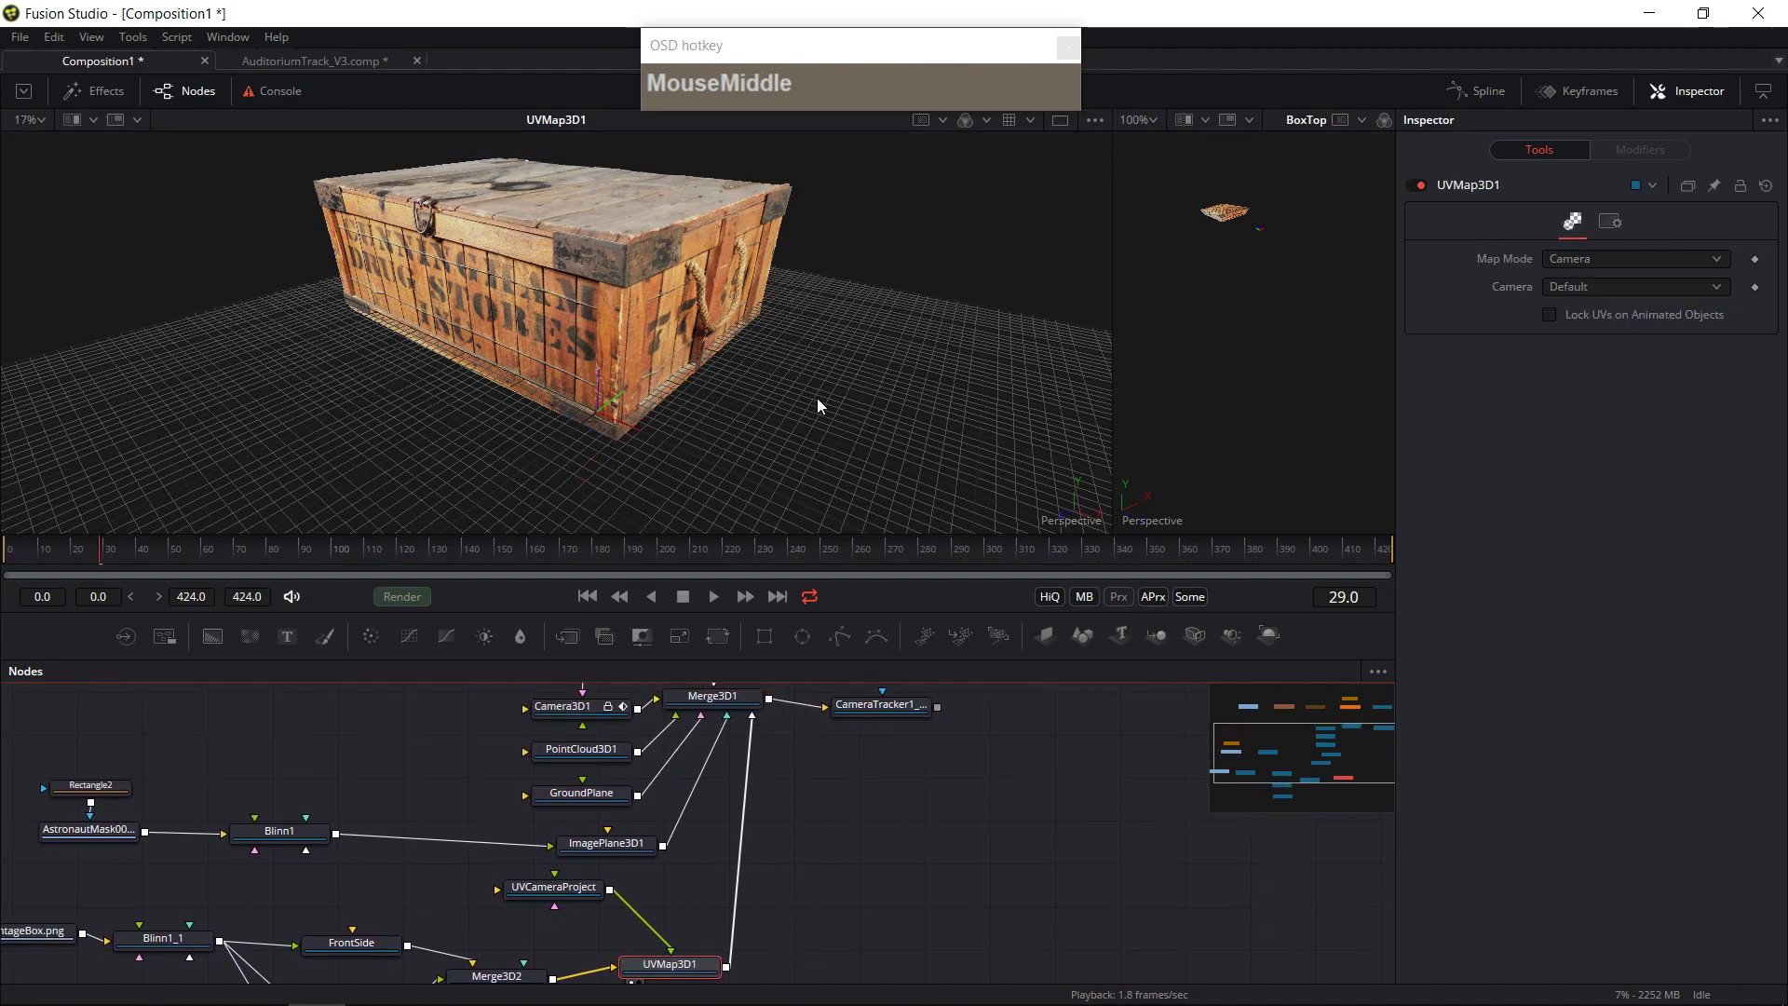
pyautogui.moveTo(862, 739)
pyautogui.mouseDown()
pyautogui.moveTo(831, 790)
pyautogui.moveTo(891, 740)
pyautogui.mouseUp()
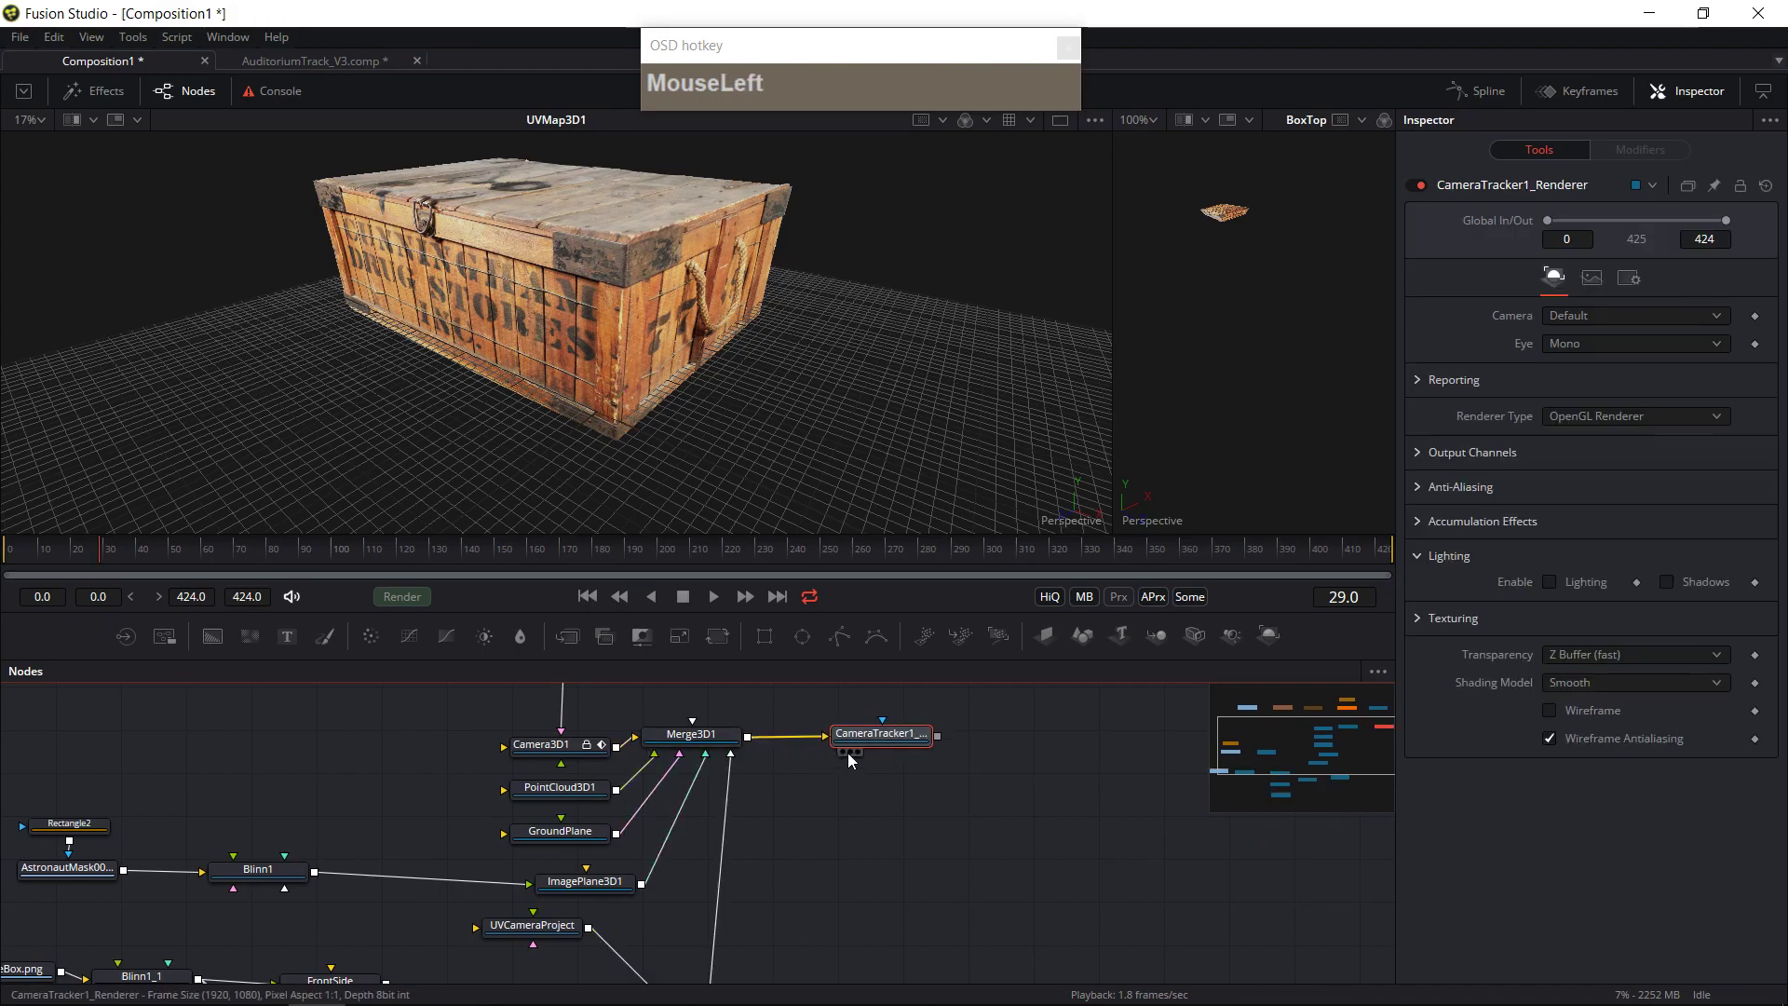
pyautogui.moveTo(1112, 321); pyautogui.dragTo(622, 321)
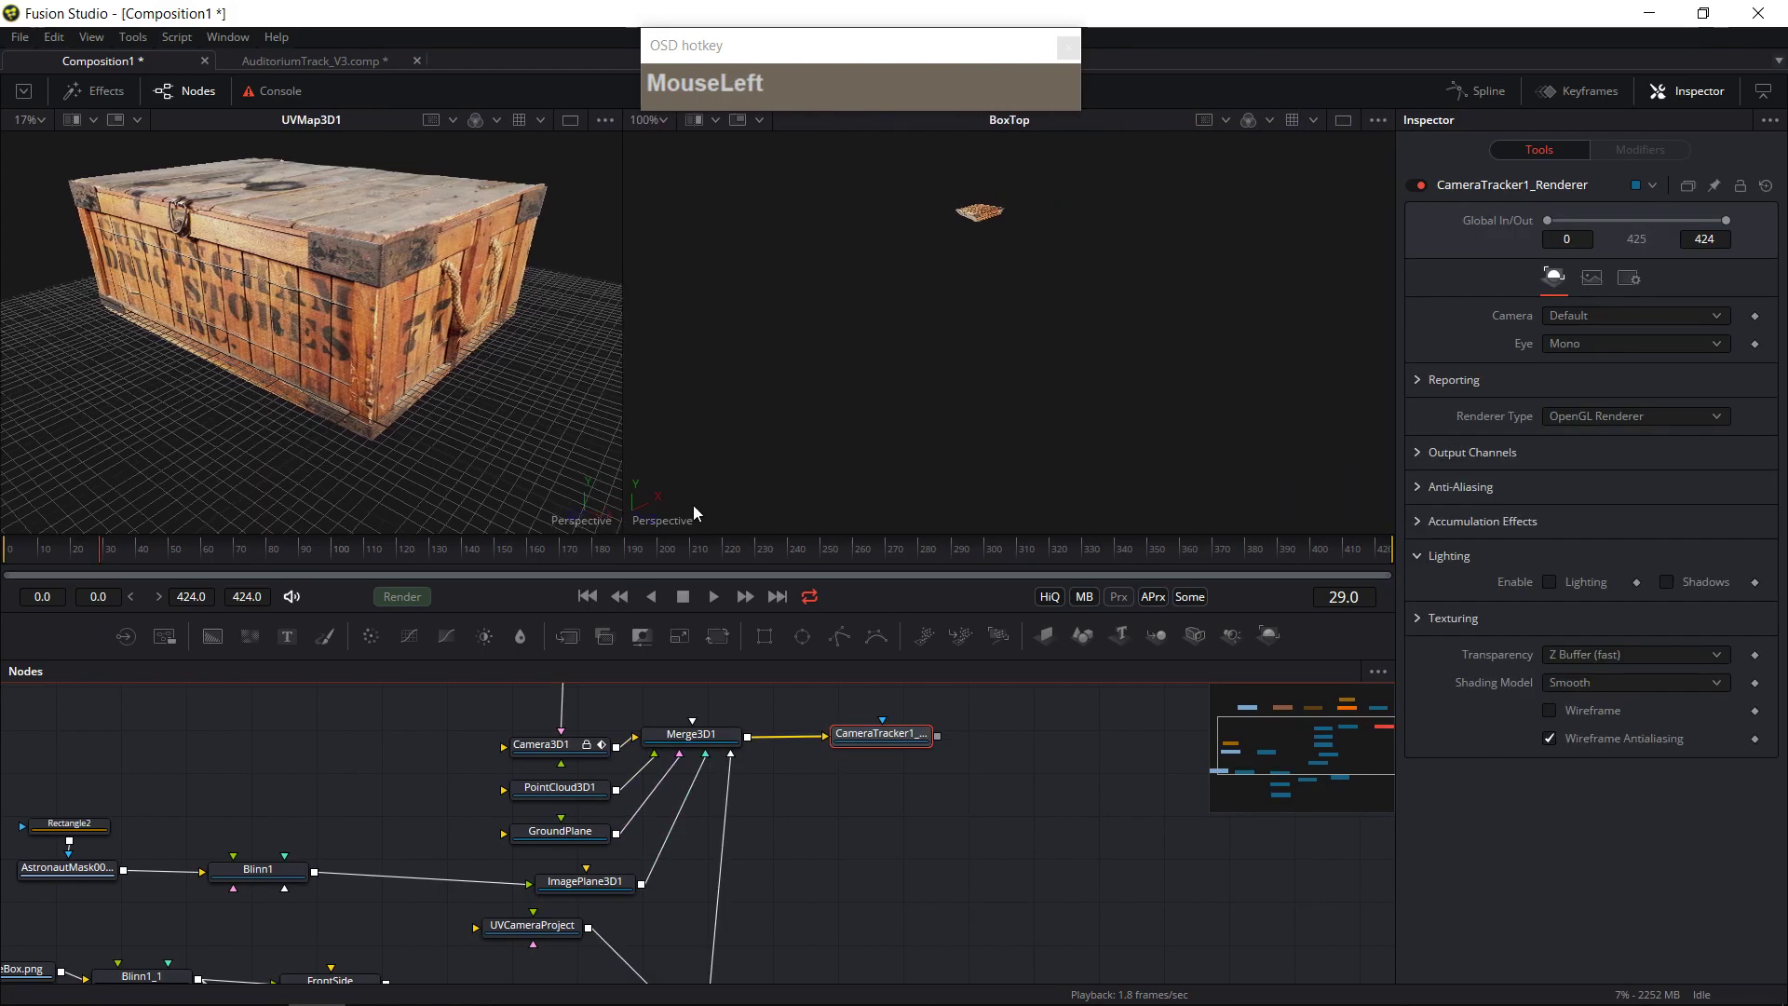
pyautogui.click(853, 751)
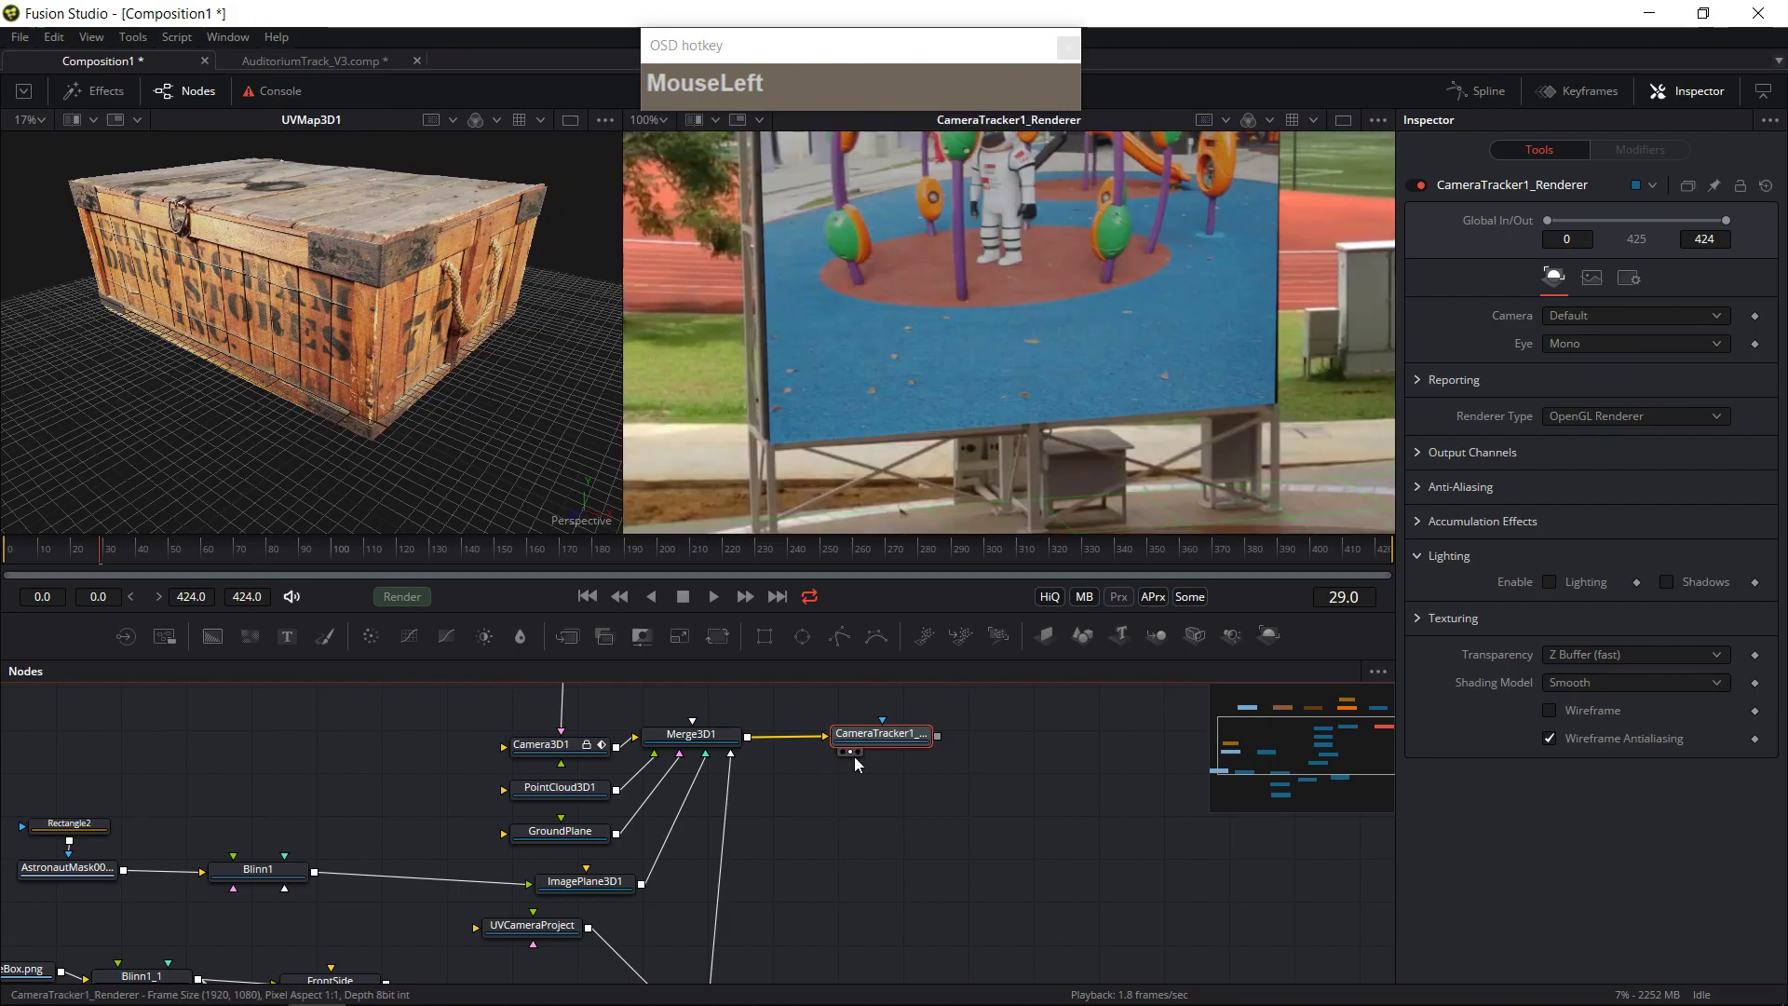
pyautogui.scroll(-2, 1017, 406)
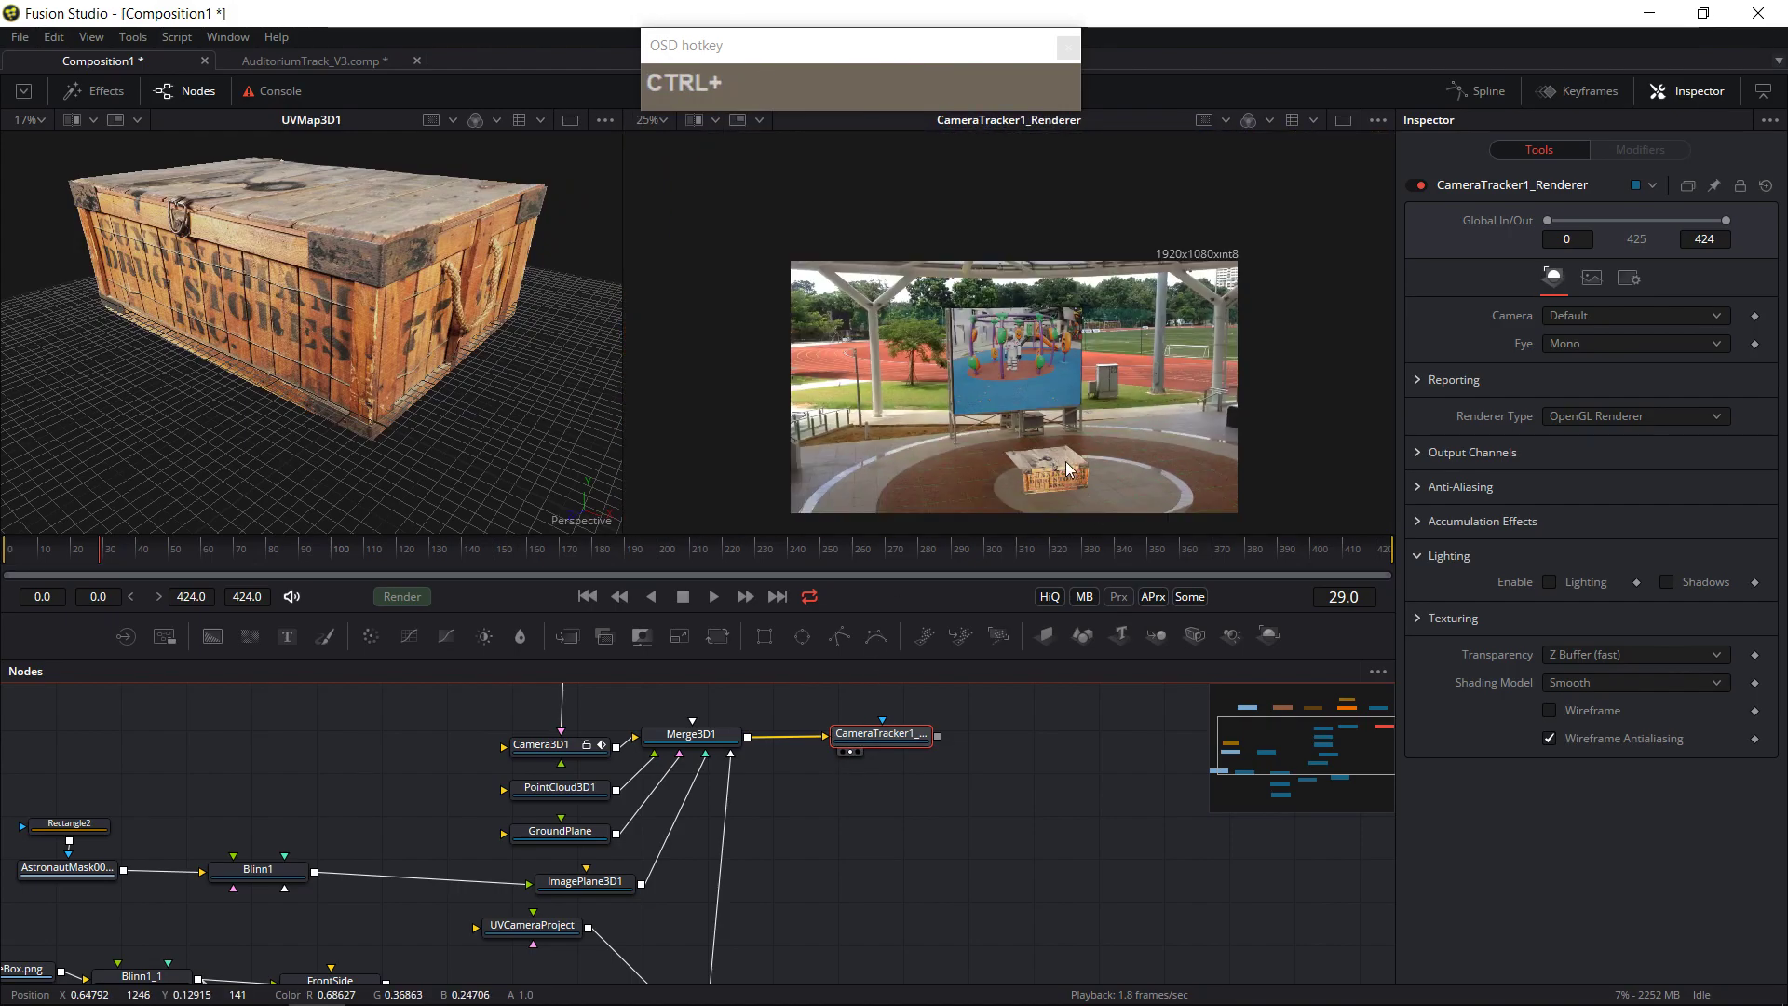
pyautogui.keyDown('alt'); pyautogui.middleClick(1085, 483); pyautogui.keyUp('alt')
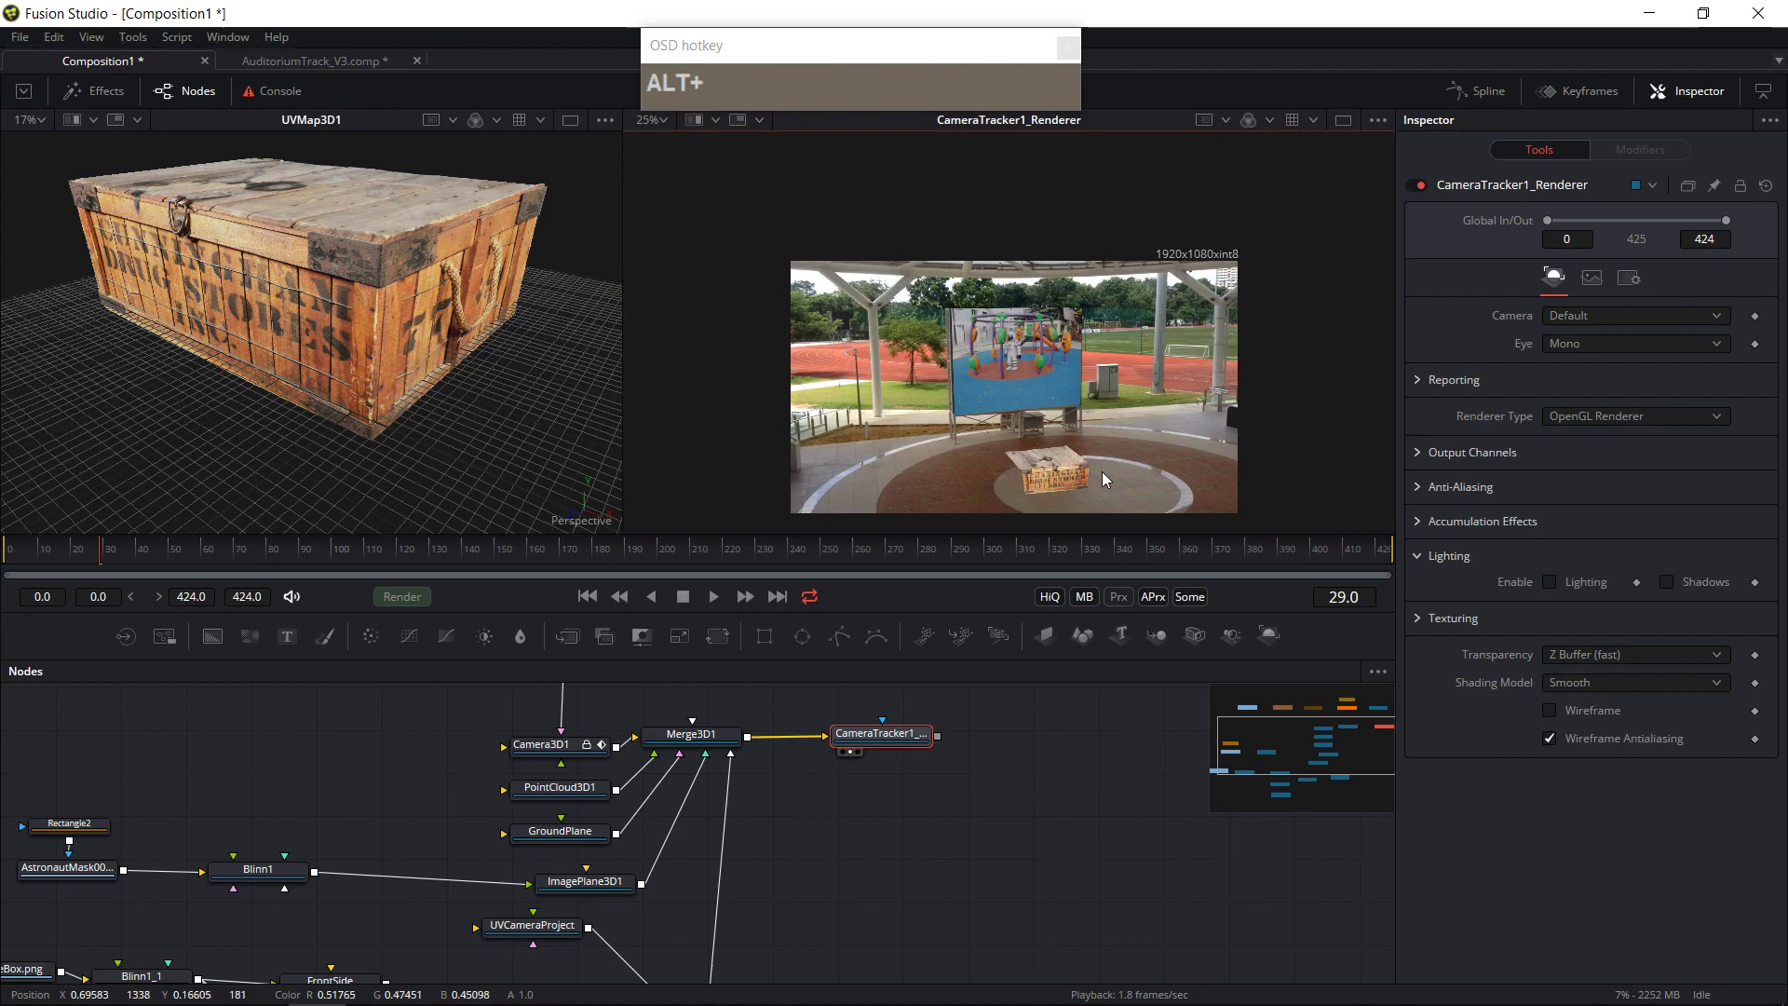
pyautogui.moveTo(1076, 460); pyautogui.dragTo(1071, 425)
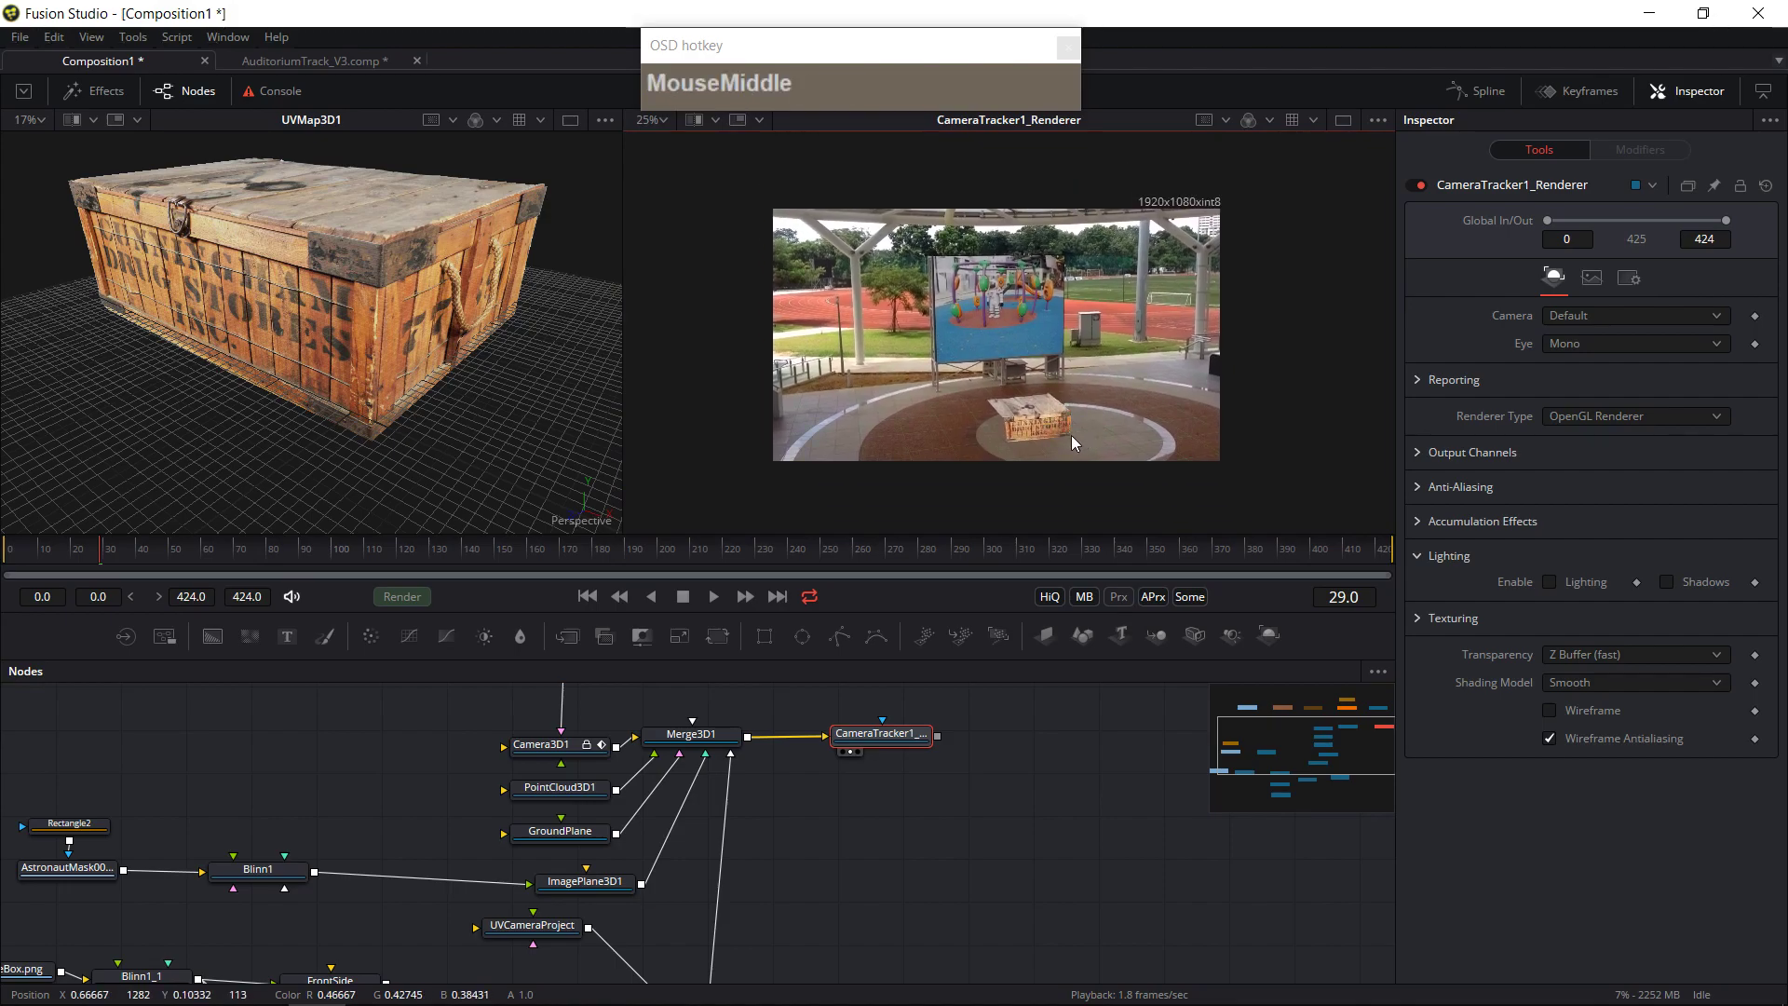
# - Insert a Transform 3D node after UVMap3D1, before the scene merge, and place it beside UVMap3D1
pyautogui.moveTo(786, 920); pyautogui.dragTo(756, 889)
pyautogui.moveTo(635, 903); pyautogui.dragTo(616, 898)
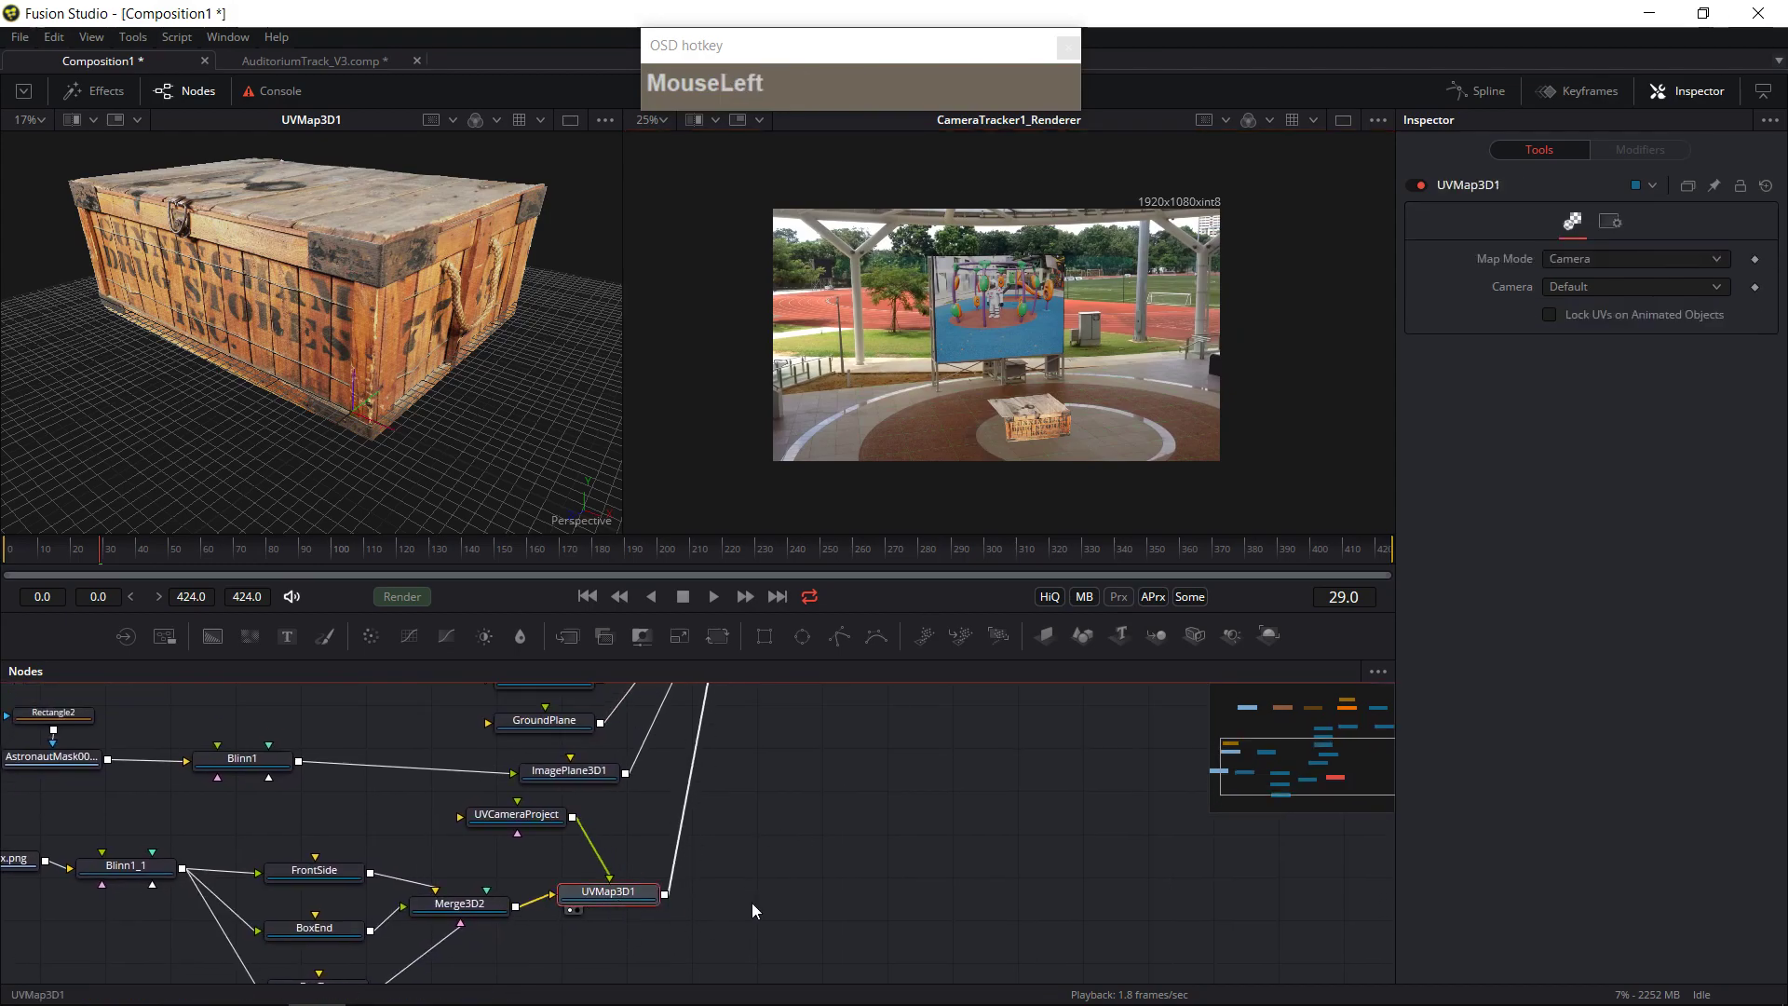
pyautogui.hotkey('shift', 'space')
pyautogui.write('merge3')
pyautogui.write('tran')
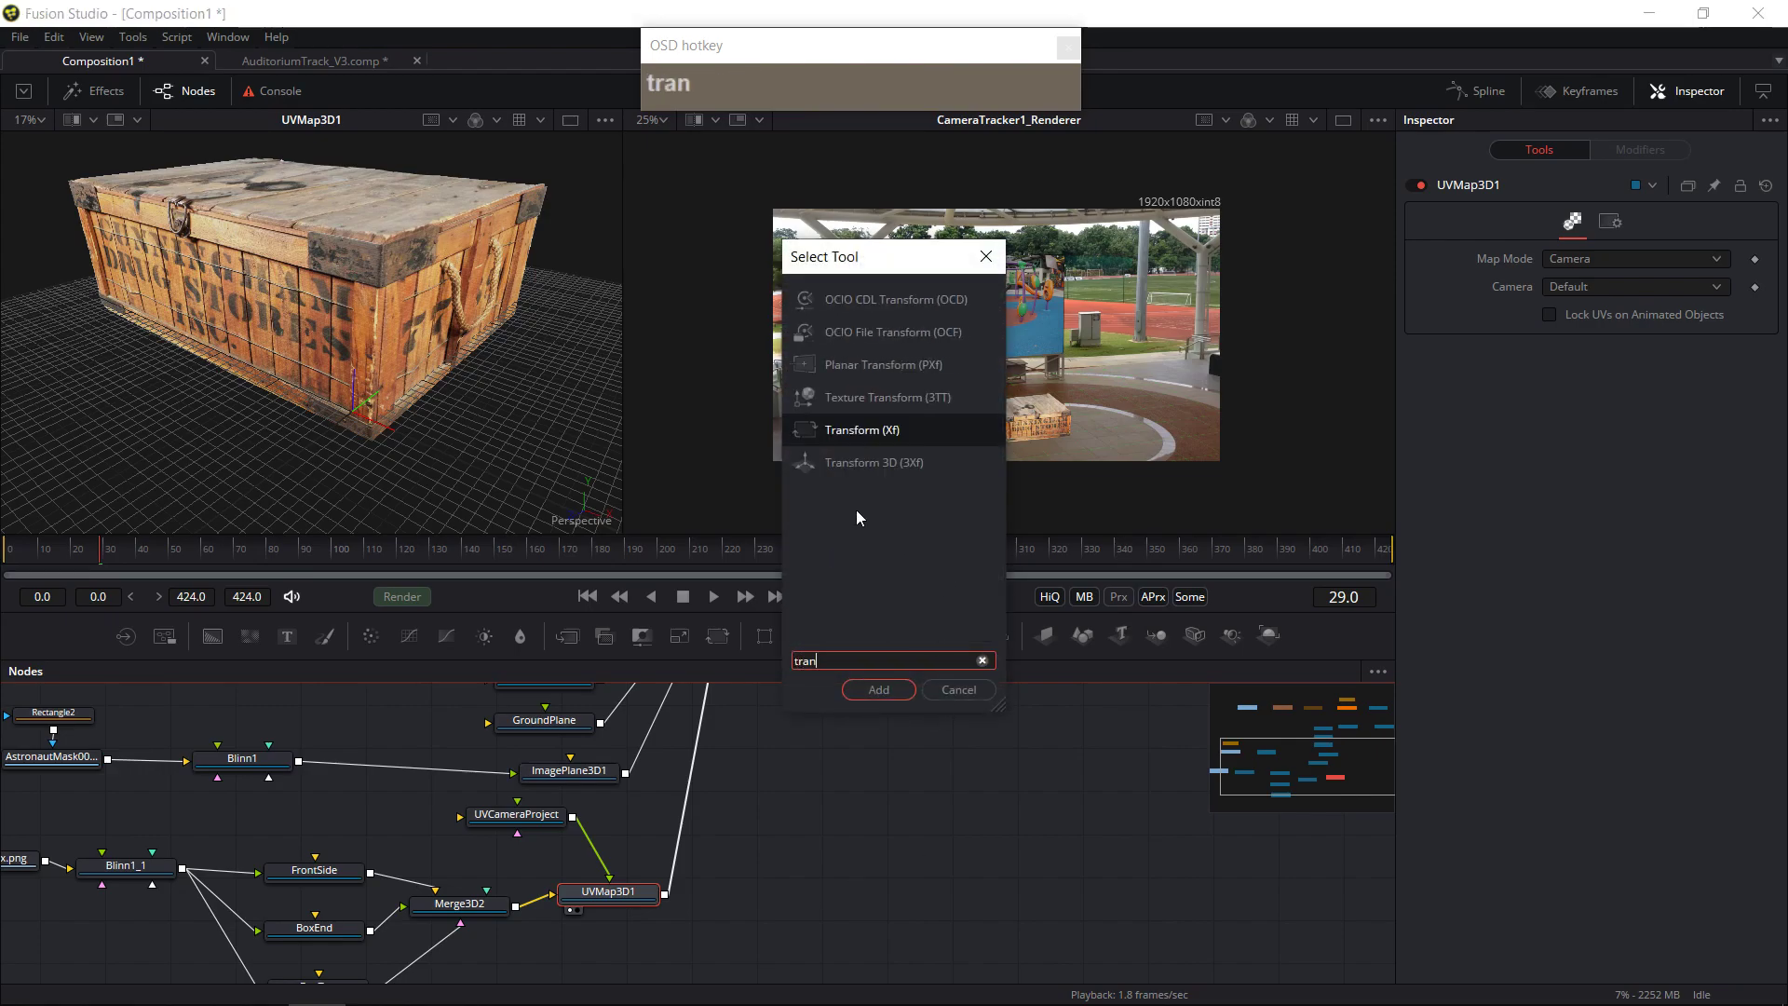
pyautogui.click(858, 463)
pyautogui.click(885, 693)
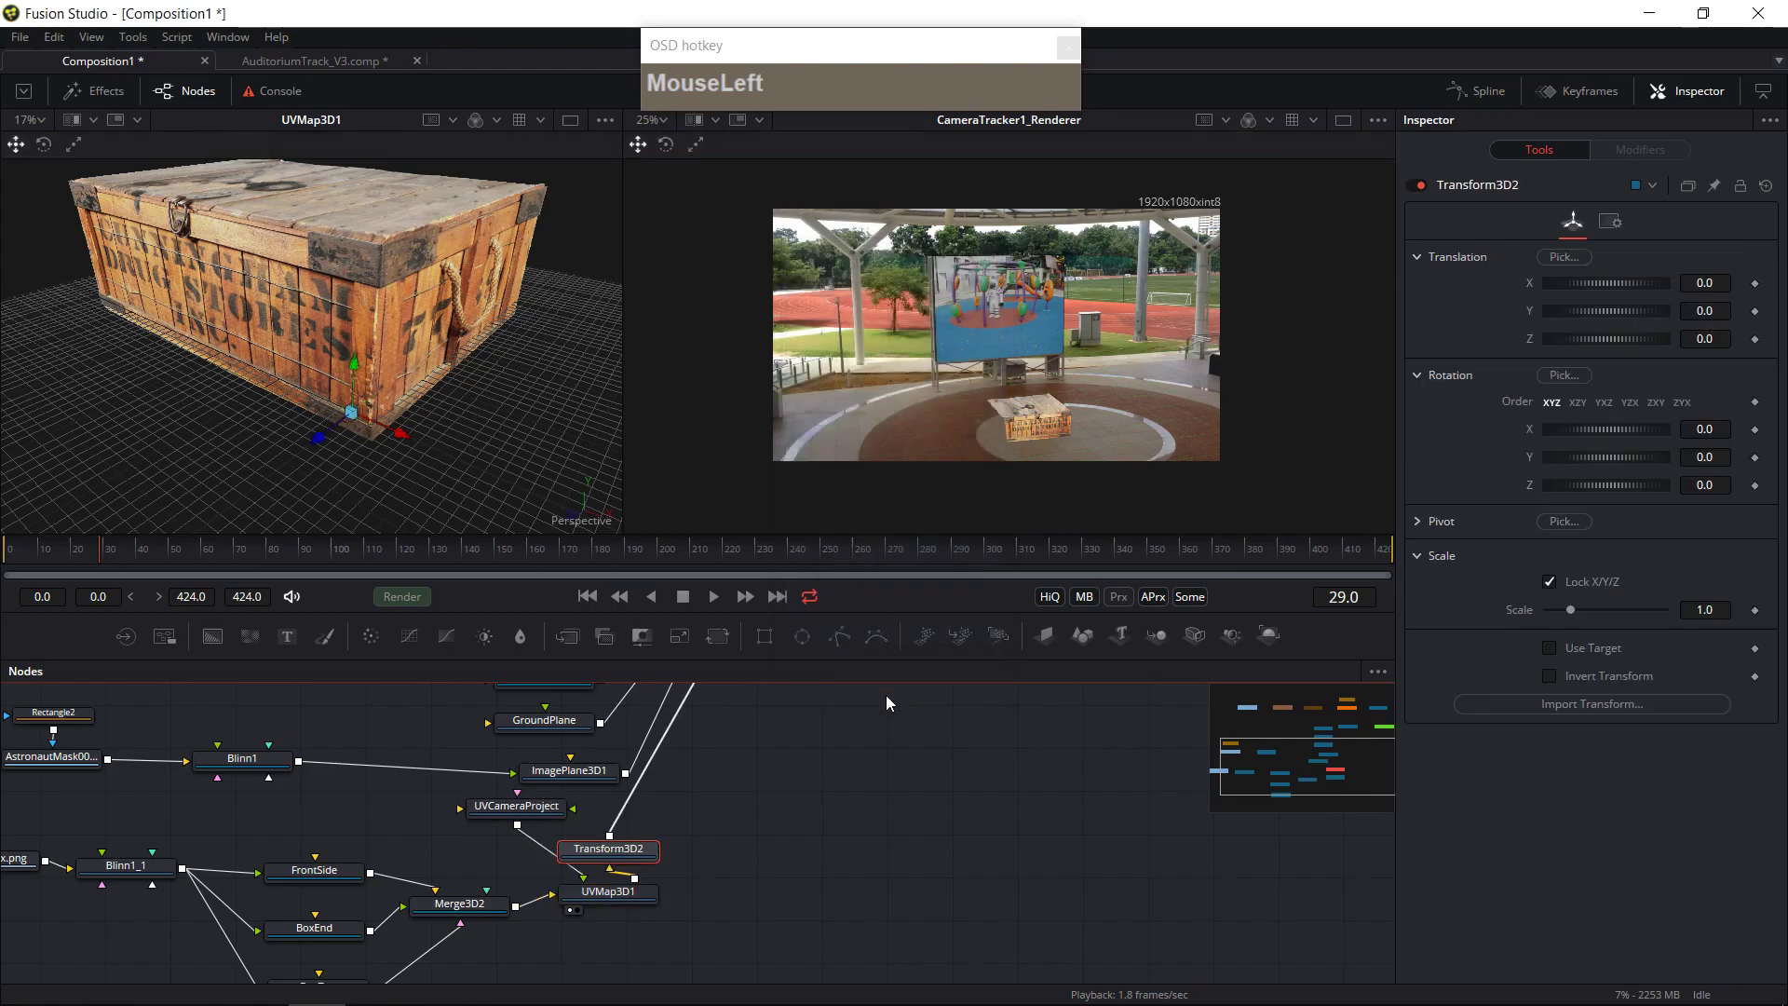
pyautogui.moveTo(626, 851); pyautogui.dragTo(791, 862)
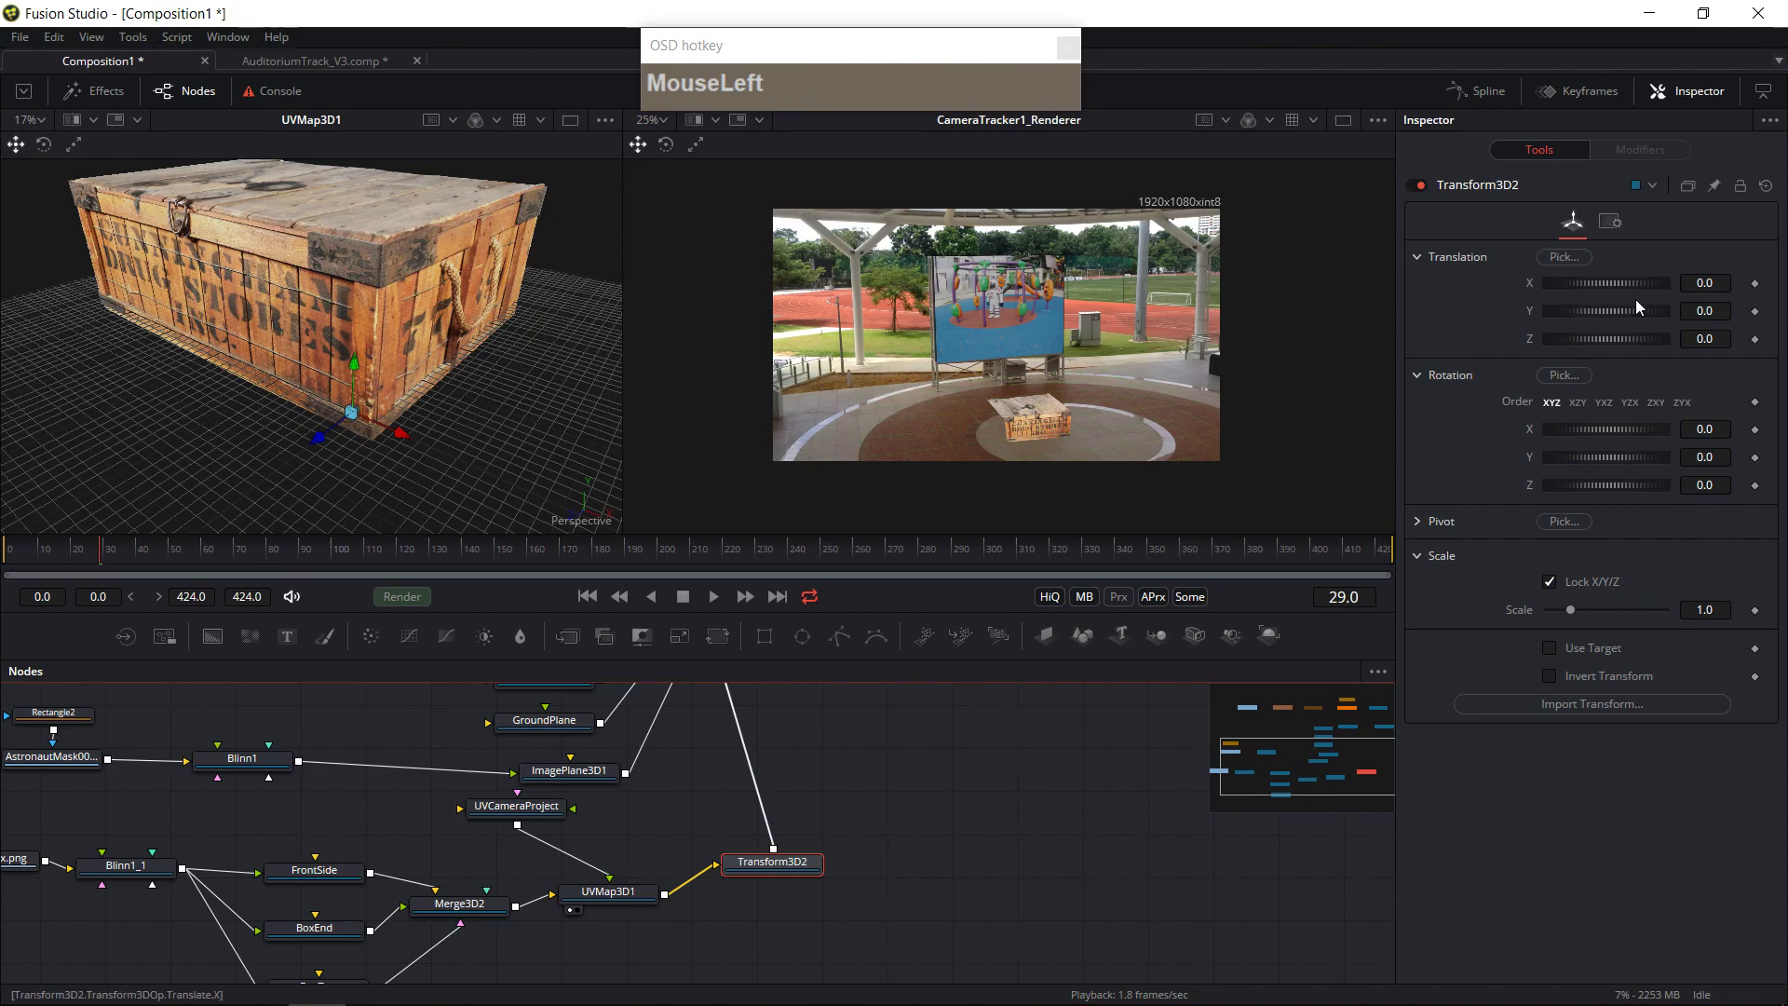
# - Set the crate's Transform3D2 to Y rotation -65.2 and translation X -4.782, Y 0.754, Z 2.46
pyautogui.moveTo(1628, 460); pyautogui.dragTo(1600, 458)
pyautogui.moveTo(1622, 281); pyautogui.dragTo(1365, 522)
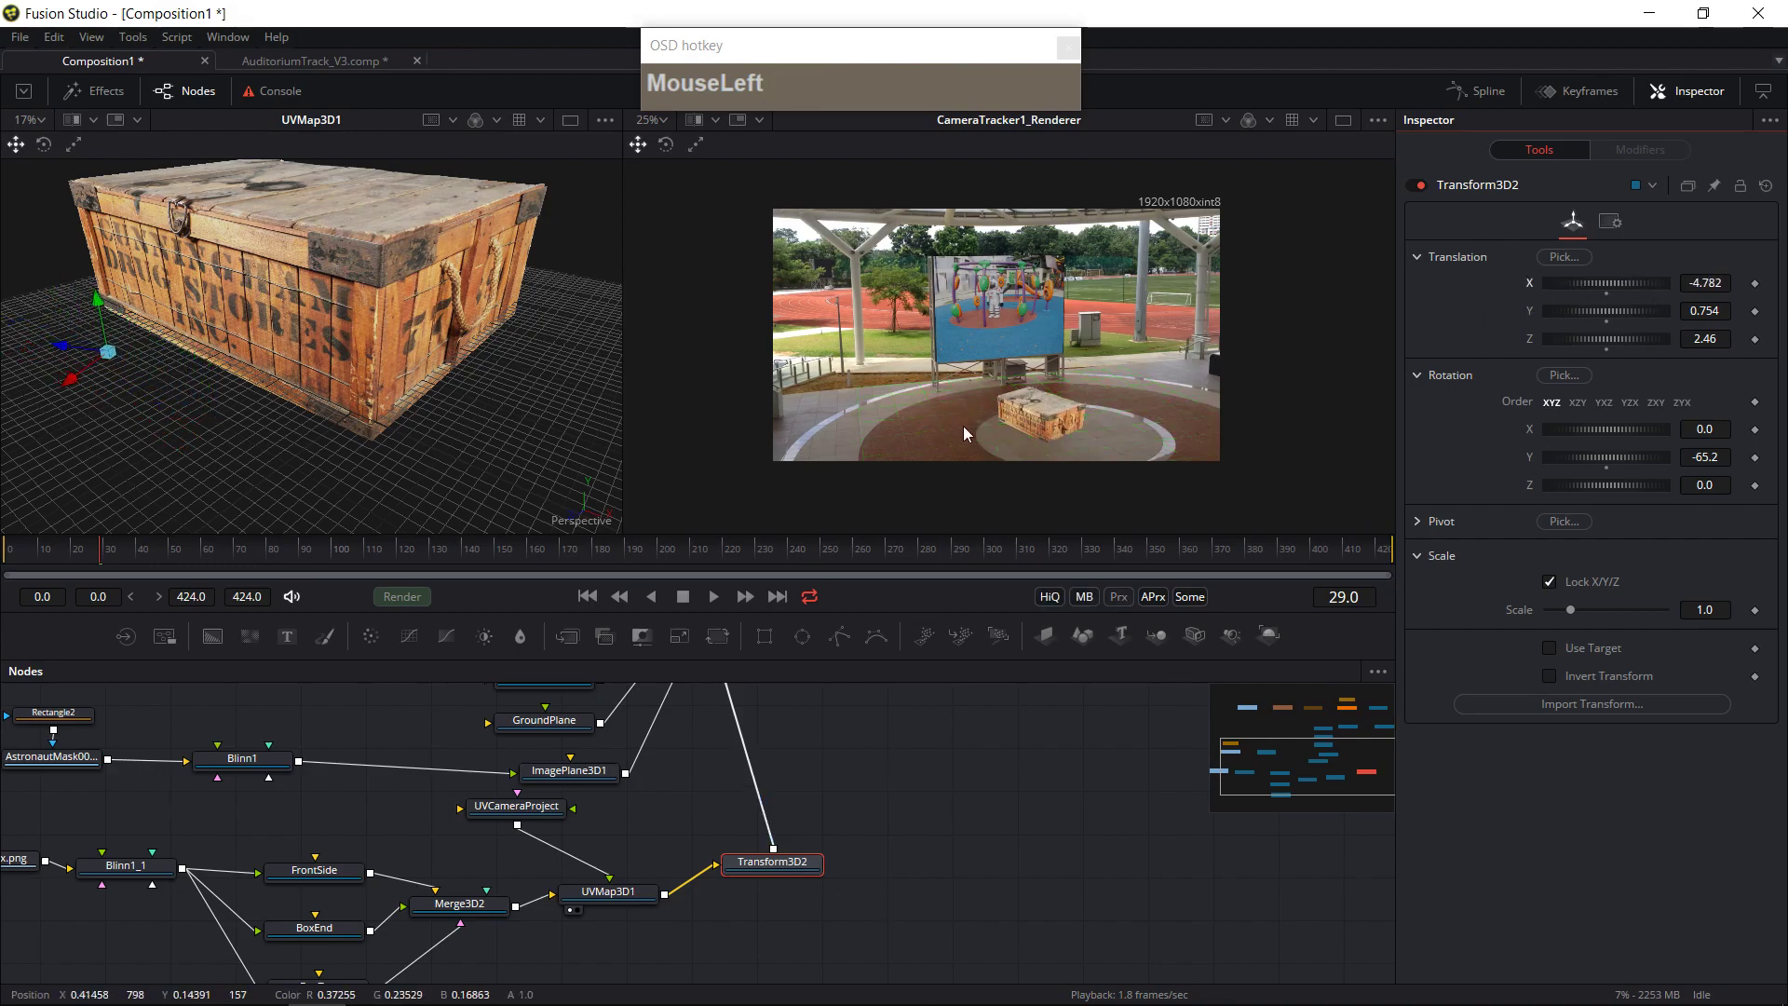
# - Inspect the GroundPlane node's settings and check the crate's placement in the render at frame 424
pyautogui.moveTo(577, 810); pyautogui.dragTo(725, 883)
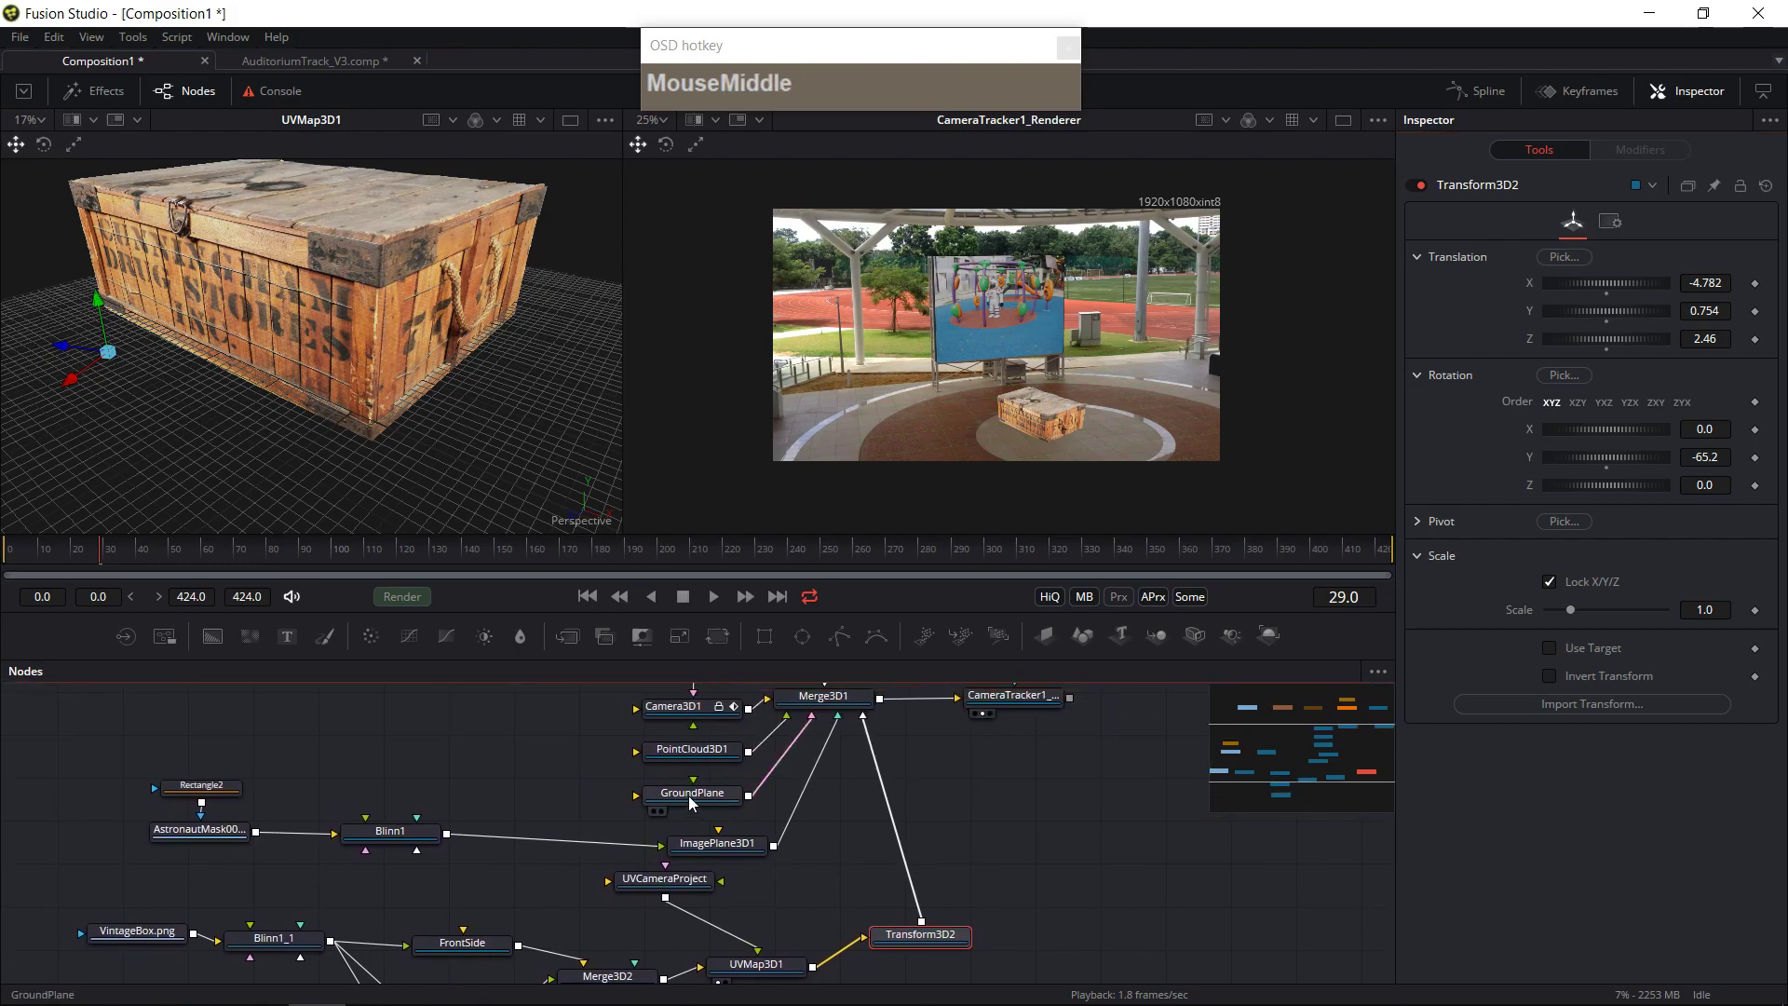
pyautogui.click(692, 802)
pyautogui.press('ctrl')
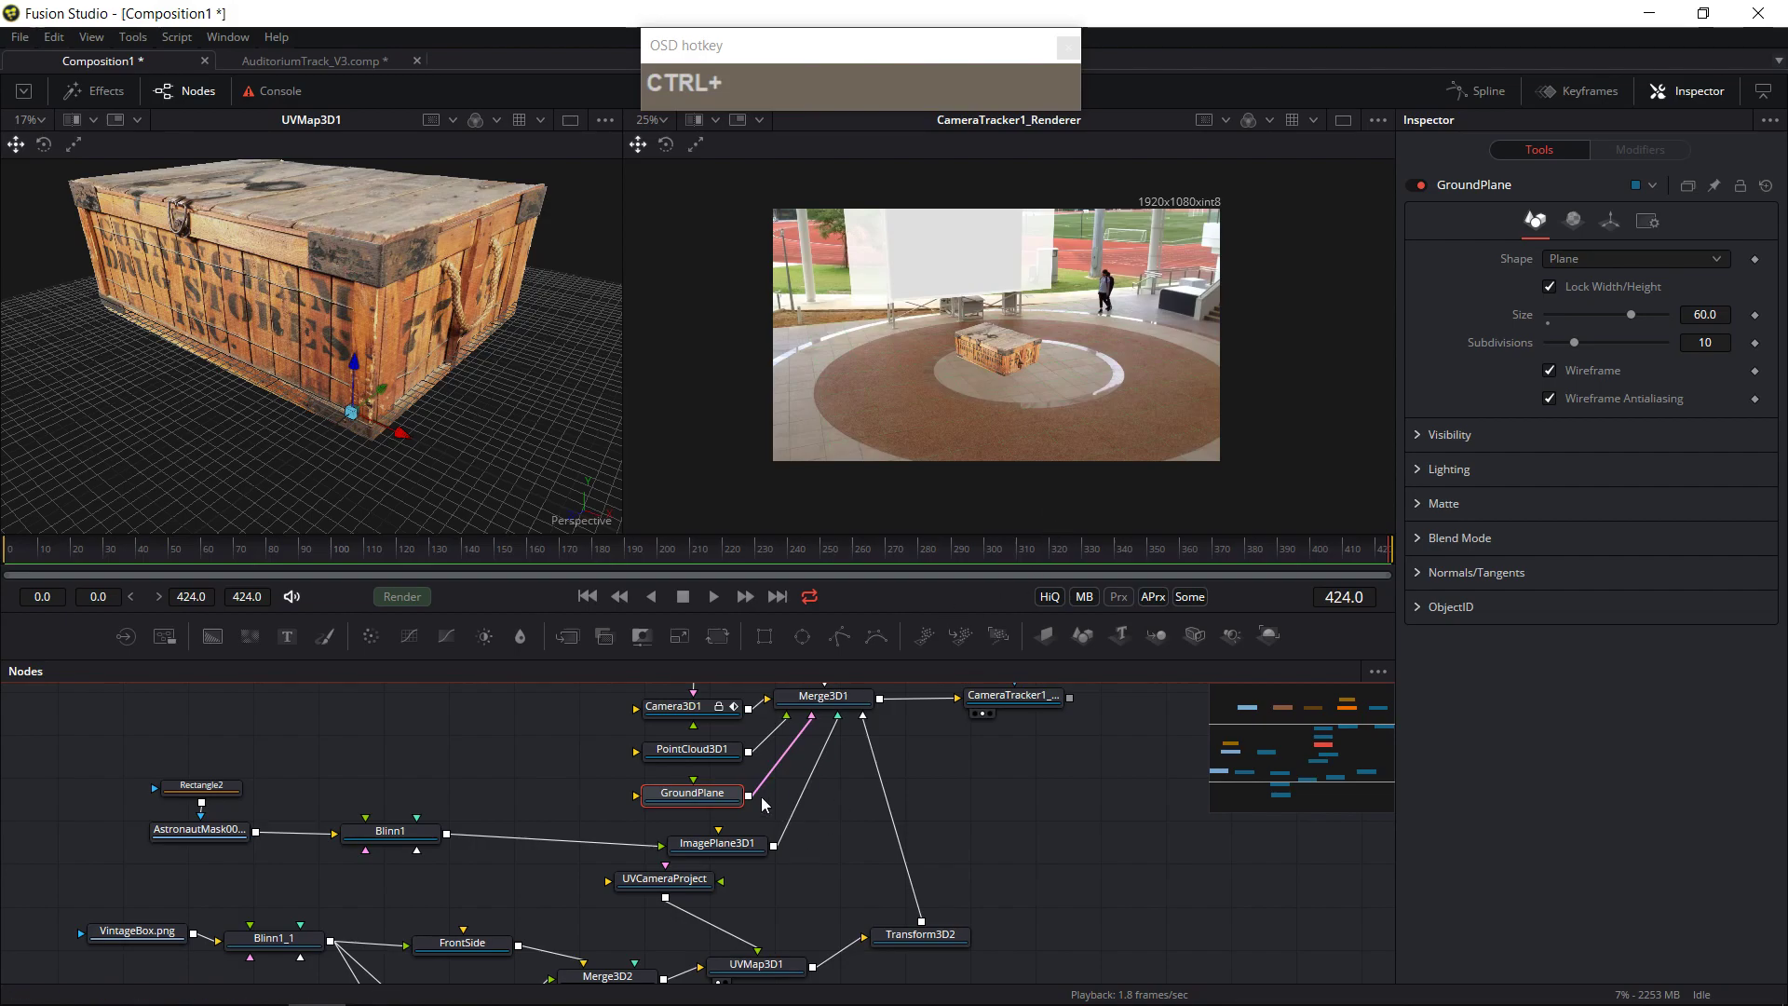
pyautogui.click(974, 779)
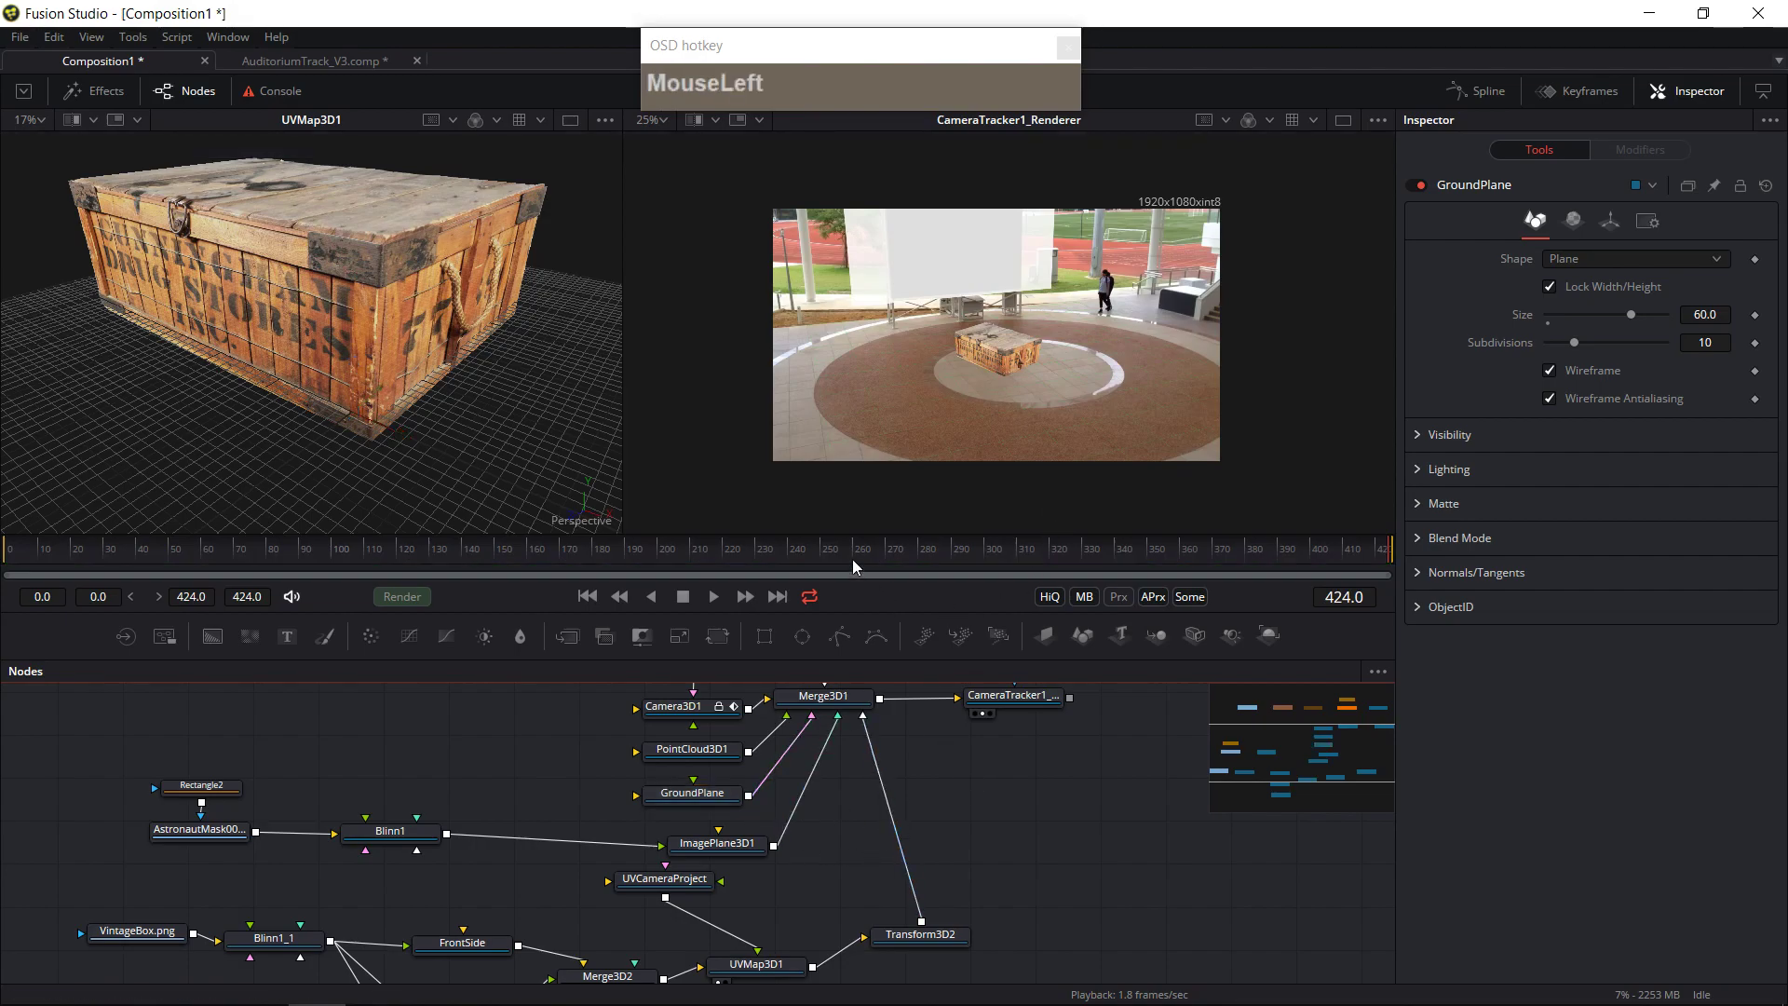
# - Go to frame 223 and change the Renderer Type of the CameraTracker1_Renderer node
pyautogui.click(452, 557)
pyautogui.moveTo(613, 551); pyautogui.dragTo(735, 556)
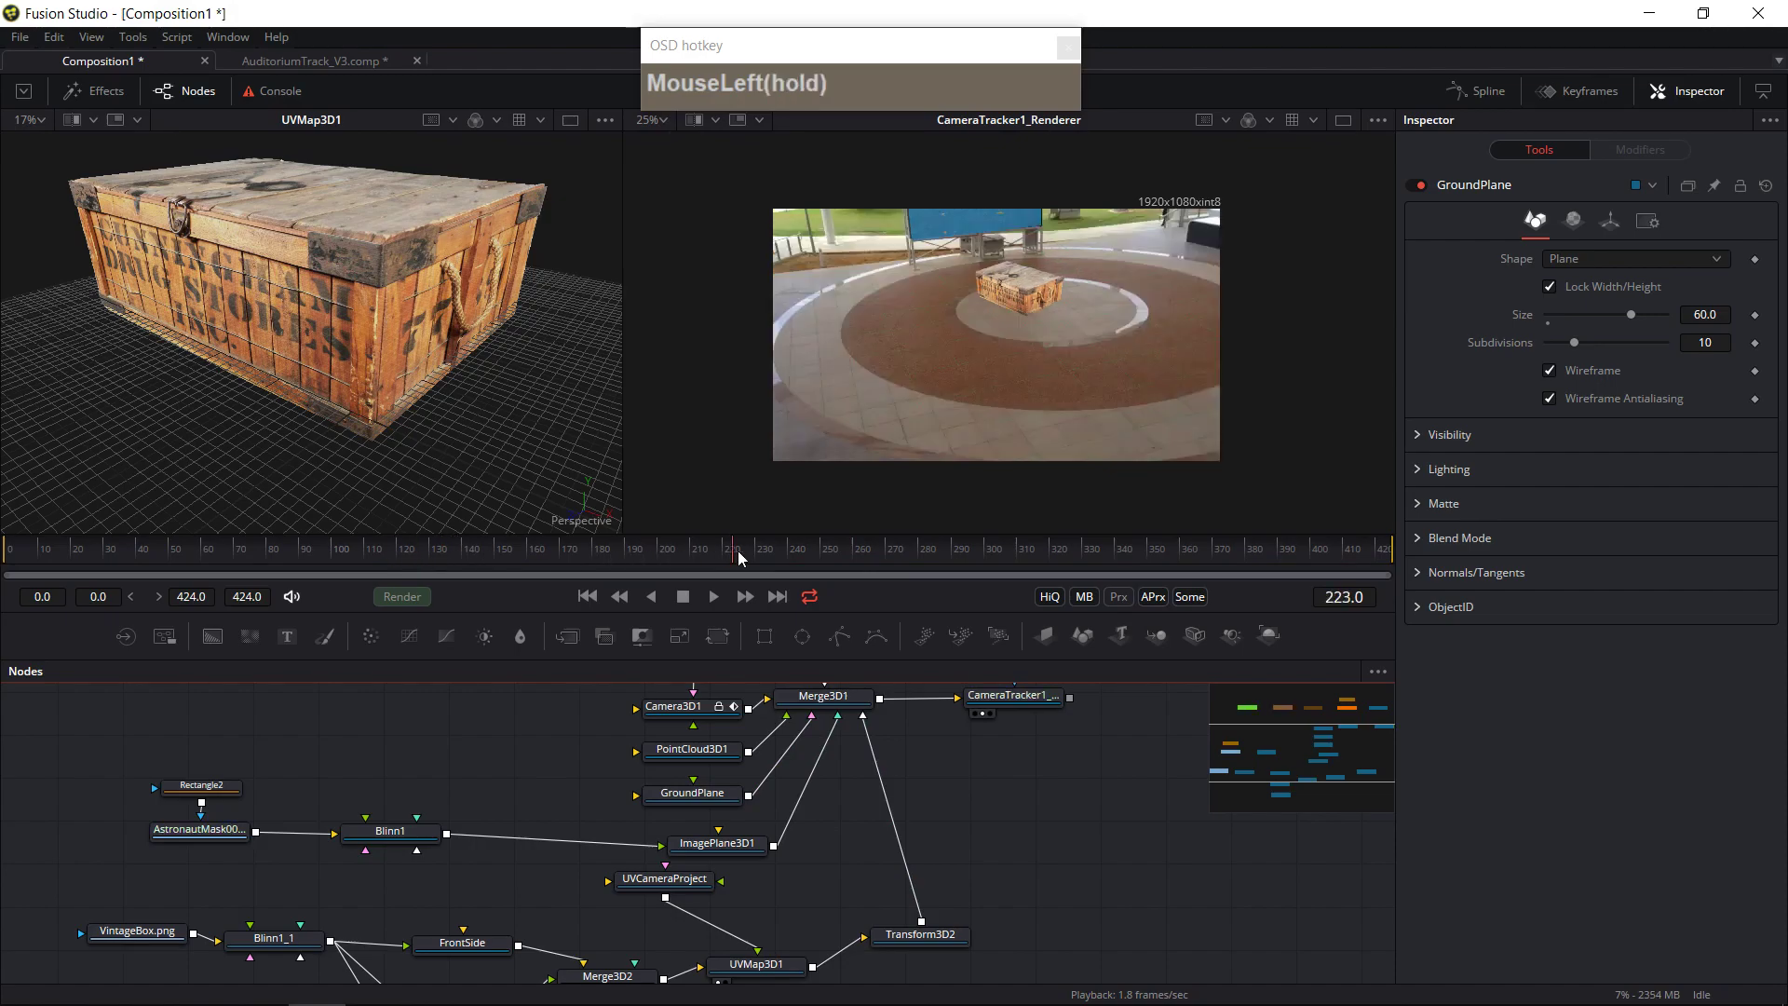
pyautogui.moveTo(913, 724); pyautogui.dragTo(923, 770)
pyautogui.click(996, 762)
pyautogui.click(1626, 417)
pyautogui.click(1611, 456)
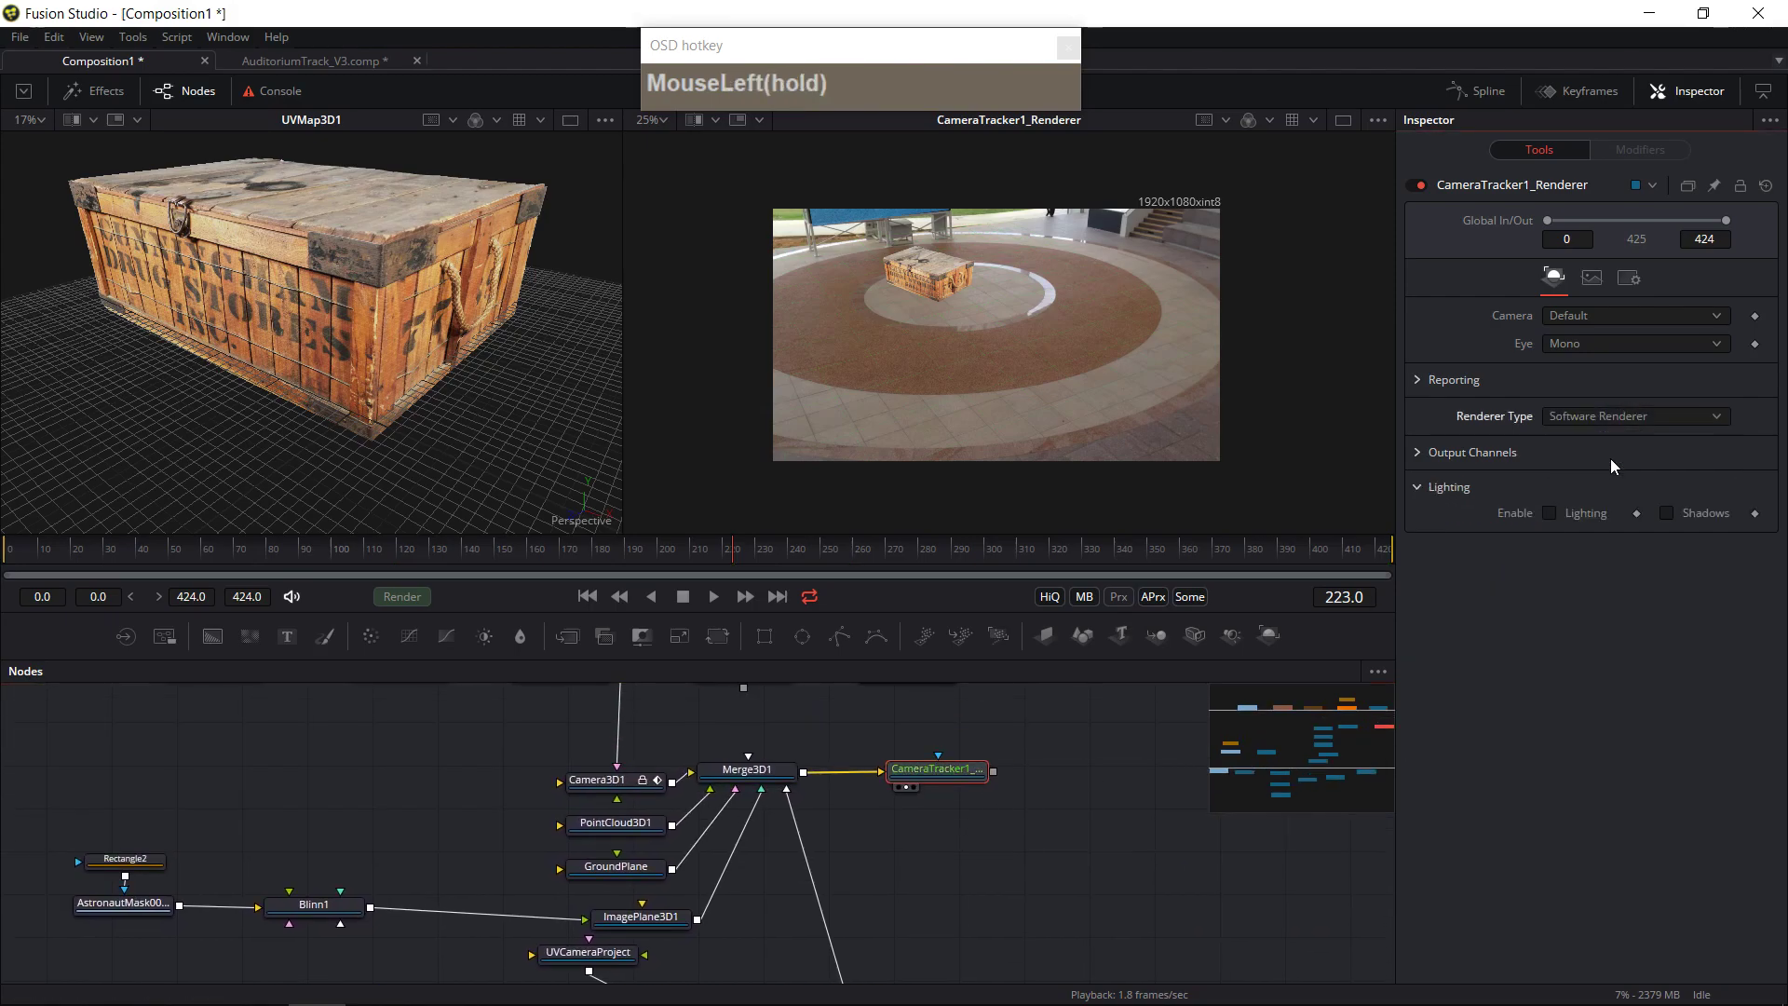
# - Disable the GroundPlane node and check the render without it at several frames, including 319, 397 and 95
pyautogui.moveTo(1020, 894); pyautogui.dragTo(1111, 834)
pyautogui.click(735, 814)
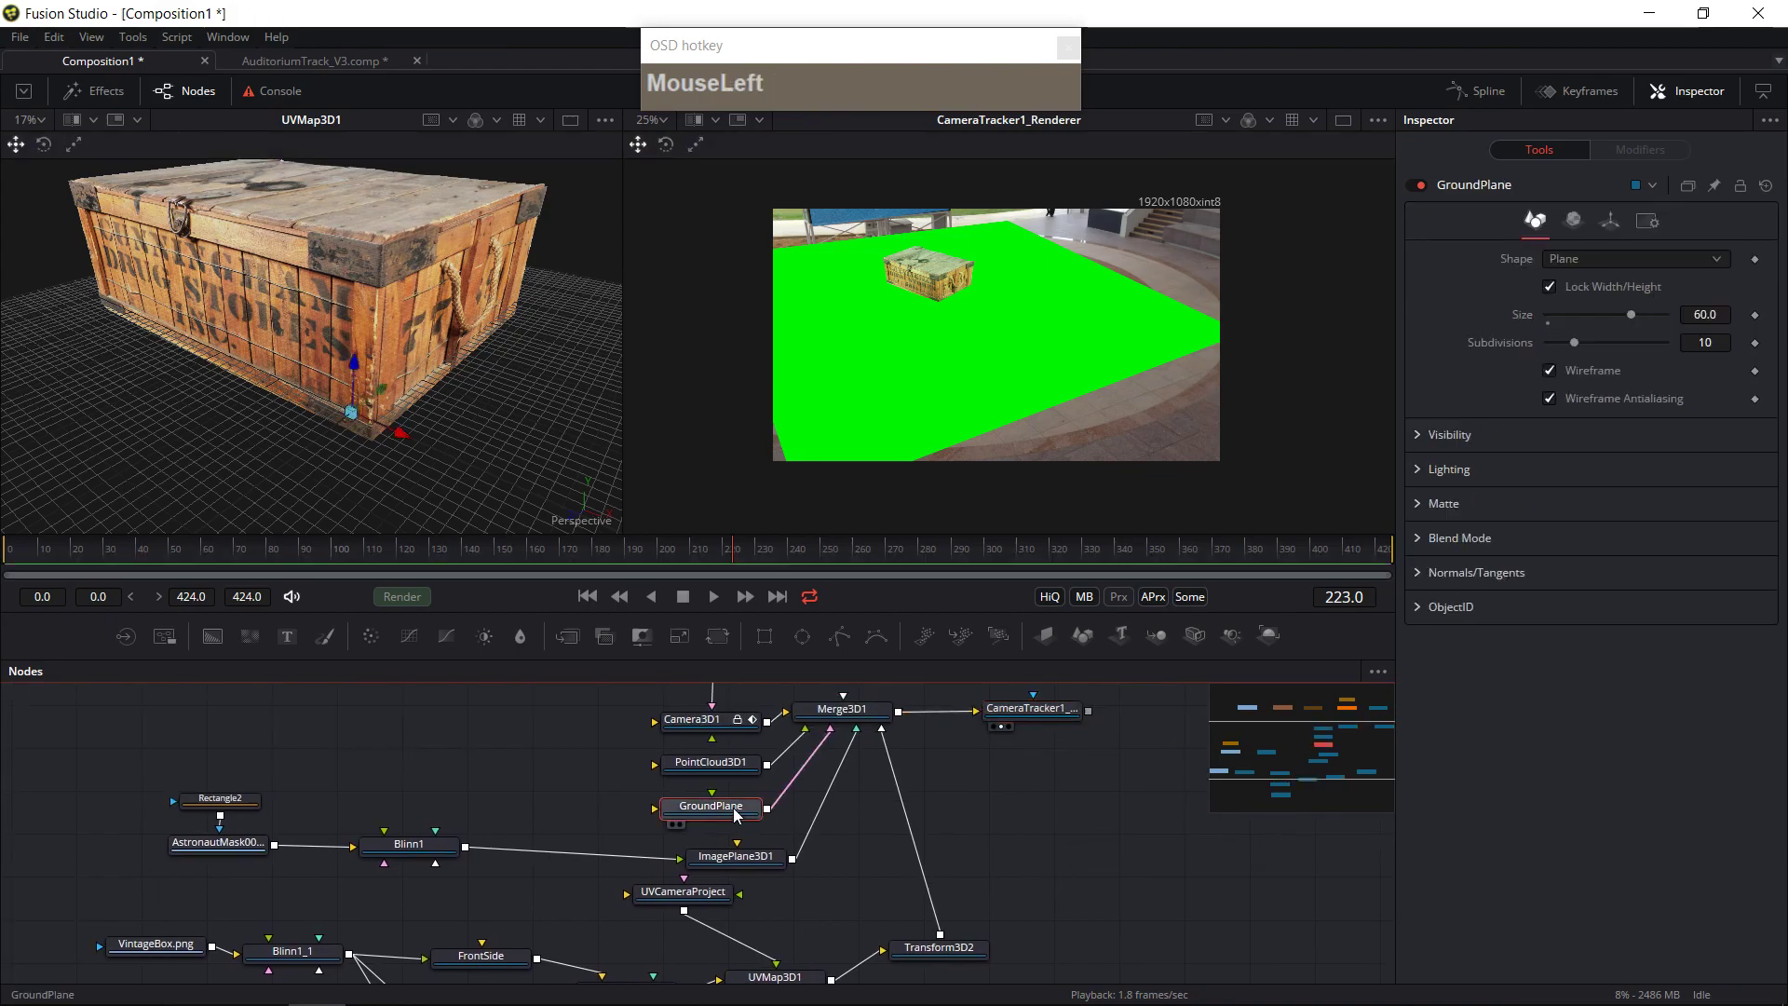
pyautogui.click(1417, 186)
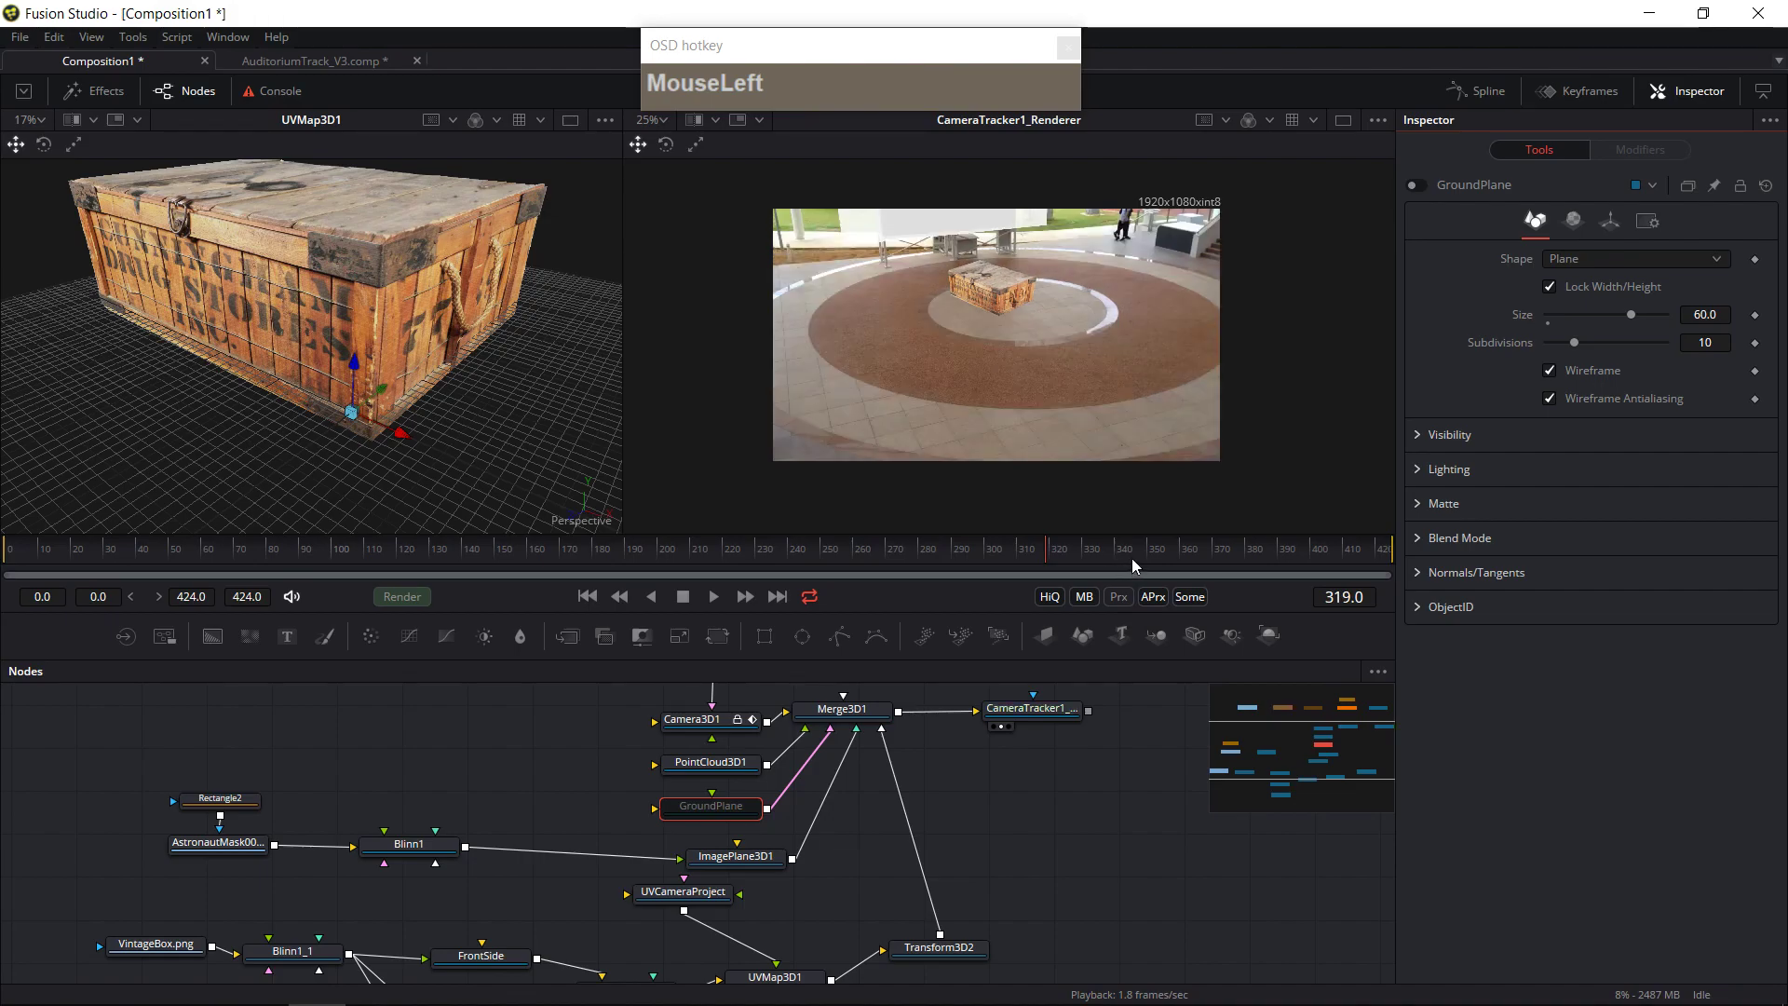
pyautogui.moveTo(1165, 559); pyautogui.dragTo(1305, 556)
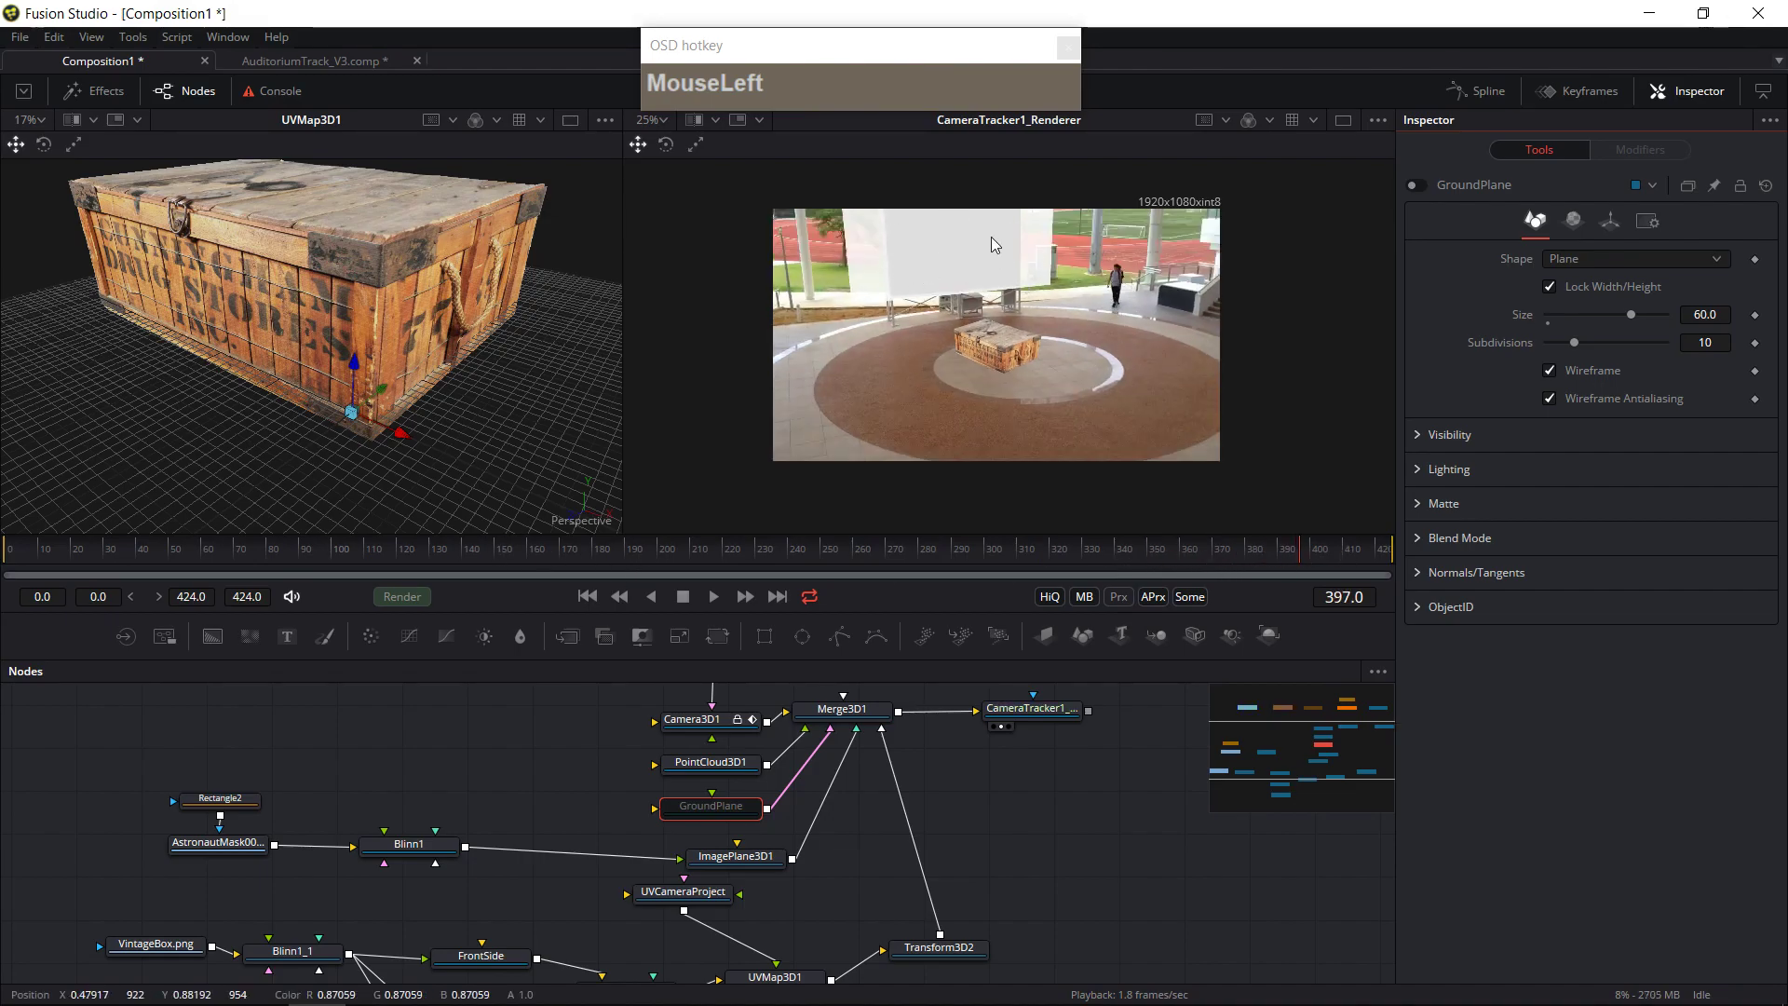
pyautogui.click(314, 549)
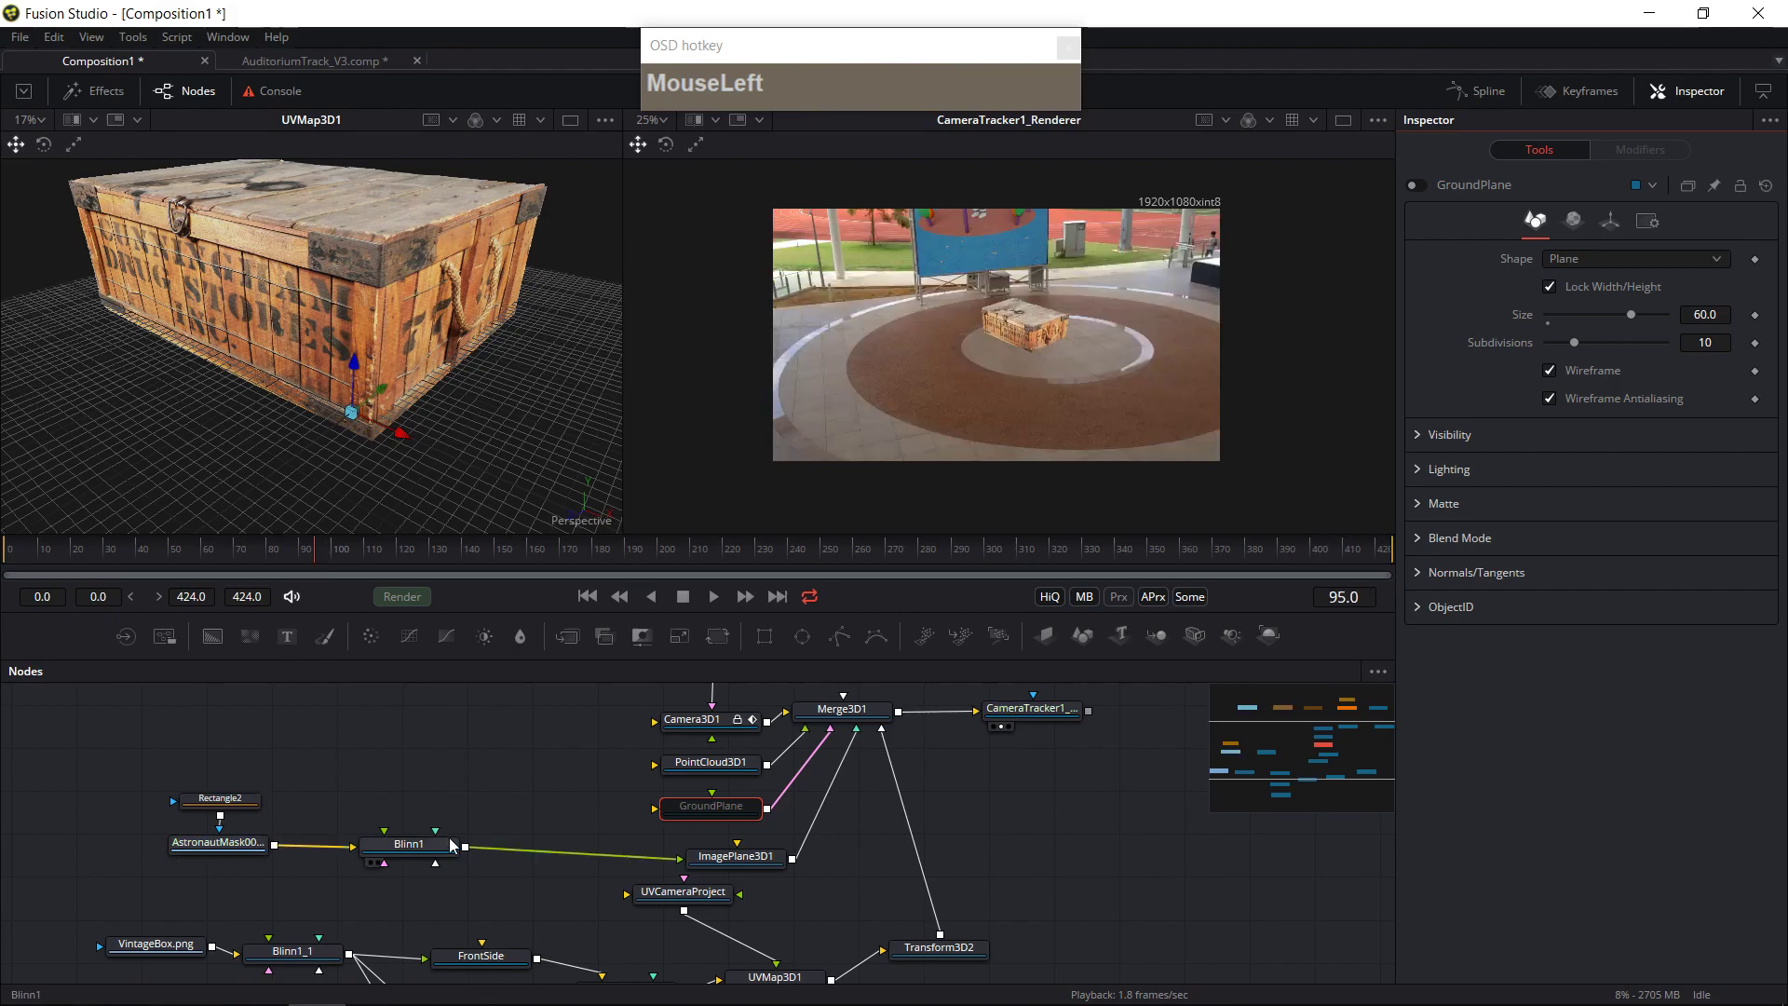
# - Enable looping on the AstronautMask loader and check the projection screen at later frames up to 419
pyautogui.click(224, 843)
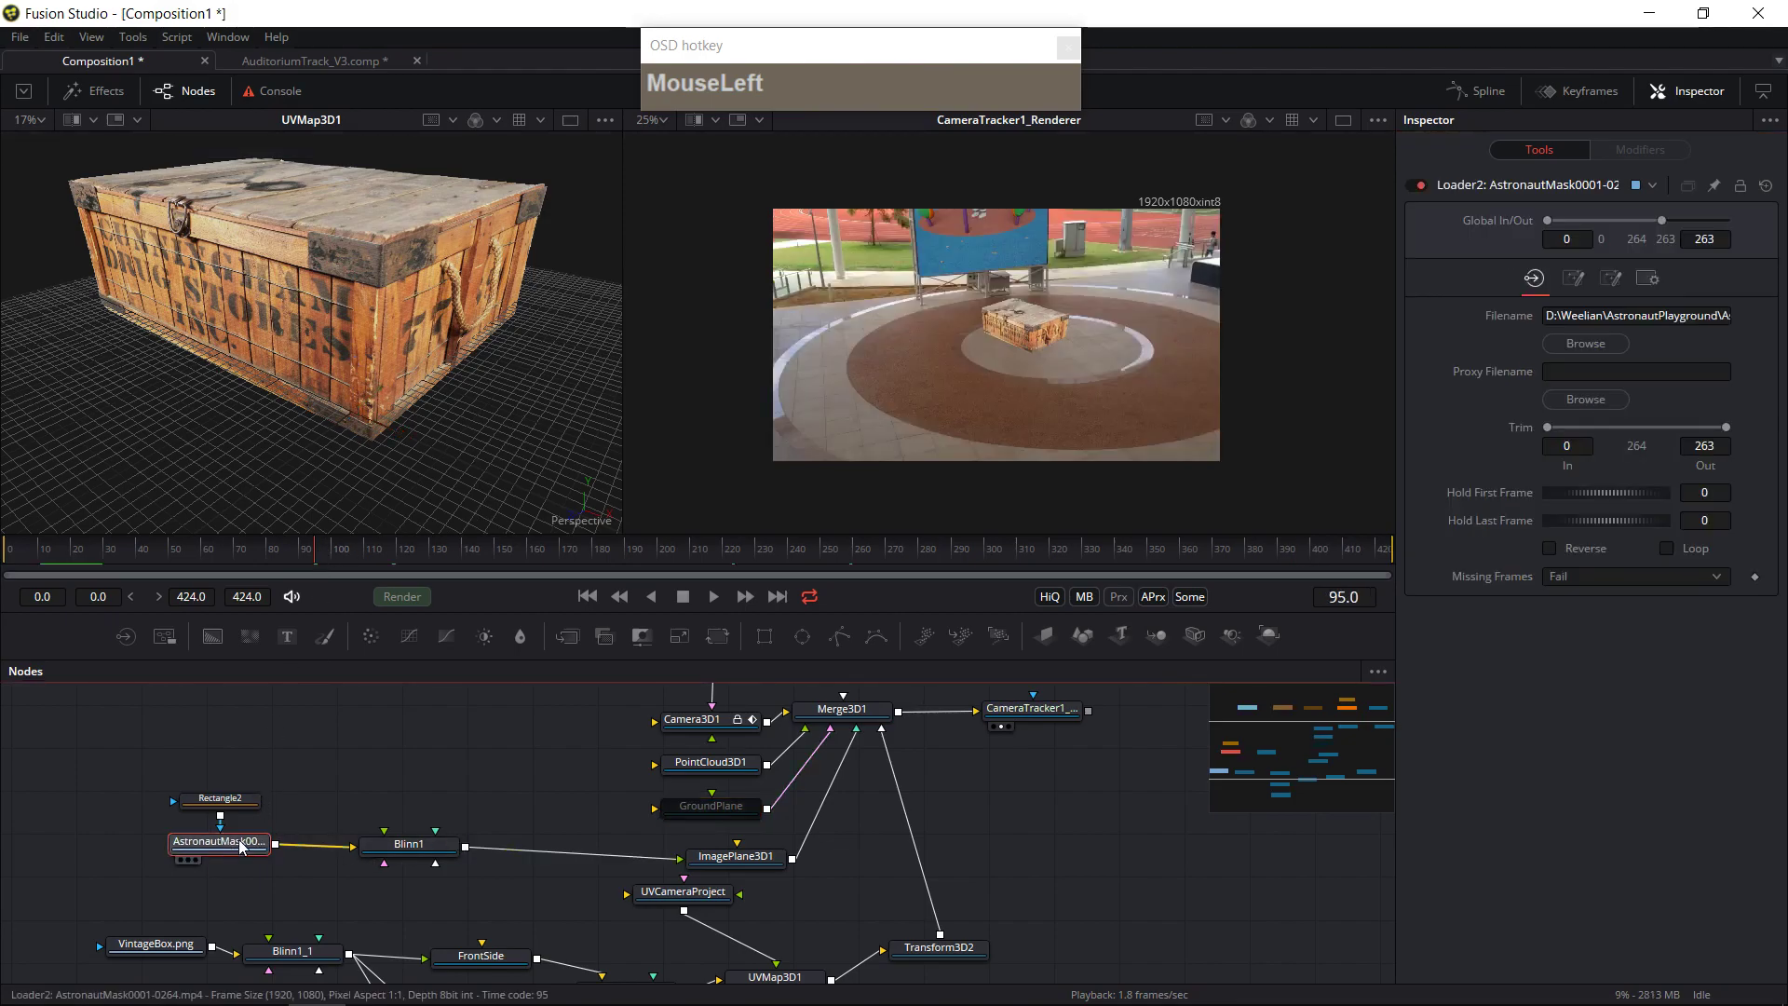
pyautogui.click(1667, 547)
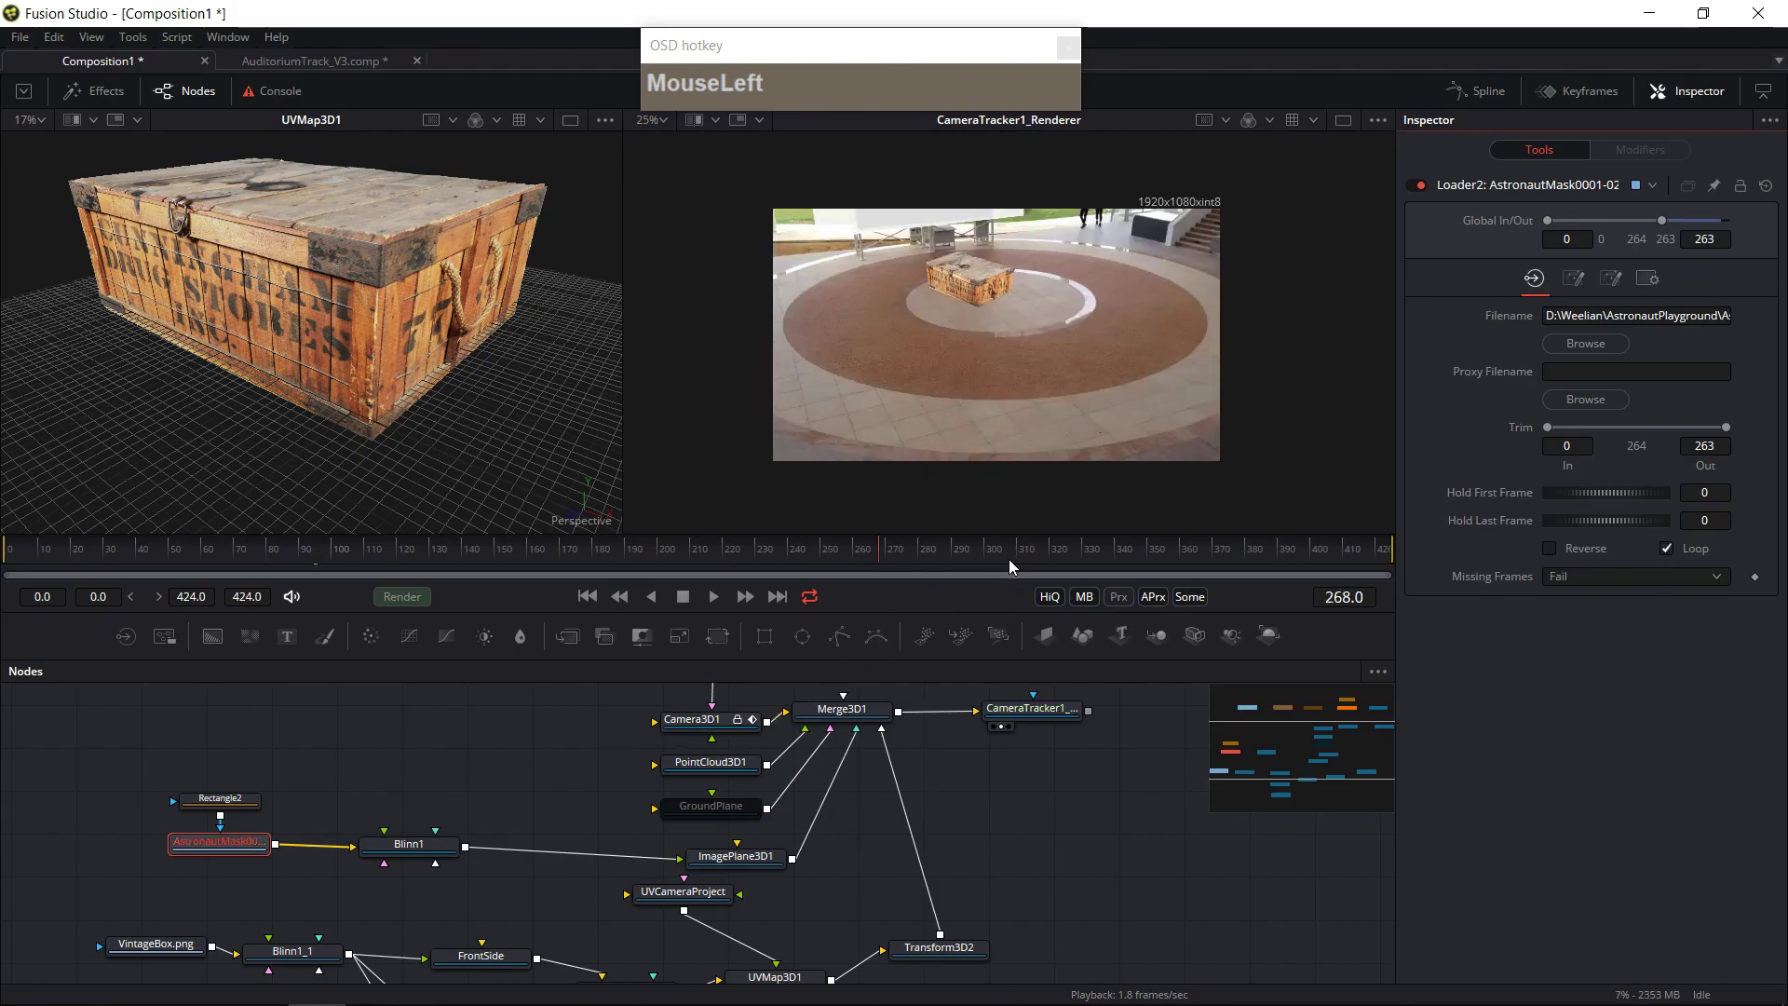
pyautogui.click(1043, 557)
pyautogui.click(775, 550)
pyautogui.moveTo(957, 549); pyautogui.dragTo(1042, 549)
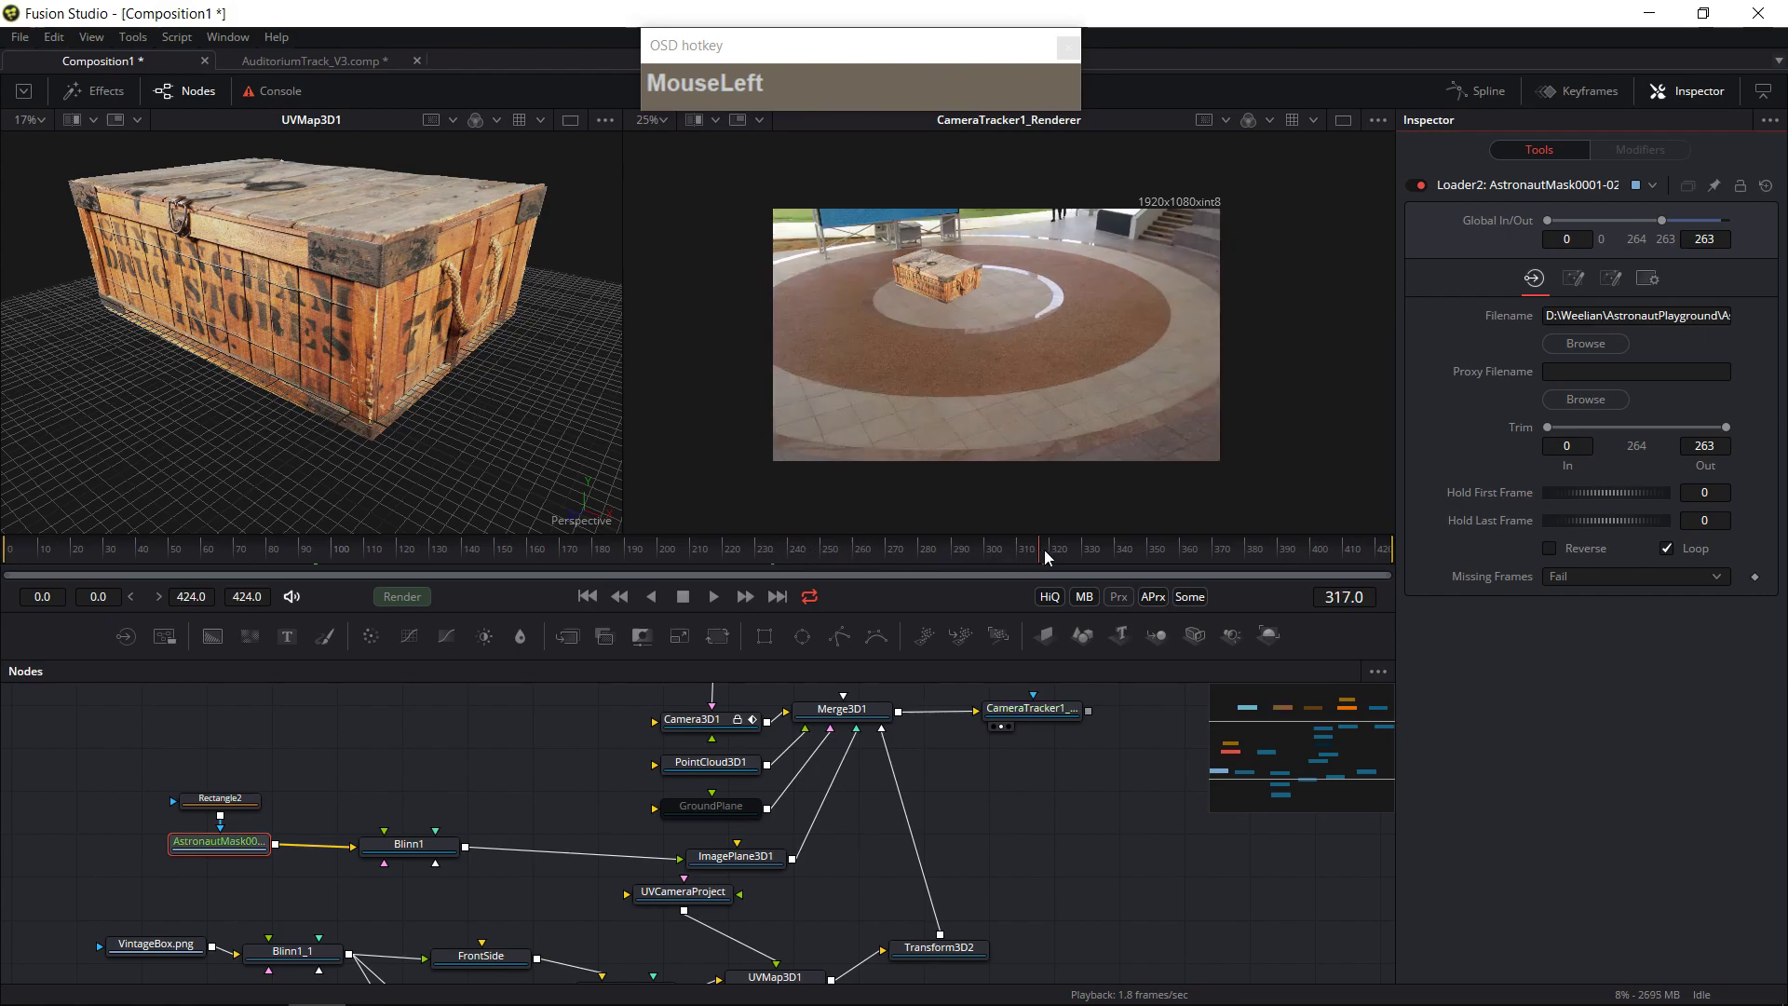
pyautogui.moveTo(1190, 557); pyautogui.dragTo(1372, 556)
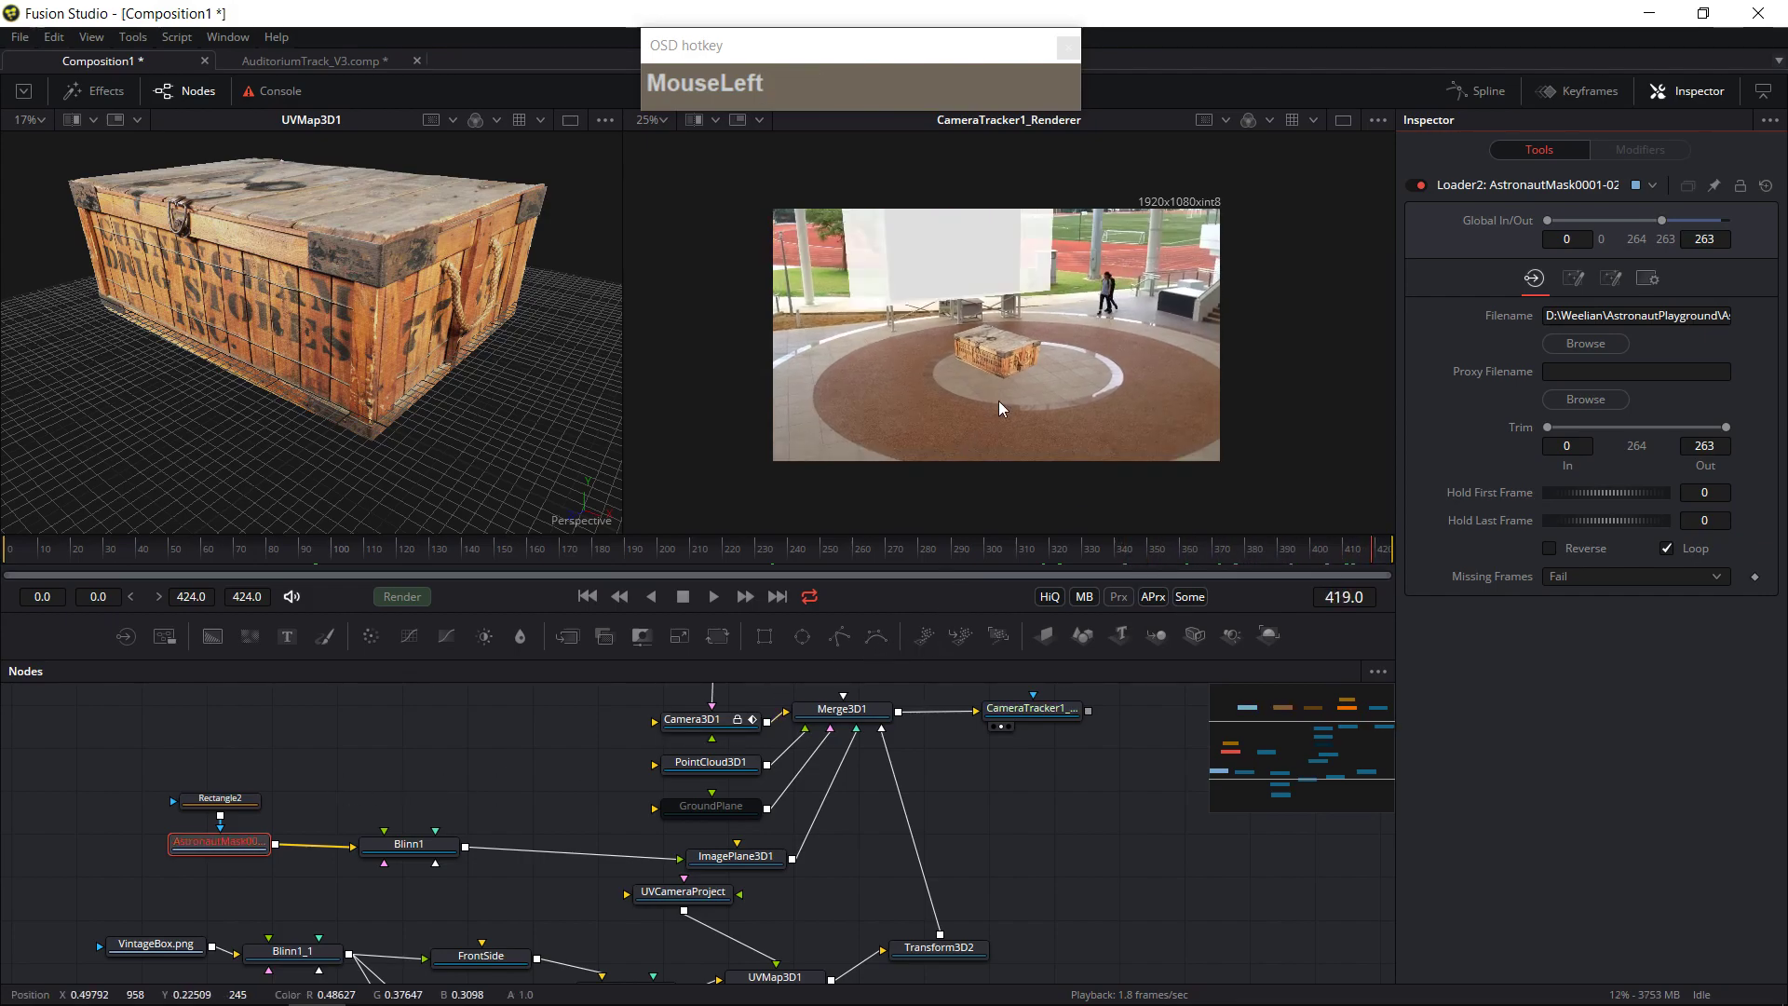
# - Move Rectangle2 further above the astronaut loader and browse for the loader's replacement clip in the AstronautPlayground folder on drive D
pyautogui.moveTo(246, 812); pyautogui.dragTo(245, 787)
pyautogui.click(244, 843)
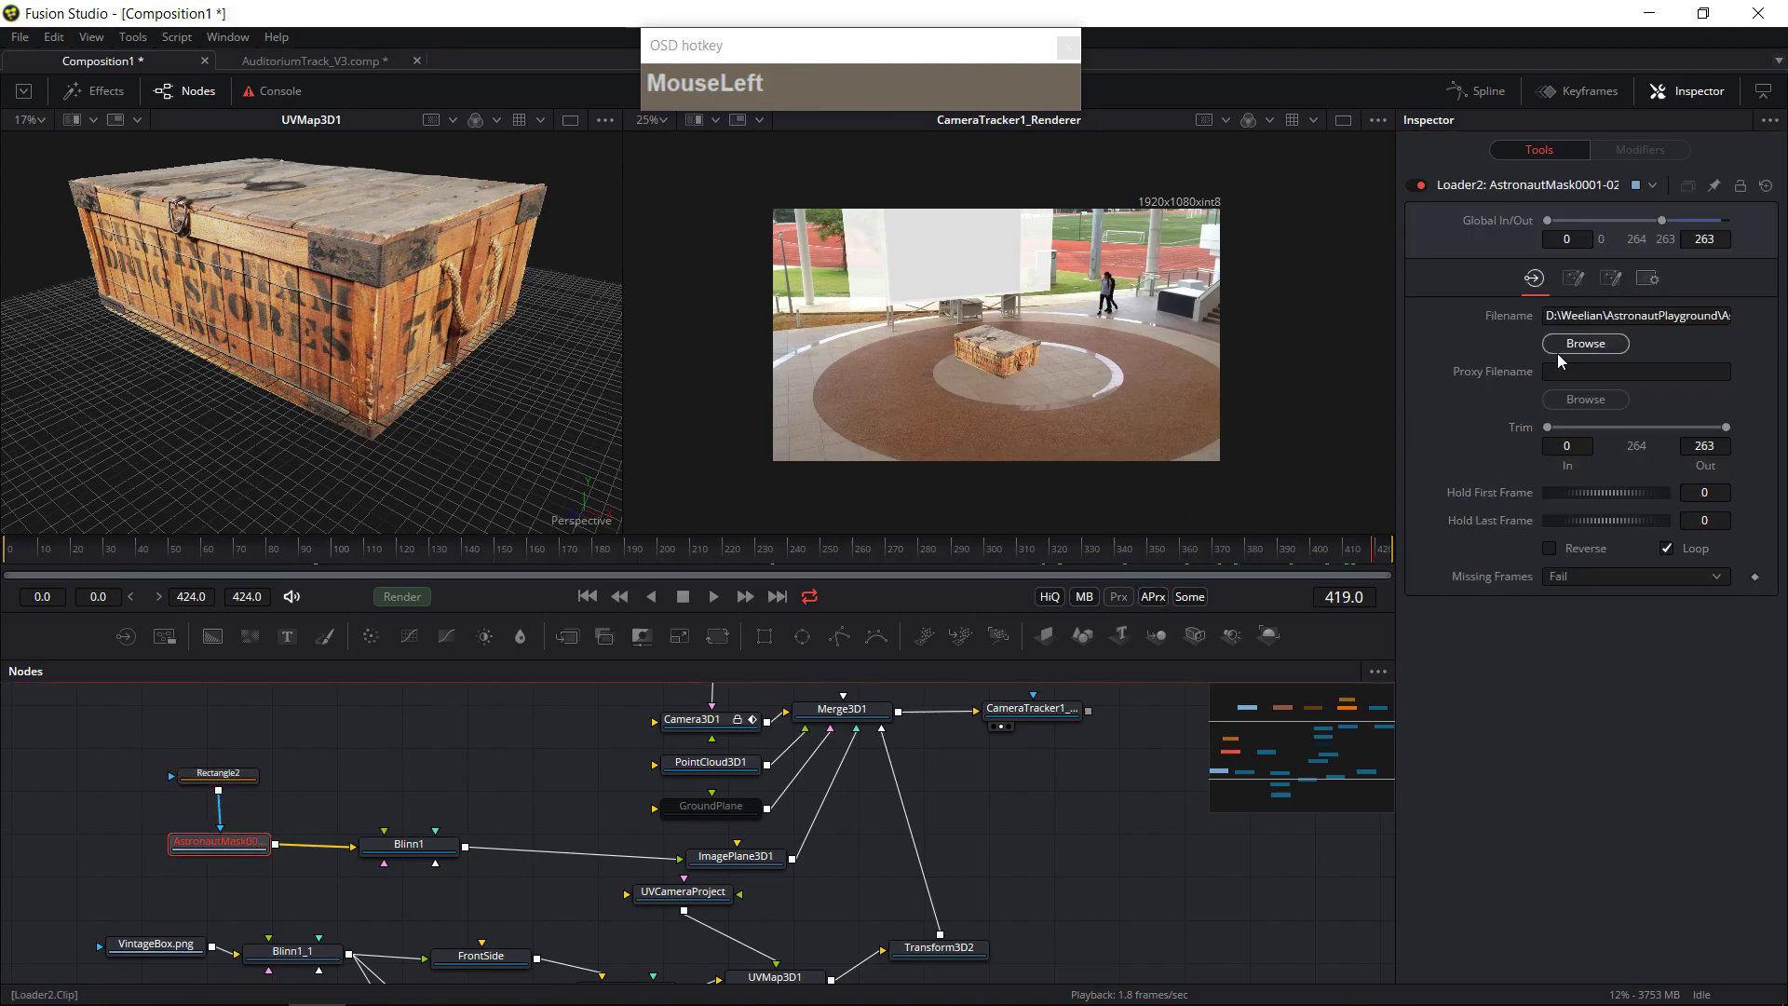
pyautogui.click(1586, 343)
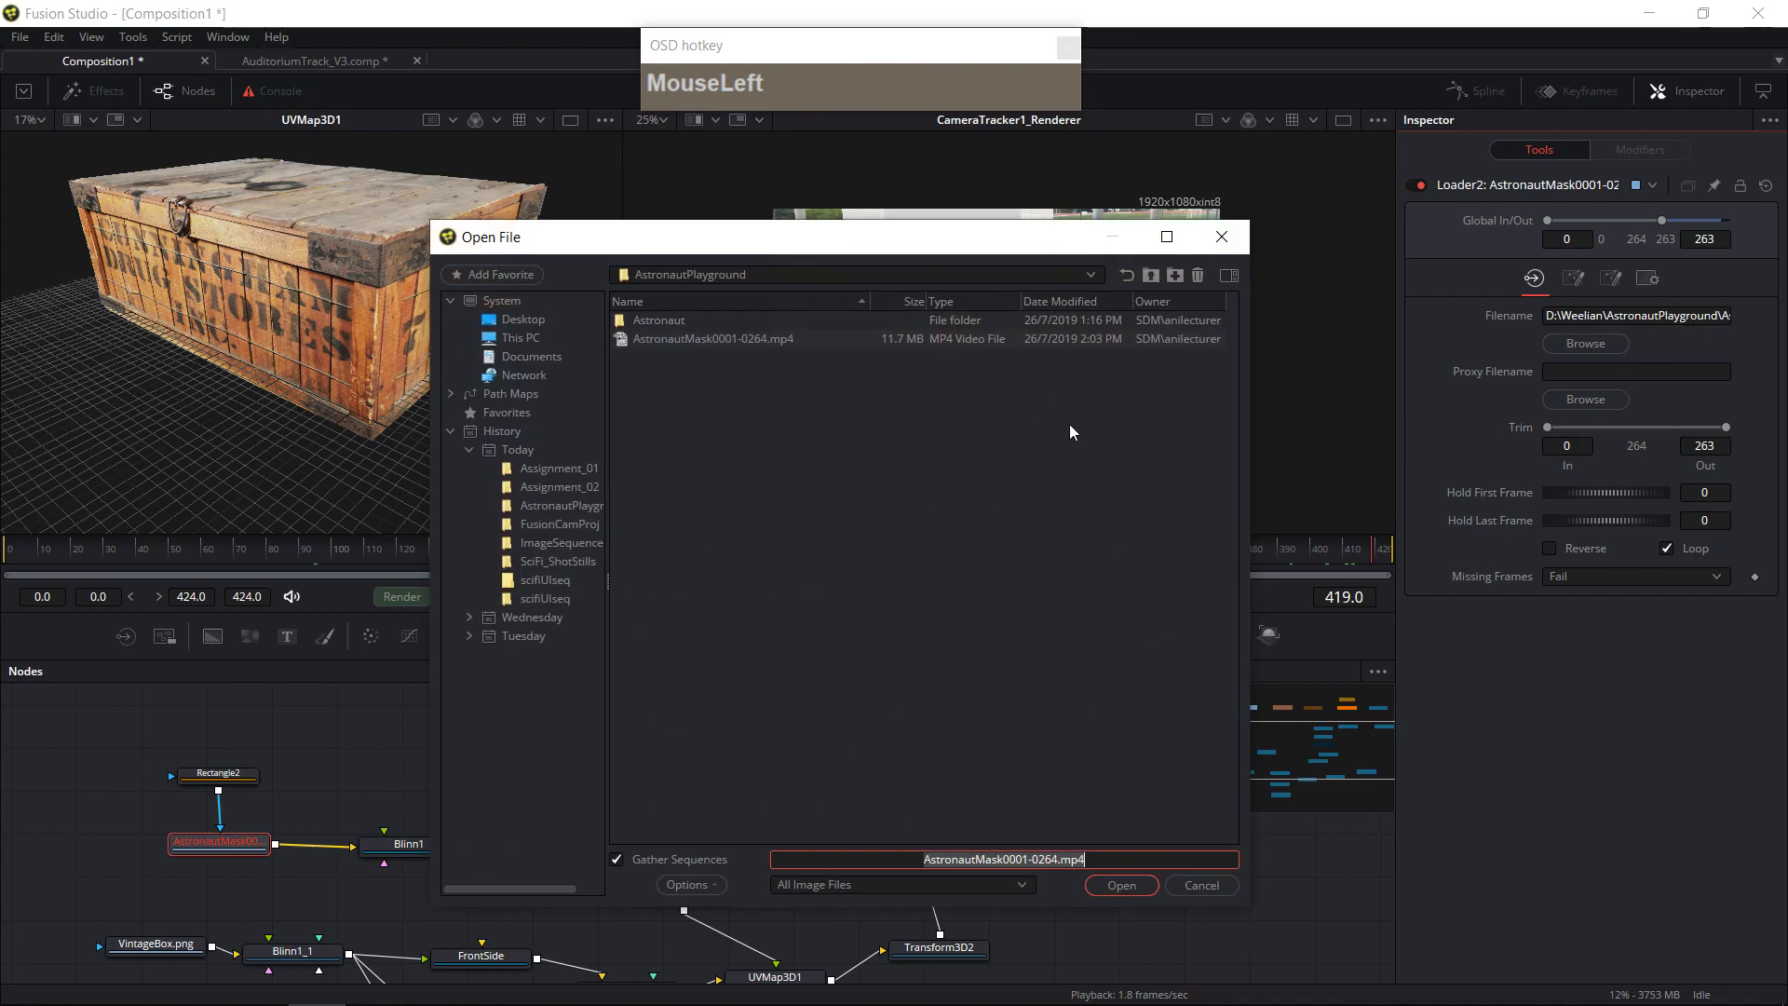
pyautogui.click(1149, 277)
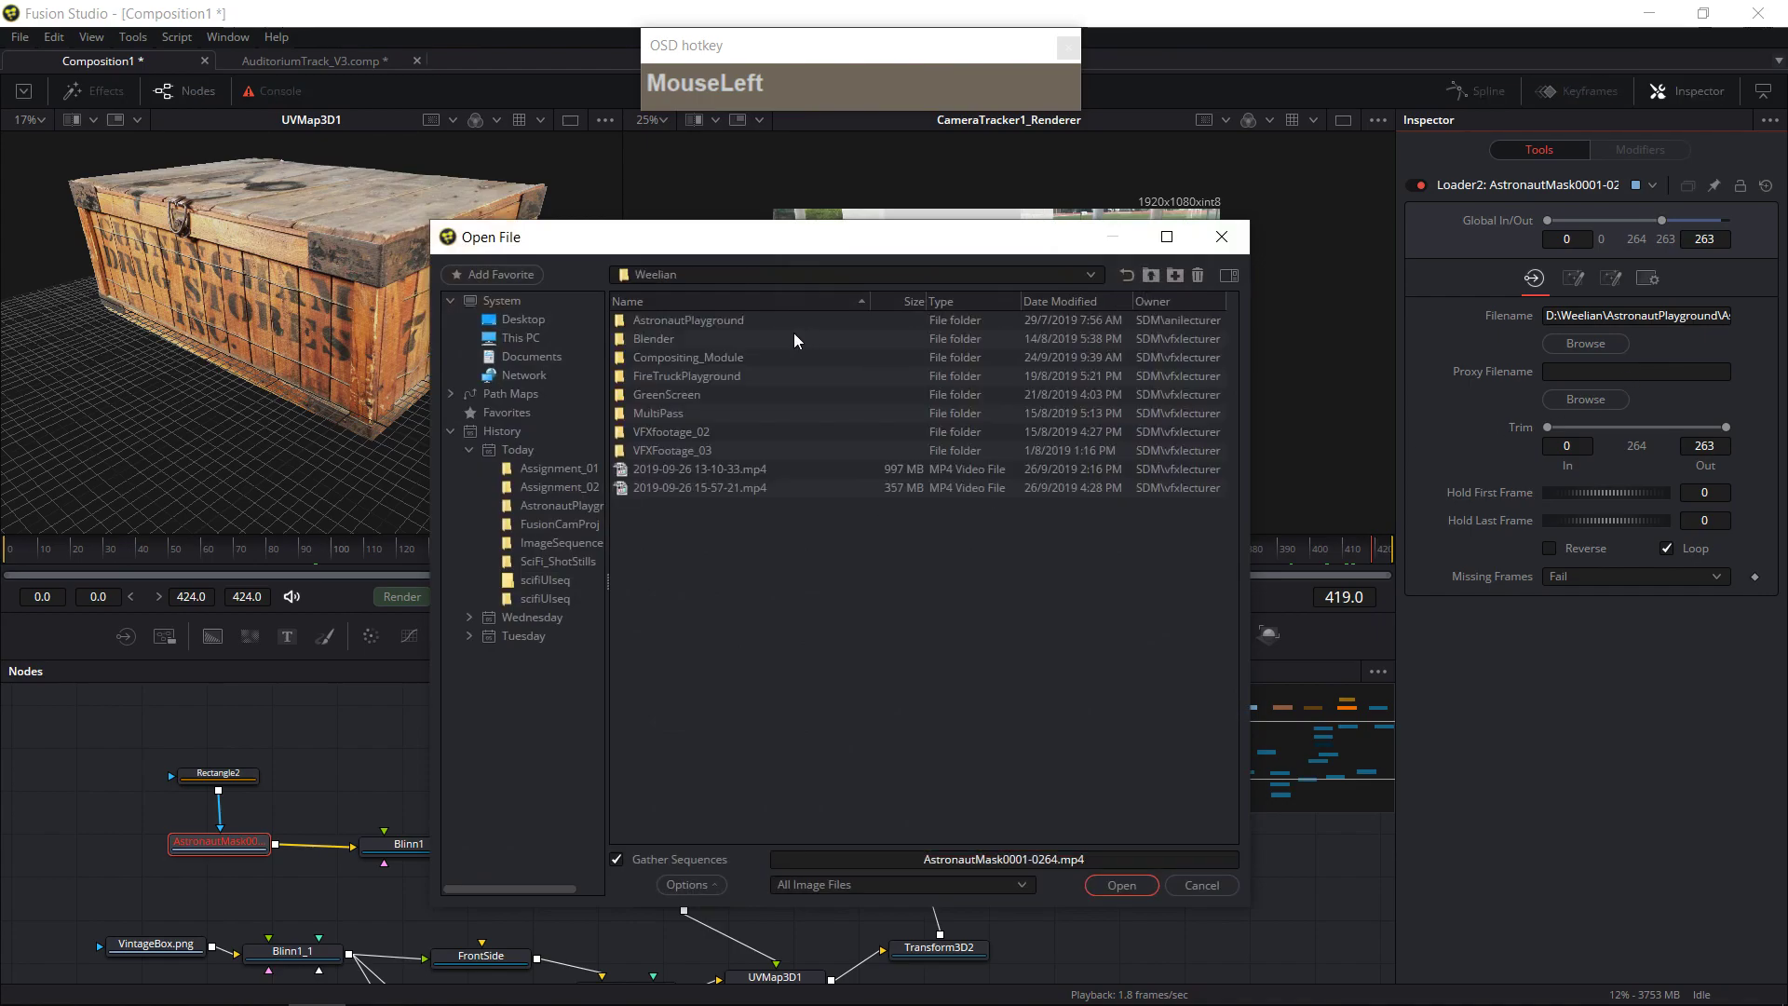
pyautogui.doubleClick(729, 322)
pyautogui.doubleClick(674, 321)
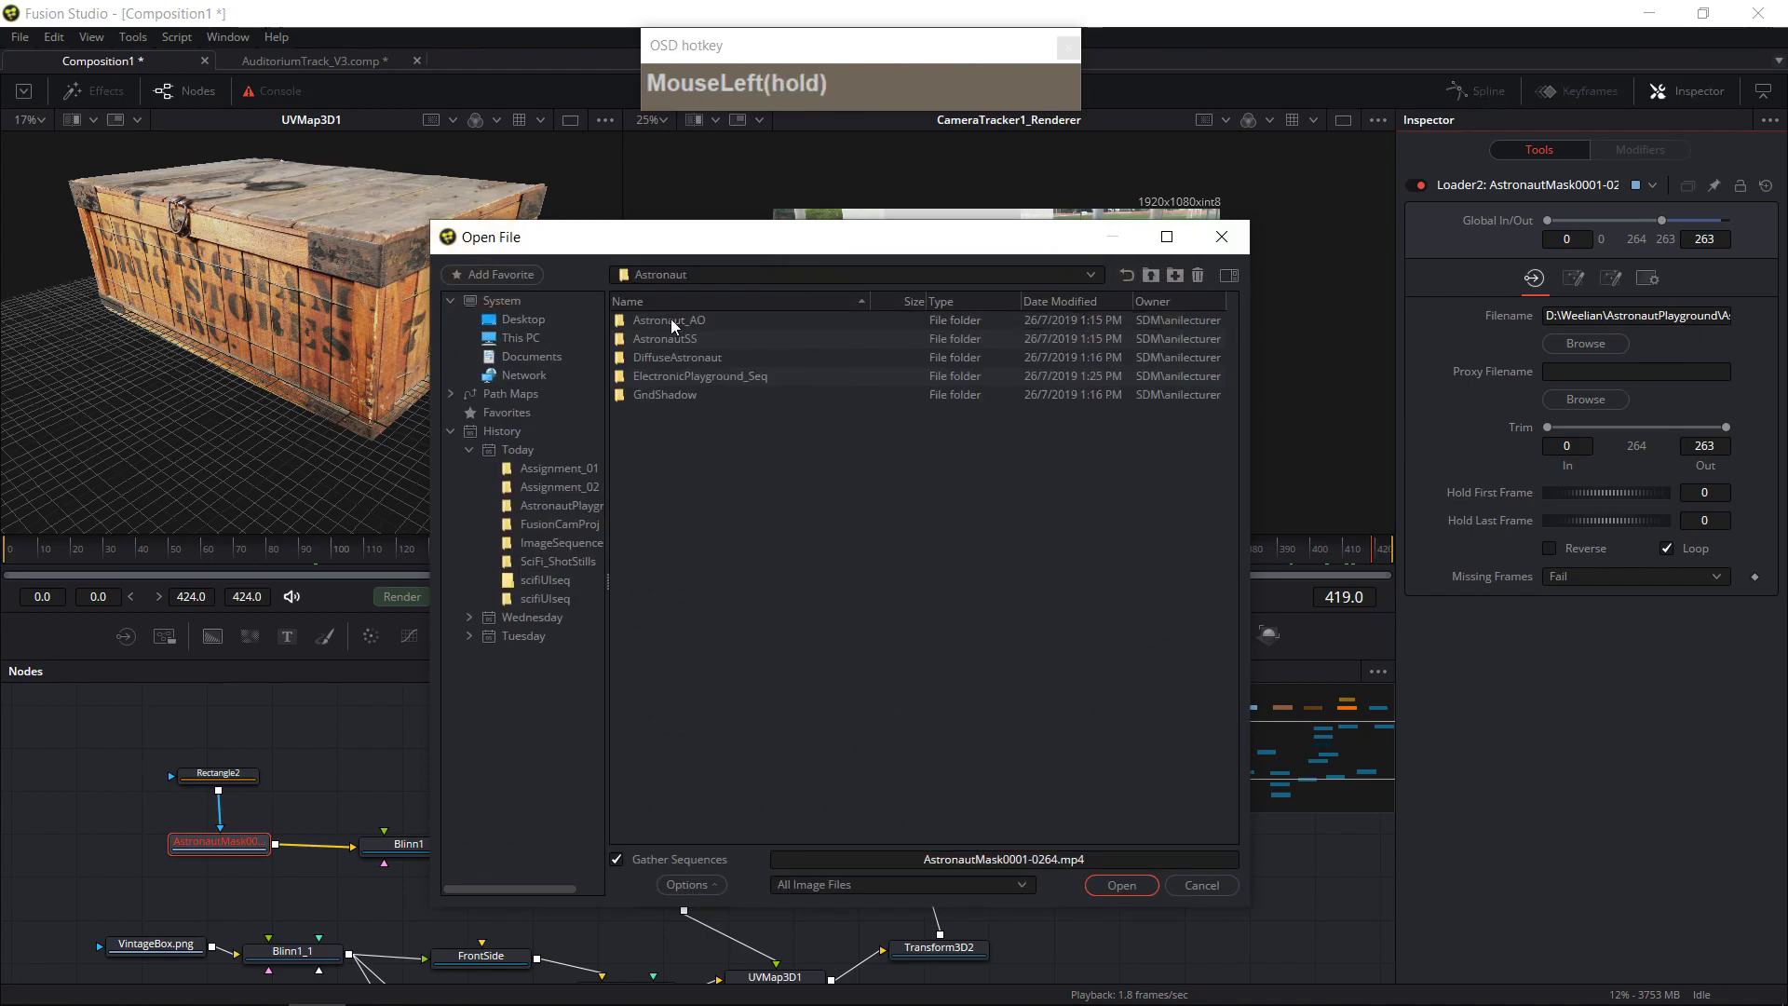
pyautogui.click(1152, 274)
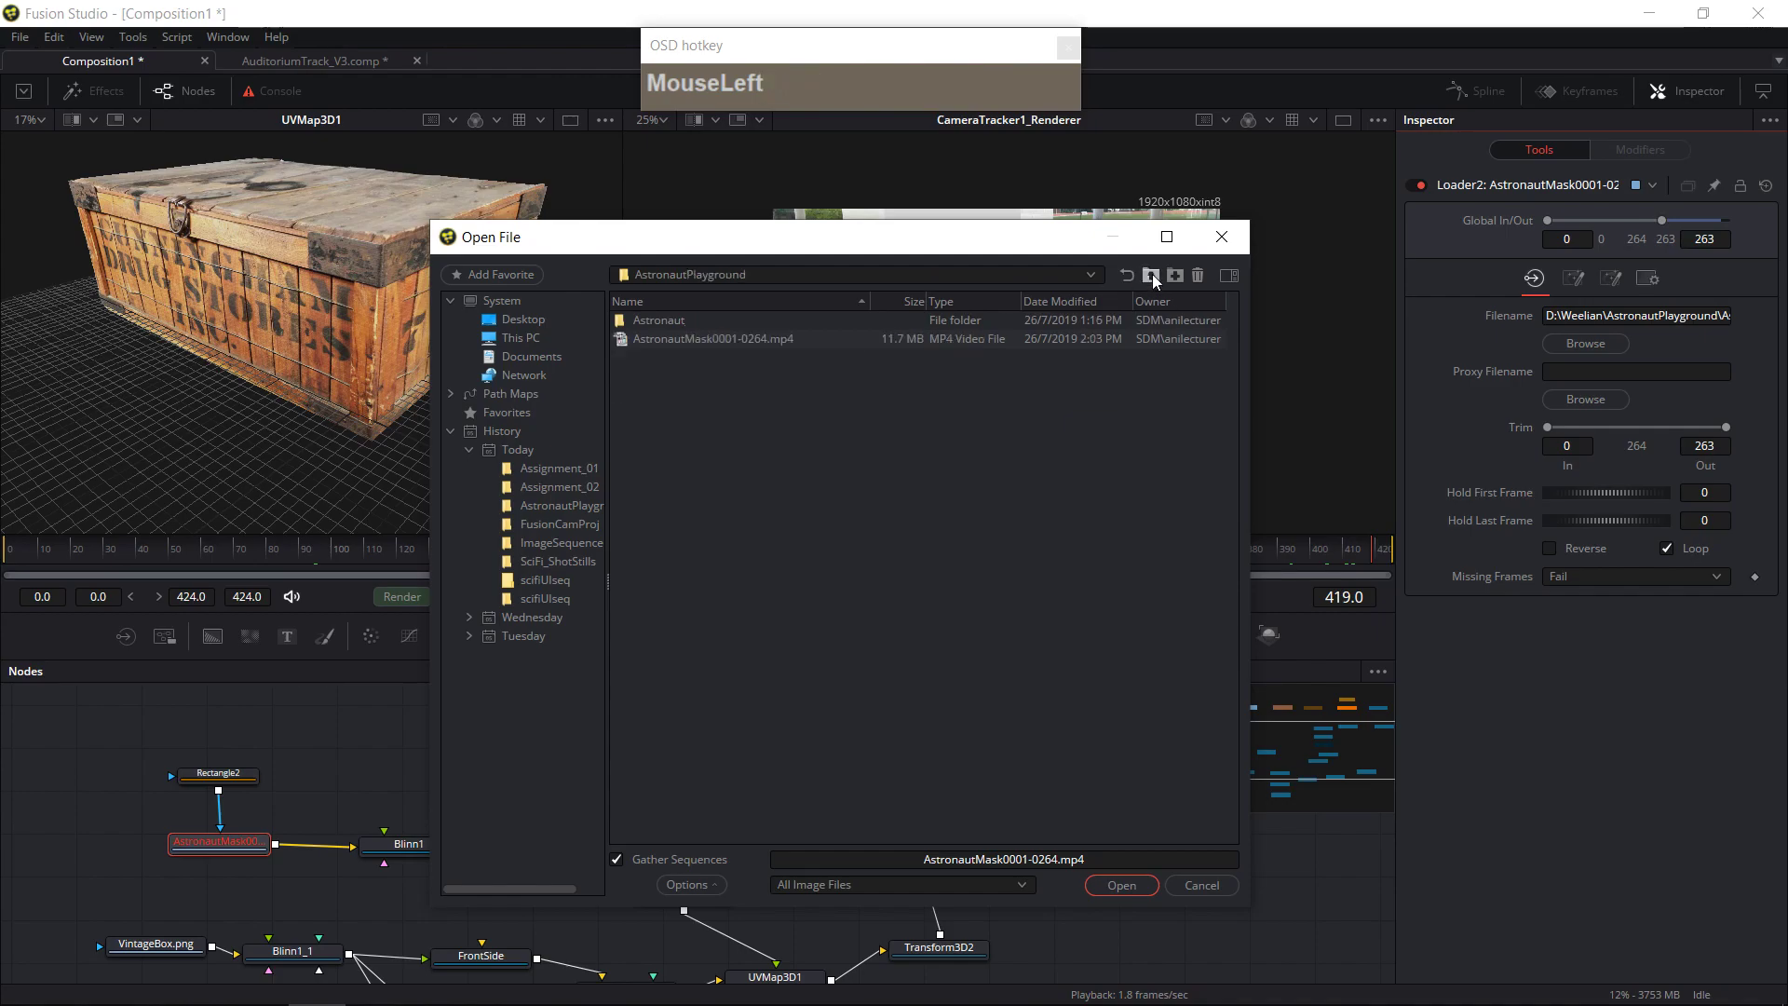
pyautogui.click(1151, 274)
pyautogui.click(1151, 274)
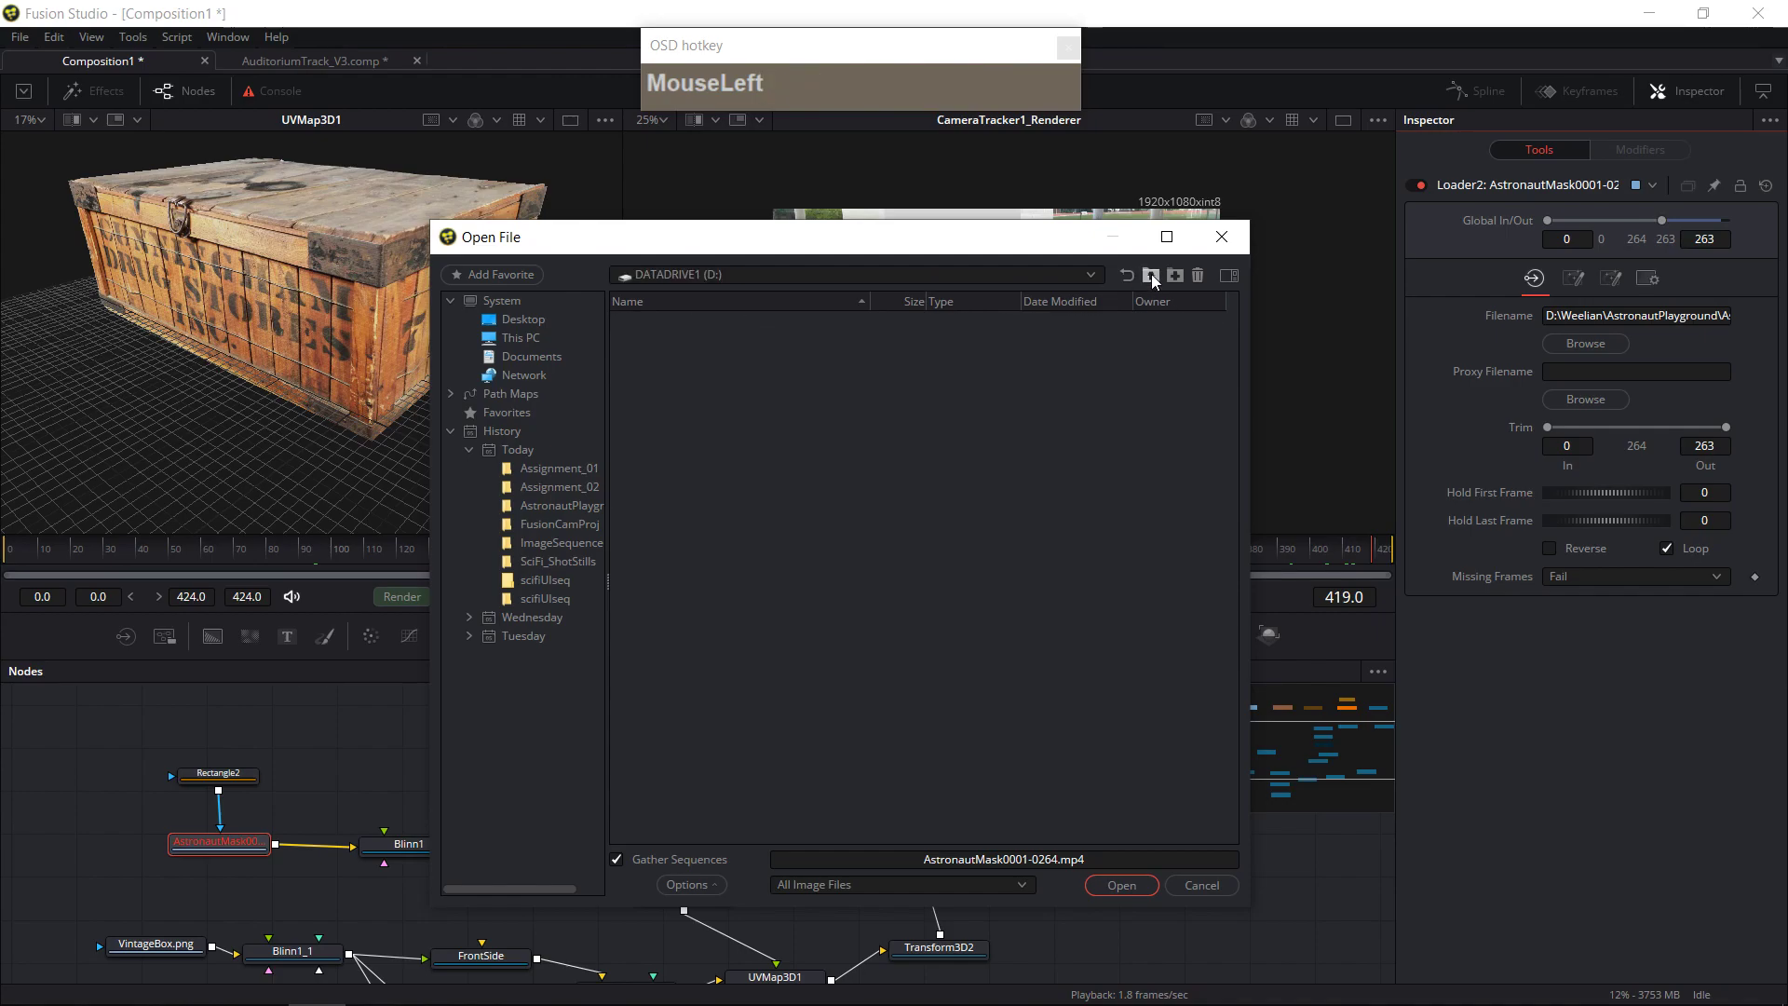
pyautogui.doubleClick(667, 432)
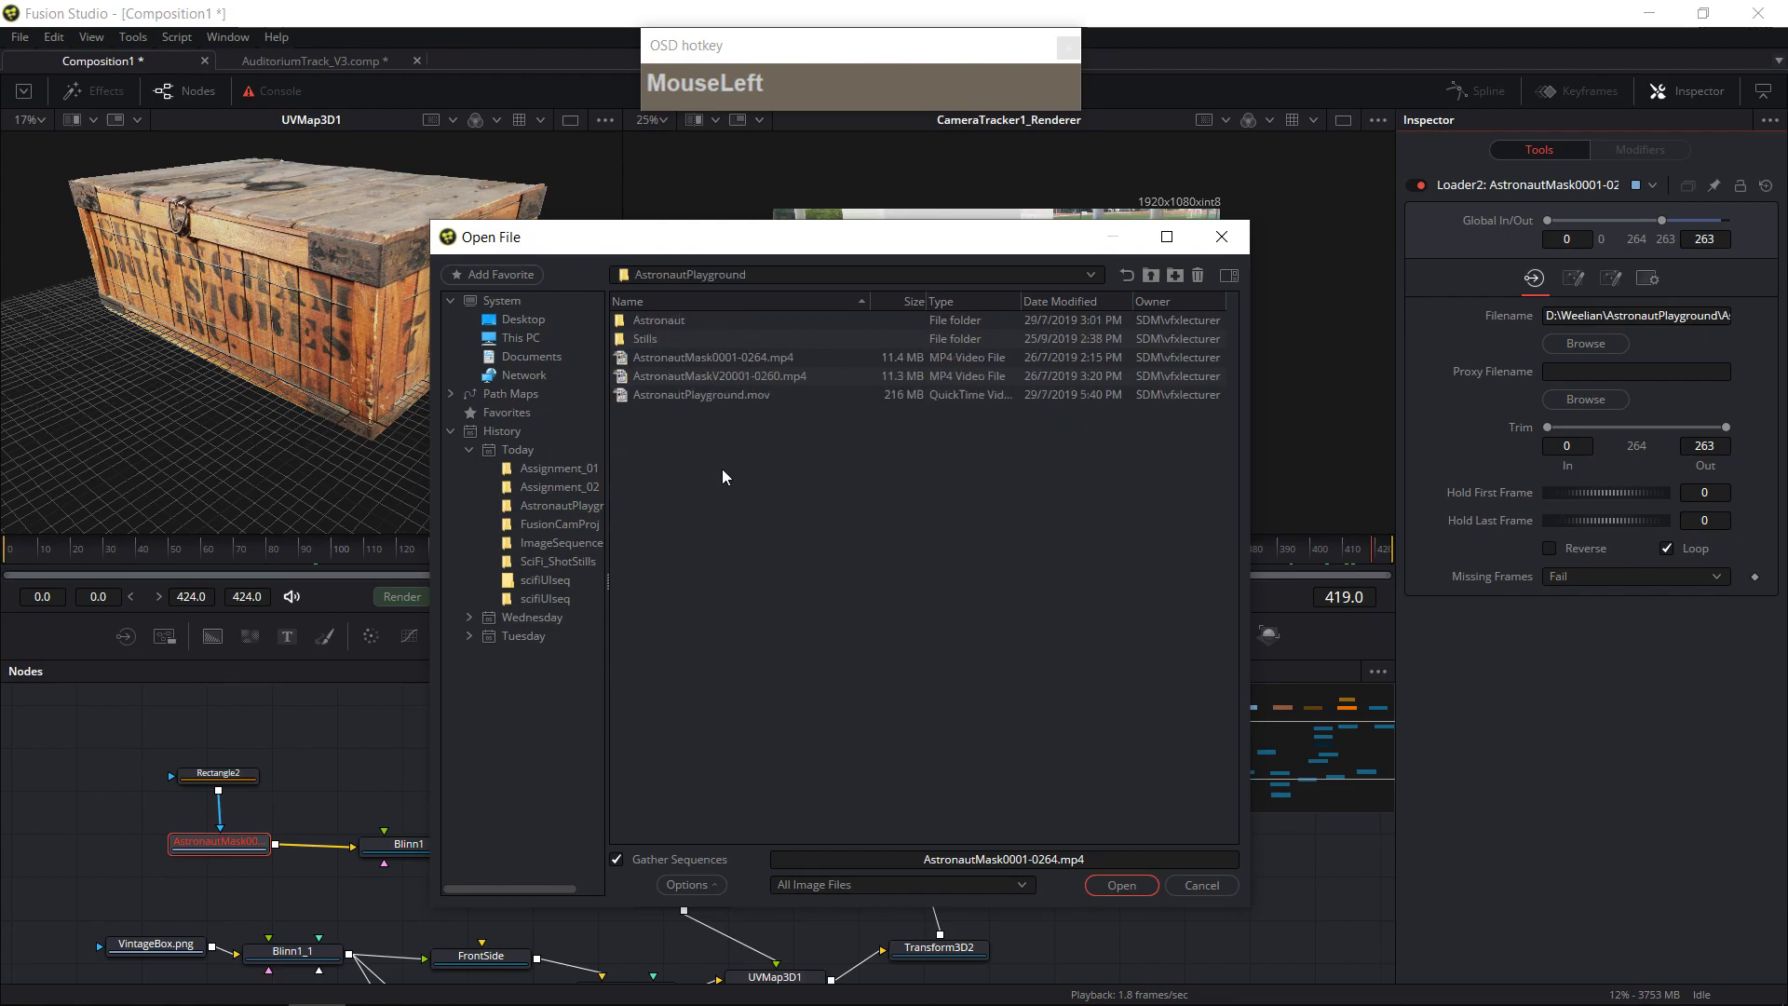
# - Load AstronautPlayground.mov into the astronaut loader and accept resetting its trimming and extend settings
pyautogui.click(691, 357)
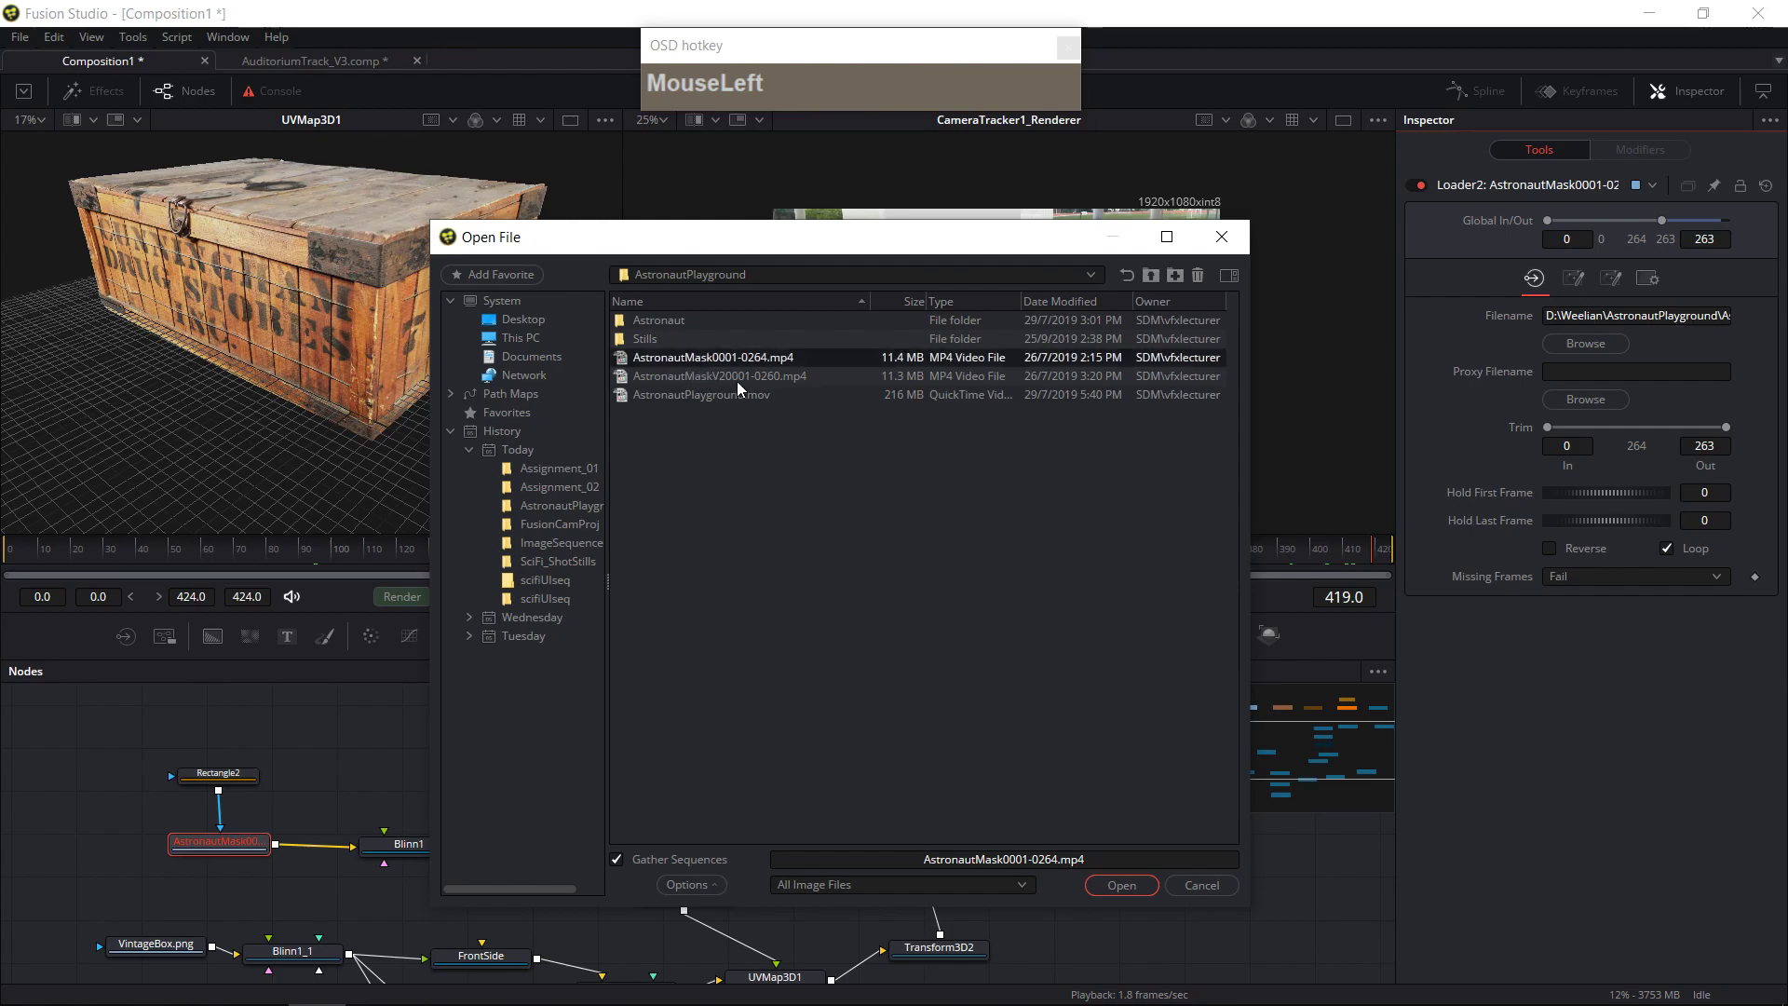
pyautogui.click(735, 378)
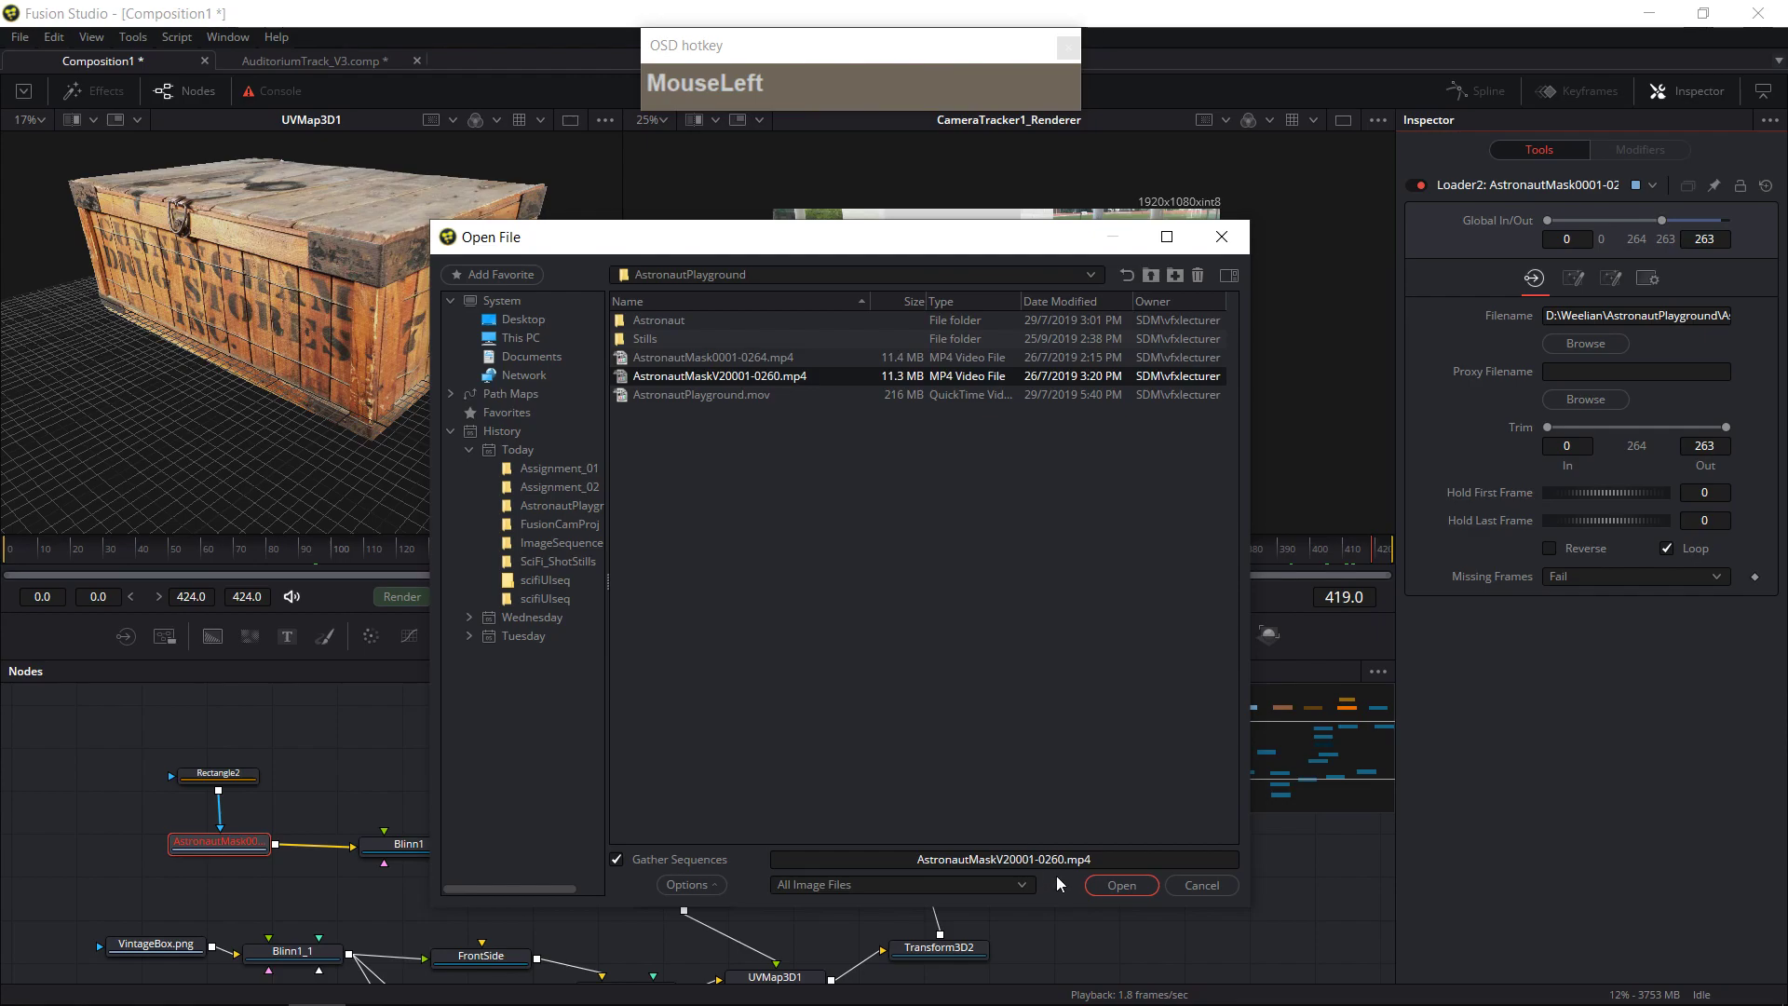
pyautogui.click(730, 393)
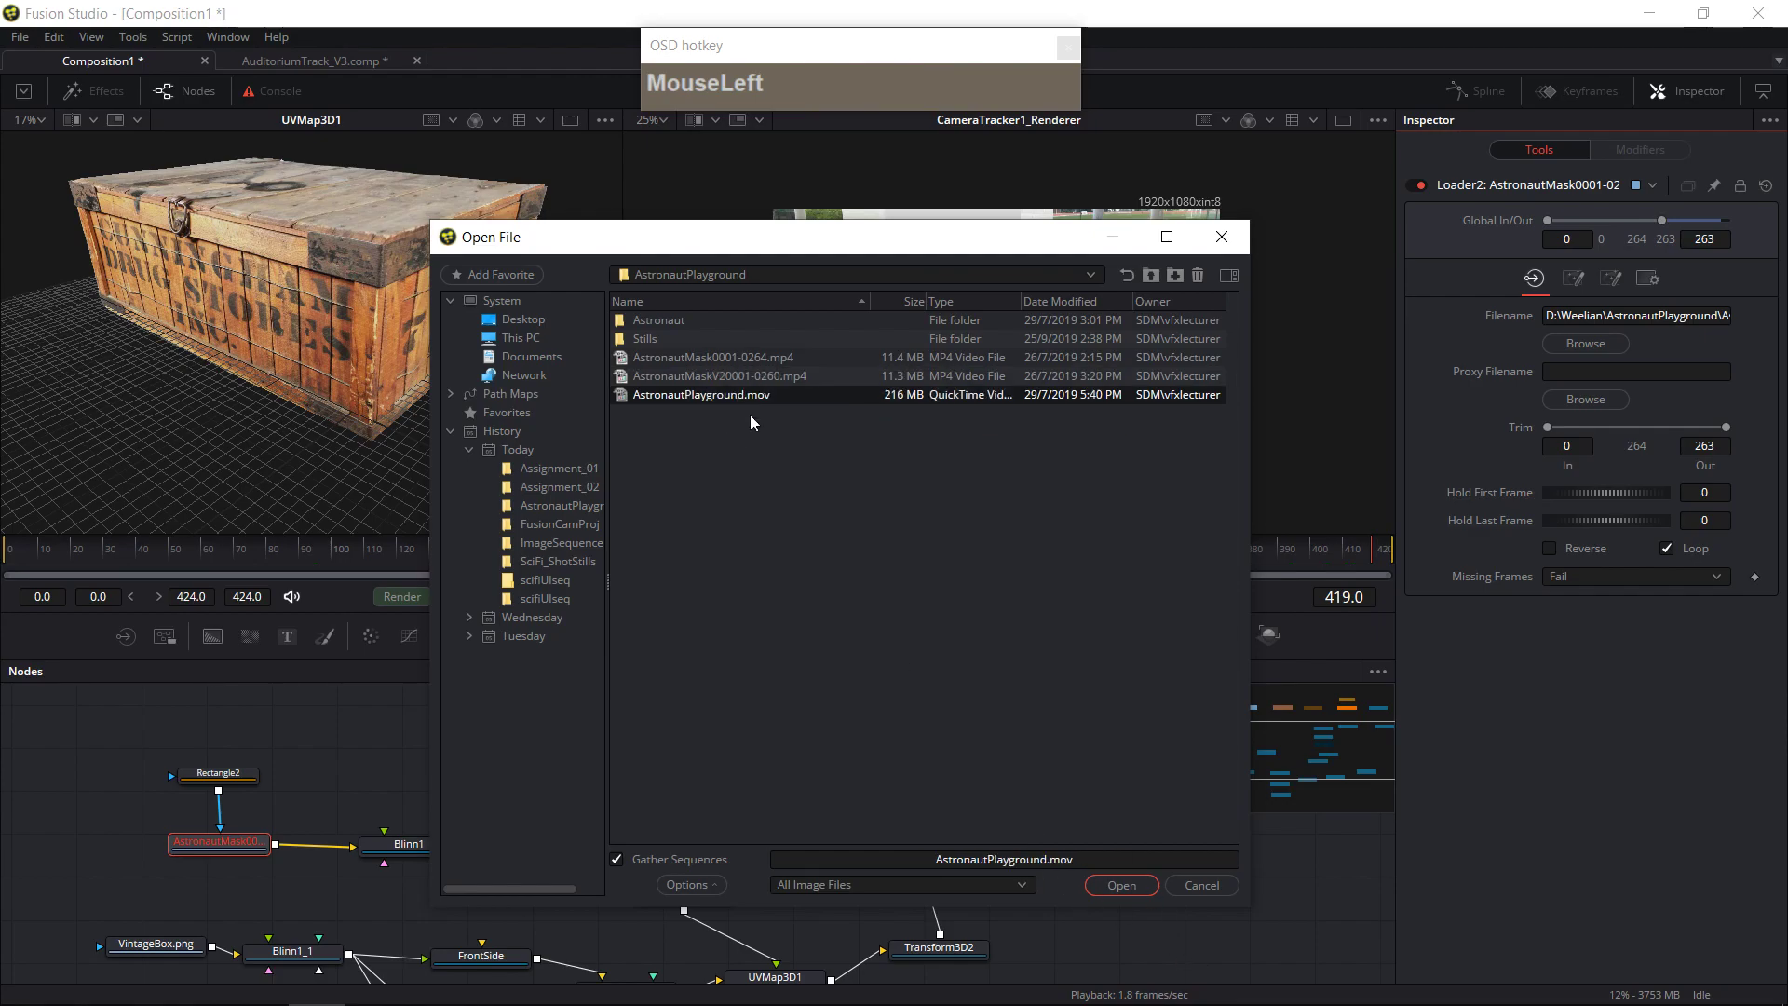
pyautogui.click(1120, 886)
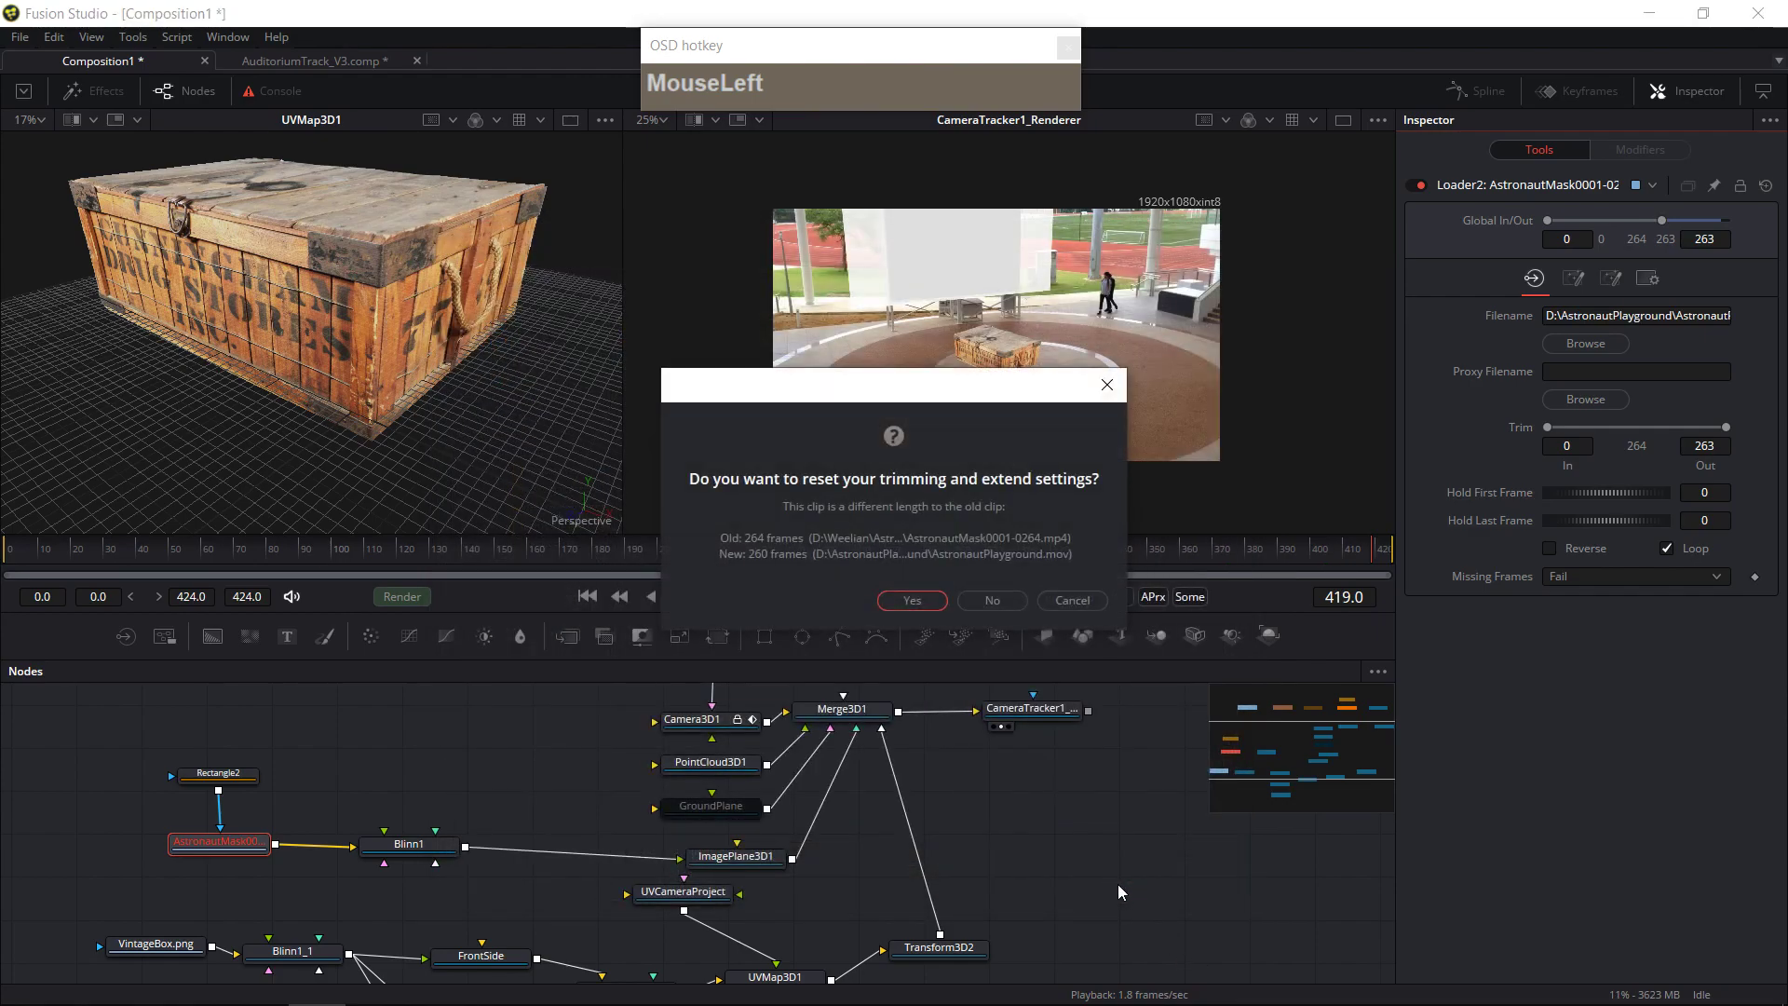
pyautogui.click(913, 600)
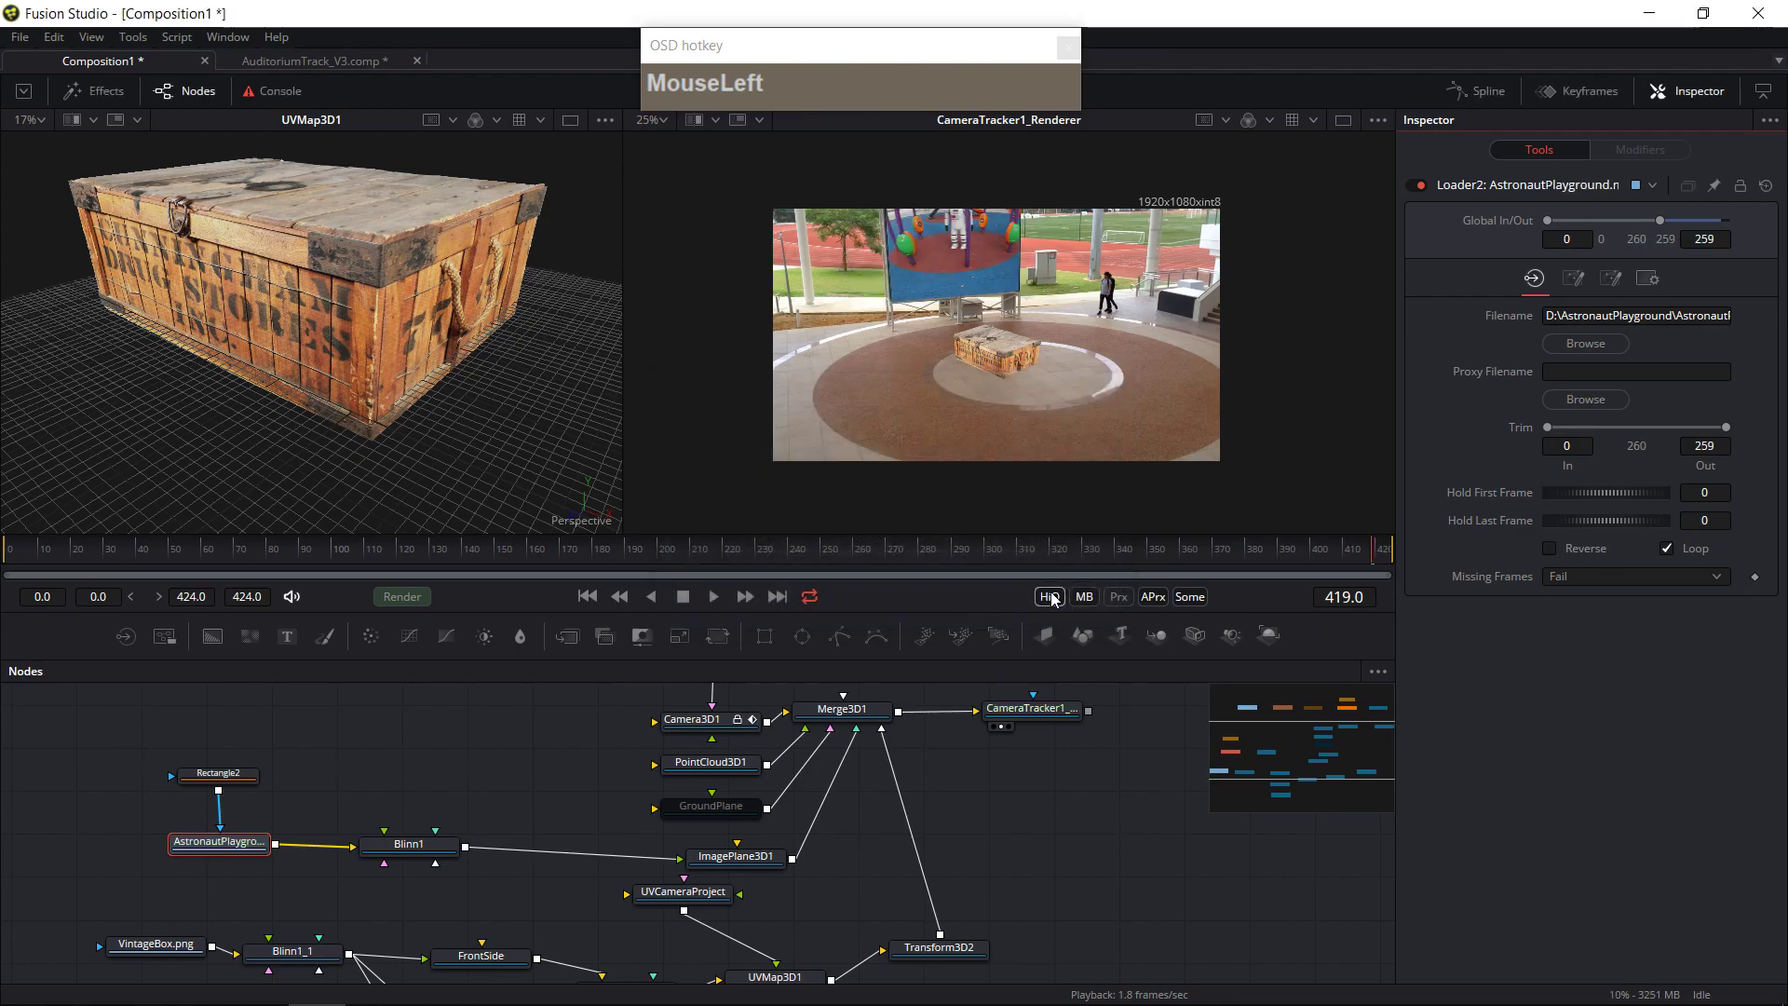
# - Scrub through the timeline to check the replaced clip on the projection screen, including at frame 260
pyautogui.moveTo(1046, 558); pyautogui.dragTo(1085, 557)
pyautogui.moveTo(1198, 557); pyautogui.dragTo(1117, 557)
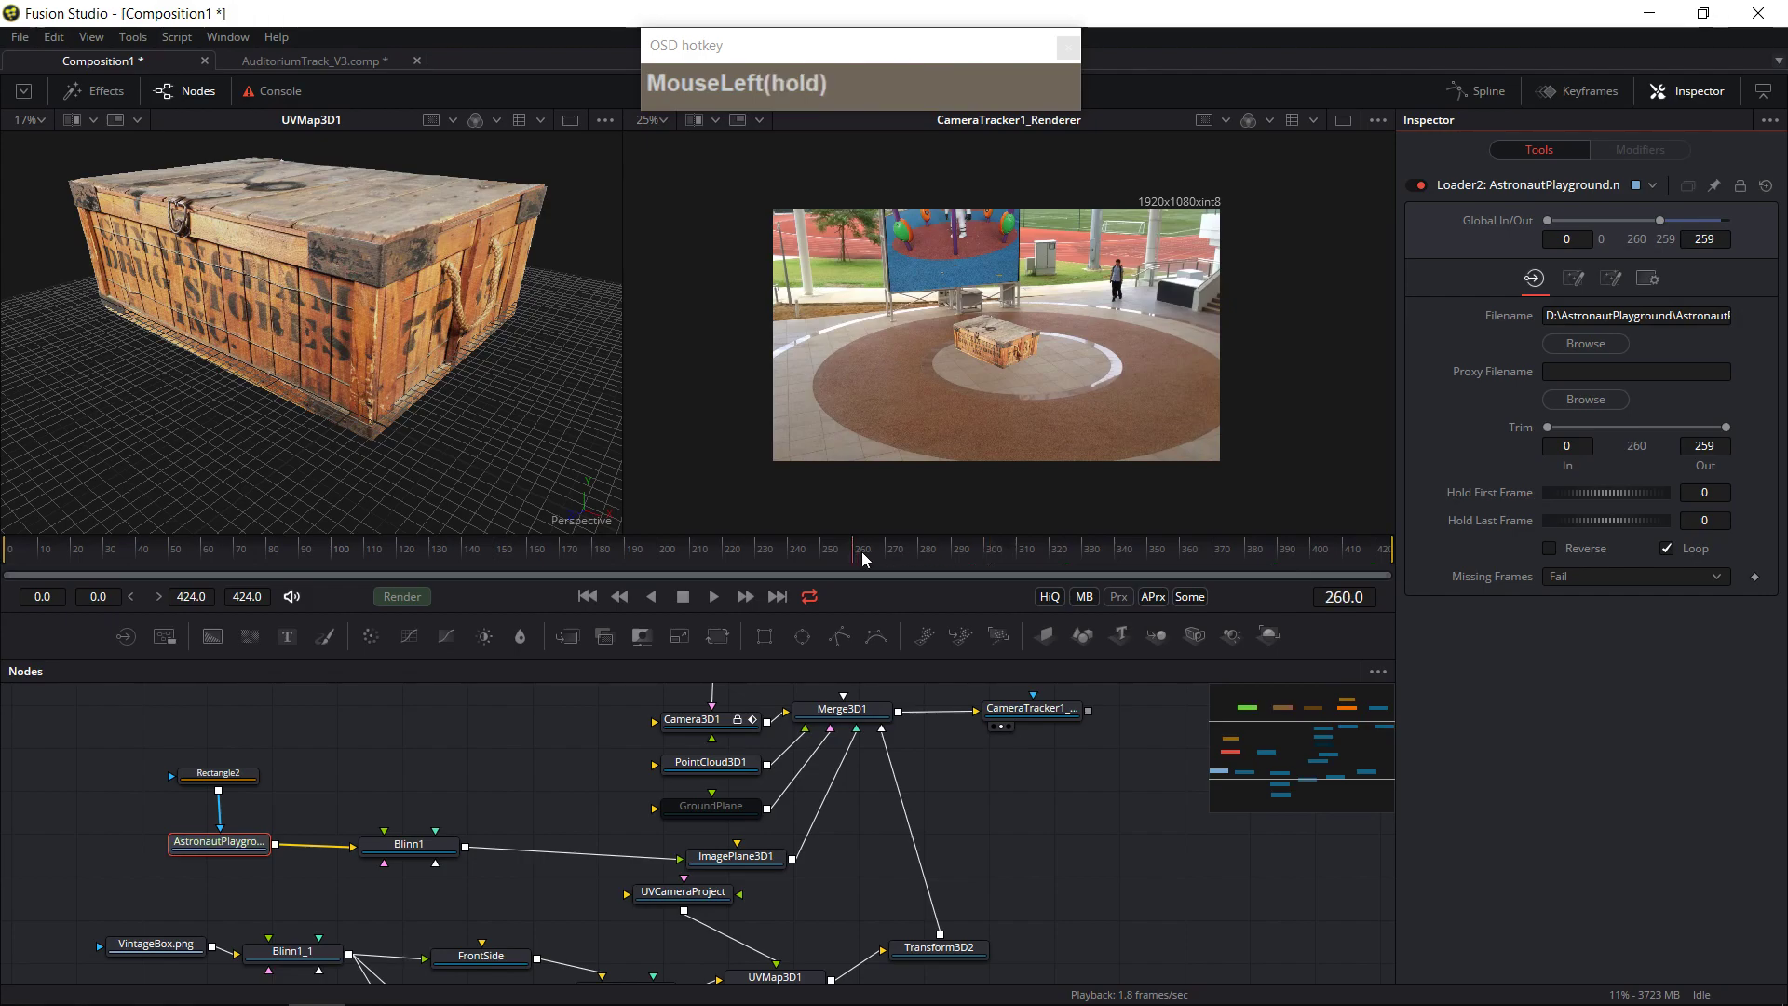
pyautogui.moveTo(915, 227); pyautogui.dragTo(1128, 465)
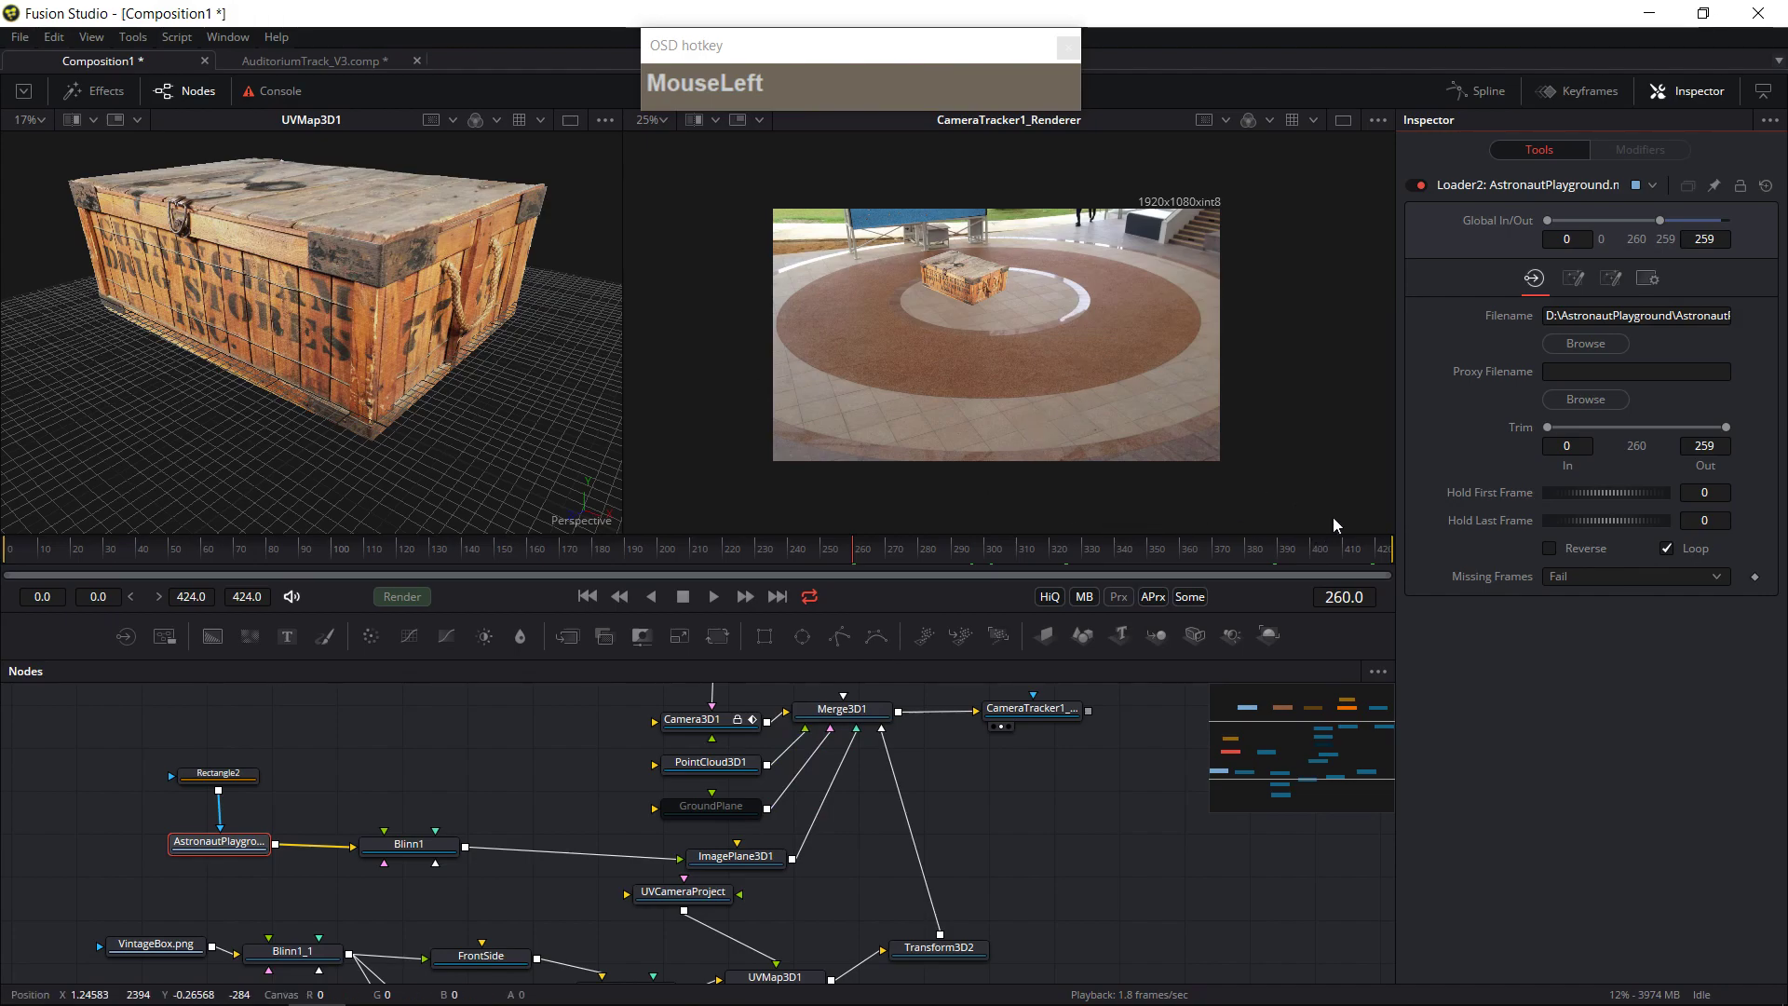
# - Show CameraTracker1_Renderer in a single viewer fitted to the image, play the composition from frame 0, and stop playback
pyautogui.click(1342, 121)
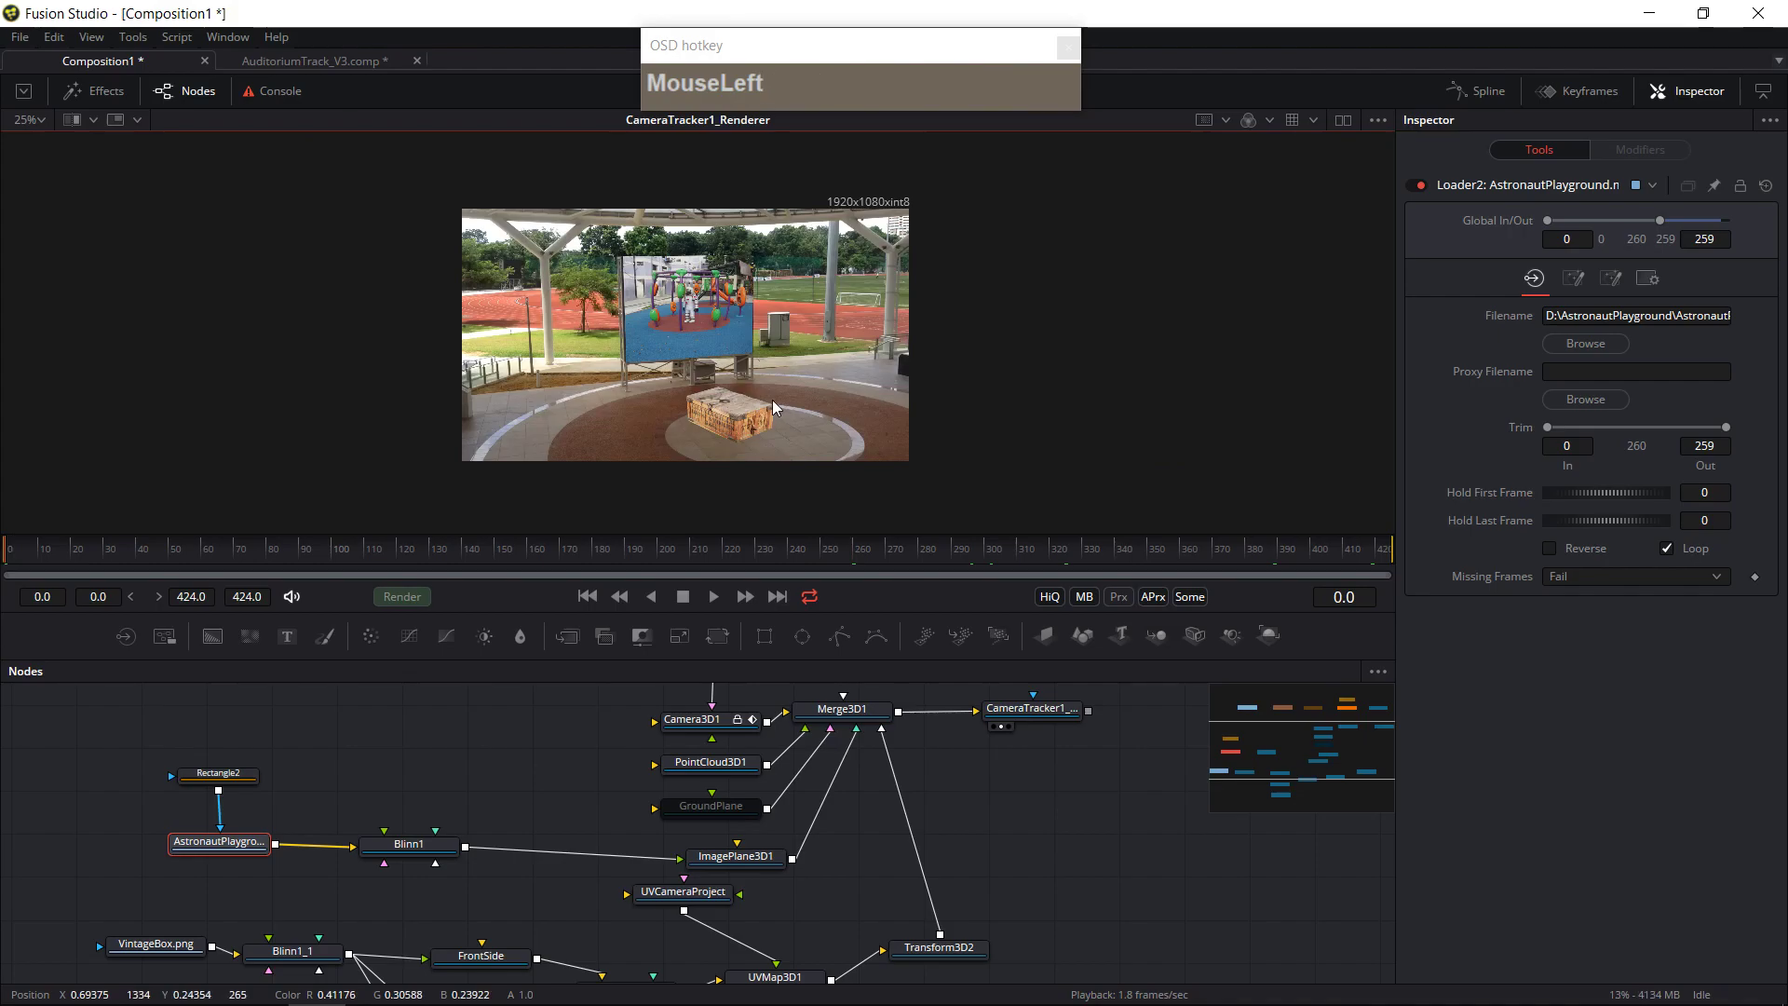
pyautogui.hotkey('ctrl', 'f')
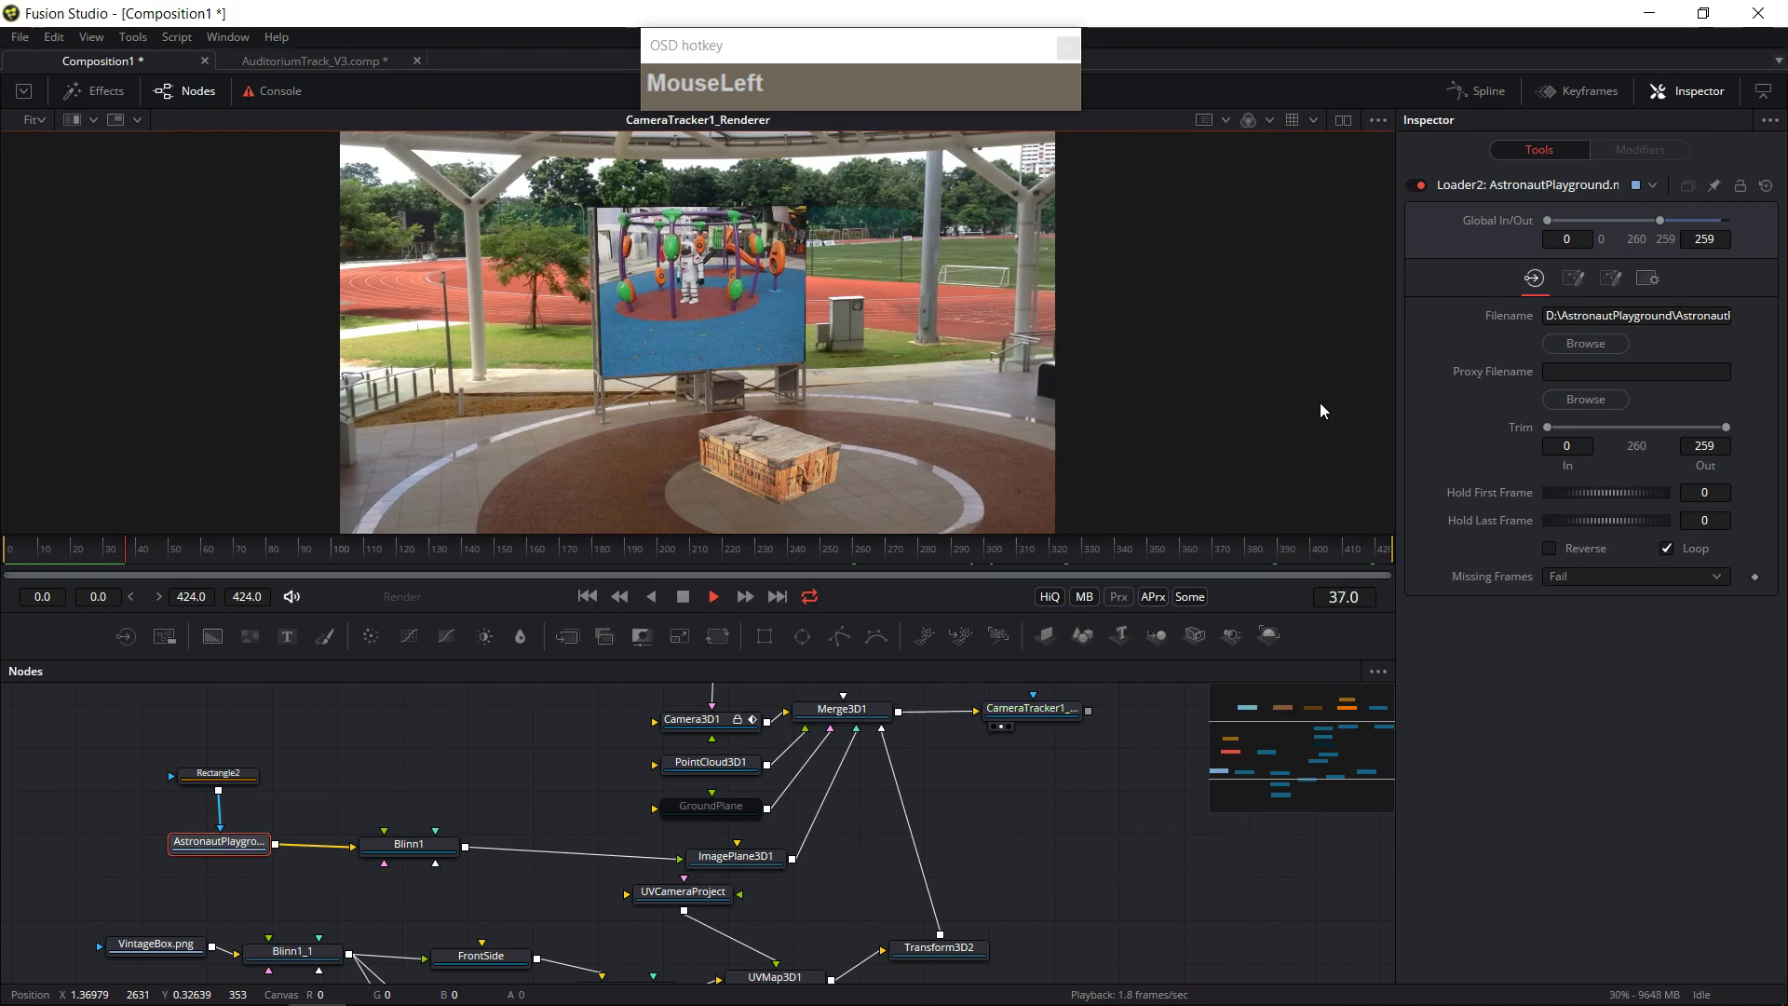
pyautogui.moveTo(837, 998); pyautogui.dragTo(849, 943)
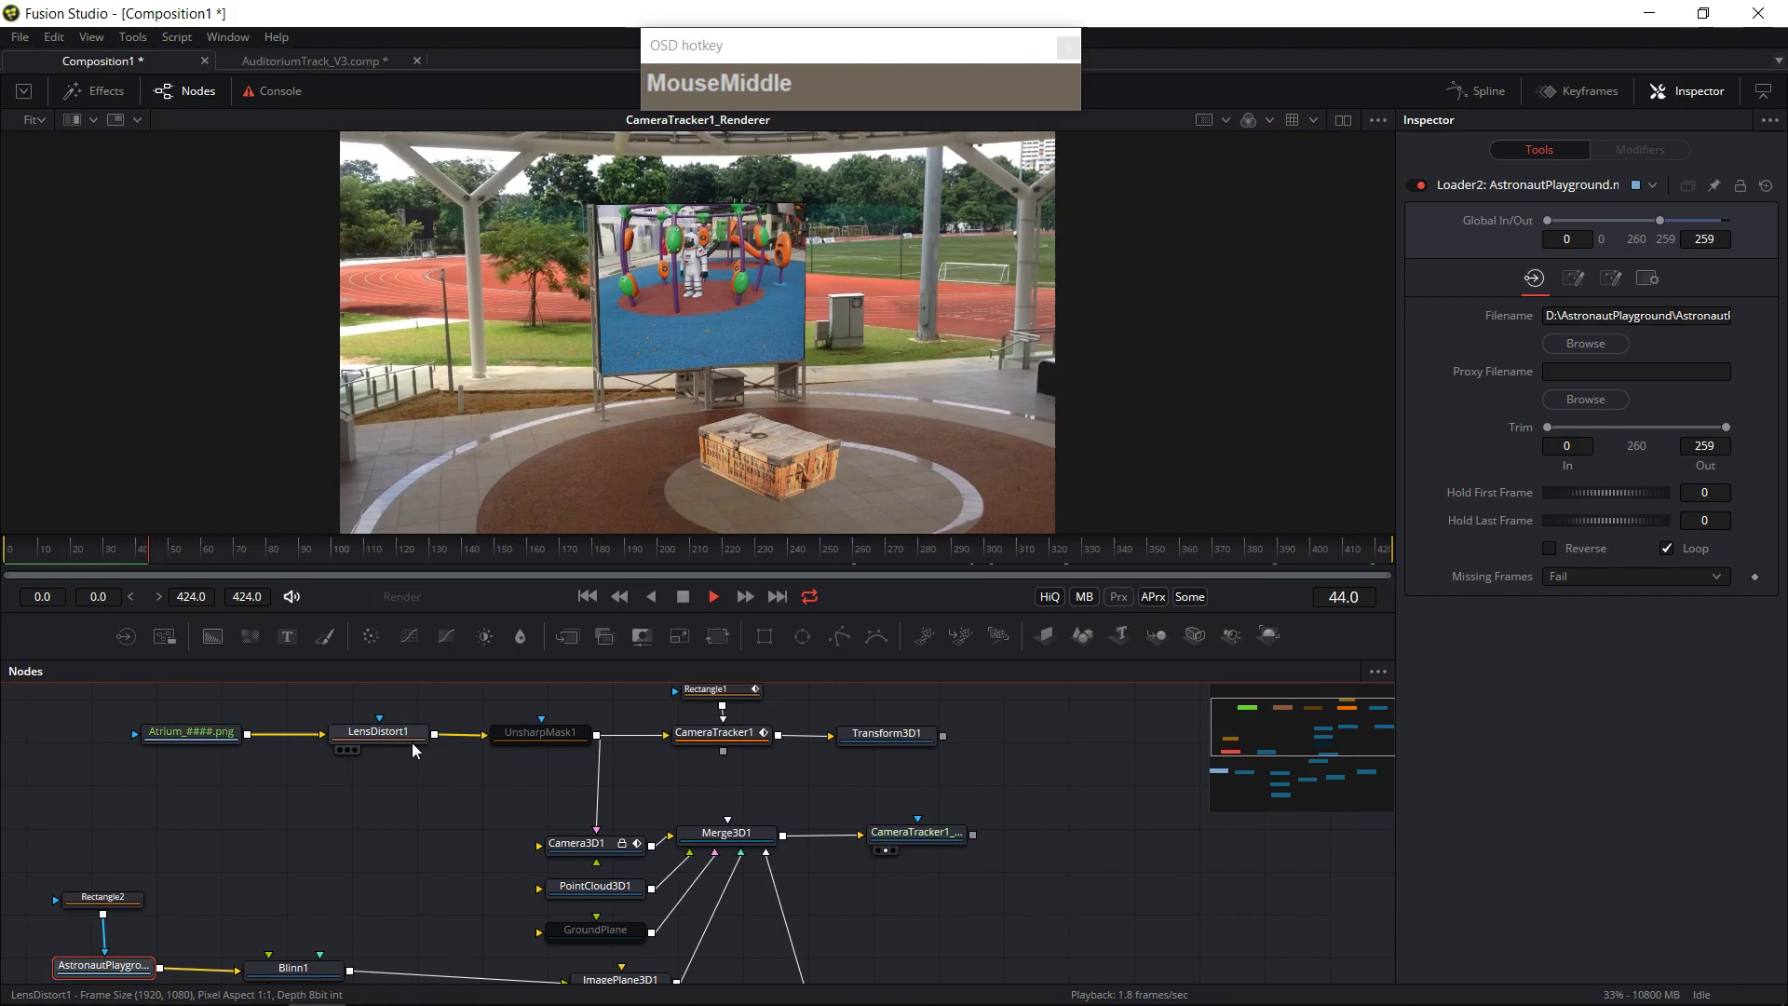
pyautogui.moveTo(405, 741)
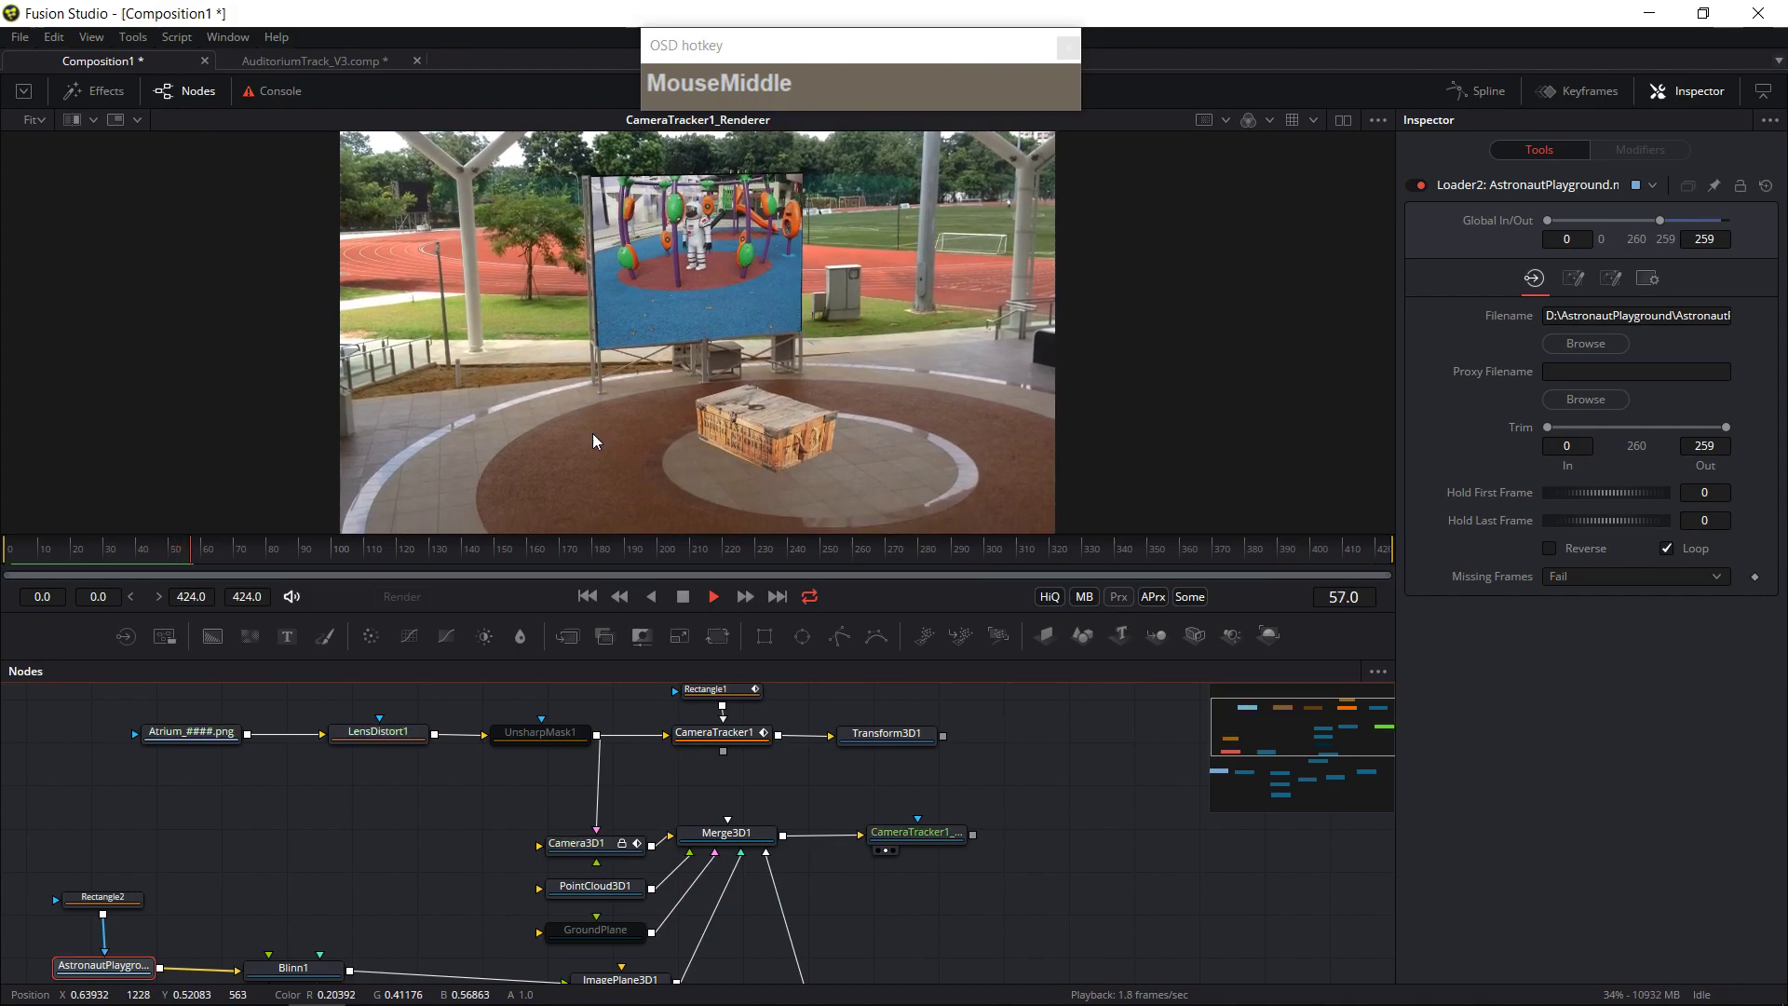
pyautogui.moveTo(511, 829); pyautogui.dragTo(395, 847)
pyautogui.moveTo(860, 767); pyautogui.dragTo(610, 964)
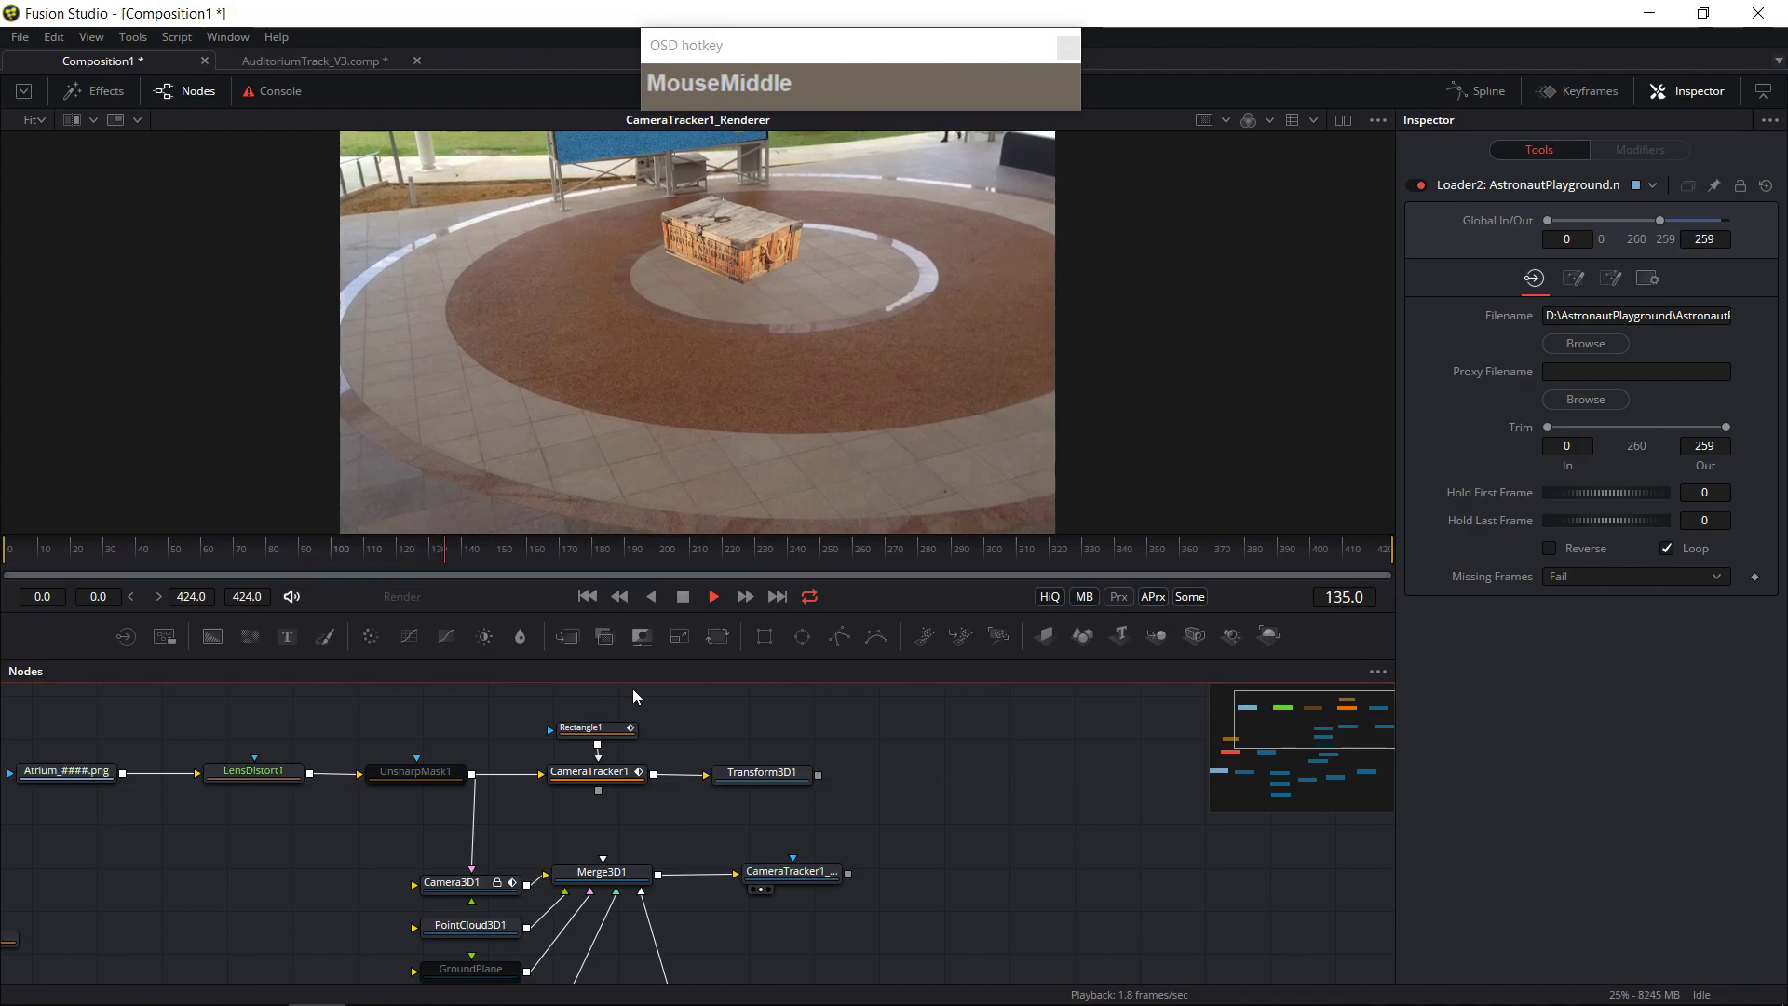
pyautogui.click(683, 600)
# - Play the reference video Auditorium2.mov from the Assignment_02 folder in File Explorer, and return to the Fusion composition
pyautogui.moveTo(499, 996)
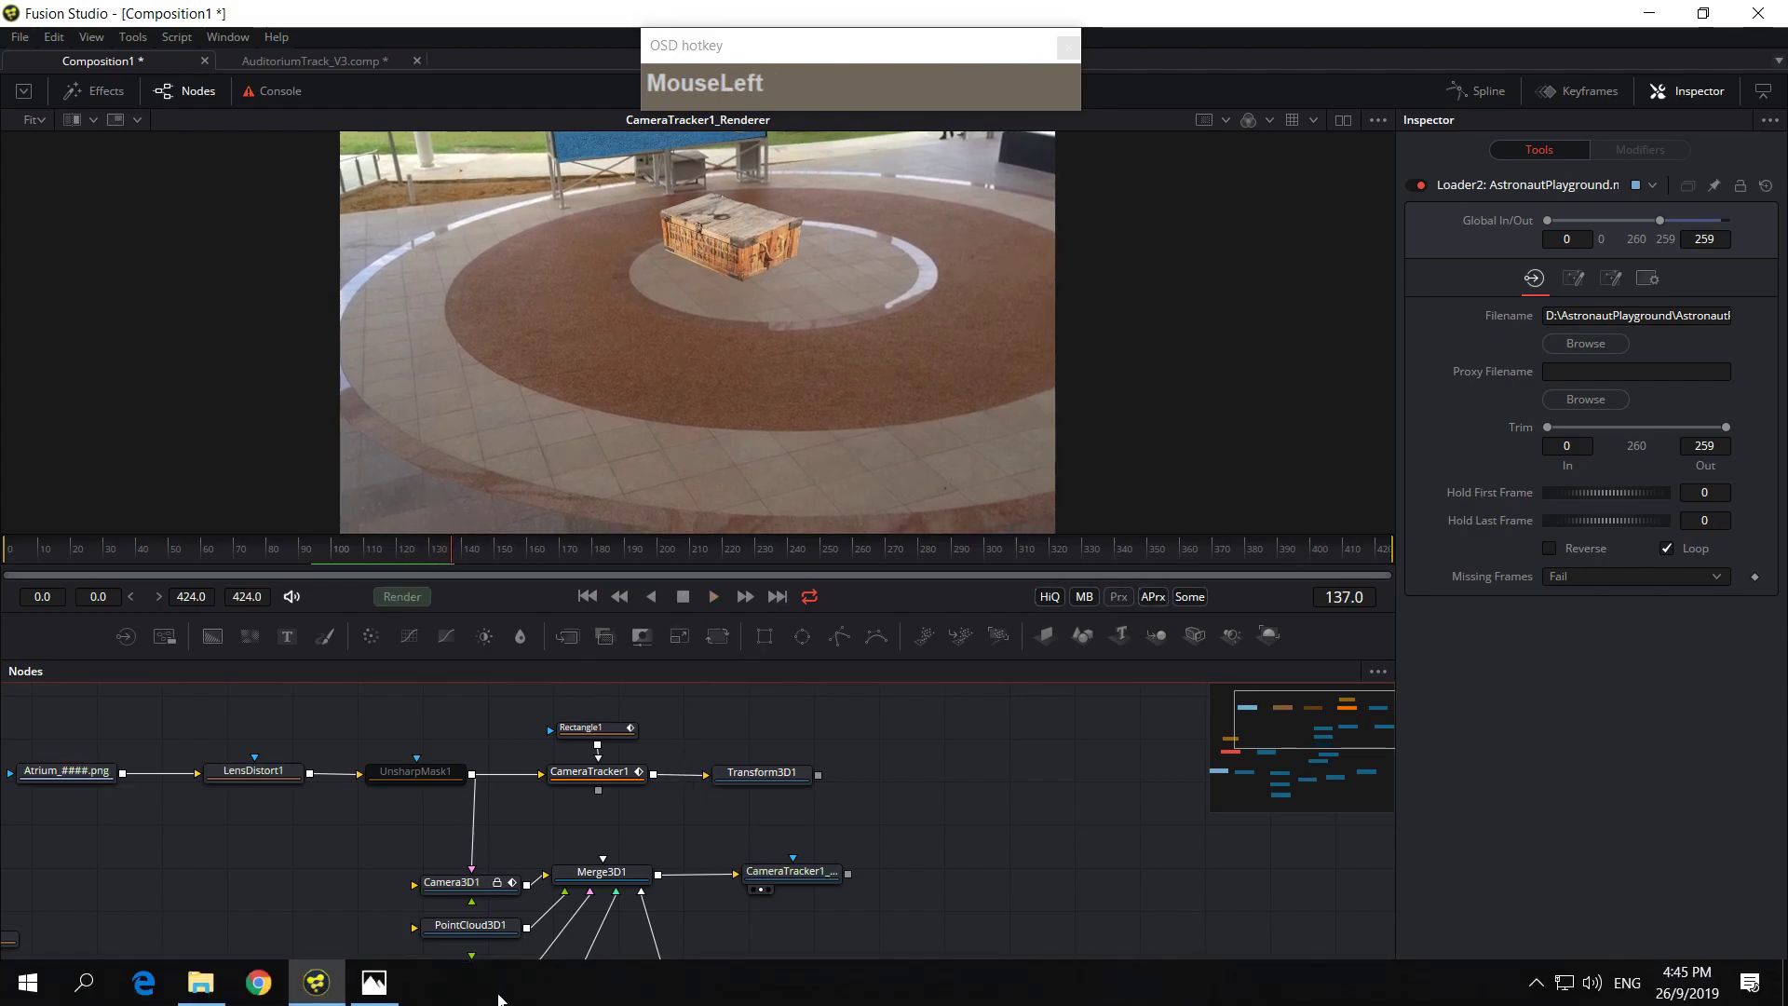
pyautogui.click(201, 982)
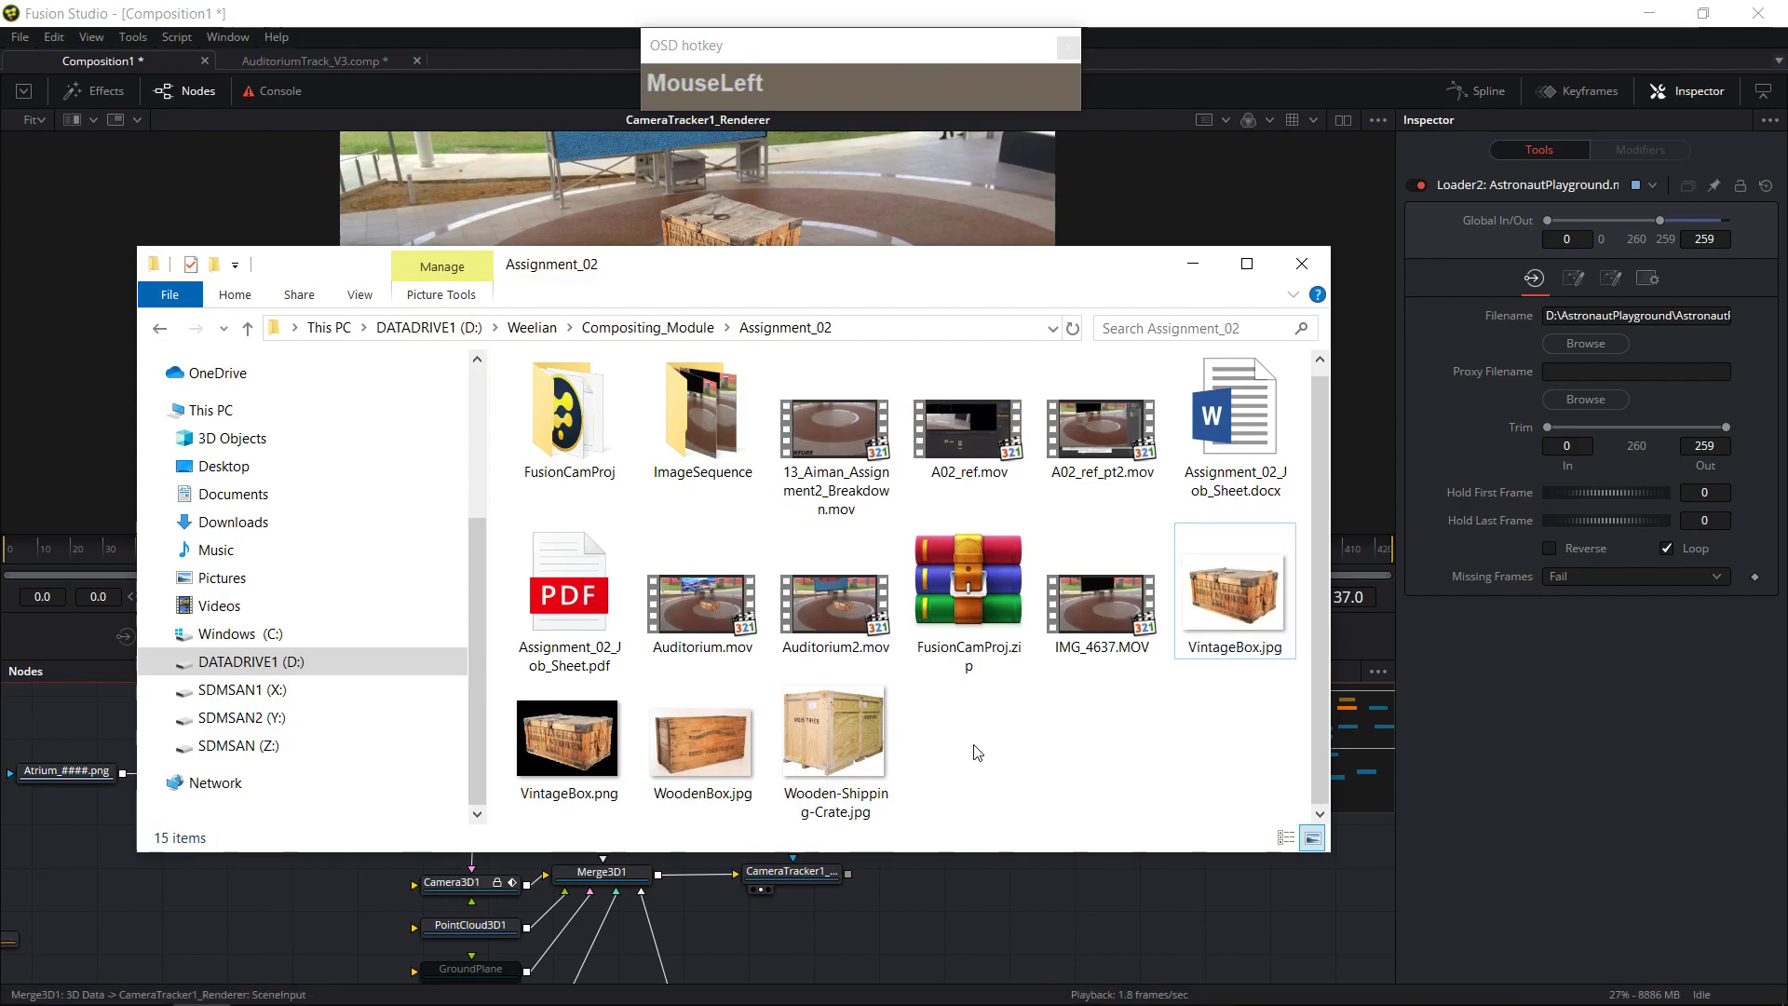
pyautogui.click(846, 622)
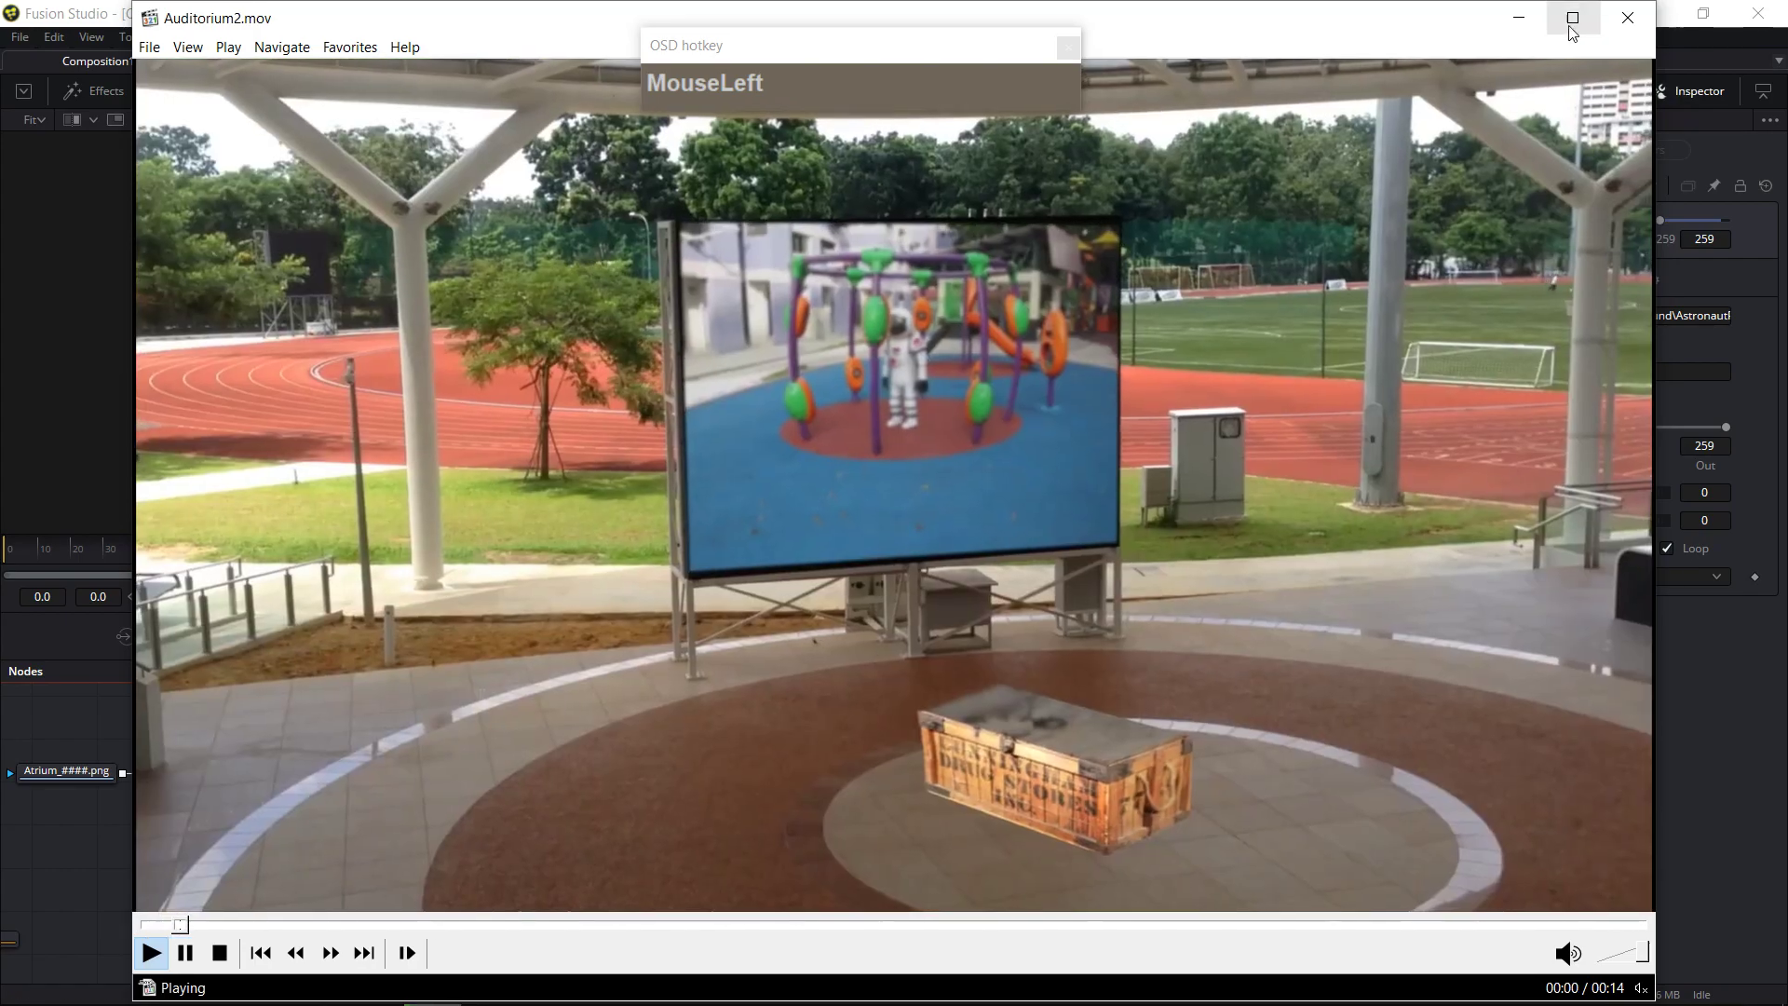
pyautogui.click(1521, 20)
pyautogui.click(1192, 266)
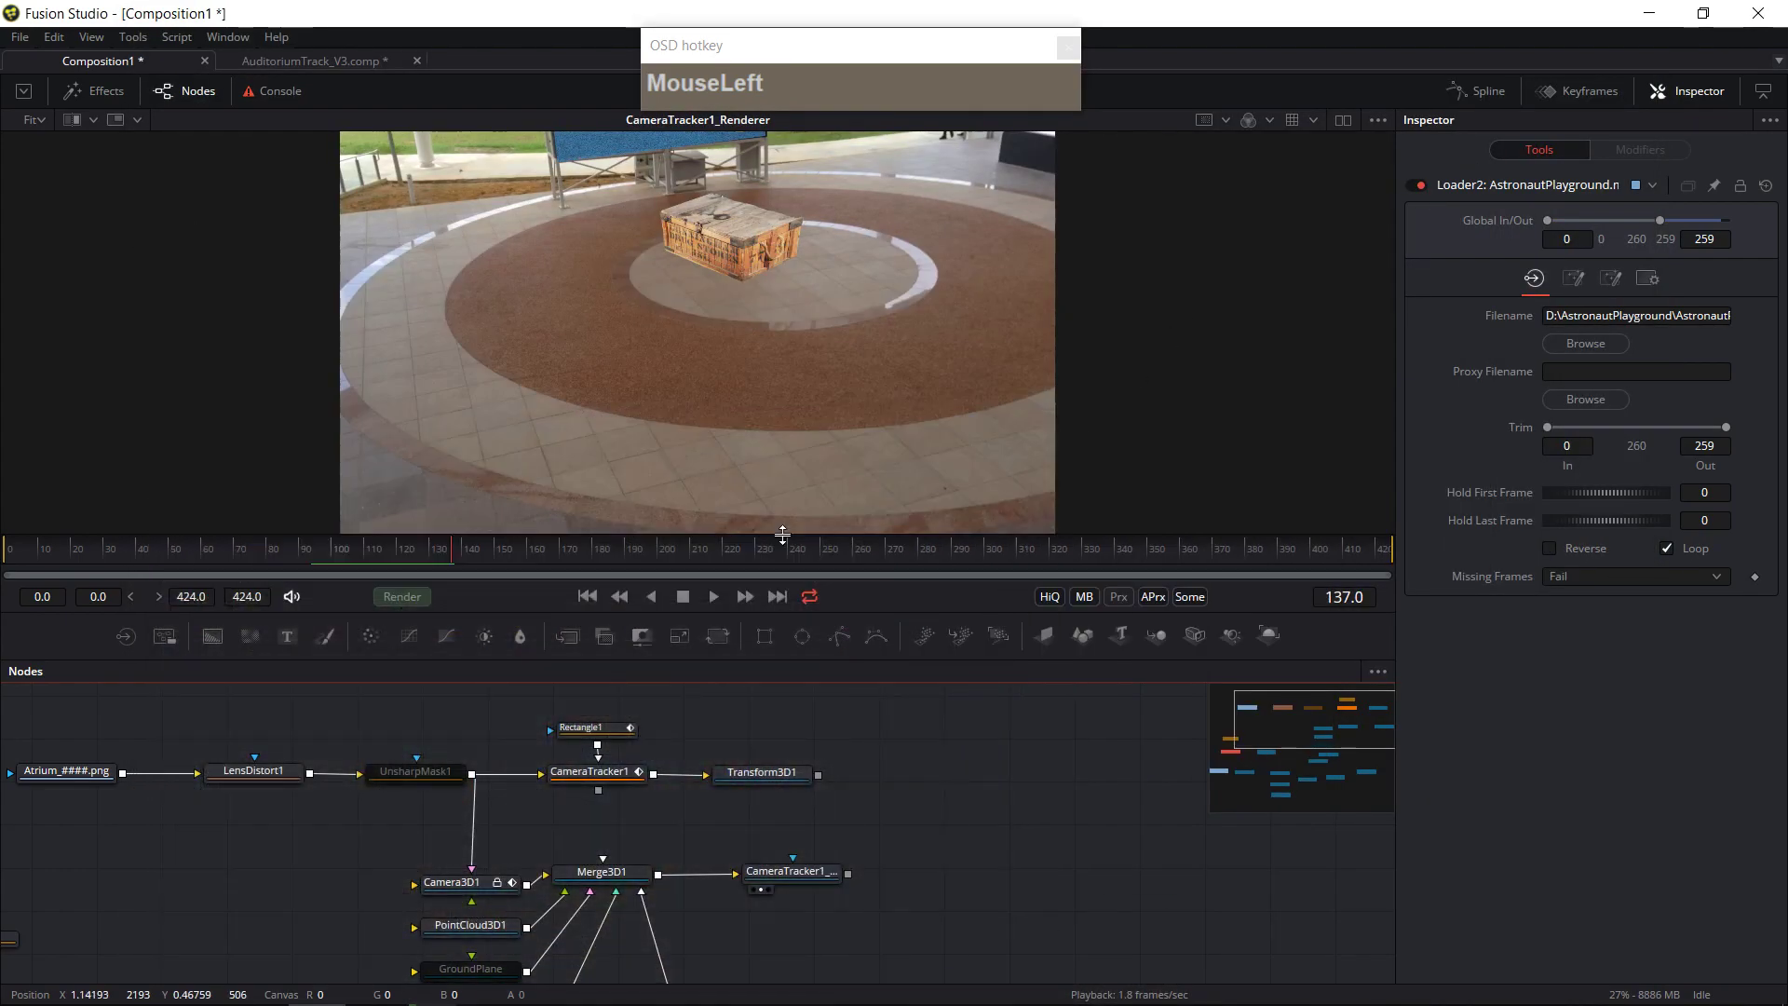
# - Check the crate and projection screen in the render at frame 400 and by scrubbing through the timeline
pyautogui.moveTo(849, 597); pyautogui.dragTo(919, 691)
pyautogui.click(1311, 555)
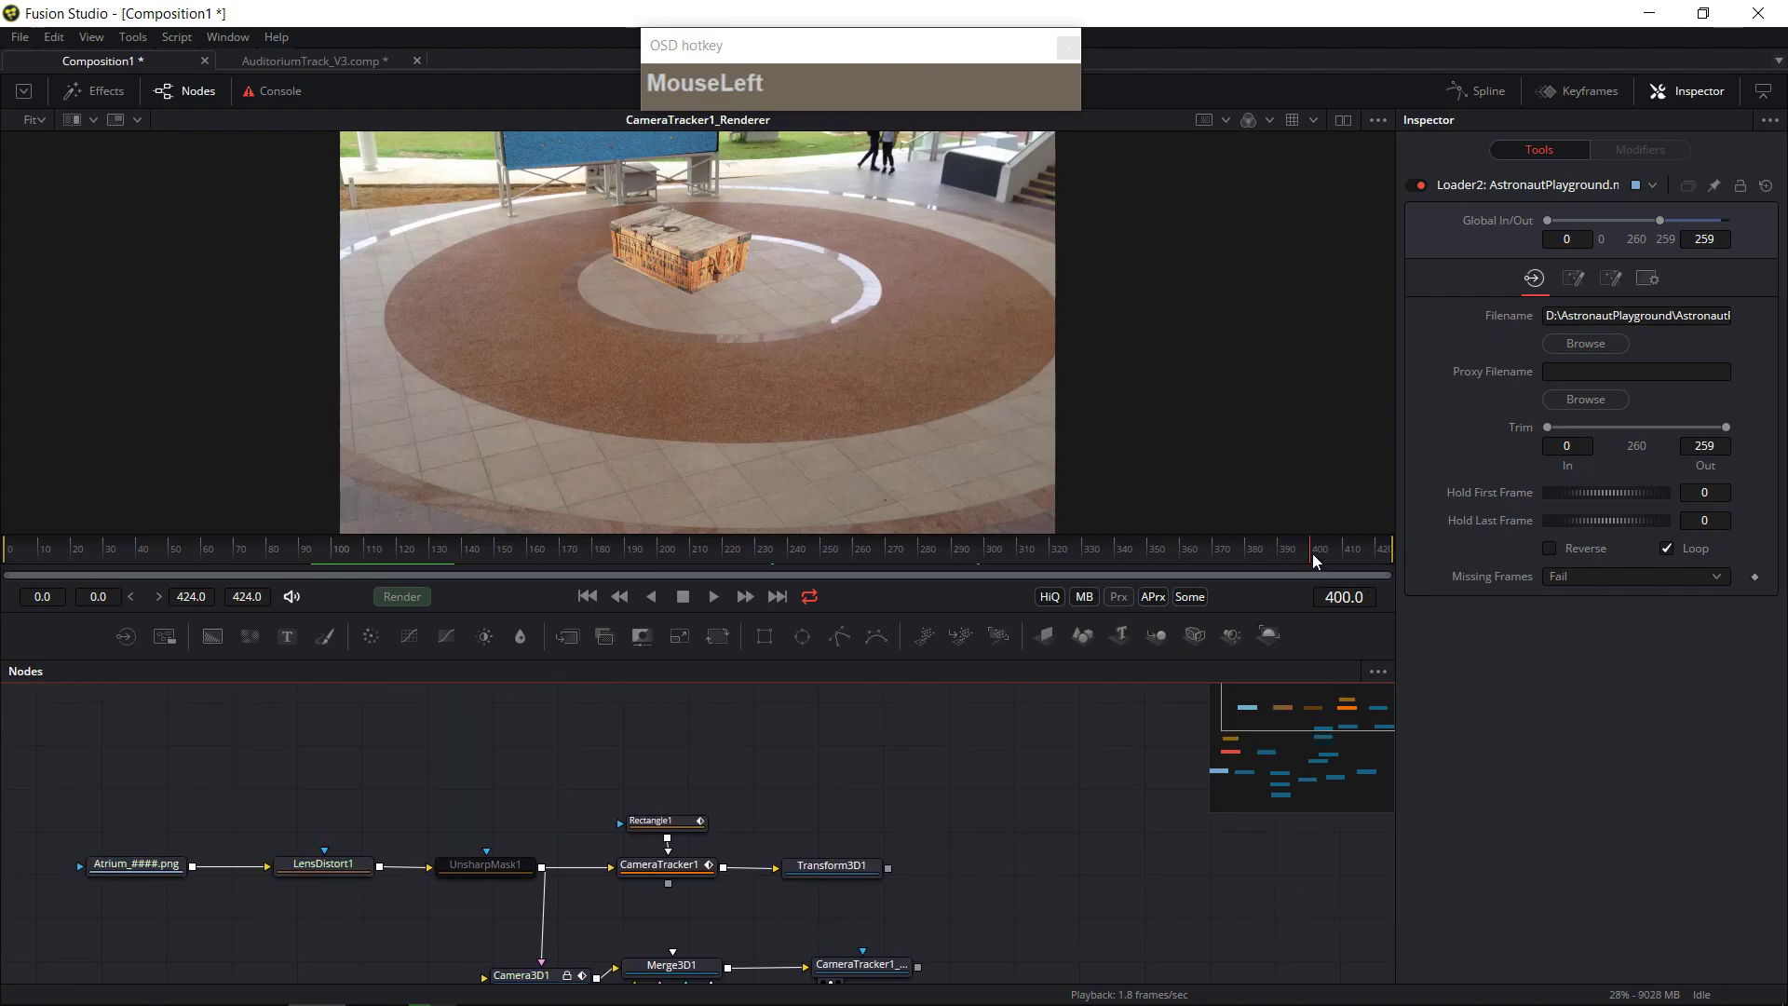
pyautogui.moveTo(327, 557); pyautogui.dragTo(1008, 546)
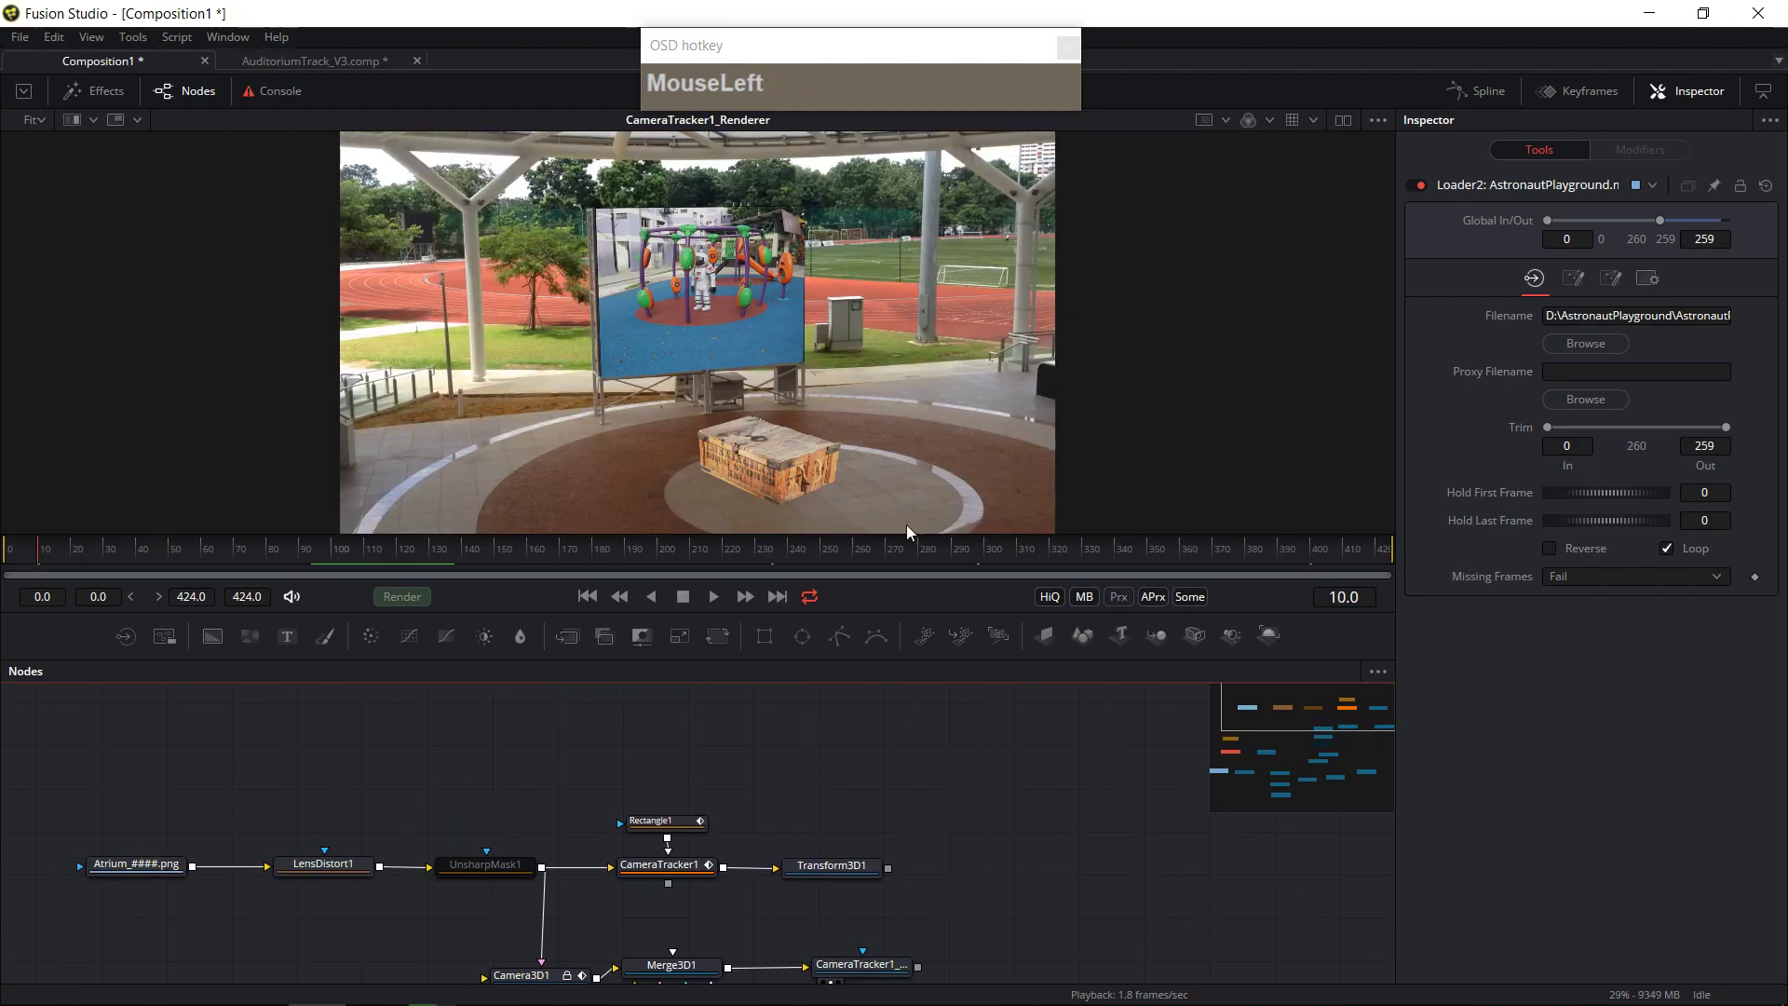
# - Save the composition under the new name AtriumVideoDemo in the FusionCamProj folder
pyautogui.click(20, 37)
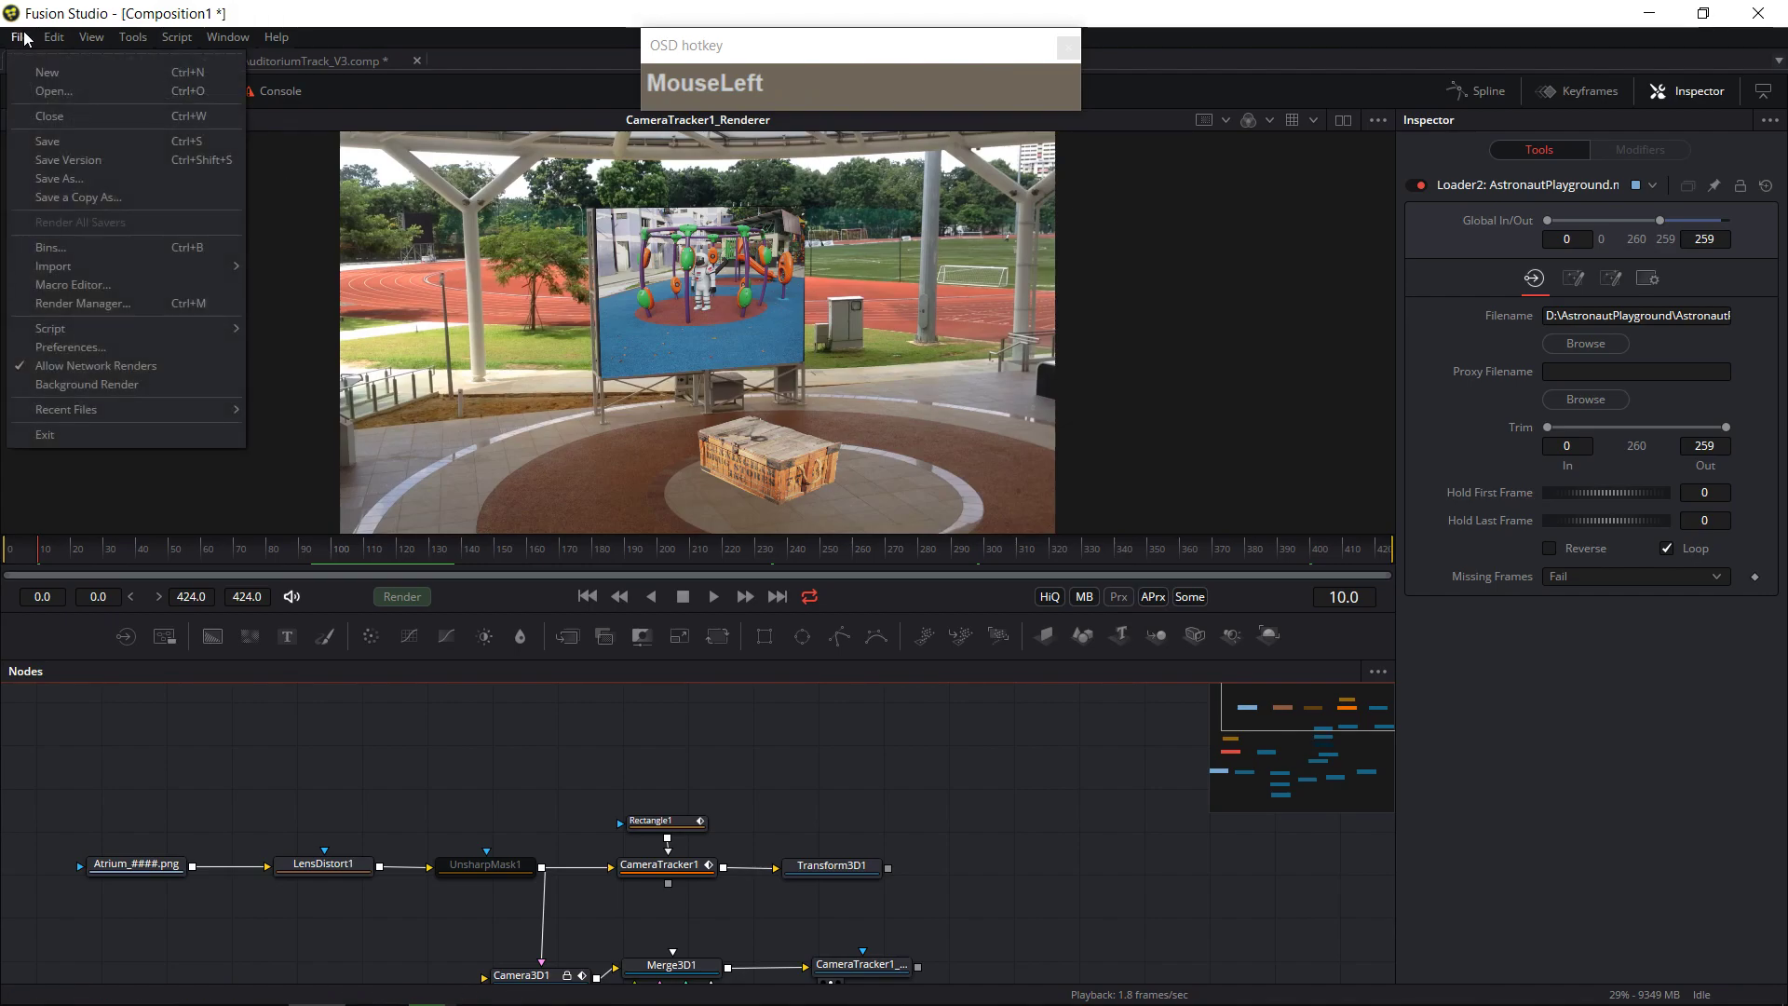
pyautogui.click(55, 179)
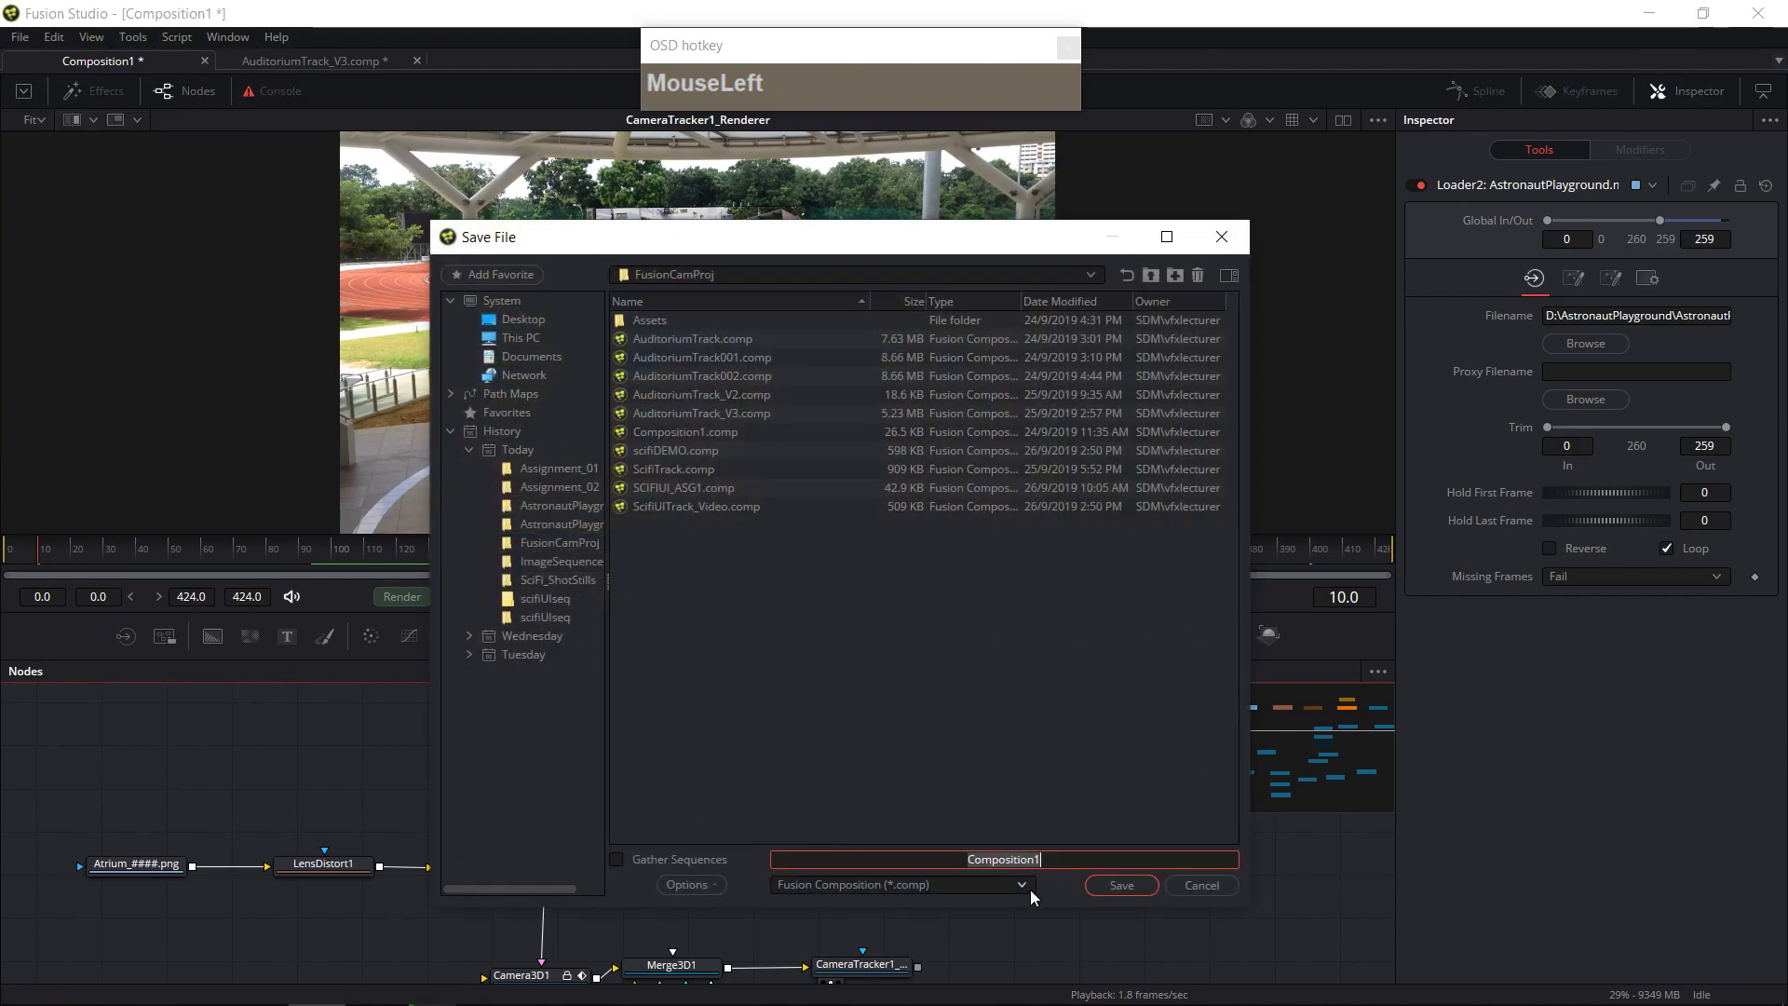
pyautogui.write('Atri')
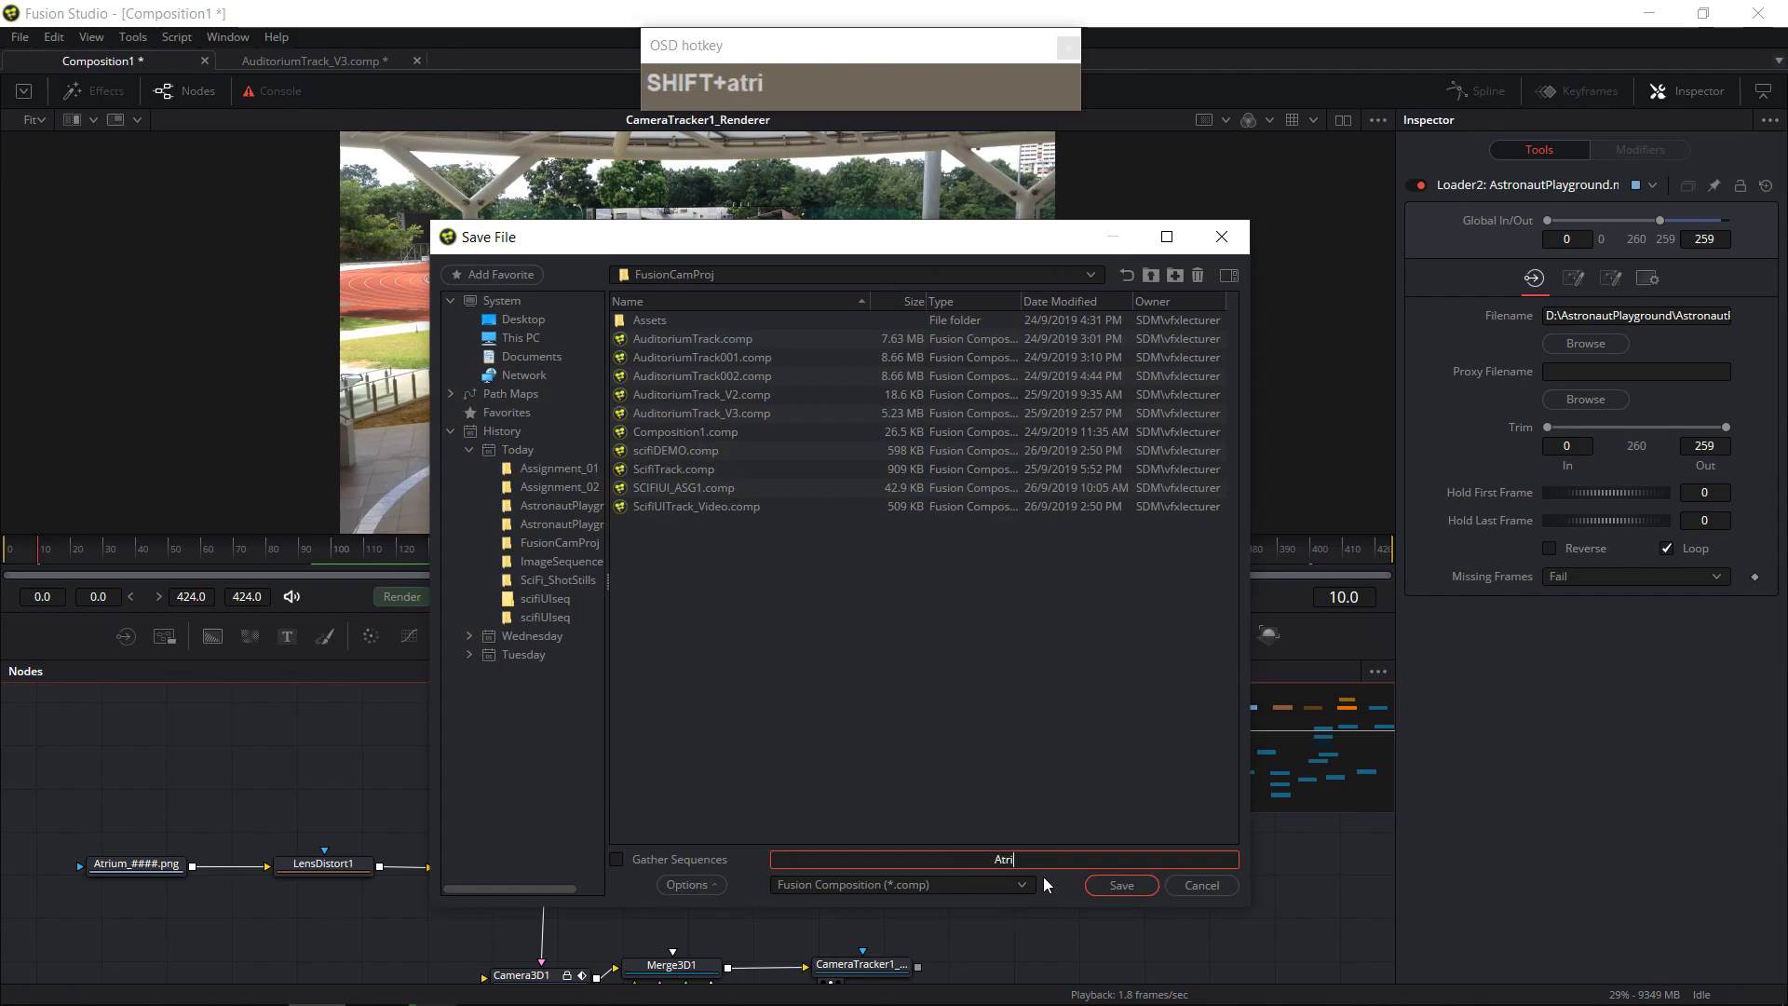
pyautogui.write('umVideoDemo')
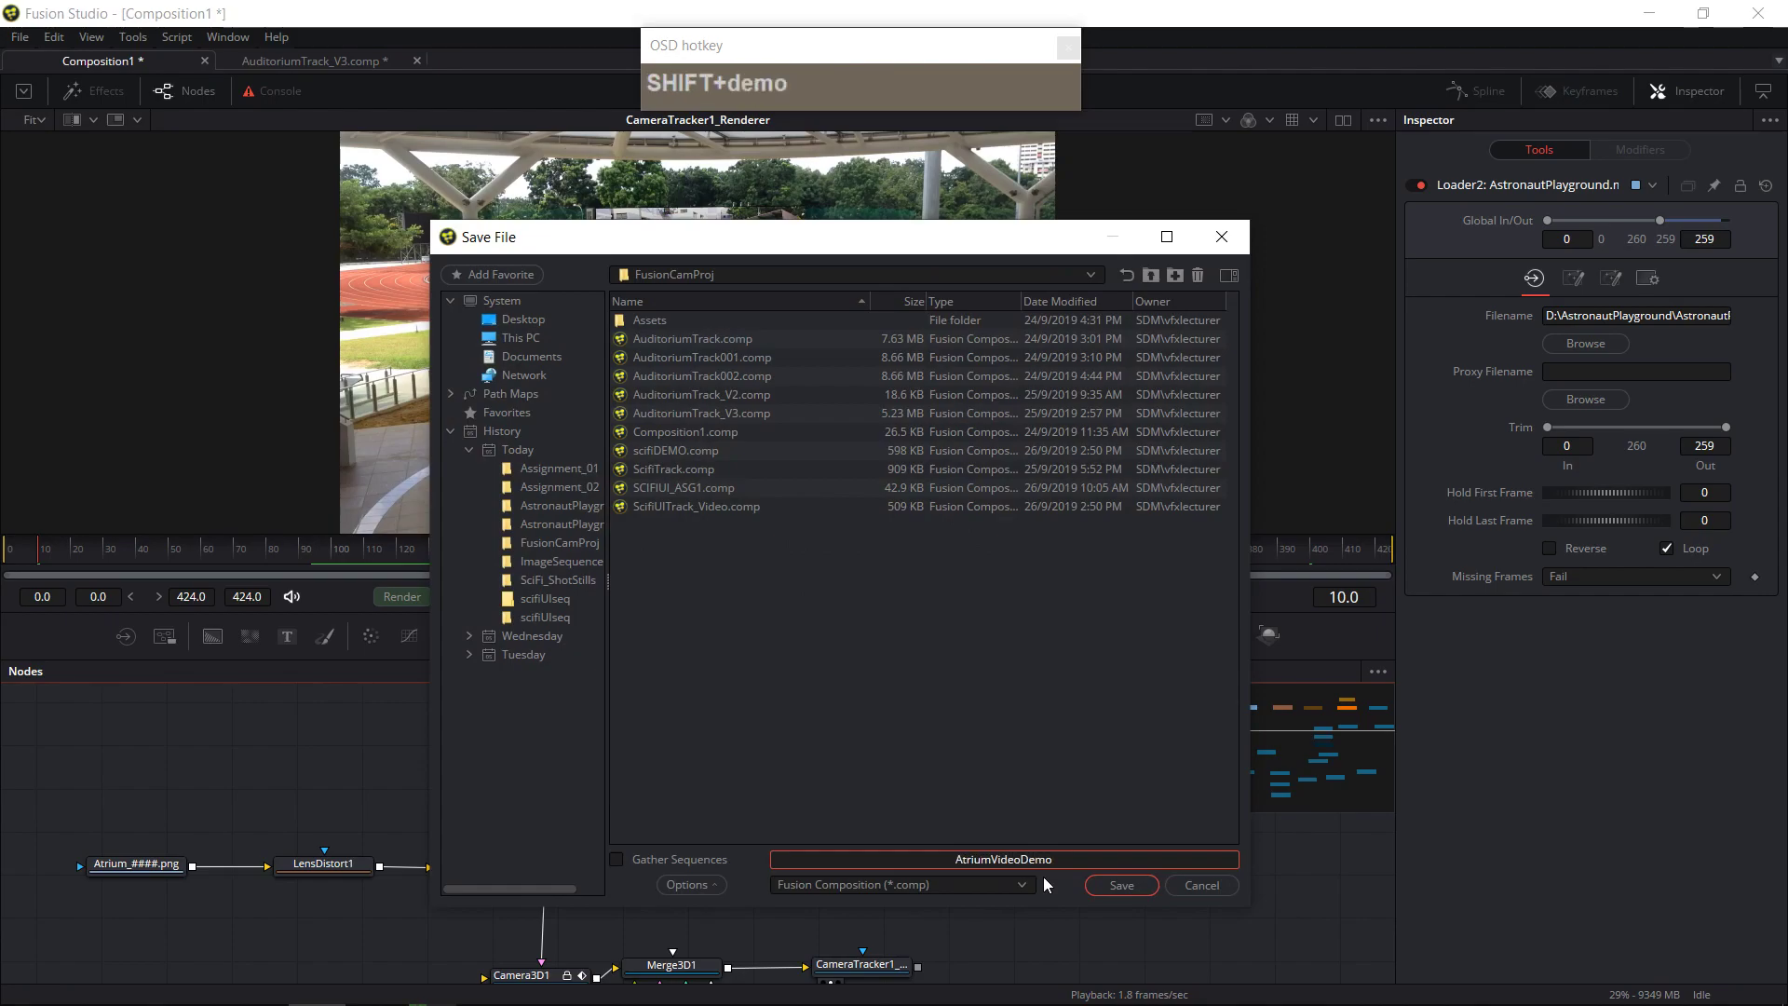
pyautogui.click(1121, 884)
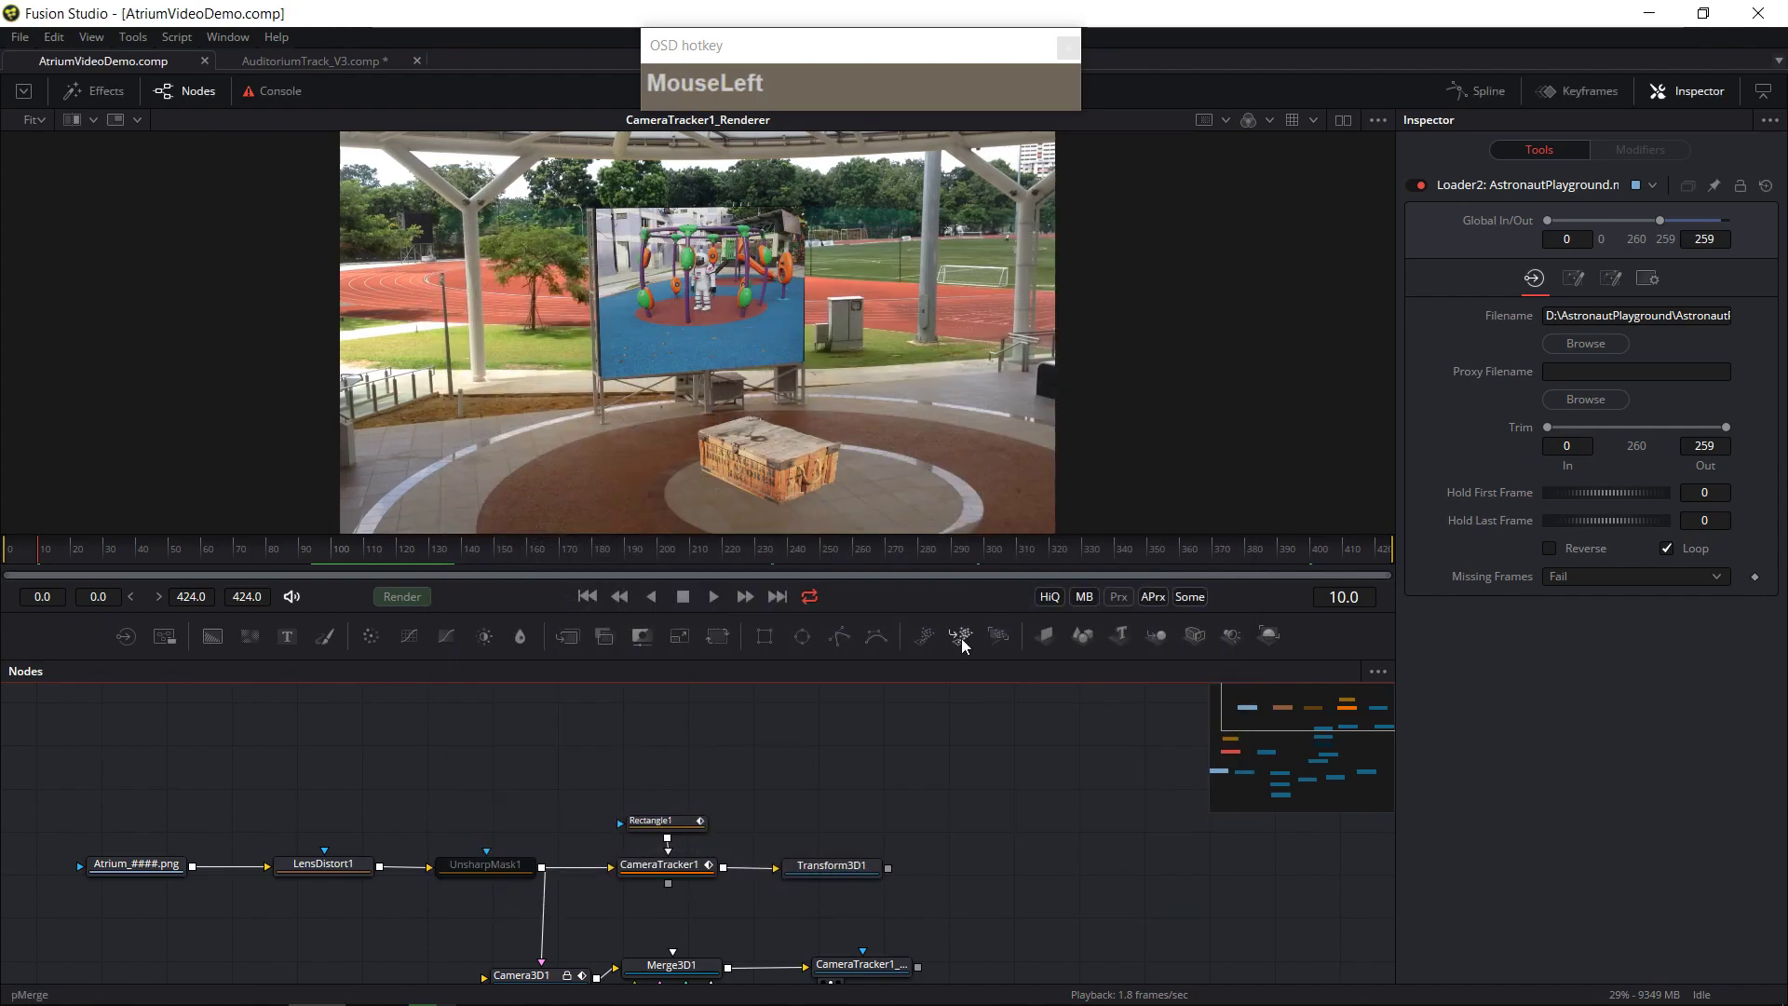
# - Enlarge the node graph area and examine the Merge3D1 node with its camera, point cloud and renderer connections up close
pyautogui.moveTo(960, 610); pyautogui.dragTo(975, 559)
pyautogui.moveTo(946, 960); pyautogui.dragTo(957, 789)
pyautogui.scroll(2, 931, 807)
pyautogui.moveTo(545, 841); pyautogui.dragTo(1110, 820)
pyautogui.scroll(-2, 913, 818)
pyautogui.scroll(2, 796, 883)
pyautogui.scroll(2, 796, 882)
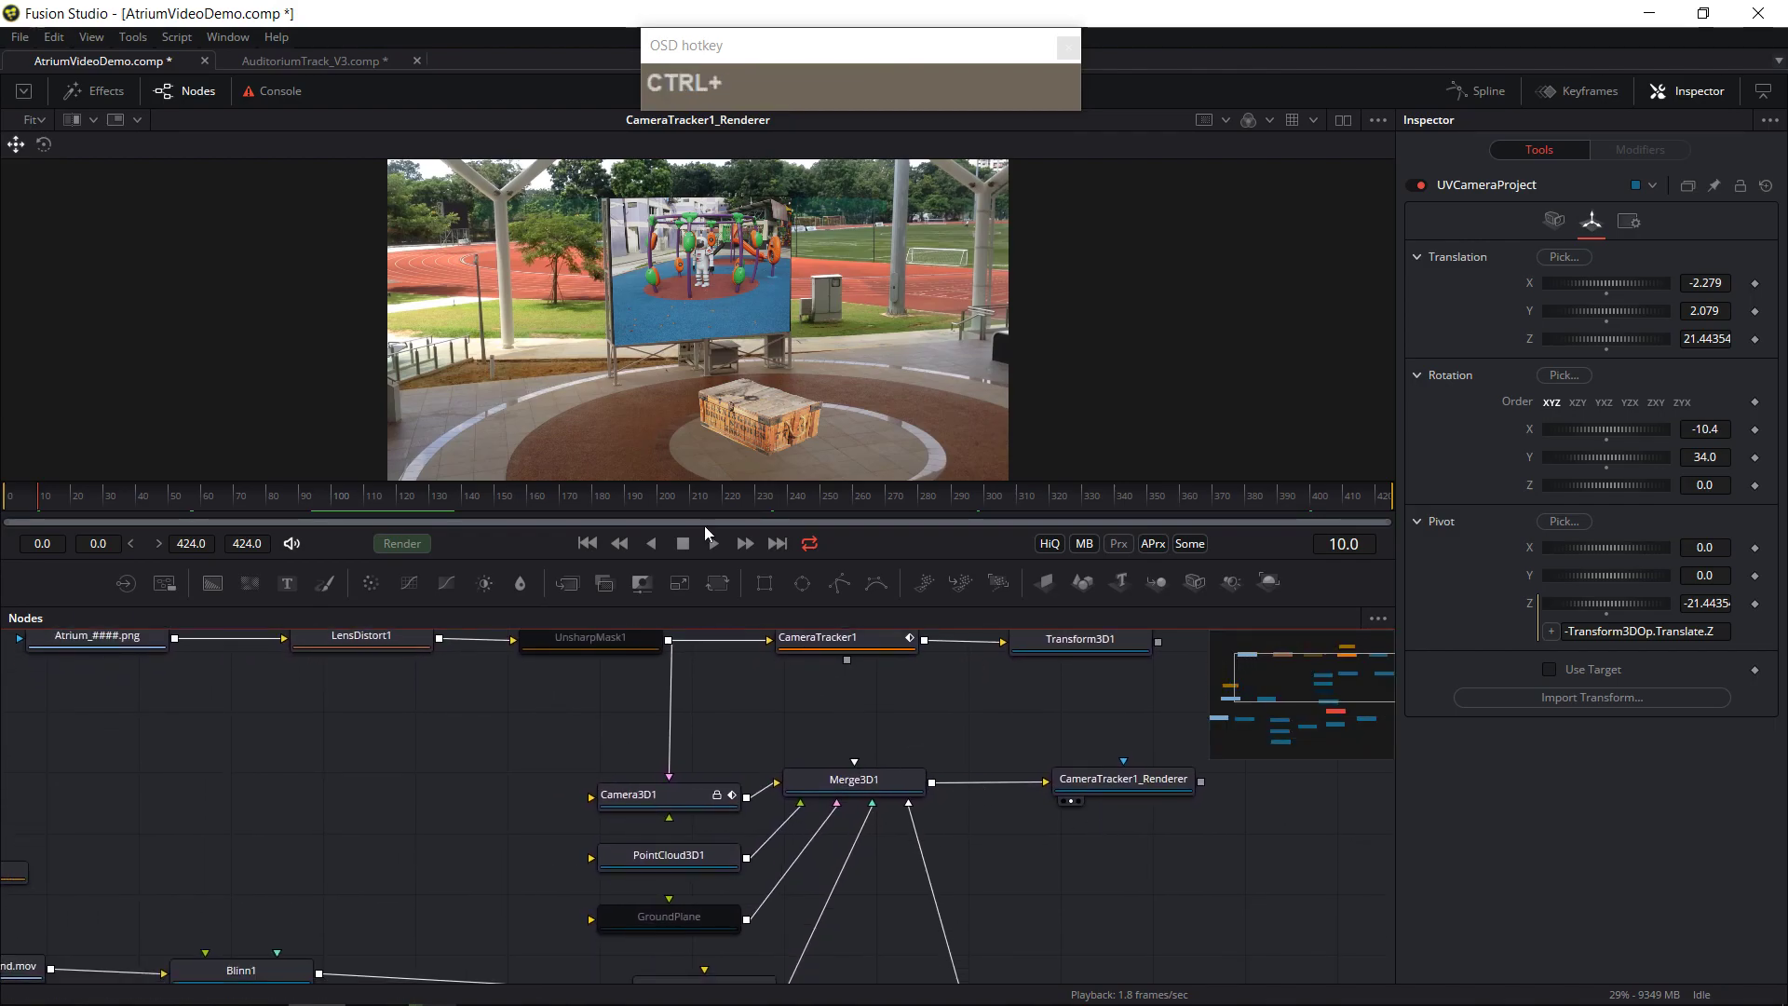